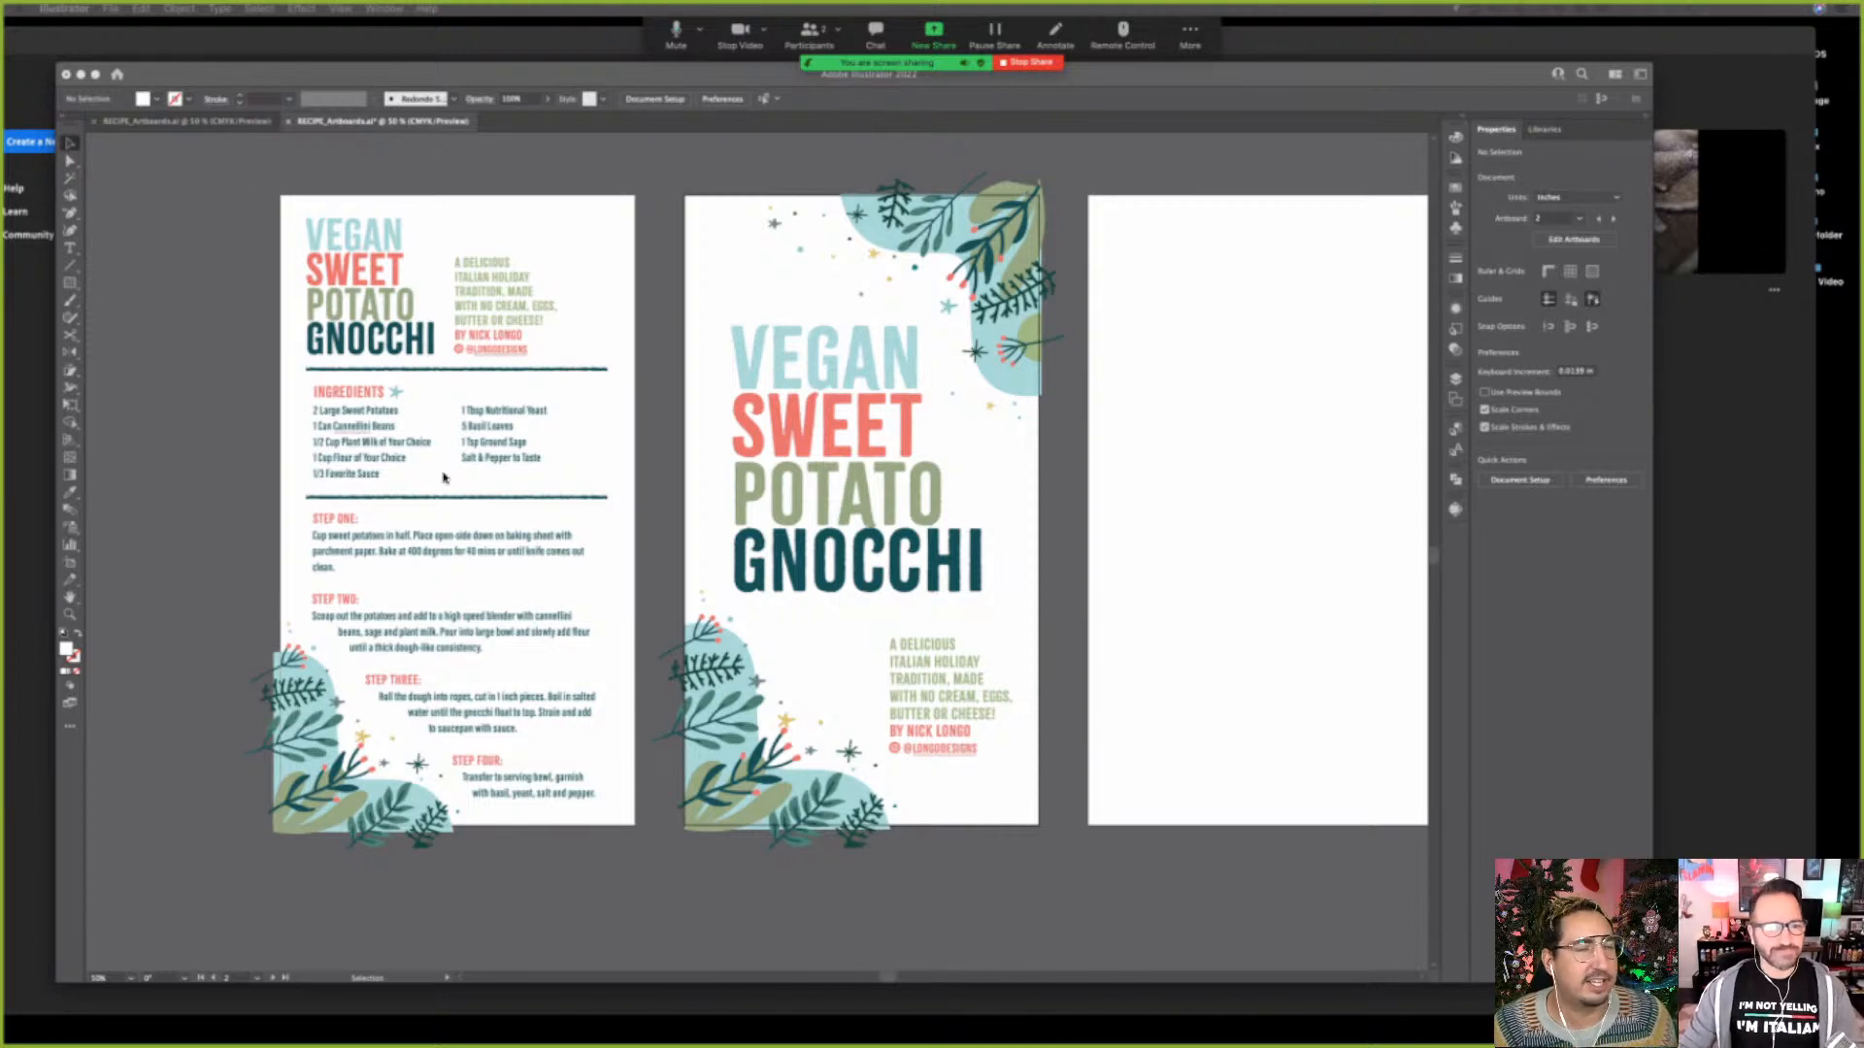
Zoom in on the recipe title, ingredients and first steps on the first artboard
{"action": "left_click", "coordinate": [289, 449]}
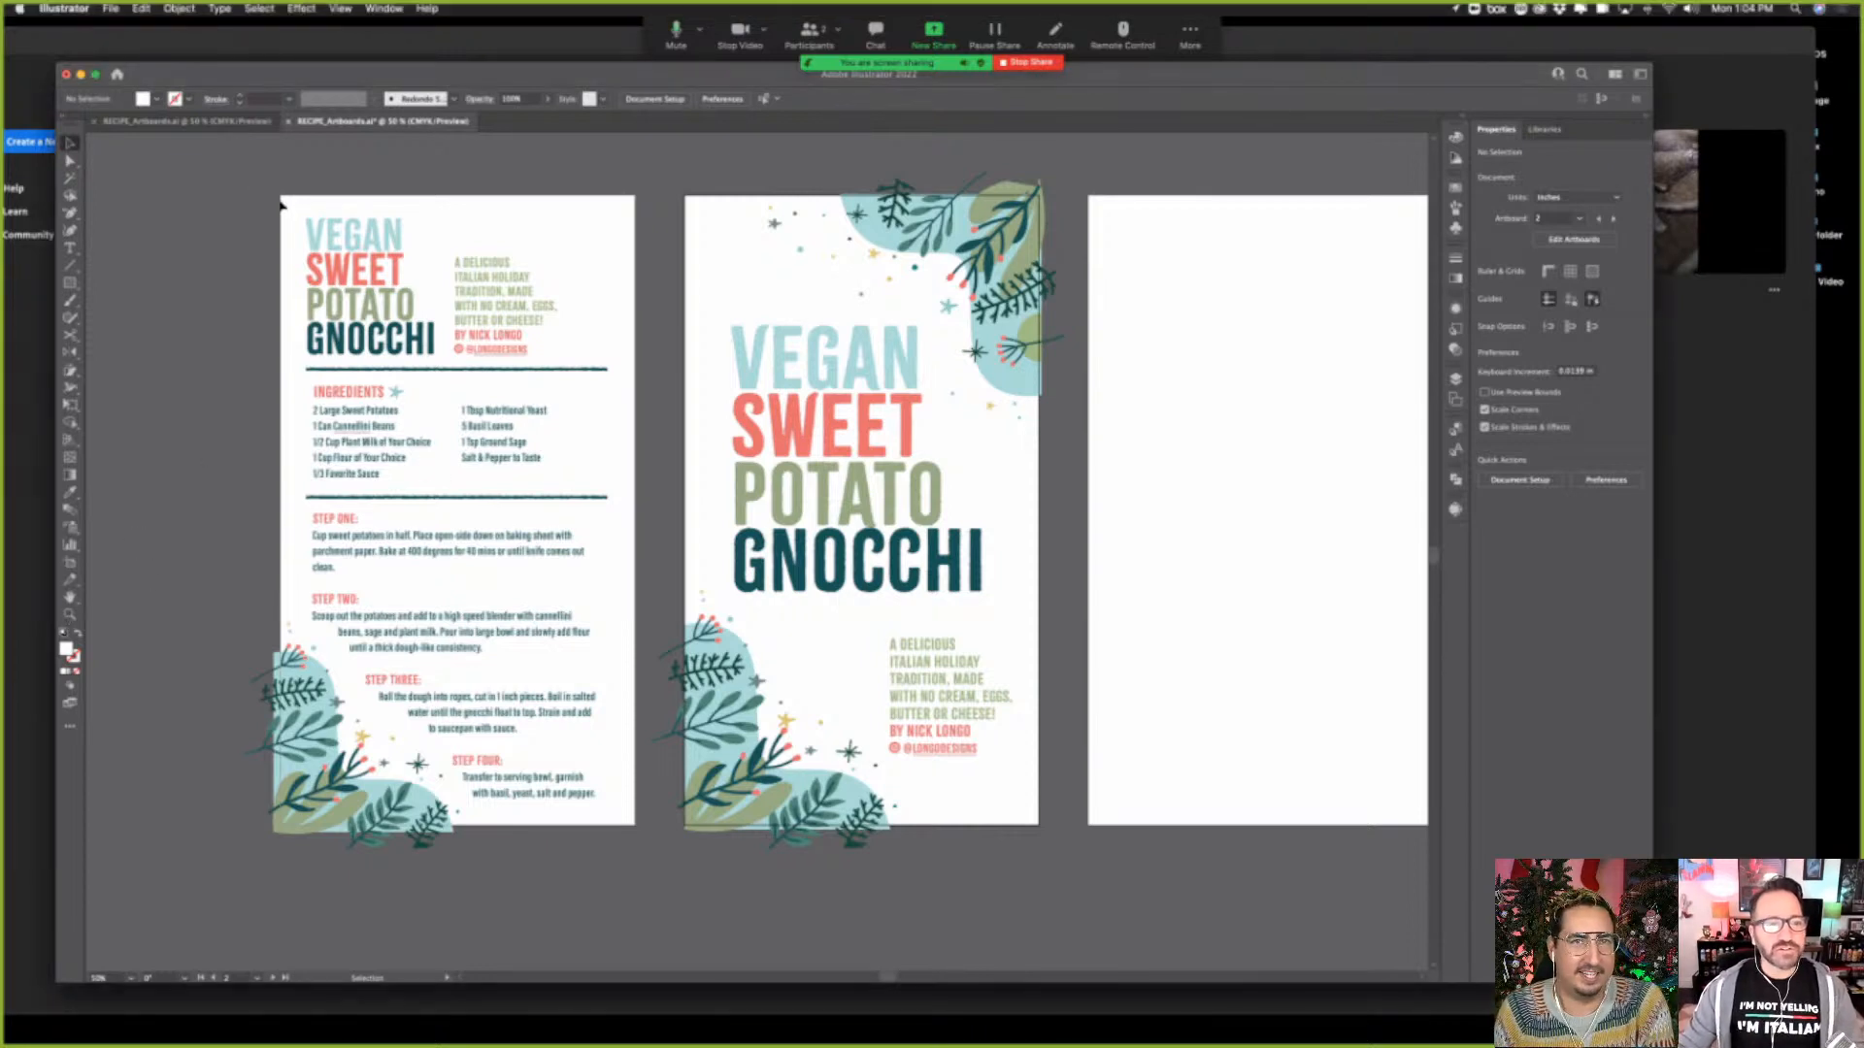
{"action": "left_click", "coordinate": [287, 211]}
{"action": "left_click", "coordinate": [70, 614]}
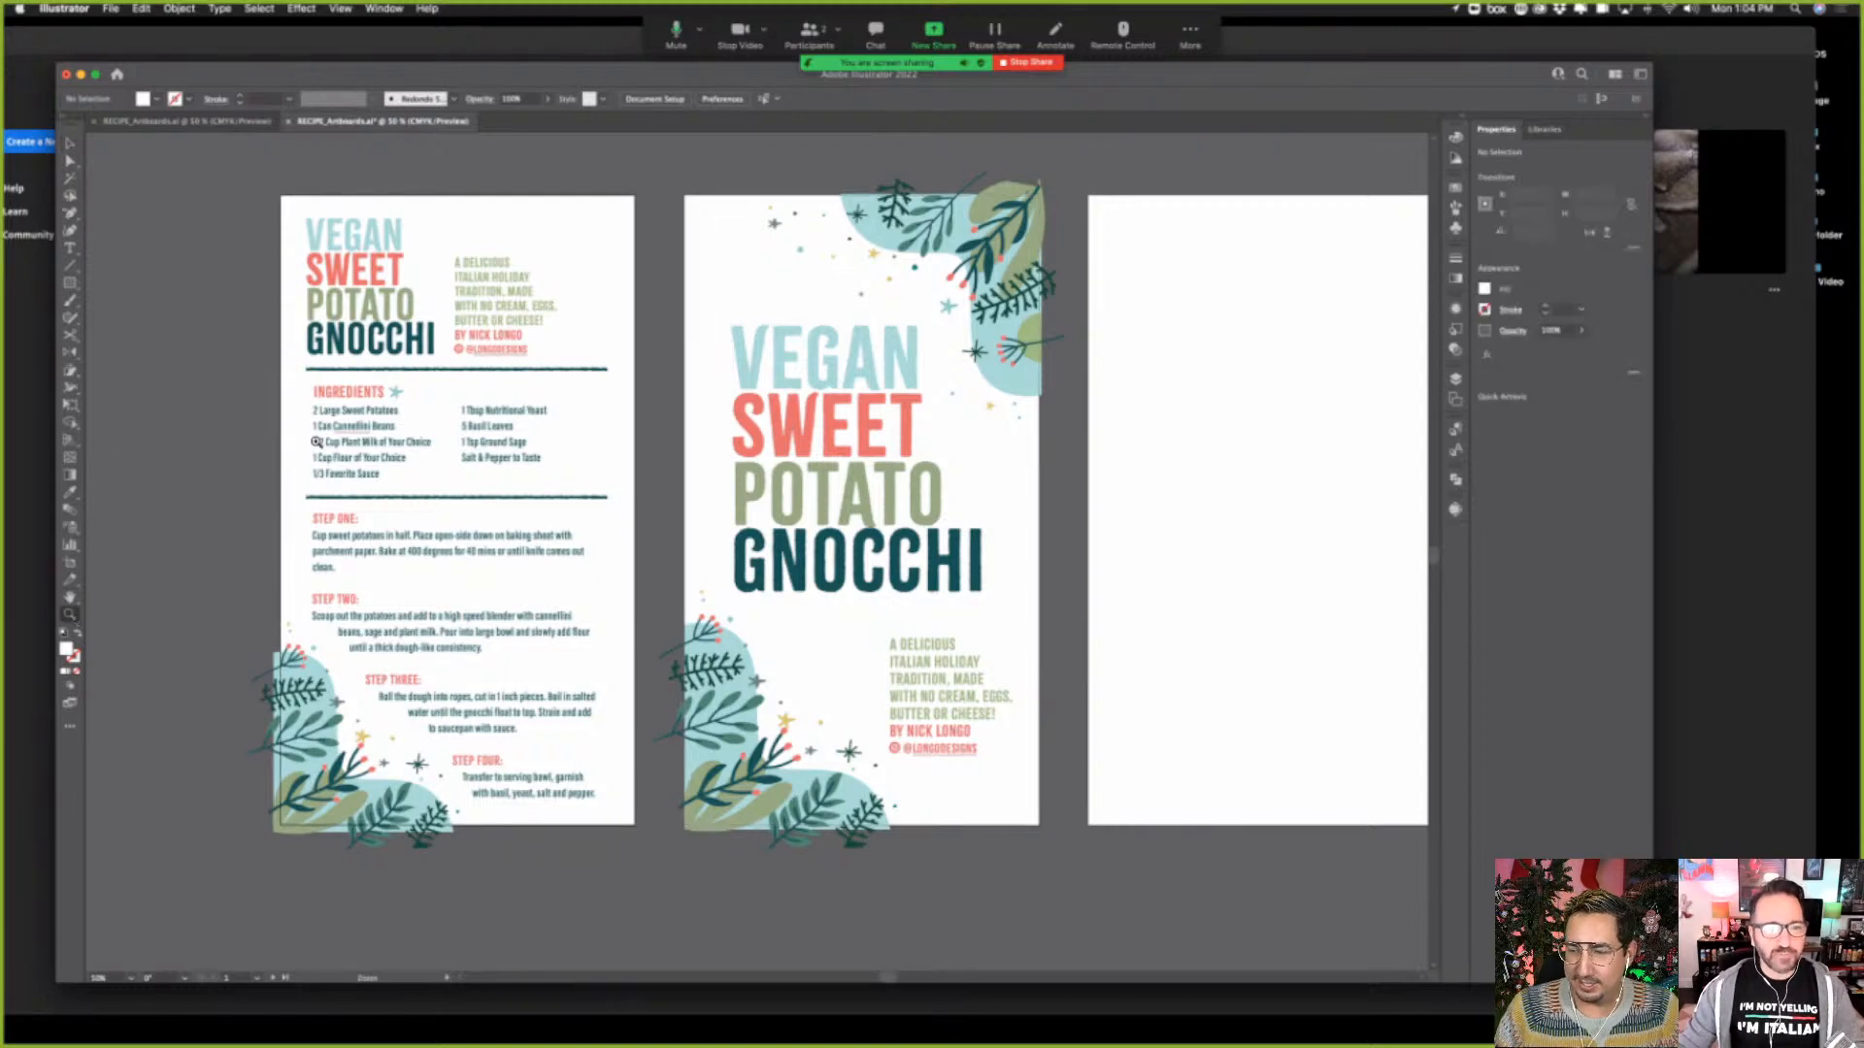
{"action": "left_click_drag", "start_coordinate": [317, 443], "coordinate": [708, 529]}
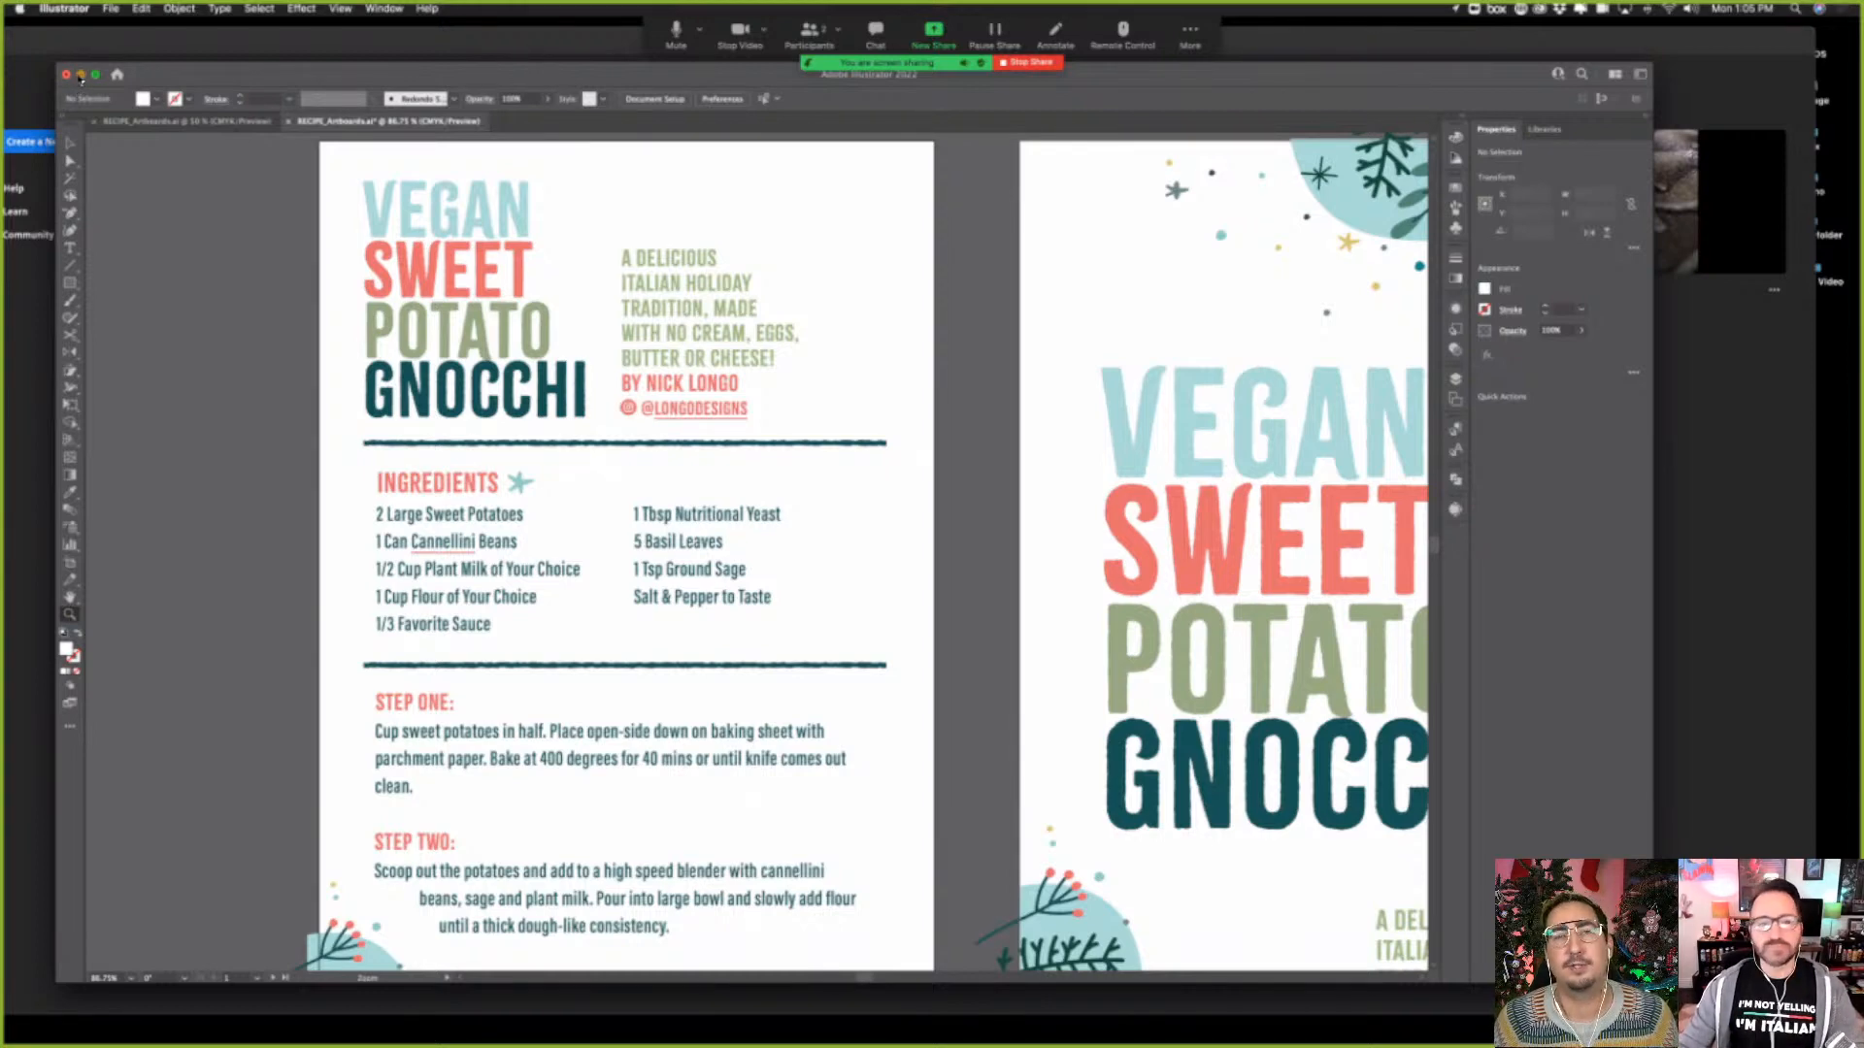
Switch to Premiere Rush, start a new project and open the Recipe Video folder on the Desktop as media source
{"action": "left_click", "coordinate": [81, 75]}
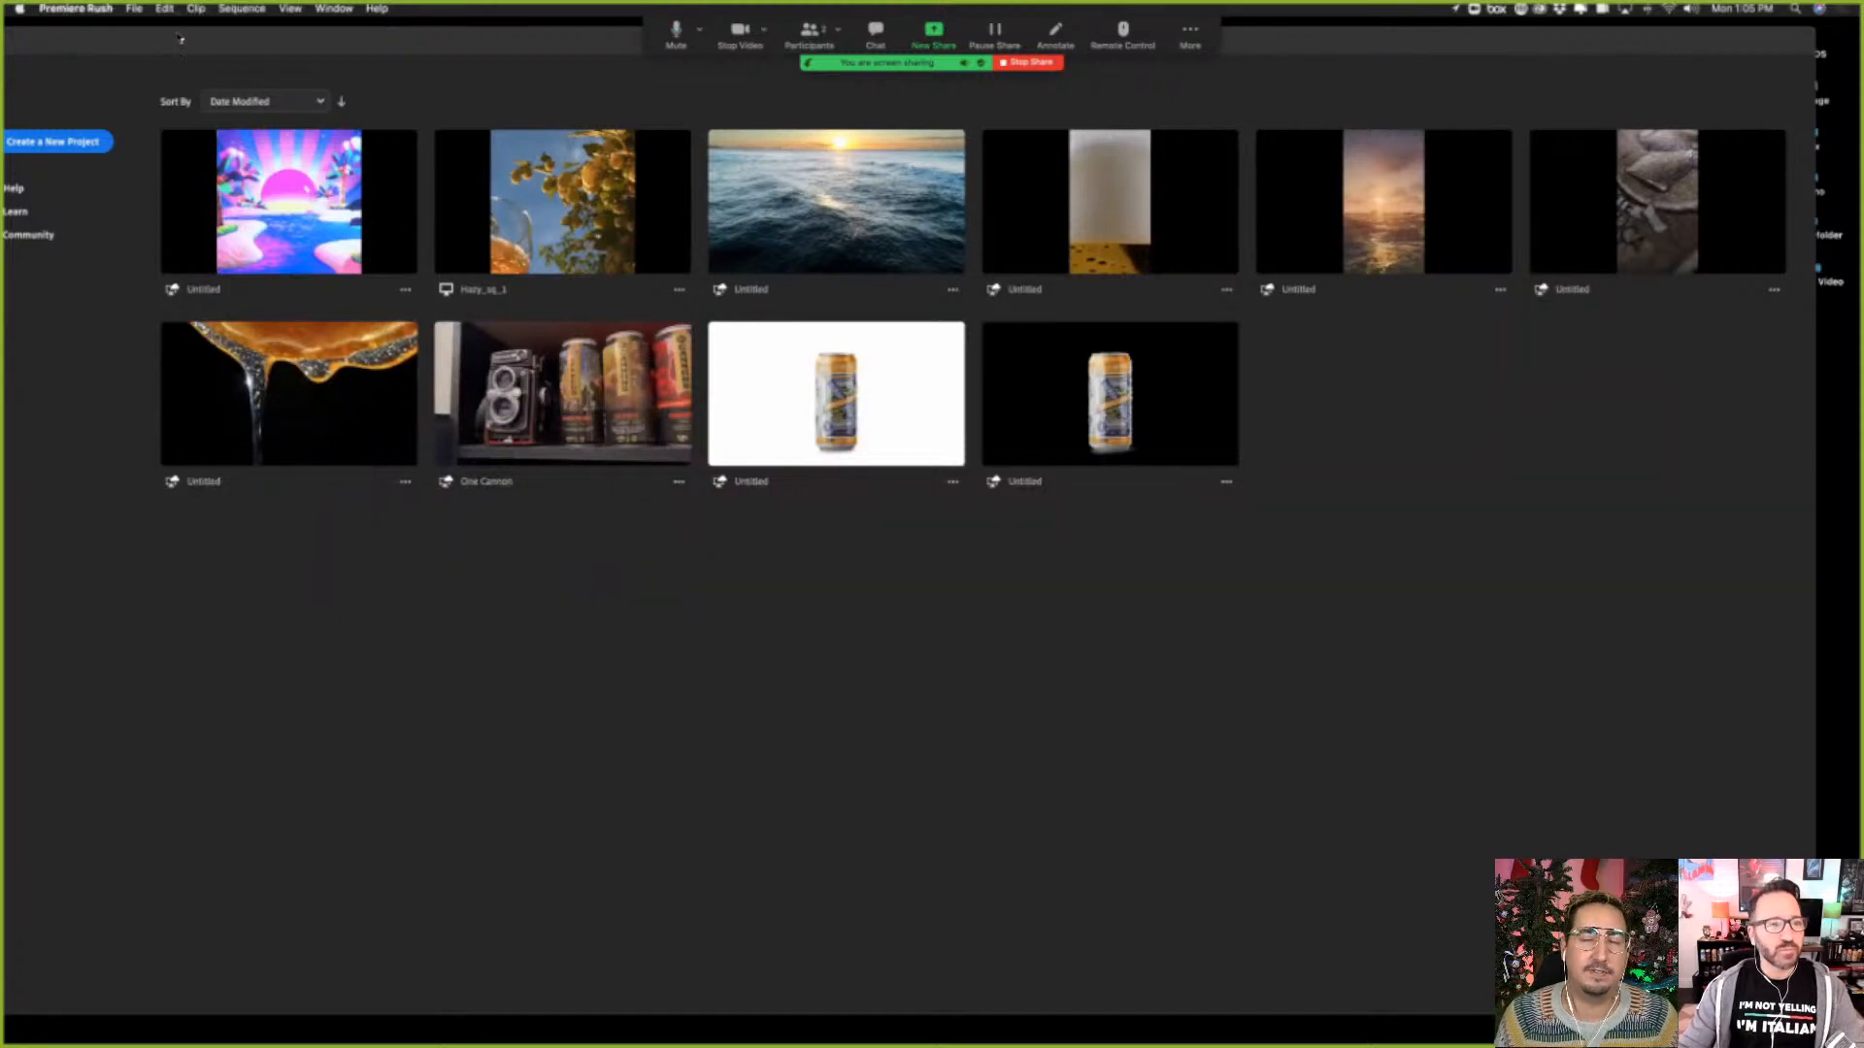
{"action": "left_click_drag", "start_coordinate": [180, 39], "coordinate": [243, 32]}
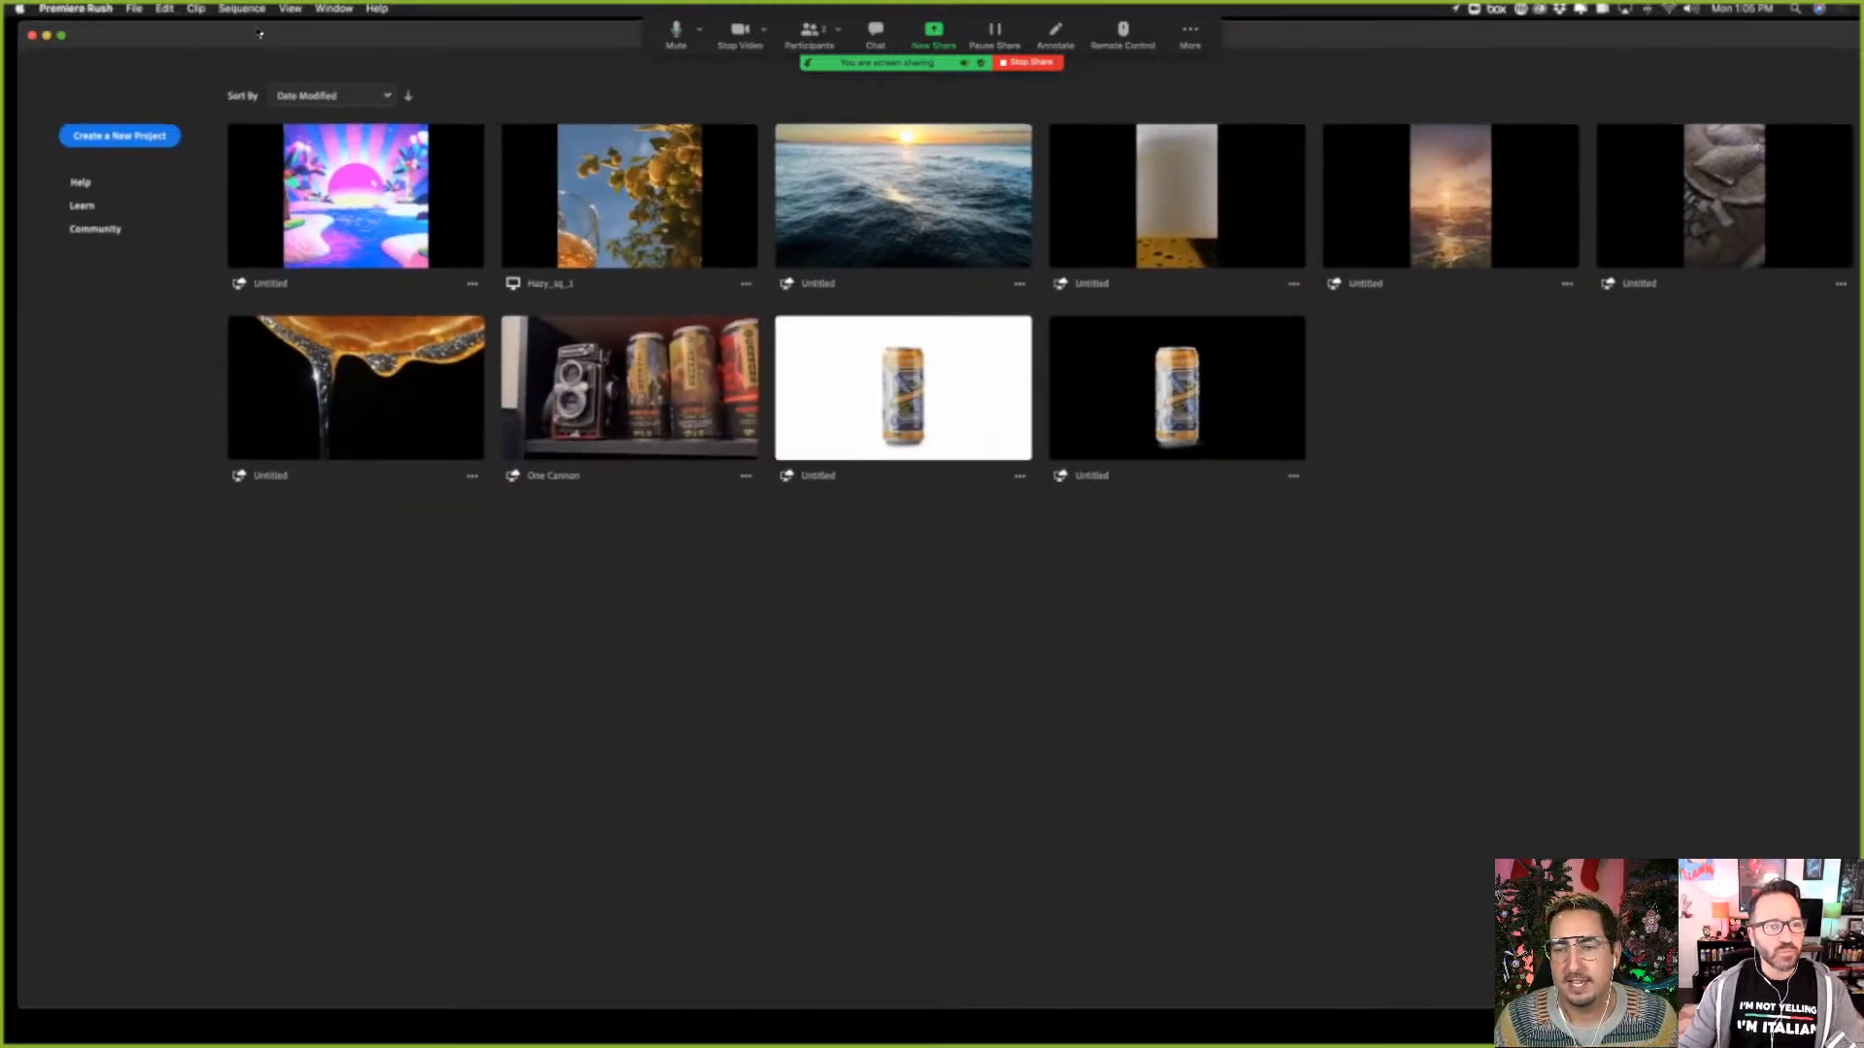
{"action": "left_click", "coordinate": [86, 139]}
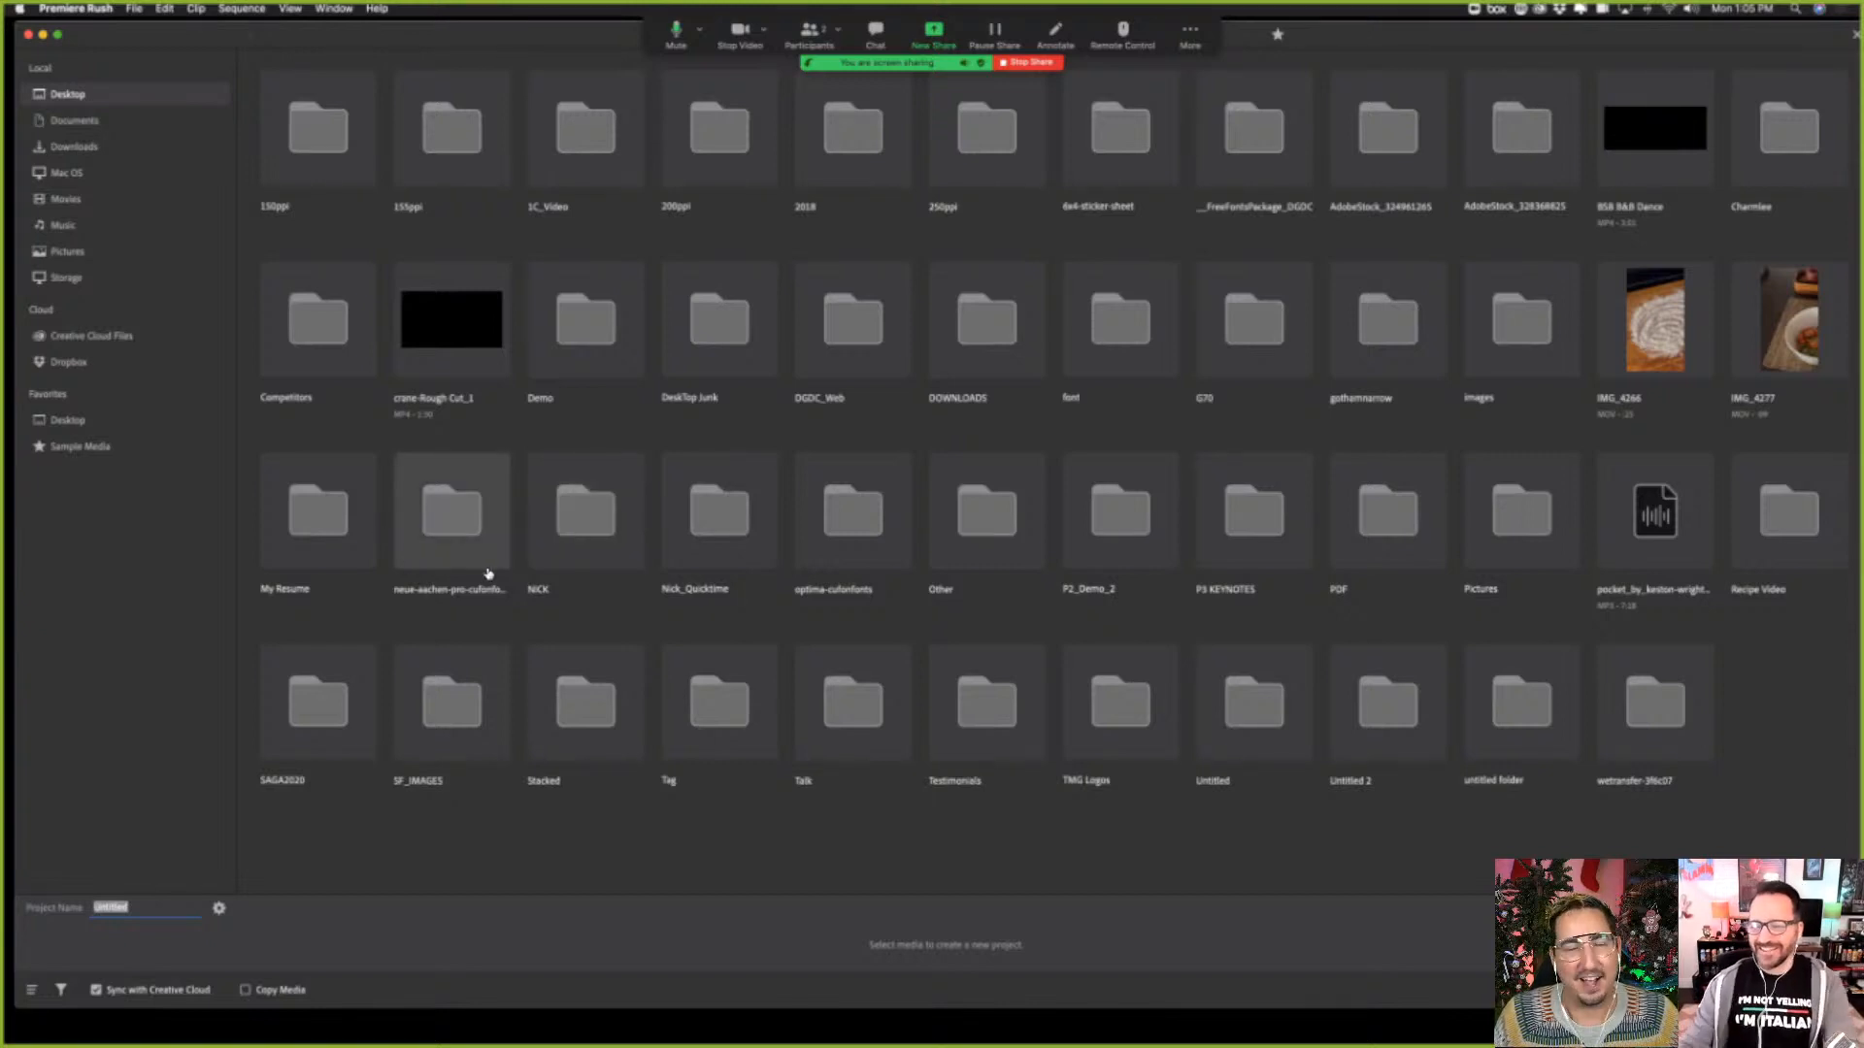
{"action": "double_click", "coordinate": [1789, 511]}
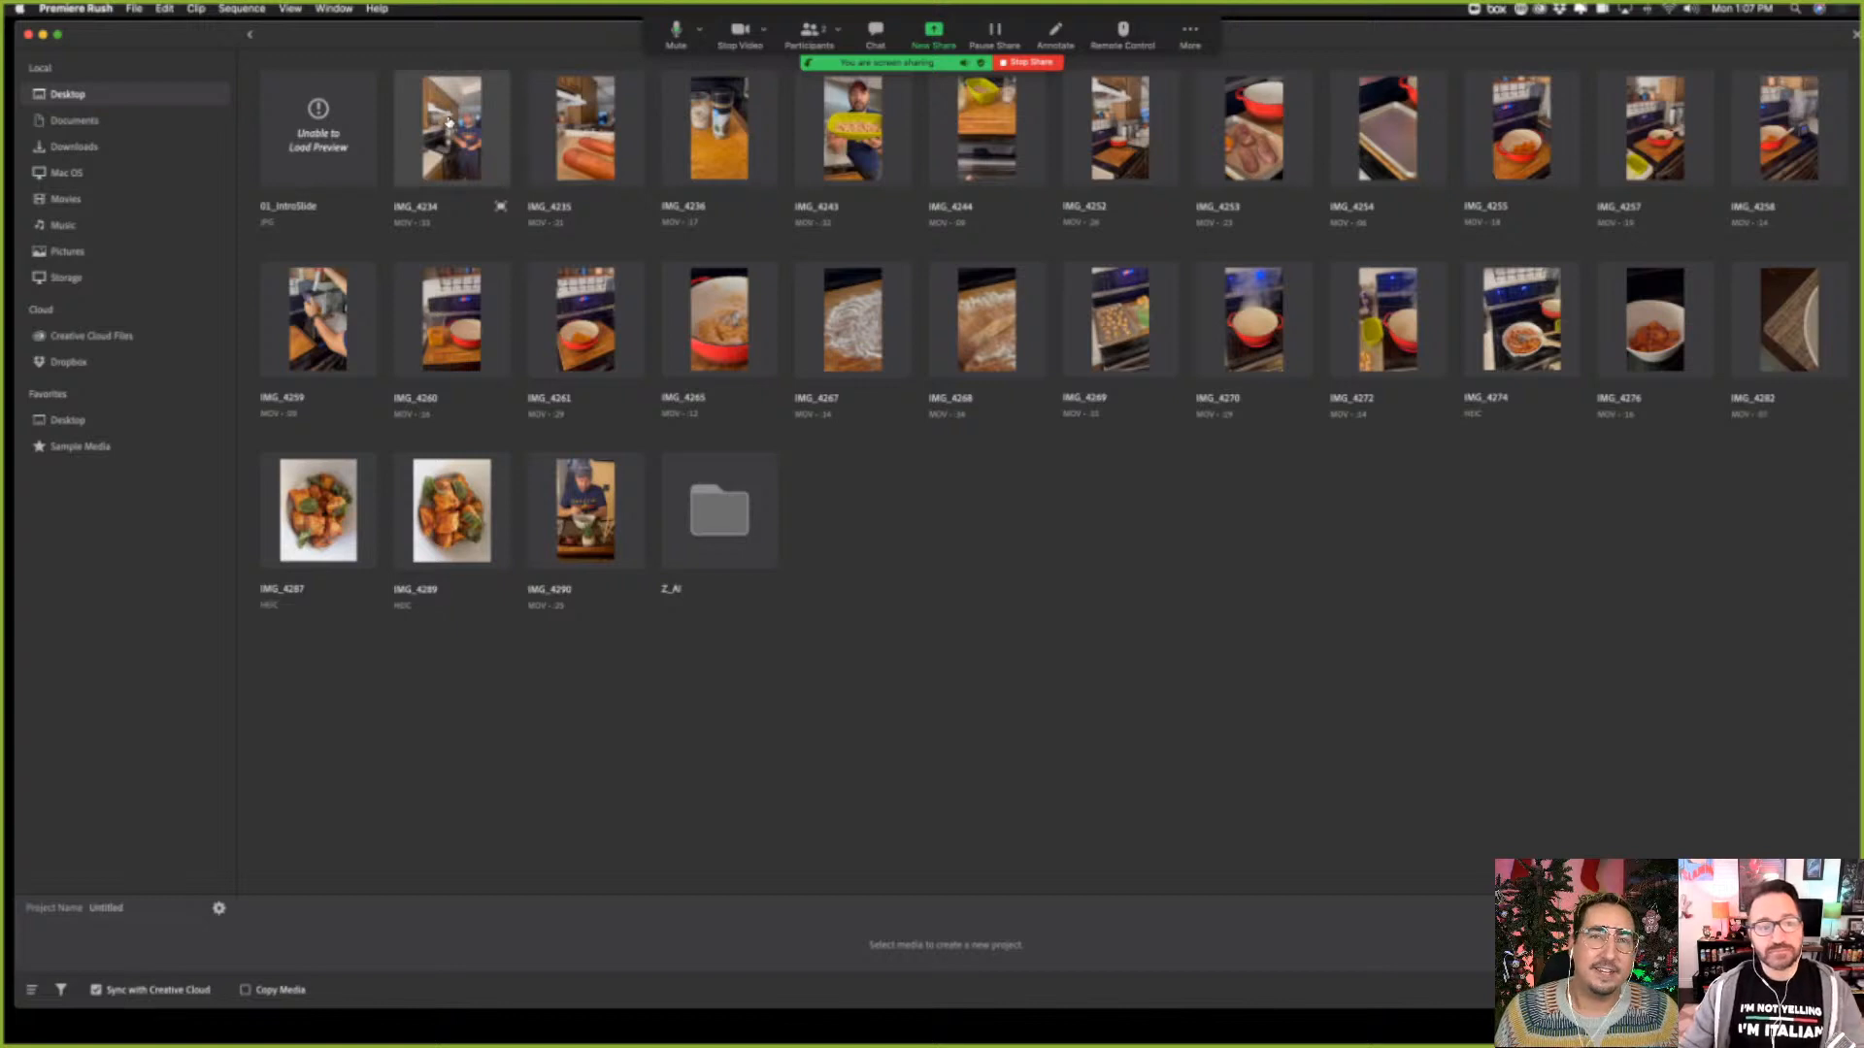
Create the project from clips IMG_4234, IMG_4235, IMG_4236, IMG_4243, IMG_4244, IMG_4252 and IMG_4253, in that order
{"action": "left_click", "coordinate": [450, 121]}
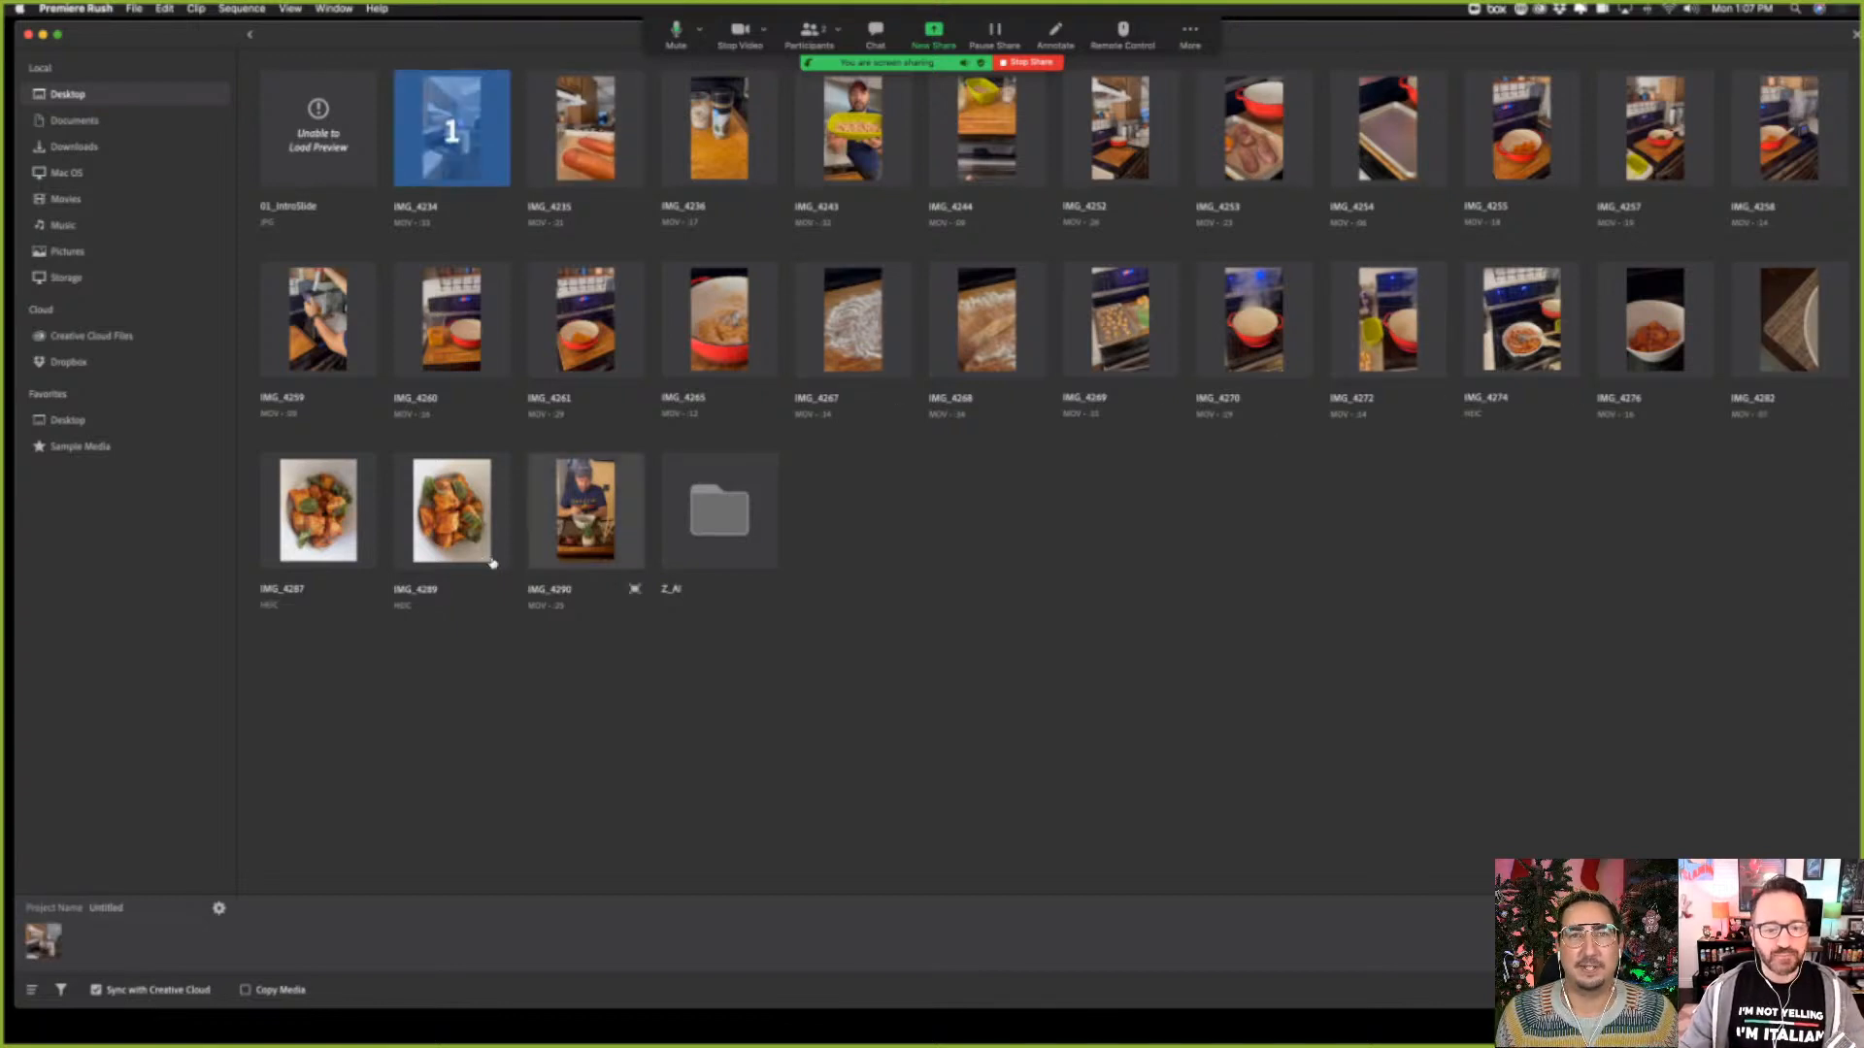
{"action": "left_click", "coordinate": [574, 507]}
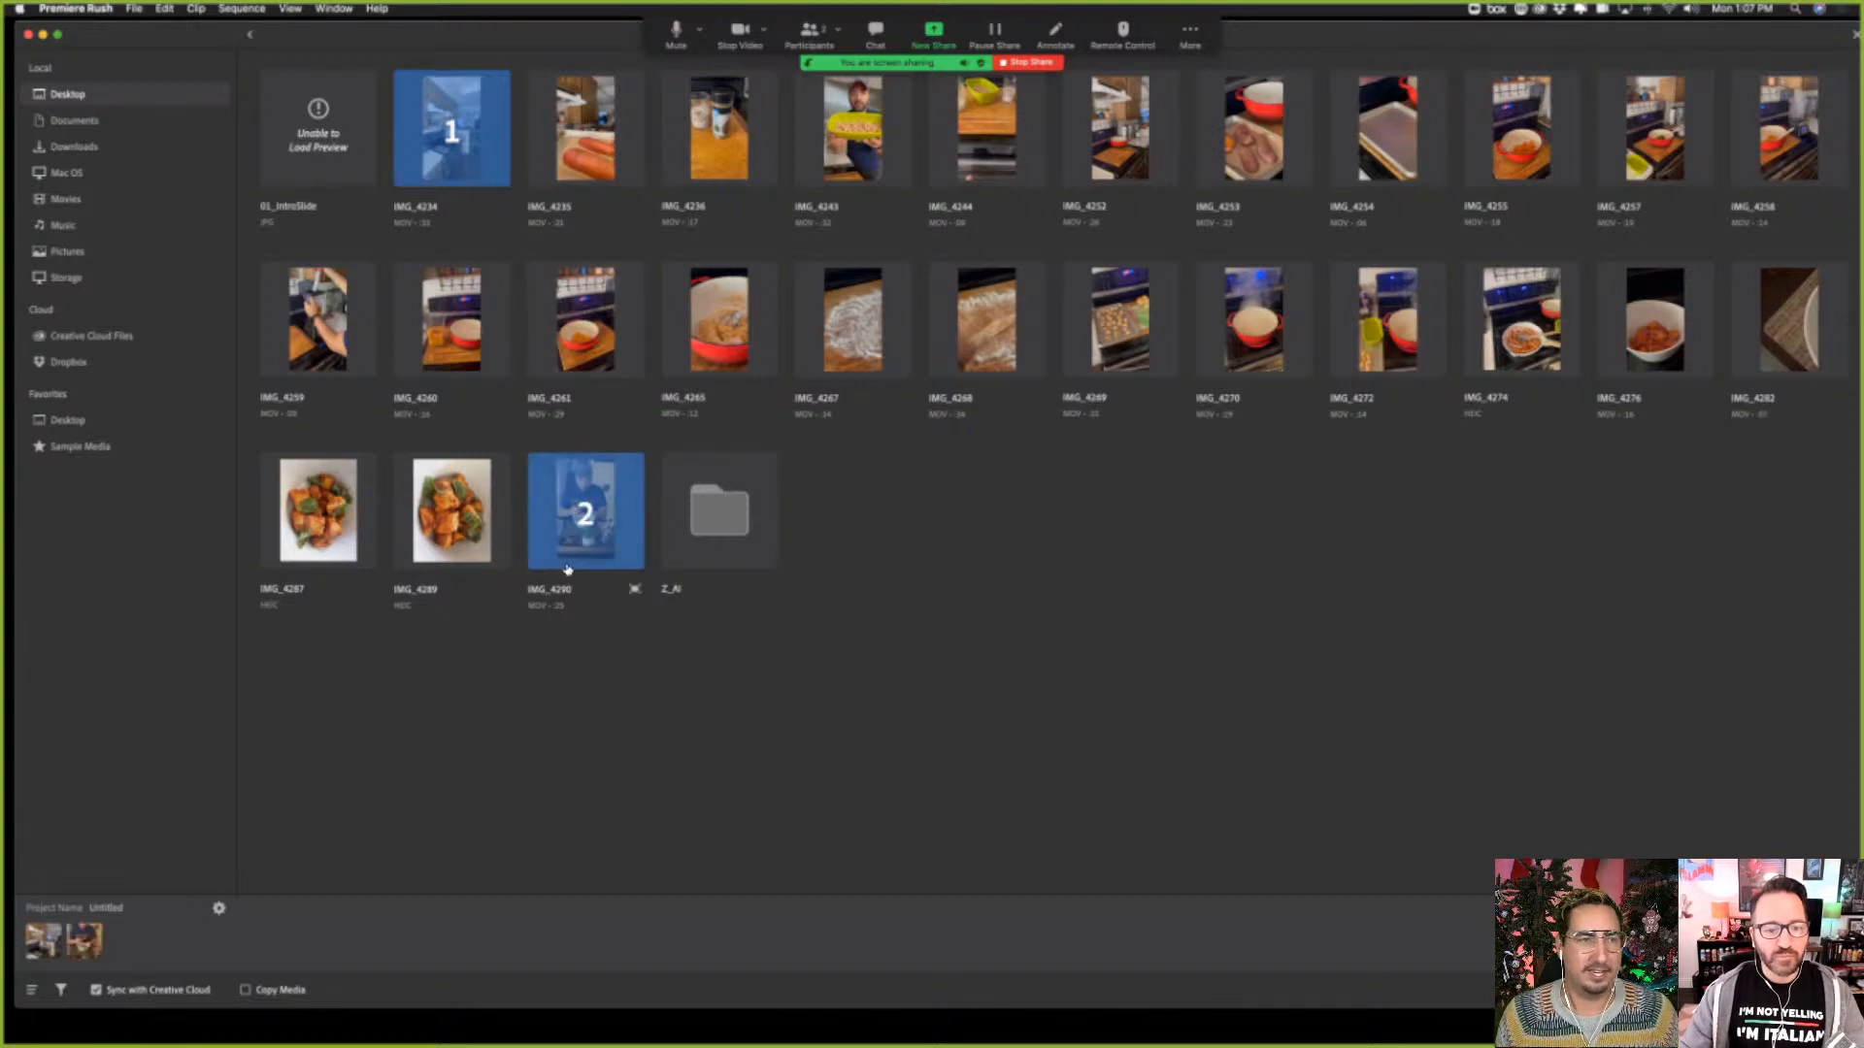
{"action": "left_click", "coordinate": [604, 500]}
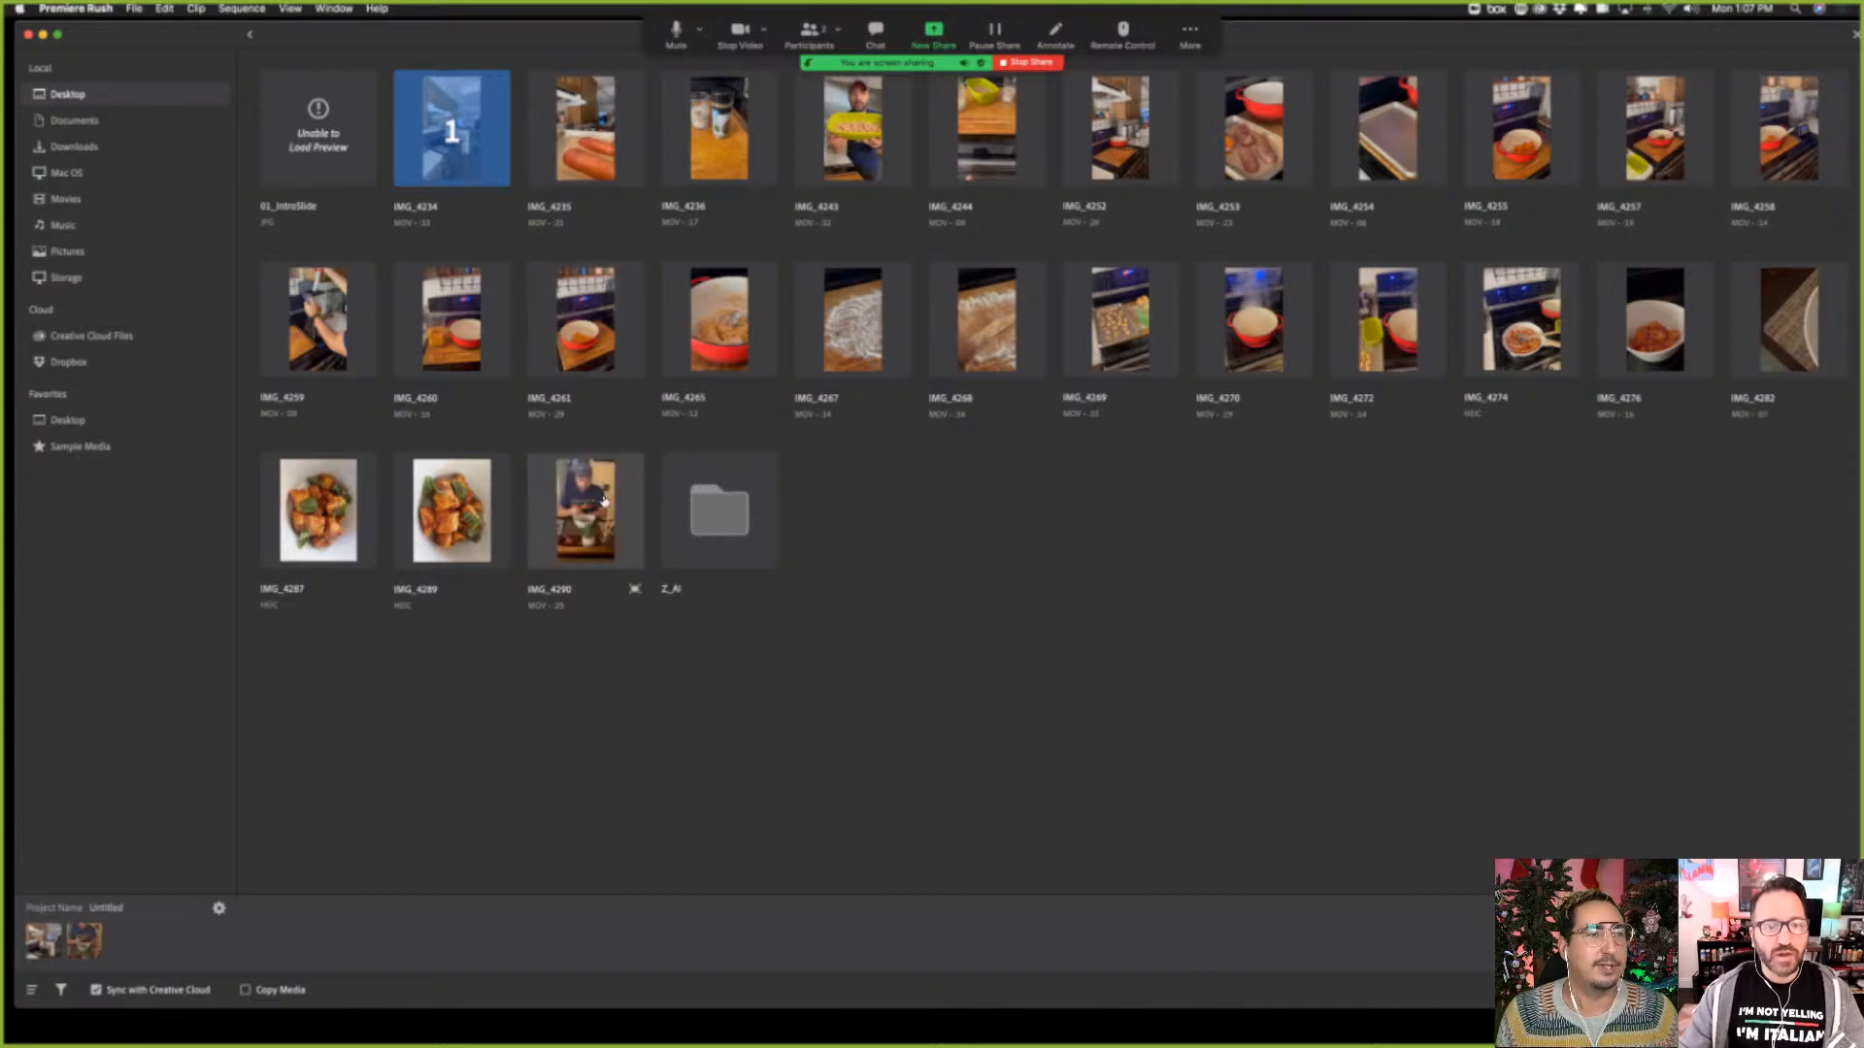
{"action": "left_click", "coordinate": [578, 158]}
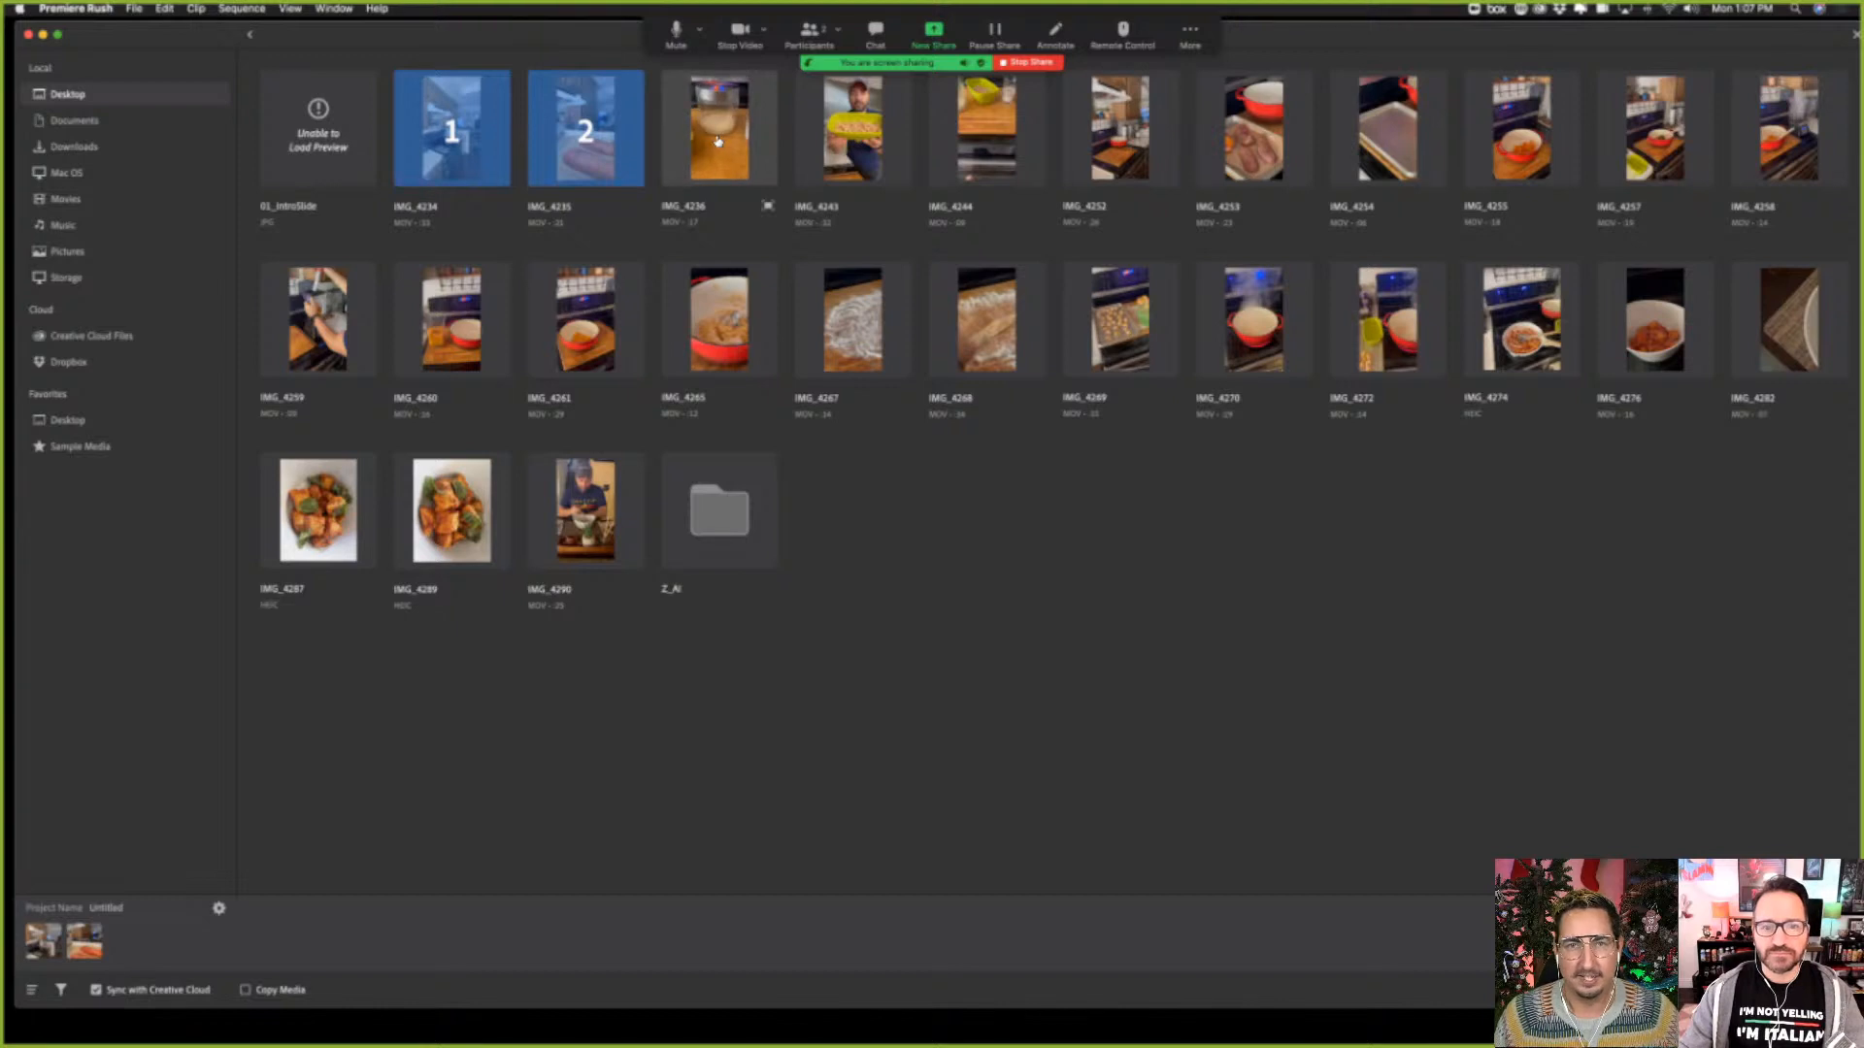
{"action": "left_click", "coordinate": [717, 142]}
{"action": "left_click", "coordinate": [852, 140]}
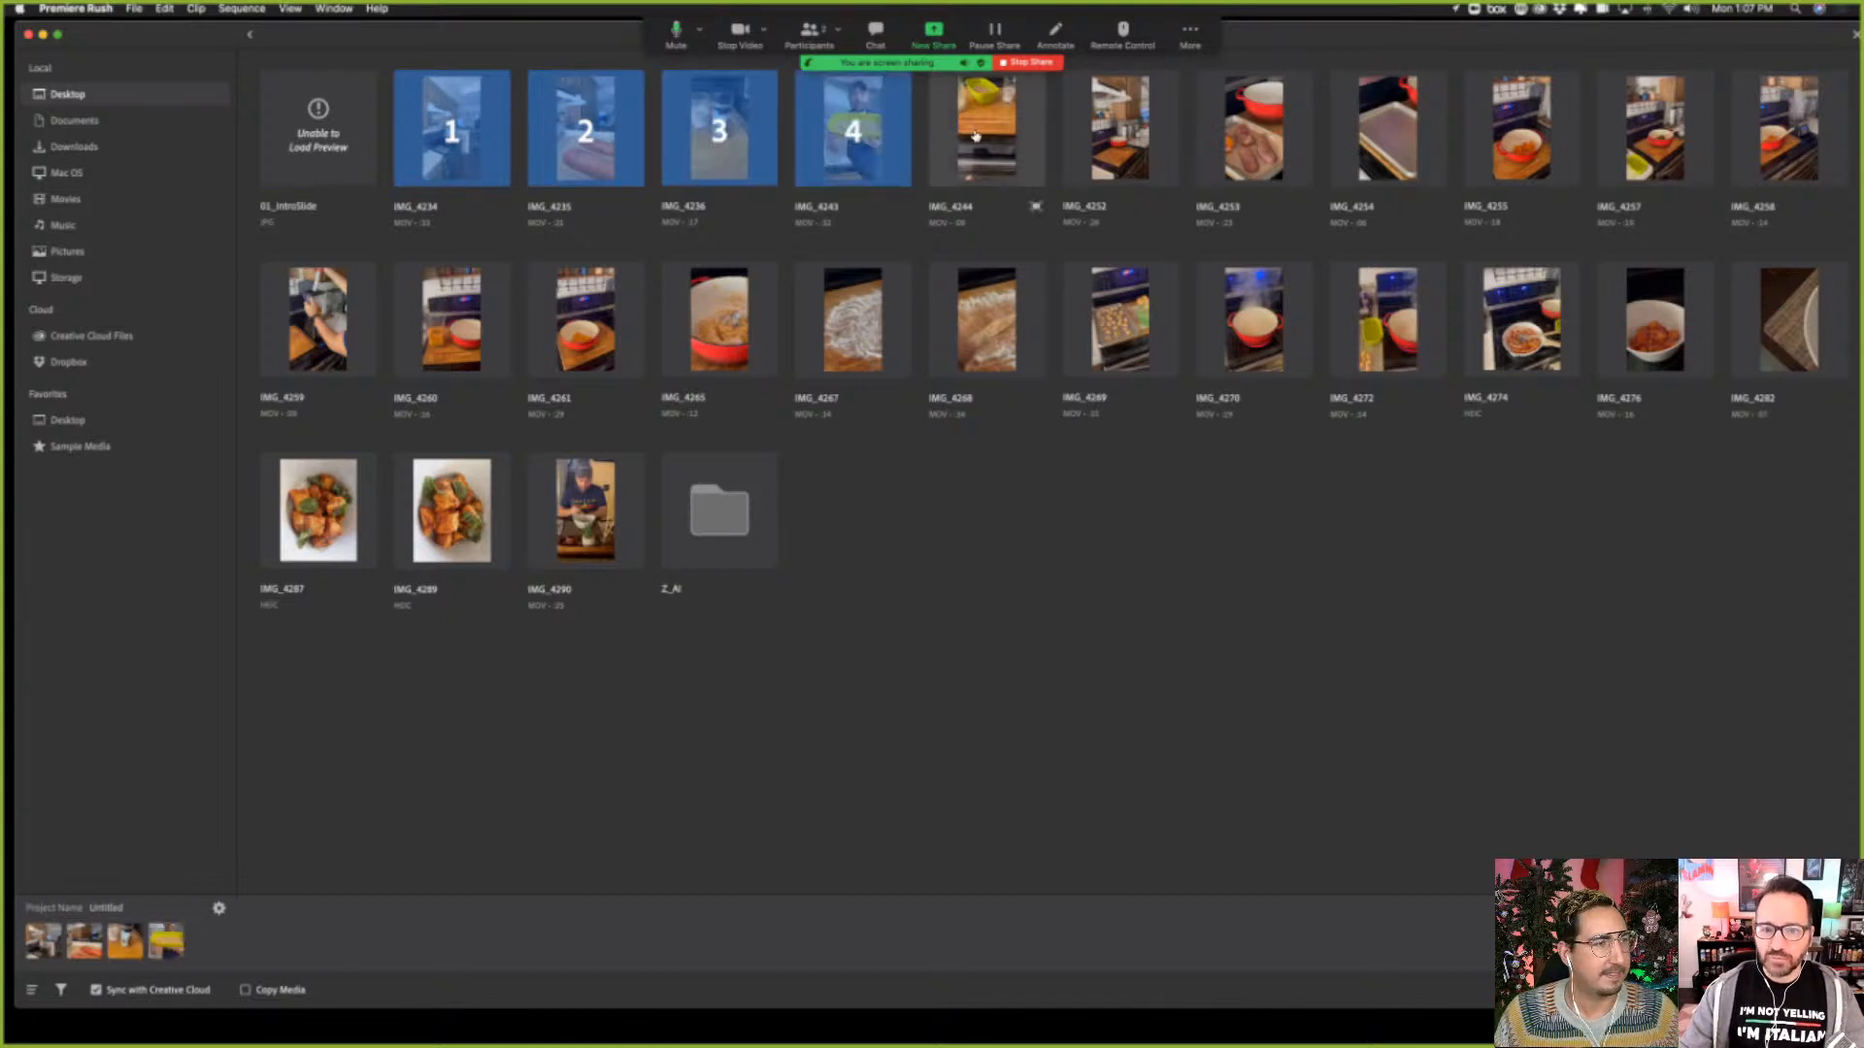
{"action": "left_click", "coordinate": [1006, 147]}
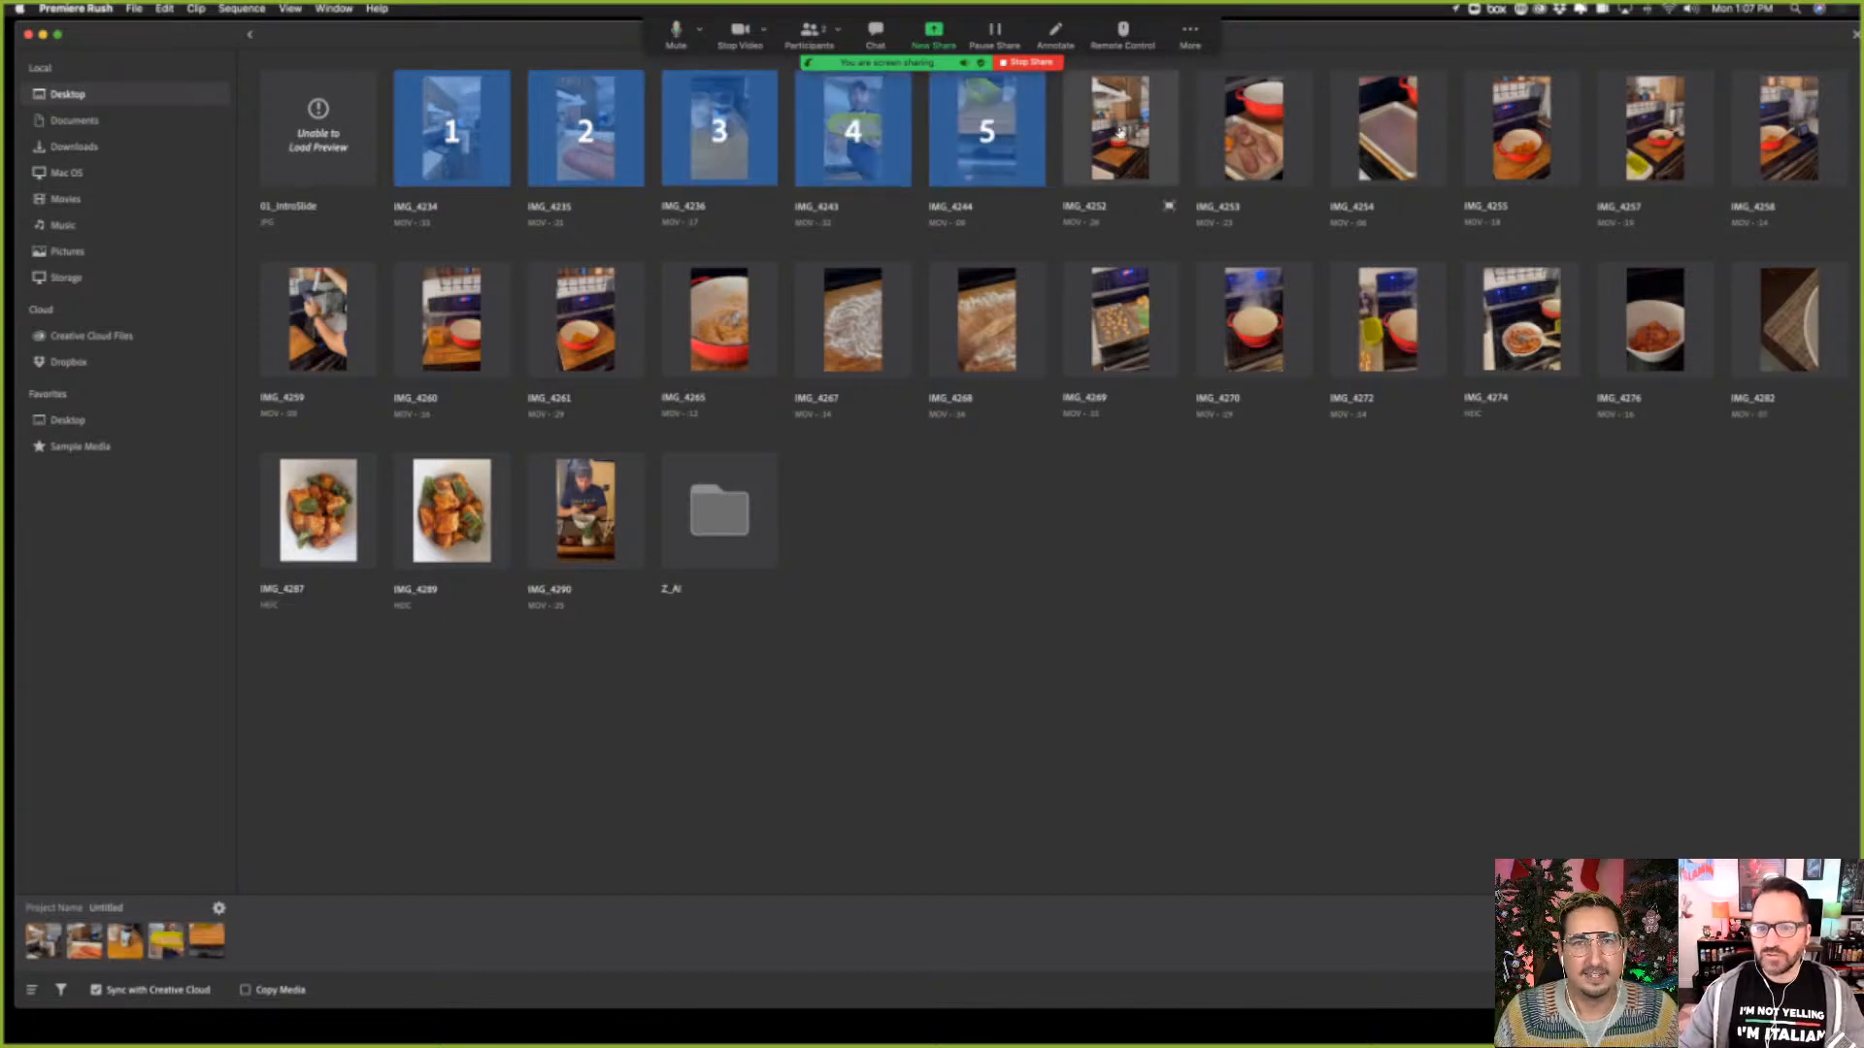
{"action": "left_click", "coordinate": [1124, 144]}
{"action": "left_click", "coordinate": [1256, 144]}
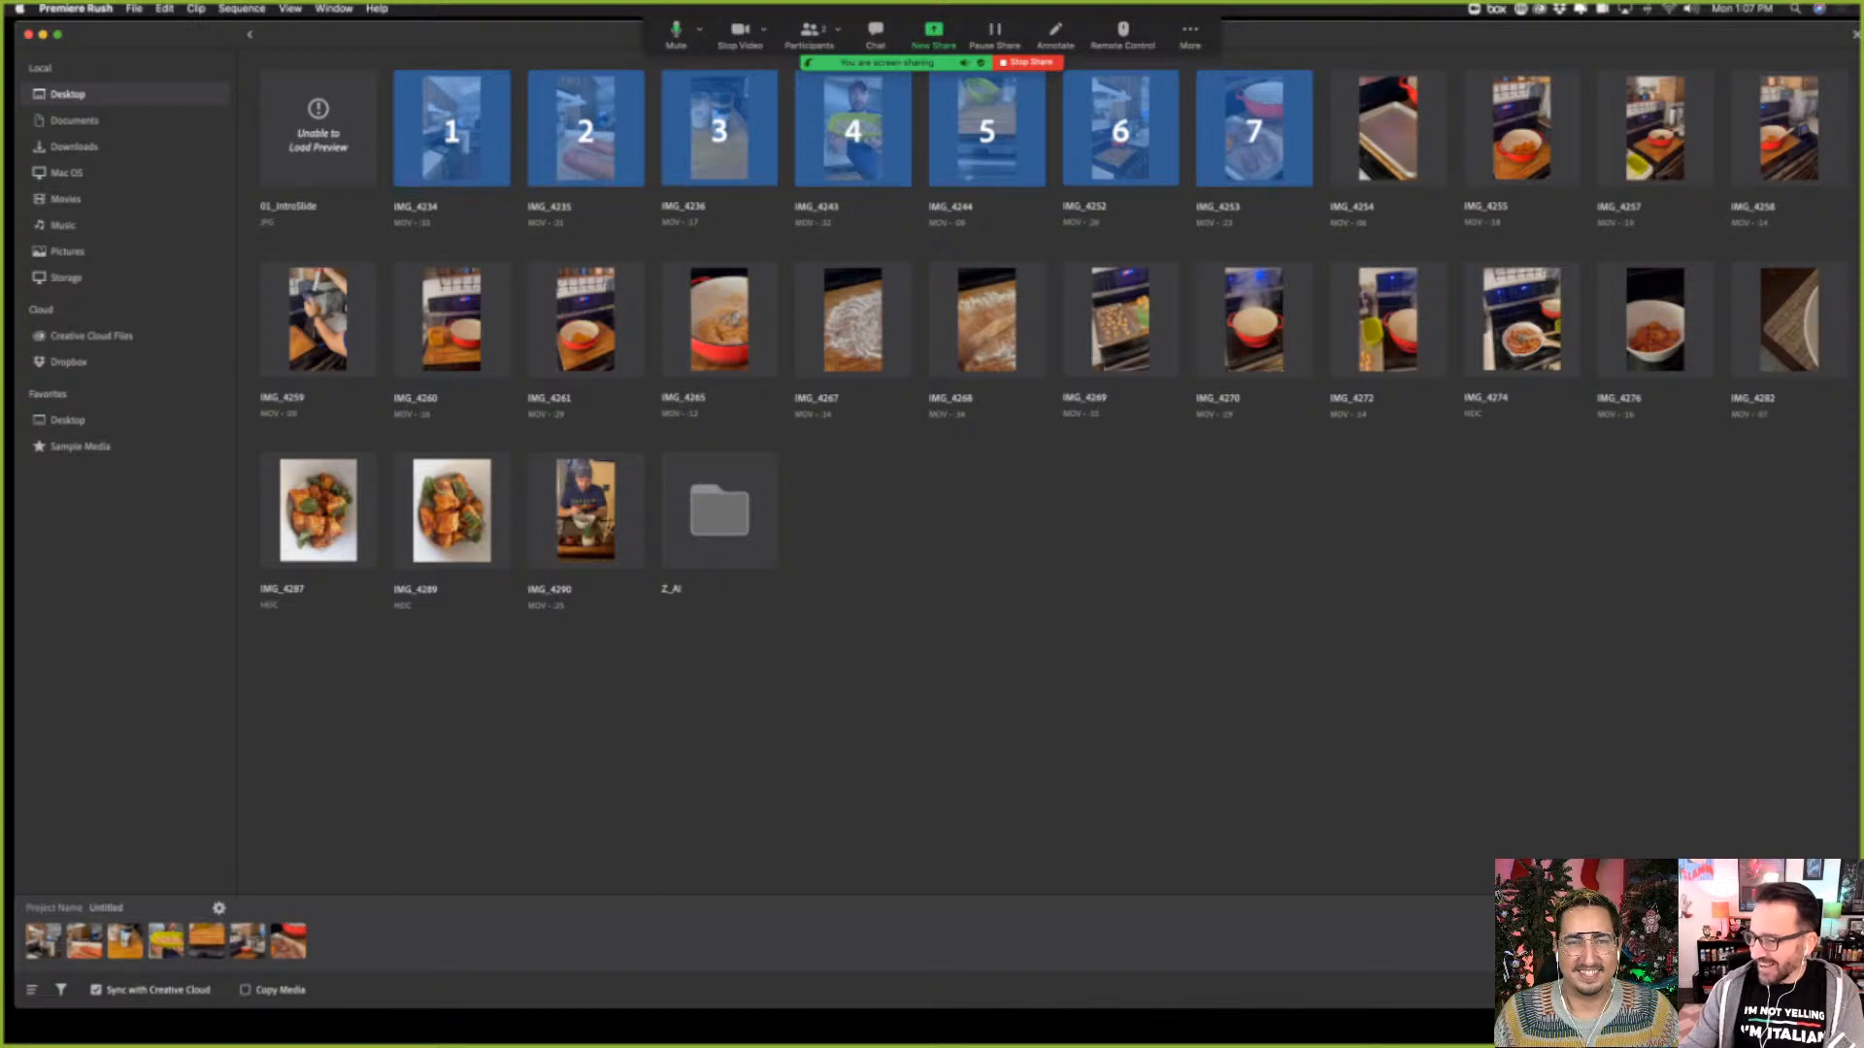
{"action": "left_click", "coordinate": [1807, 990]}
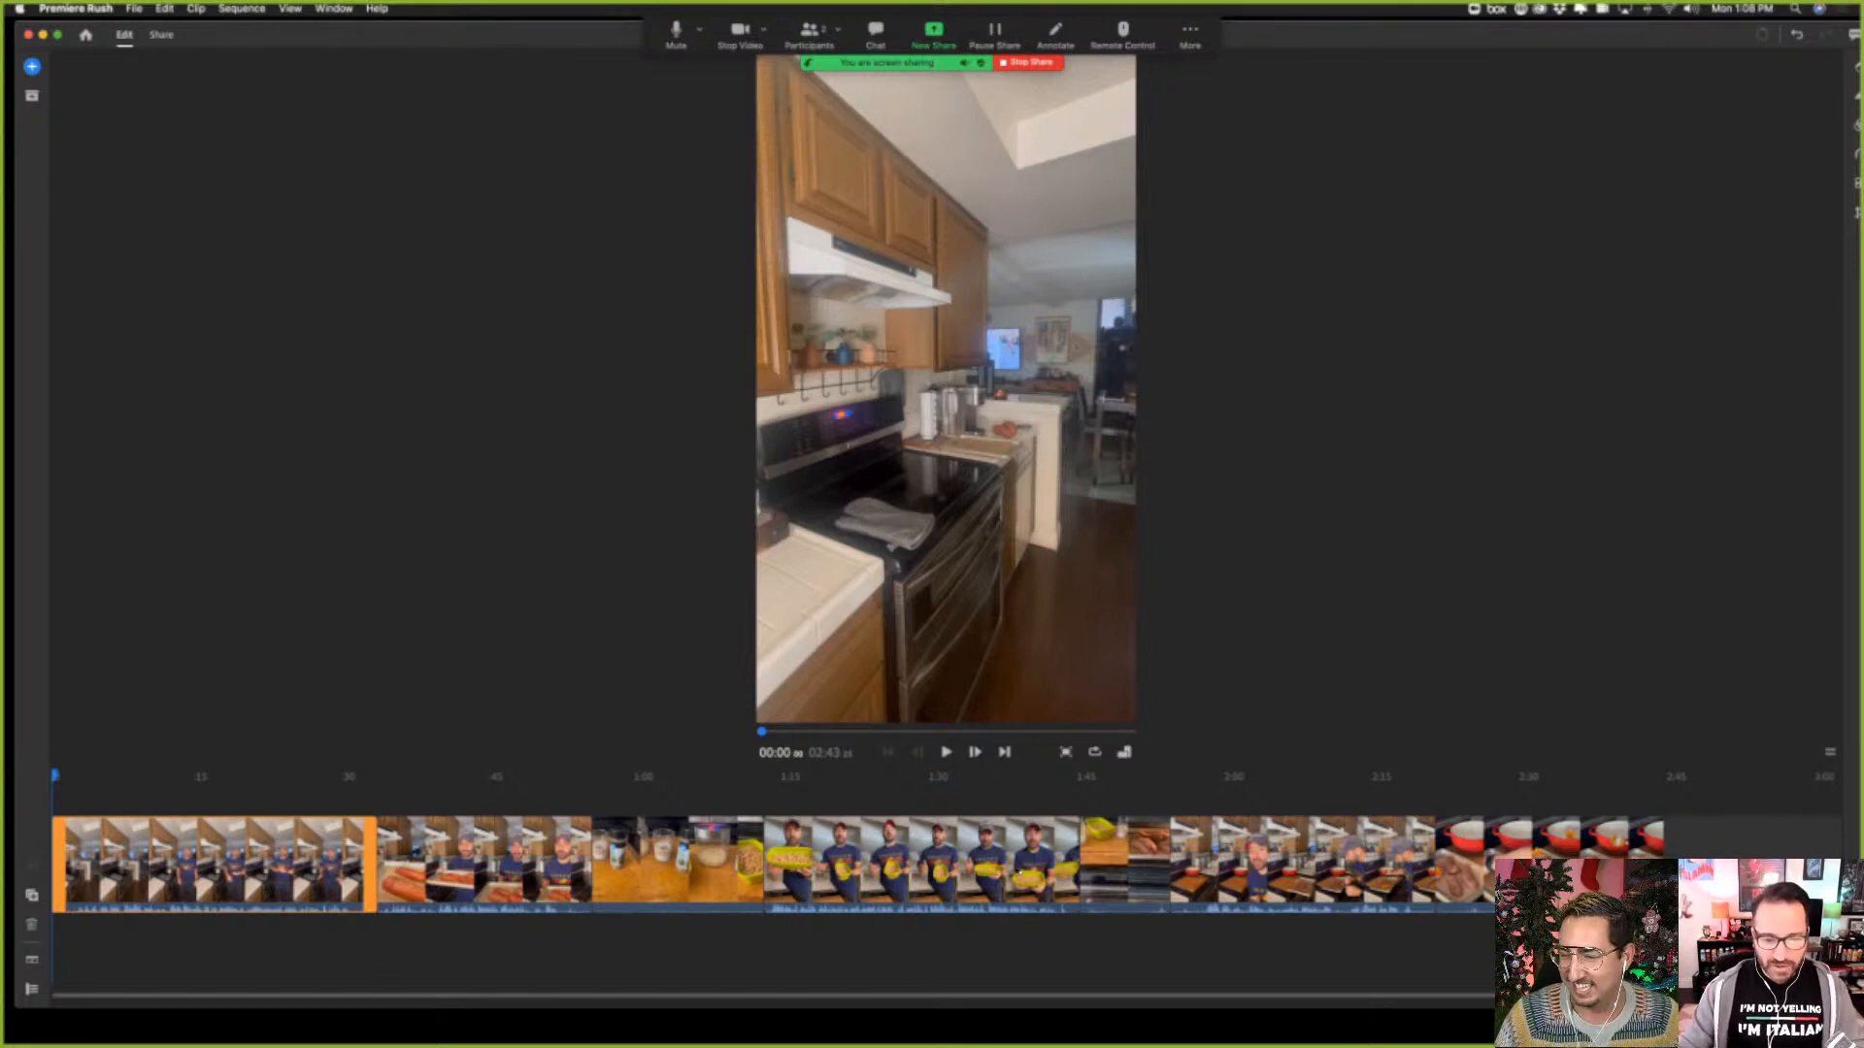
Play the first clip from its start and again from about 00:21, with the sound turned up
{"action": "left_click", "coordinate": [947, 753]}
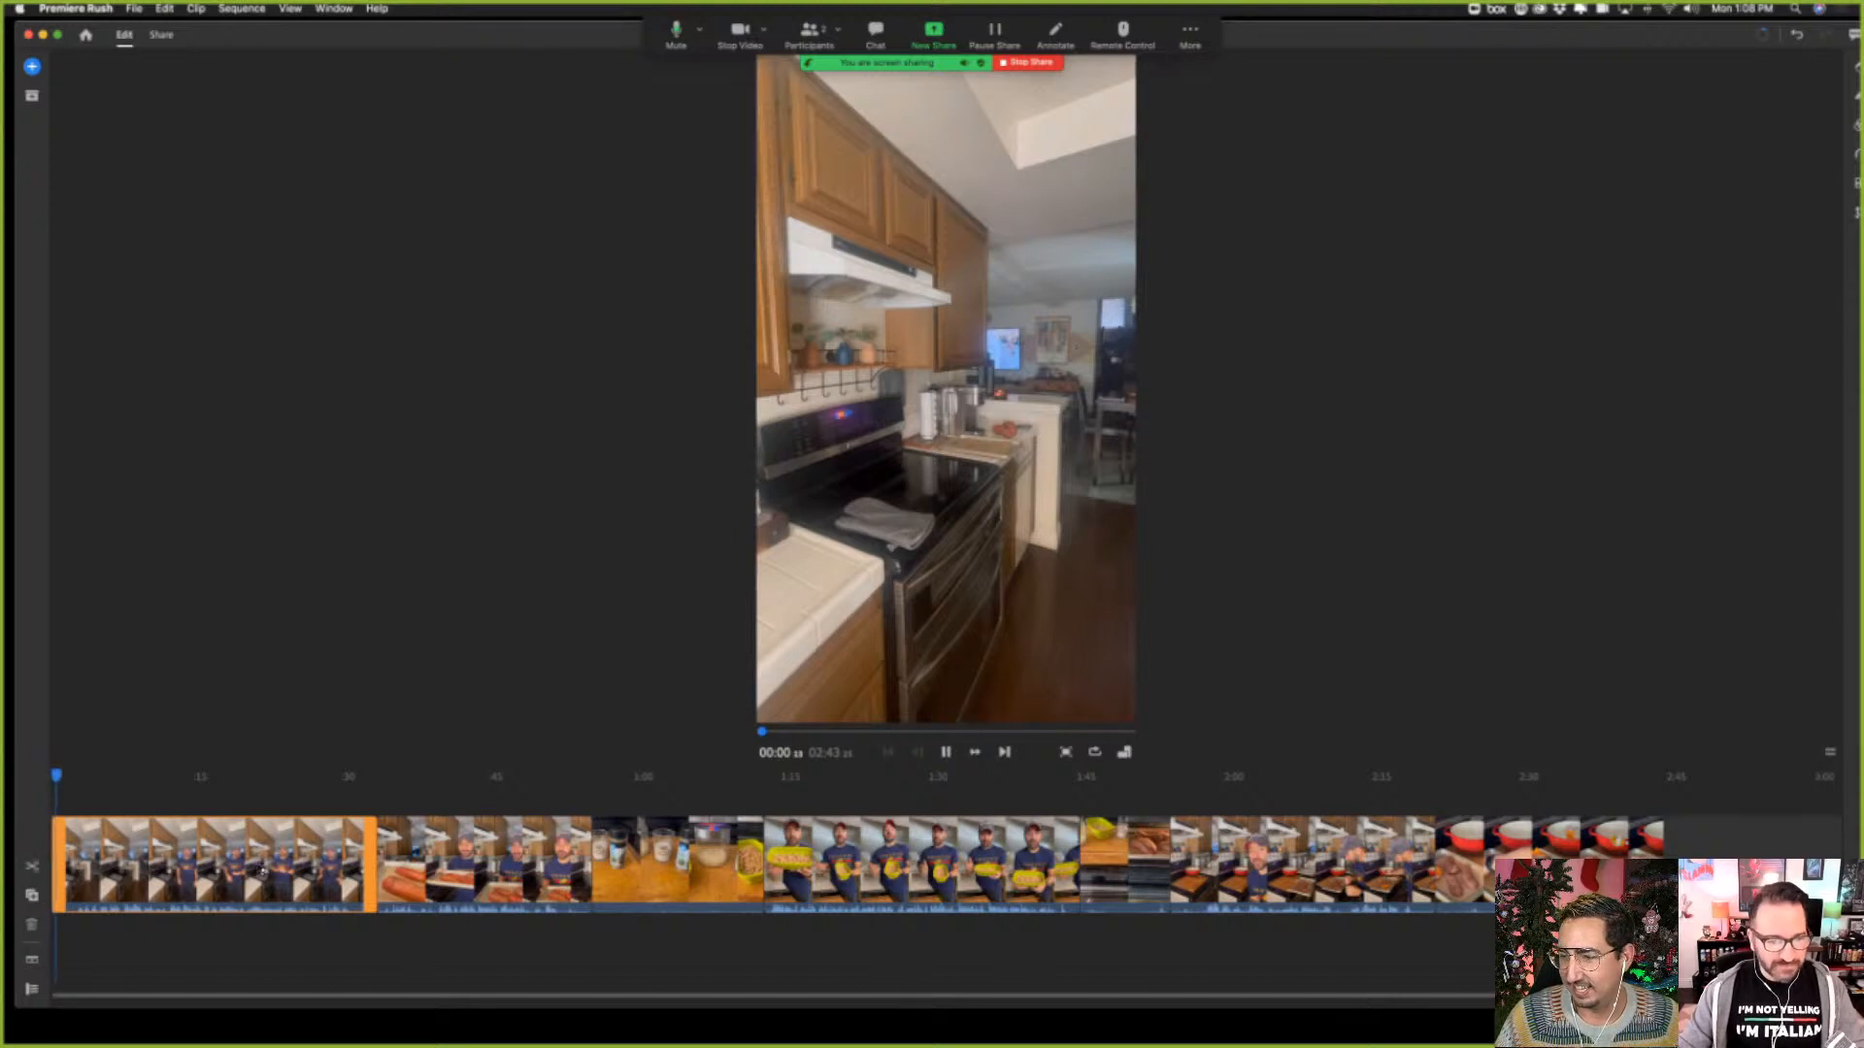
{"action": "key", "text": "XF86AudioRaiseVolume"}
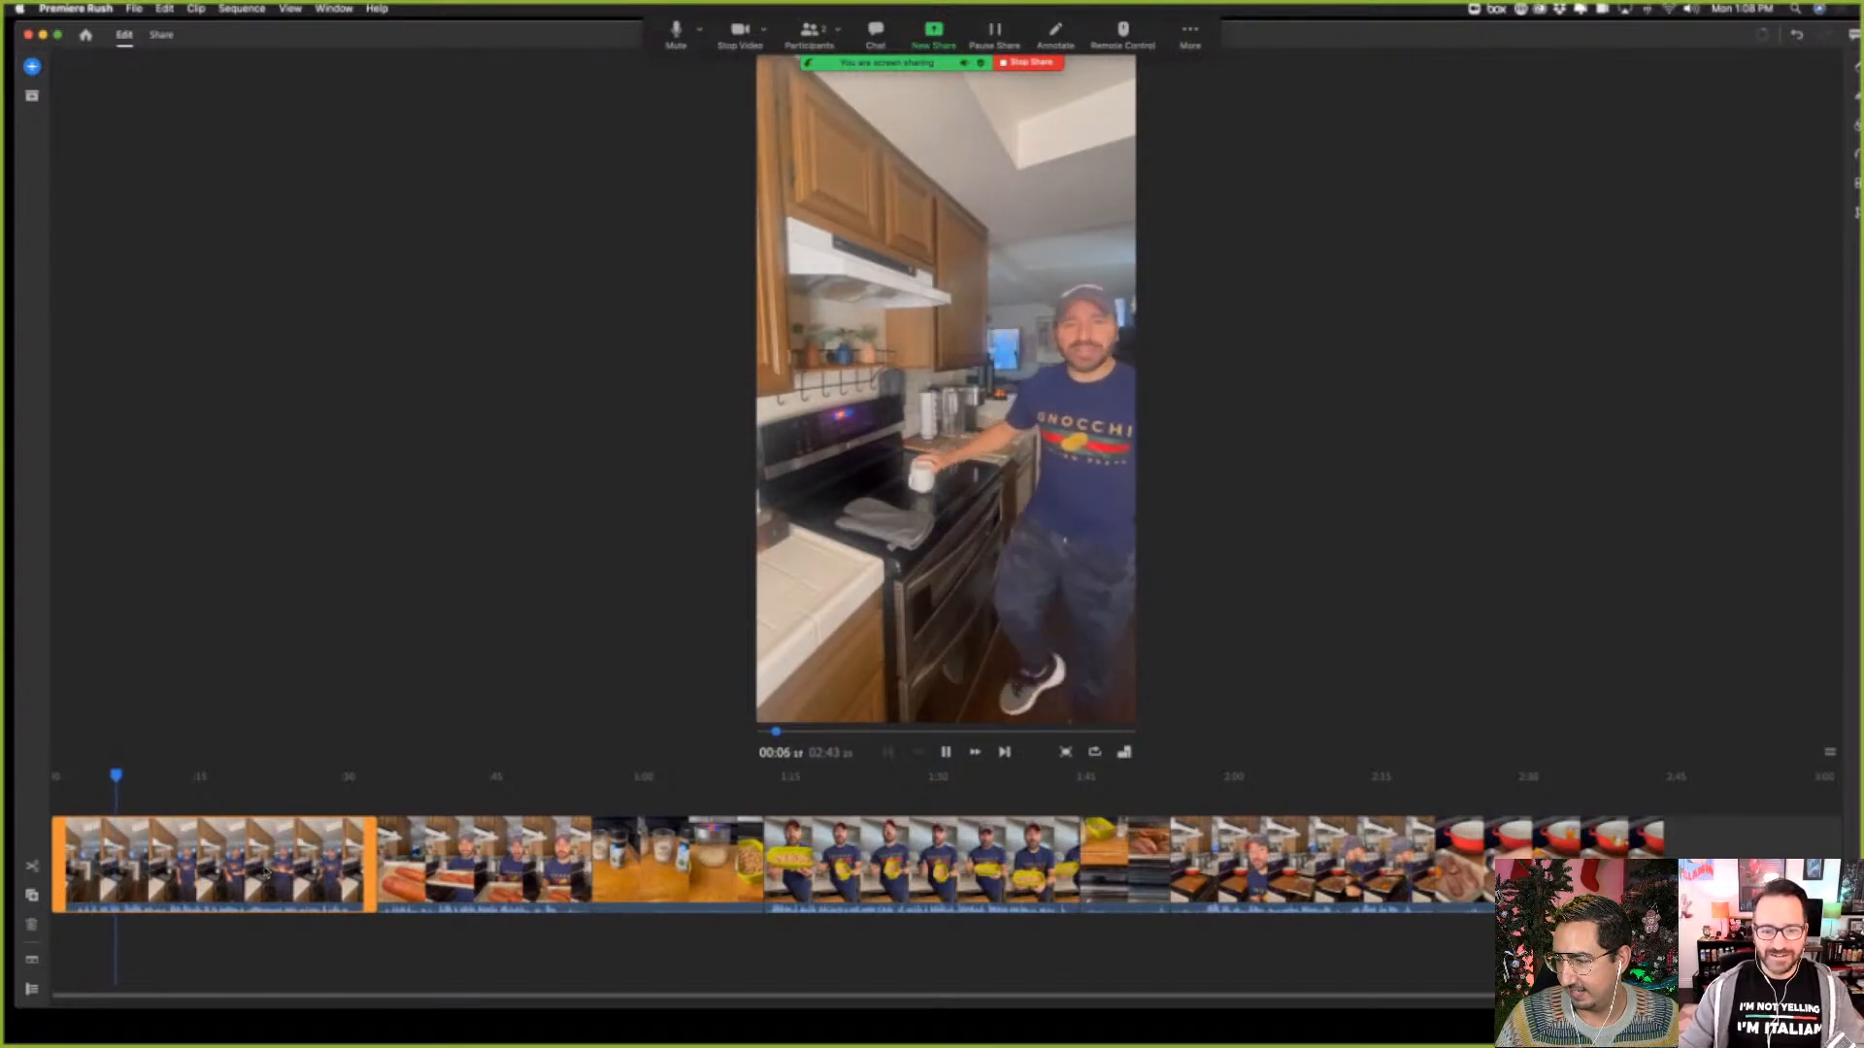
{"action": "left_click", "coordinate": [944, 752]}
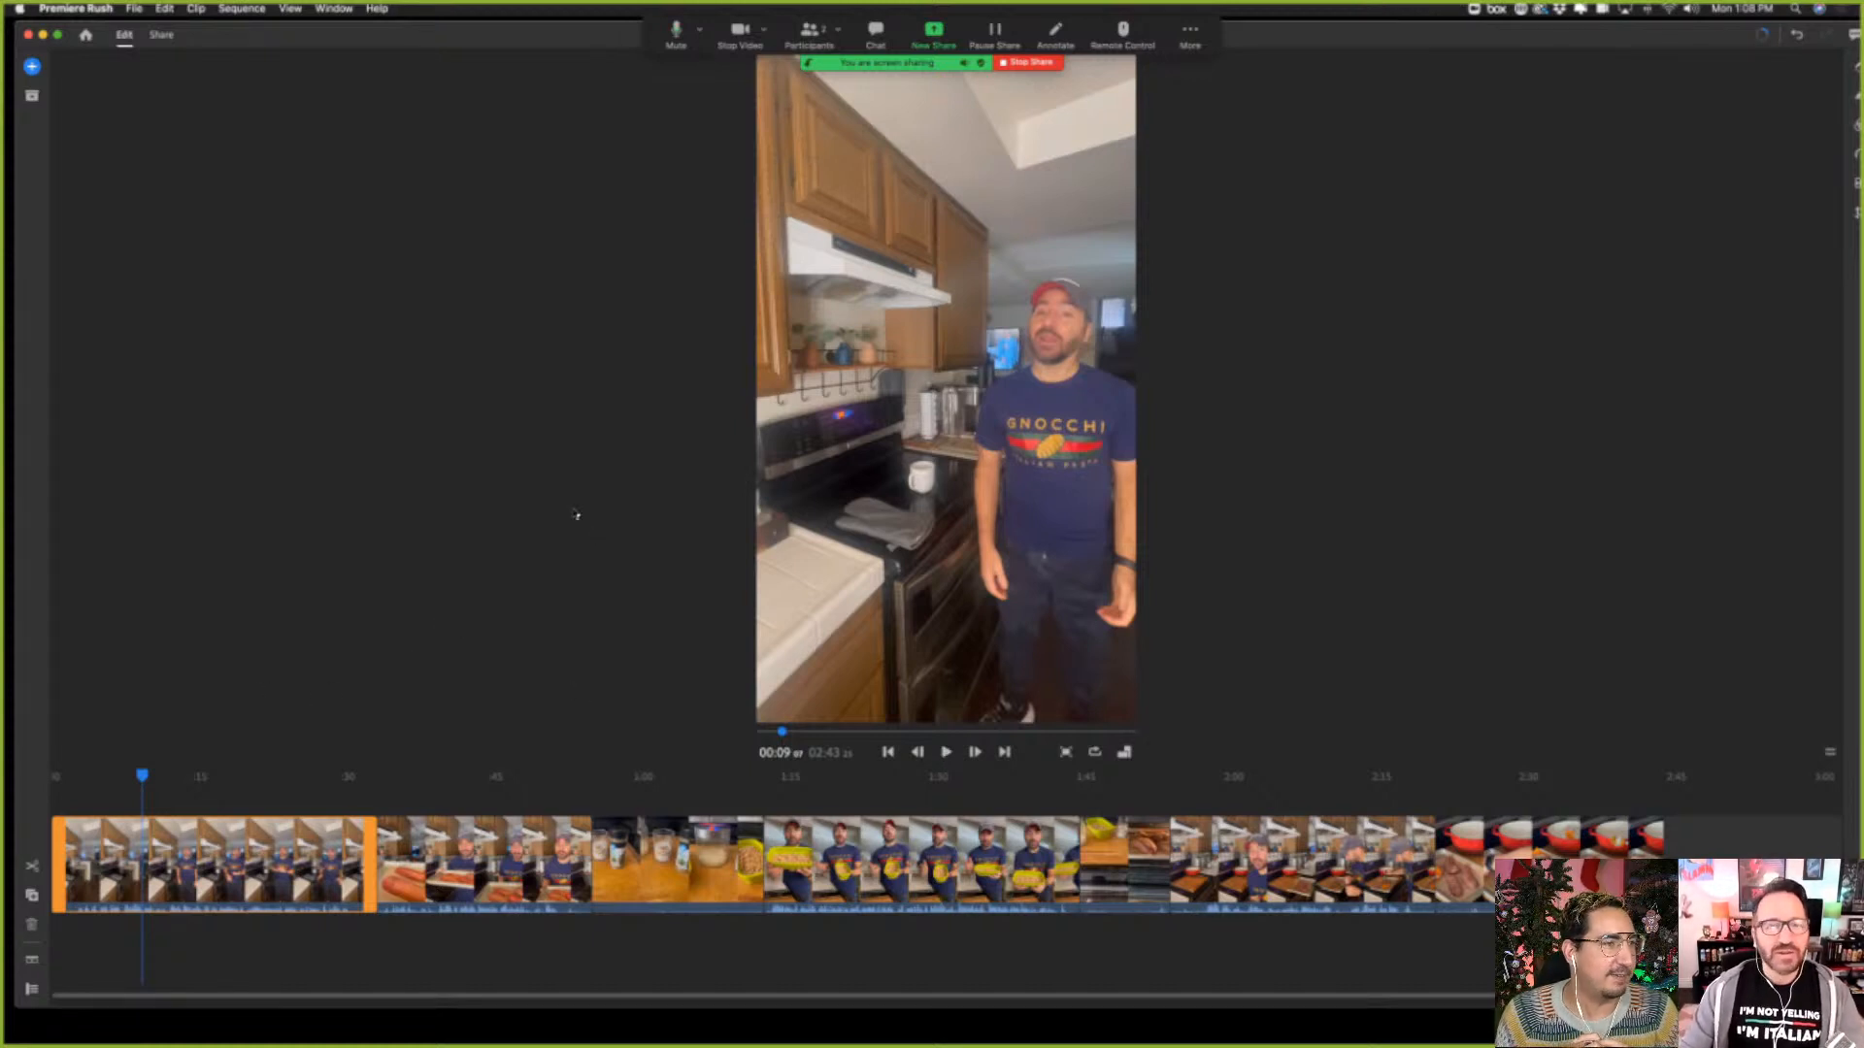
{"action": "left_click", "coordinate": [435, 859]}
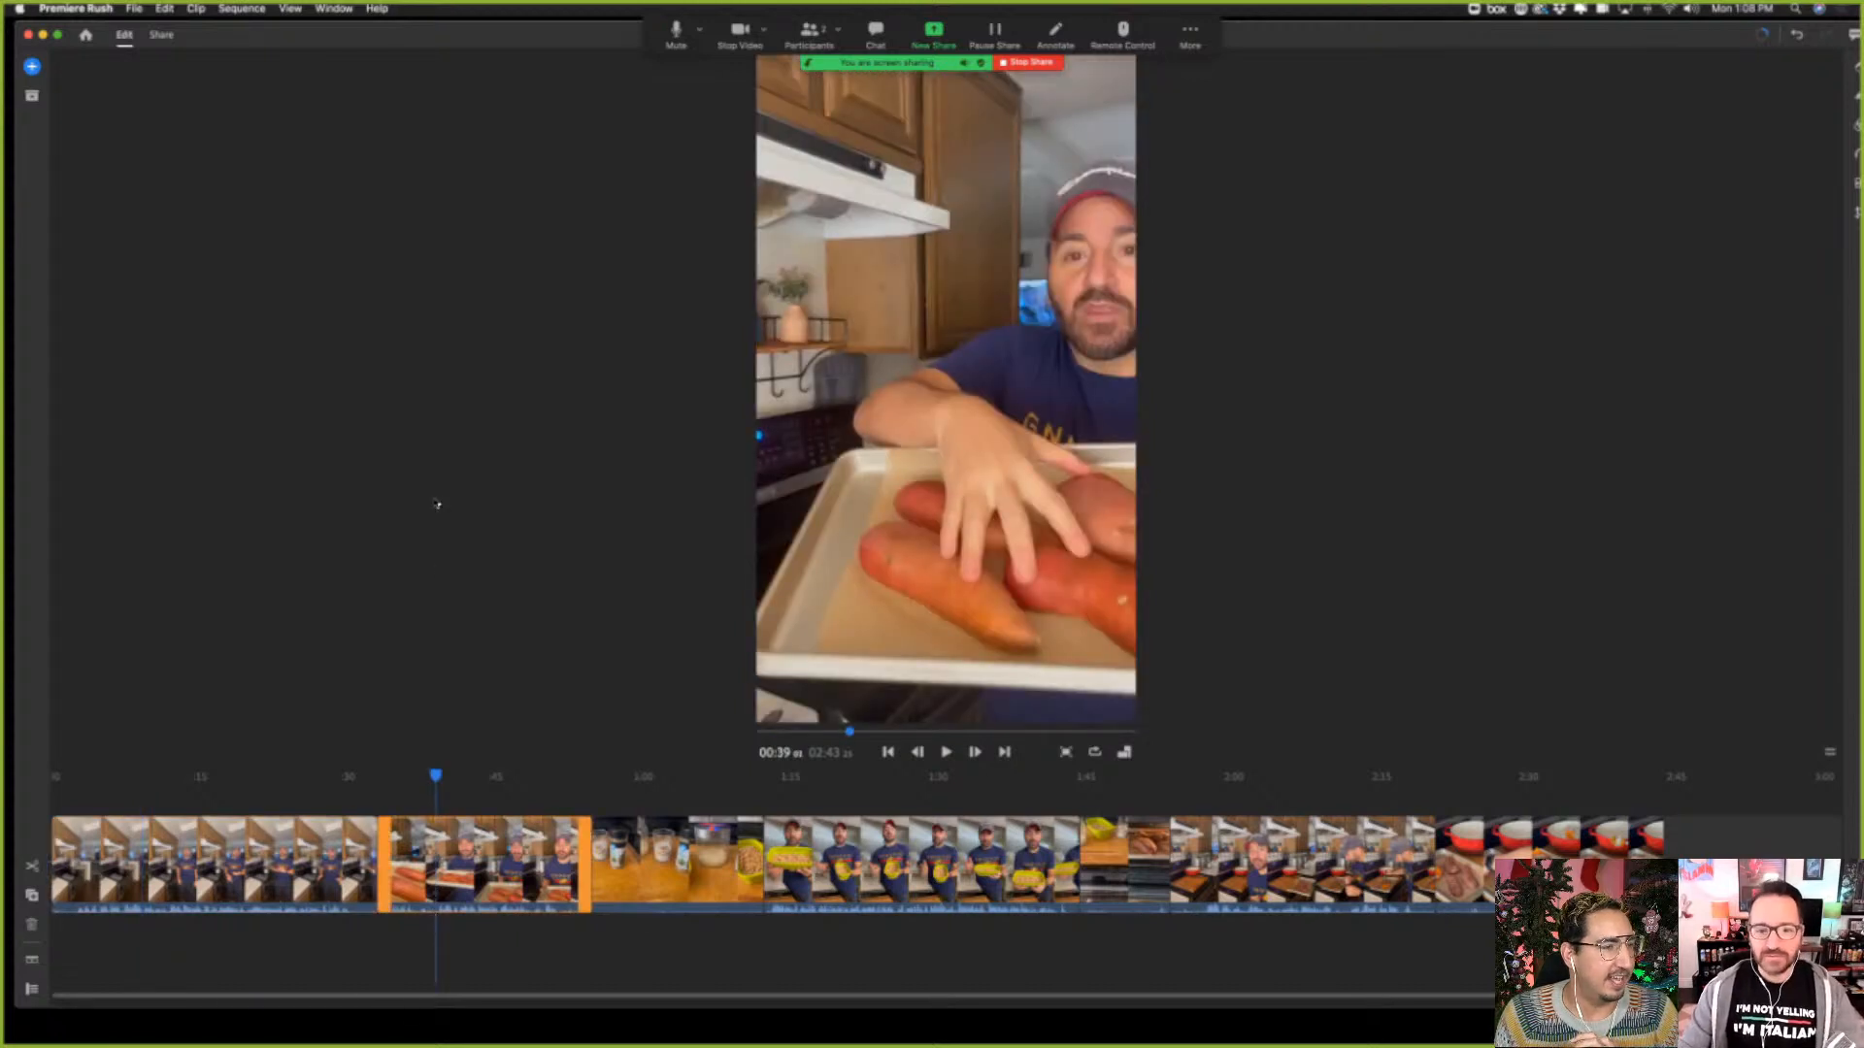
{"action": "left_click", "coordinate": [269, 872]}
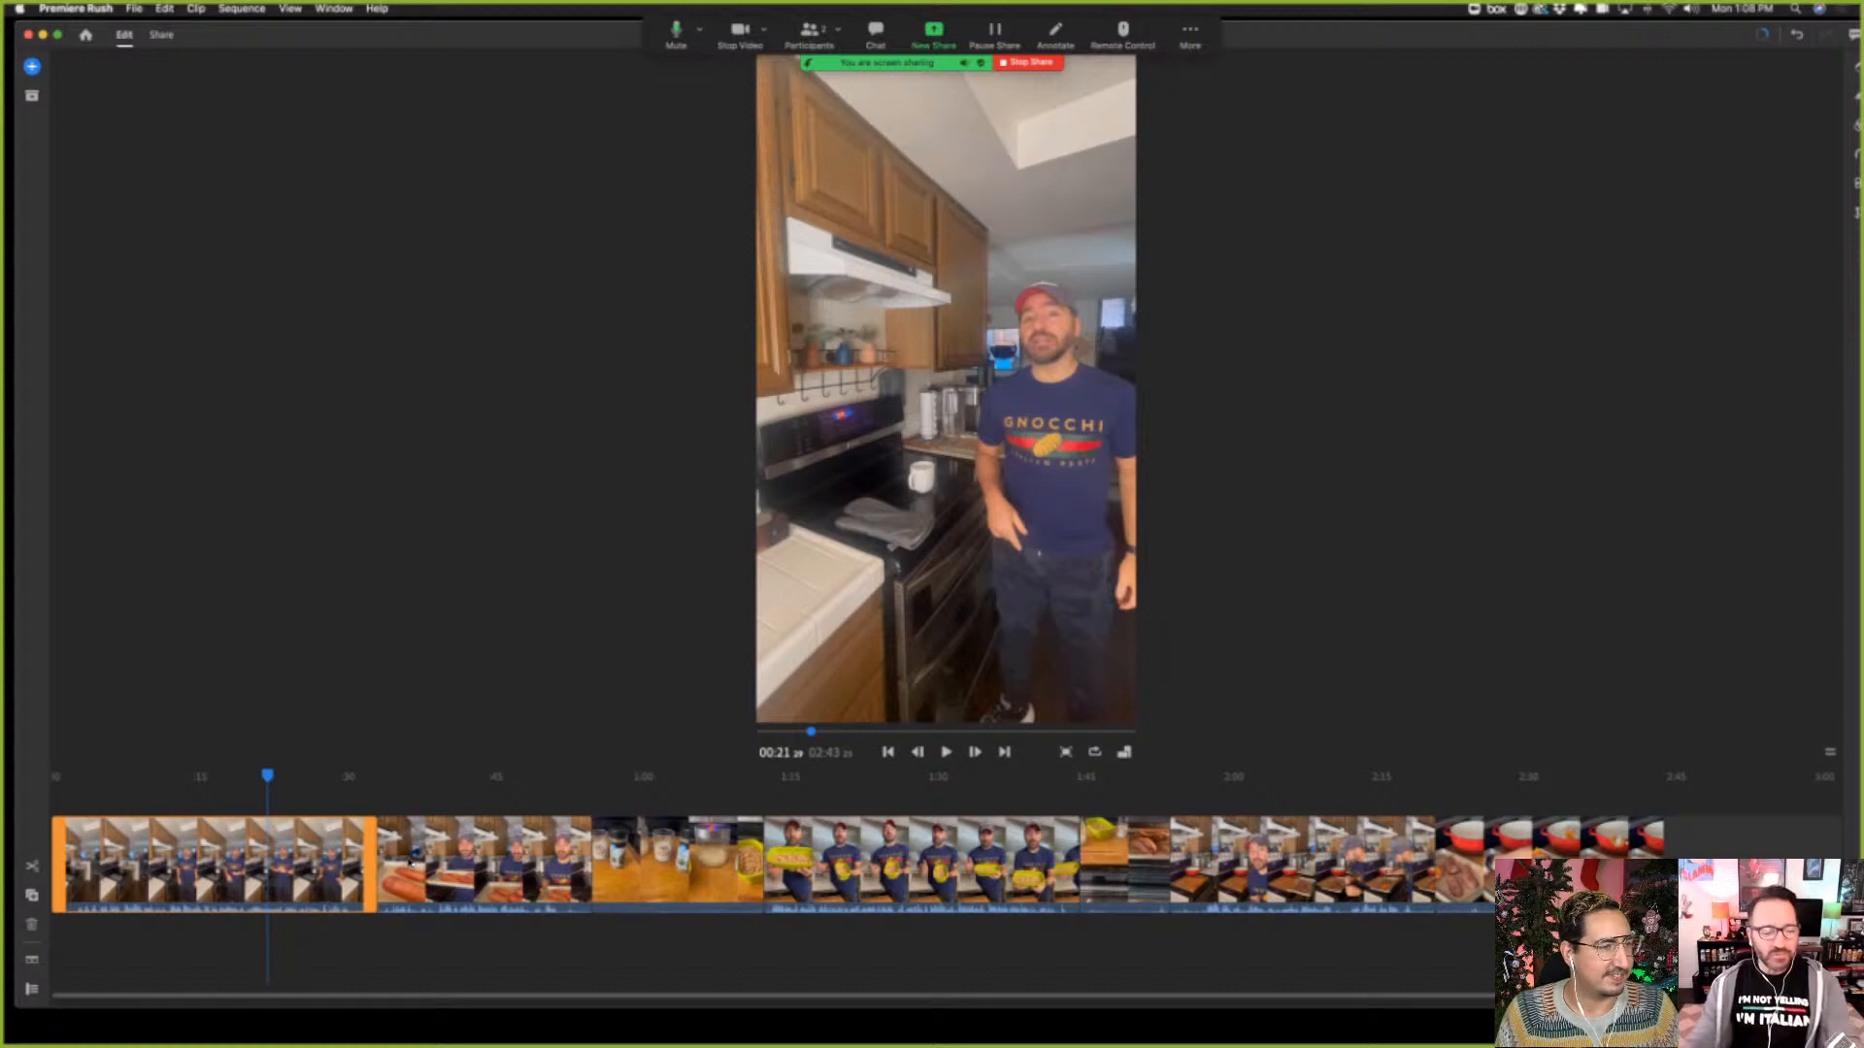
{"action": "left_click", "coordinate": [945, 754]}
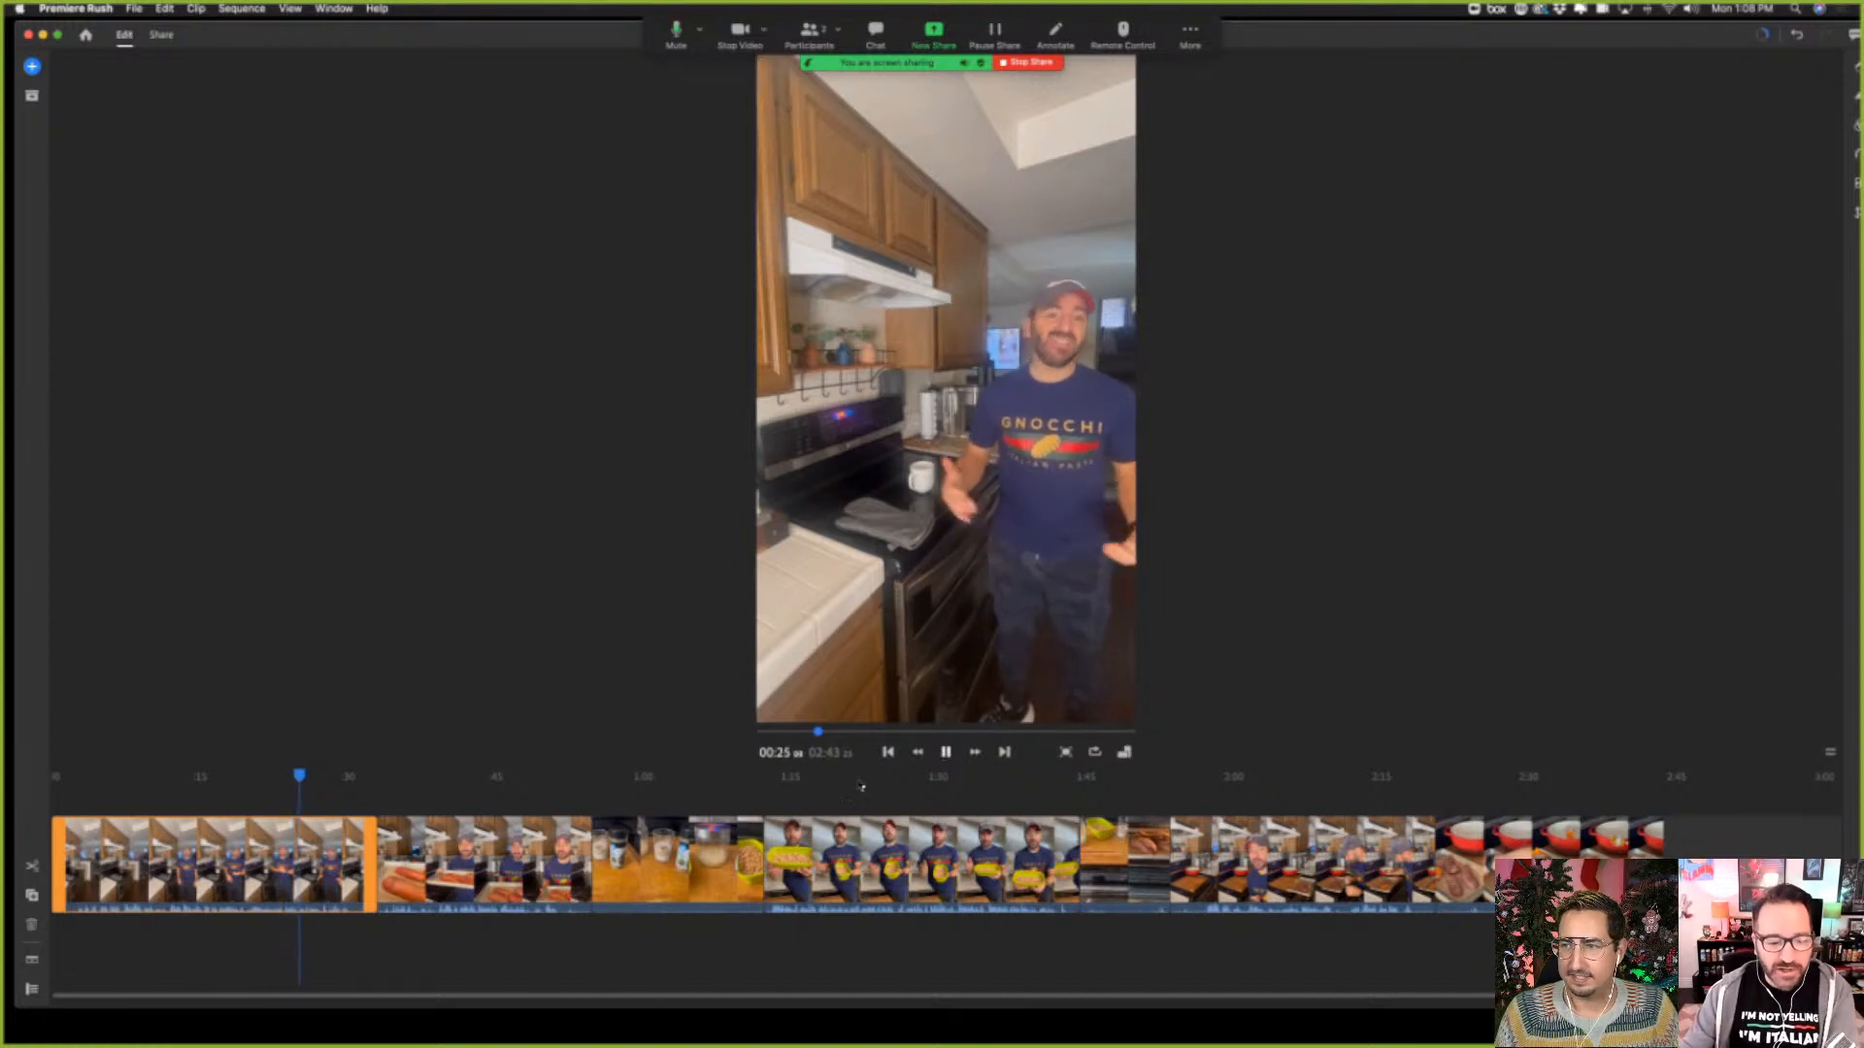
{"action": "left_click", "coordinate": [946, 753]}
Bring the whole editor window into view and compare frames of the first two timeline clips
{"action": "left_click", "coordinate": [485, 864]}
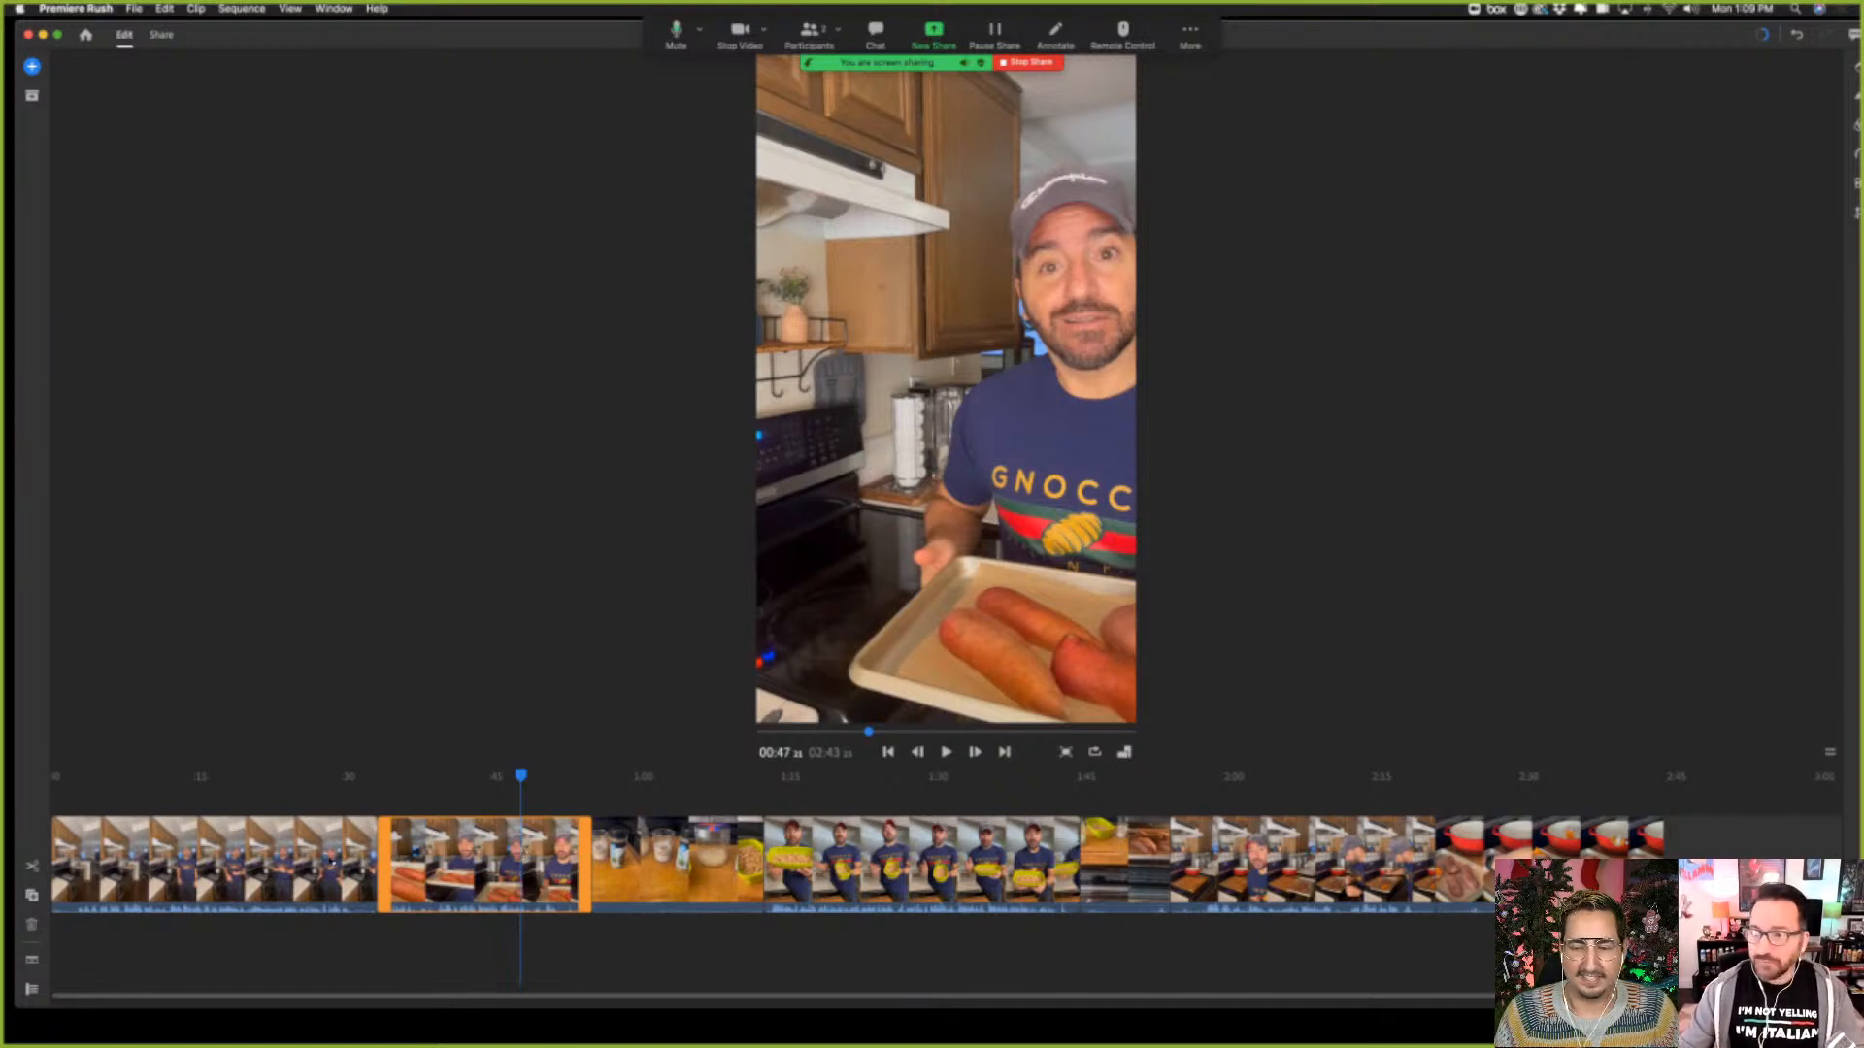
{"action": "left_click", "coordinate": [328, 861]}
{"action": "left_click_drag", "start_coordinate": [1592, 39], "coordinate": [1583, 38]}
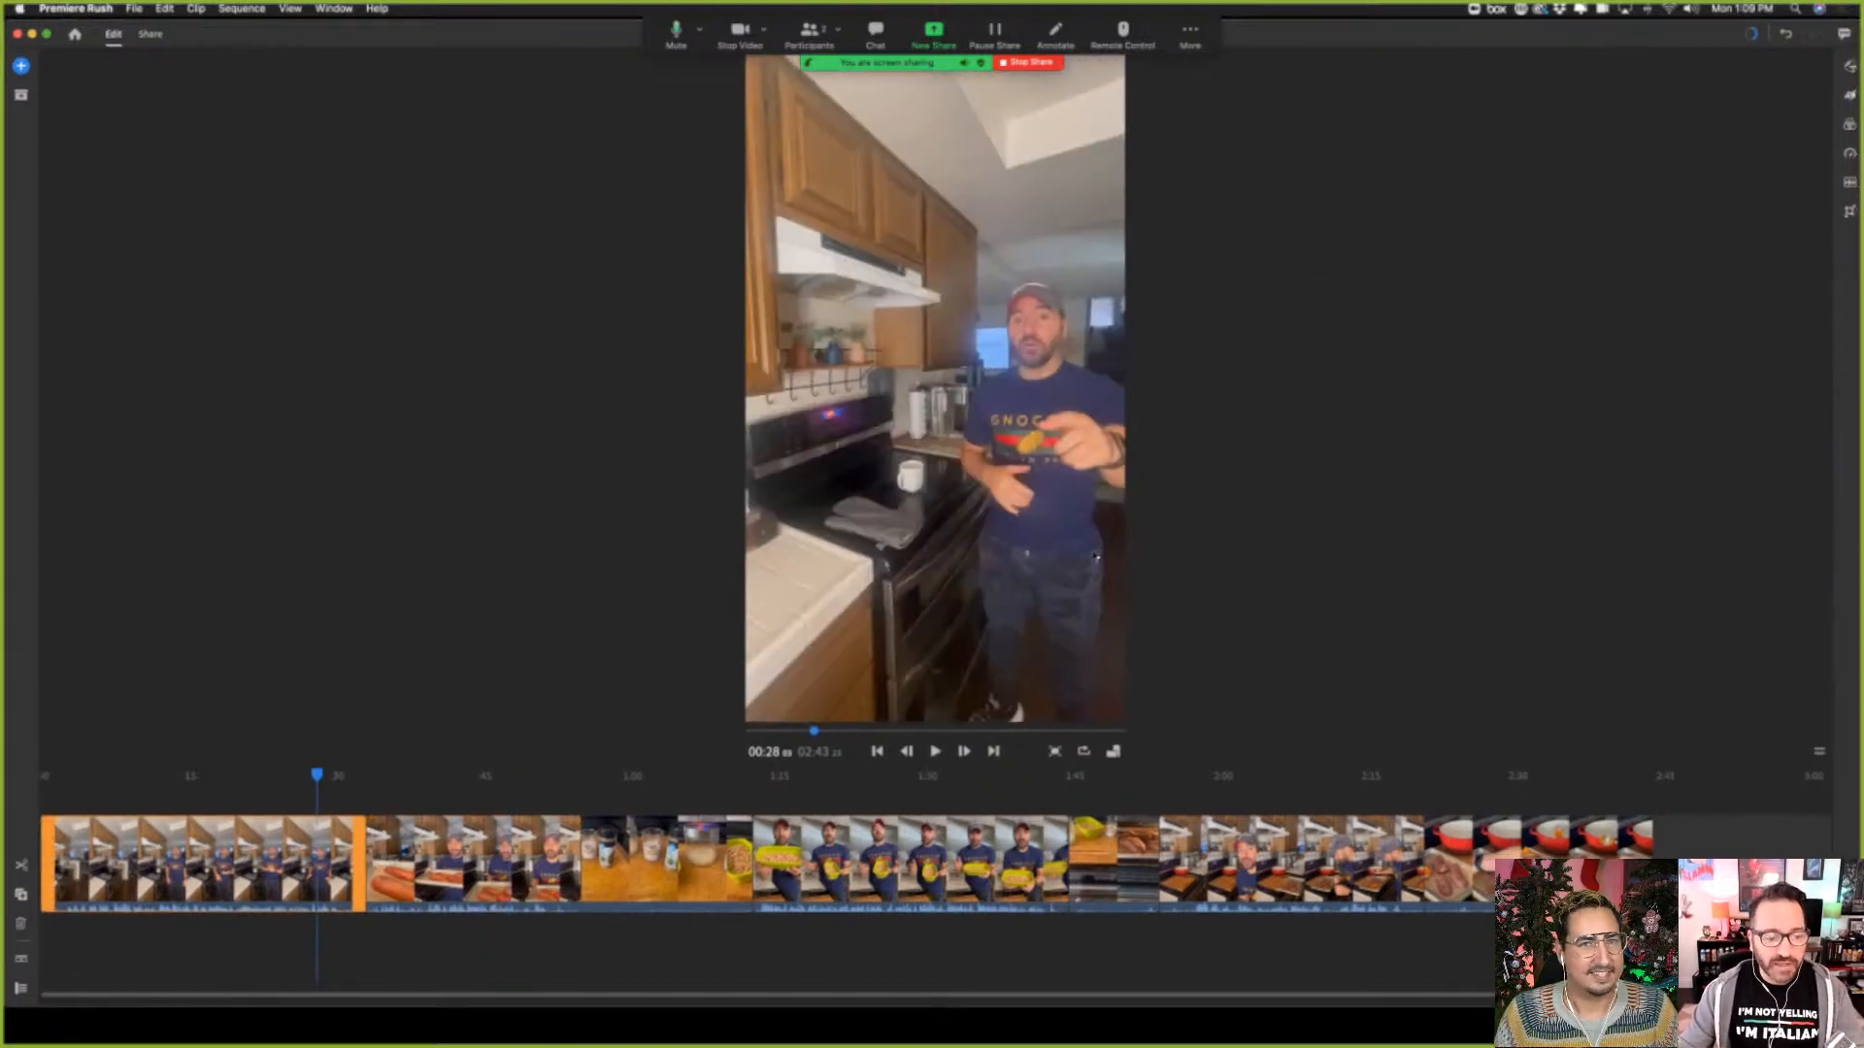
{"action": "left_click", "coordinate": [452, 878]}
{"action": "left_click", "coordinate": [271, 871]}
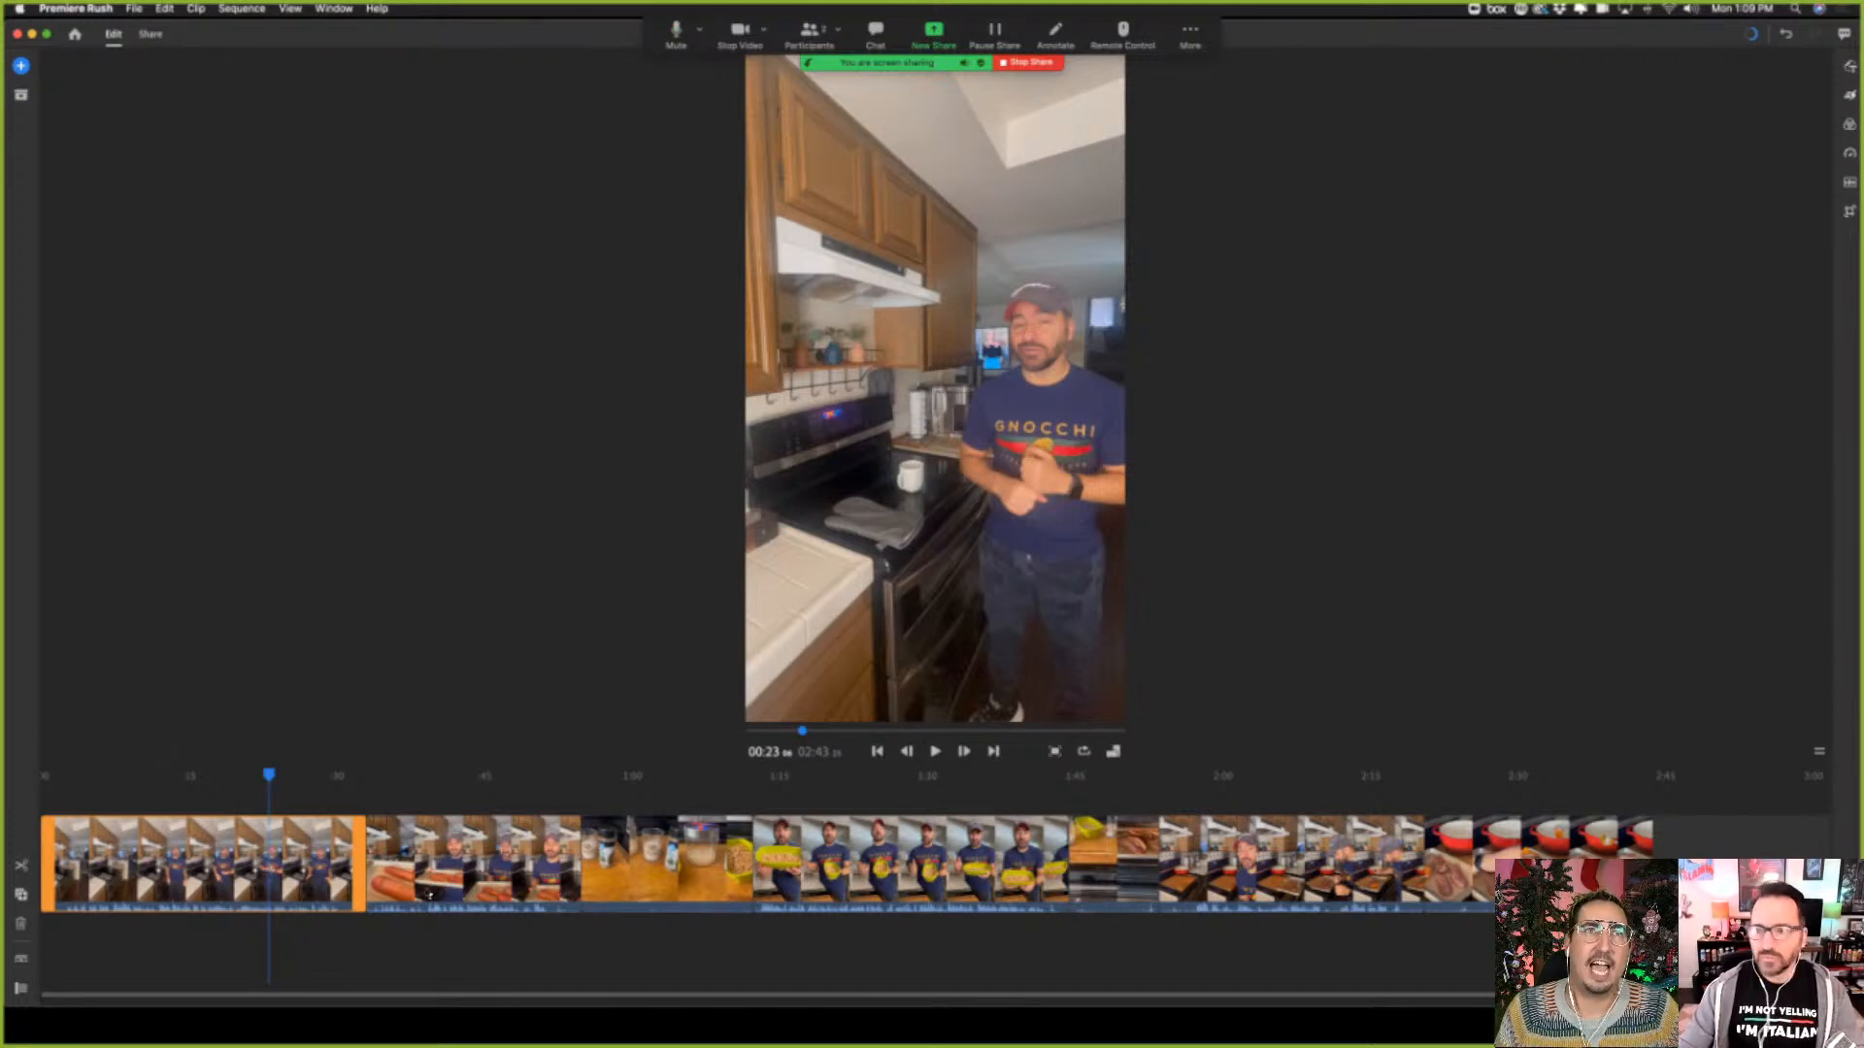
Apply the Wipe Left transition to the first clip in the timeline
{"action": "left_click", "coordinate": [1849, 126]}
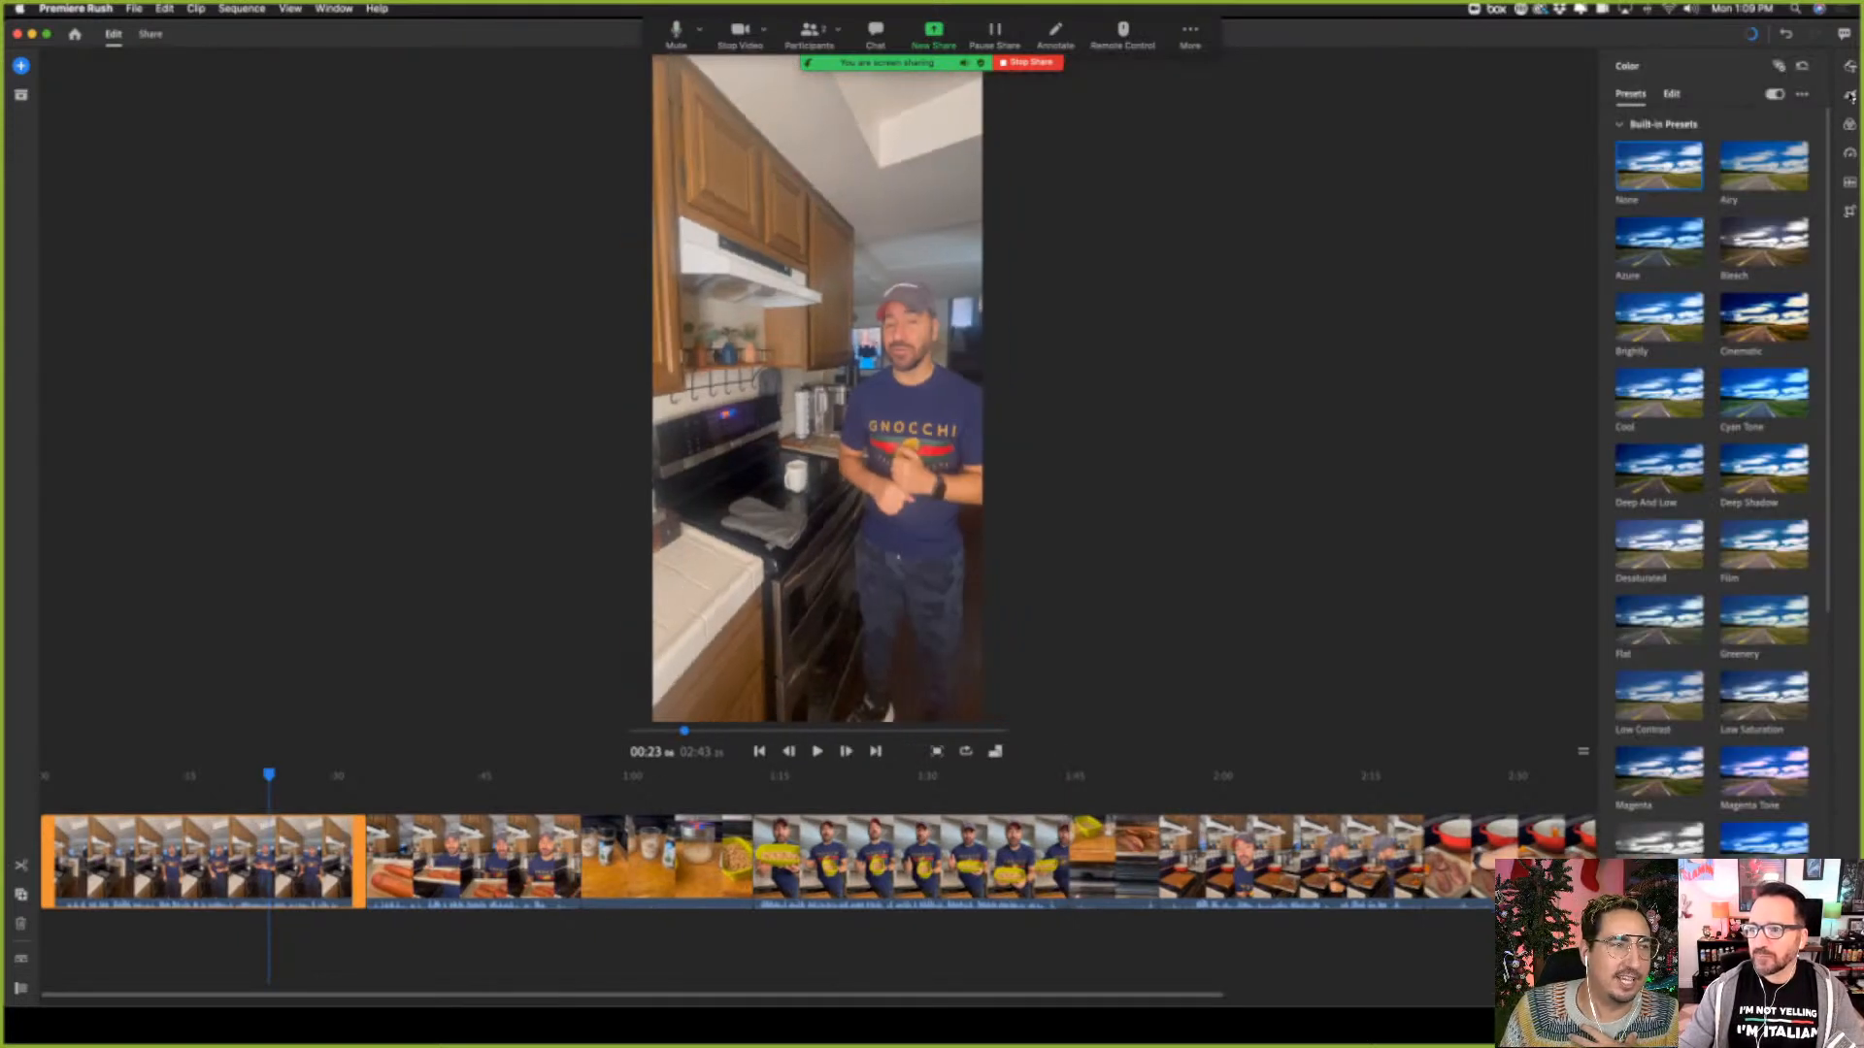
{"action": "left_click", "coordinate": [1850, 95]}
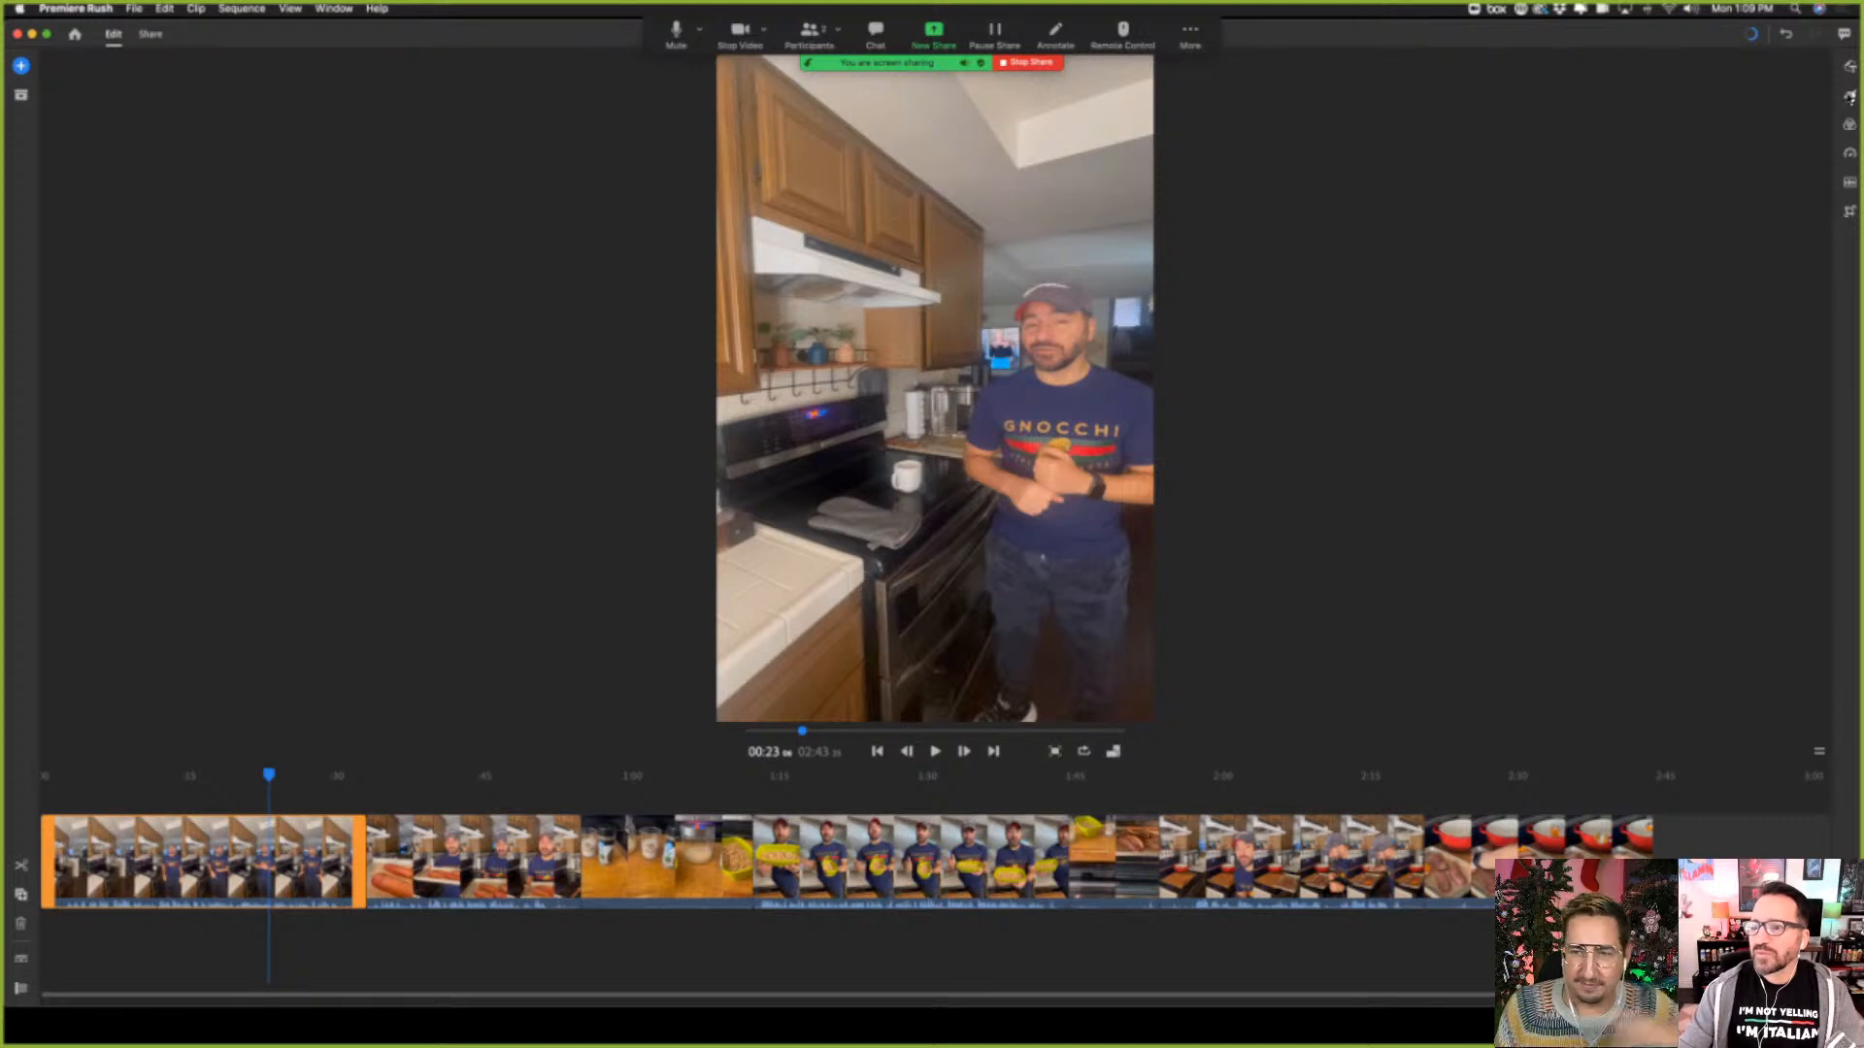
{"action": "left_click", "coordinate": [1848, 95]}
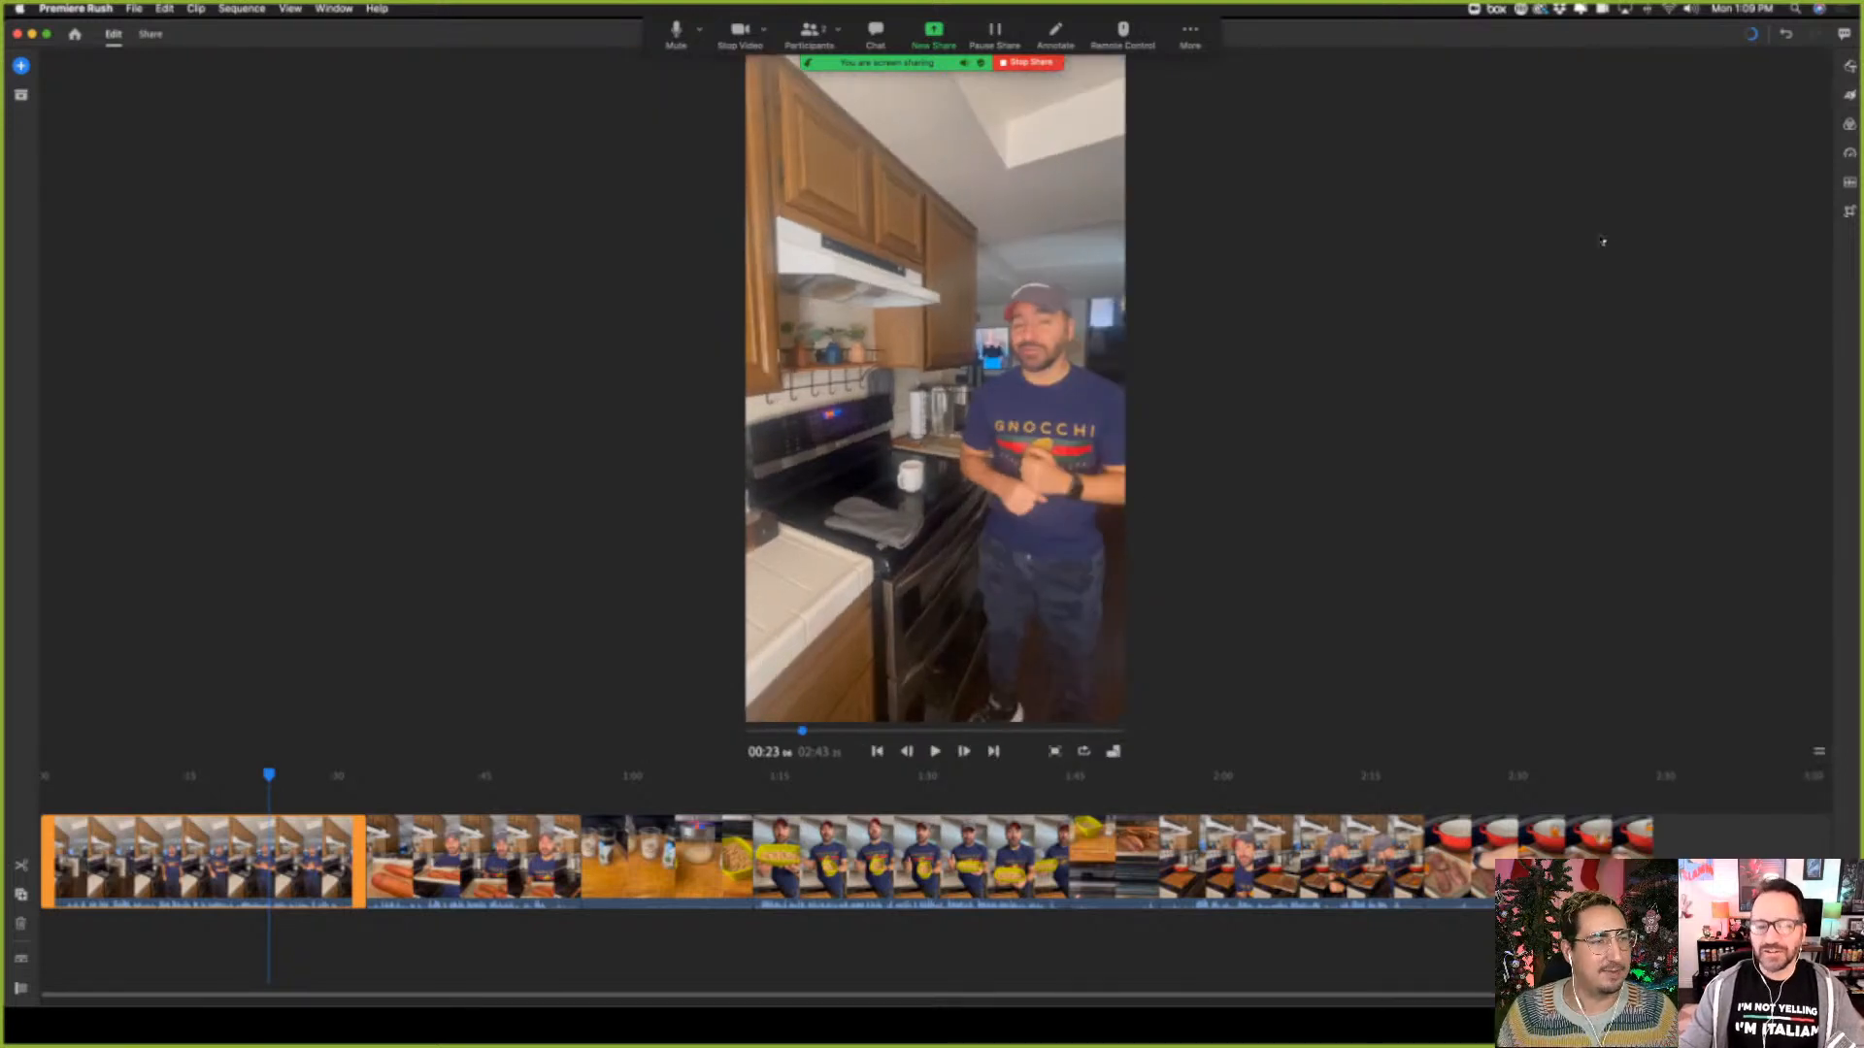
{"action": "left_click", "coordinate": [1849, 96]}
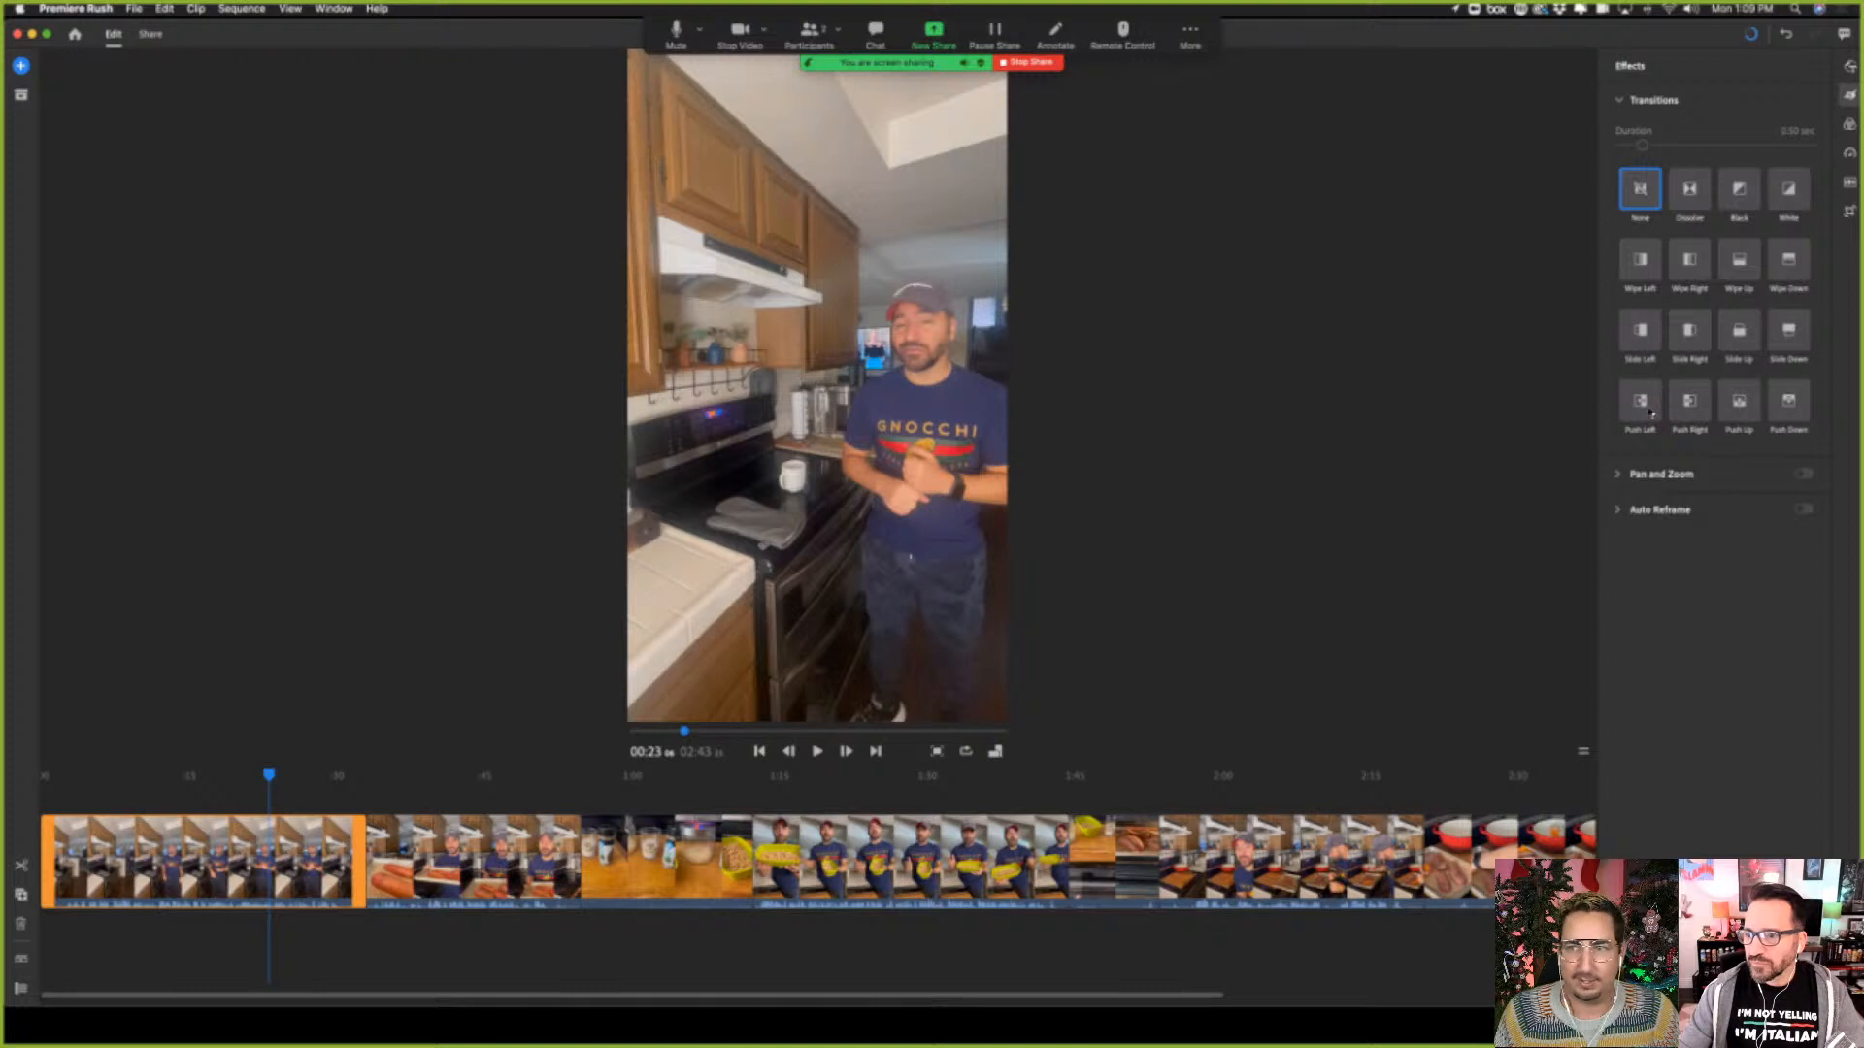
{"action": "left_click", "coordinate": [1641, 270]}
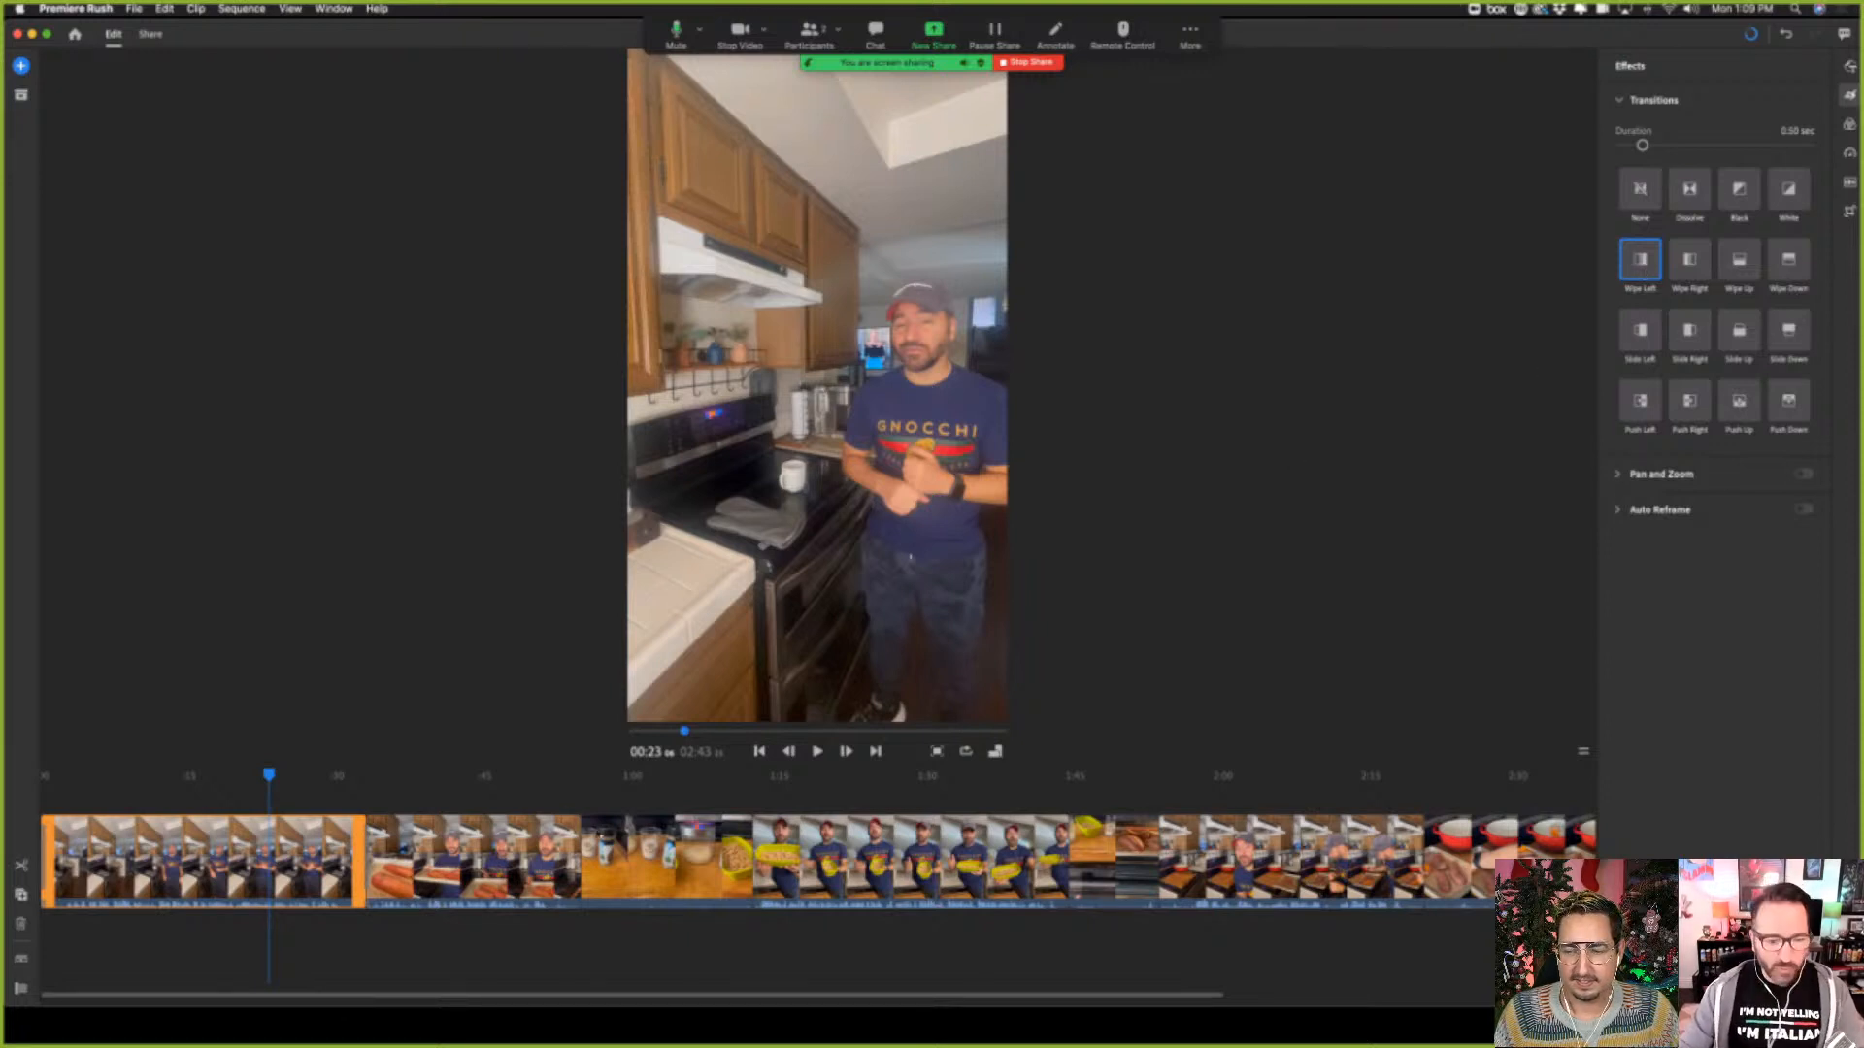
Play the last seconds of the second clip from about 00:48 to check its ending
{"action": "left_click", "coordinate": [515, 859]}
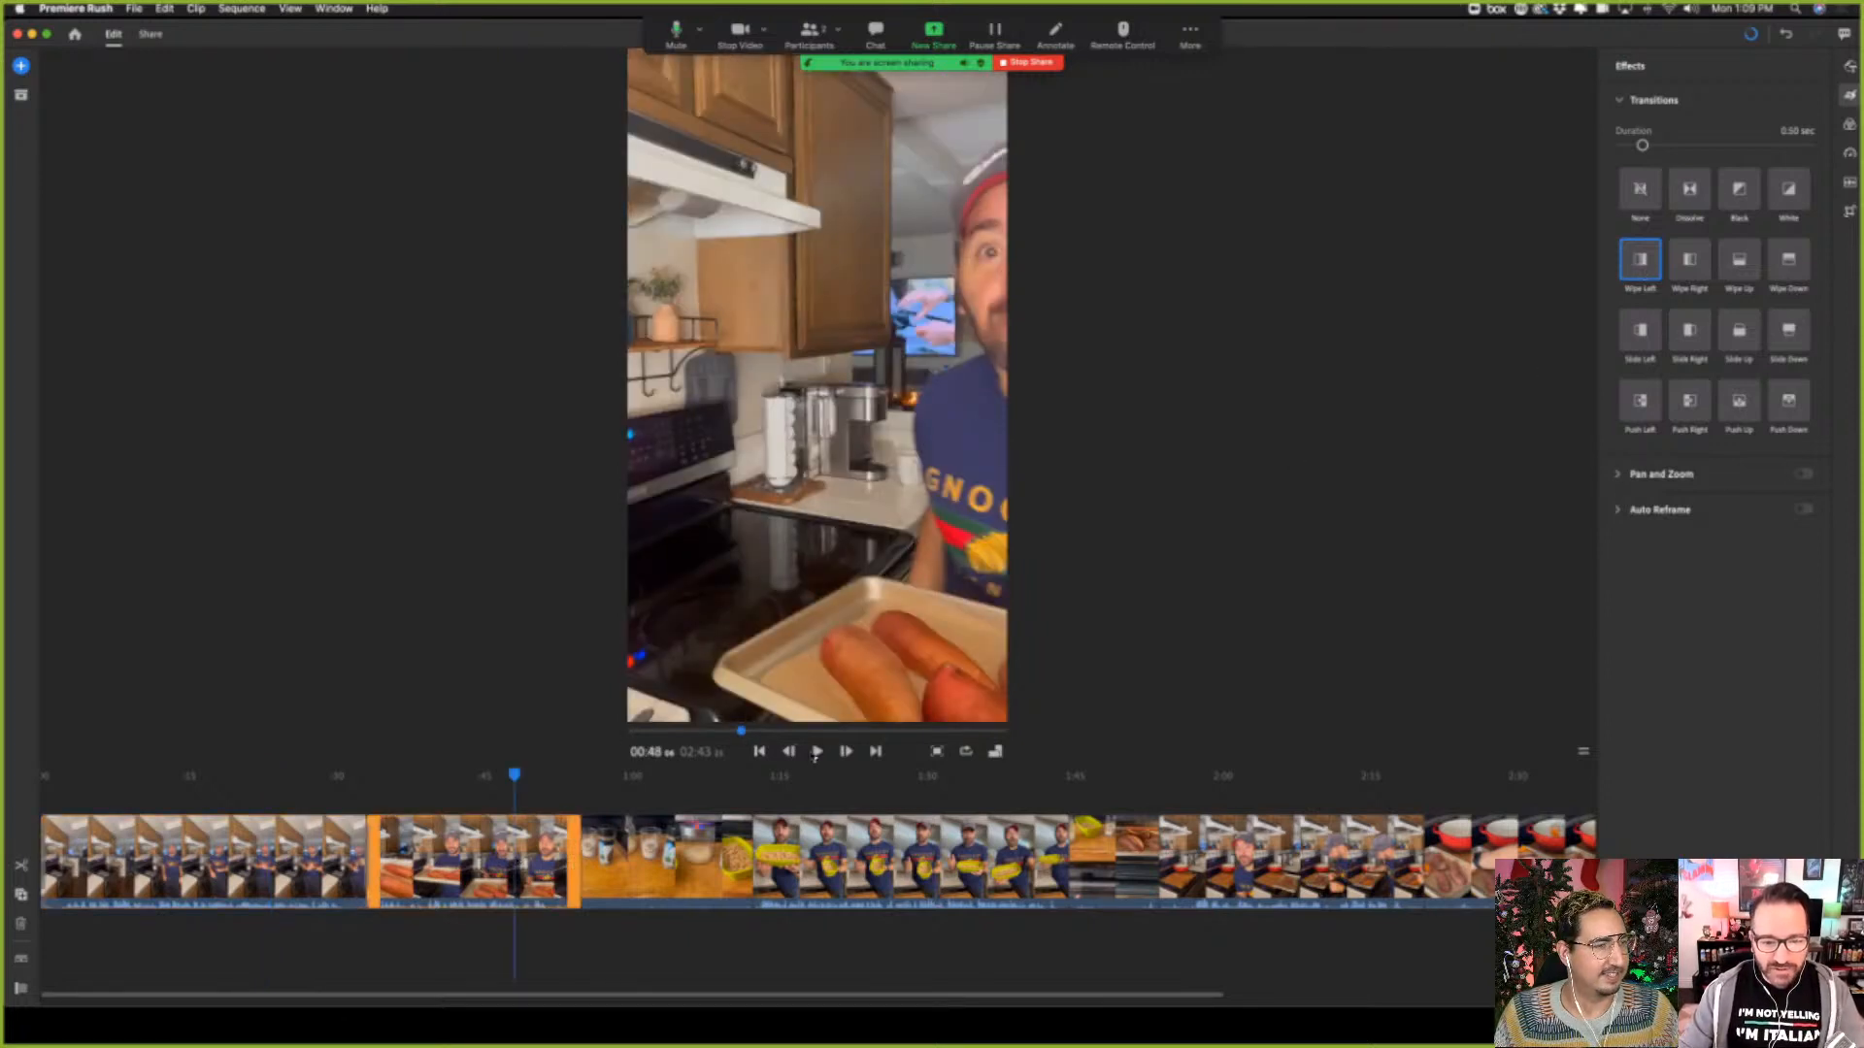
{"action": "left_click", "coordinate": [817, 755]}
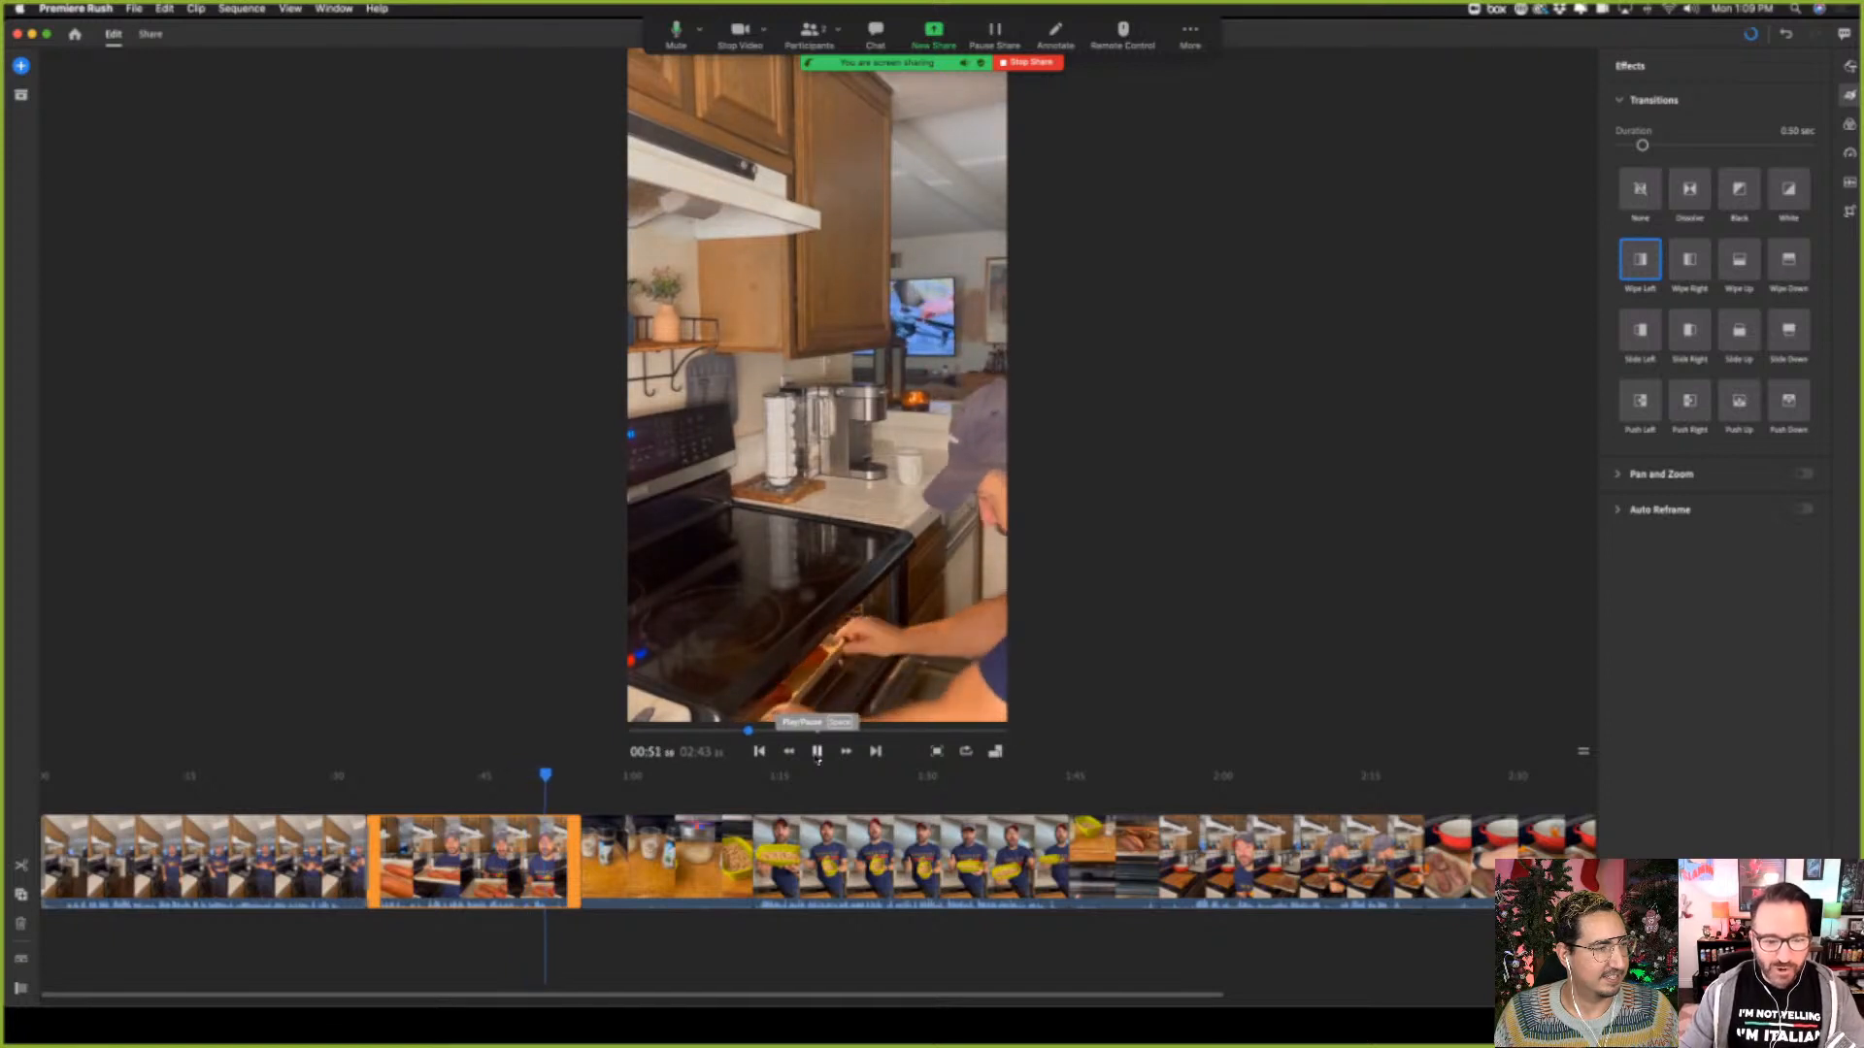
{"action": "left_click", "coordinate": [818, 754]}
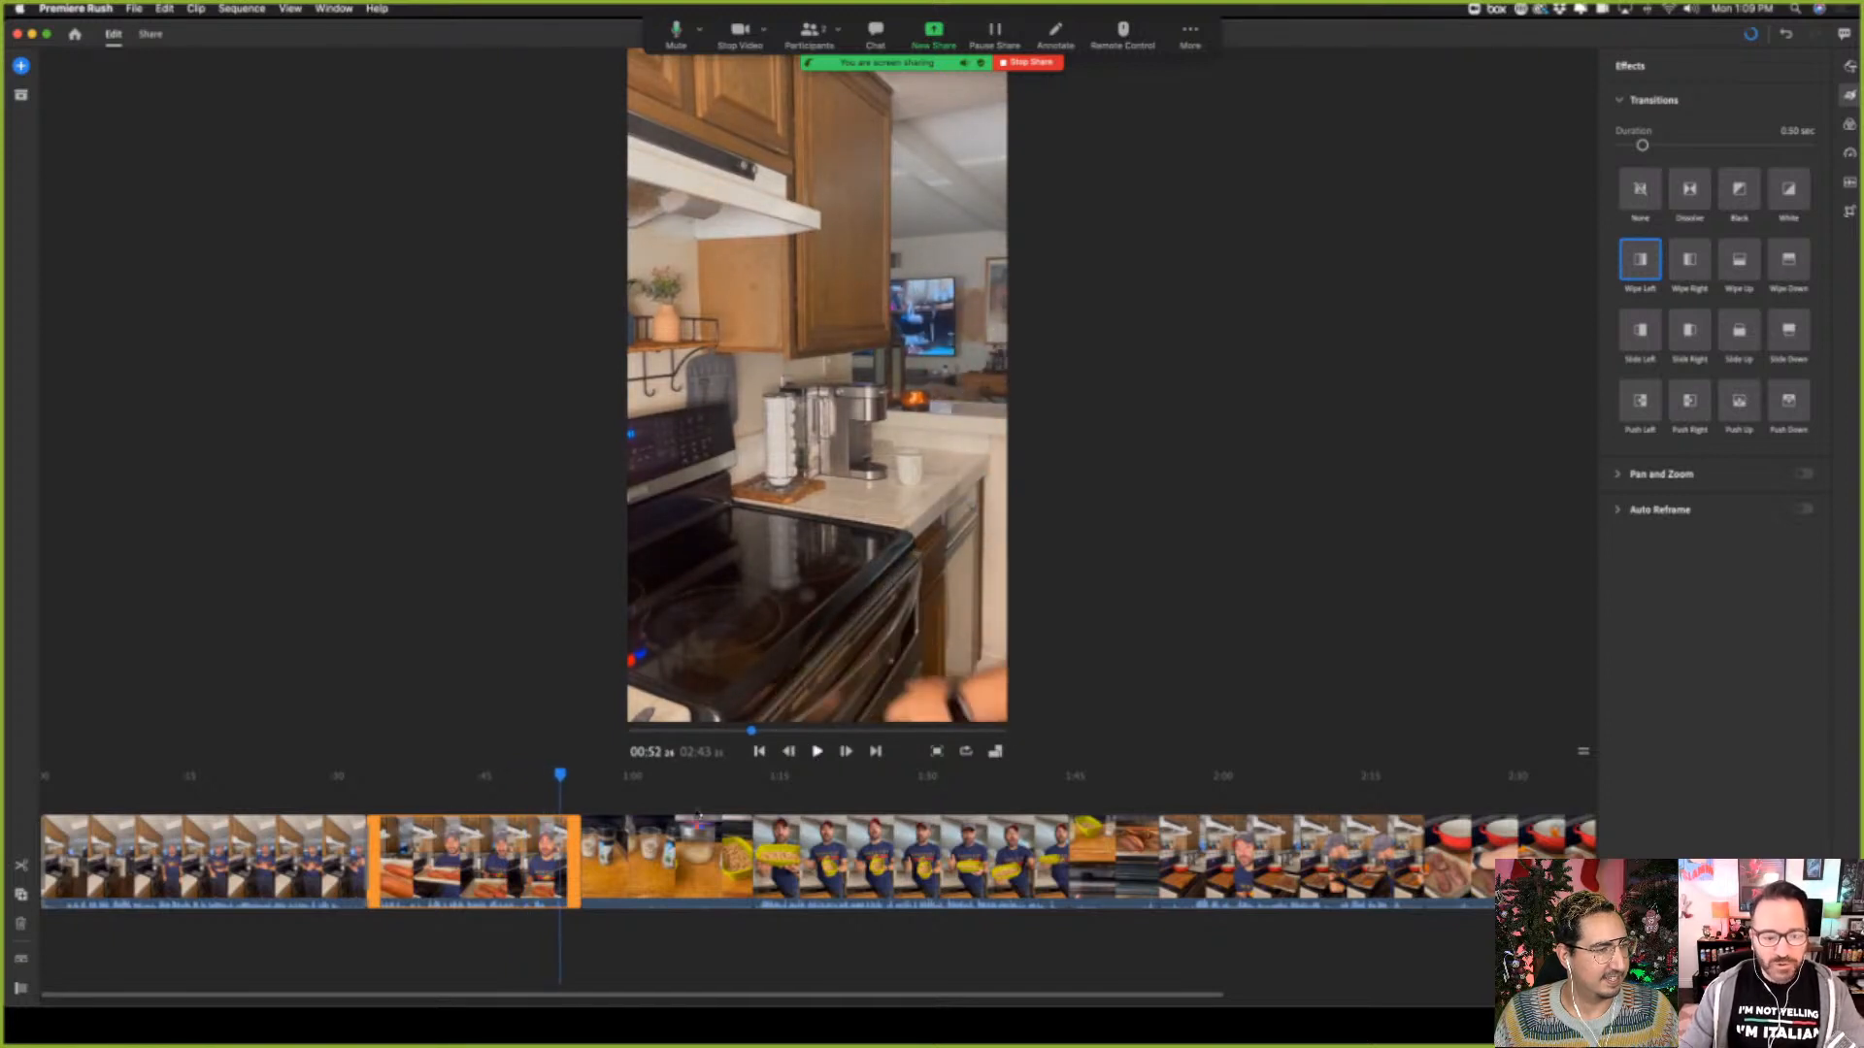
Play from about 00:29 across the transition between the first and second timeline clips
{"action": "left_click", "coordinate": [504, 866]}
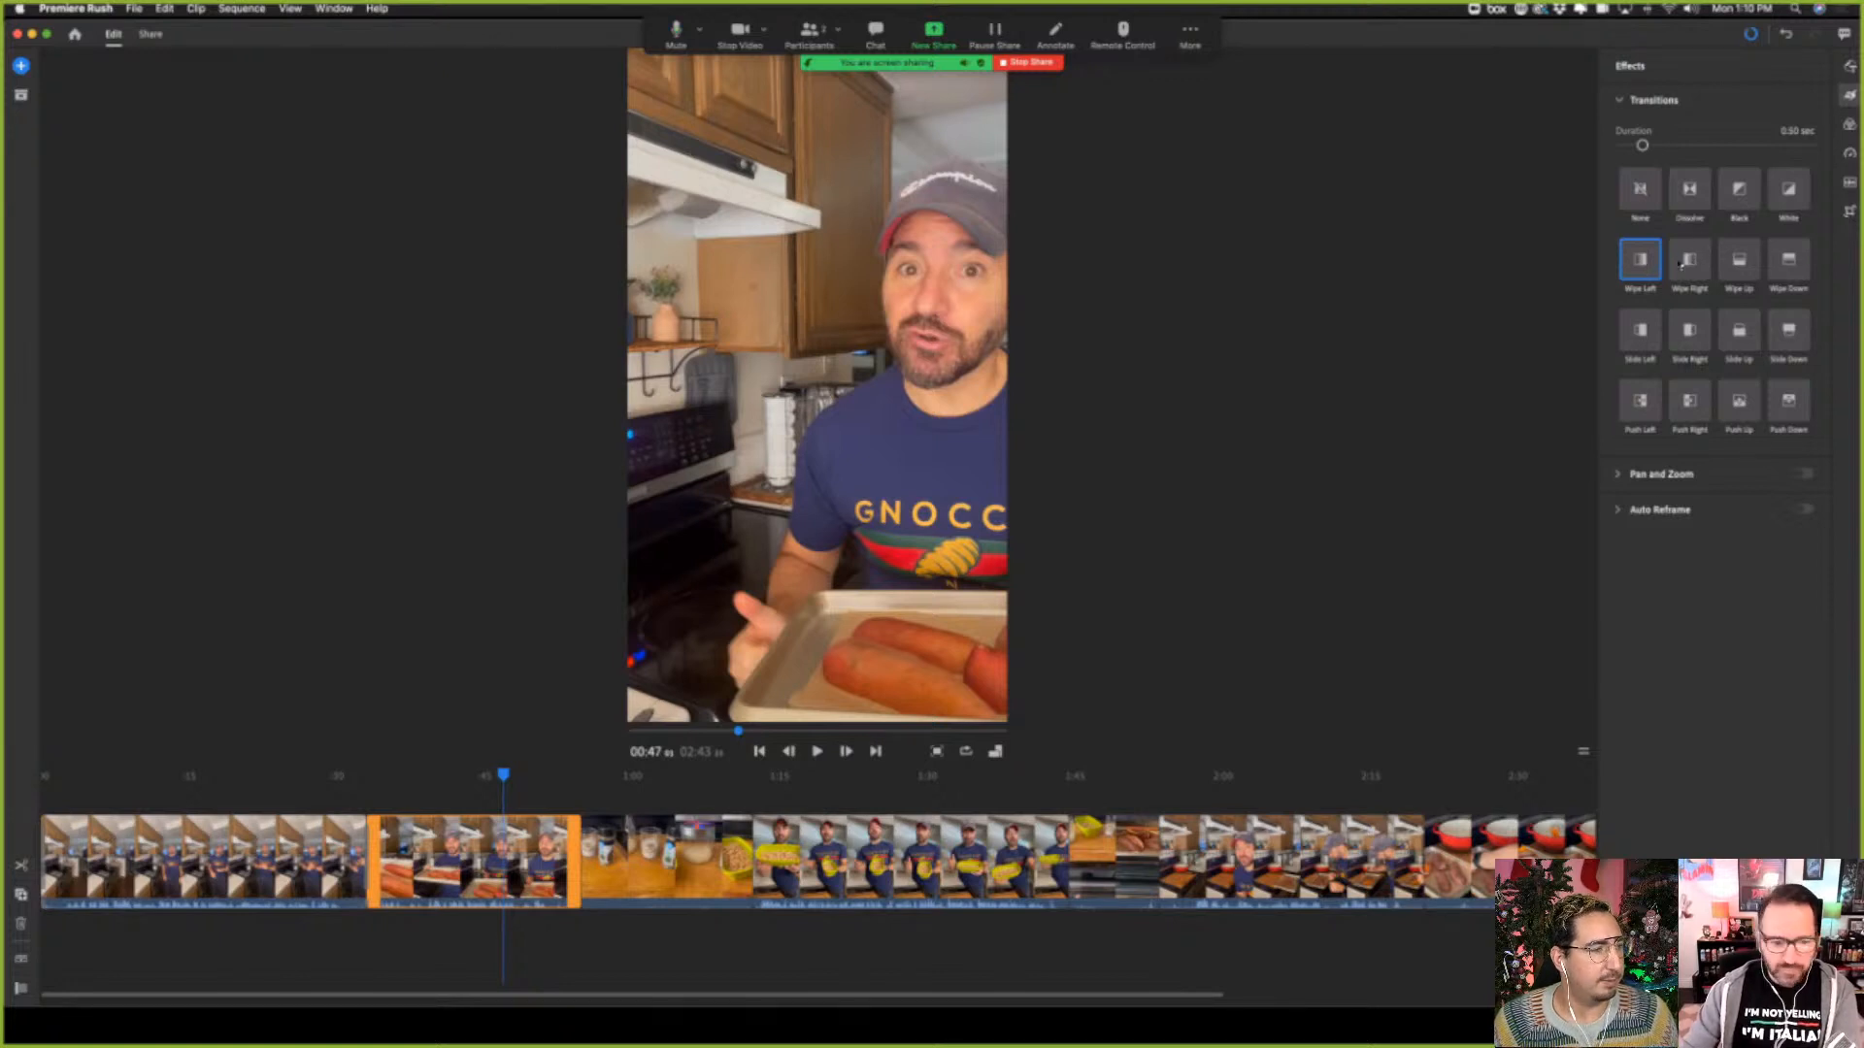
{"action": "left_click", "coordinate": [212, 860]}
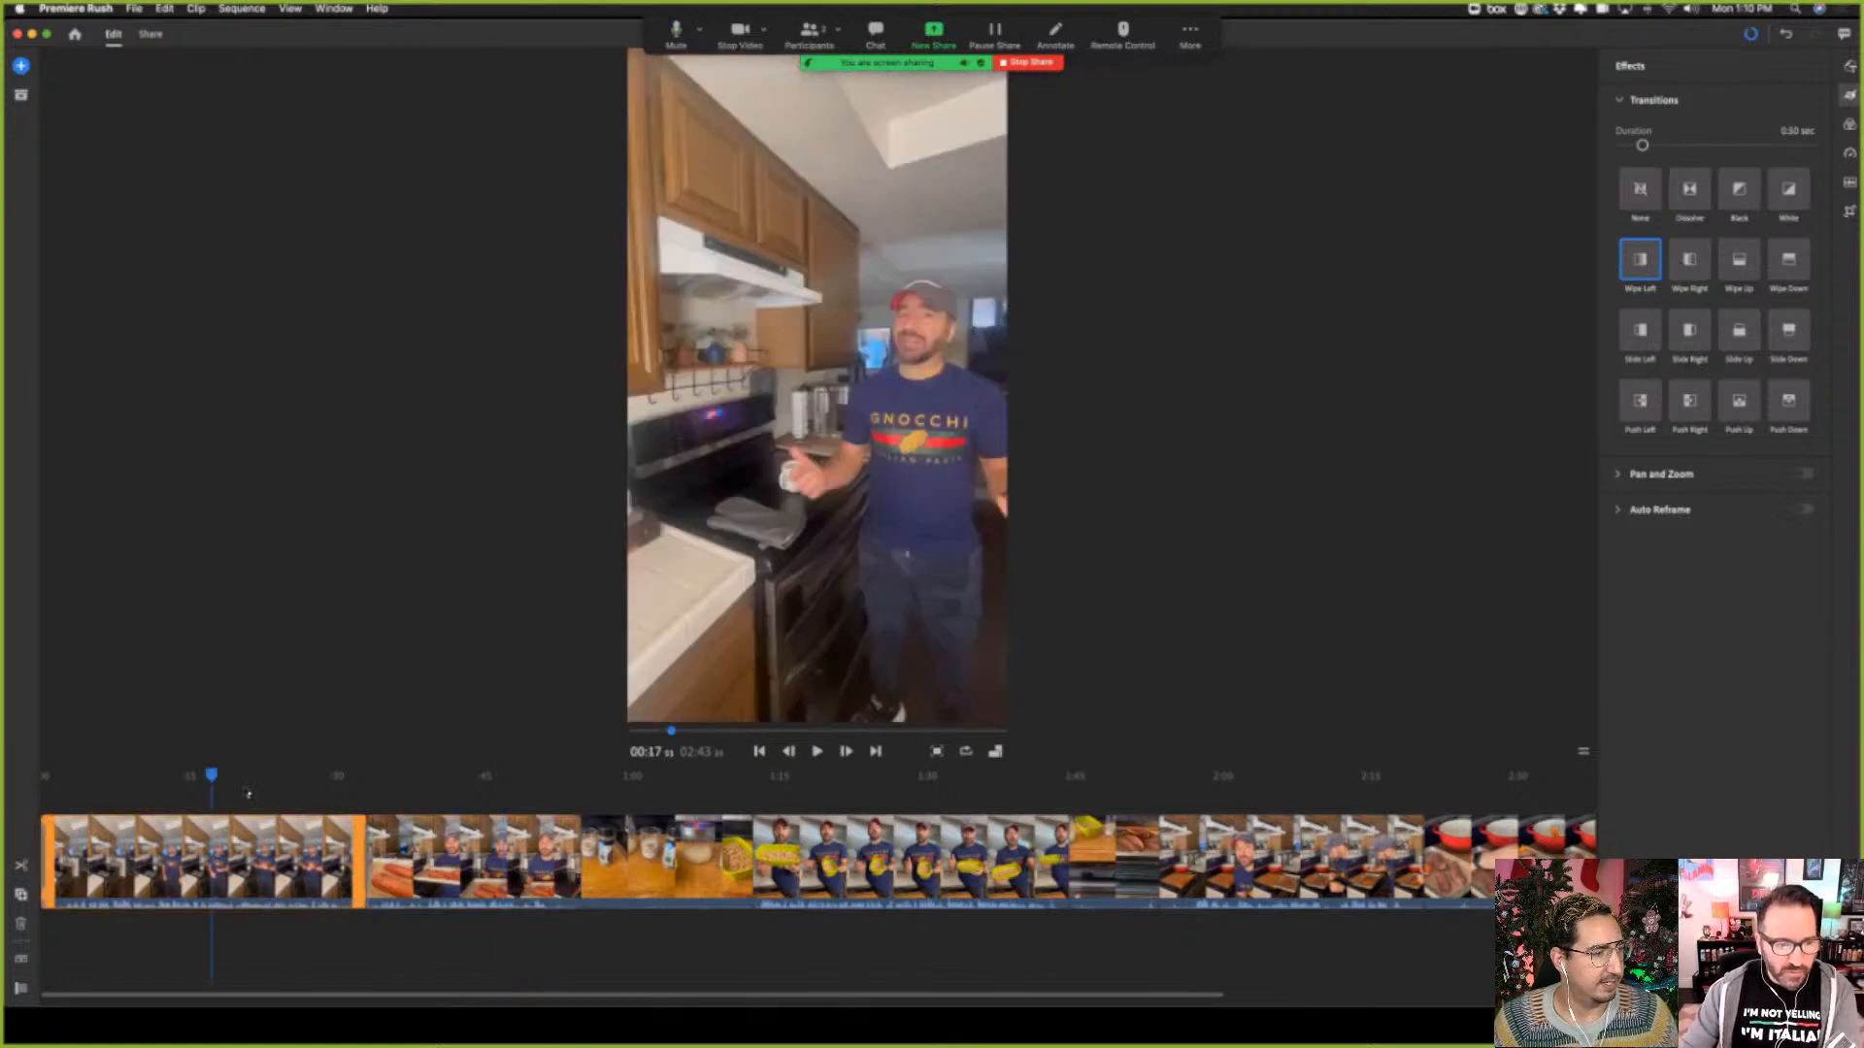
{"action": "left_click_drag", "start_coordinate": [215, 777], "coordinate": [336, 781]}
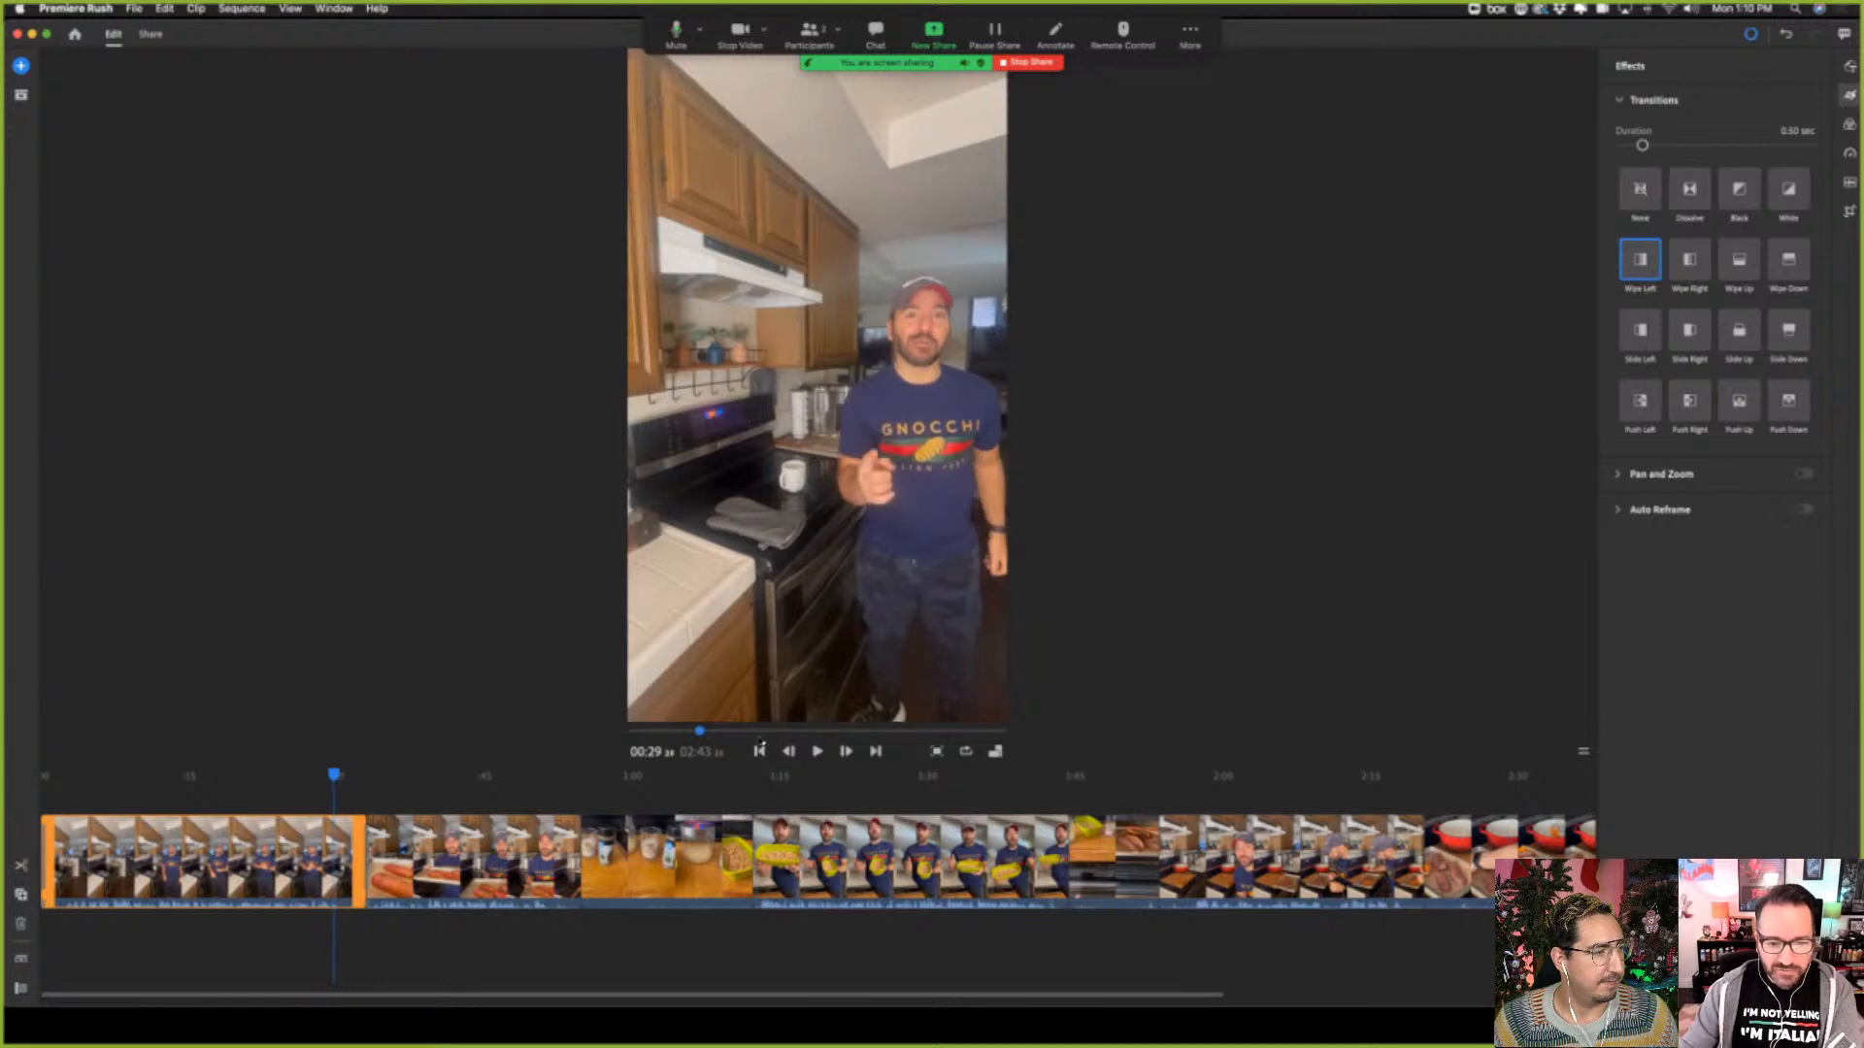
{"action": "left_click", "coordinate": [817, 753]}
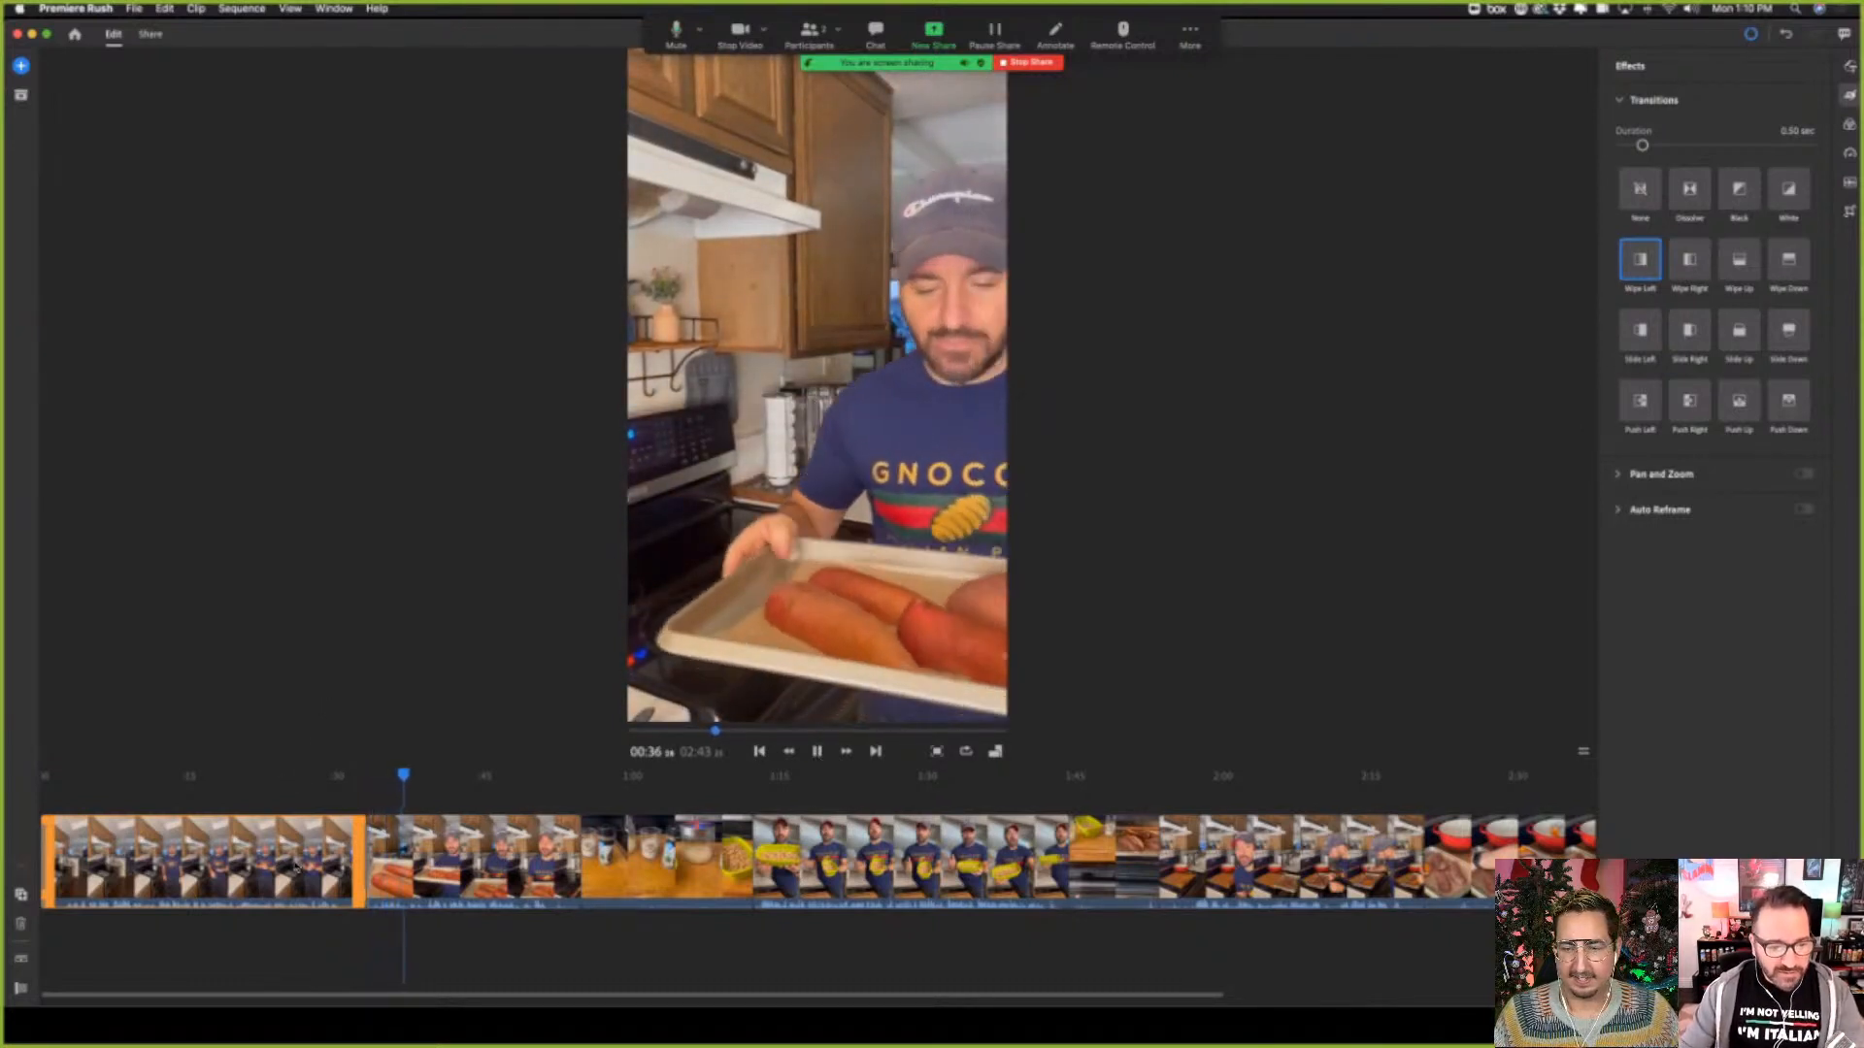
Trim about one second off the end of the first clip and replay its transition from about 00:25
{"action": "left_click", "coordinate": [294, 777]}
{"action": "left_click_drag", "start_coordinate": [358, 851], "coordinate": [347, 851]}
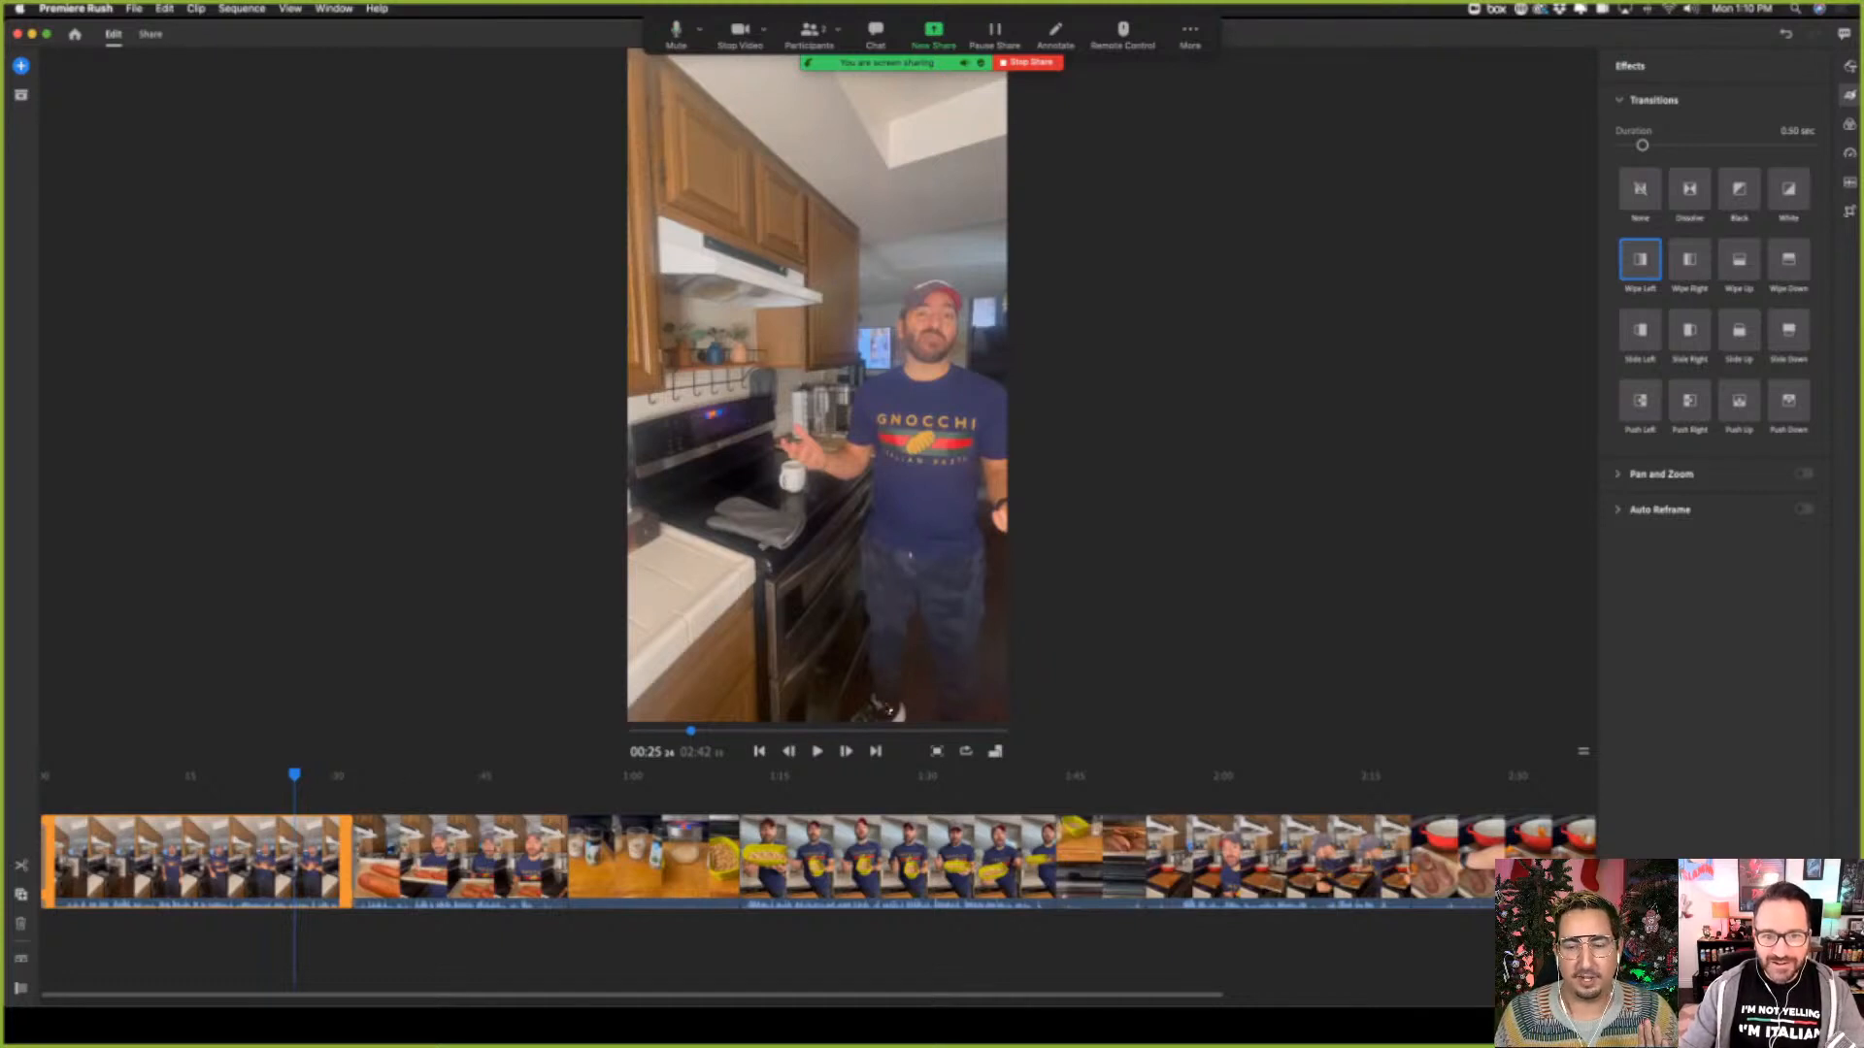
{"action": "left_click", "coordinate": [818, 752]}
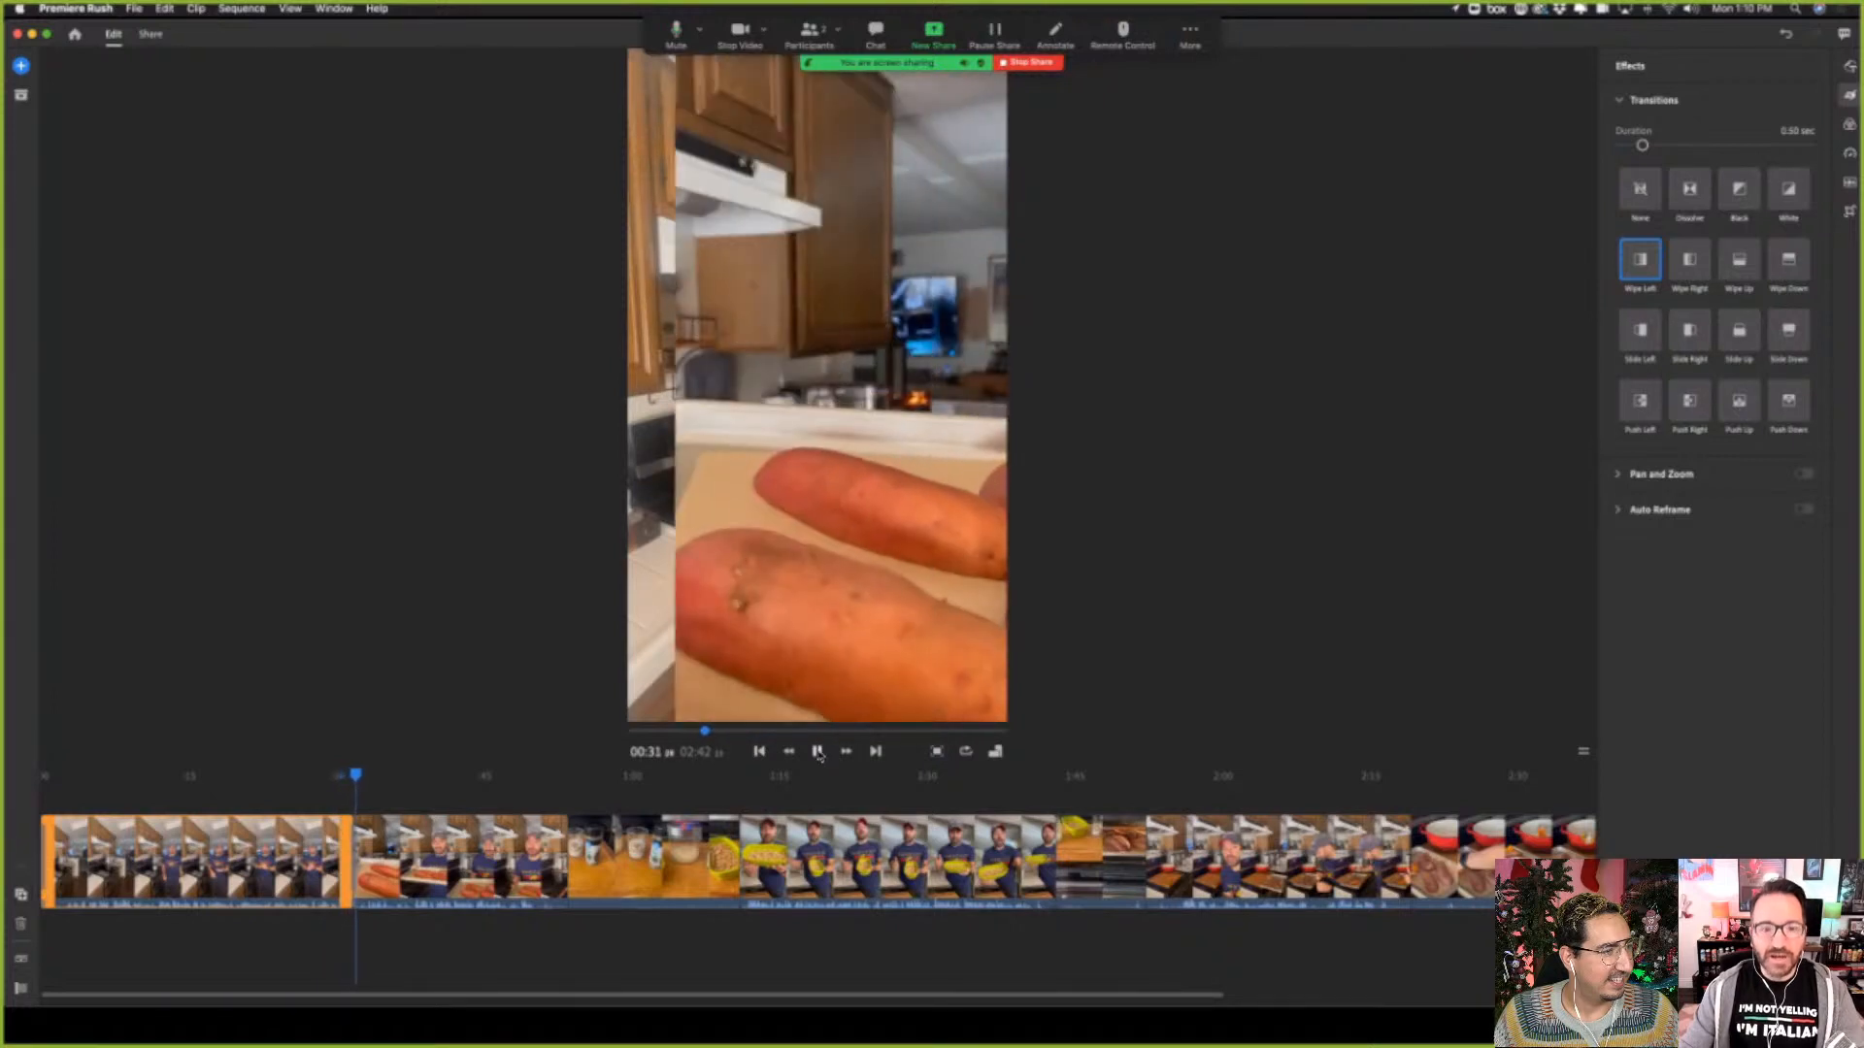
{"action": "left_click", "coordinate": [819, 753]}
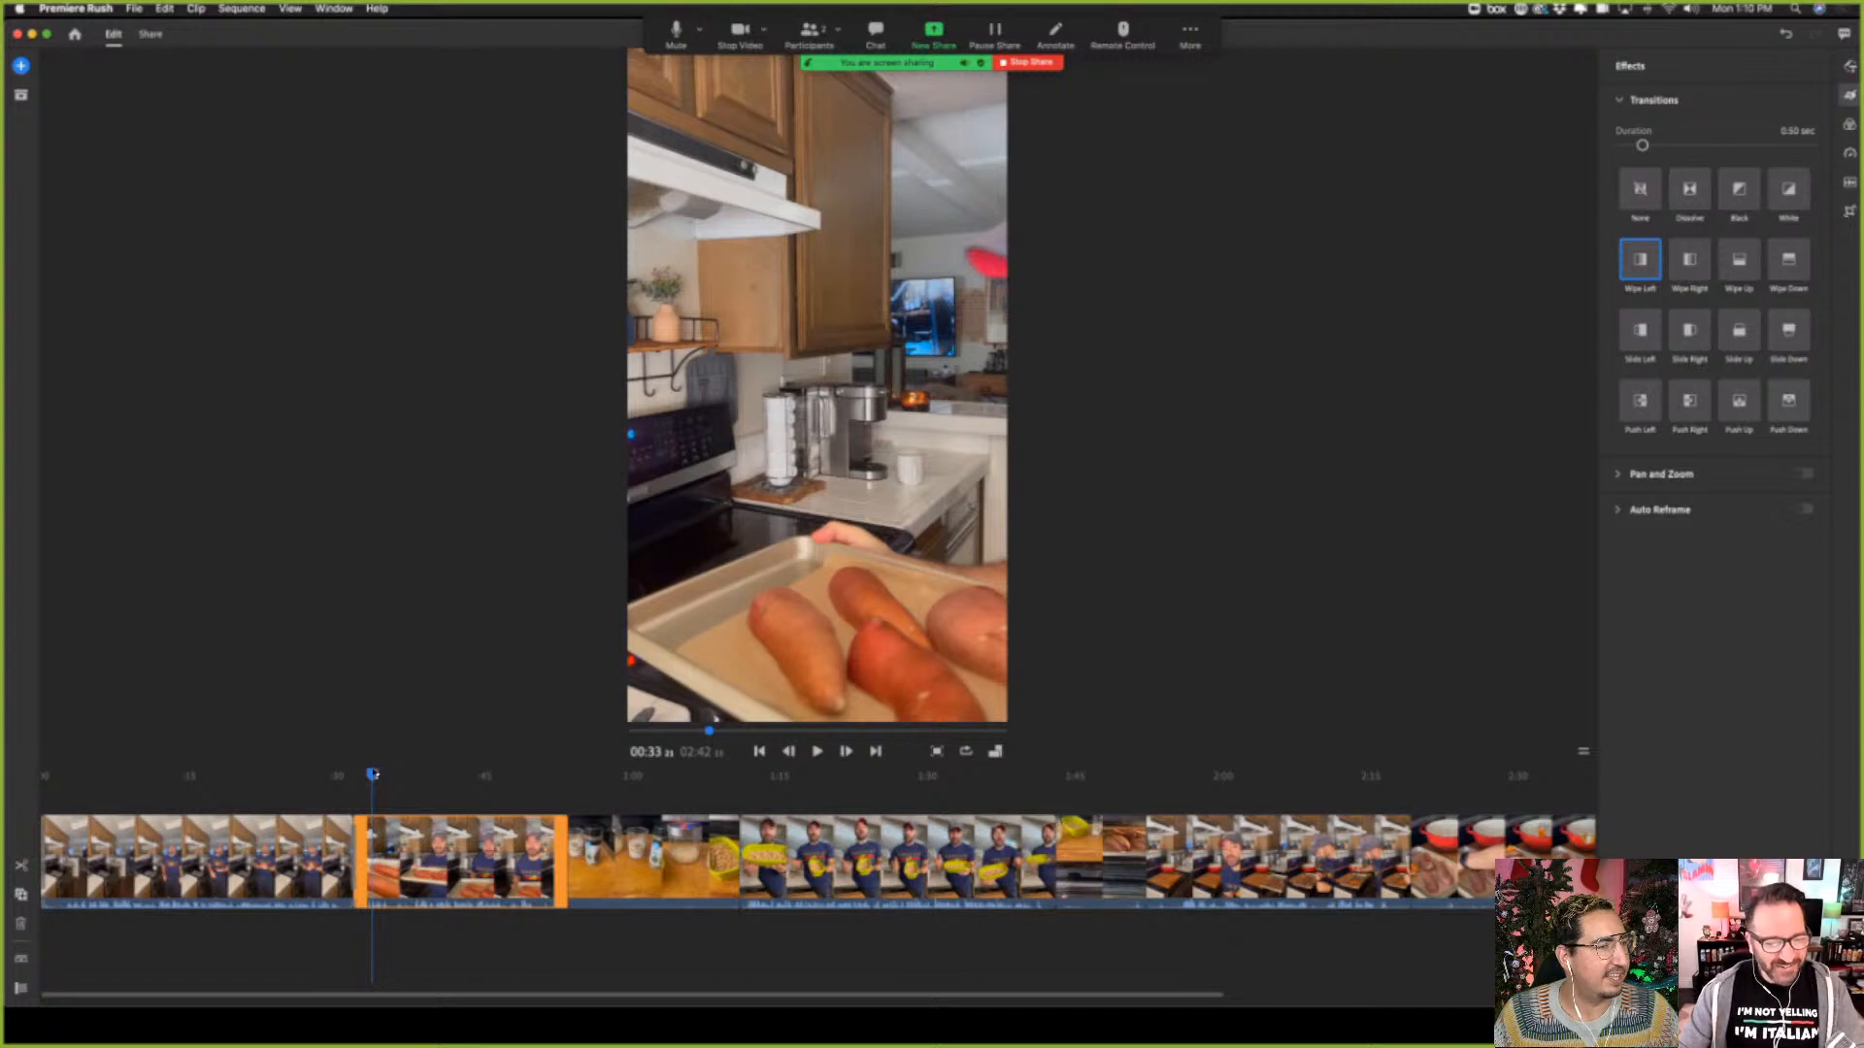
Check the ending of the second clip around 00:50, with the meeting controls moved away, and apply the Wipe Up transition to the third clip
{"action": "left_click_drag", "start_coordinate": [373, 774], "coordinate": [529, 773]}
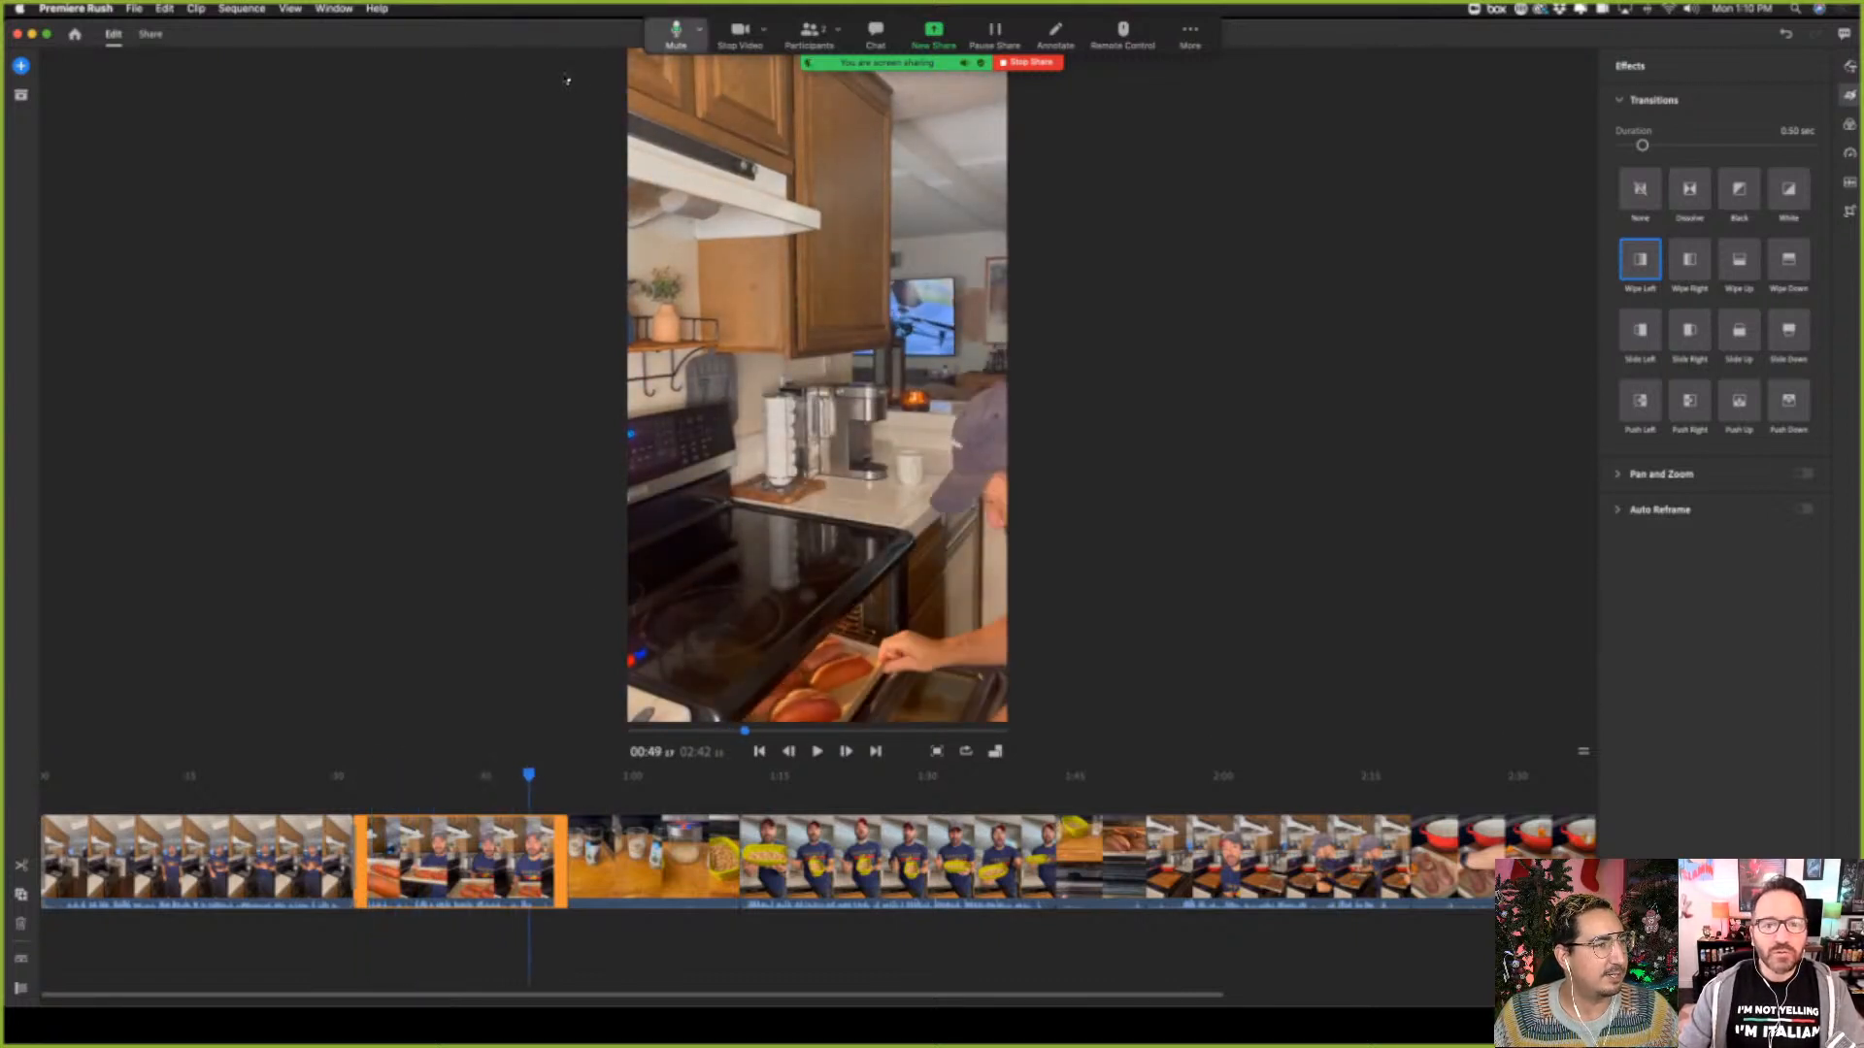
{"action": "left_click_drag", "start_coordinate": [675, 34], "coordinate": [876, 368]}
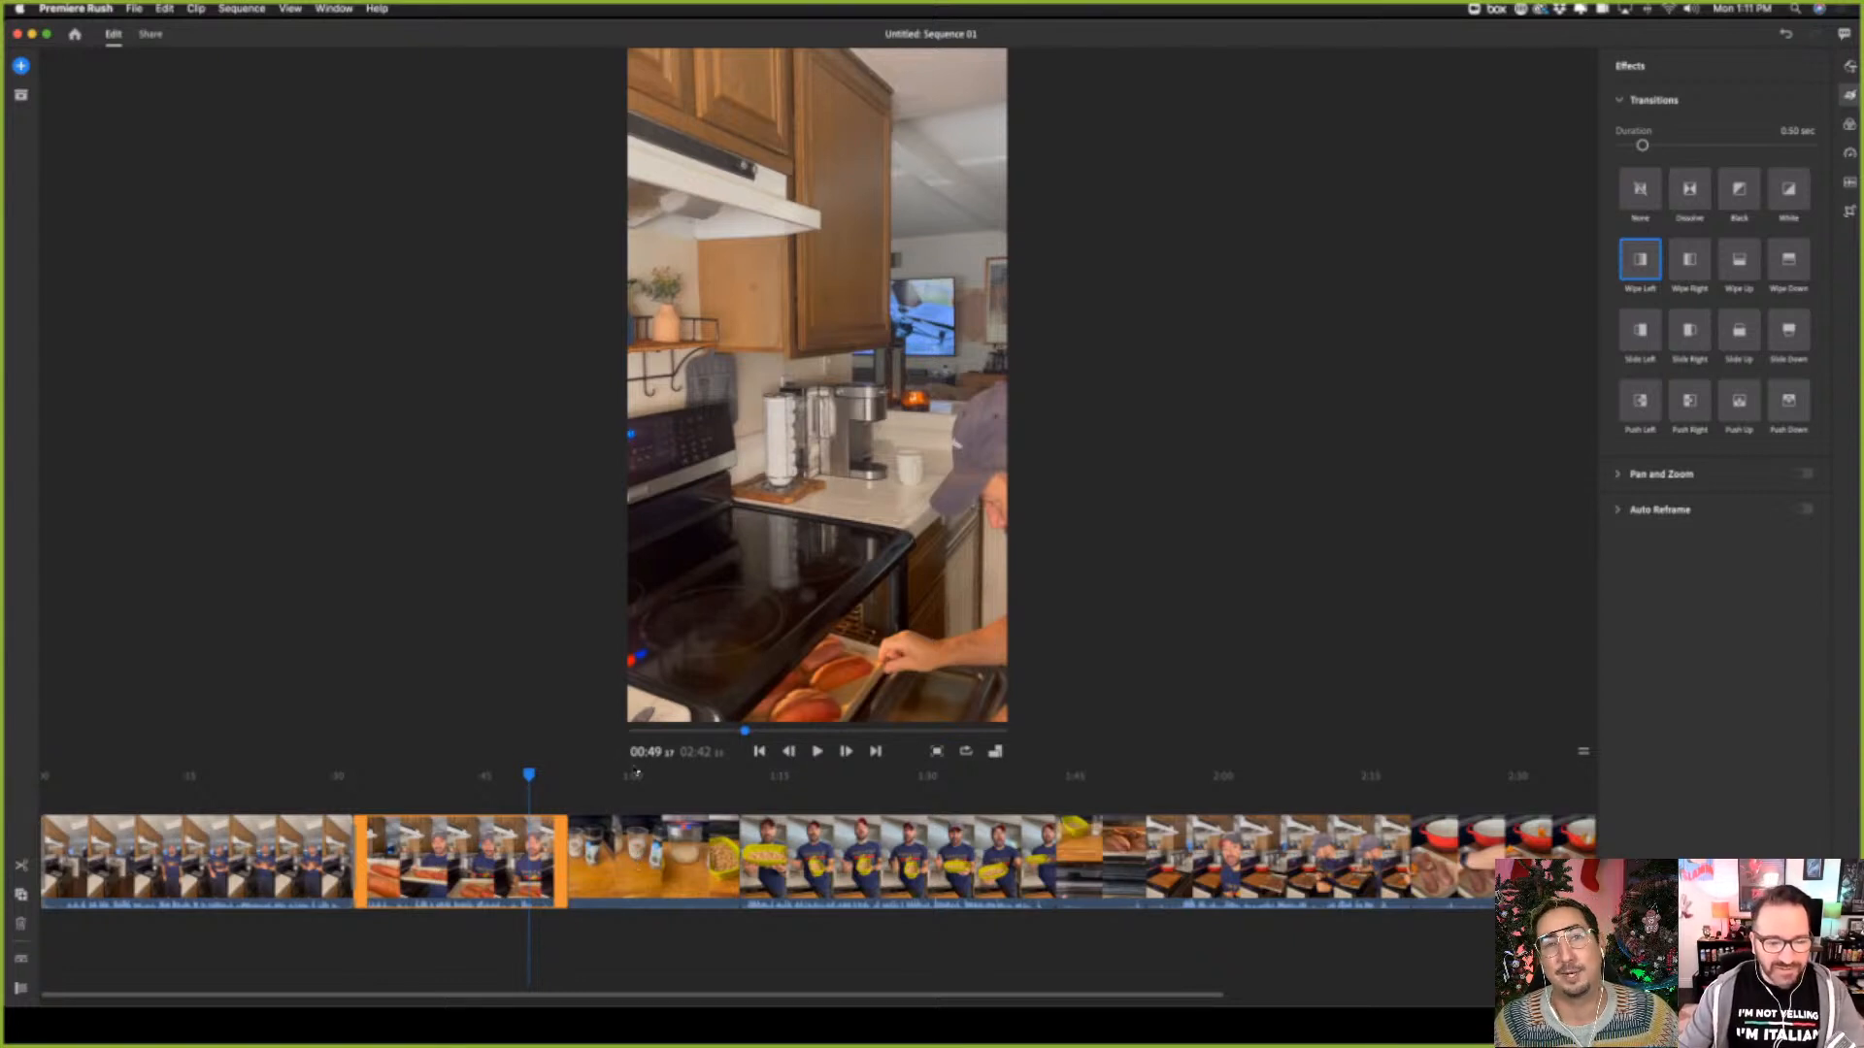
{"action": "left_click_drag", "start_coordinate": [529, 776], "coordinate": [542, 776]}
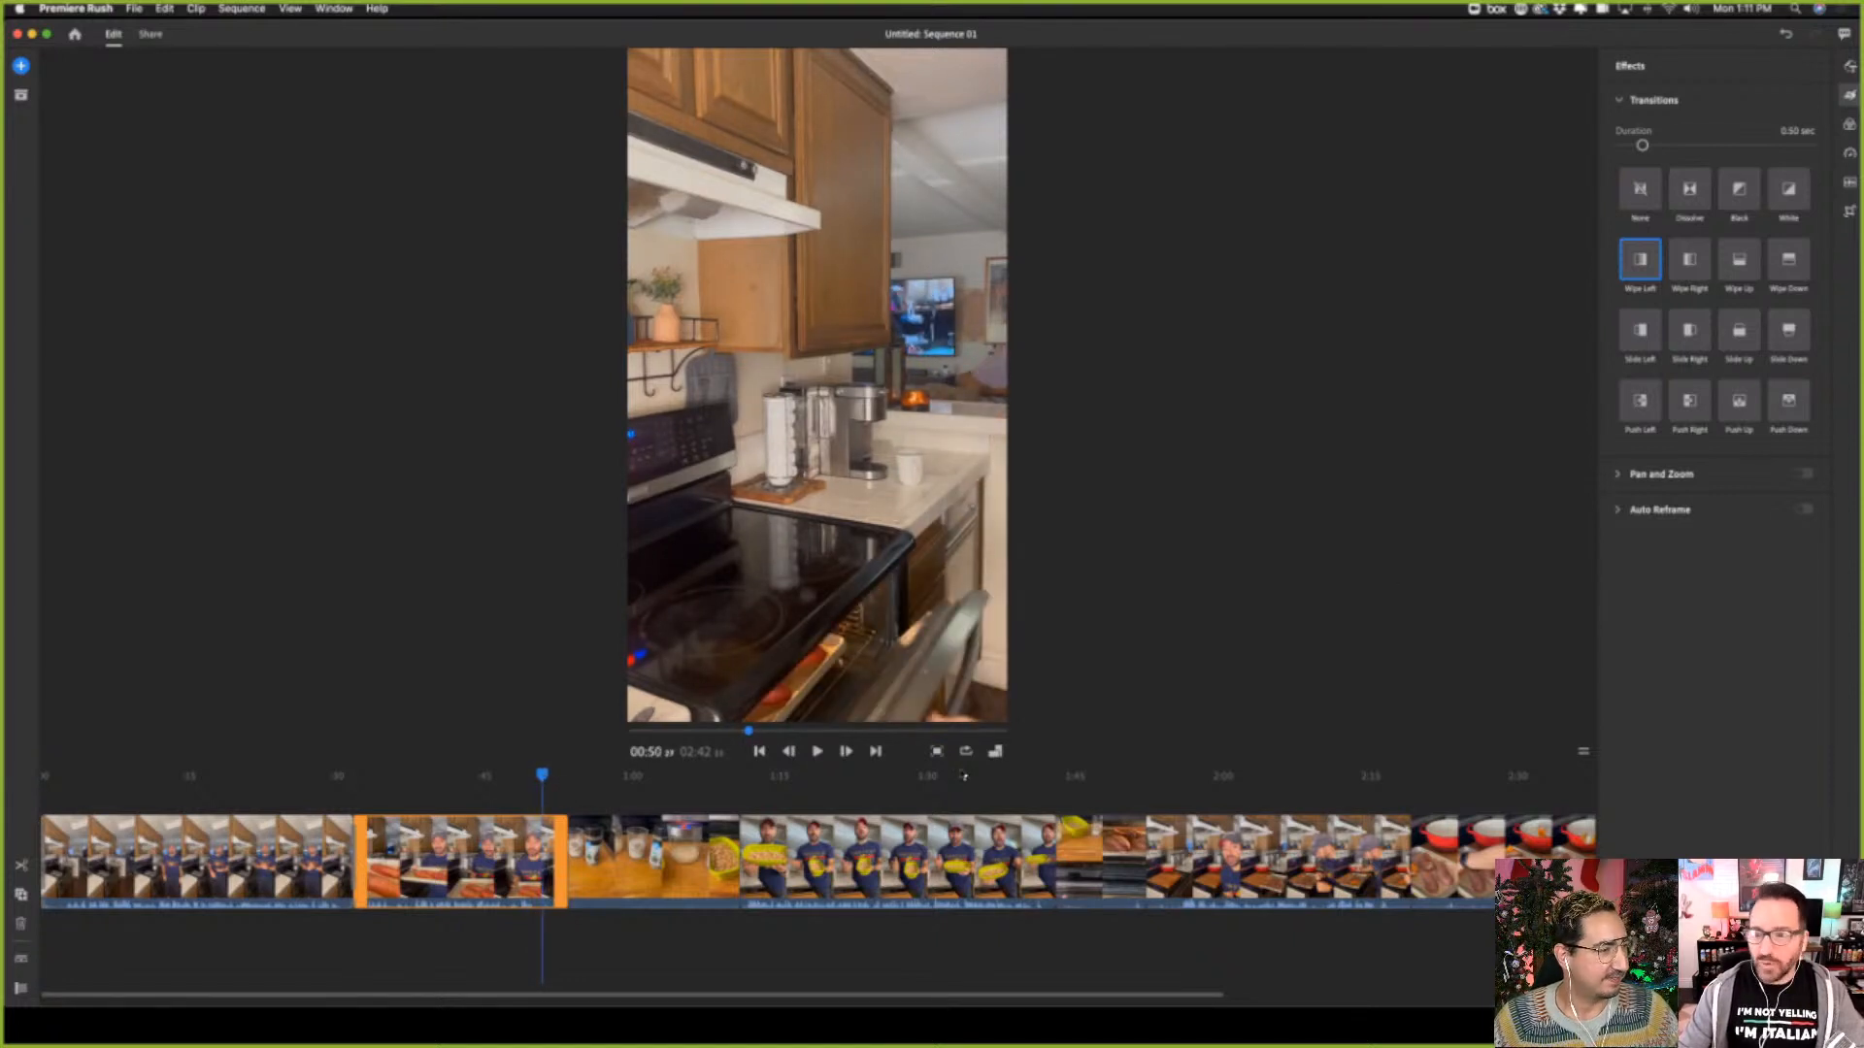
{"action": "left_click", "coordinate": [675, 881]}
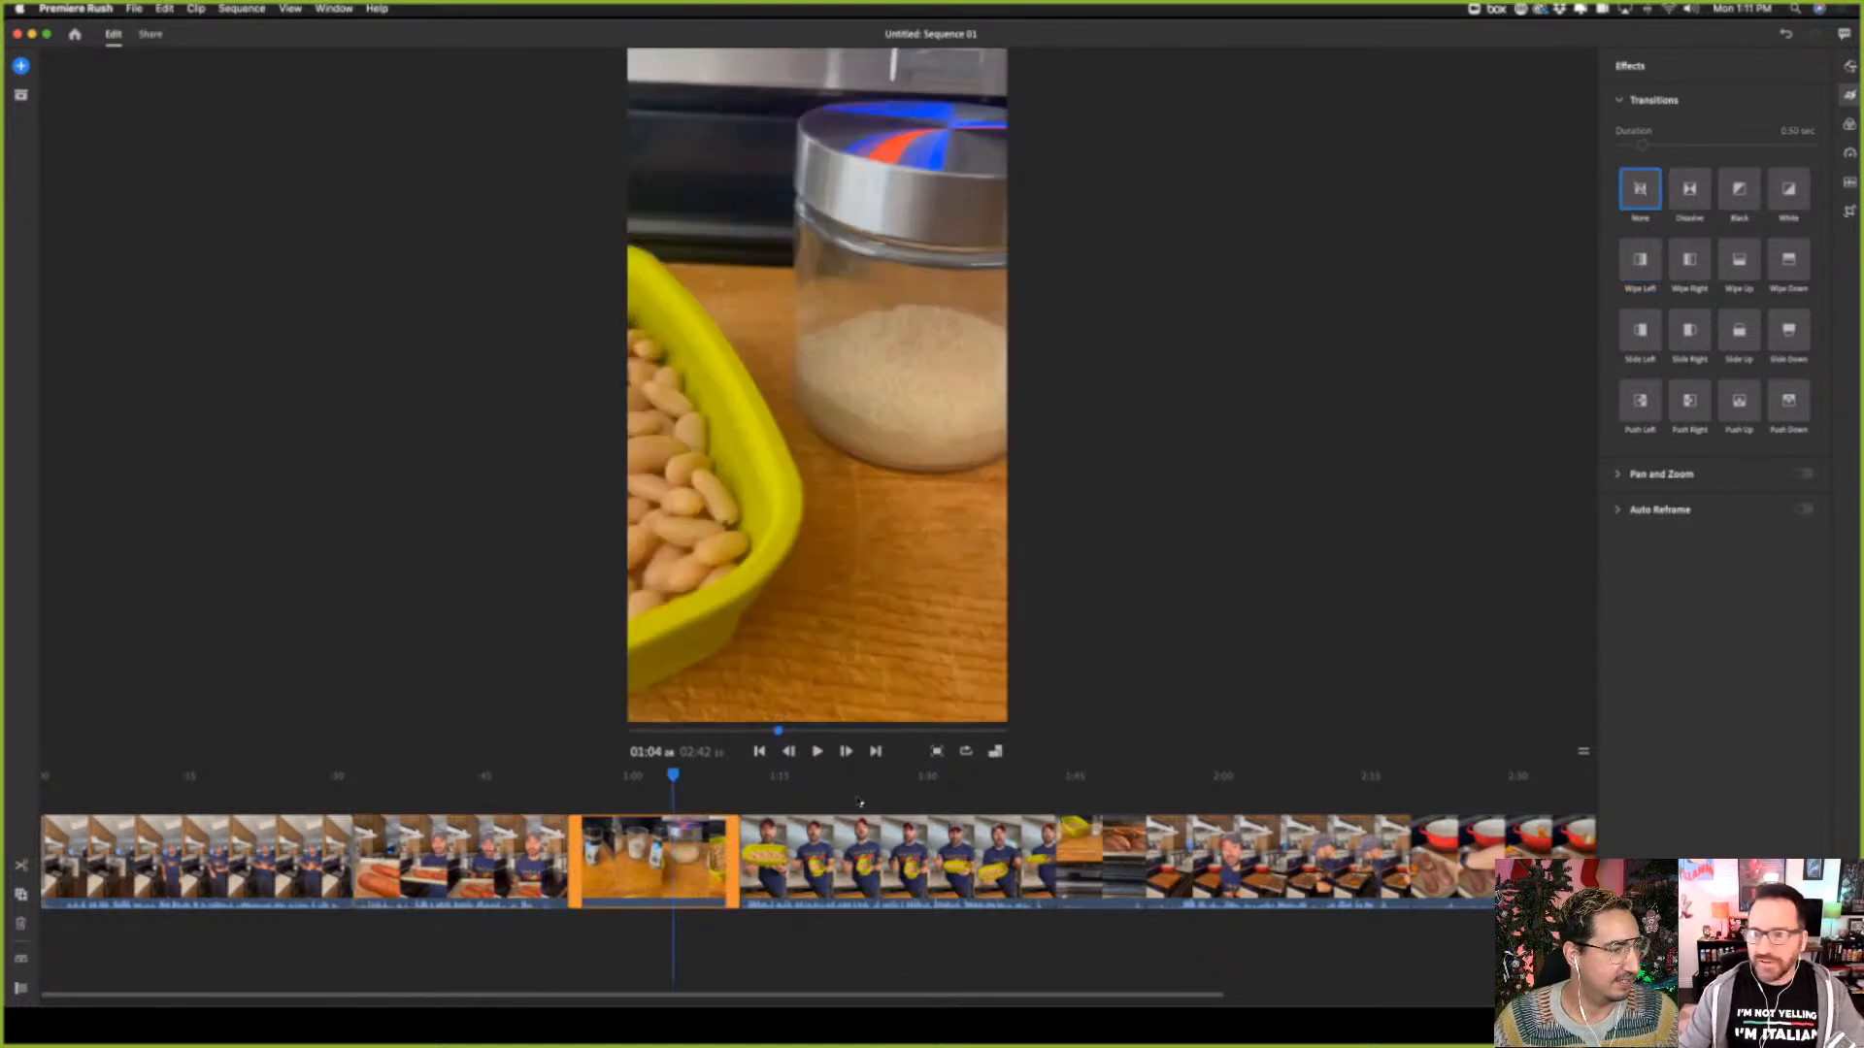
{"action": "left_click", "coordinate": [1739, 265]}
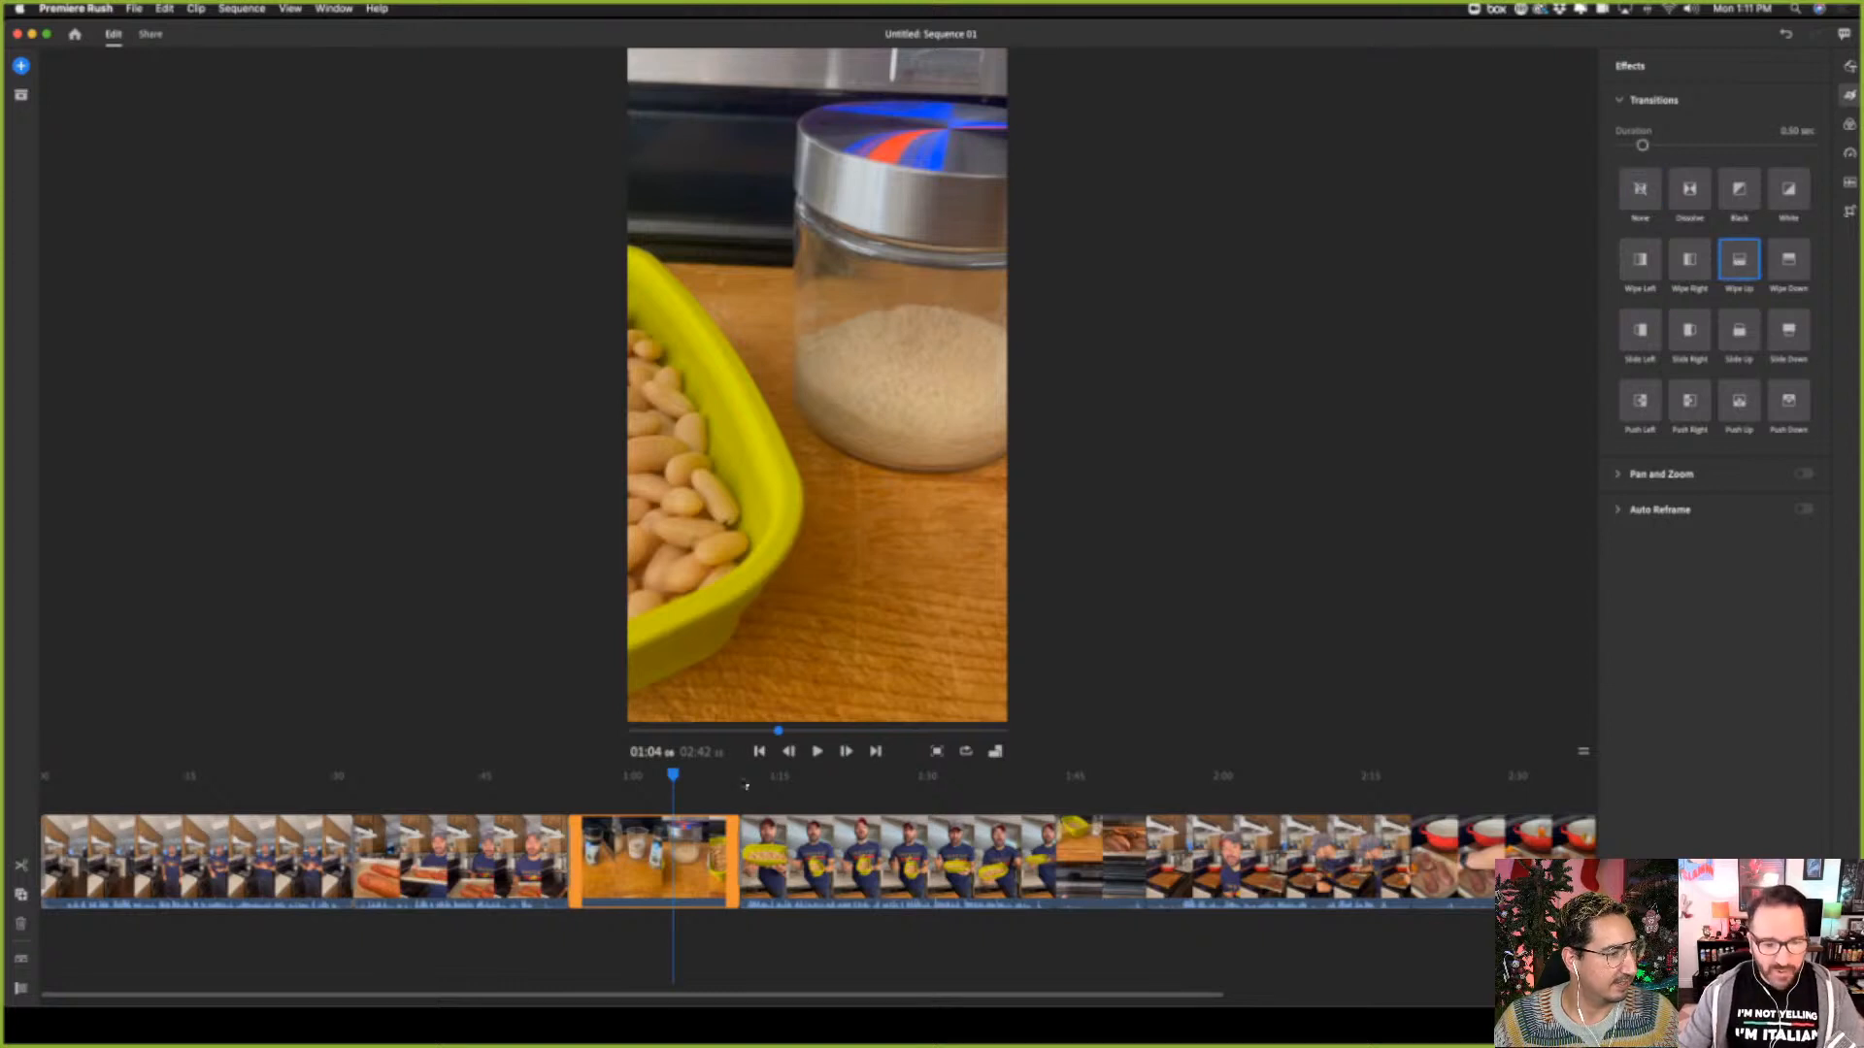
Play the last seconds of the second clip from about 00:52 and again from about 00:48 to check the Wipe Up
{"action": "left_click_drag", "start_coordinate": [671, 776], "coordinate": [555, 776]}
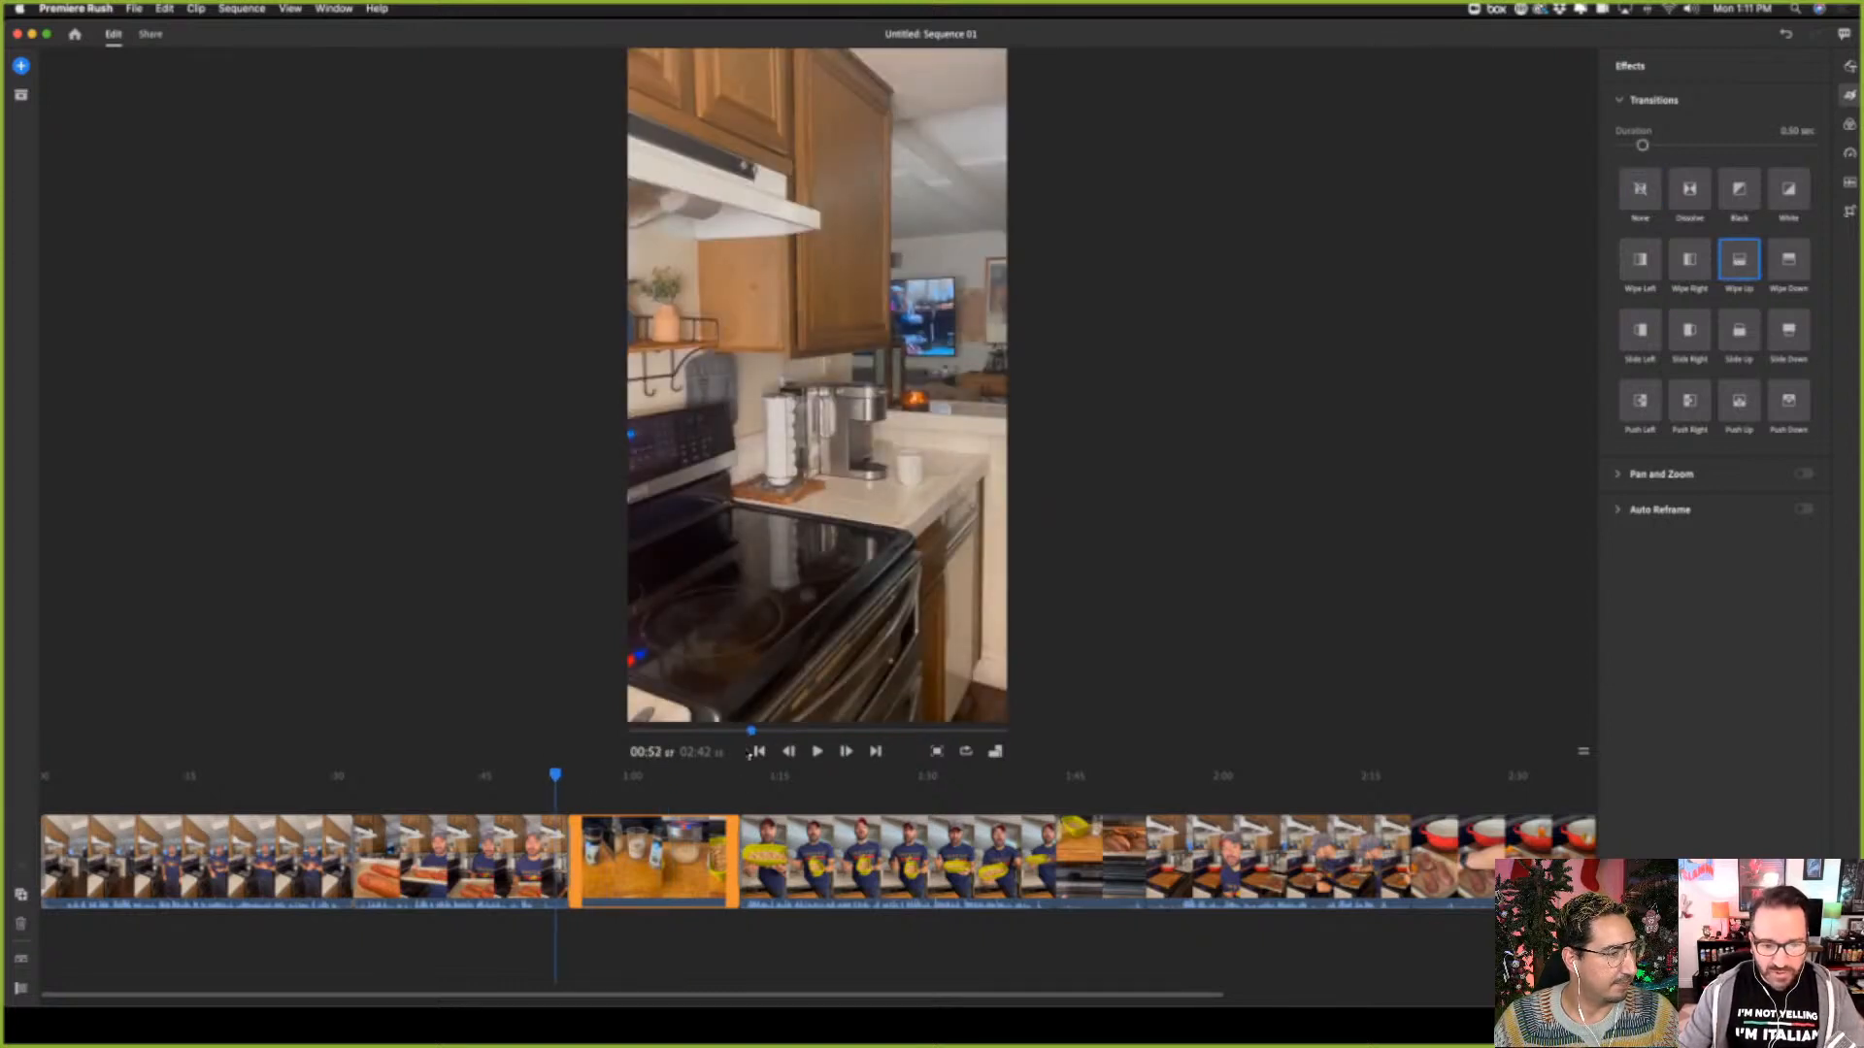
{"action": "left_click", "coordinate": [816, 752]}
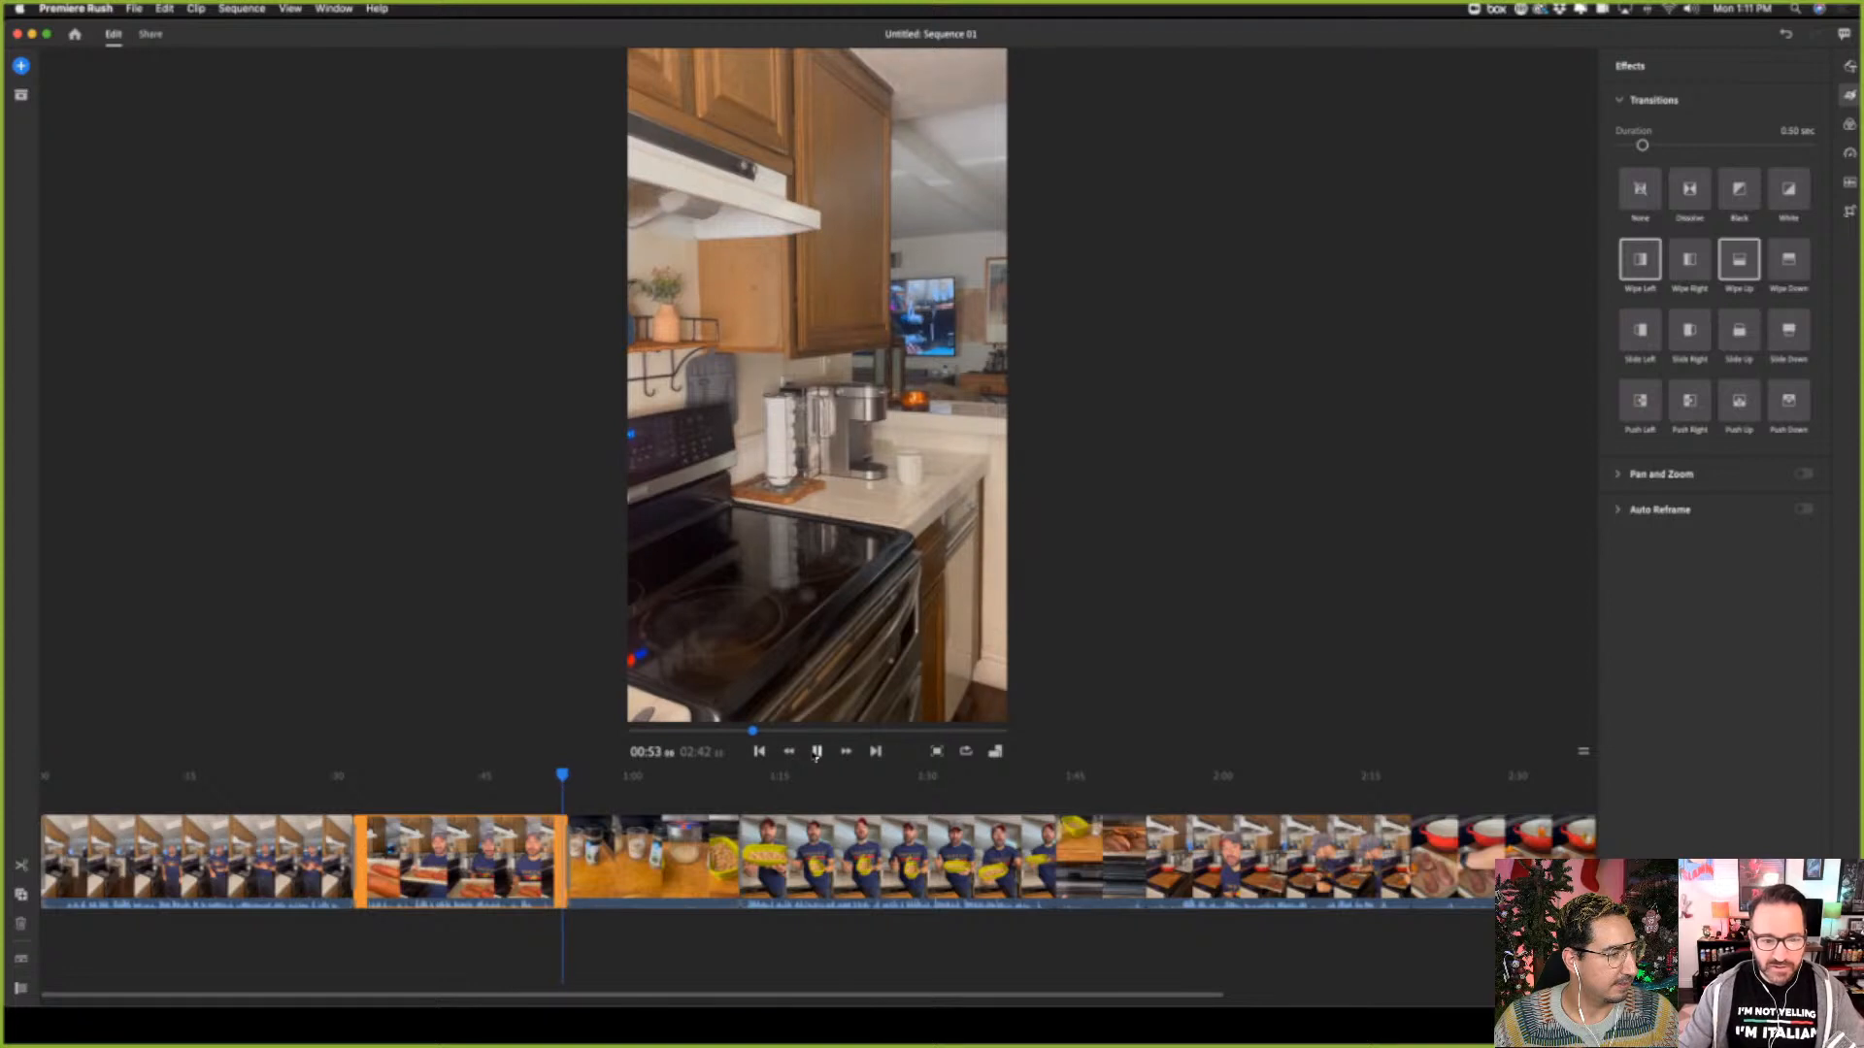
{"action": "left_click", "coordinate": [816, 752]}
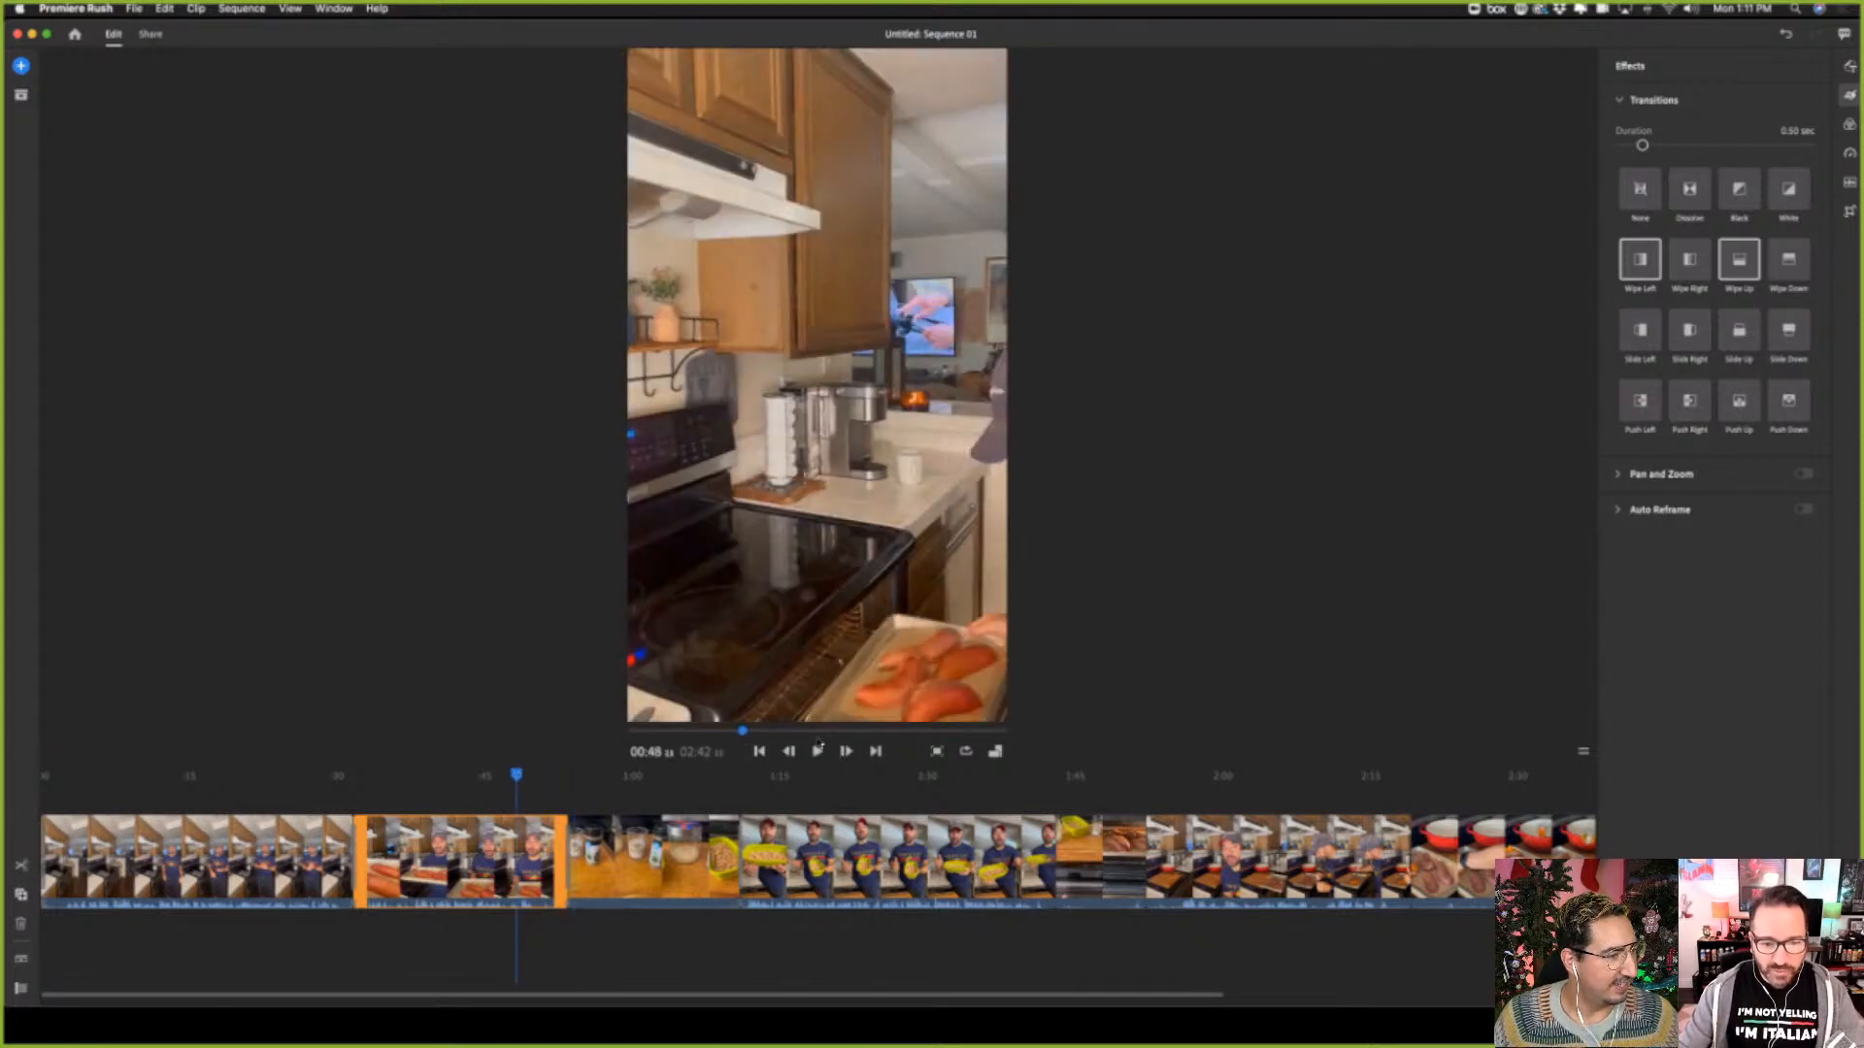
{"action": "left_click", "coordinate": [817, 752]}
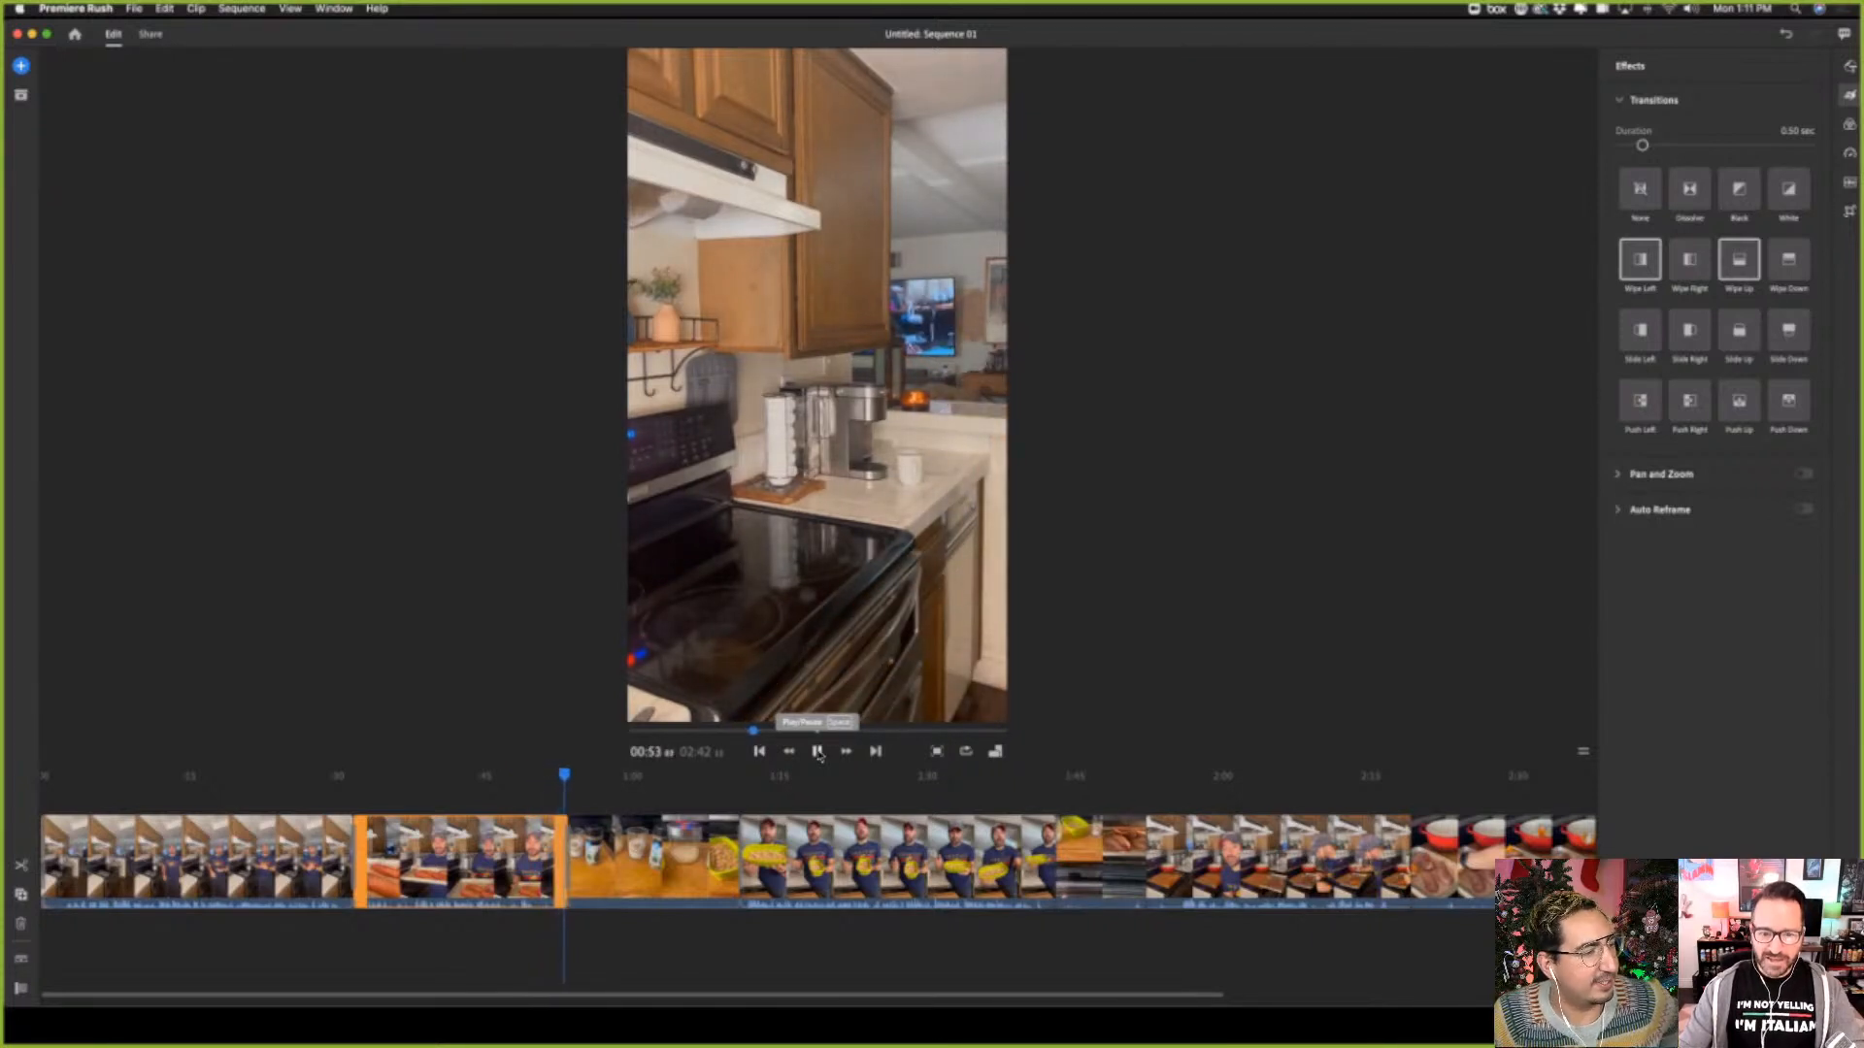
{"action": "left_click", "coordinate": [818, 752]}
Trim the end of the second clip in two passes to shorten the oven-closing moment
{"action": "left_click", "coordinate": [542, 859]}
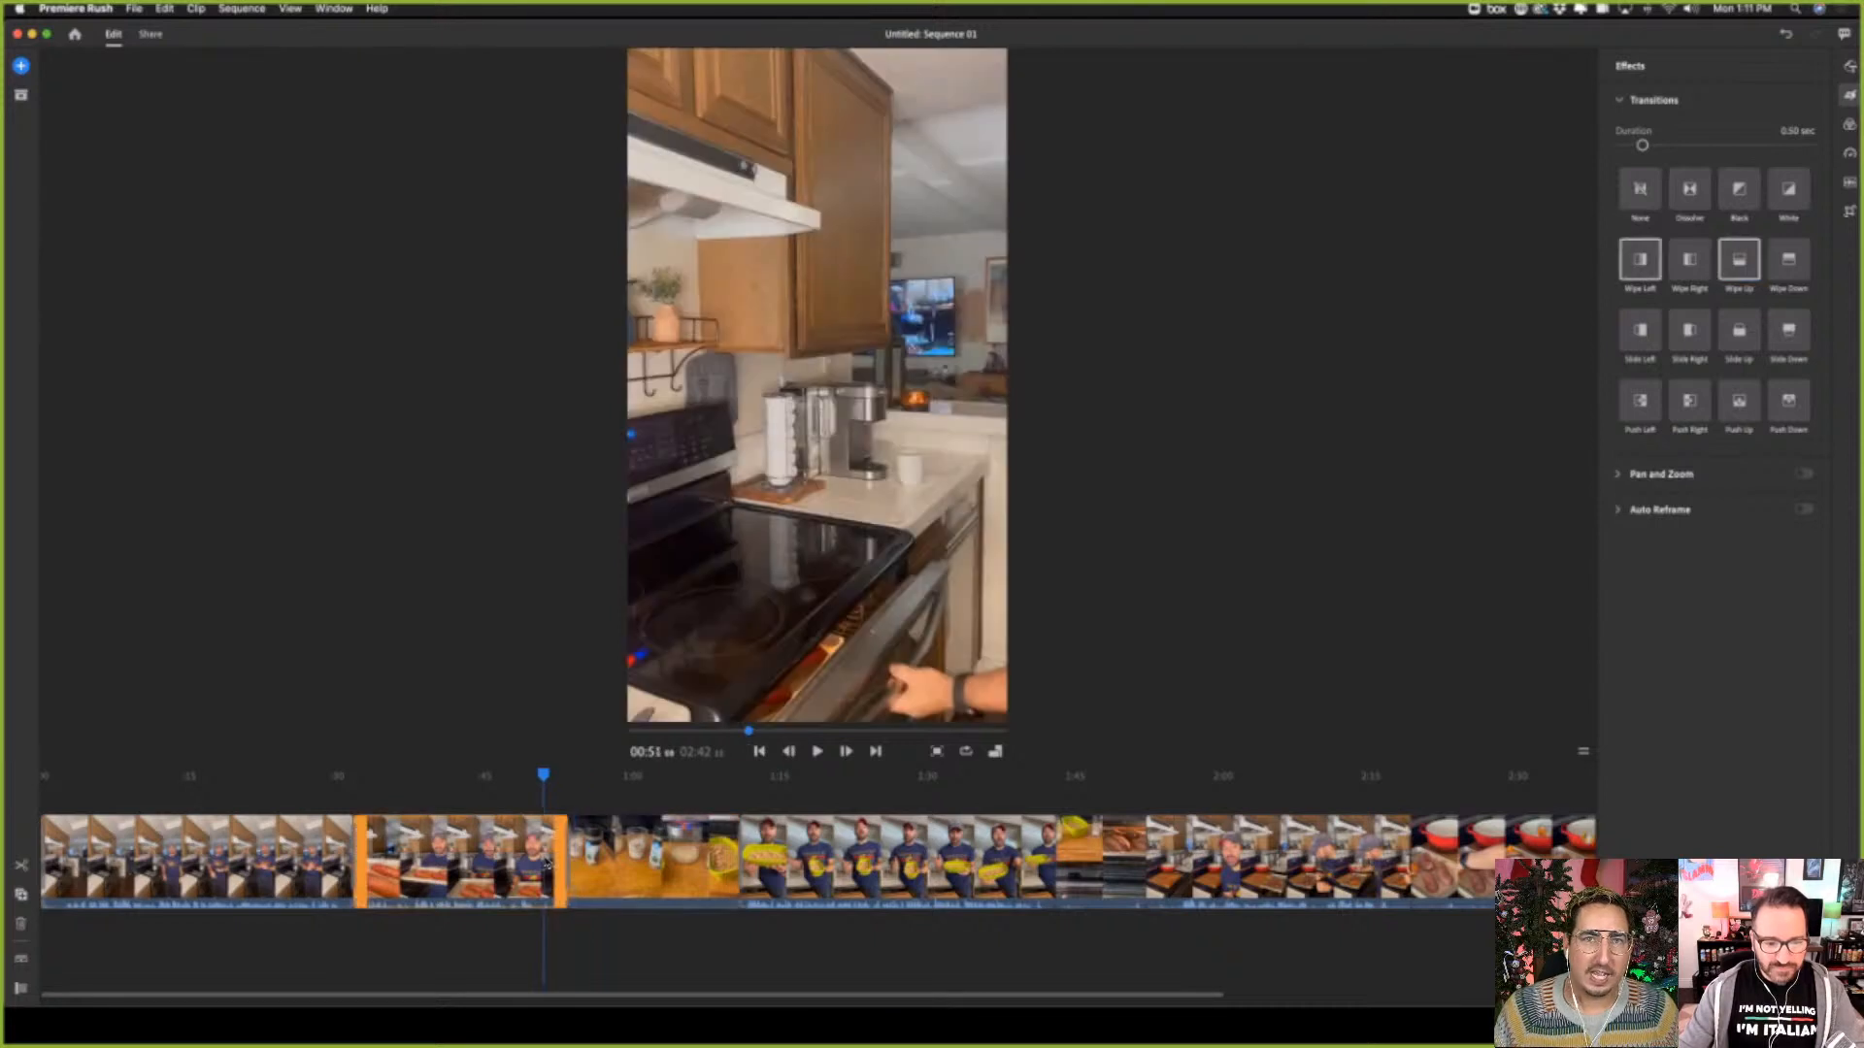
{"action": "left_click_drag", "start_coordinate": [557, 862], "coordinate": [547, 861]}
{"action": "left_click_drag", "start_coordinate": [544, 779], "coordinate": [526, 781]}
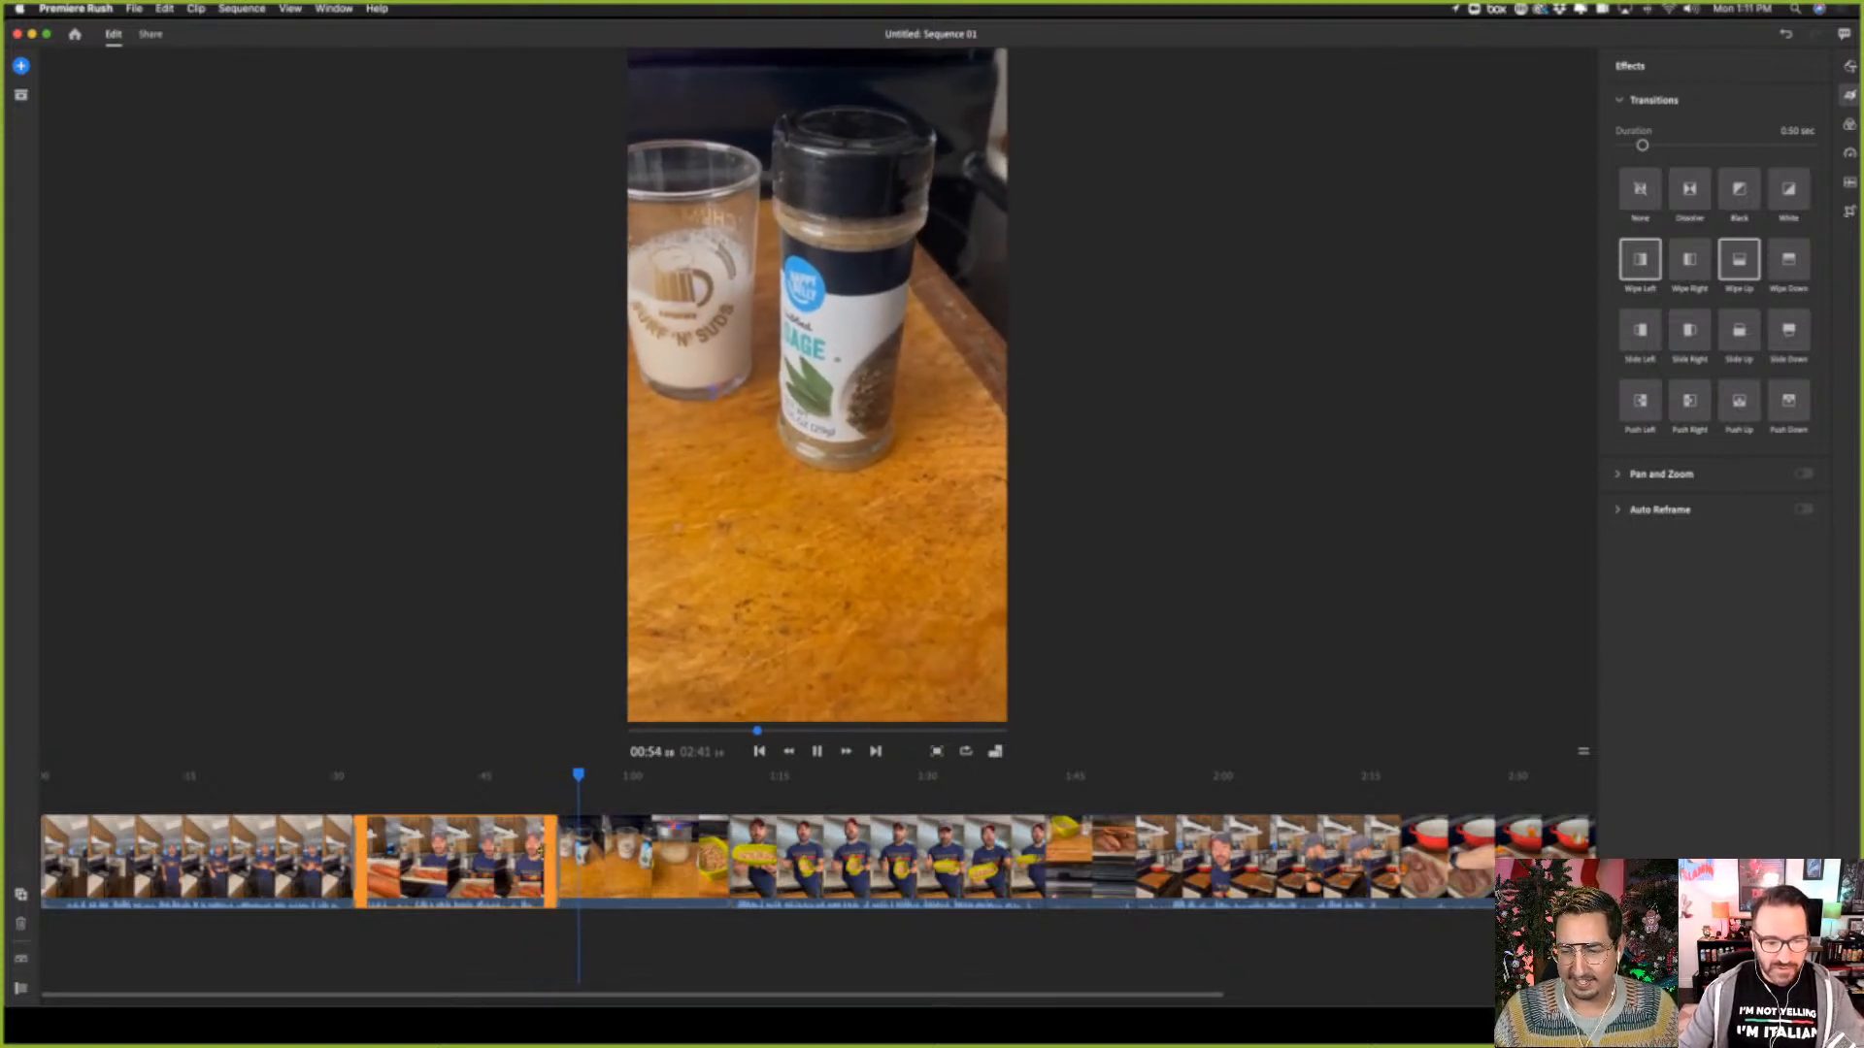
{"action": "left_click", "coordinate": [533, 852]}
{"action": "left_click_drag", "start_coordinate": [532, 852], "coordinate": [526, 852]}
Replay the transition into the third clip from about 00:49 and extend the second clip's end by about one second
{"action": "left_click", "coordinate": [572, 776]}
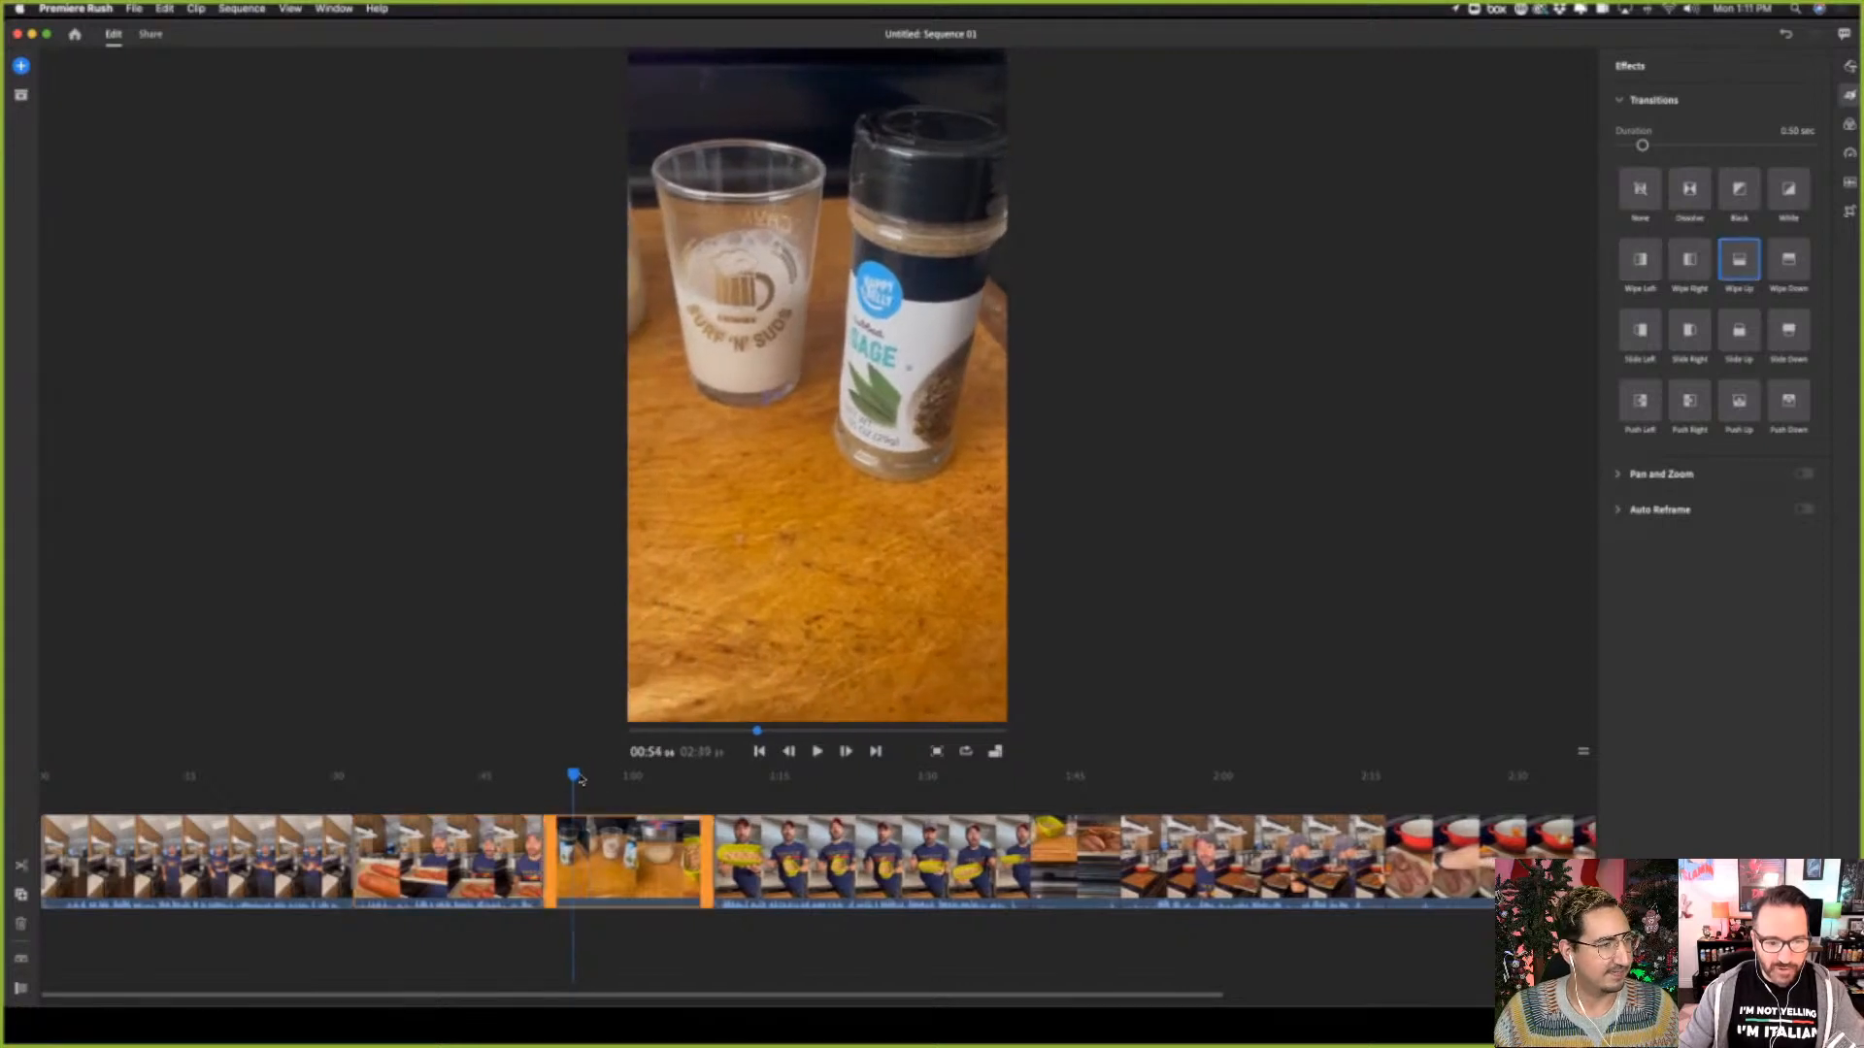
{"action": "left_click", "coordinate": [529, 777]}
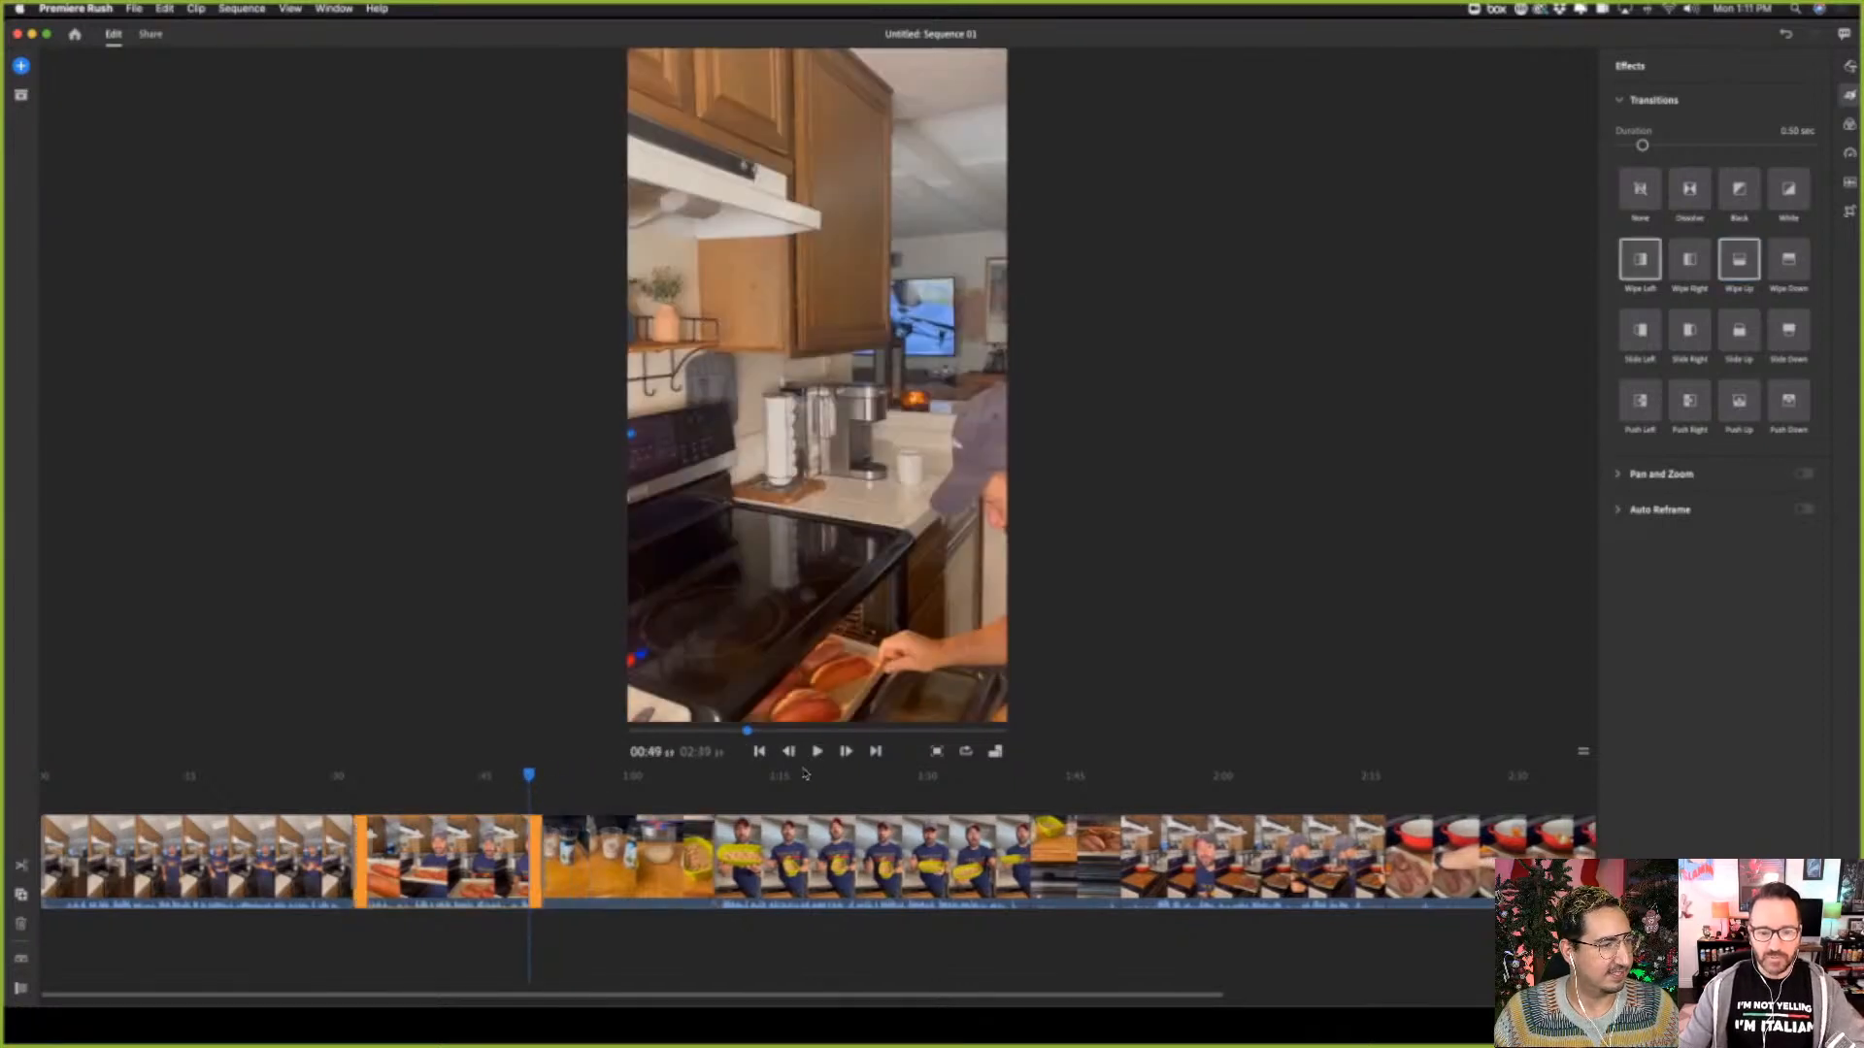
{"action": "key", "text": "space"}
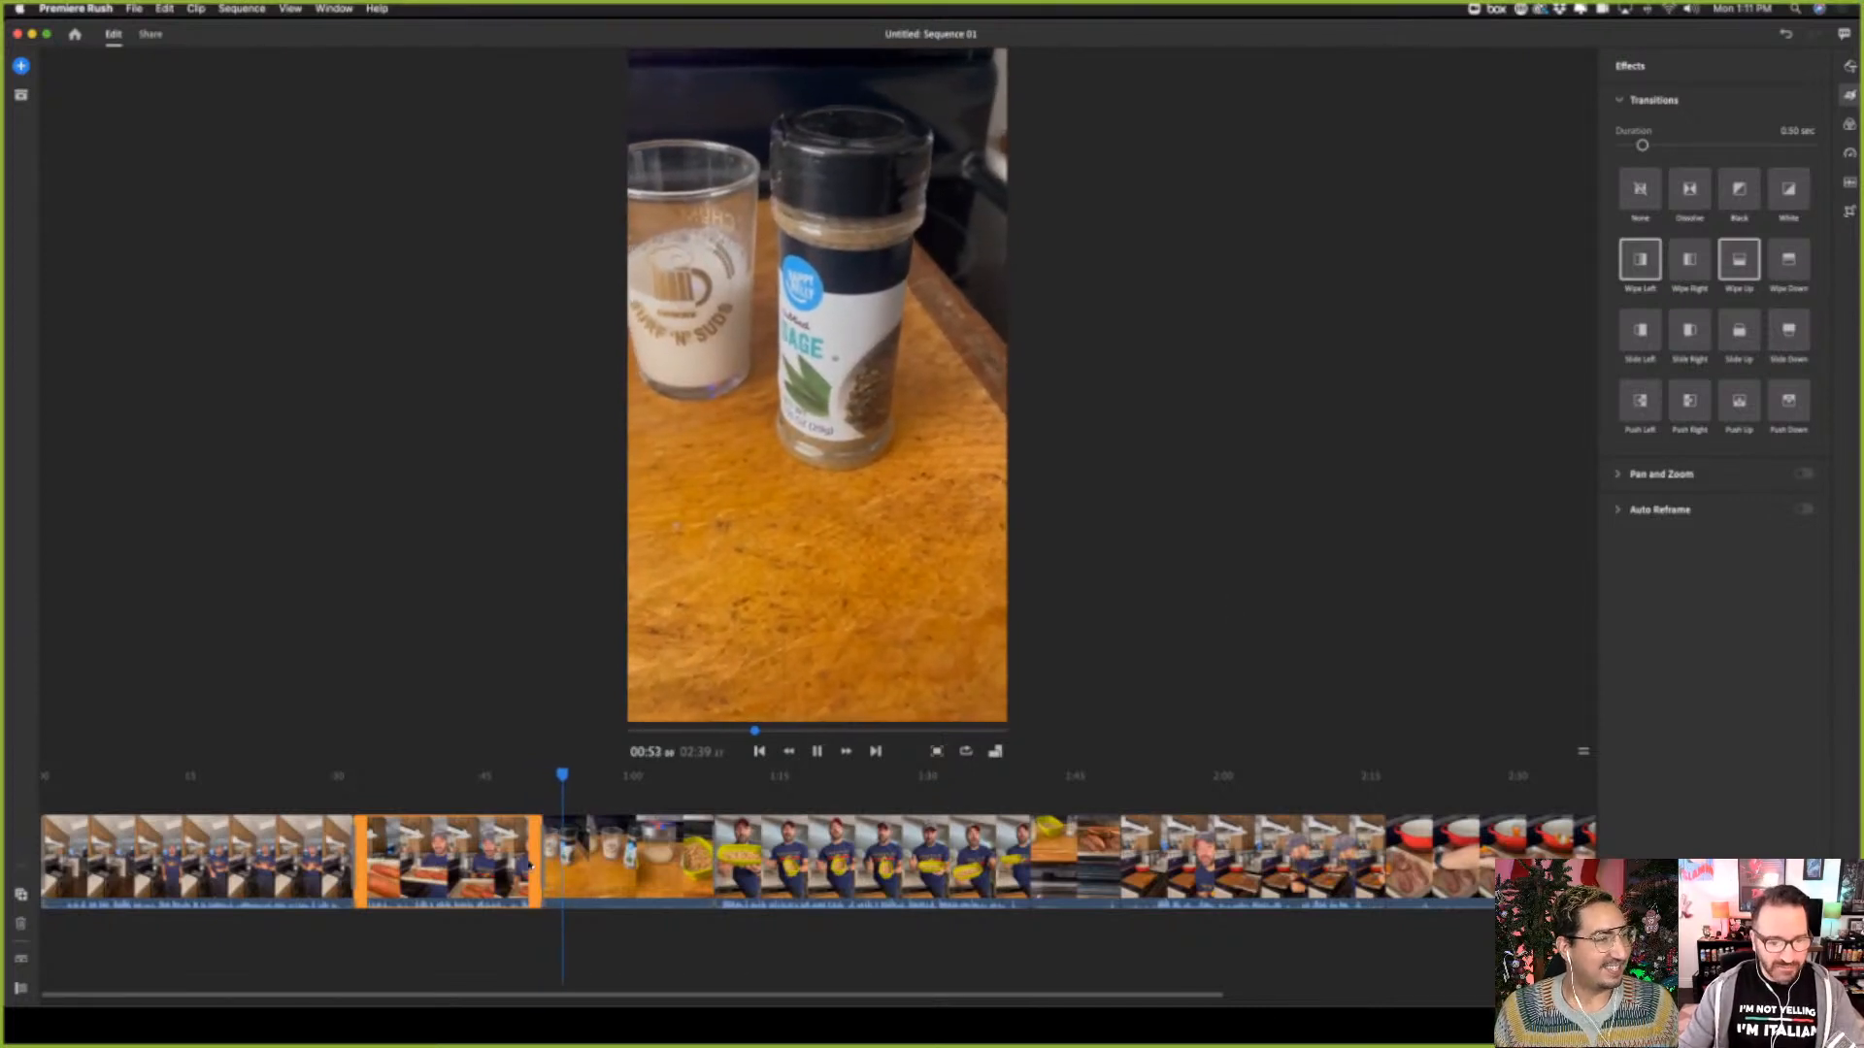
{"action": "left_click_drag", "start_coordinate": [531, 866], "coordinate": [540, 865]}
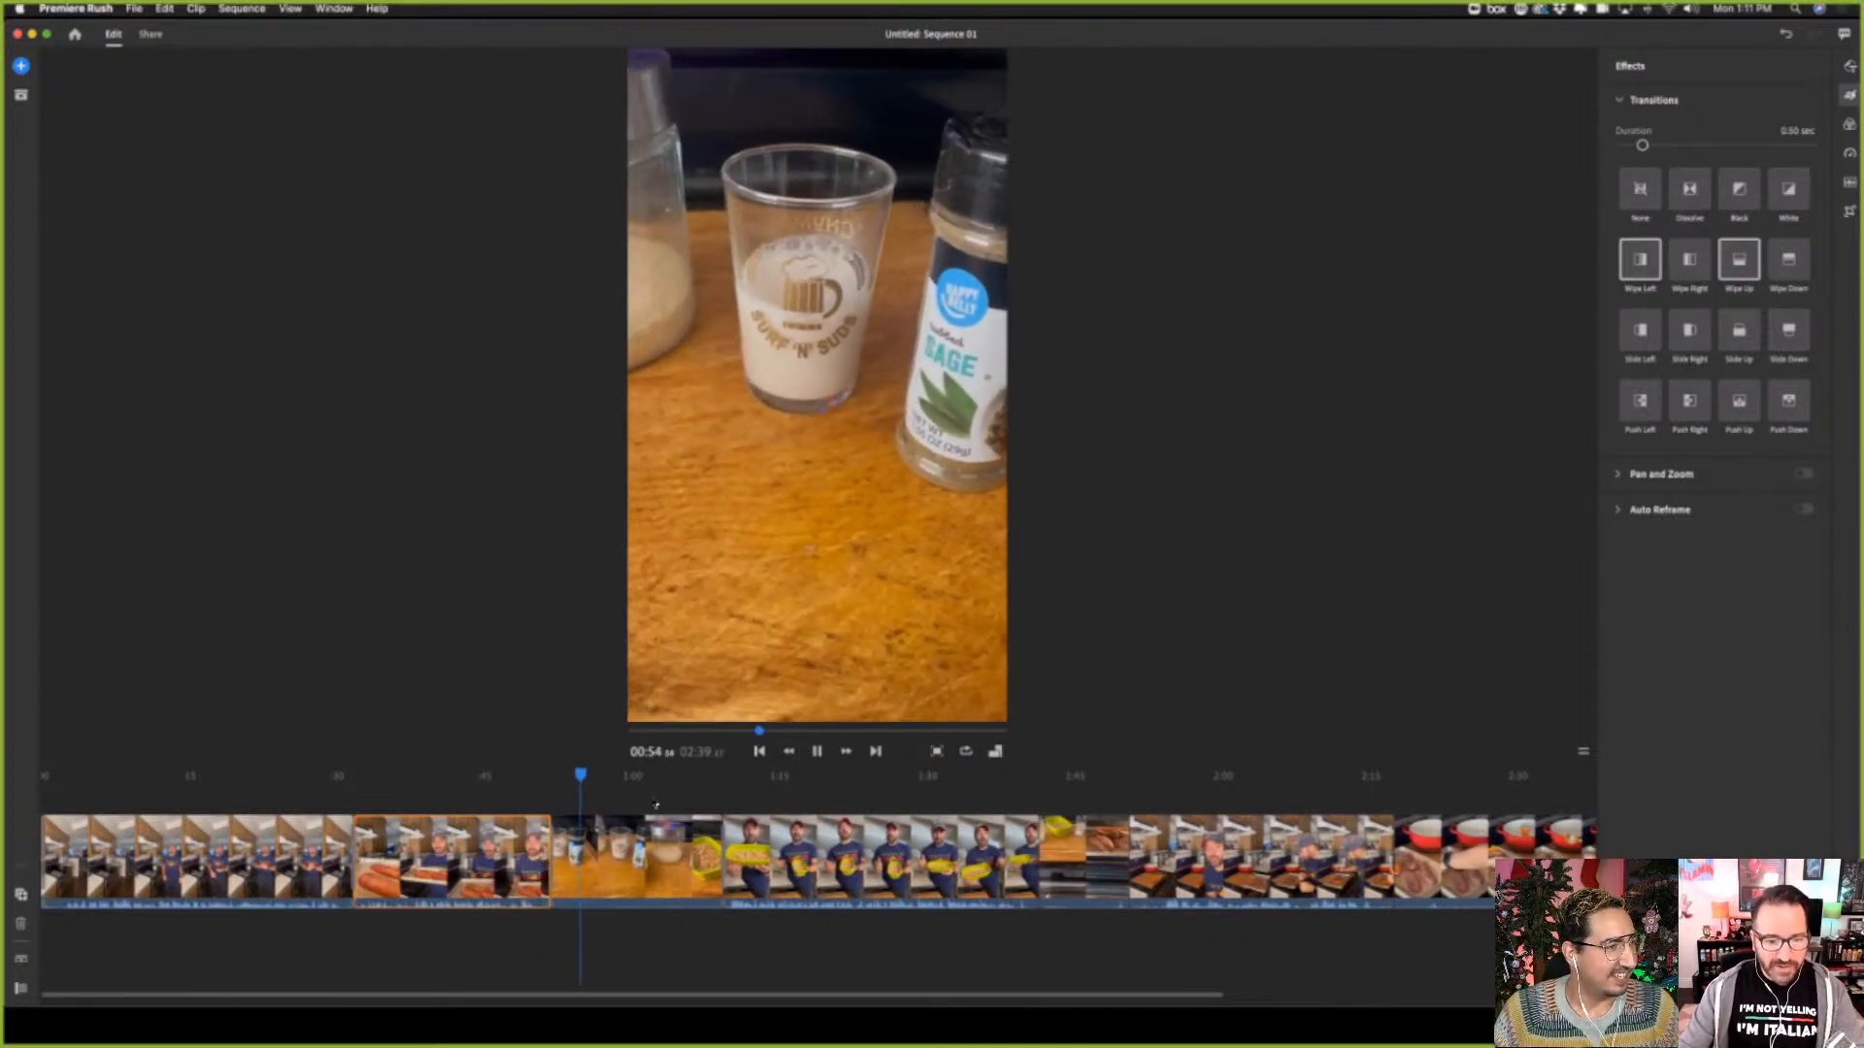
{"action": "left_click", "coordinate": [591, 777]}
Play the second clip from about 00:33 and trim its start to the frame at about 00:38
{"action": "left_click", "coordinate": [370, 784]}
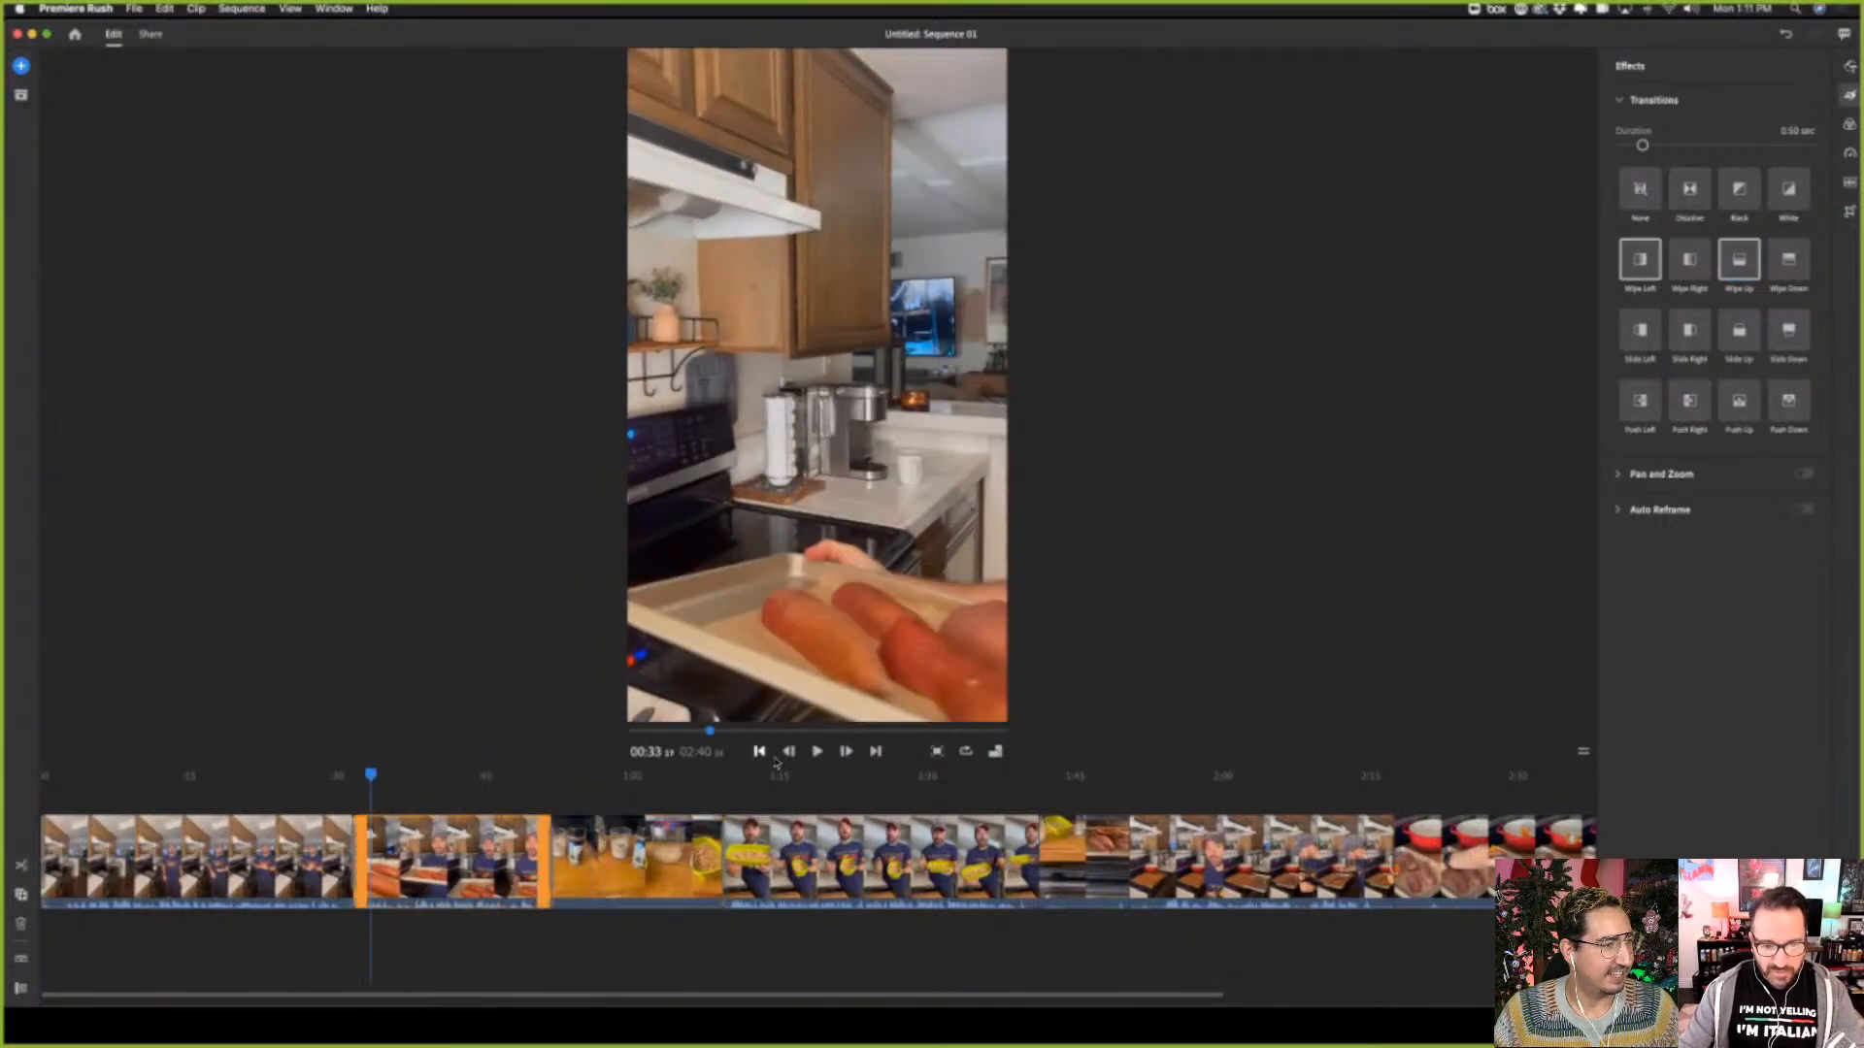
{"action": "left_click", "coordinate": [816, 752]}
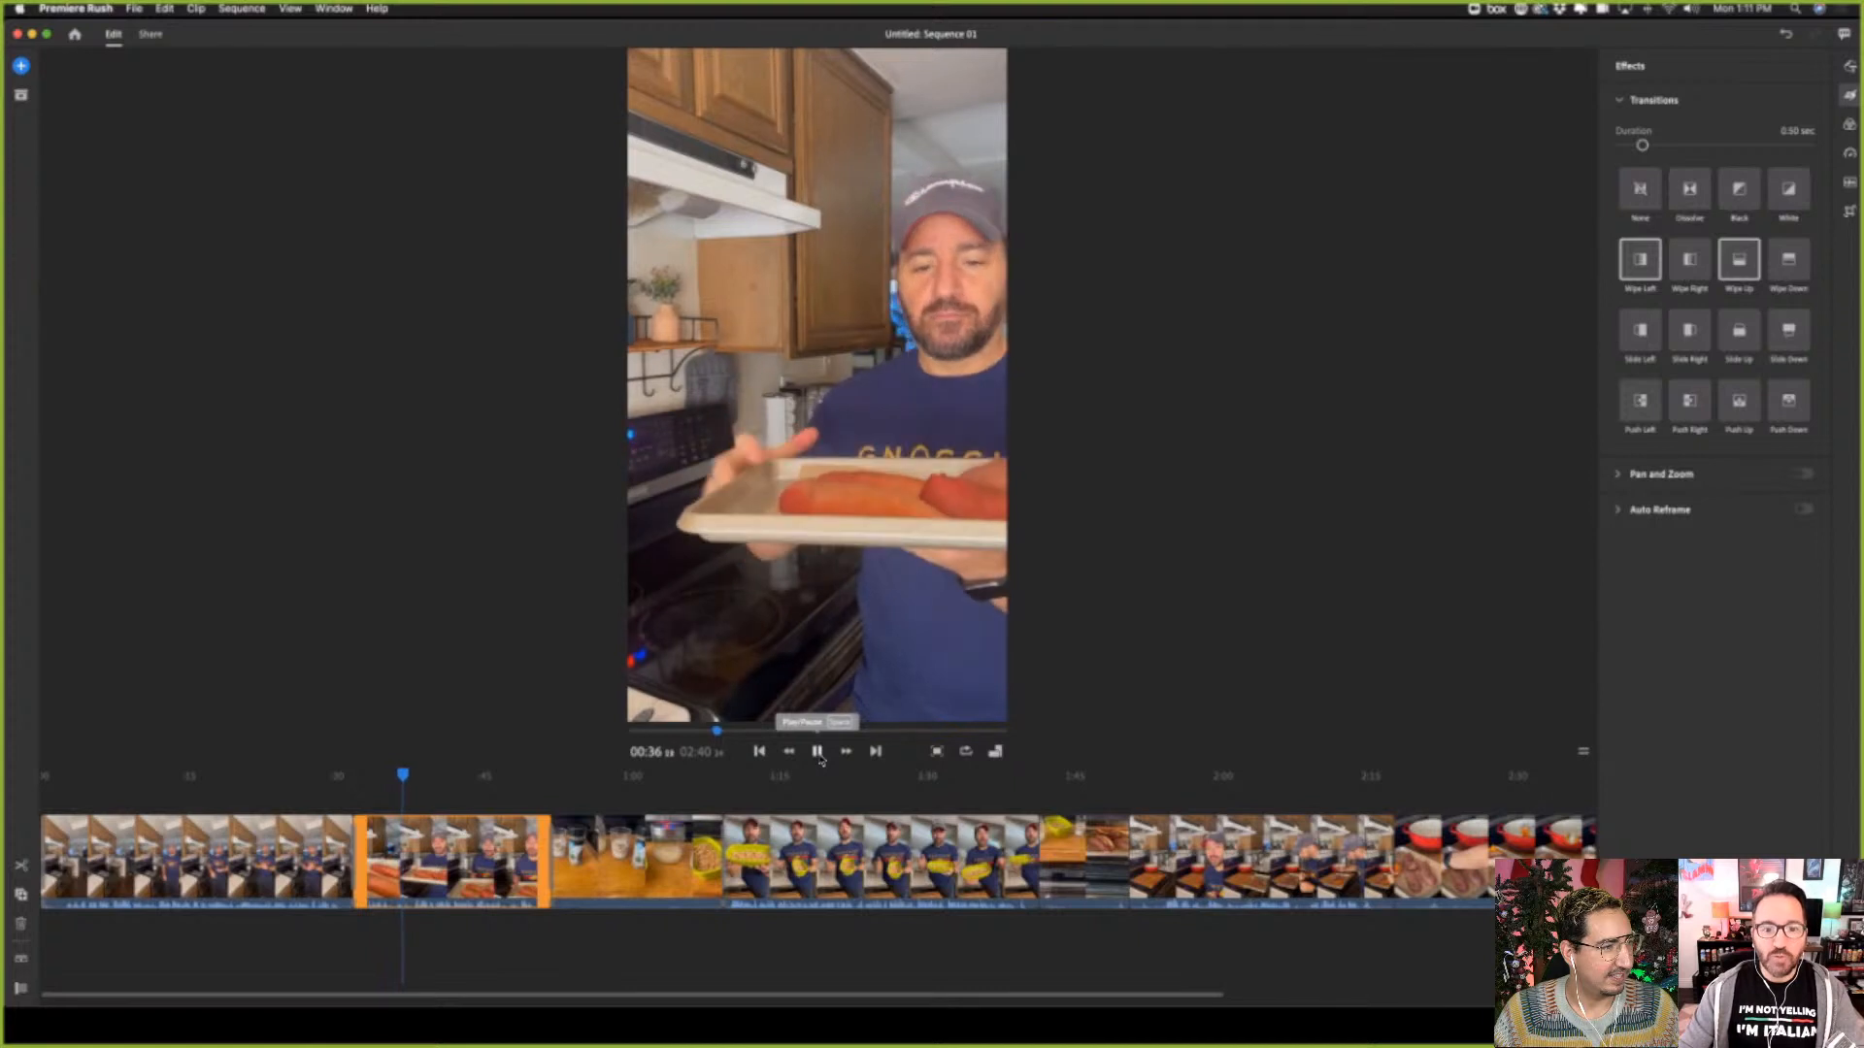
{"action": "left_click", "coordinate": [818, 752]}
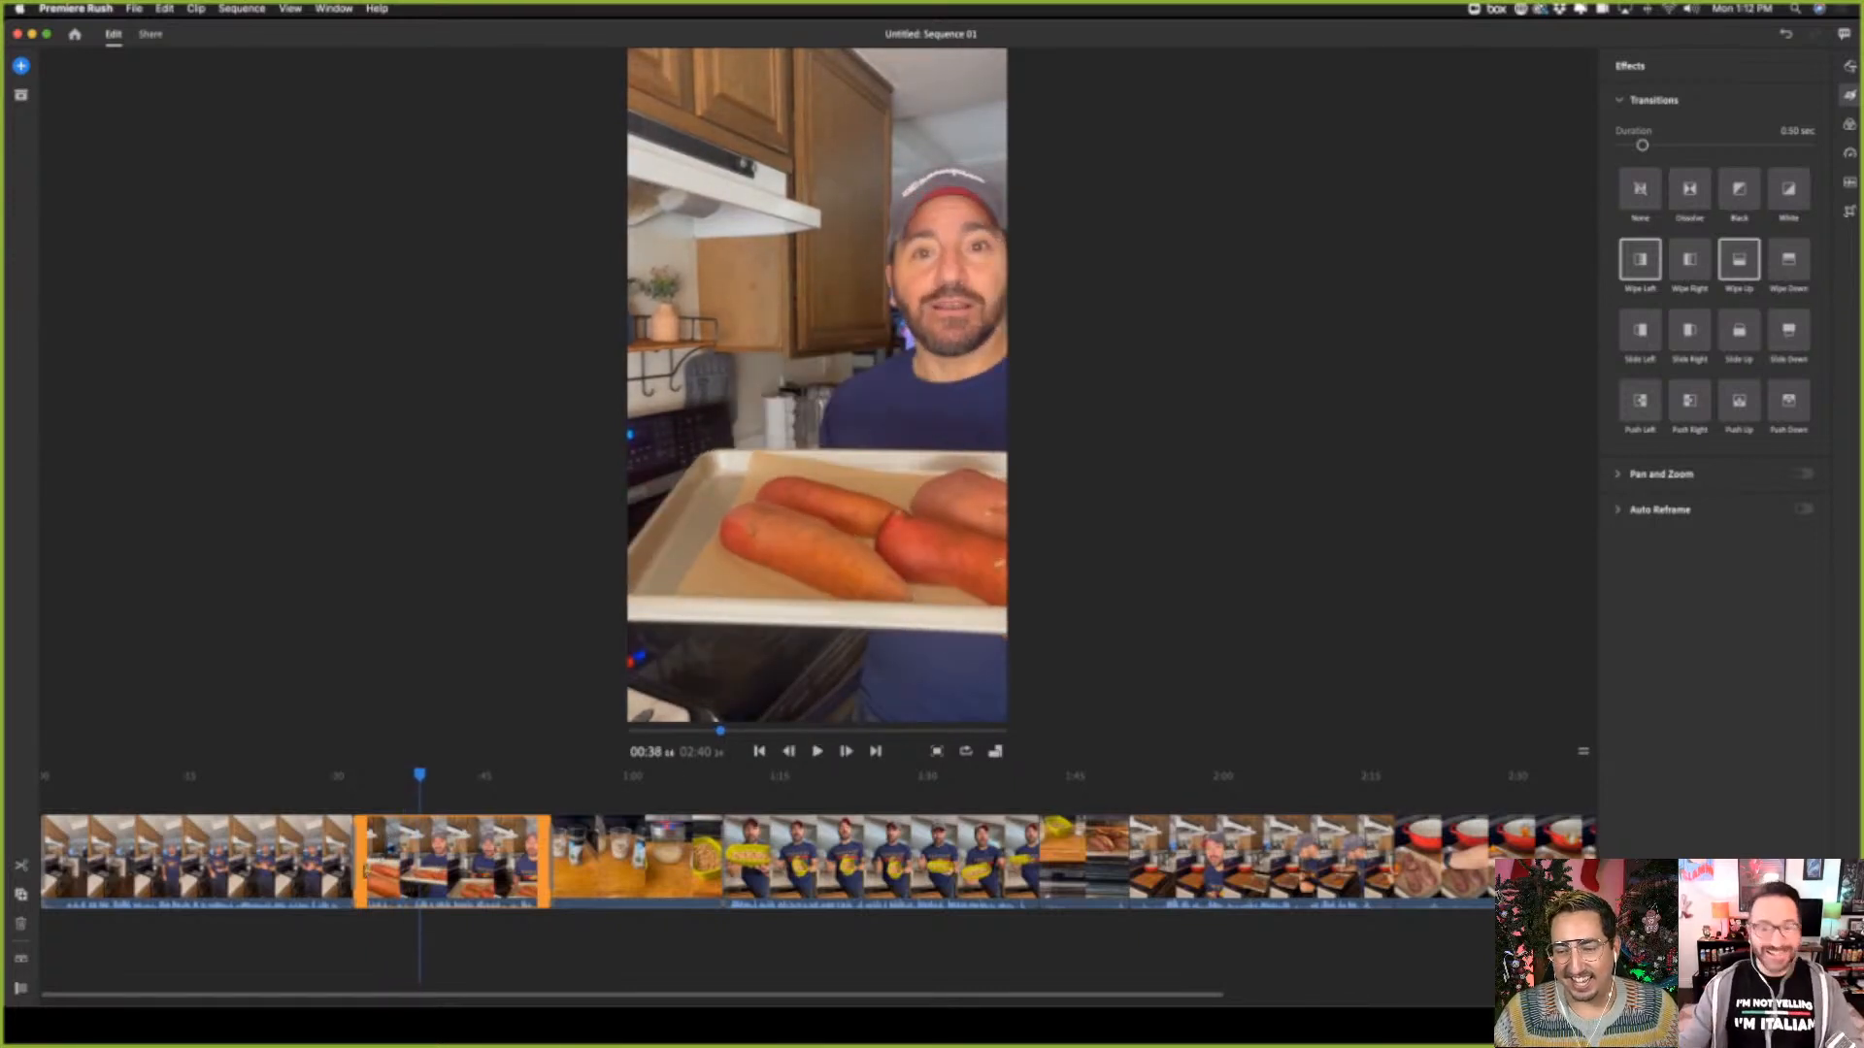
{"action": "left_click_drag", "start_coordinate": [366, 872], "coordinate": [415, 873]}
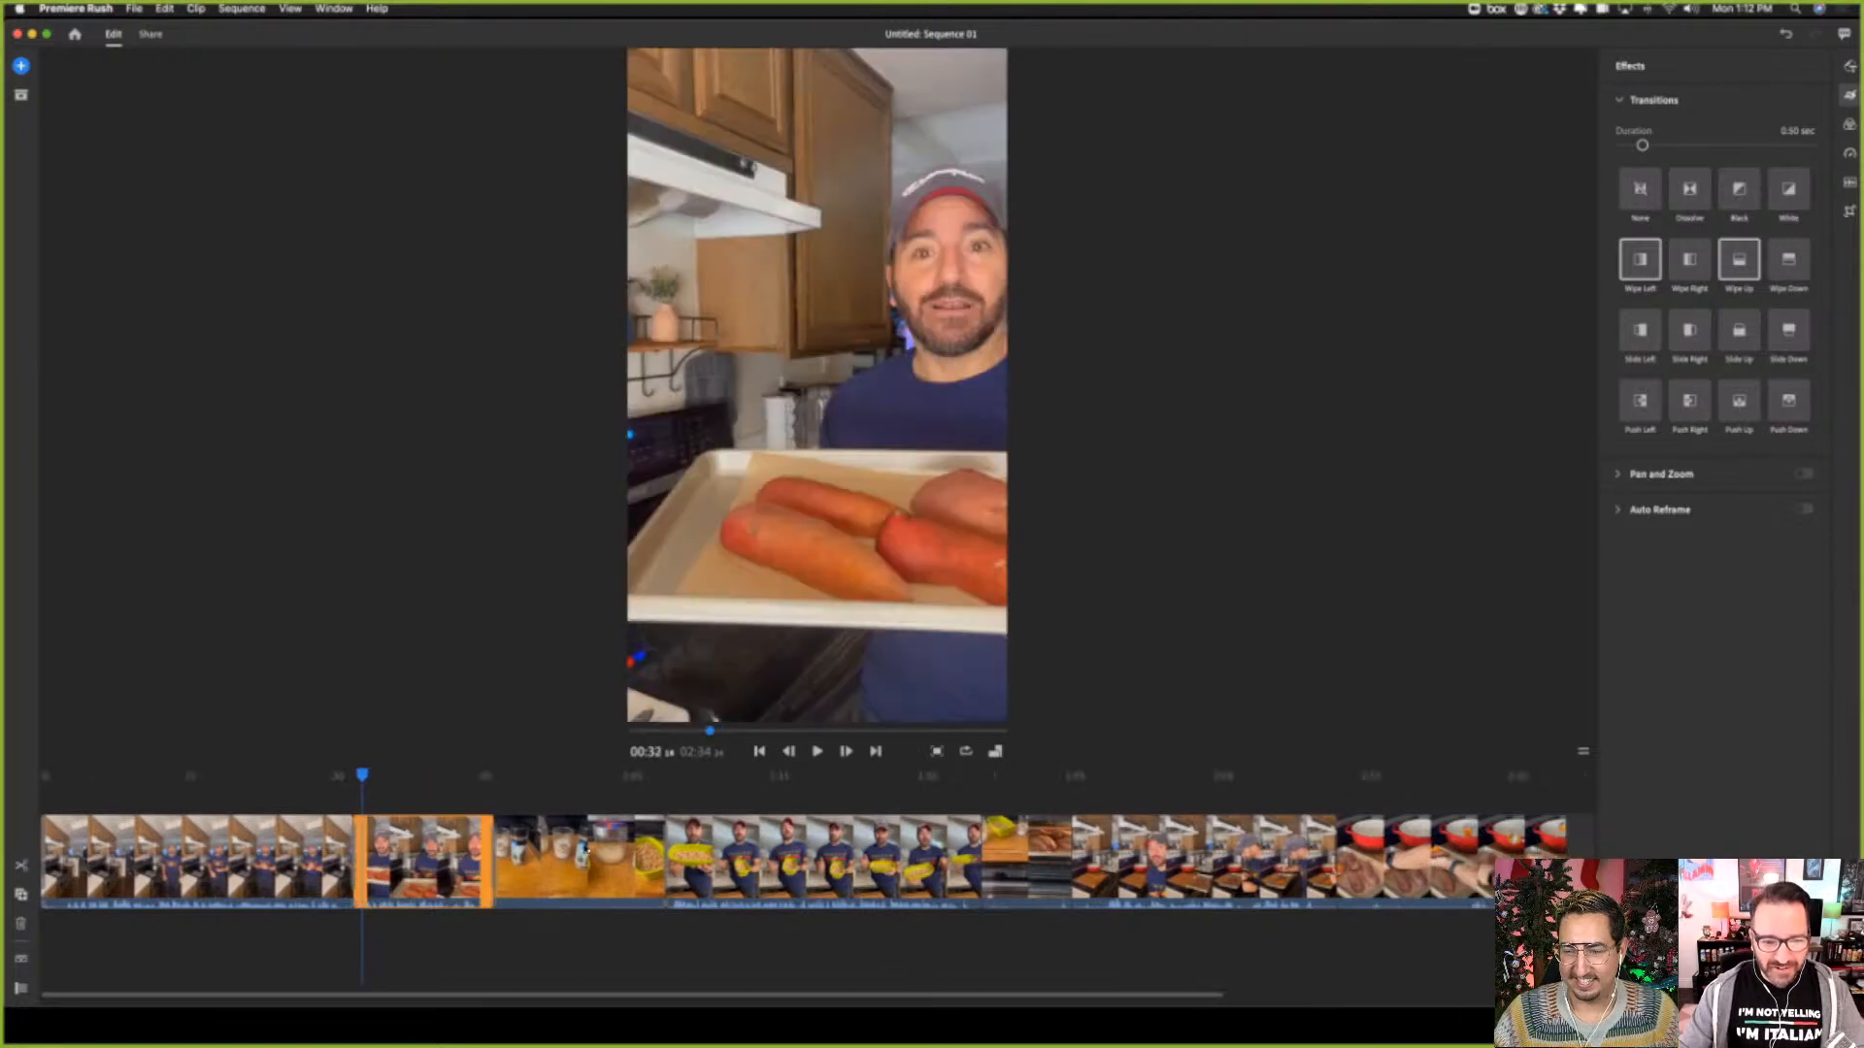
Play the shortened second clip from about 00:32 into the third clip, and return to about 00:47
{"action": "left_click", "coordinate": [815, 751]}
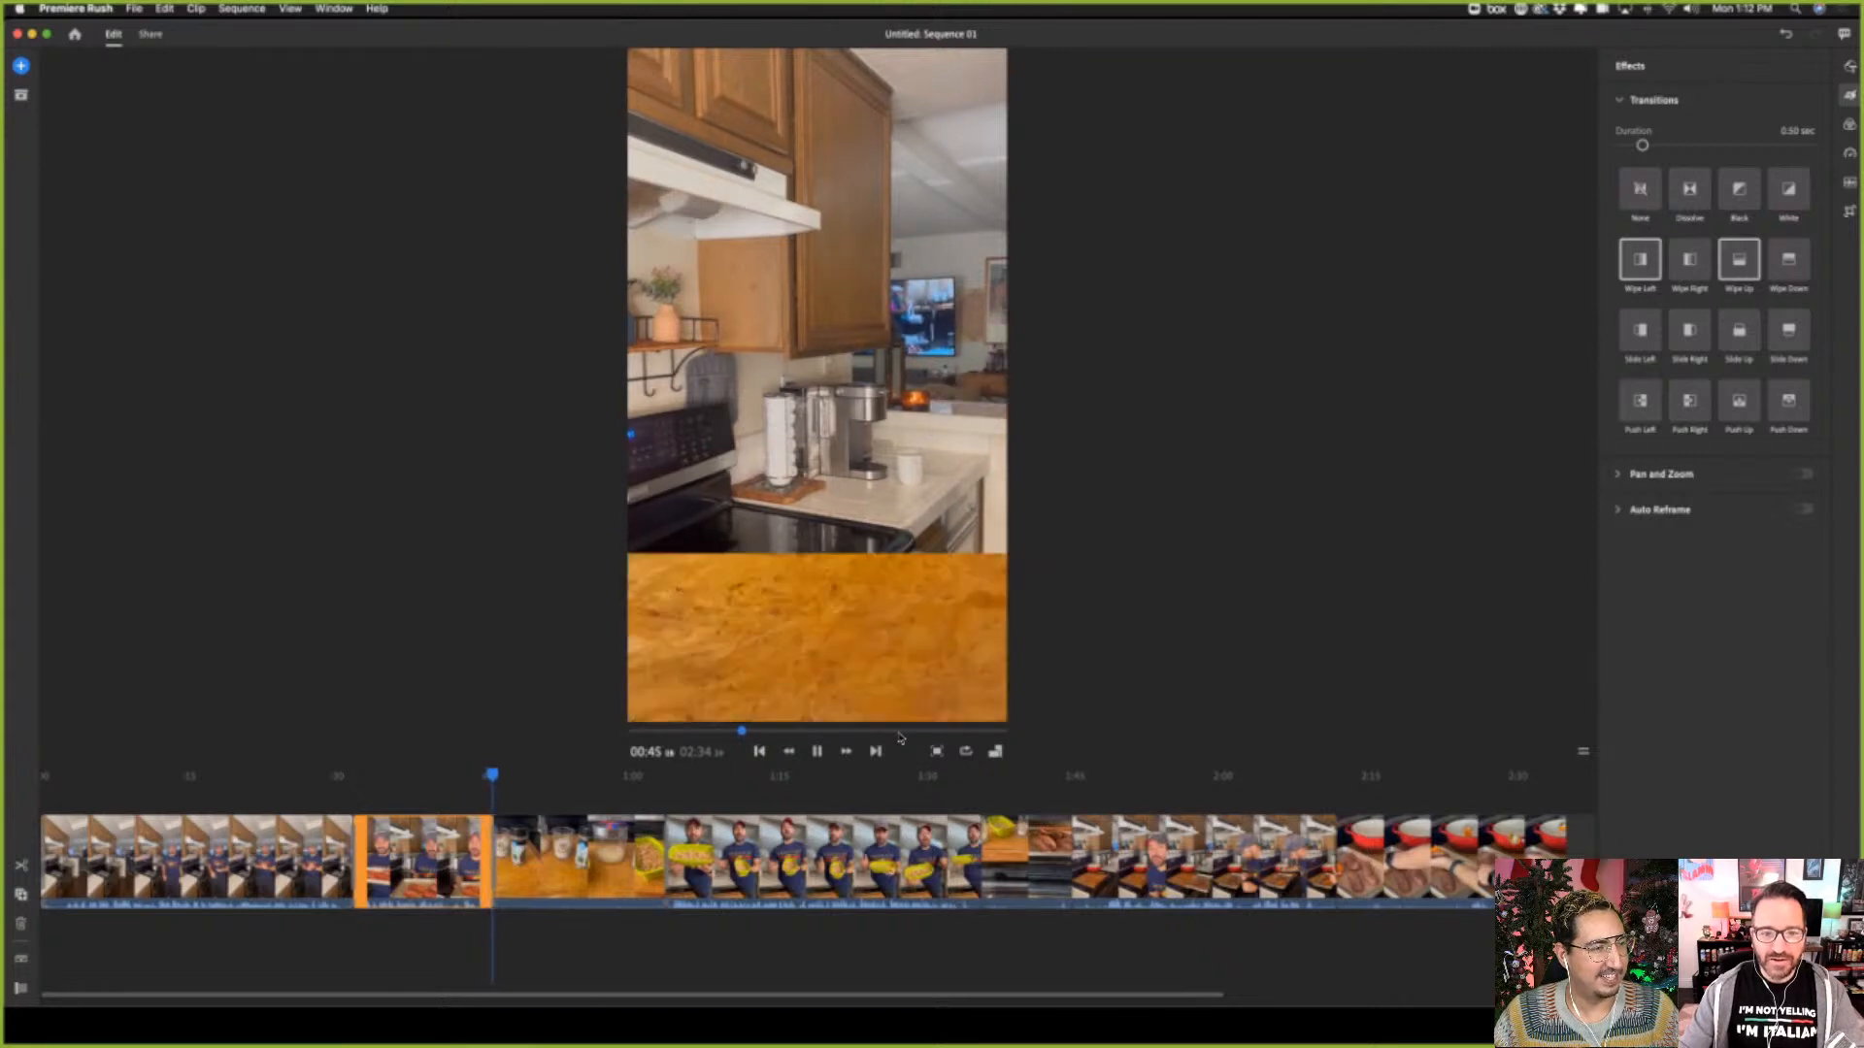
{"action": "left_click", "coordinate": [818, 753]}
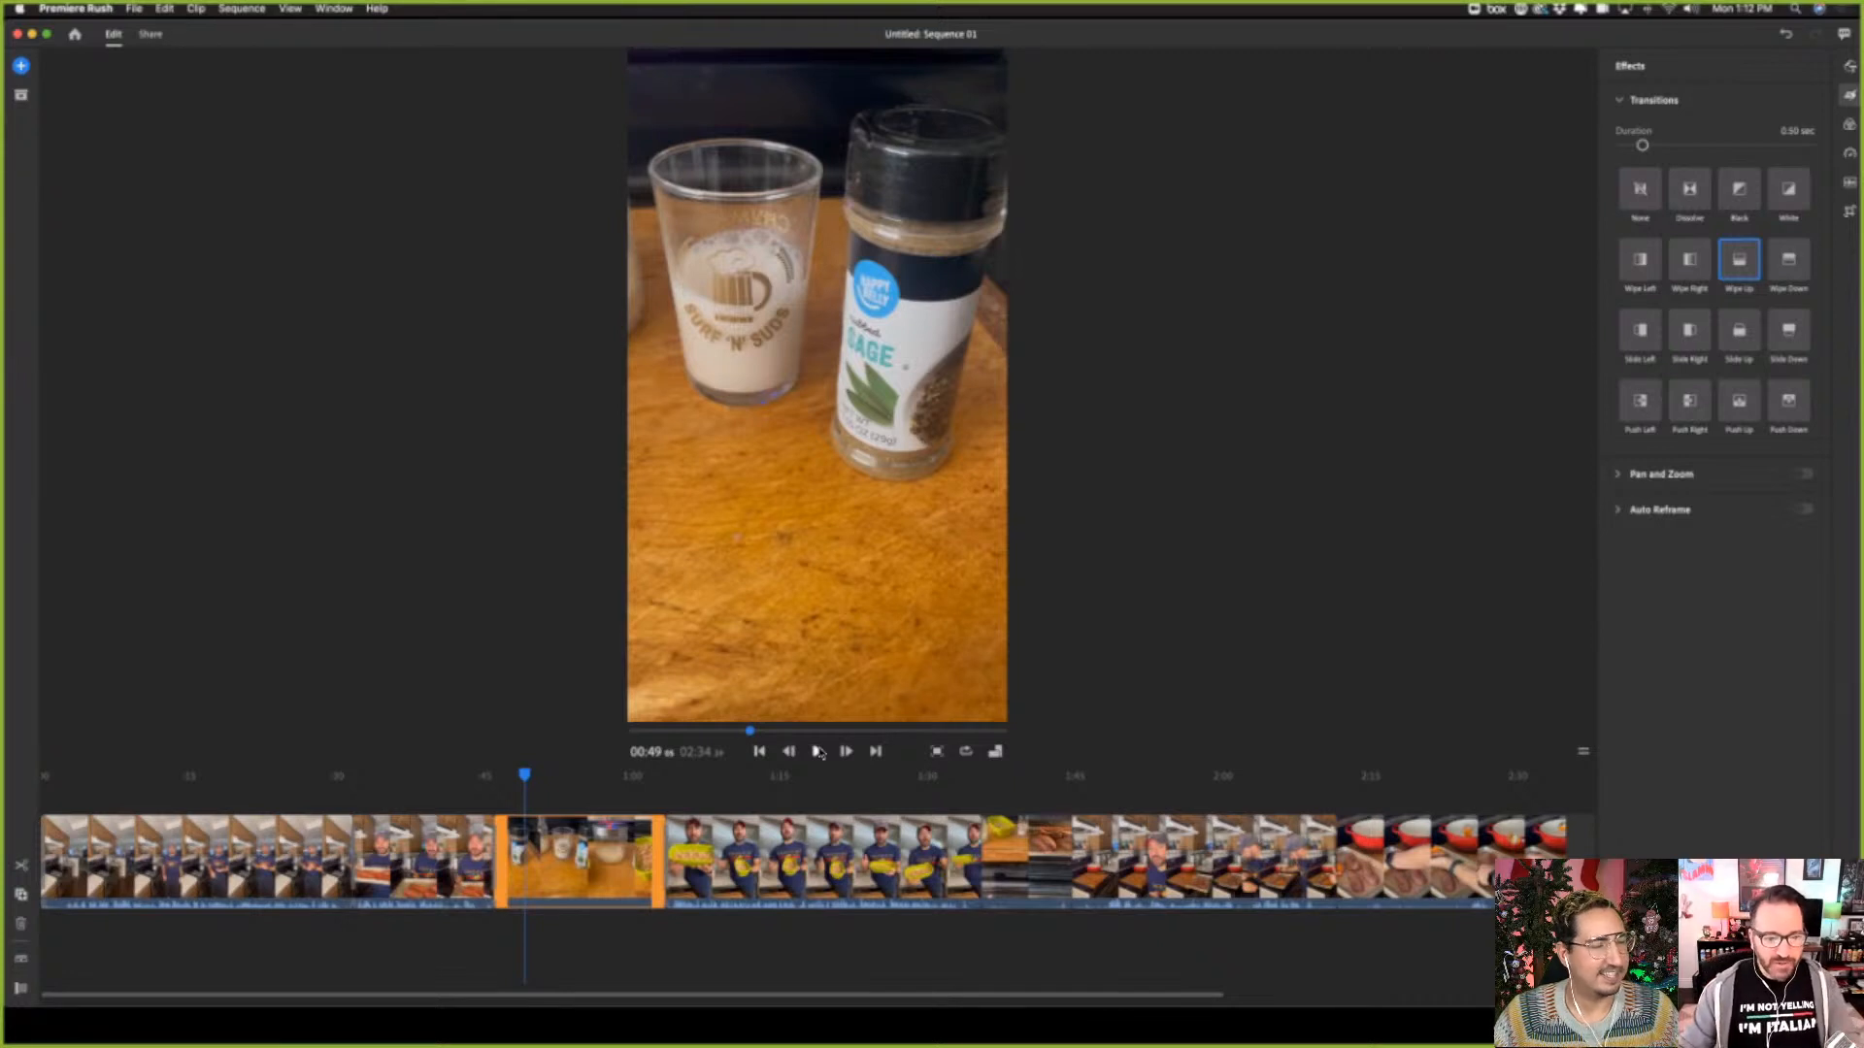
{"action": "left_click", "coordinate": [522, 777]}
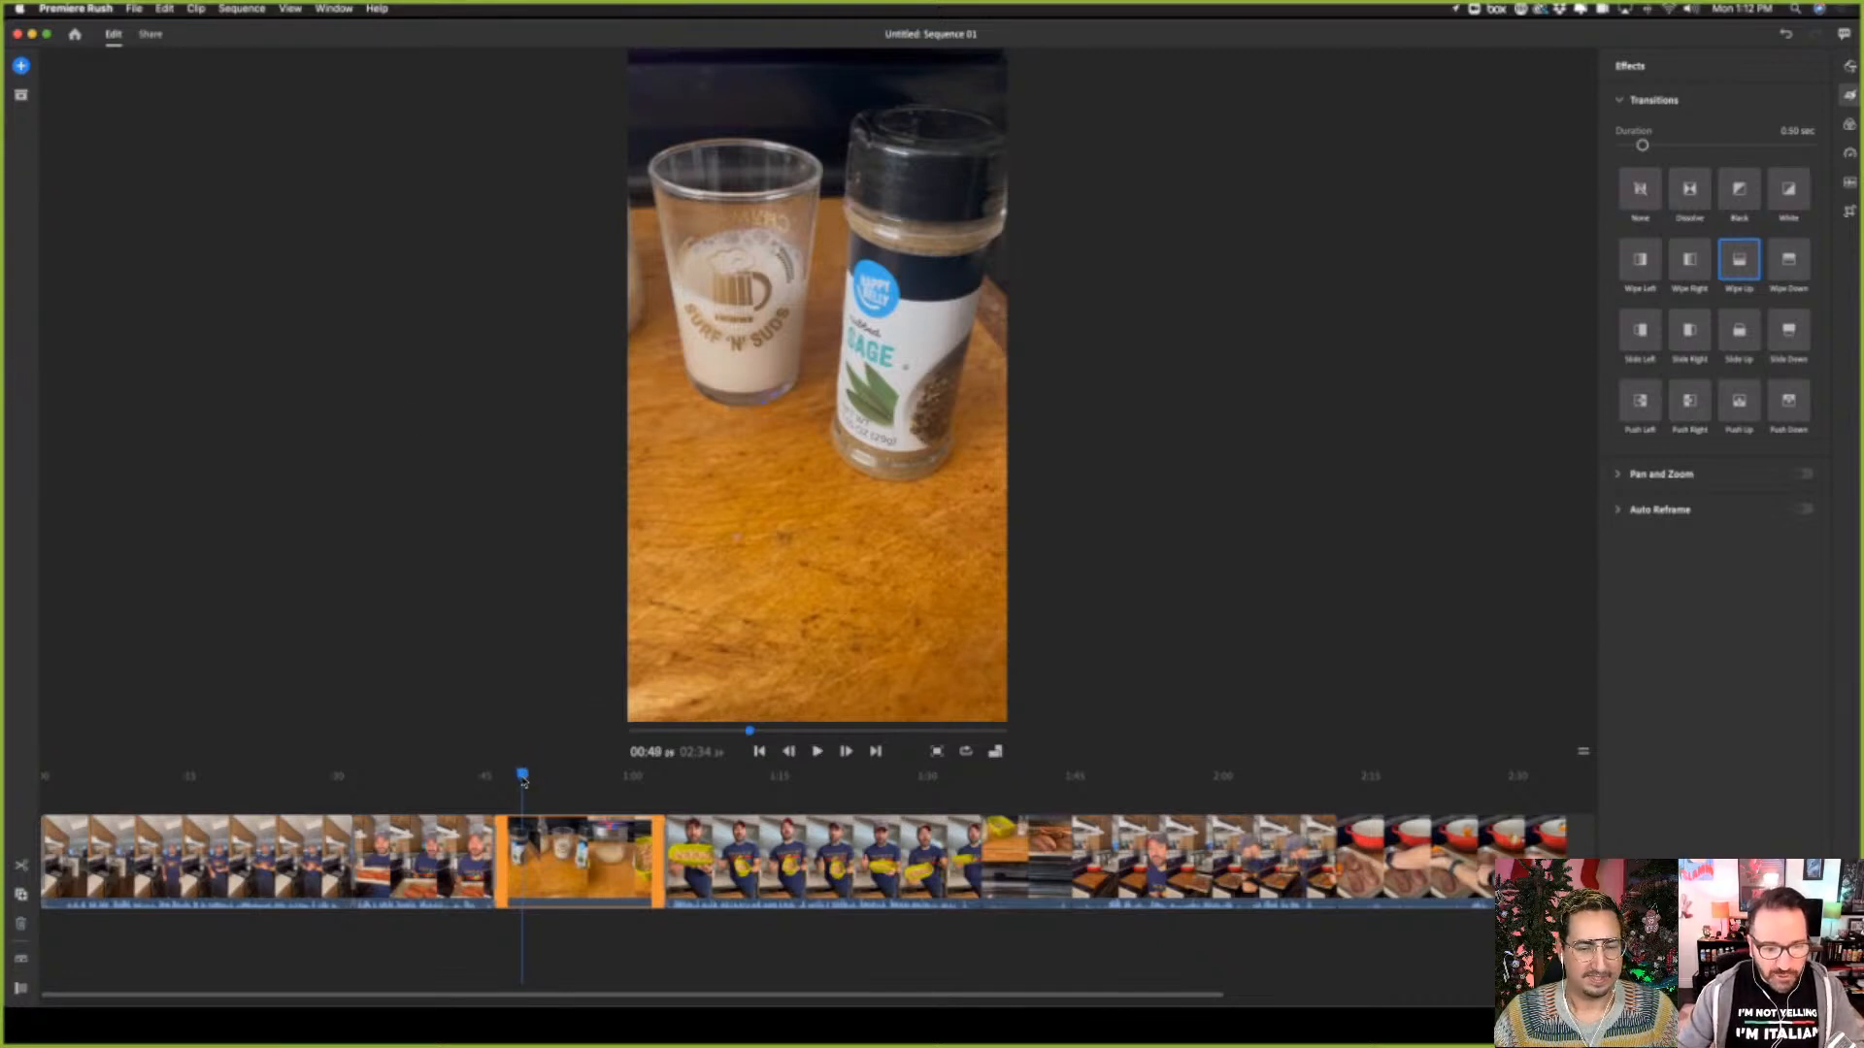
{"action": "left_click_drag", "start_coordinate": [522, 777], "coordinate": [514, 786]}
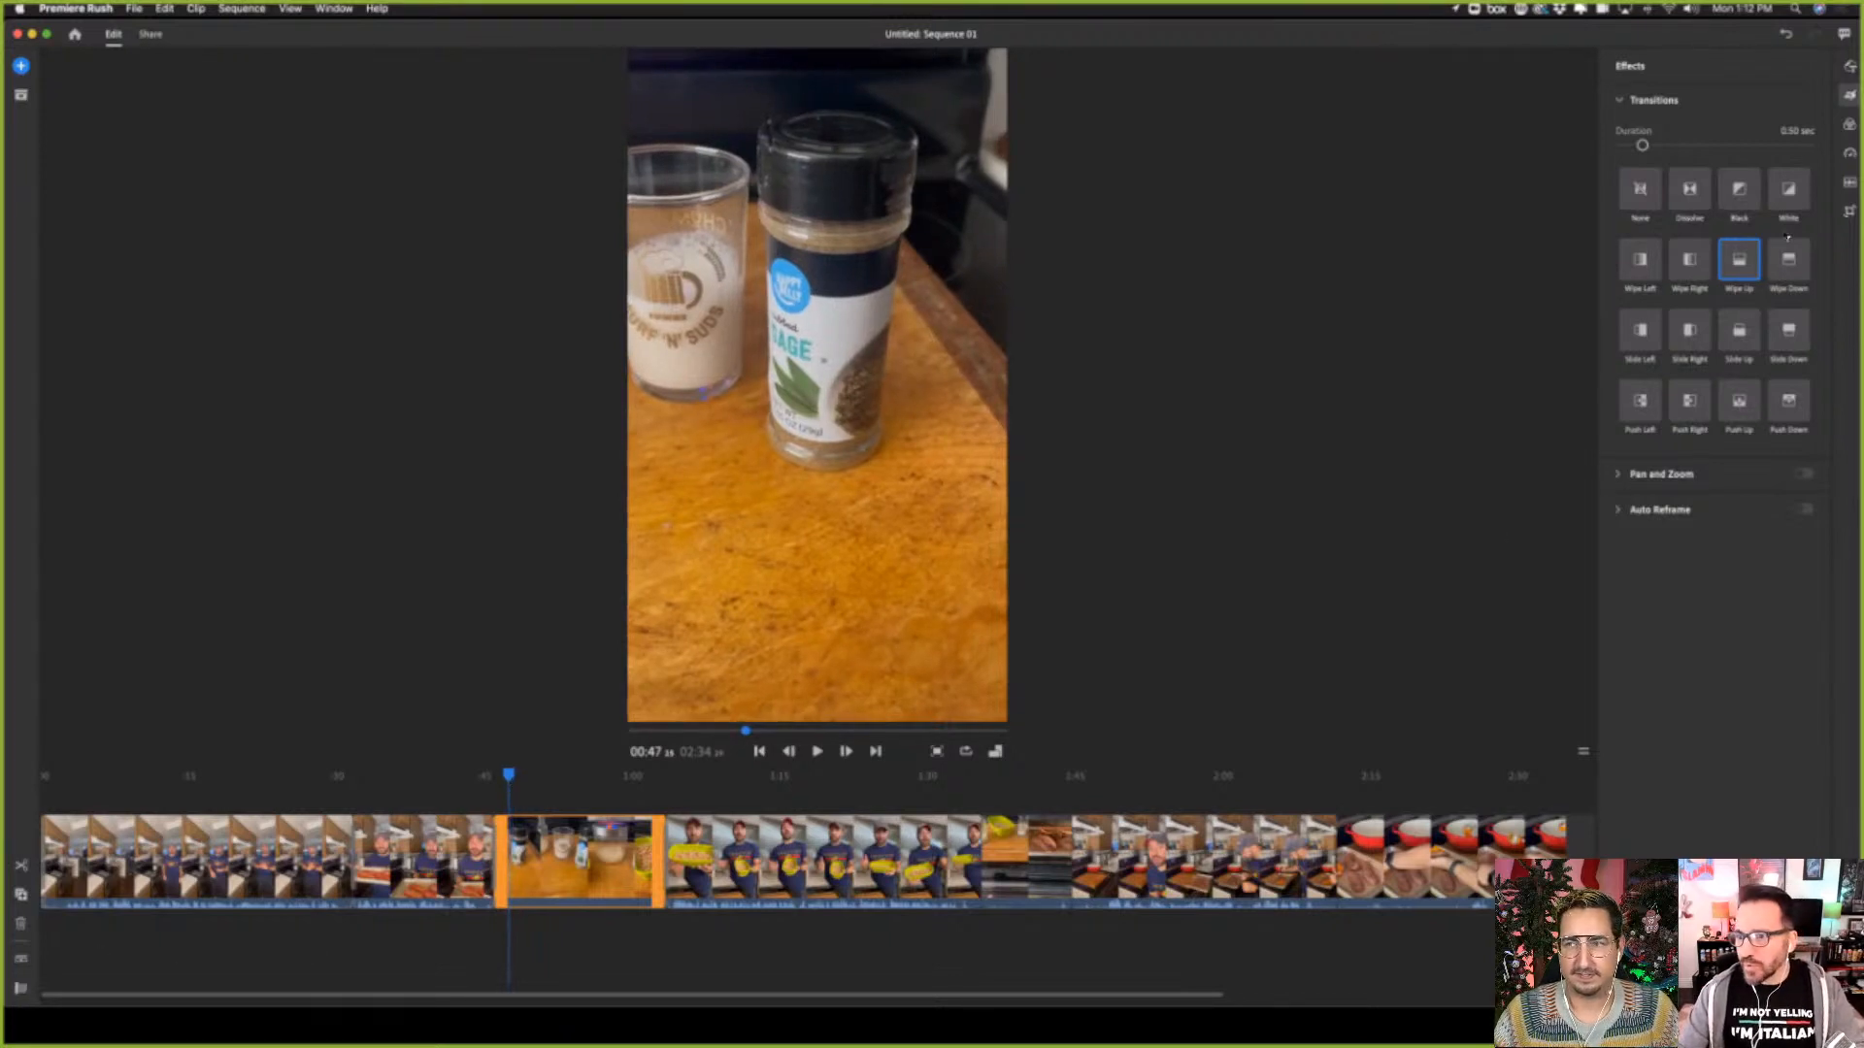
Open the audio settings of the third clip and expand its channels
{"action": "left_click", "coordinate": [1849, 182]}
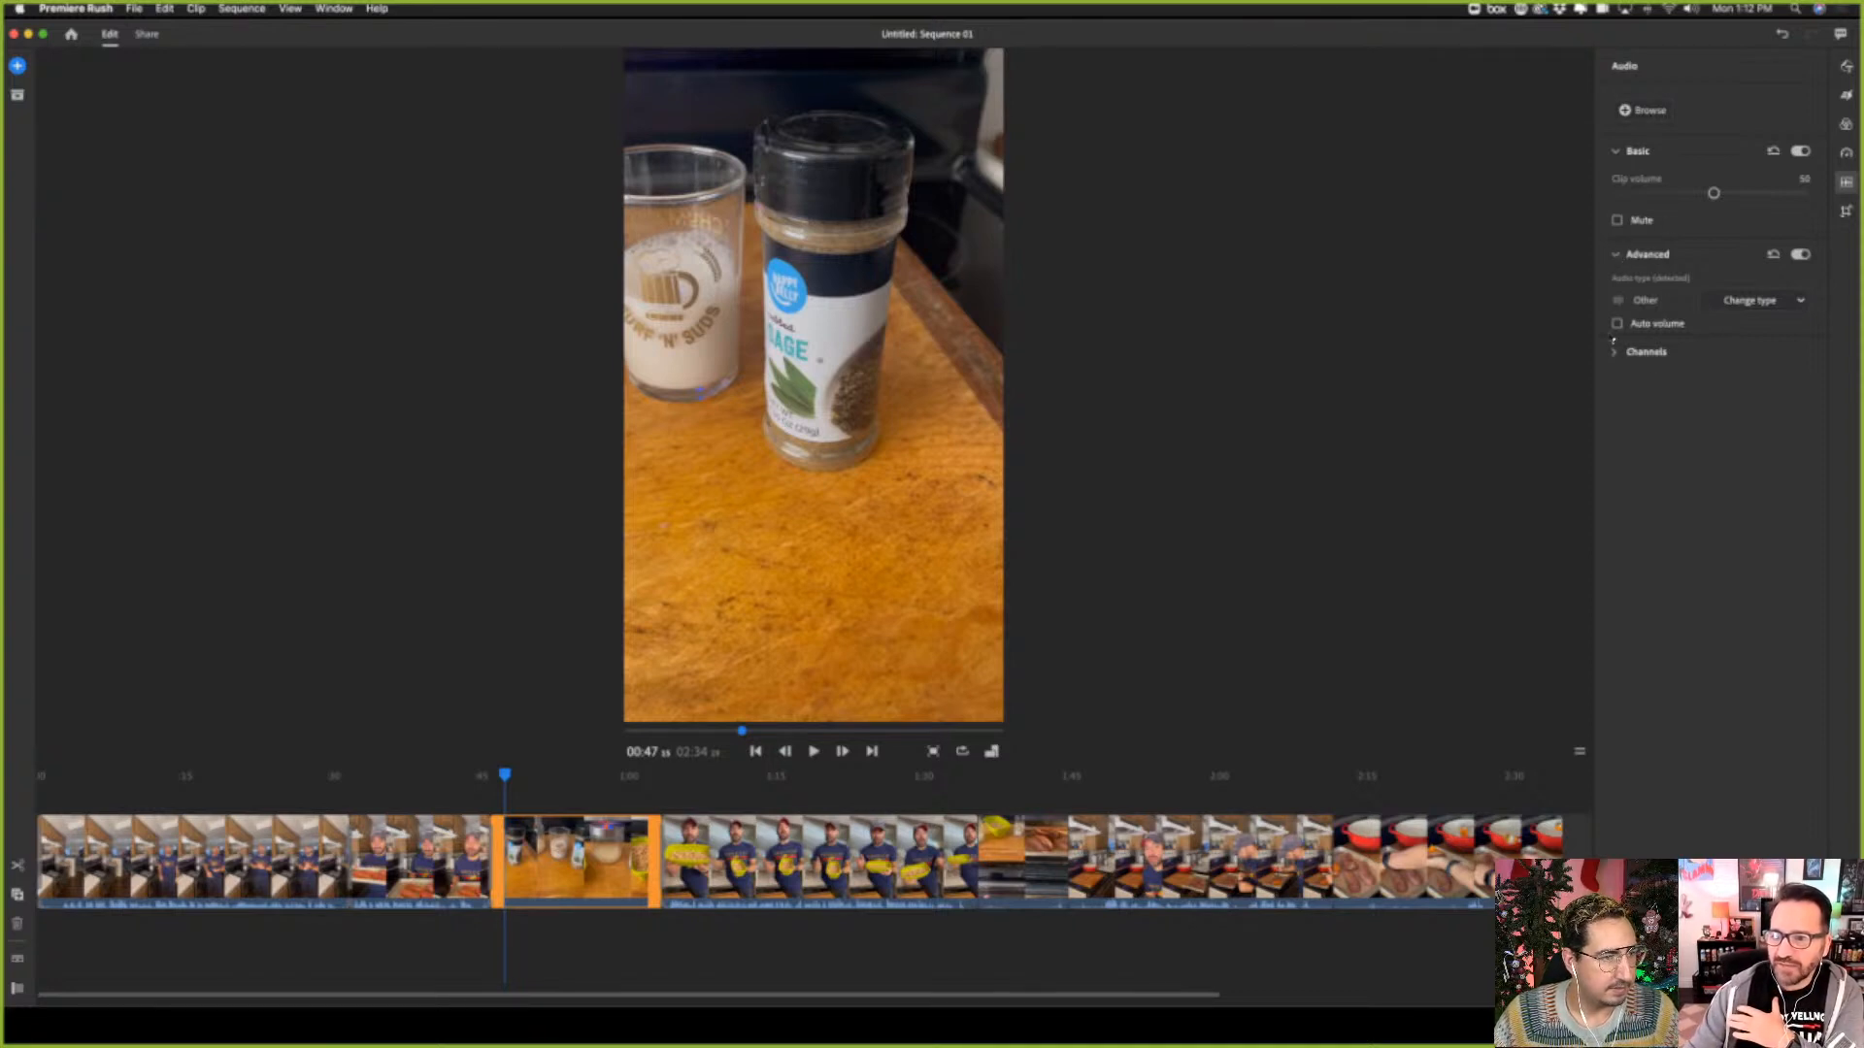
{"action": "left_click", "coordinate": [1615, 355]}
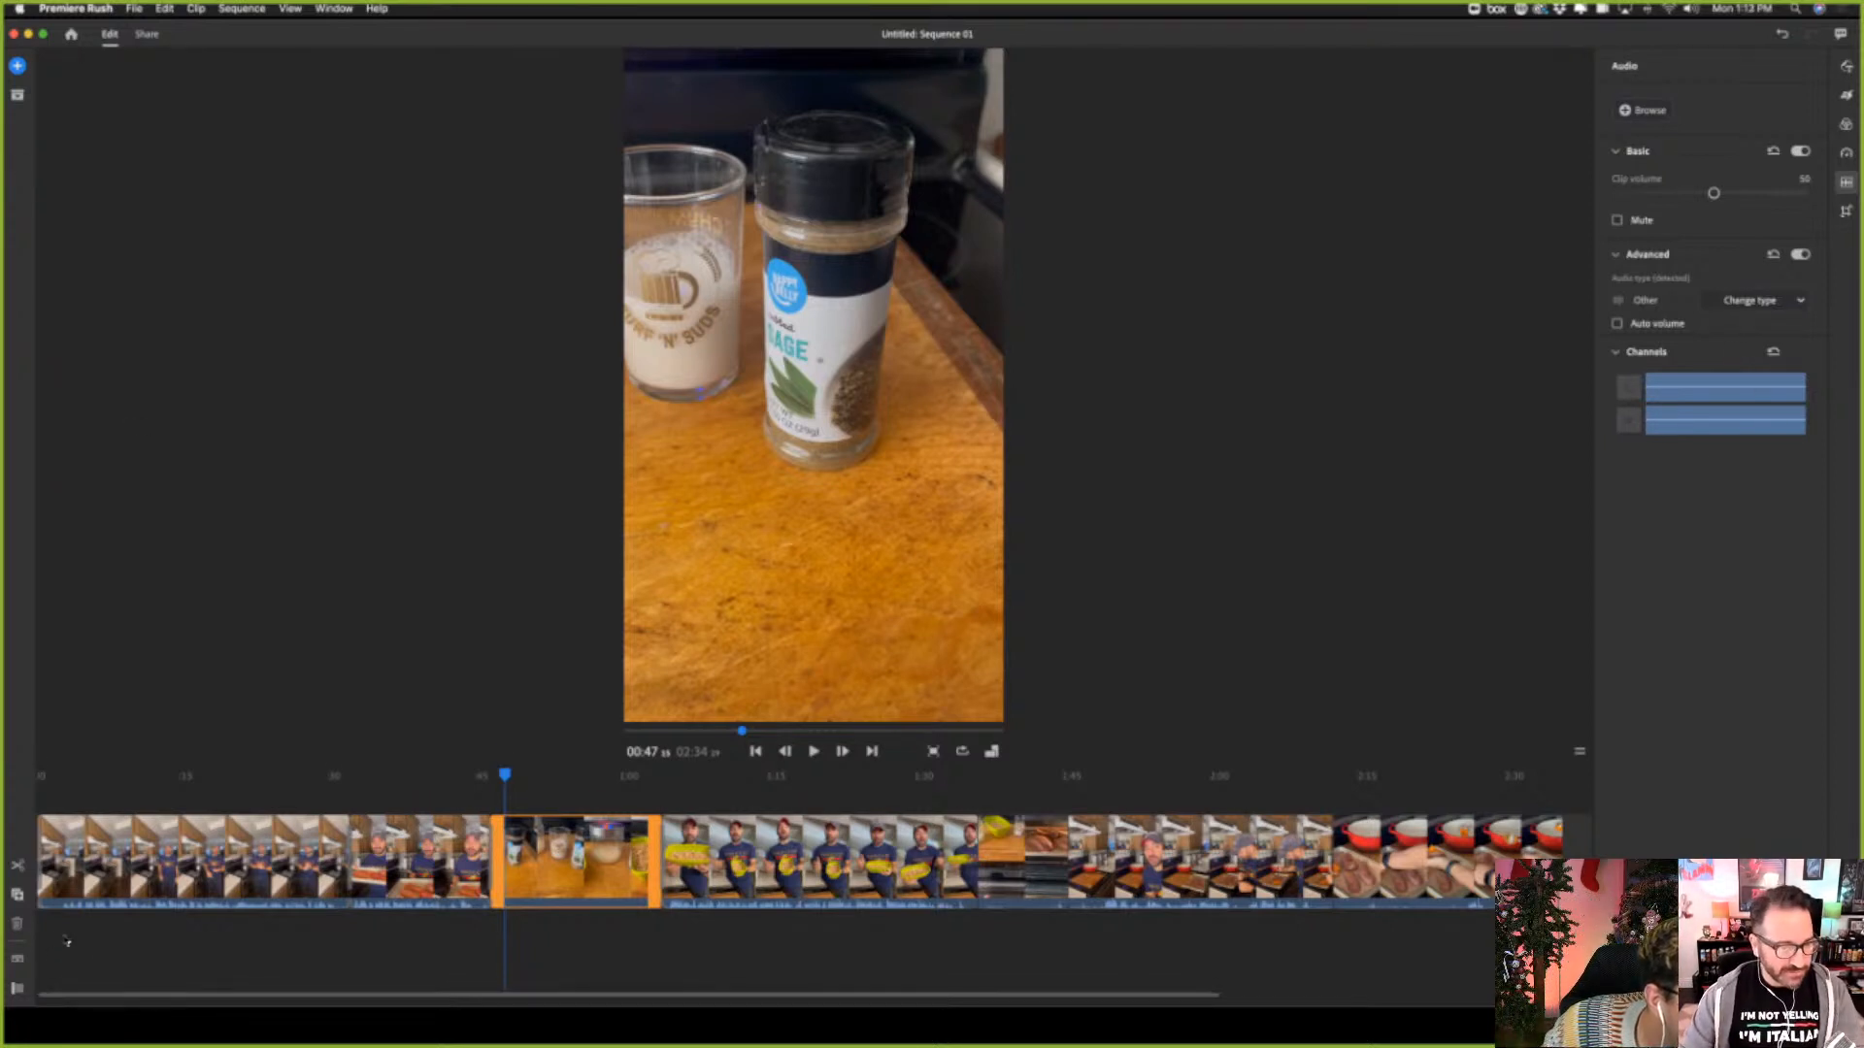
Expand the timeline's audio waveforms, collapse them again, and show the track controls
{"action": "left_click", "coordinate": [17, 962]}
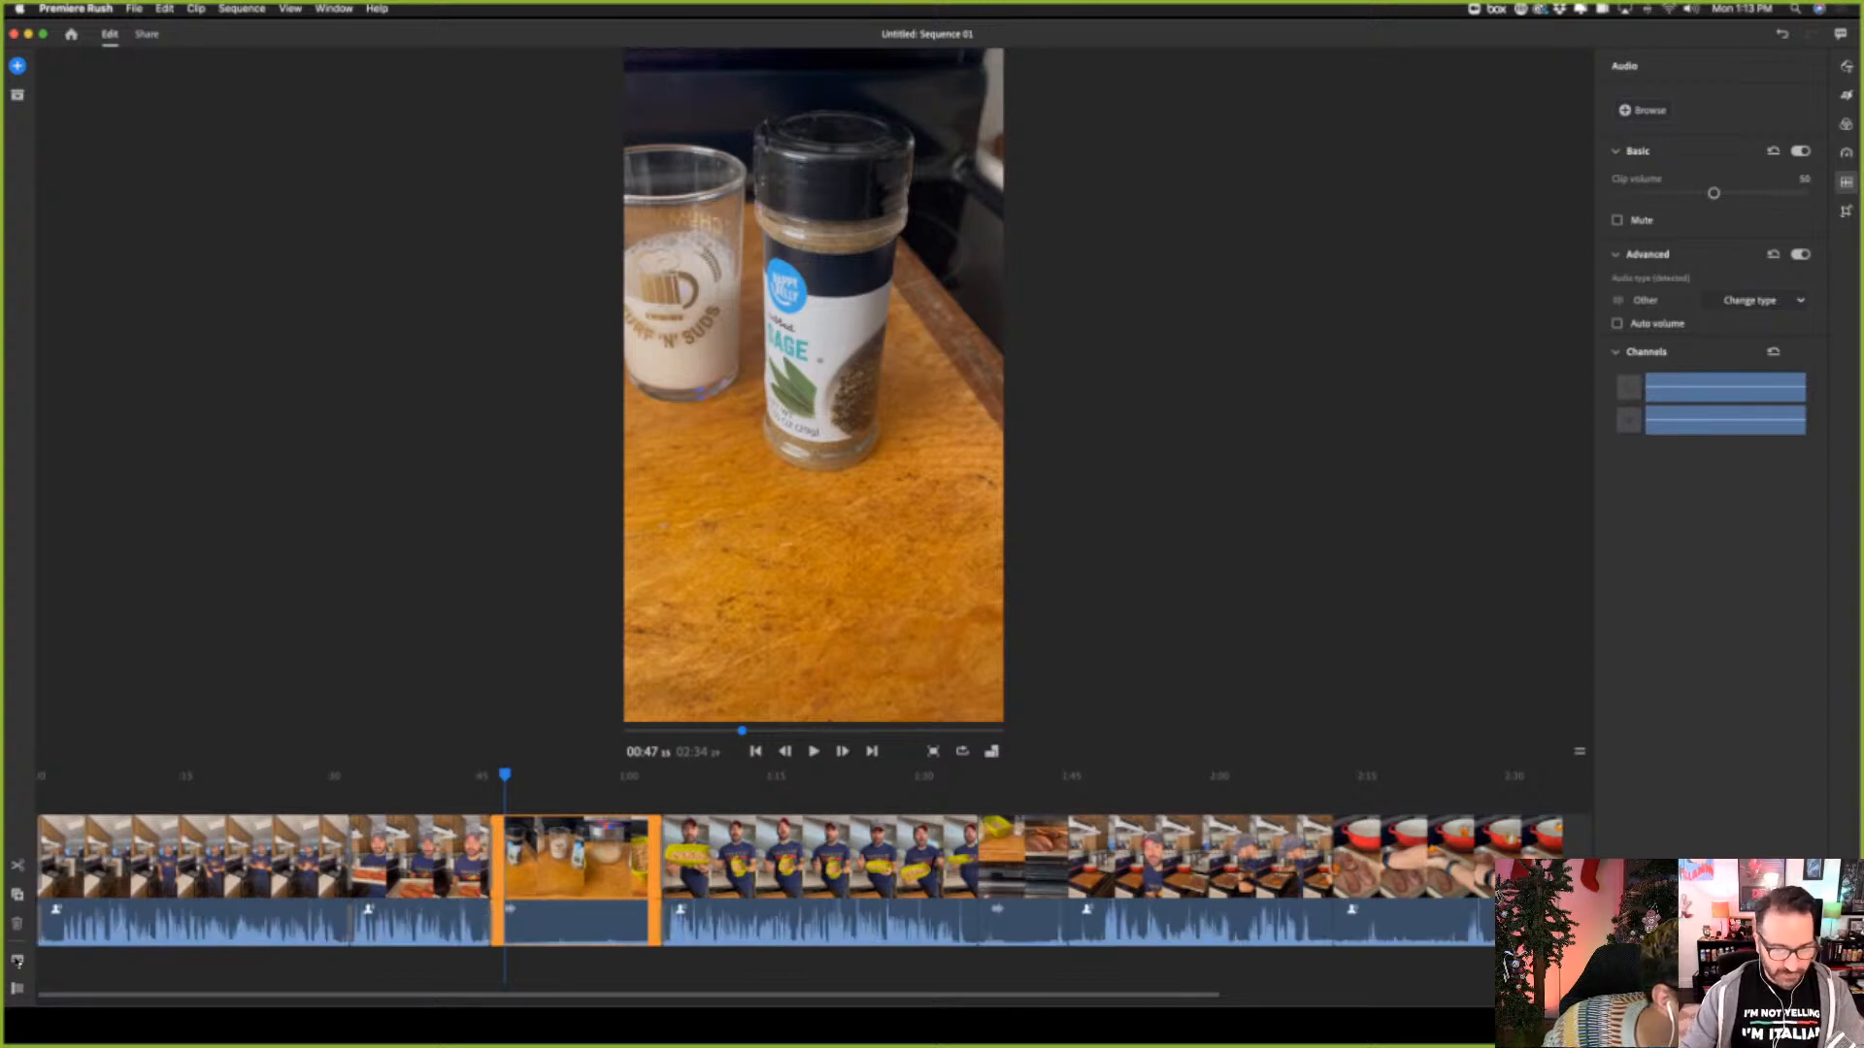
{"action": "left_click", "coordinate": [17, 963]}
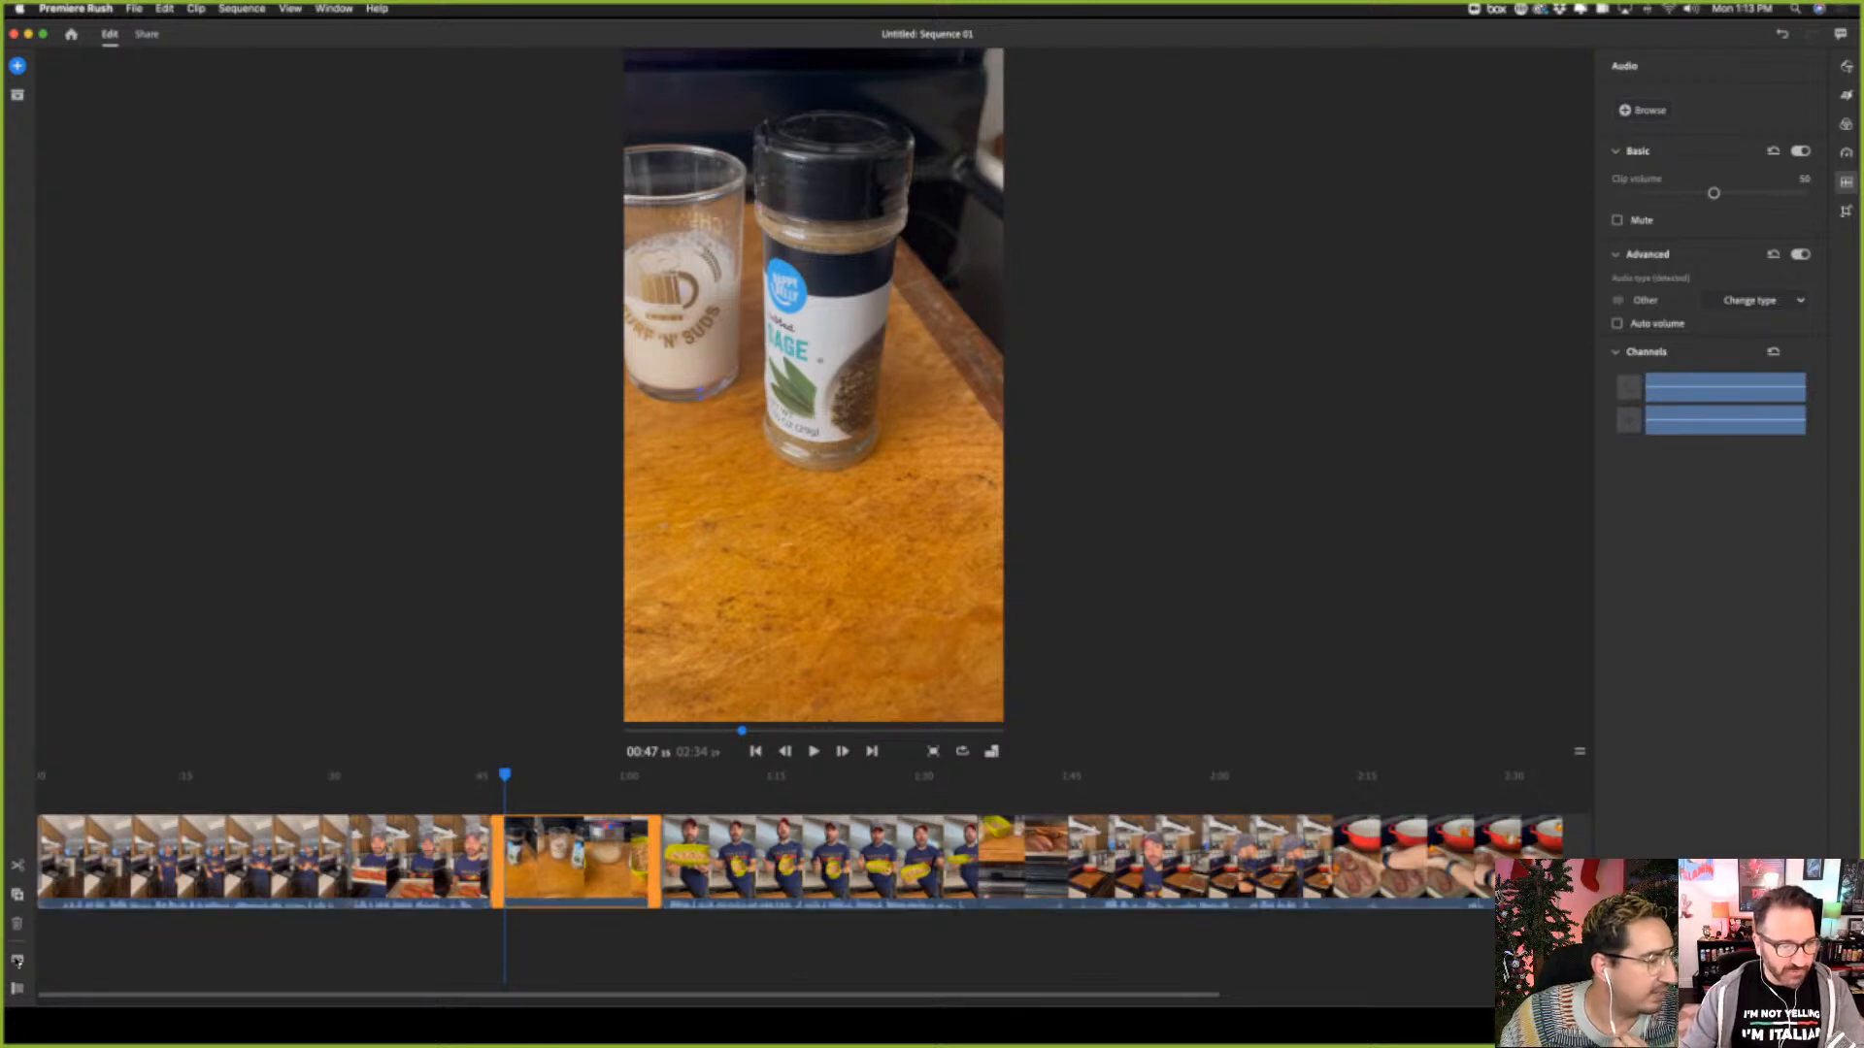
{"action": "left_click", "coordinate": [17, 990]}
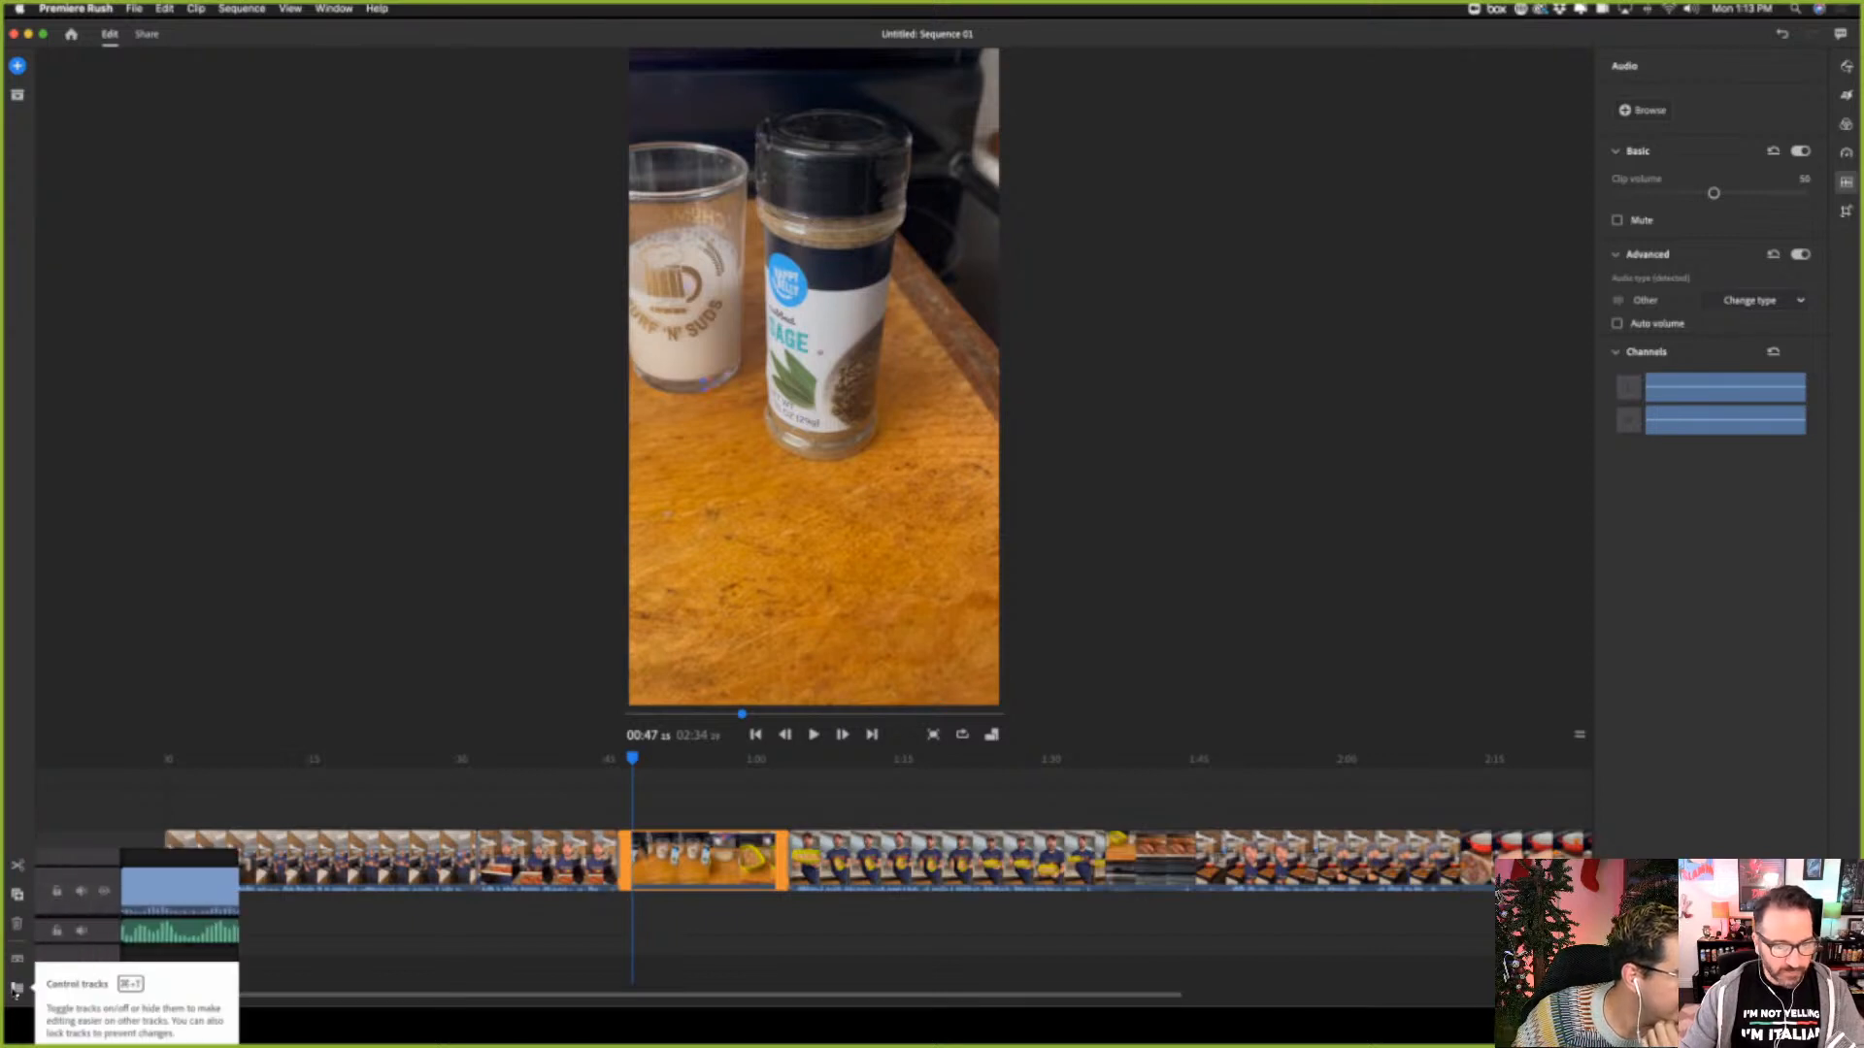
Show the track controls and target the first audio track for voiceover recording
{"action": "left_click", "coordinate": [17, 990]}
{"action": "left_click", "coordinate": [16, 990]}
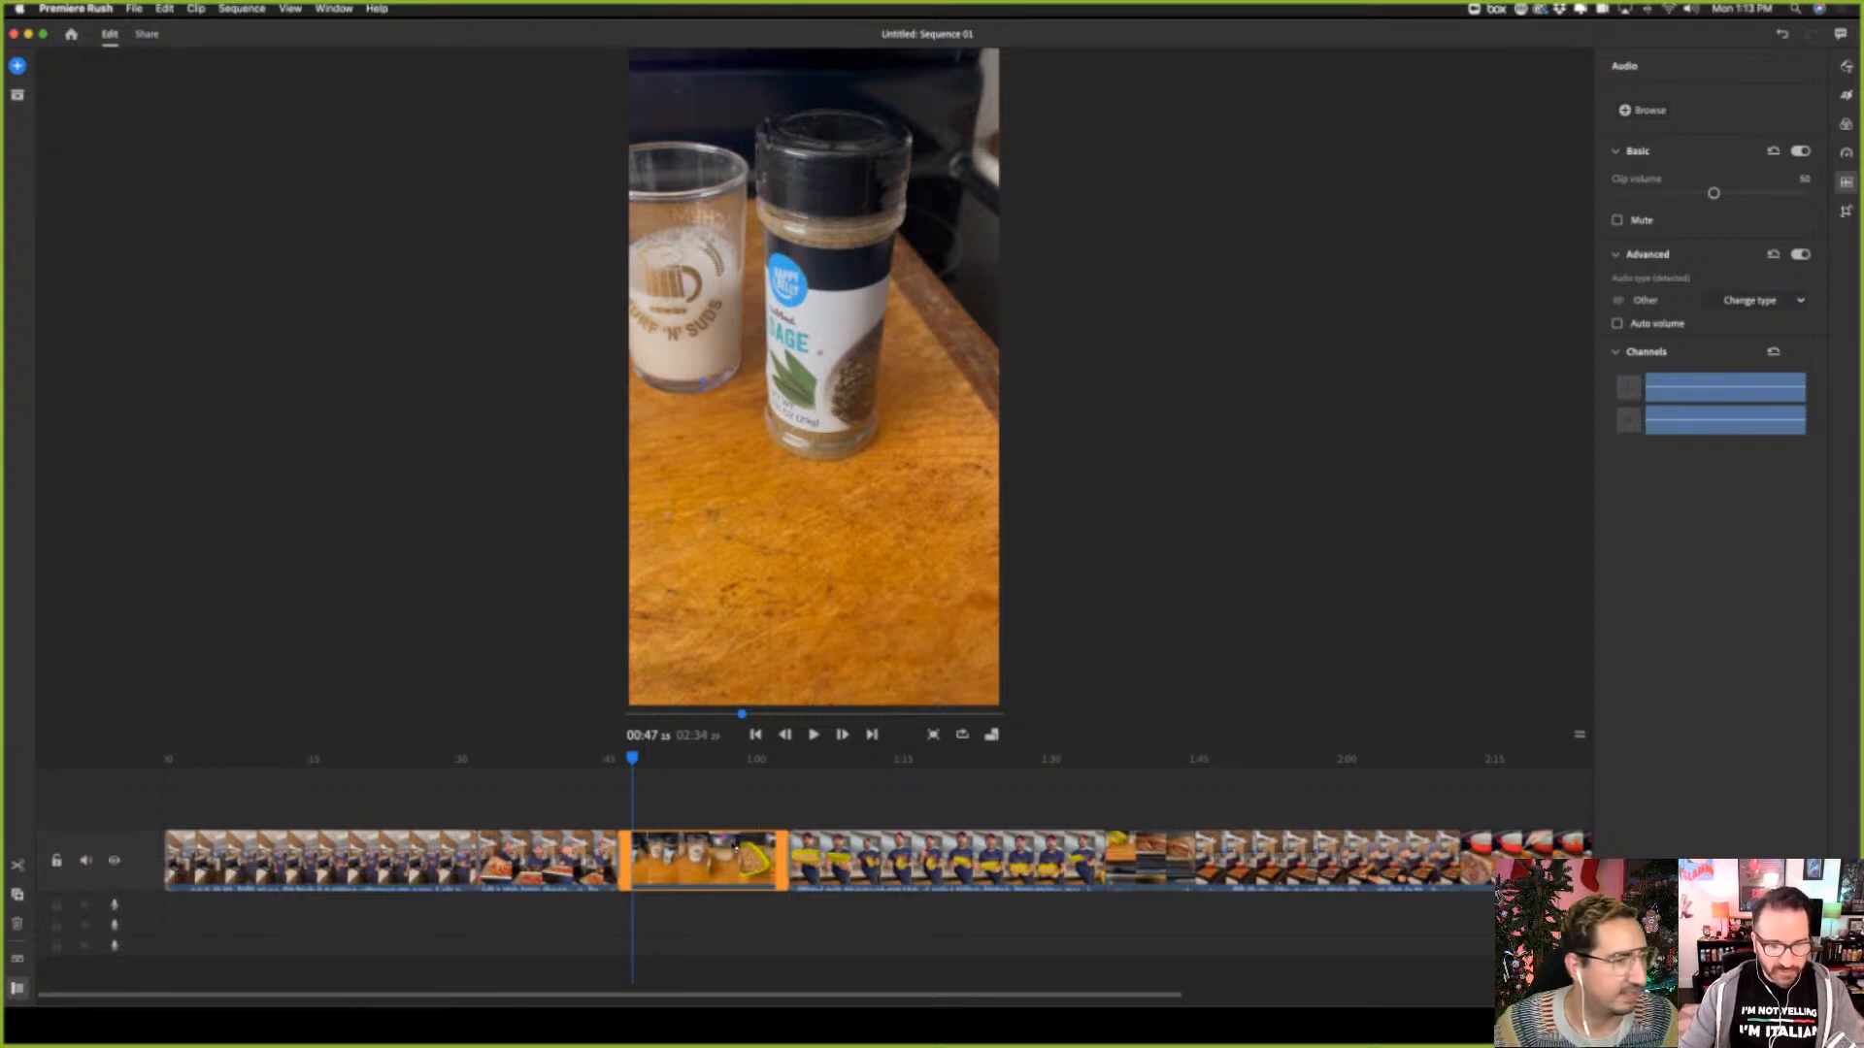
{"action": "left_click", "coordinate": [114, 905]}
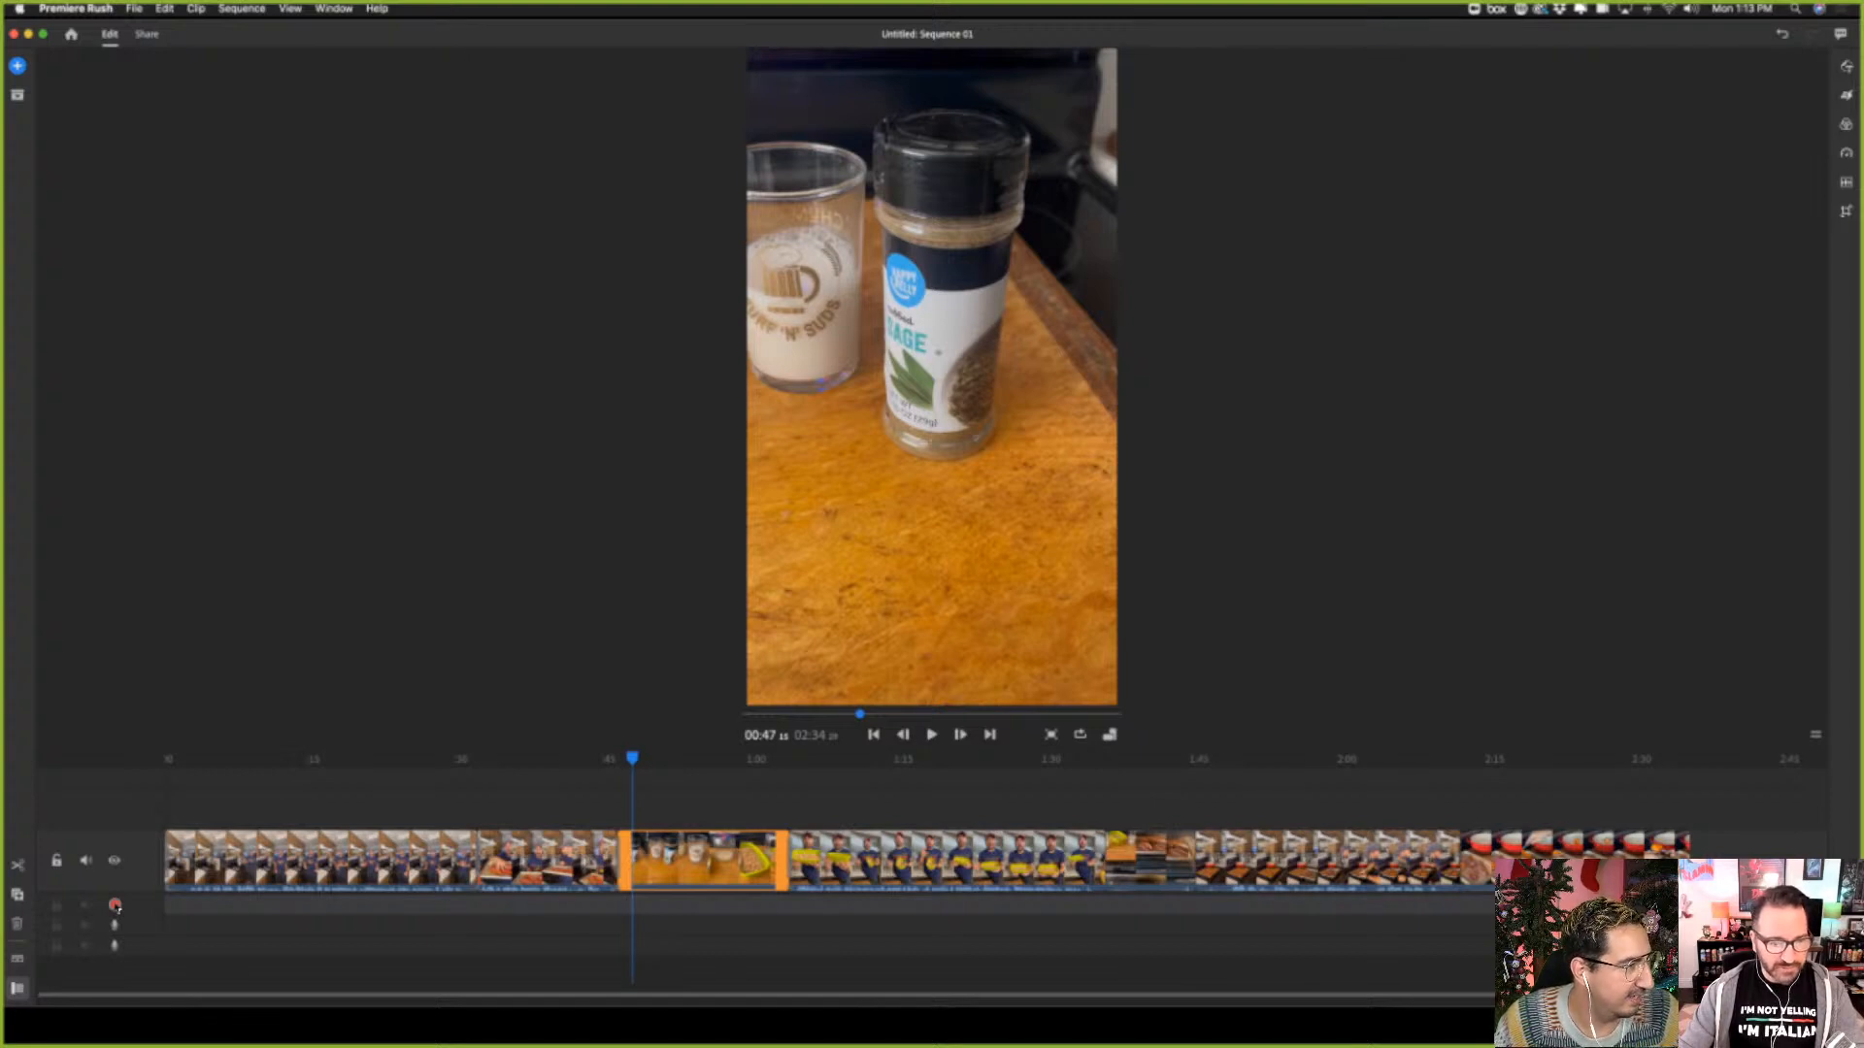
Play the third clip from about 00:47, return to its beginning, and play it again to about 00:54
{"action": "left_click", "coordinate": [932, 736]}
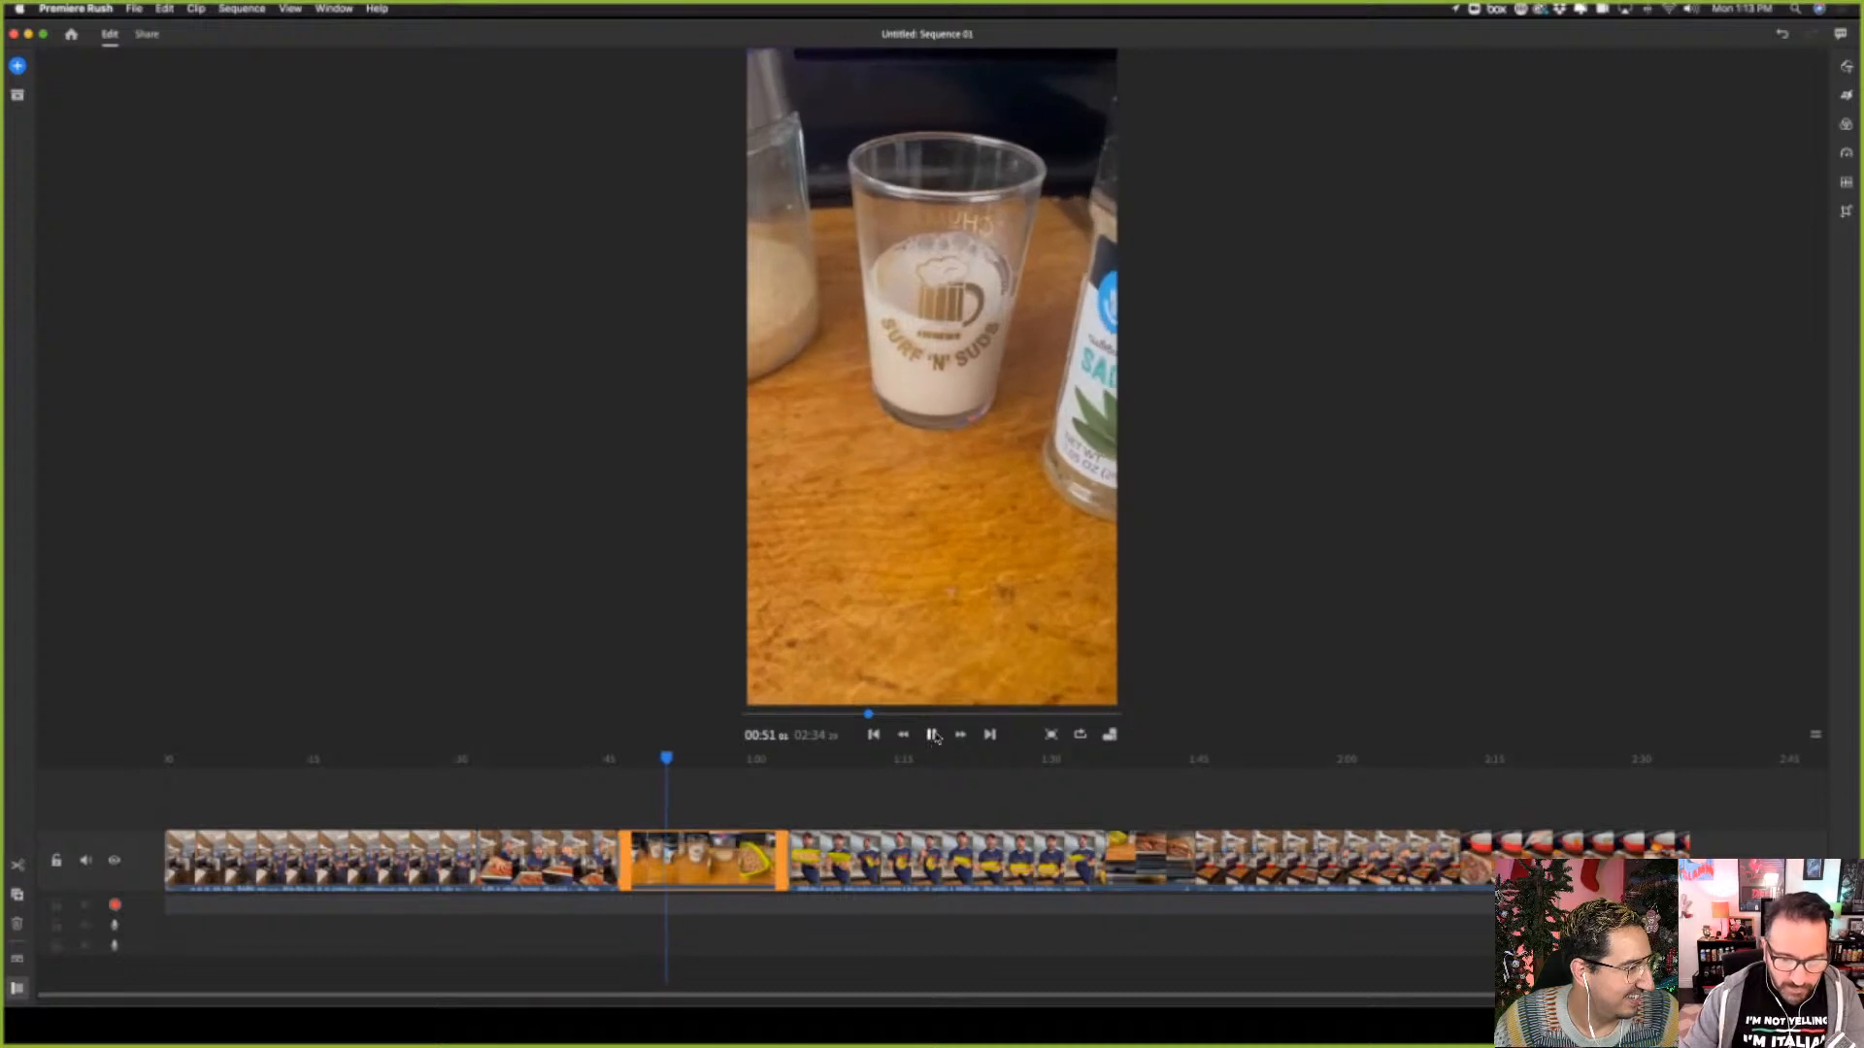
{"action": "left_click", "coordinate": [931, 735]}
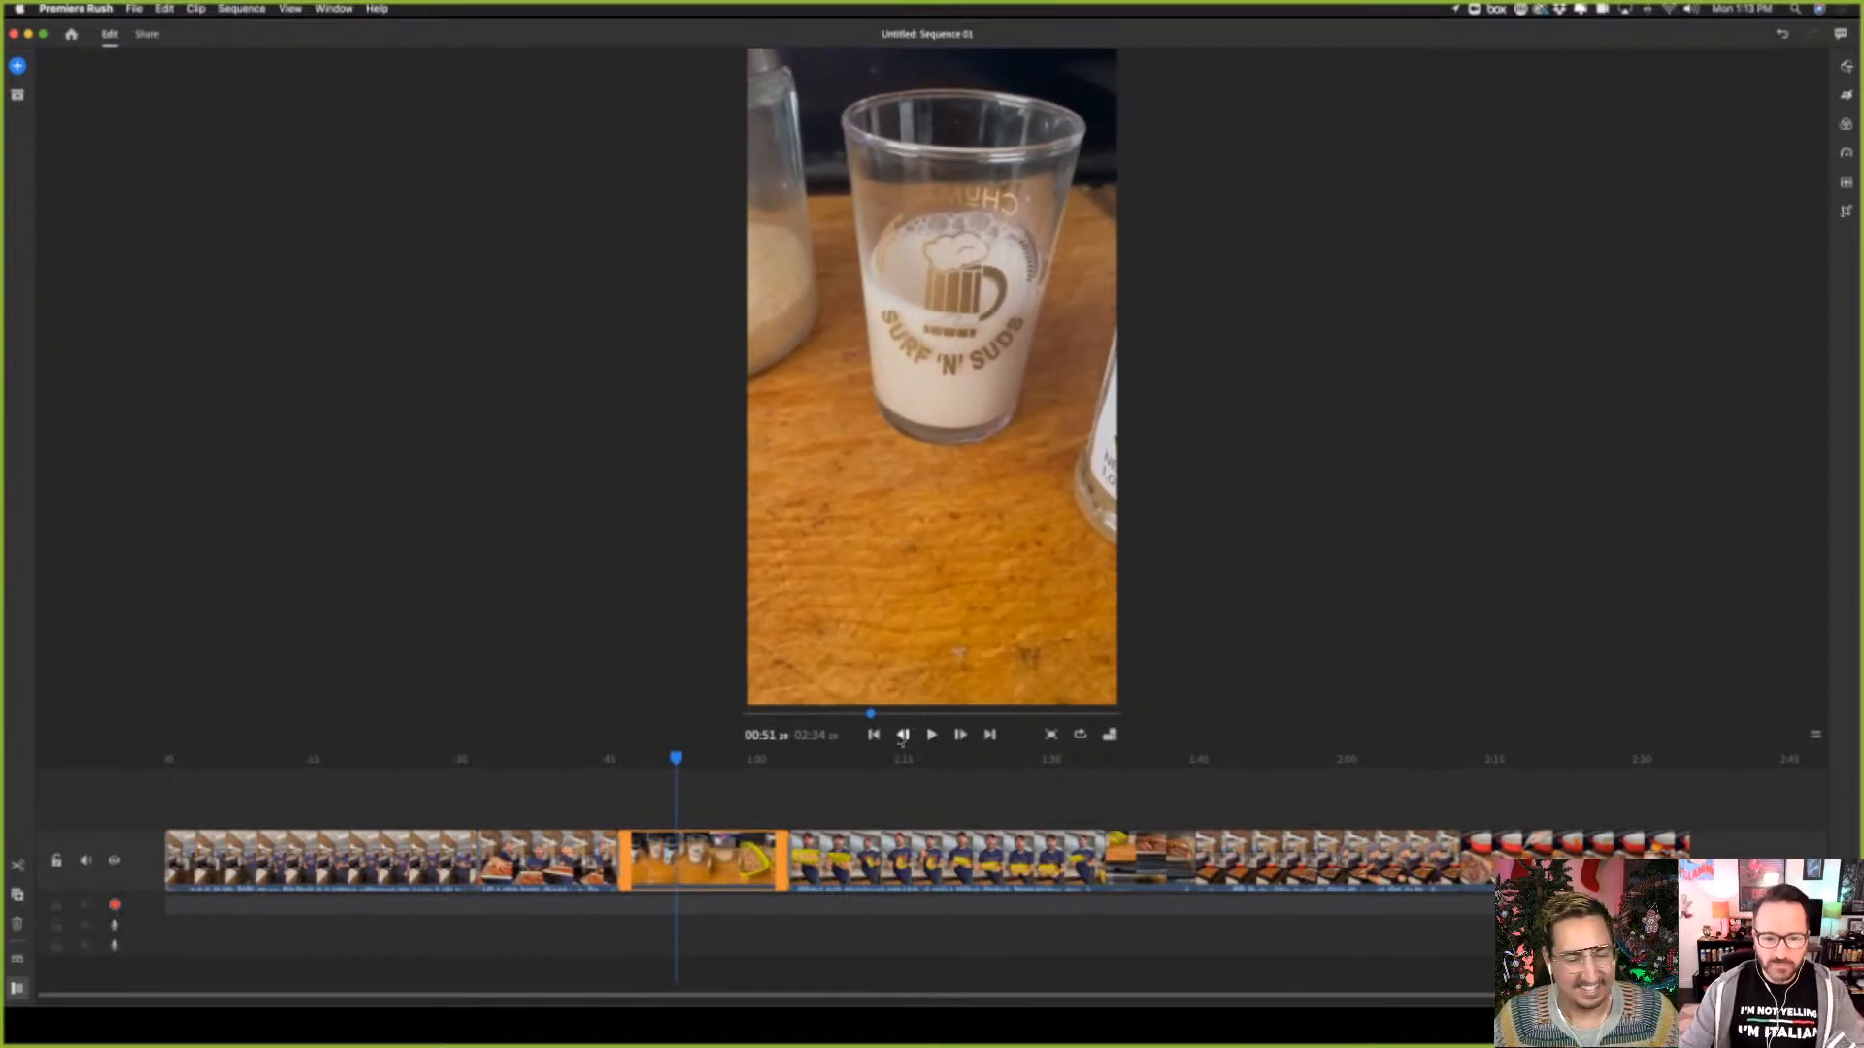
{"action": "left_click_drag", "start_coordinate": [676, 764], "coordinate": [630, 766]}
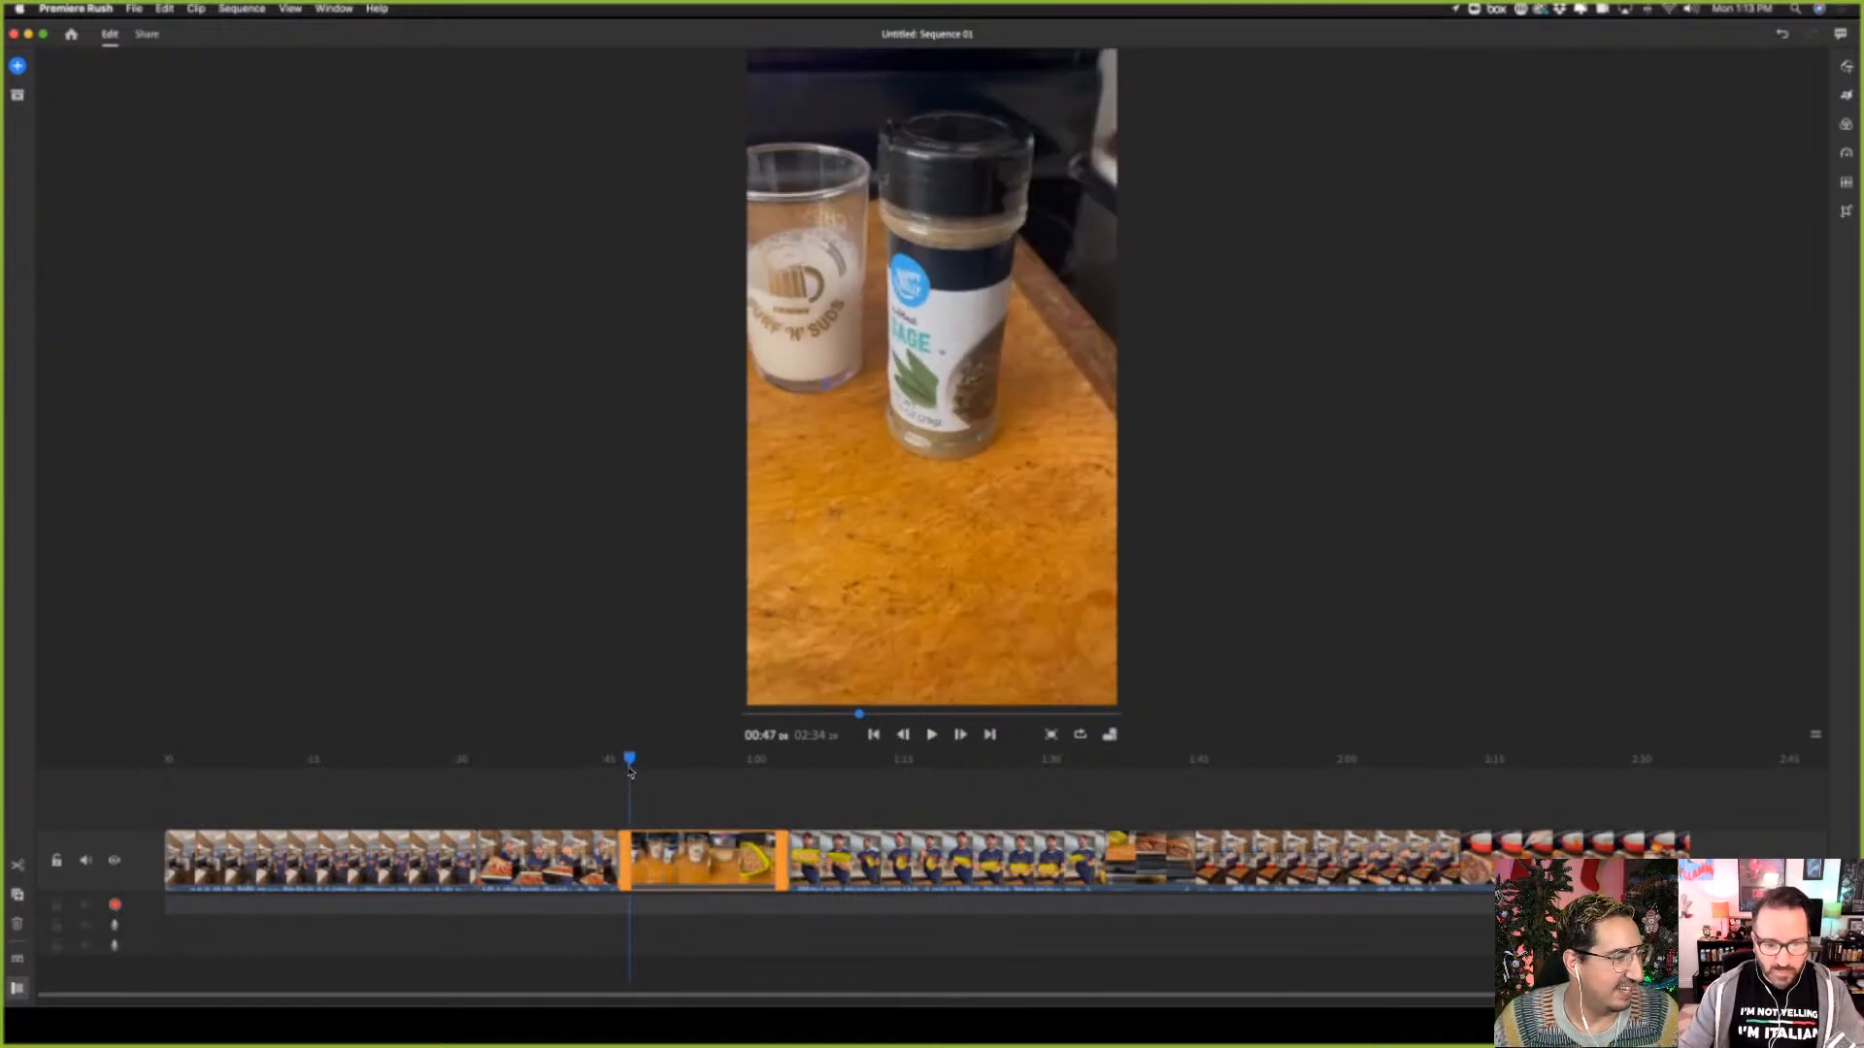
{"action": "left_click", "coordinate": [931, 736]}
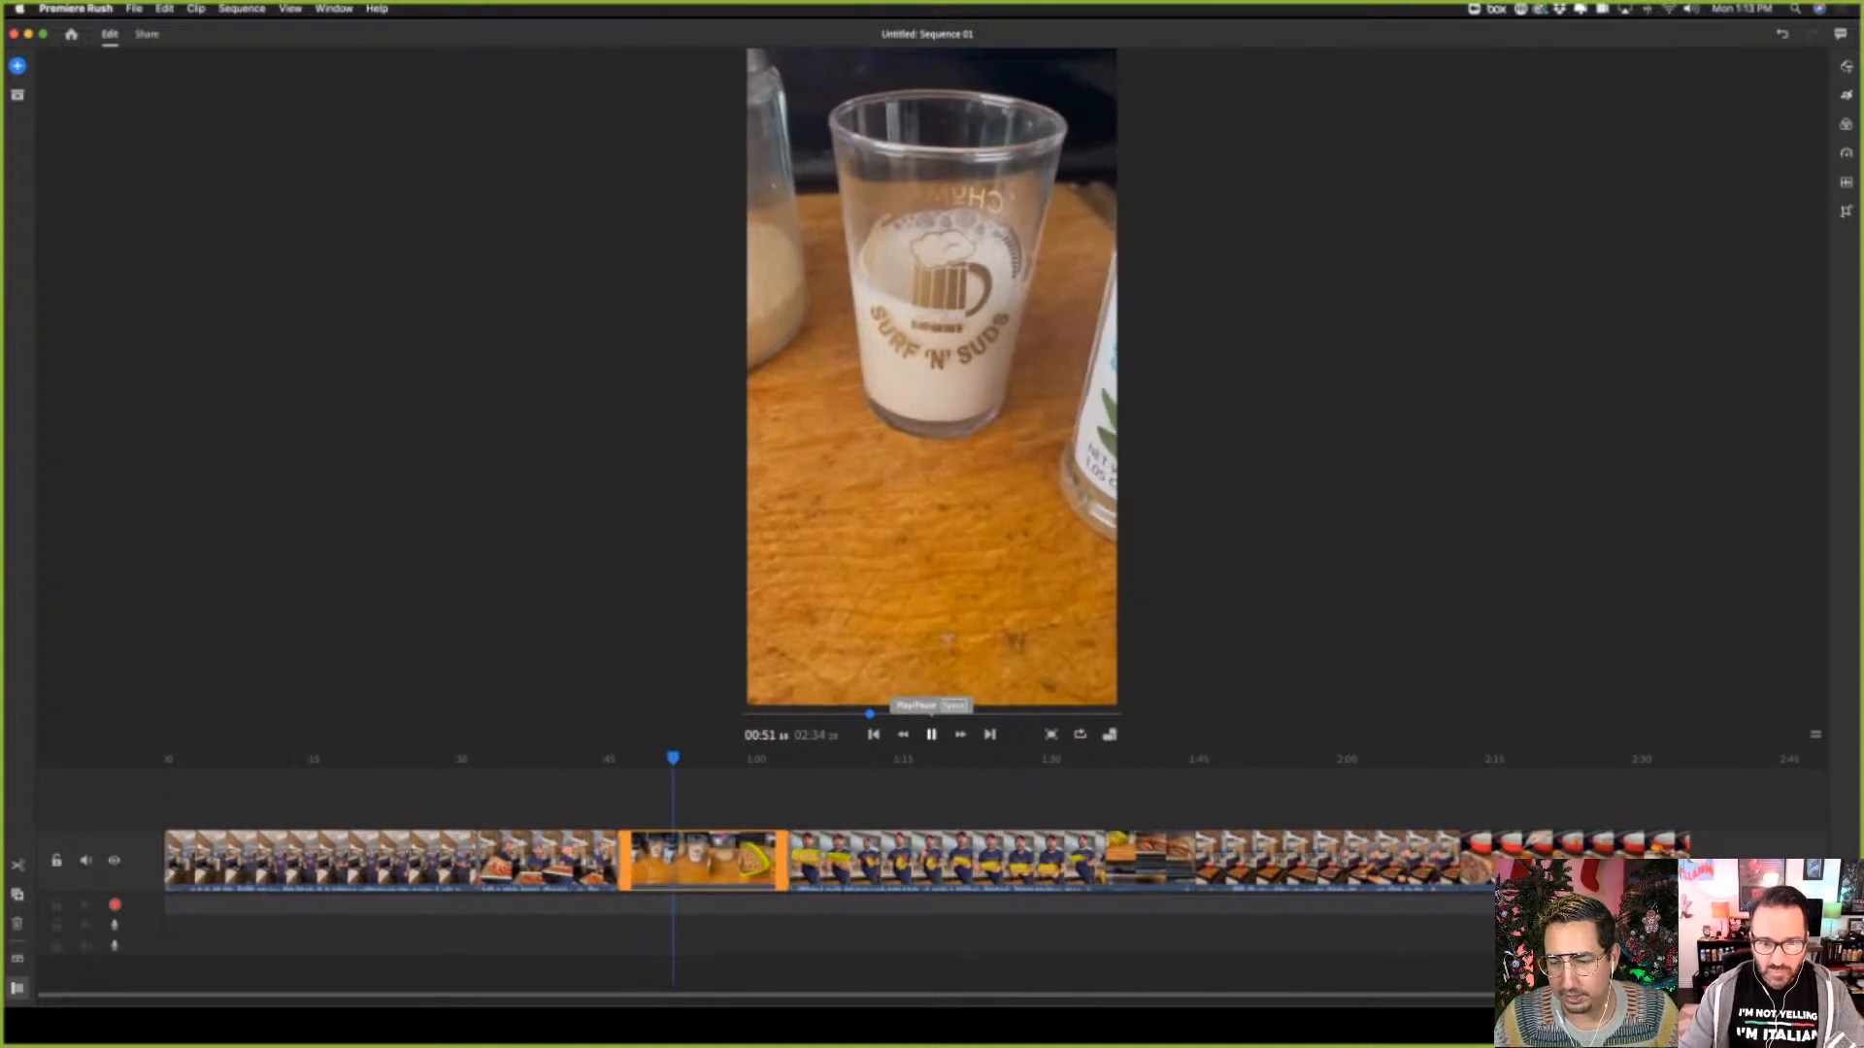
{"action": "left_click", "coordinate": [931, 736]}
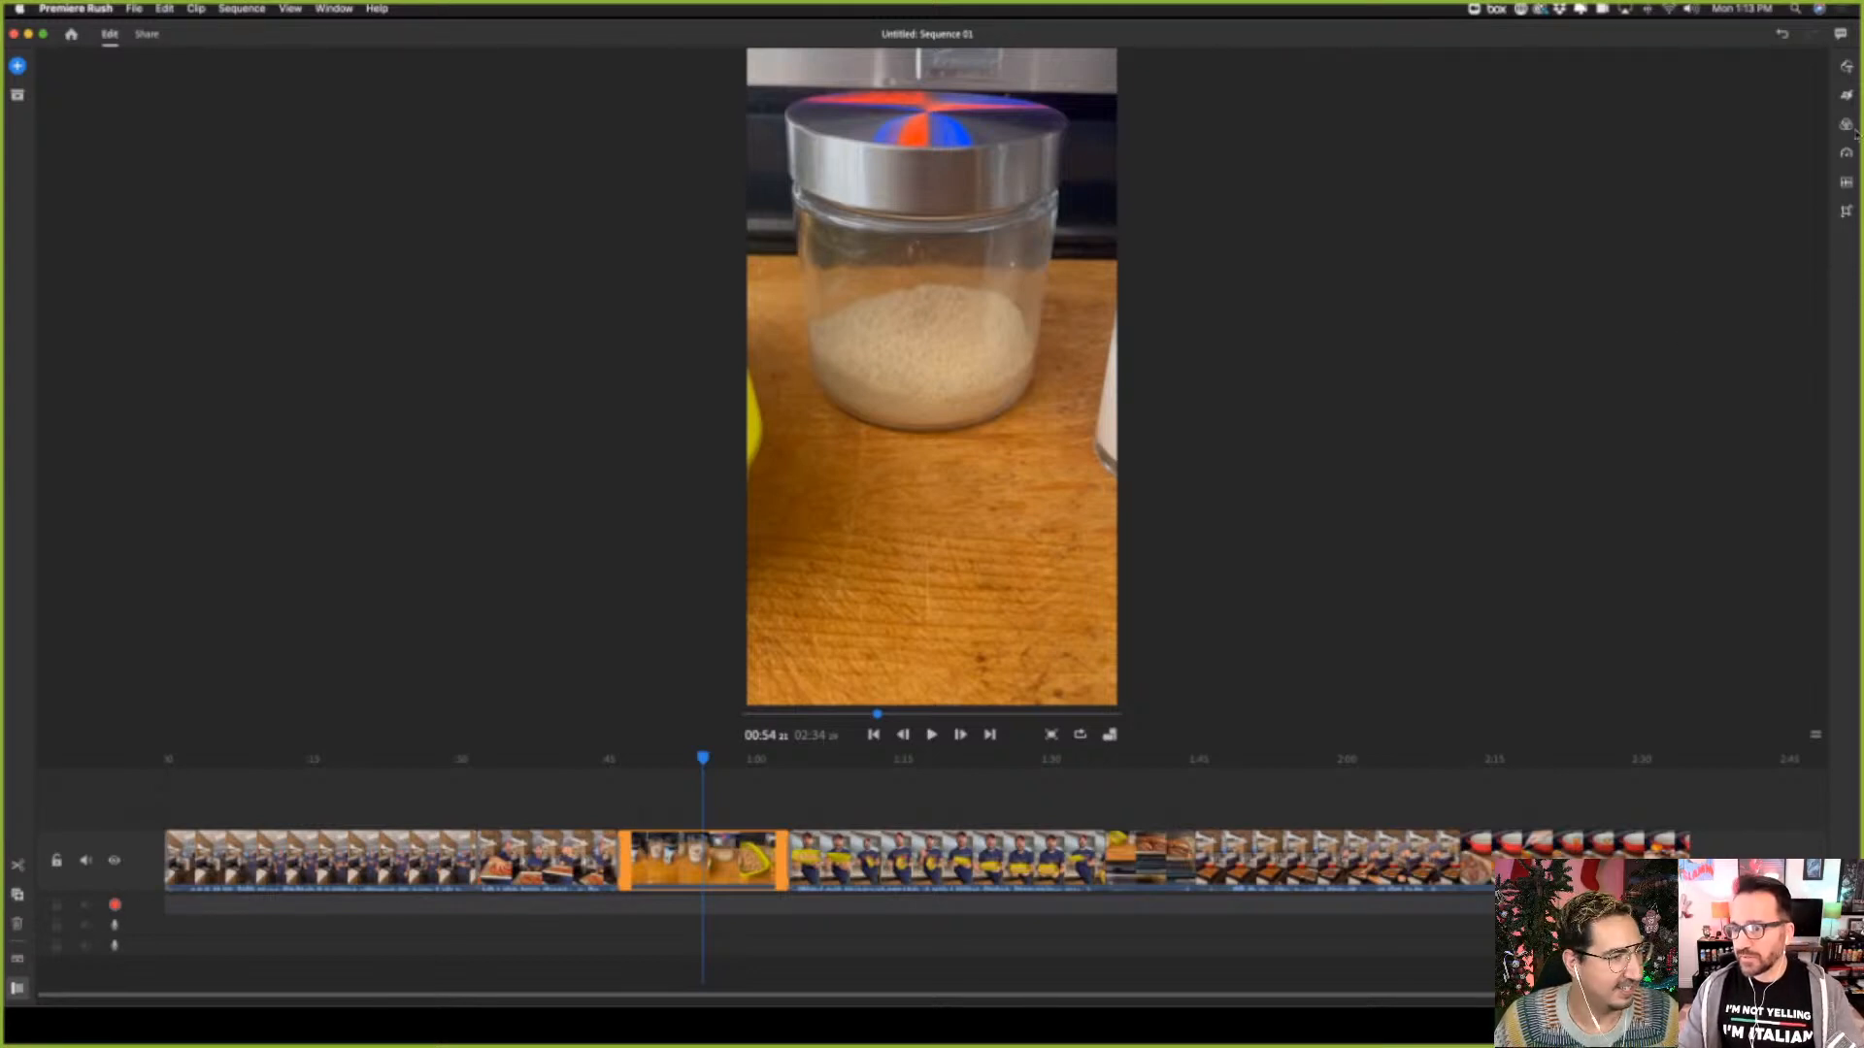
{"action": "left_click", "coordinate": [1846, 184]}
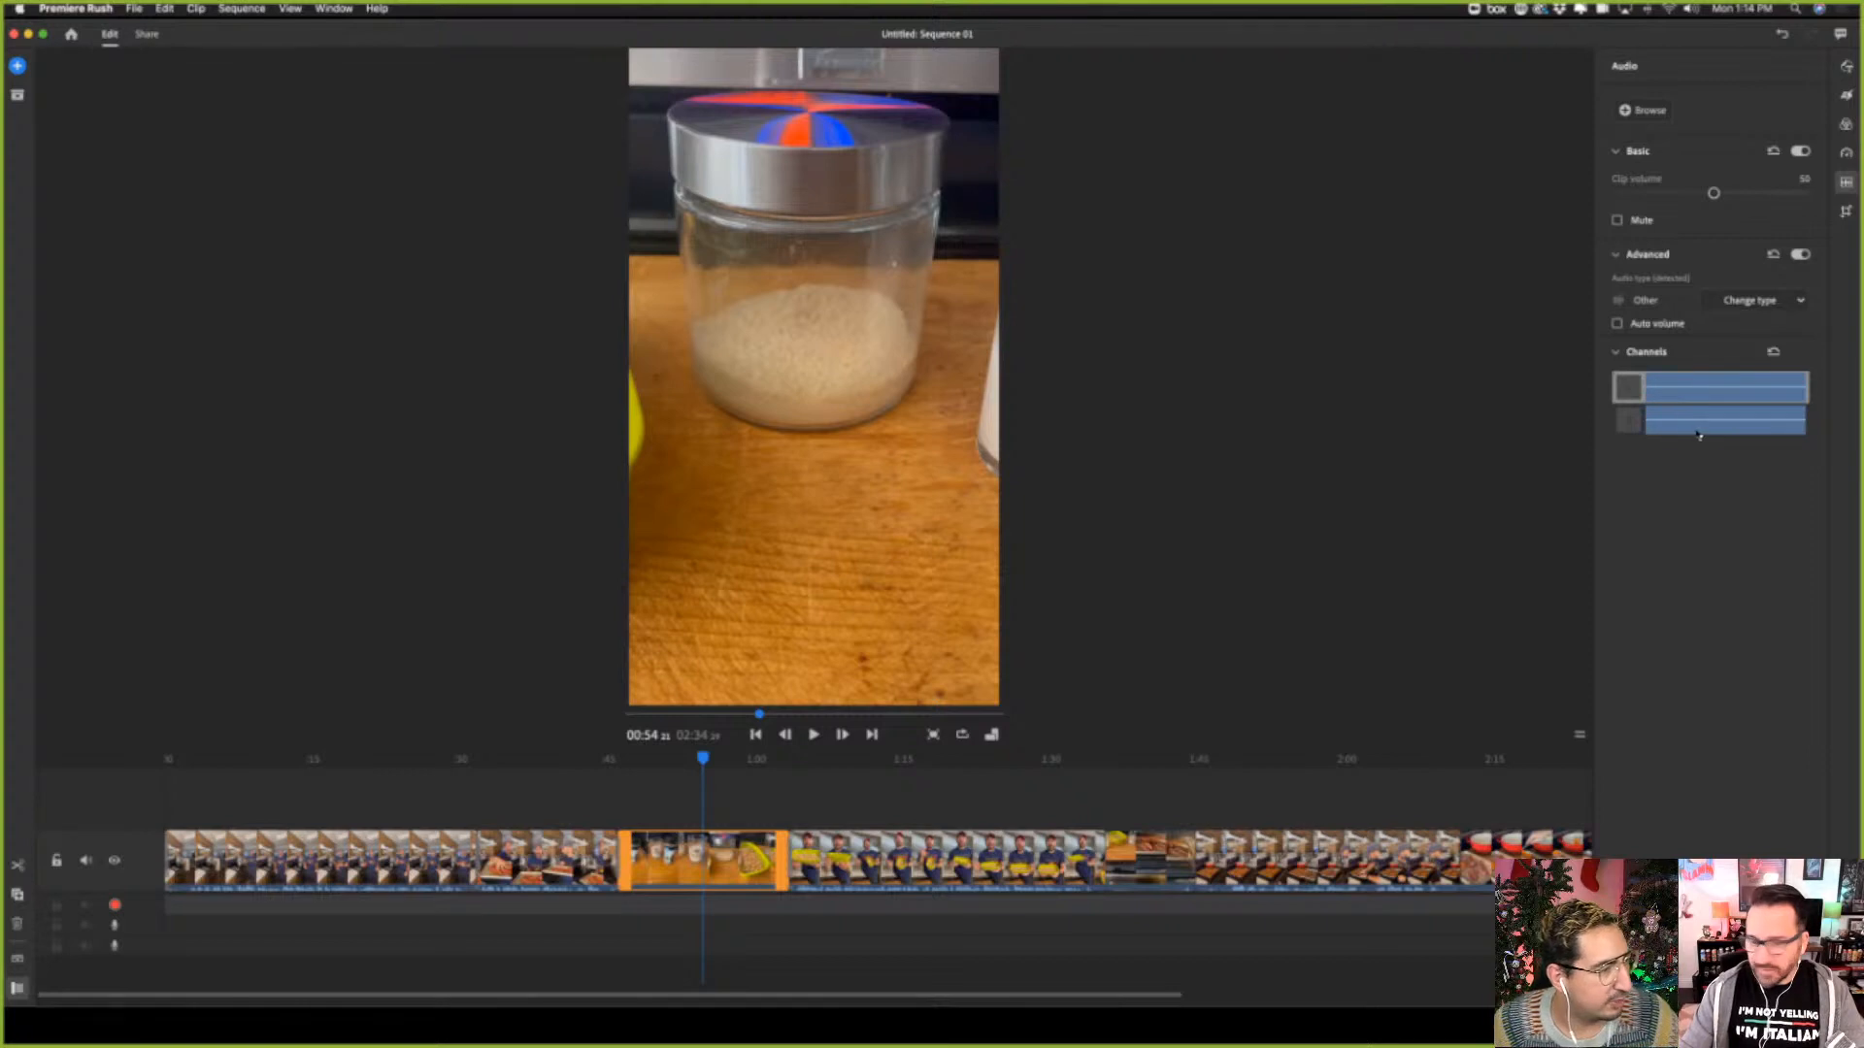
{"action": "left_click", "coordinate": [1698, 427]}
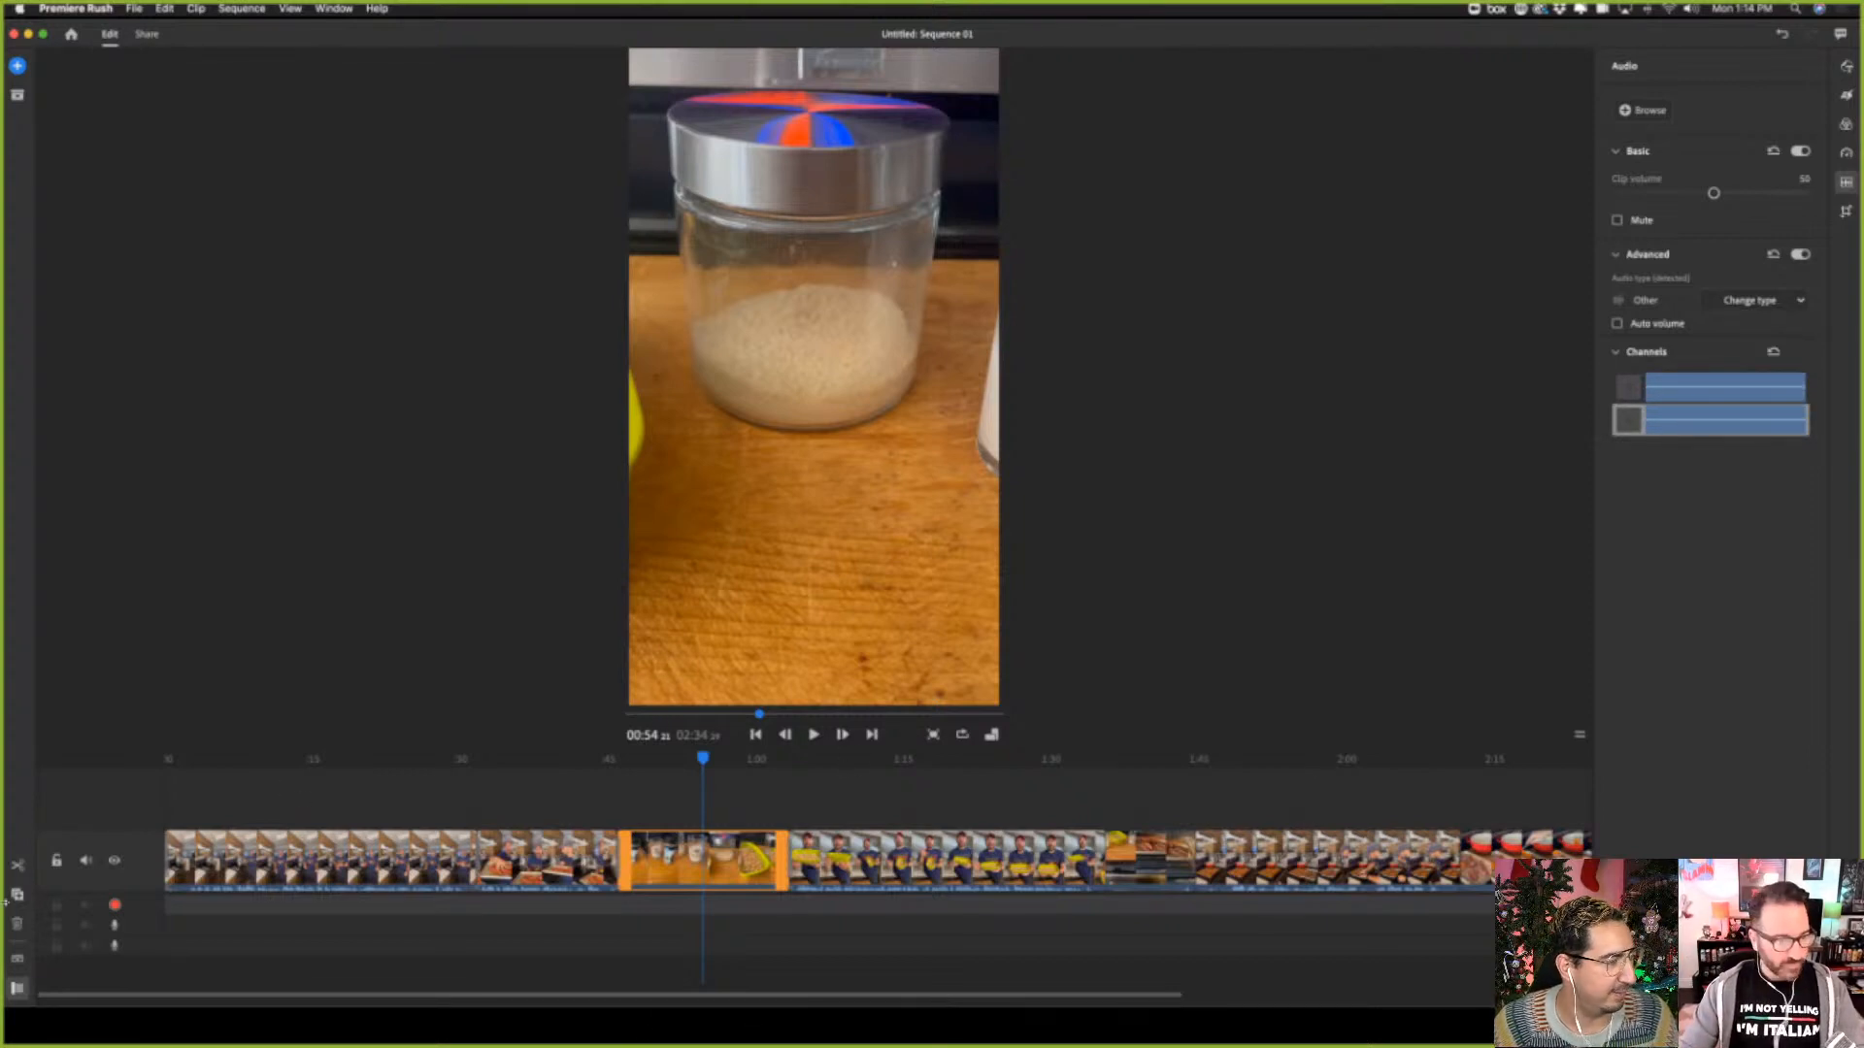
{"action": "left_click", "coordinate": [114, 943]}
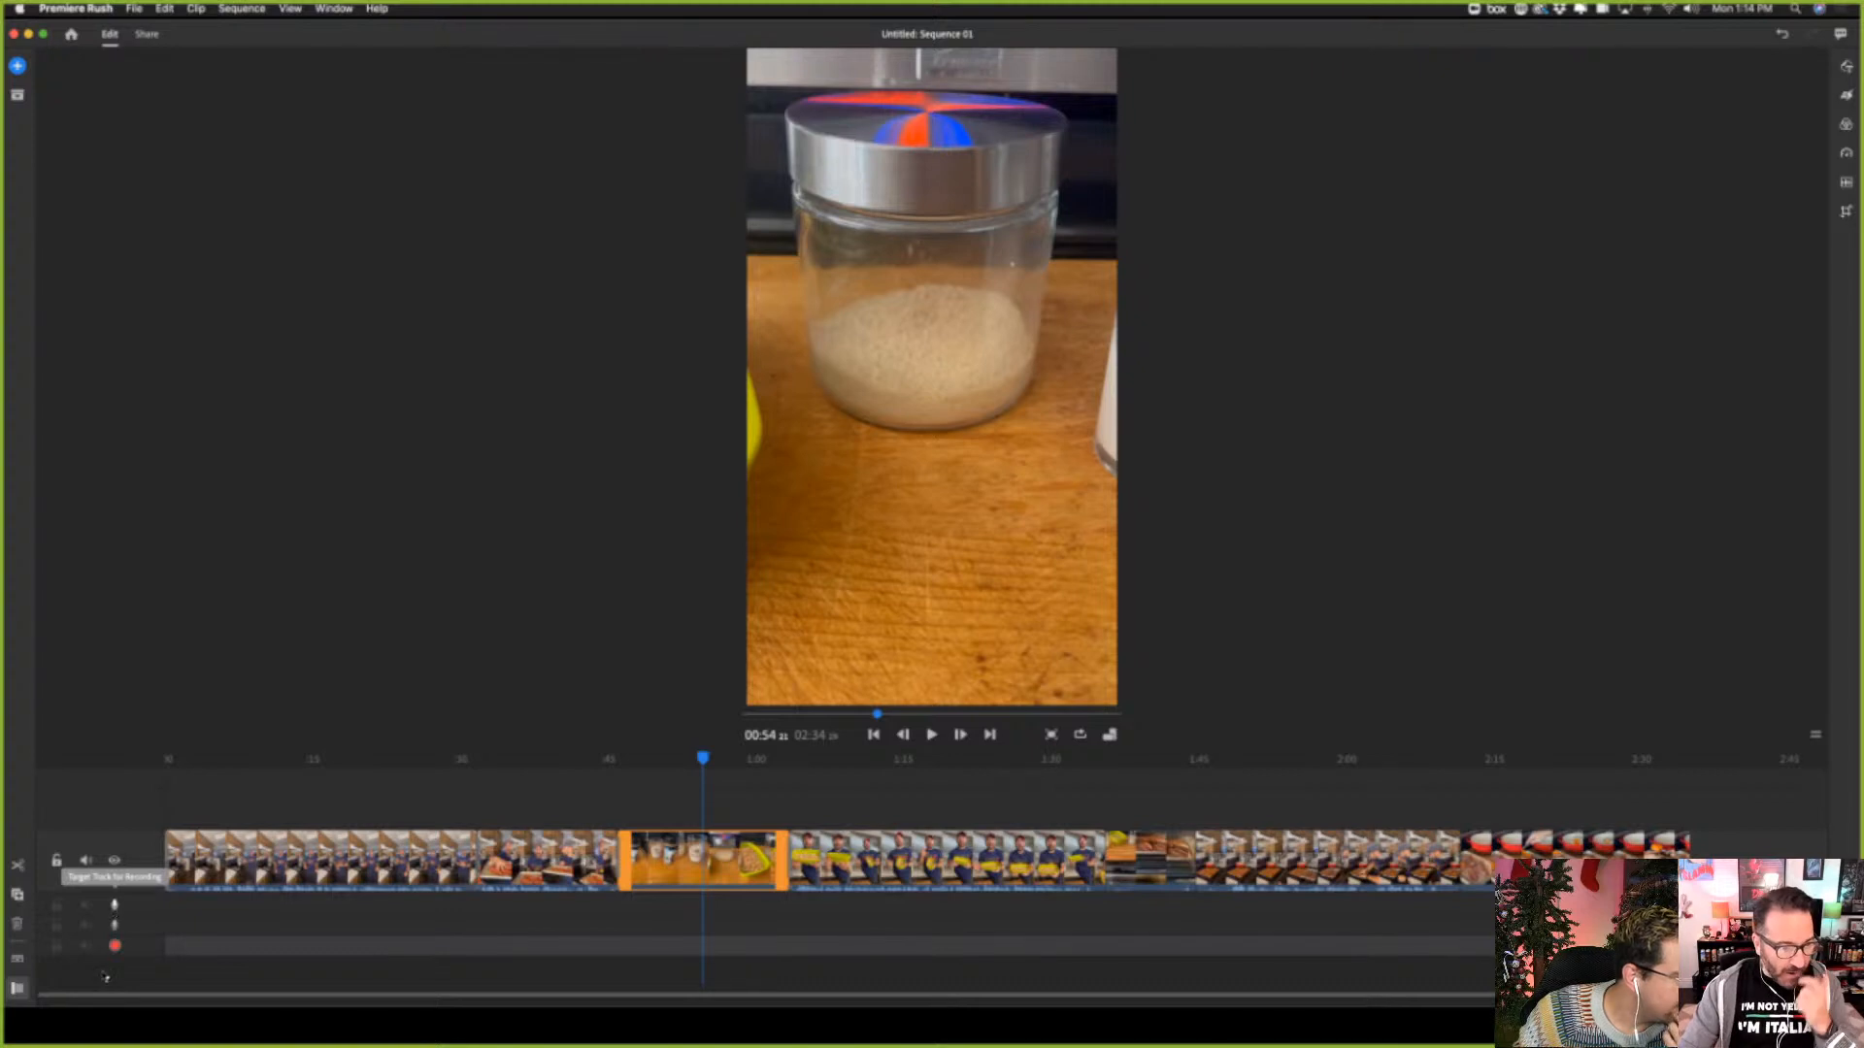
{"action": "left_click", "coordinate": [114, 945]}
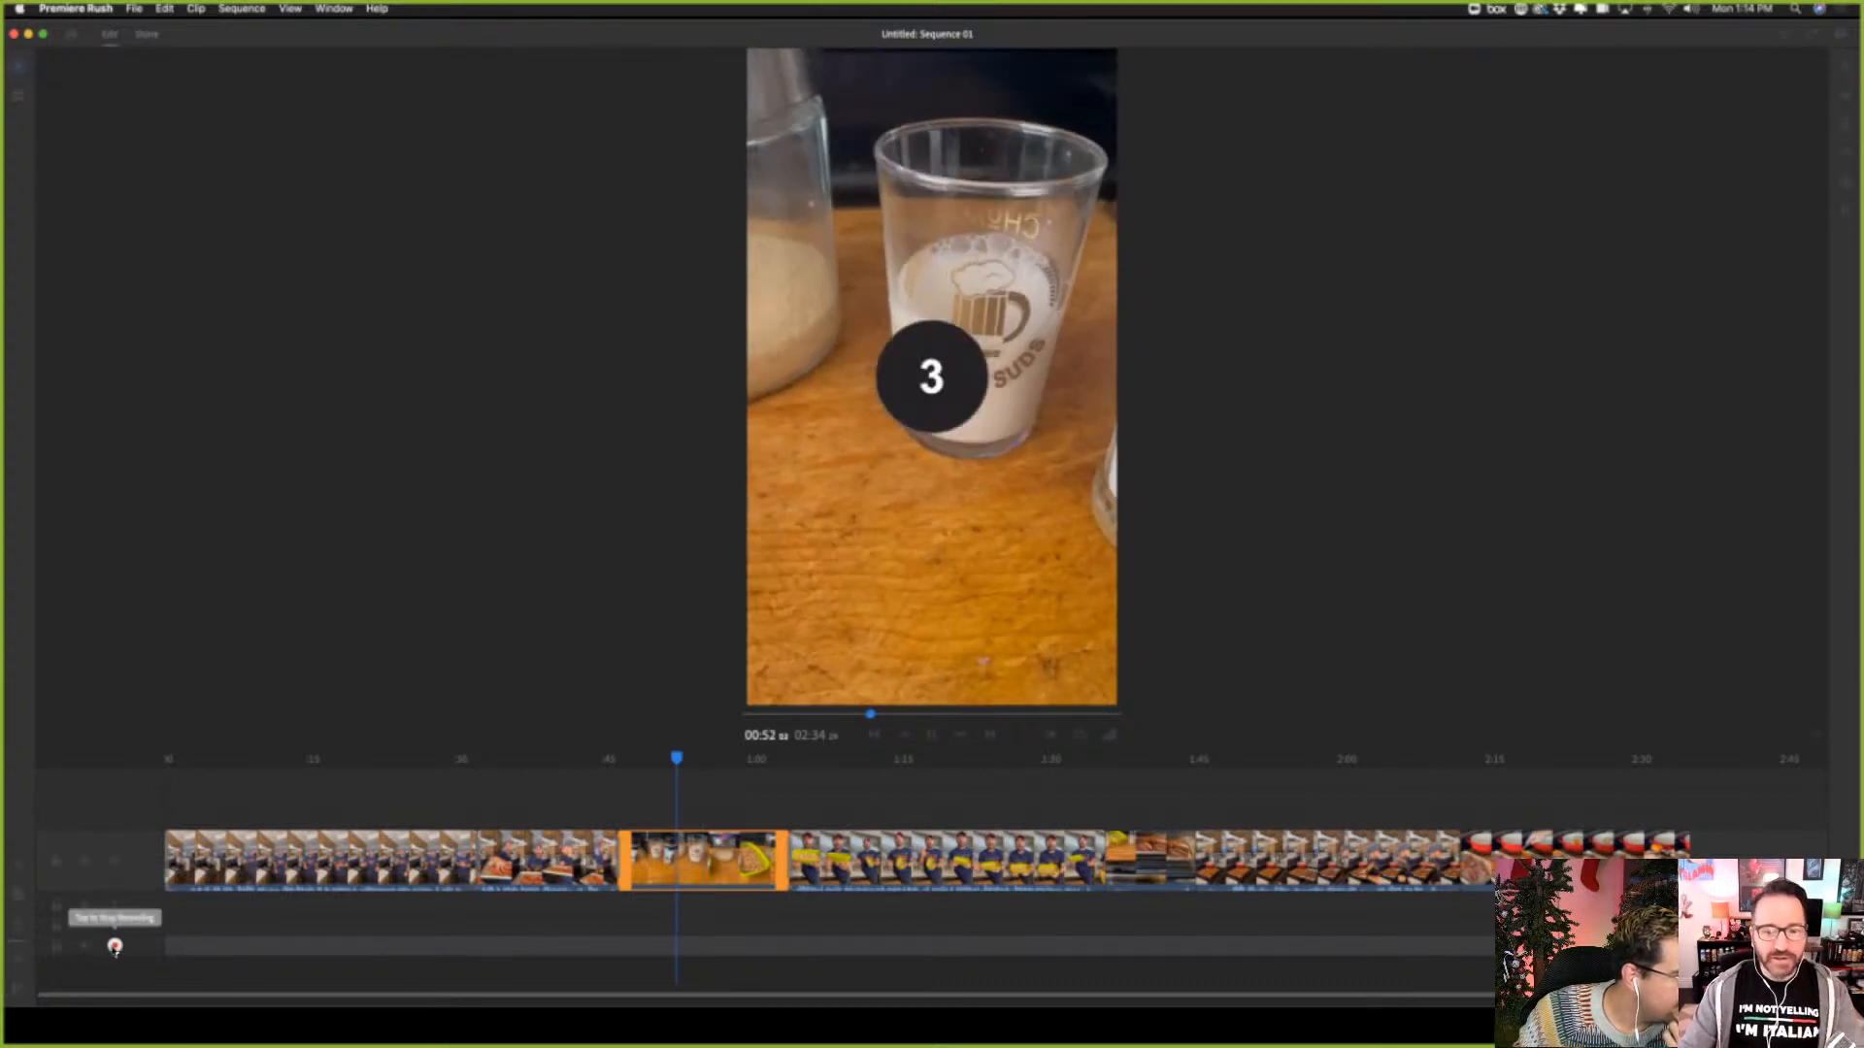
{"action": "left_click", "coordinate": [114, 946]}
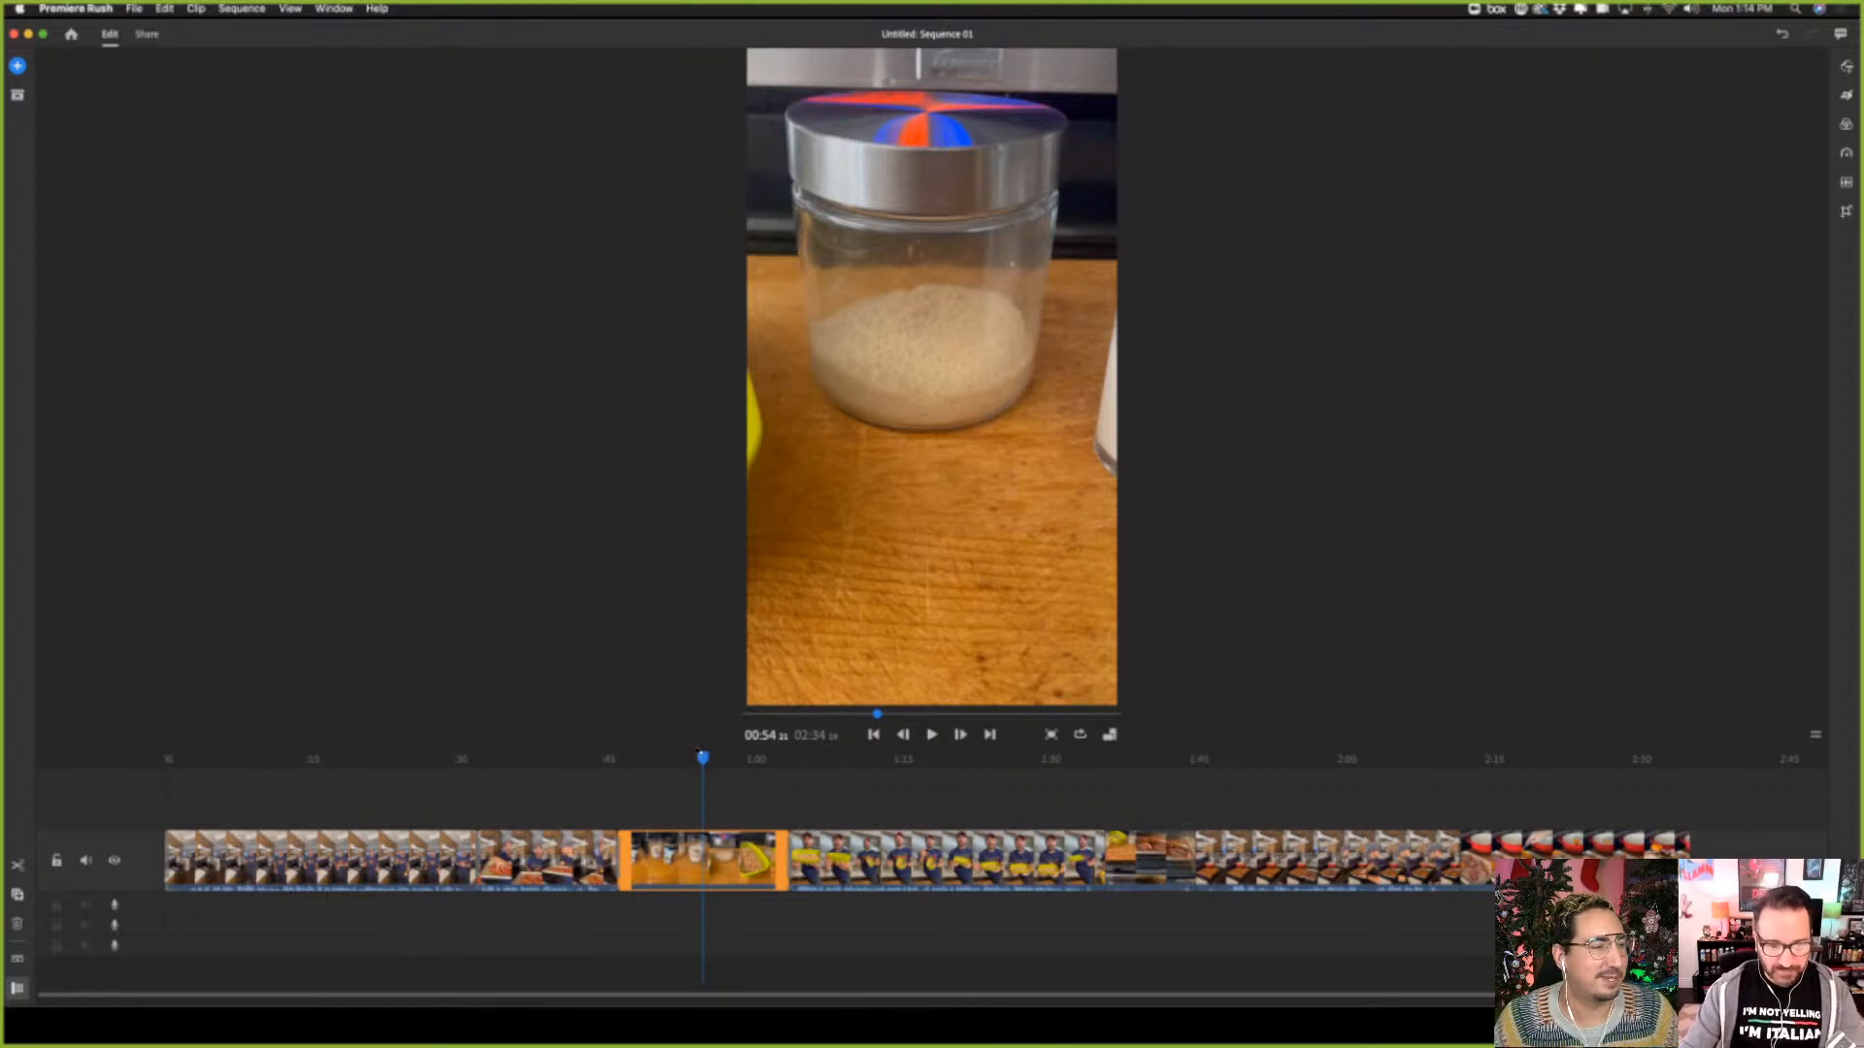
Record a short test voiceover on the first audio track from about 00:47 to 00:49 and delete it
{"action": "left_click_drag", "start_coordinate": [703, 758], "coordinate": [633, 758]}
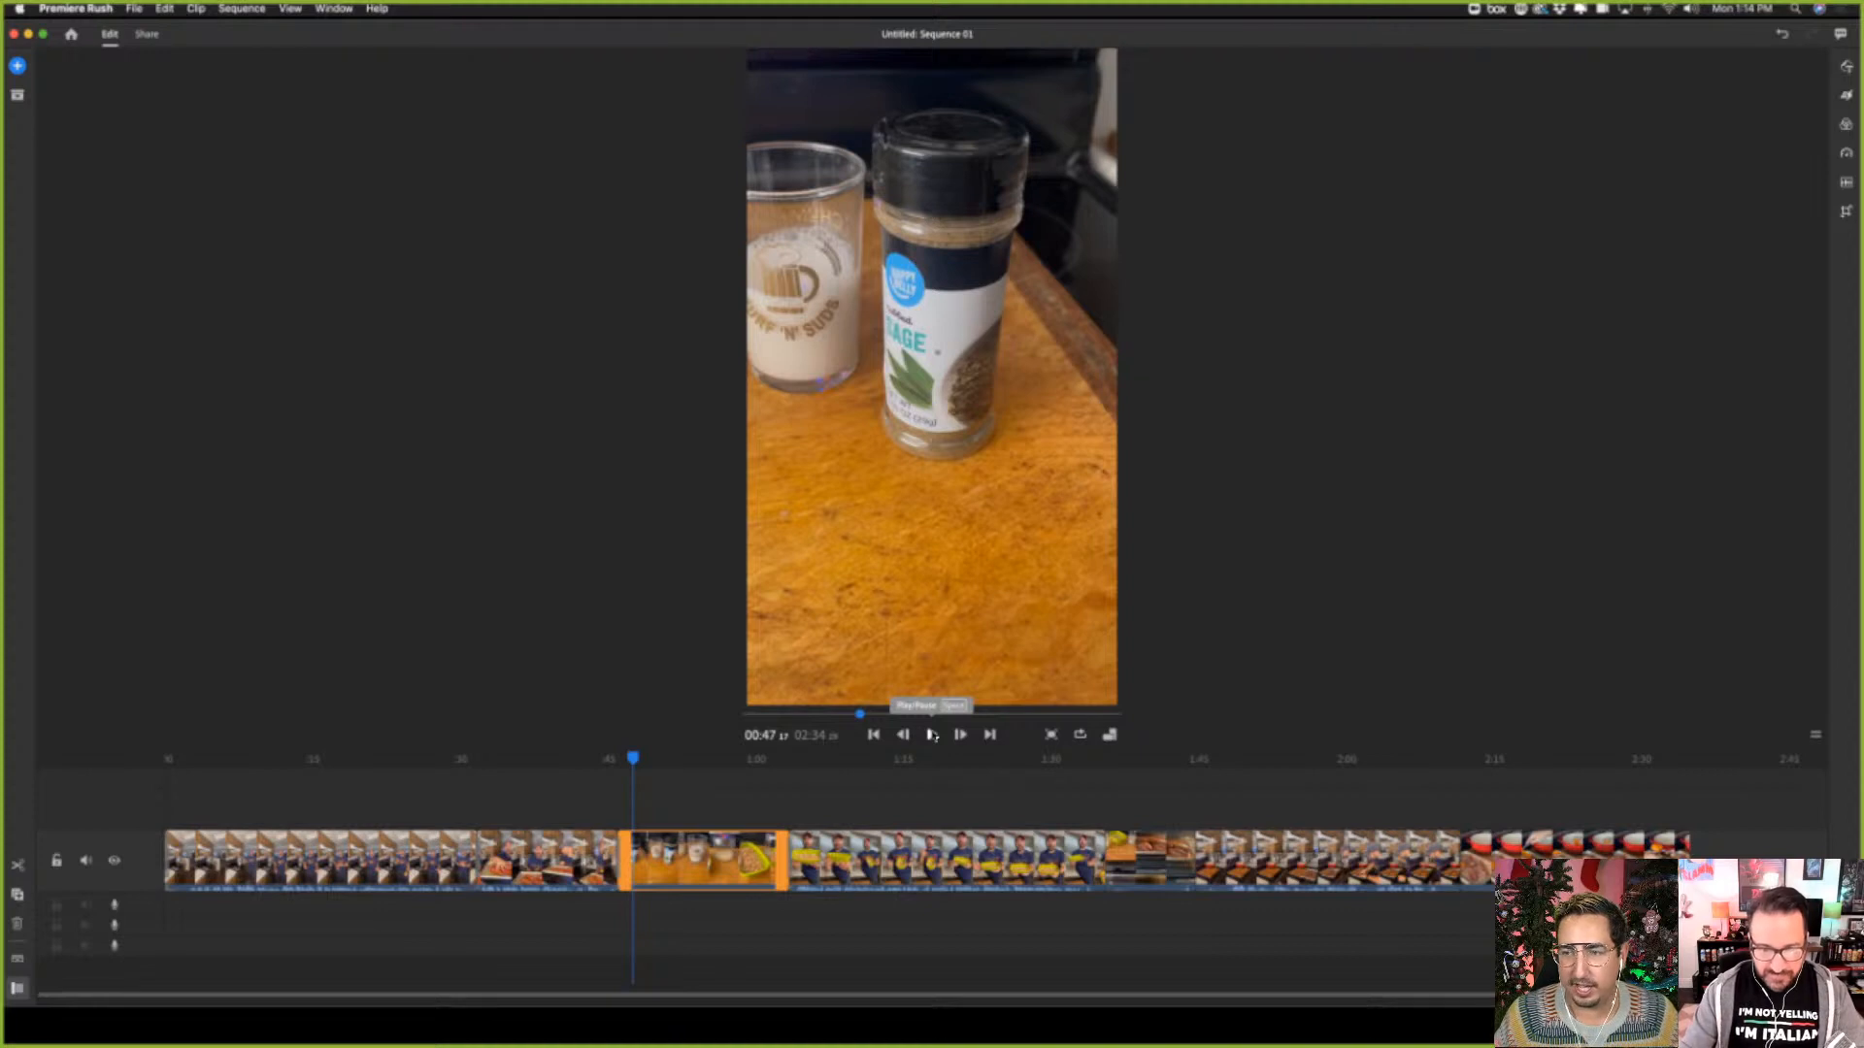
{"action": "left_click", "coordinate": [114, 906]}
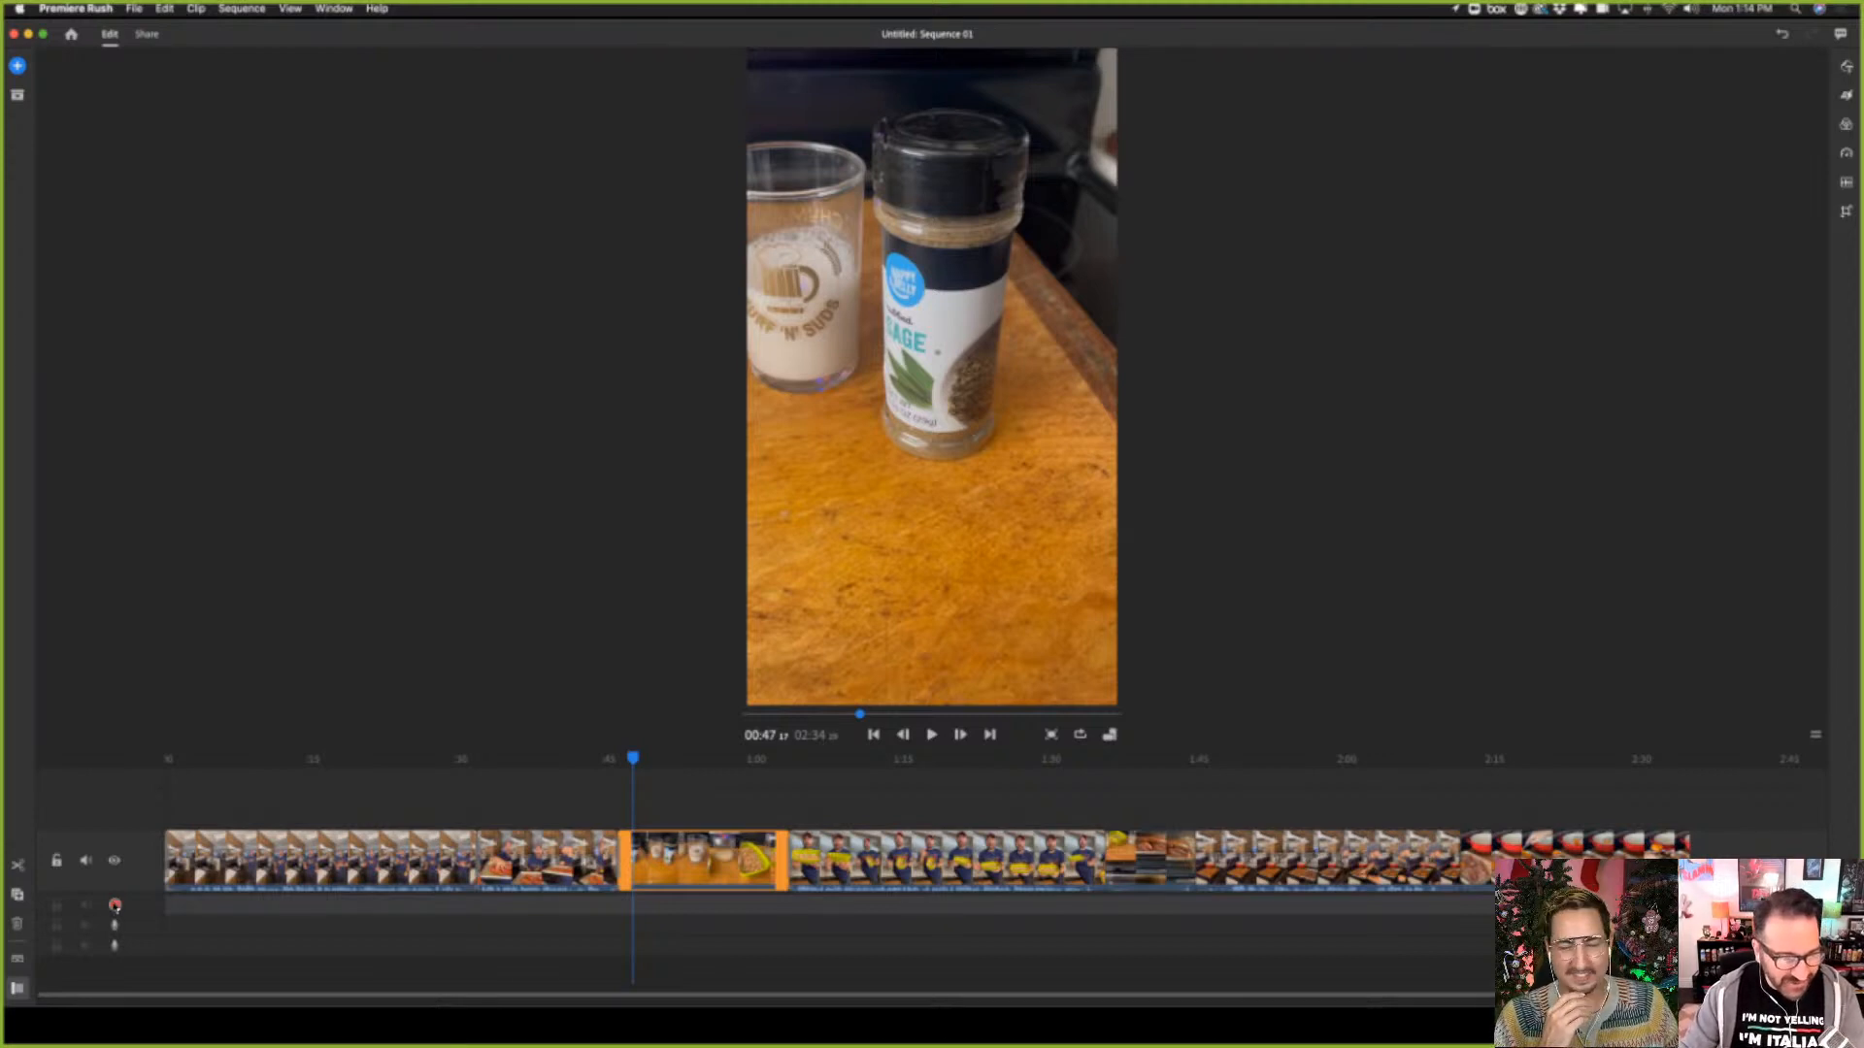
{"action": "left_click", "coordinate": [115, 906]}
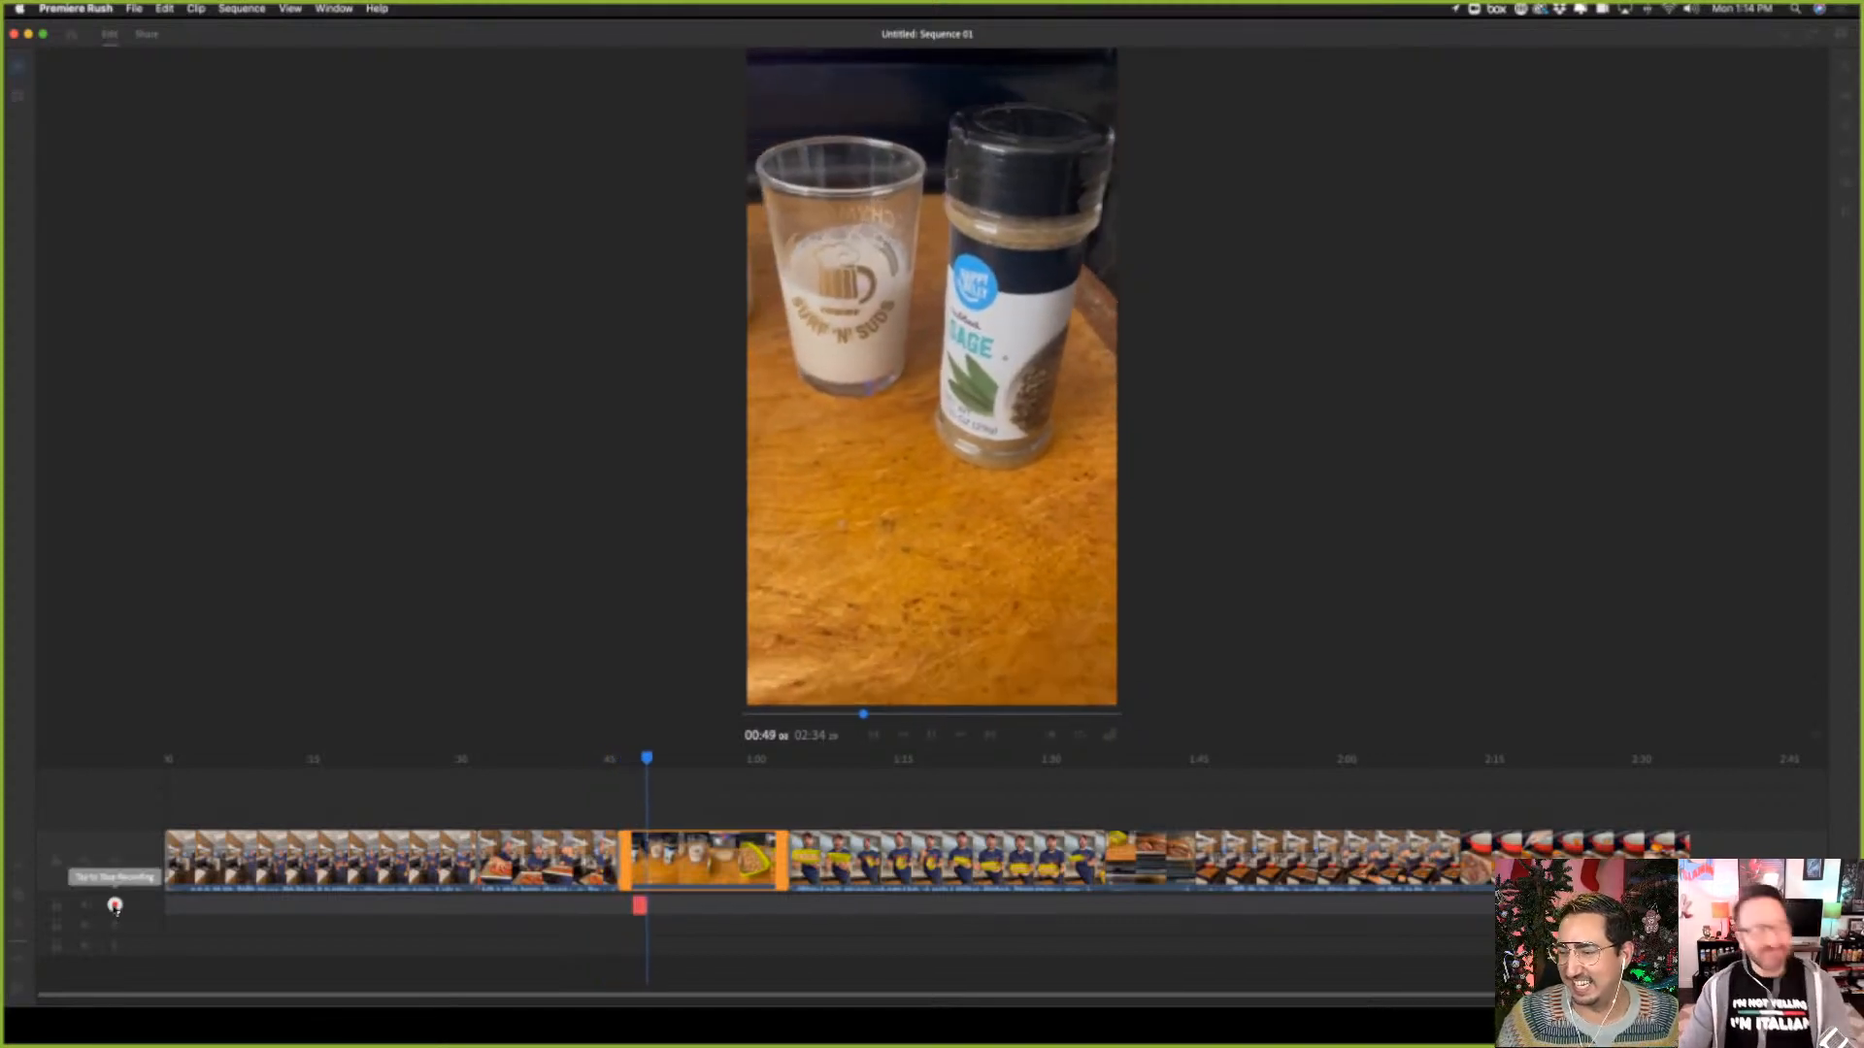
{"action": "left_click", "coordinate": [114, 907]}
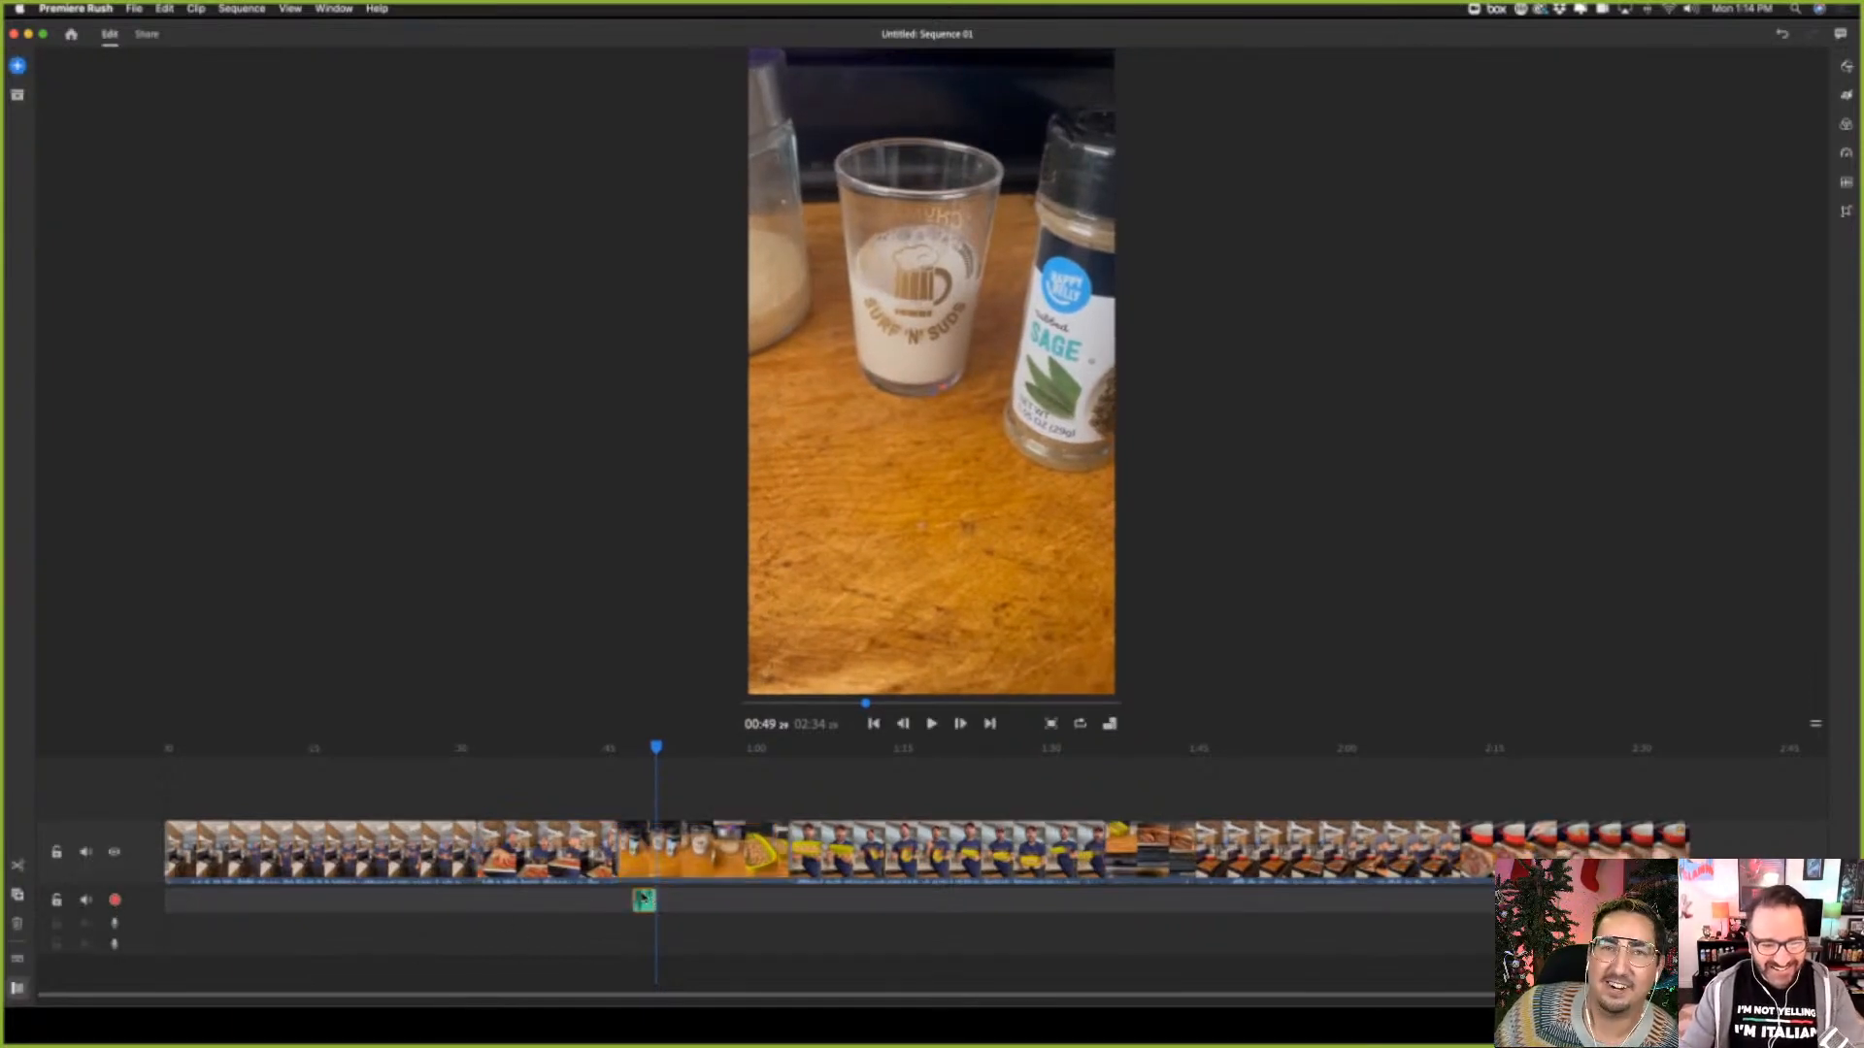
{"action": "key", "text": "Delete"}
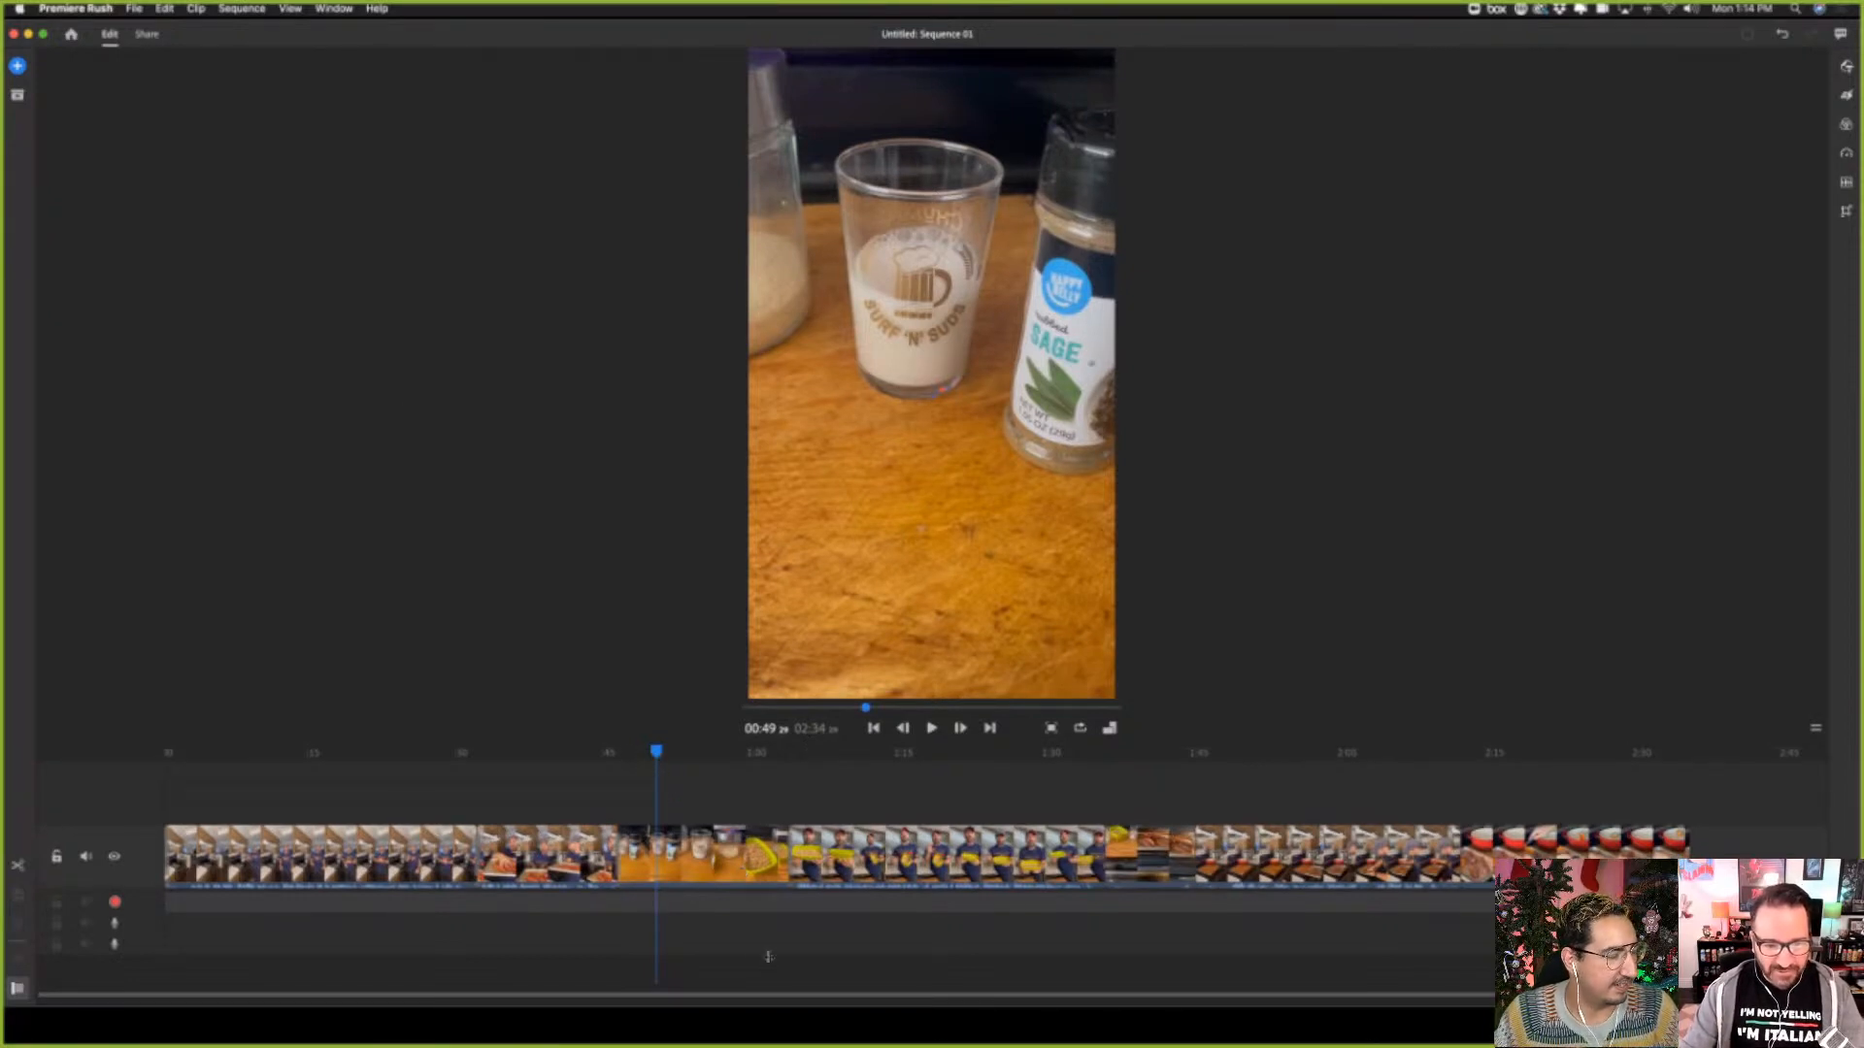
Record a voiceover take on the first audio track from about 00:47 to 01:03 and delete it
{"action": "mouse_move", "coordinate": [656, 752]}
{"action": "left_mouse_down"}
{"action": "mouse_move", "coordinate": [632, 754]}
{"action": "mouse_move", "coordinate": [733, 754]}
{"action": "mouse_move", "coordinate": [632, 753]}
{"action": "left_mouse_up"}
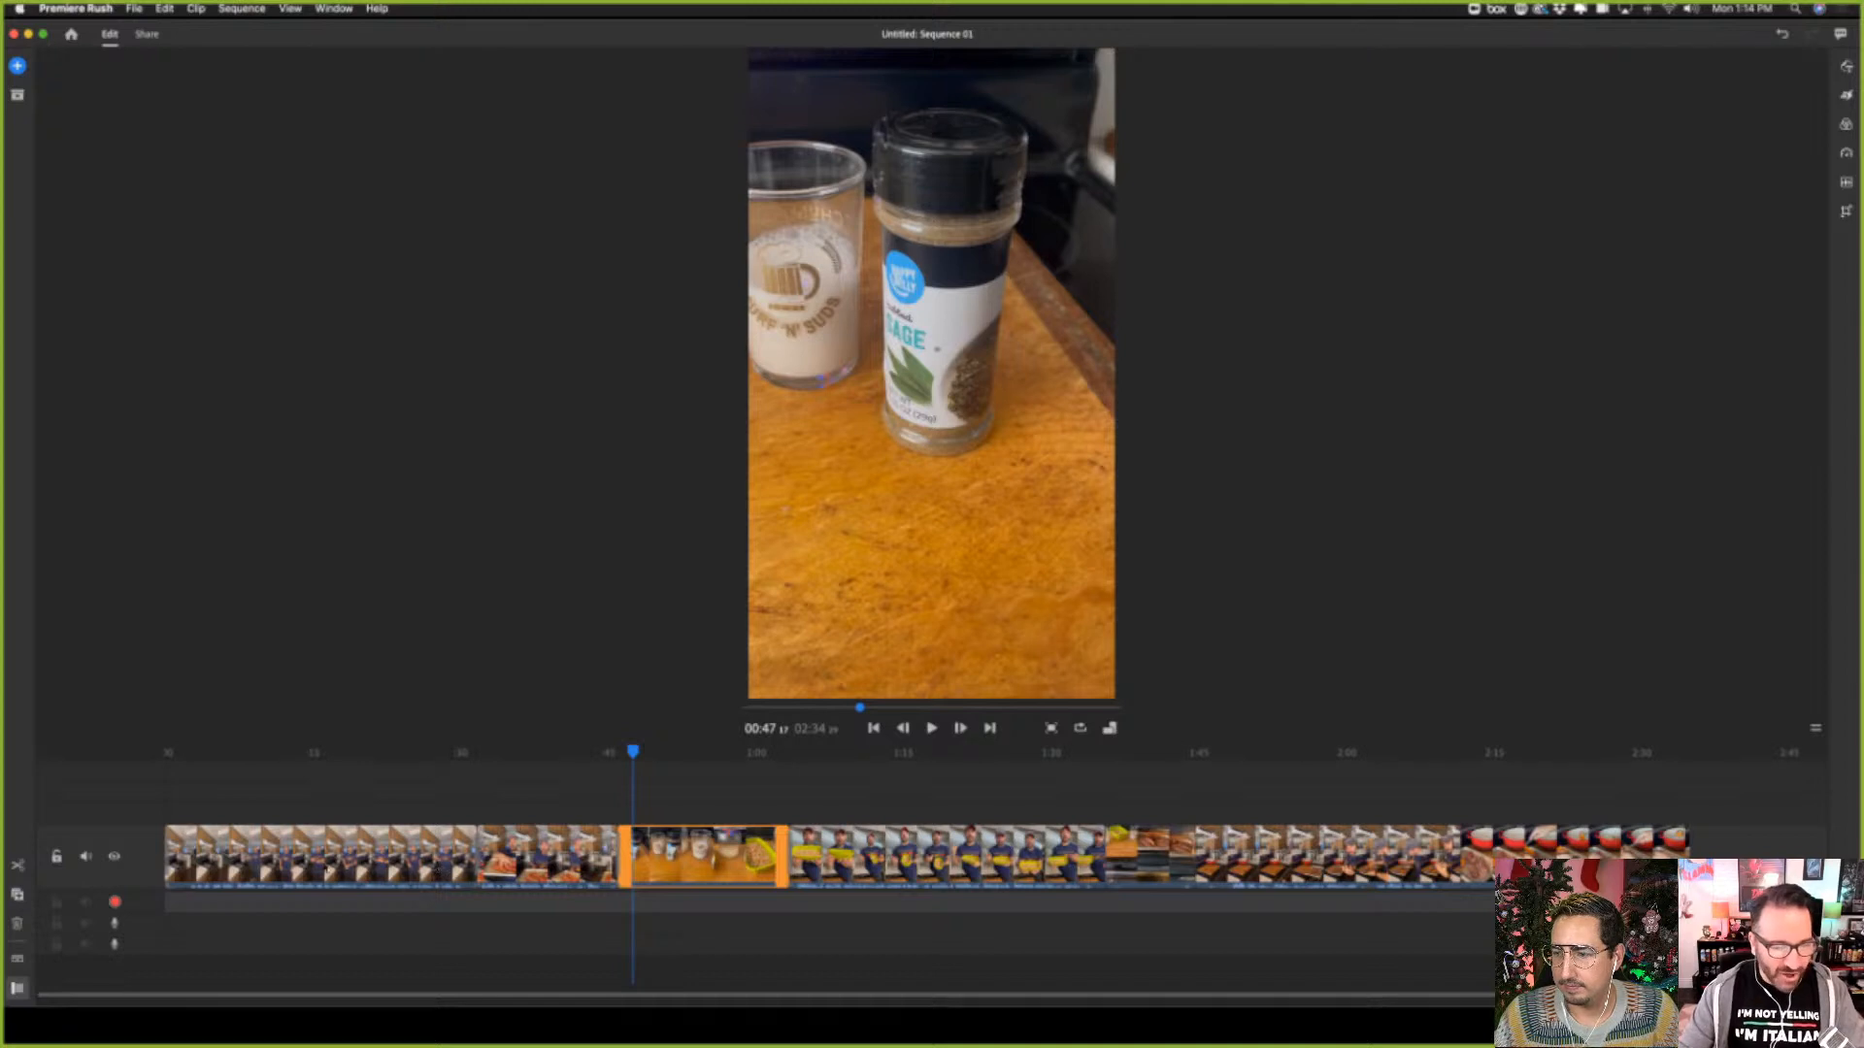
{"action": "left_click", "coordinate": [115, 903]}
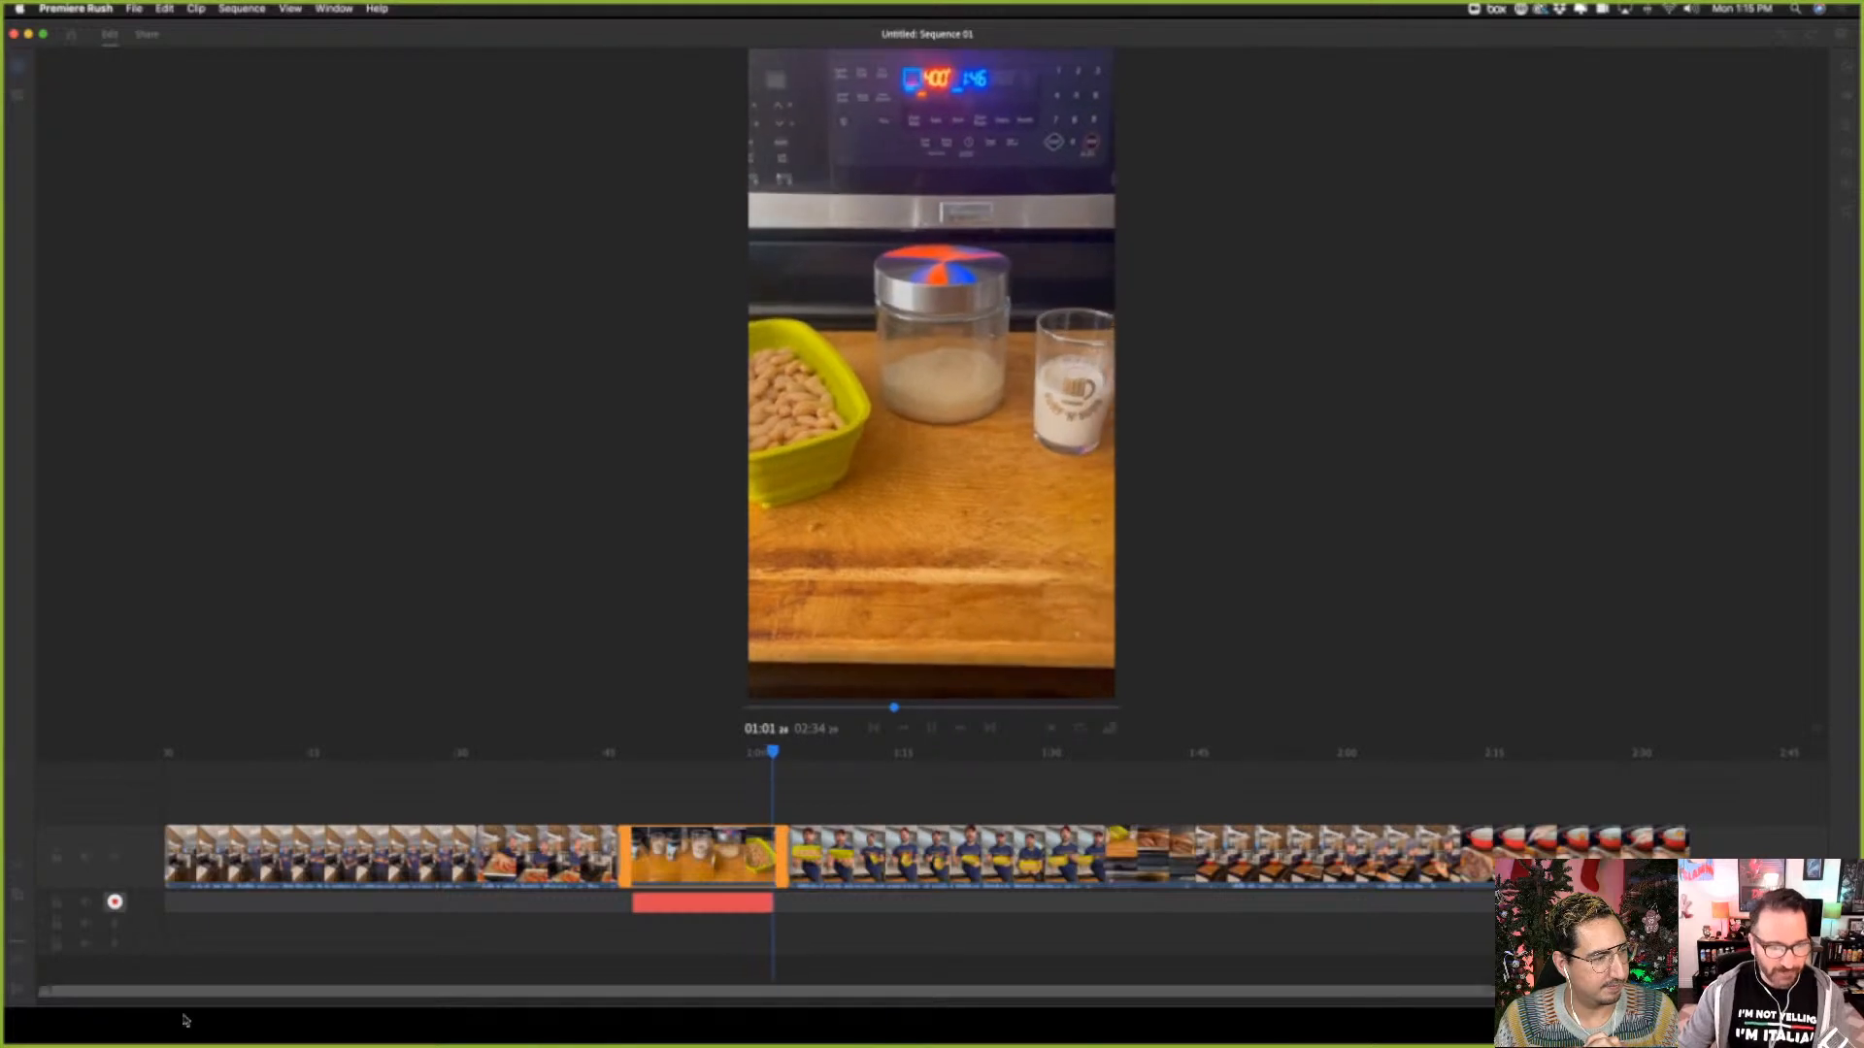
{"action": "left_click", "coordinate": [116, 902]}
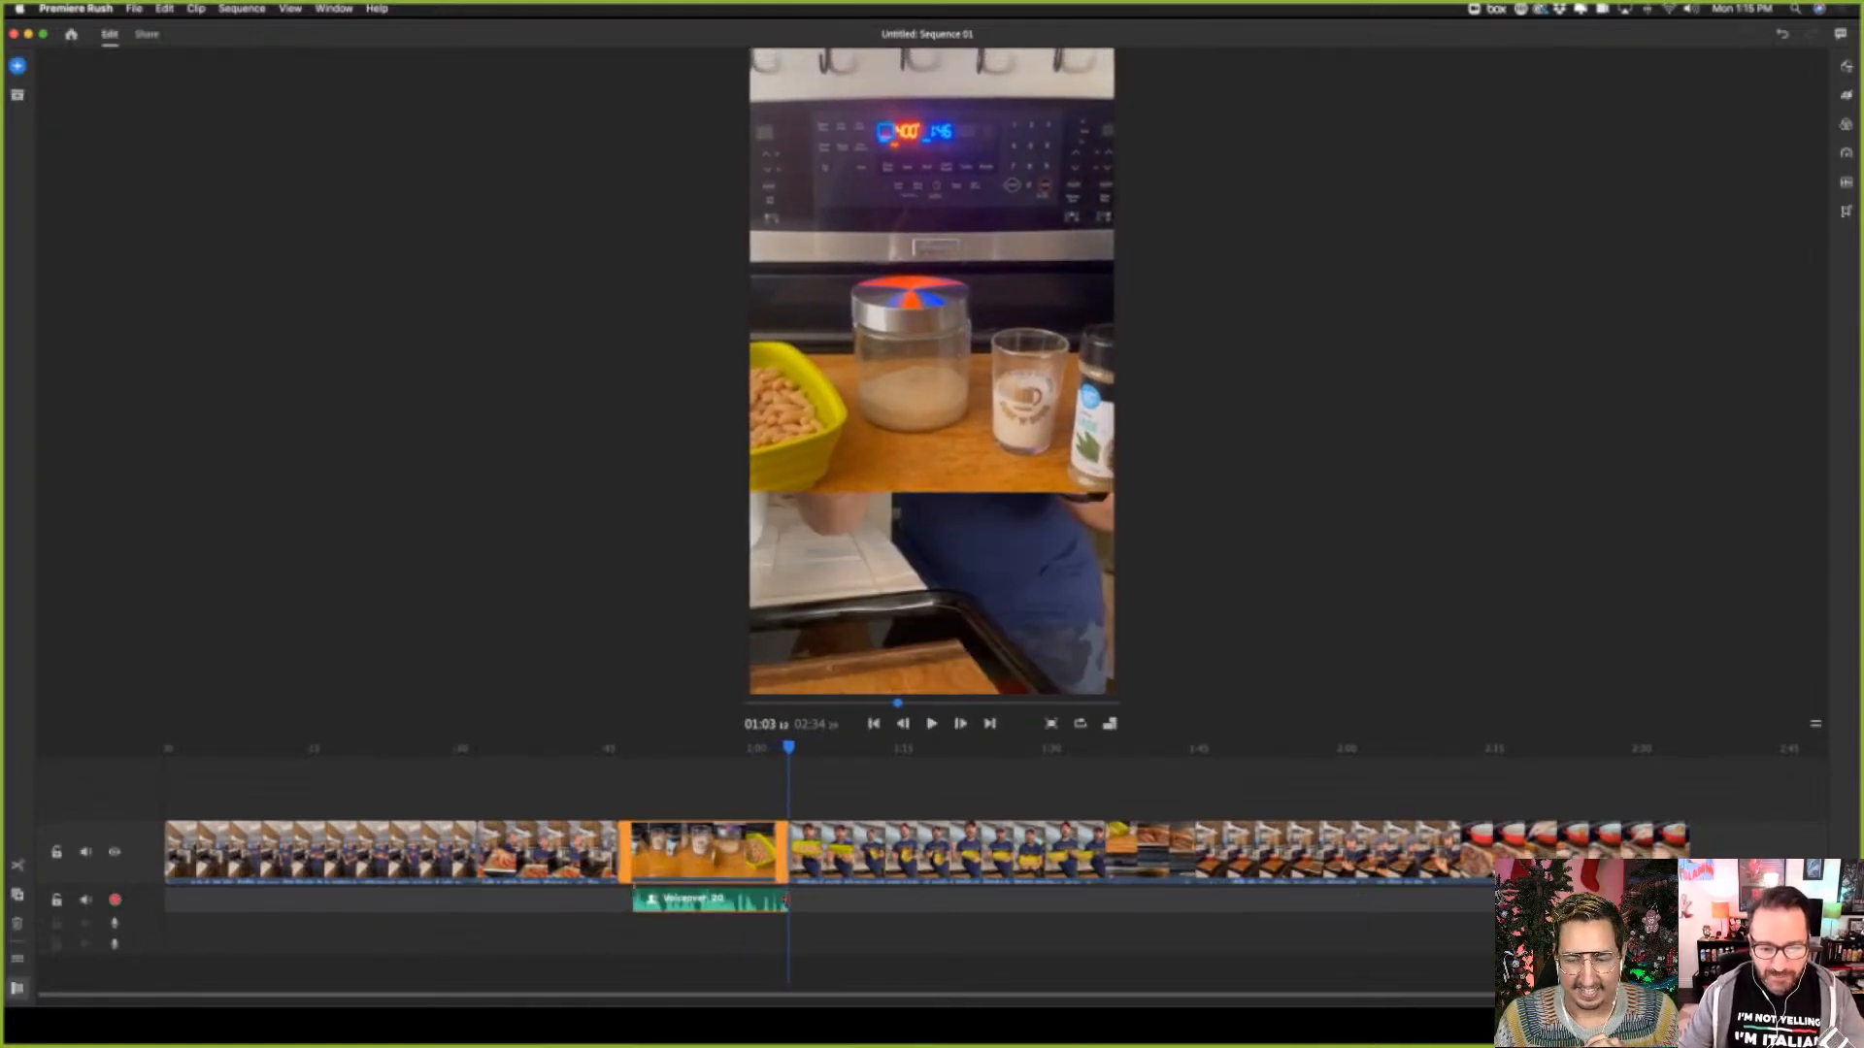
{"action": "left_click", "coordinate": [763, 904]}
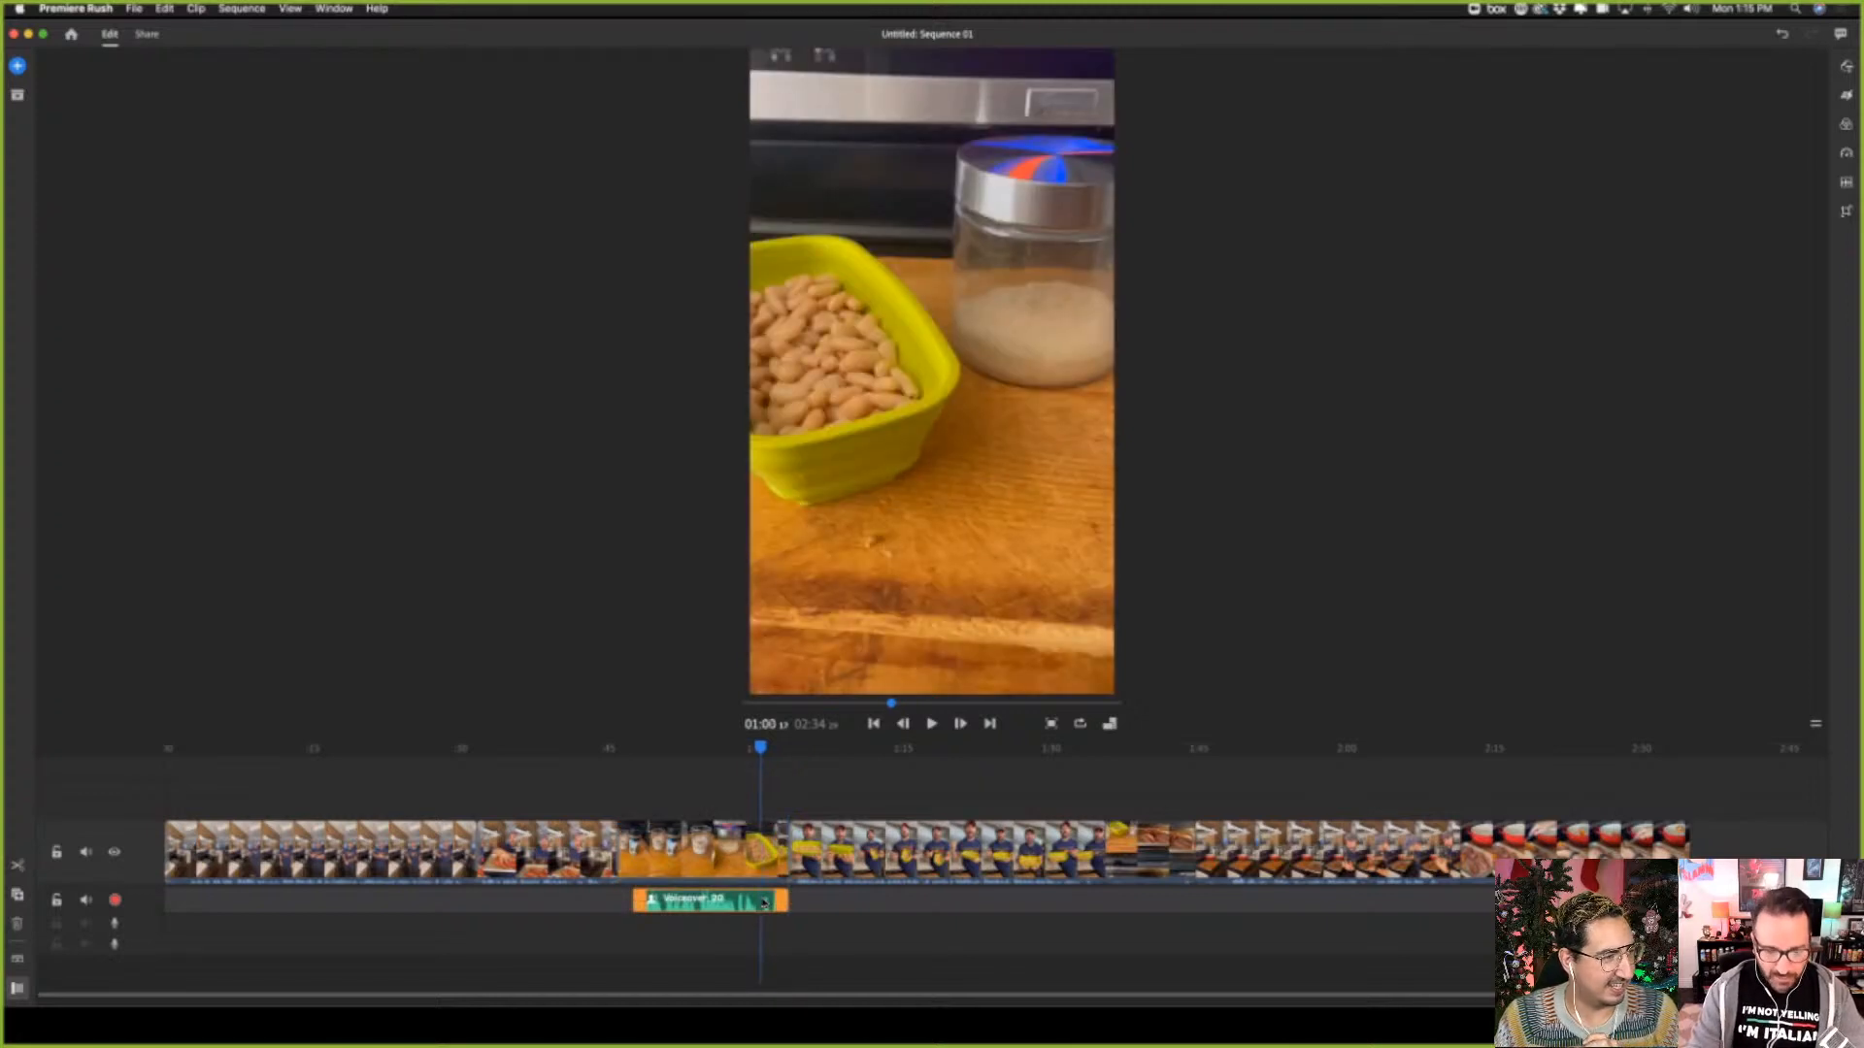
{"action": "key", "text": "Delete"}
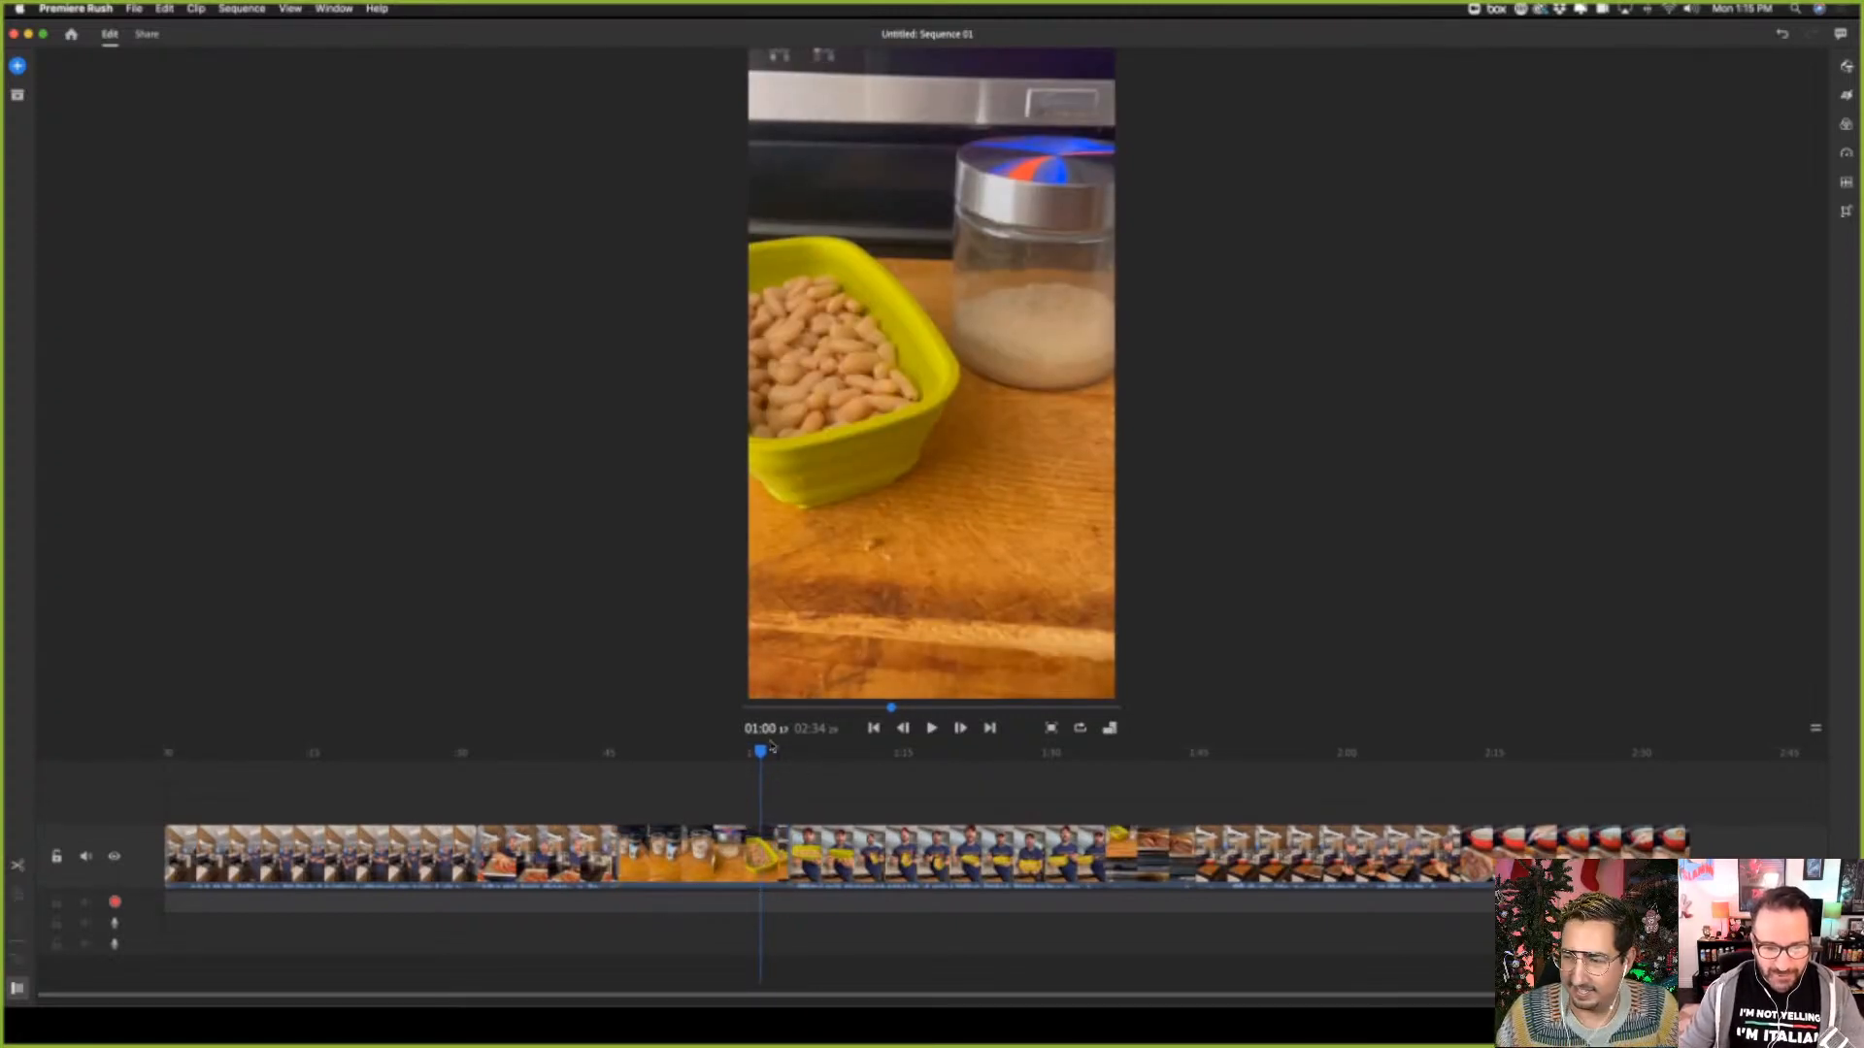
Record a voiceover for the third clip on the first audio track, from about 00:46 to 01:00
{"action": "left_click_drag", "start_coordinate": [763, 753], "coordinate": [627, 789]}
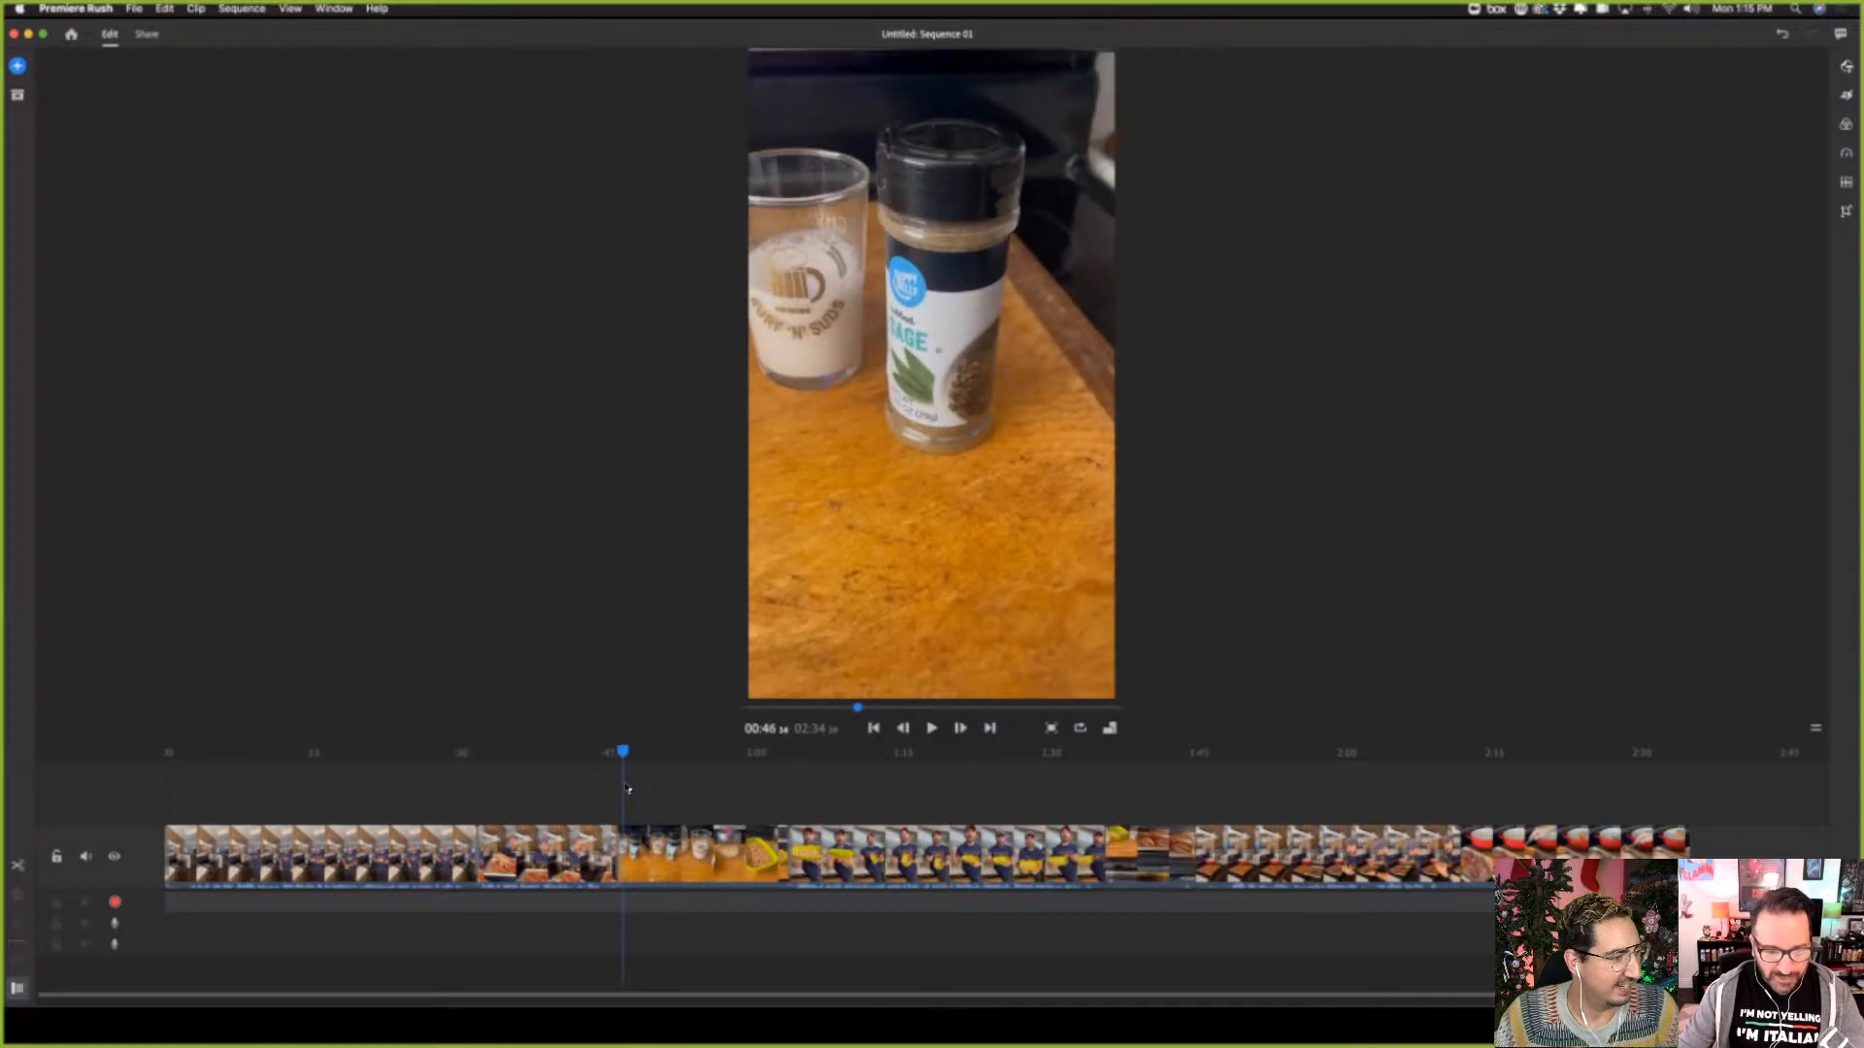
{"action": "left_click", "coordinate": [632, 854]}
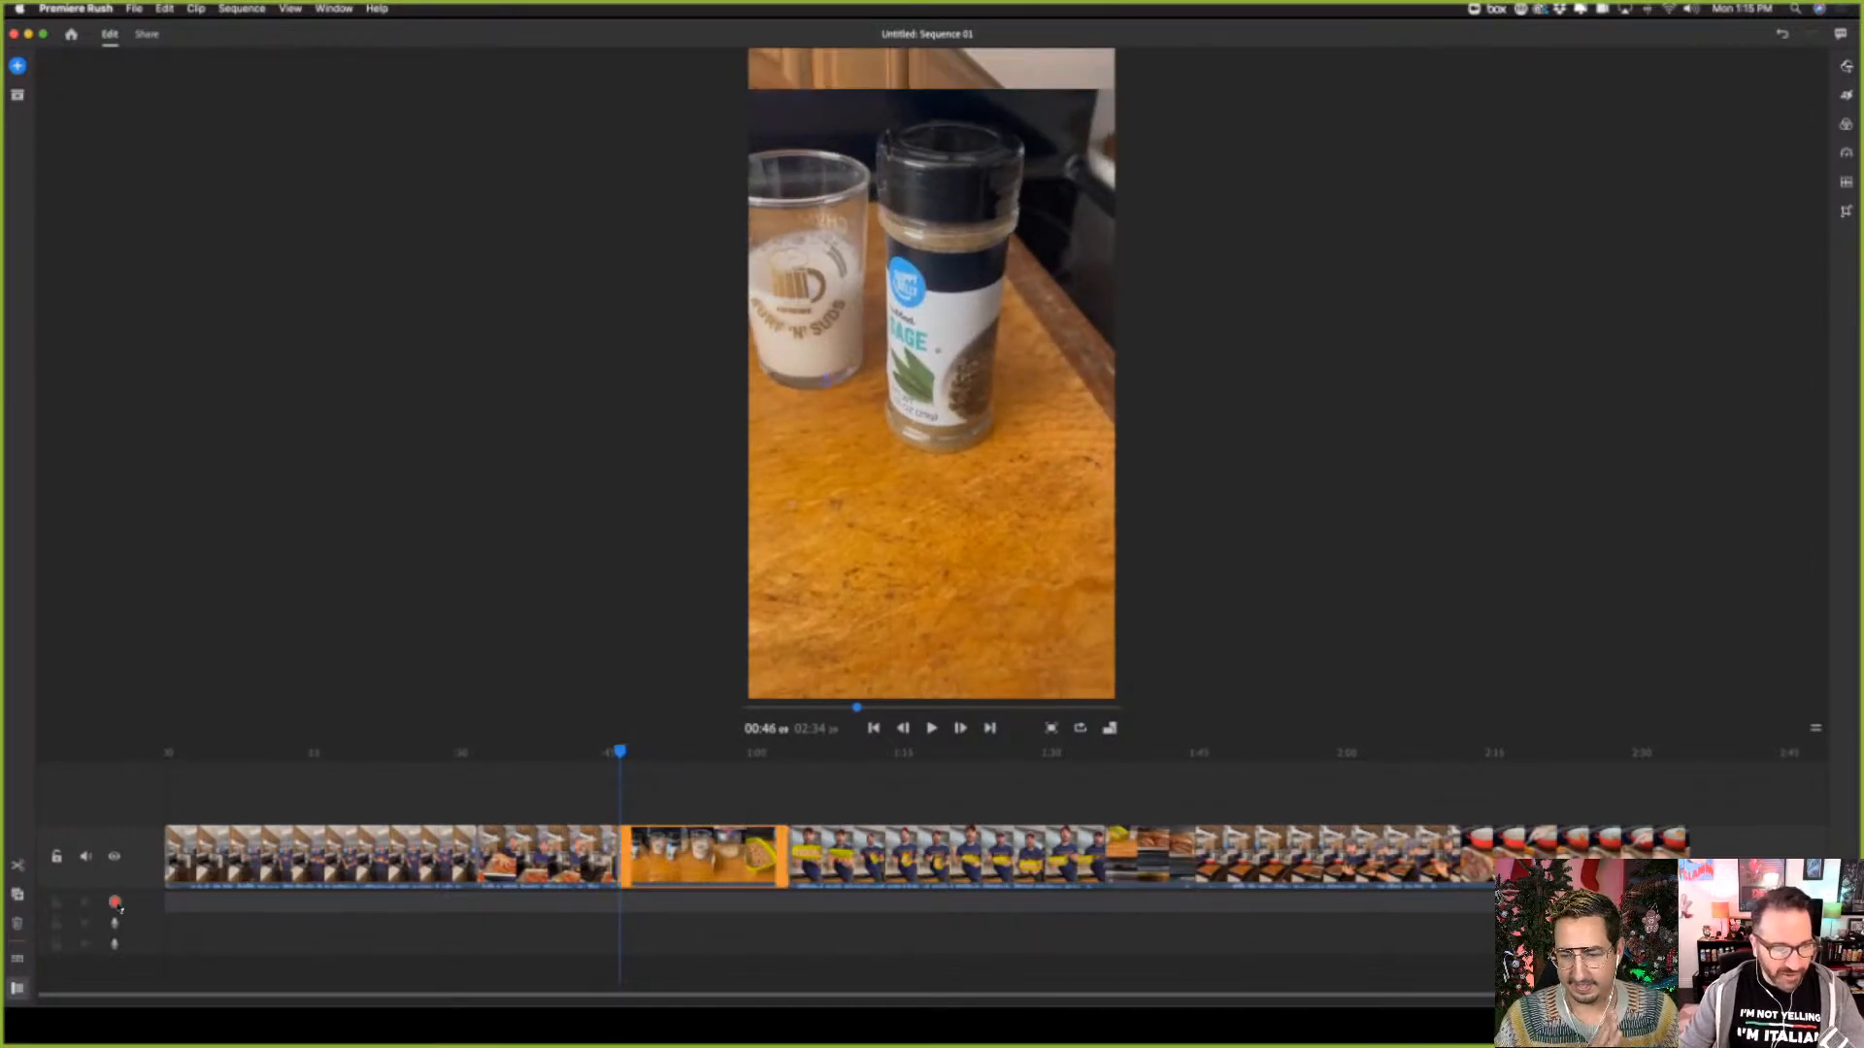
{"action": "left_click", "coordinate": [115, 905]}
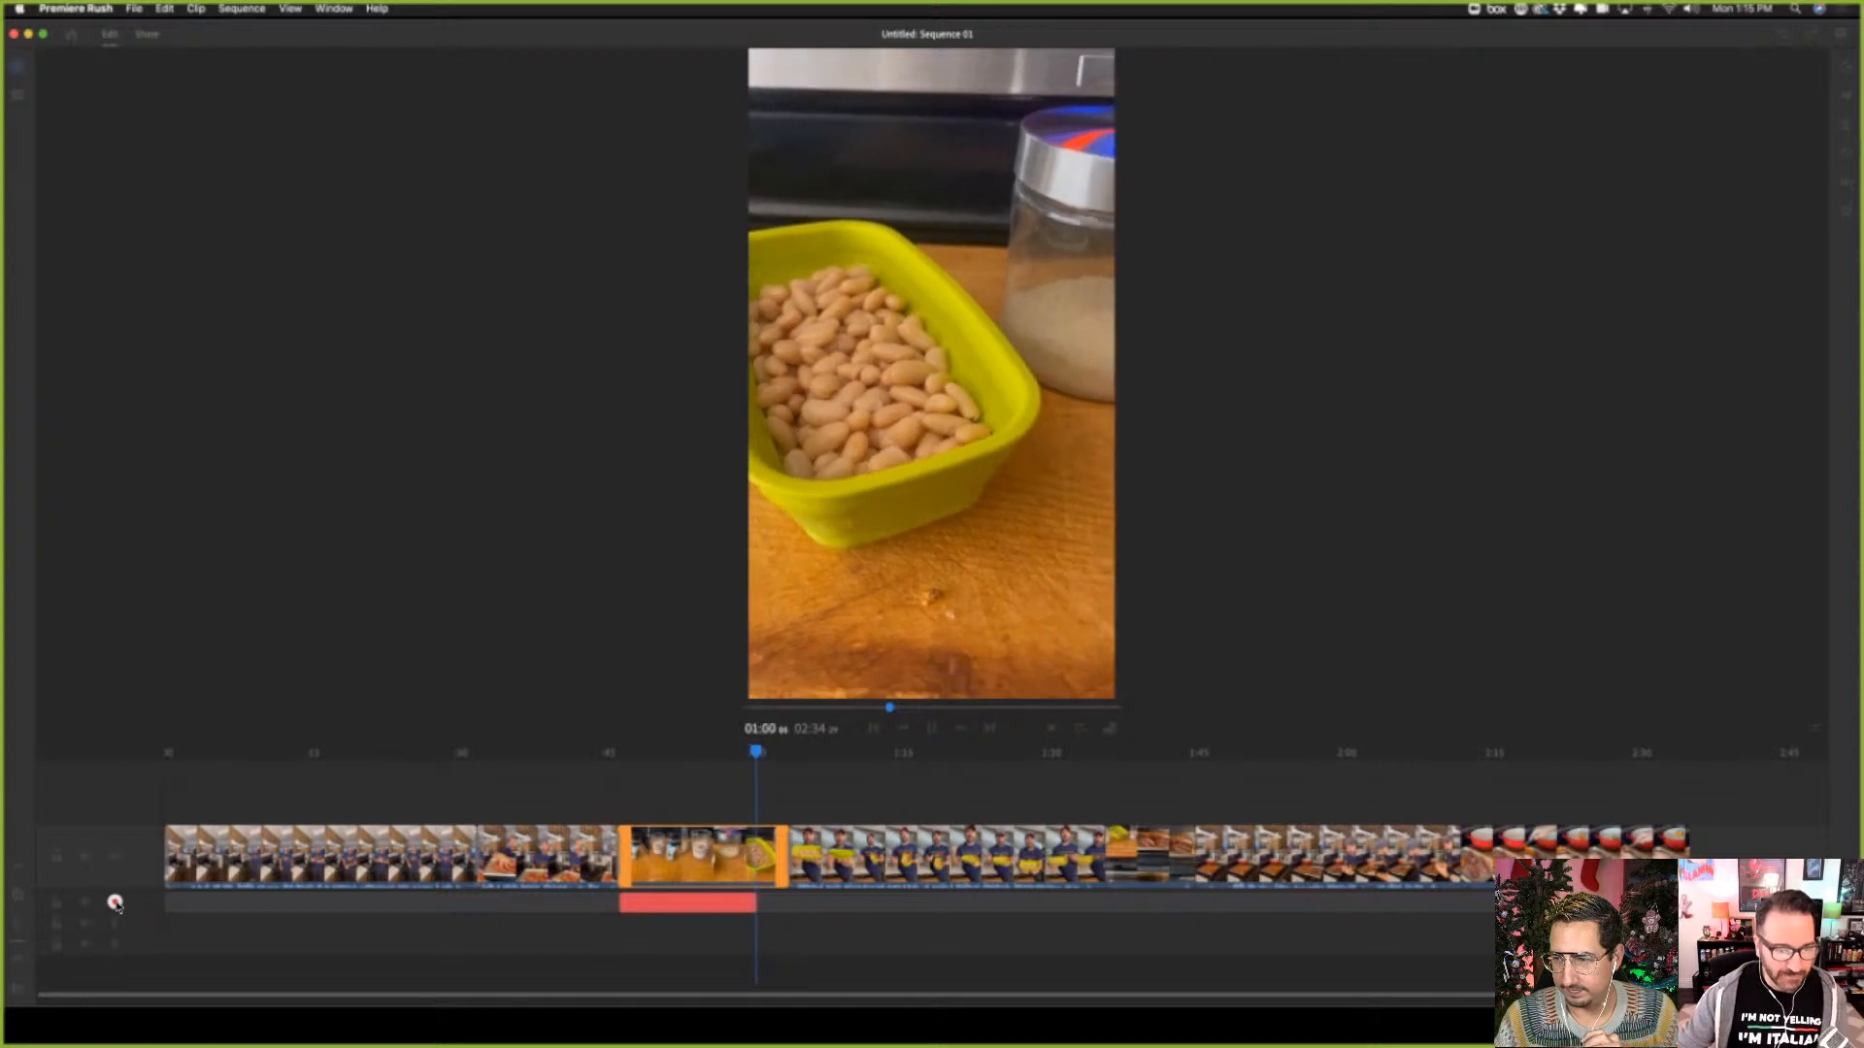
{"action": "left_click", "coordinate": [114, 903]}
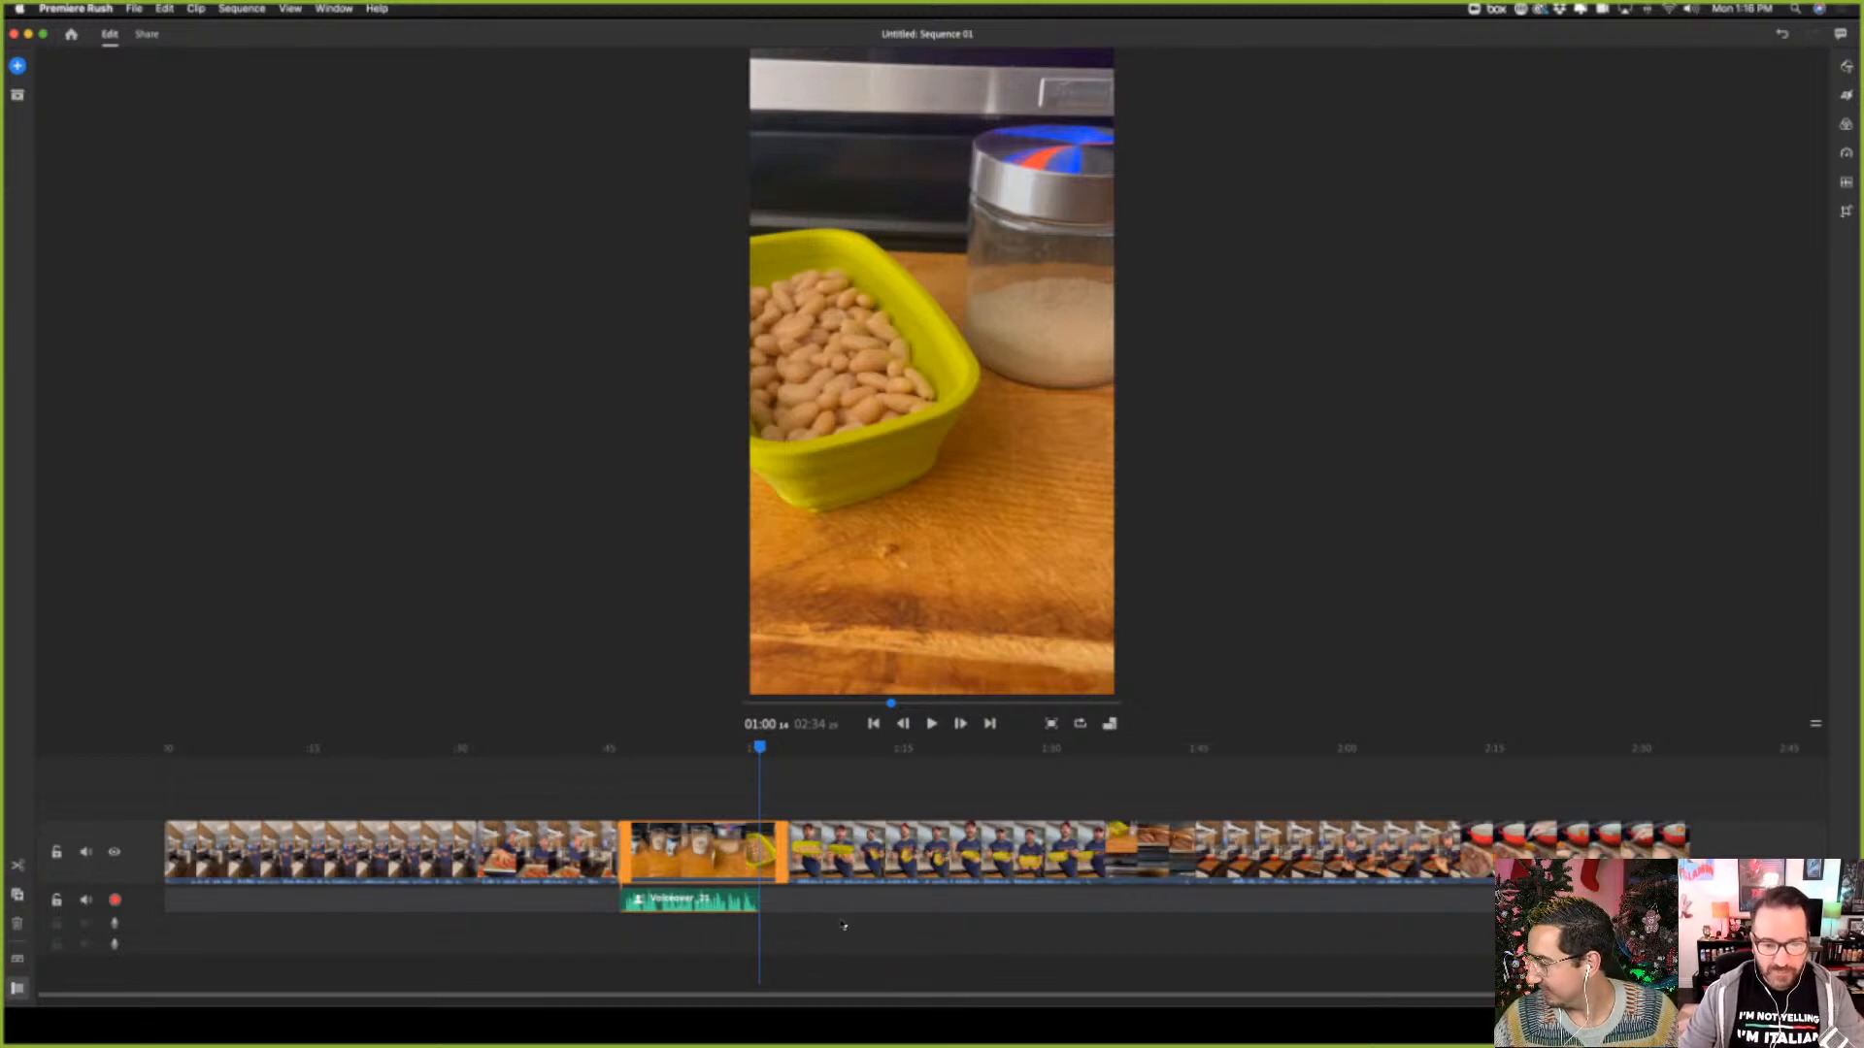
Apply a Wipe Down transition to the fourth clip, the one showing the bowl of beans
{"action": "left_click", "coordinate": [858, 849]}
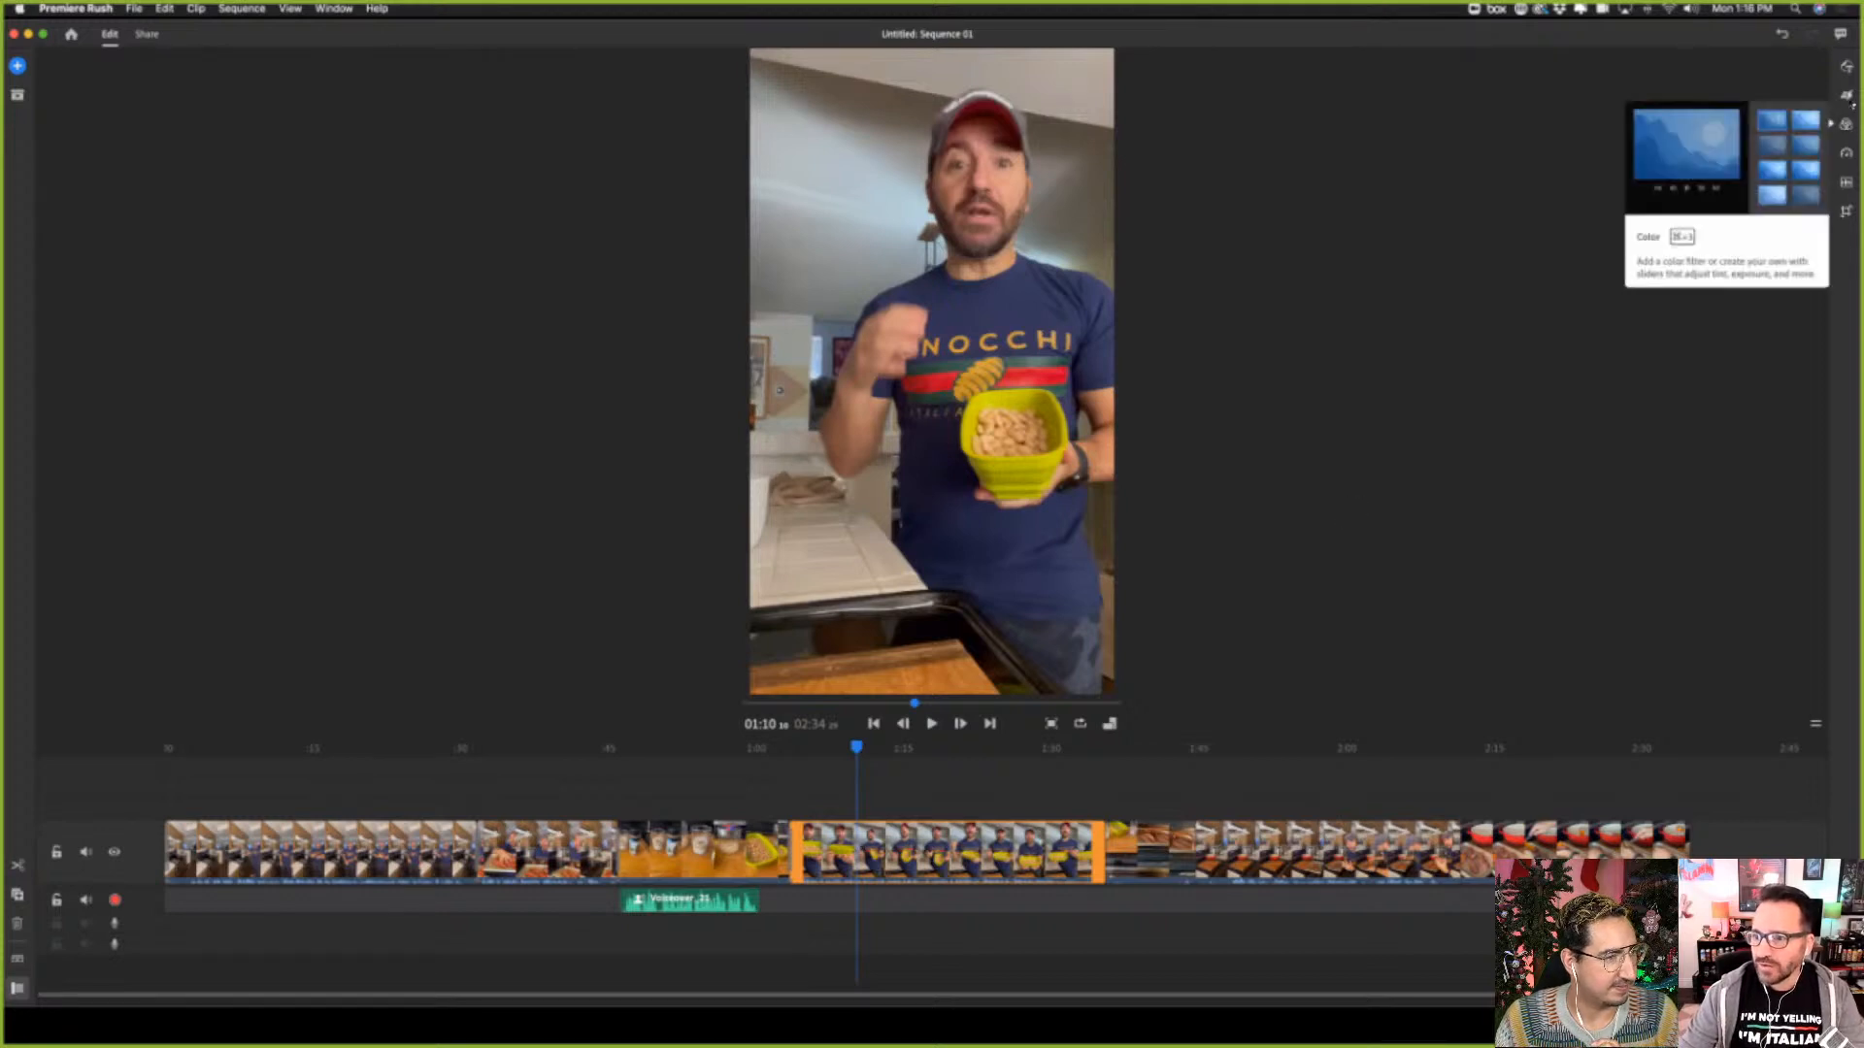
{"action": "left_click", "coordinate": [1846, 94]}
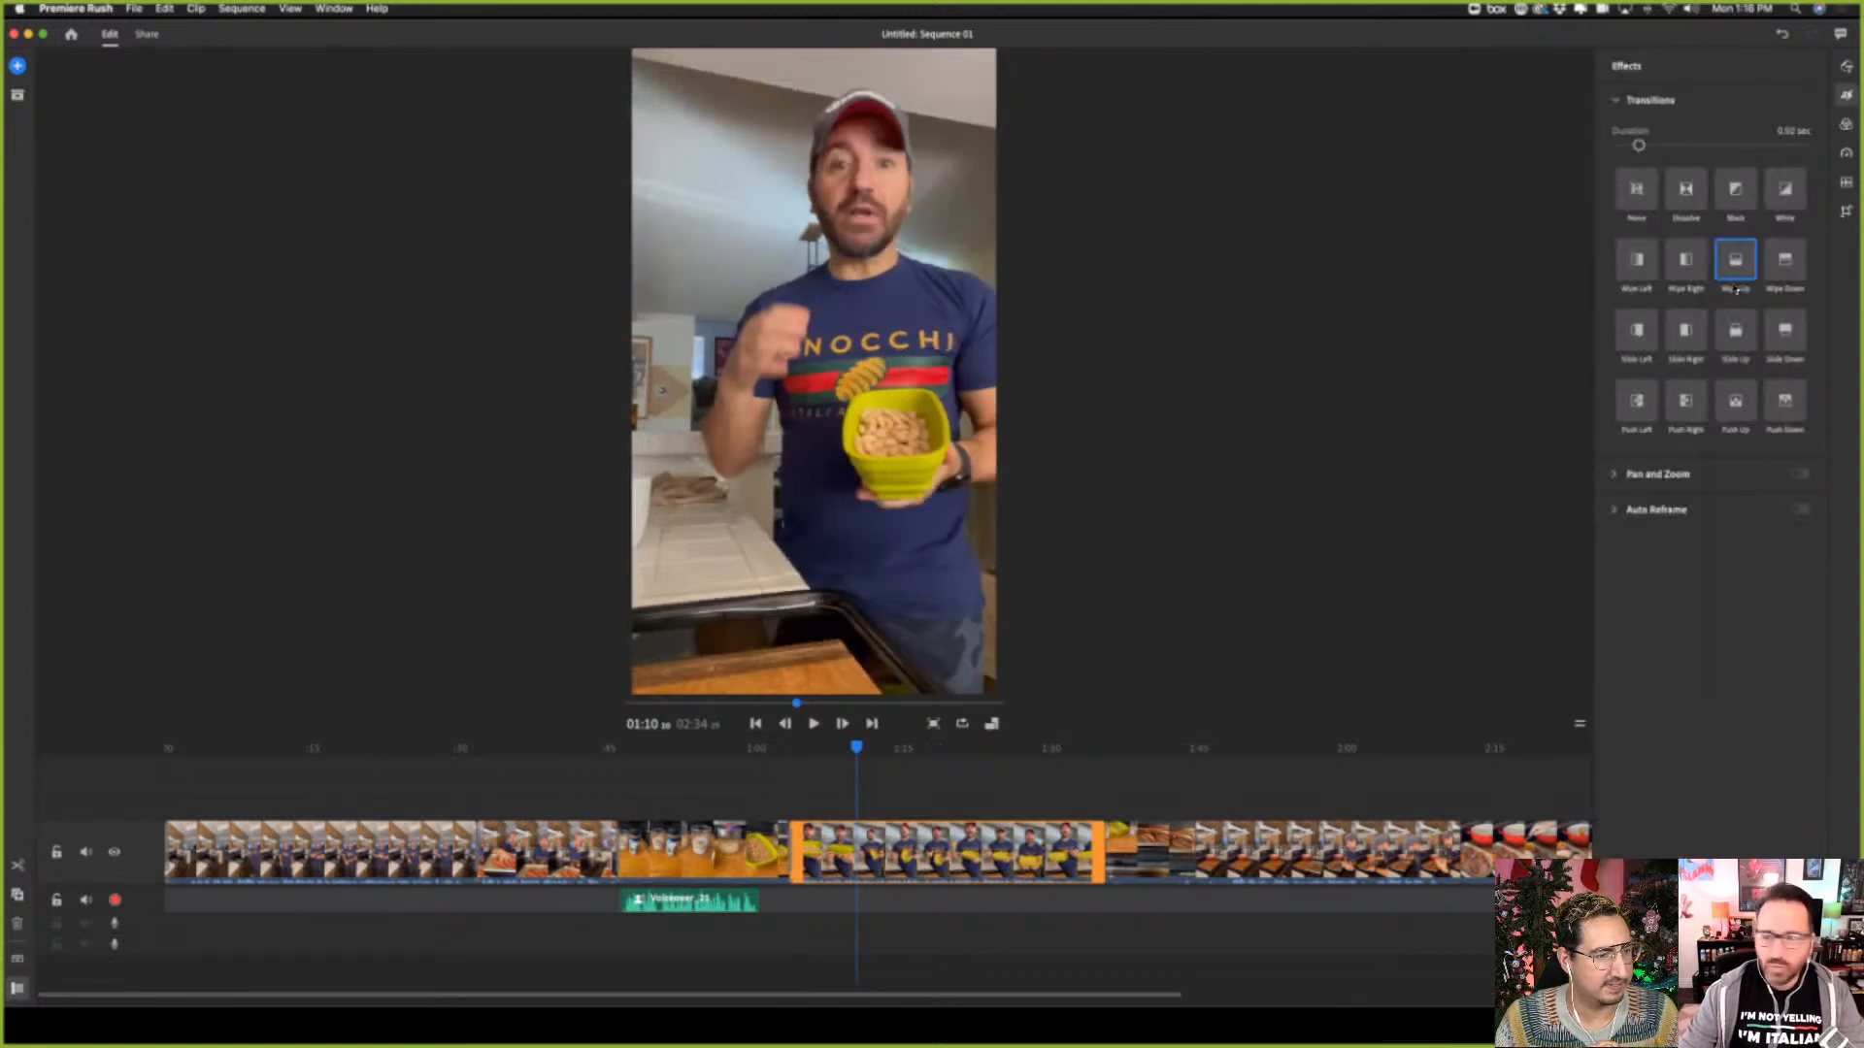
{"action": "left_click", "coordinate": [1785, 260]}
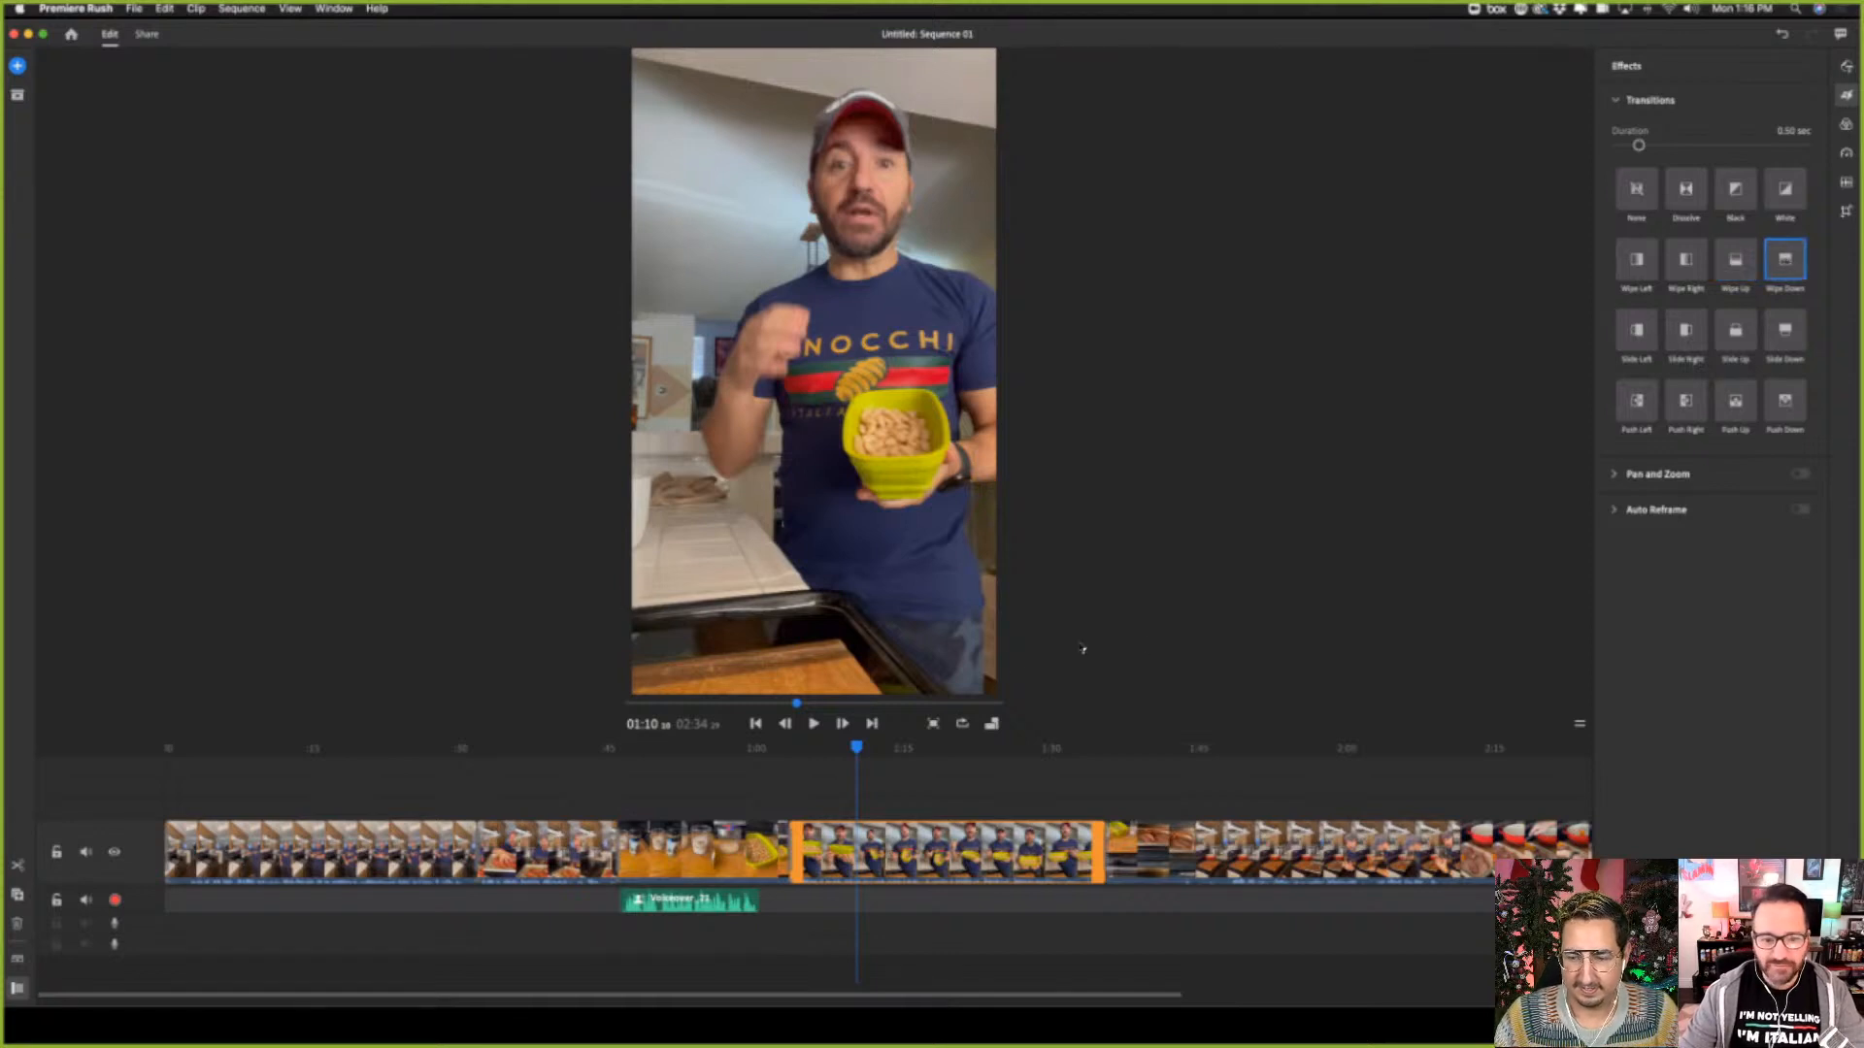
Play the sequence from about 01:04 through the fourth and fifth clips into the sixth, stopping at about 01:49
{"action": "left_click", "coordinate": [806, 764]}
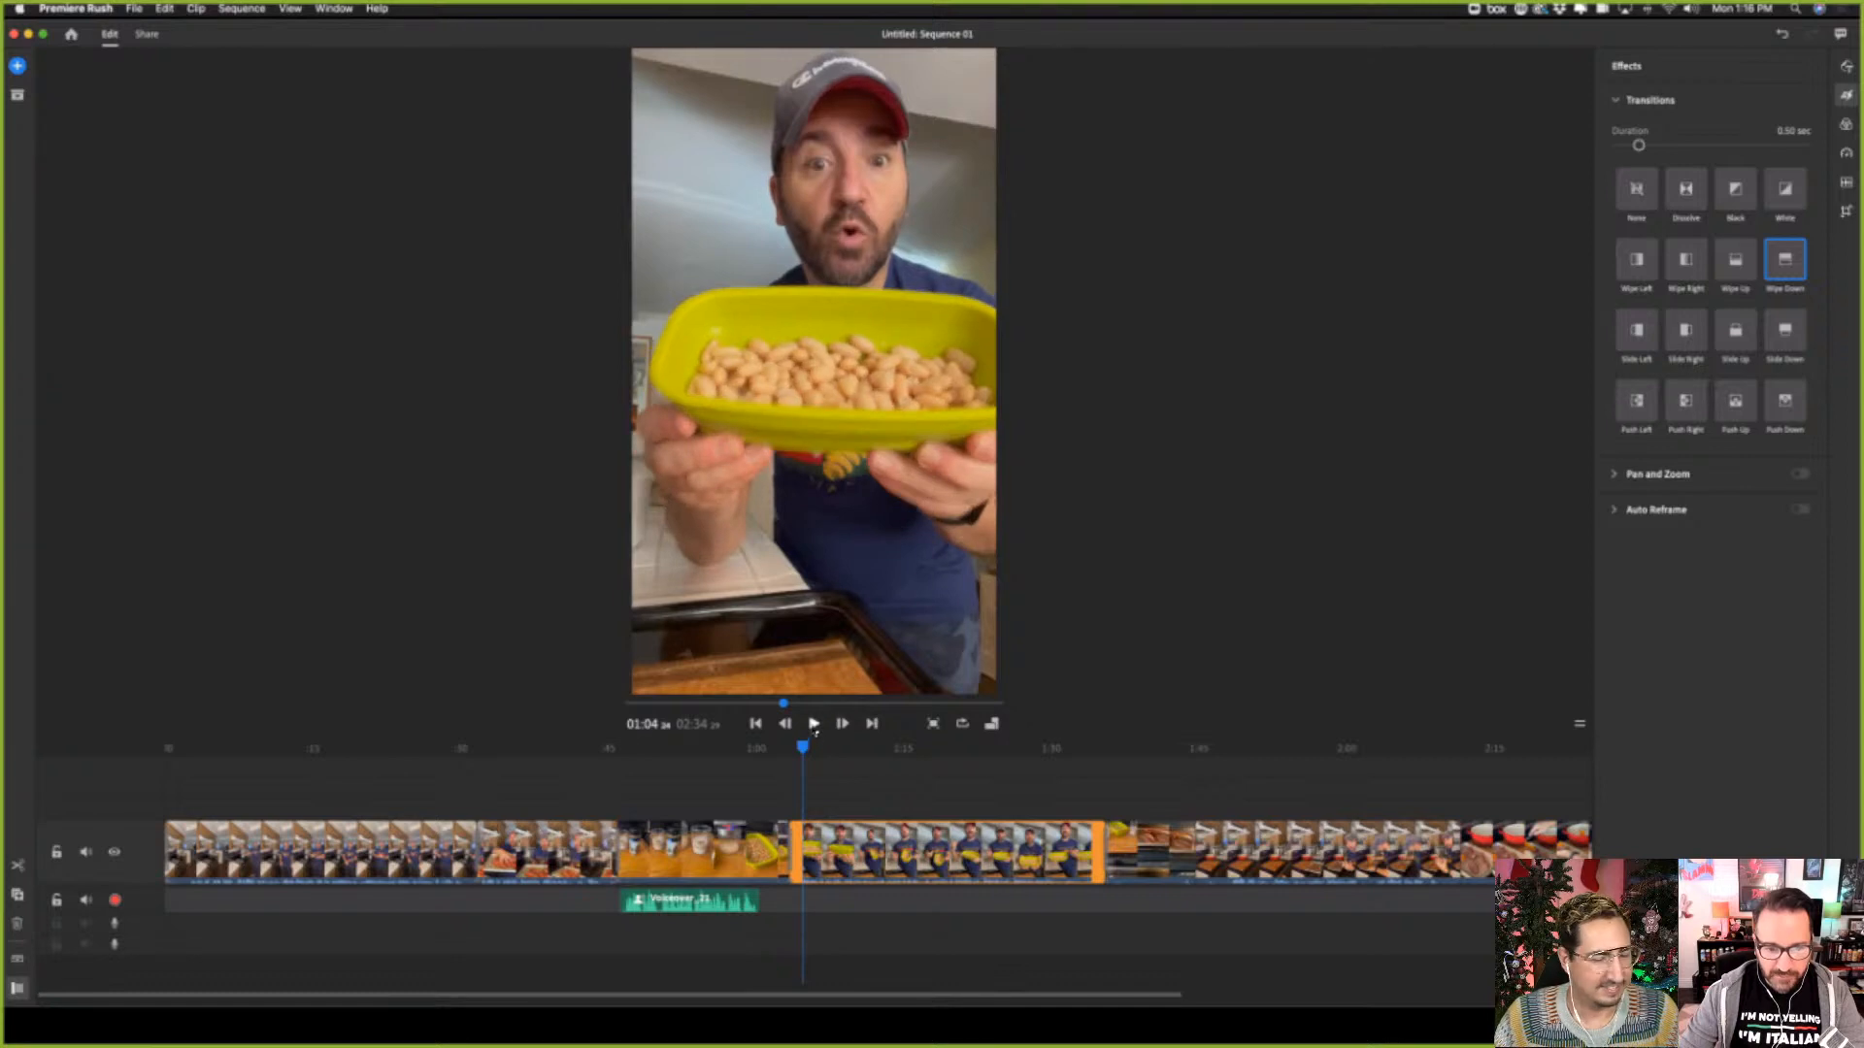
{"action": "left_click", "coordinate": [814, 724]}
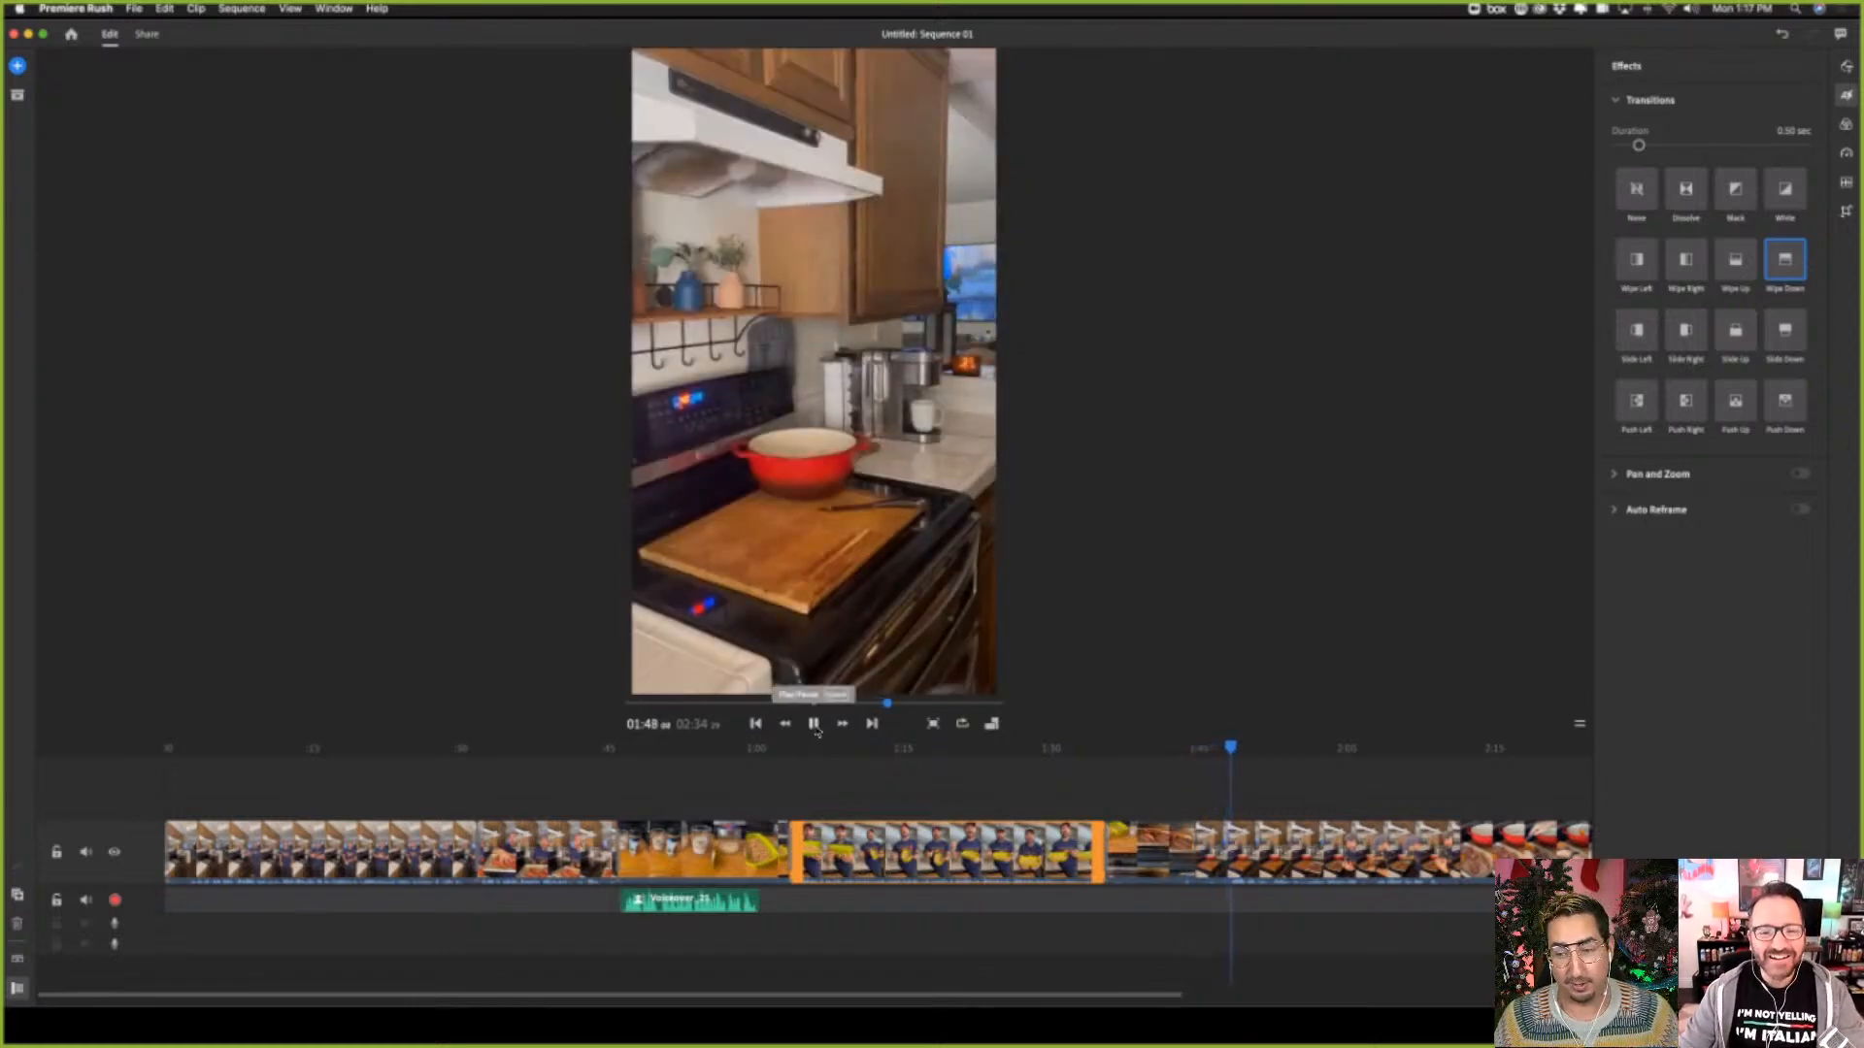
{"action": "left_click", "coordinate": [813, 724]}
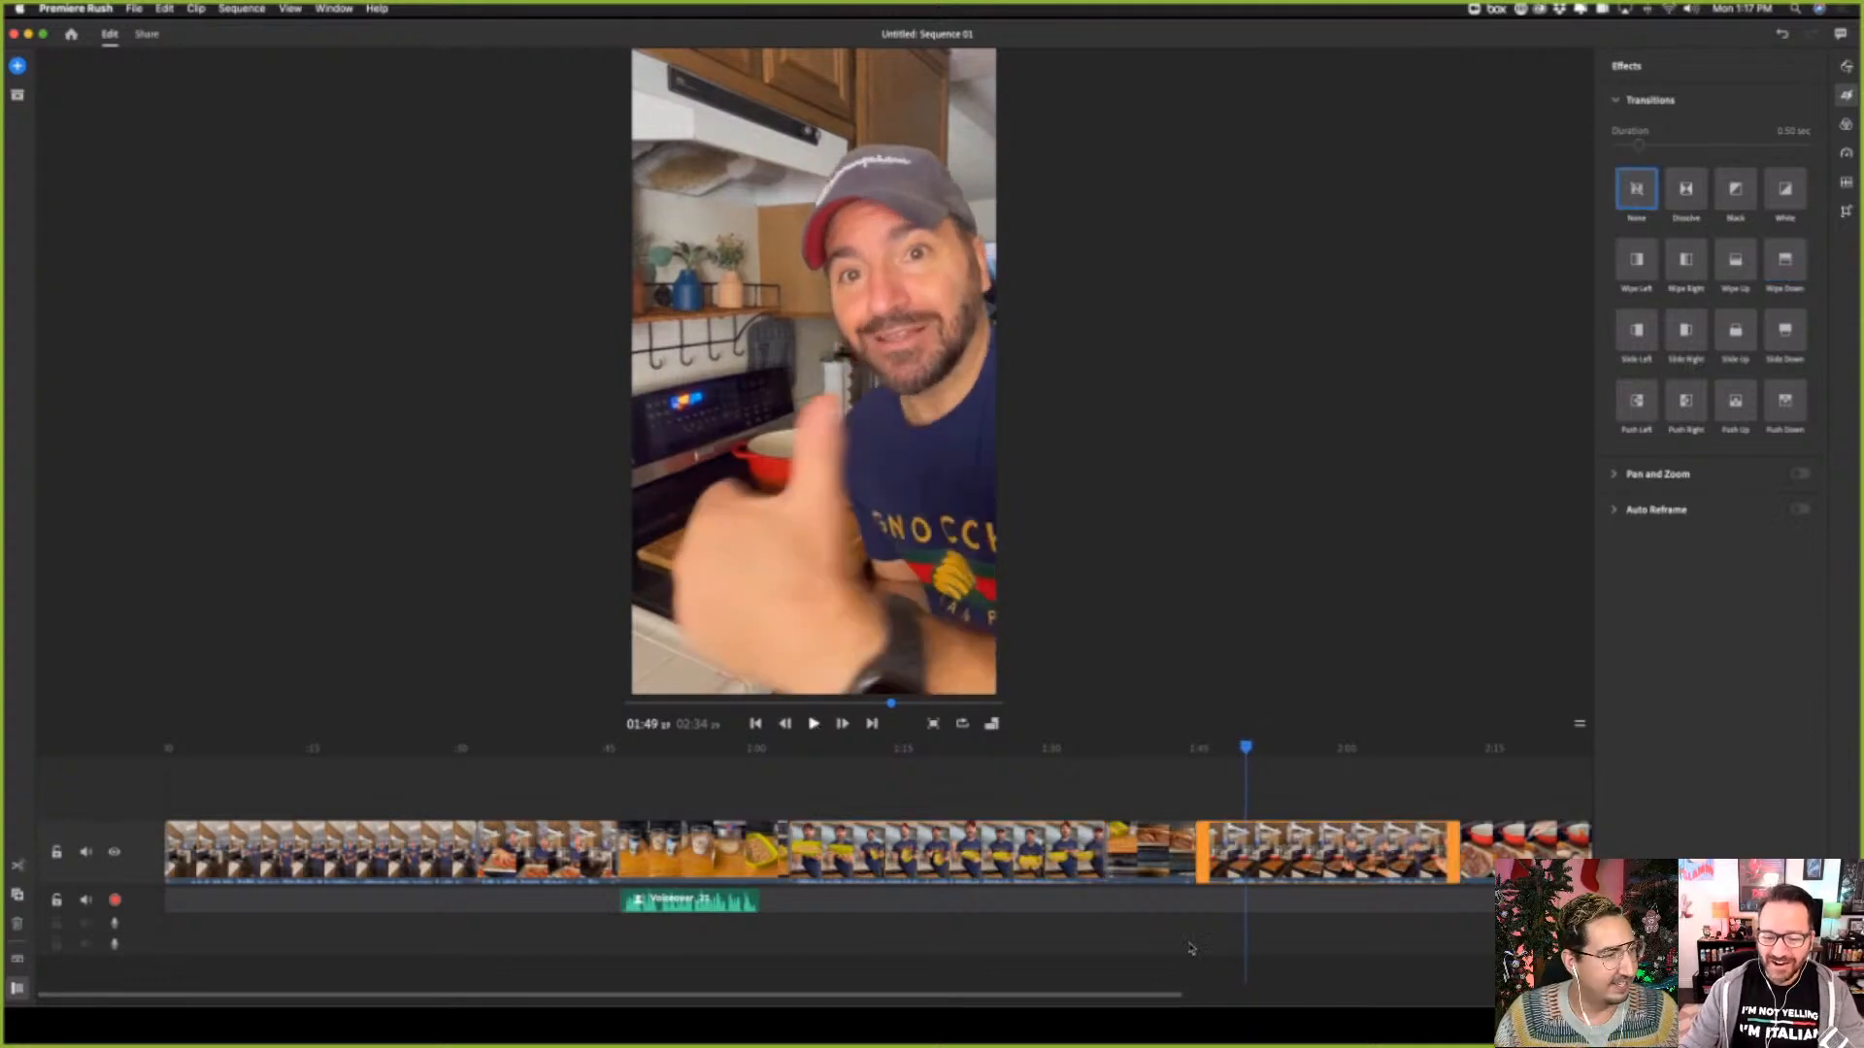
Trim about 3 seconds off the start of the sixth clip, where the kitchen is empty
{"action": "left_click", "coordinate": [1173, 858]}
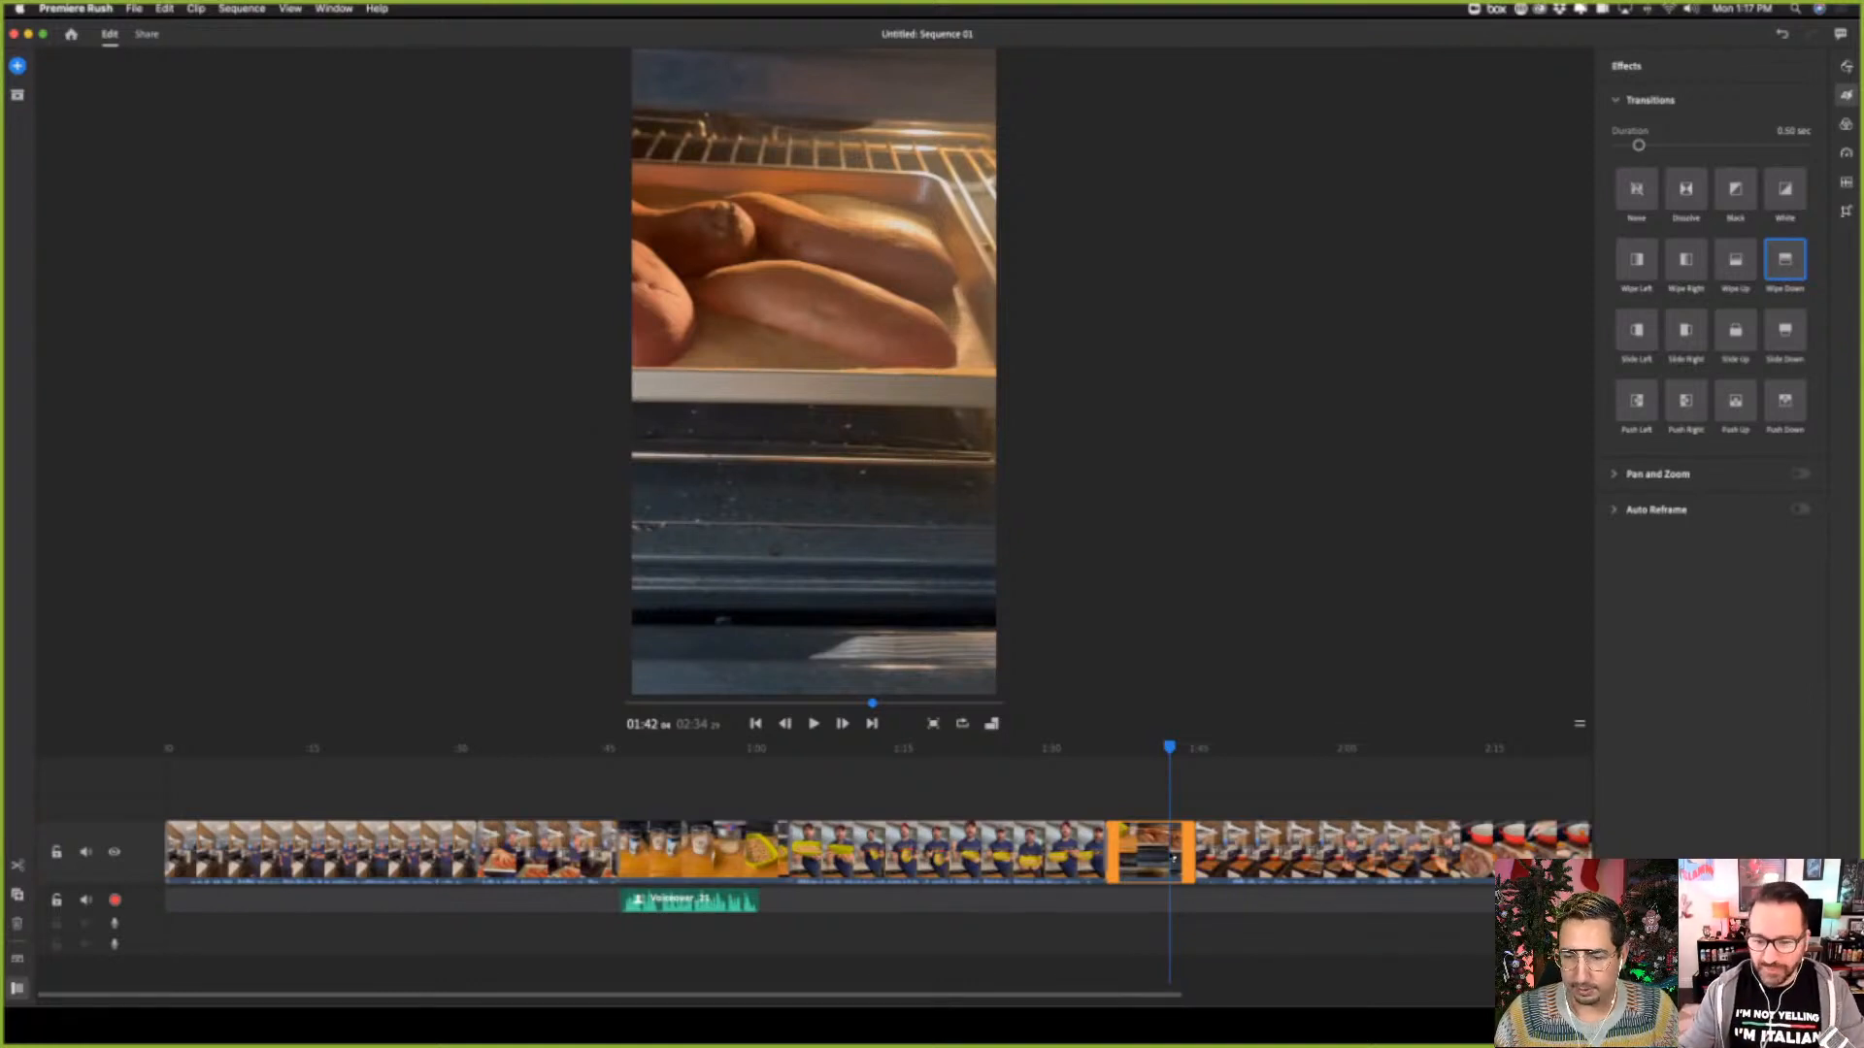
{"action": "left_click", "coordinate": [1361, 860]}
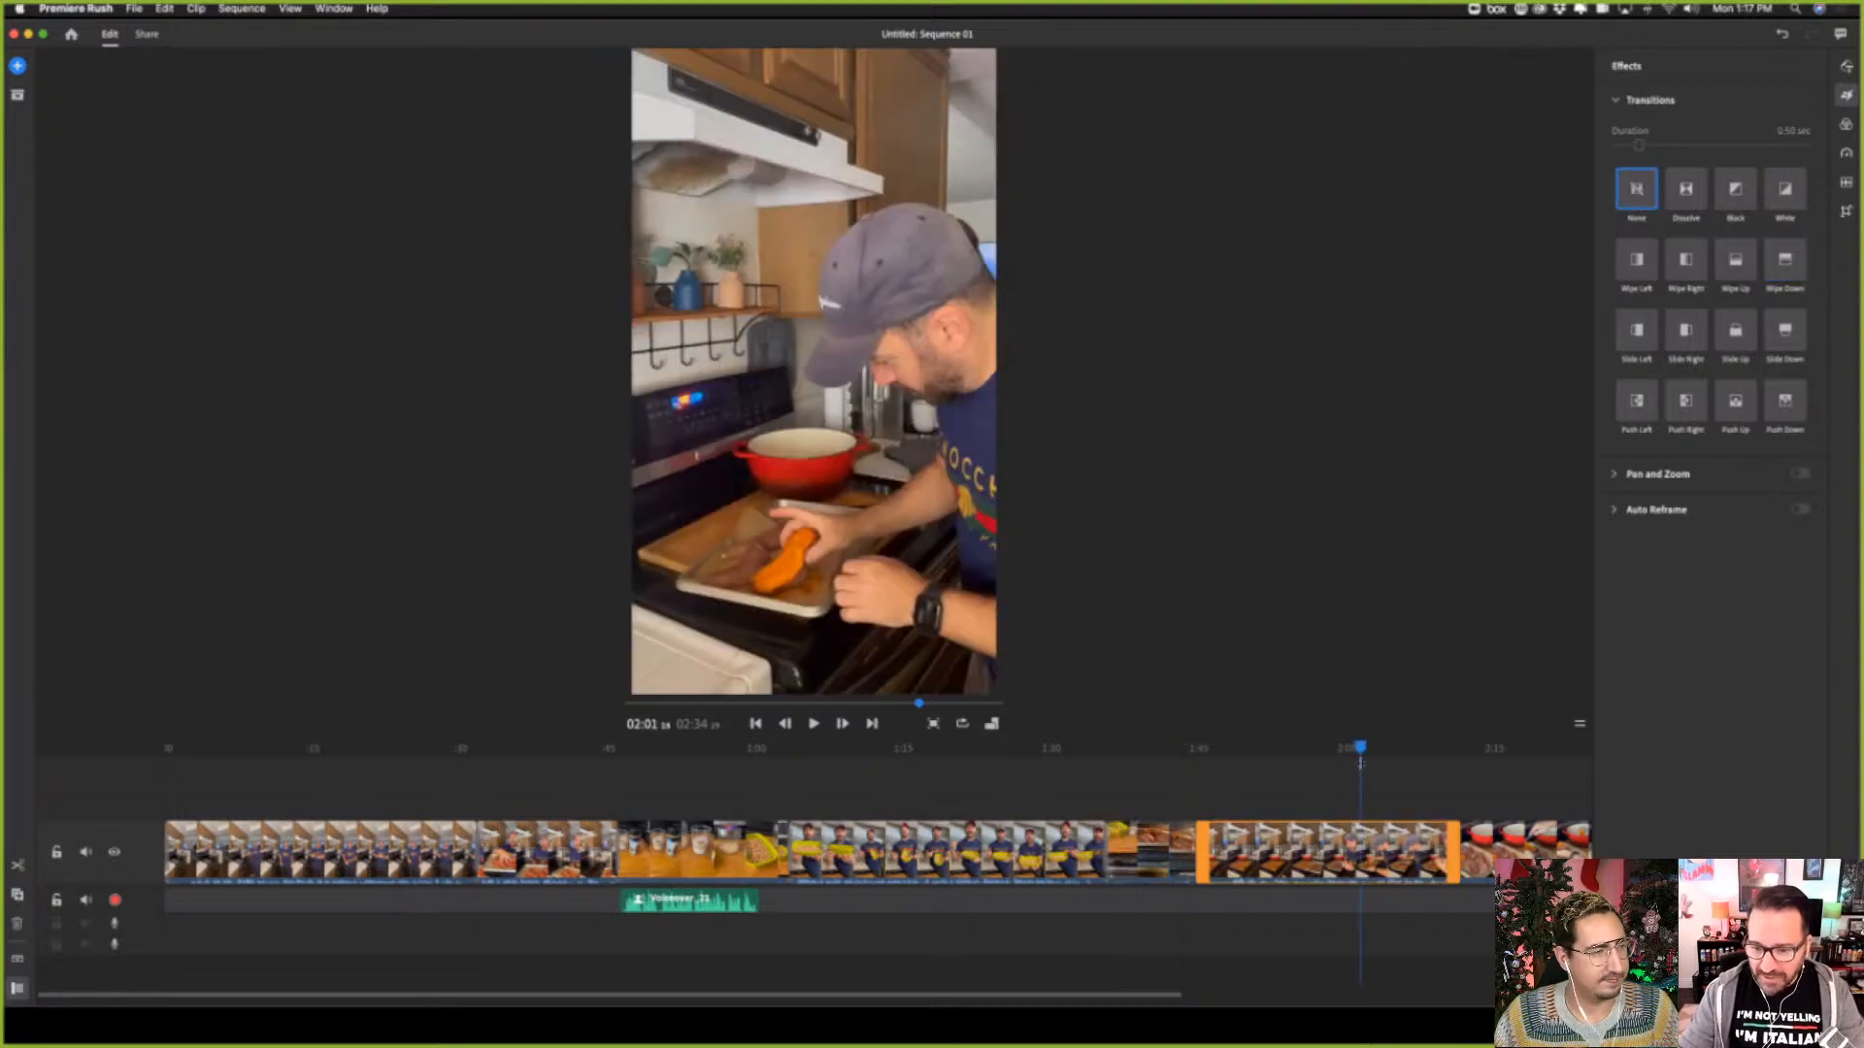
{"action": "left_click", "coordinate": [1209, 781]}
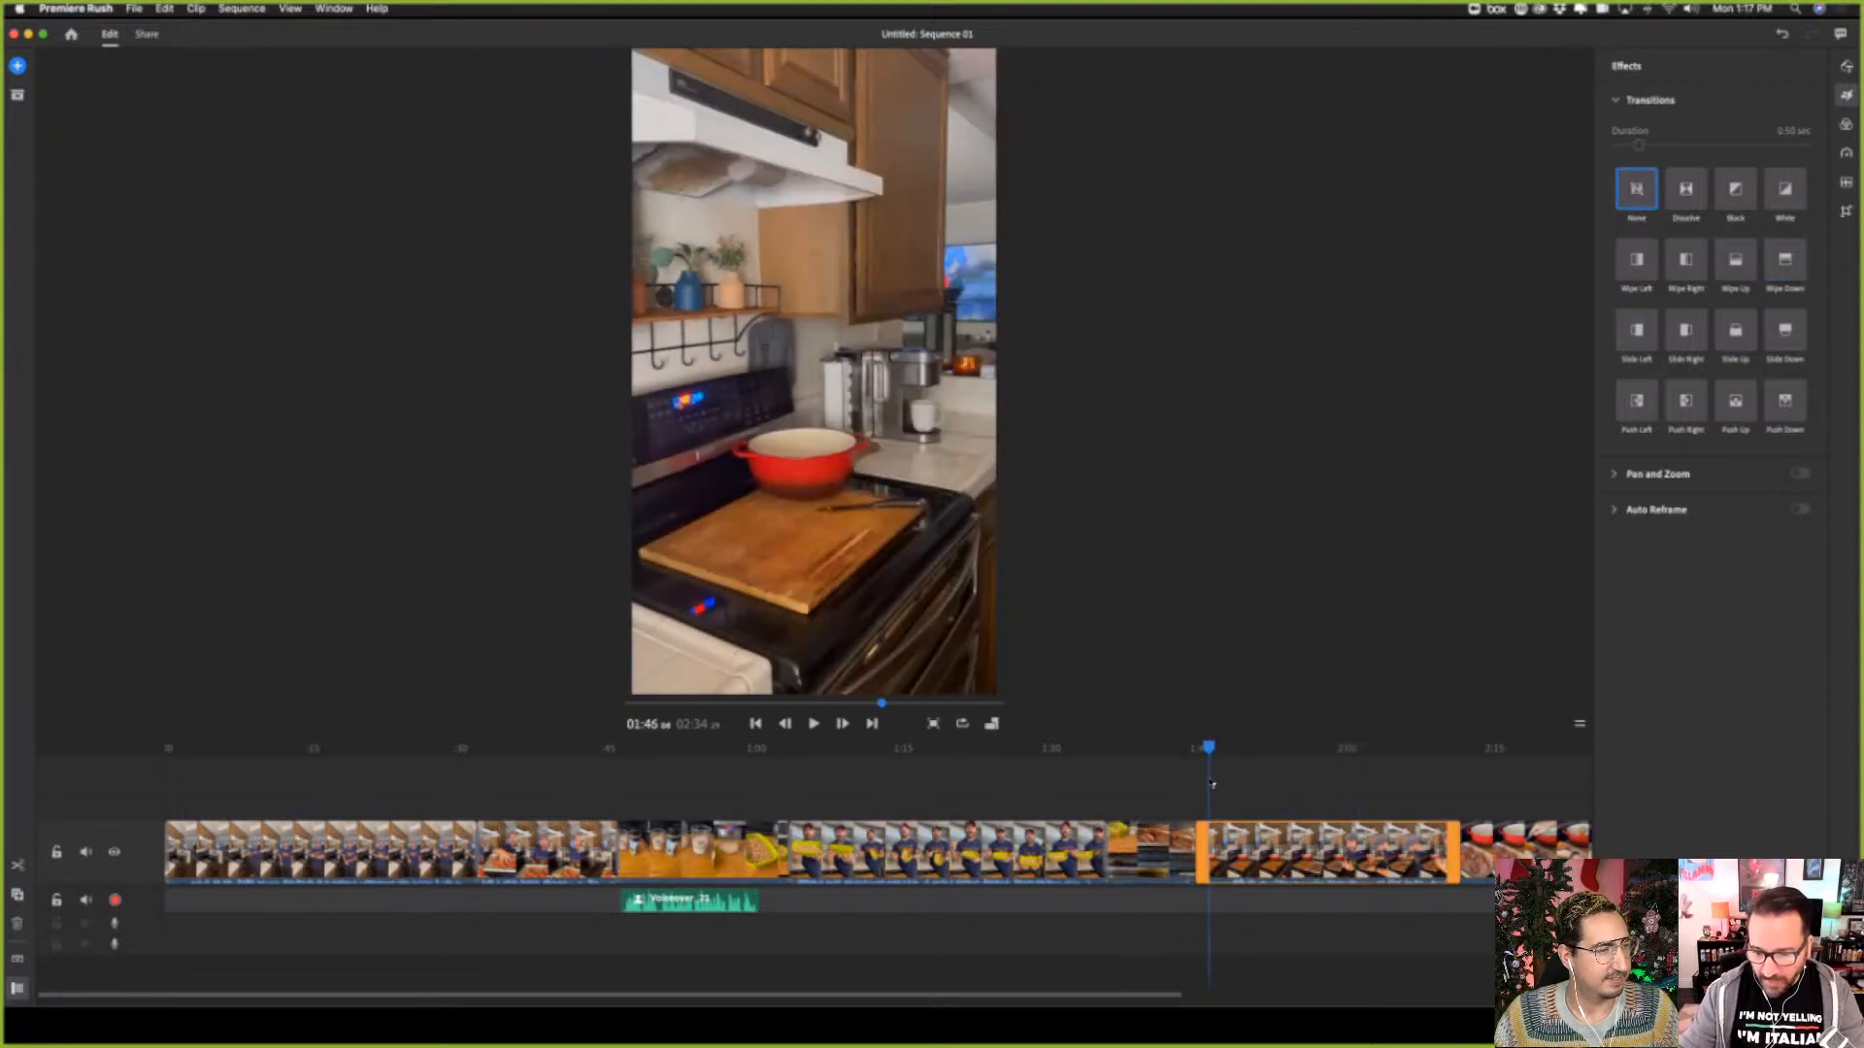
{"action": "left_click_drag", "start_coordinate": [1204, 856], "coordinate": [1235, 856]}
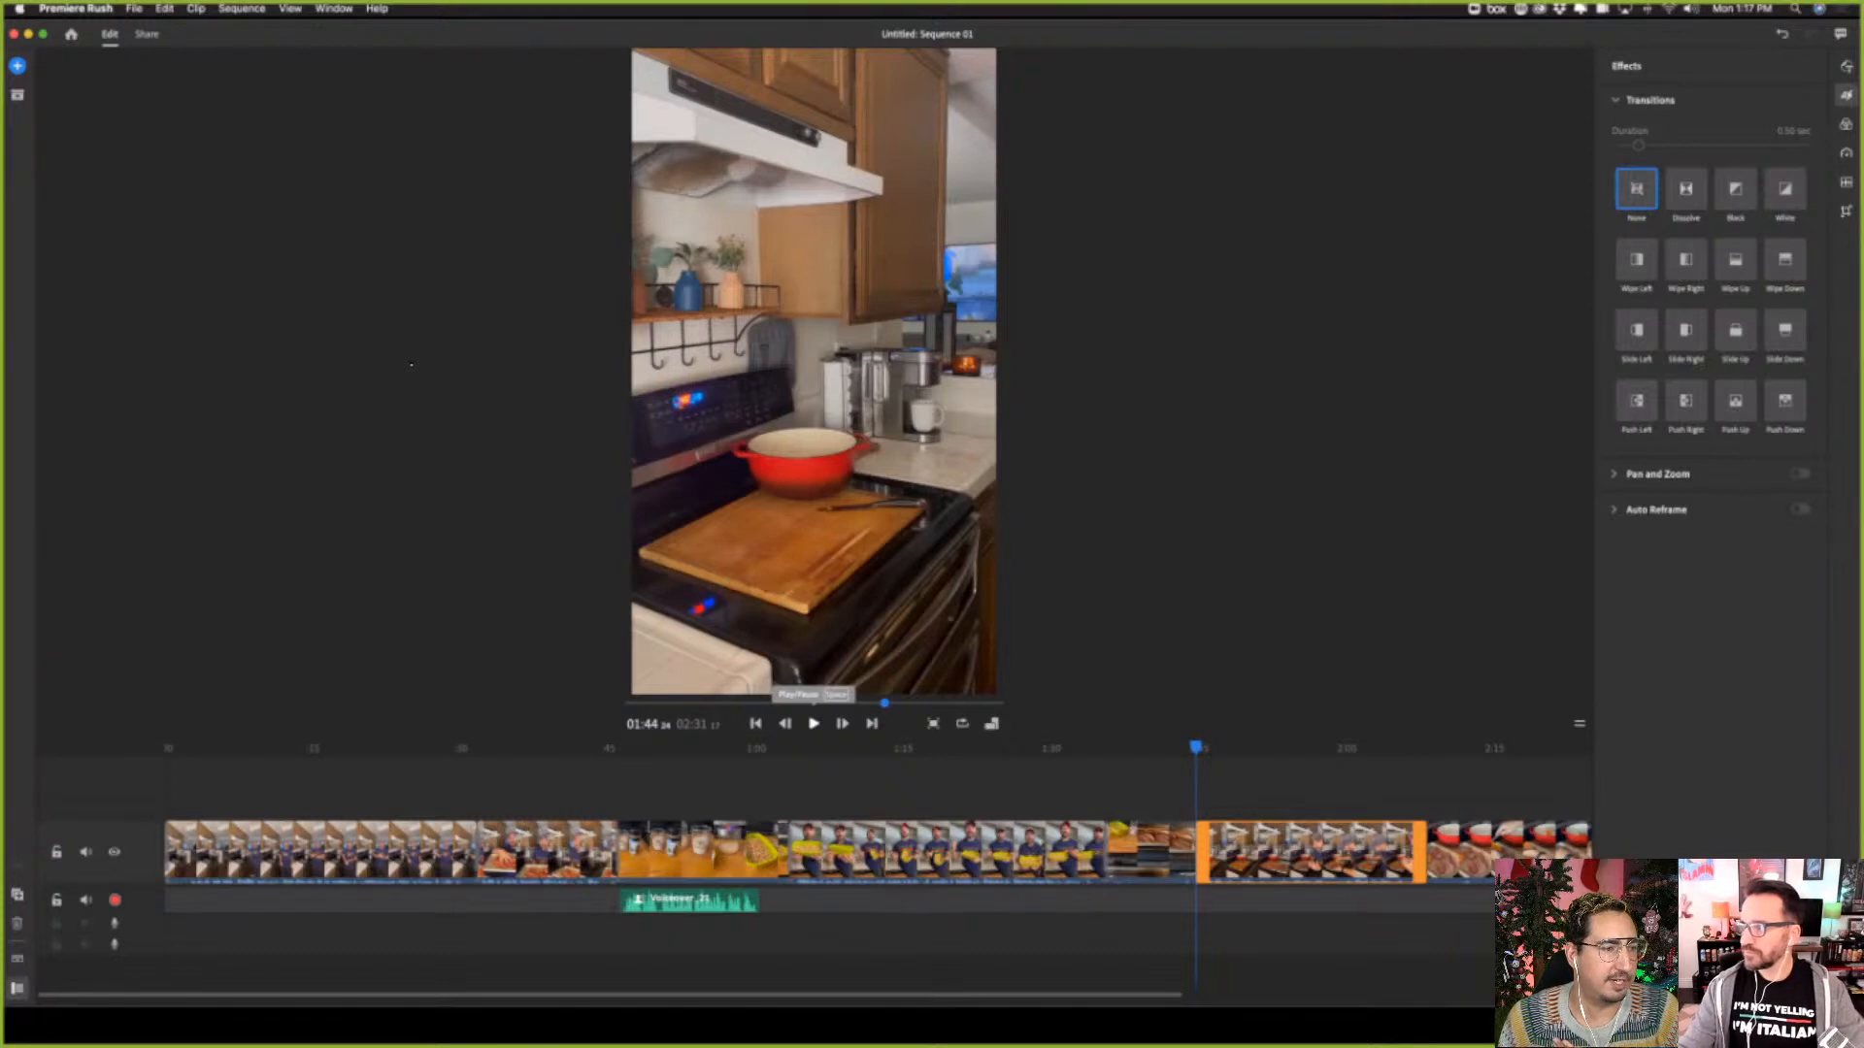
Play the sixth clip from its trimmed start at about 01:44 through to its end at about 02:07
{"action": "left_click", "coordinate": [814, 725]}
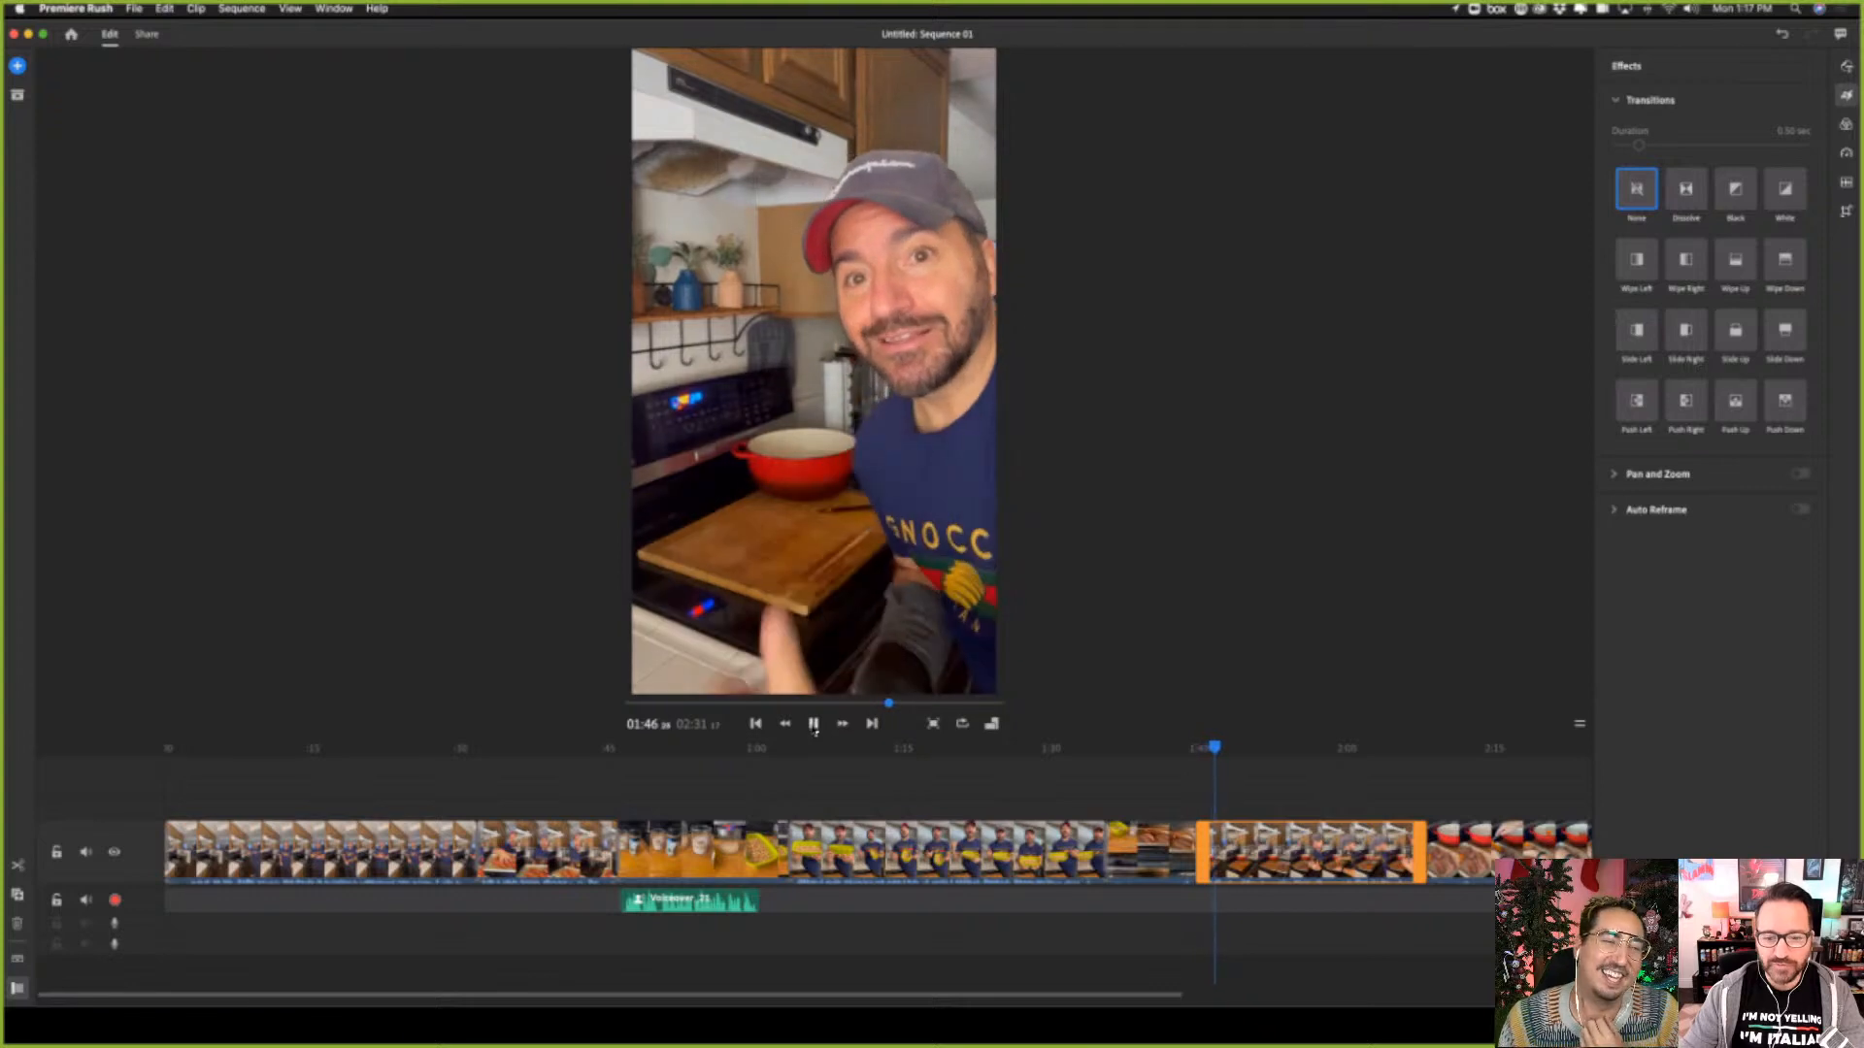
{"action": "left_click", "coordinate": [813, 724]}
{"action": "left_click", "coordinate": [814, 724]}
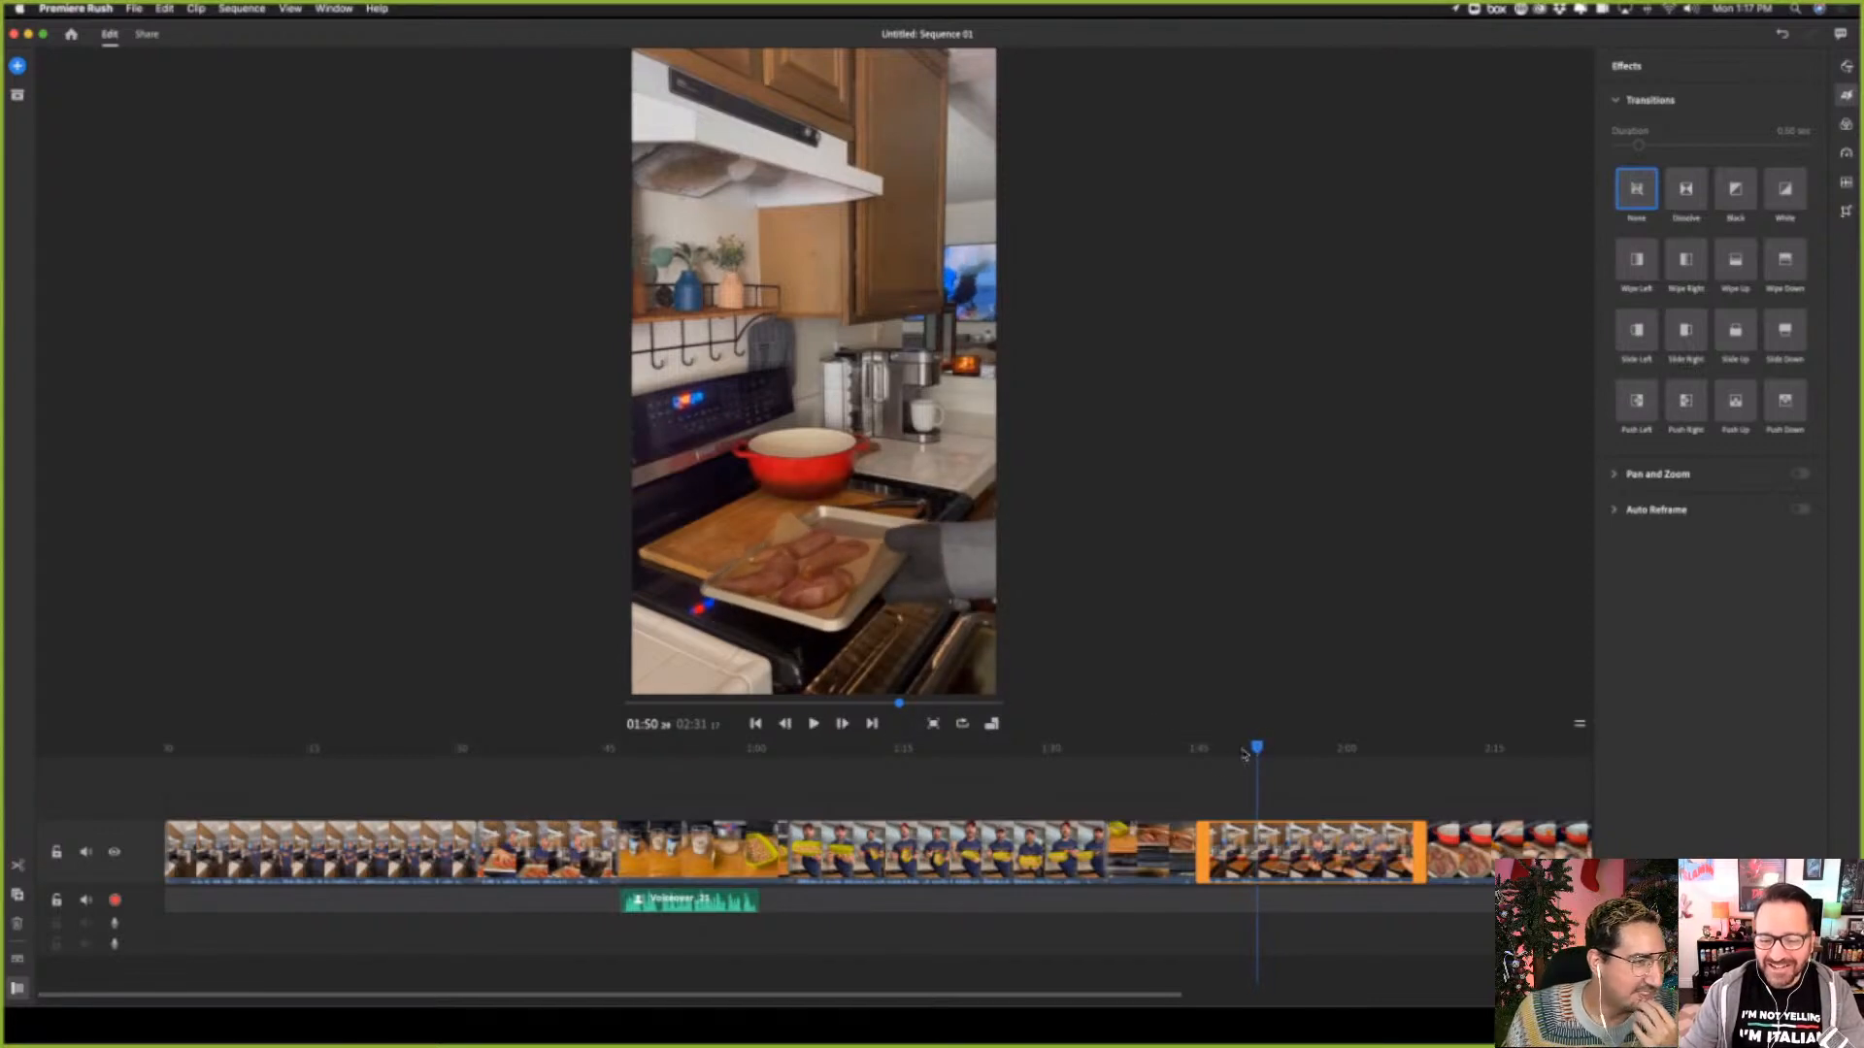
{"action": "left_click_drag", "start_coordinate": [1256, 748], "coordinate": [1213, 756]}
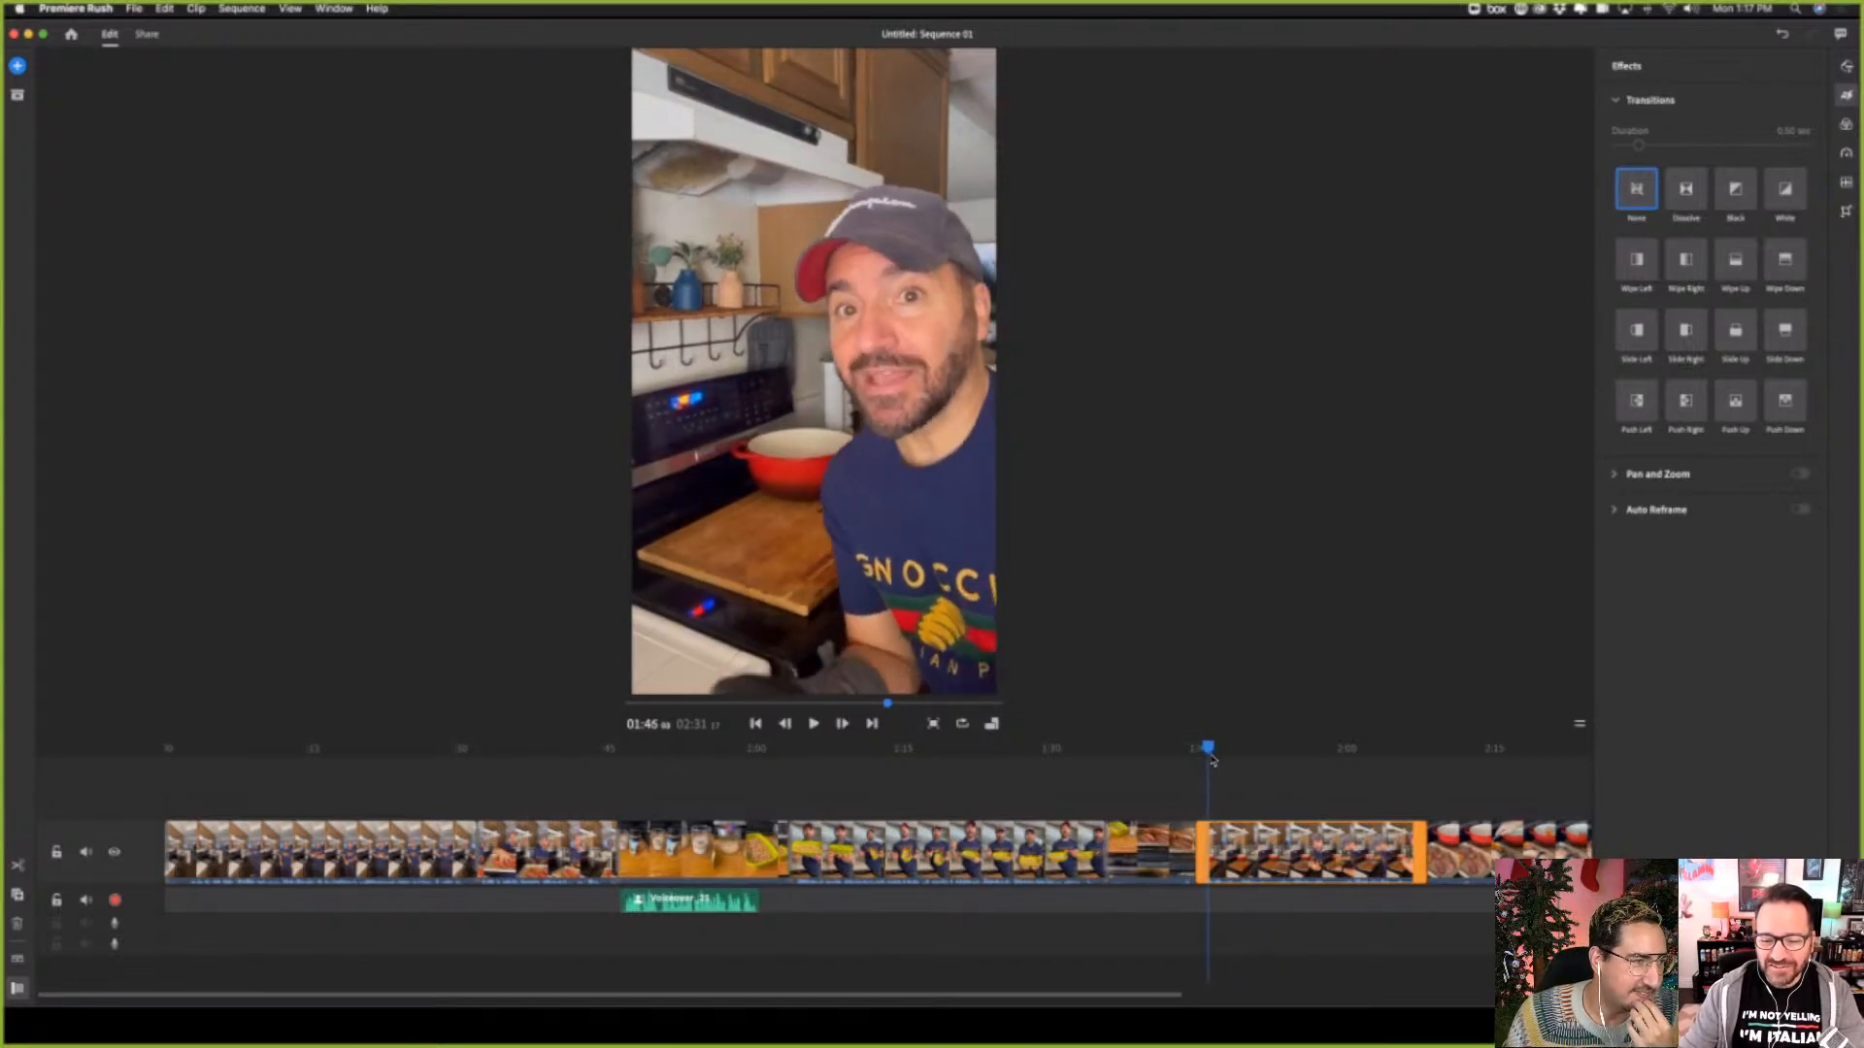
{"action": "left_click", "coordinate": [813, 723]}
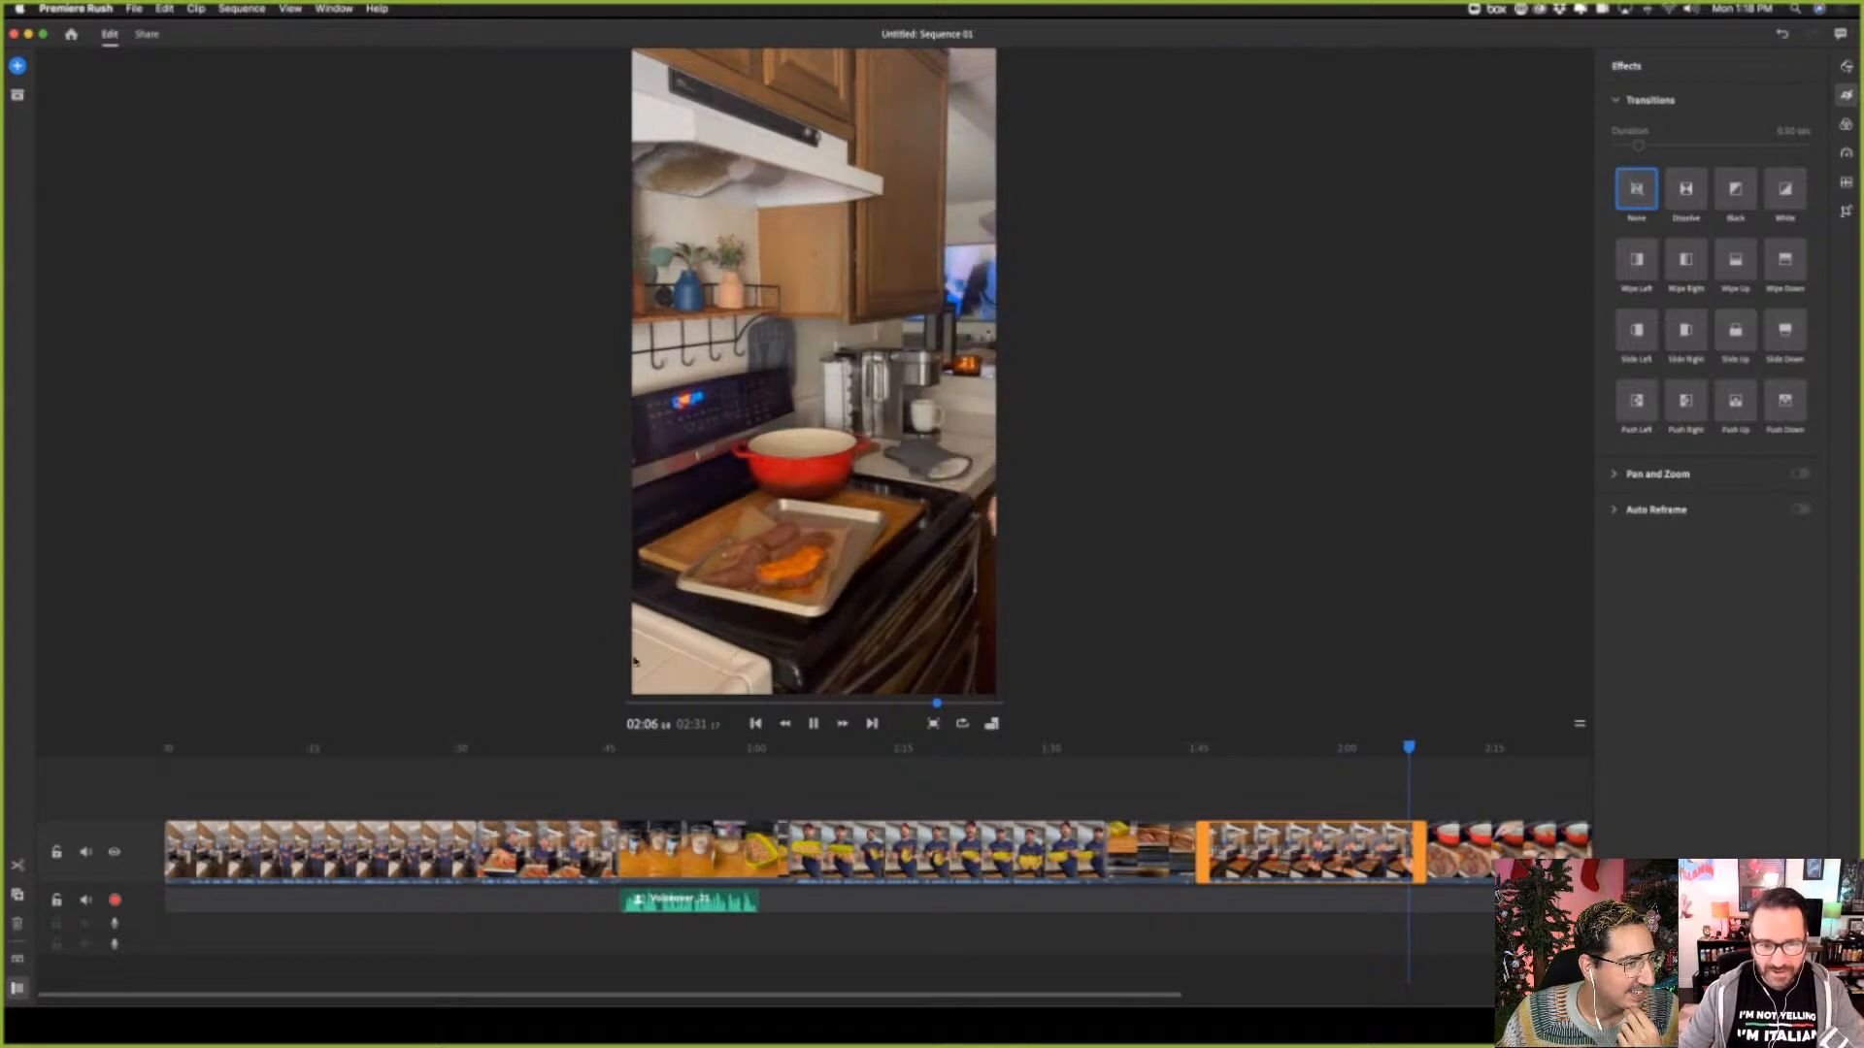
{"action": "left_click", "coordinate": [813, 724]}
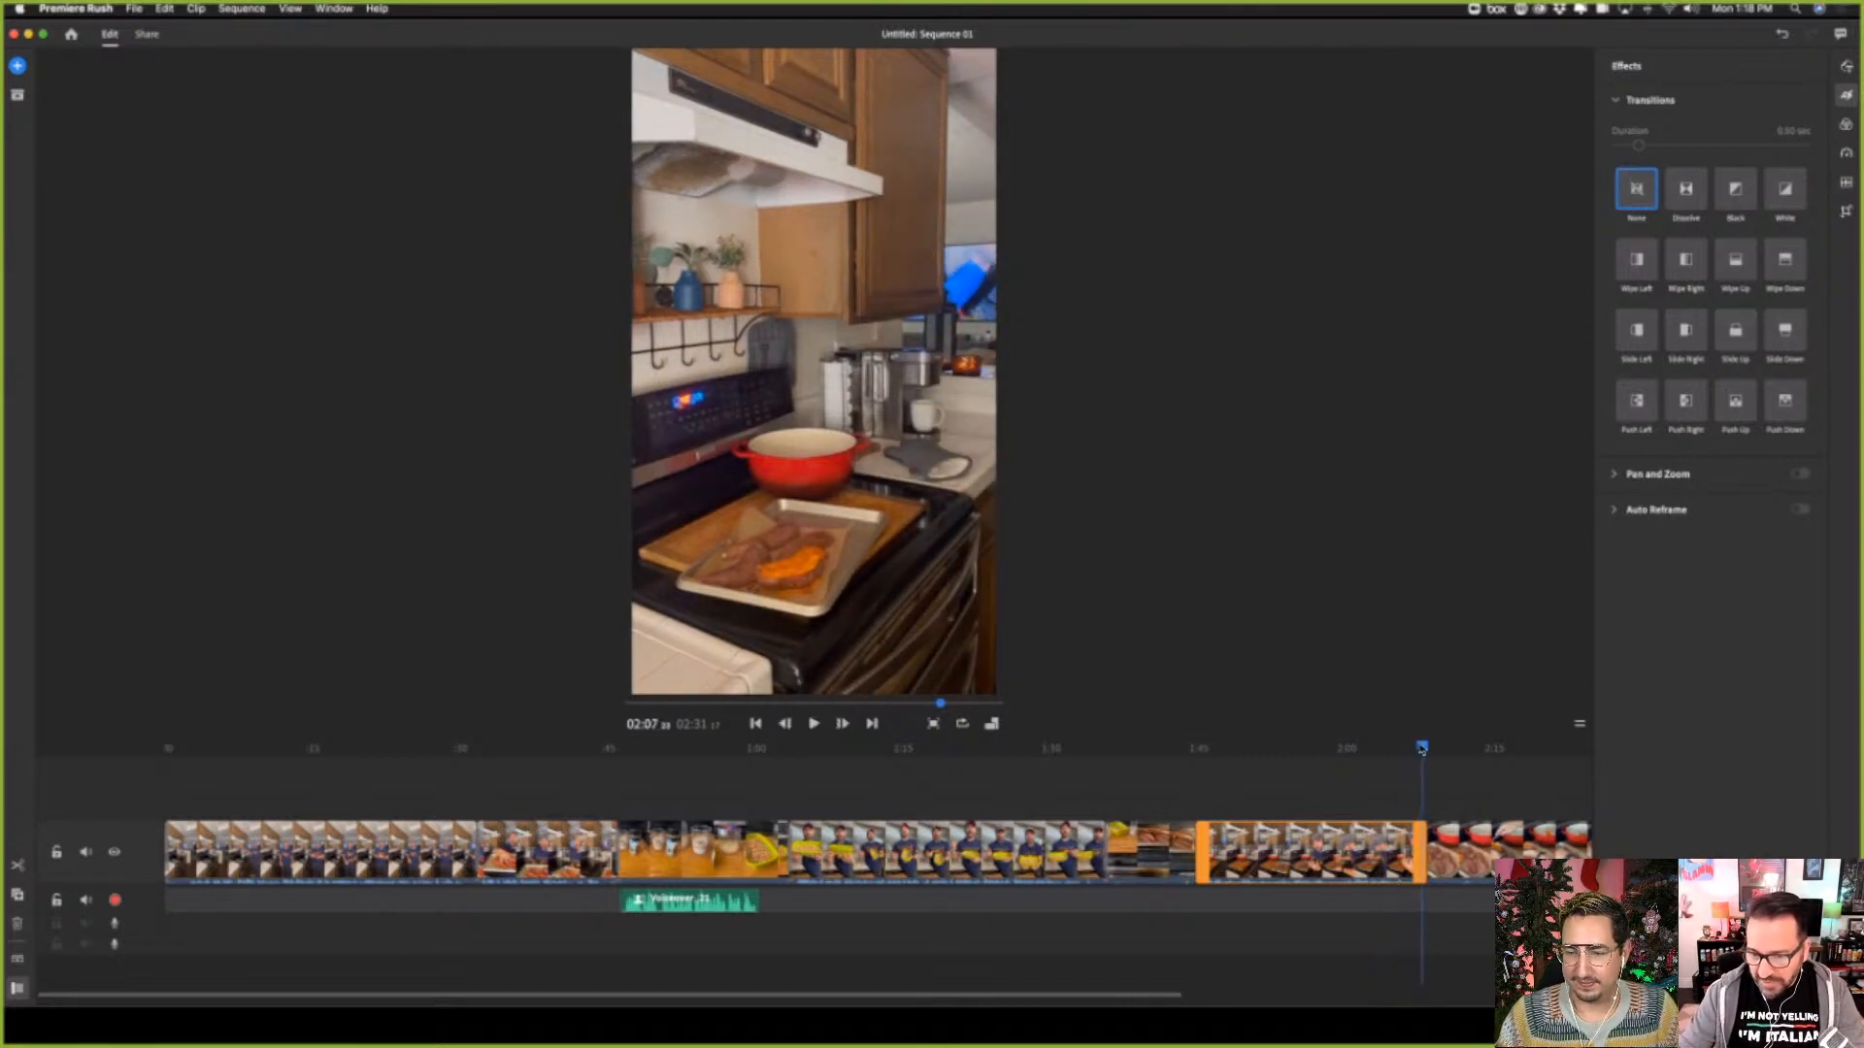
Trim about one second off the end of the sixth clip and apply a Push Up transition to it
{"action": "left_click_drag", "start_coordinate": [1421, 748], "coordinate": [1407, 750]}
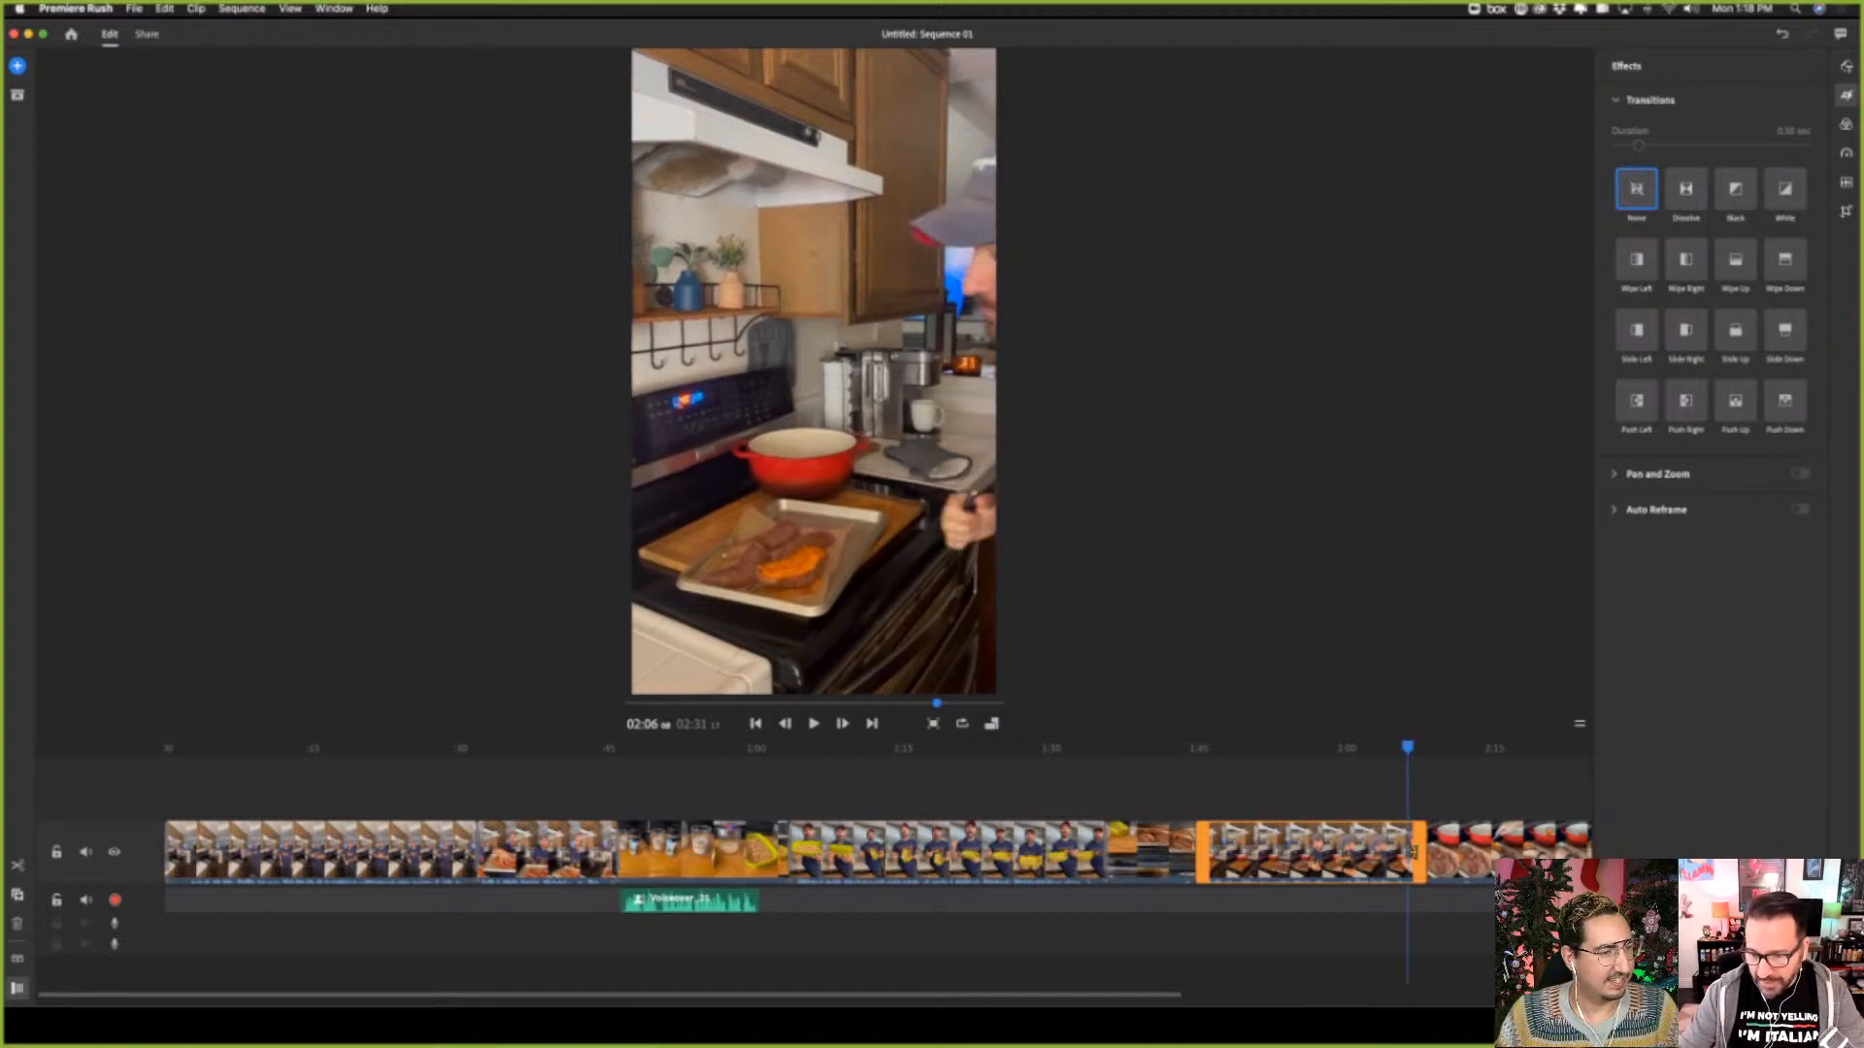
{"action": "left_click_drag", "start_coordinate": [1416, 854], "coordinate": [1408, 853]}
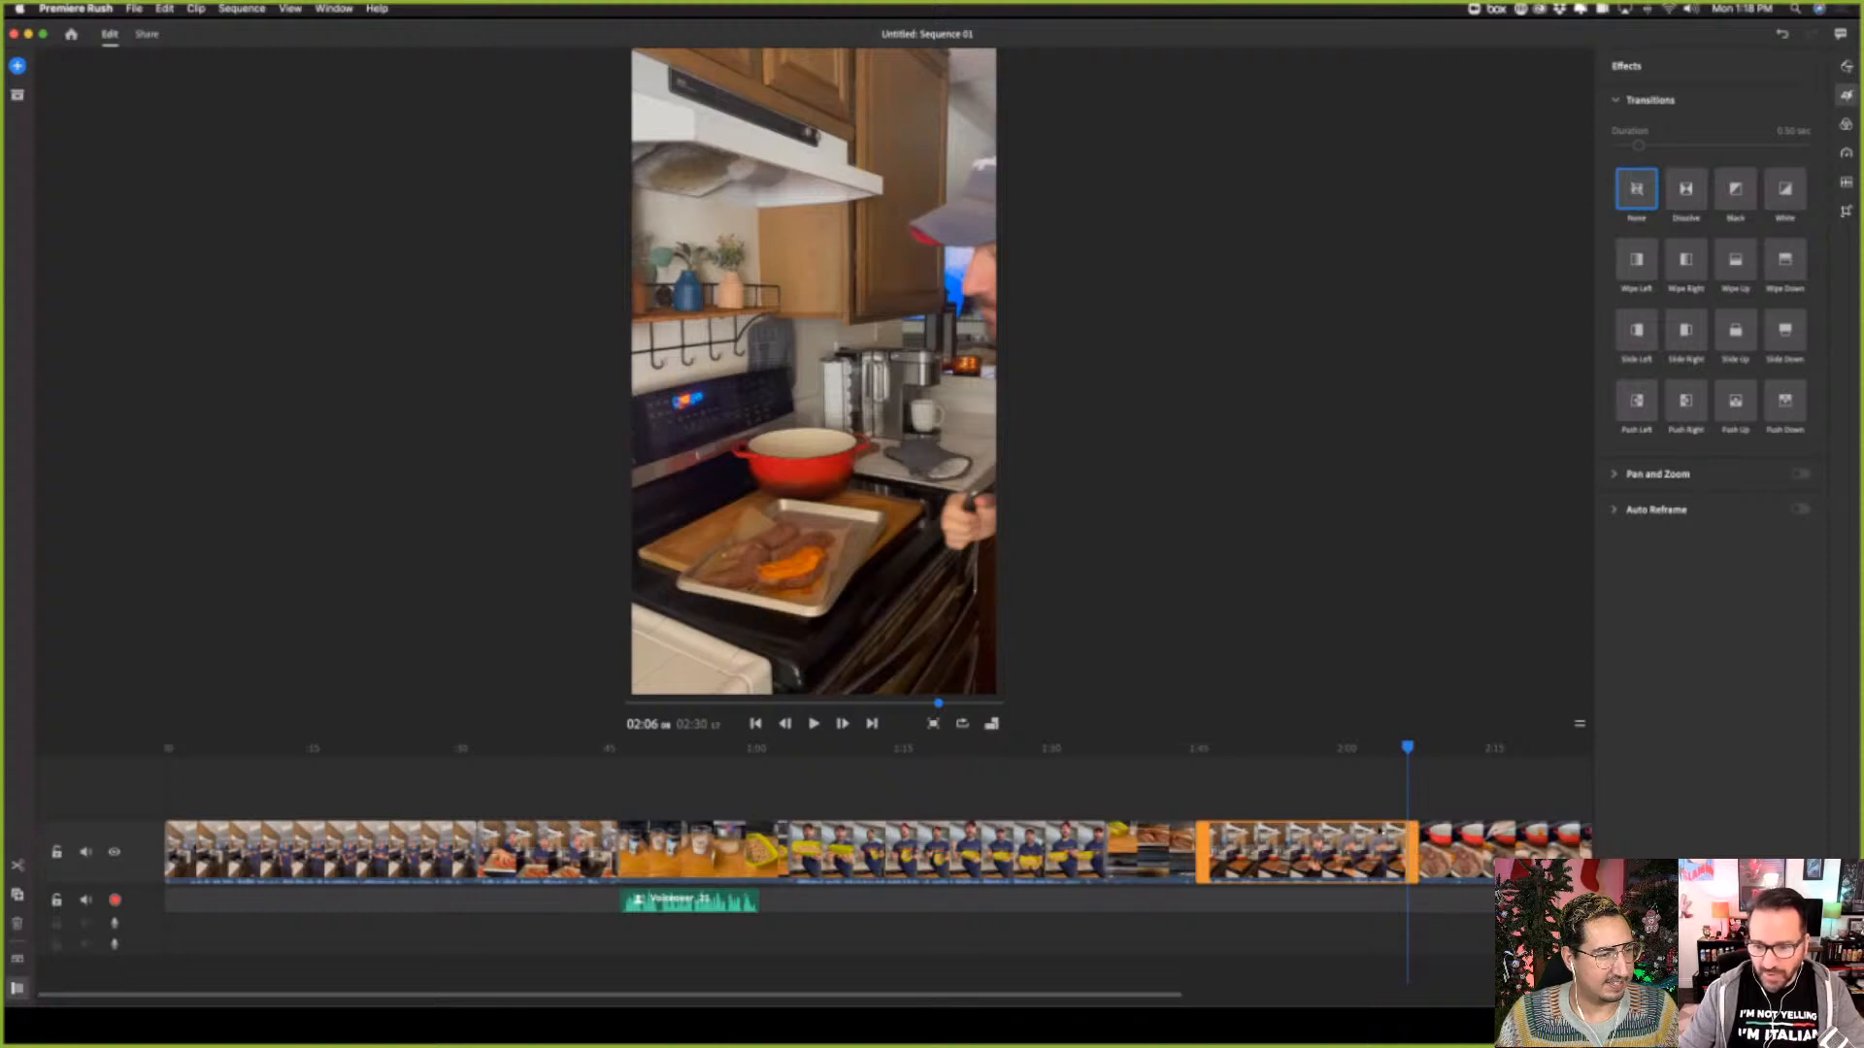
{"action": "left_click", "coordinate": [1386, 857]}
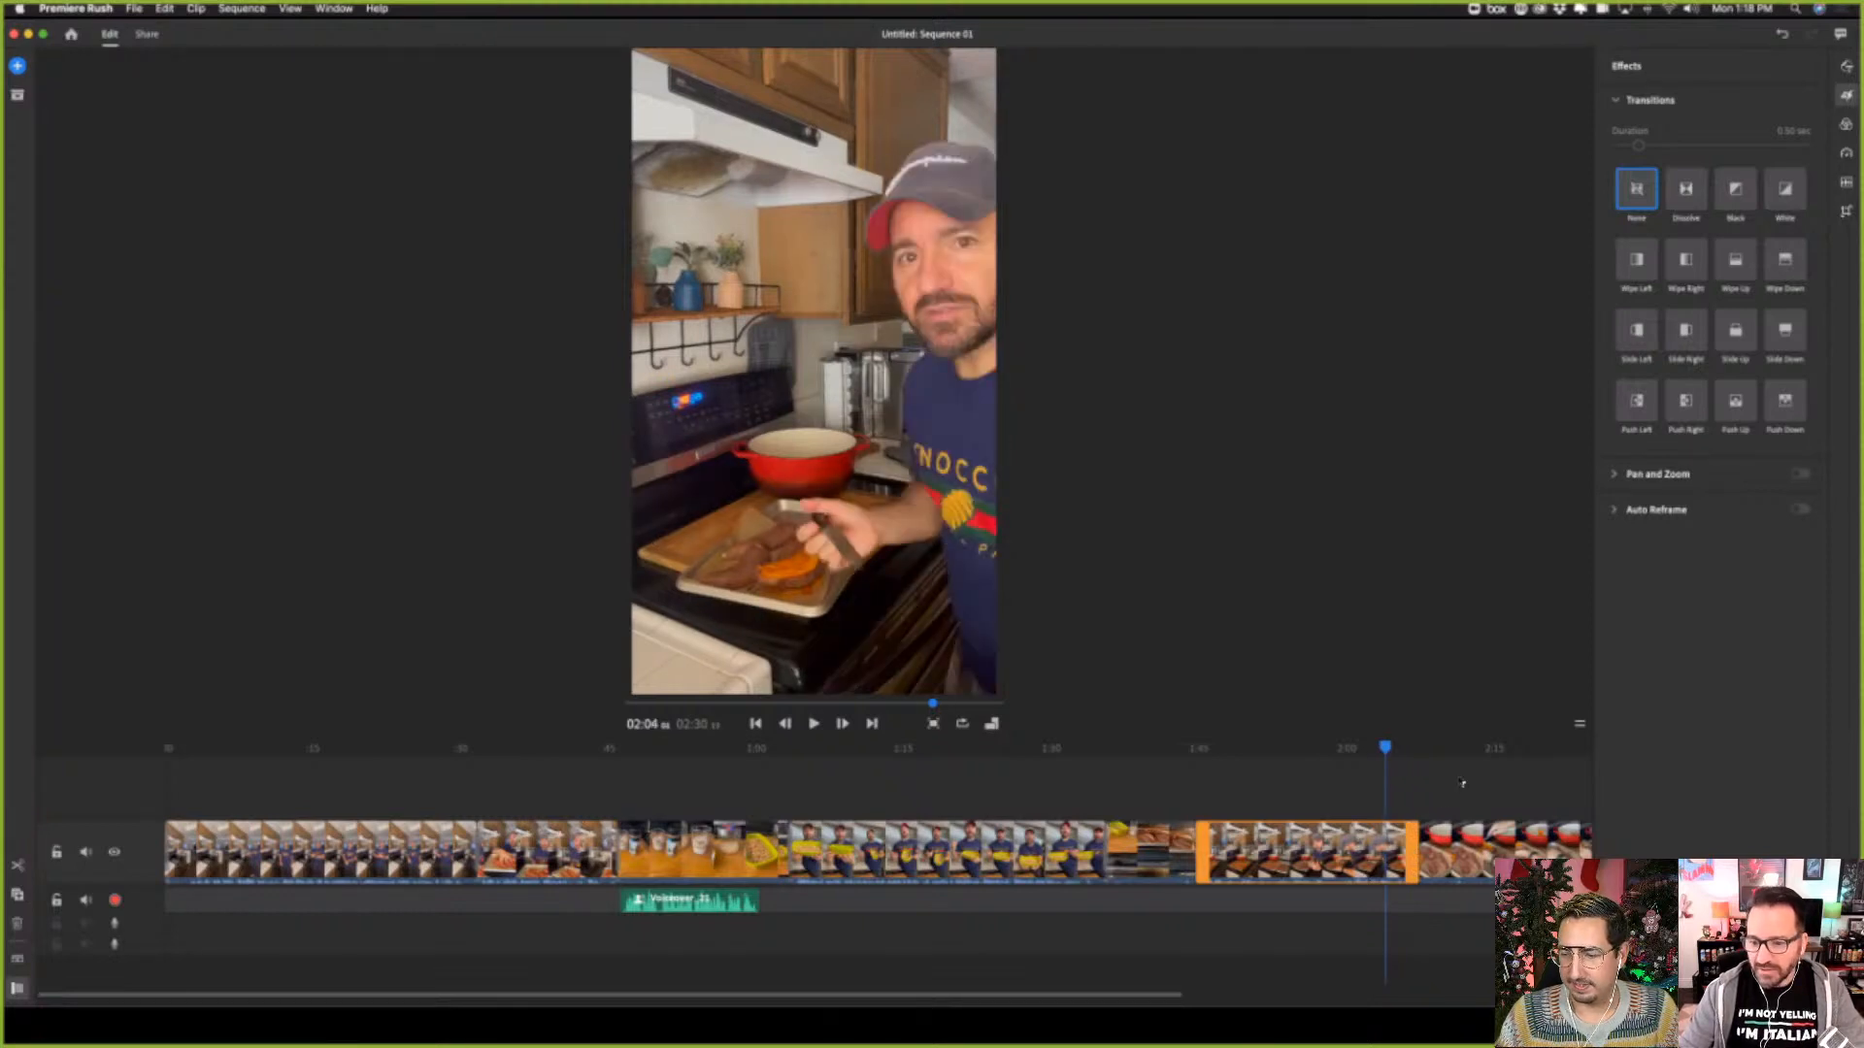
{"action": "left_click", "coordinate": [1403, 857]}
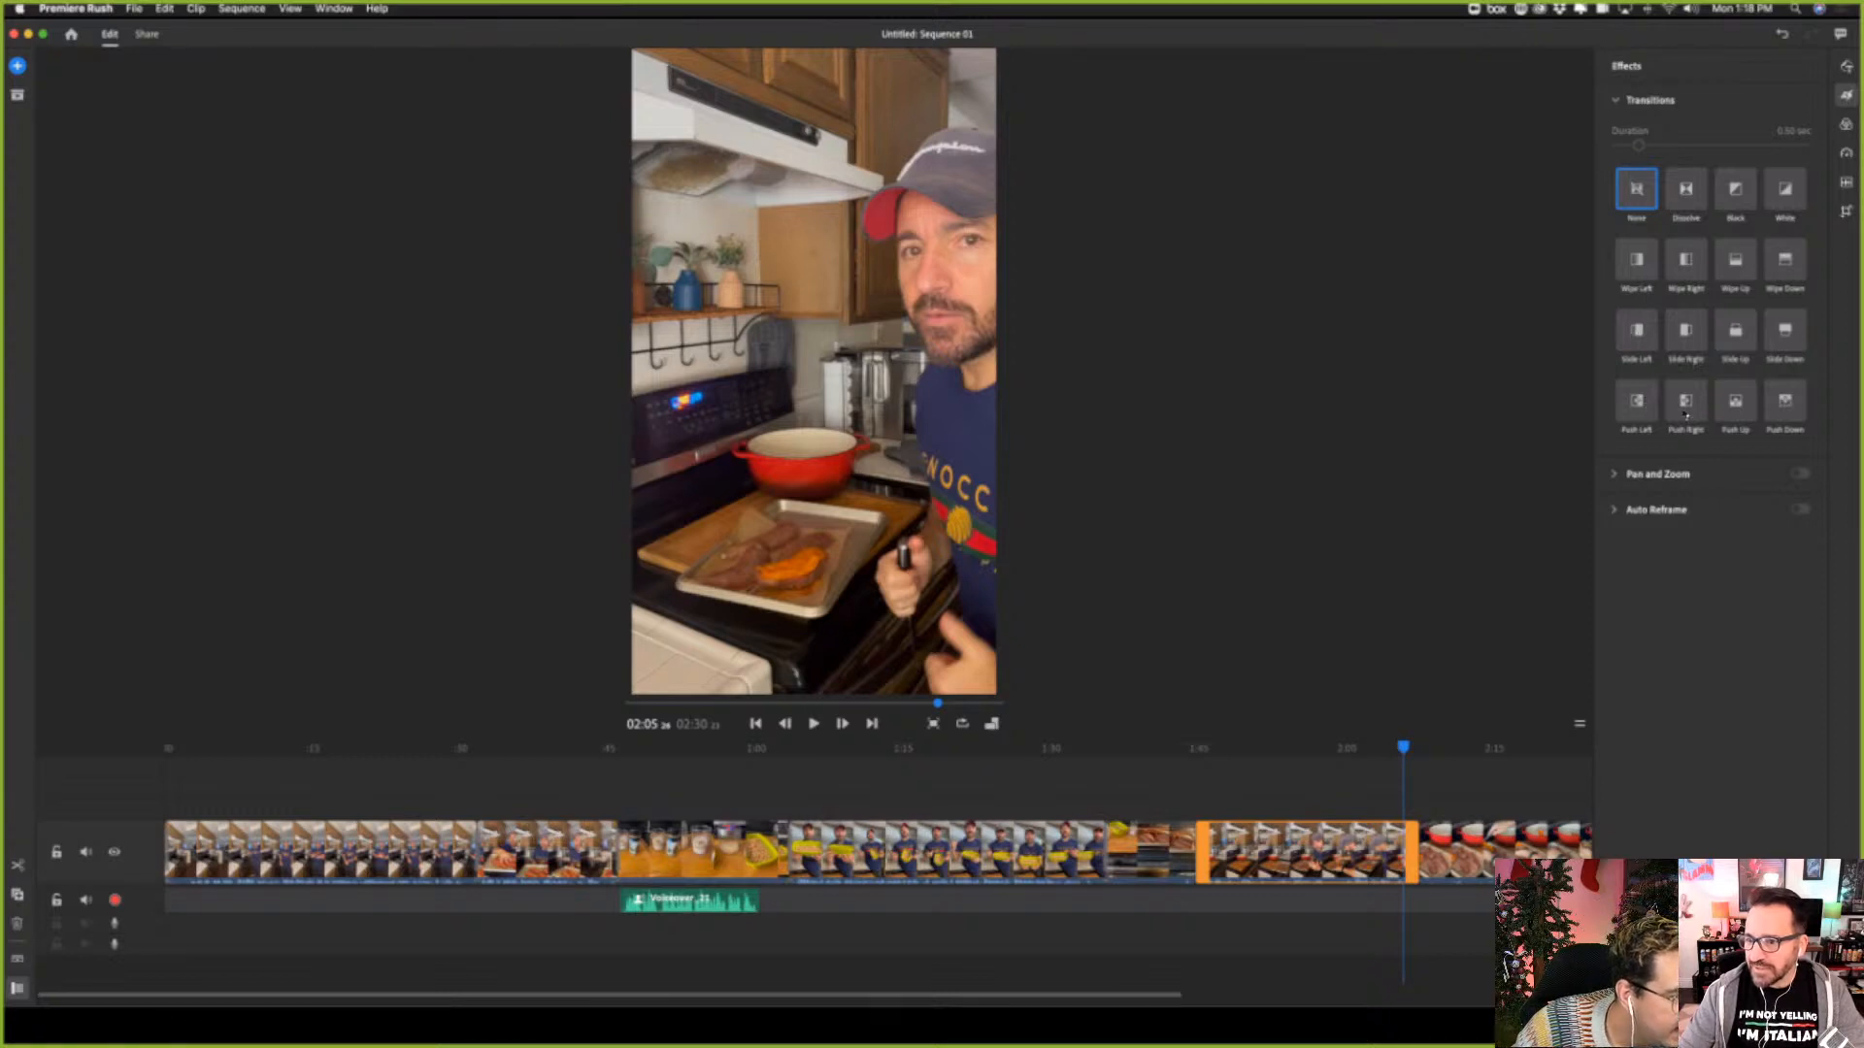
{"action": "left_click", "coordinate": [1737, 403]}
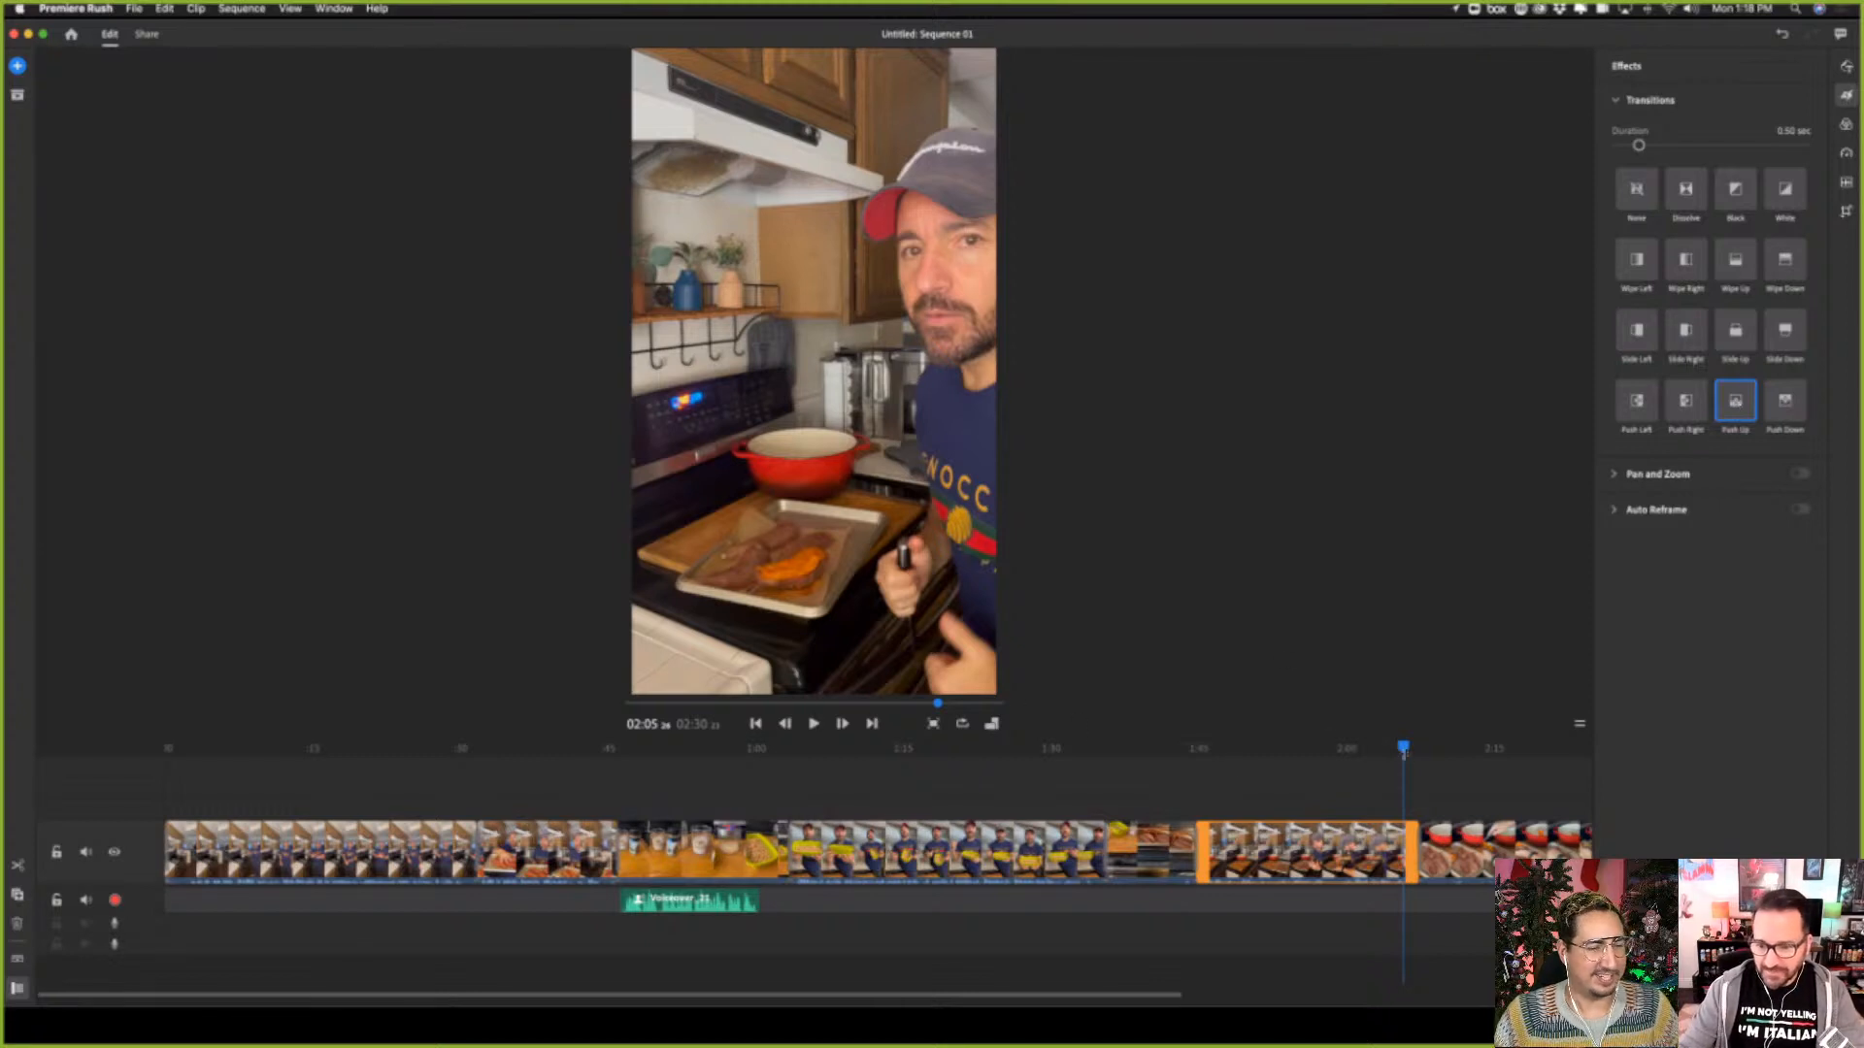
Play from about 02:05 across the sixth clip's end into the seventh clip, stopping at about 02:16, and scrub to about 02:18
{"action": "left_click_drag", "start_coordinate": [1404, 754], "coordinate": [1393, 753]}
{"action": "left_click", "coordinate": [814, 725]}
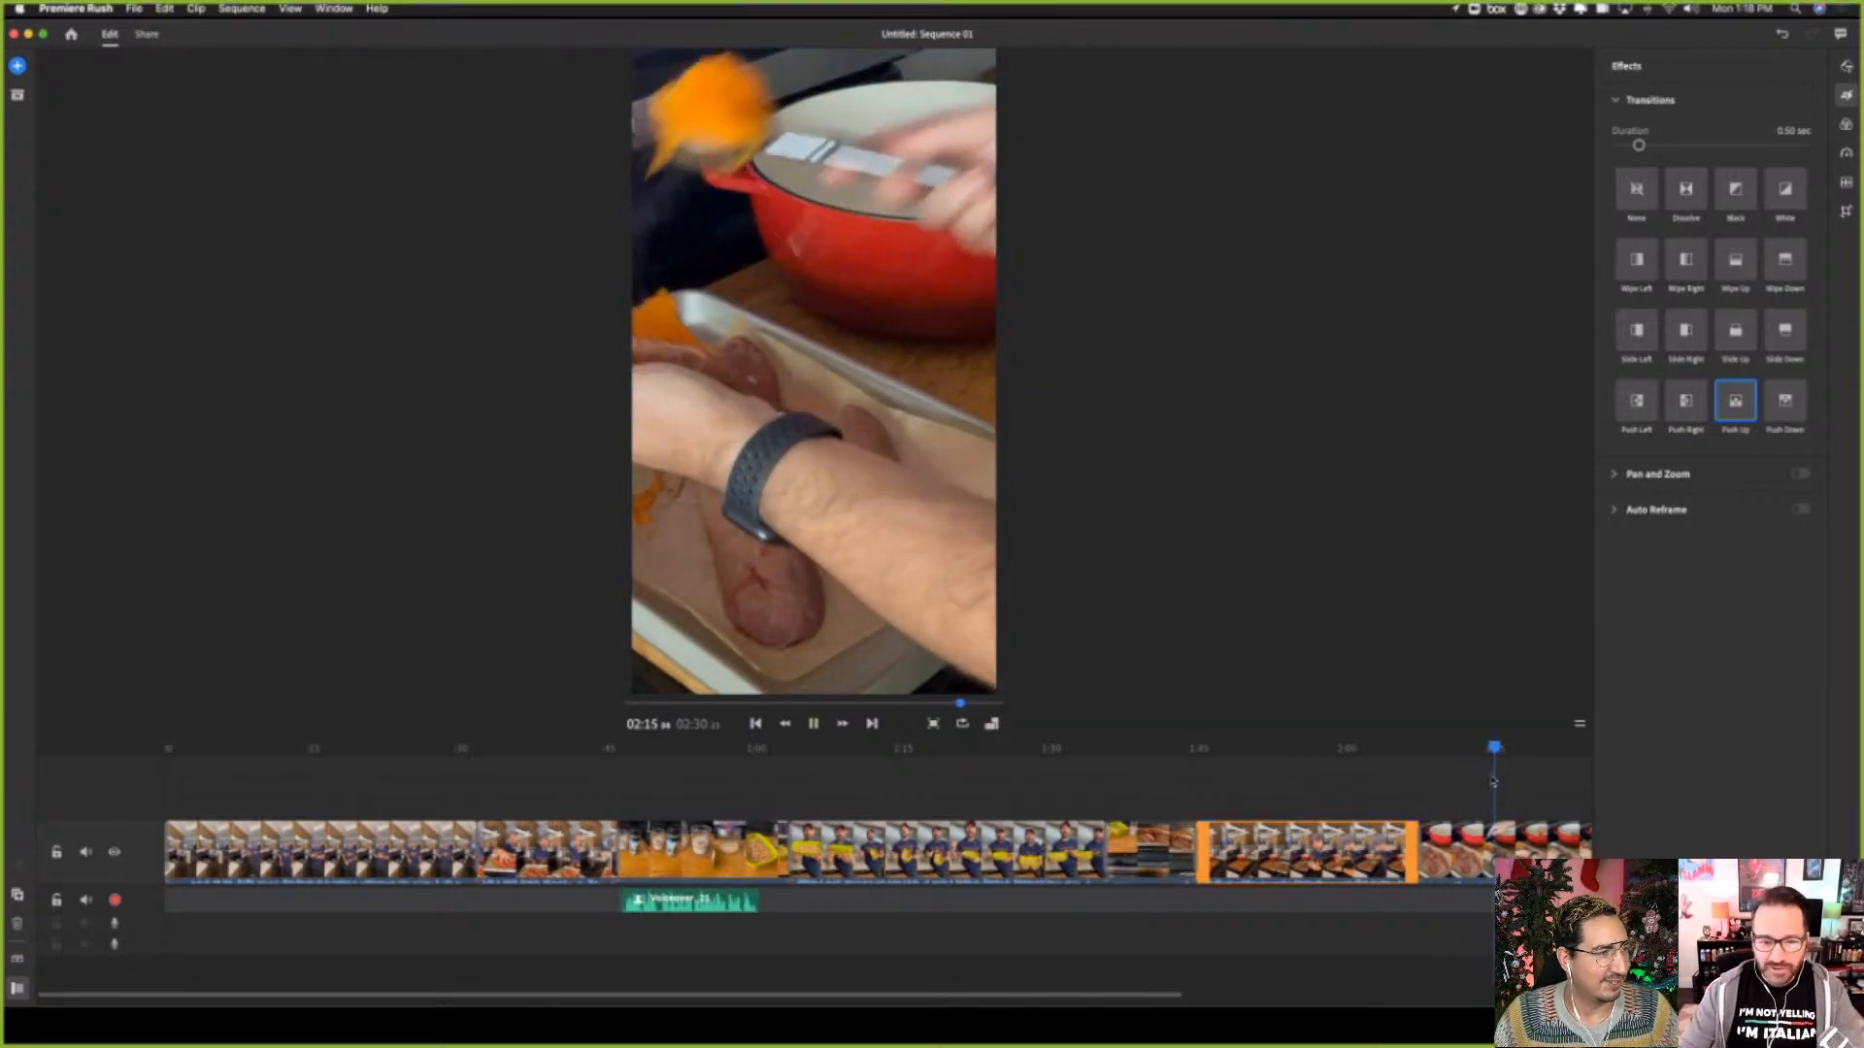
{"action": "key", "text": "space"}
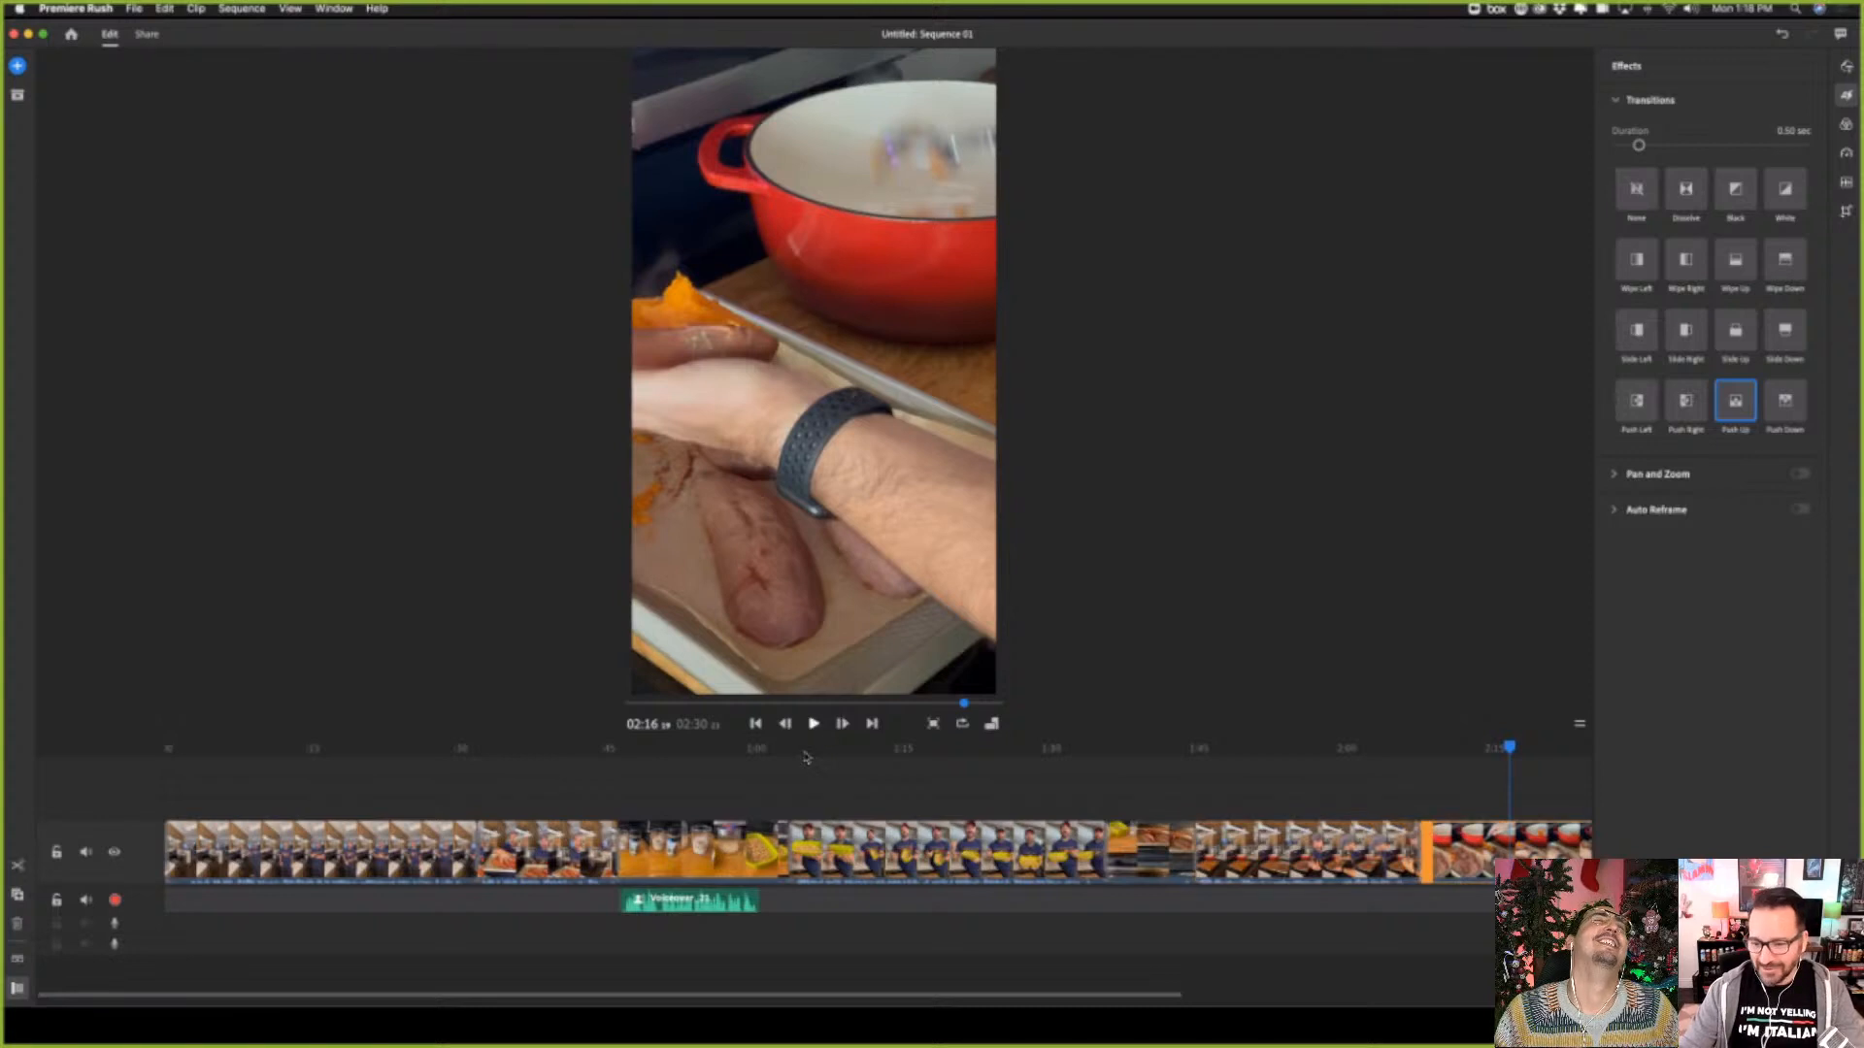
{"action": "mouse_move", "coordinate": [1510, 748]}
{"action": "left_mouse_down"}
{"action": "mouse_move", "coordinate": [1427, 764]}
{"action": "mouse_move", "coordinate": [1526, 749]}
{"action": "left_mouse_up"}
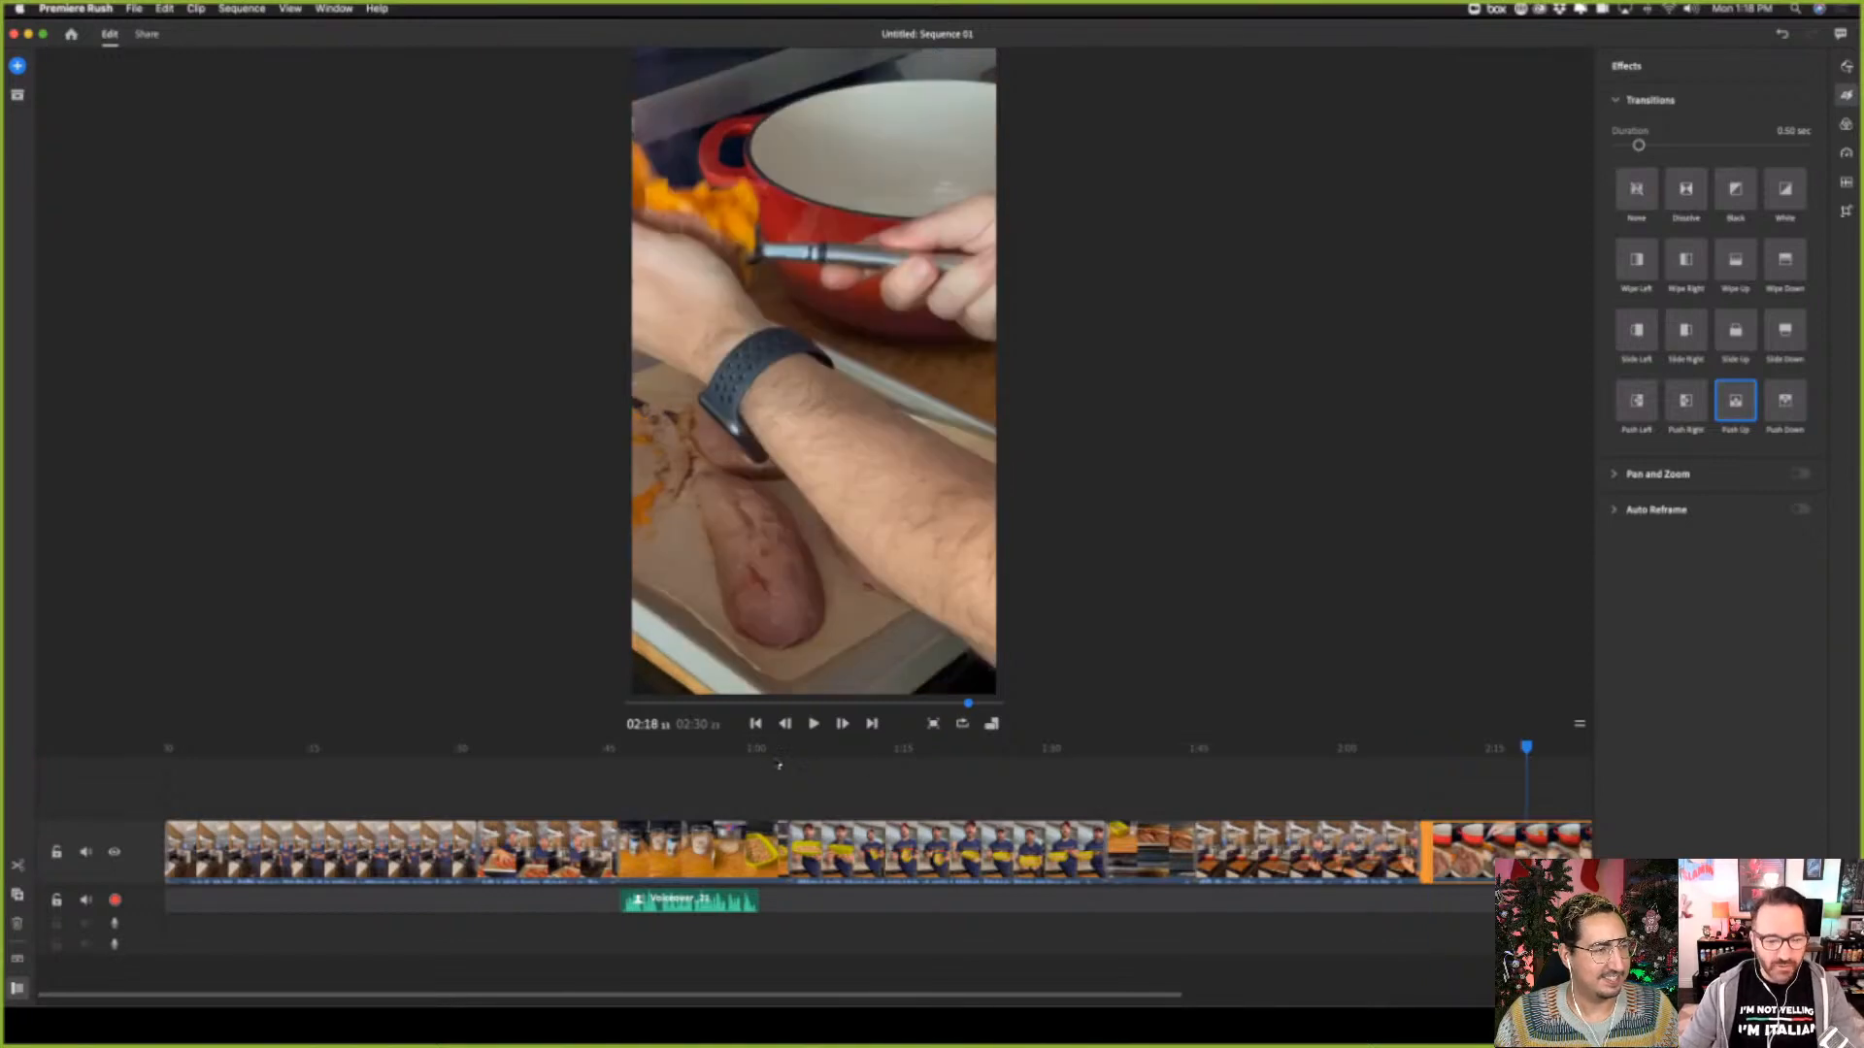
Expand the audio of the third clip, the one showing the ingredients on the board
{"action": "left_click", "coordinate": [714, 852]}
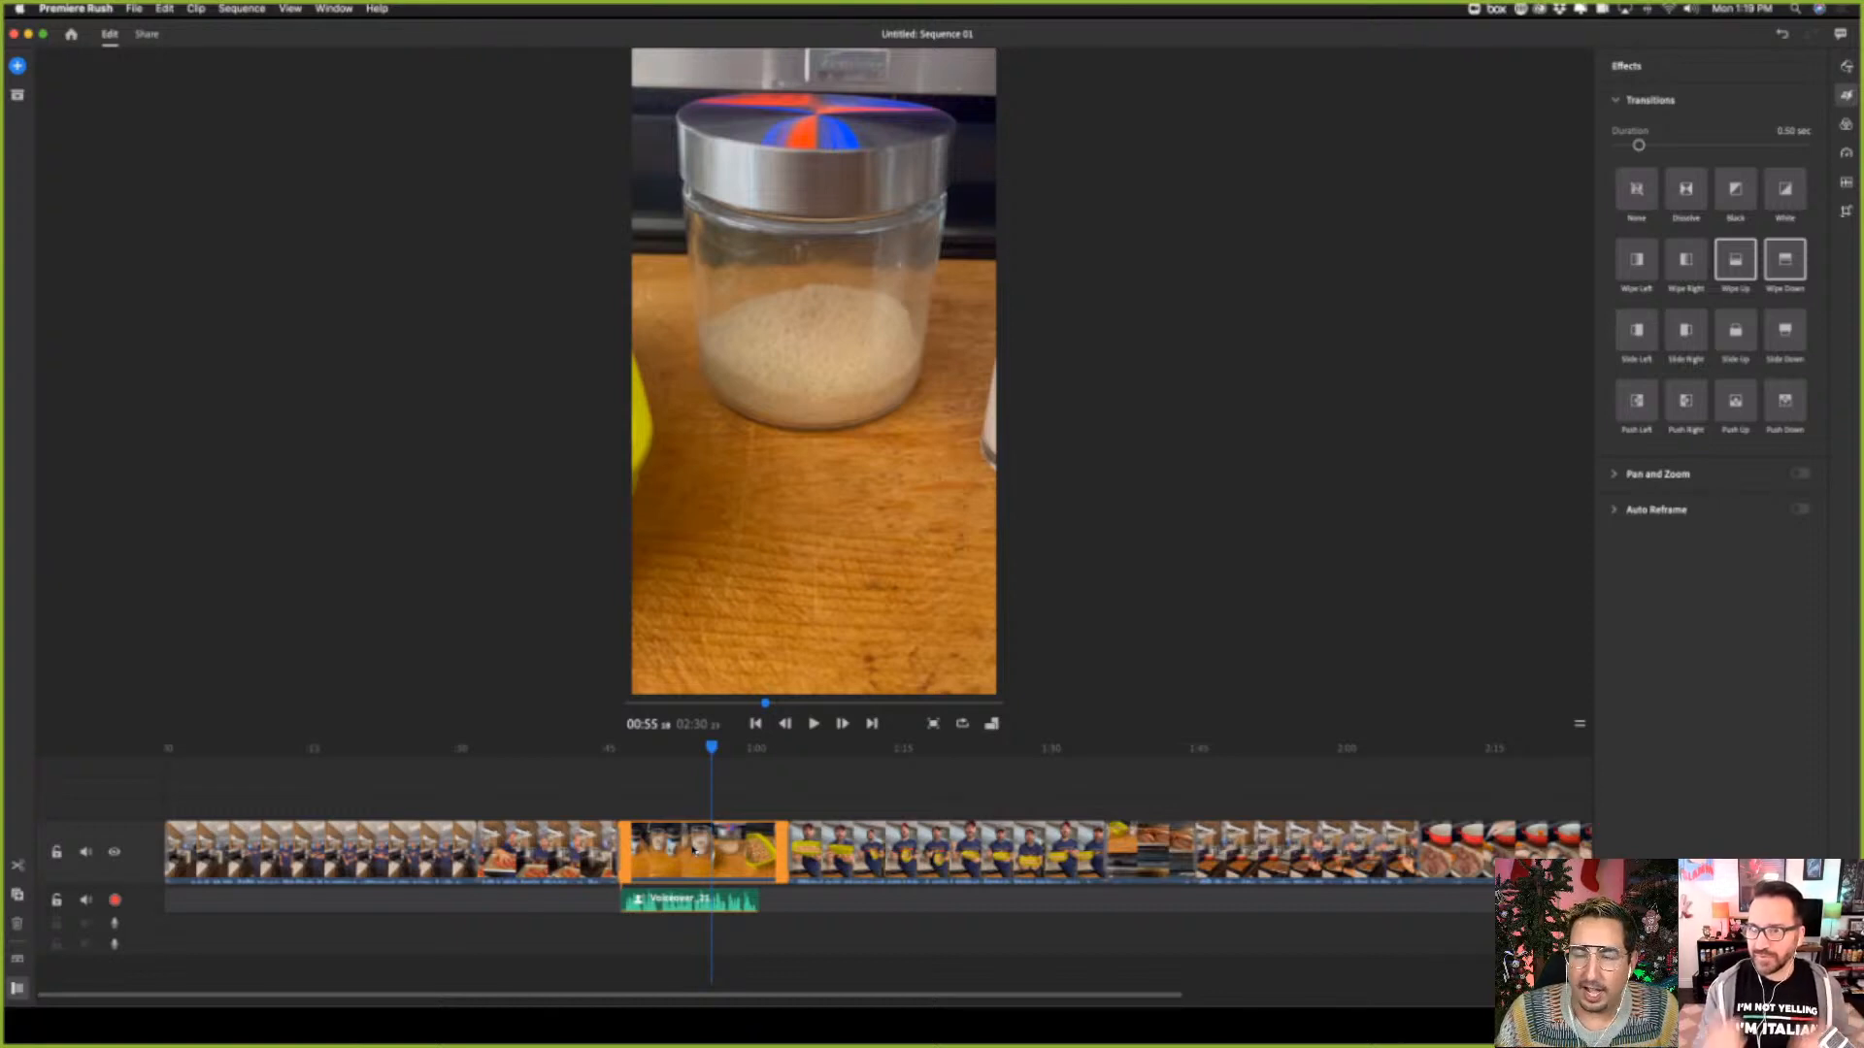
{"action": "right_click", "coordinate": [750, 855]}
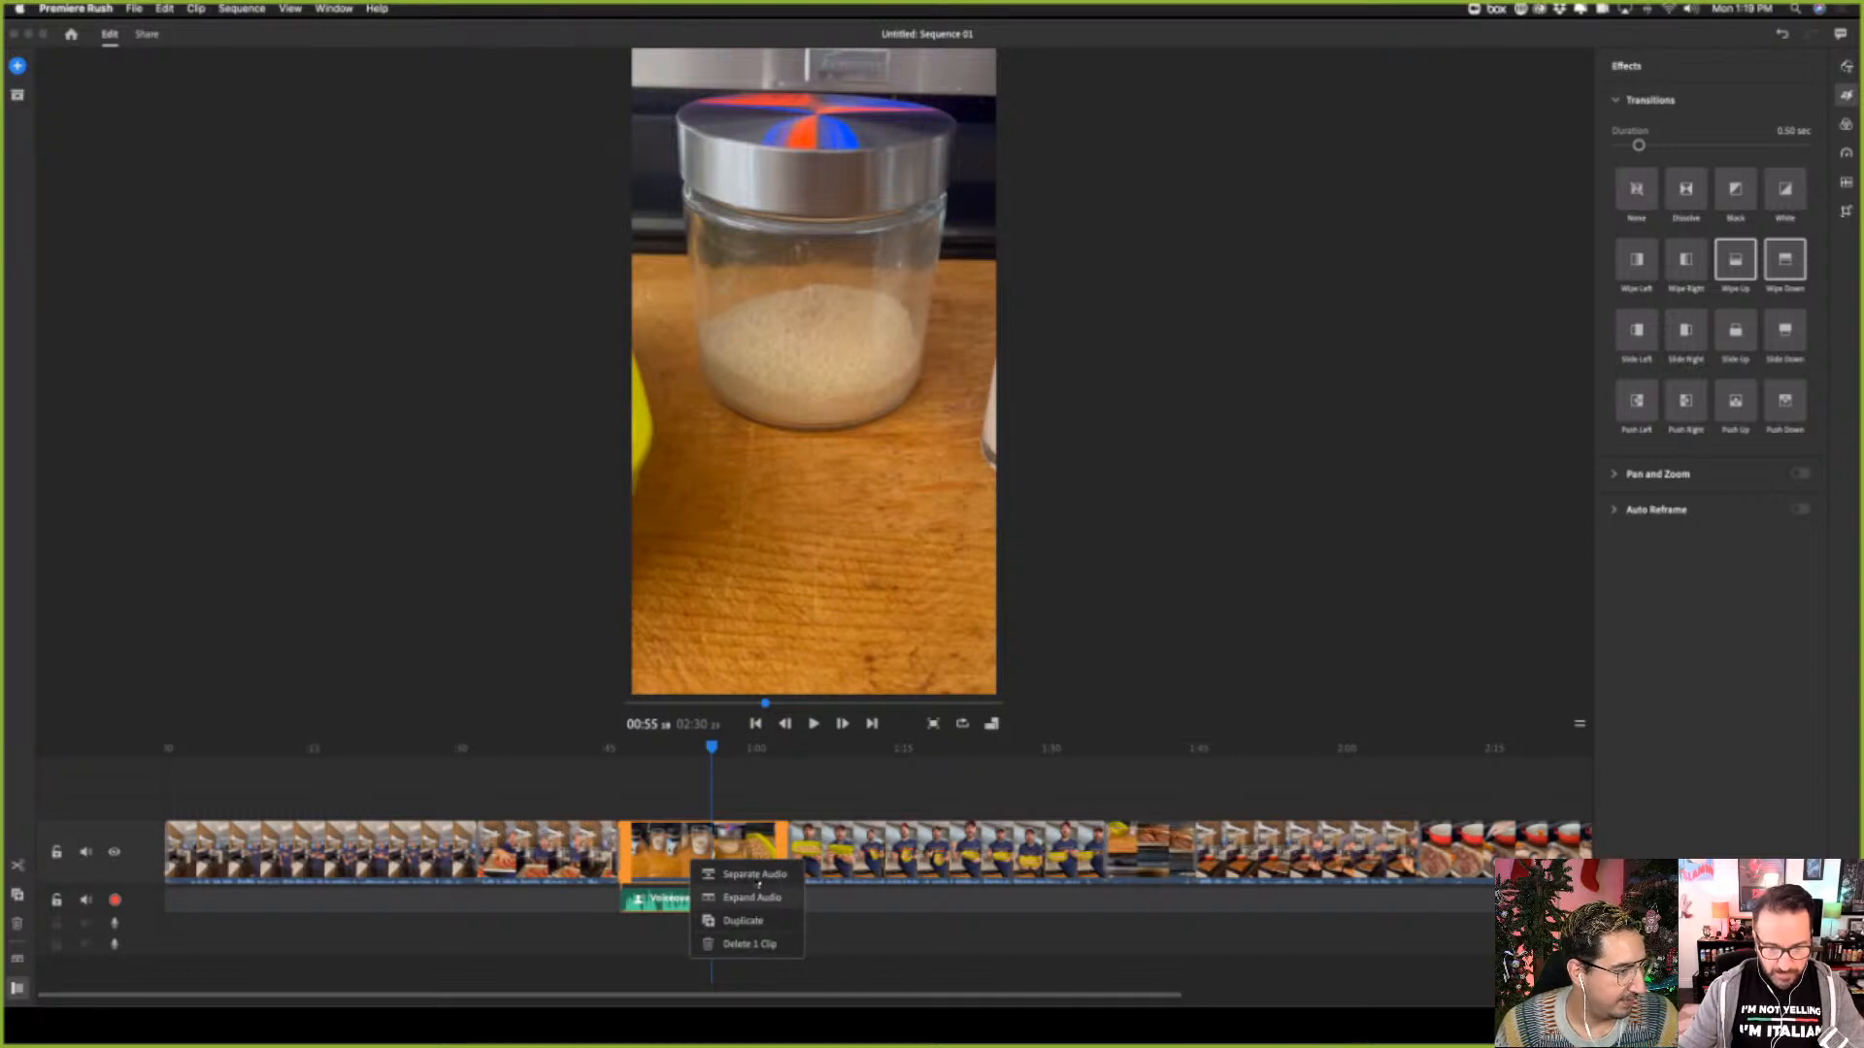
{"action": "left_click", "coordinate": [757, 898]}
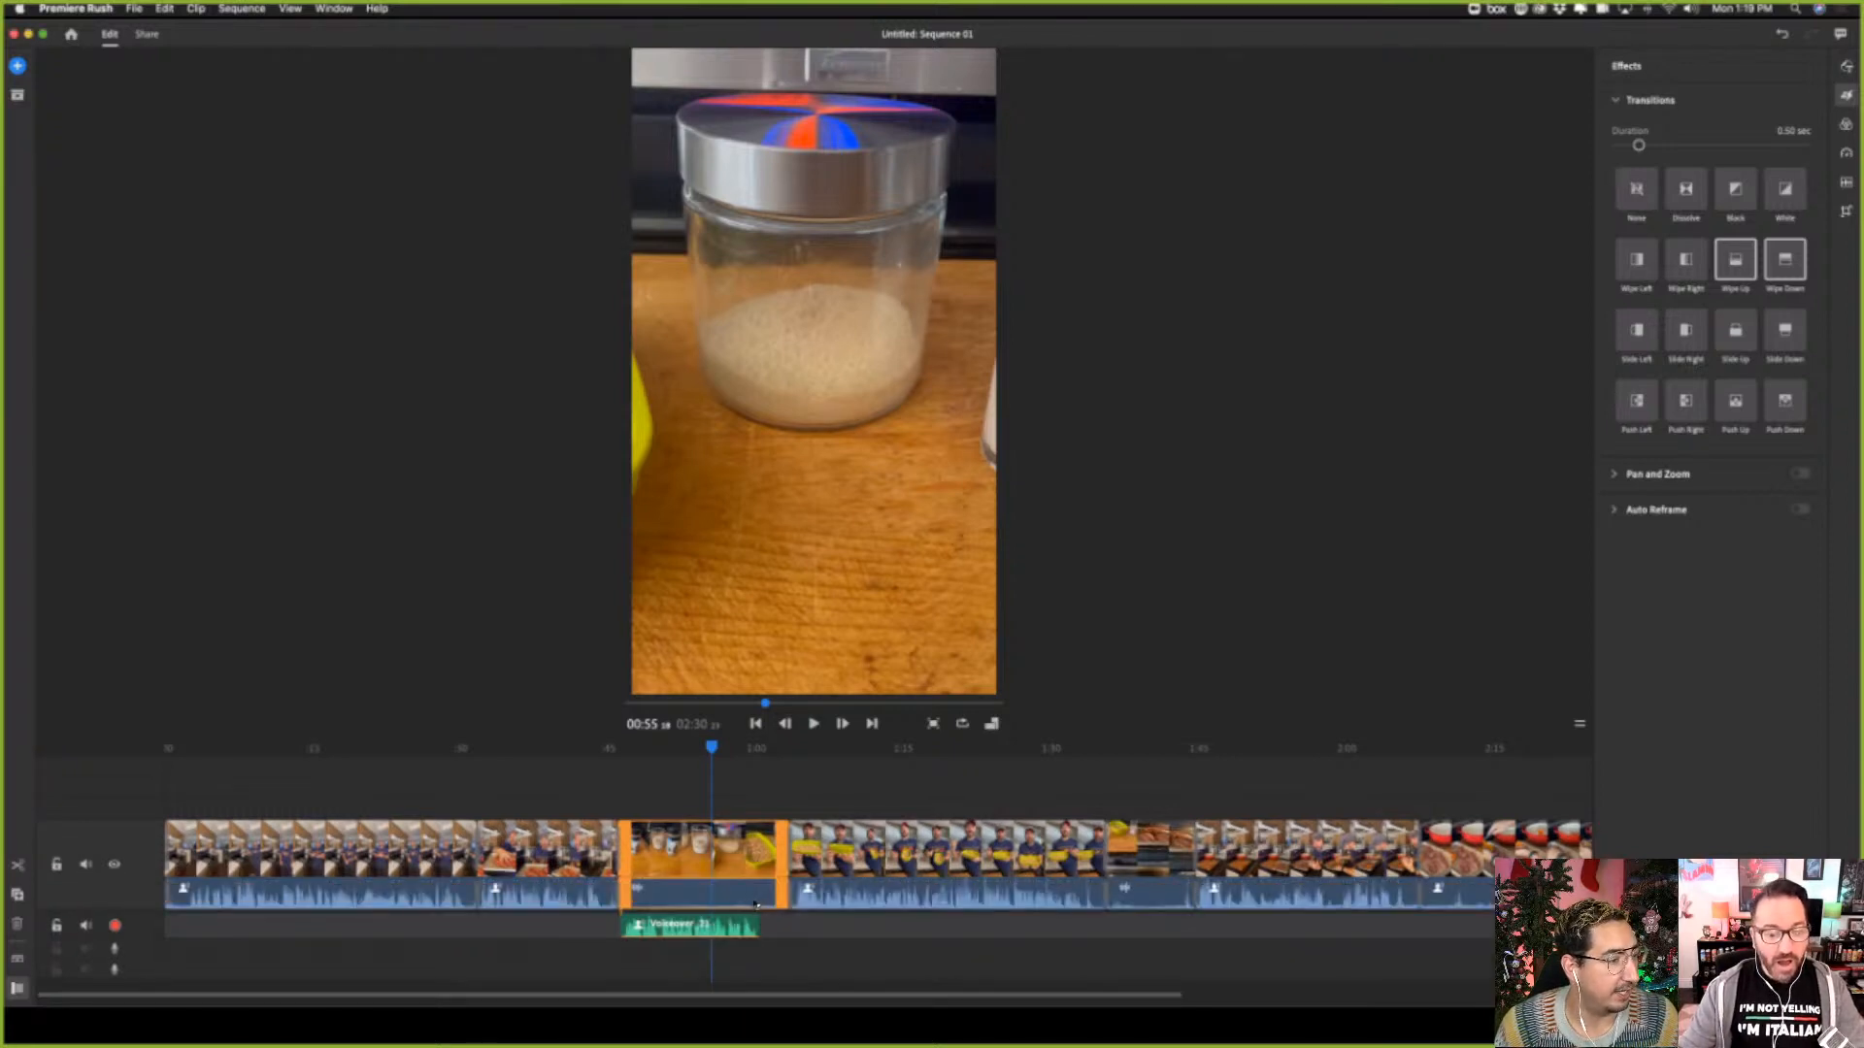
Undo the Push Up transition and both trims of the sixth clip, and redo its start trim
{"action": "key", "text": "super+z"}
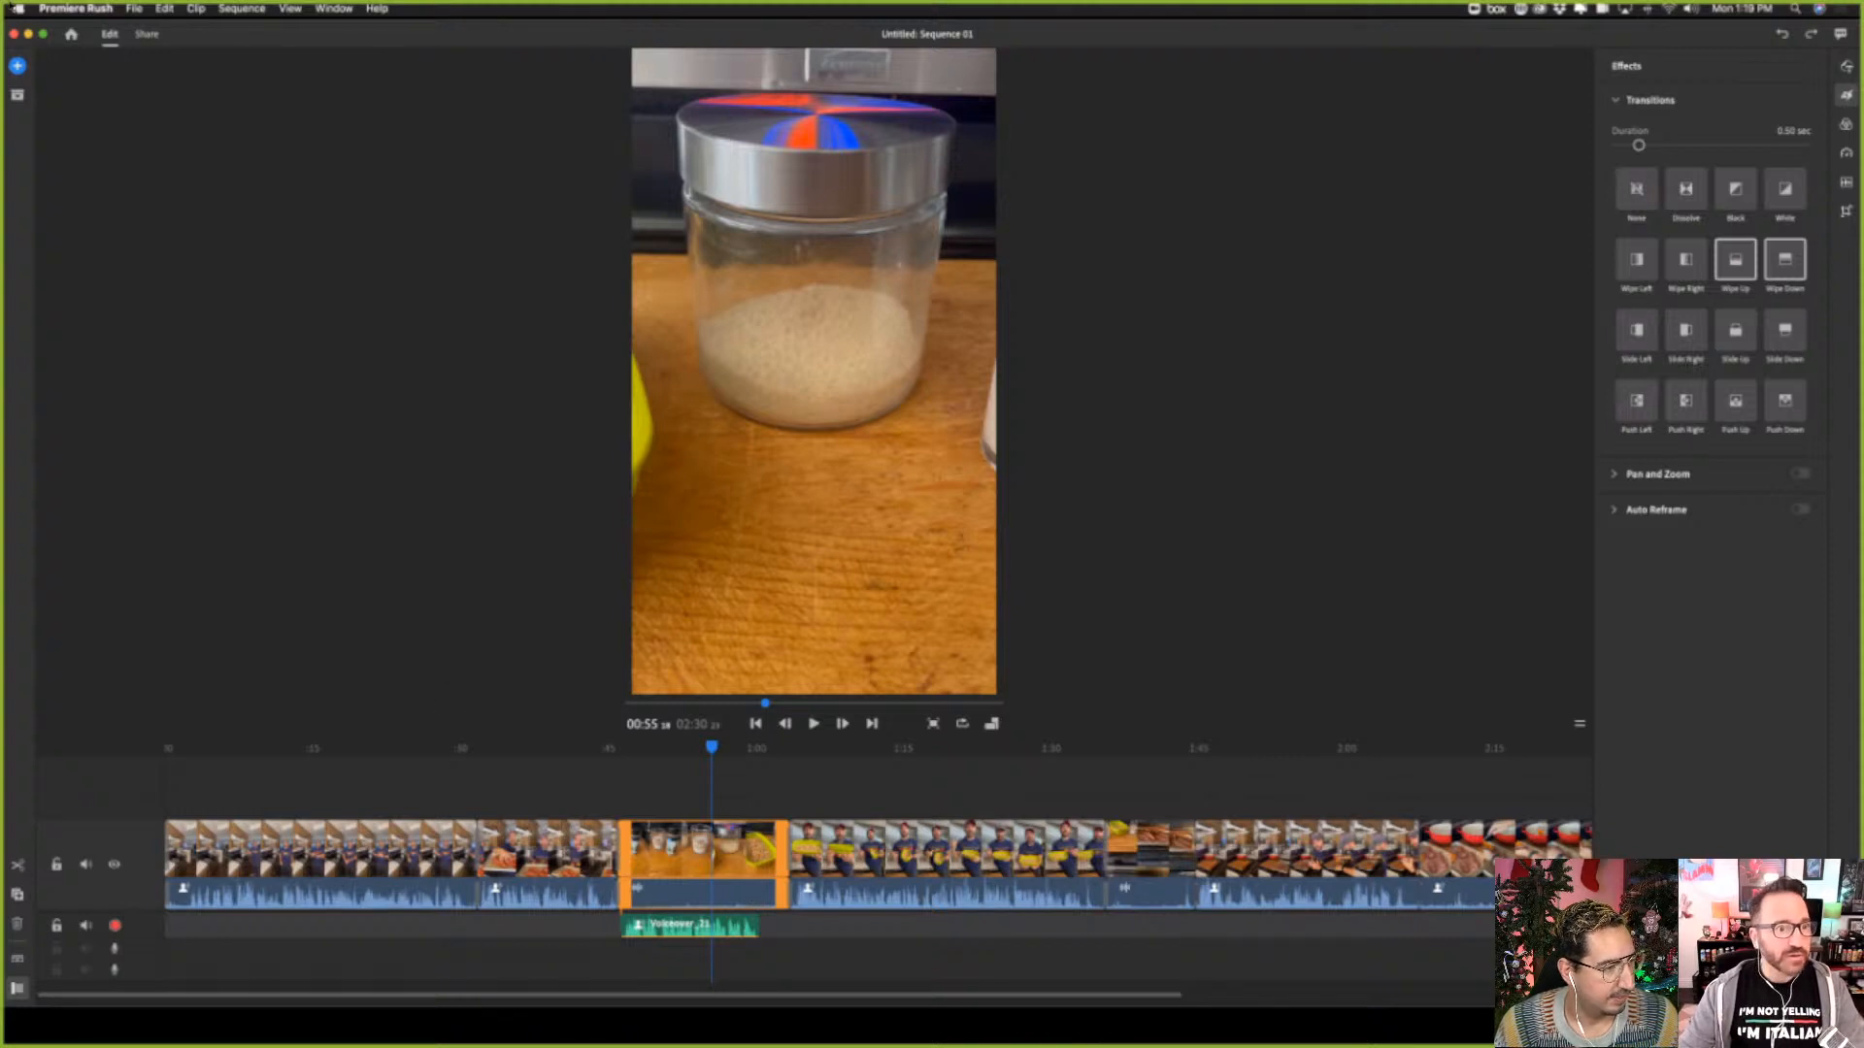
{"action": "left_click", "coordinate": [167, 8]}
{"action": "left_click", "coordinate": [182, 25]}
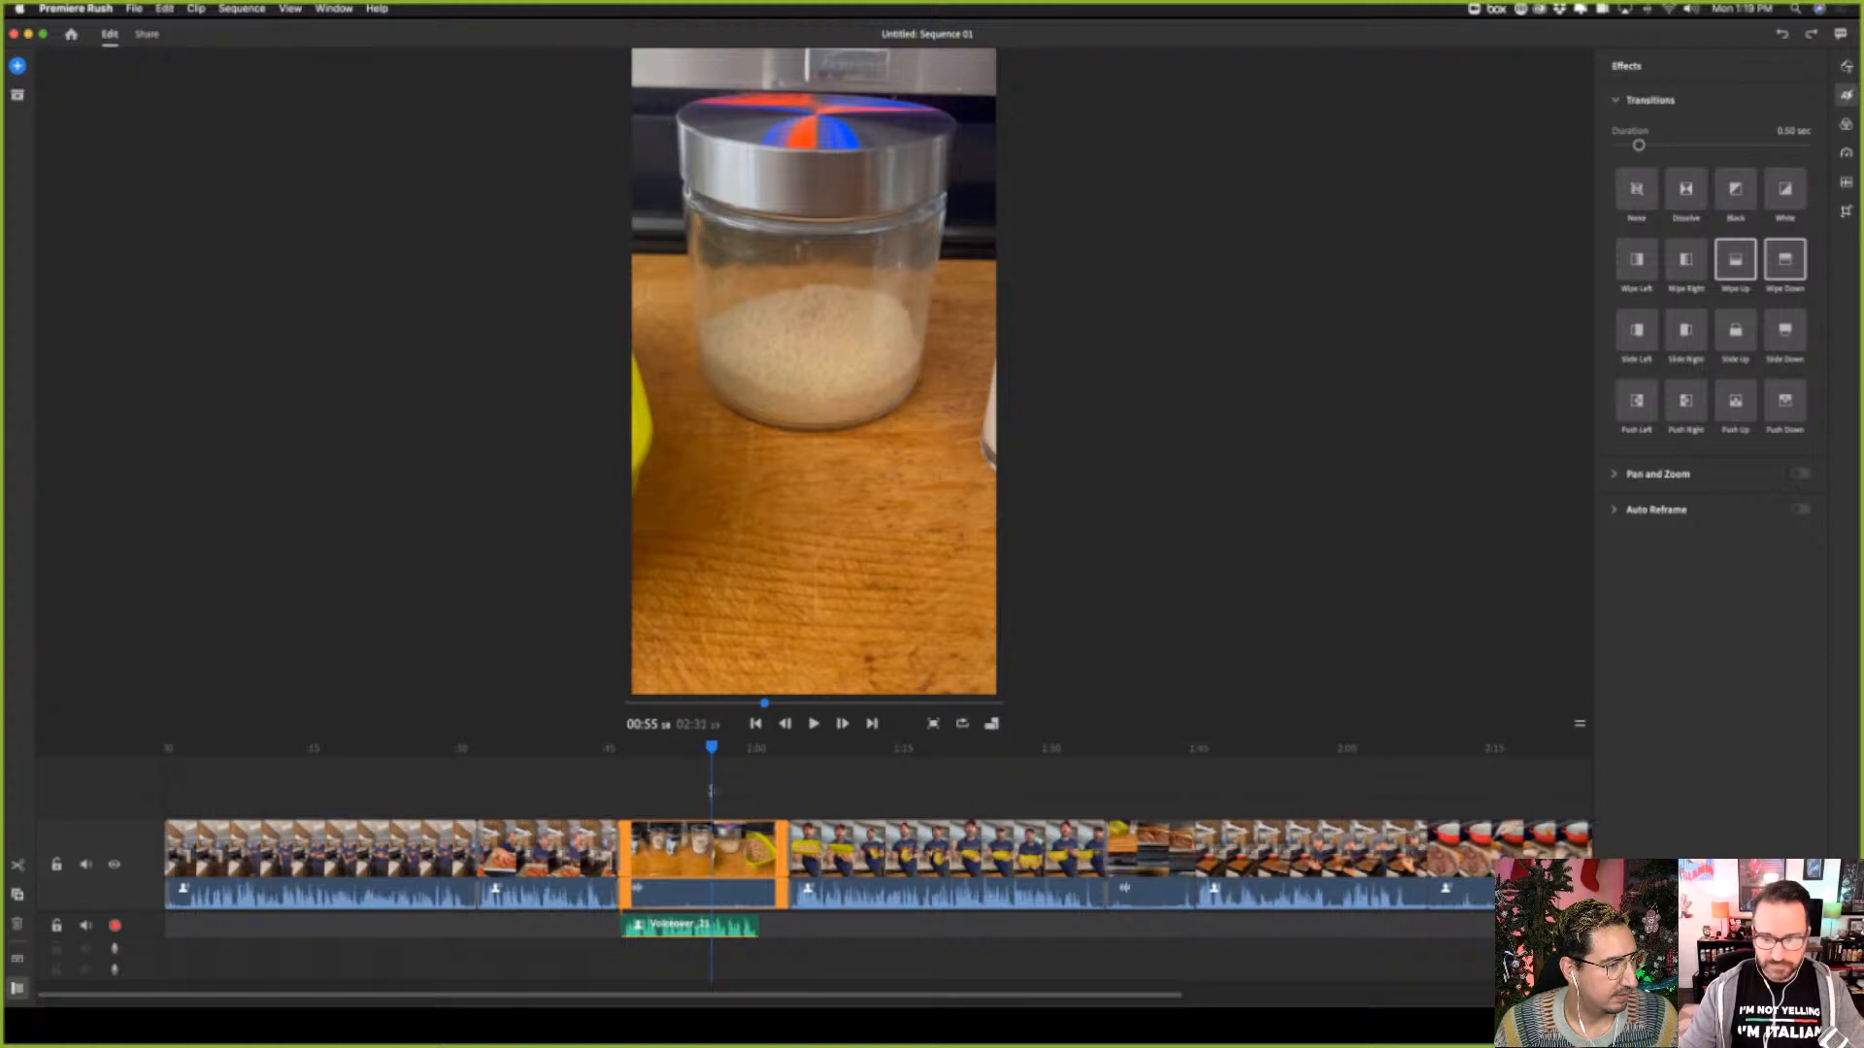
{"action": "key", "text": "super+z"}
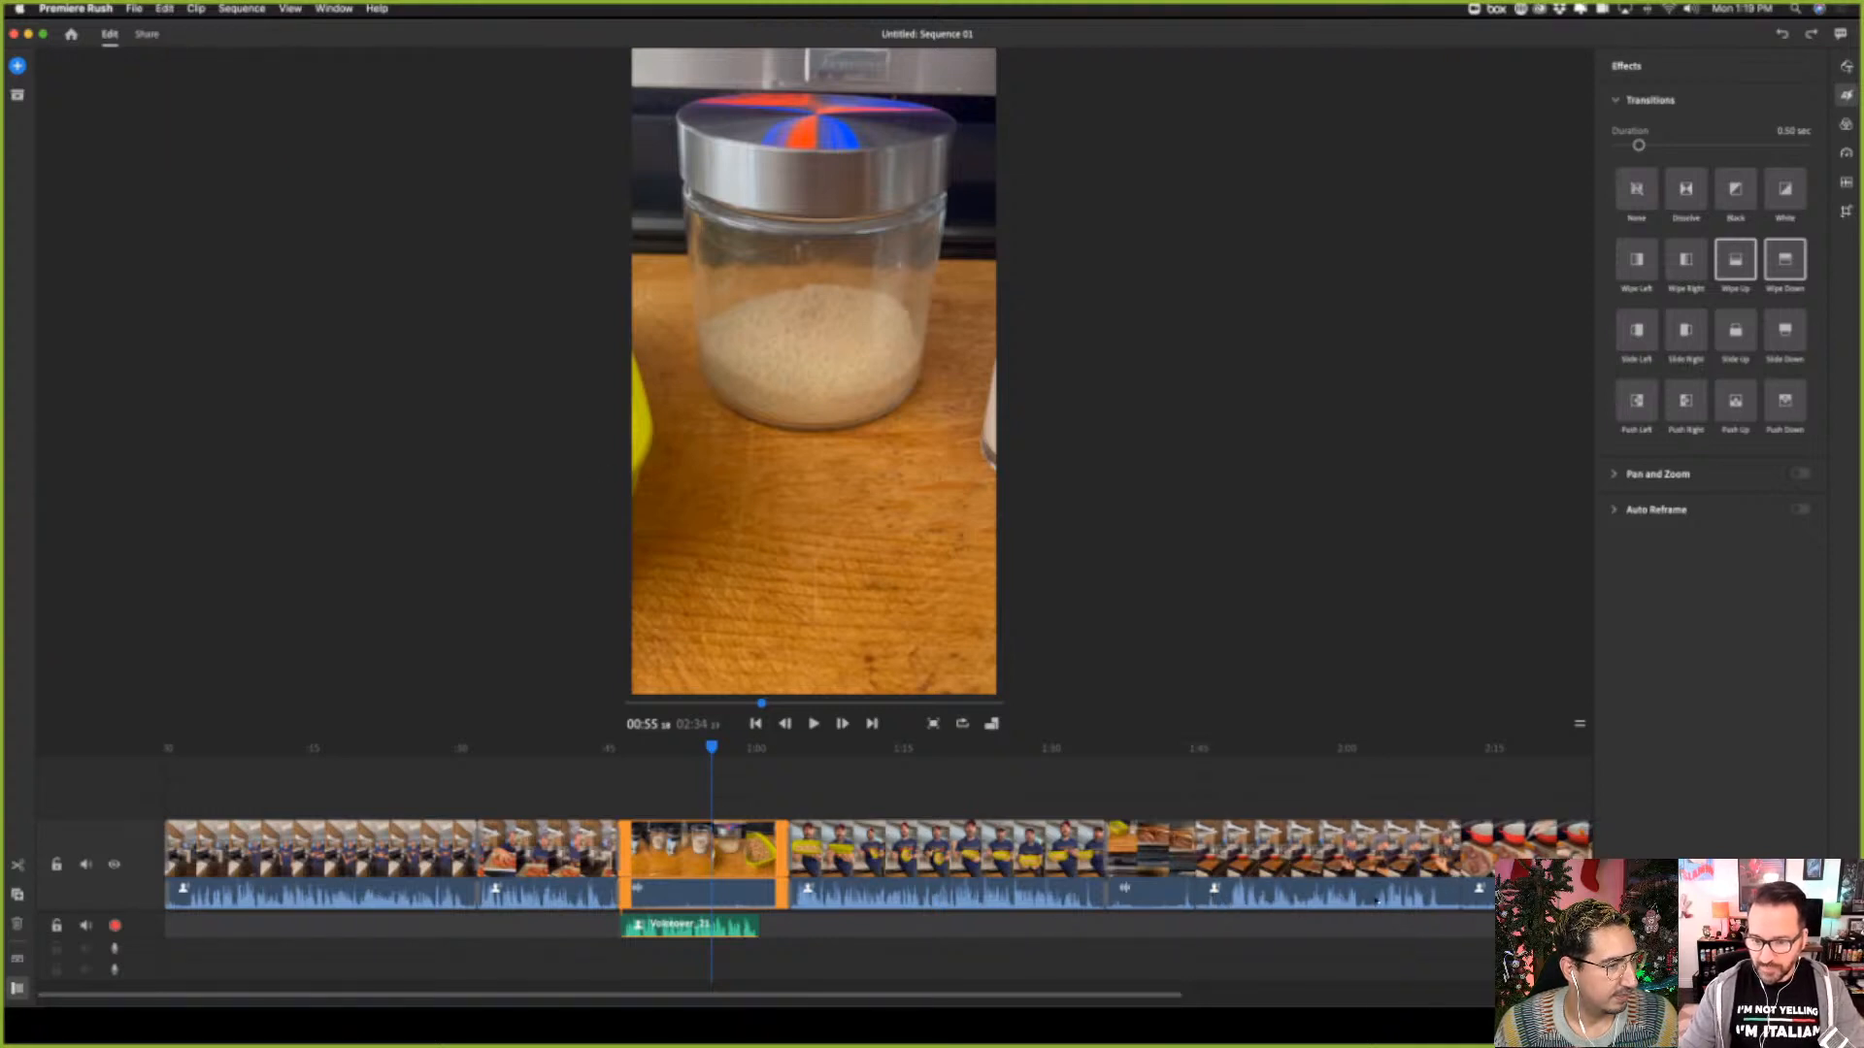
{"action": "key", "text": "super+shift+z"}
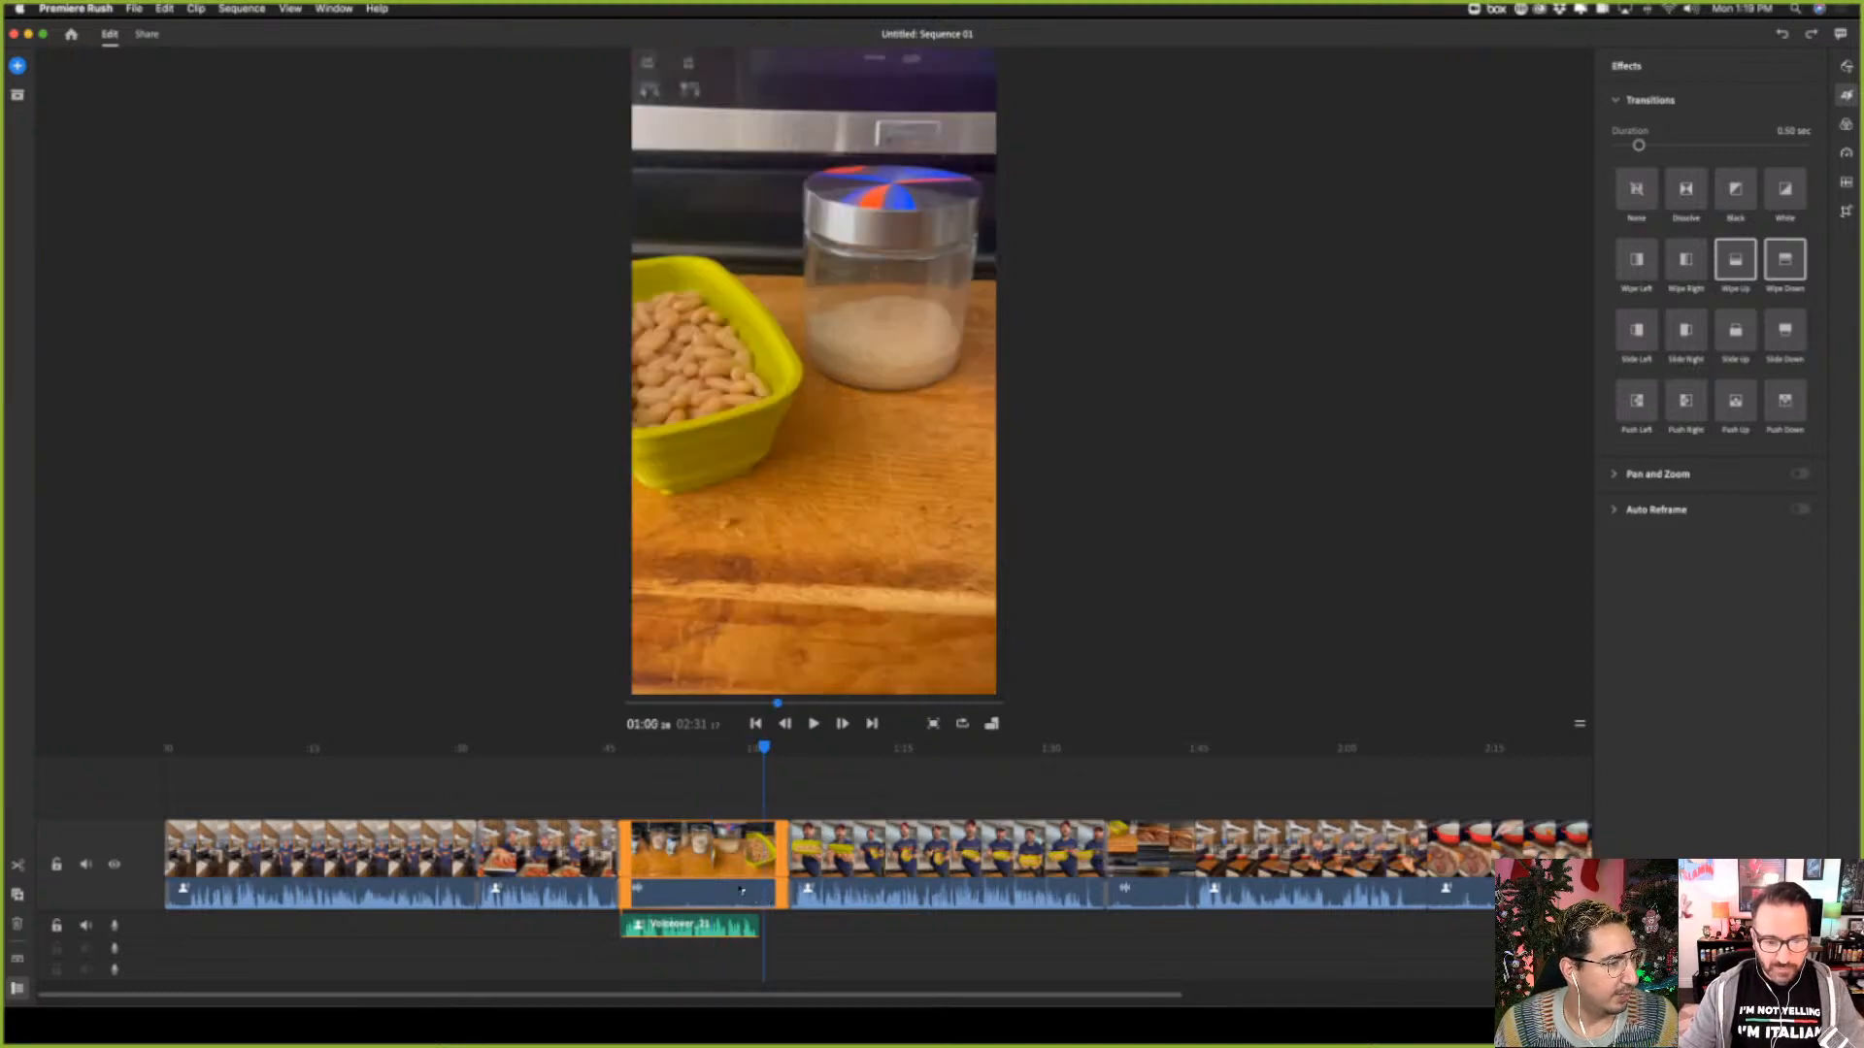
Collapse the expanded audio waveforms and separate the third clip's audio from its video
{"action": "right_click", "coordinate": [686, 904]}
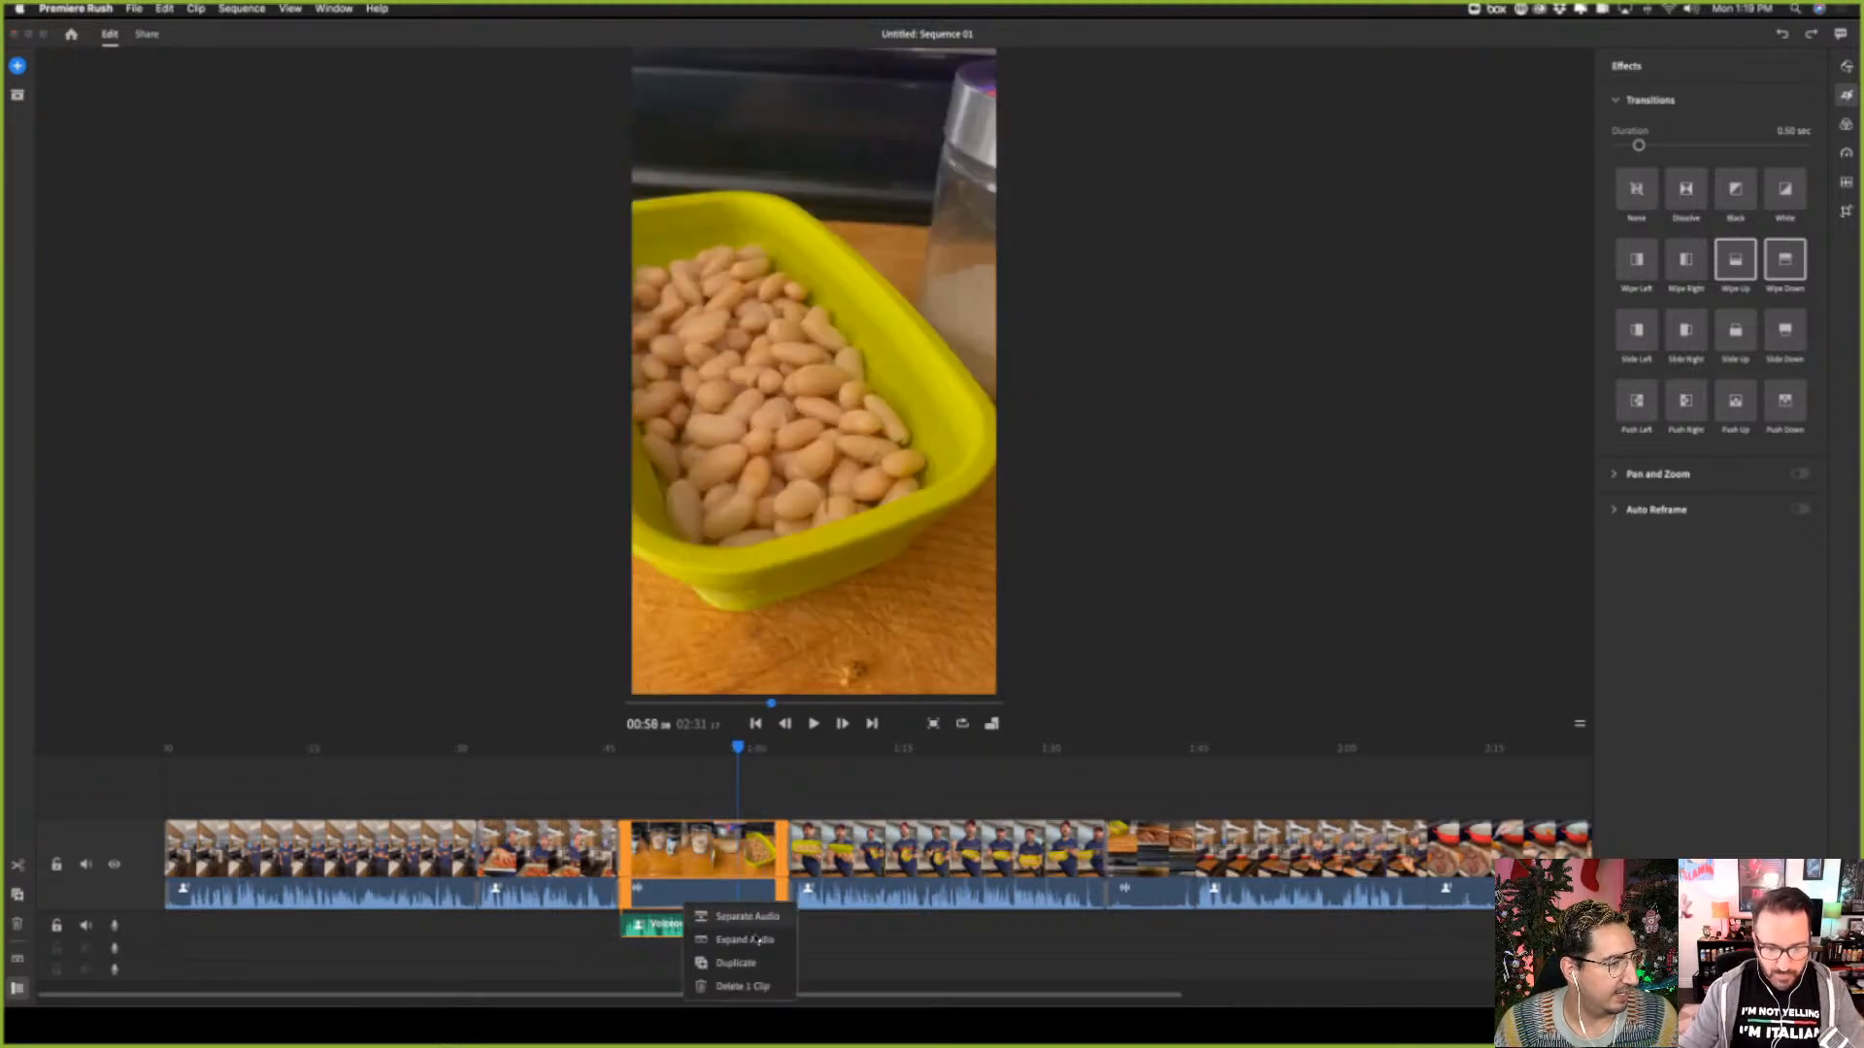
{"action": "left_click", "coordinate": [757, 941]}
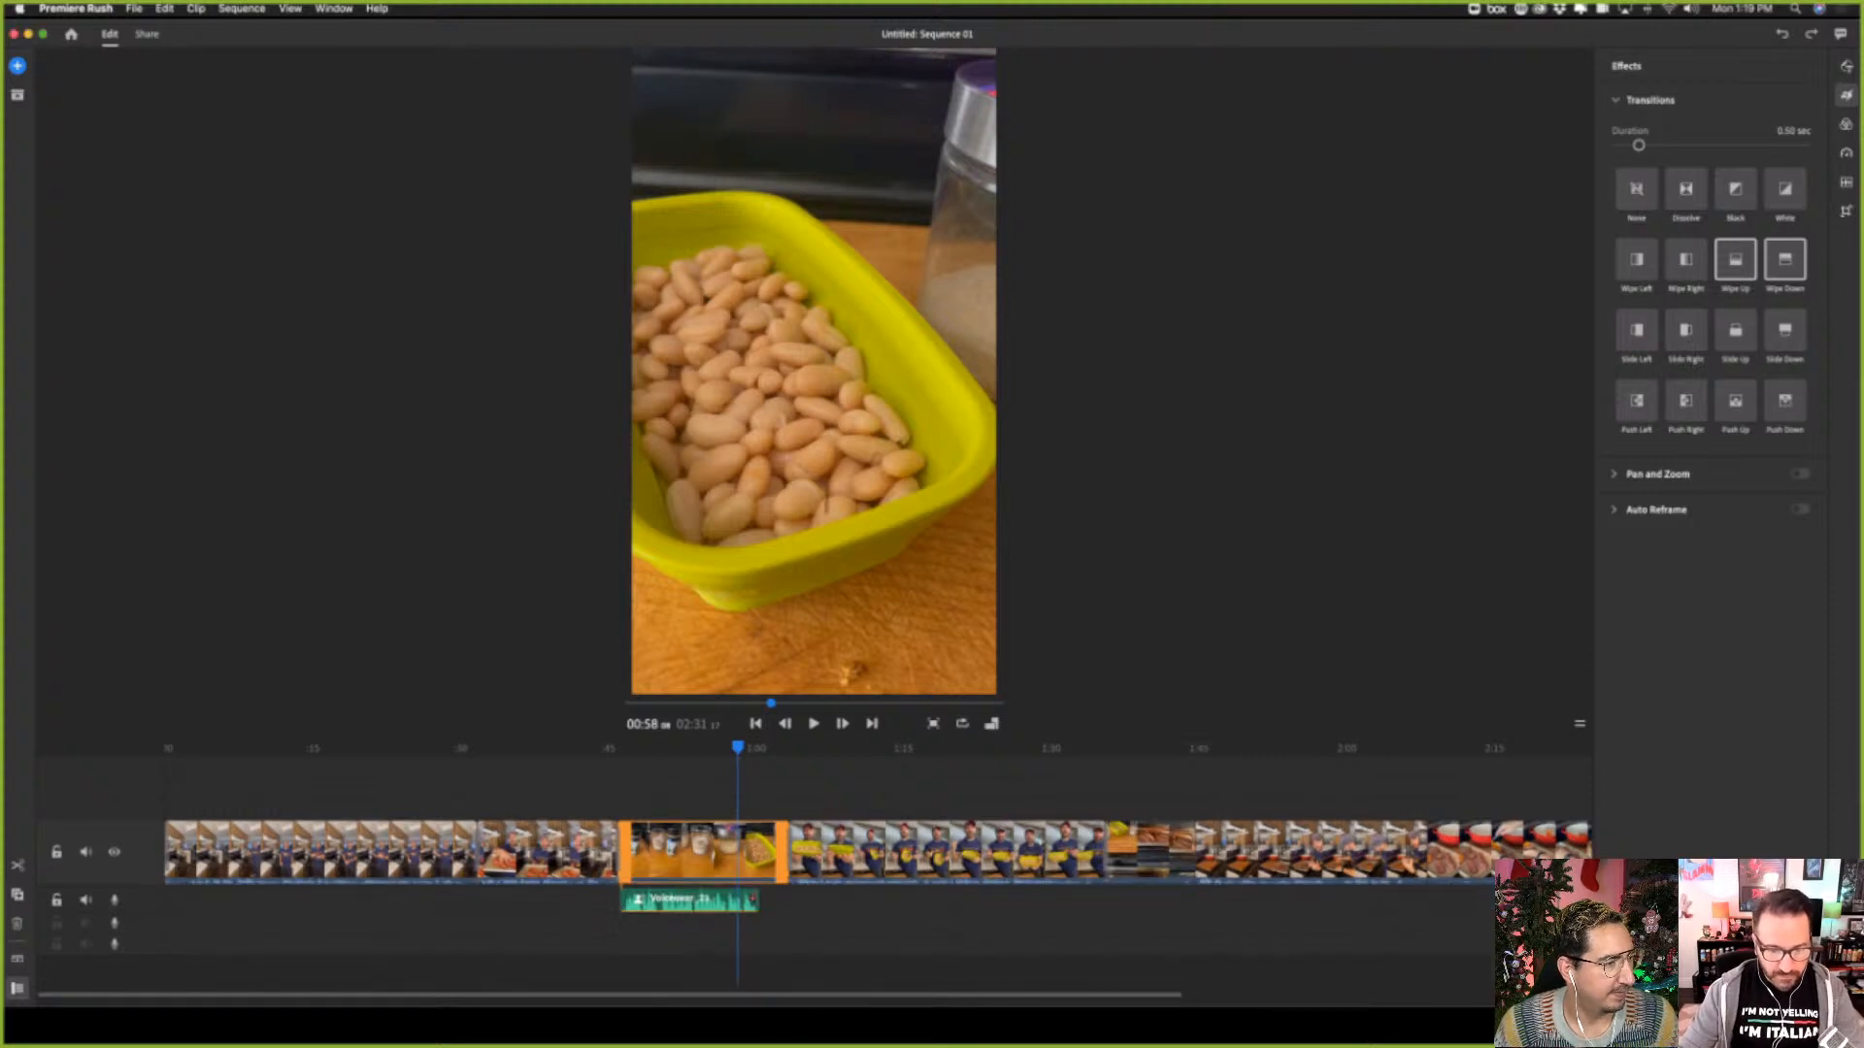
{"action": "right_click", "coordinate": [754, 893]}
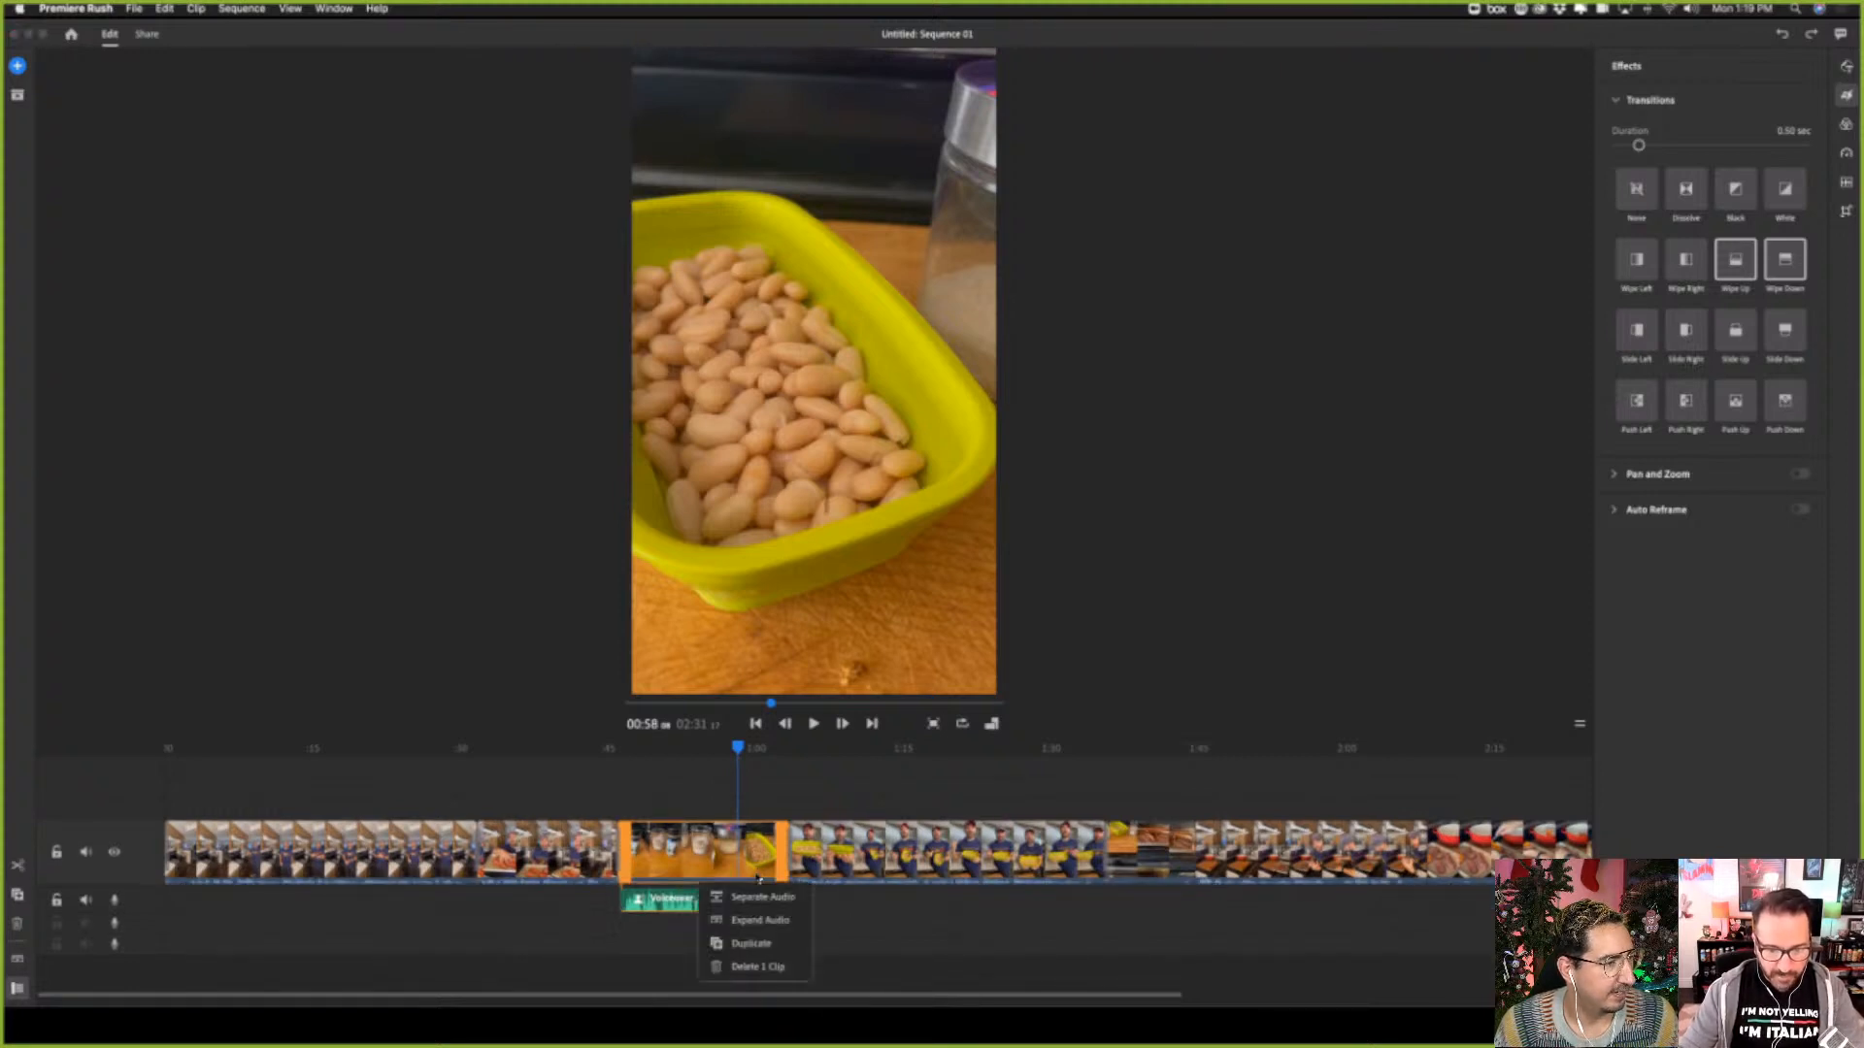
{"action": "left_click", "coordinate": [753, 897]}
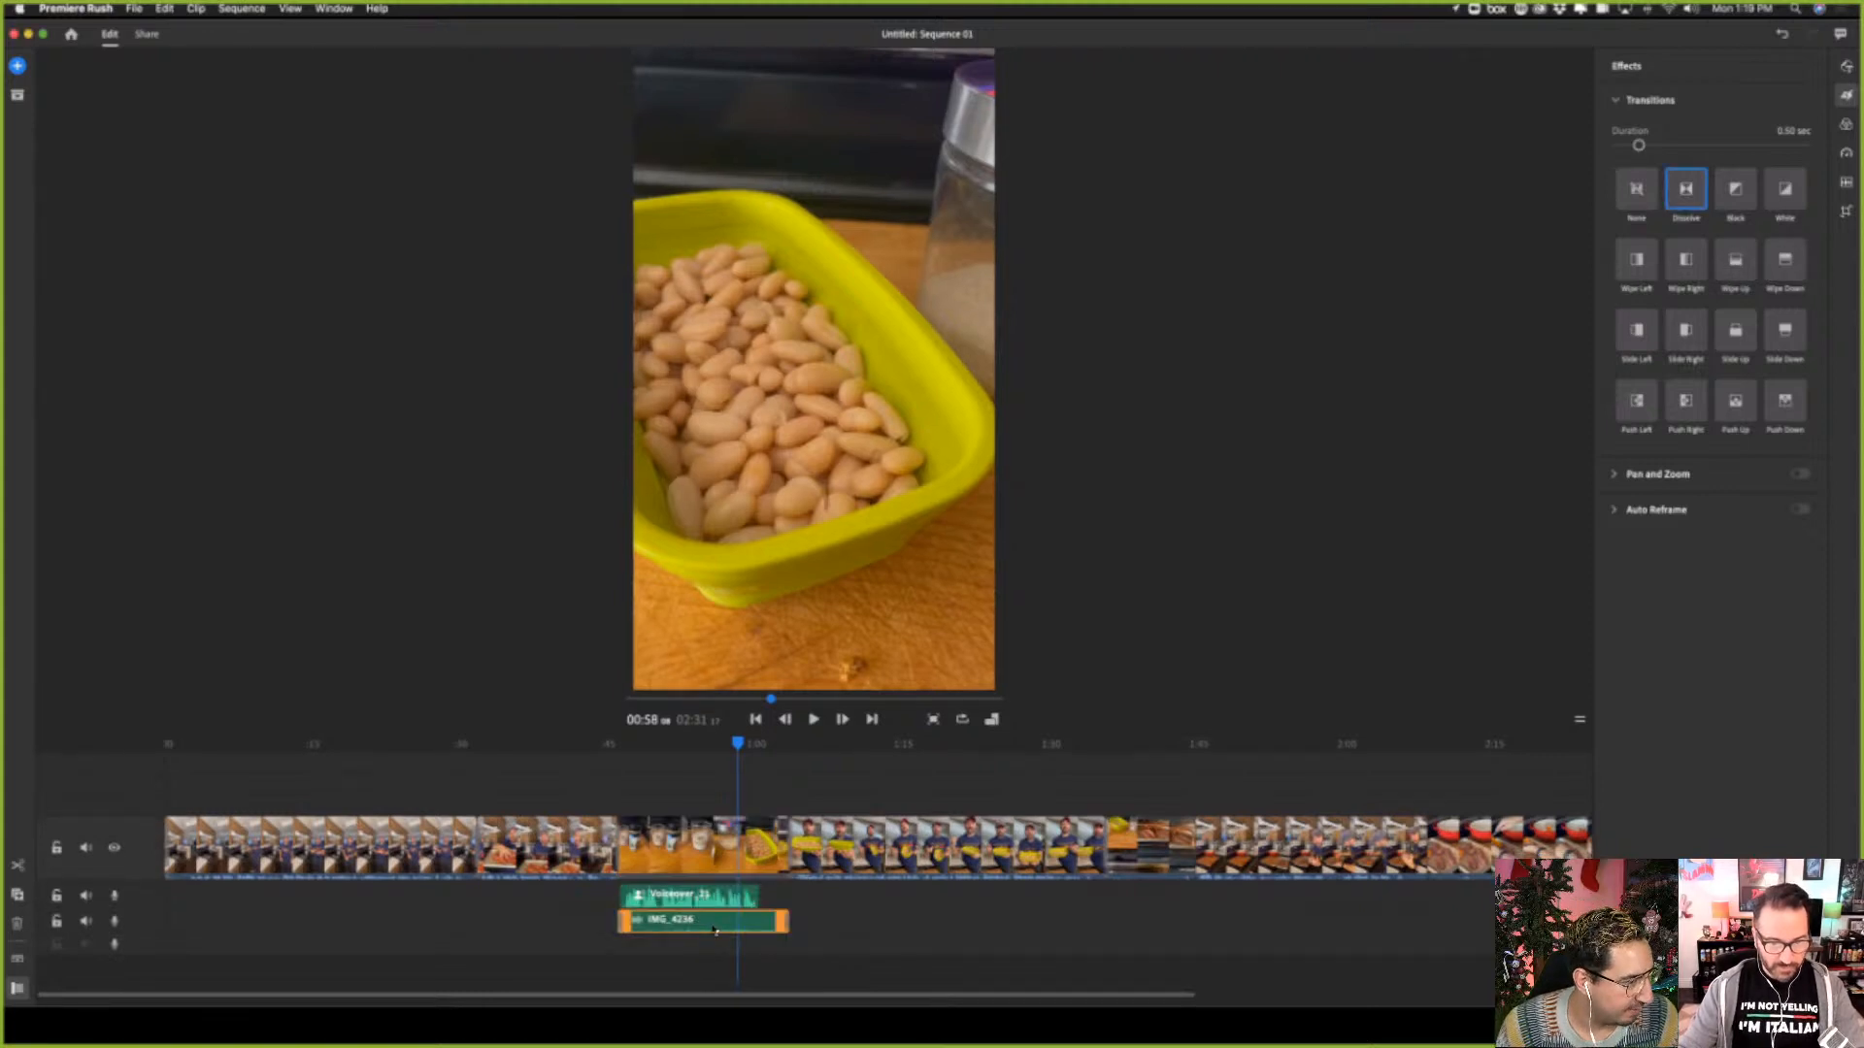
Delete the third clip's separated original audio from the second audio track, below the voiceover
{"action": "left_click", "coordinate": [714, 930]}
{"action": "left_click", "coordinate": [778, 927]}
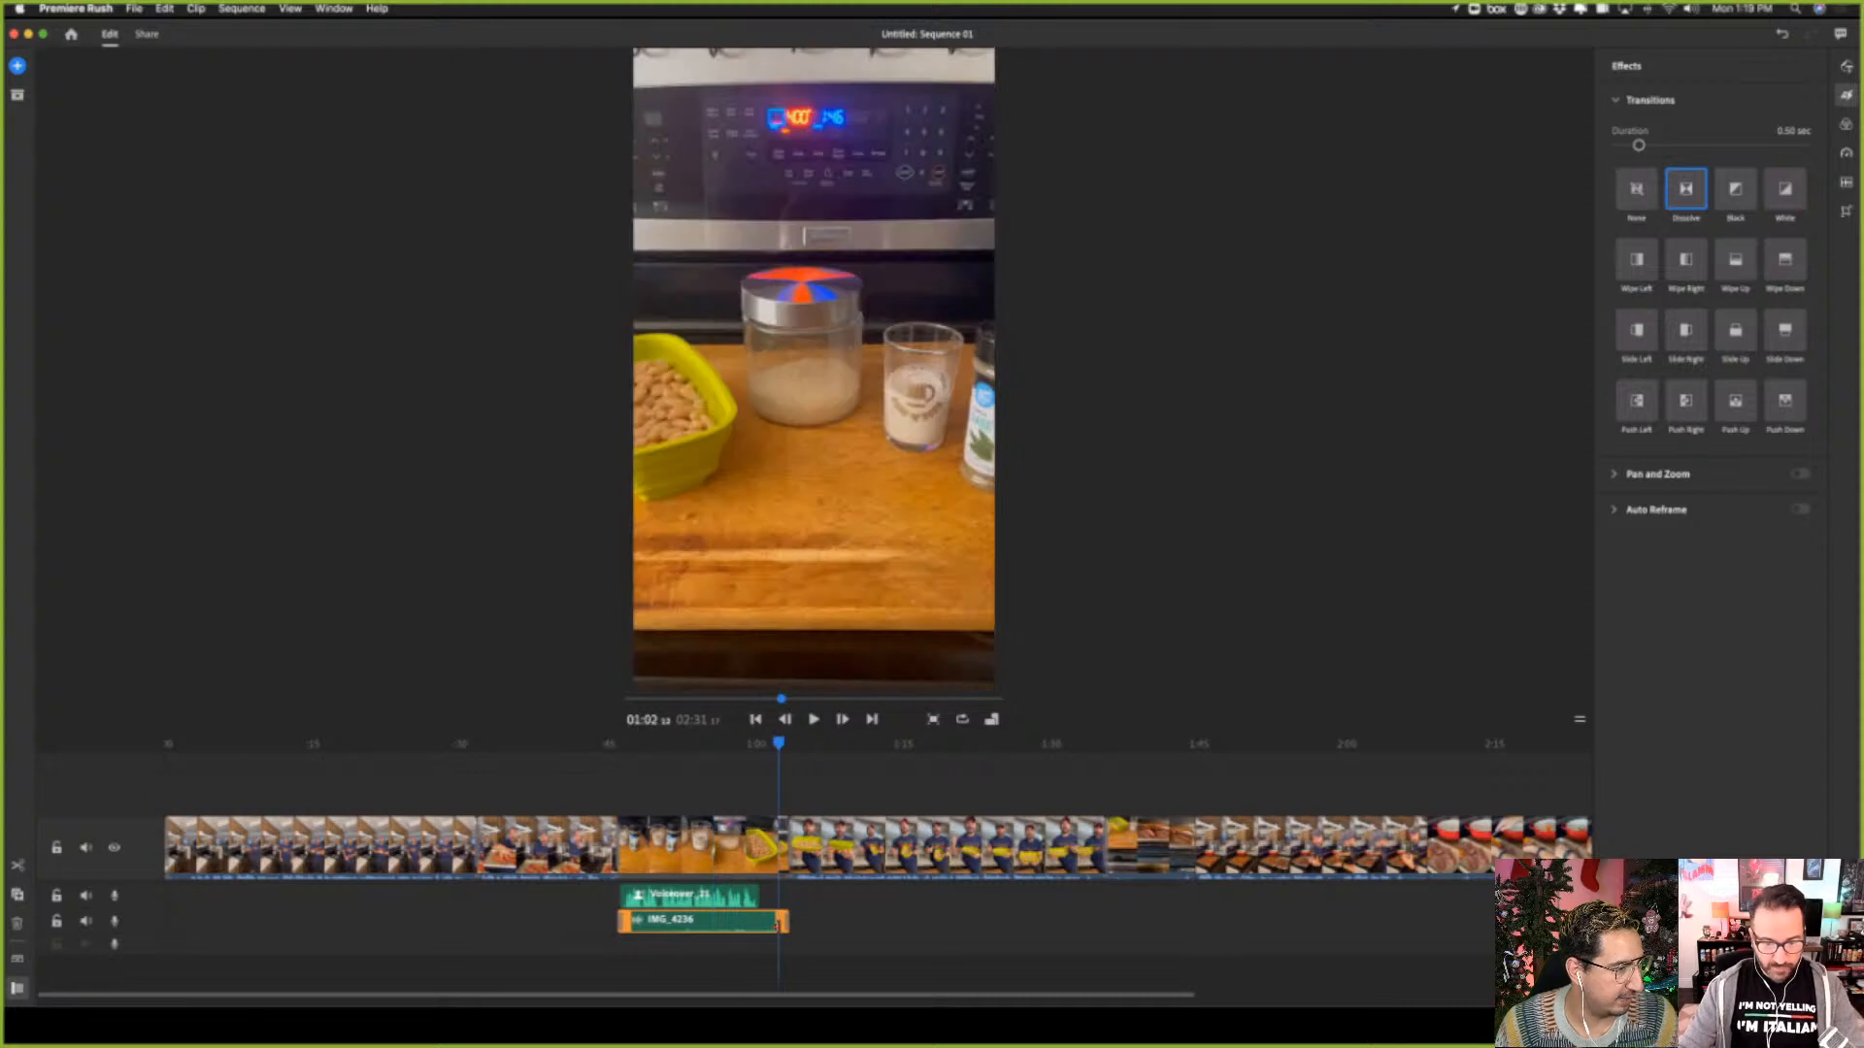
{"action": "right_click", "coordinate": [755, 930]}
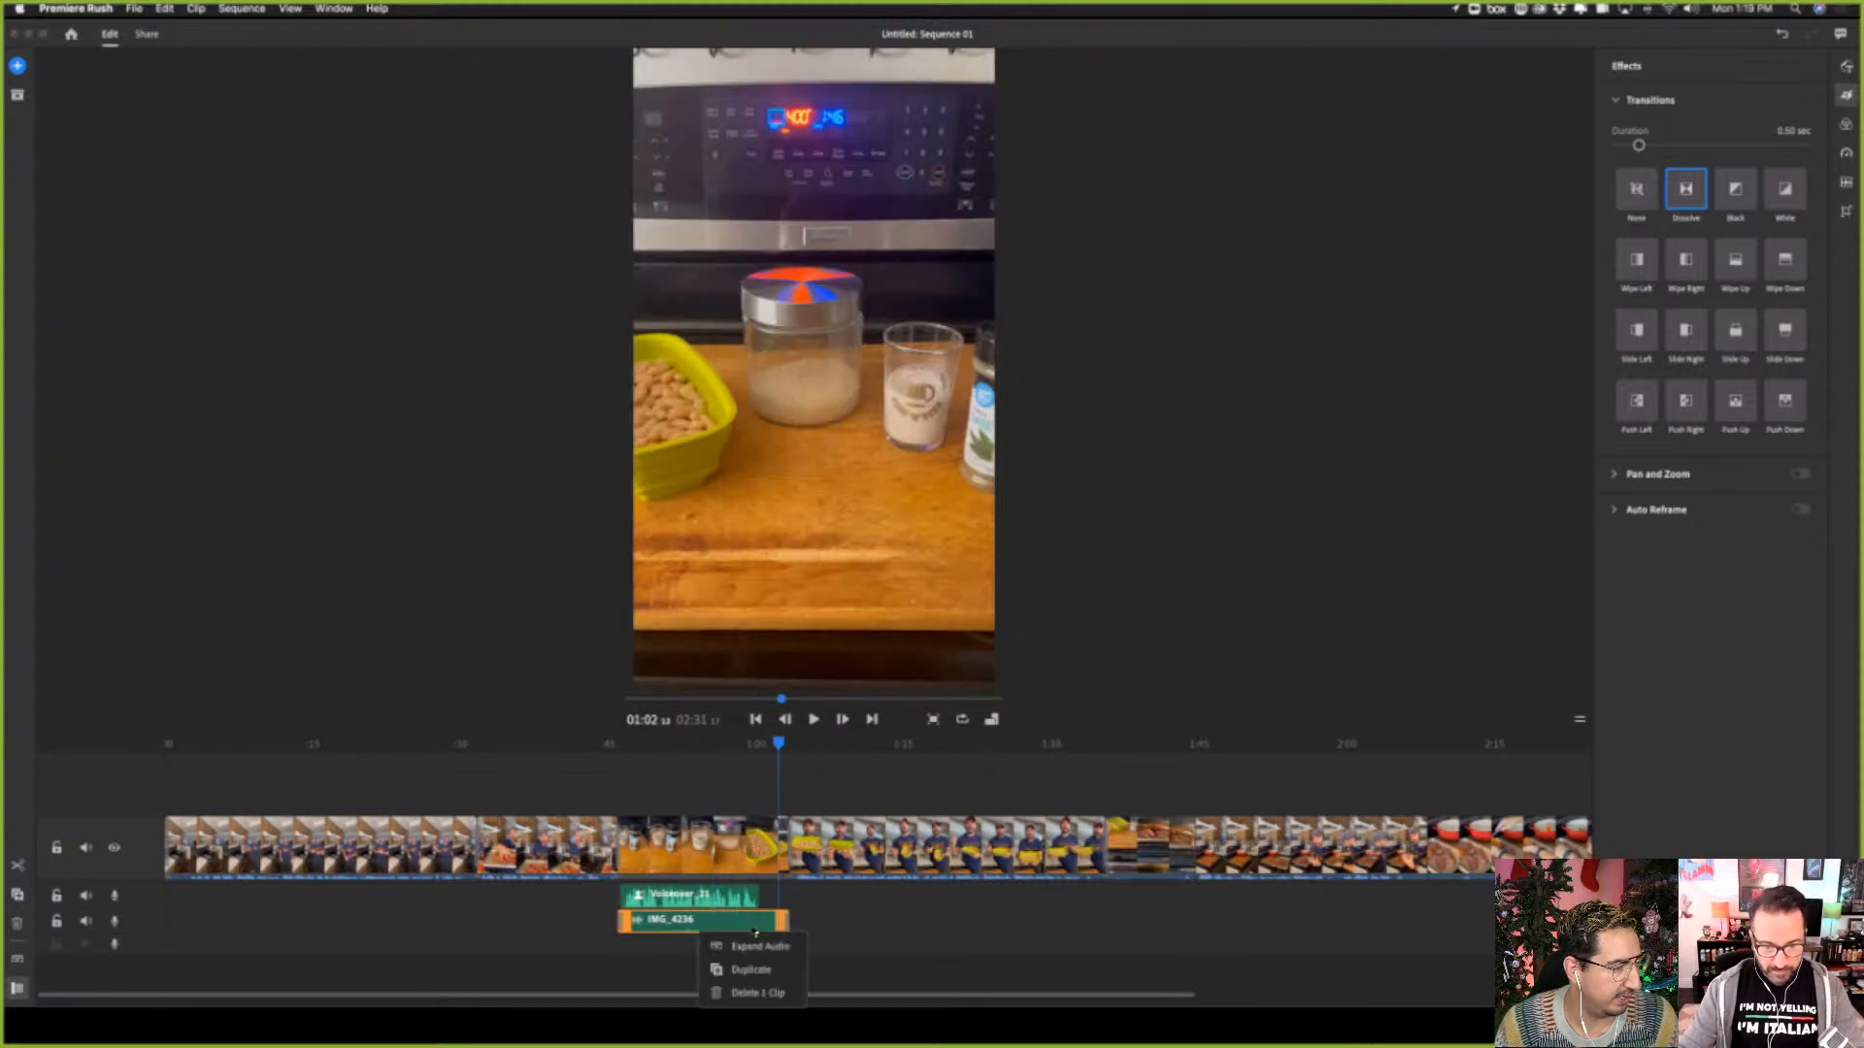
{"action": "left_click", "coordinate": [762, 993]}
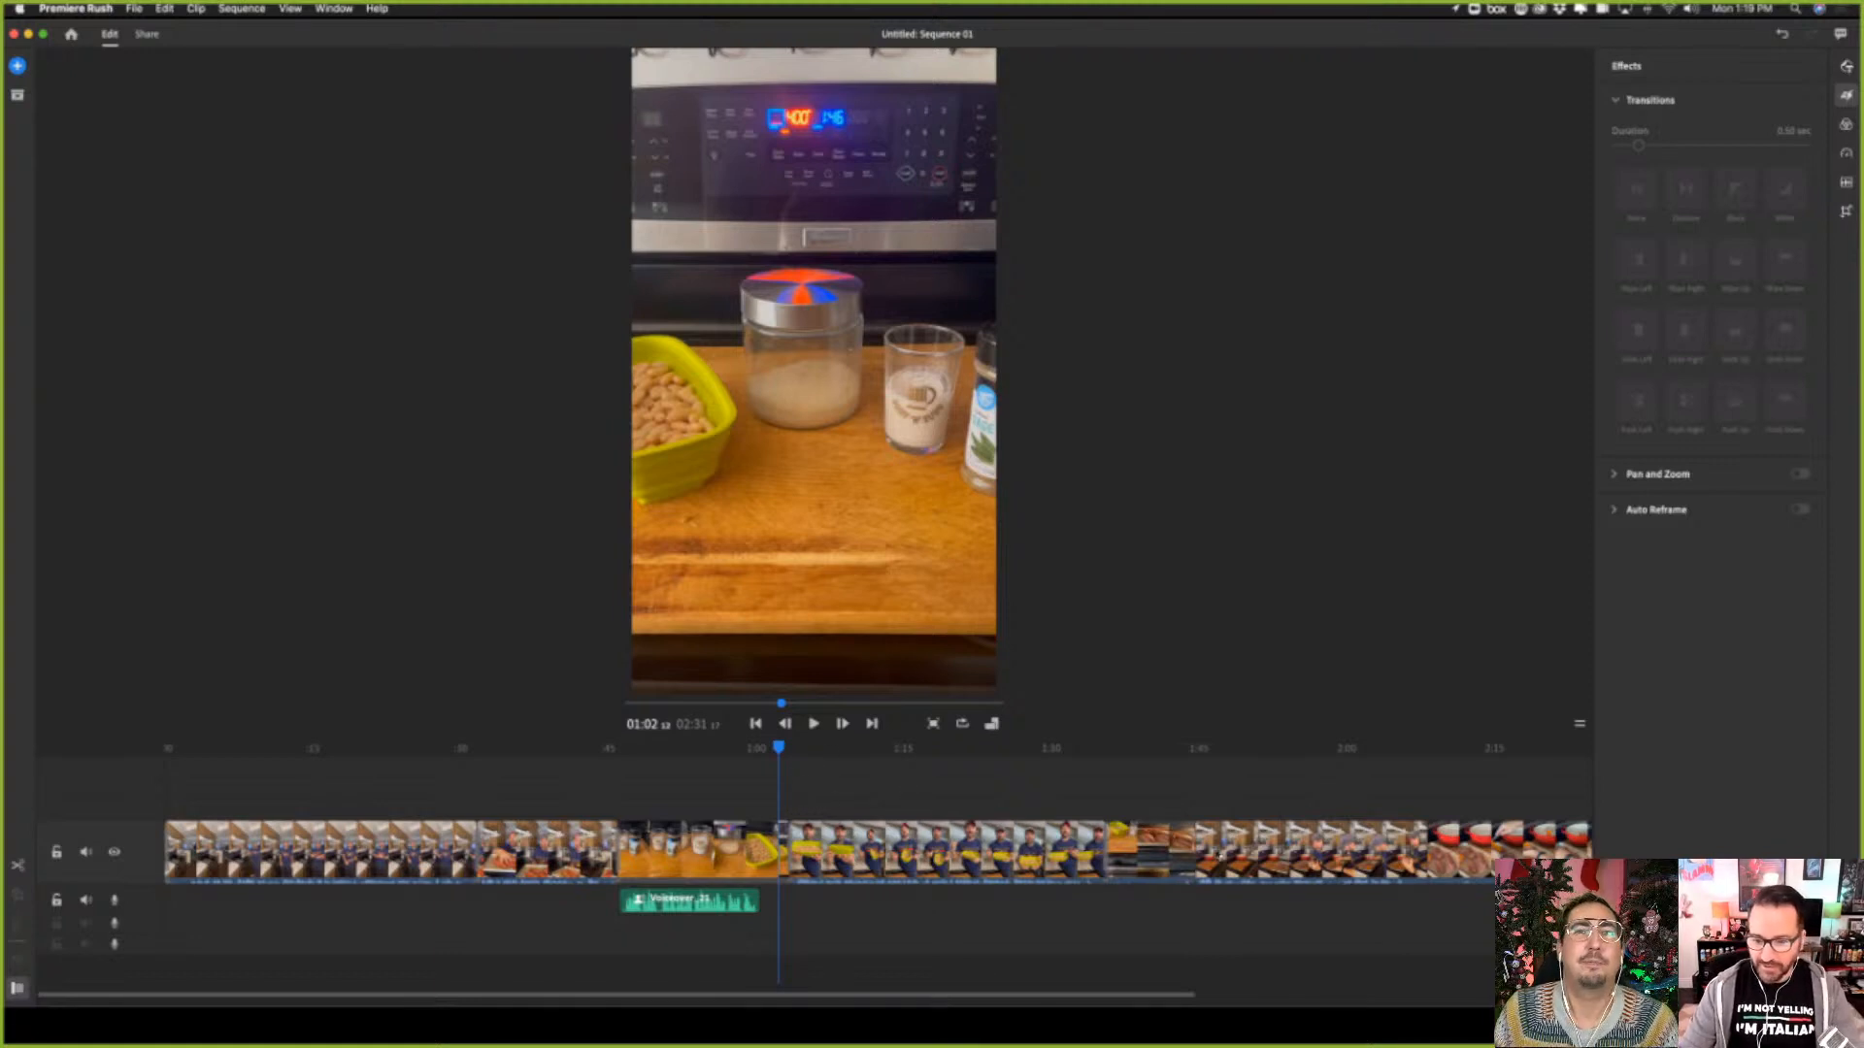
Look over the sixth and seventh clips between about 01:57 and 02:16, and select the first clip at about 00:19
{"action": "left_click", "coordinate": [1327, 856]}
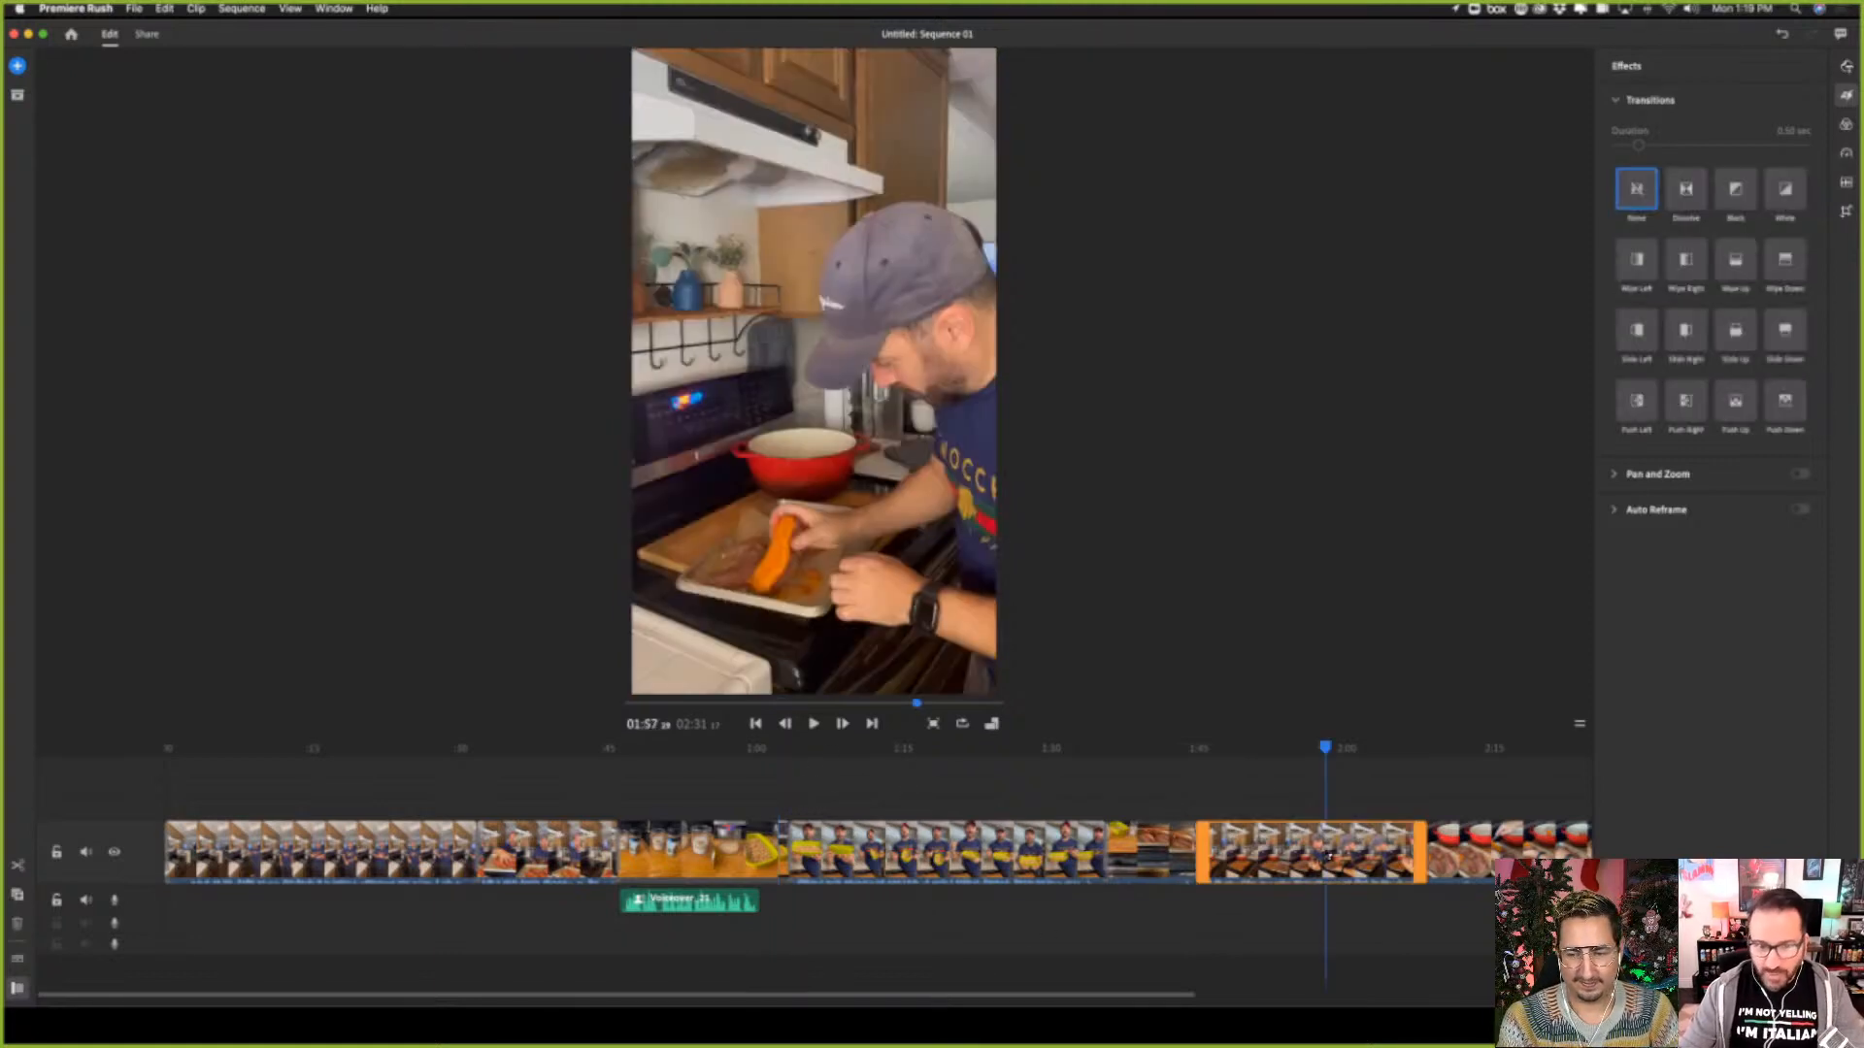
{"action": "left_click", "coordinate": [1507, 851]}
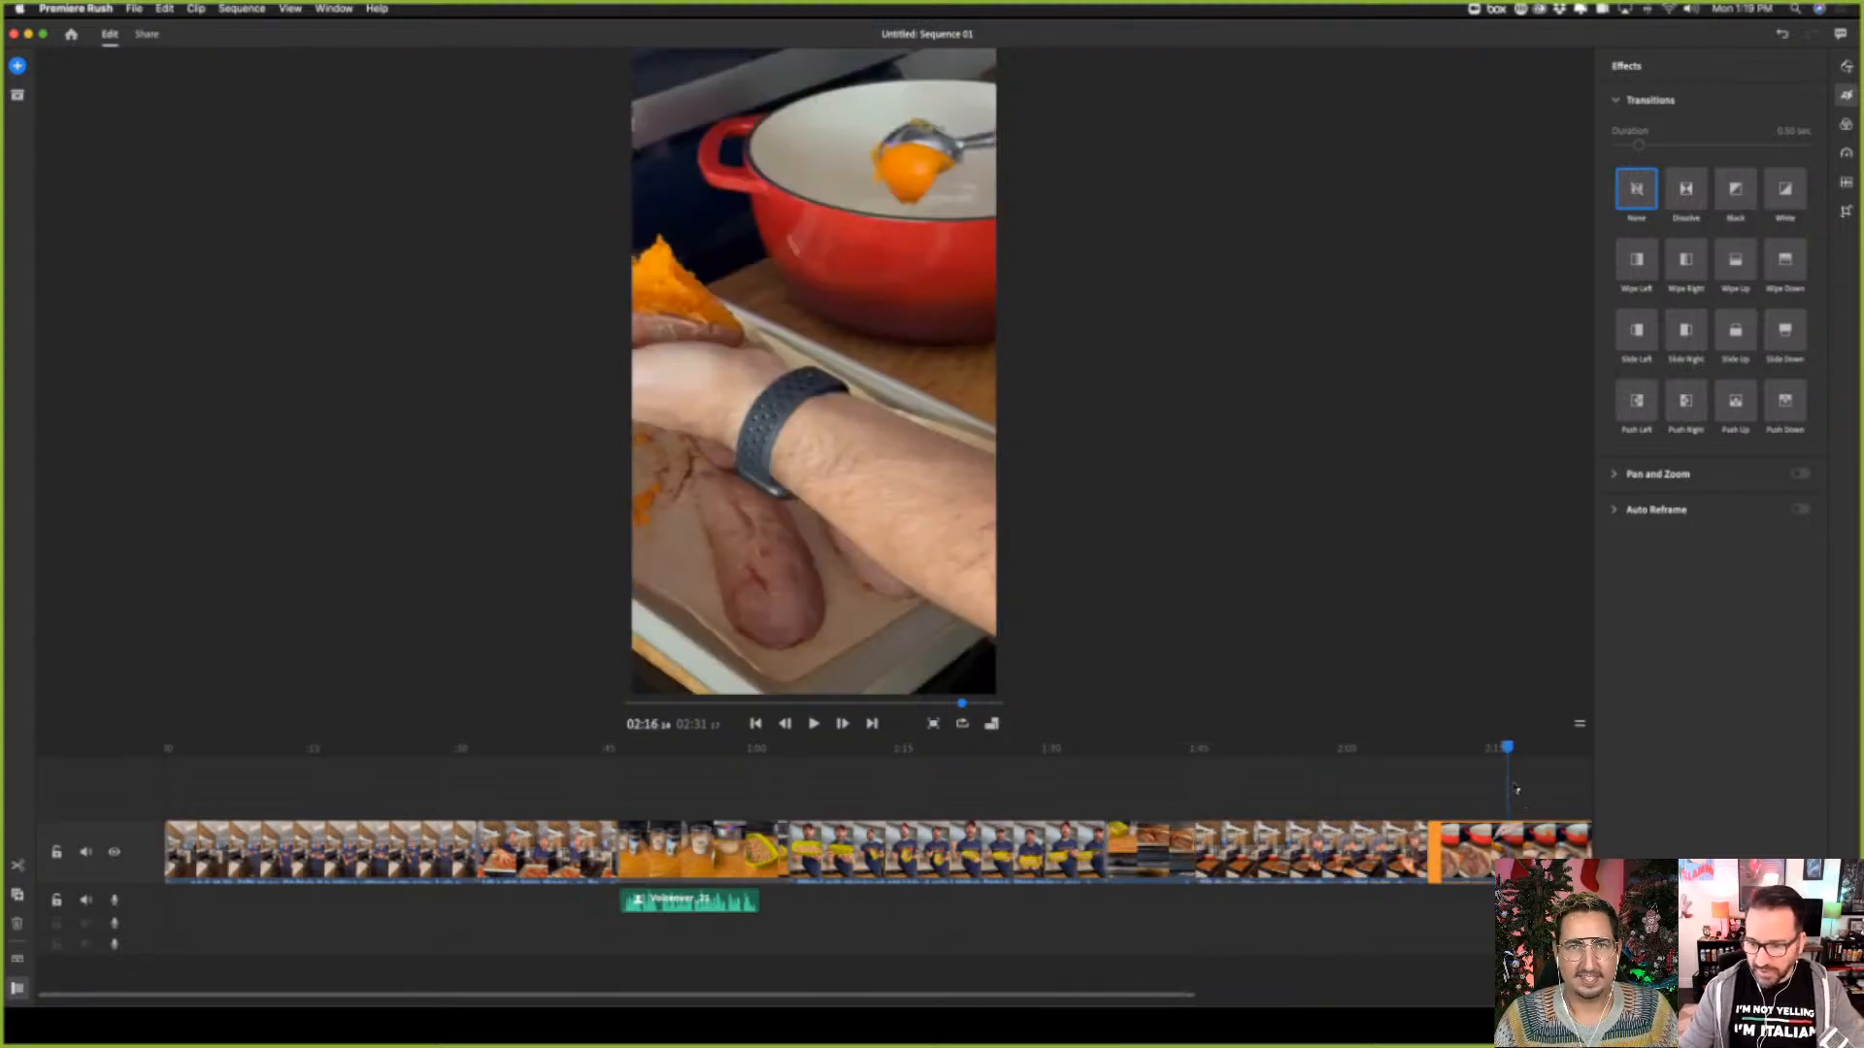
{"action": "left_click_drag", "start_coordinate": [1507, 747], "coordinate": [1443, 762]}
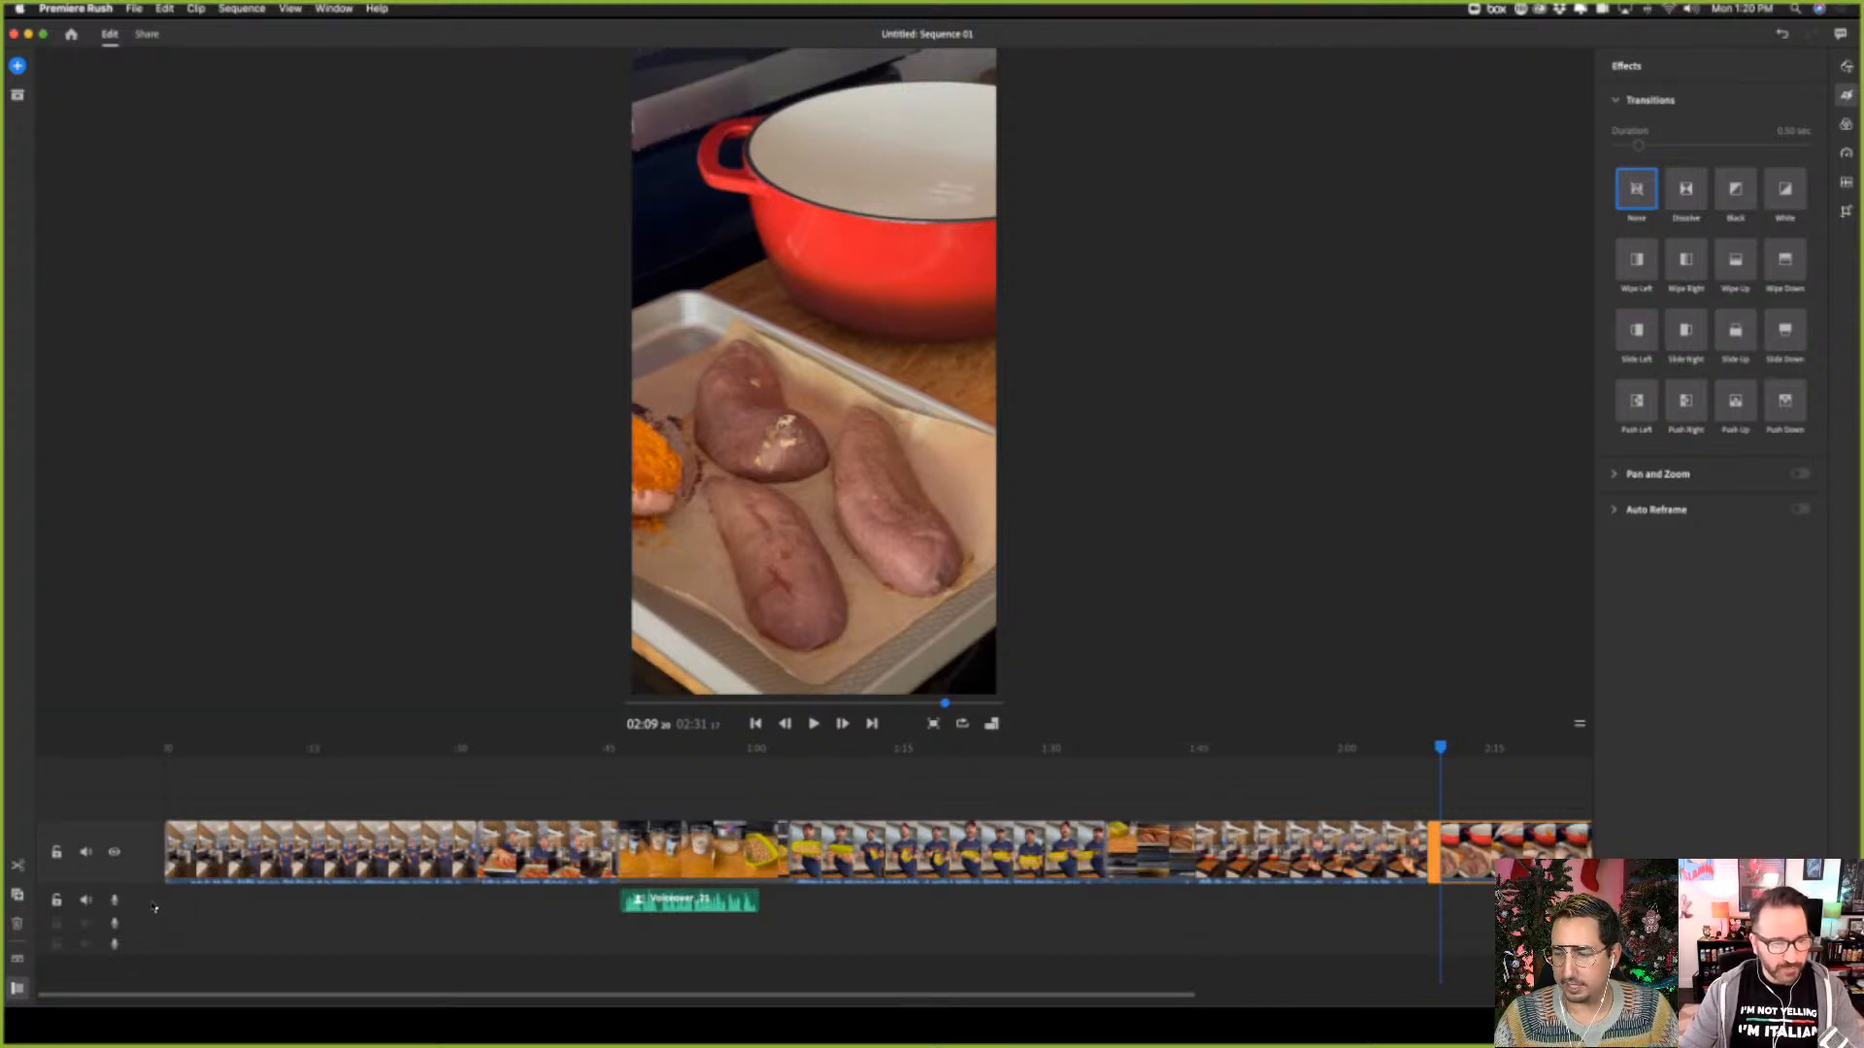
{"action": "left_click", "coordinate": [357, 852]}
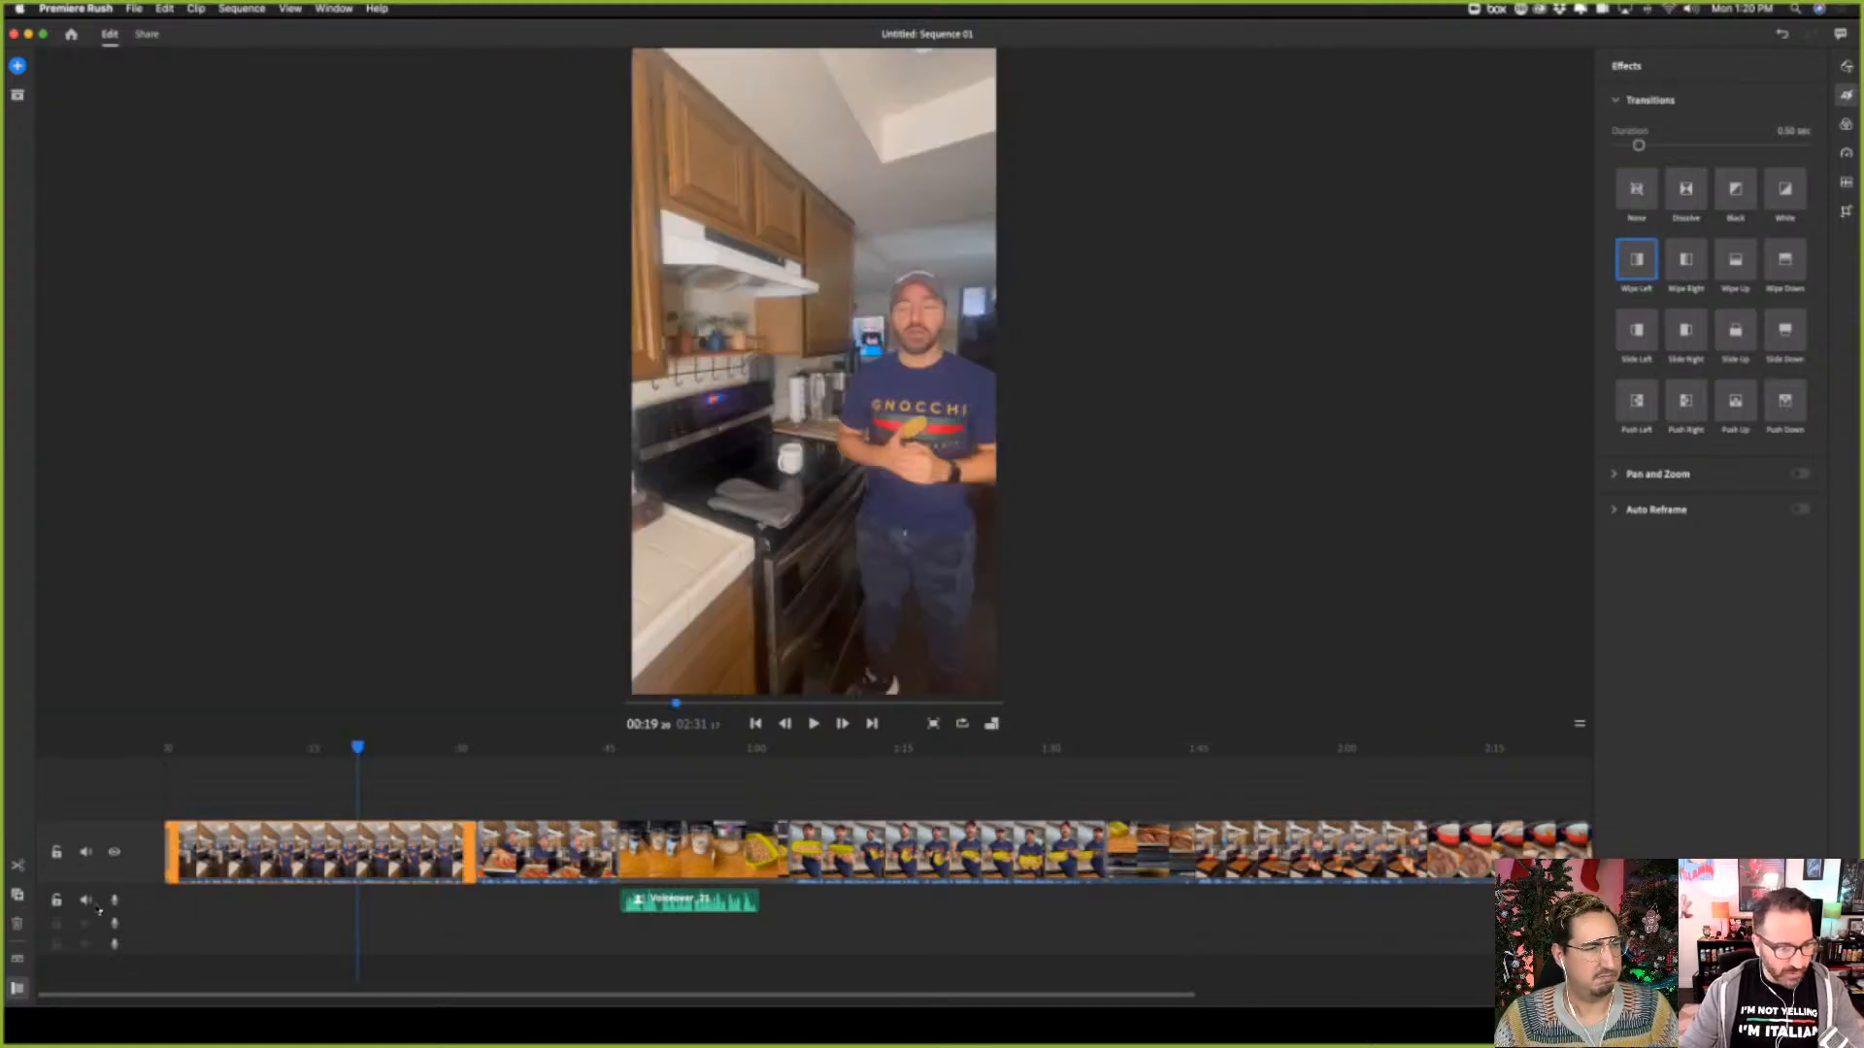
Record a voiceover on the first audio track over the final sweet potato scooping clip, starting at its beginning at about 02:08
{"action": "left_click", "coordinate": [114, 901]}
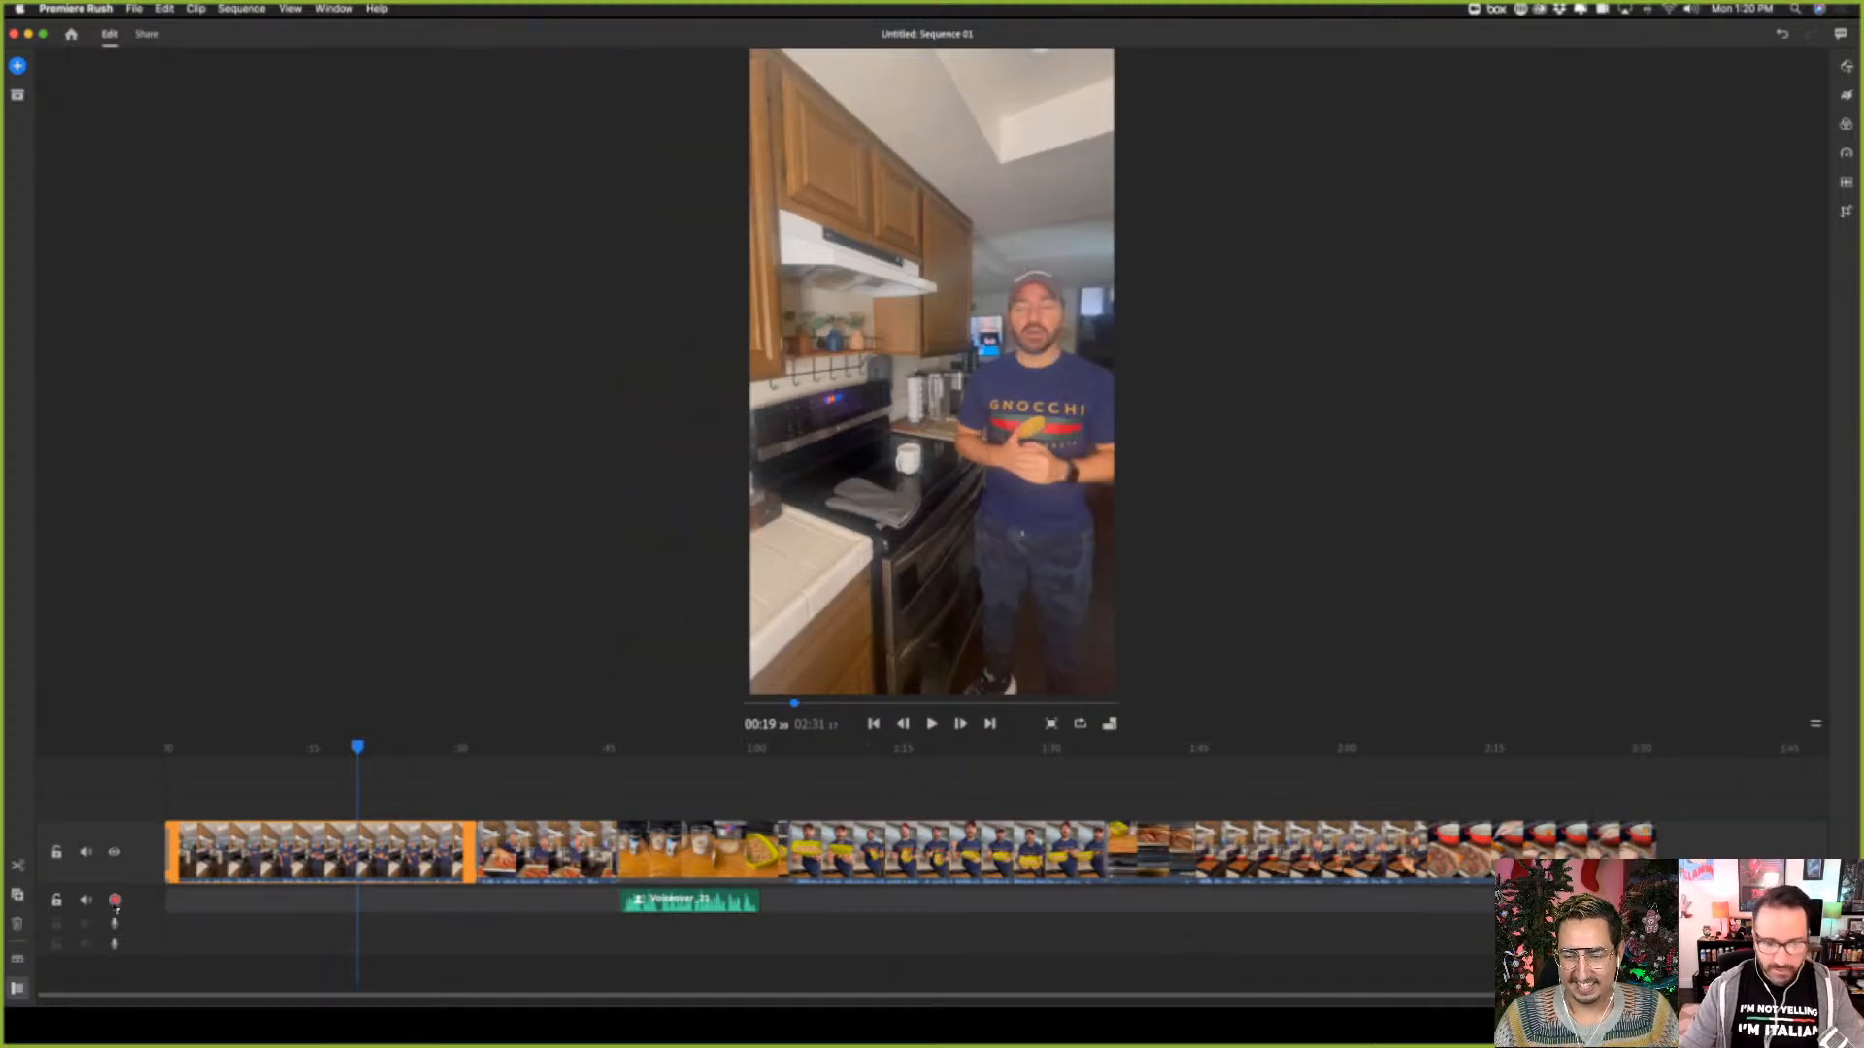
{"action": "left_click_drag", "start_coordinate": [357, 750], "coordinate": [1428, 772]}
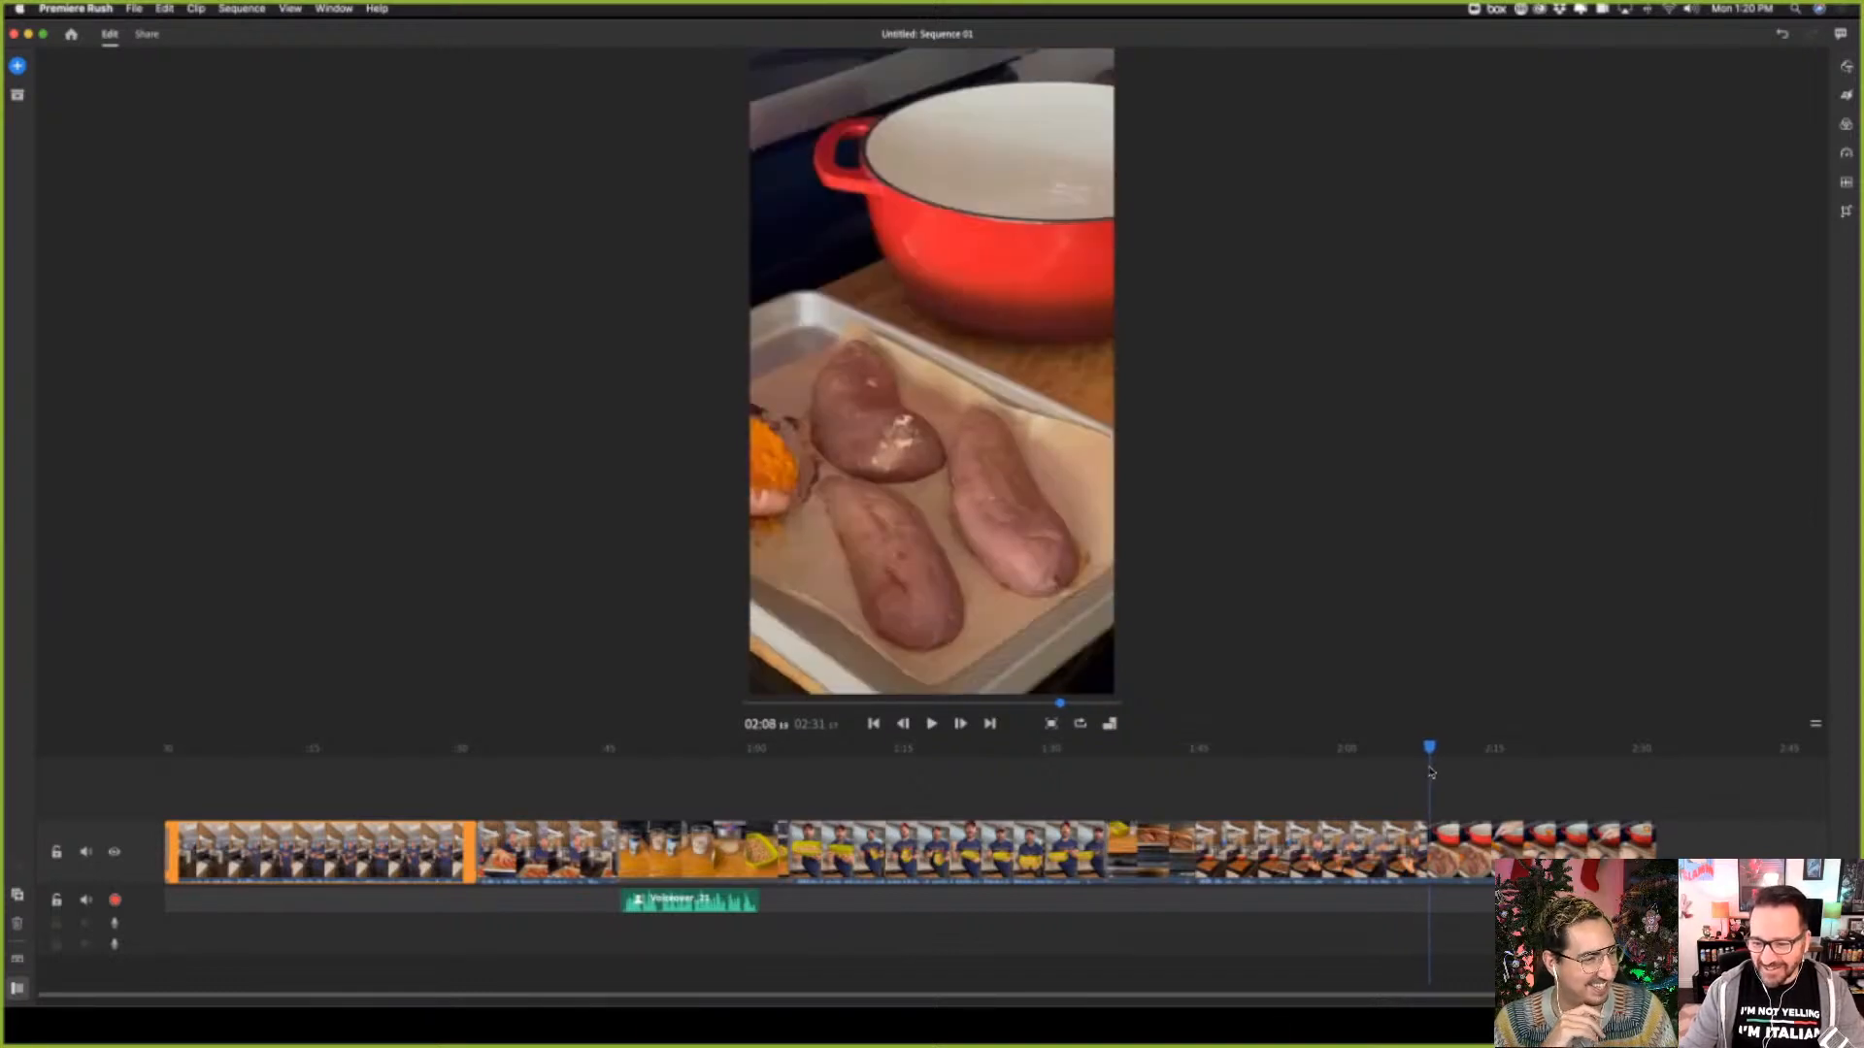
{"action": "left_click", "coordinate": [1466, 838]}
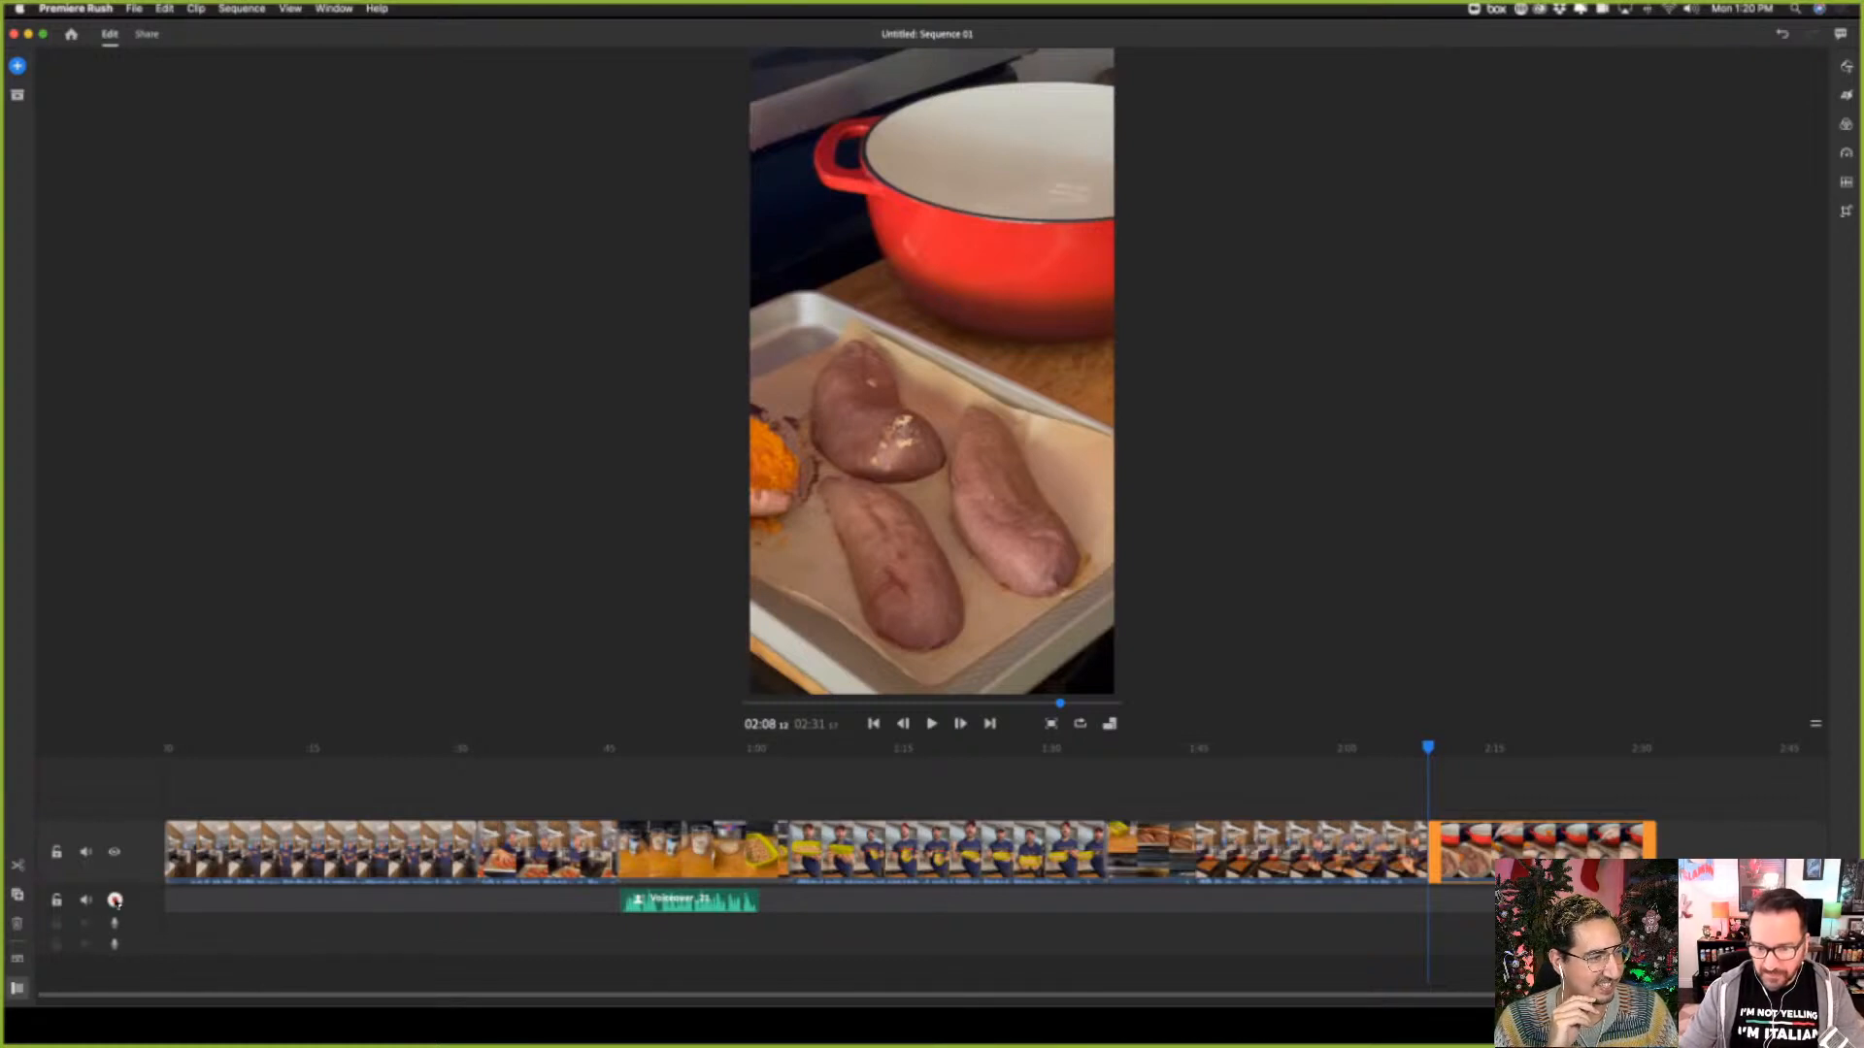
{"action": "left_click", "coordinate": [115, 900]}
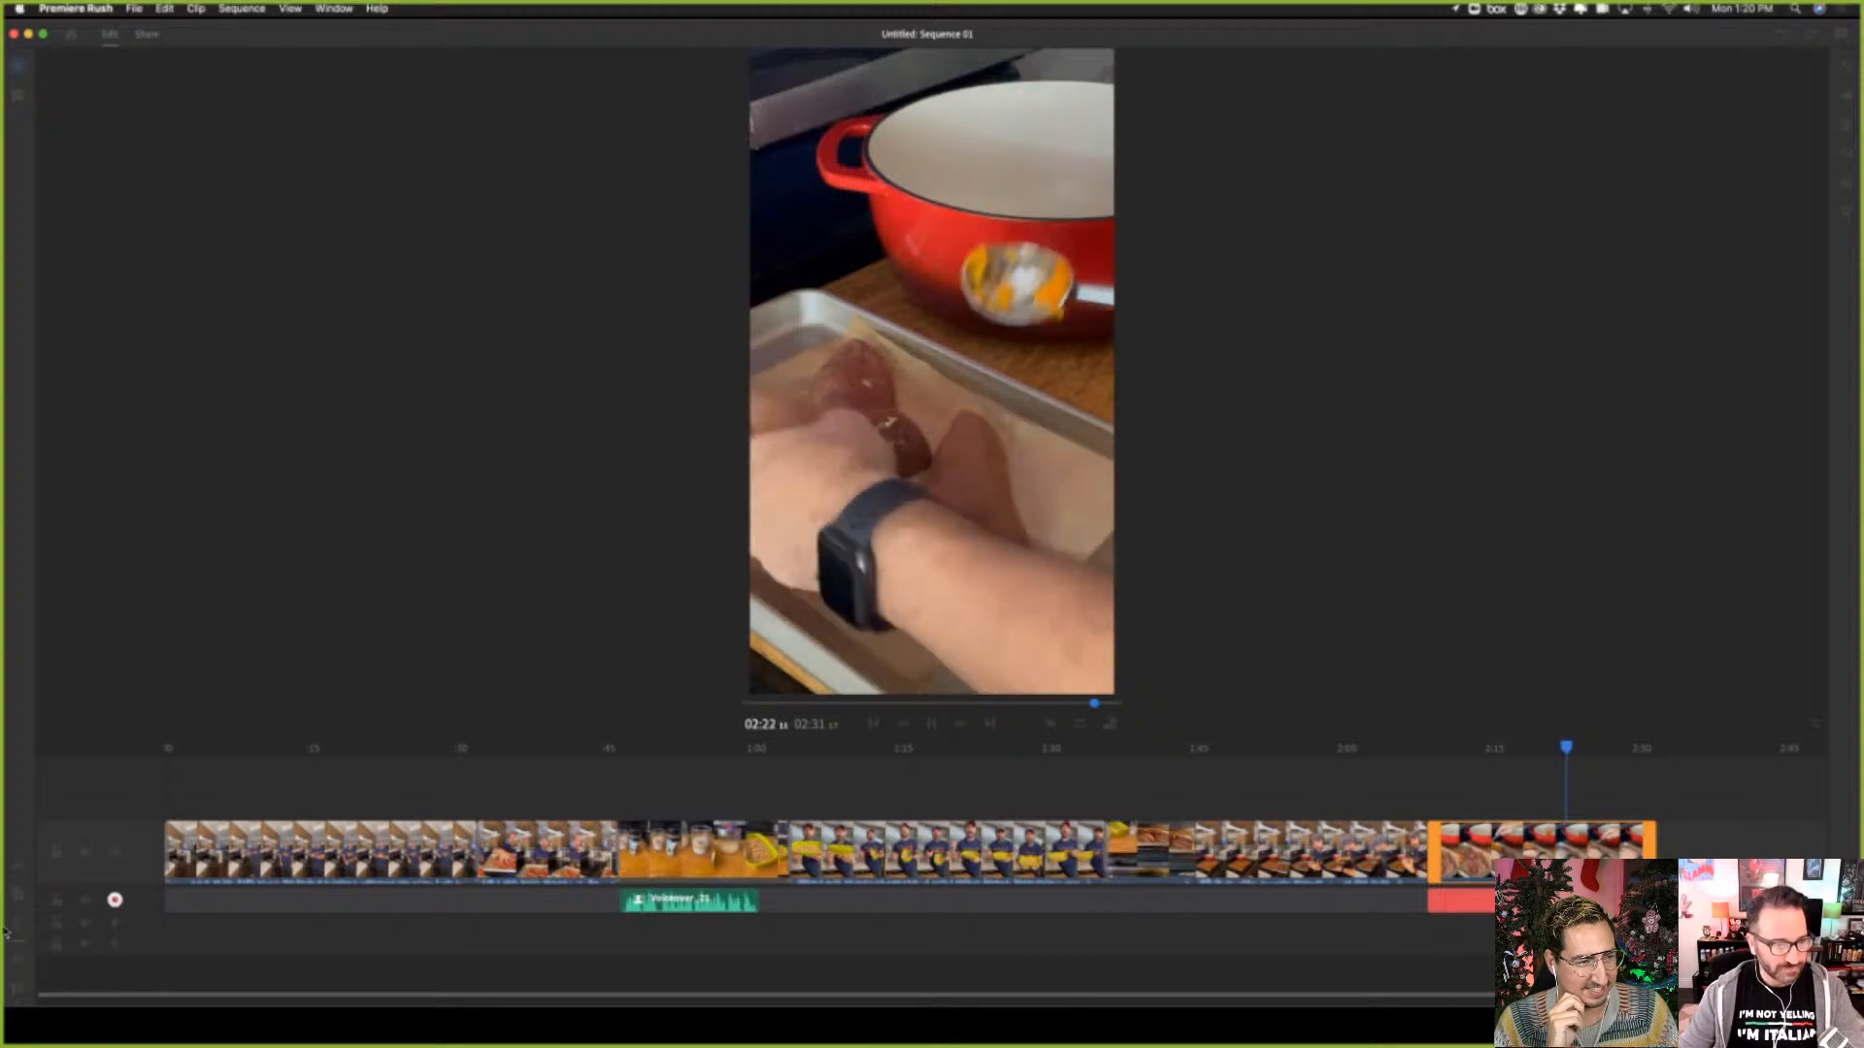
{"action": "left_click", "coordinate": [115, 901]}
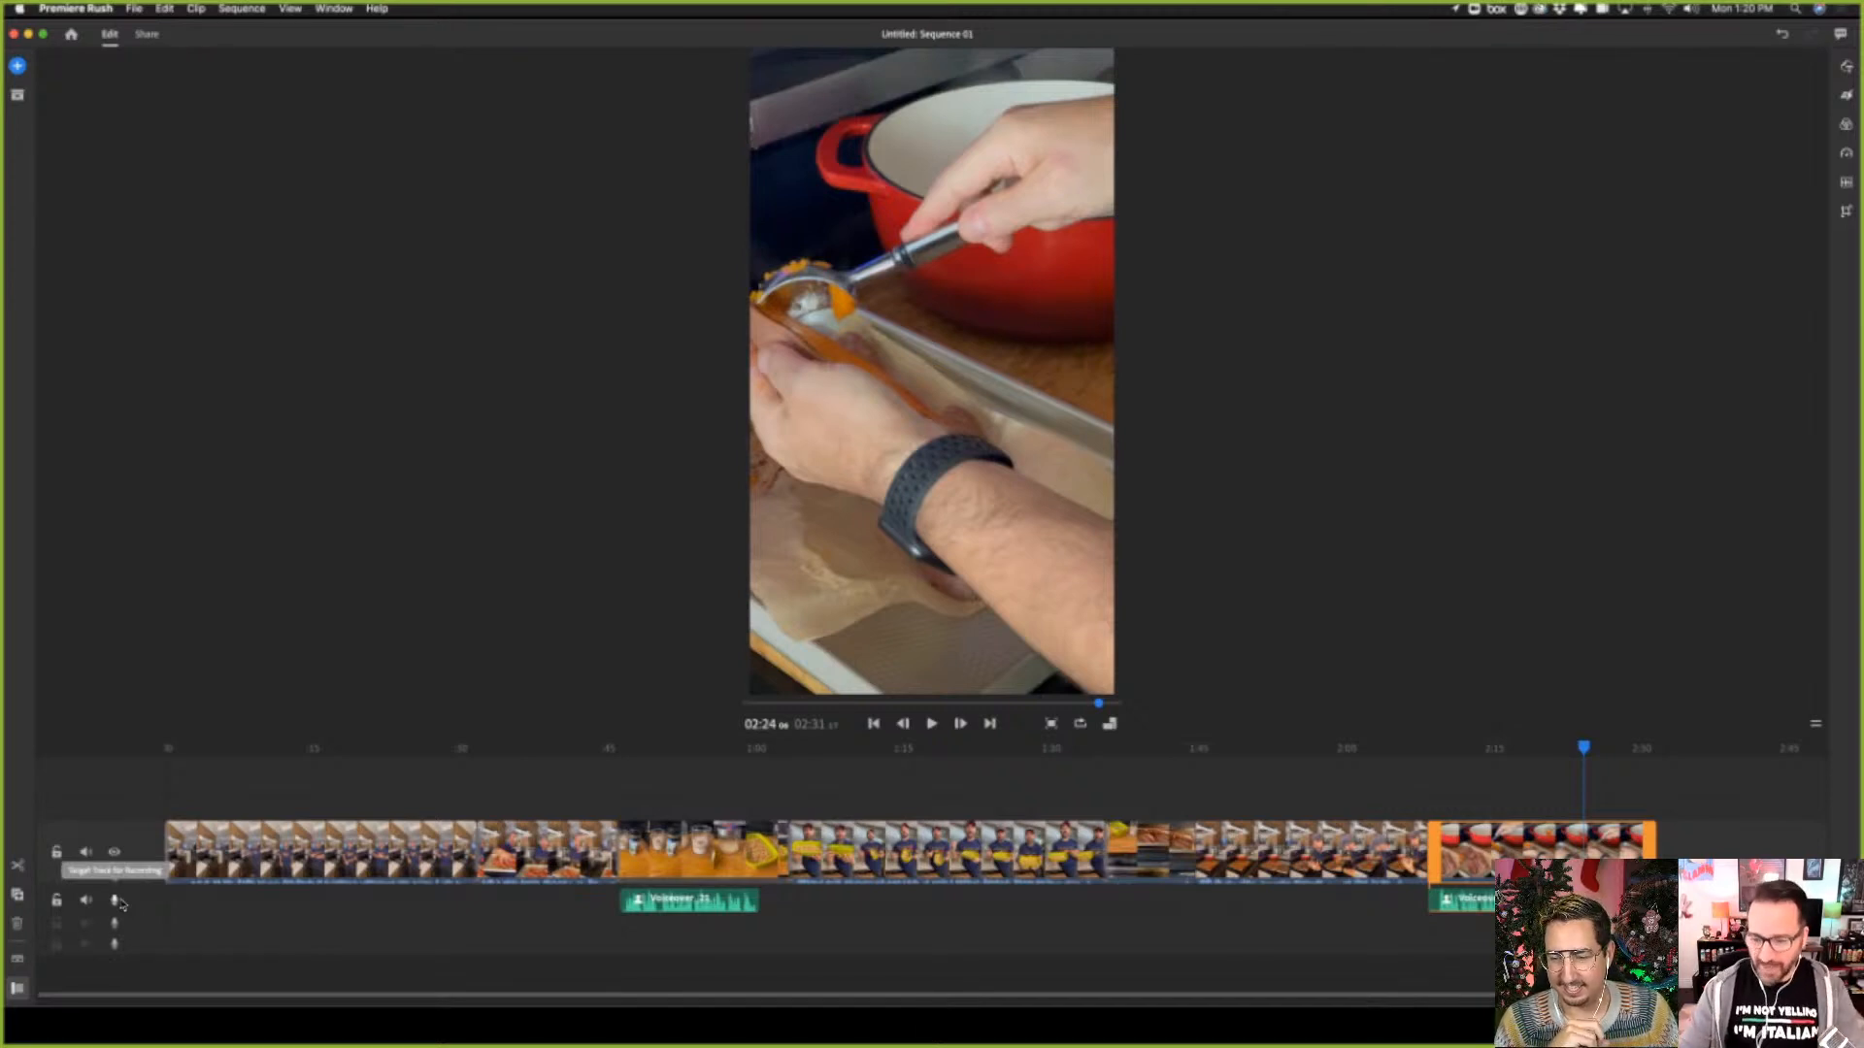
Move the playhead to the end of the last clip at about 02:31 and open the Recipe Video media folder
{"action": "left_click_drag", "start_coordinate": [1815, 992], "coordinate": [1817, 992]}
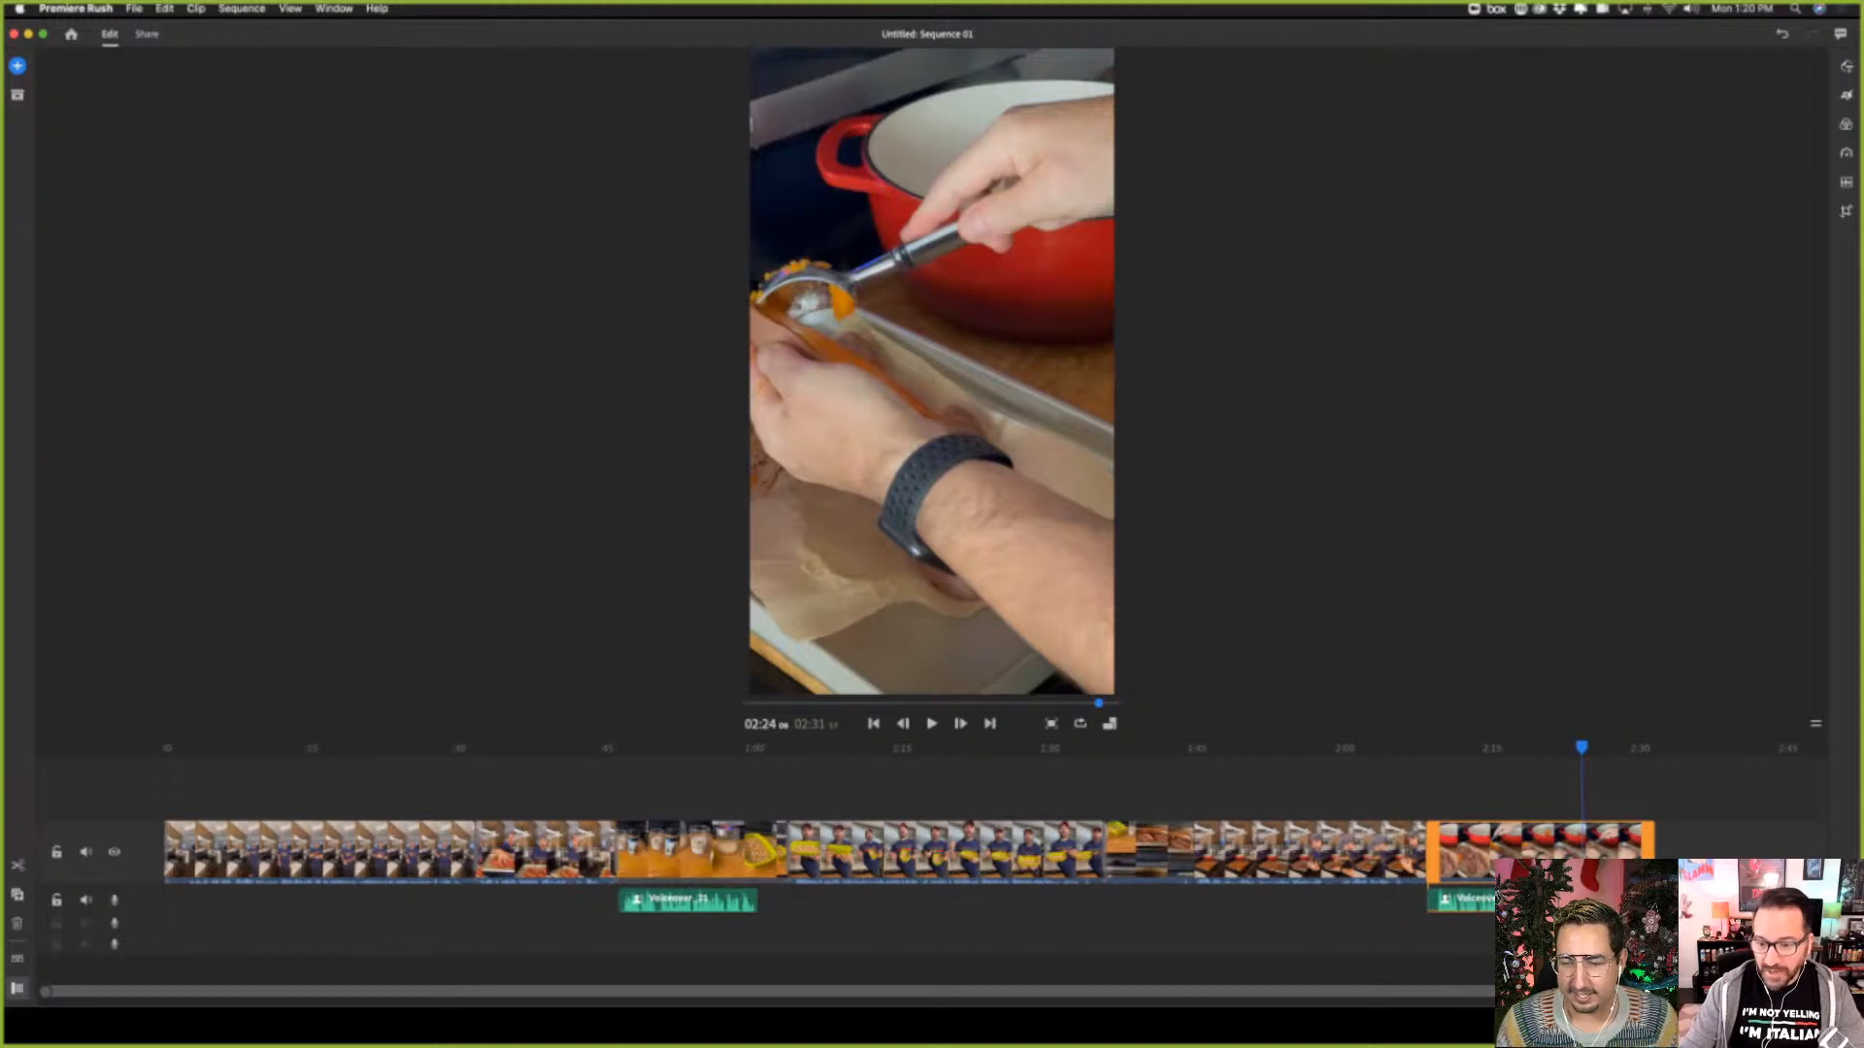
{"action": "scroll", "coordinate": [994, 869], "scroll_direction": "right", "scroll_amount": 5}
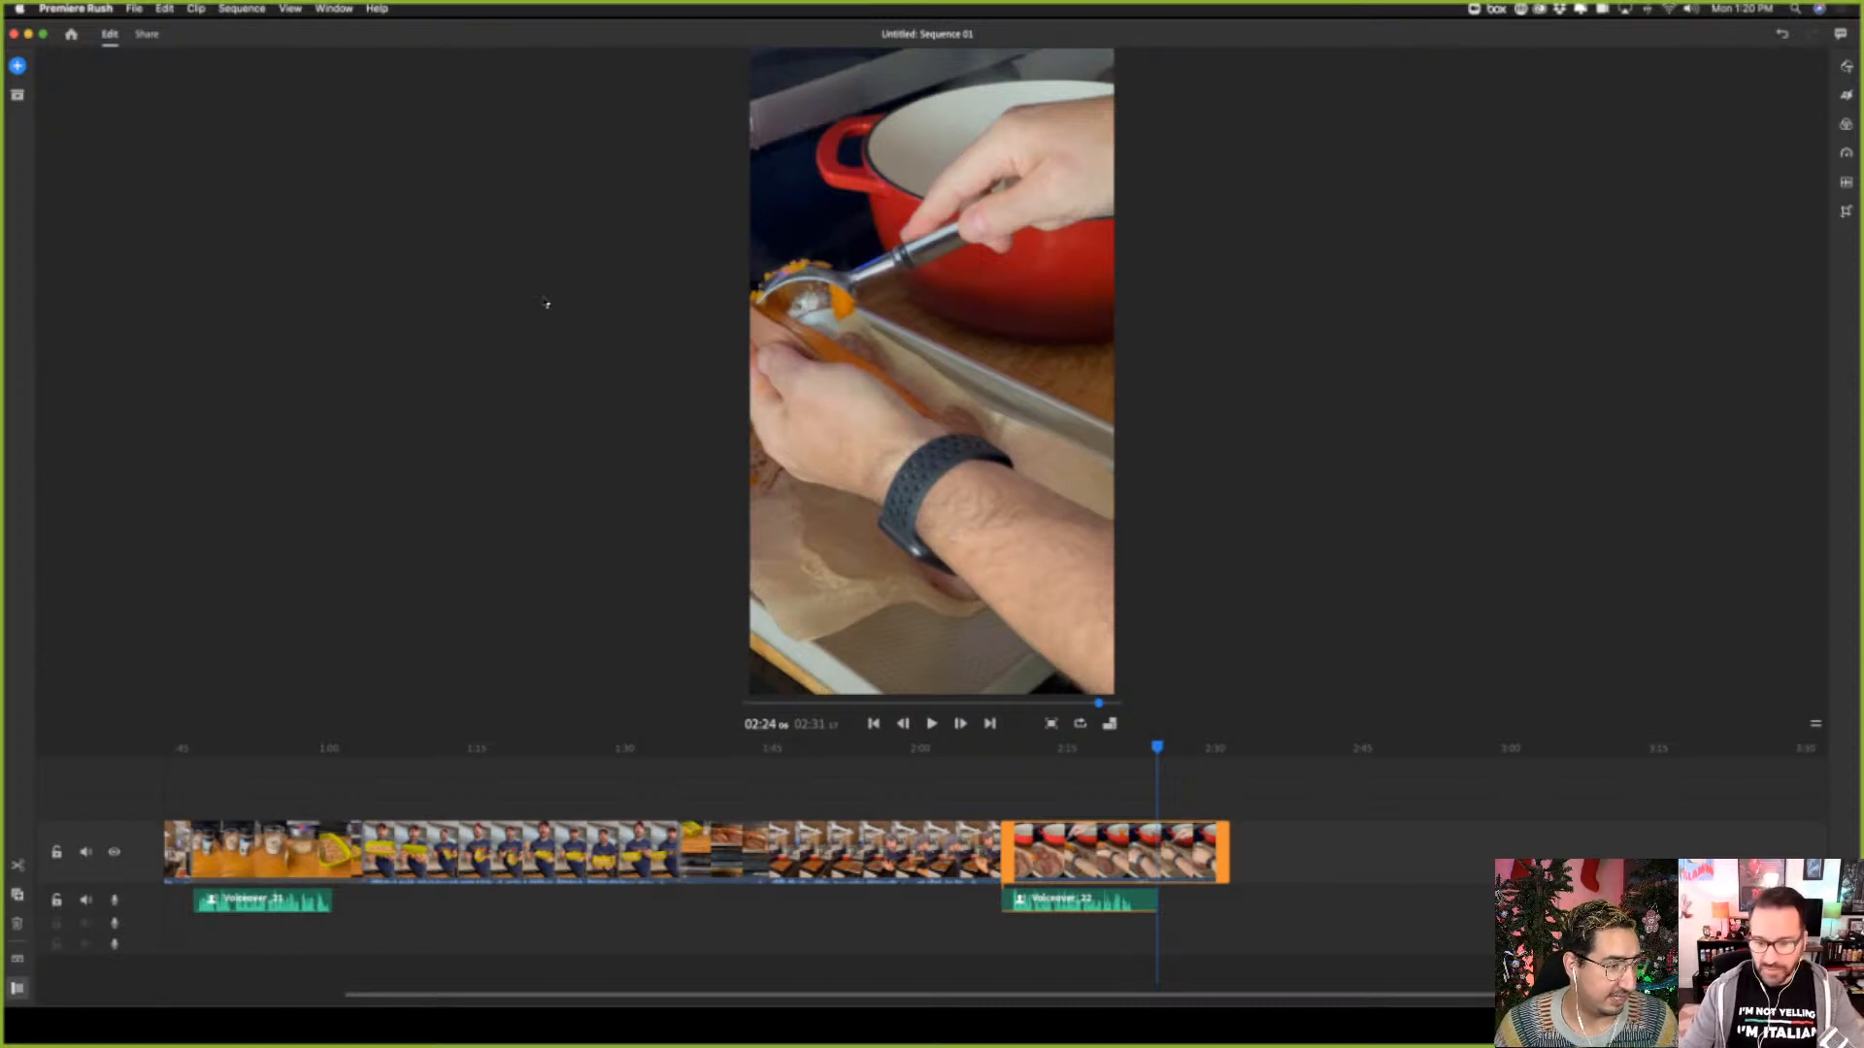
{"action": "left_click", "coordinate": [1286, 762]}
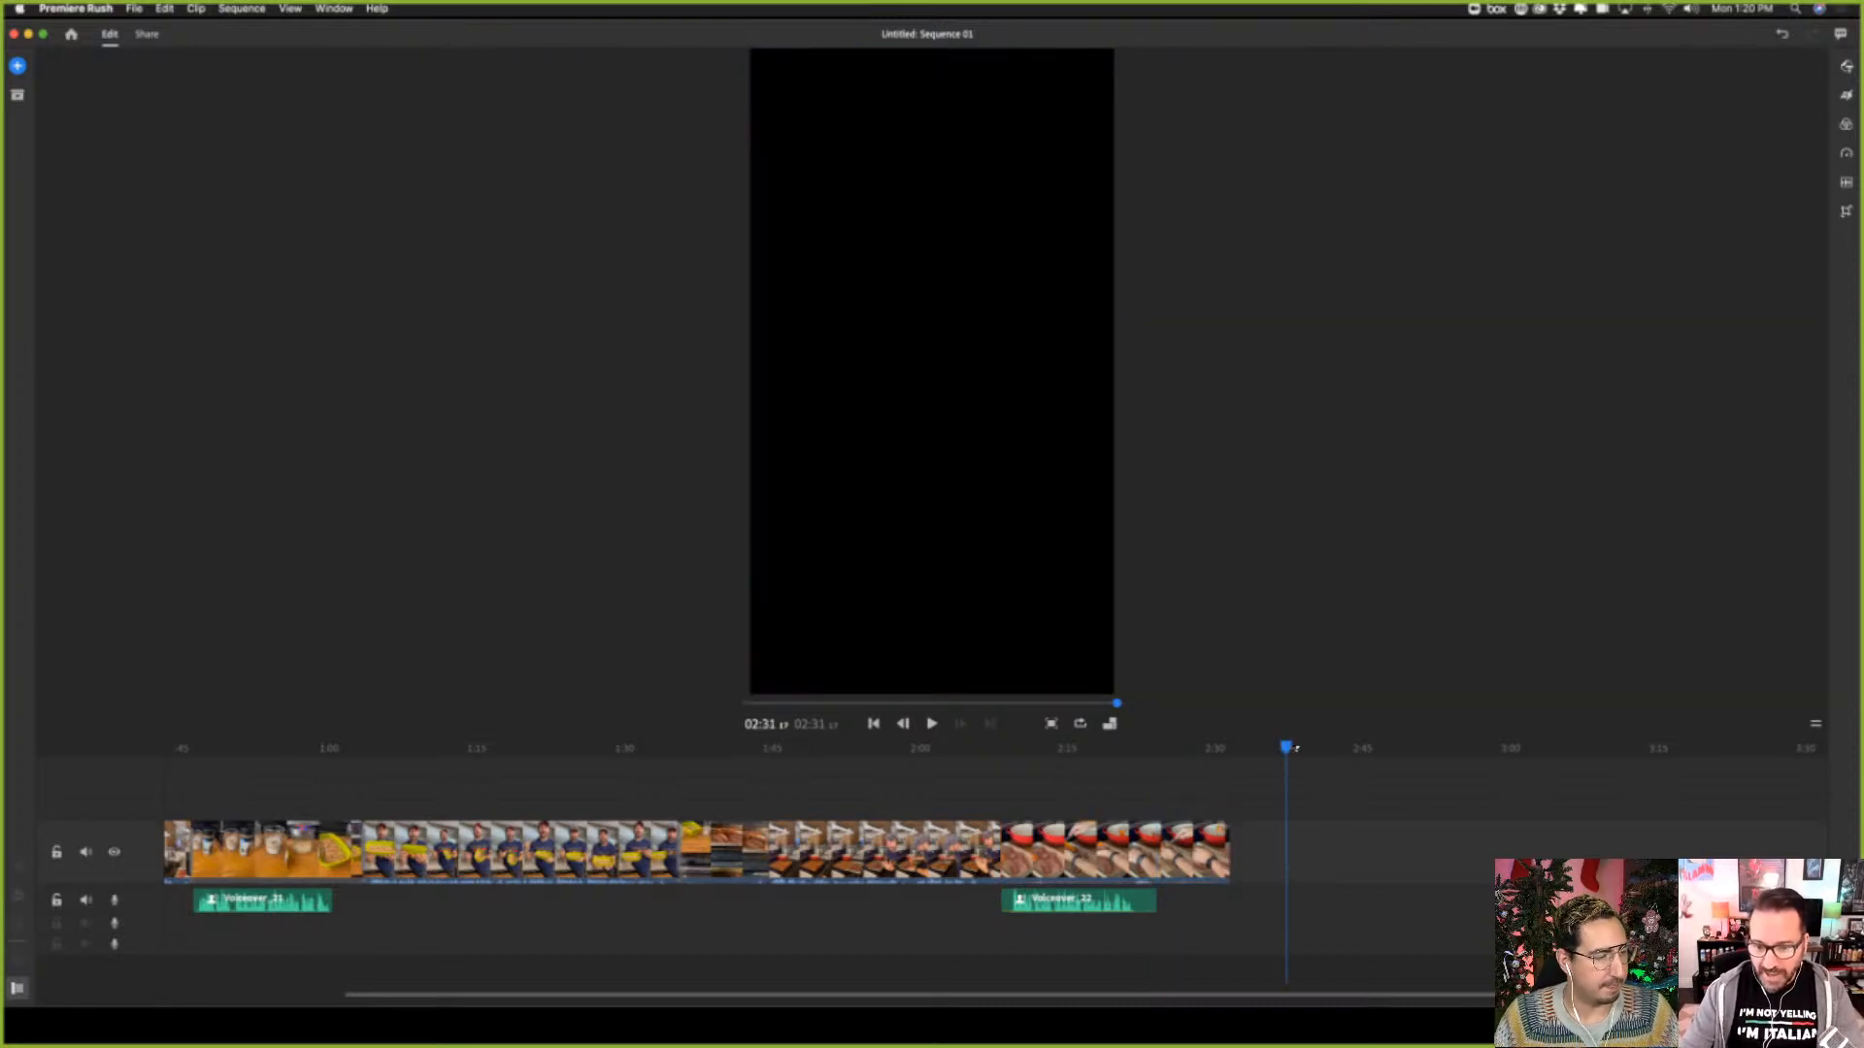
{"action": "left_click_drag", "start_coordinate": [1246, 757], "coordinate": [1235, 763]}
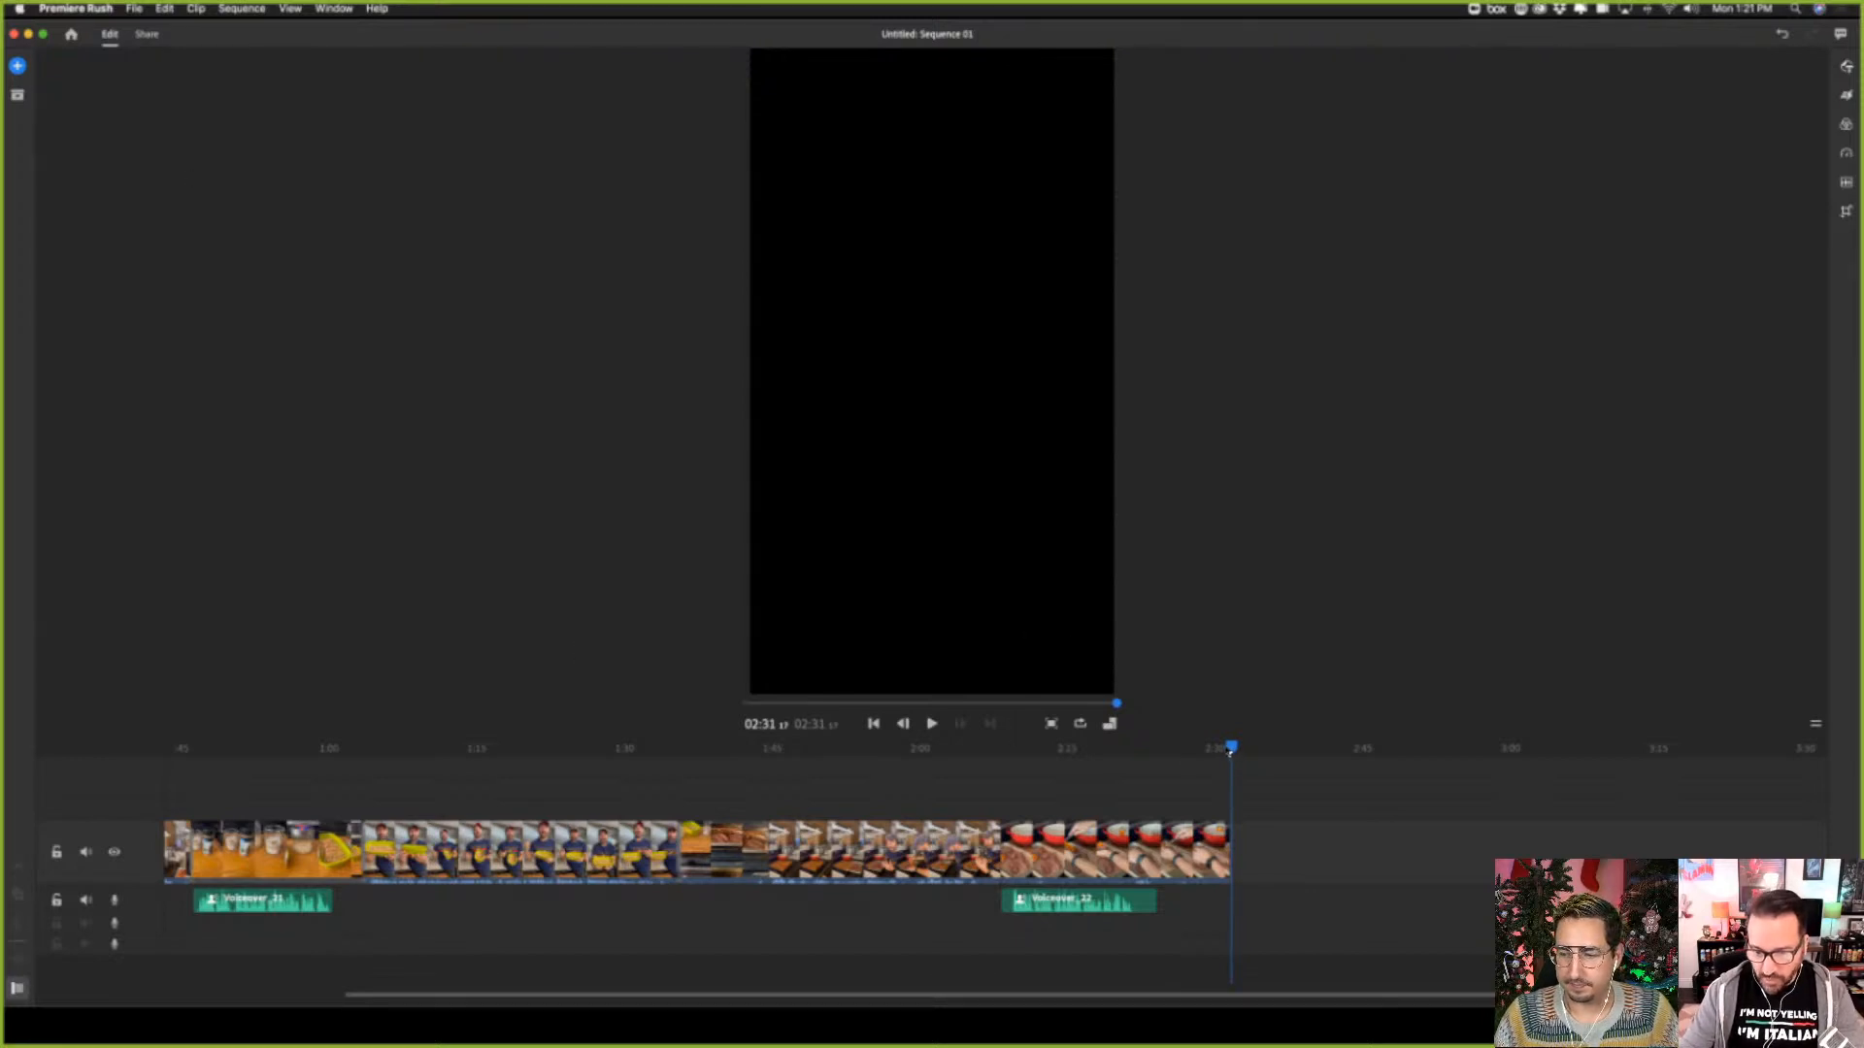
{"action": "left_click_drag", "start_coordinate": [1231, 753], "coordinate": [1228, 750]}
{"action": "left_click", "coordinate": [18, 65]}
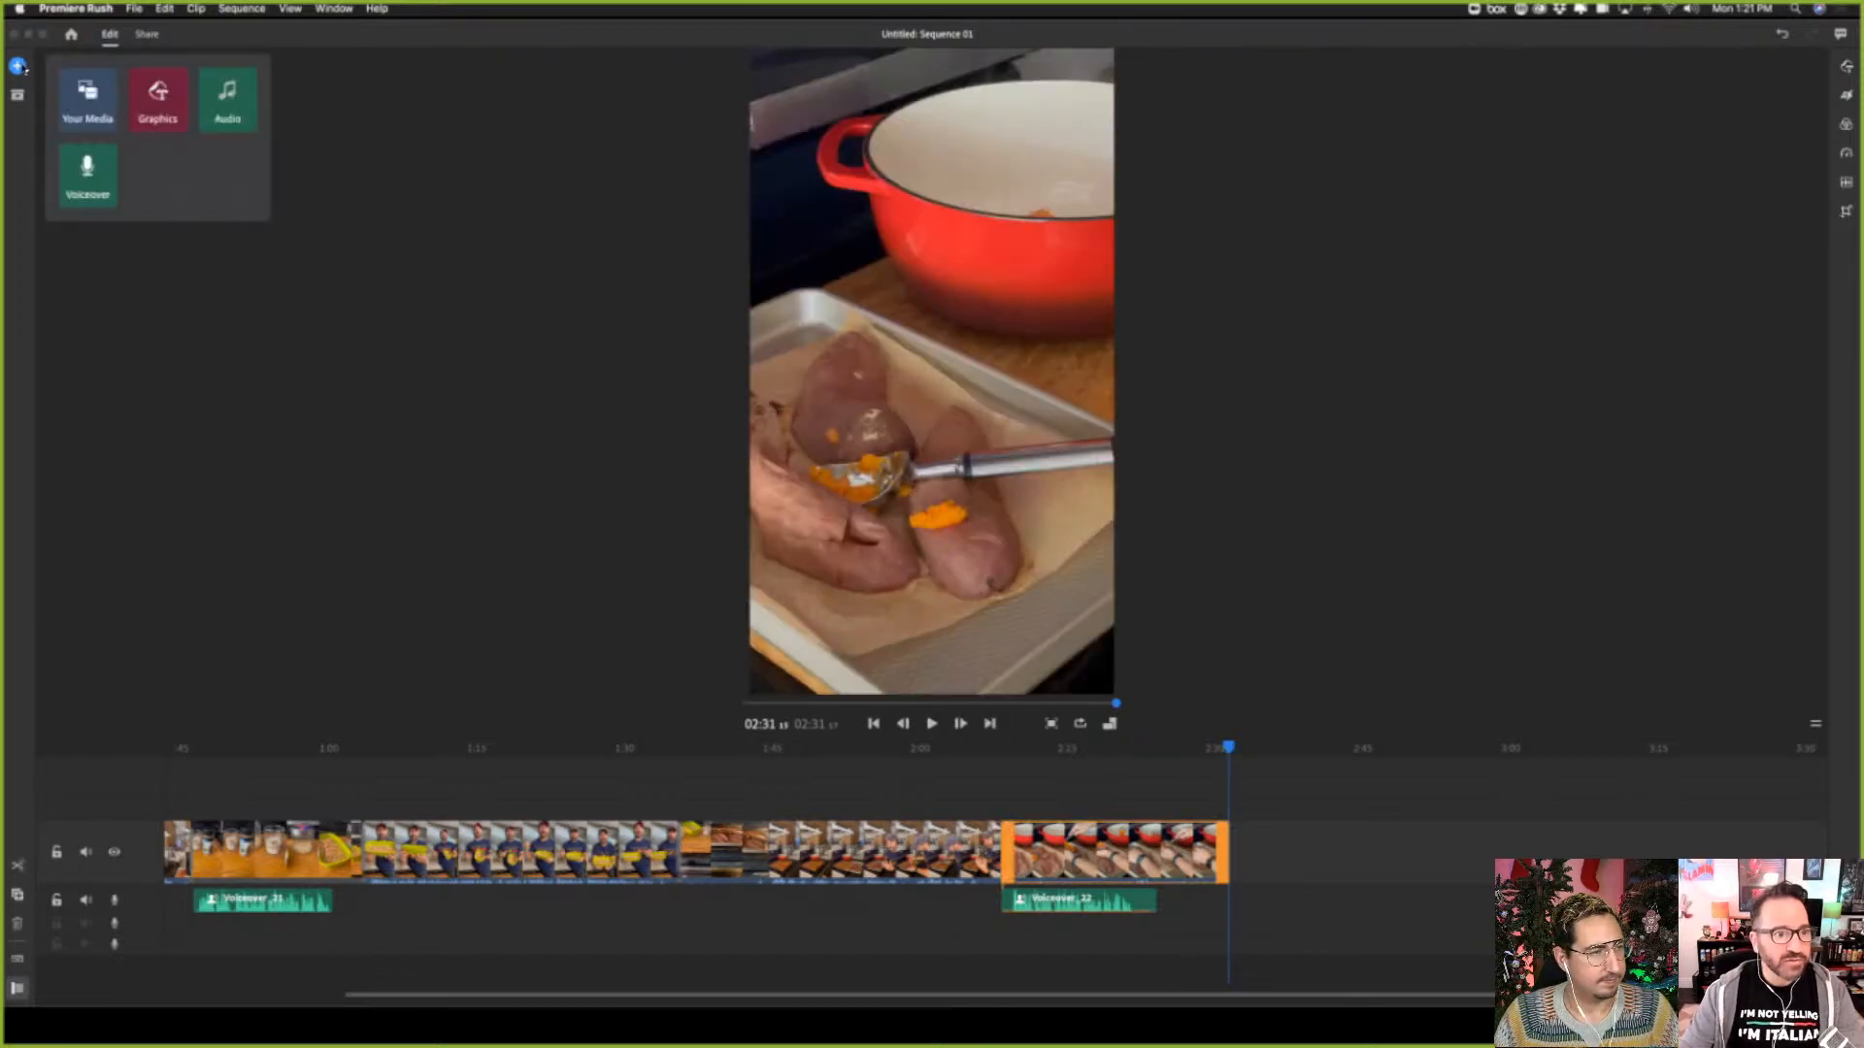
{"action": "left_click", "coordinate": [88, 94]}
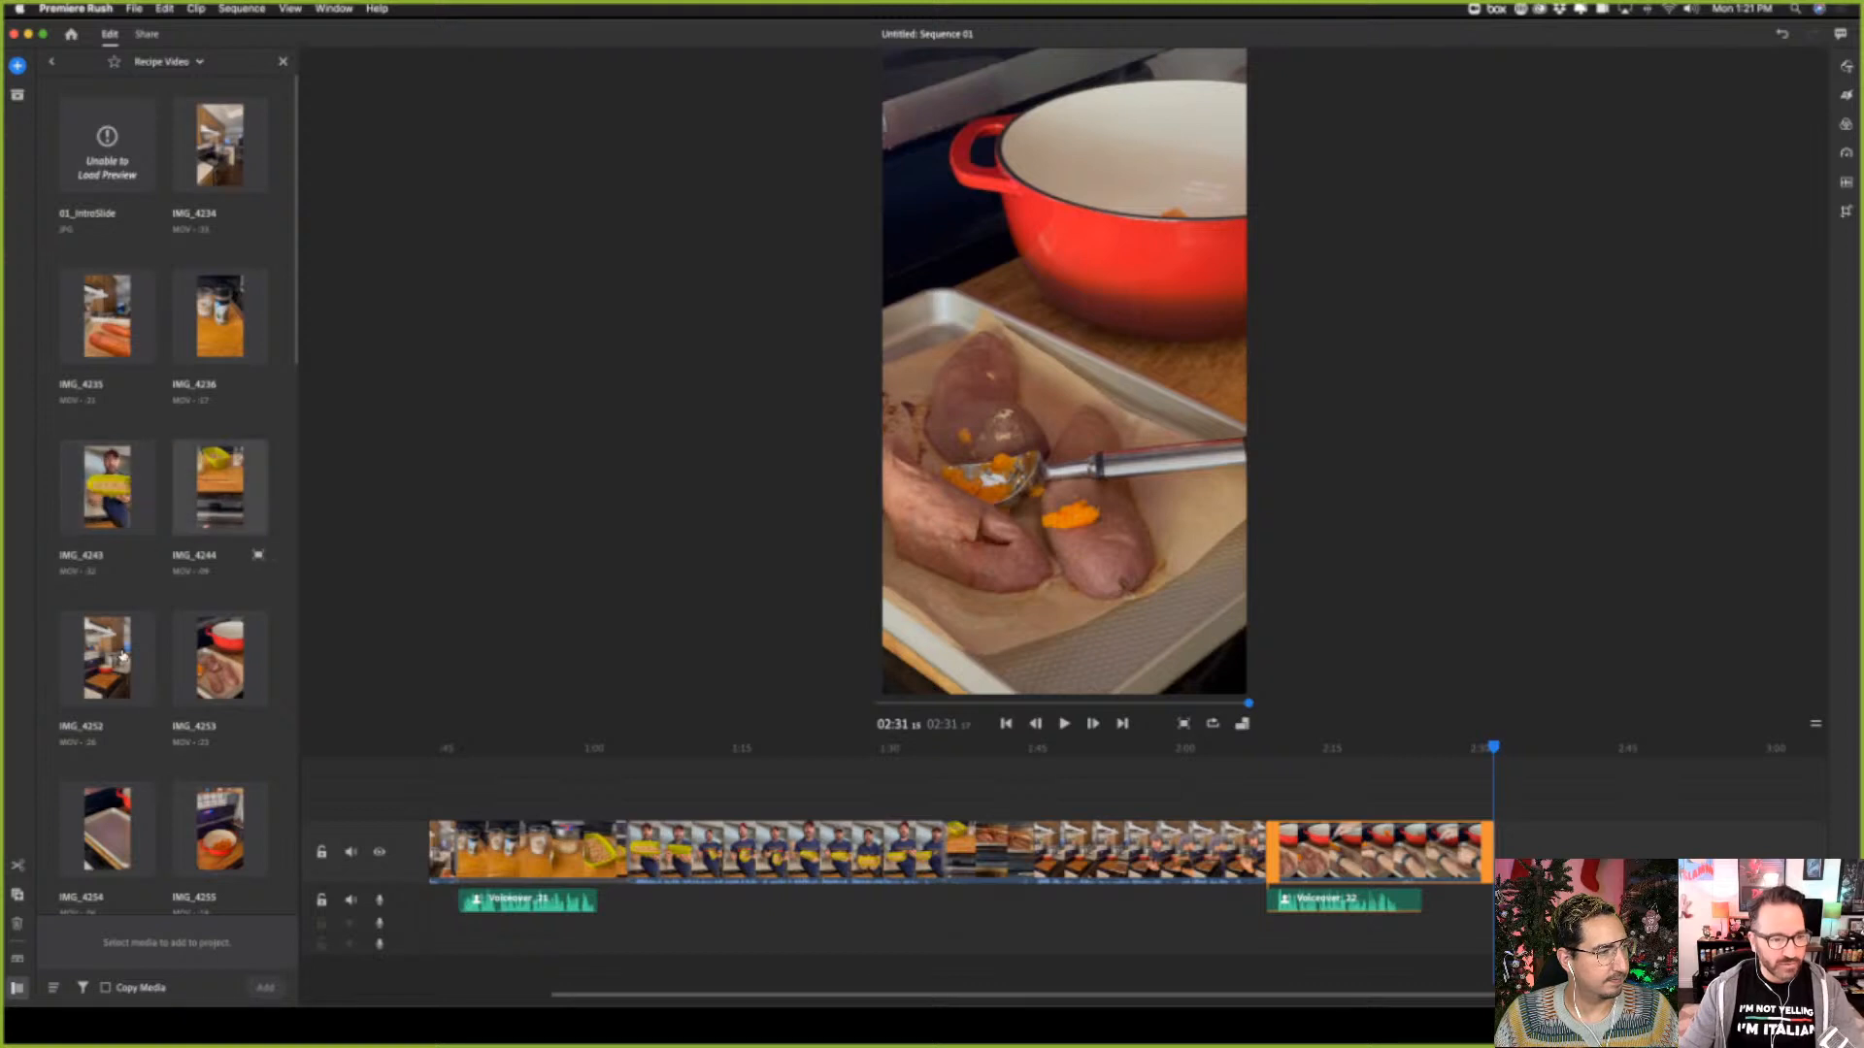
Add the eight clips from IMG_4254 through IMG_4265 to the end of the sequence, in file order
{"action": "scroll", "coordinate": [233, 699], "scroll_direction": "down", "scroll_amount": 3}
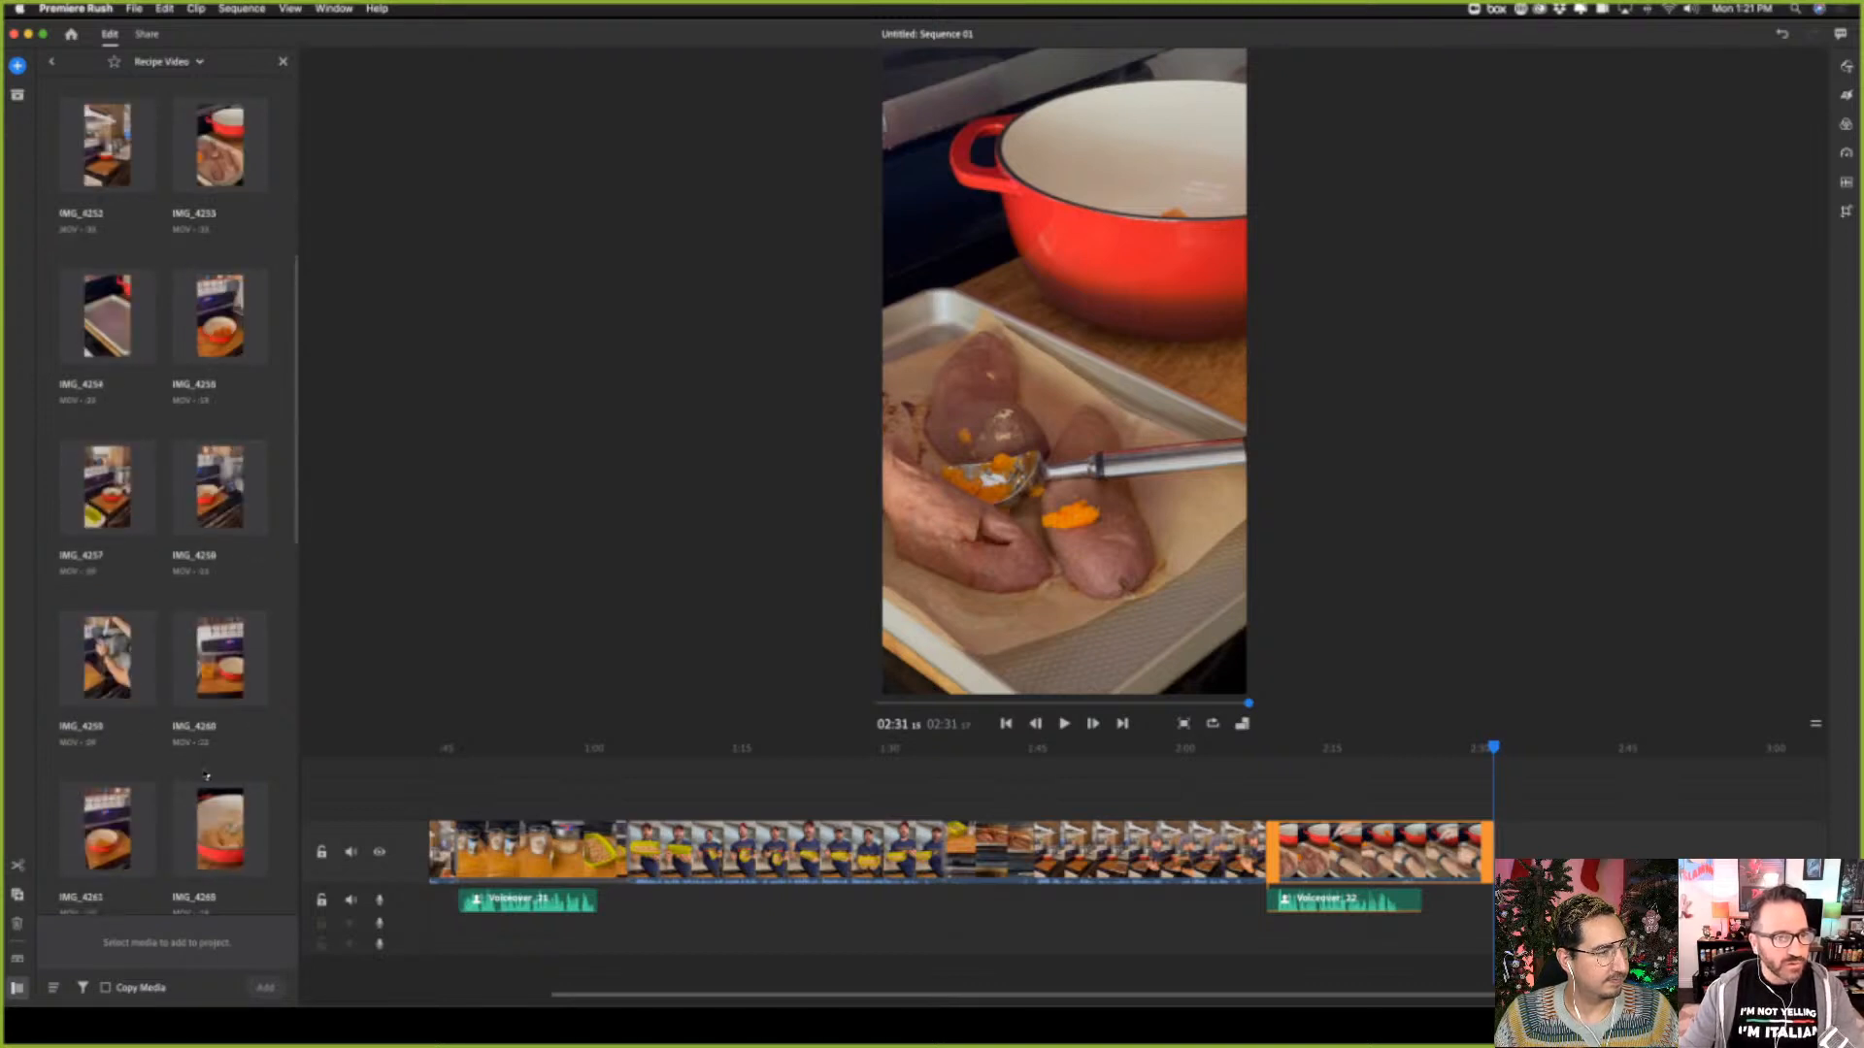
{"action": "scroll", "coordinate": [206, 773], "scroll_direction": "down", "scroll_amount": 3}
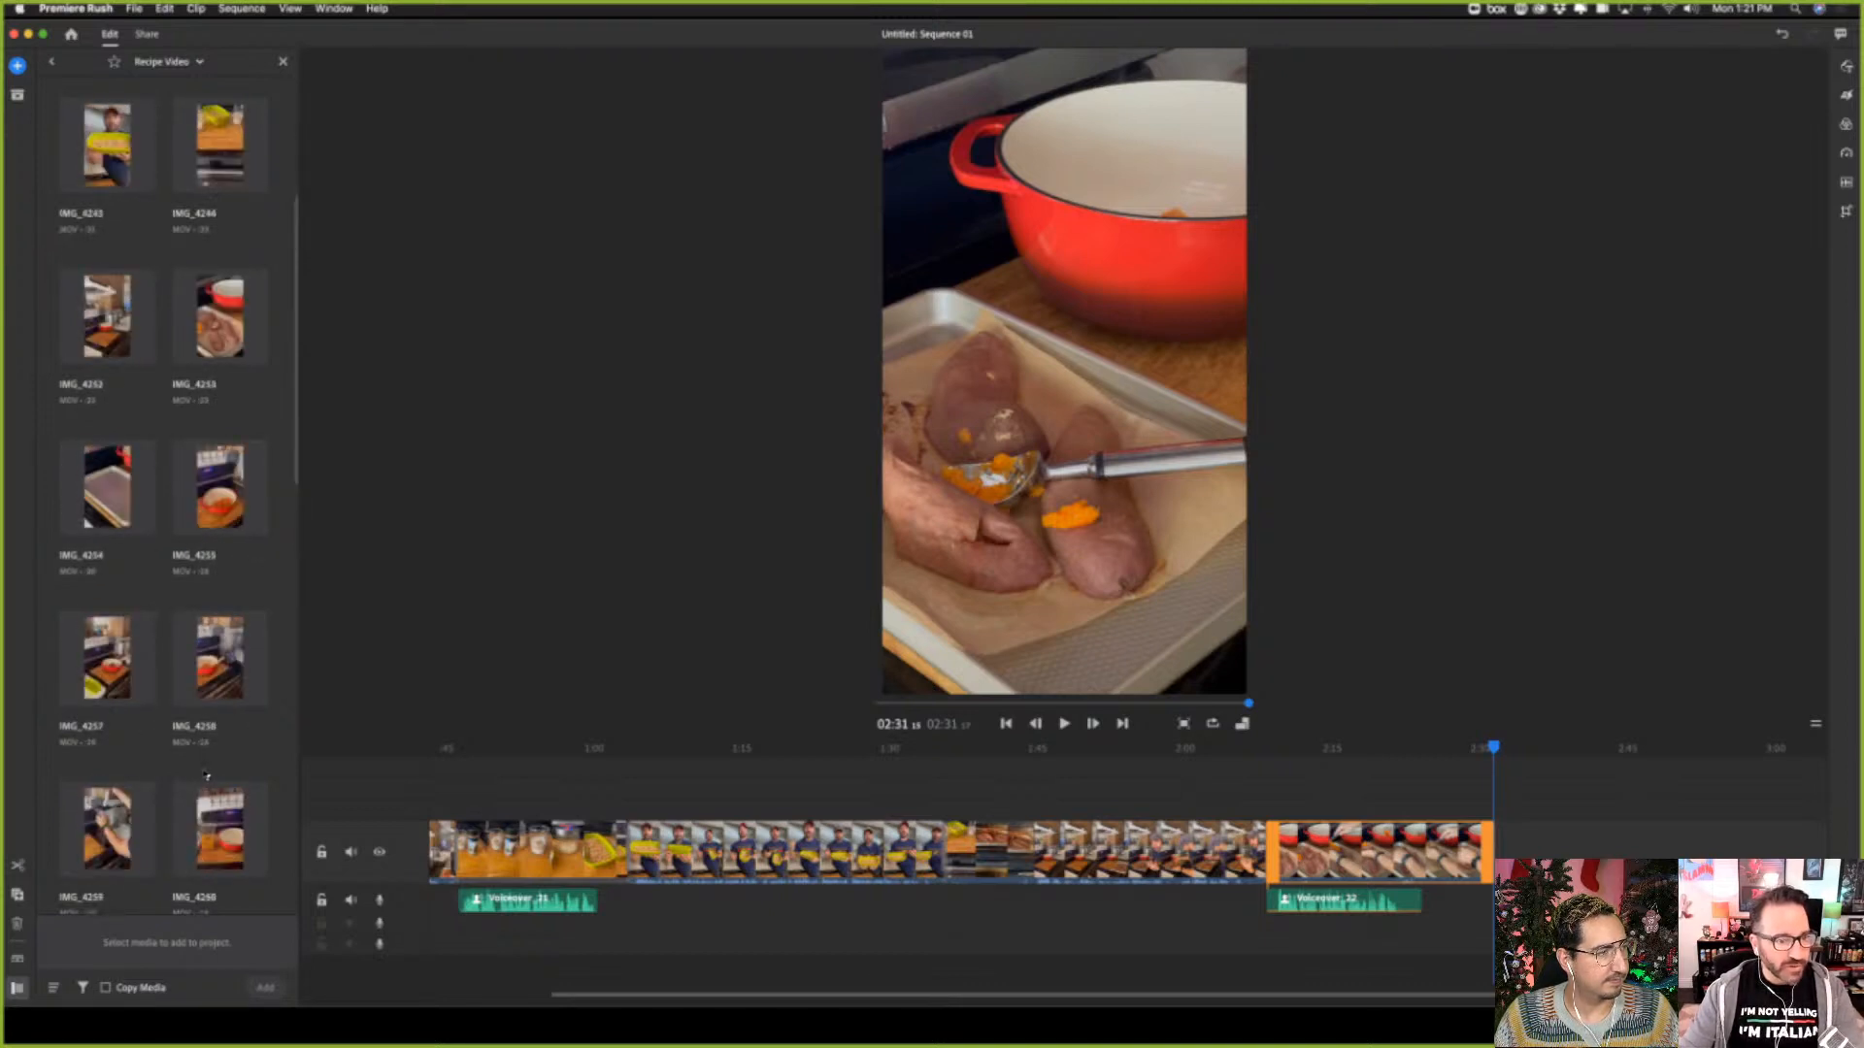
{"action": "left_click", "coordinate": [109, 504]}
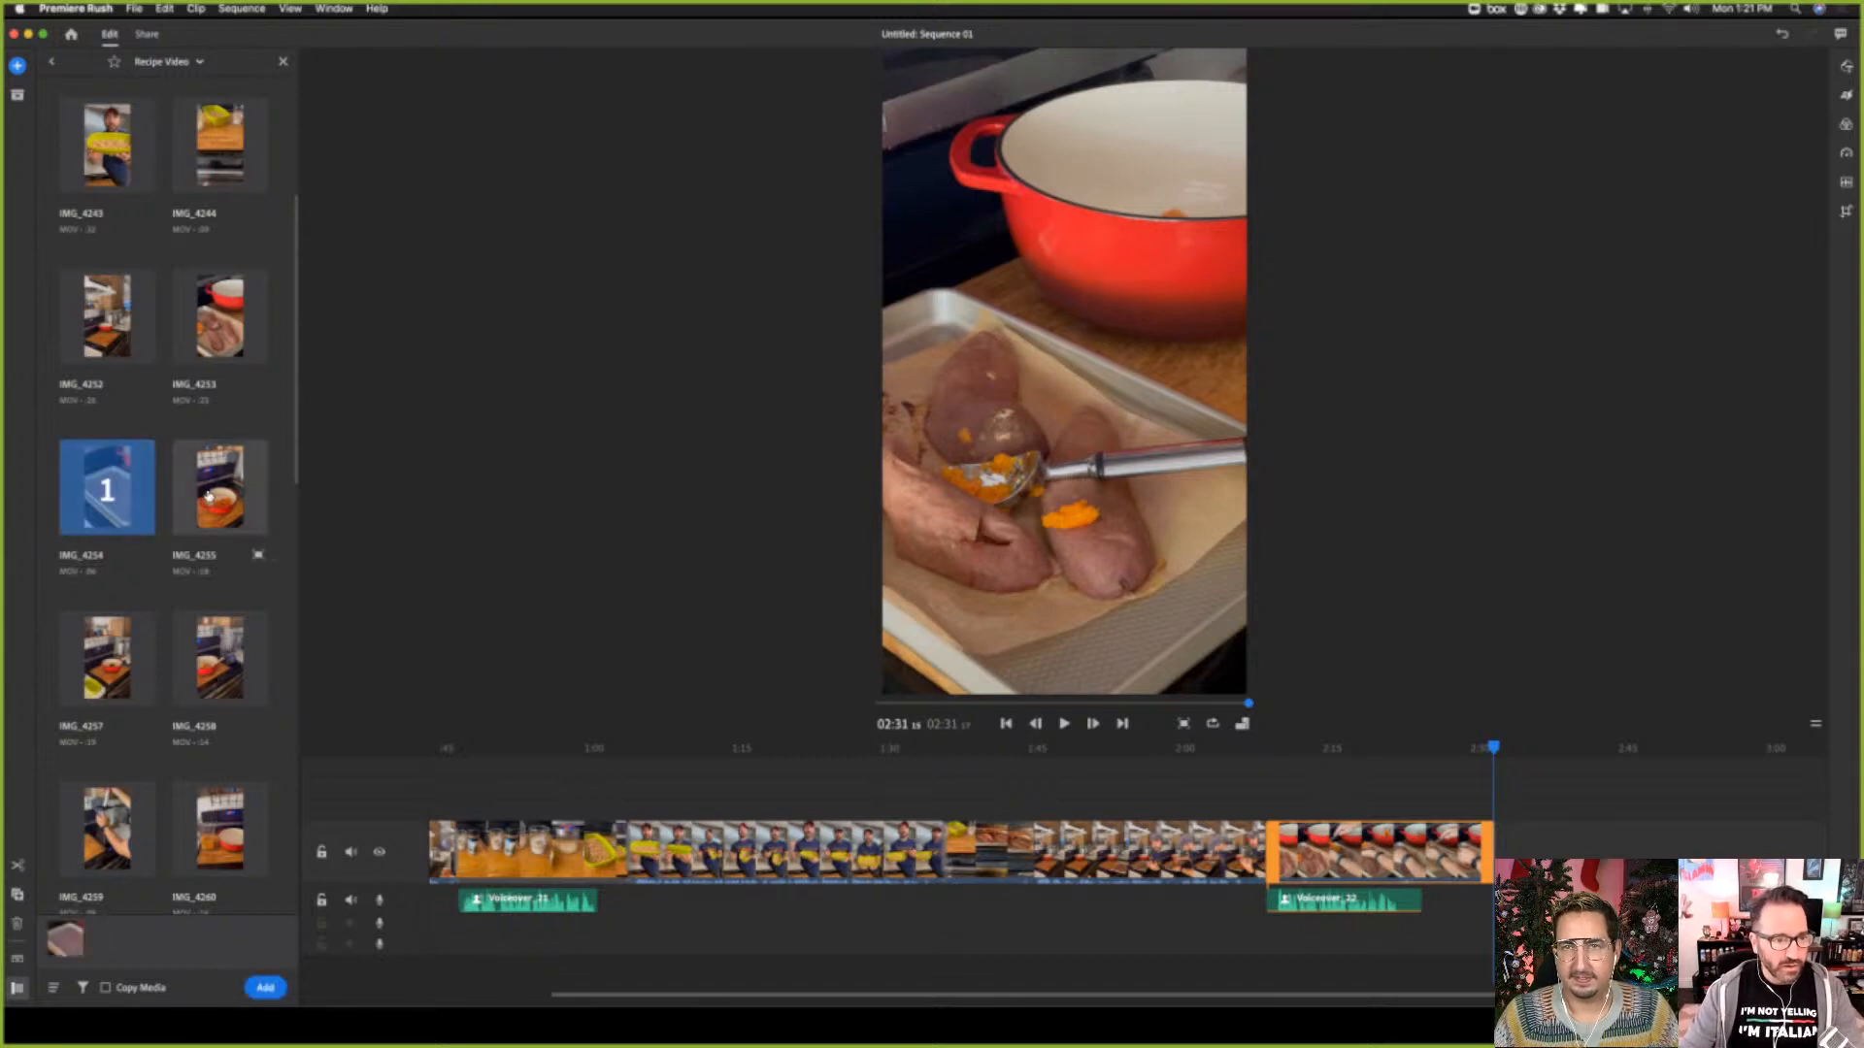
{"action": "left_click", "coordinate": [220, 488]}
{"action": "left_click", "coordinate": [107, 658]}
{"action": "left_click", "coordinate": [248, 680]}
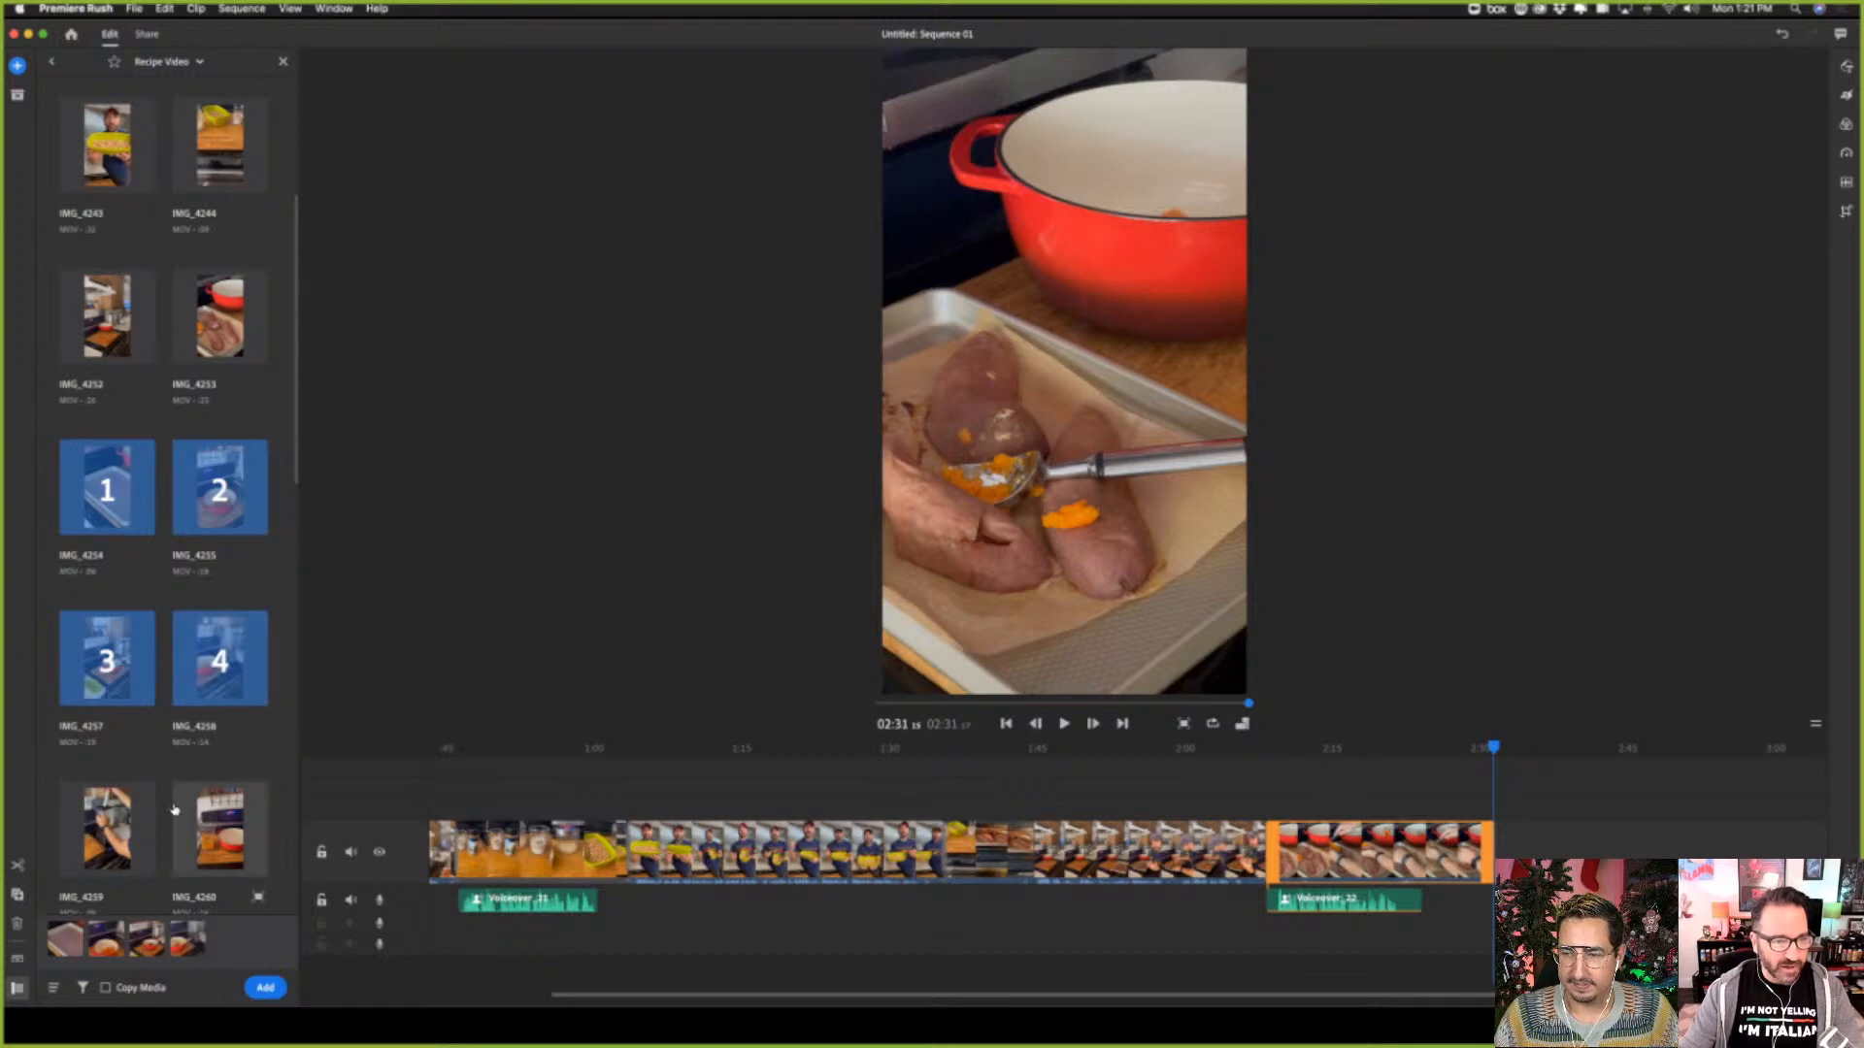
{"action": "left_click", "coordinate": [106, 830]}
{"action": "left_click", "coordinate": [225, 826]}
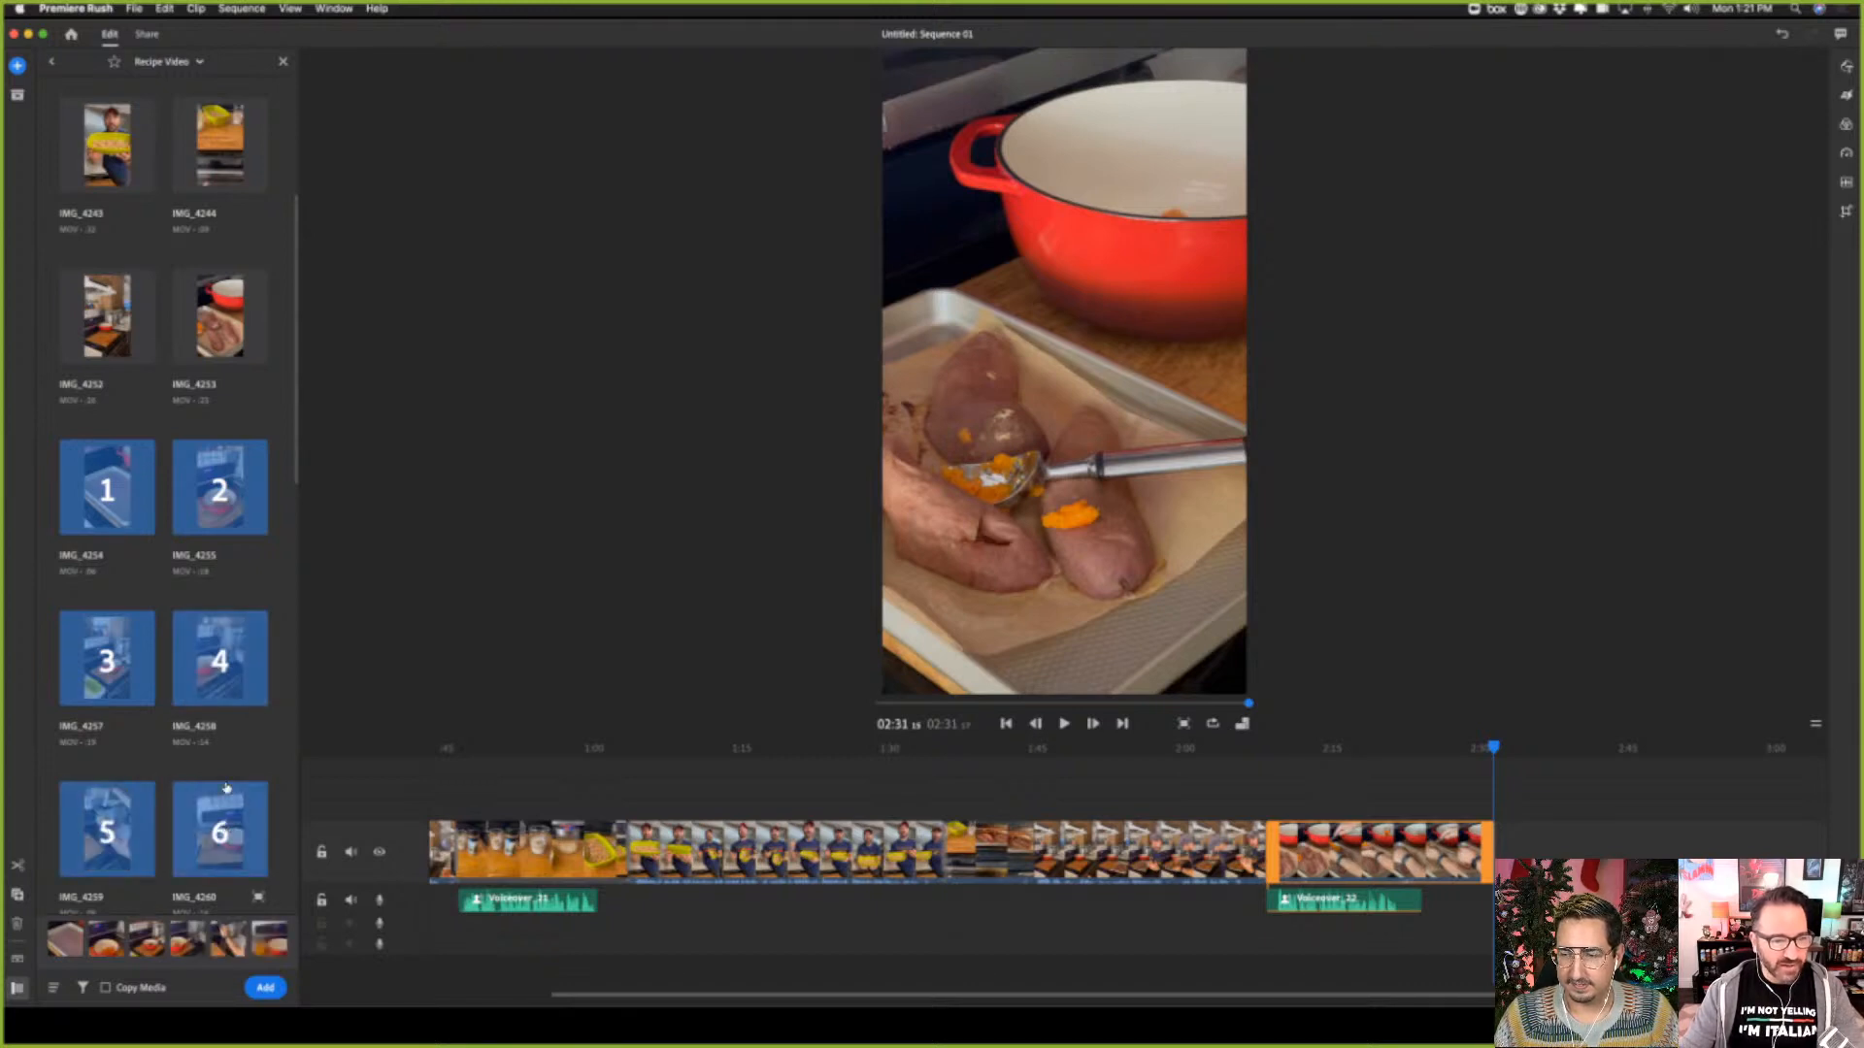
{"action": "scroll", "coordinate": [107, 658], "scroll_direction": "down", "scroll_amount": 5}
{"action": "left_click", "coordinate": [107, 659]}
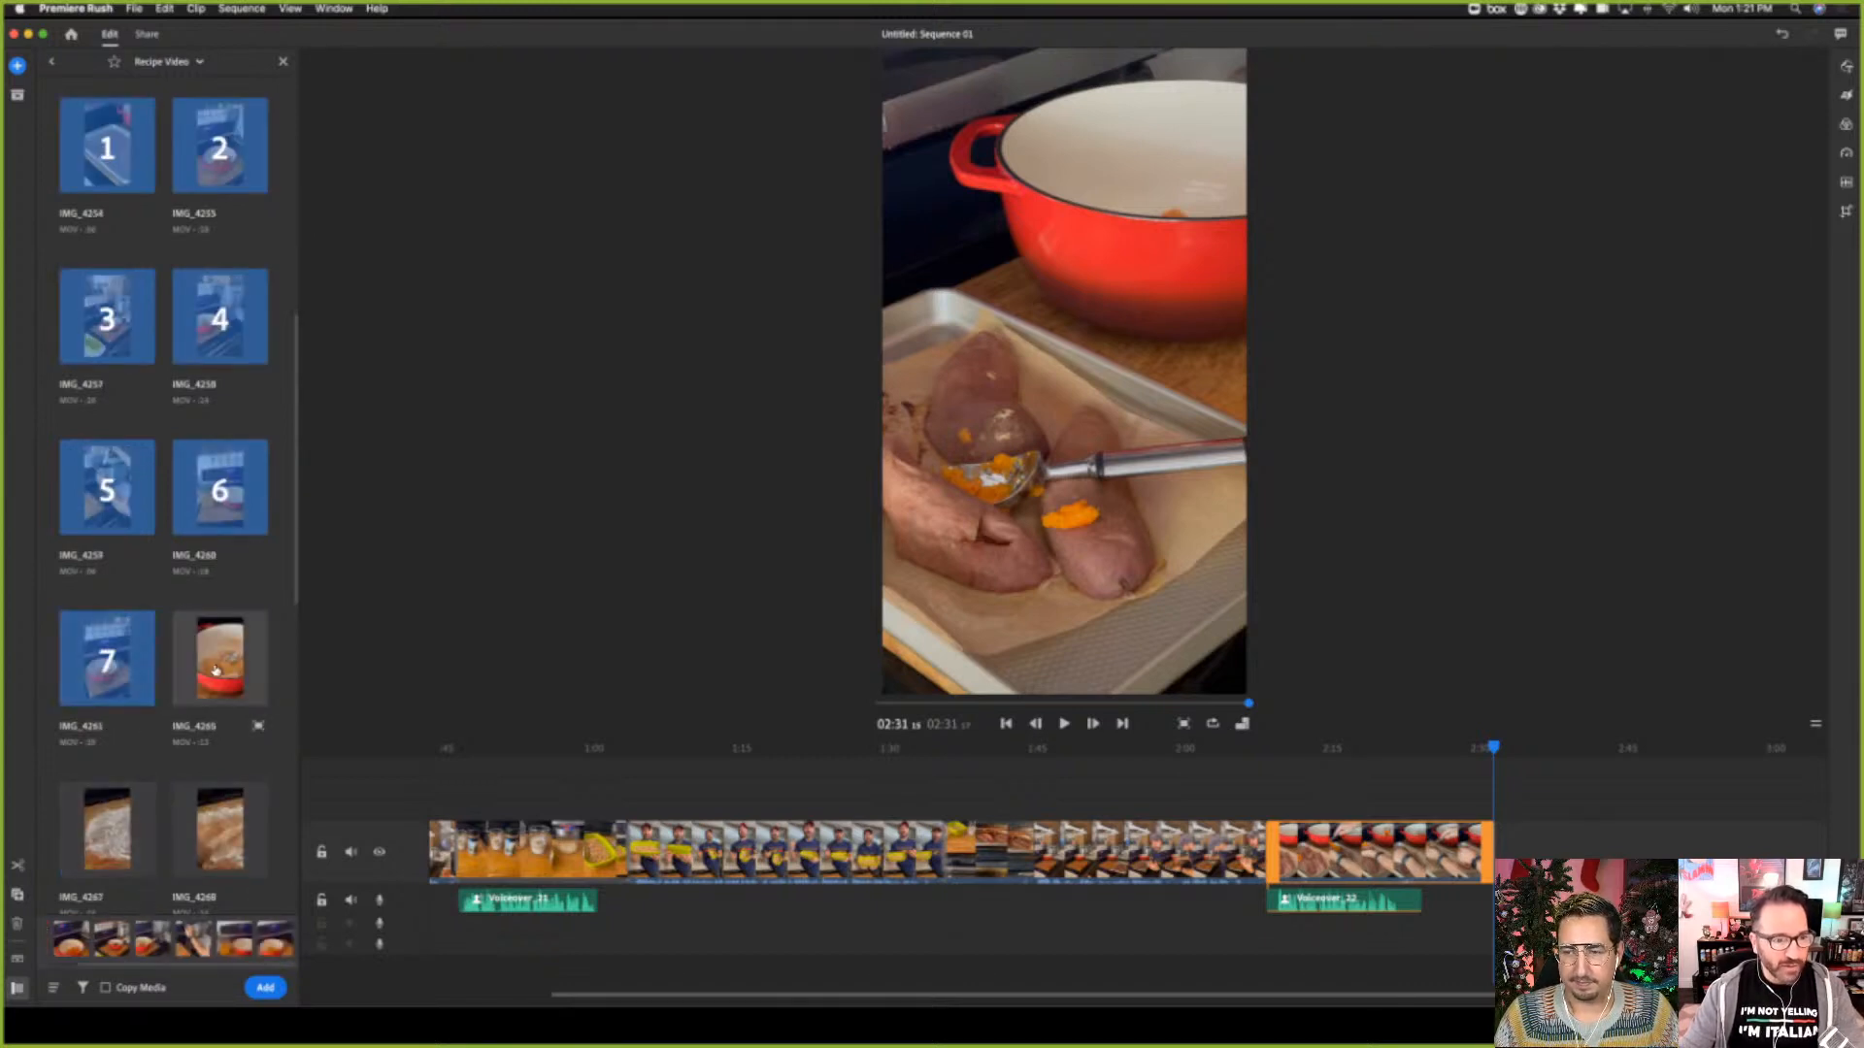
{"action": "left_click", "coordinate": [221, 658]}
{"action": "left_click", "coordinate": [281, 990]}
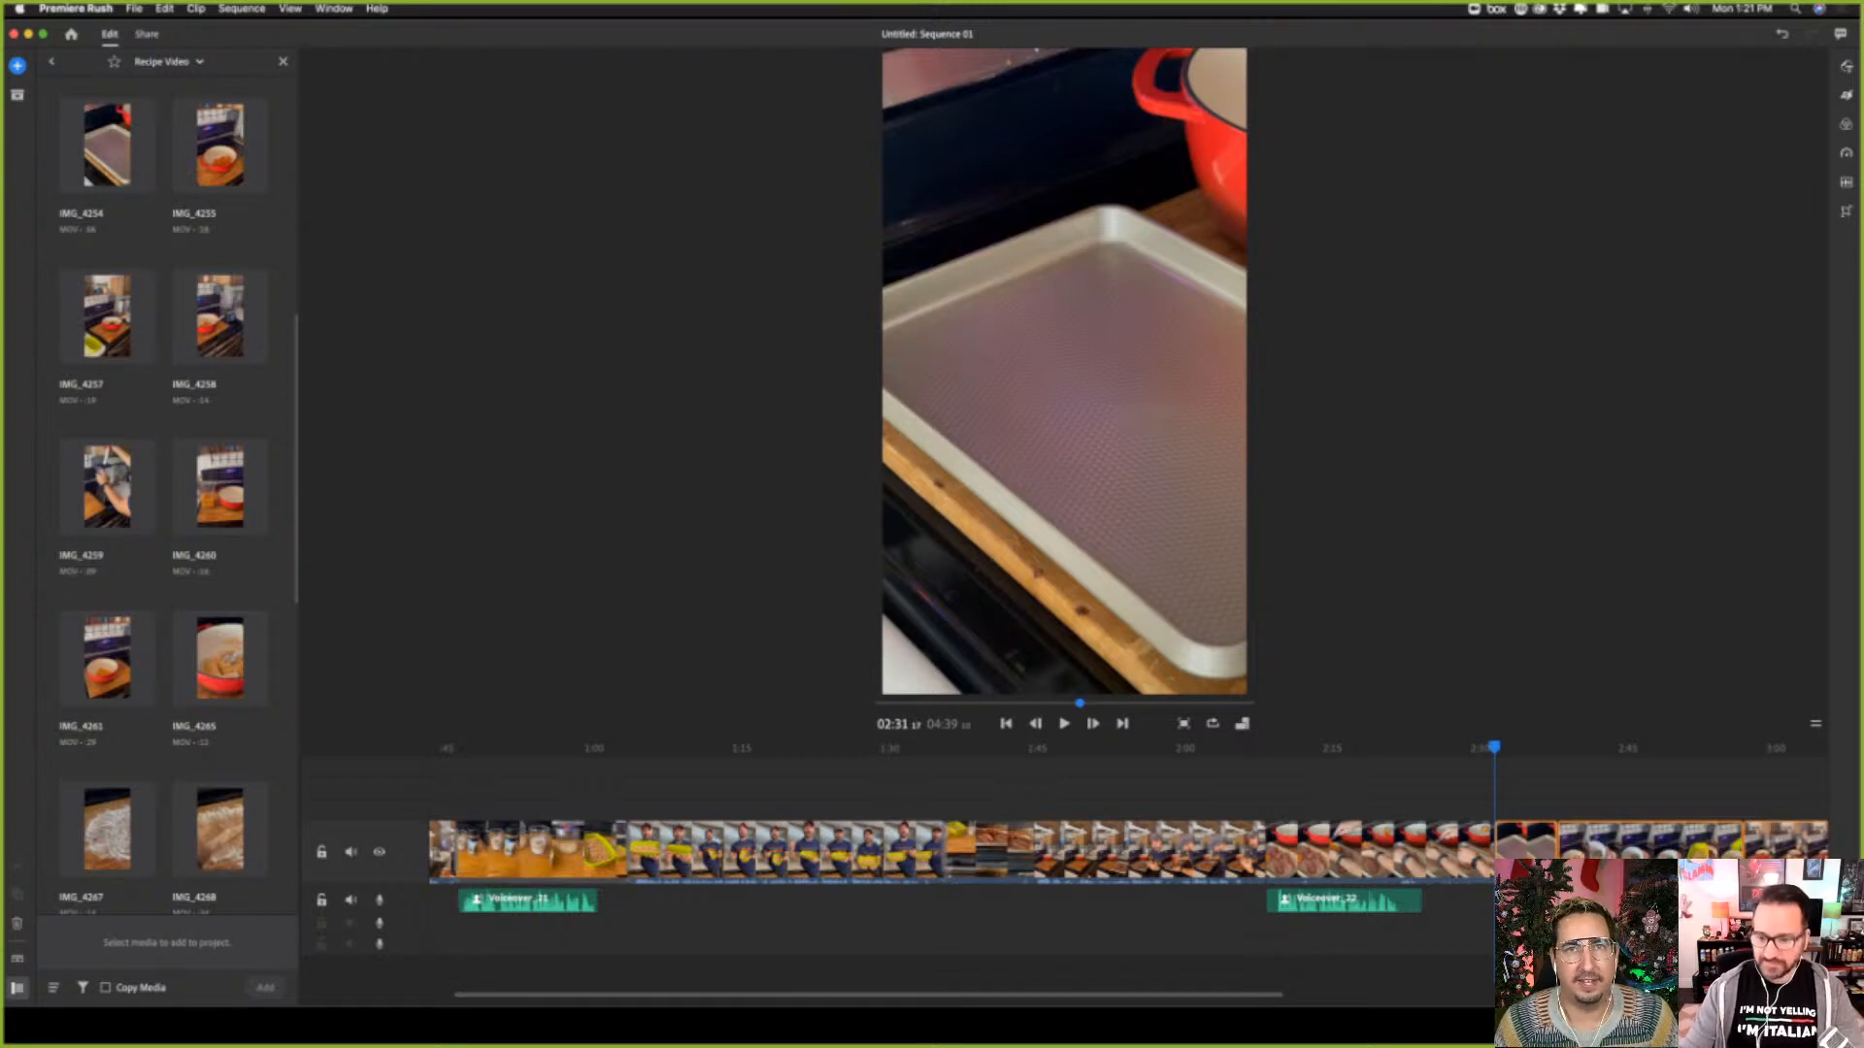
Record a voiceover take over the empty baking sheet clip on the first audio track, from about 02:31 to 02:37
{"action": "left_click", "coordinate": [1519, 747]}
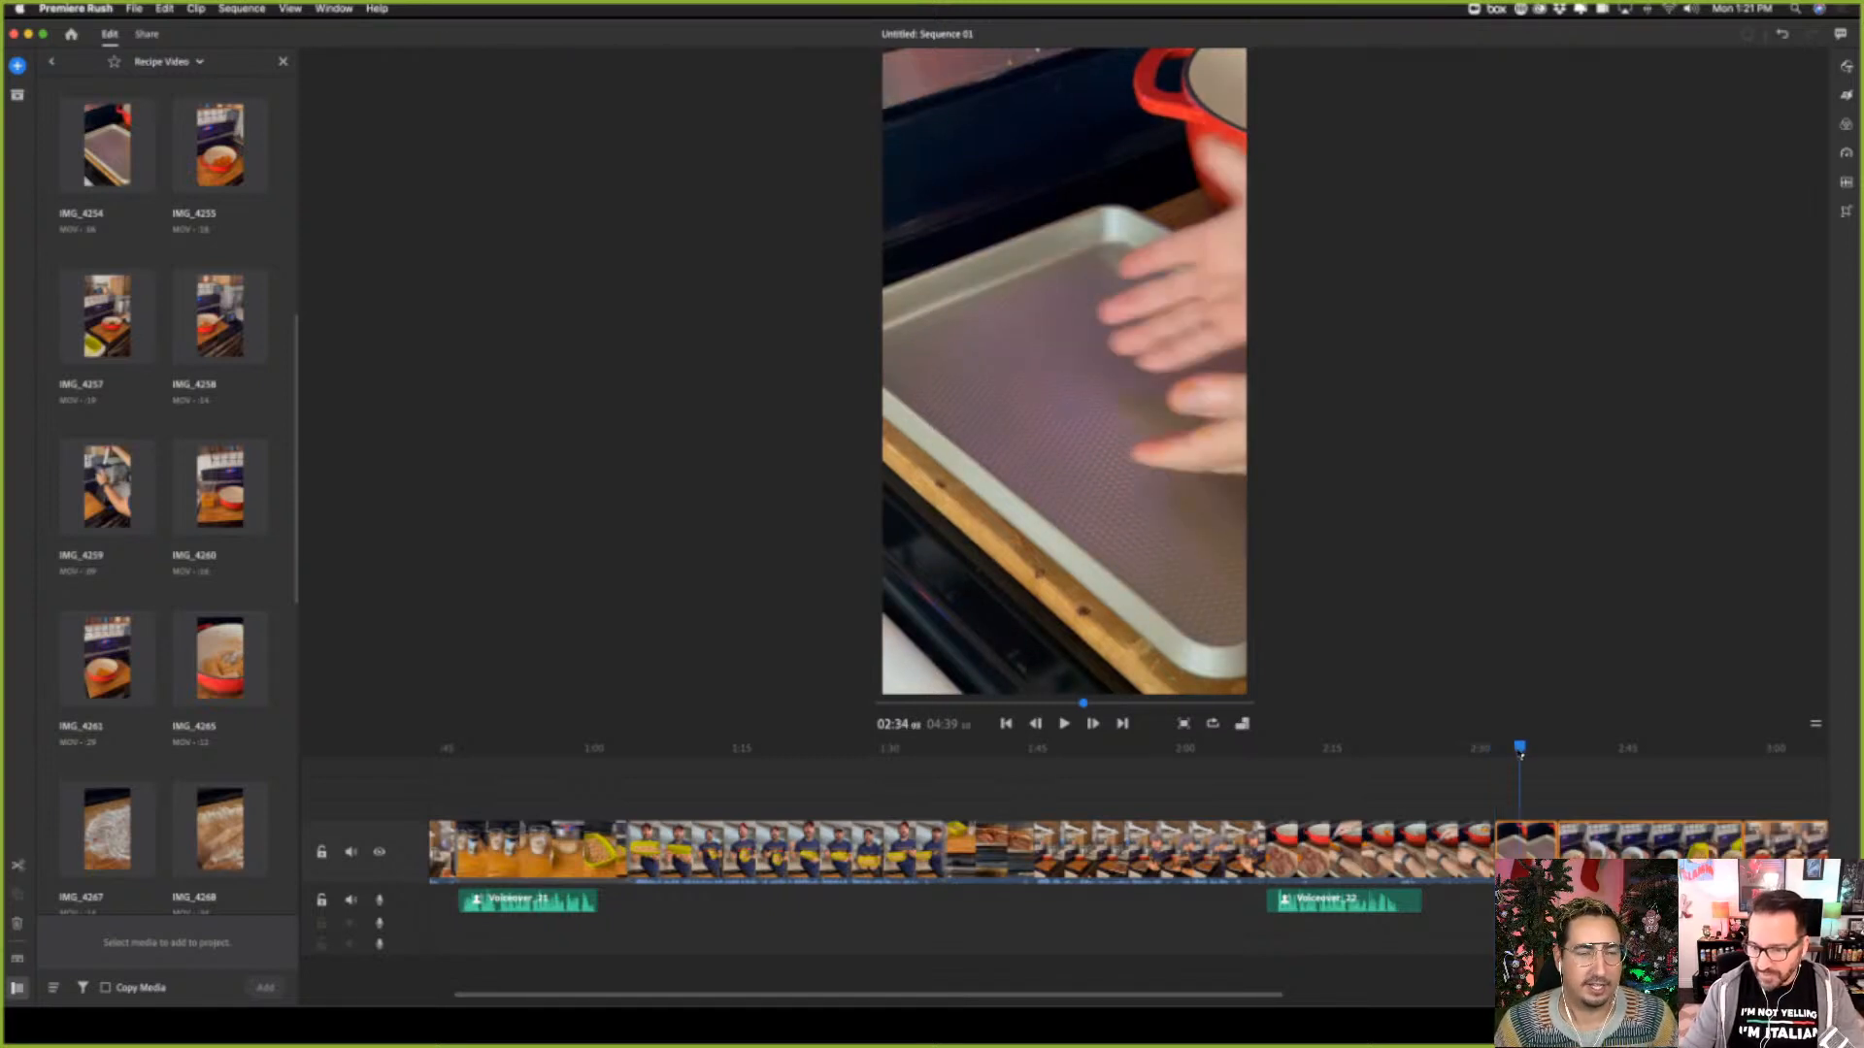
{"action": "left_click_drag", "start_coordinate": [1518, 762], "coordinate": [1499, 755]}
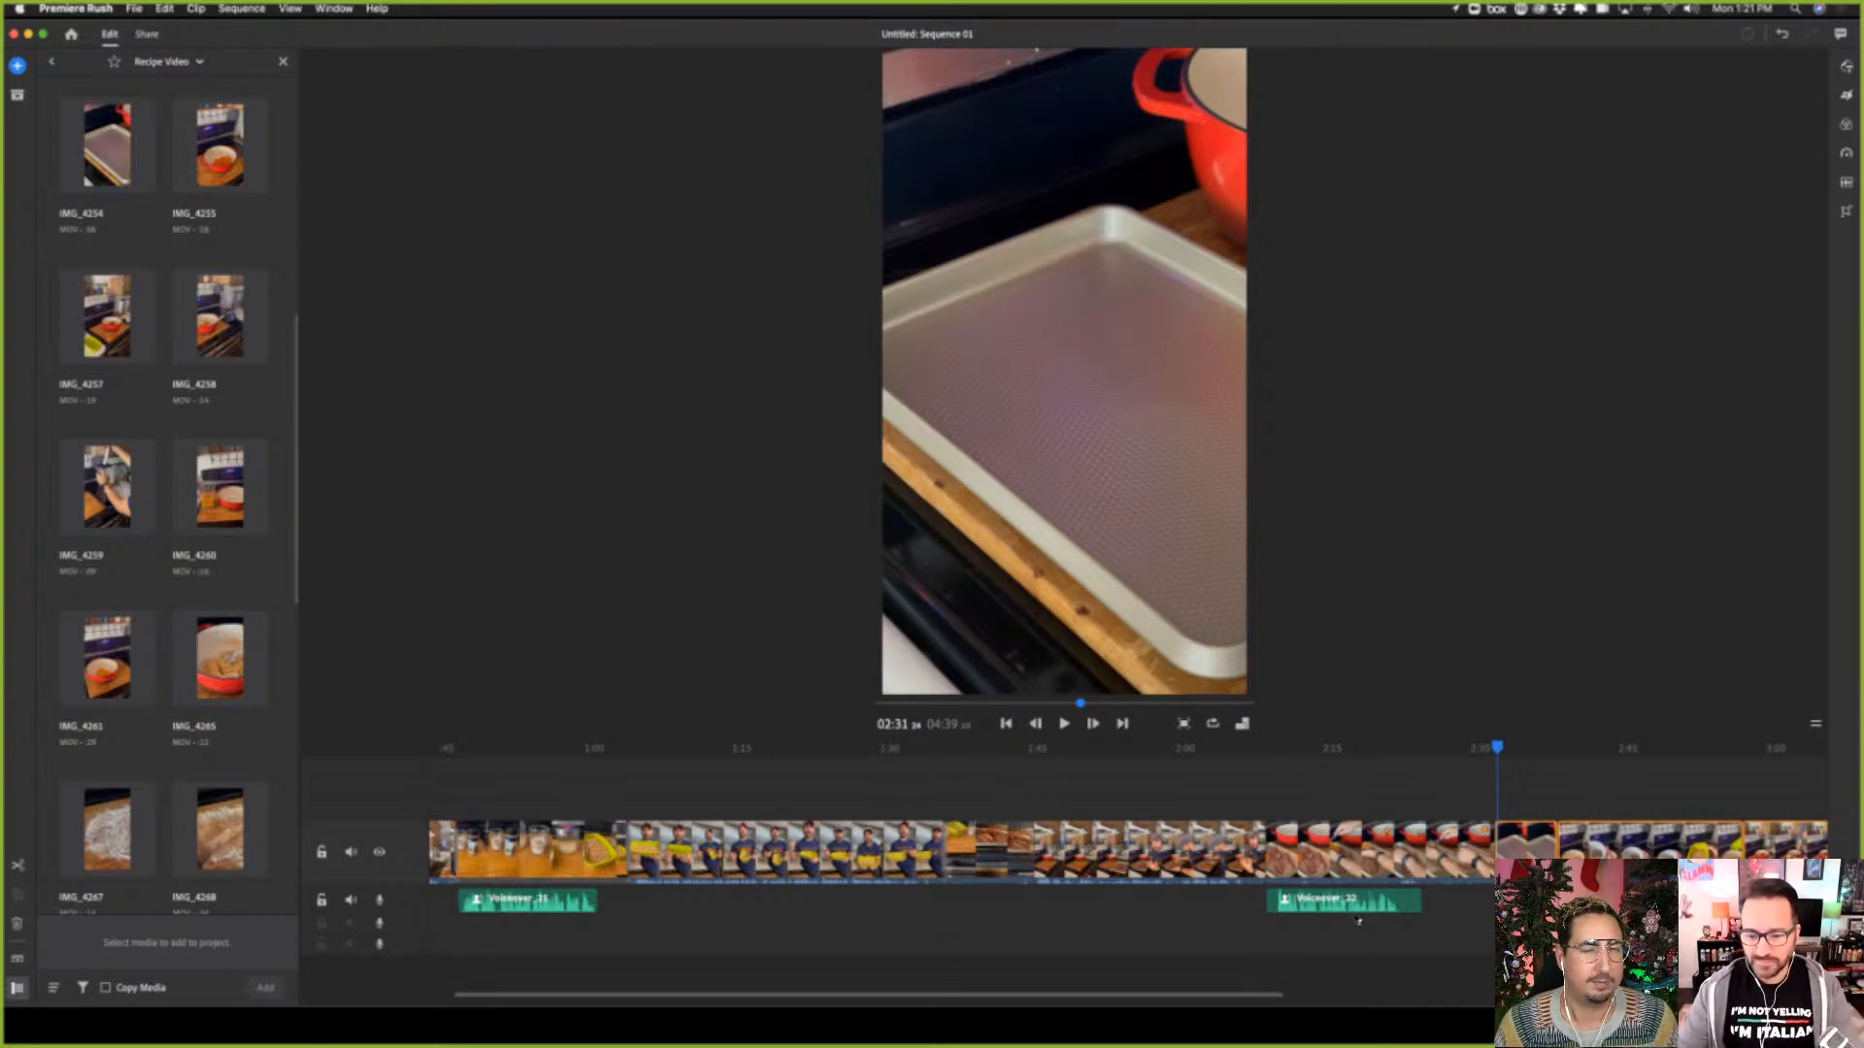
{"action": "scroll", "coordinate": [1272, 997], "scroll_direction": "right", "scroll_amount": 10}
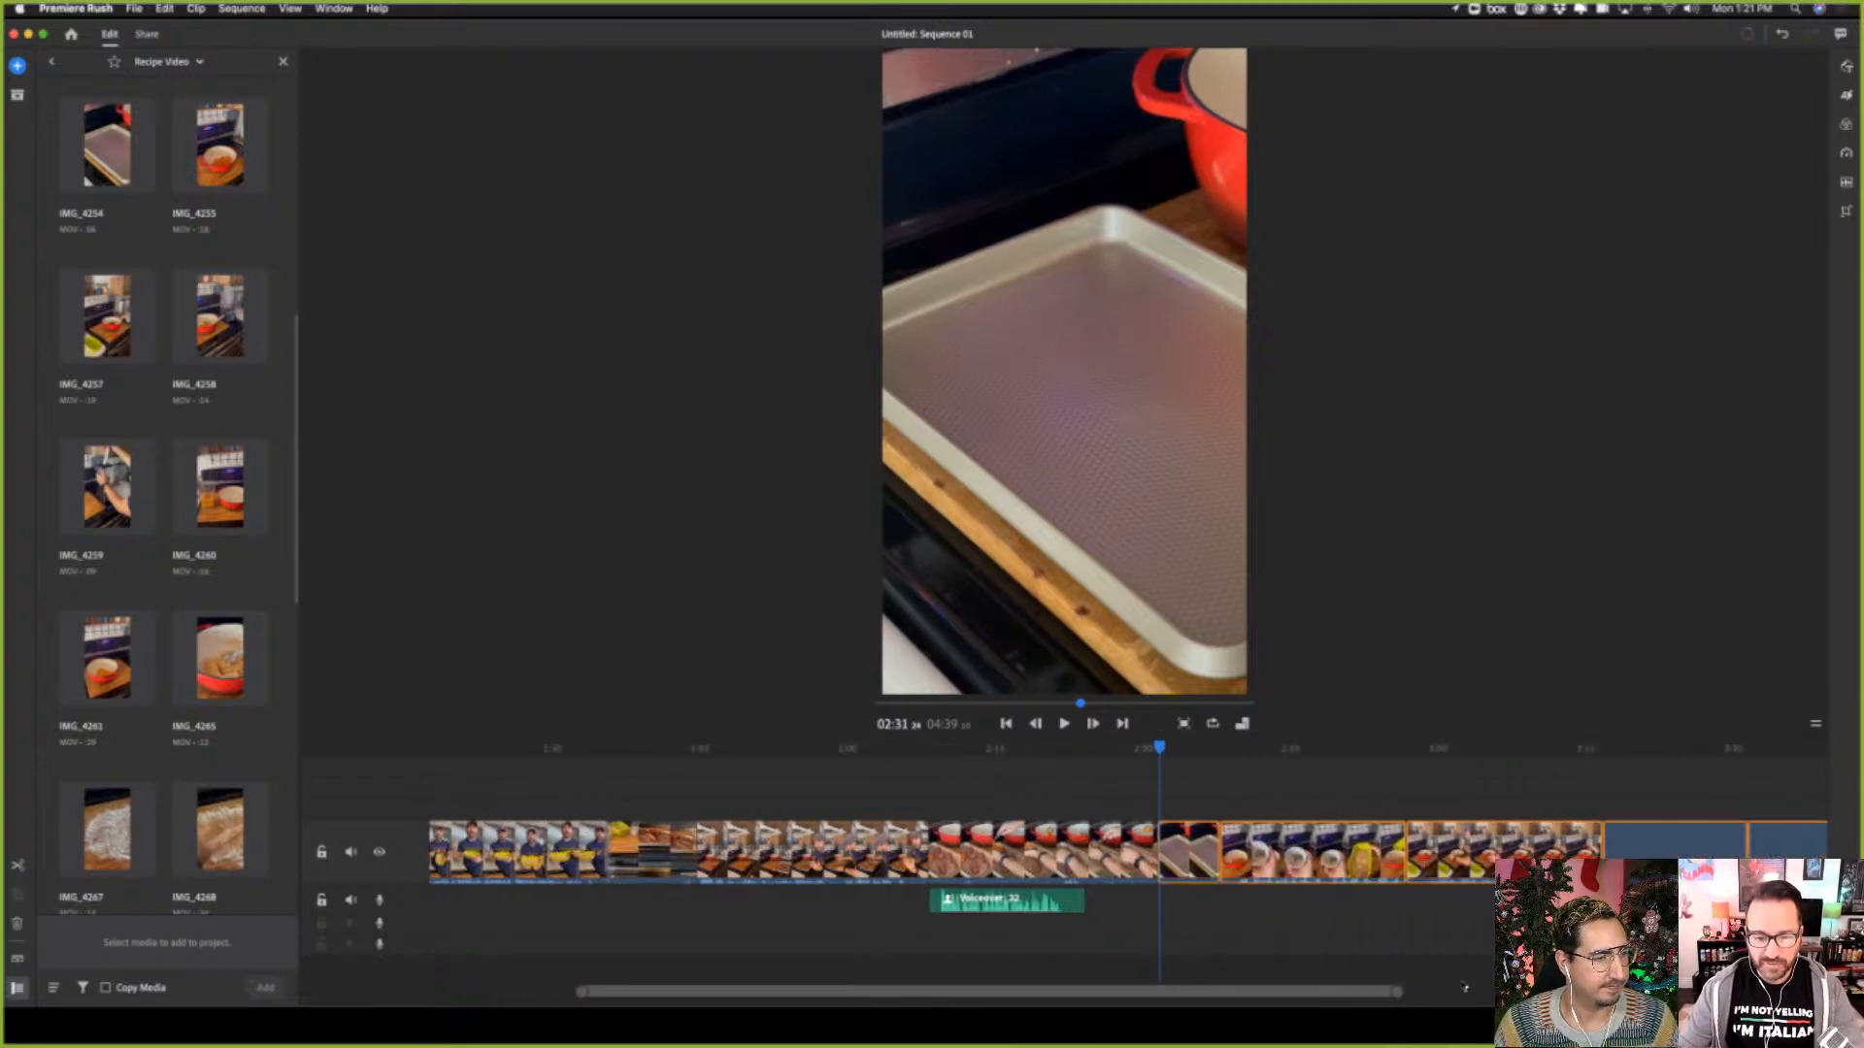
{"action": "left_click", "coordinate": [993, 748]}
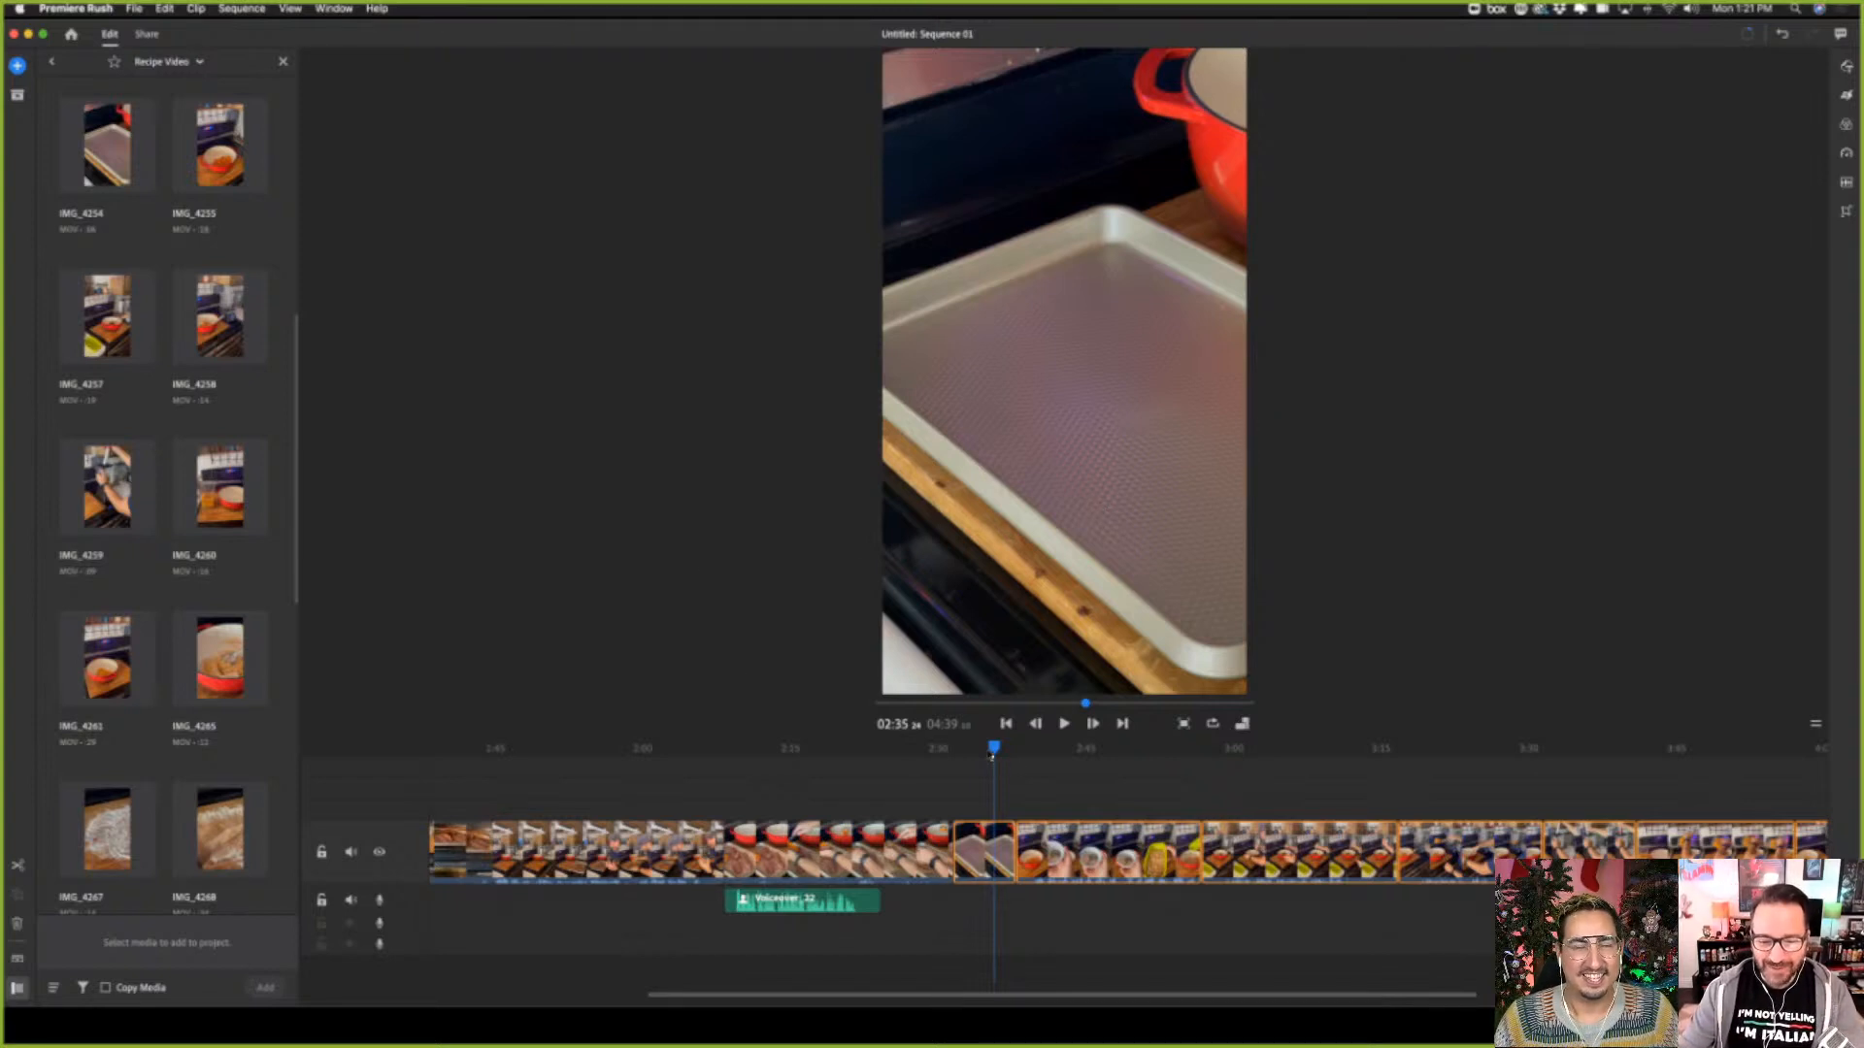
{"action": "left_click_drag", "start_coordinate": [994, 747], "coordinate": [952, 755]}
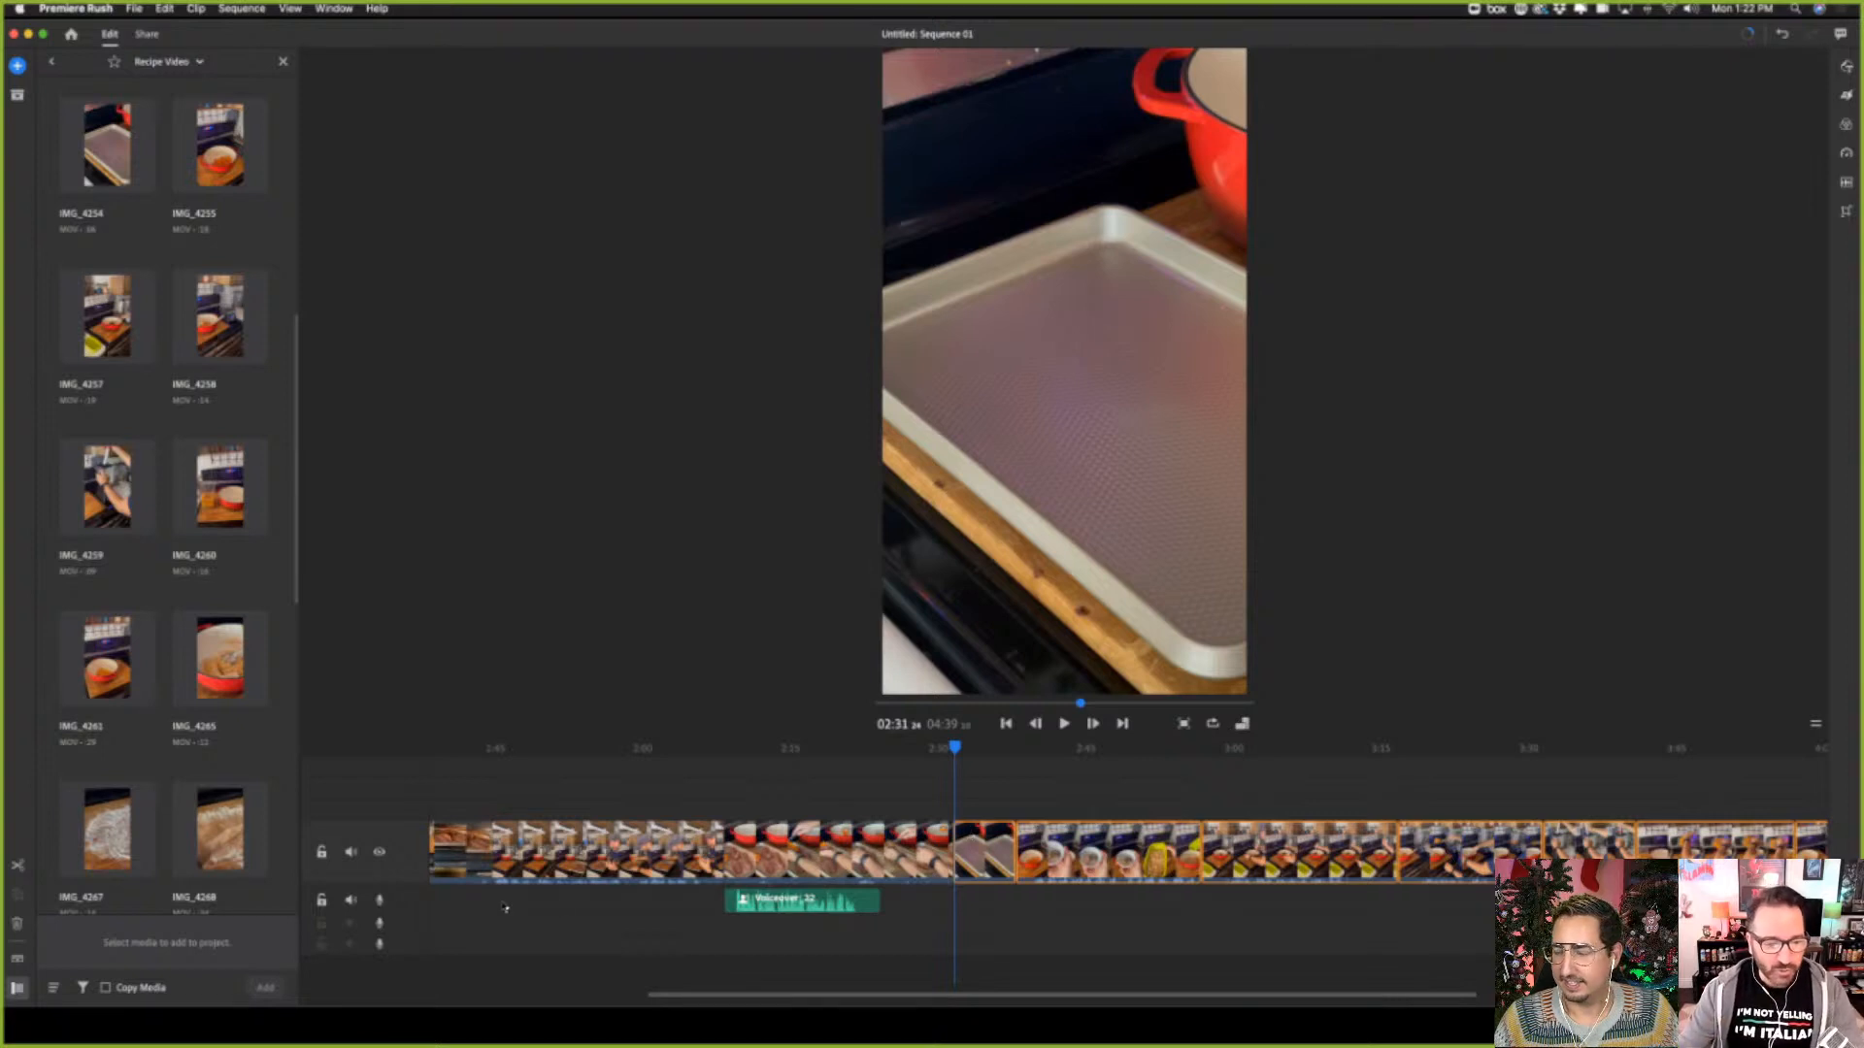
{"action": "left_click", "coordinate": [378, 900]}
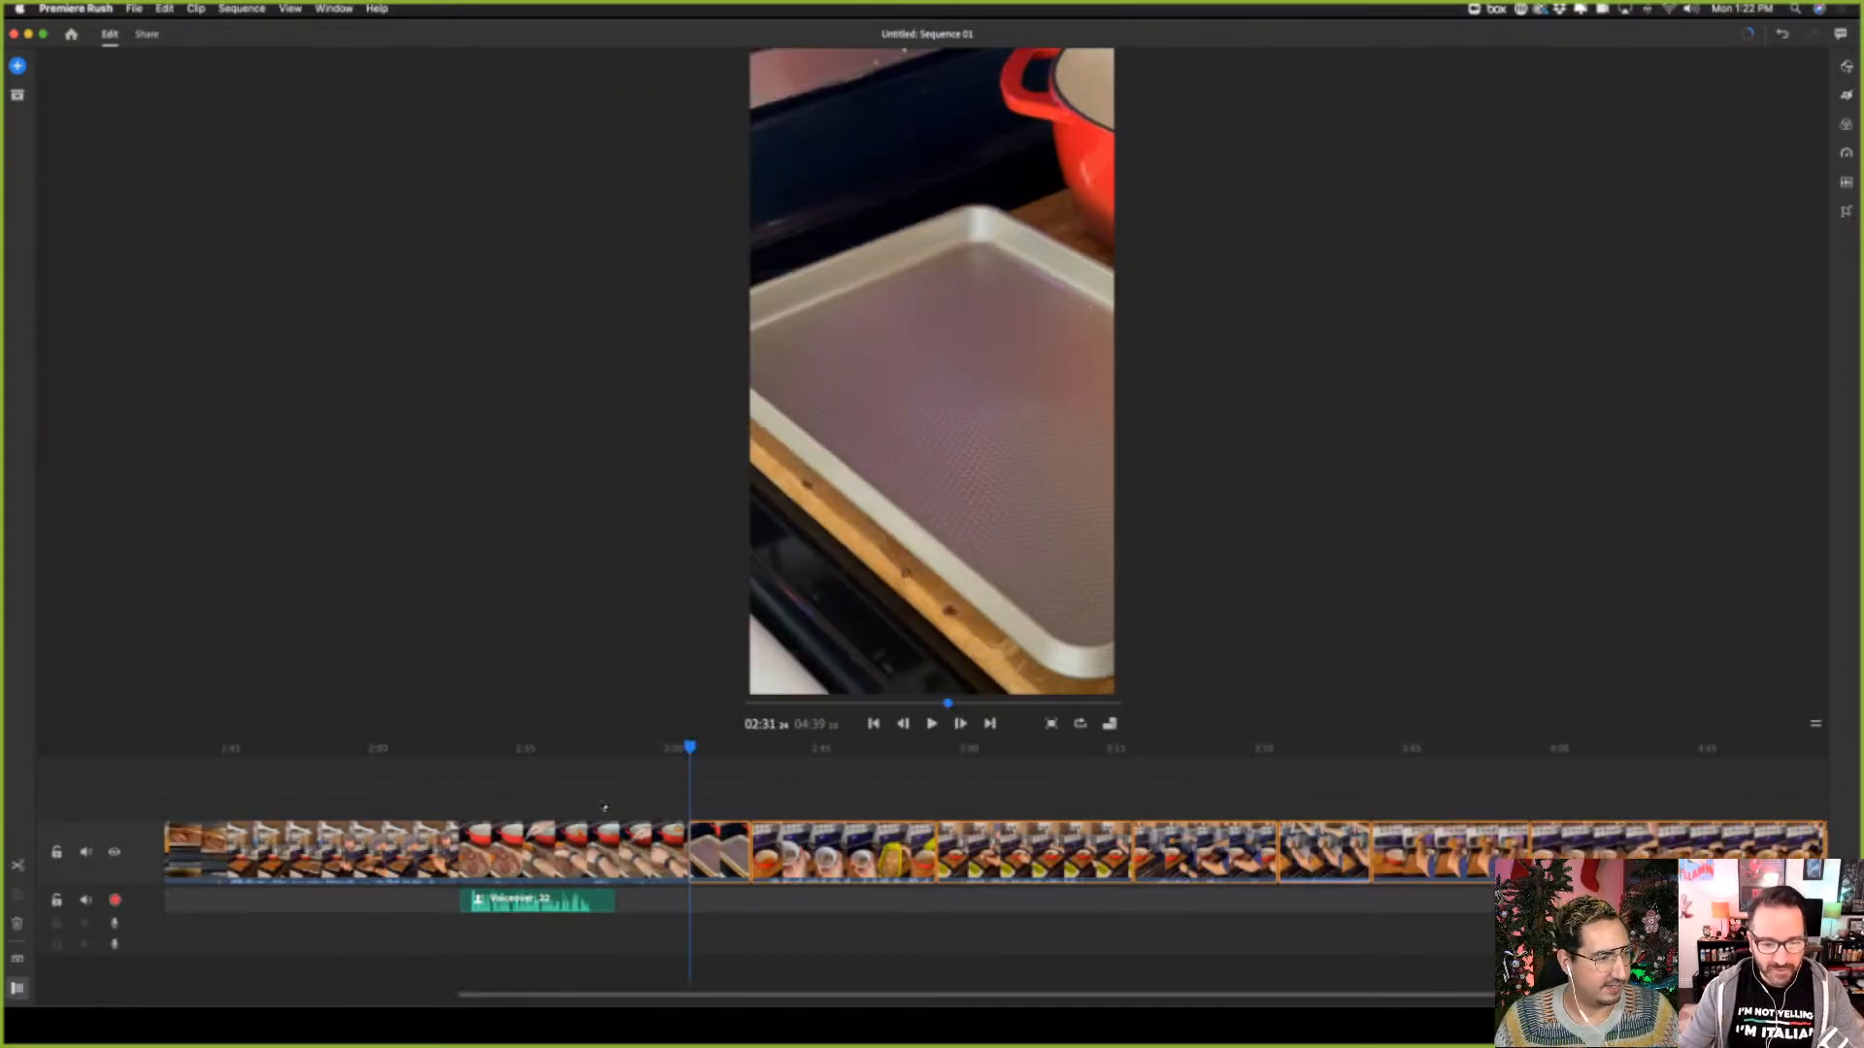
{"action": "left_click", "coordinate": [114, 900]}
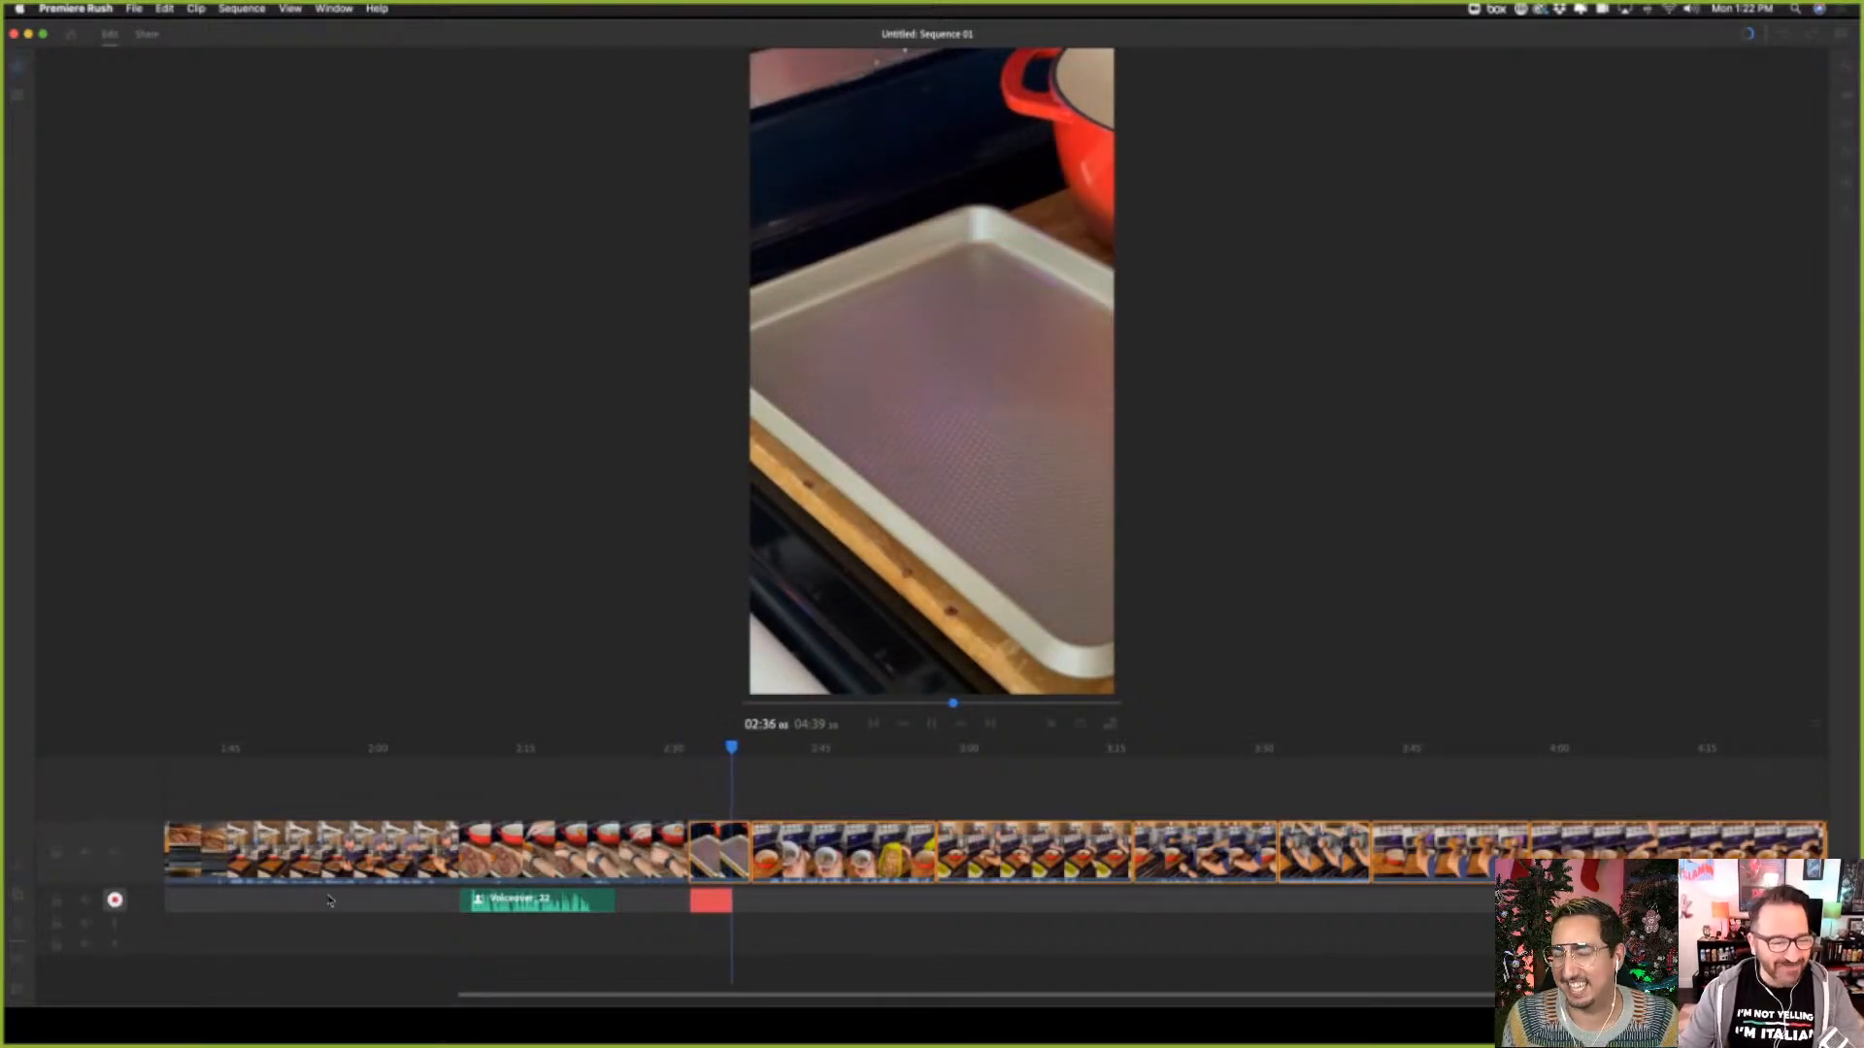
{"action": "left_click", "coordinate": [115, 900]}
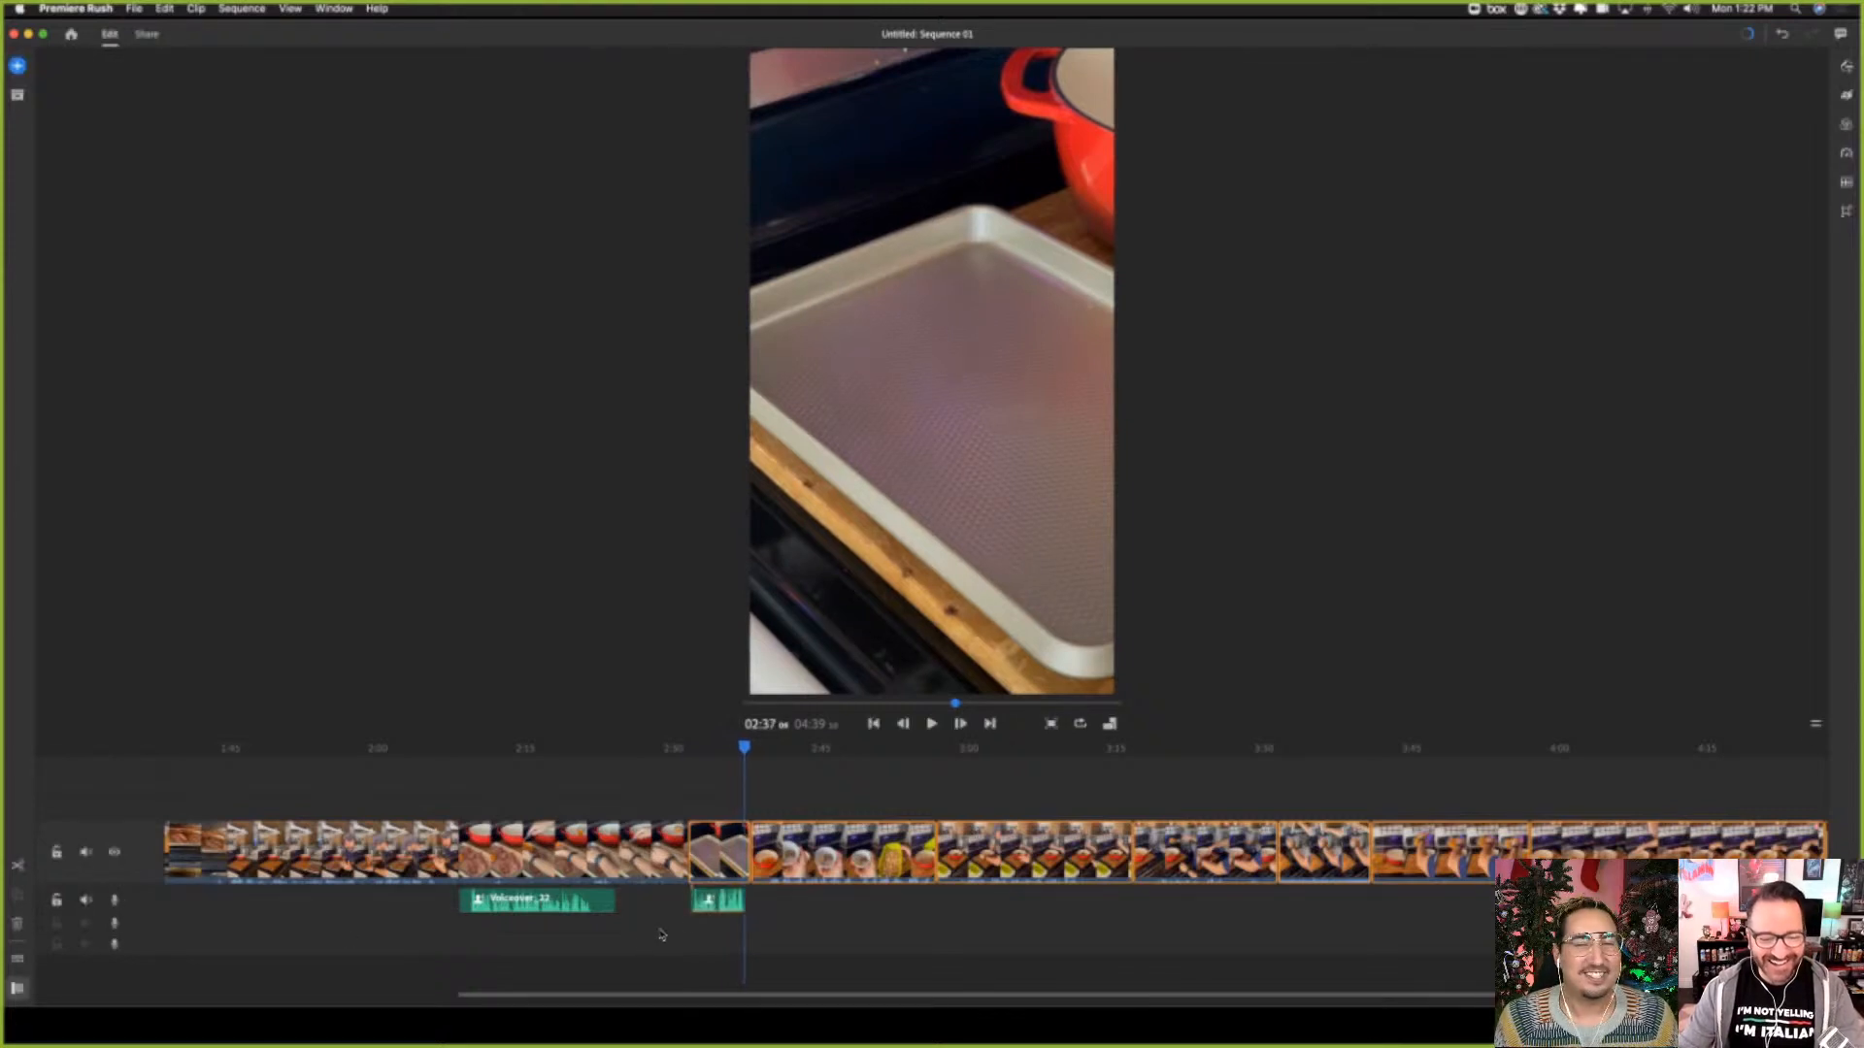
Delete the voiceover take below the empty baking sheet clip
{"action": "left_click", "coordinate": [736, 902]}
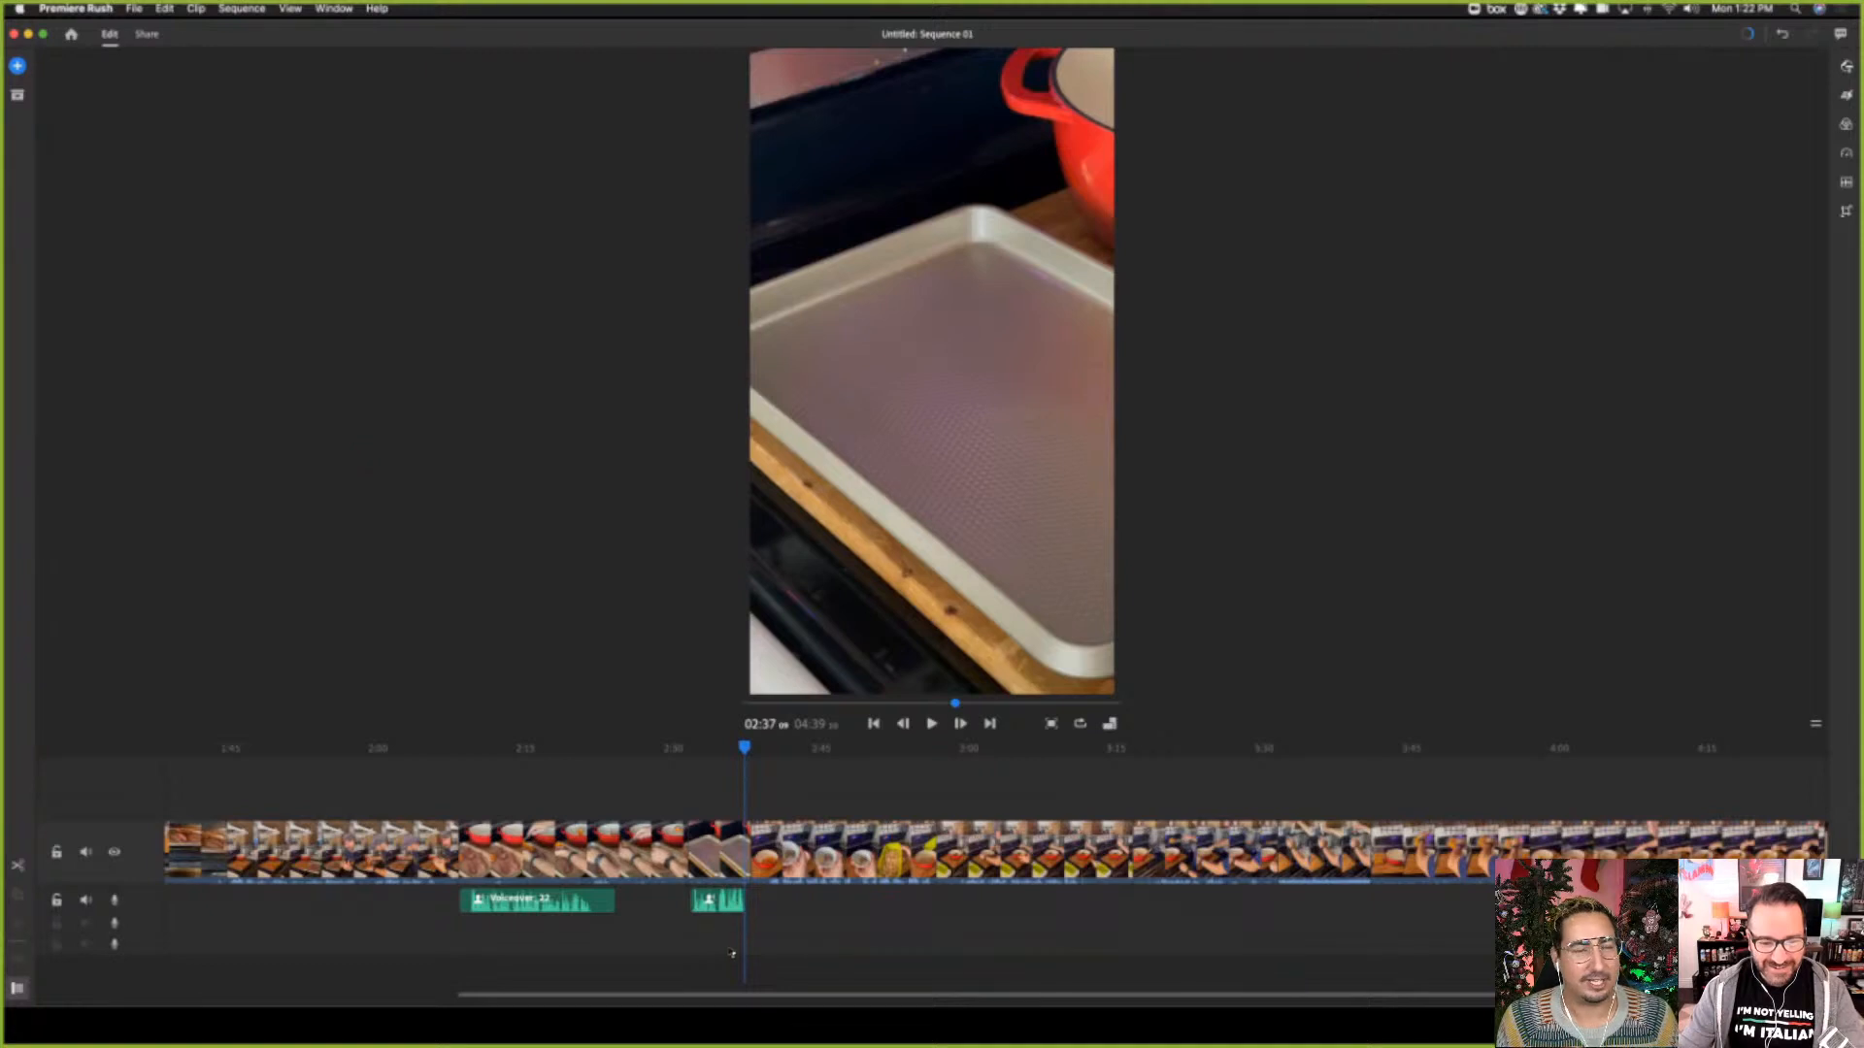
{"action": "left_click", "coordinate": [733, 855]}
{"action": "left_click", "coordinate": [710, 903]}
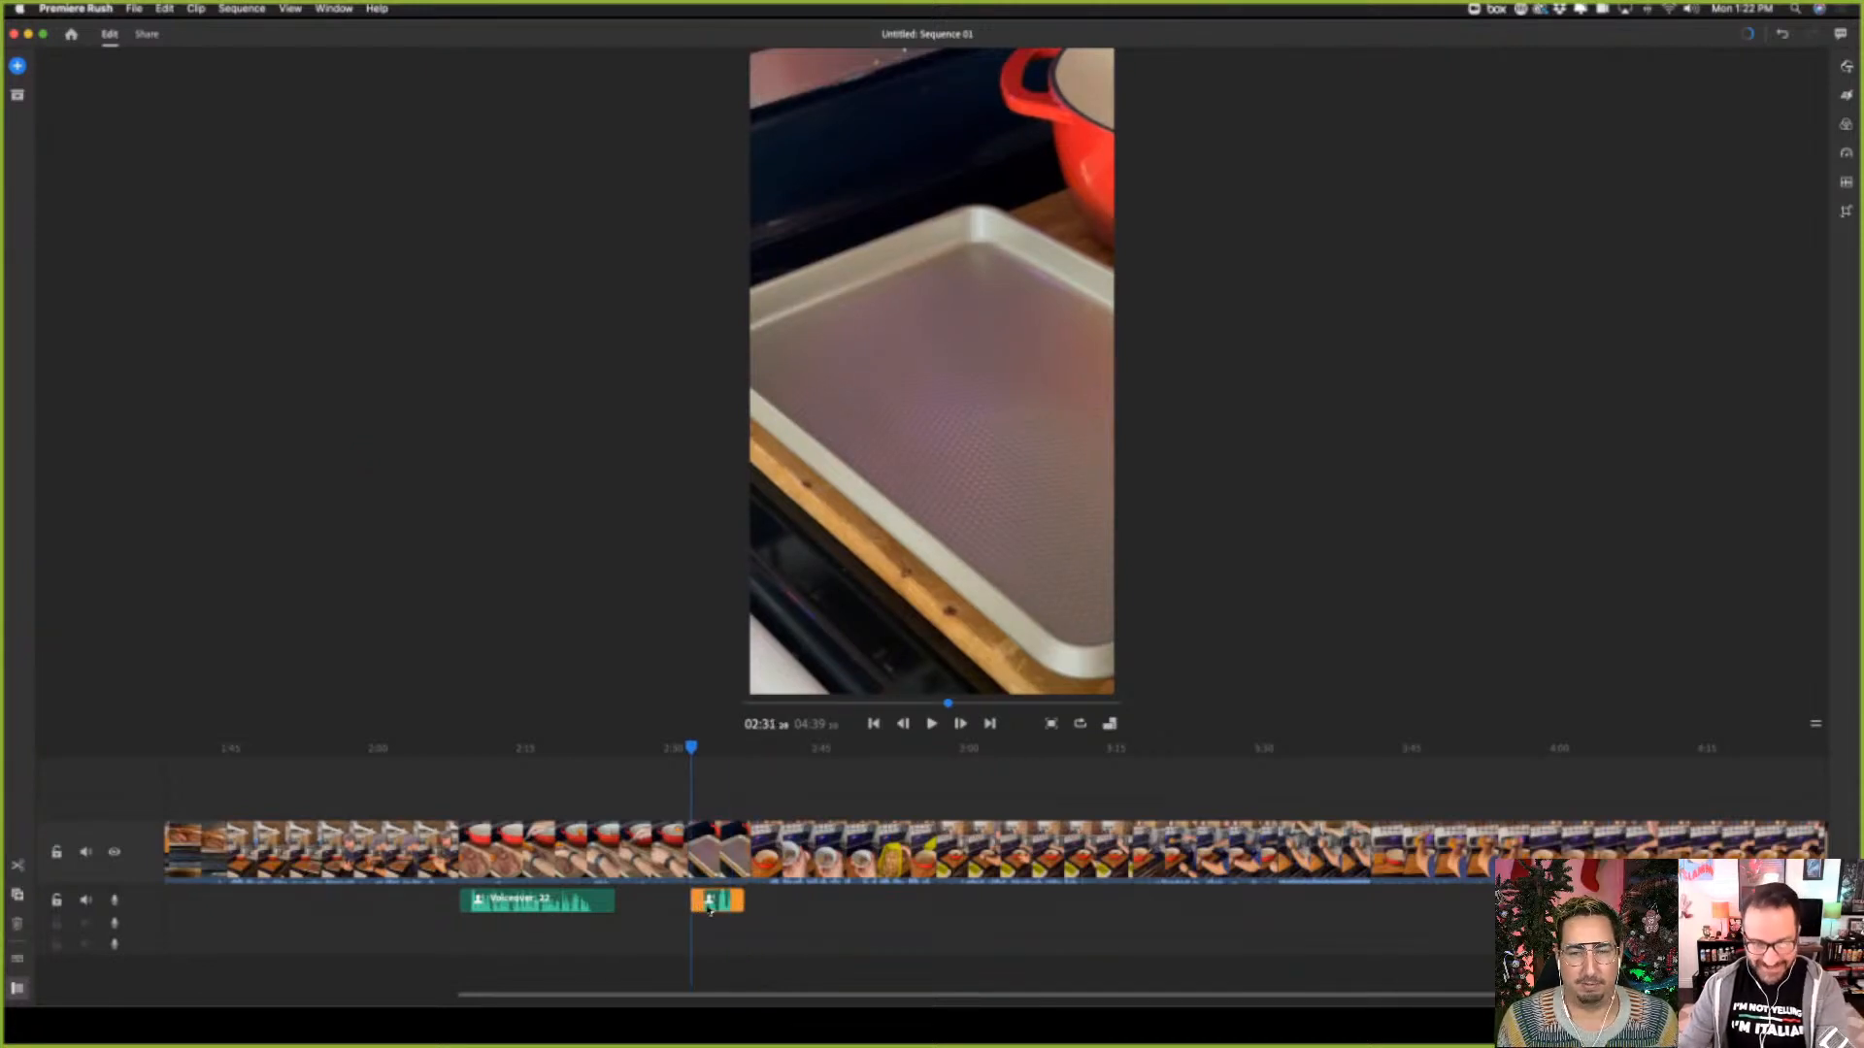
{"action": "key", "text": "Delete"}
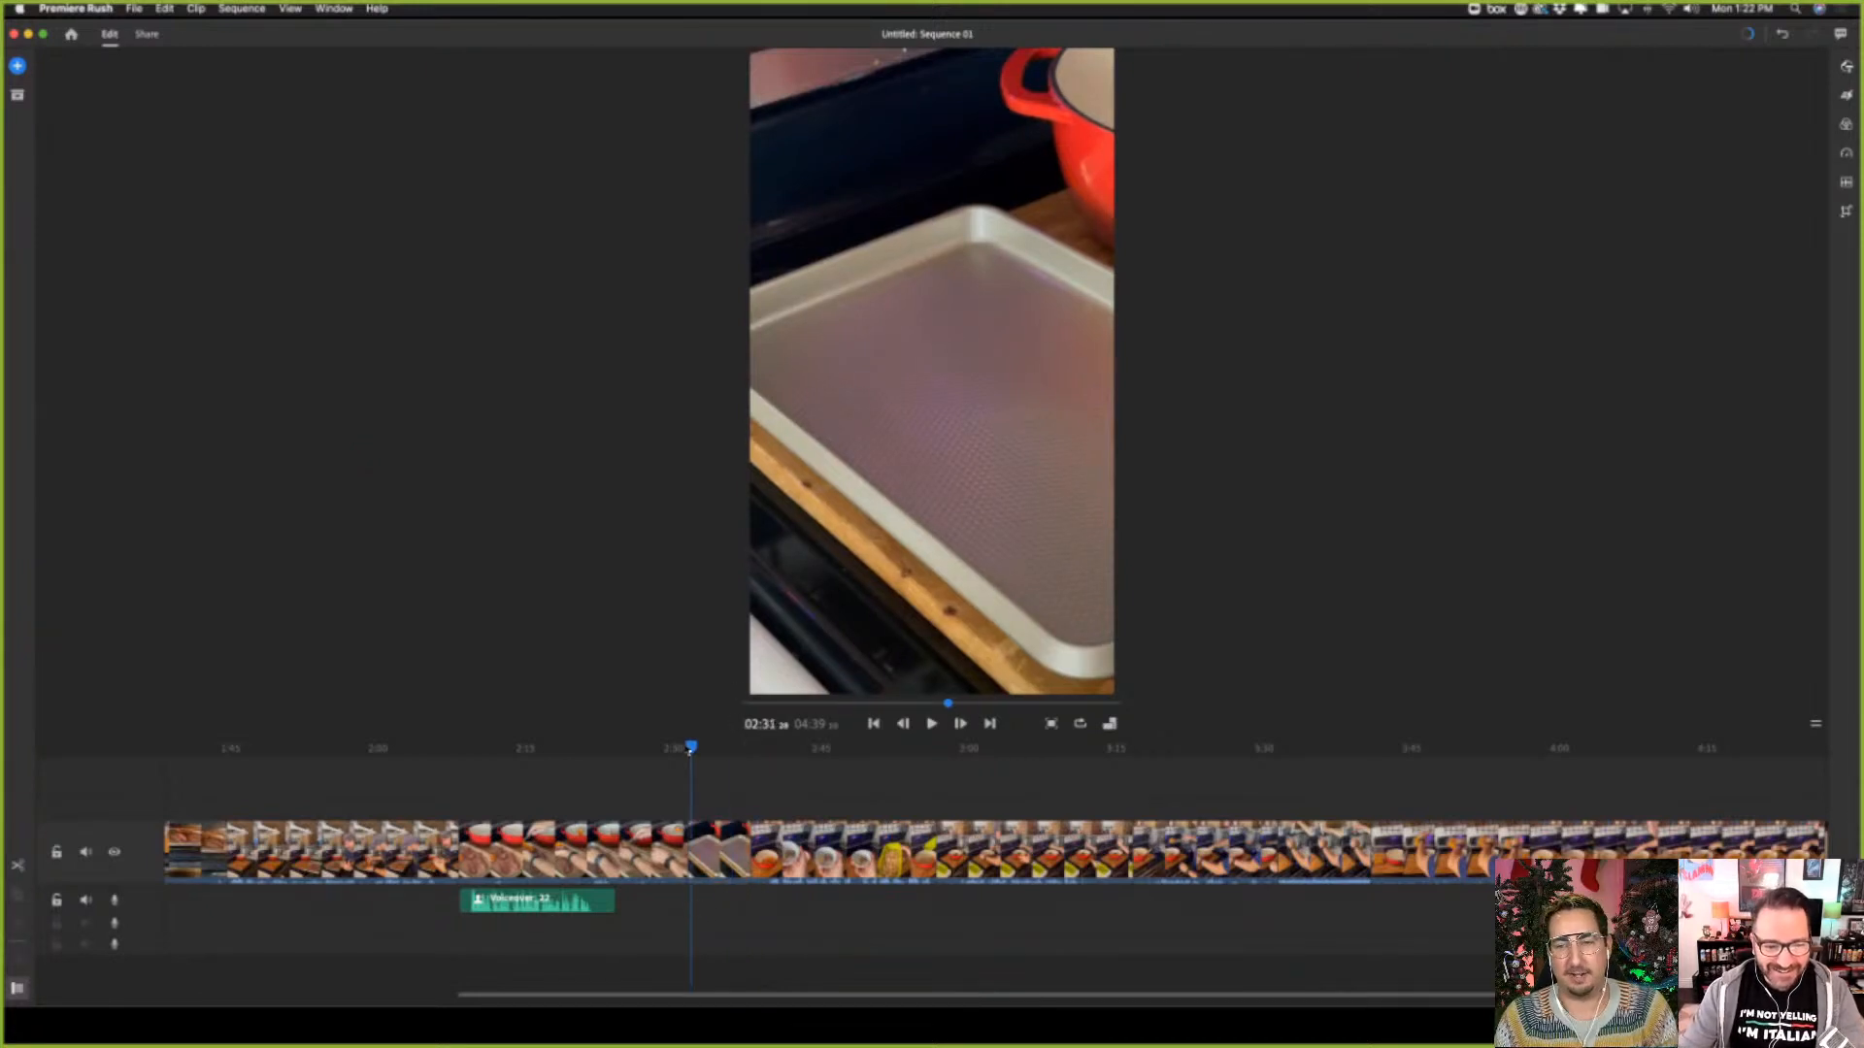
Record a new voiceover take on the first audio track, starting just before the baking sheet clip at about 02:31
{"action": "left_click_drag", "start_coordinate": [690, 751], "coordinate": [688, 746]}
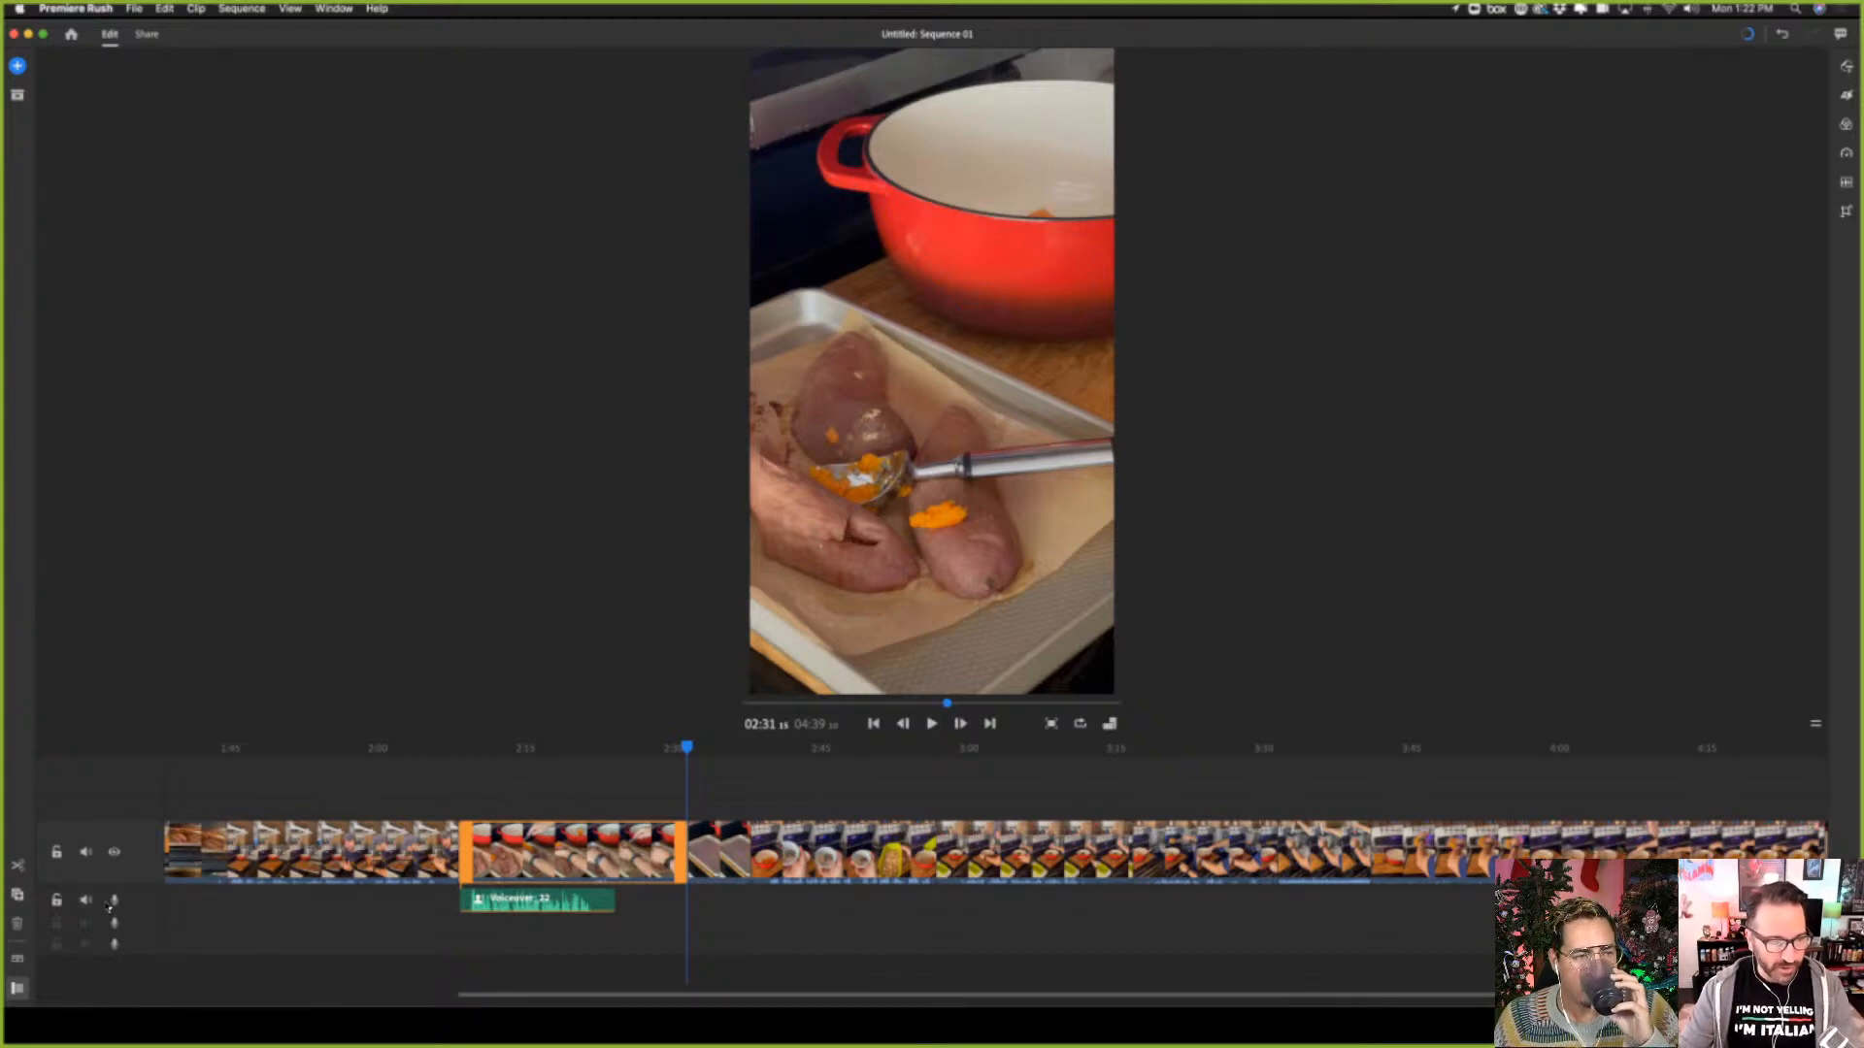
{"action": "left_click", "coordinate": [115, 901]}
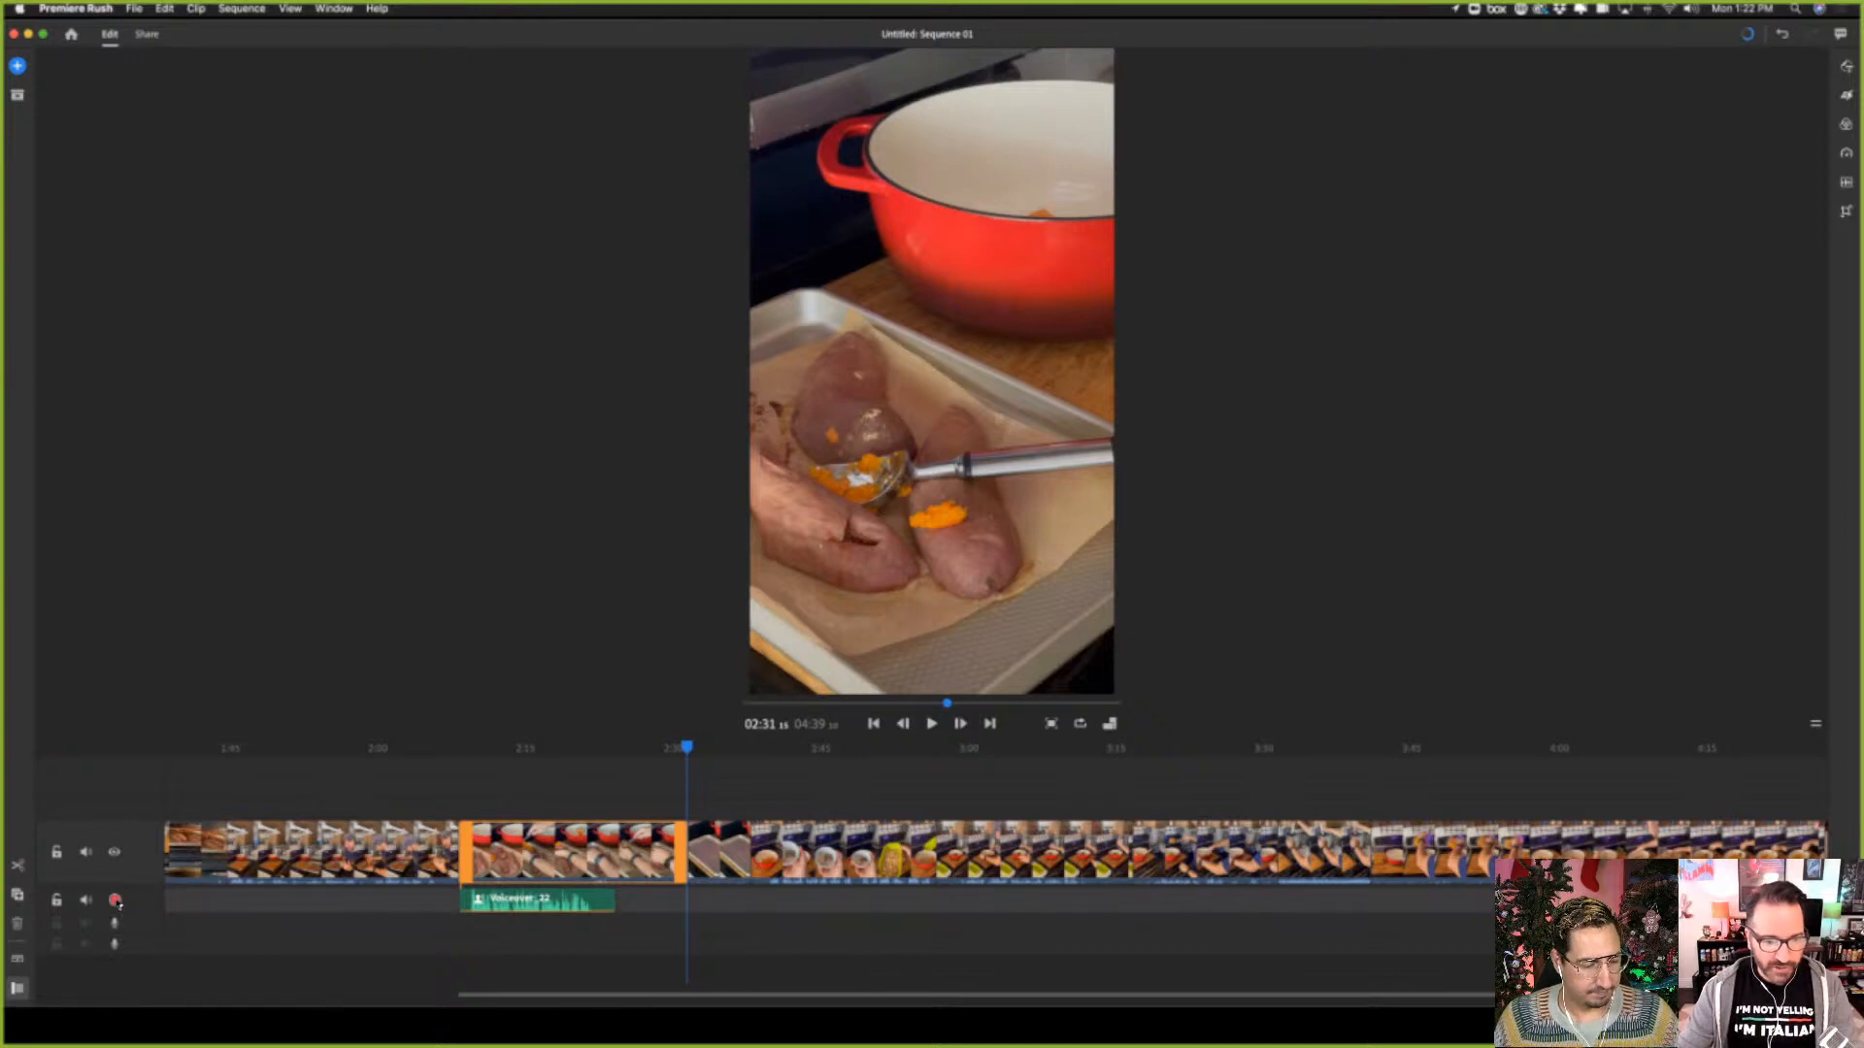
{"action": "left_click", "coordinate": [115, 902]}
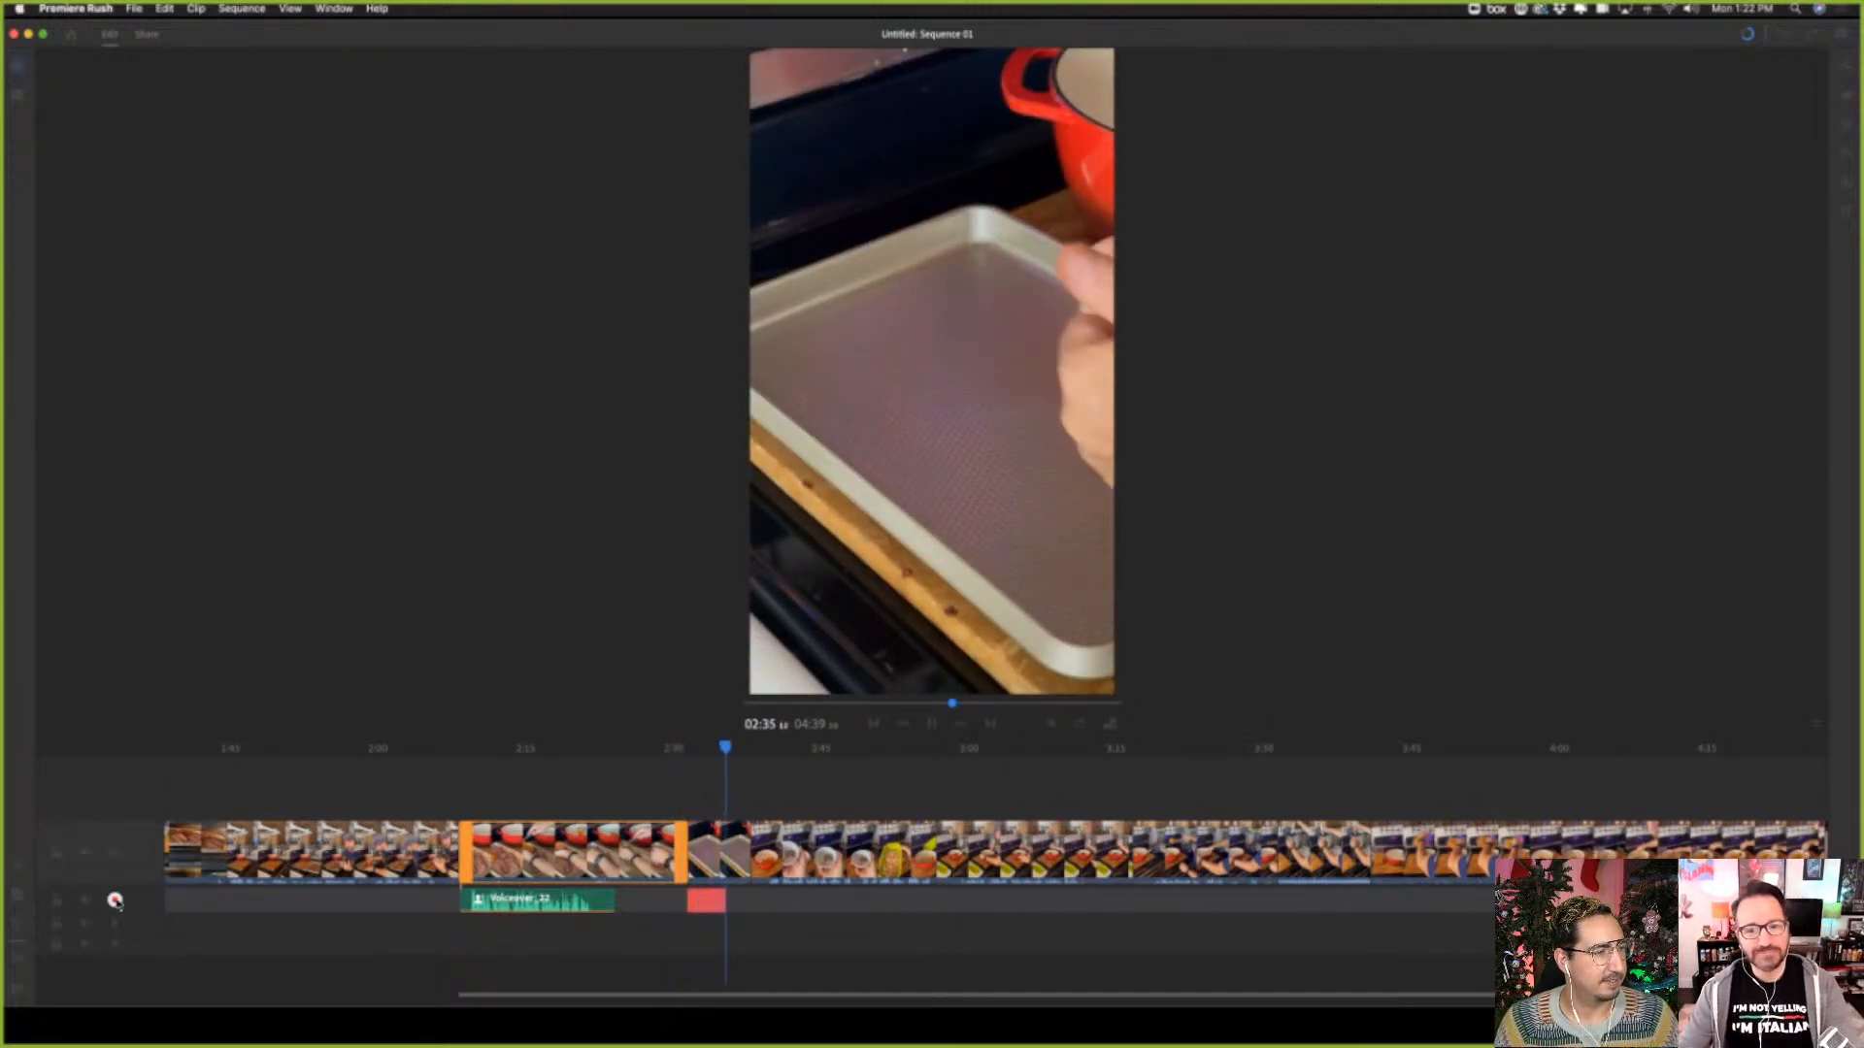
{"action": "left_click", "coordinate": [114, 901]}
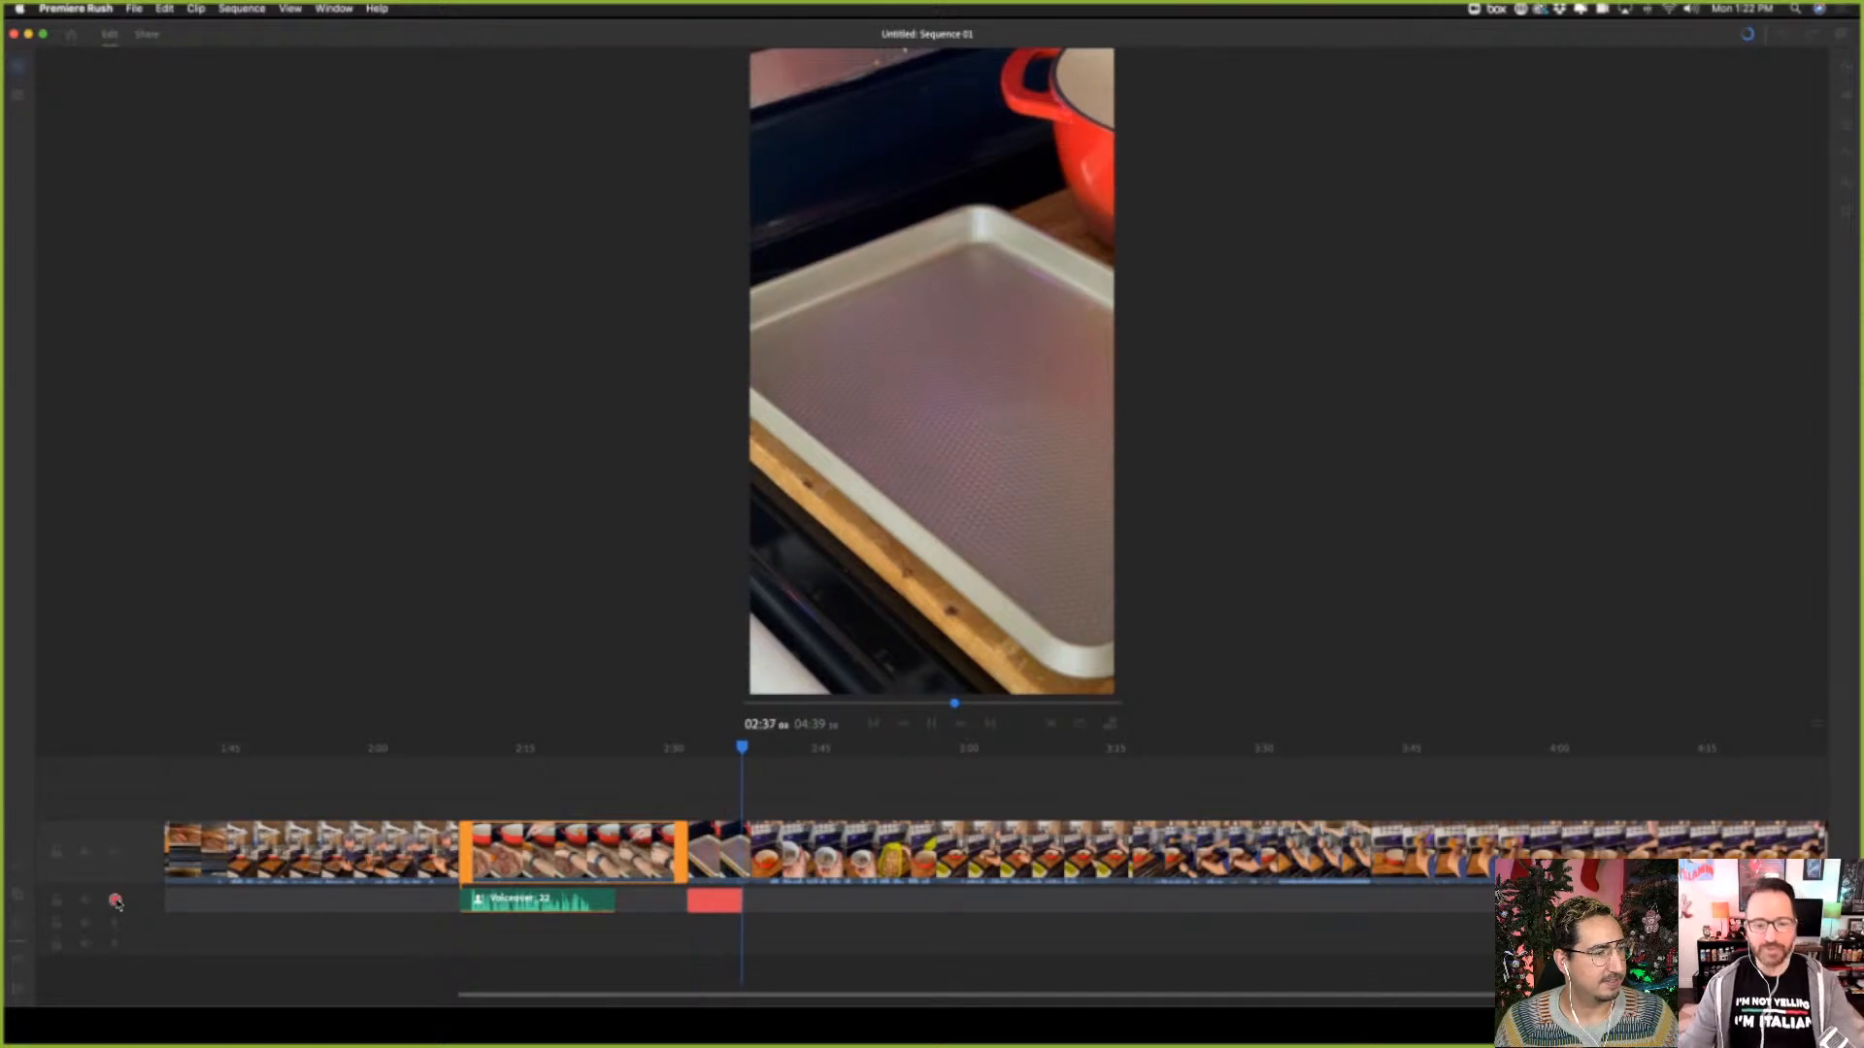
Trim the end of the empty baking sheet clip back slightly to match its voiceover, and select the following clip at about 02:46
{"action": "left_click", "coordinate": [727, 866]}
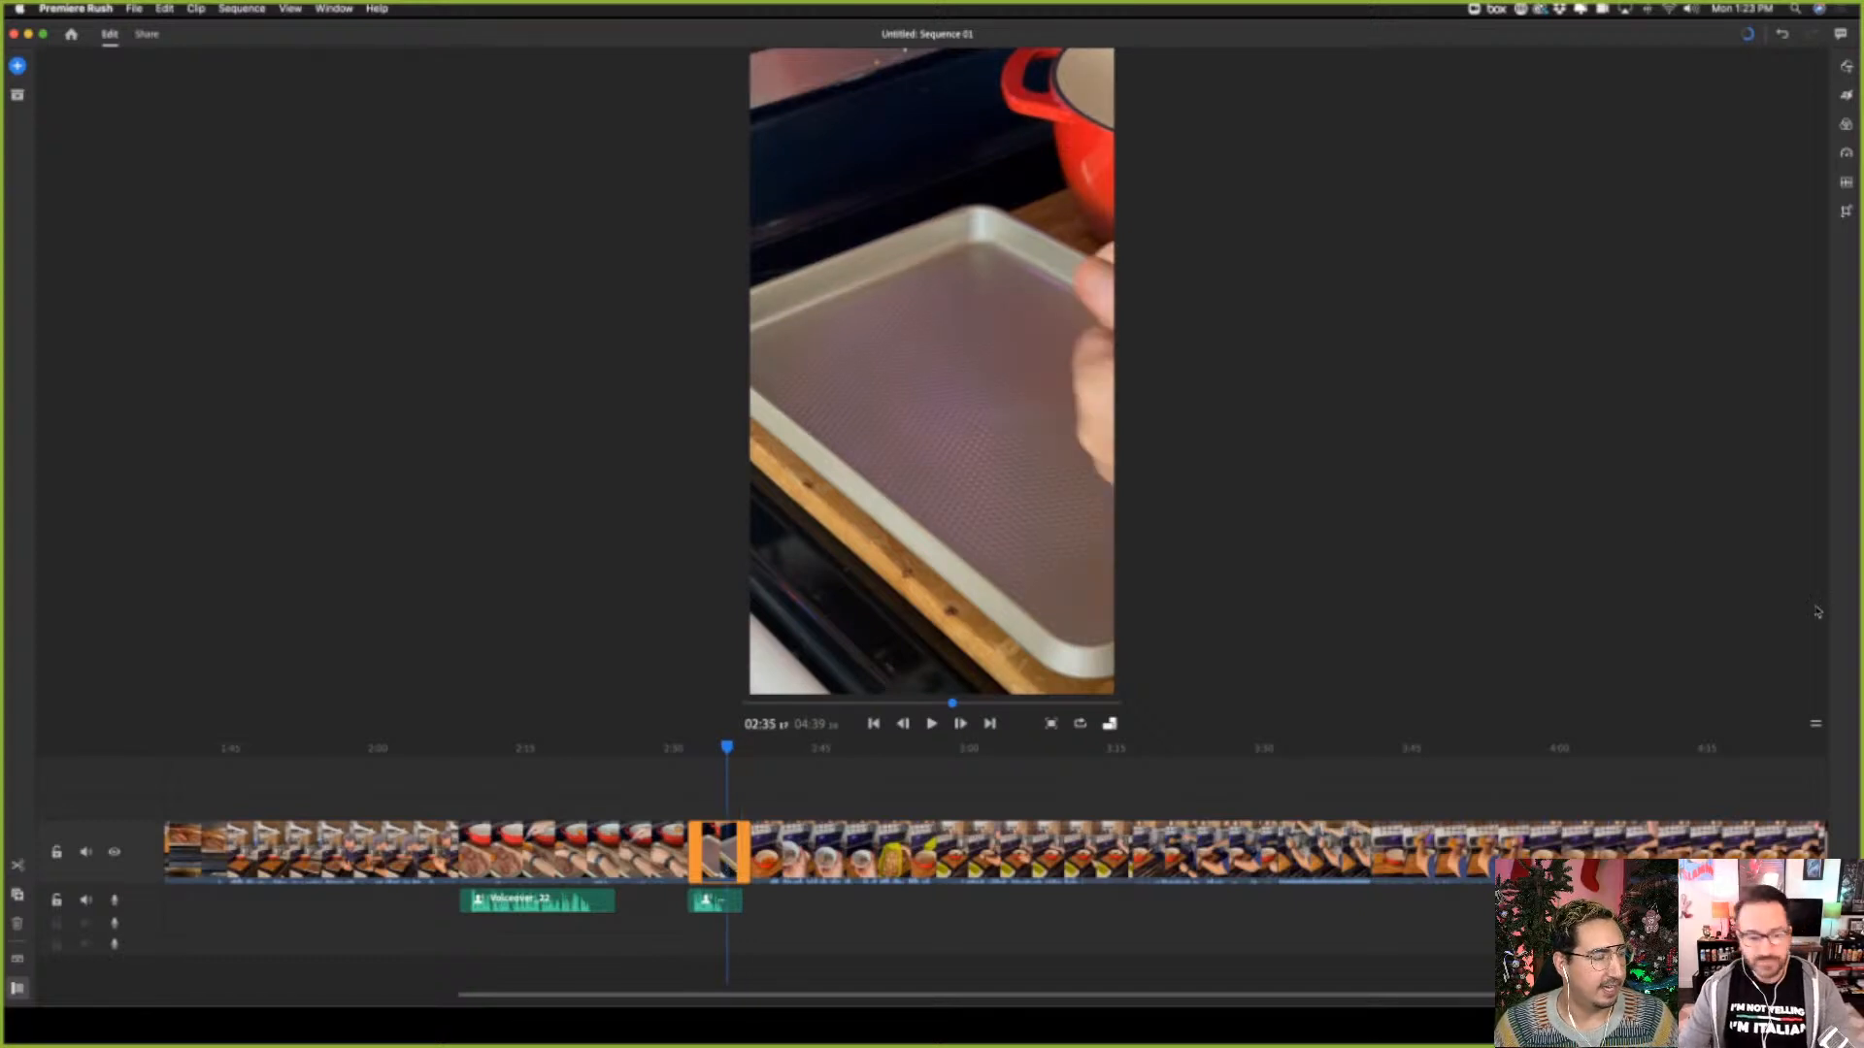
{"action": "left_click_drag", "start_coordinate": [745, 852], "coordinate": [738, 853]}
{"action": "left_click", "coordinate": [841, 867]}
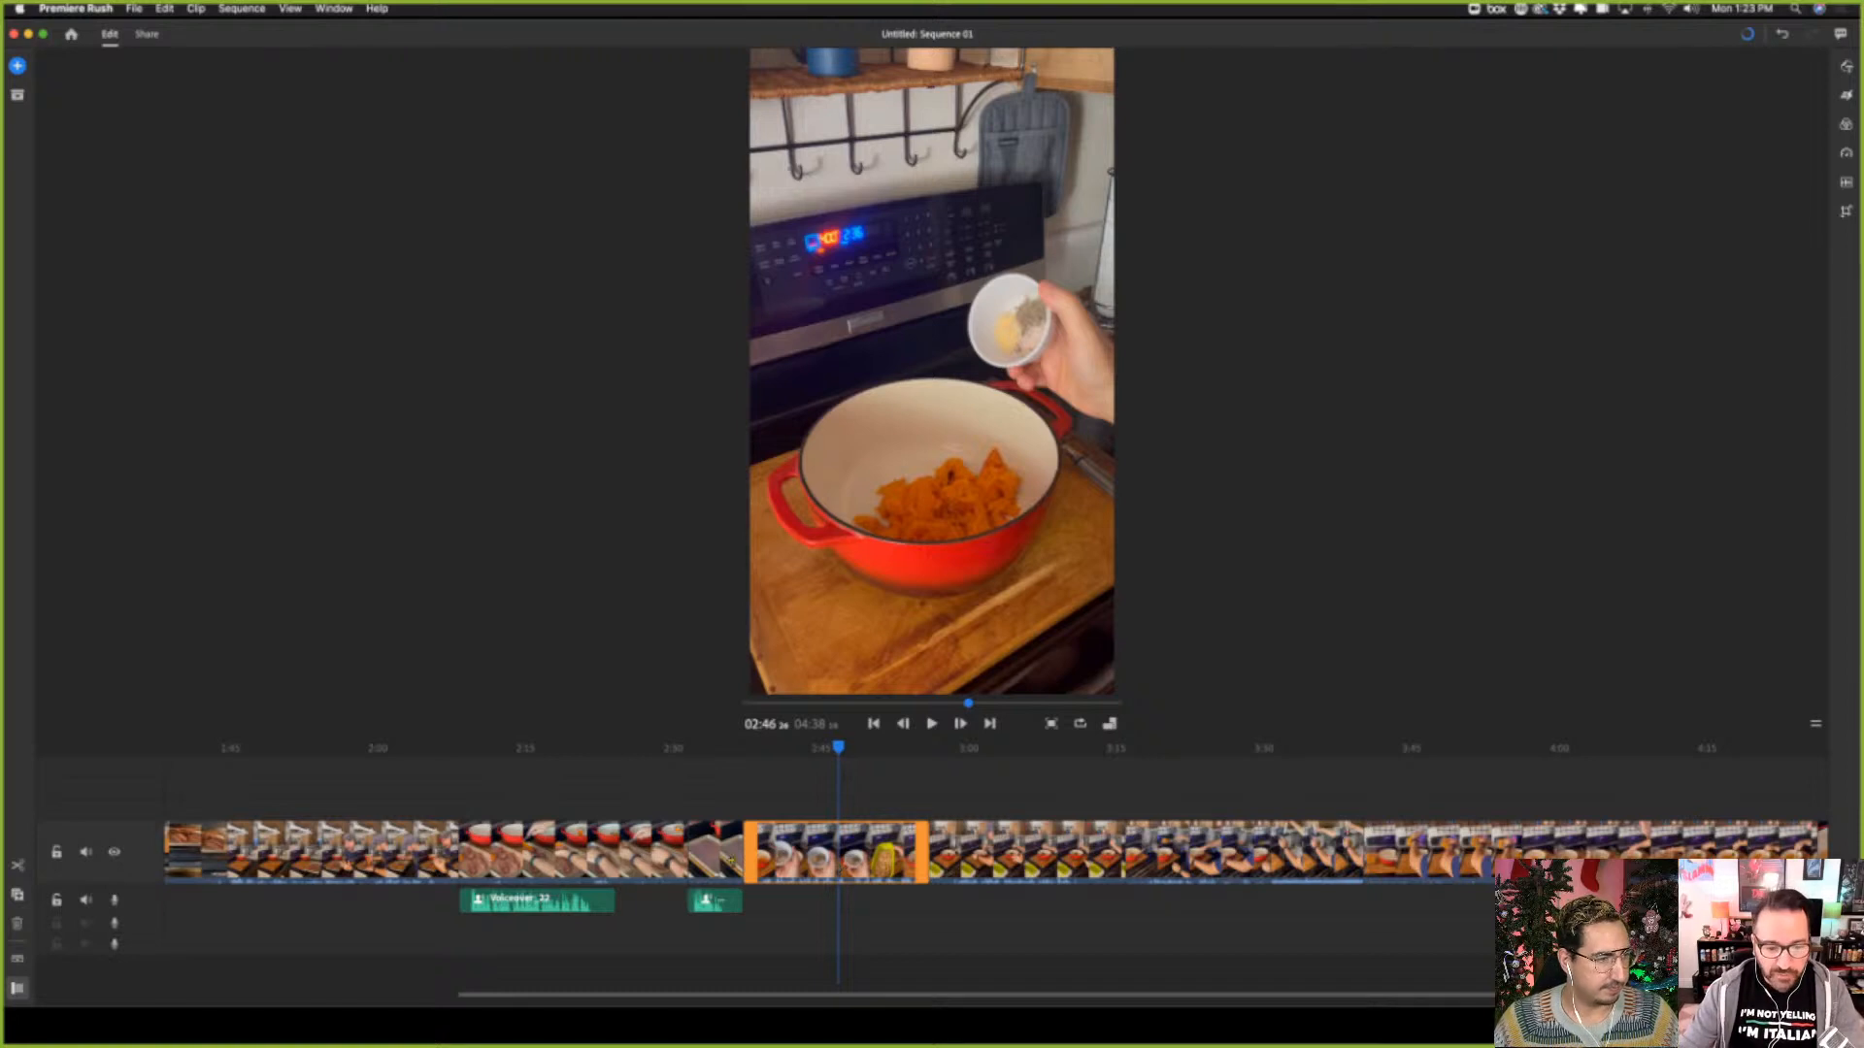
Play back the empty baking sheet clip with its voiceover from 02:31, continuing into the seasoning clip up to about 02:42
{"action": "left_click", "coordinate": [731, 854]}
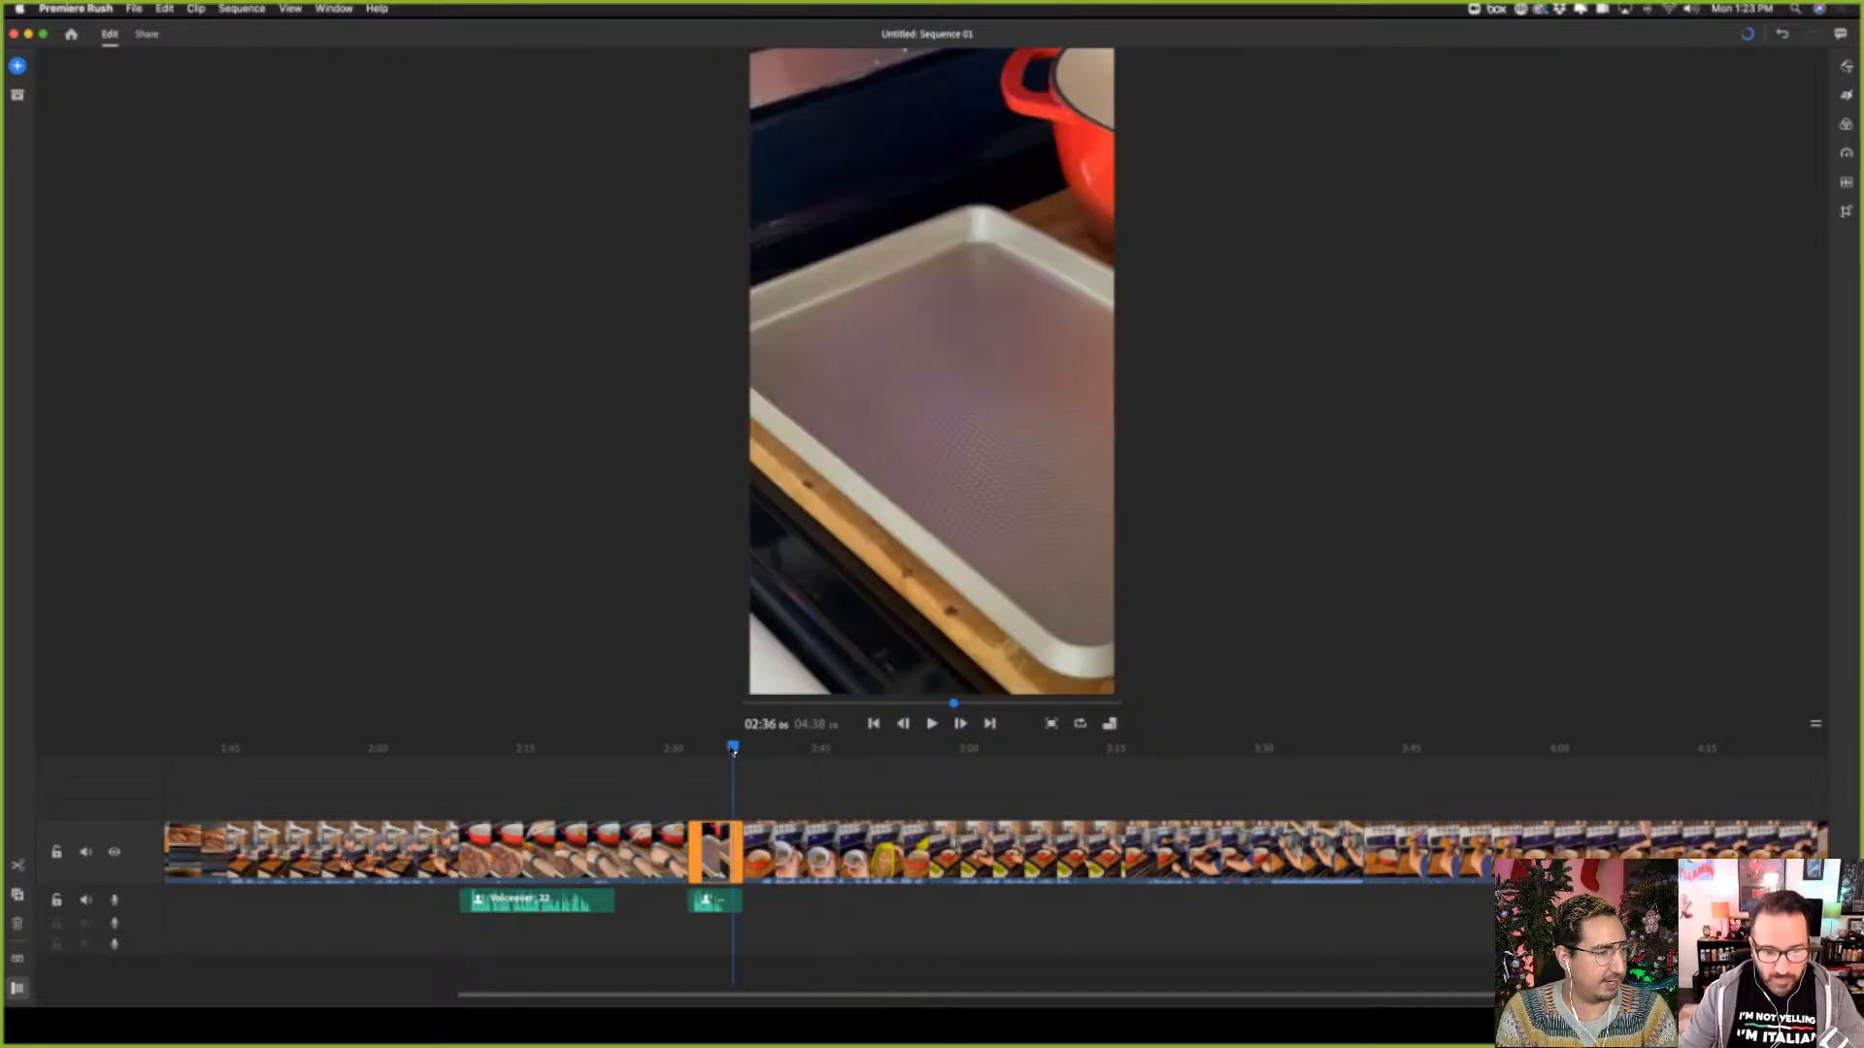
{"action": "left_click_drag", "start_coordinate": [734, 752], "coordinate": [689, 767]}
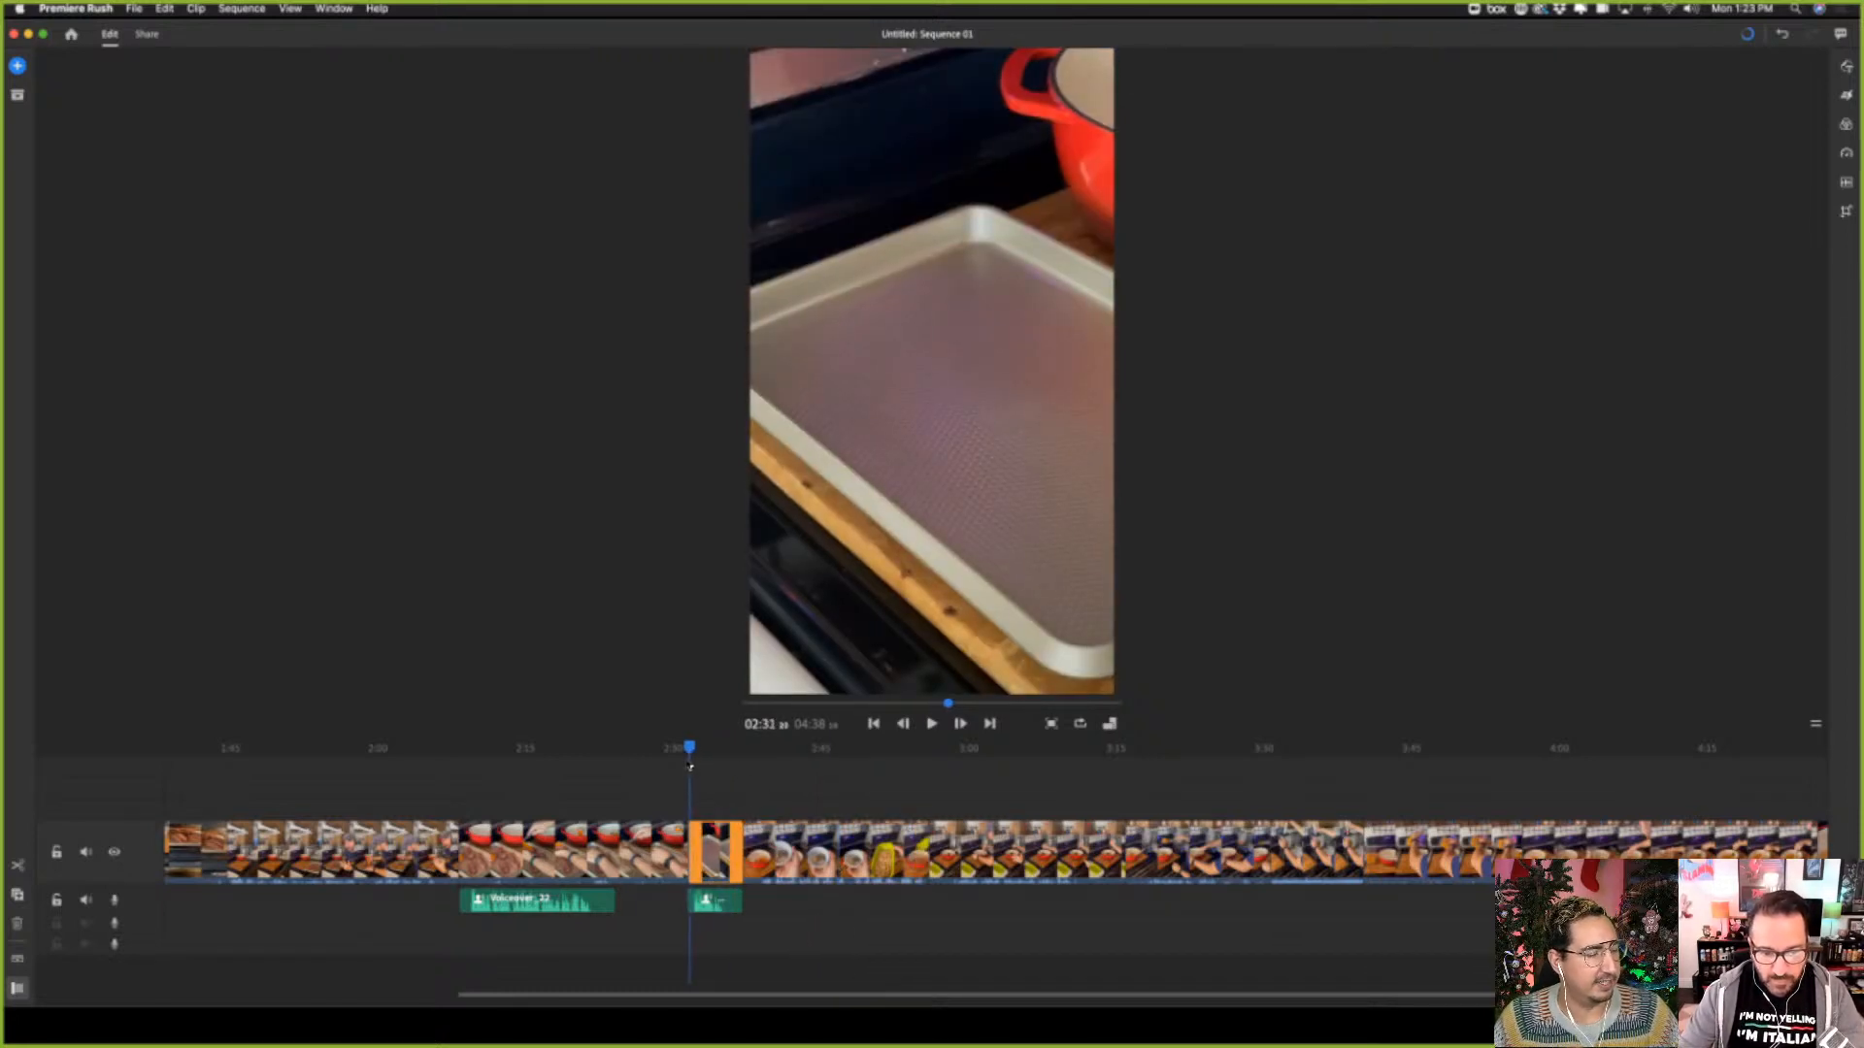
{"action": "left_click", "coordinate": [932, 724]}
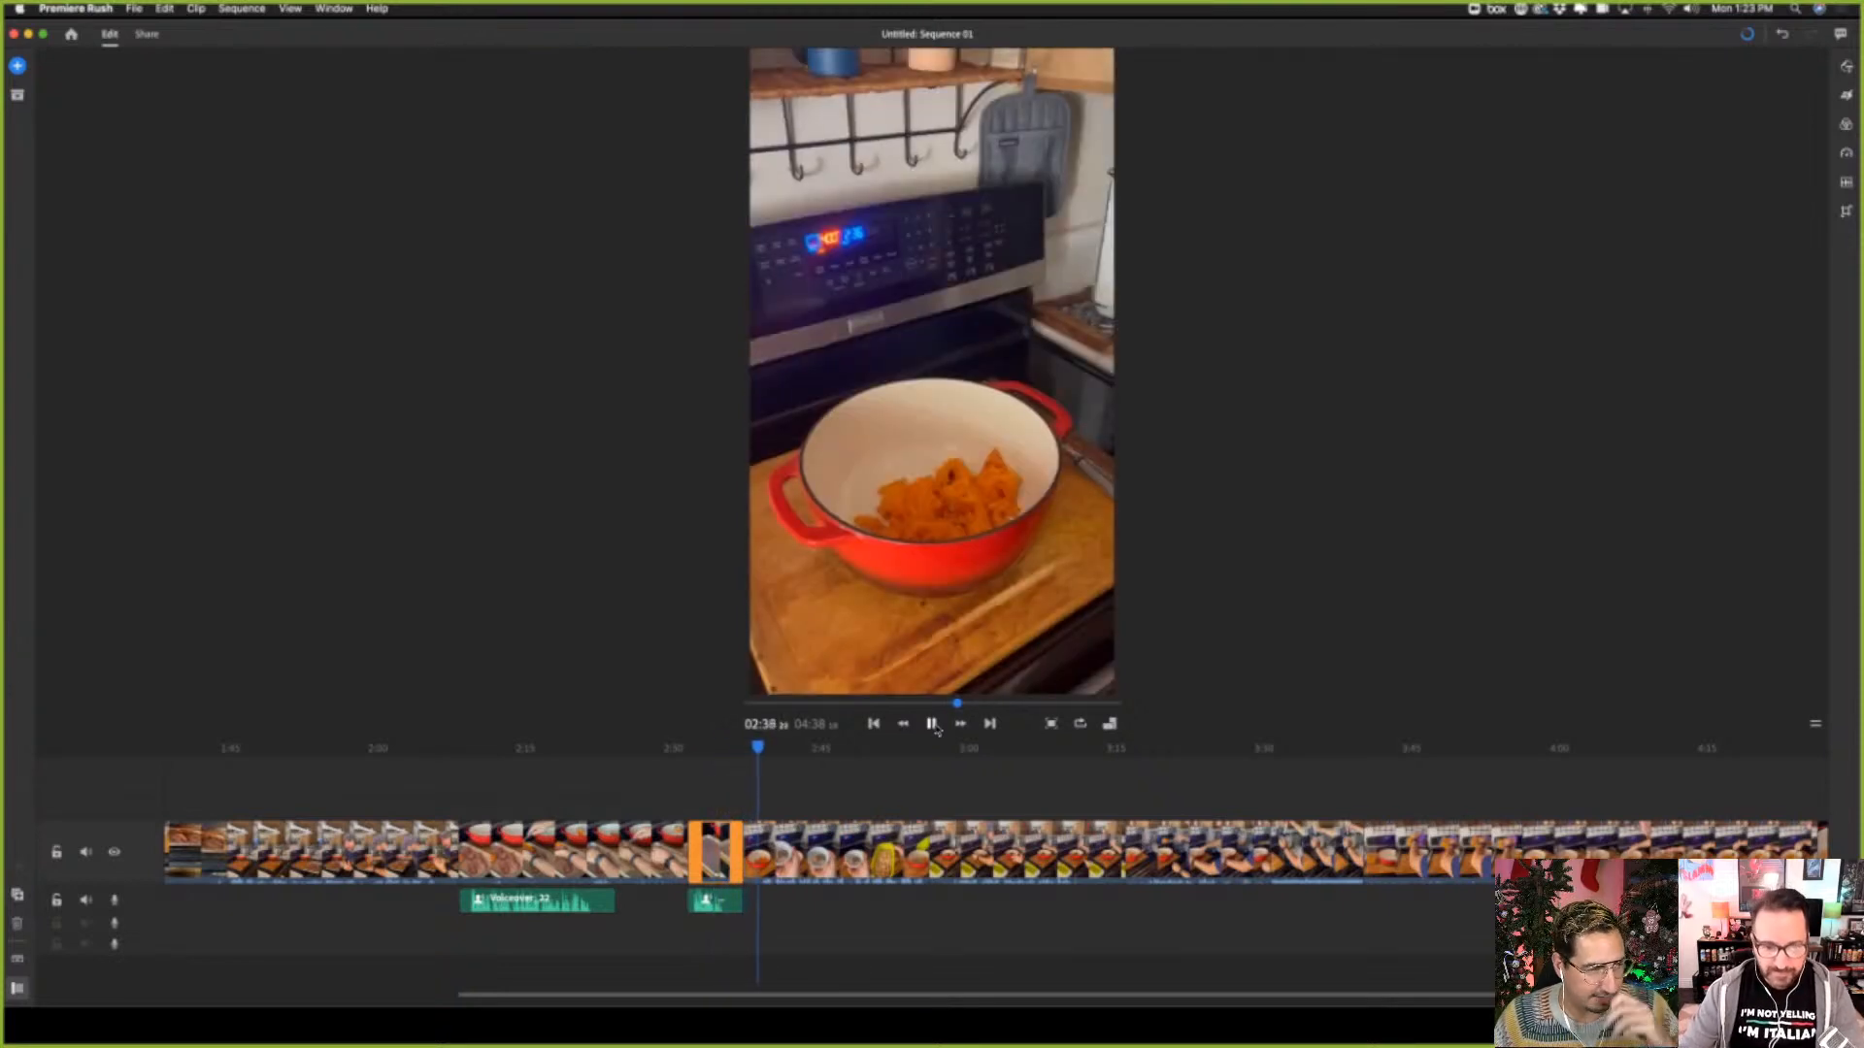
{"action": "left_click", "coordinate": [932, 724]}
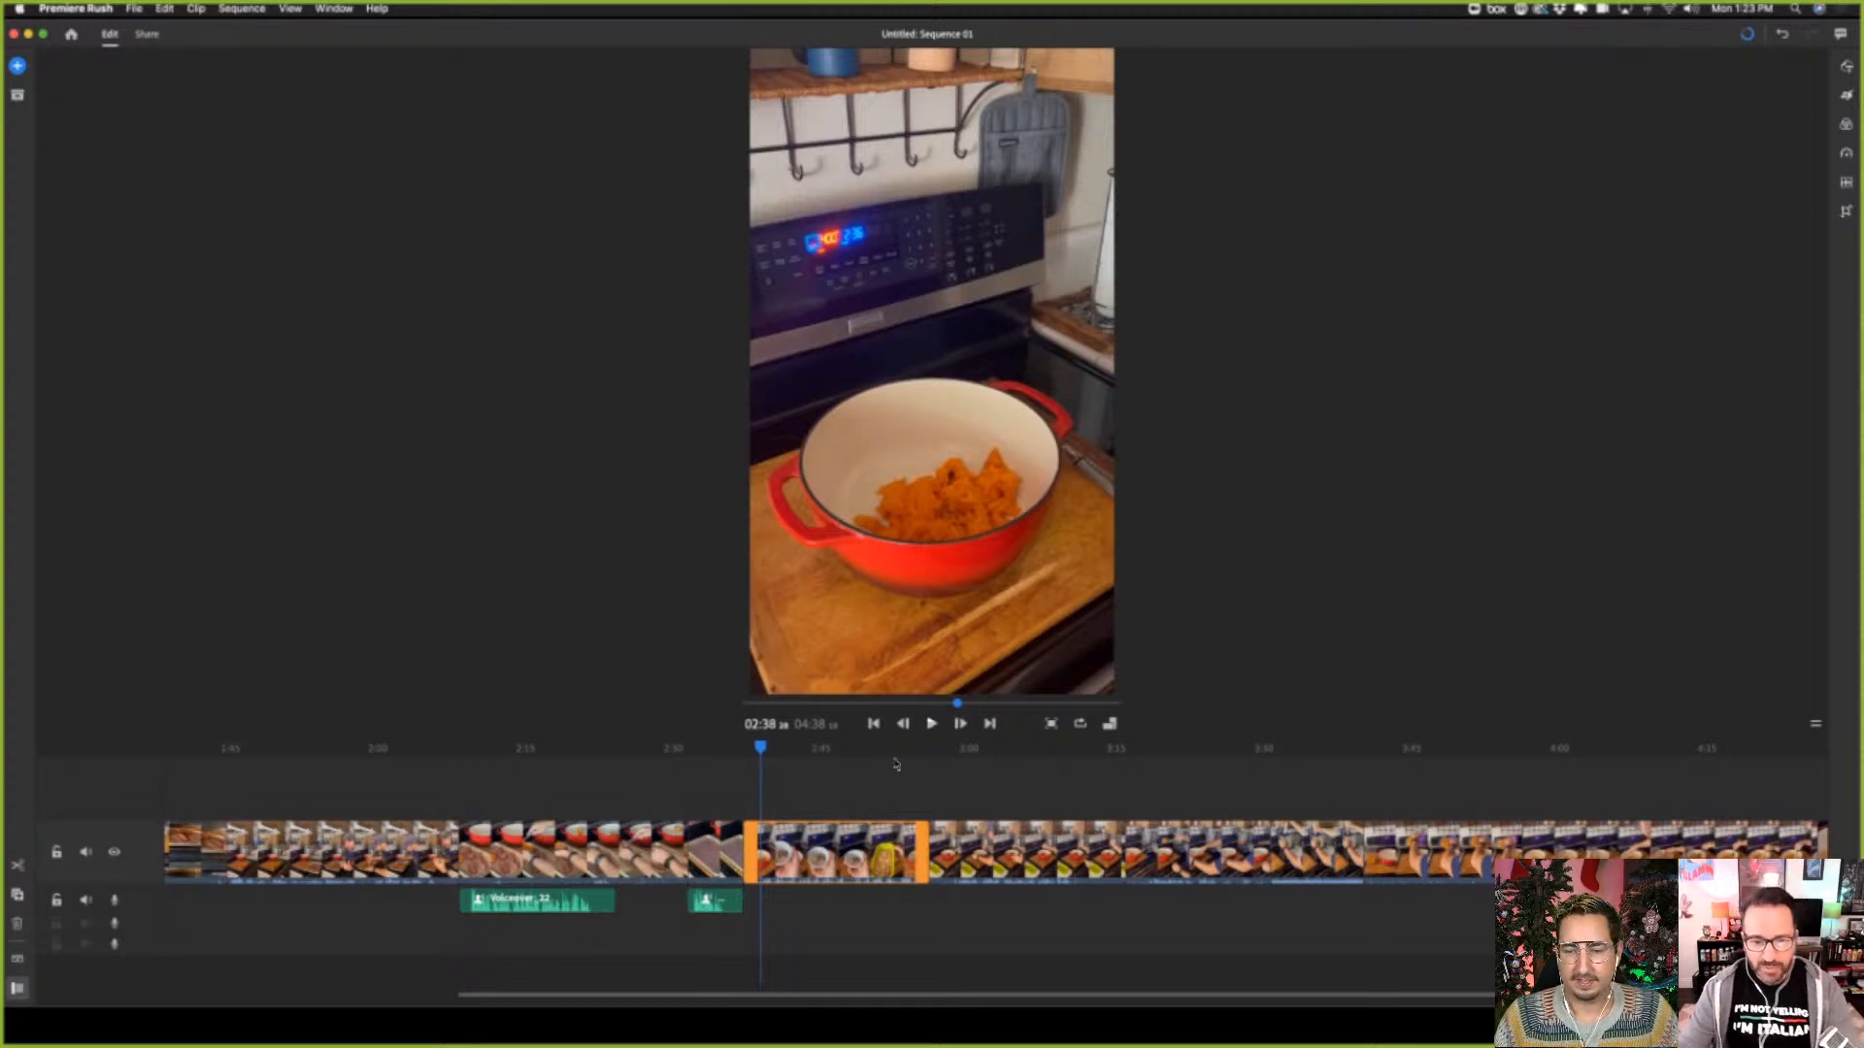
{"action": "left_click", "coordinate": [933, 725]}
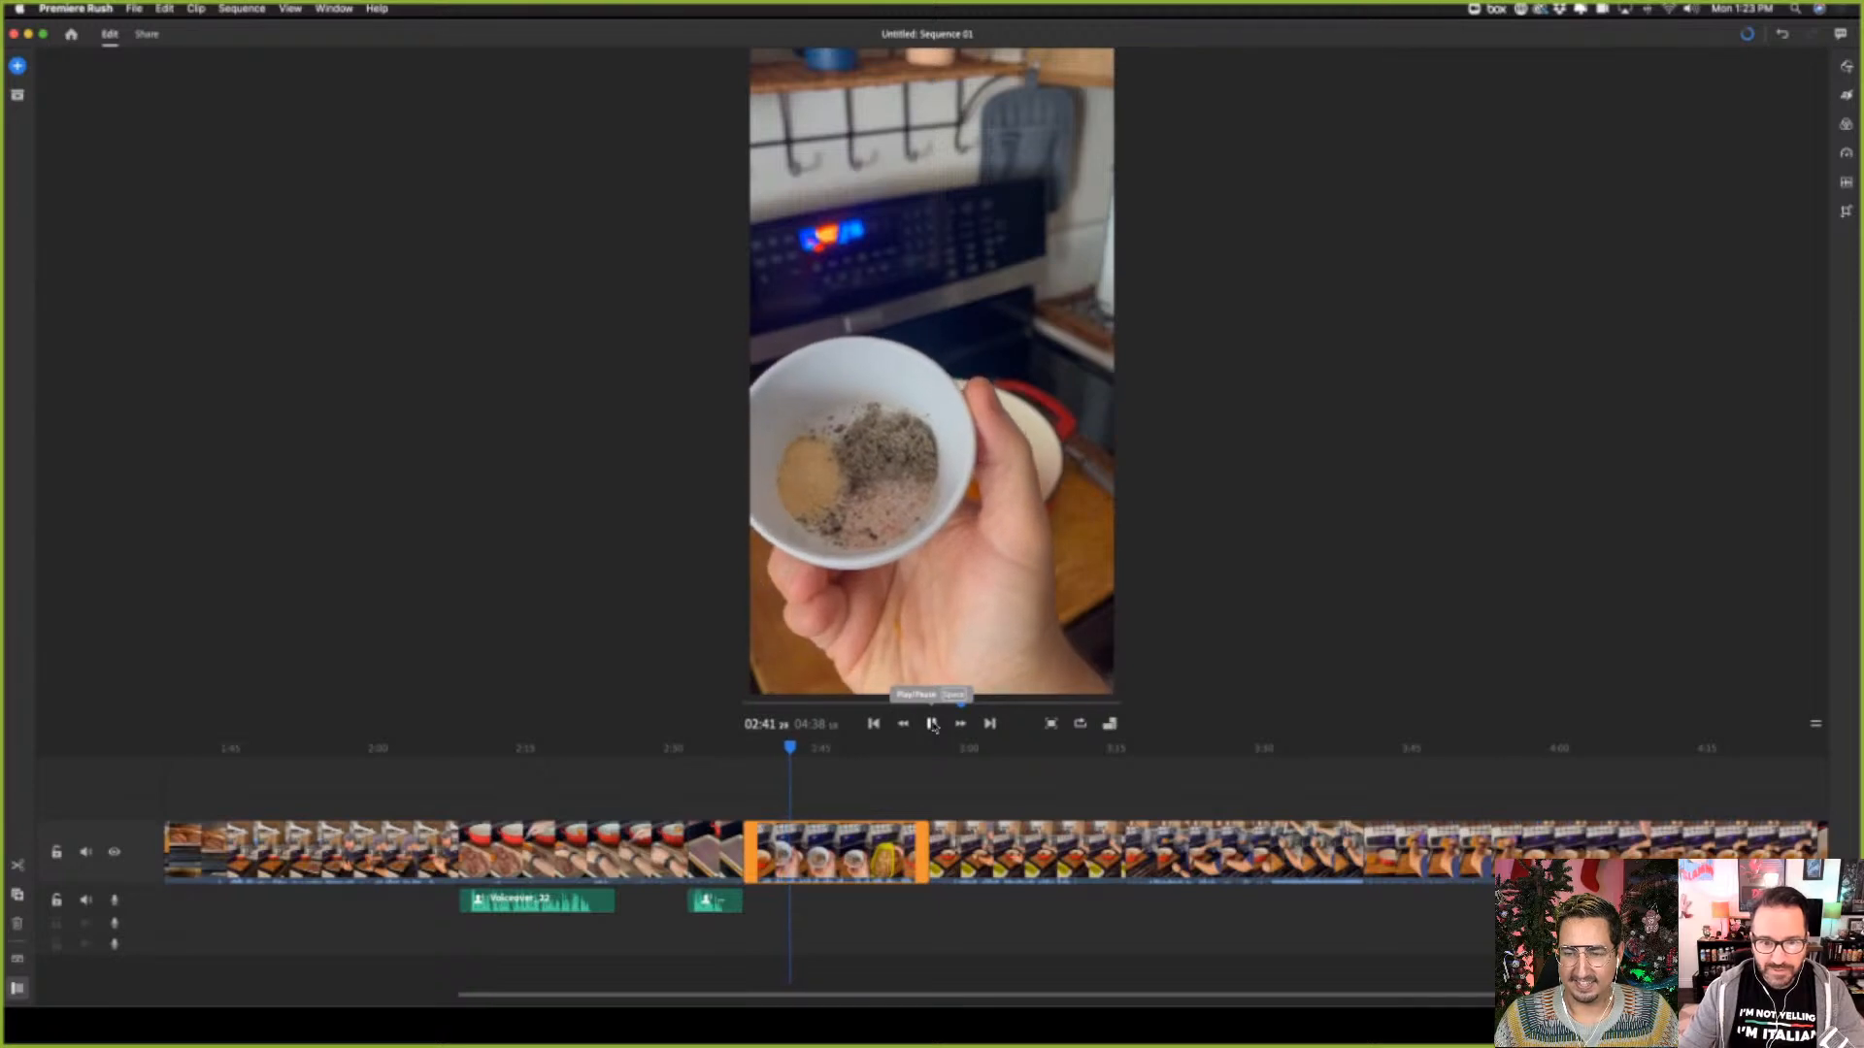
{"action": "left_click", "coordinate": [933, 725]}
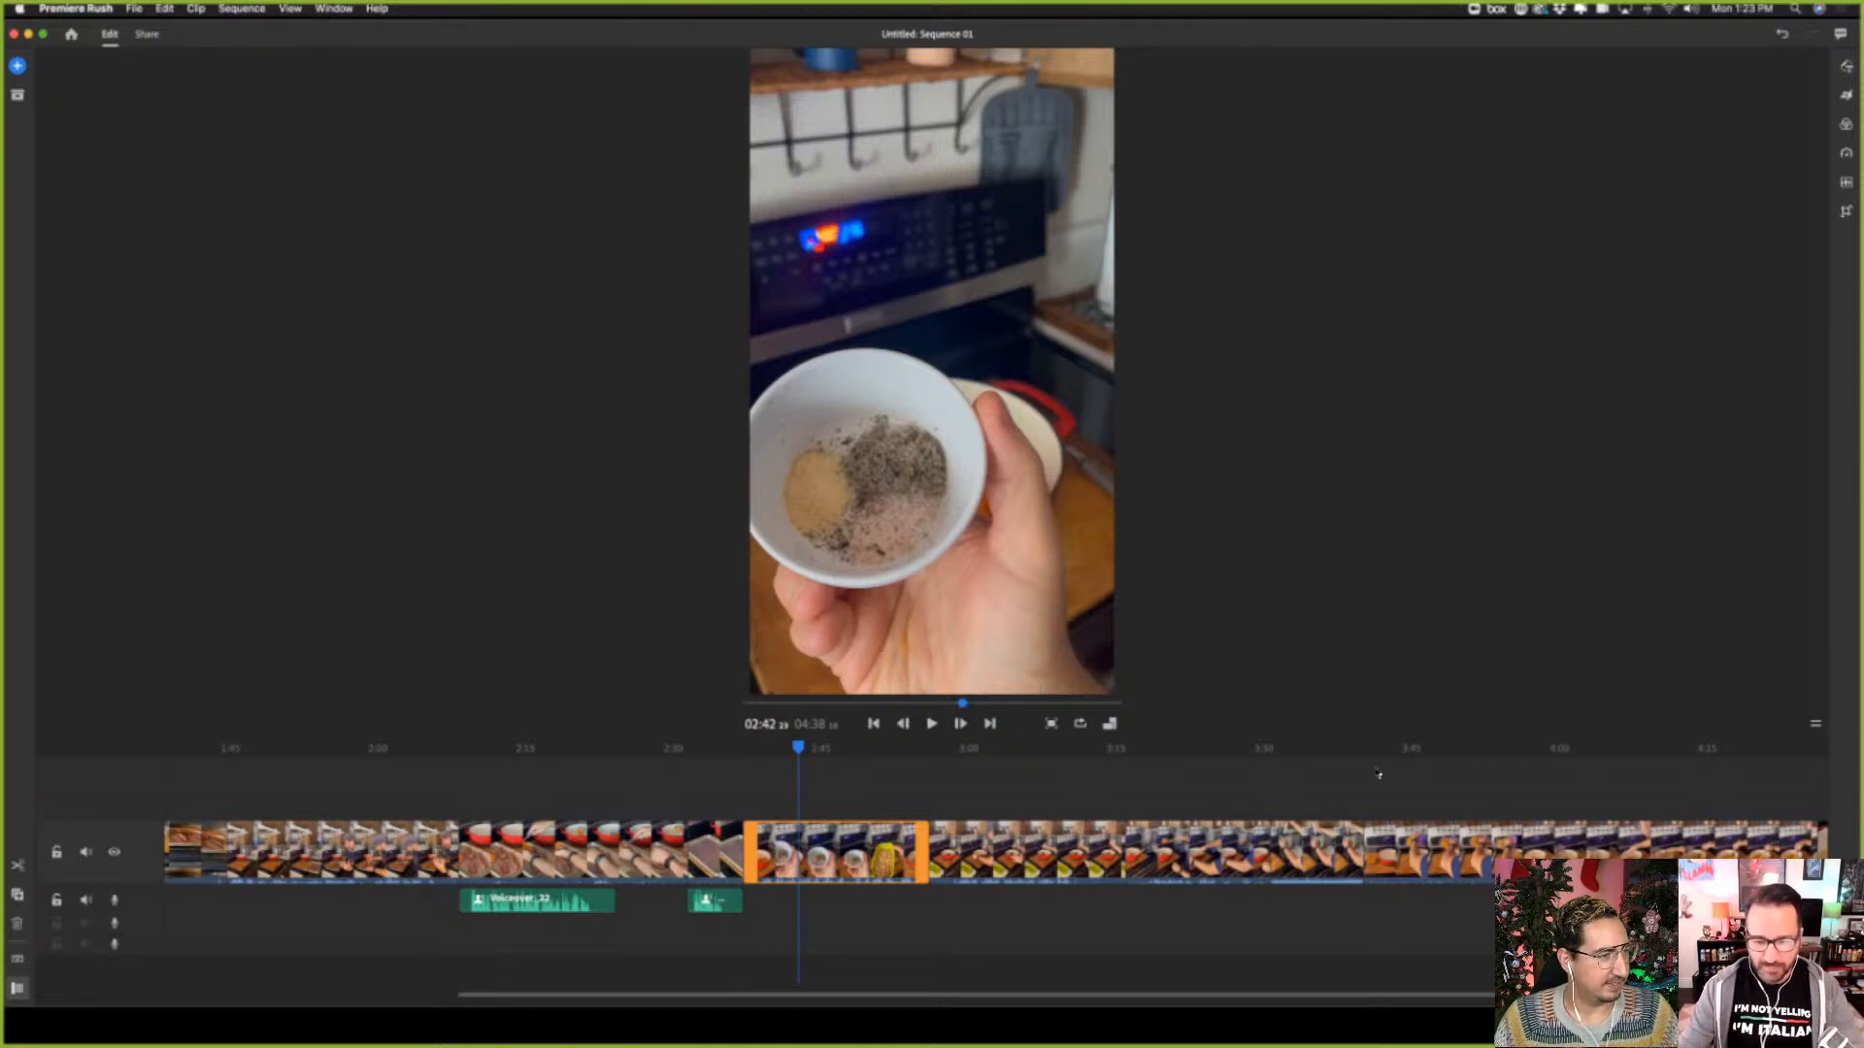
Apply a Dissolve transition to the clip in which the seasoning and beans go into the red pot
{"action": "left_click", "coordinate": [887, 868]}
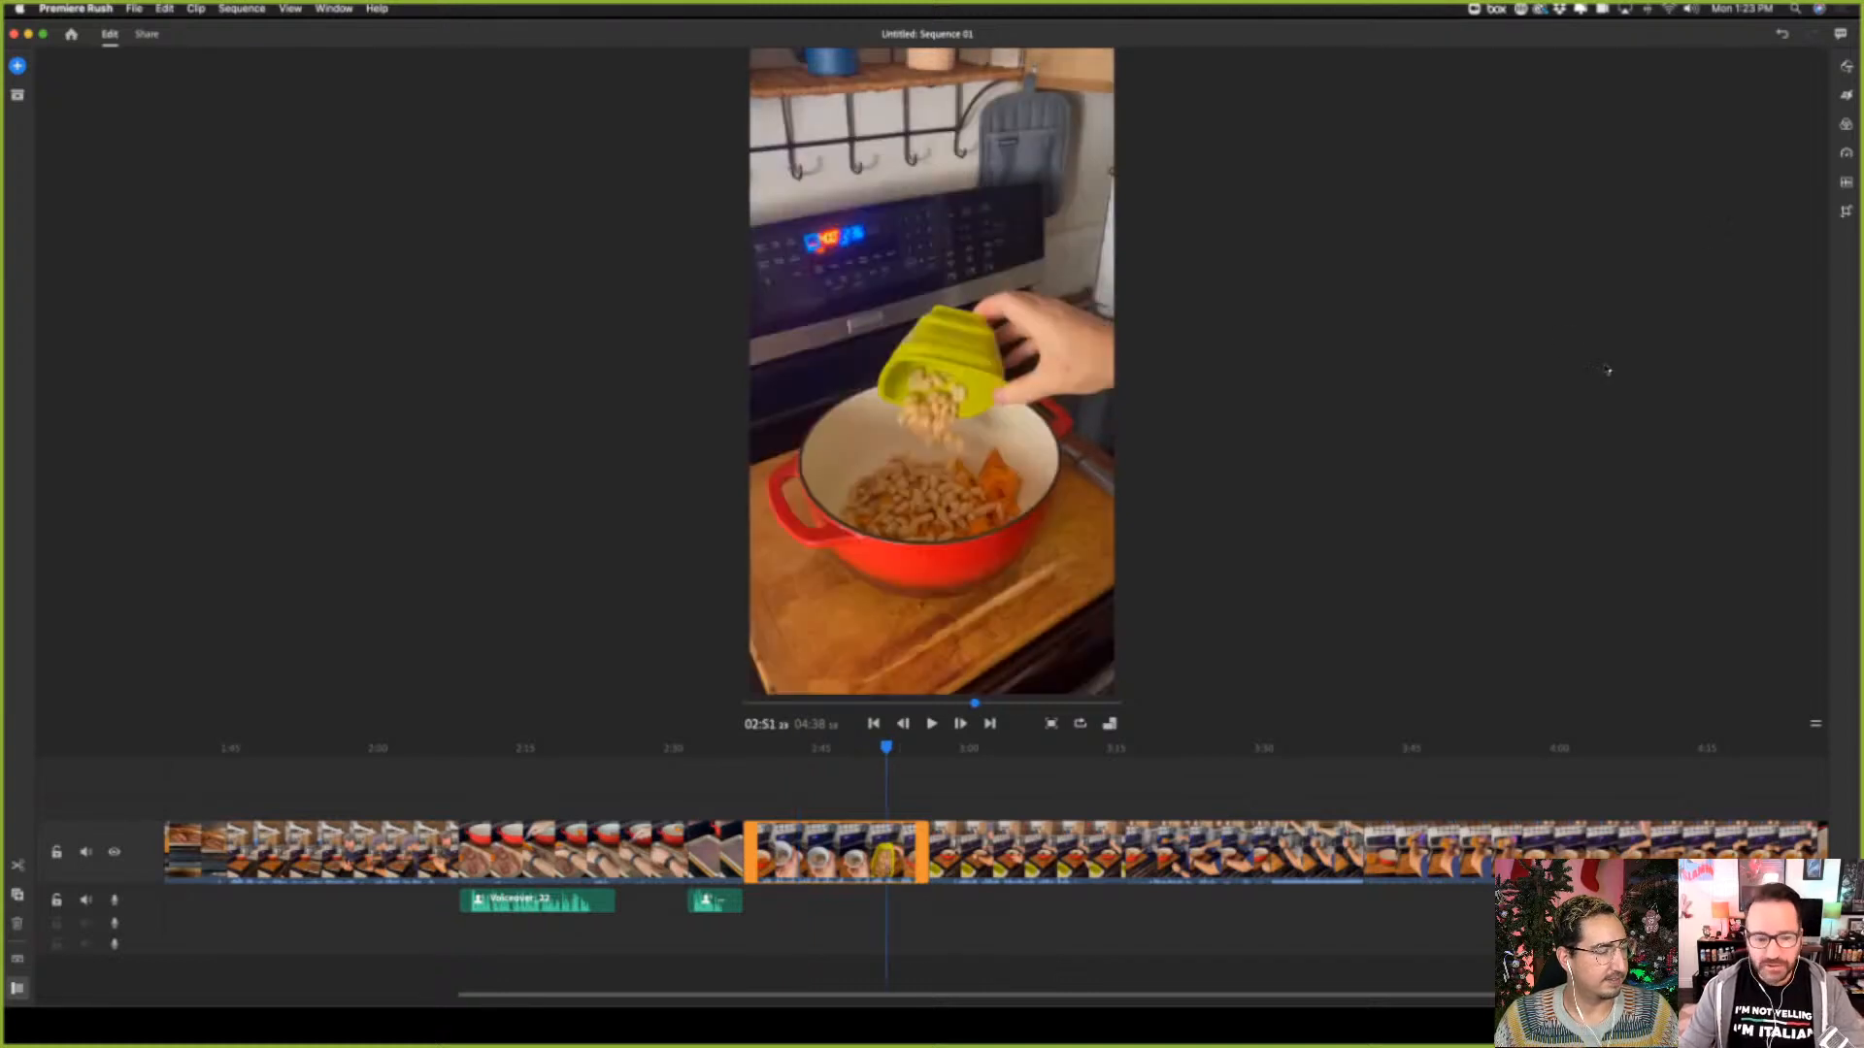
{"action": "left_click", "coordinate": [1847, 96]}
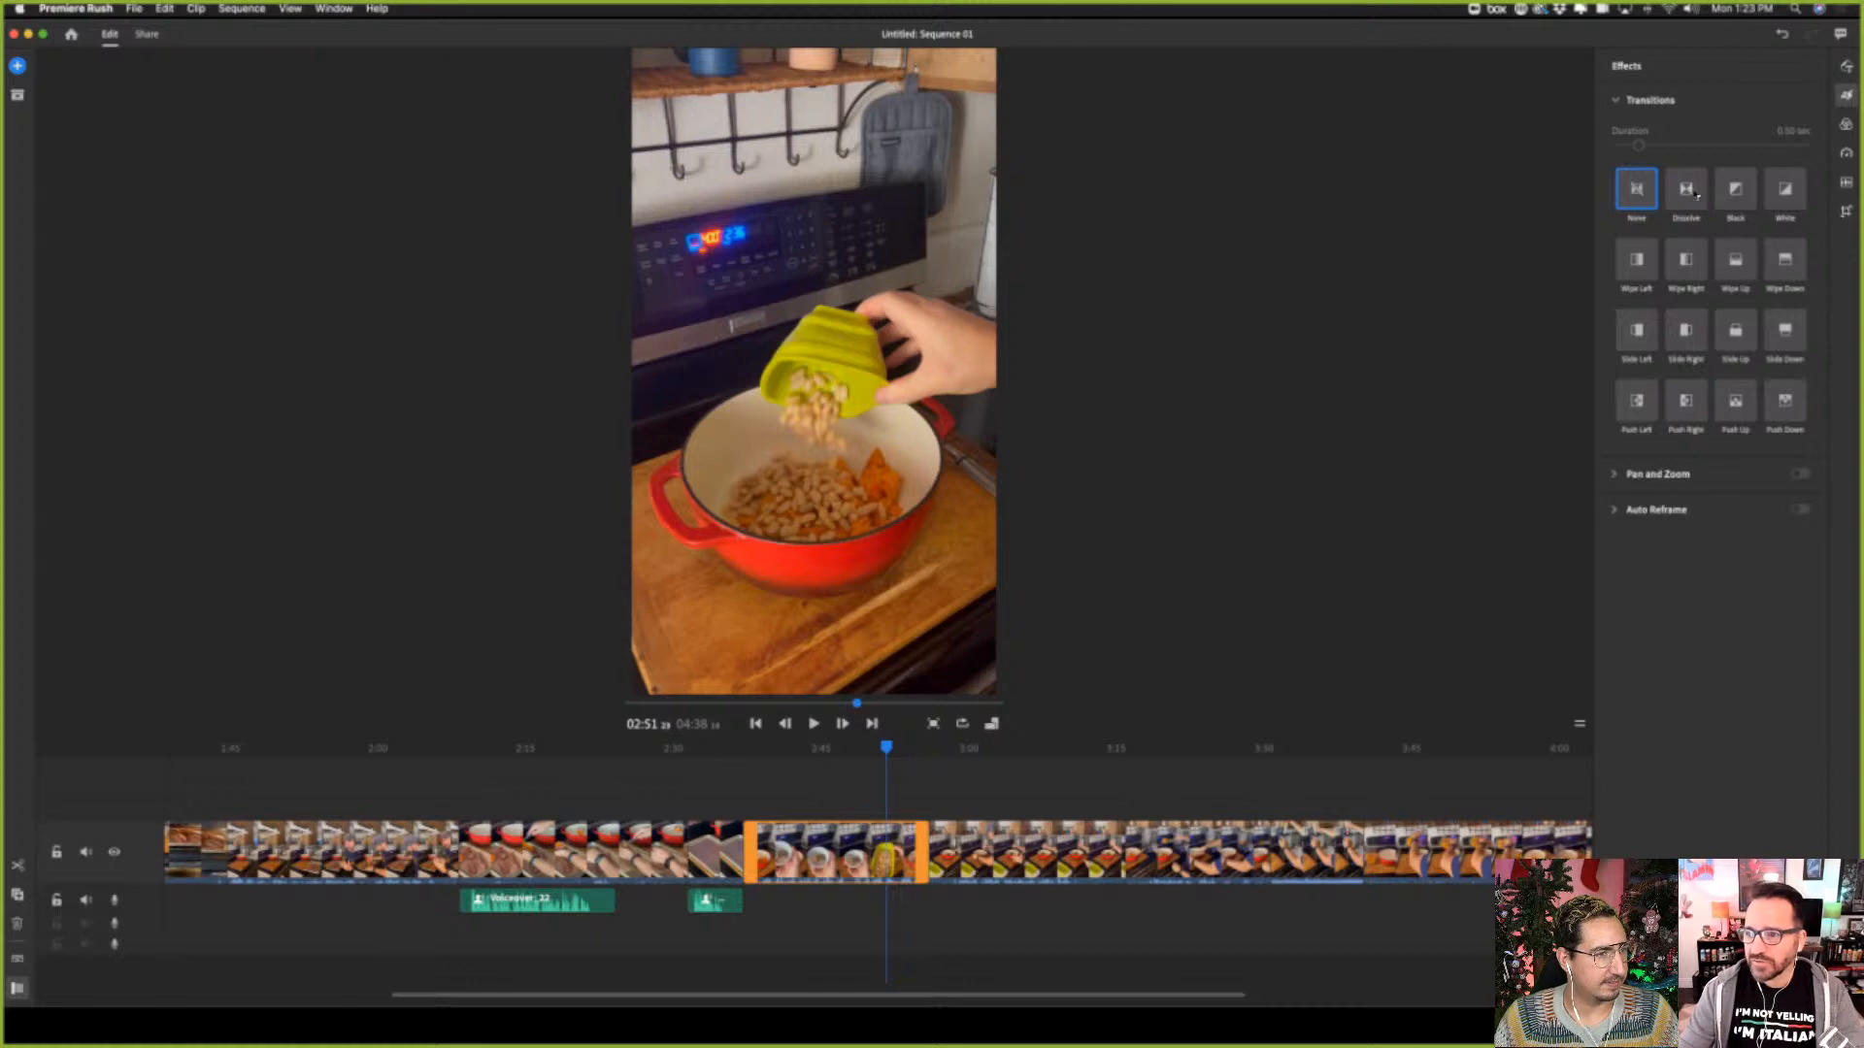
{"action": "left_click", "coordinate": [1696, 194]}
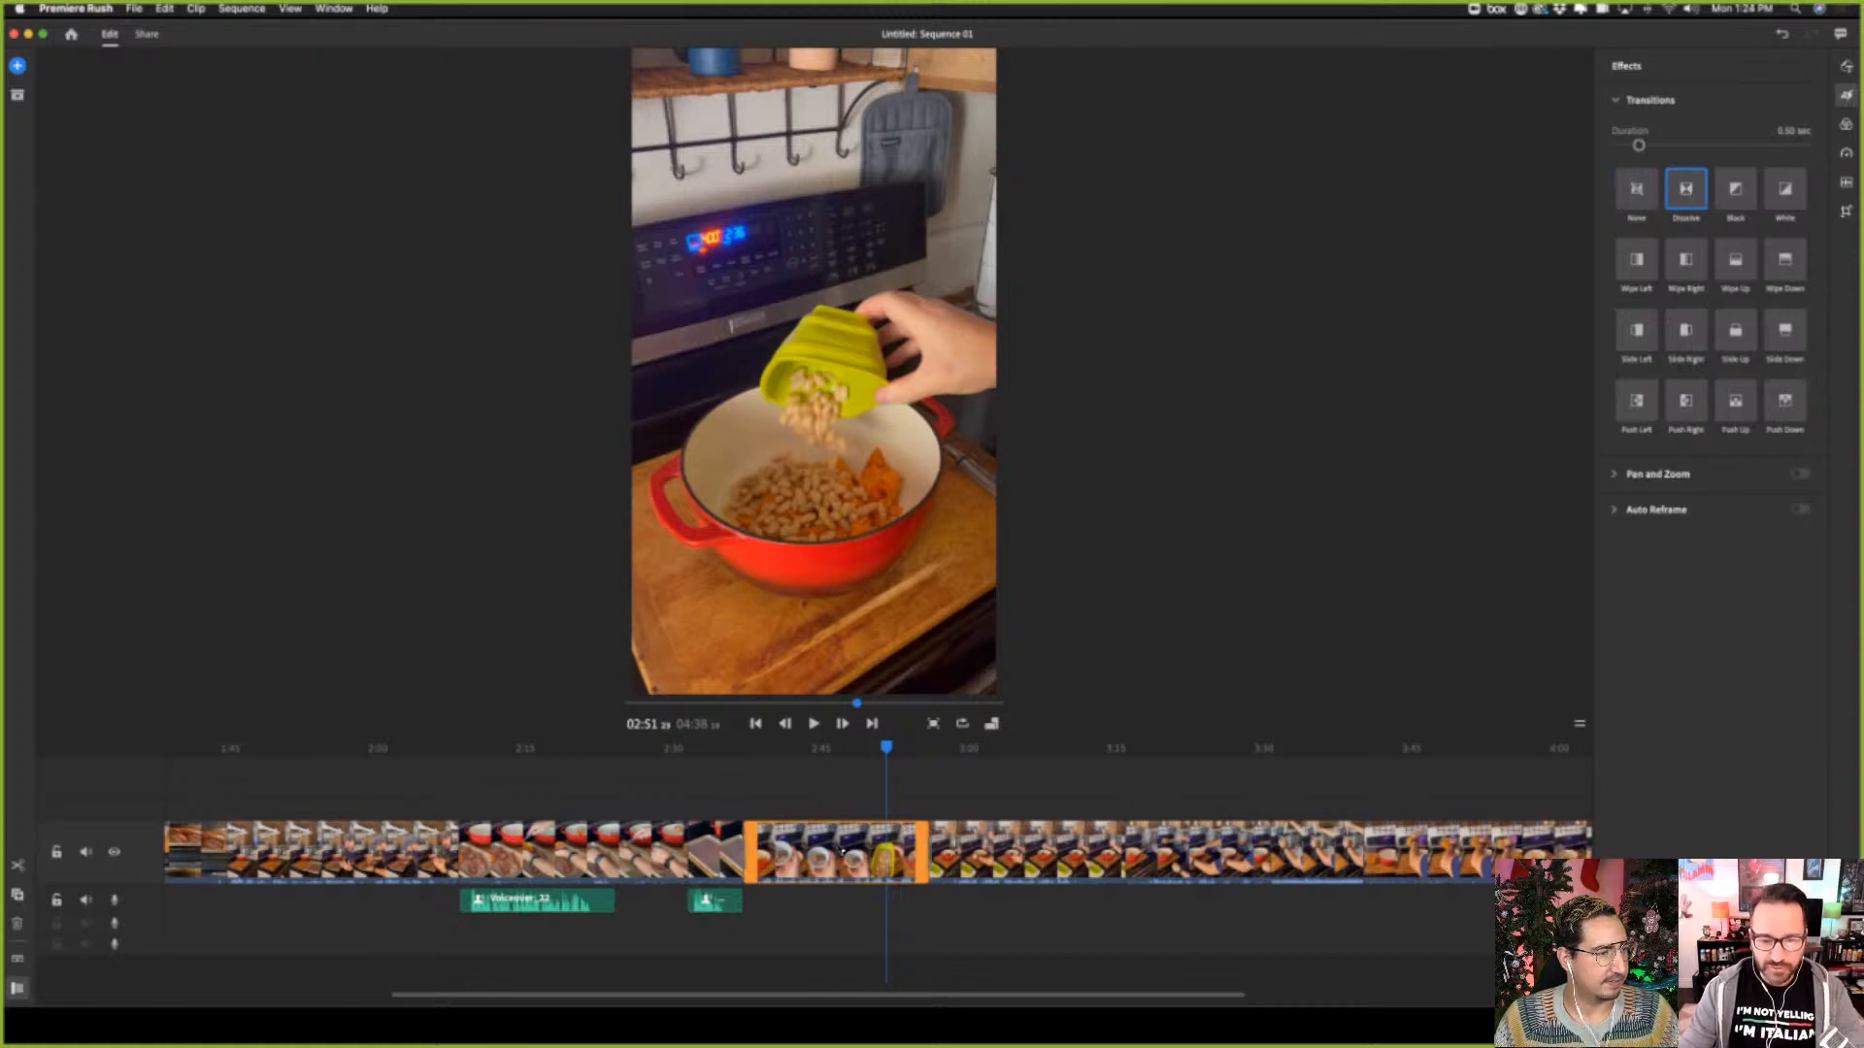
Try splitting the pot-stirring clip at about 03:10 and undo the split
{"action": "left_click", "coordinate": [971, 851]}
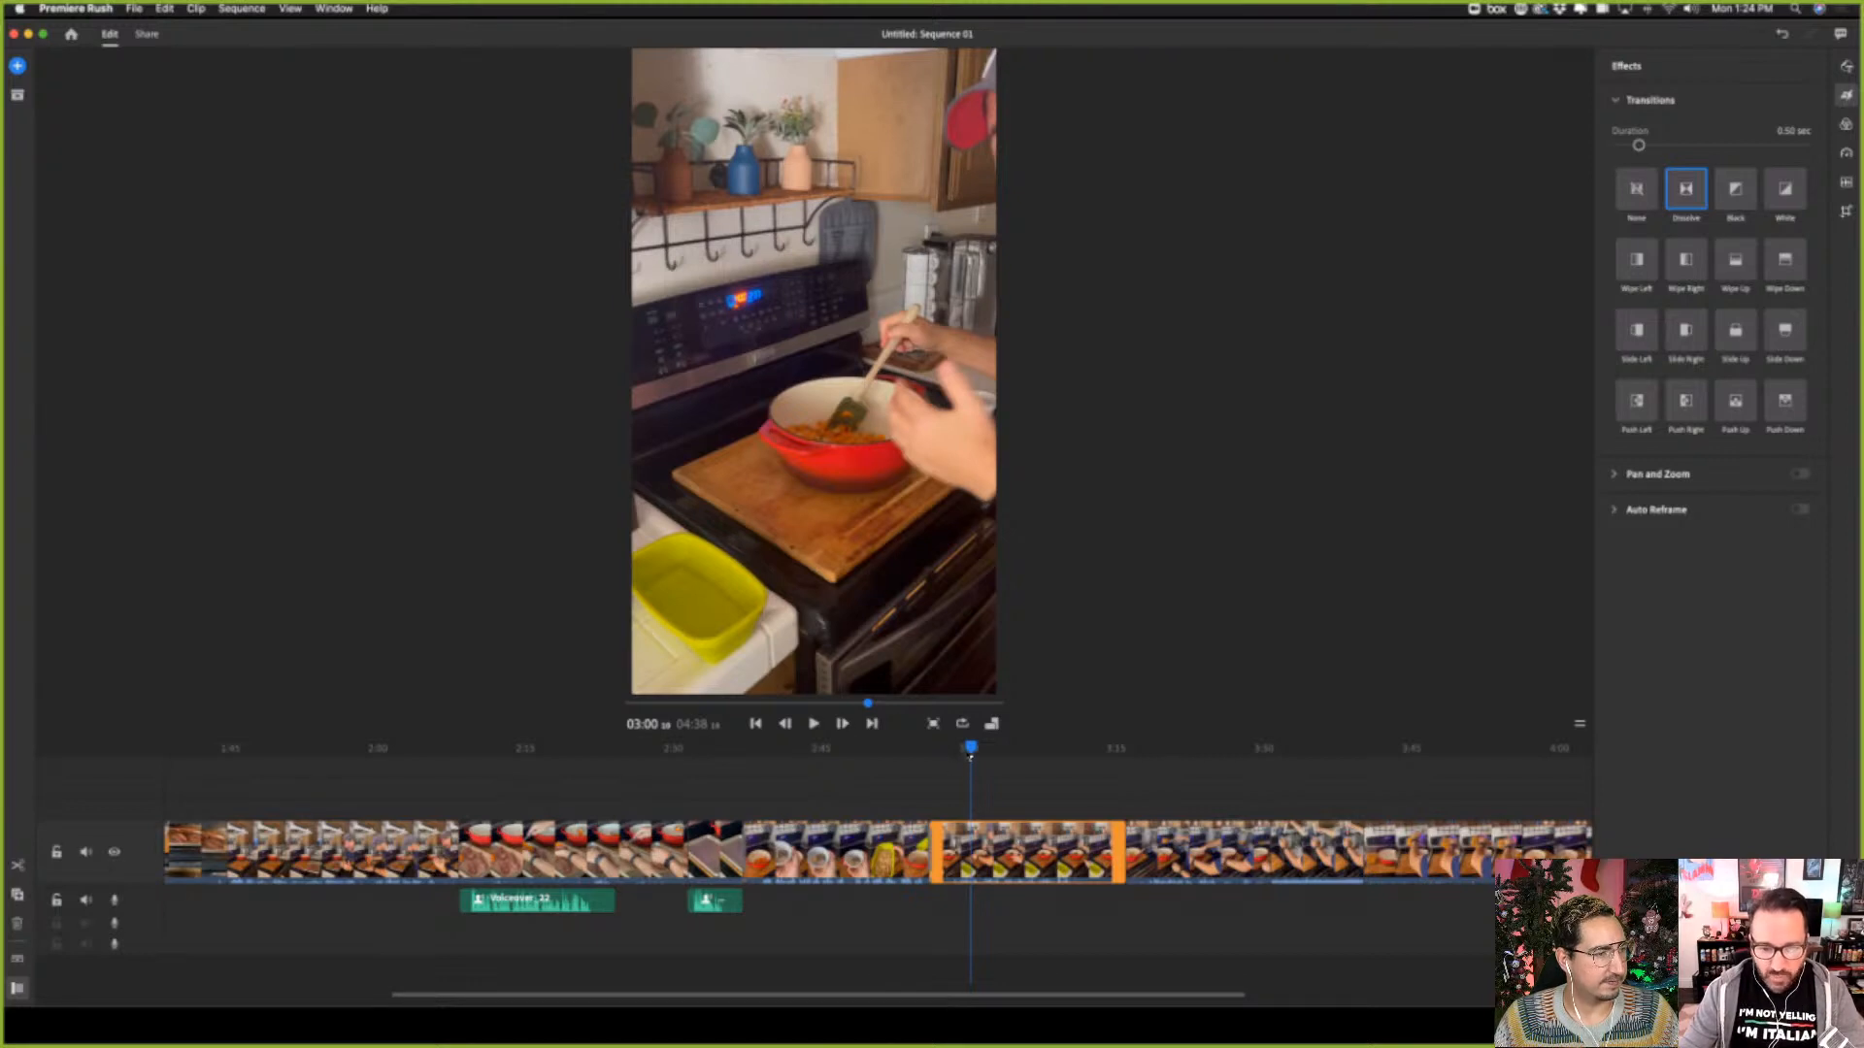
{"action": "left_click_drag", "start_coordinate": [971, 747], "coordinate": [949, 751]}
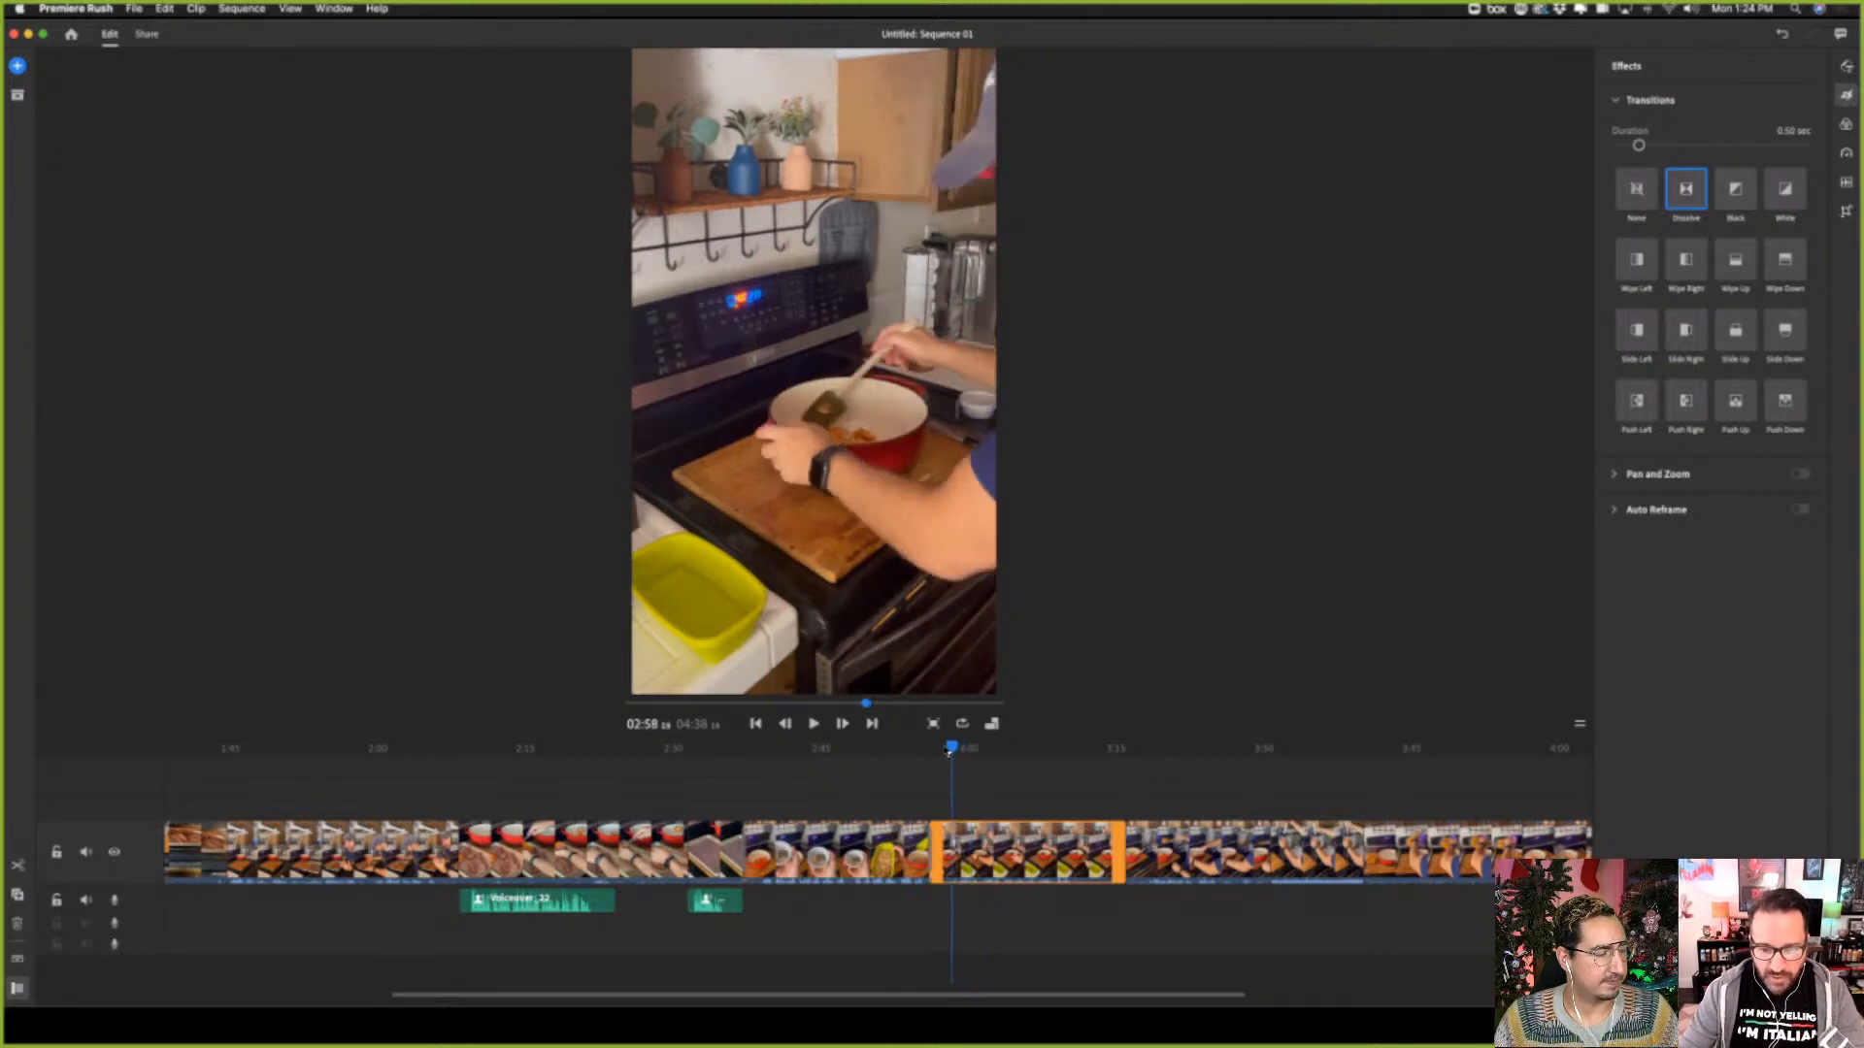
{"action": "left_click", "coordinate": [814, 723]}
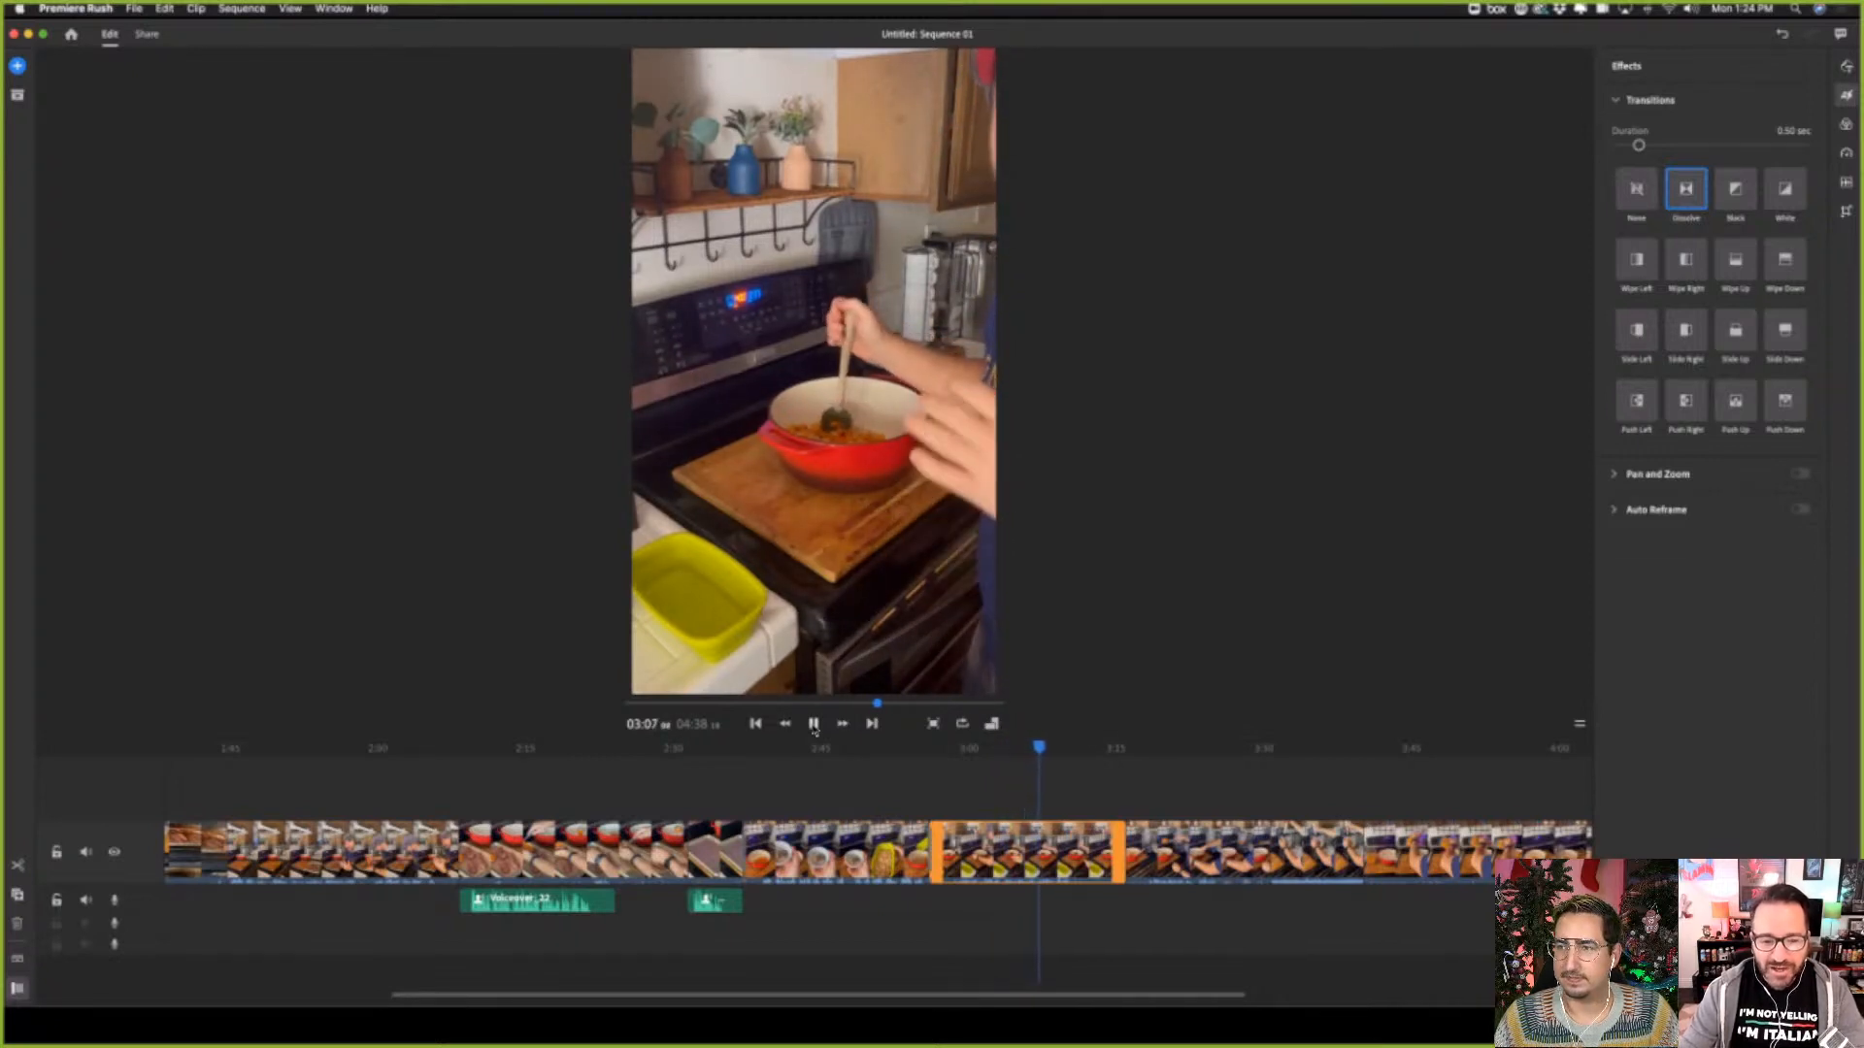
{"action": "left_click", "coordinate": [815, 724]}
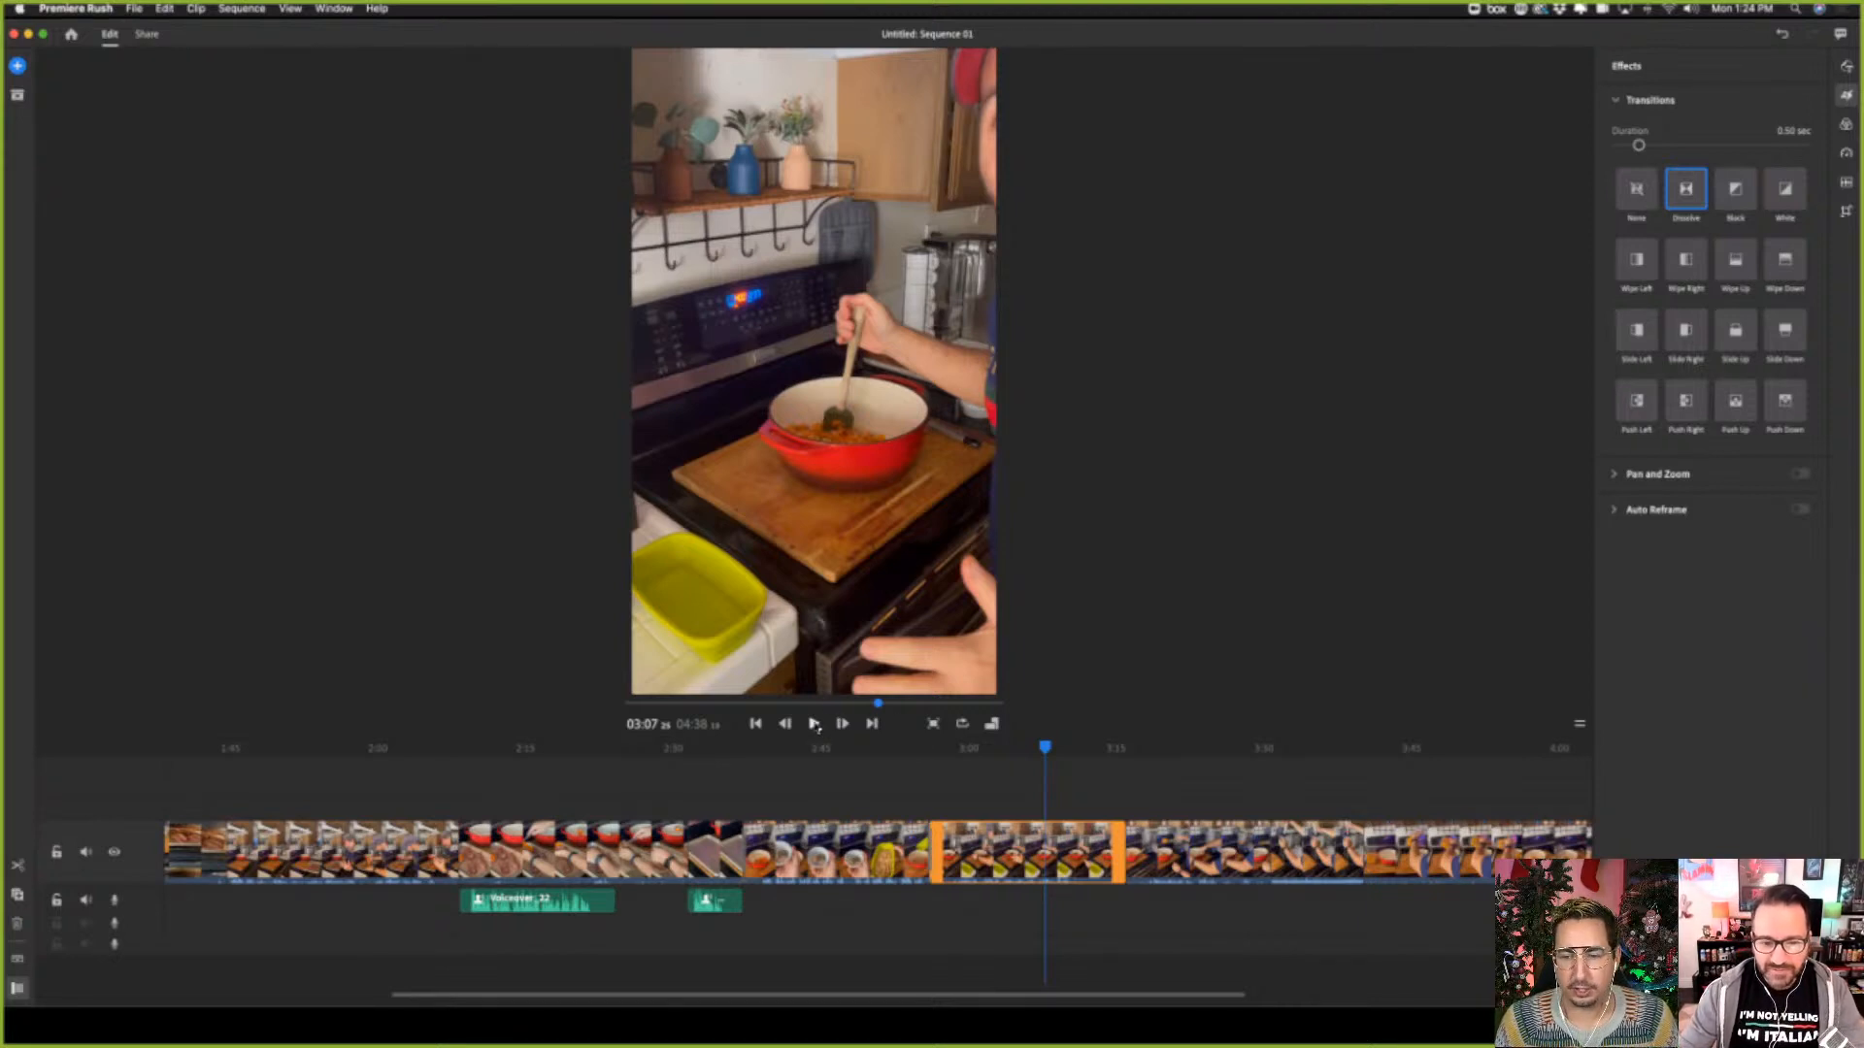
{"action": "left_click", "coordinate": [814, 724]}
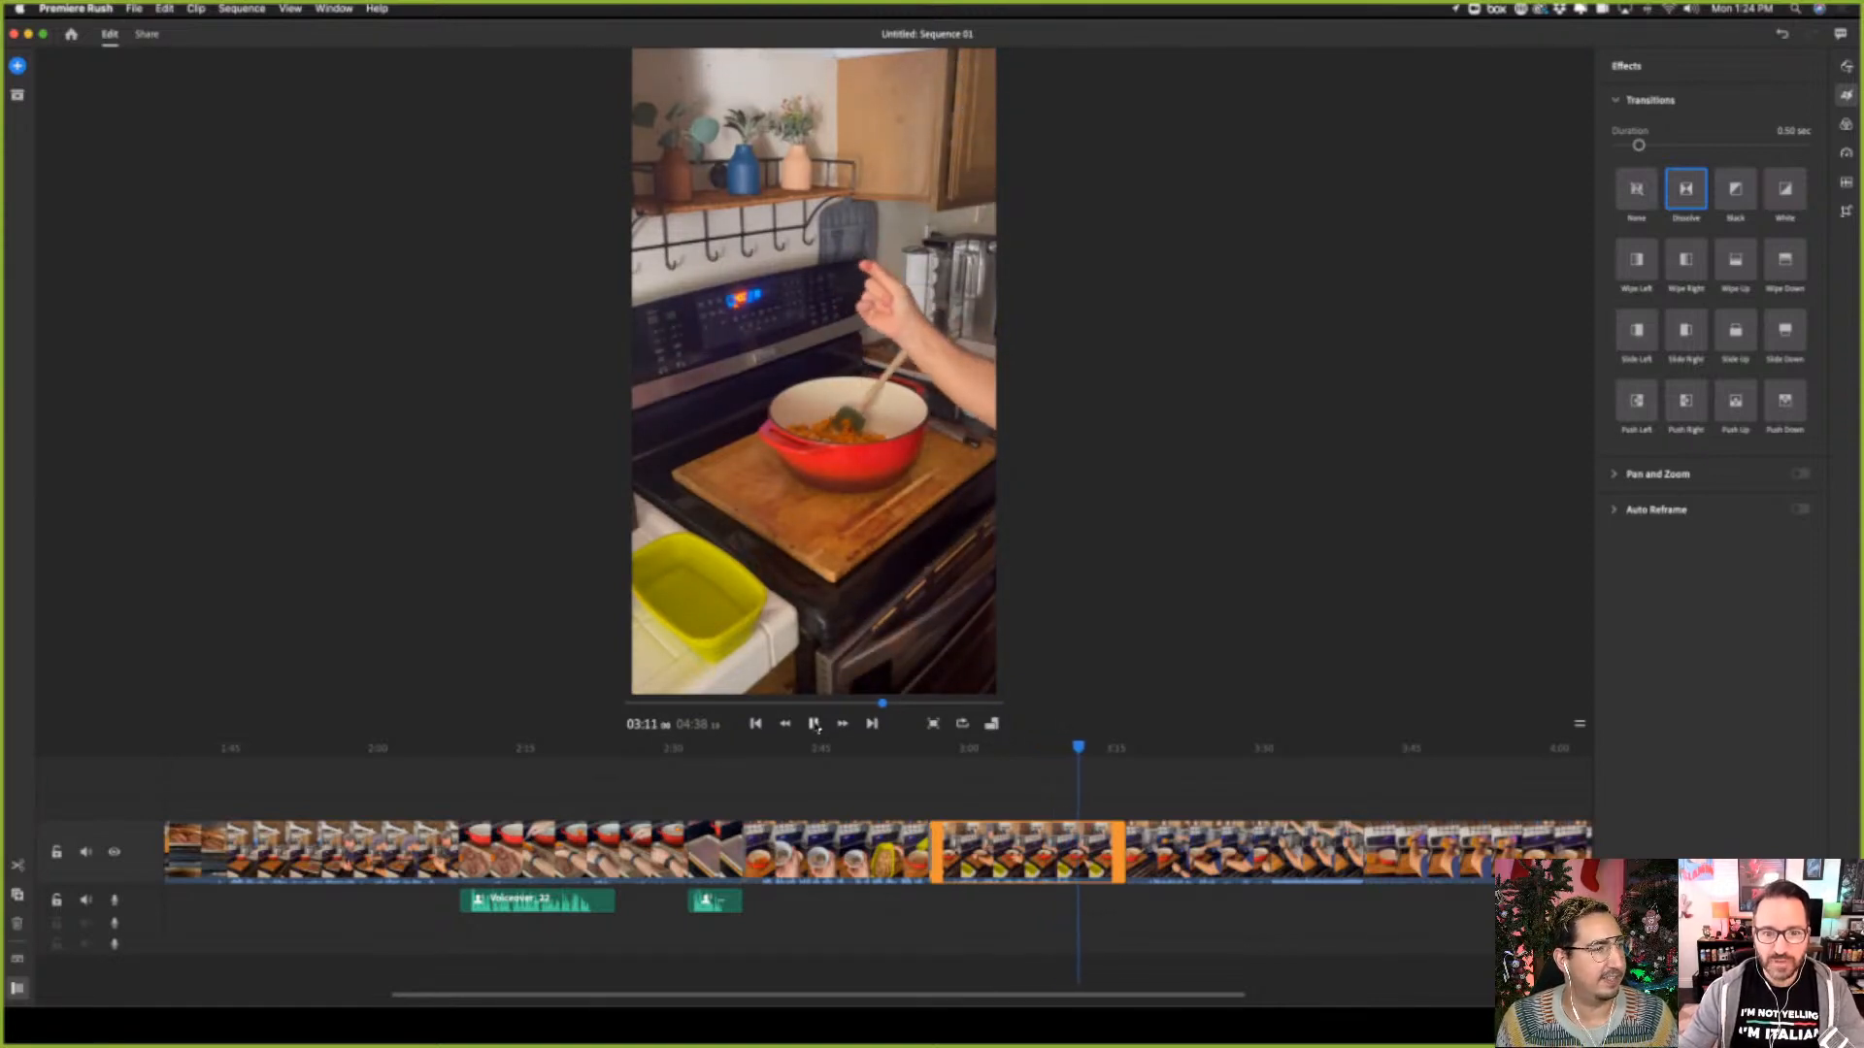
{"action": "left_click", "coordinate": [816, 724]}
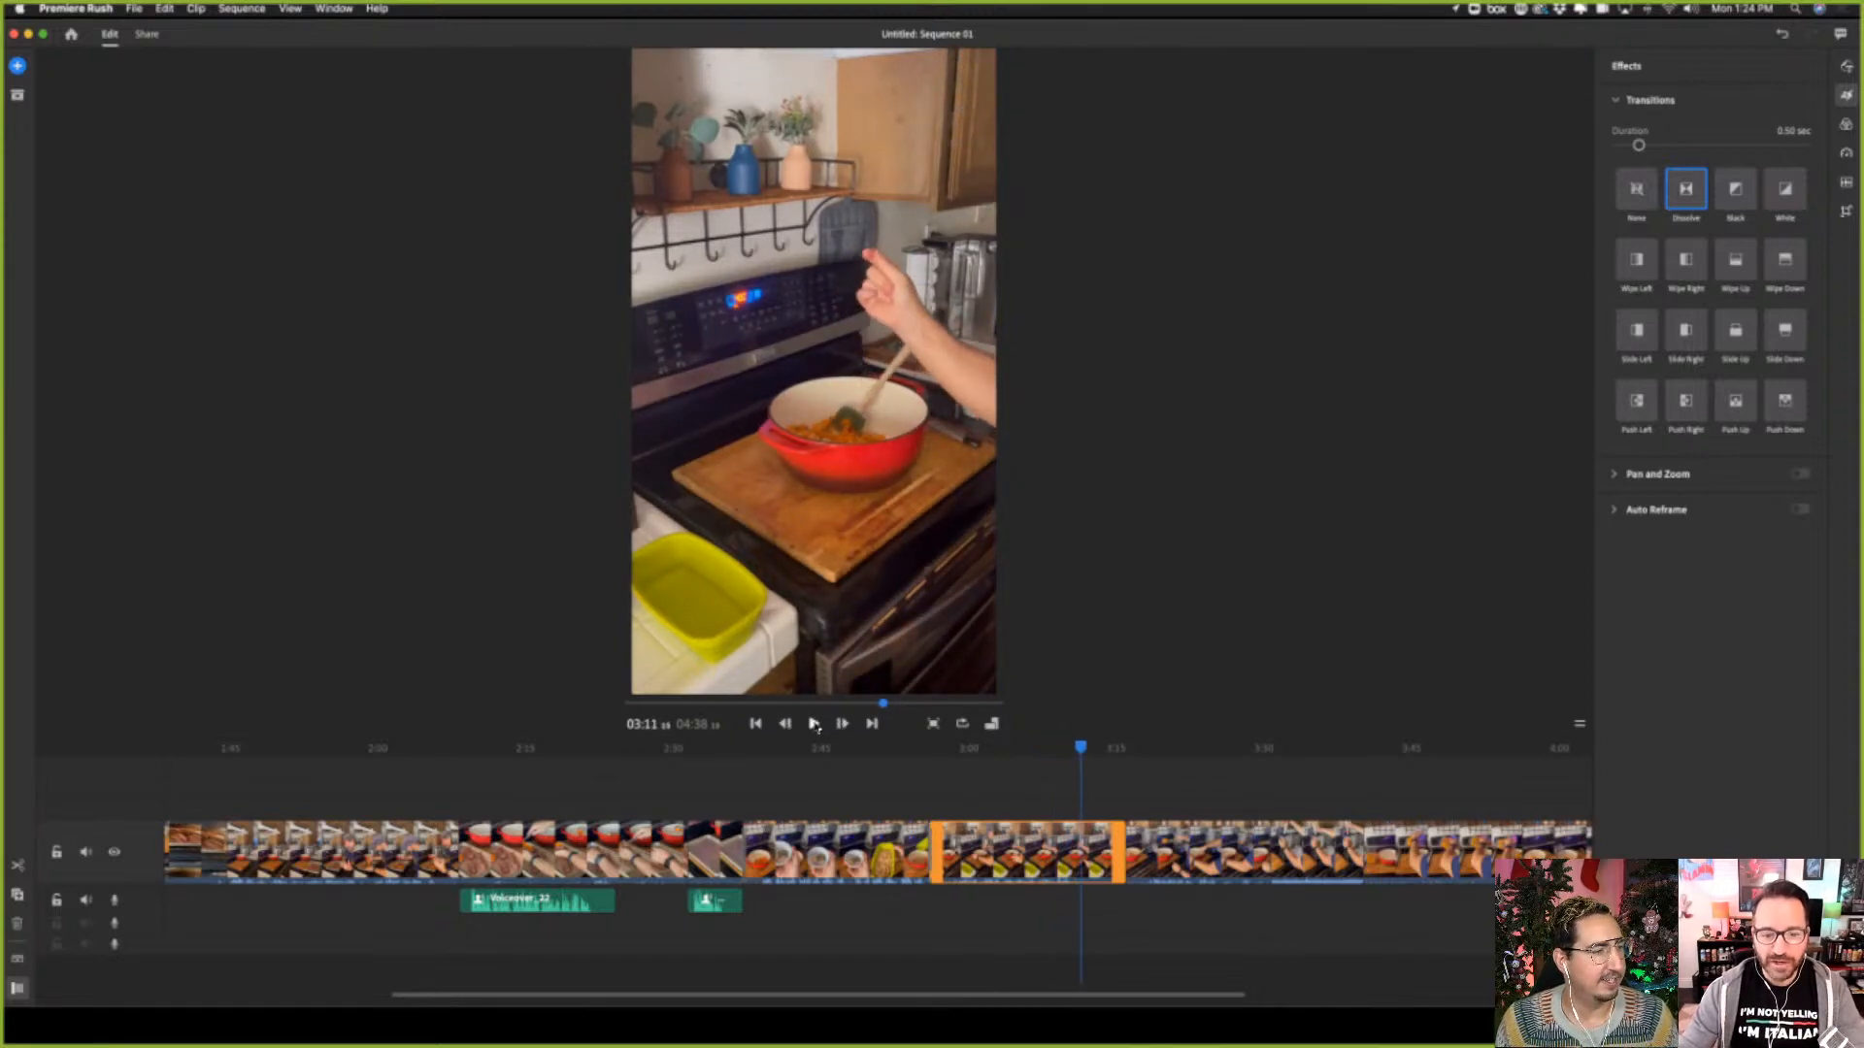
{"action": "left_click", "coordinate": [1078, 753]}
{"action": "left_click_drag", "start_coordinate": [1079, 755], "coordinate": [1076, 753]}
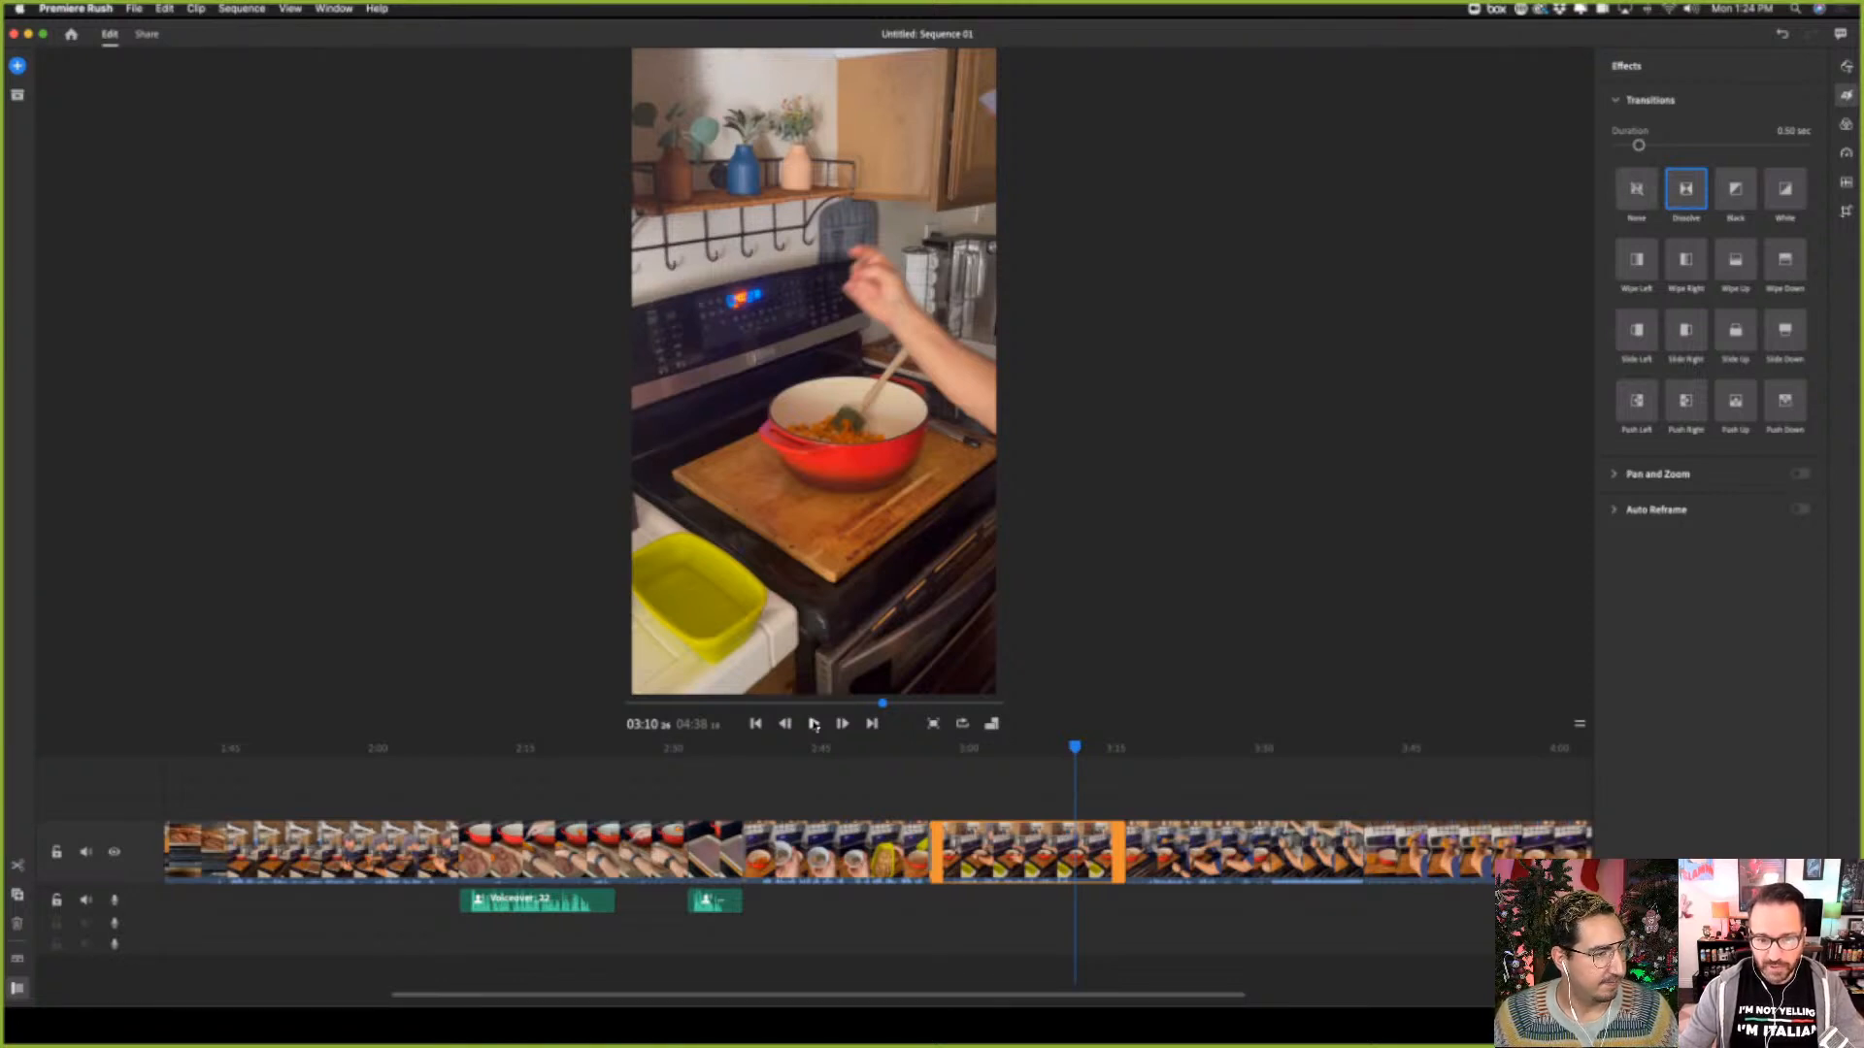
{"action": "key", "text": "super+k"}
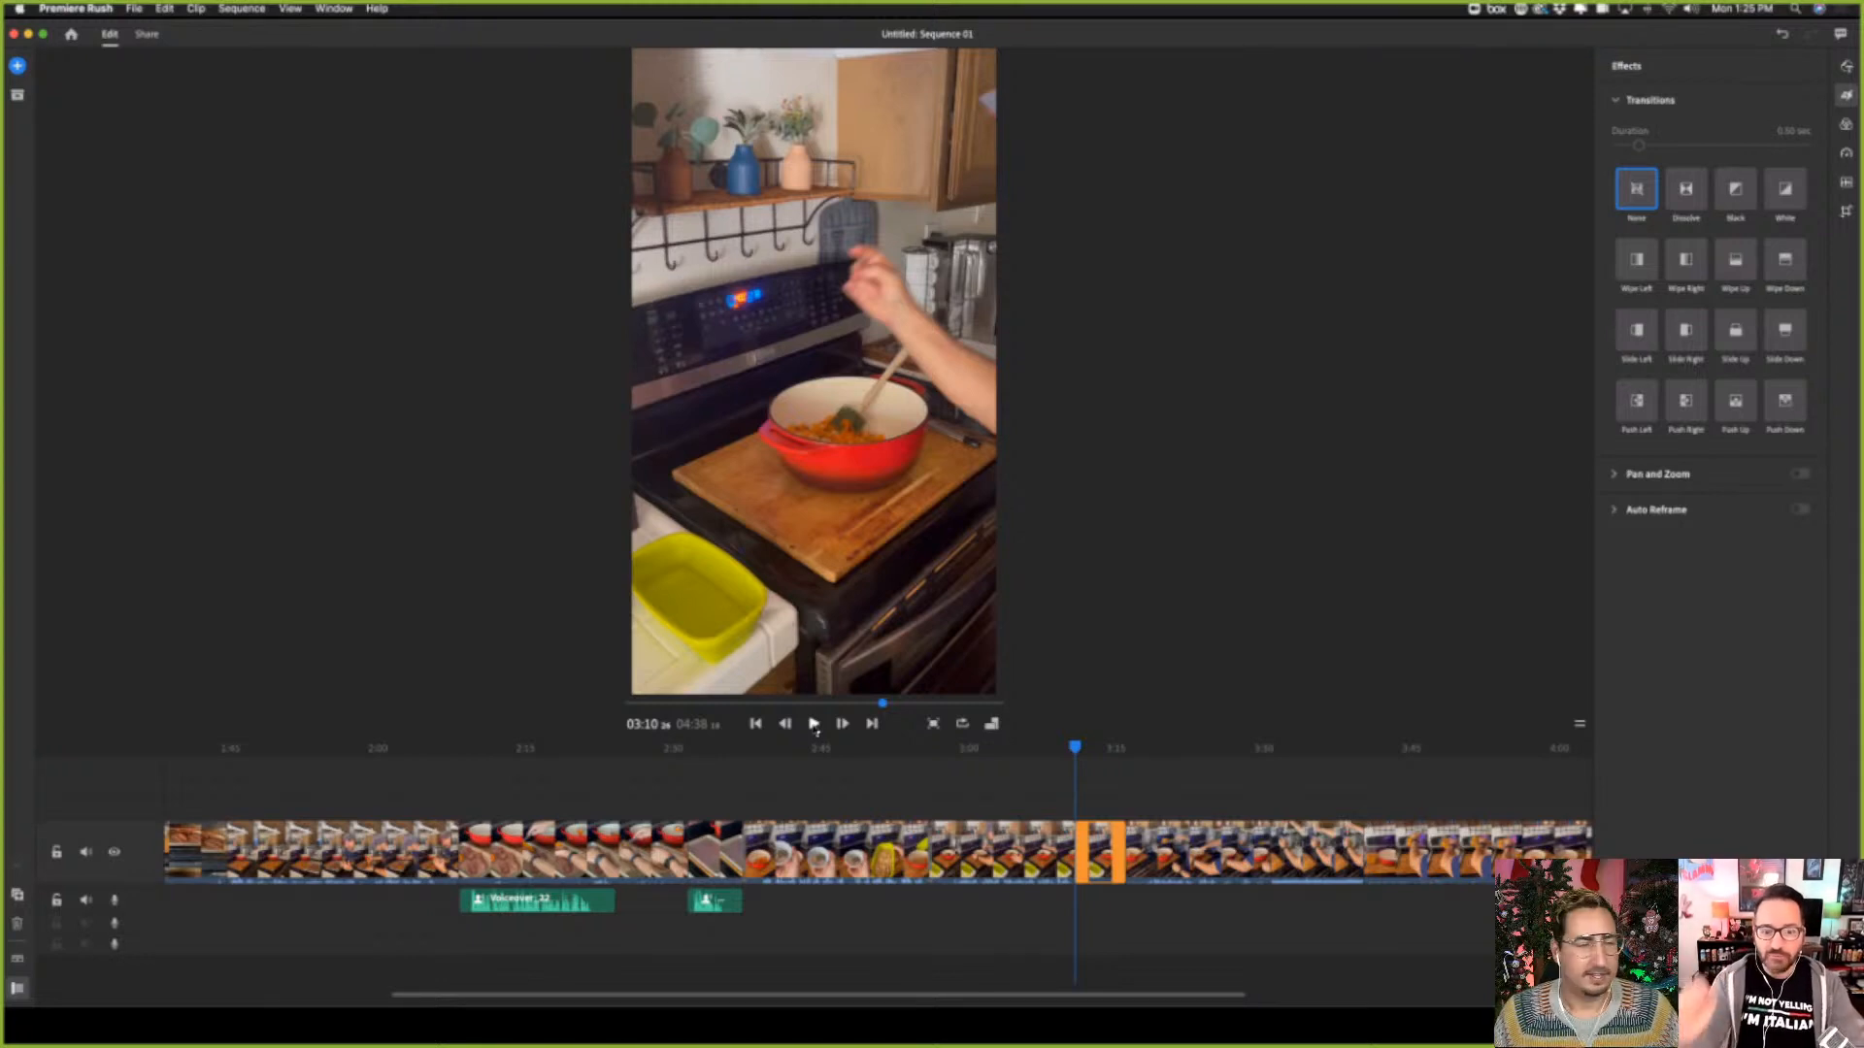
{"action": "left_click", "coordinate": [135, 8]}
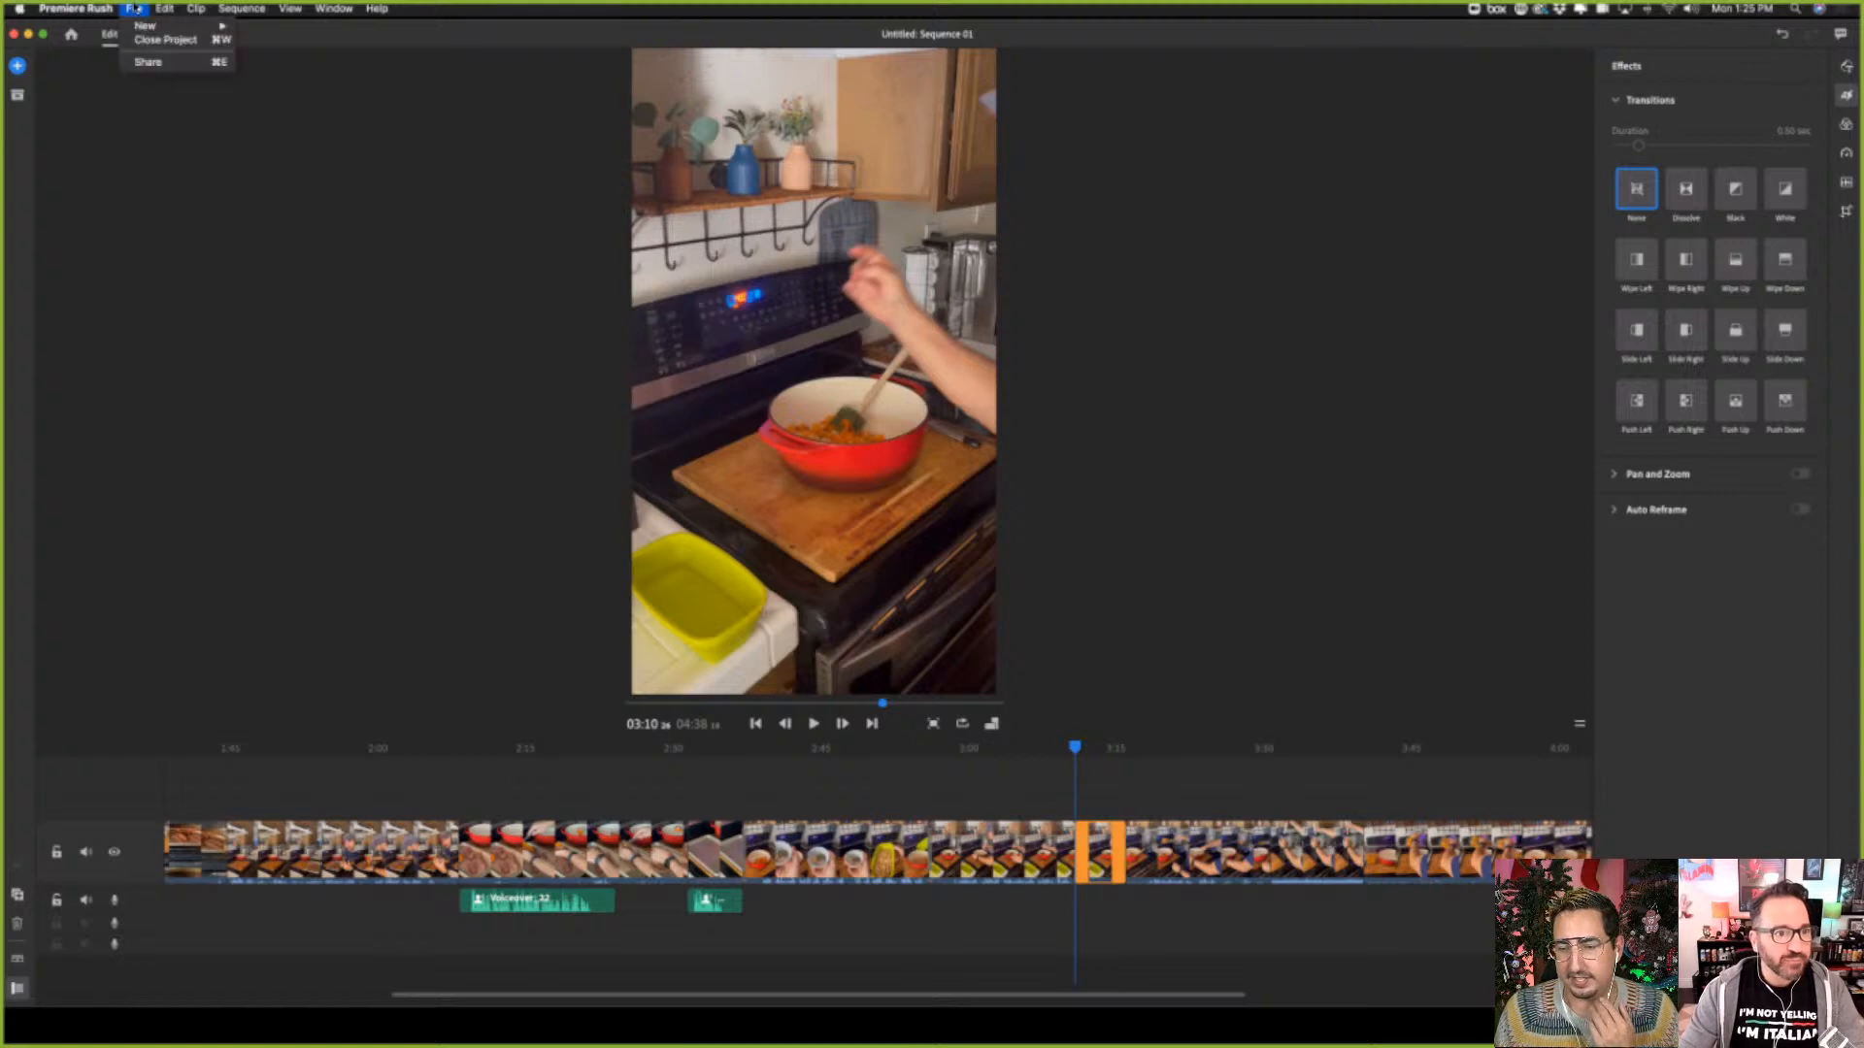
{"action": "left_click", "coordinate": [1081, 791]}
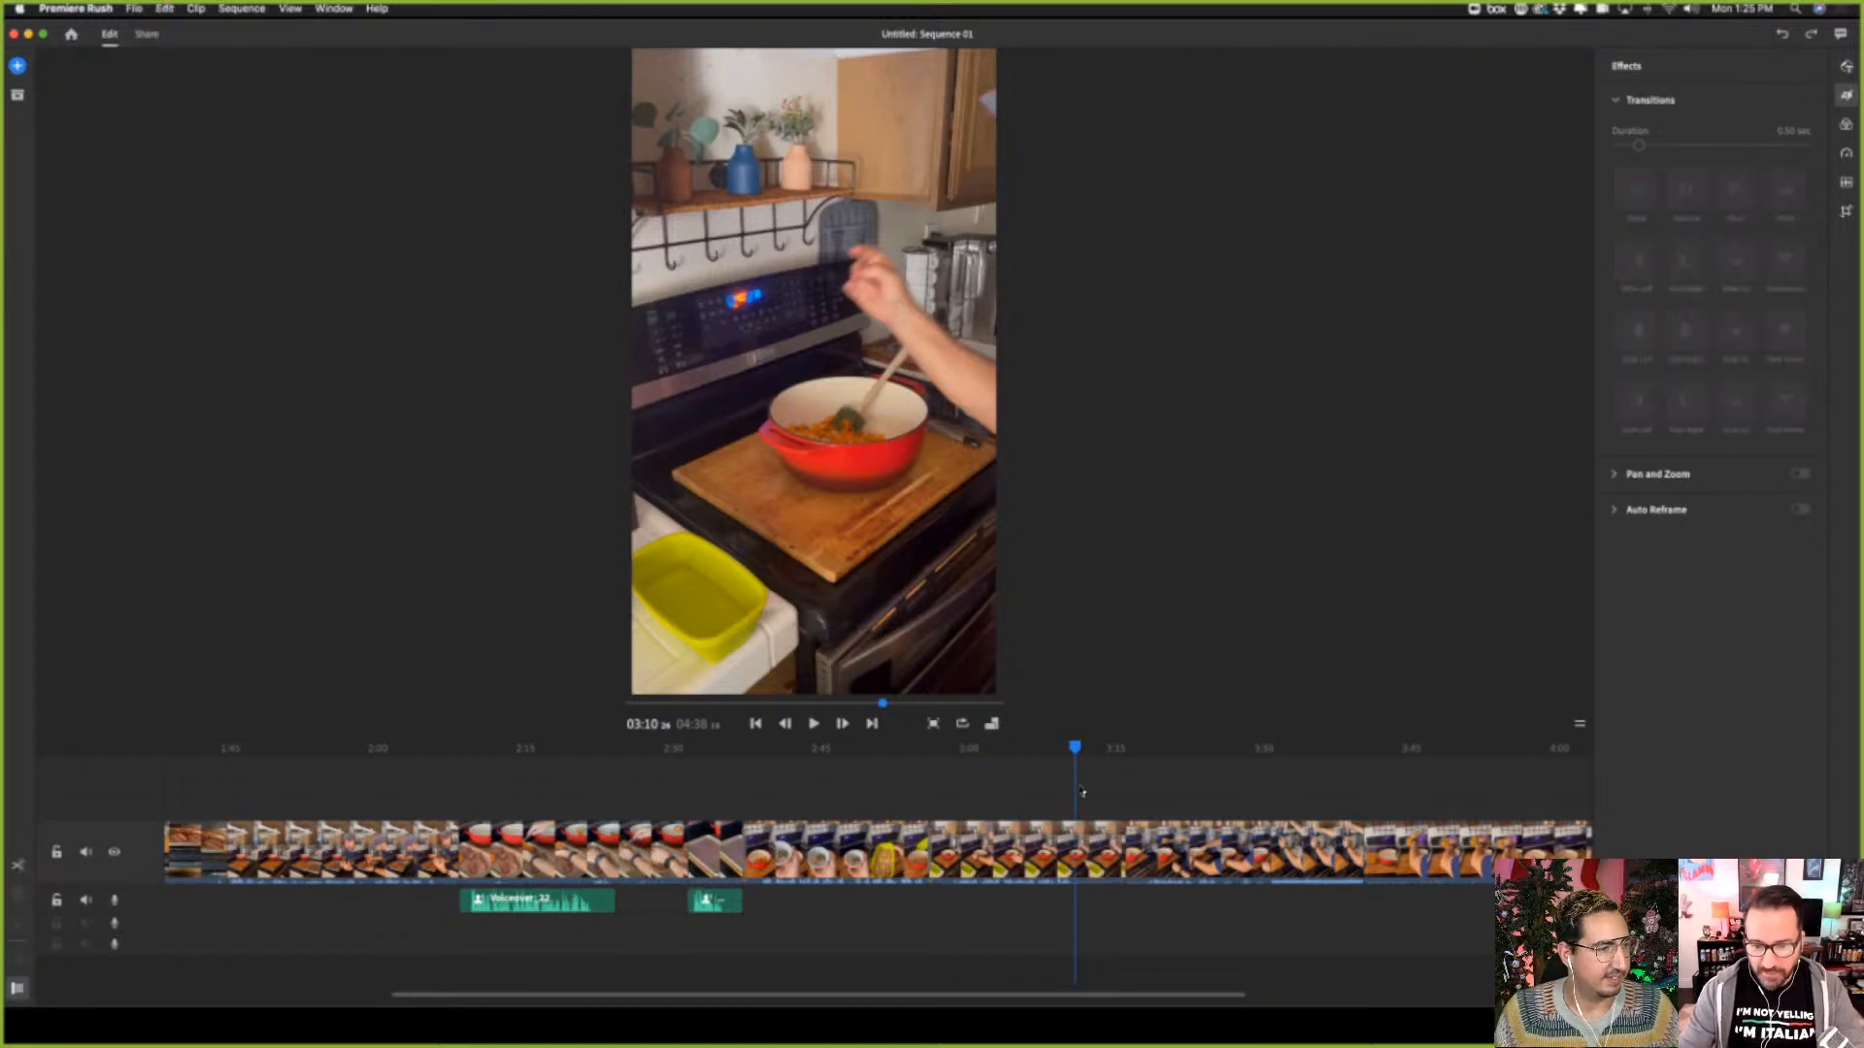
Split the pot-stirring clip at about 03:10 and delete the remainder after the cut
{"action": "left_click", "coordinate": [813, 724]}
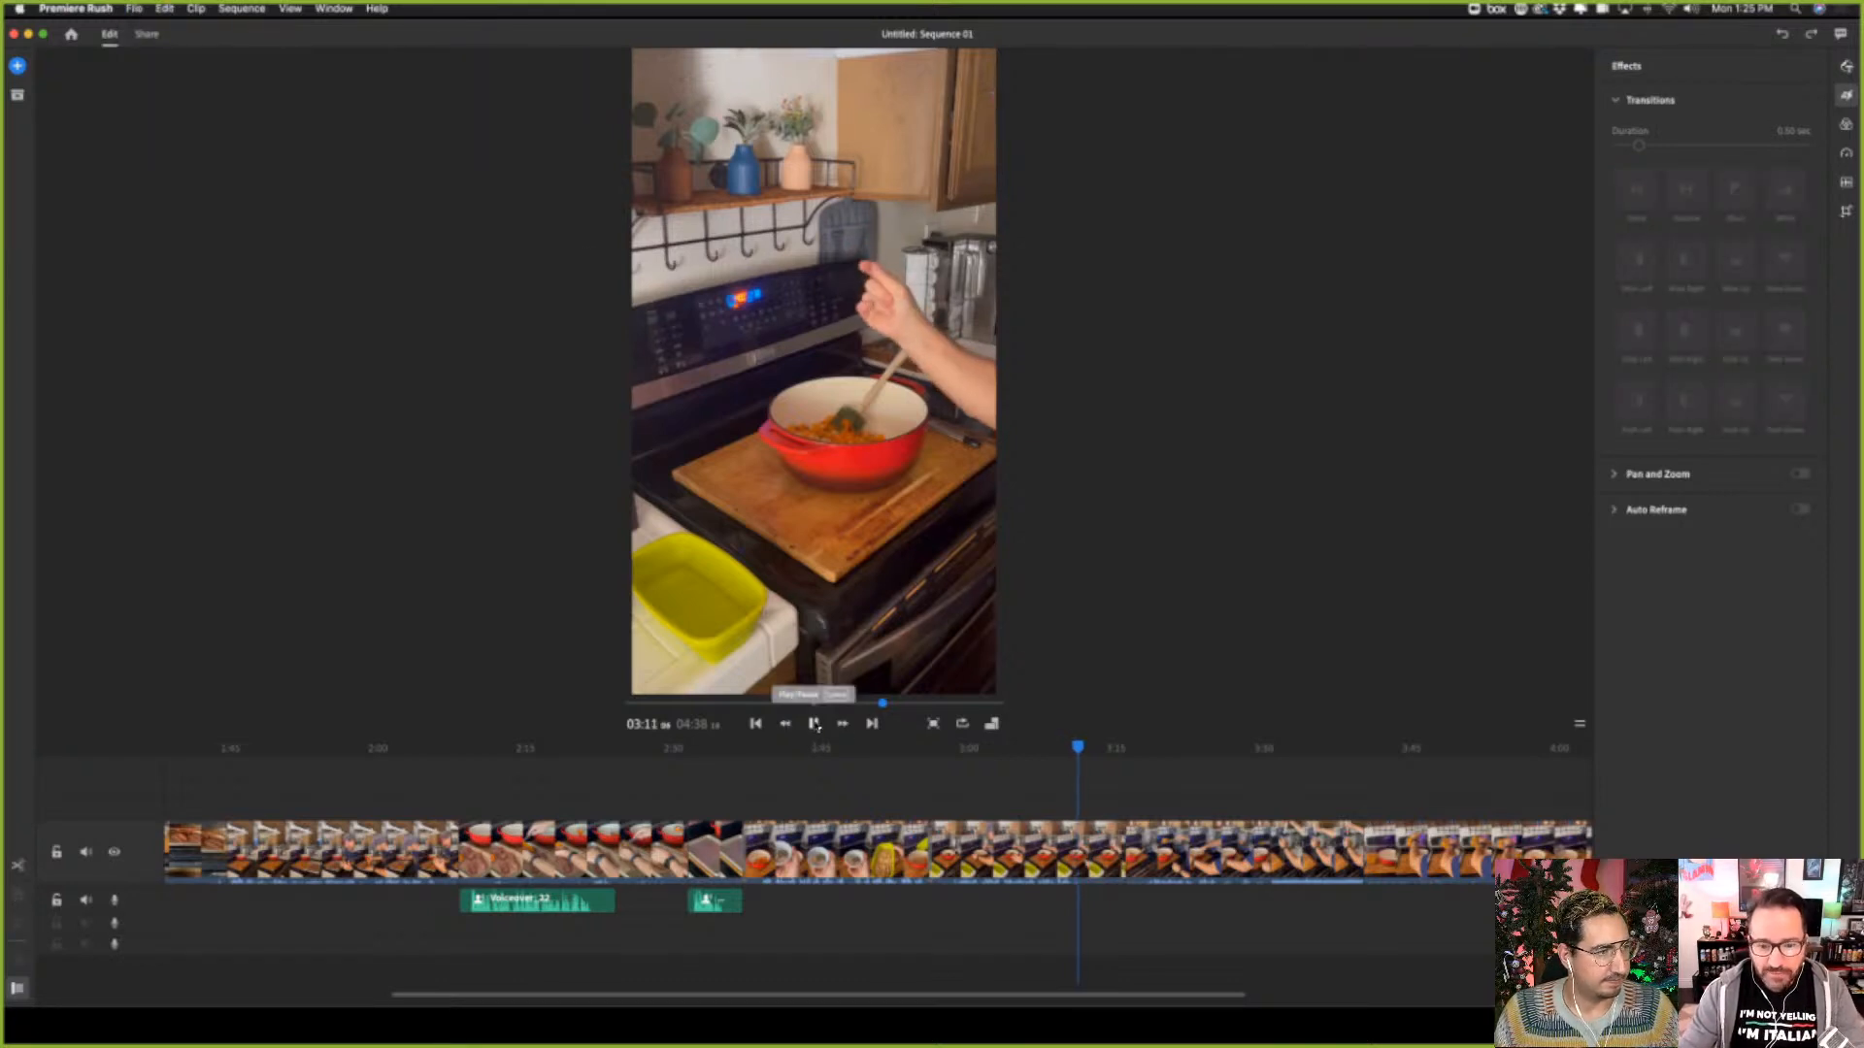
{"action": "left_click", "coordinate": [814, 724]}
{"action": "left_click_drag", "start_coordinate": [1081, 747], "coordinate": [1075, 750]}
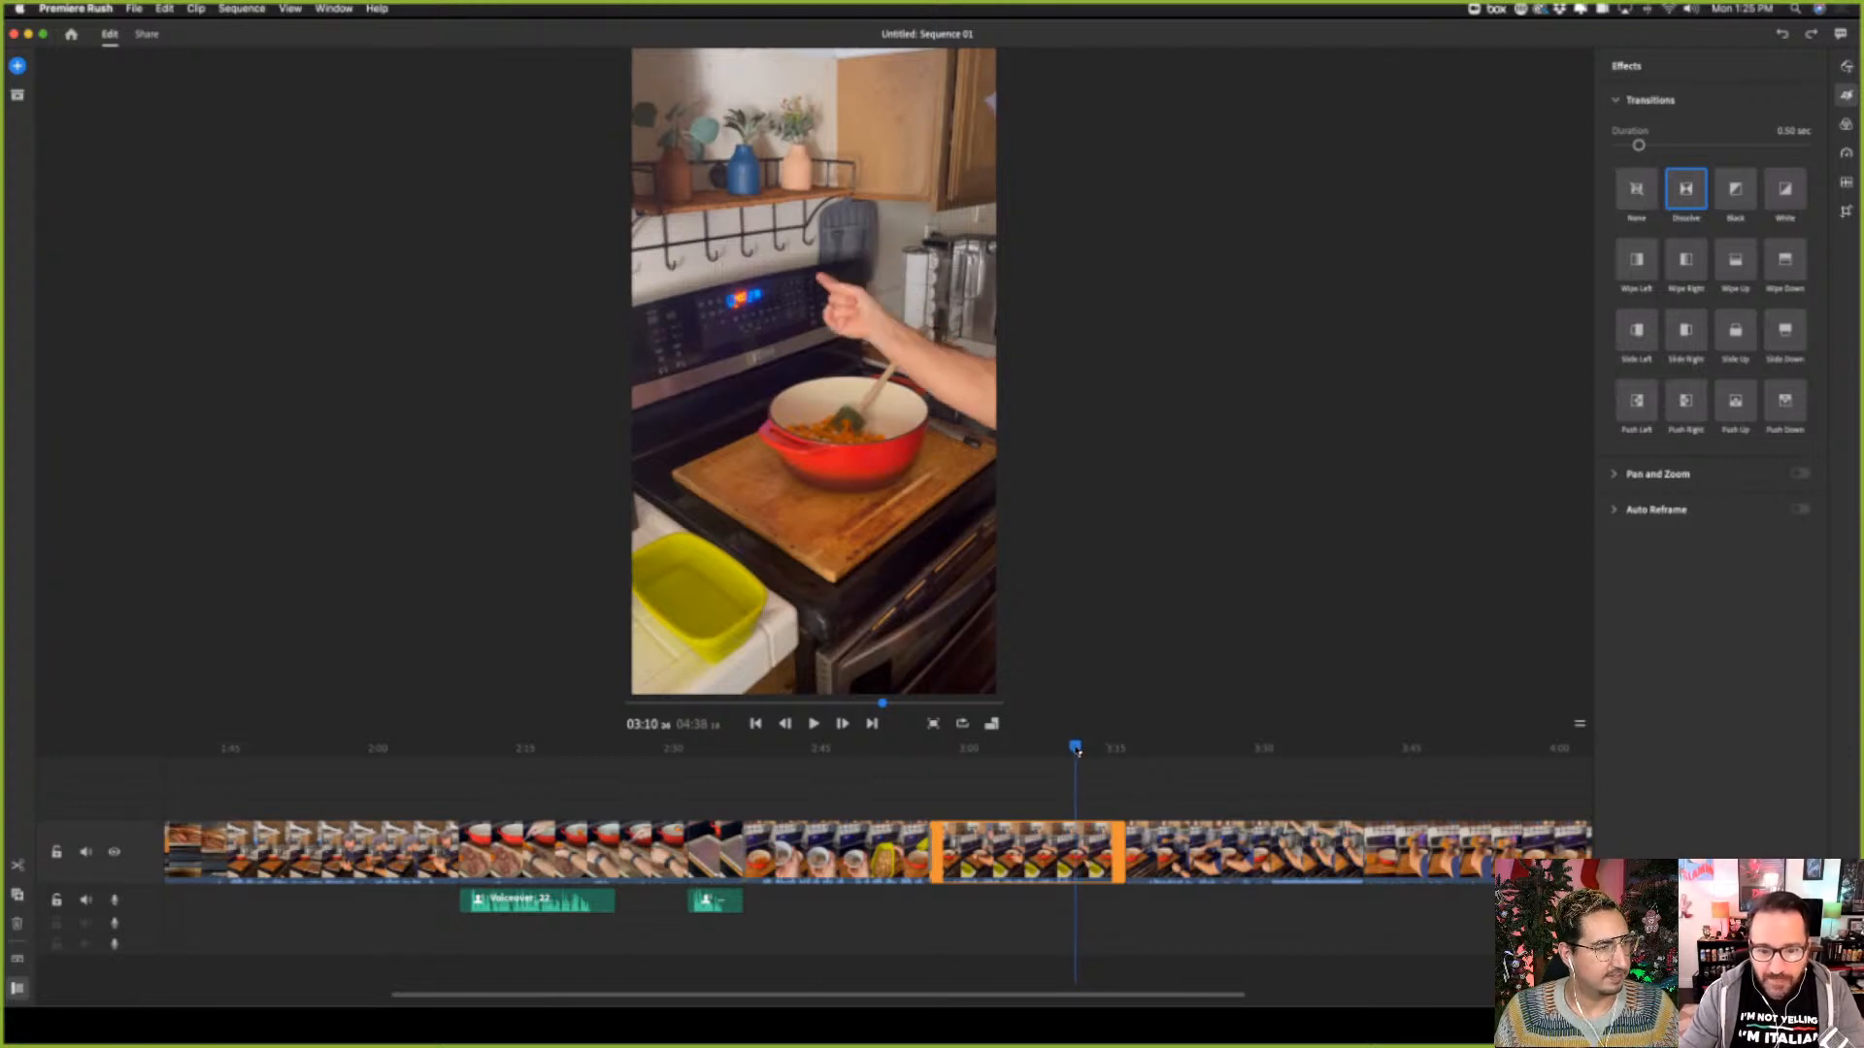
{"action": "key", "text": "s"}
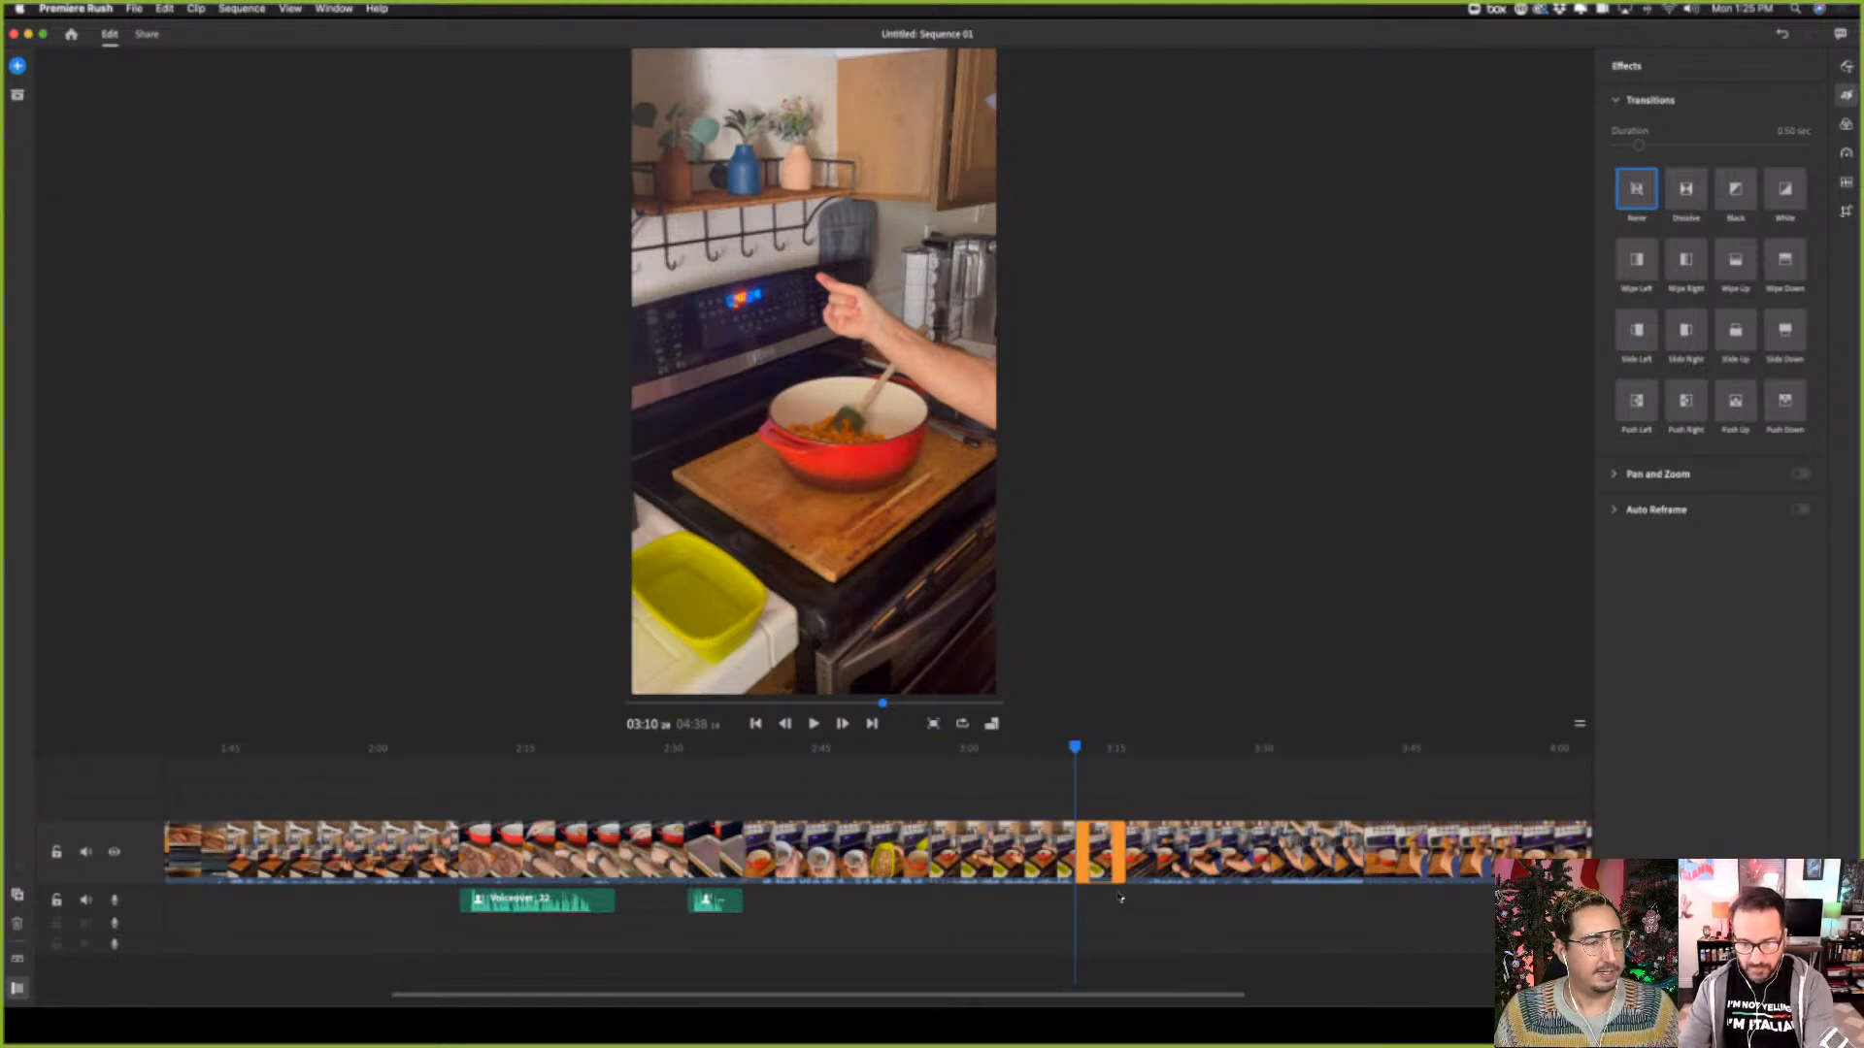
{"action": "key", "text": "Delete"}
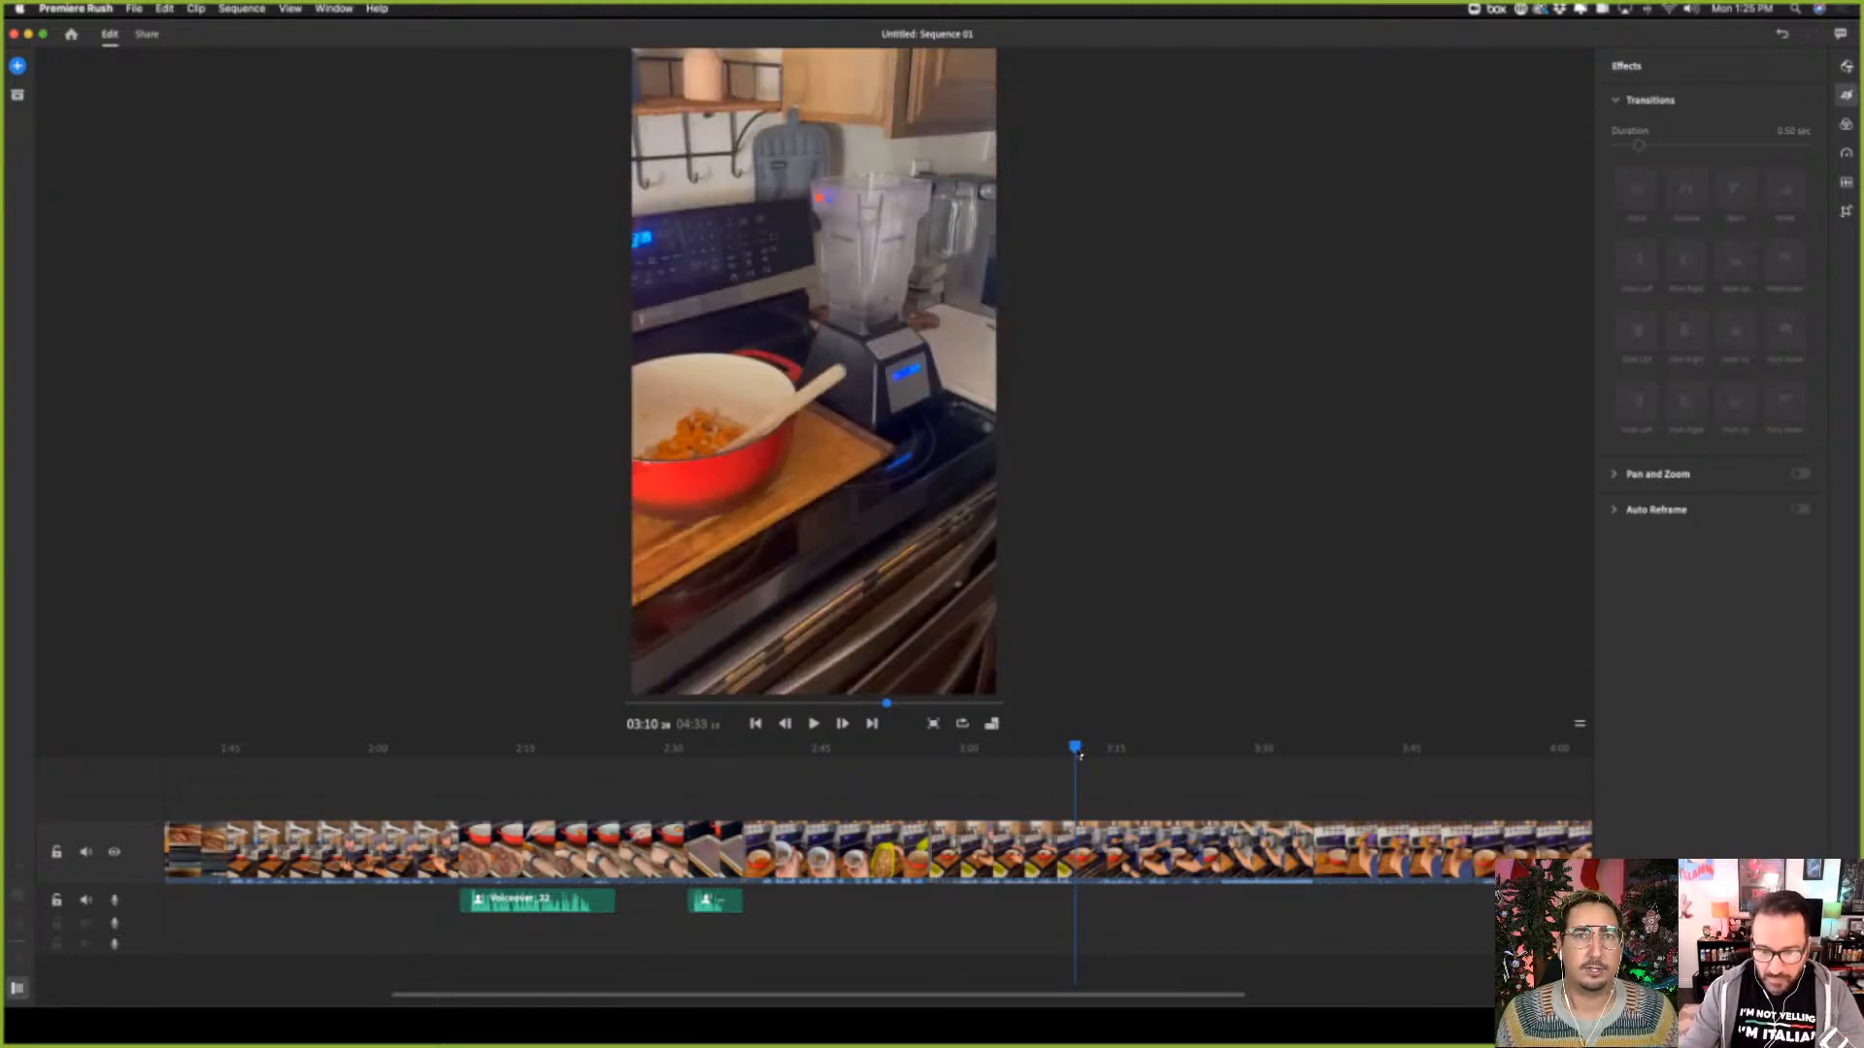
{"action": "key", "text": "super+z"}
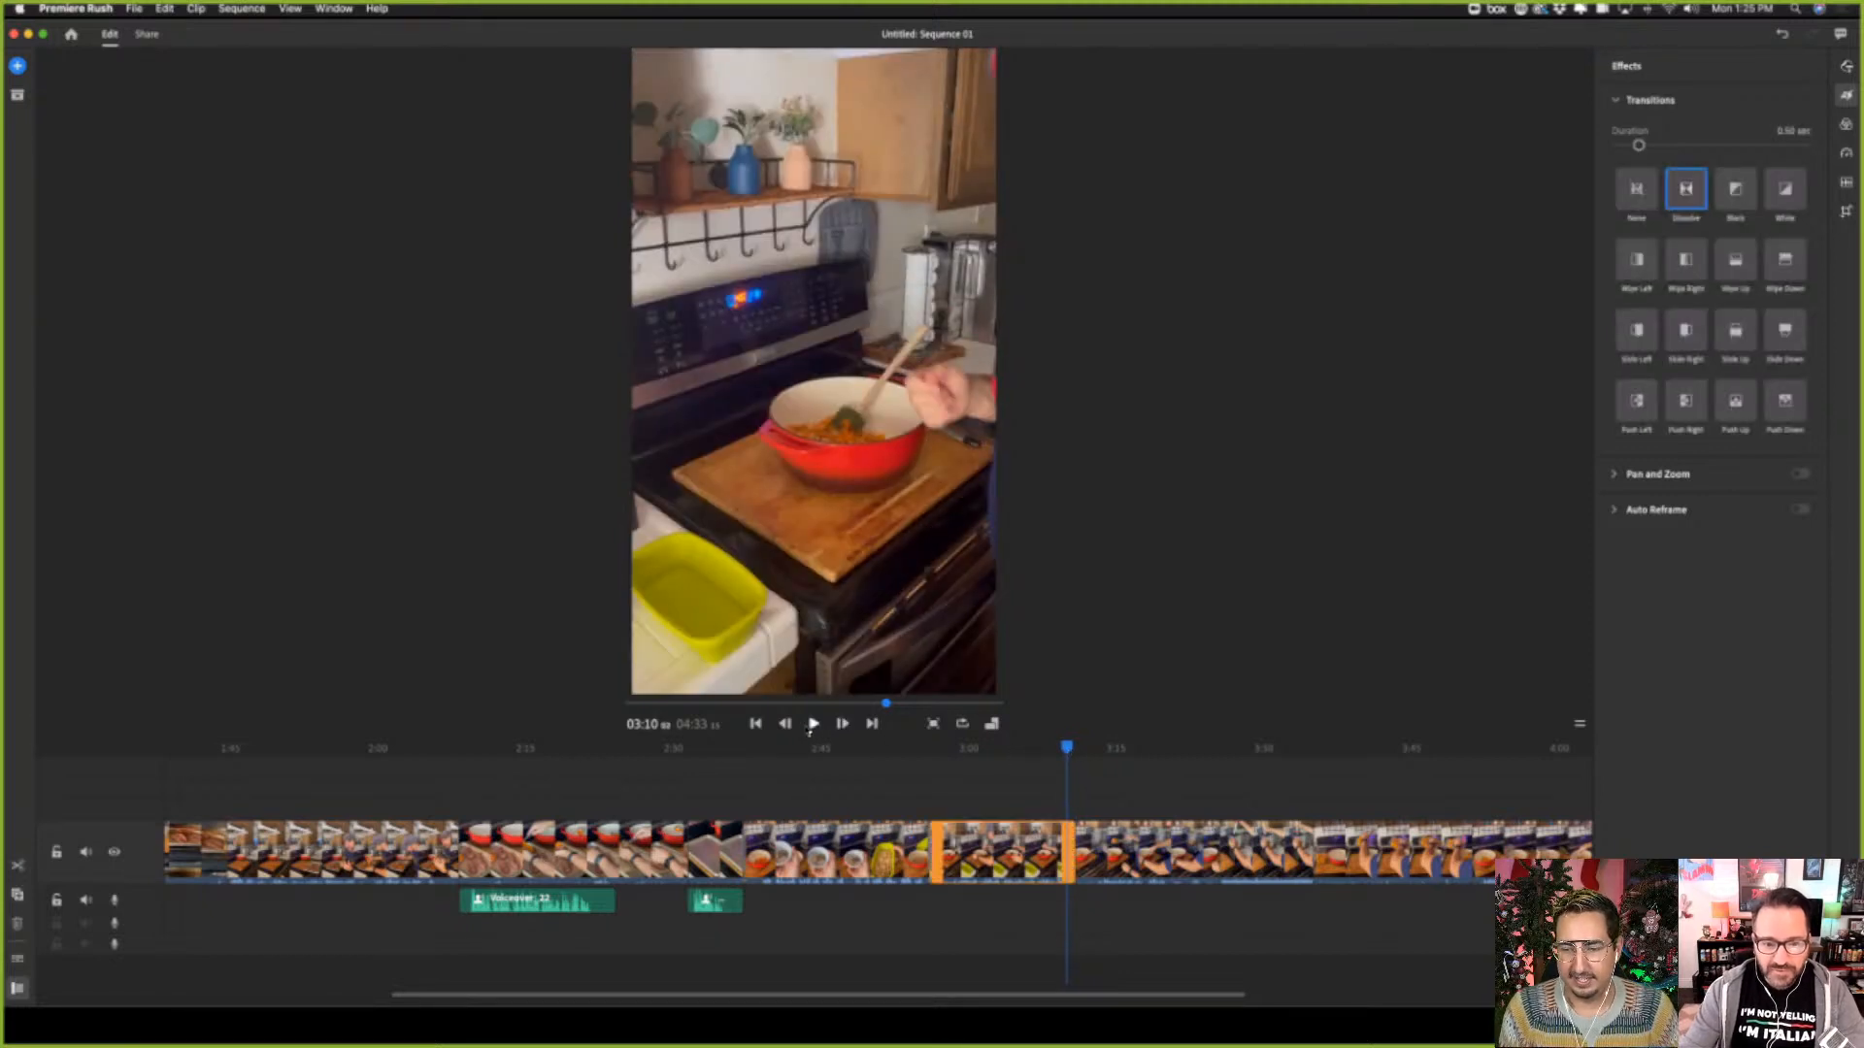
Play back the sequence from the new cut at about 03:10 through the blender clips, and check the start of the clip at 03:35
{"action": "left_click", "coordinate": [815, 725]}
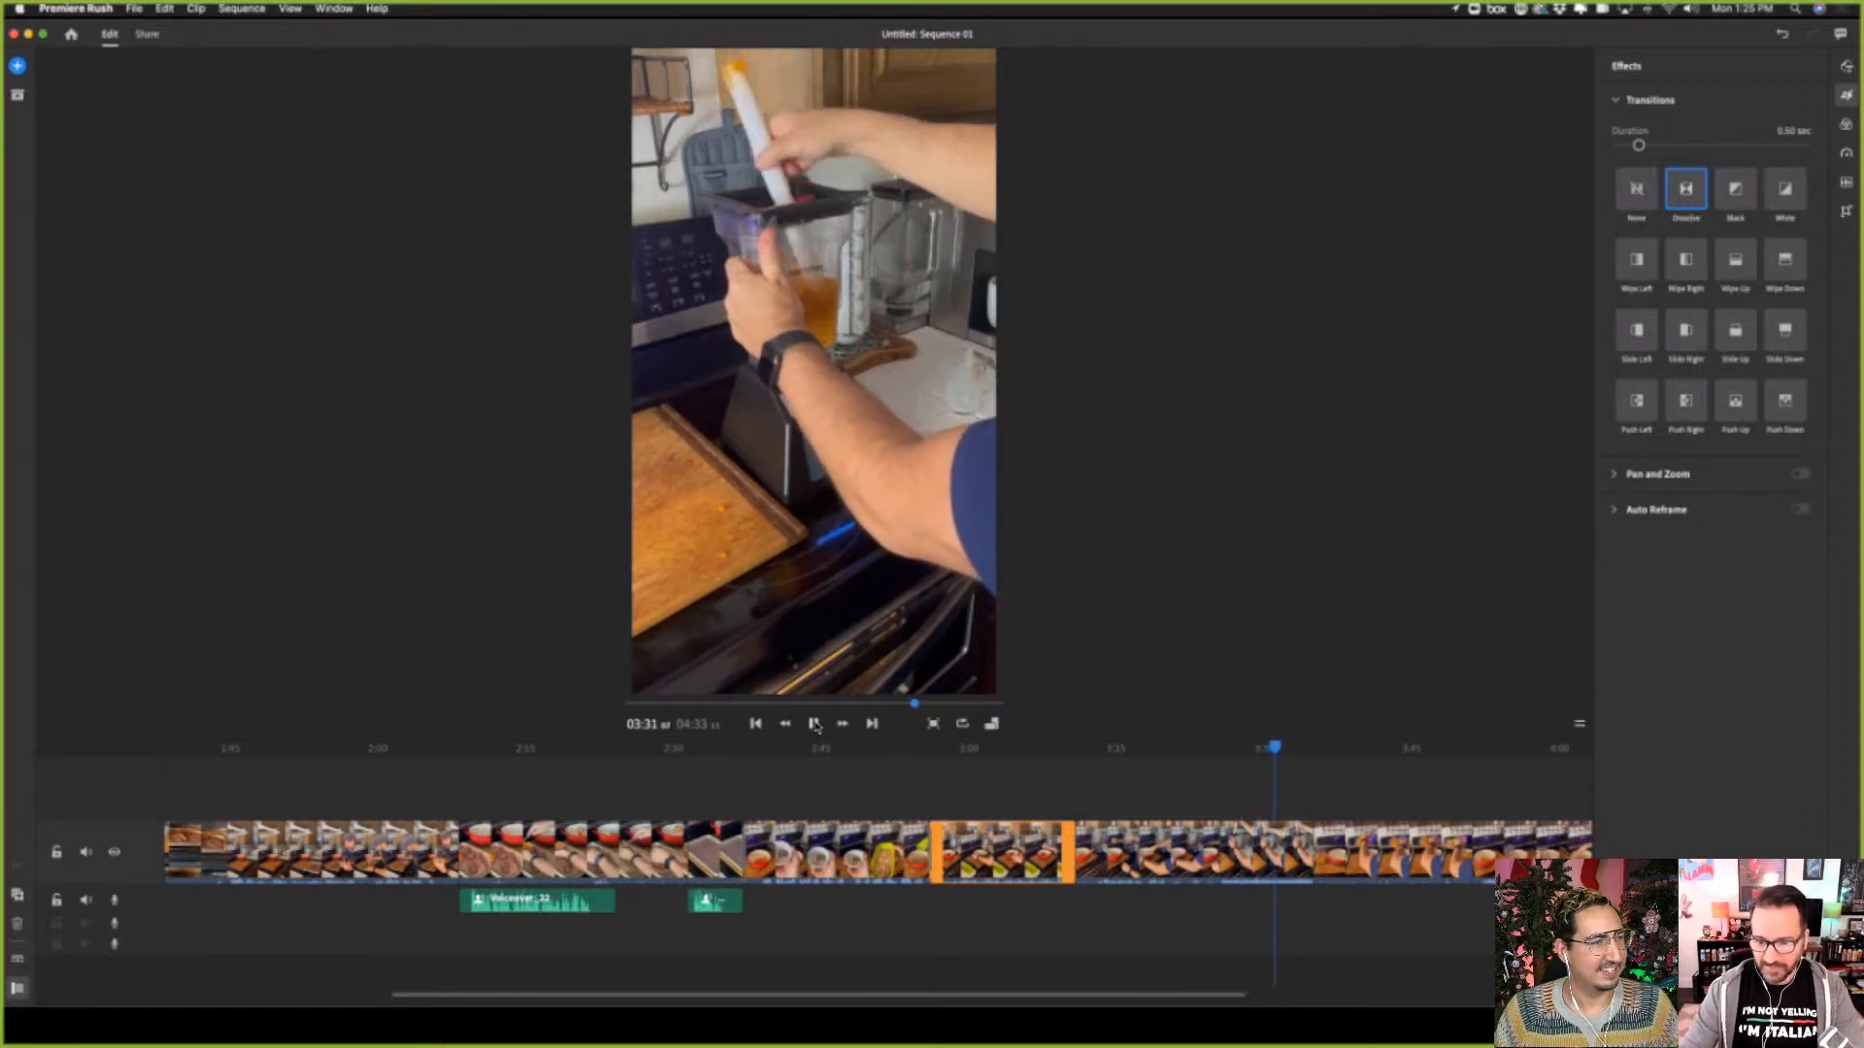
{"action": "left_click", "coordinate": [815, 726]}
{"action": "left_click_drag", "start_coordinate": [1280, 749], "coordinate": [1315, 754]}
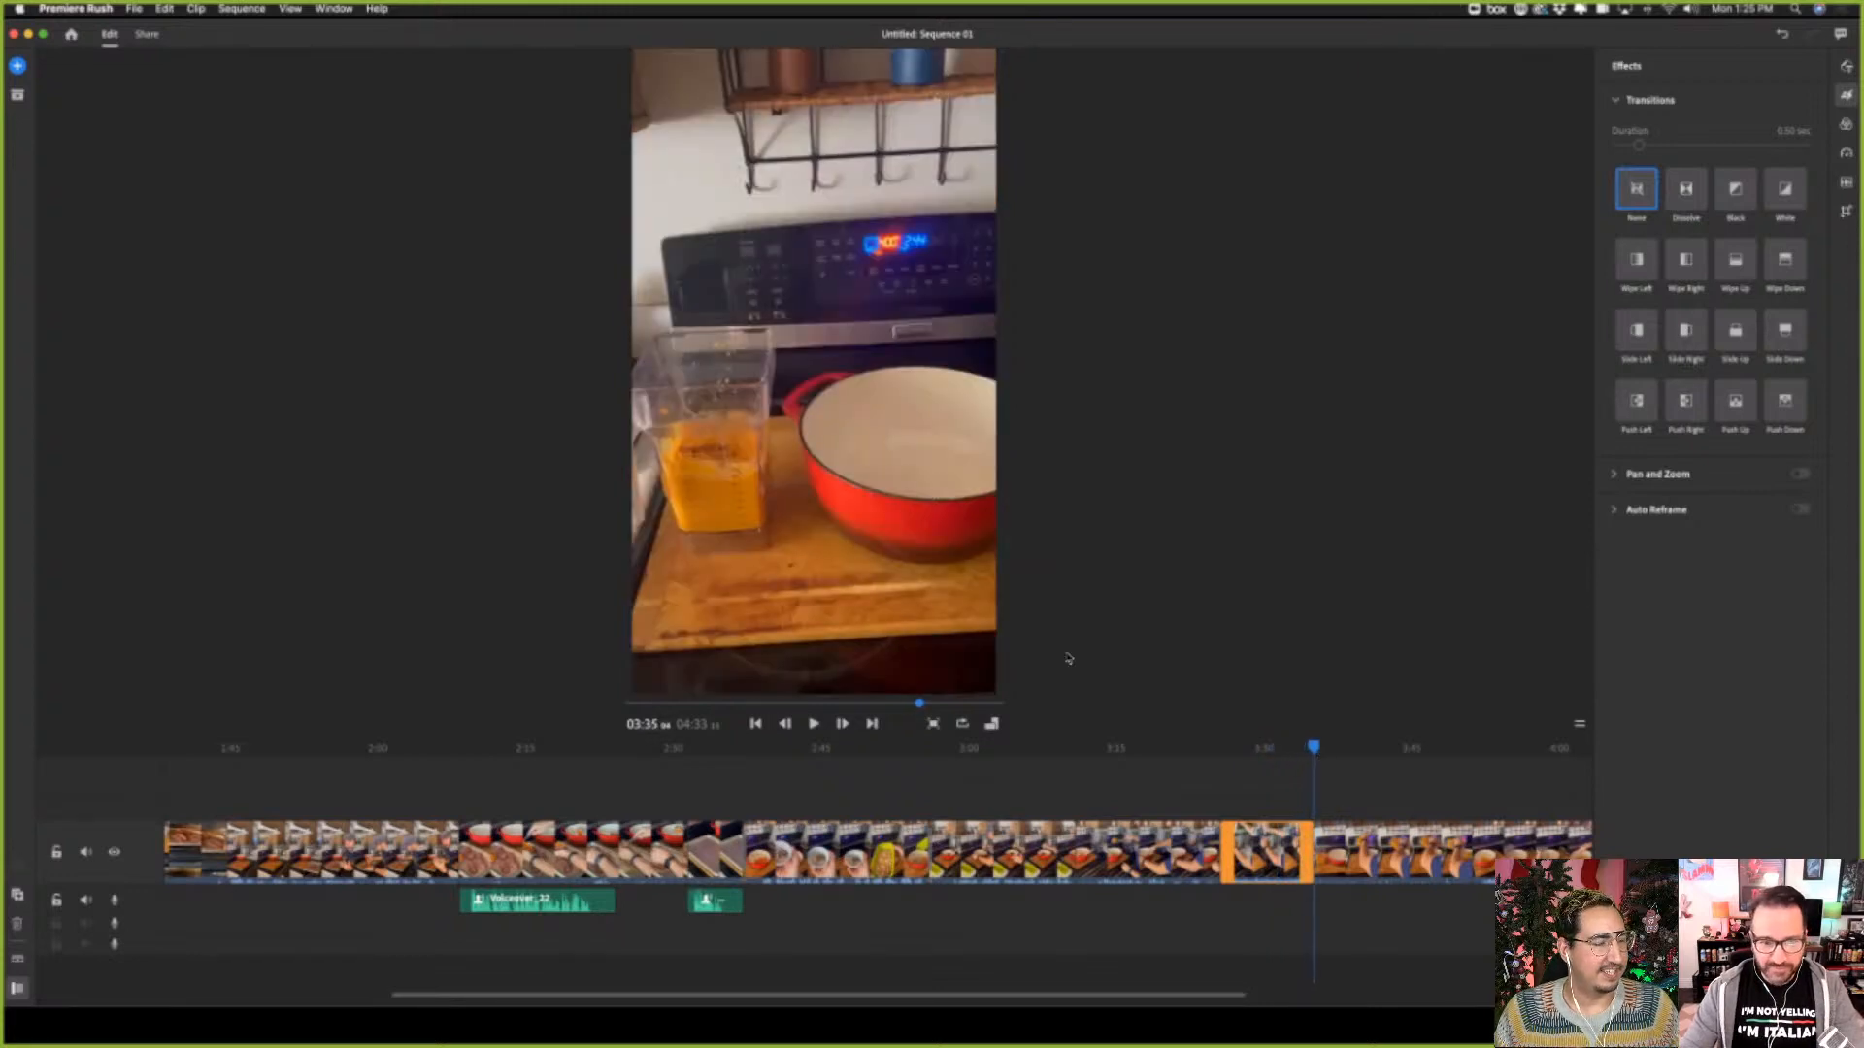
{"action": "left_click", "coordinate": [813, 726]}
{"action": "left_click", "coordinate": [813, 726]}
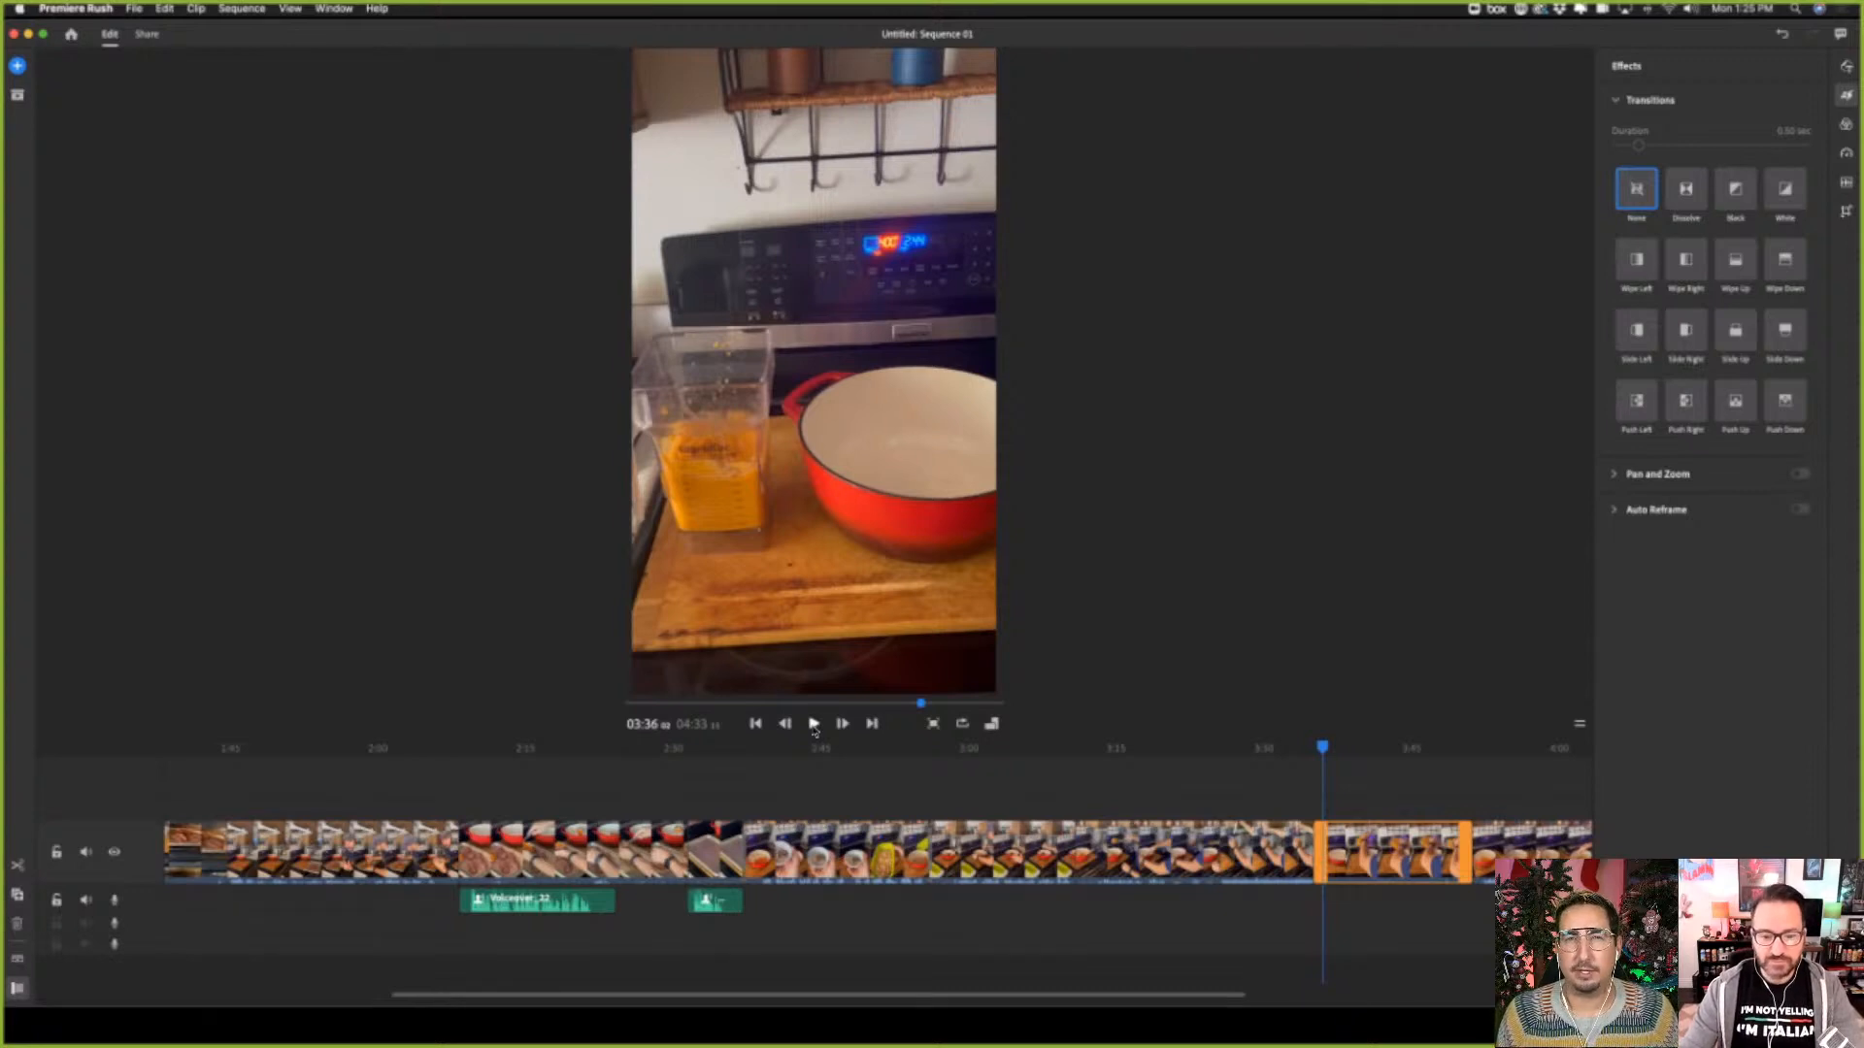
Separate the audio from the blender tamping clip at about 03:28, delete that audio, and play back the muted clip
{"action": "left_click", "coordinate": [1262, 869]}
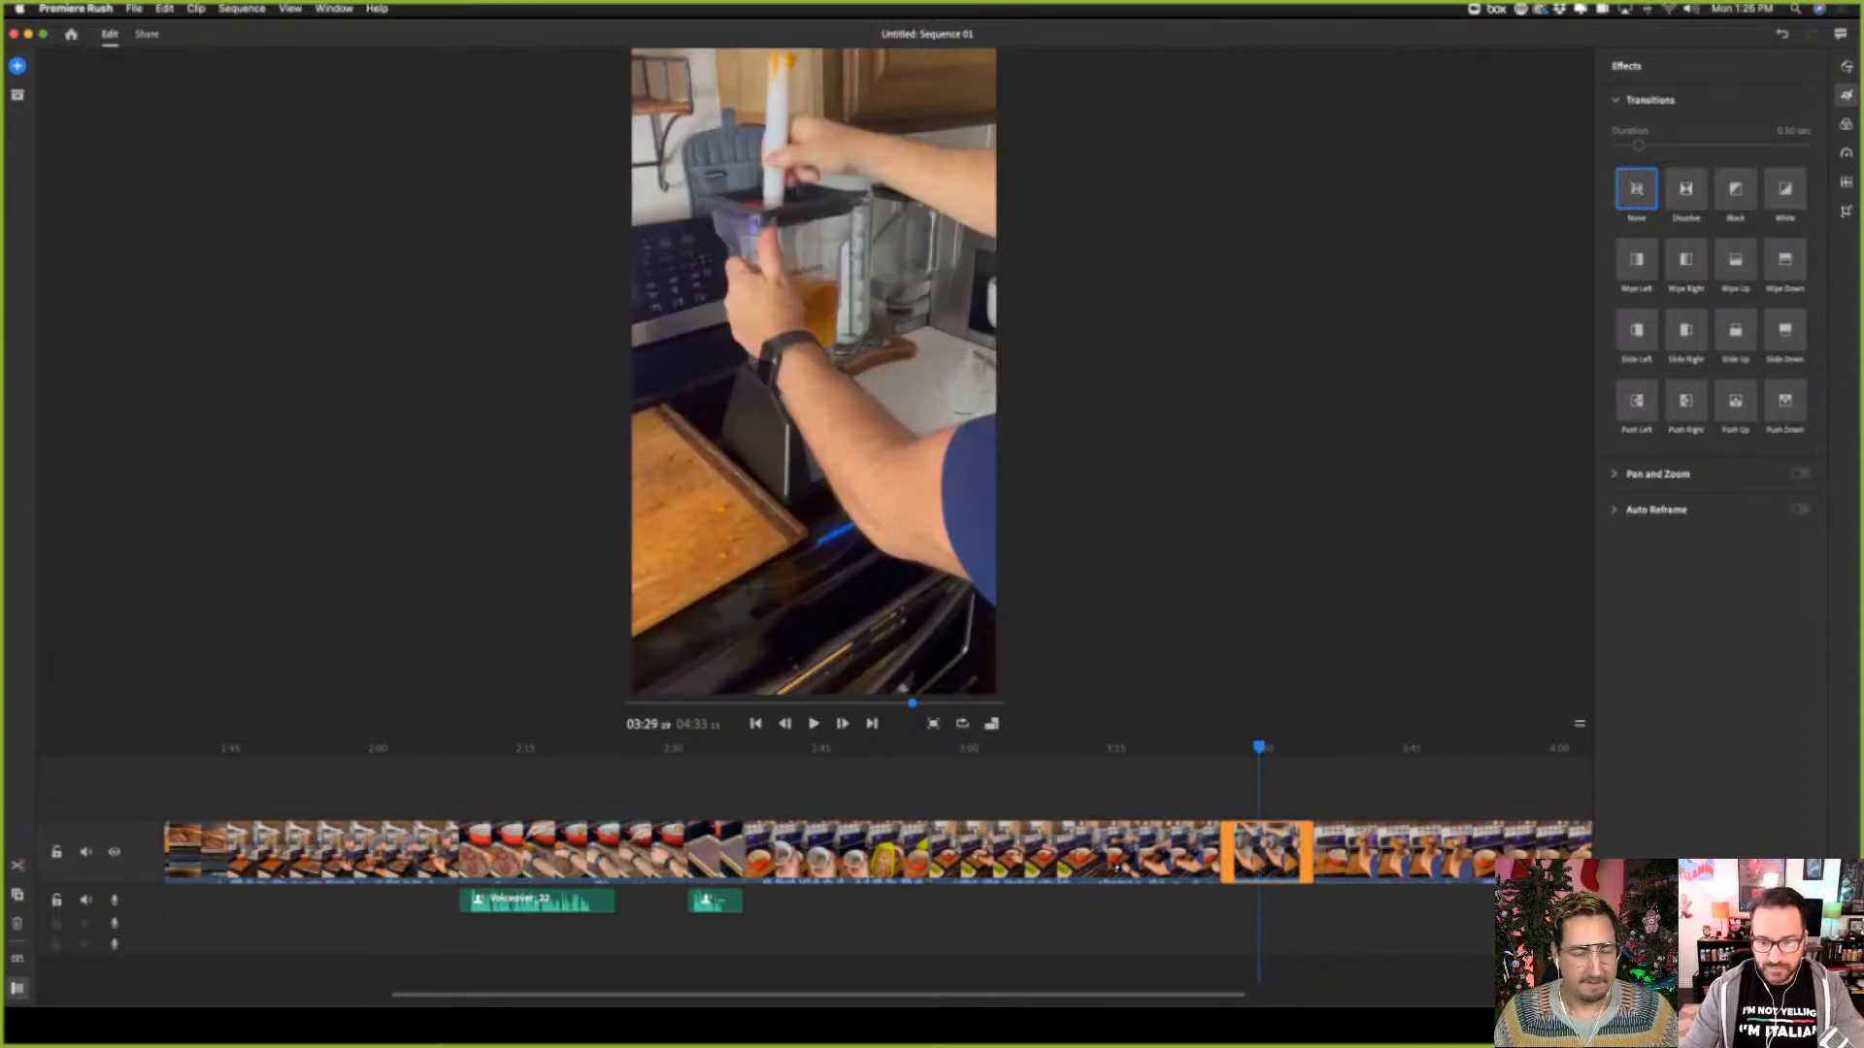
{"action": "left_click", "coordinate": [1115, 869]}
{"action": "left_click", "coordinate": [1253, 862]}
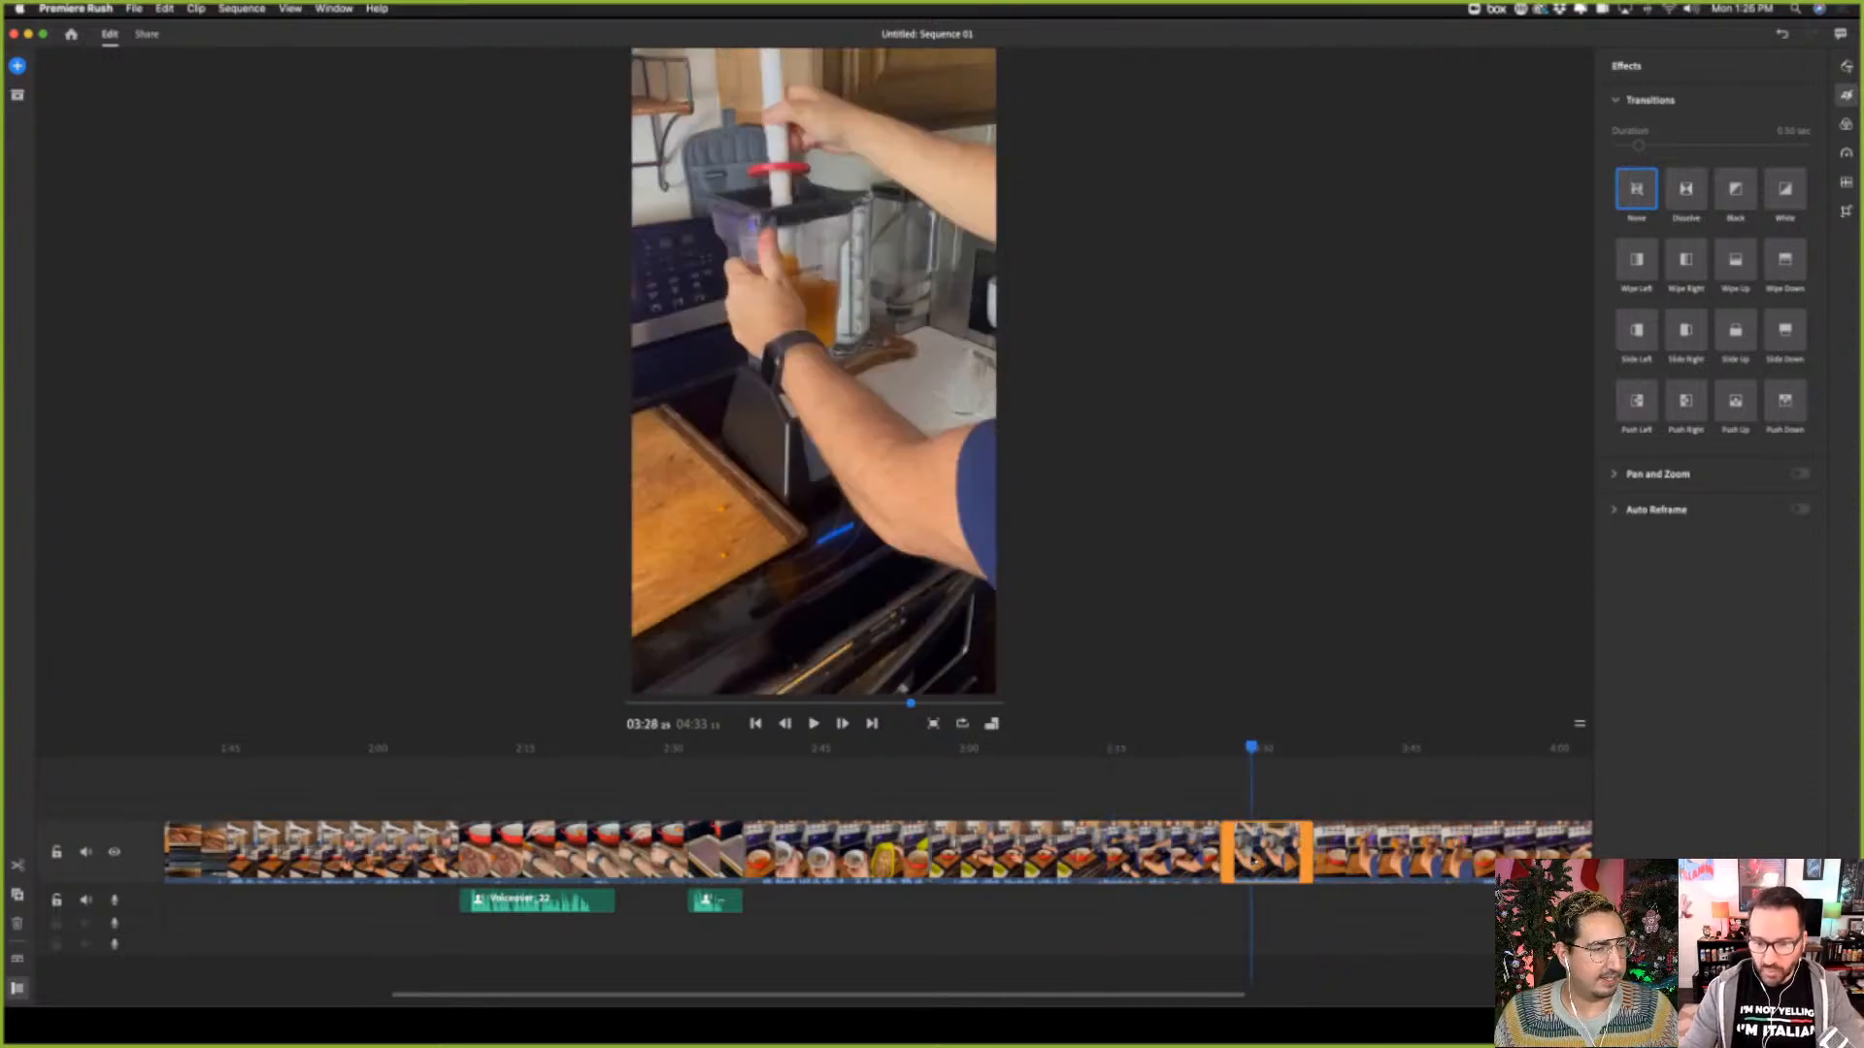
{"action": "right_click", "coordinate": [1225, 863]}
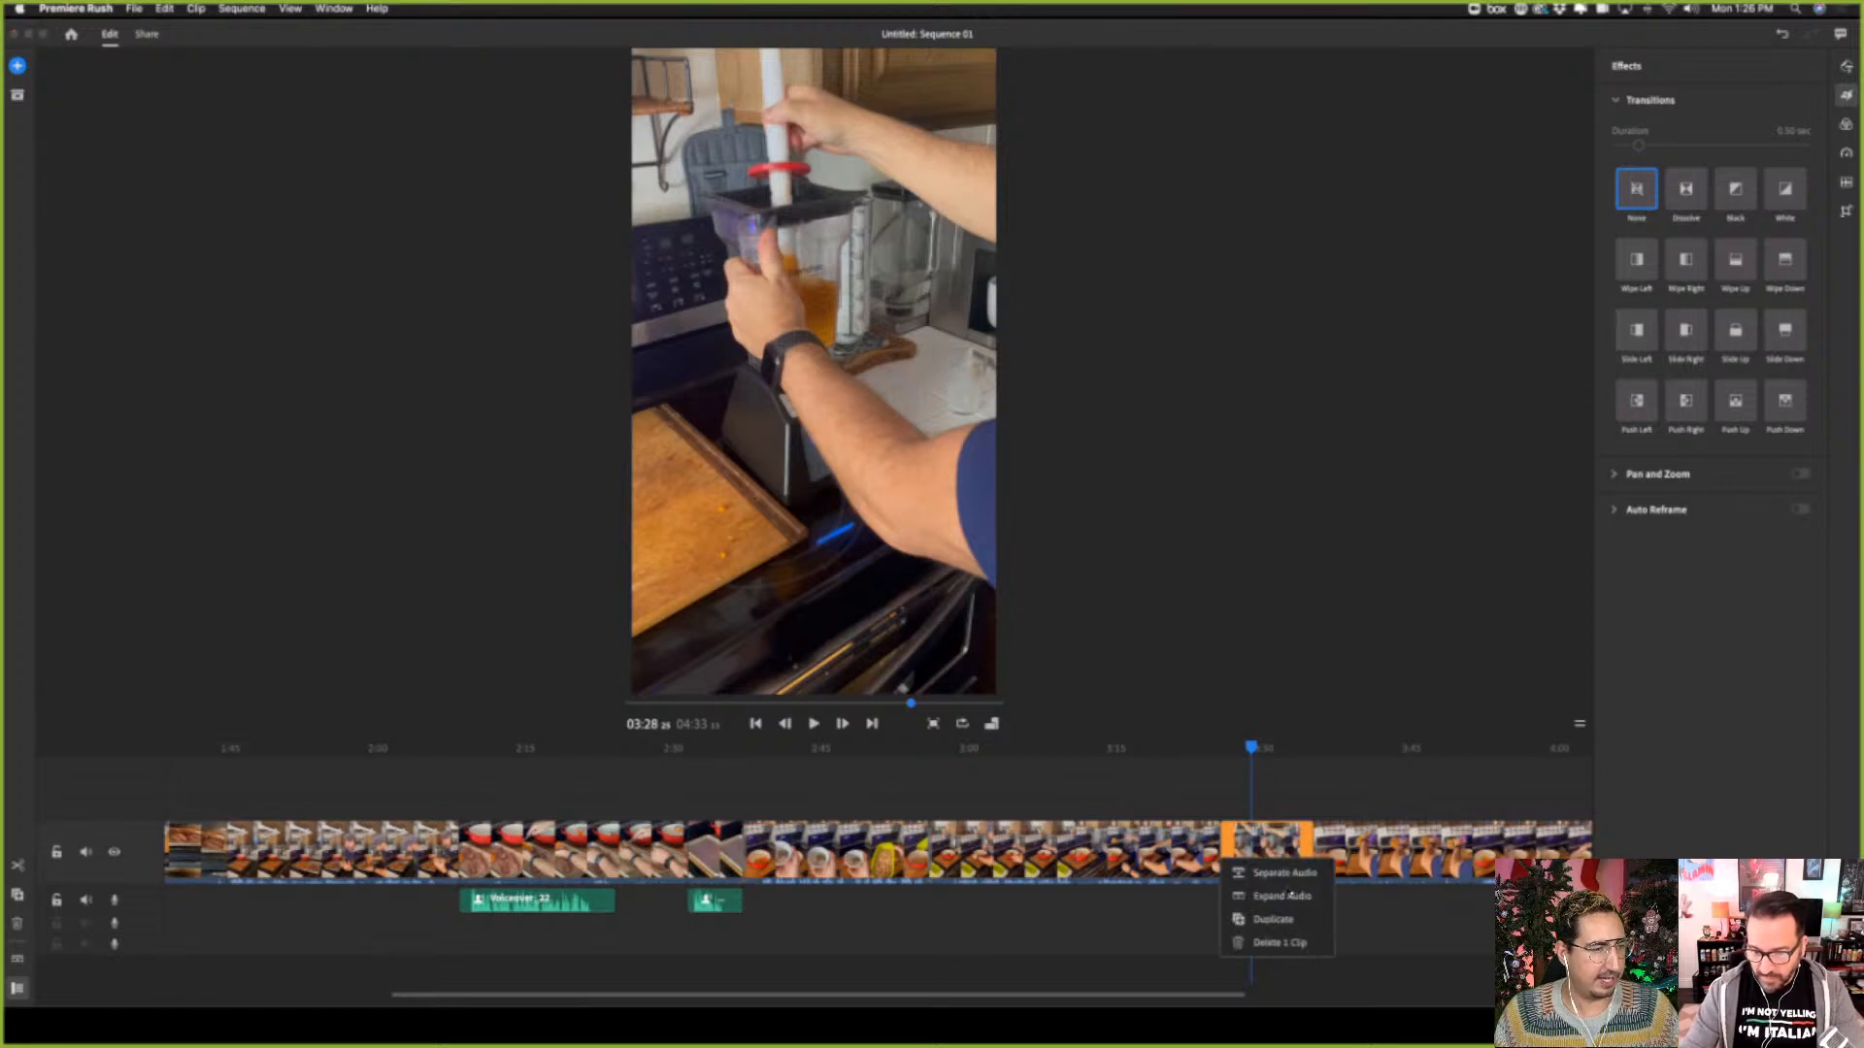
{"action": "left_click", "coordinate": [1283, 873]}
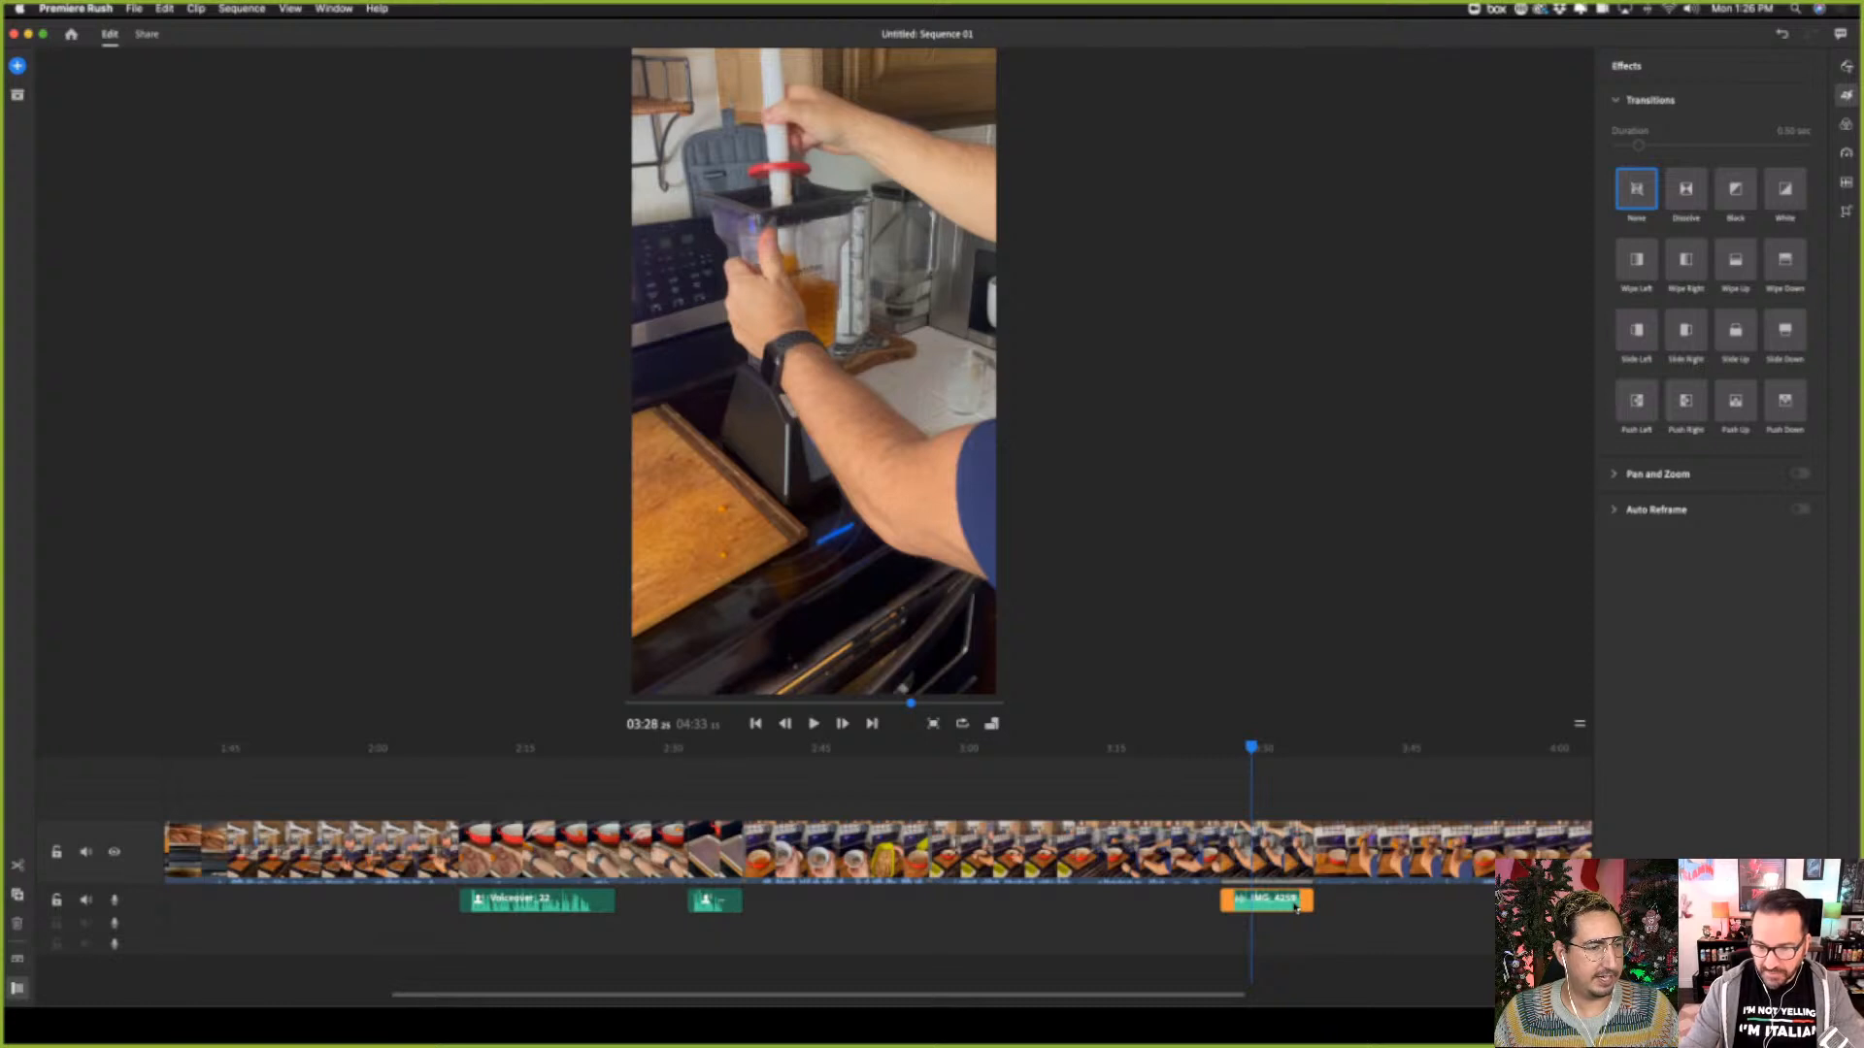
{"action": "right_click", "coordinate": [1295, 907]}
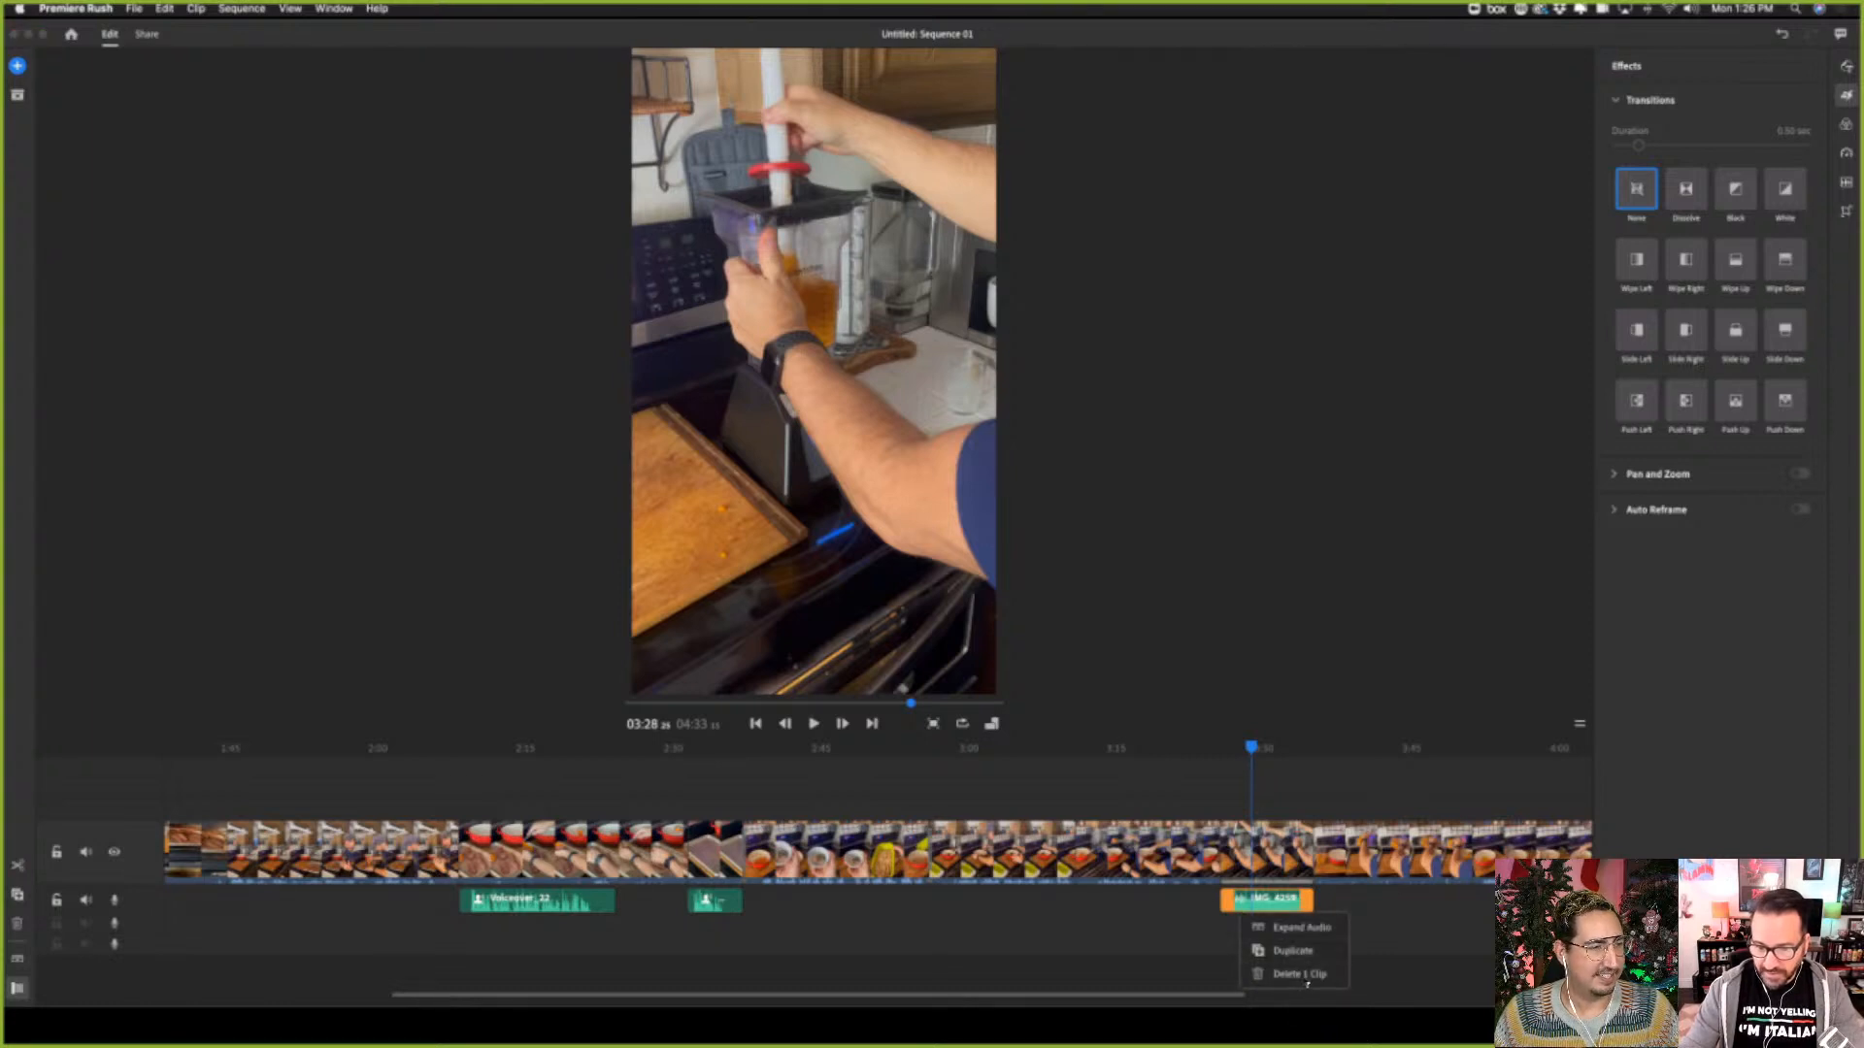
{"action": "left_click", "coordinate": [1301, 974]}
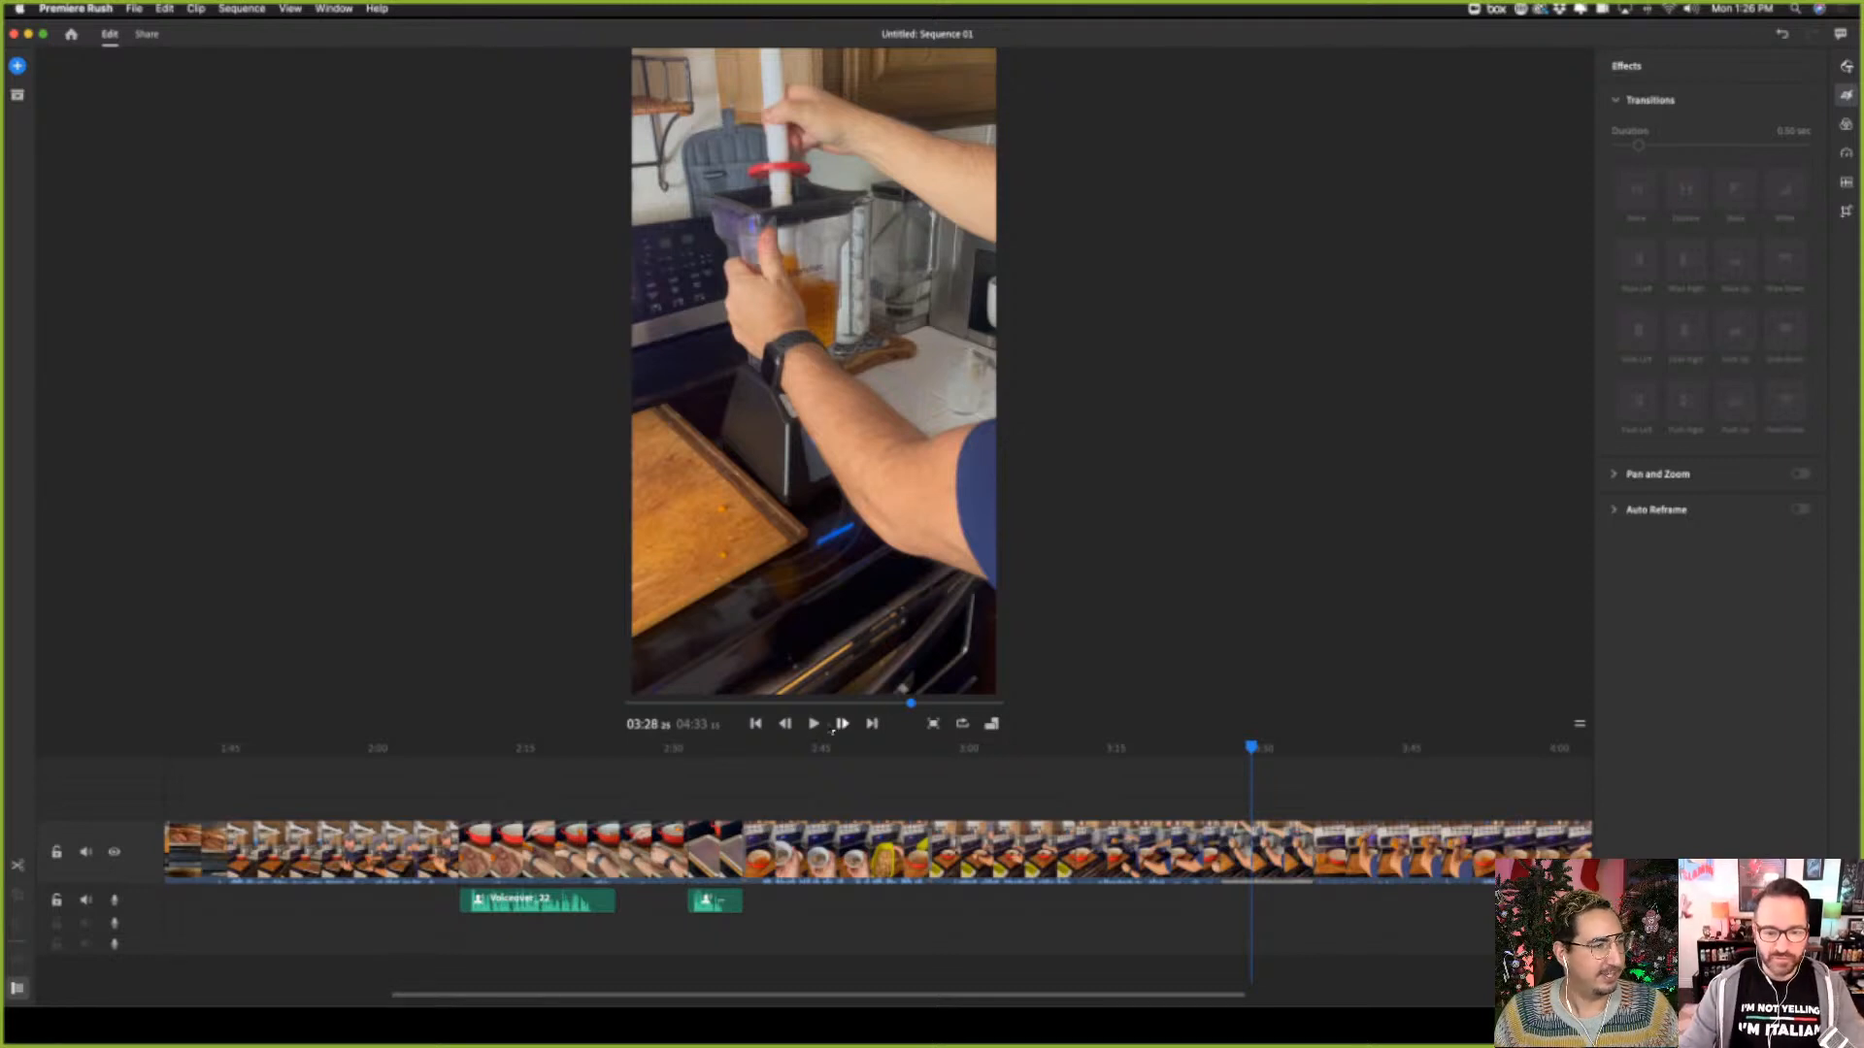
{"action": "left_click", "coordinate": [814, 724]}
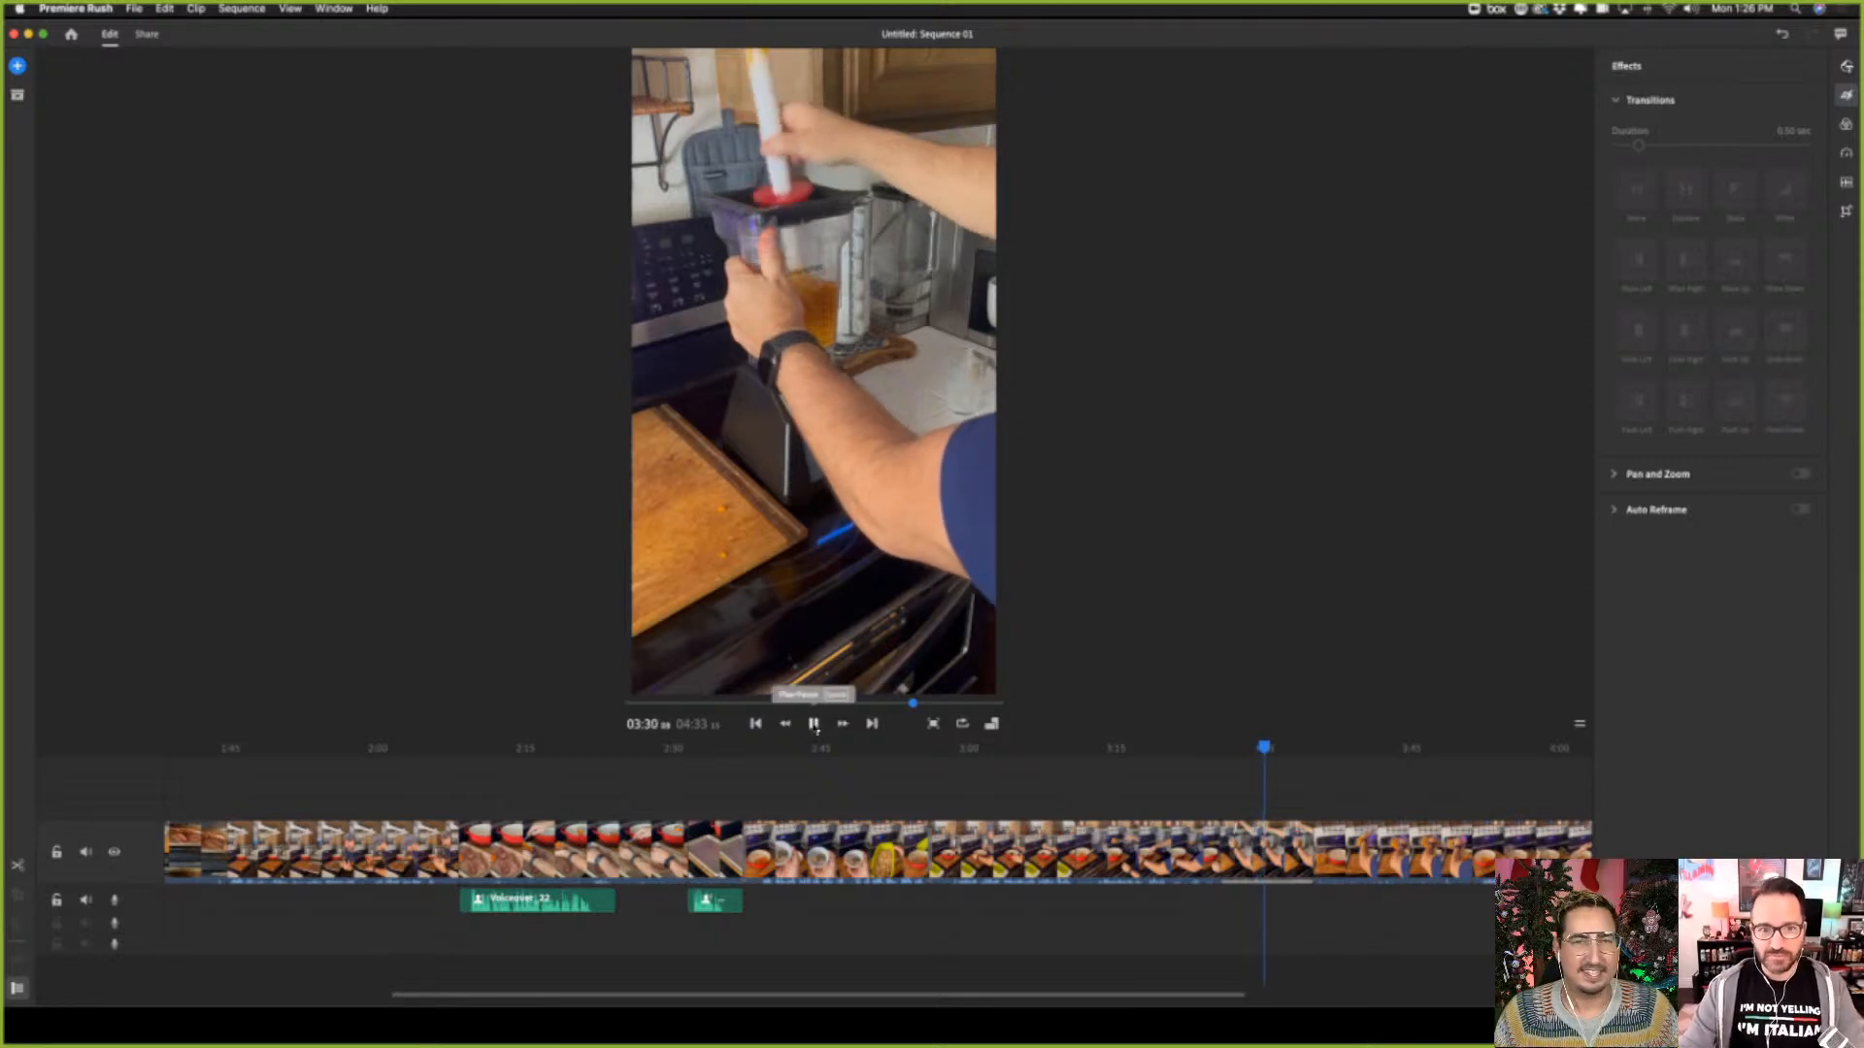
{"action": "left_click", "coordinate": [814, 724]}
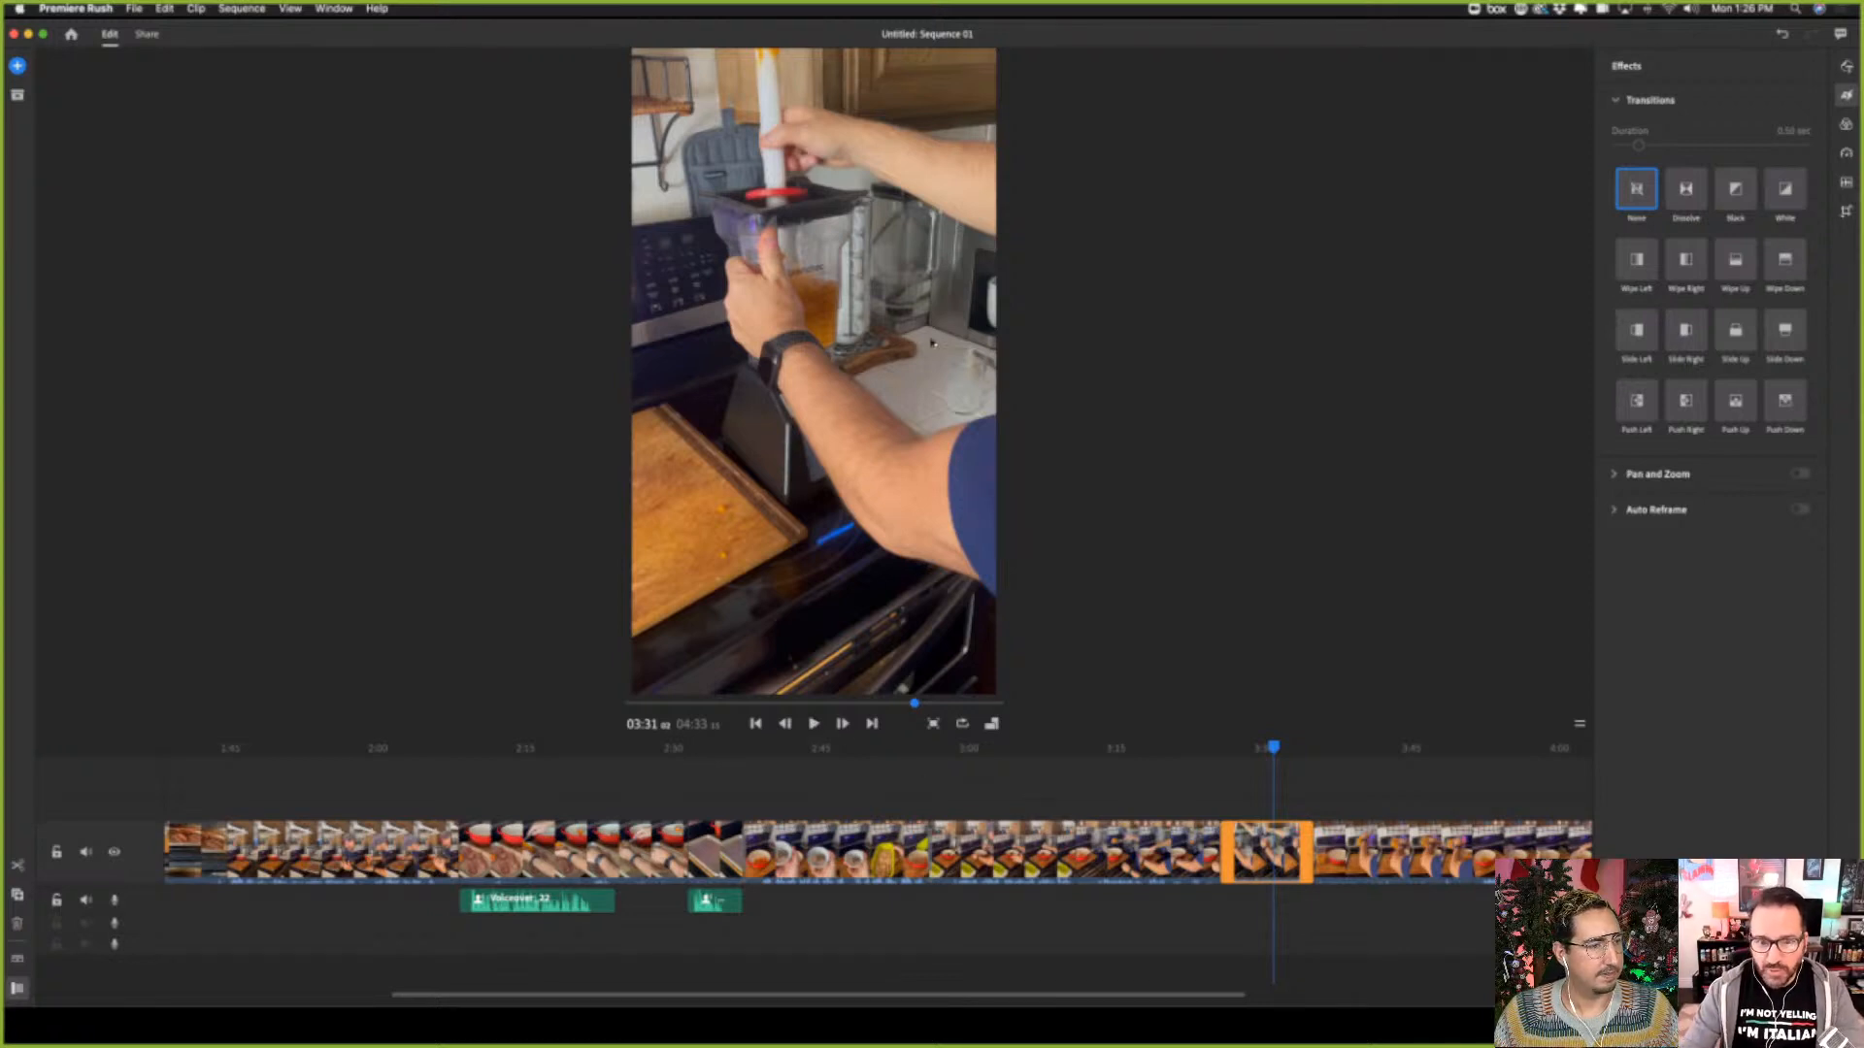
Enlarge the blender tamping clip slightly beyond the frame, shift it upward, and play it back from about 03:28
{"action": "left_click", "coordinate": [896, 366]}
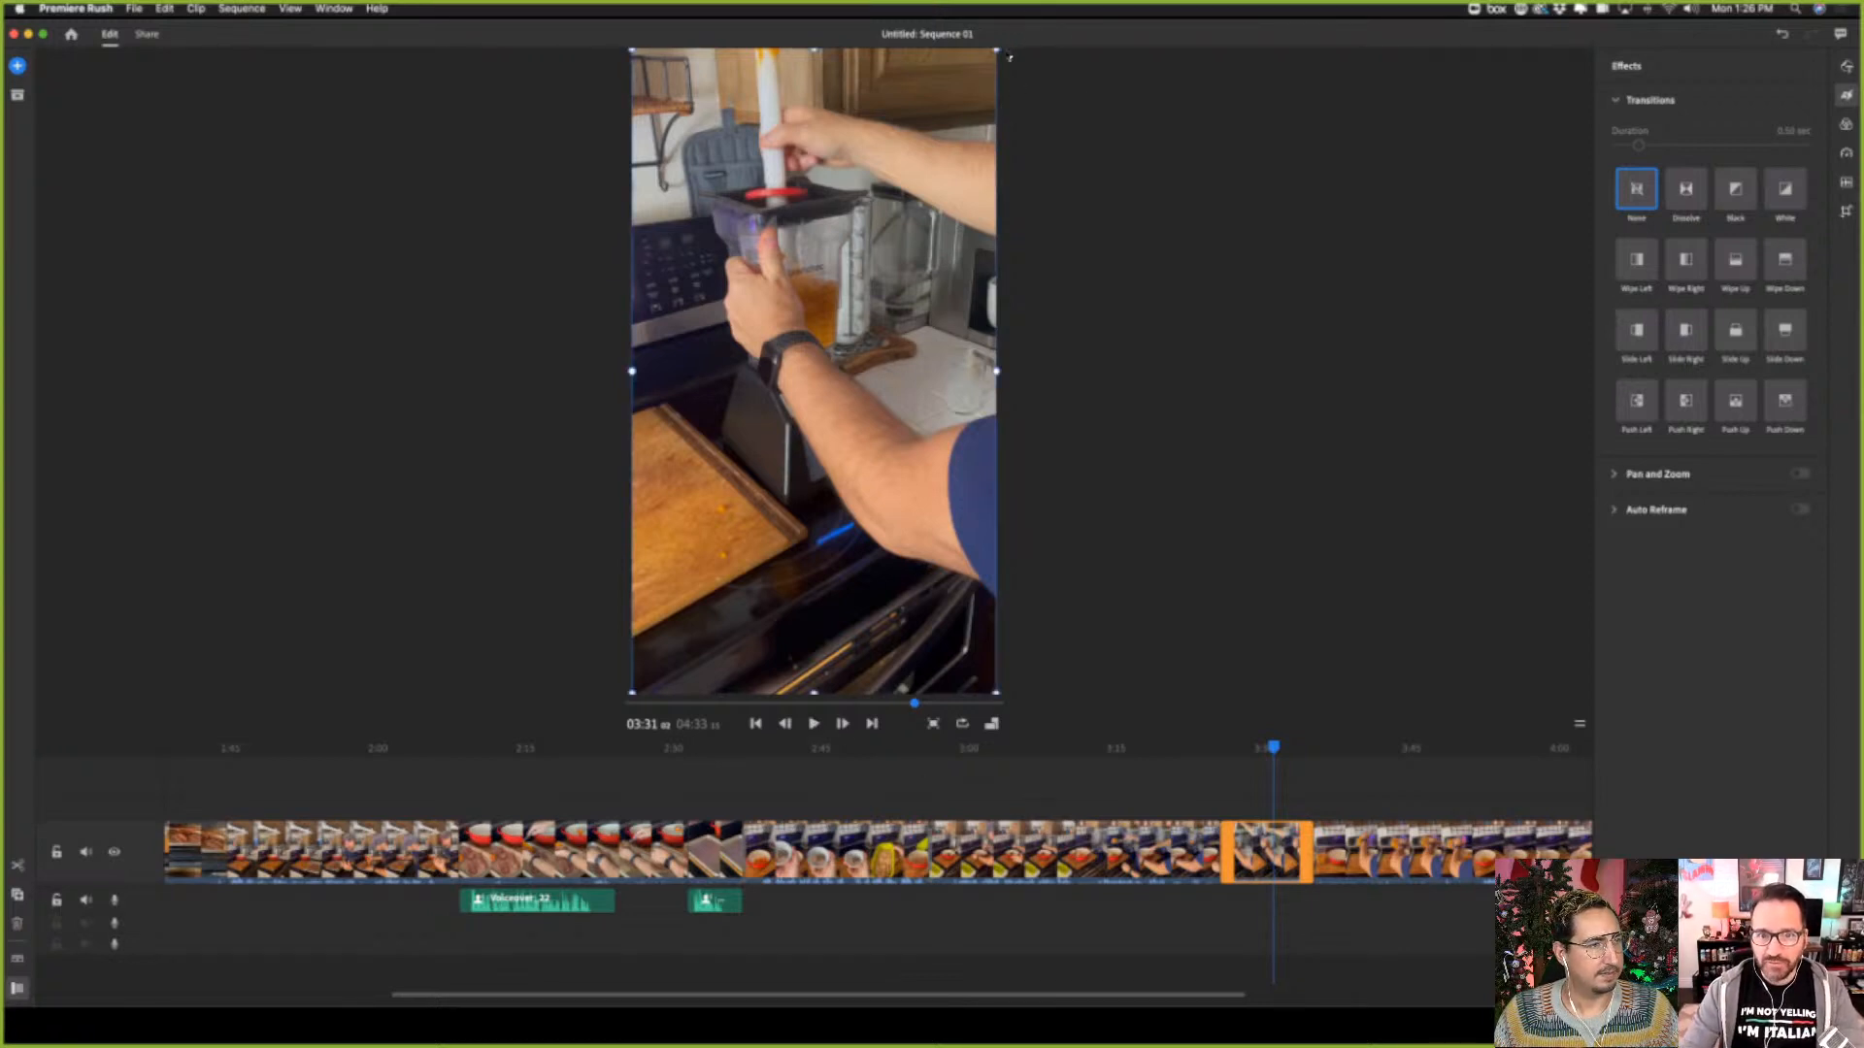
{"action": "left_click_drag", "start_coordinate": [997, 48], "coordinate": [1032, 20]}
{"action": "left_click_drag", "start_coordinate": [873, 372], "coordinate": [873, 360]}
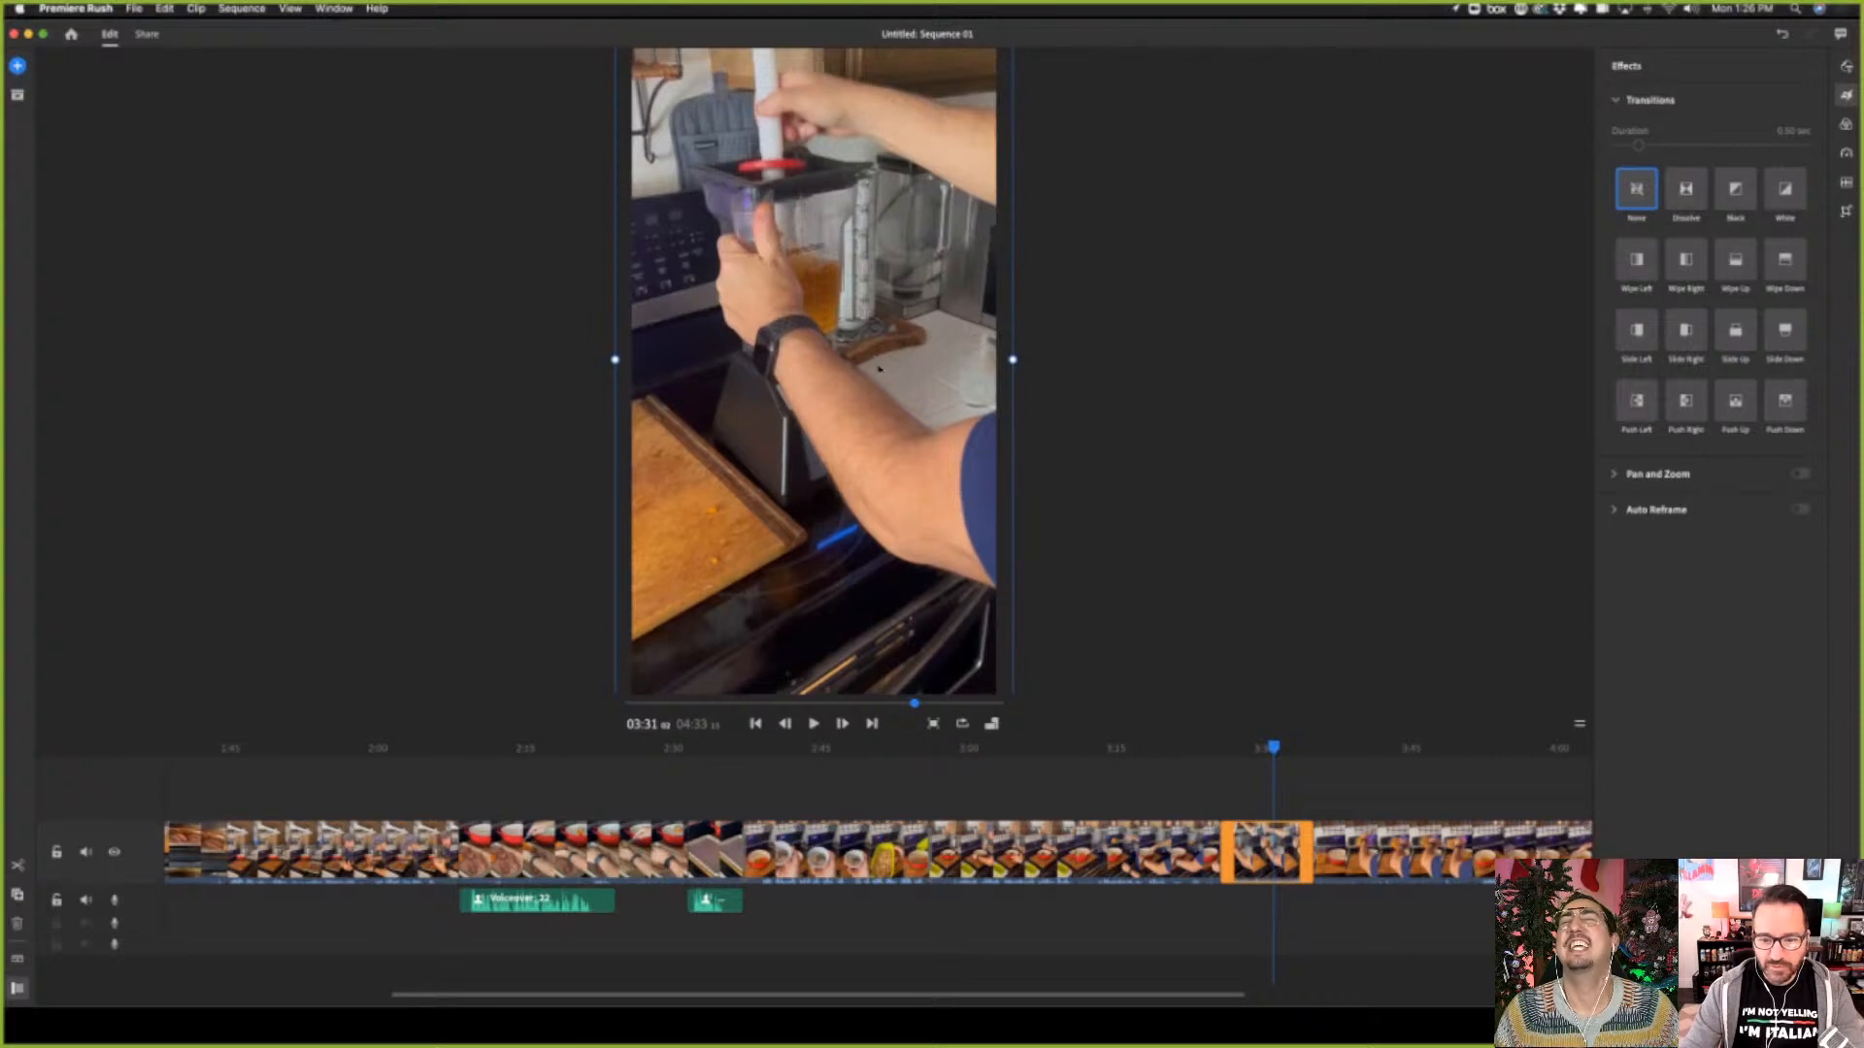
{"action": "left_click_drag", "start_coordinate": [1275, 748], "coordinate": [1247, 748]}
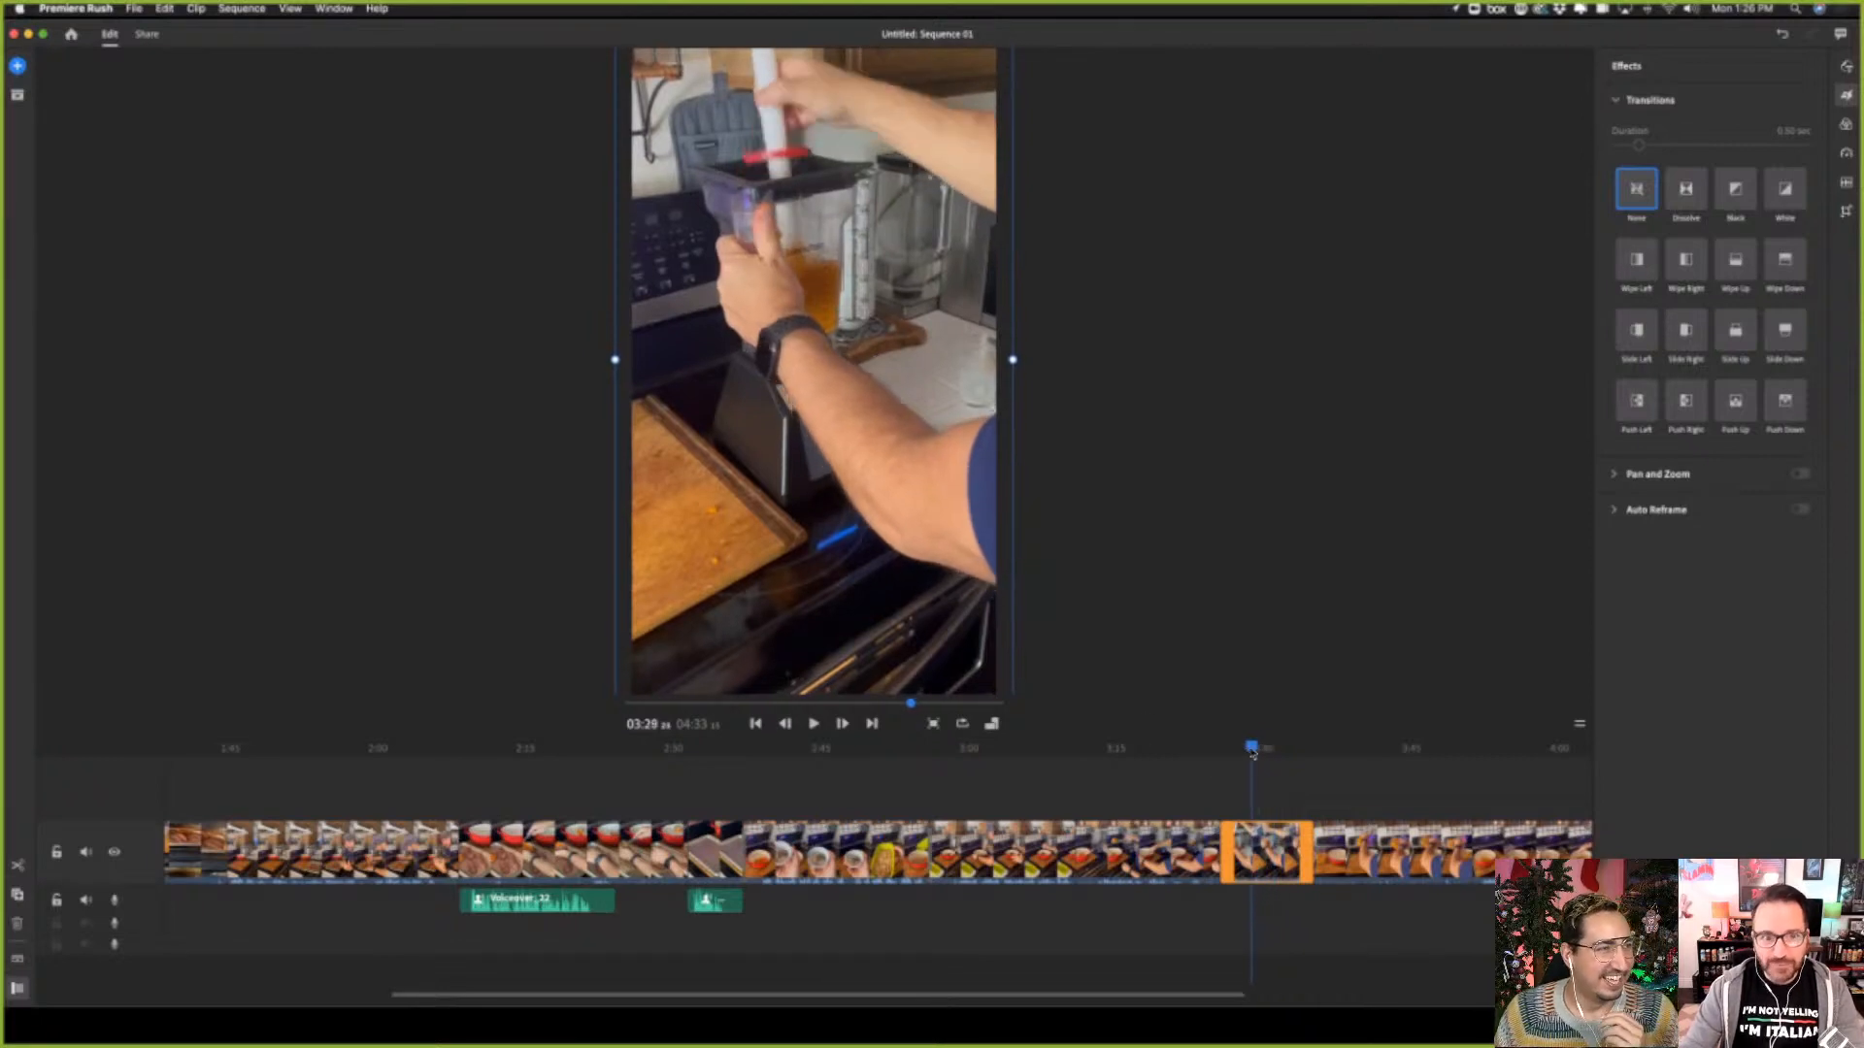
{"action": "left_click", "coordinate": [815, 725]}
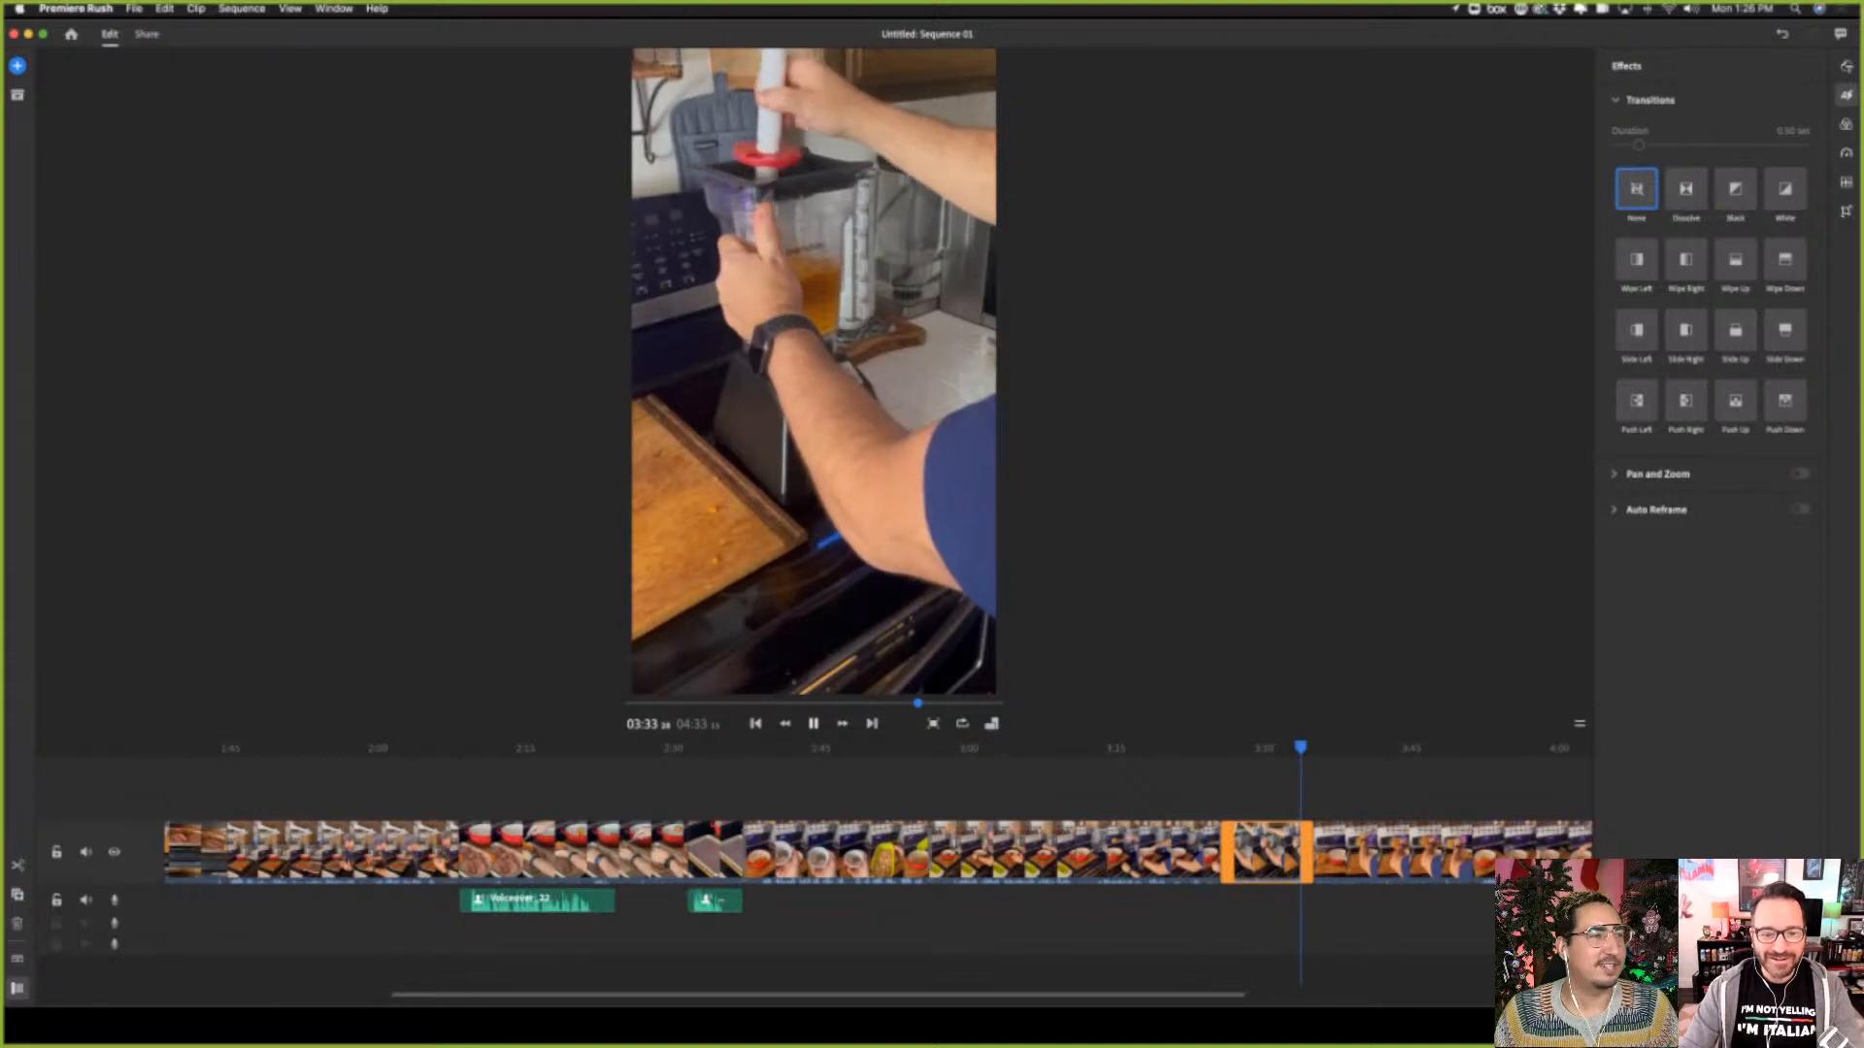
{"action": "left_click", "coordinate": [815, 726]}
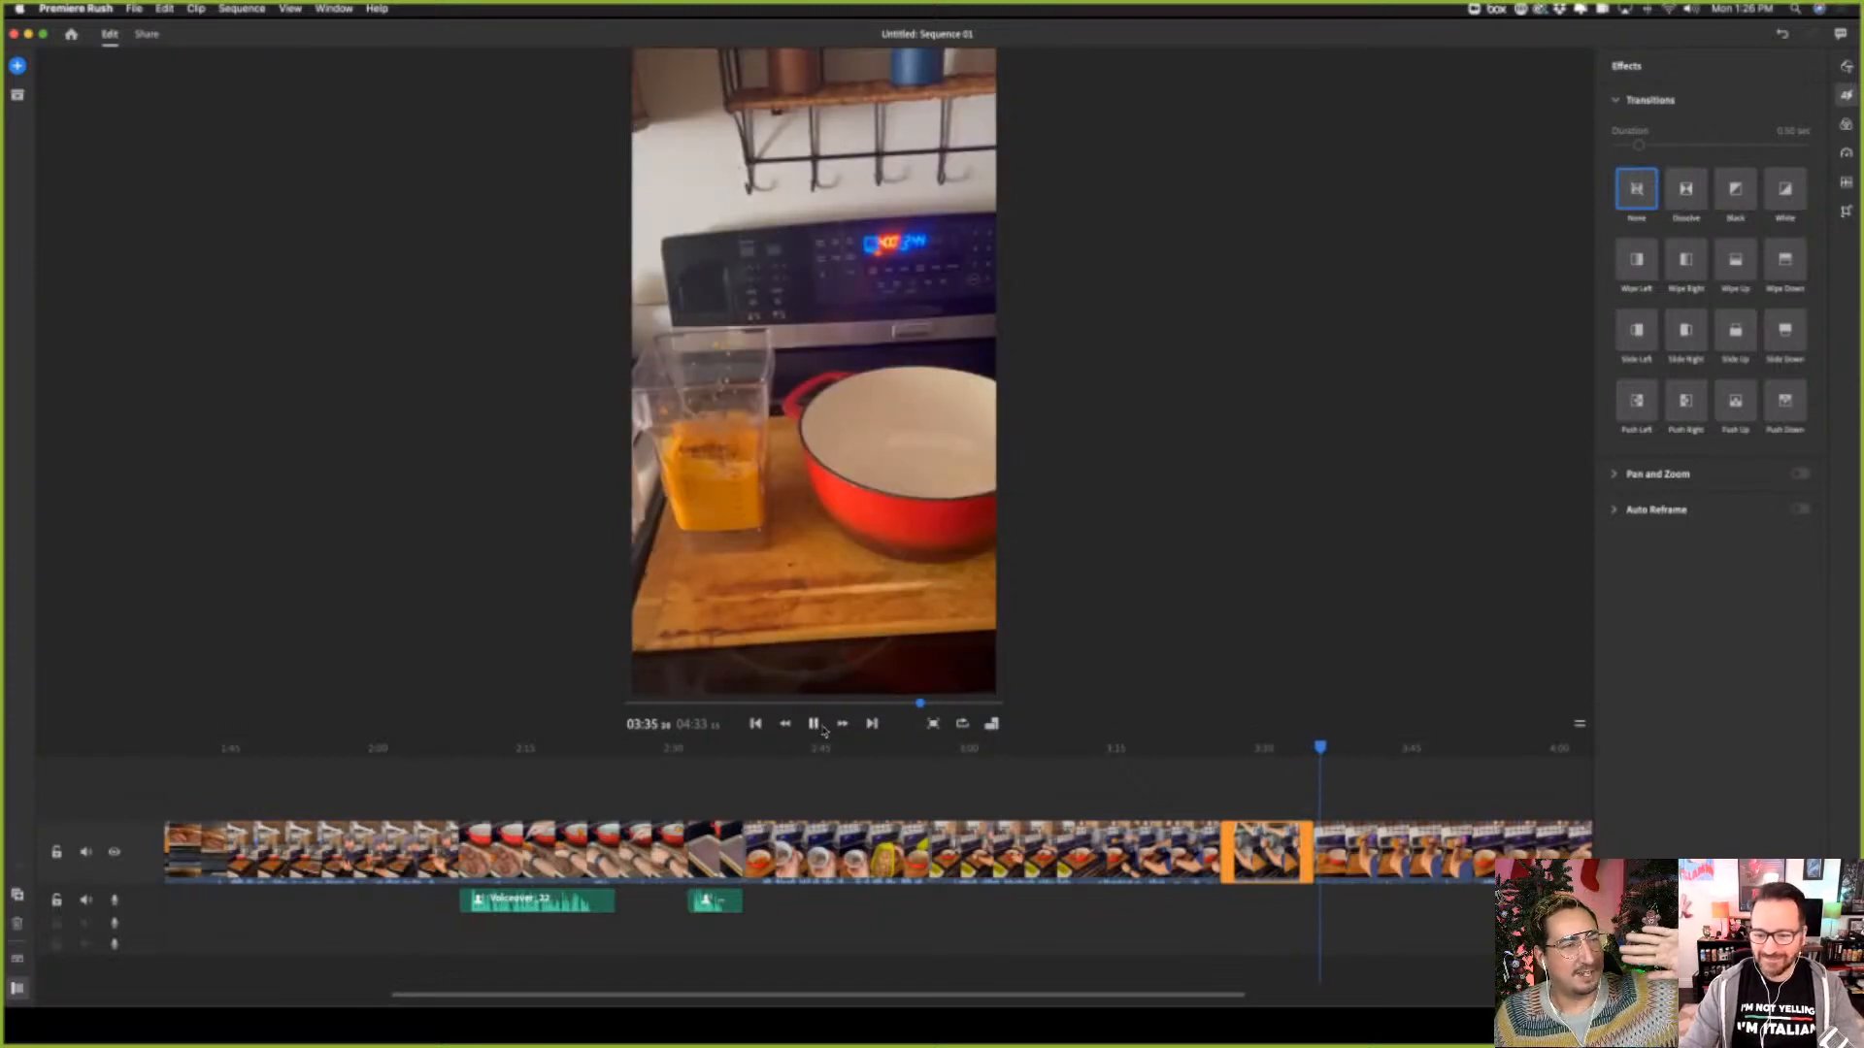
Apply a Wipe Up transition to the blender tamping clip, and play the sweet potato pouring clip that follows into the flour clip
{"action": "left_click", "coordinate": [1288, 879]}
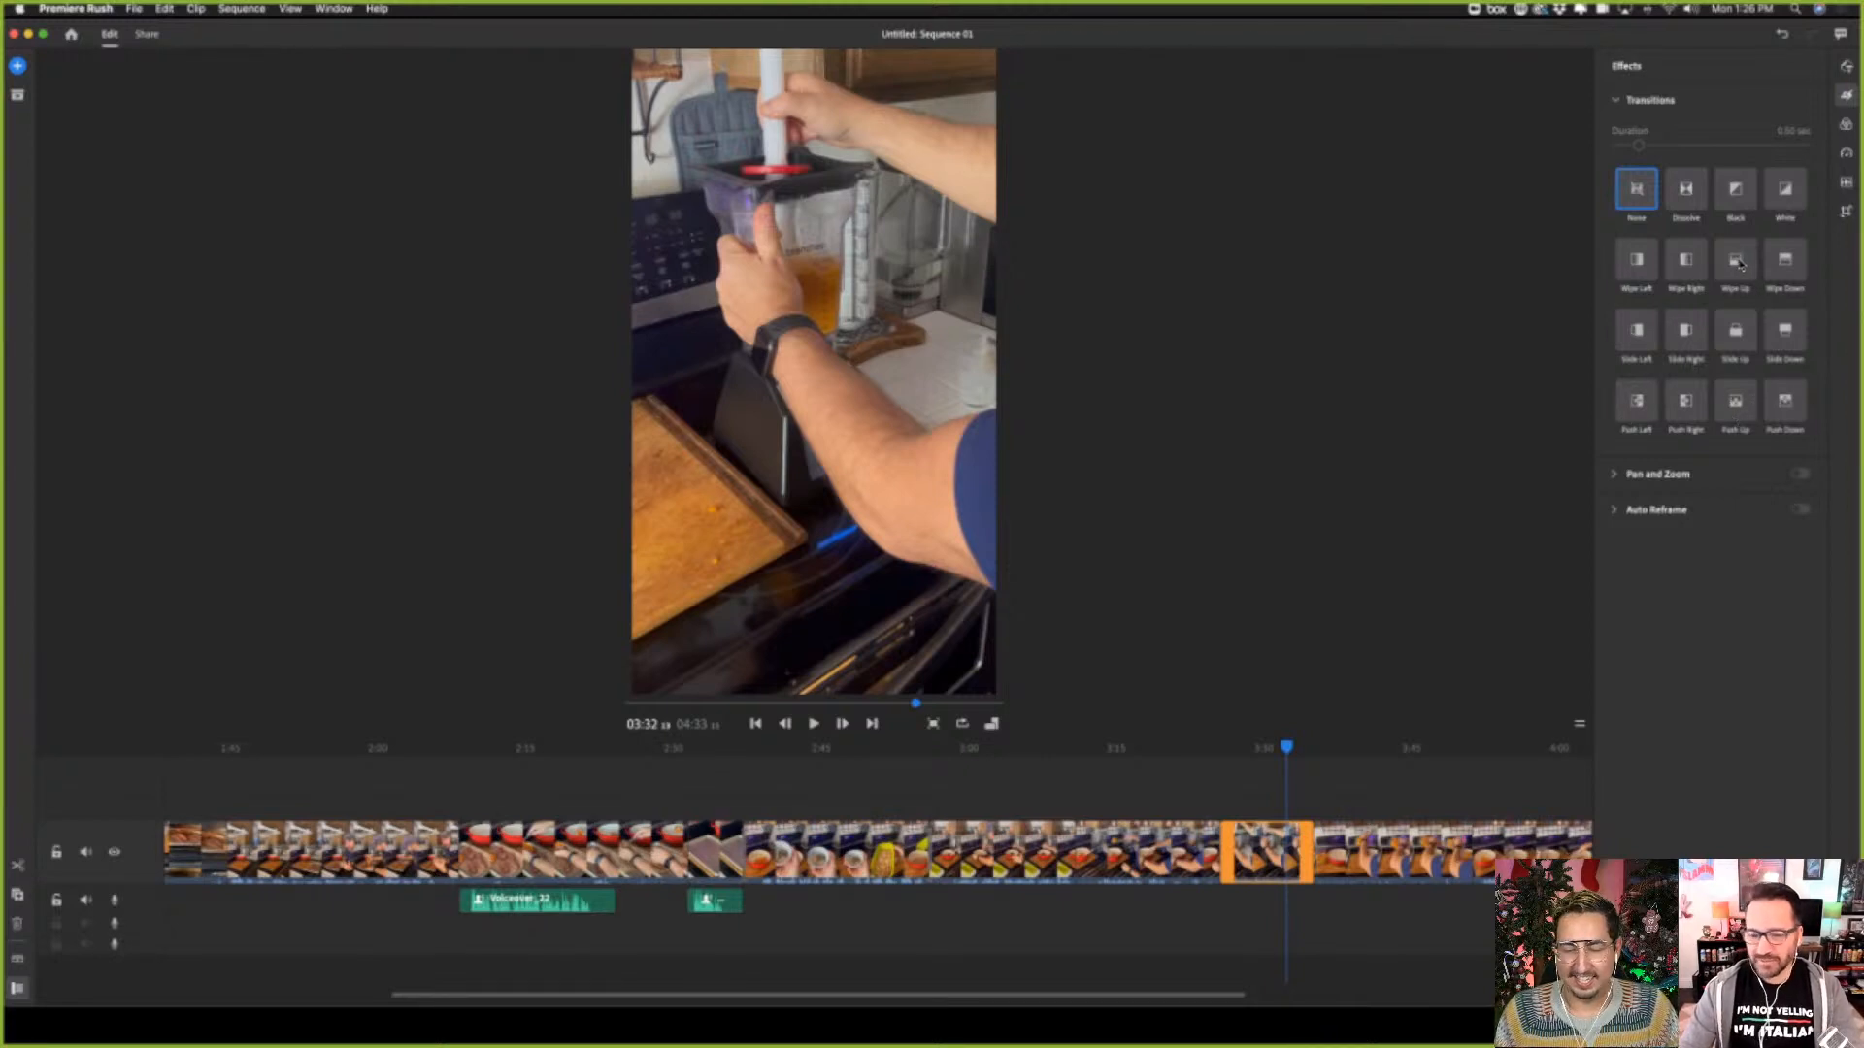
{"action": "left_click", "coordinate": [1736, 261]}
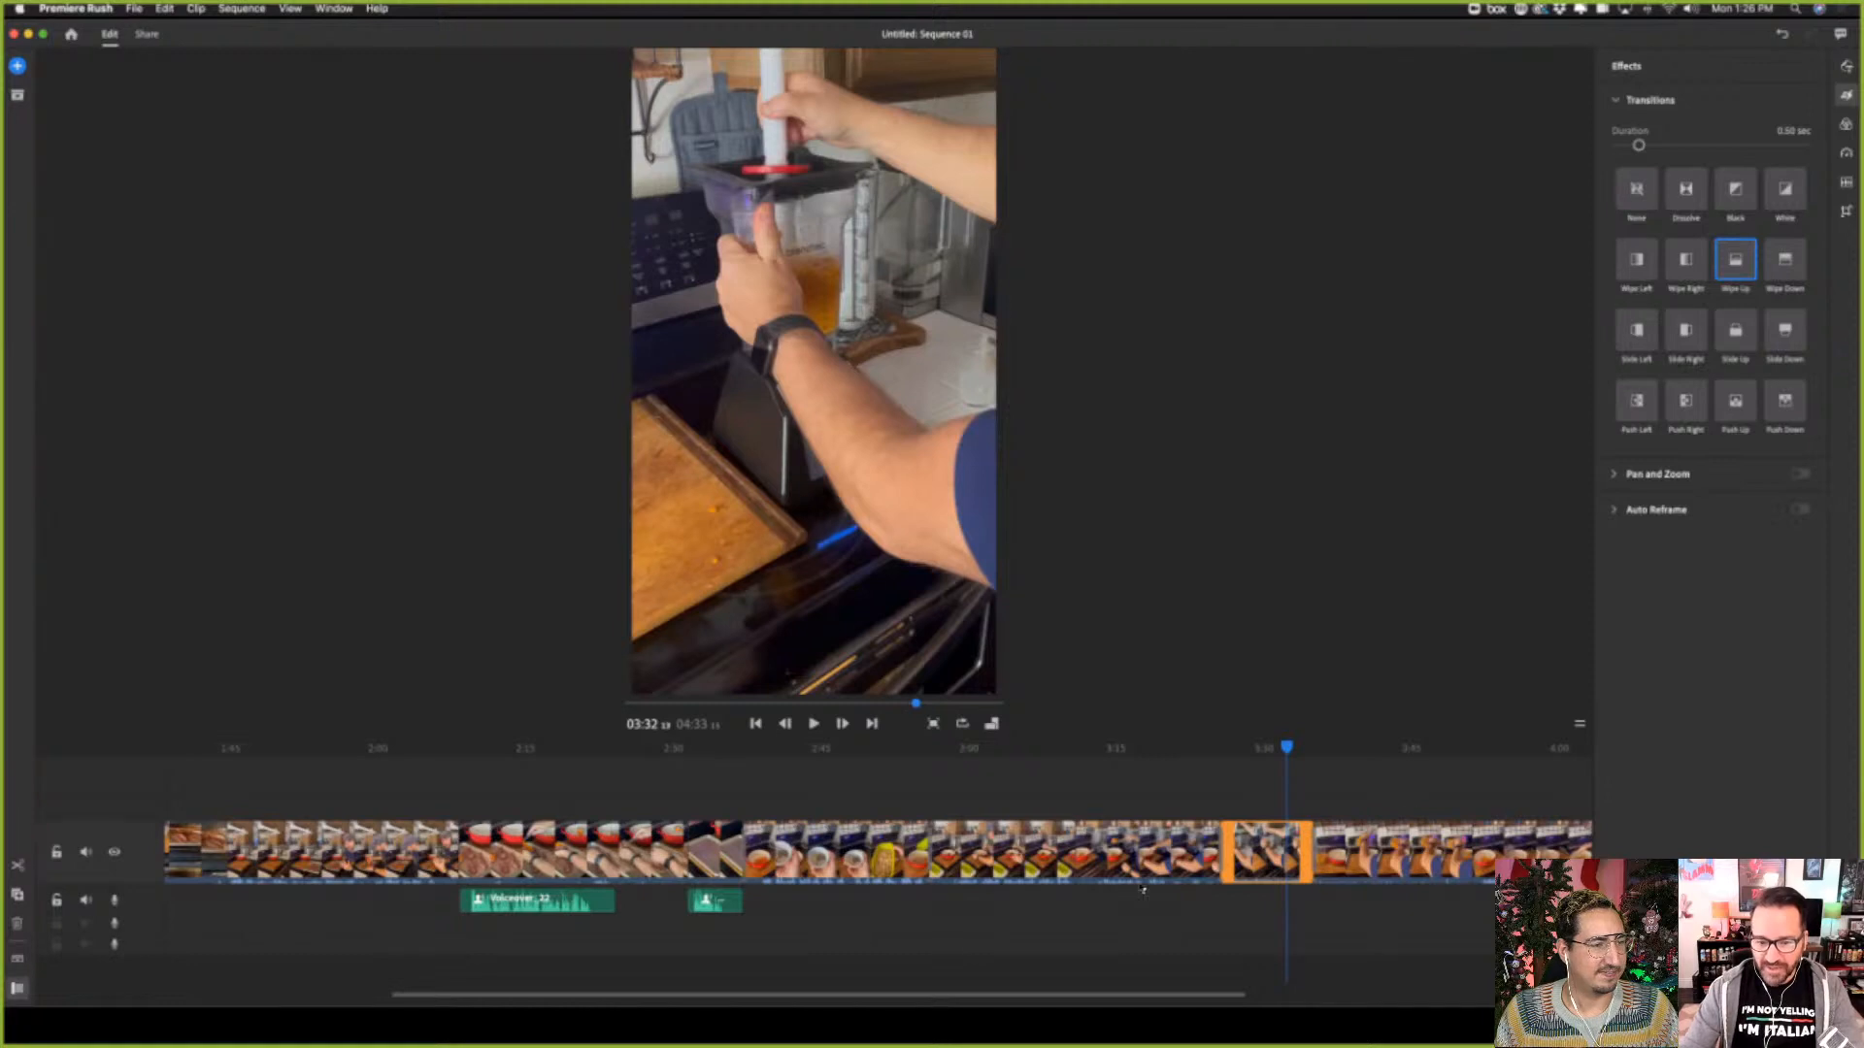
{"action": "left_click", "coordinate": [1390, 847]}
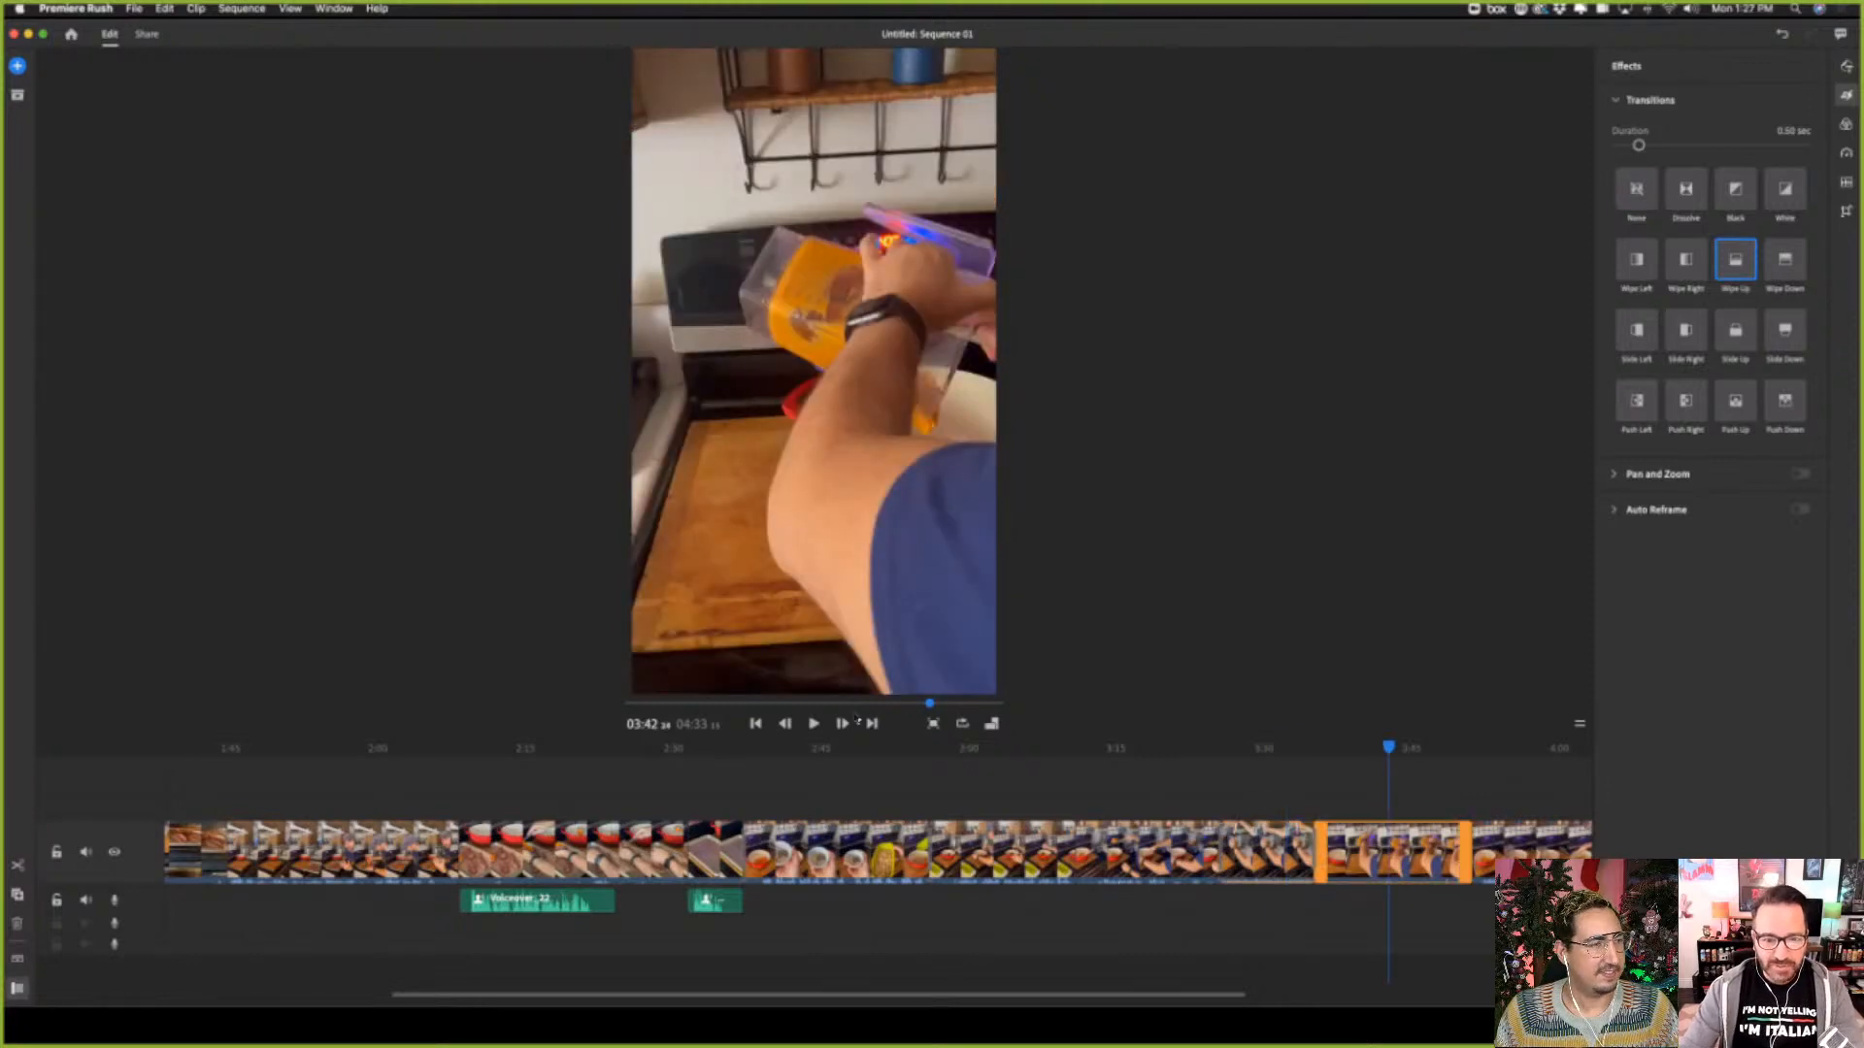
{"action": "left_click", "coordinate": [814, 724]}
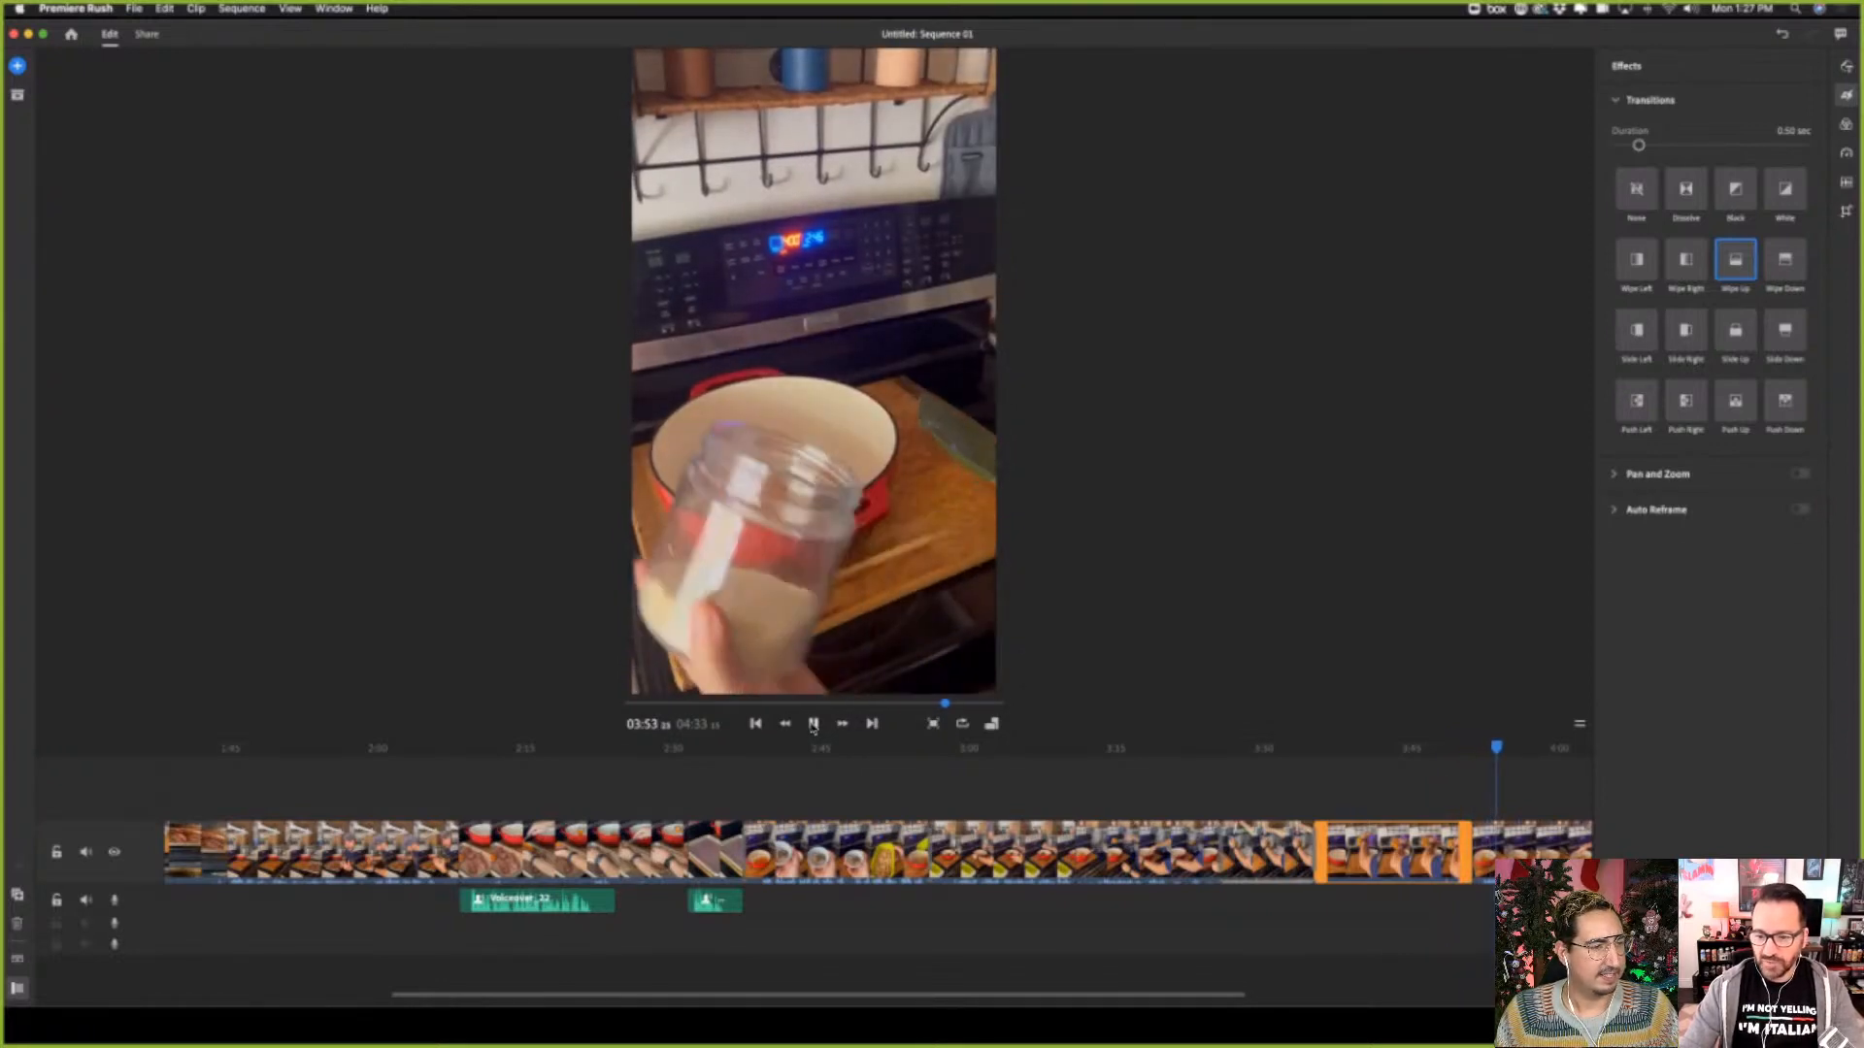
{"action": "left_click", "coordinate": [814, 725]}
Apply a Slide Down transition to the end of the sweet potato pouring clip and check the cut
{"action": "left_click", "coordinate": [1456, 743]}
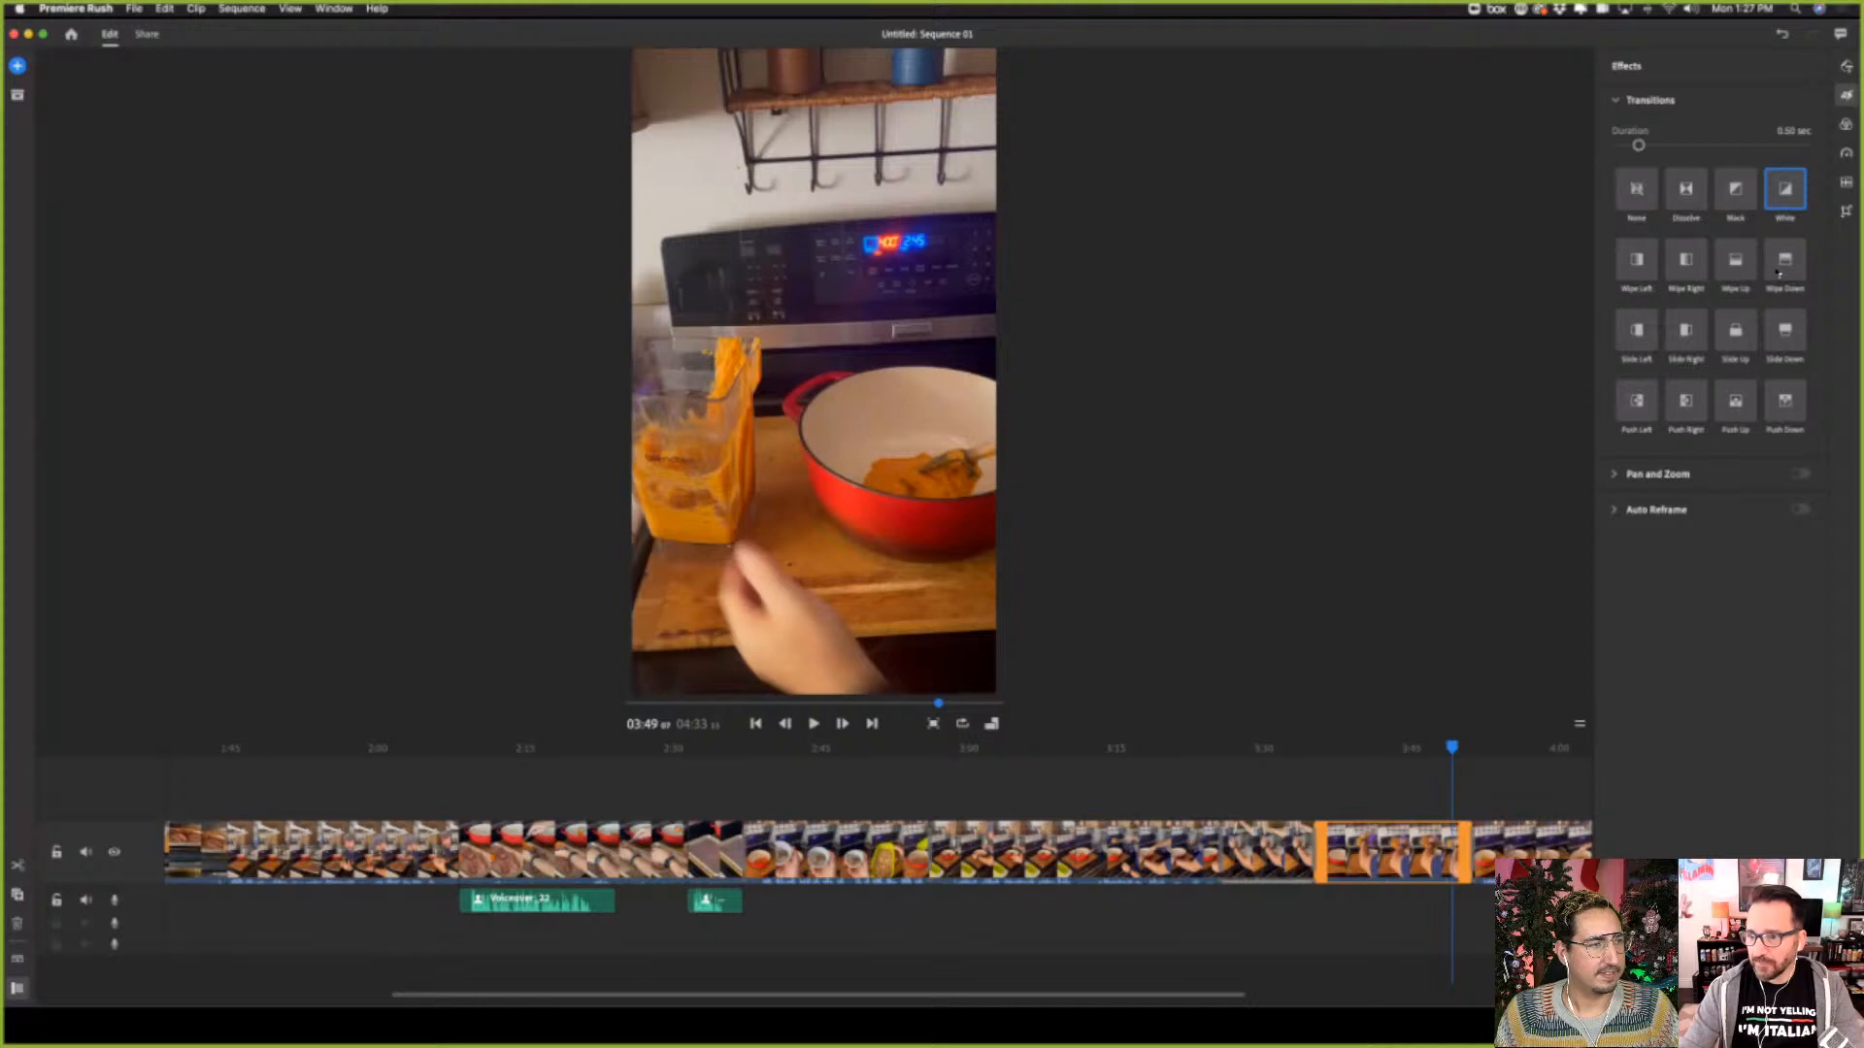
{"action": "left_click", "coordinate": [1786, 333]}
{"action": "left_click_drag", "start_coordinate": [1452, 747], "coordinate": [1476, 754]}
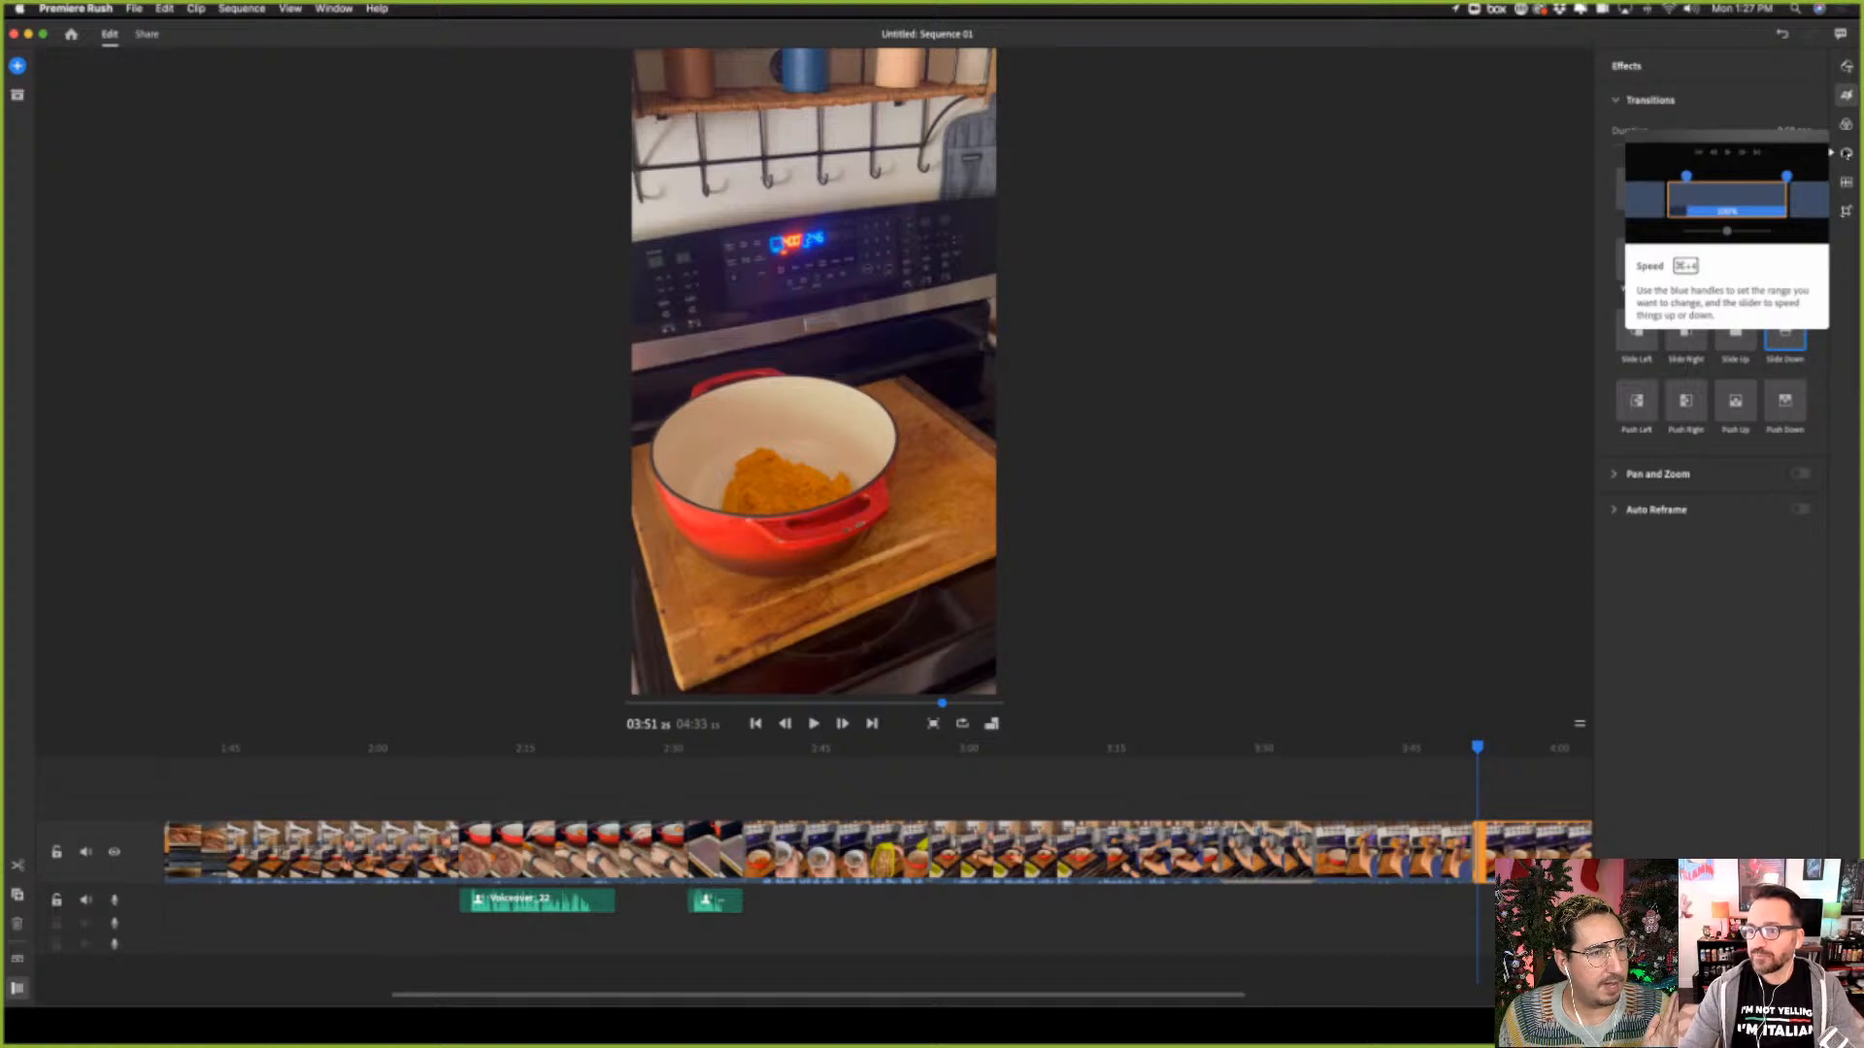
Speed up the entire sweet potato pouring clip to 164%
{"action": "left_click", "coordinate": [1845, 154]}
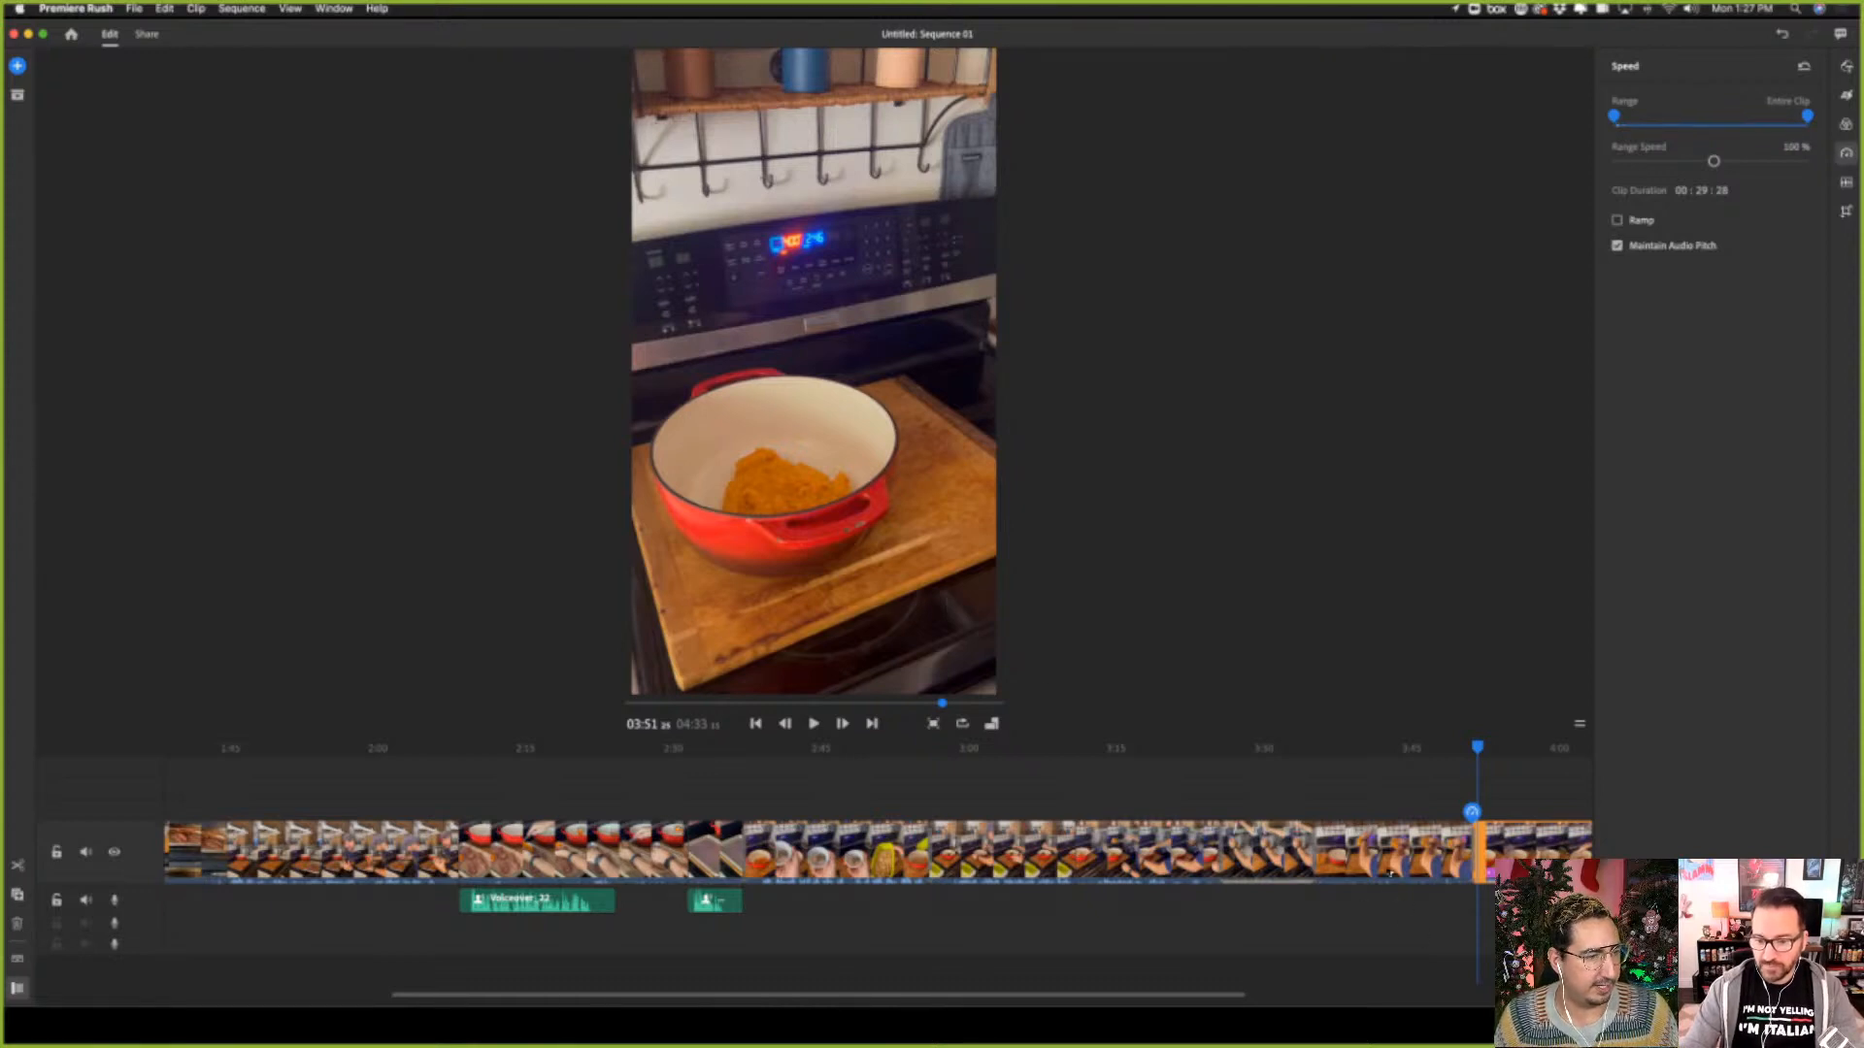
{"action": "left_click", "coordinate": [1389, 854]}
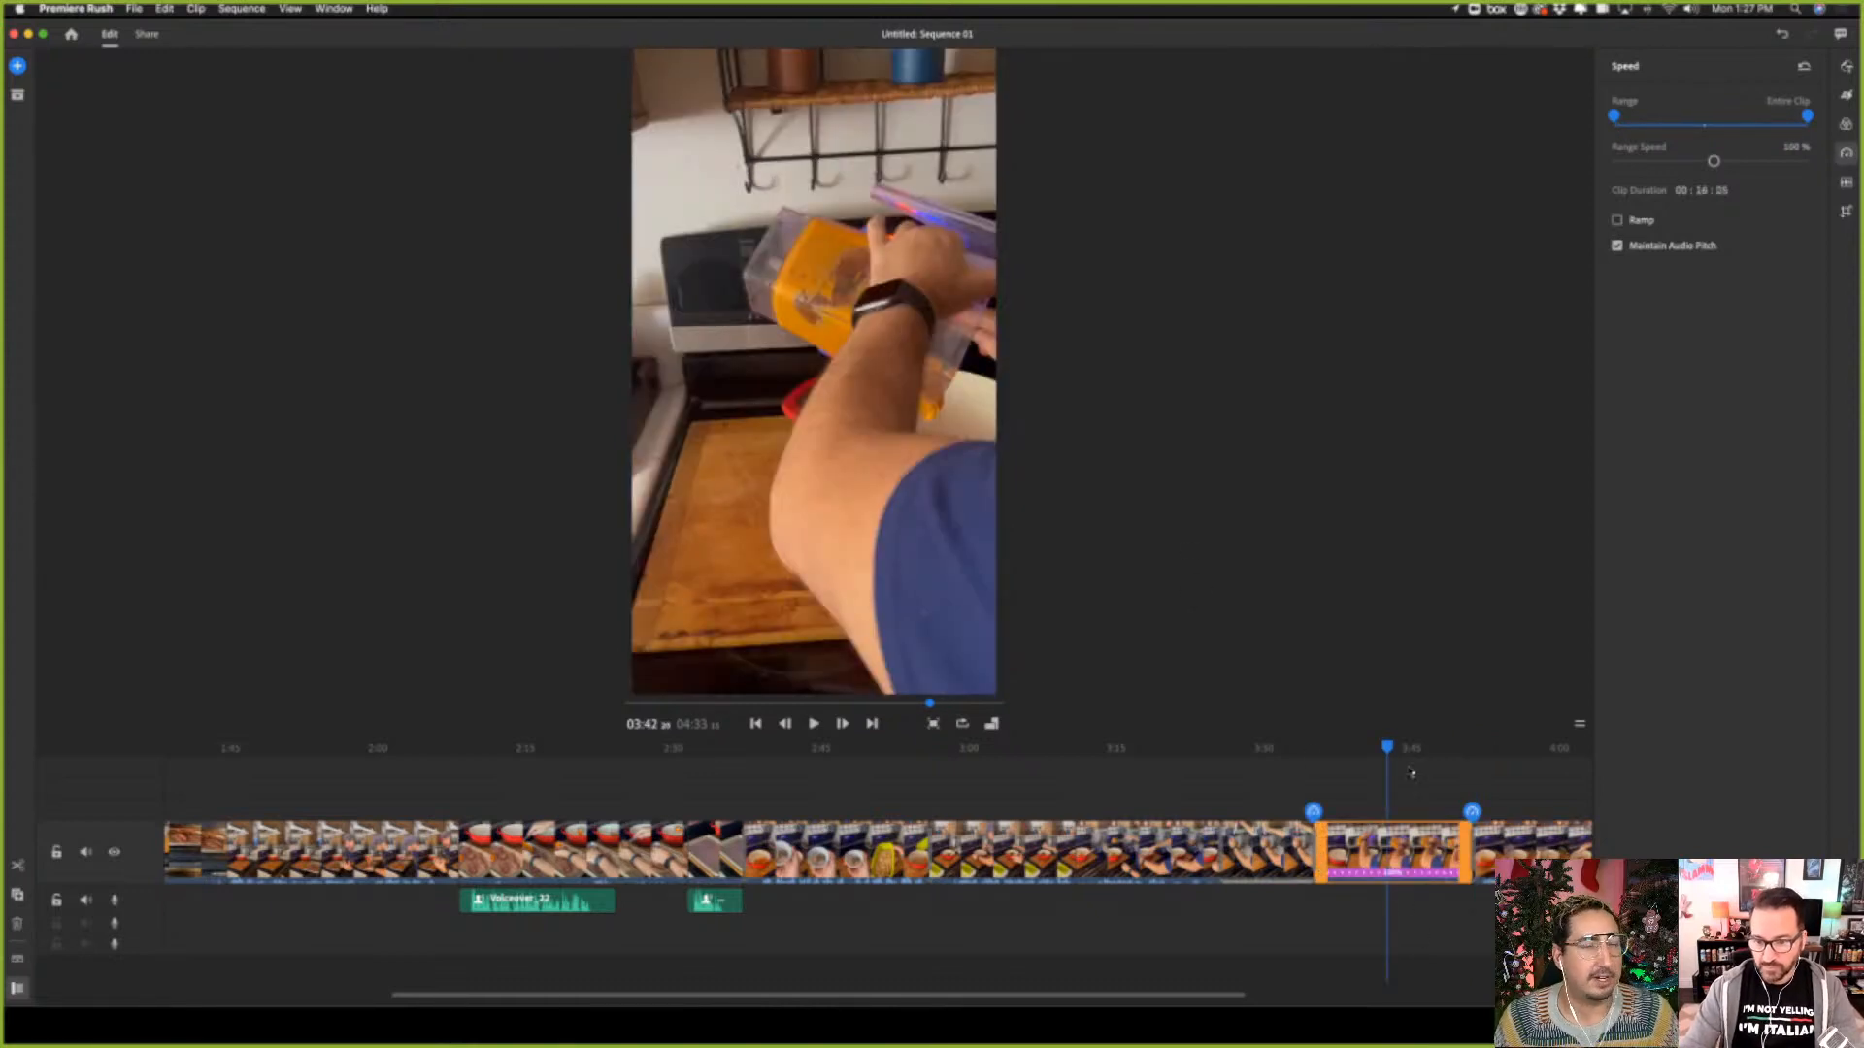
{"action": "left_click", "coordinate": [1330, 761]}
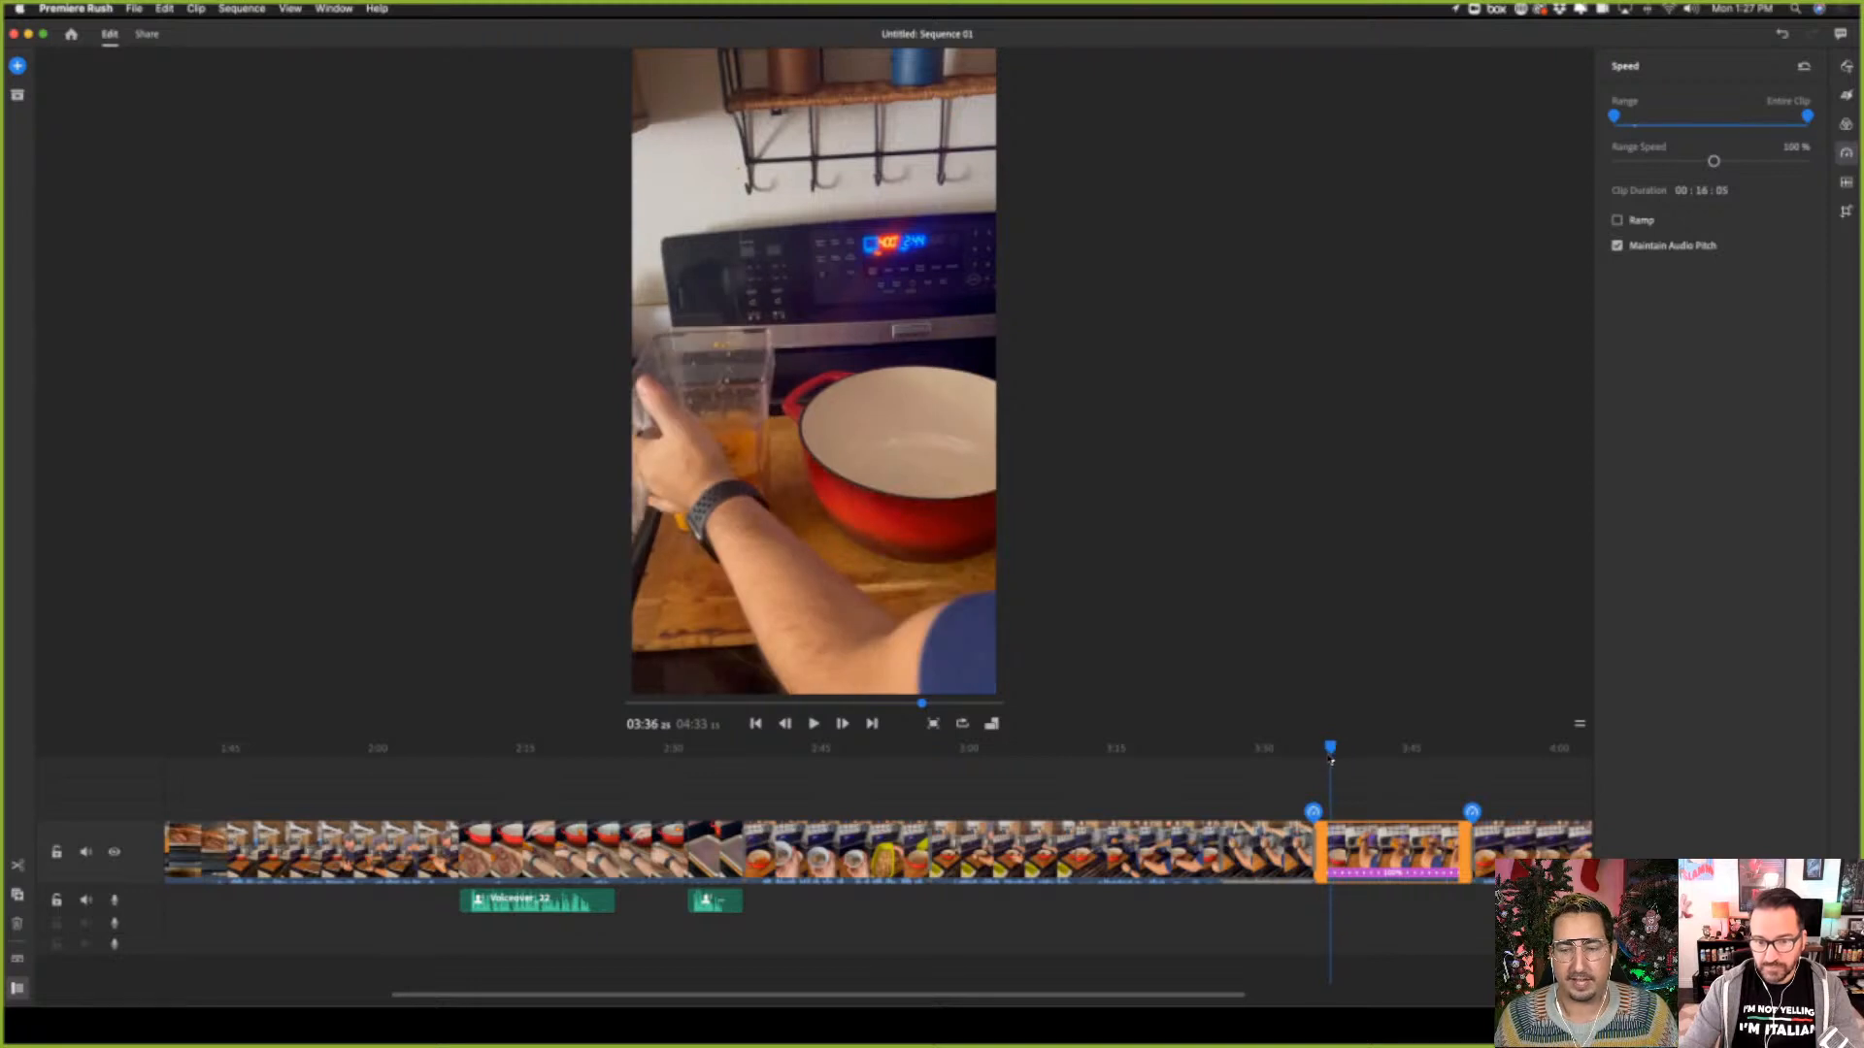
{"action": "mouse_move", "coordinate": [1335, 760]}
{"action": "left_mouse_down"}
{"action": "mouse_move", "coordinate": [1427, 756]}
{"action": "mouse_move", "coordinate": [1338, 756]}
{"action": "left_mouse_up"}
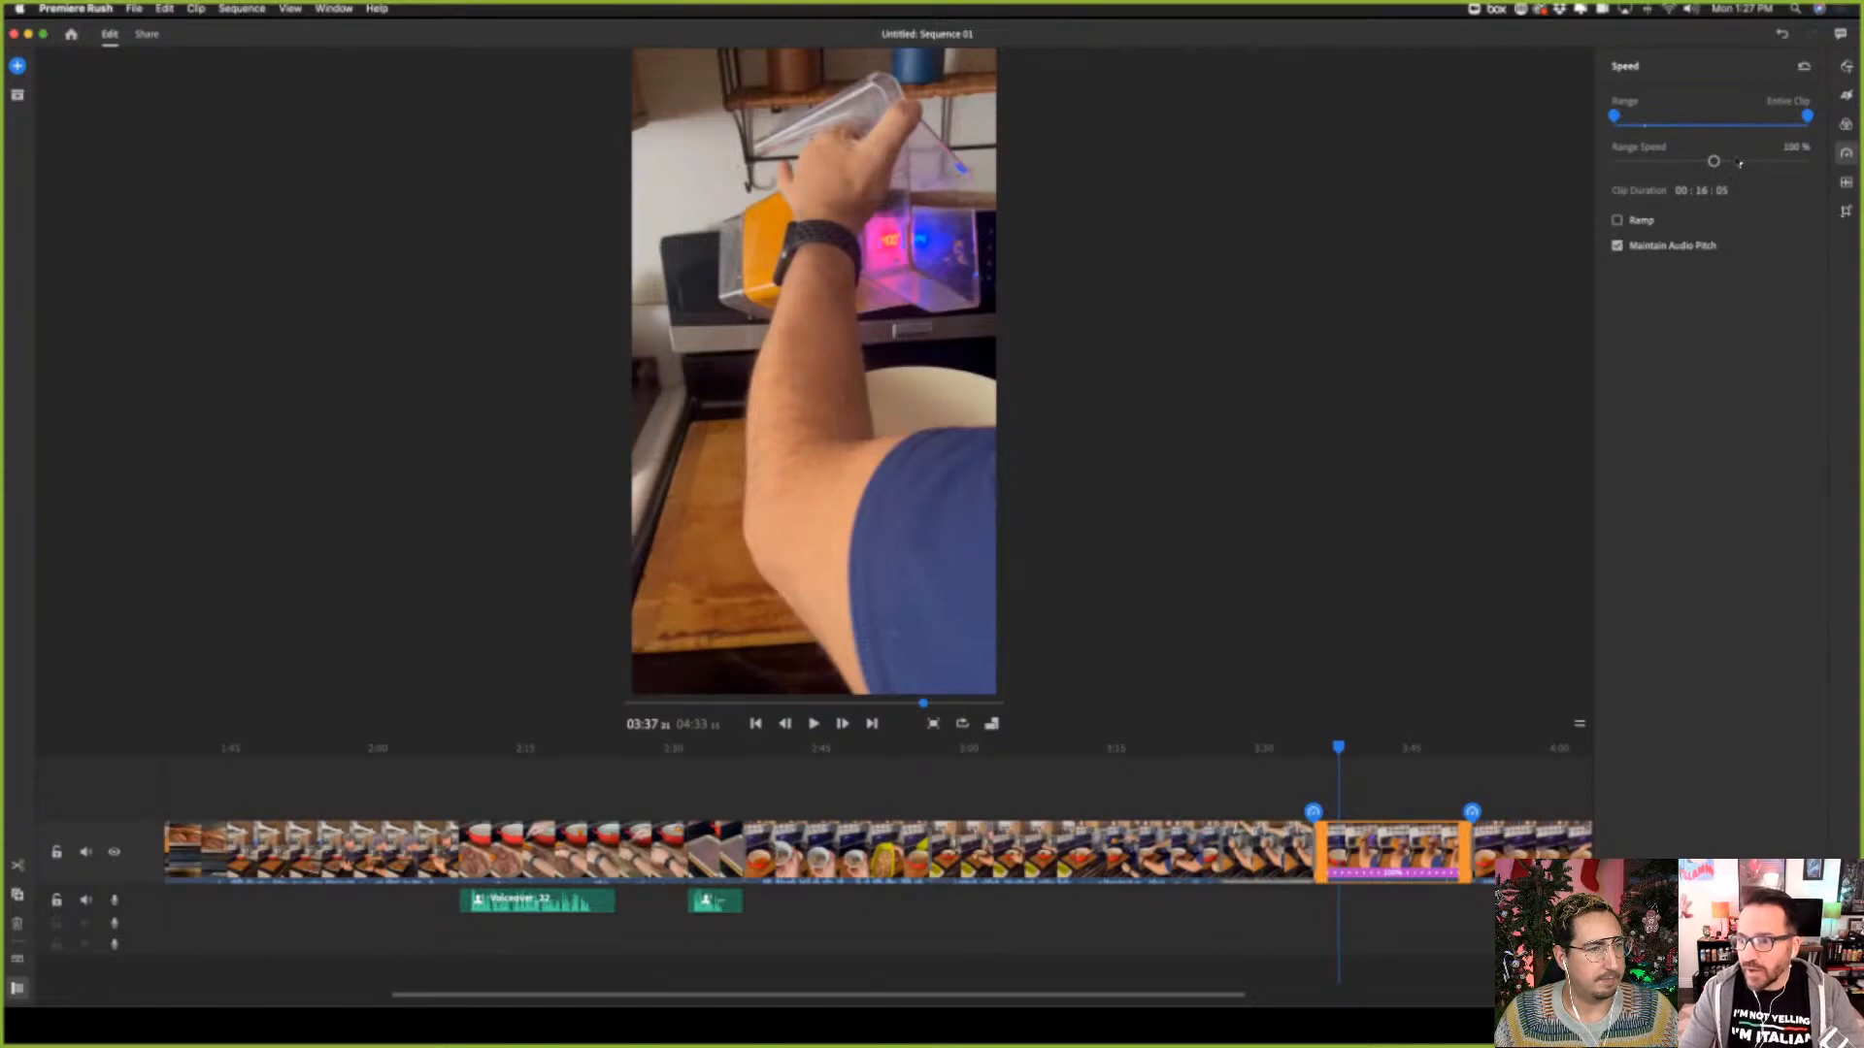
{"action": "left_click_drag", "start_coordinate": [1714, 162], "coordinate": [1731, 163]}
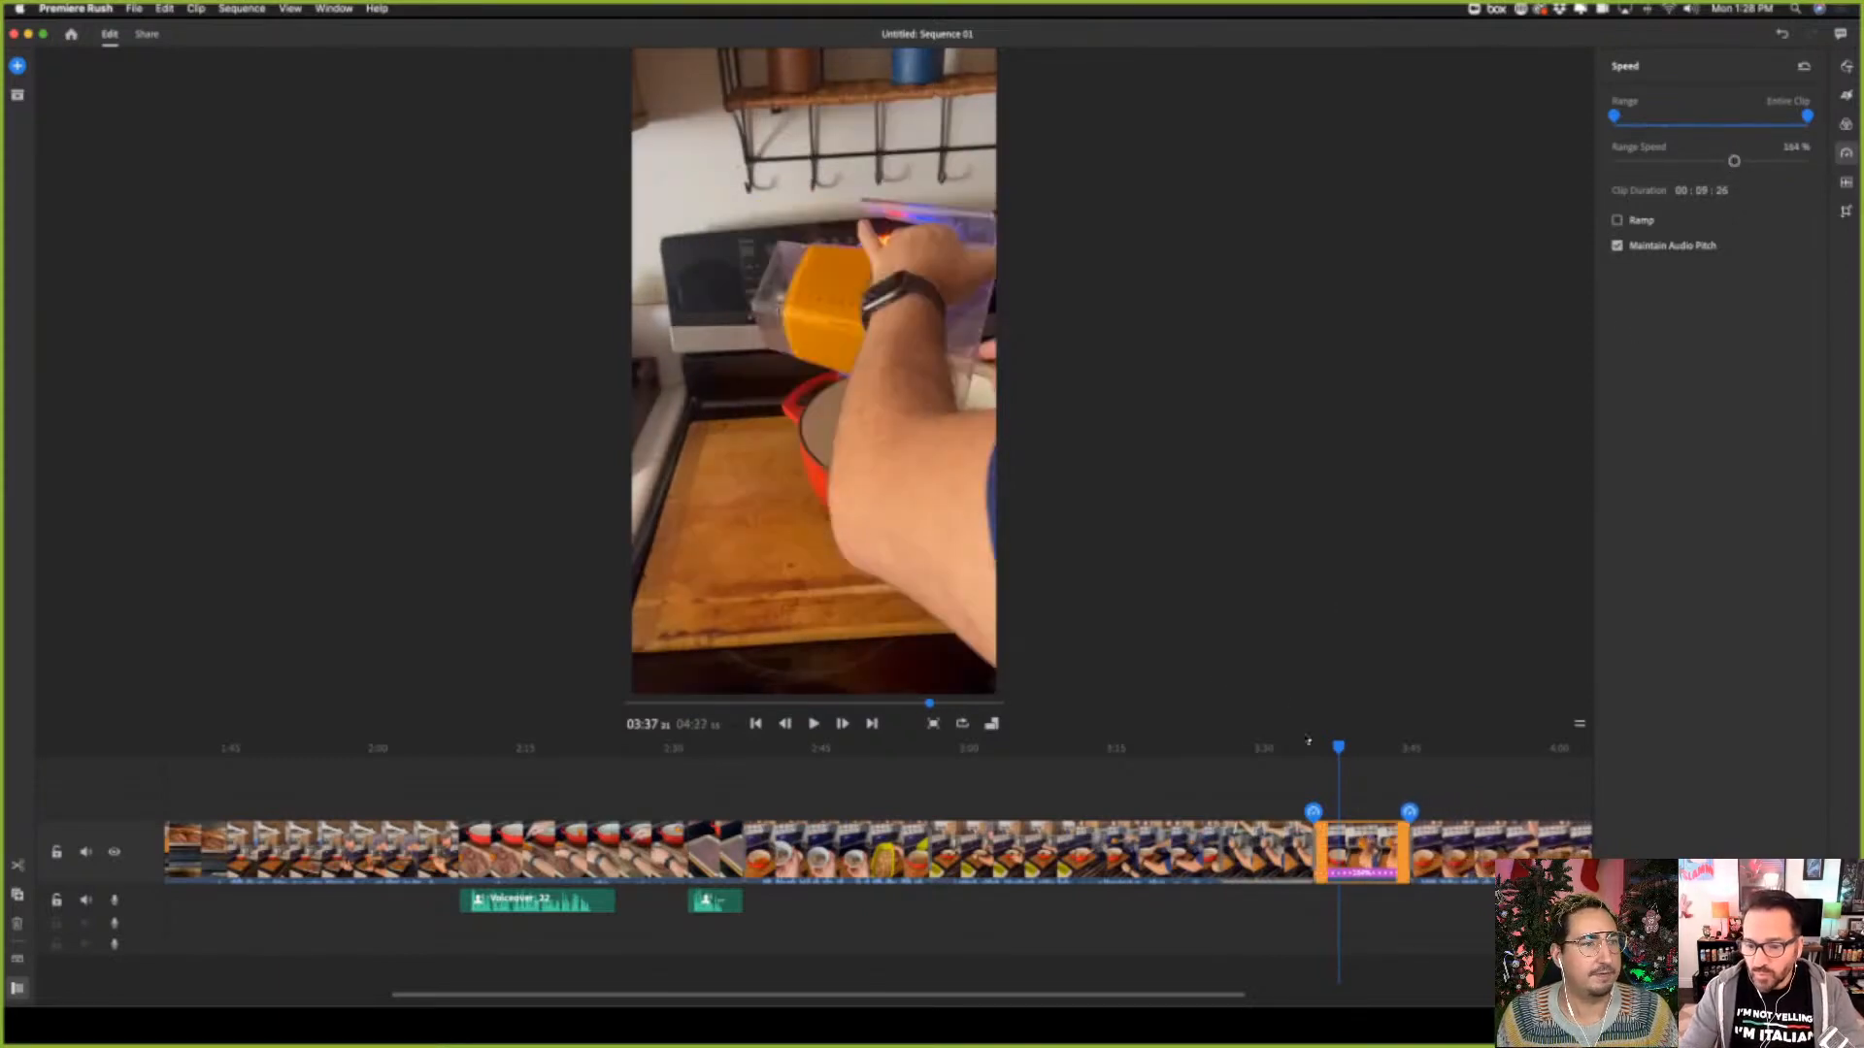
Enable speed ramping on the sweet potato pouring clip and play back the sequence from shortly before it
{"action": "left_click_drag", "start_coordinate": [1330, 748], "coordinate": [1317, 745]}
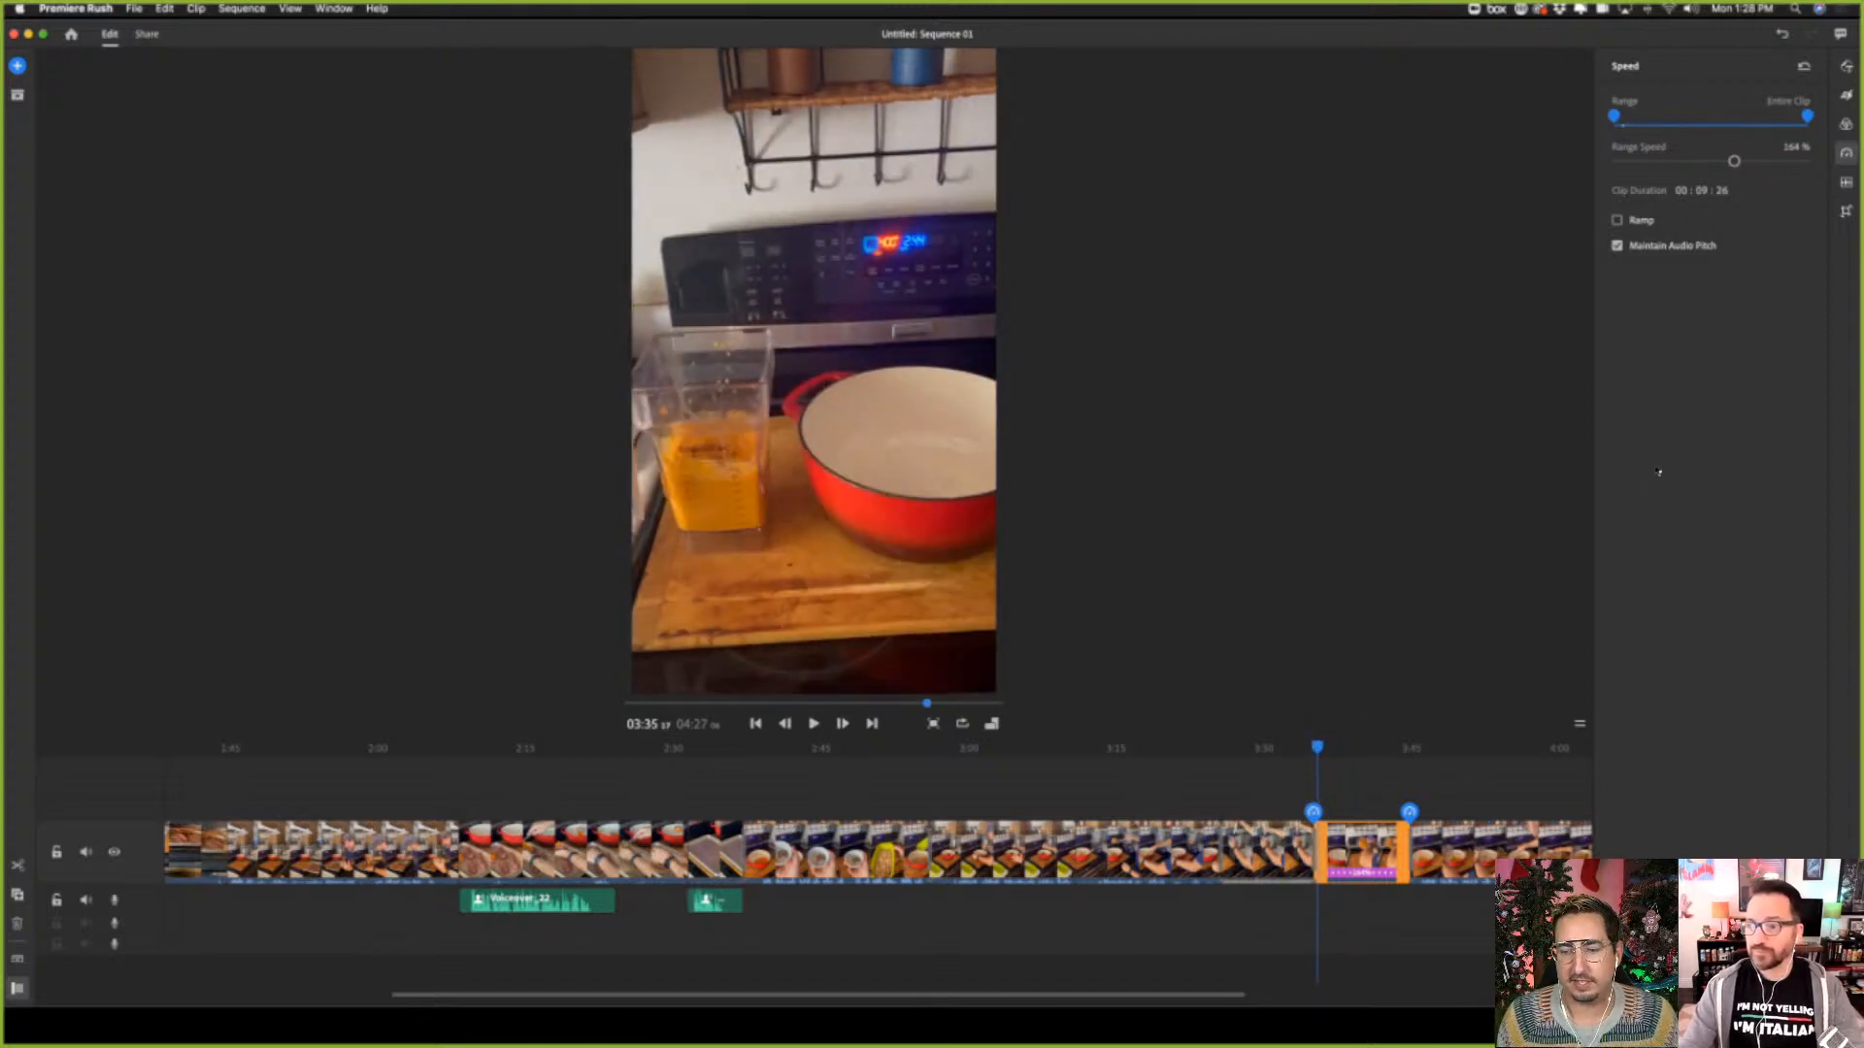
{"action": "left_click", "coordinate": [1646, 223]}
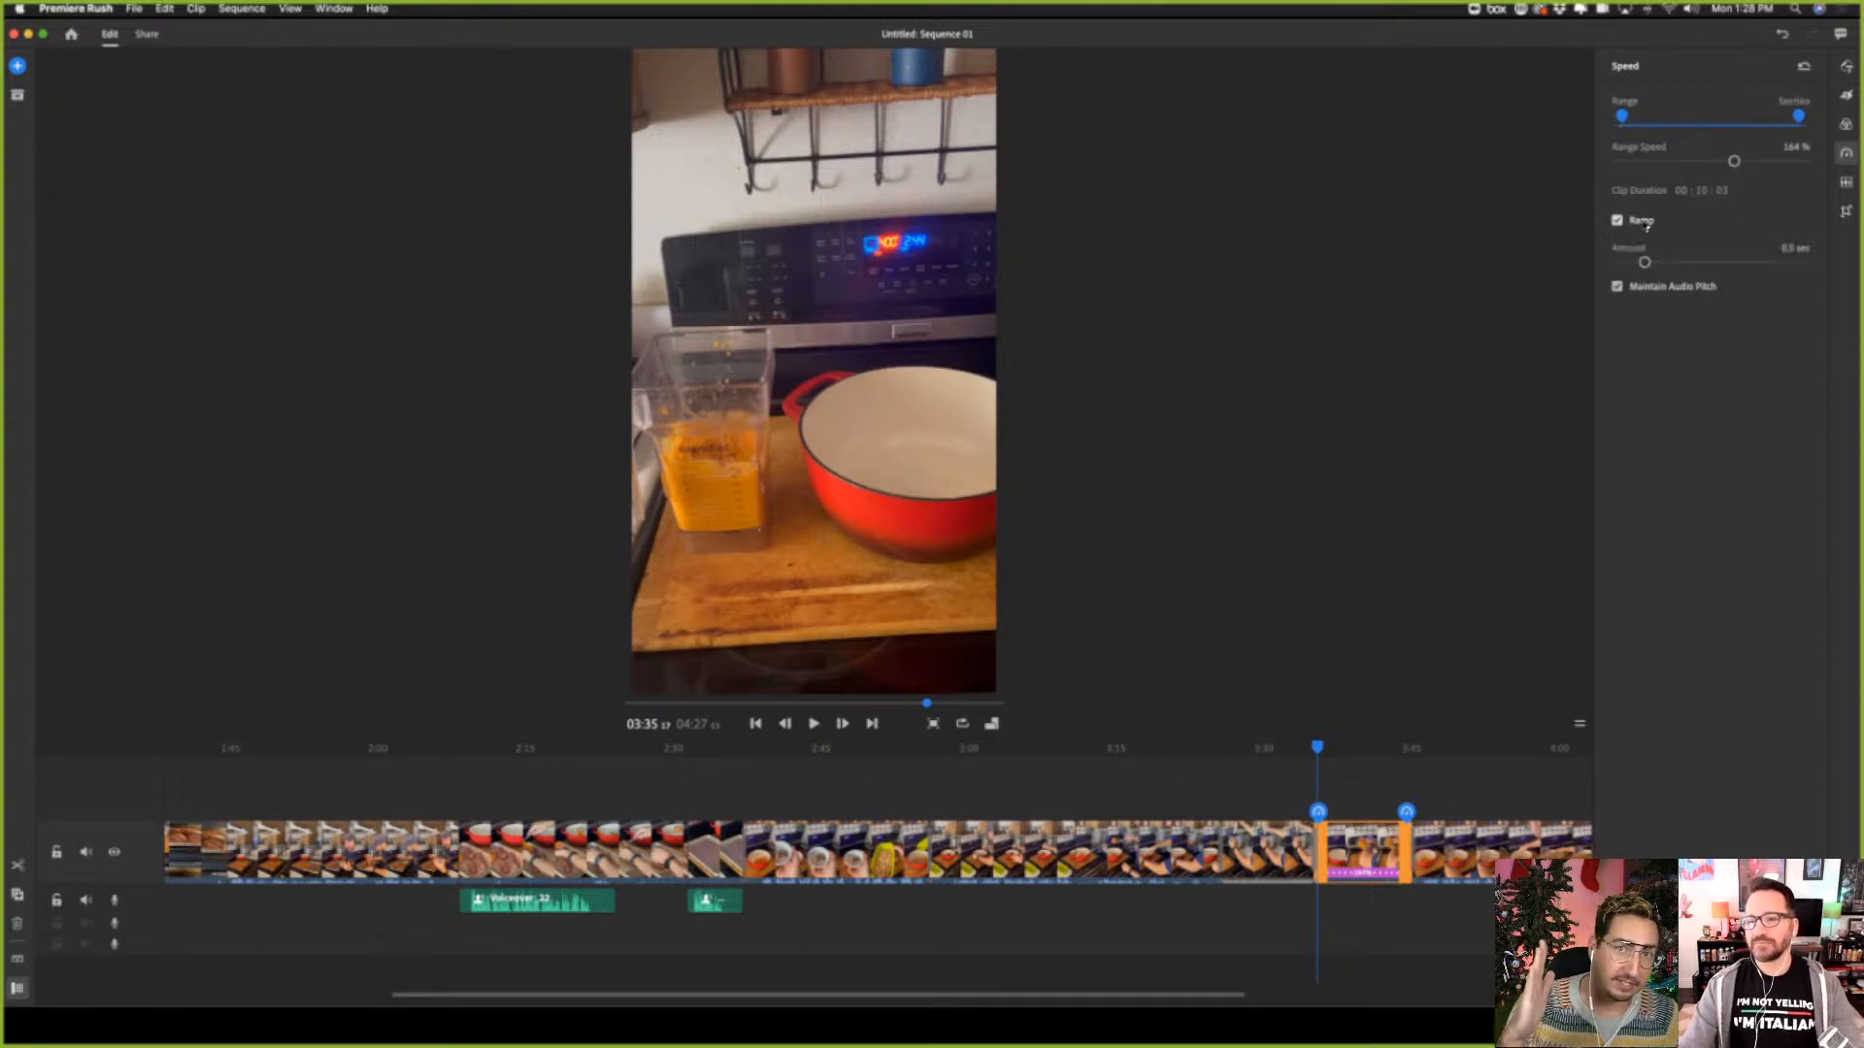
{"action": "left_click", "coordinate": [1294, 748]}
{"action": "left_click", "coordinate": [814, 724]}
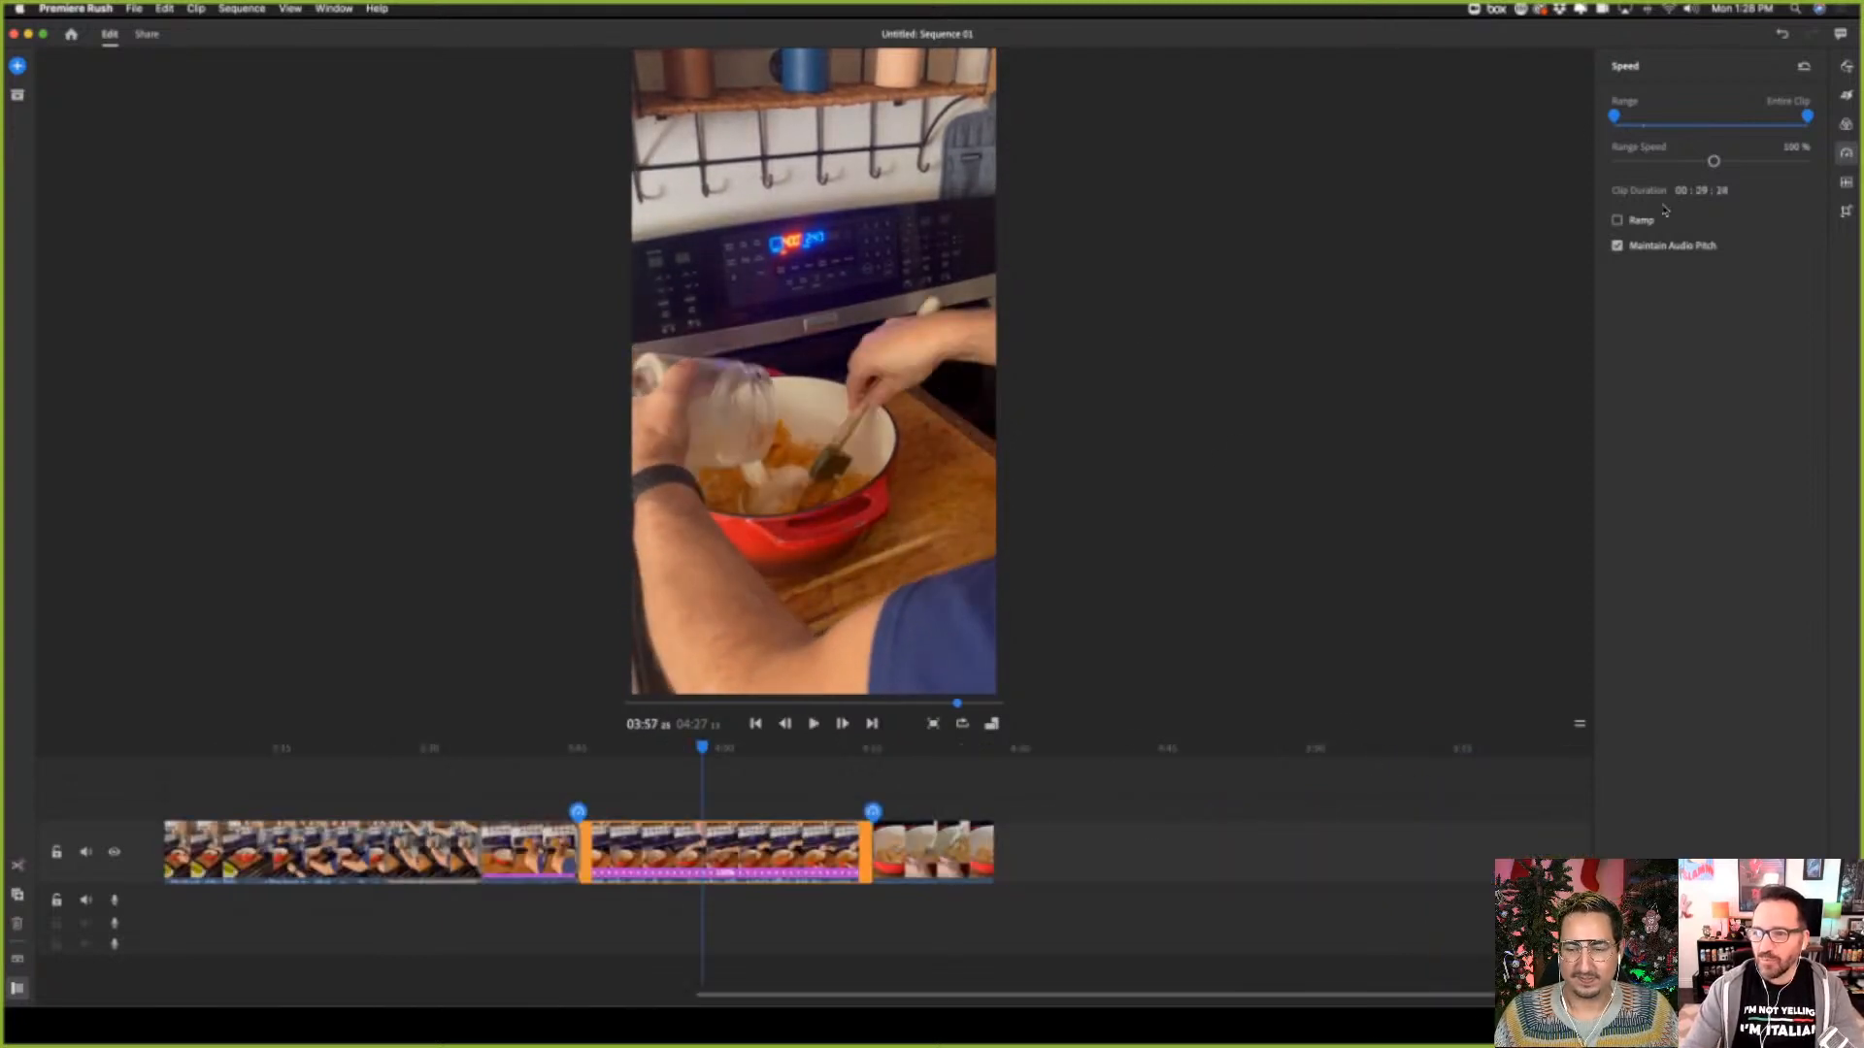
Apply a Black transition to the flour mixing clip and play it back from about 03:57
{"action": "left_click", "coordinate": [1846, 126]}
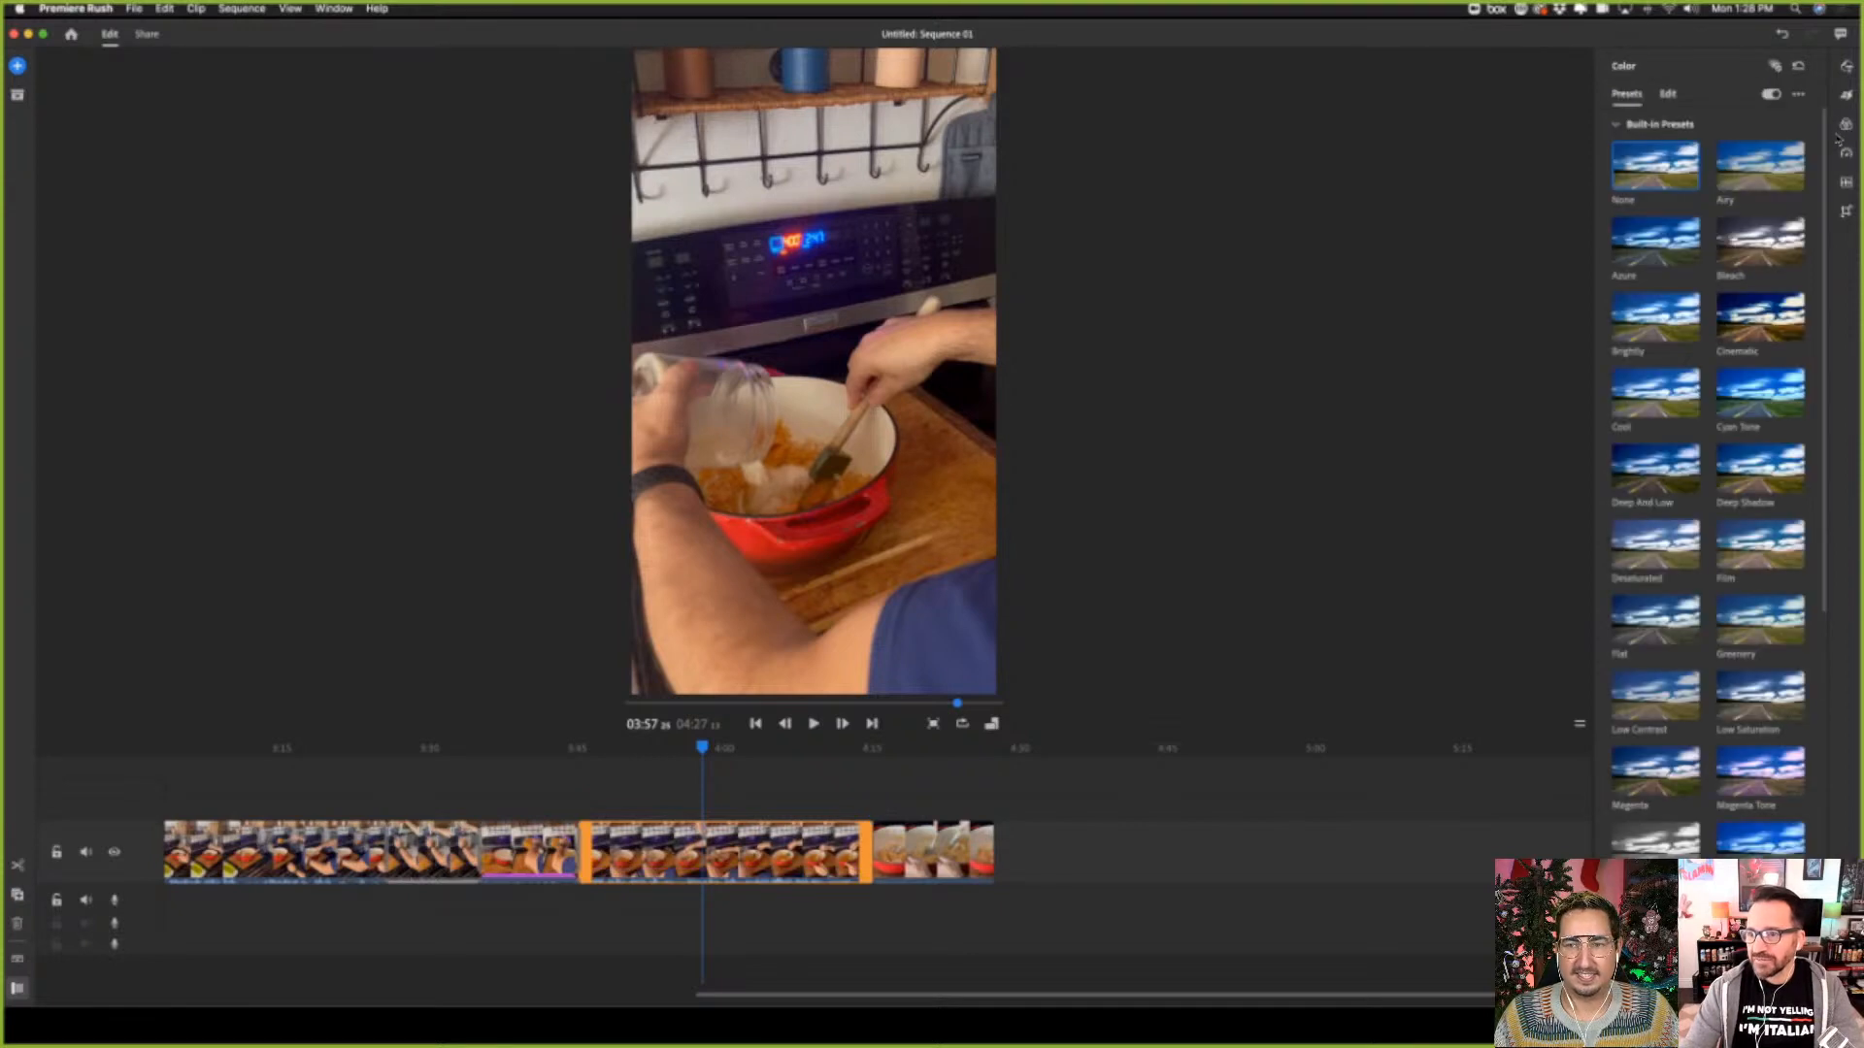
{"action": "left_click", "coordinate": [1846, 95]}
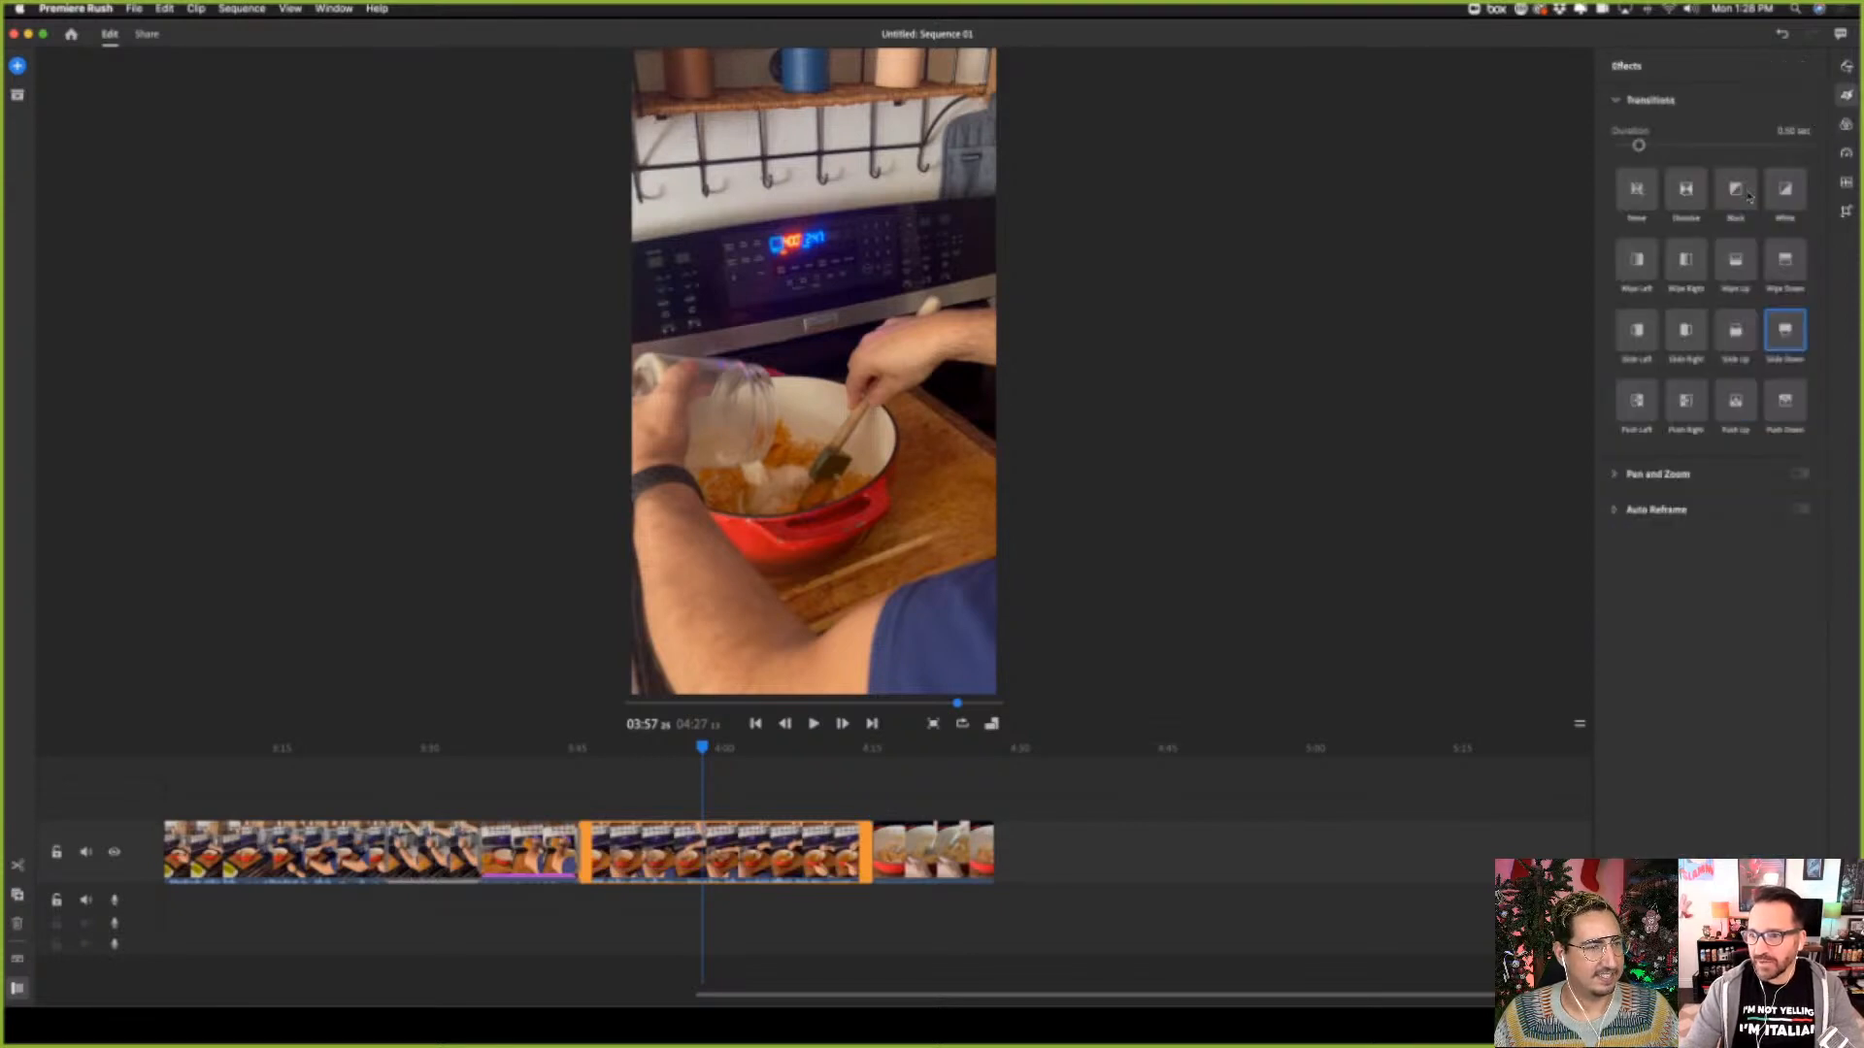
{"action": "left_click", "coordinate": [1741, 194]}
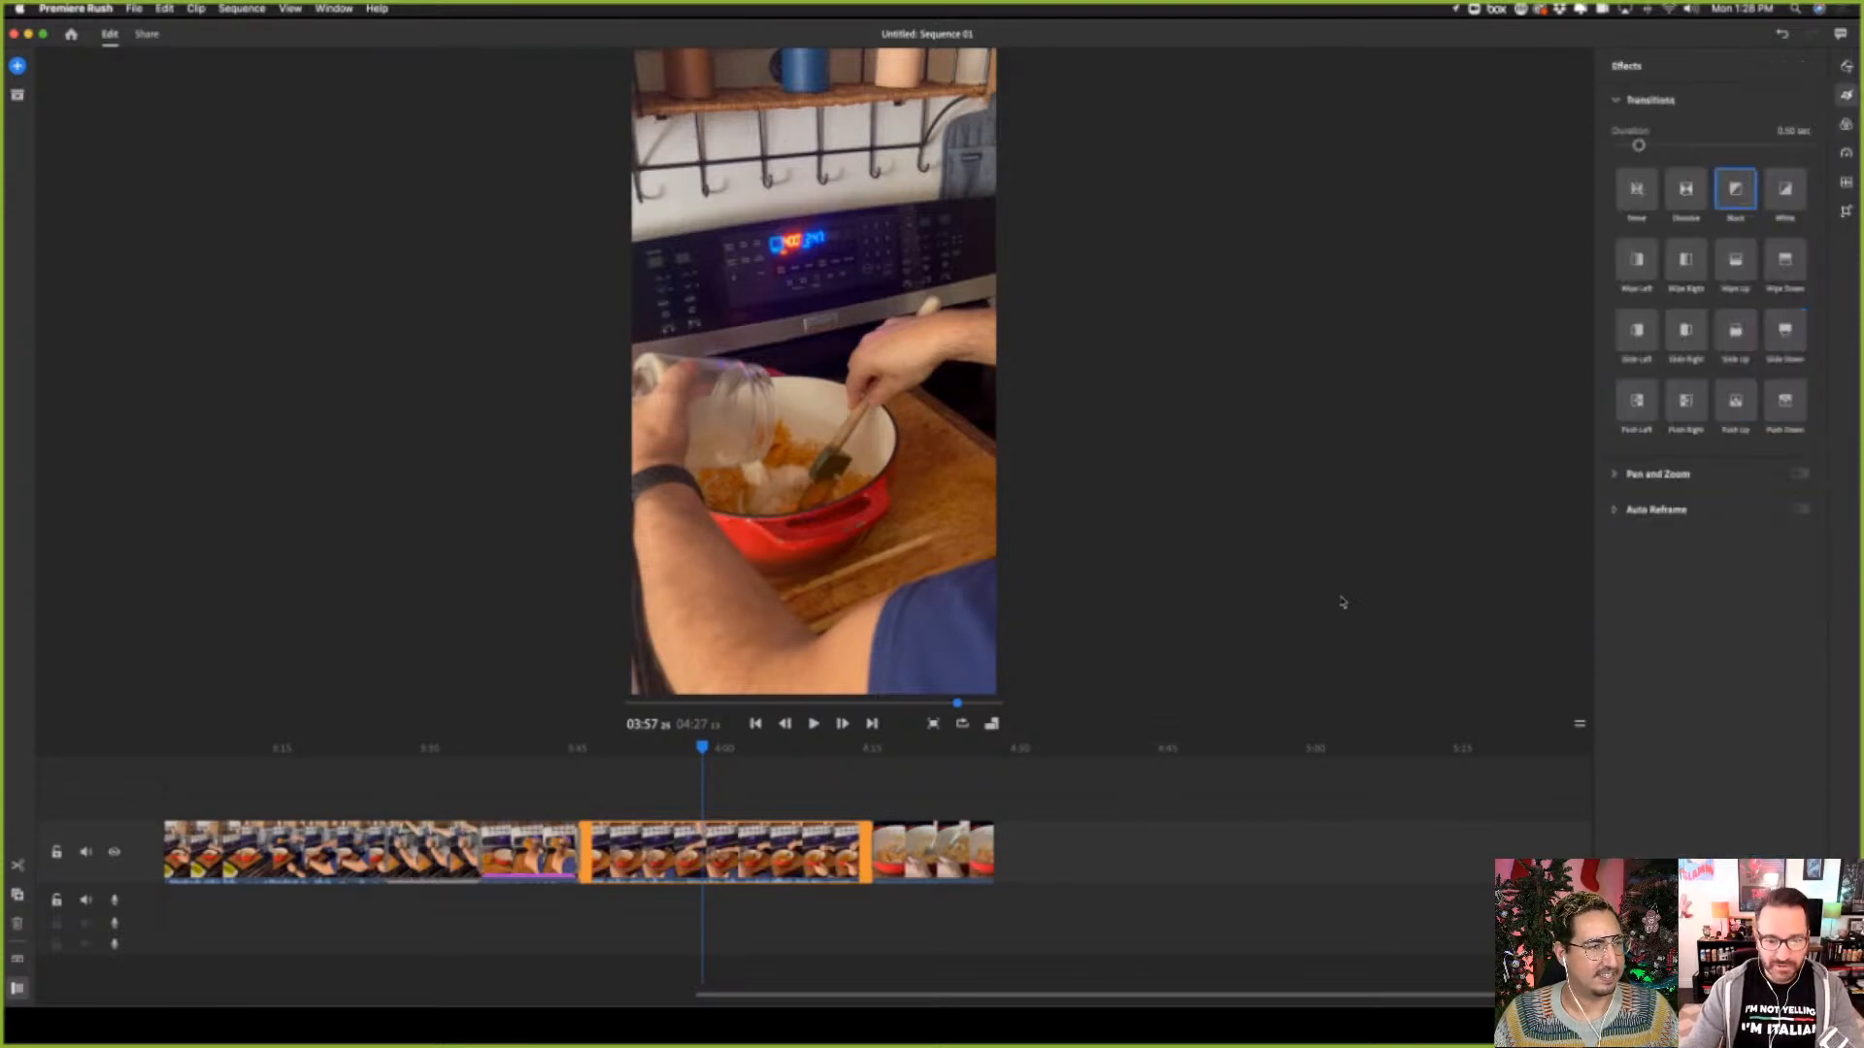
{"action": "left_click", "coordinate": [813, 724]}
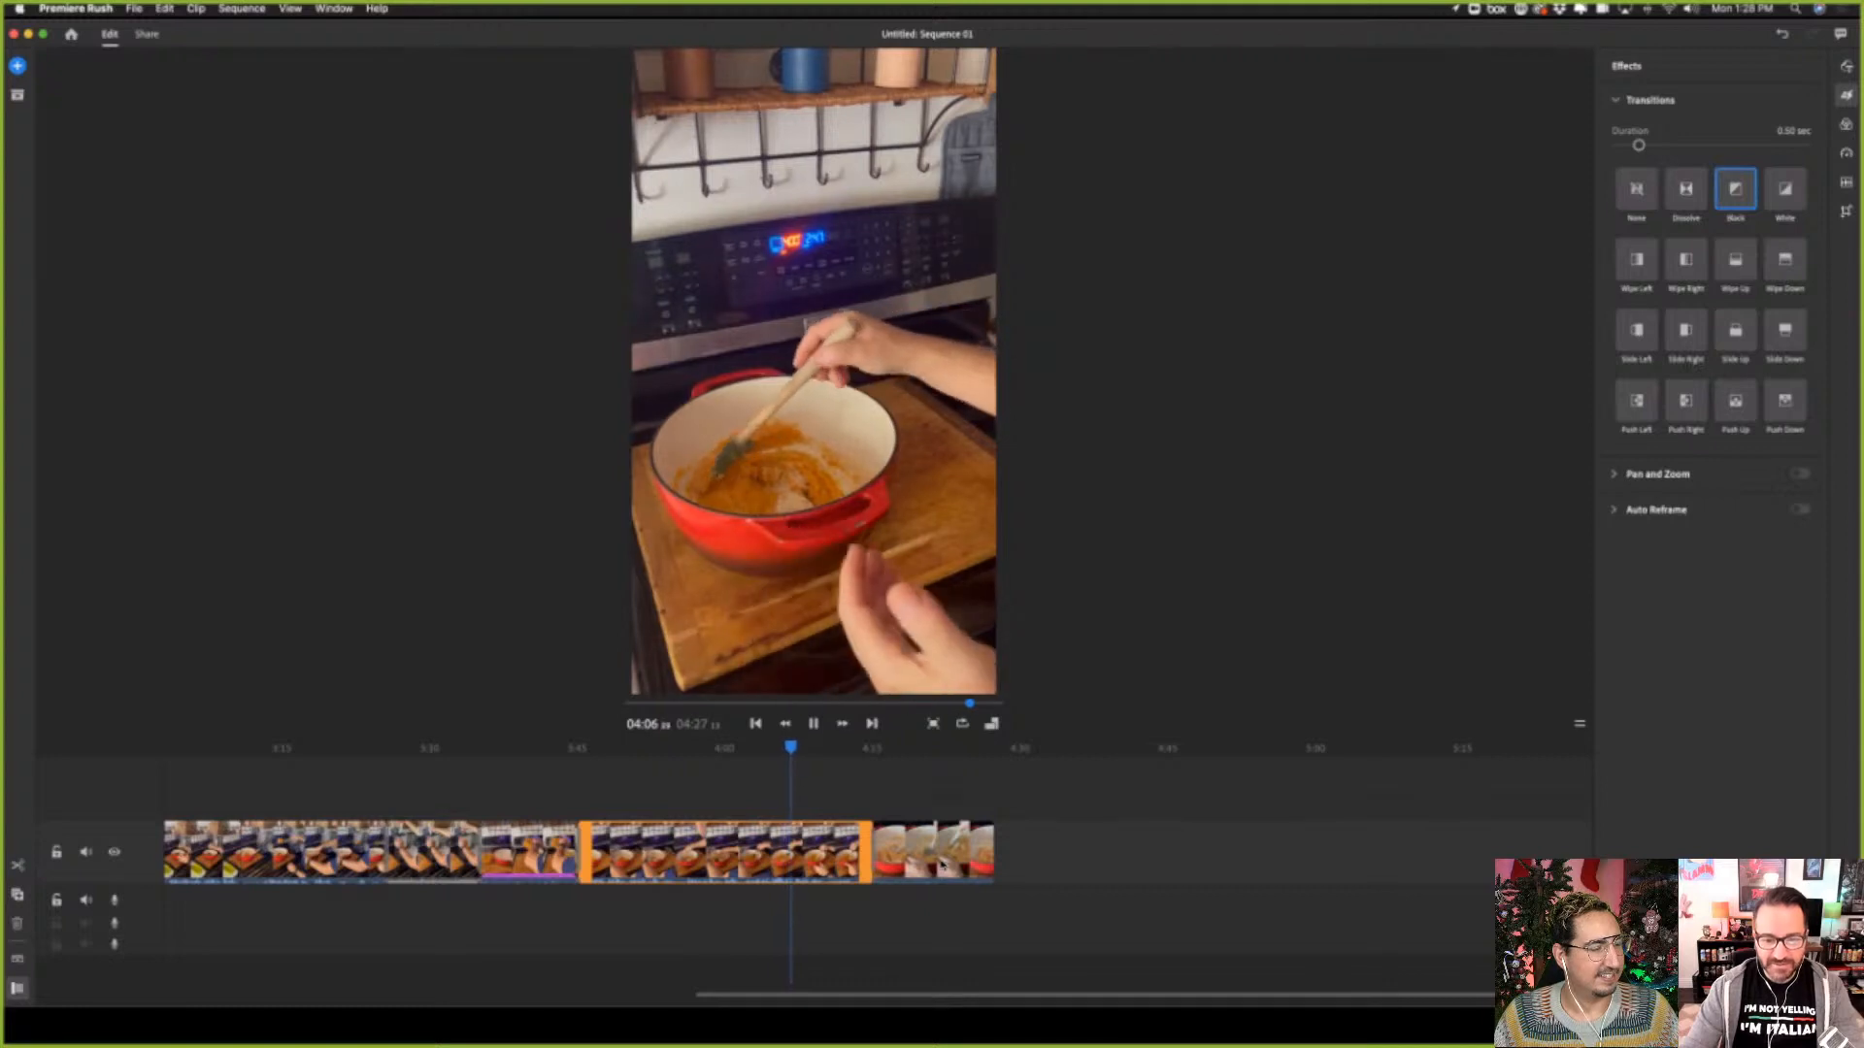
{"action": "left_click", "coordinate": [842, 724]}
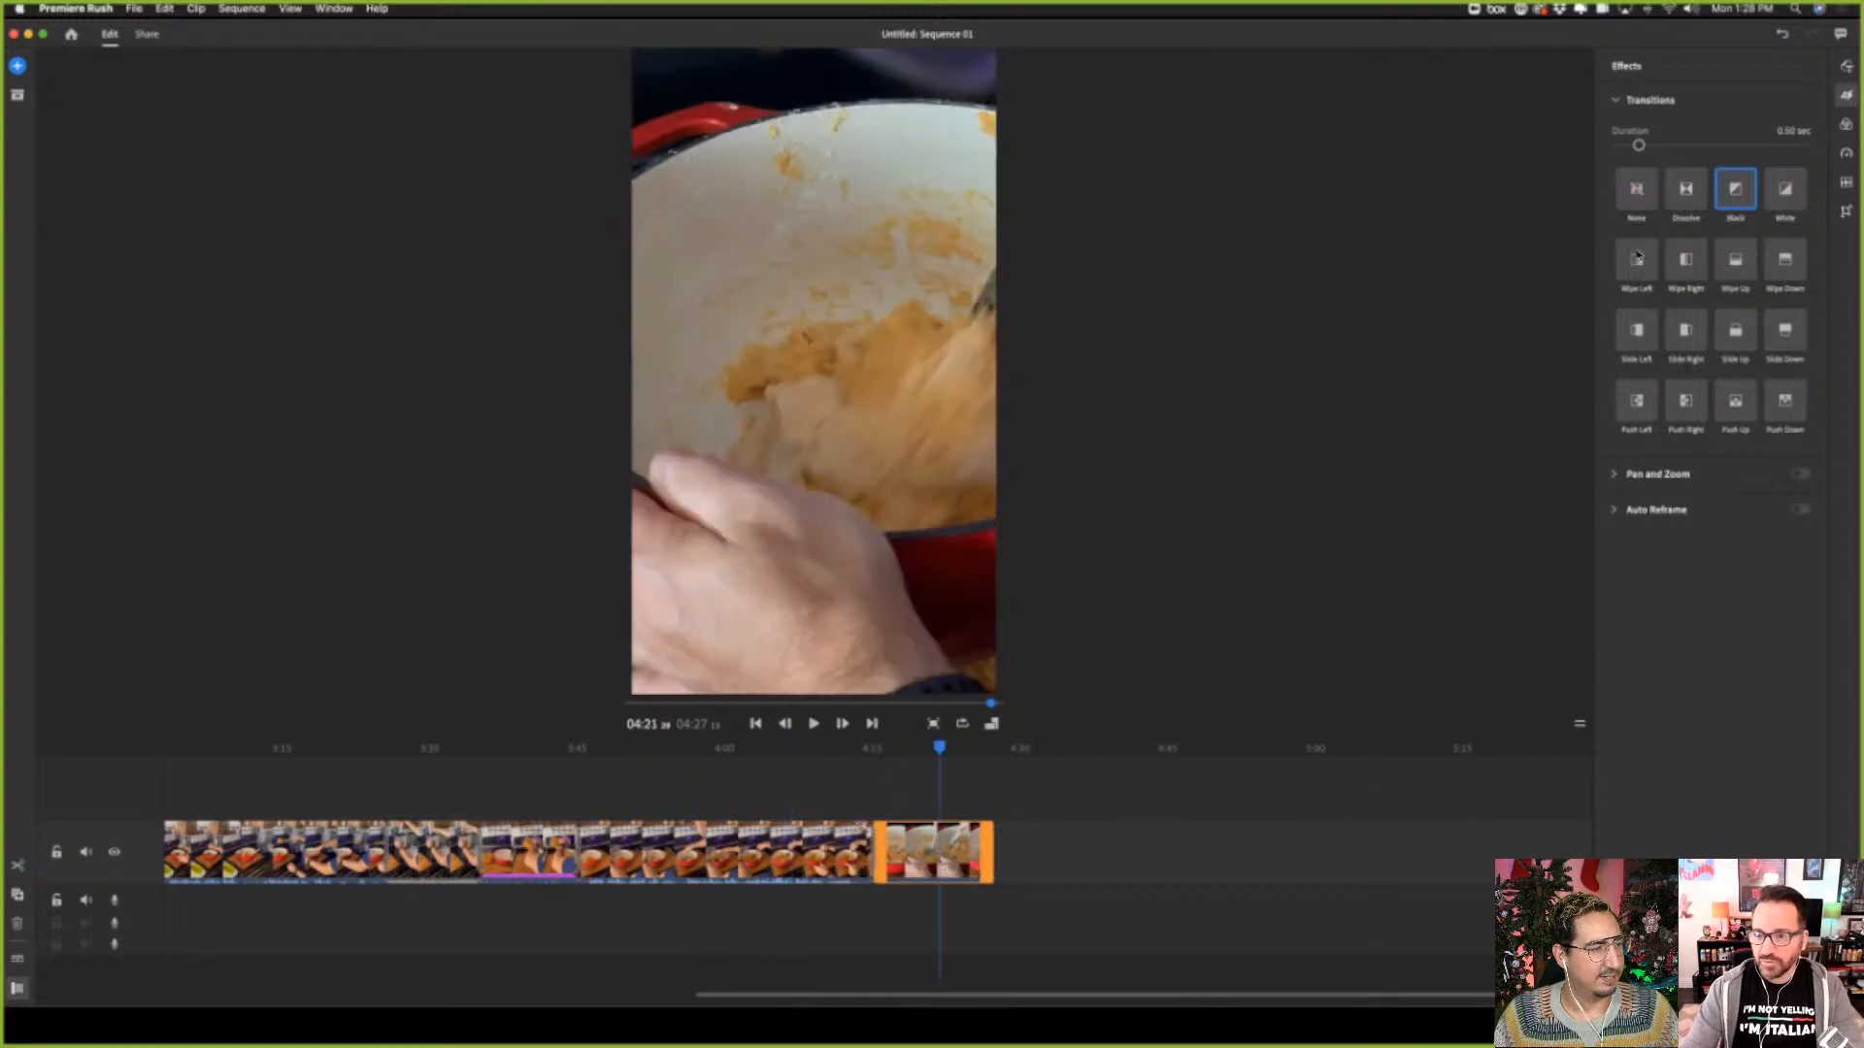
Play back the final dough close-up clip, apply a Wipe Left transition to it, and check its ending
{"action": "left_click", "coordinate": [813, 724]}
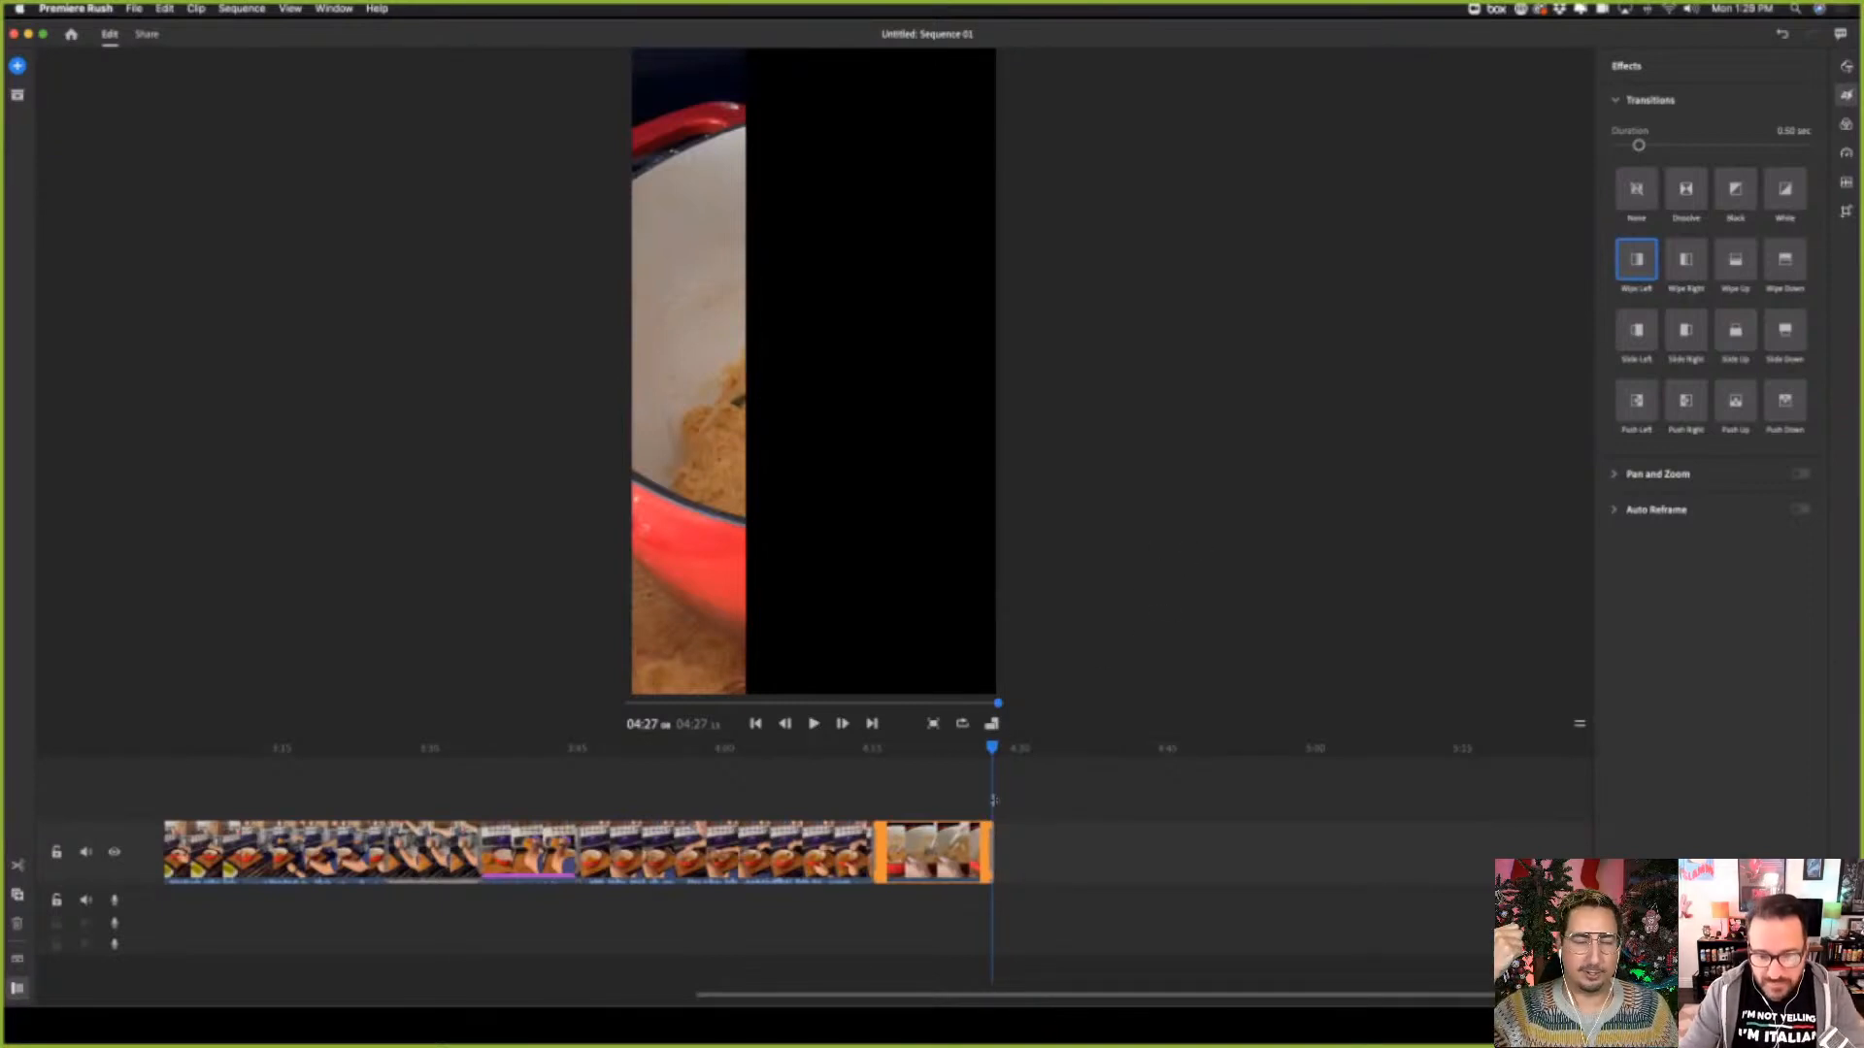
{"action": "left_click_drag", "start_coordinate": [996, 758], "coordinate": [994, 860]}
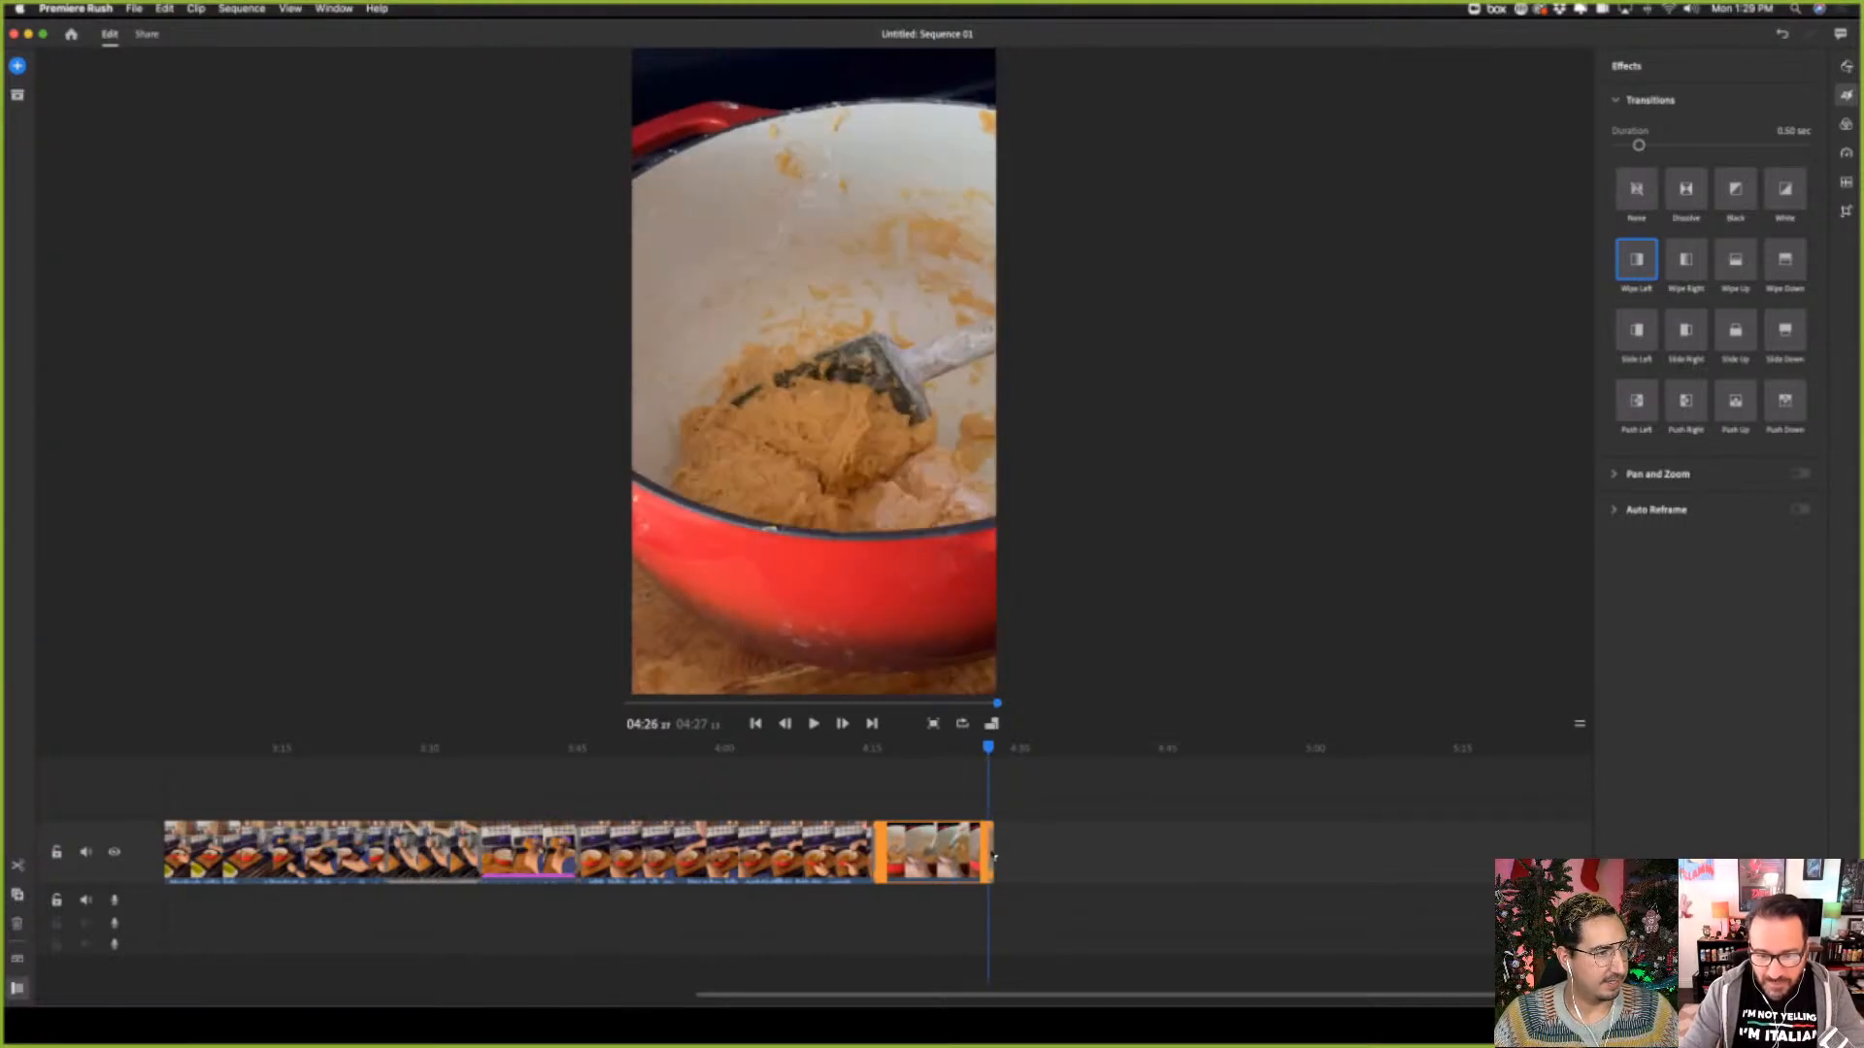
Trim the end of the final dough close-up clip back to about 04:24 and scrub through its closing transition
{"action": "left_click_drag", "start_coordinate": [997, 750], "coordinate": [942, 762]}
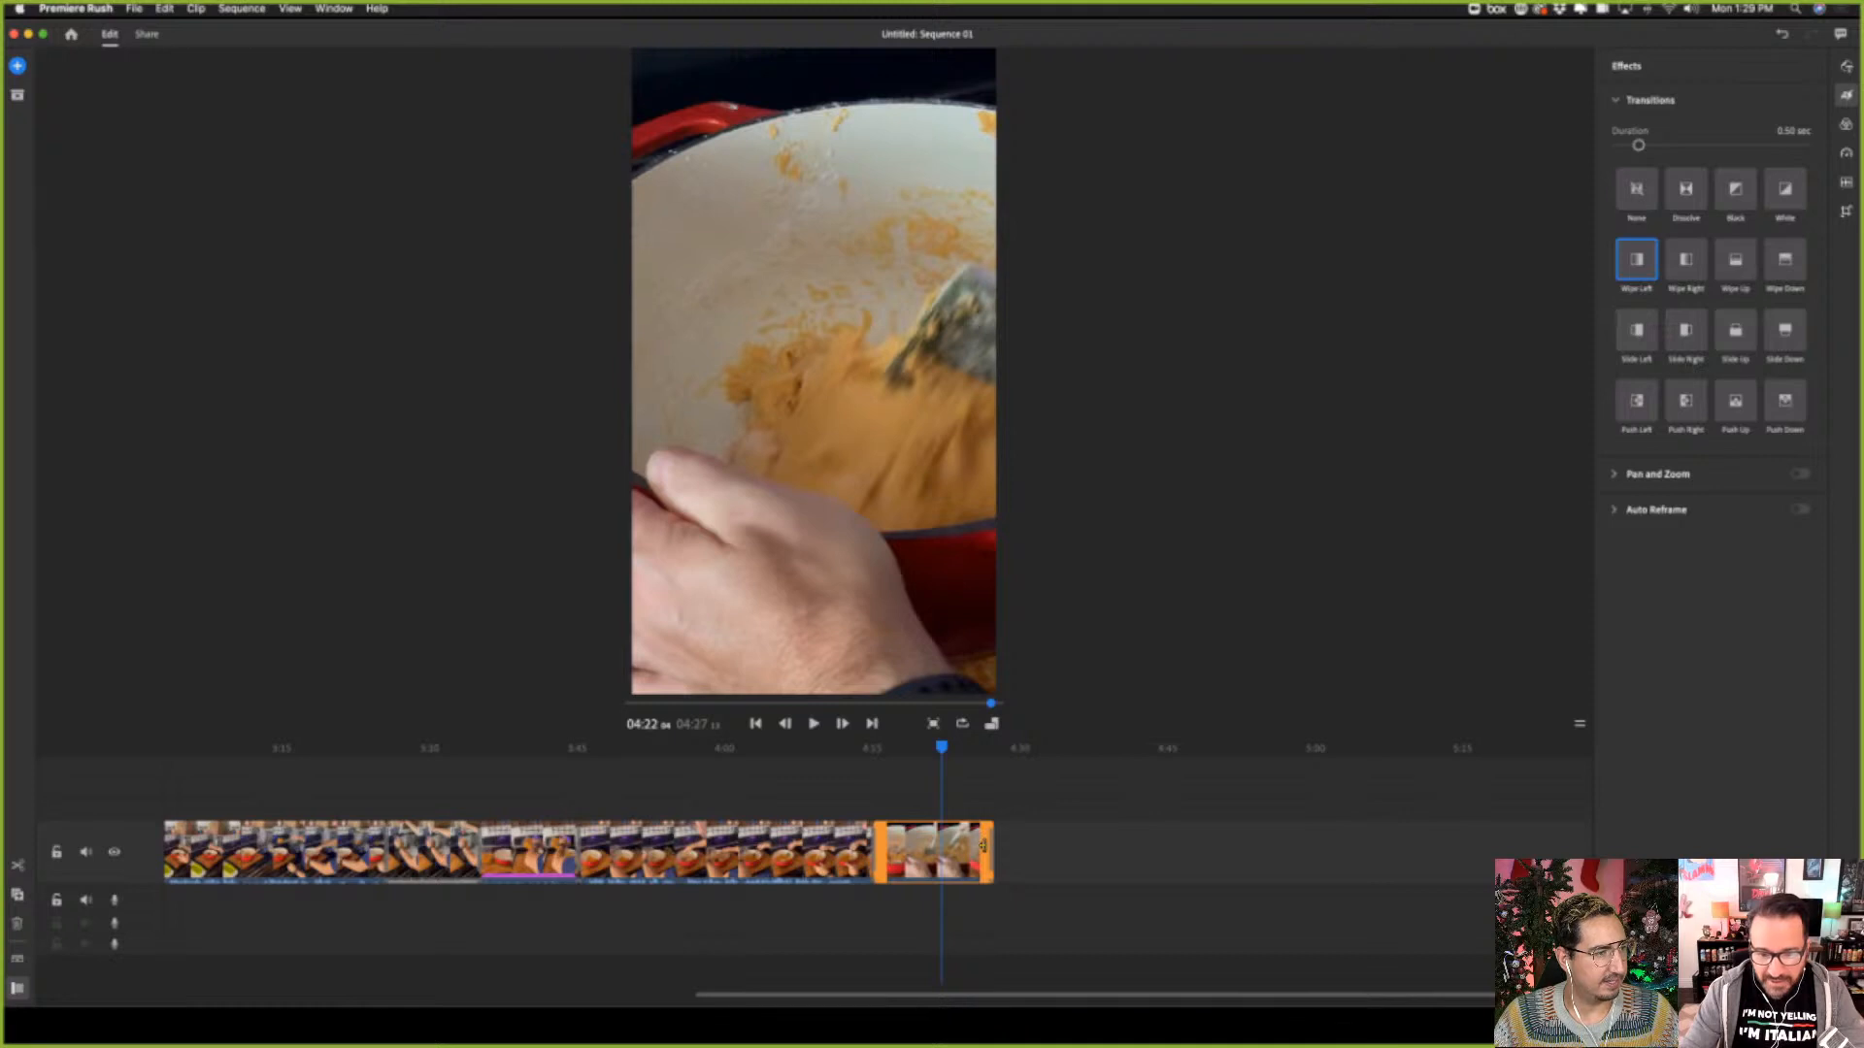
{"action": "left_click_drag", "start_coordinate": [981, 847], "coordinate": [954, 843]}
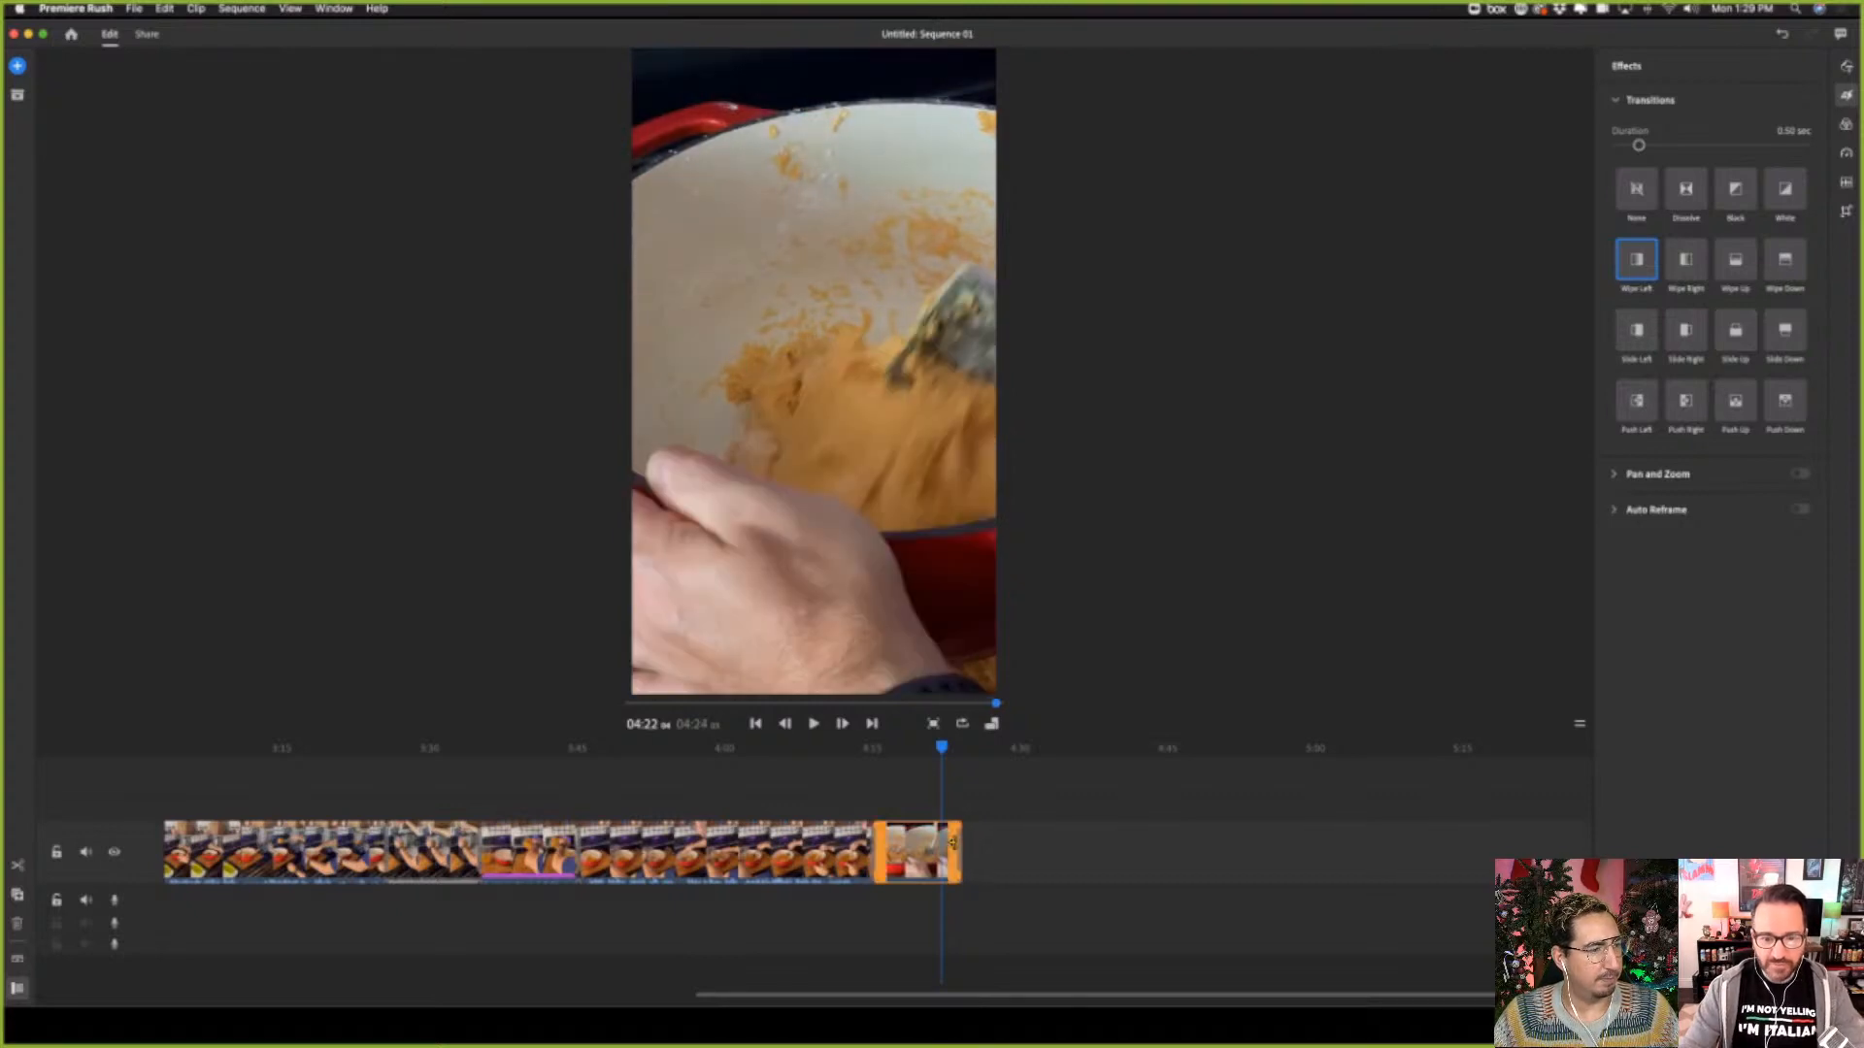
{"action": "left_click", "coordinate": [933, 749]}
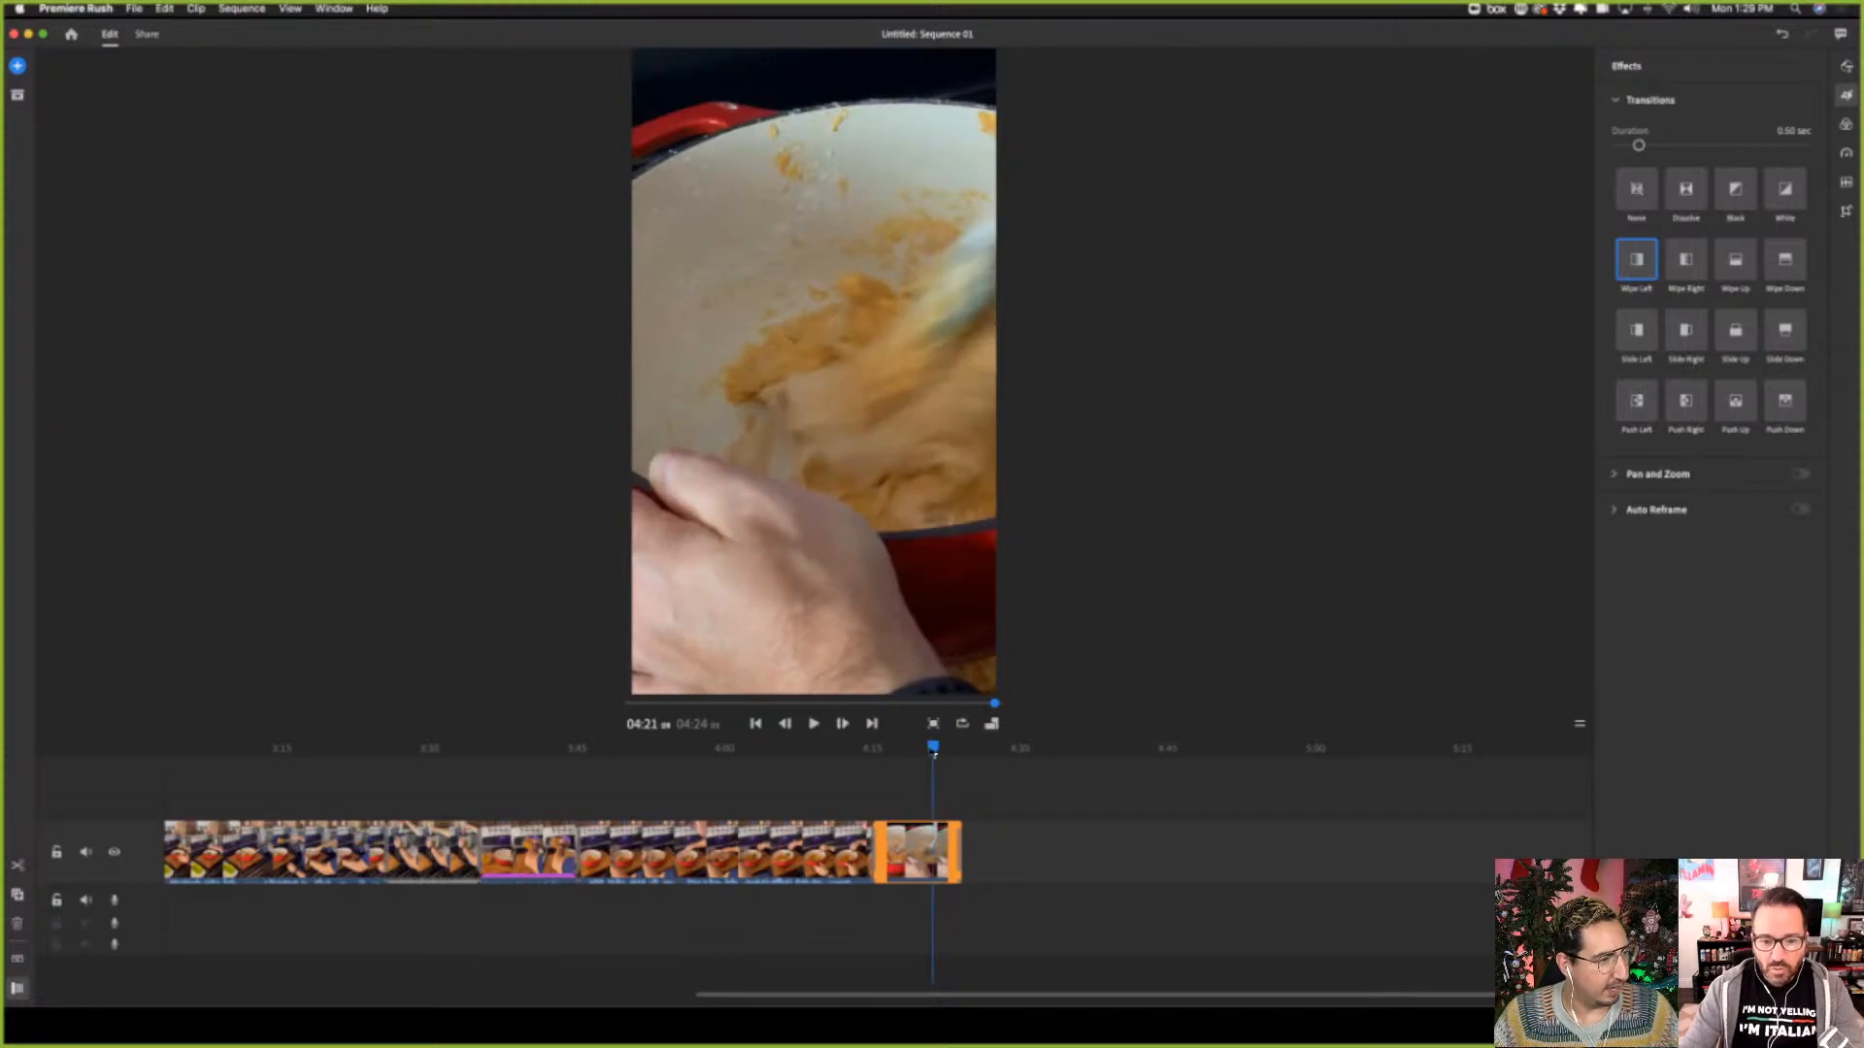
{"action": "left_click_drag", "start_coordinate": [938, 755], "coordinate": [960, 765]}
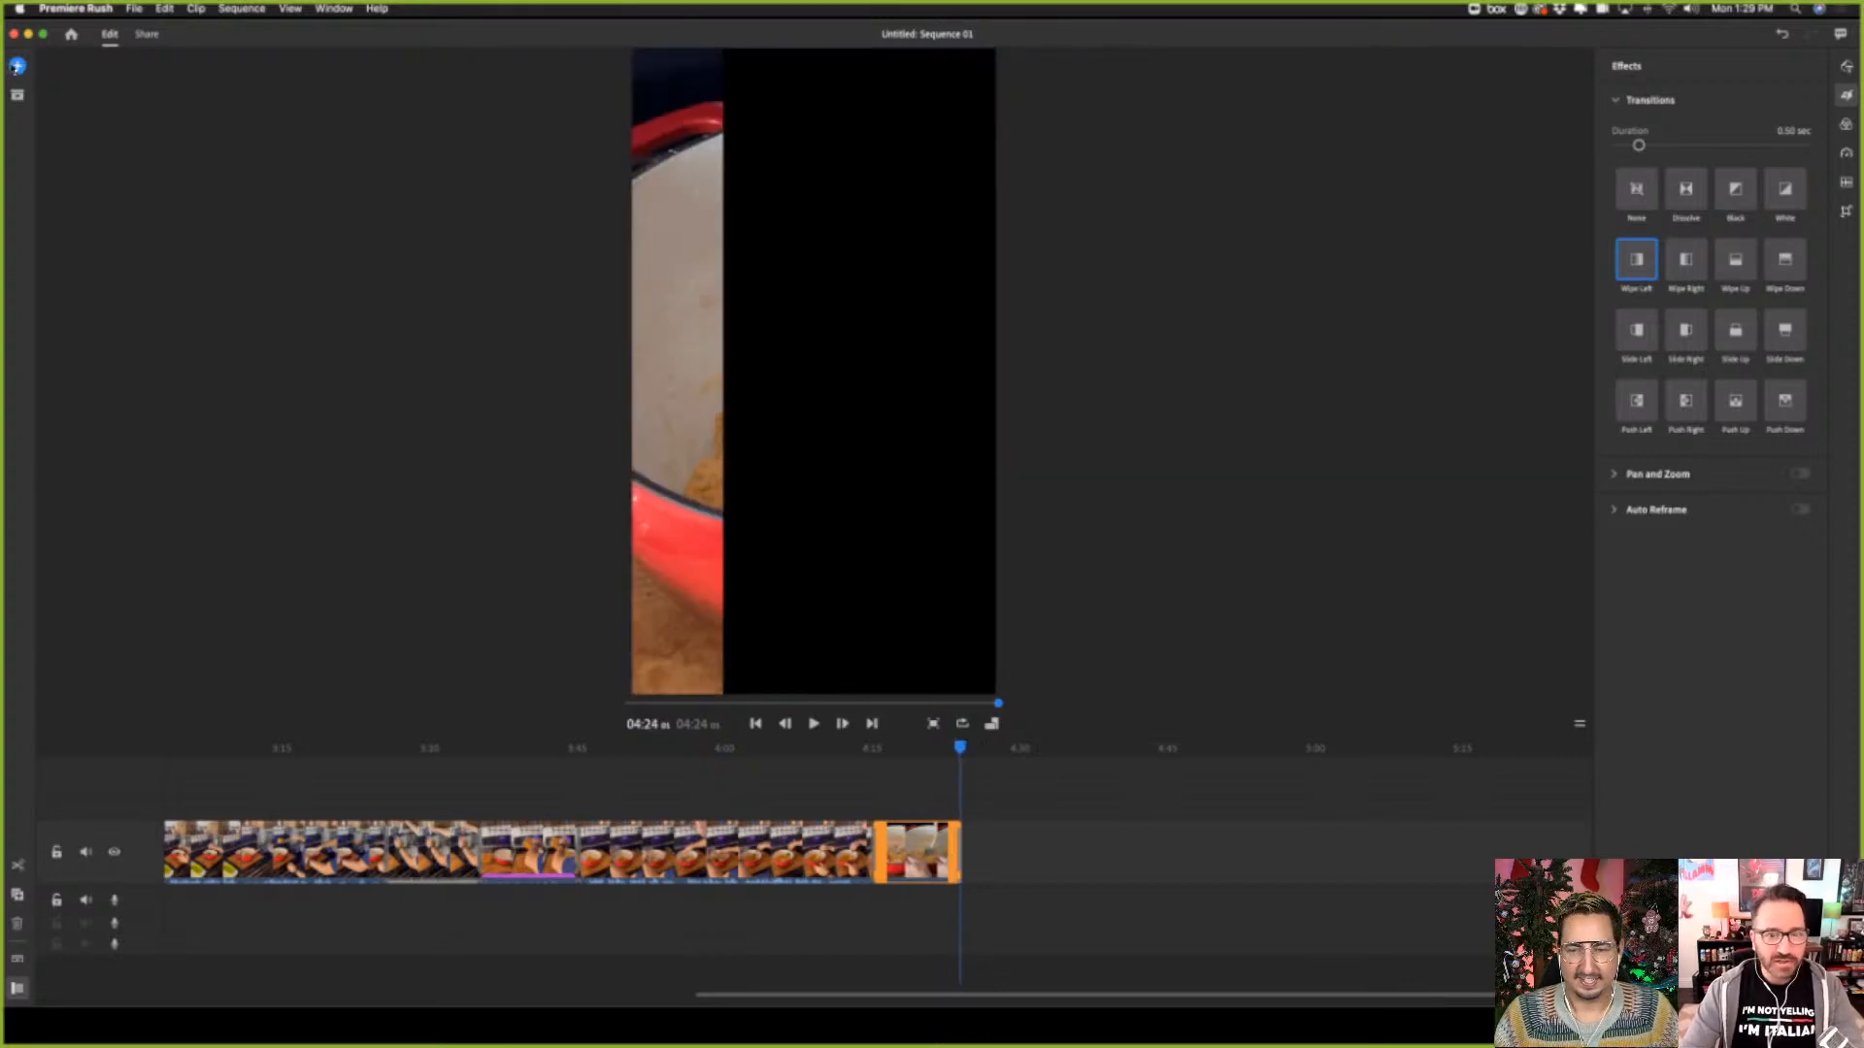
Add IMG_4267, IMG_4268, IMG_4269, IMG_4270, IMG_4272, IMG_4274 and IMG_4276 from the Recipe Video folder to the end of the sequence
{"action": "left_click", "coordinate": [18, 66]}
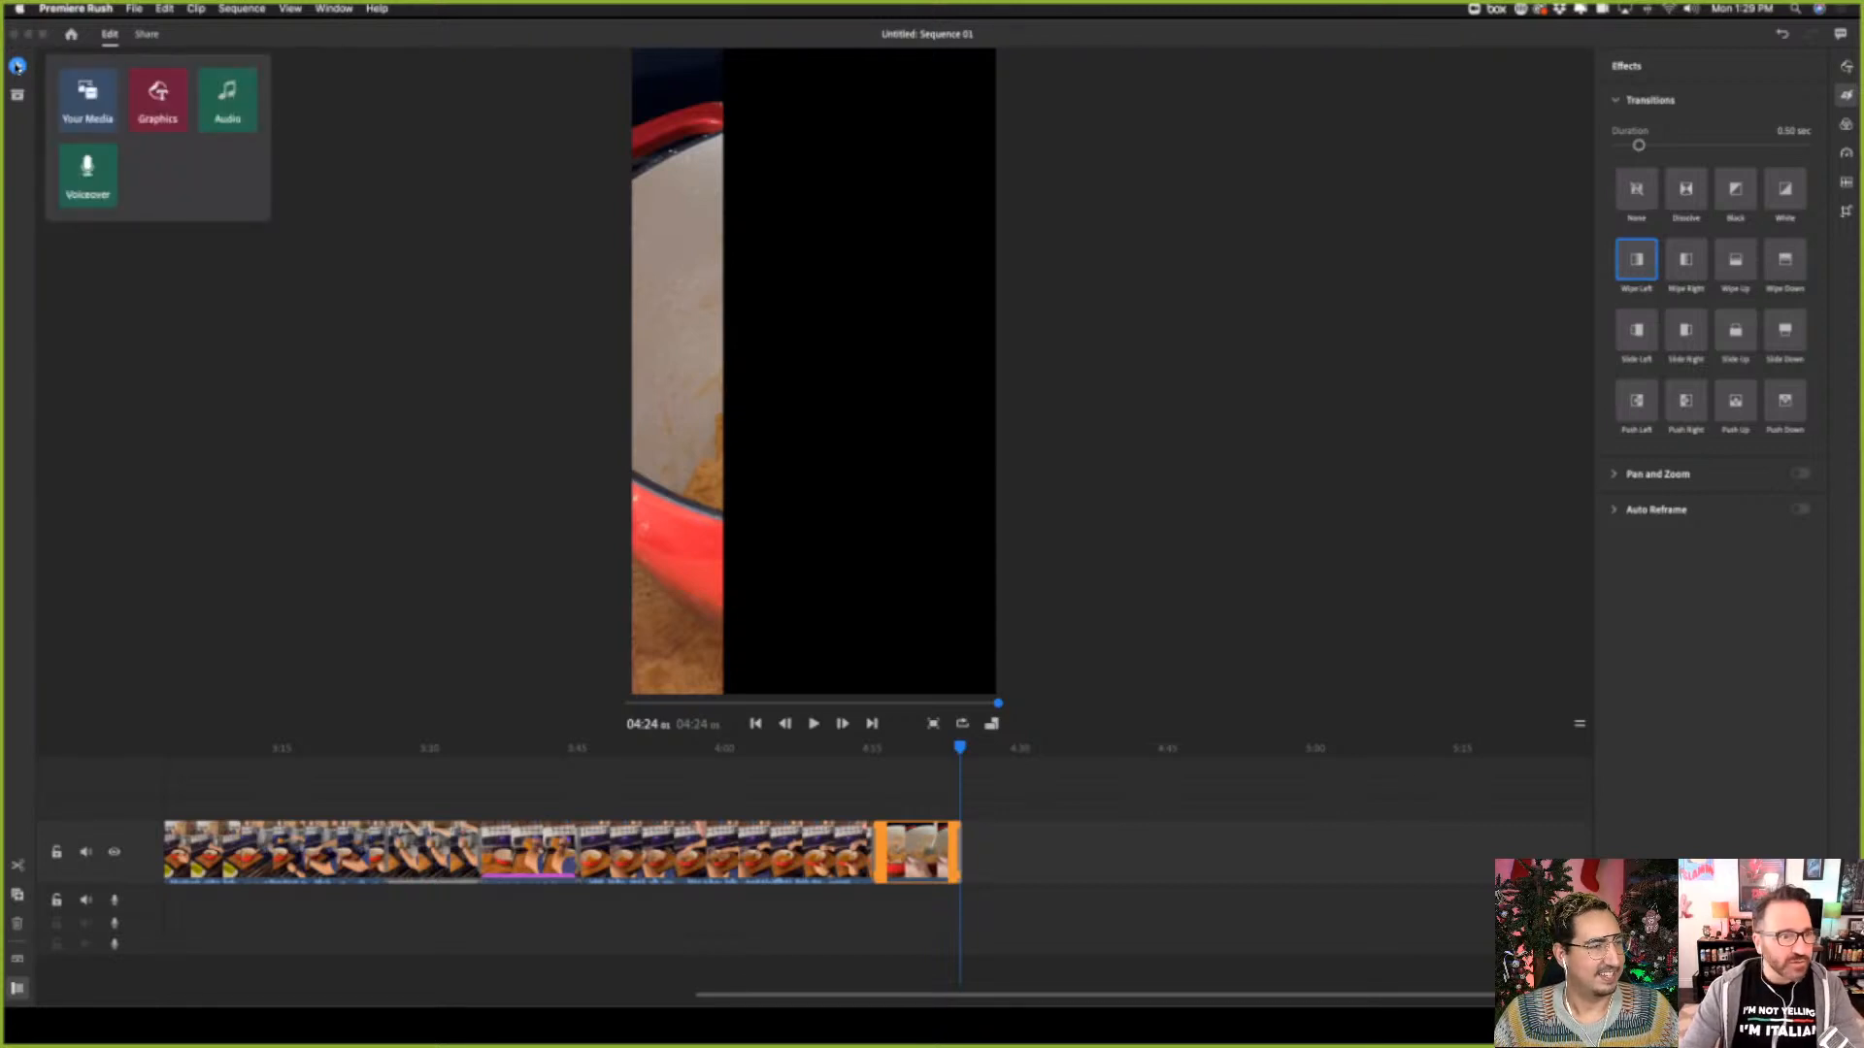
{"action": "left_click", "coordinate": [66, 93]}
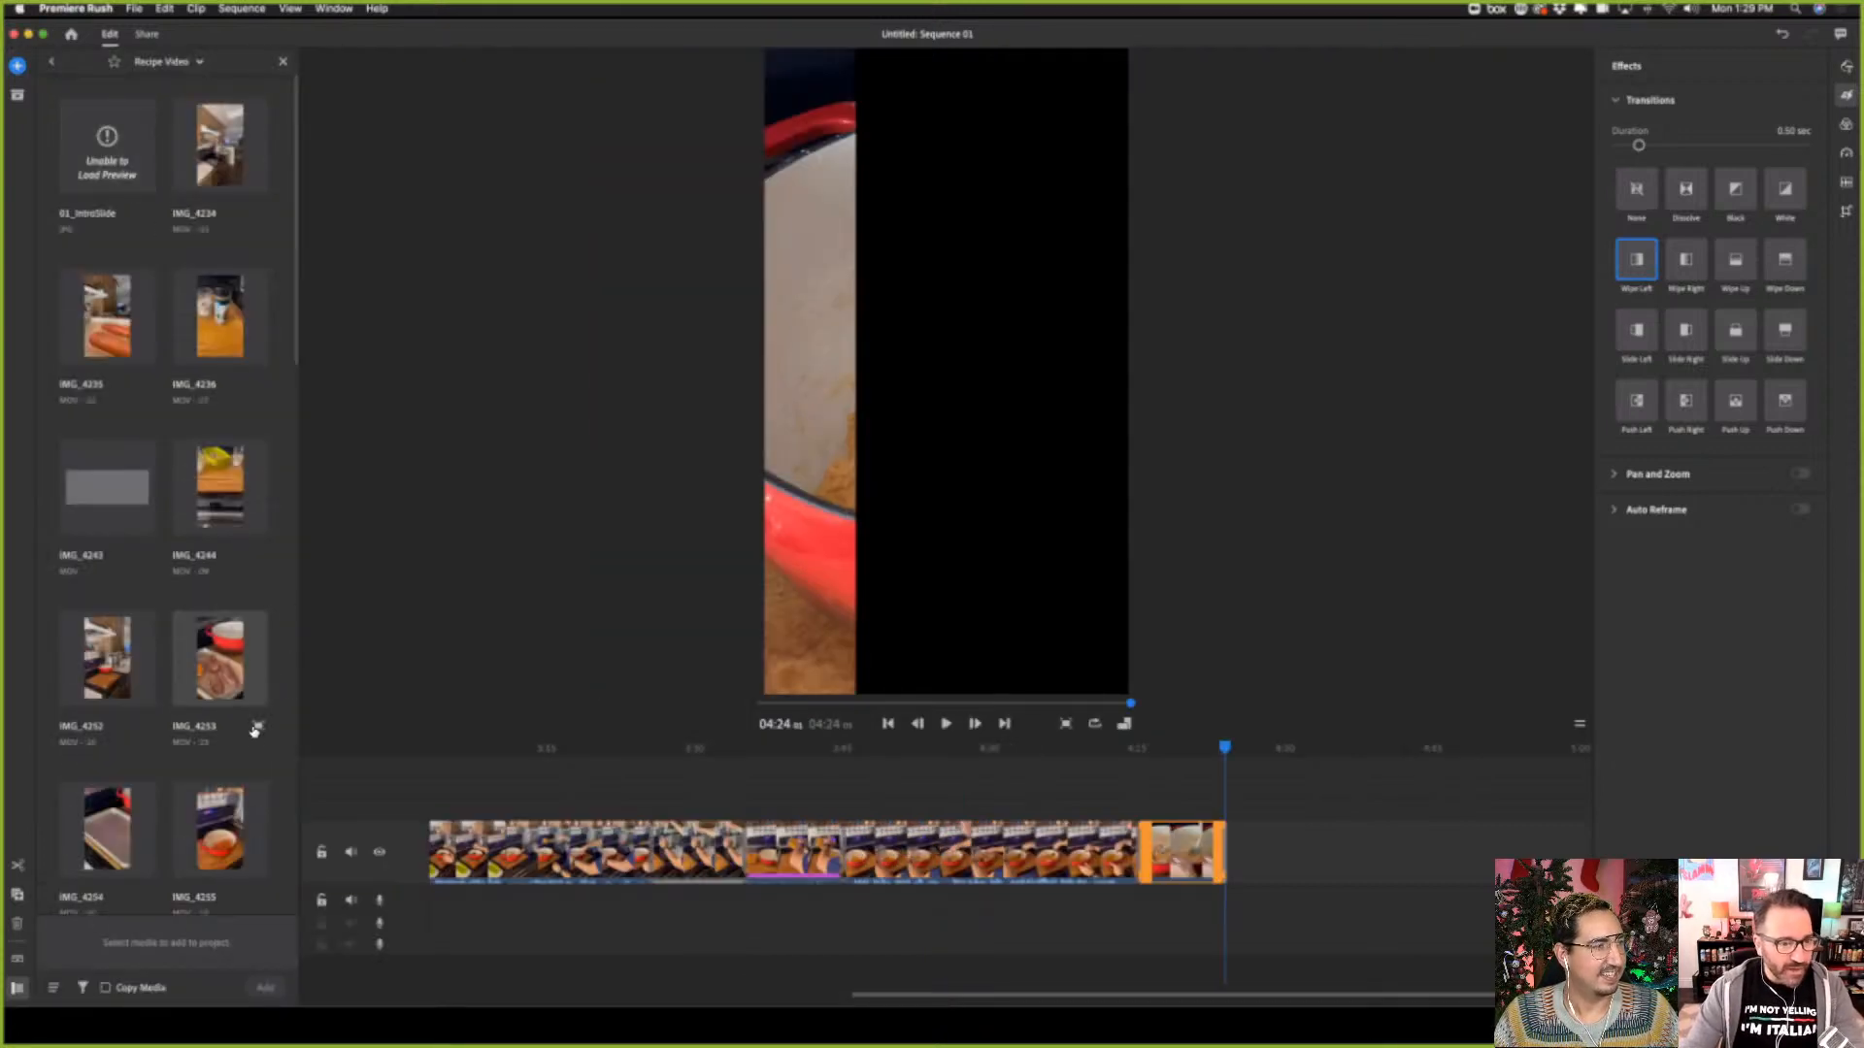
{"action": "scroll", "coordinate": [221, 762], "scroll_direction": "down", "scroll_amount": 10}
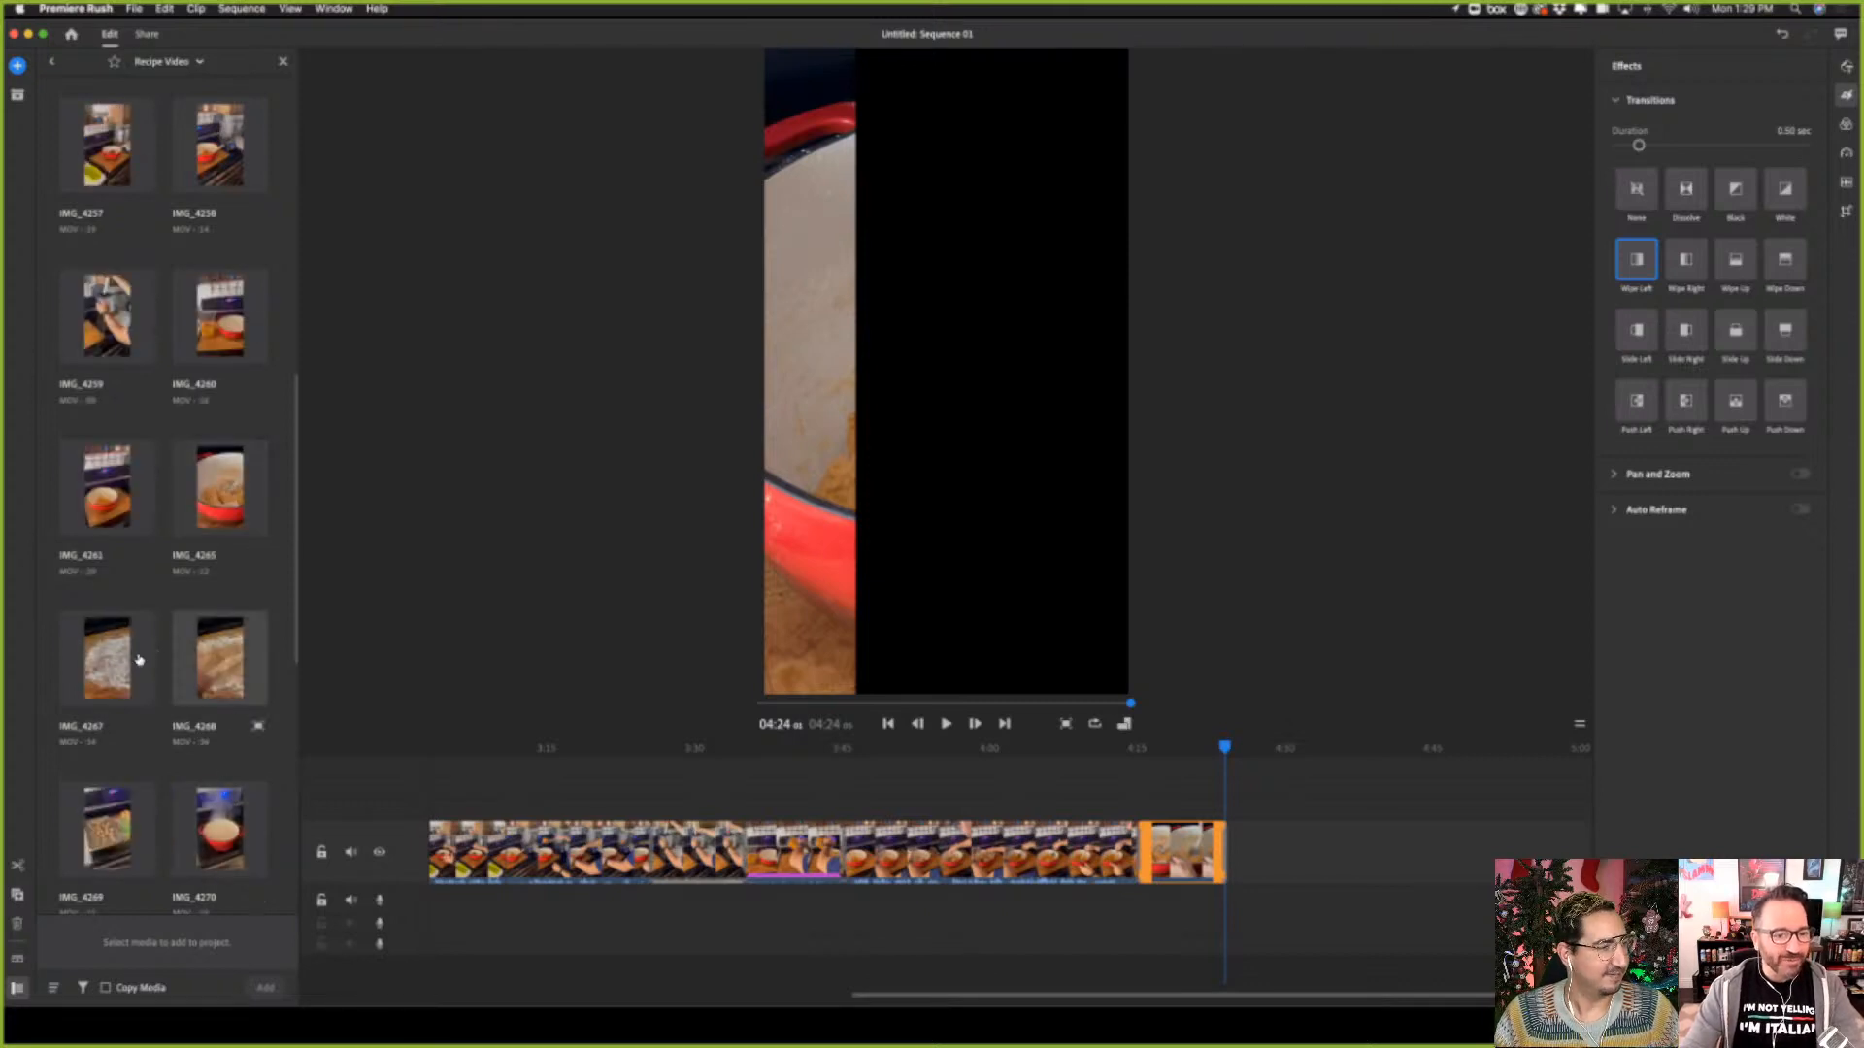
{"action": "left_click", "coordinate": [111, 680]}
{"action": "left_click", "coordinate": [228, 674]}
{"action": "scroll", "coordinate": [223, 582], "scroll_direction": "down", "scroll_amount": 8}
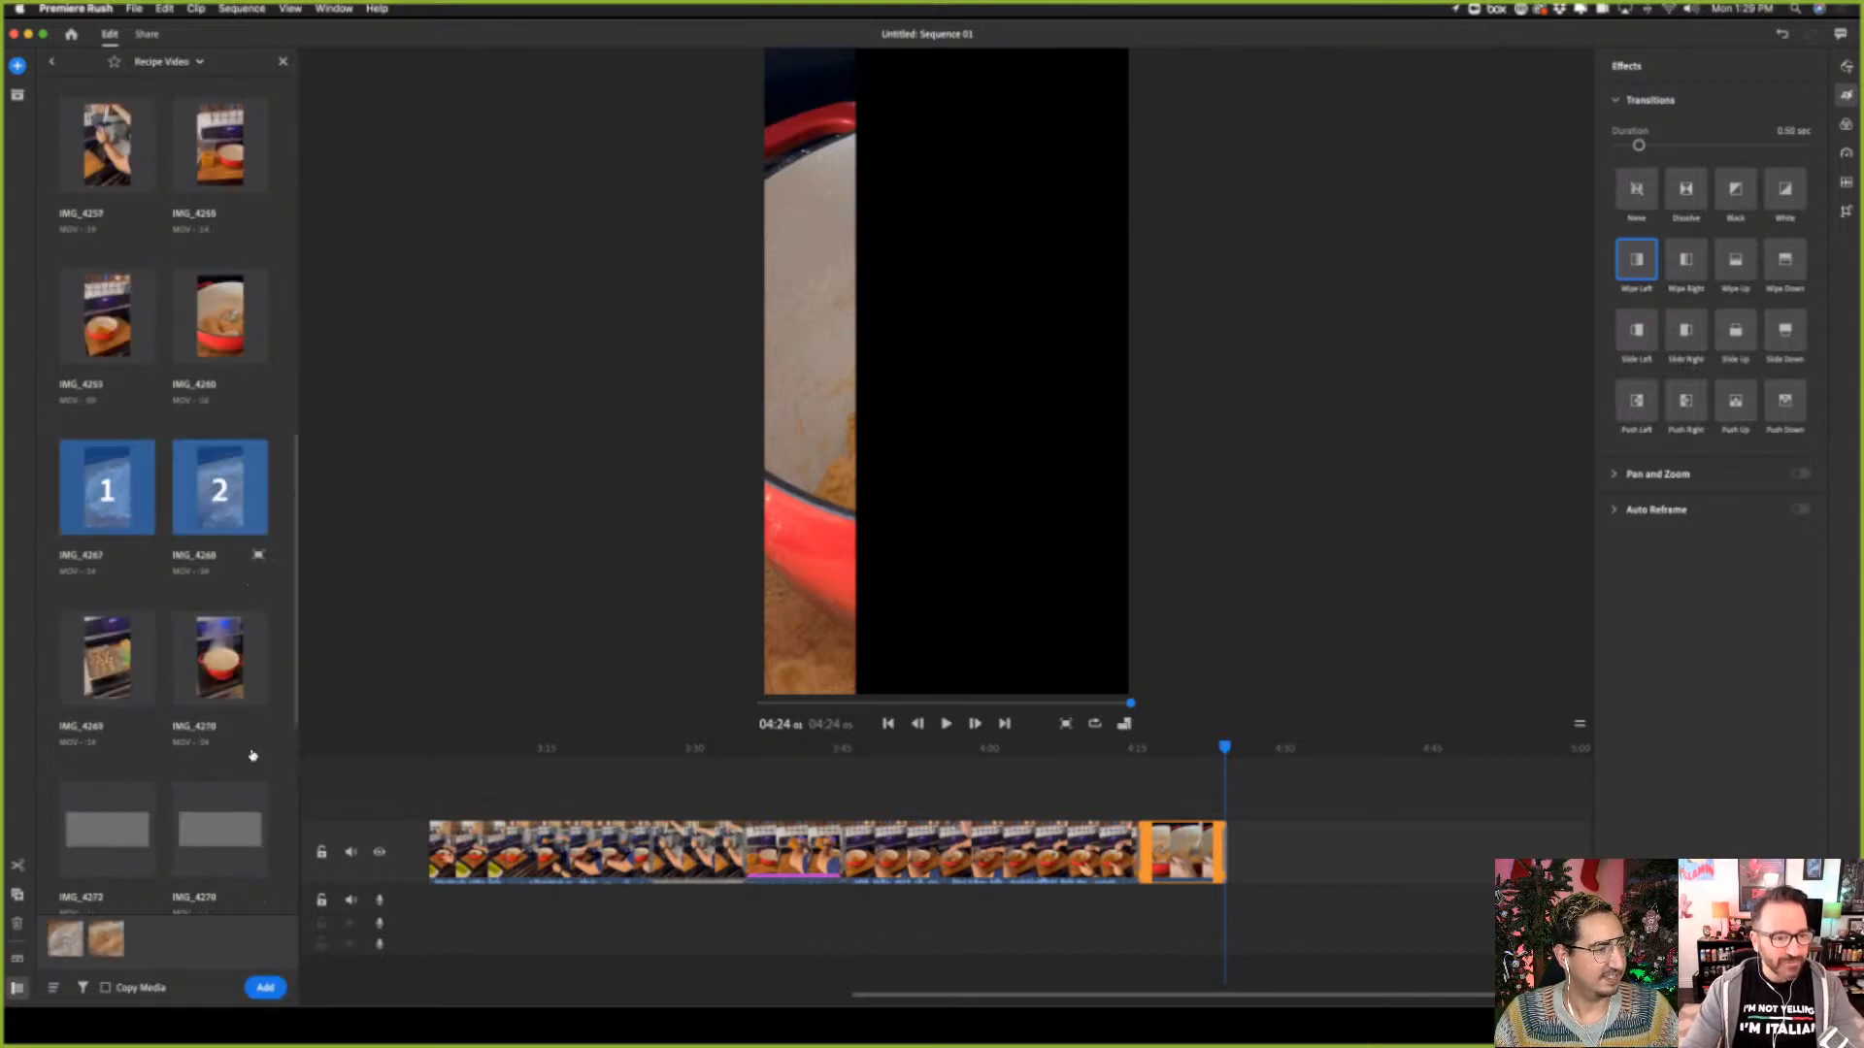
{"action": "left_click", "coordinate": [117, 155]}
{"action": "left_click", "coordinate": [202, 165]}
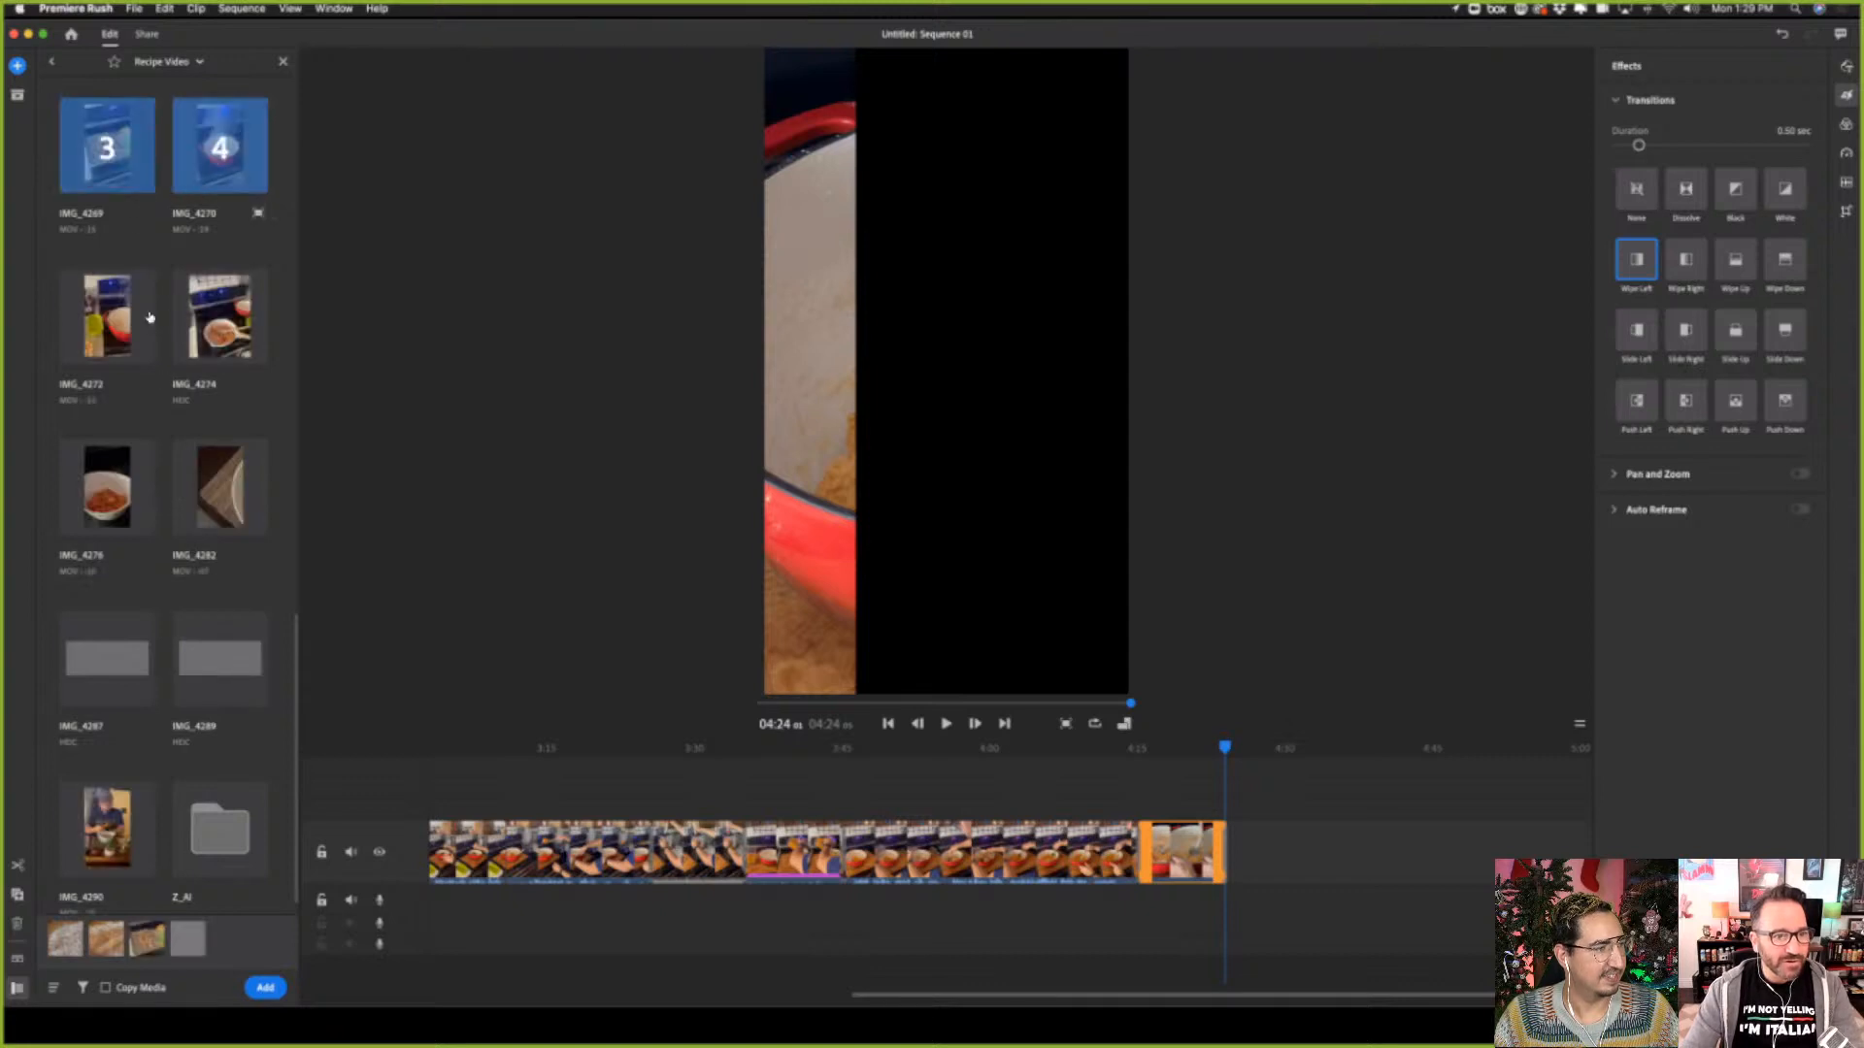
{"action": "left_click", "coordinate": [107, 312]}
{"action": "left_click", "coordinate": [221, 321]}
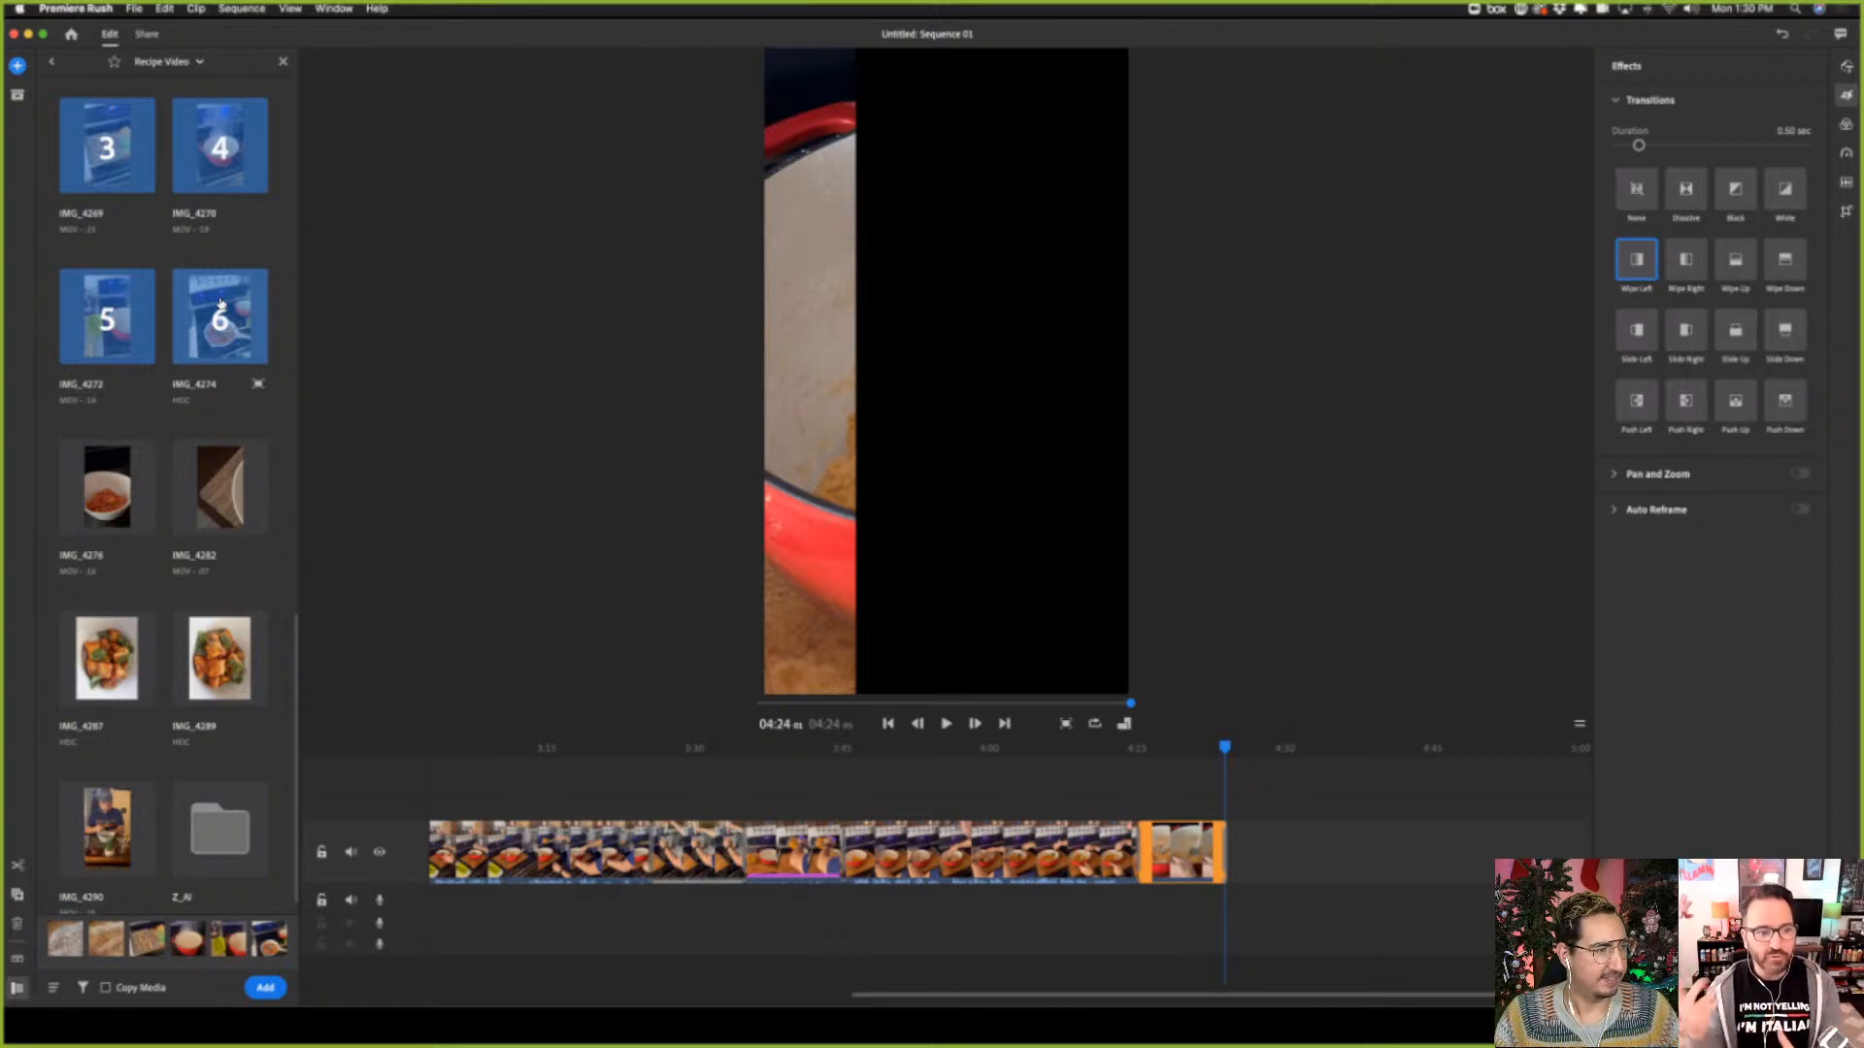
{"action": "left_click", "coordinate": [107, 490]}
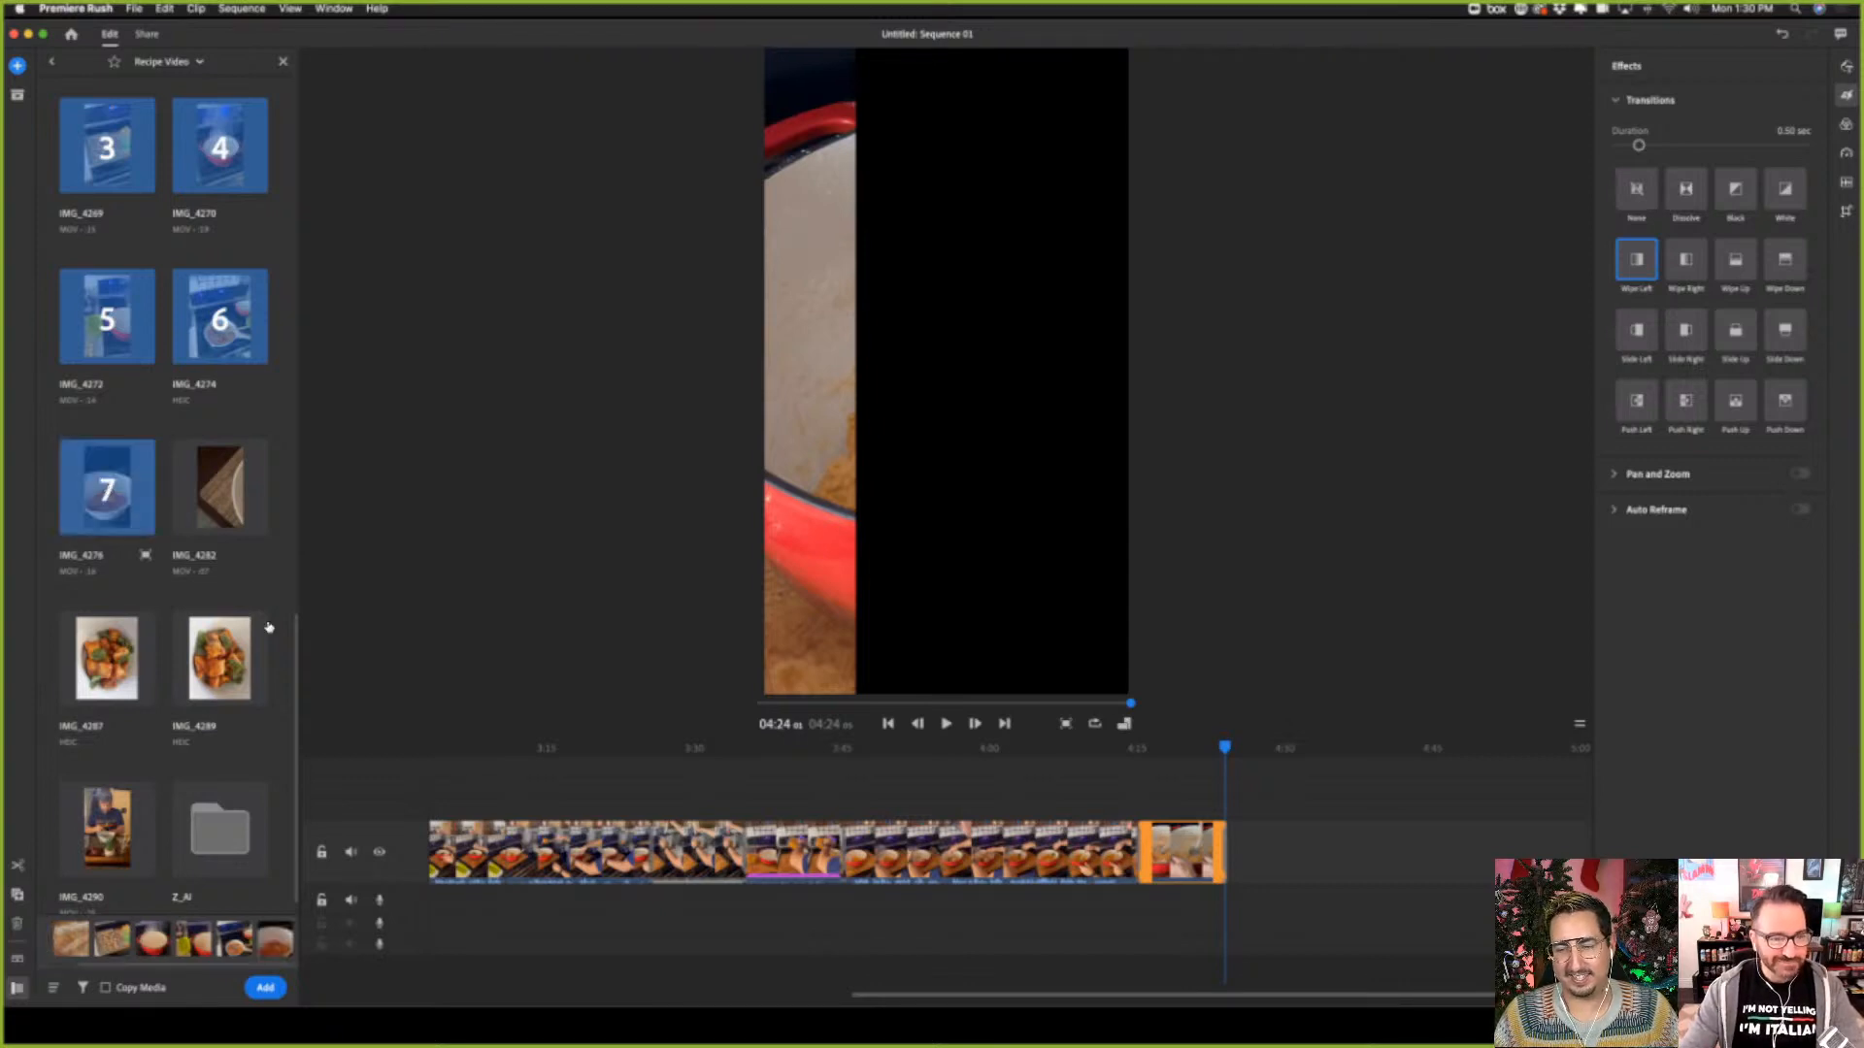
{"action": "left_click", "coordinate": [262, 994]}
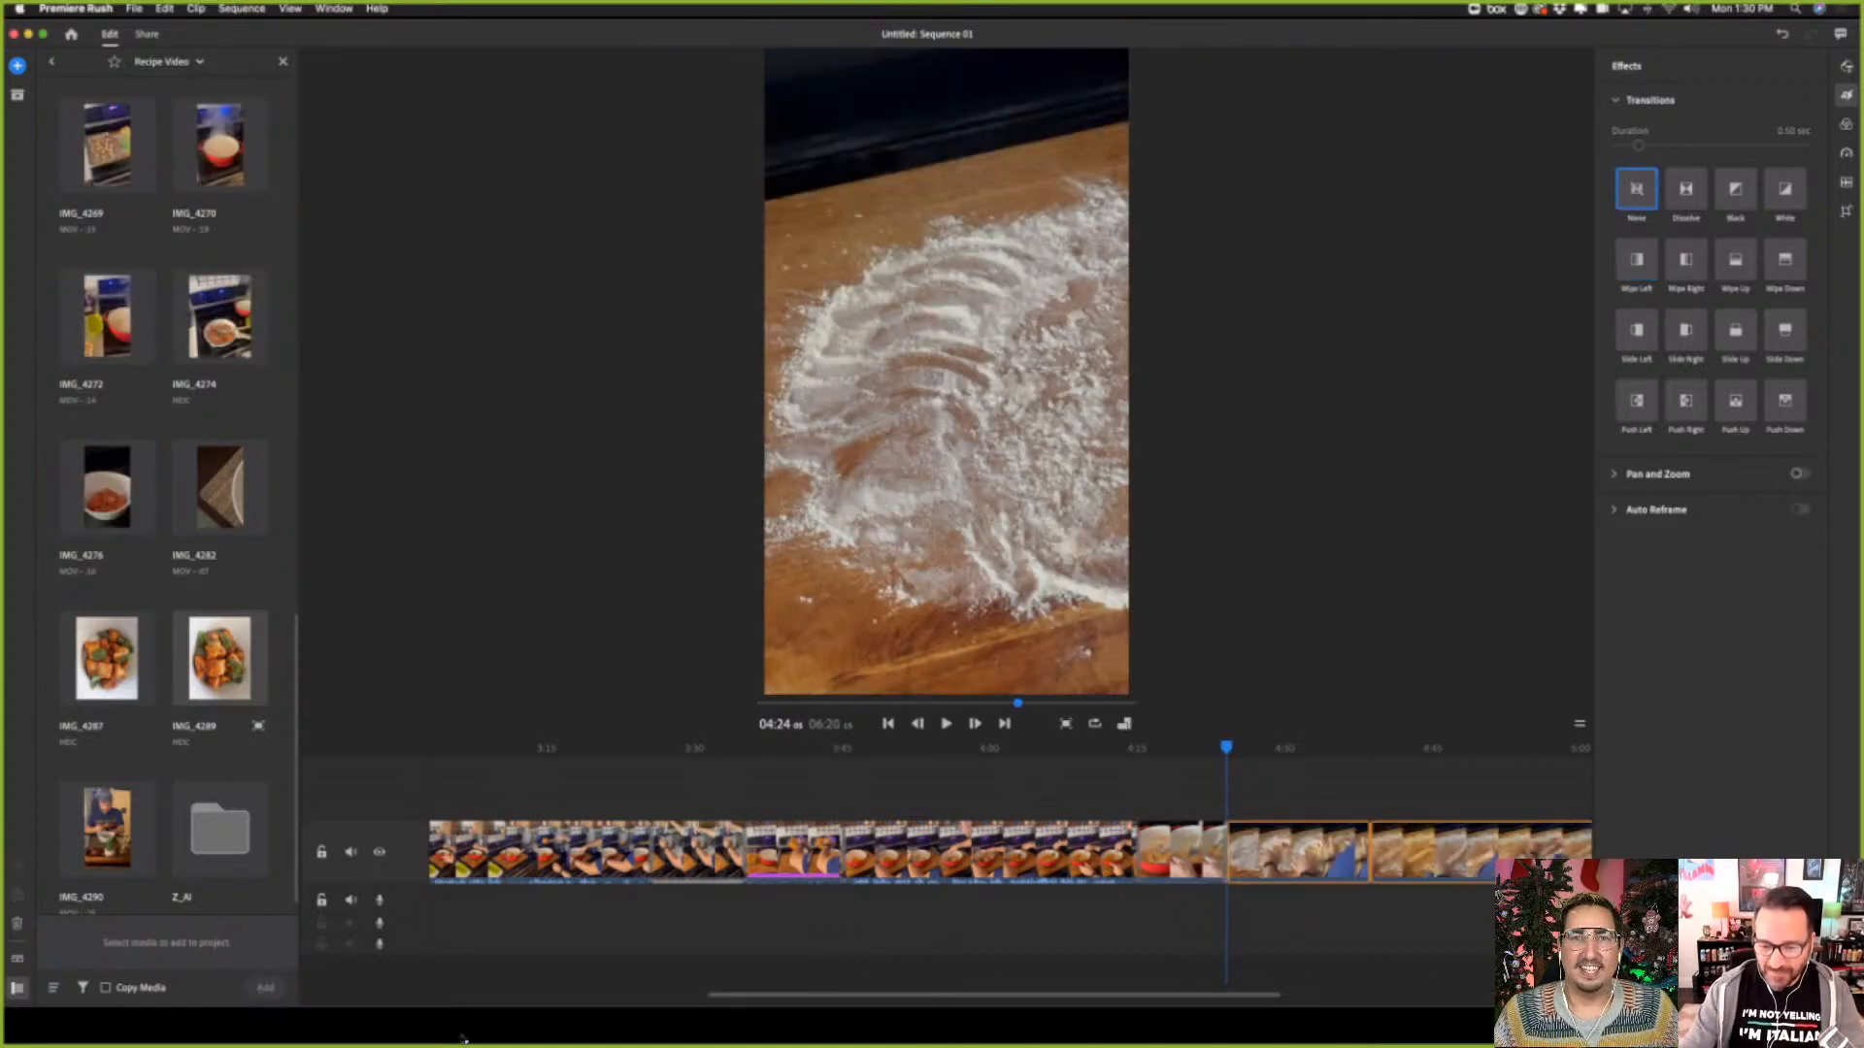
Preview the floured-board dough clip from about 04:35, and play it again from its start at 04:24
{"action": "left_click", "coordinate": [1335, 874]}
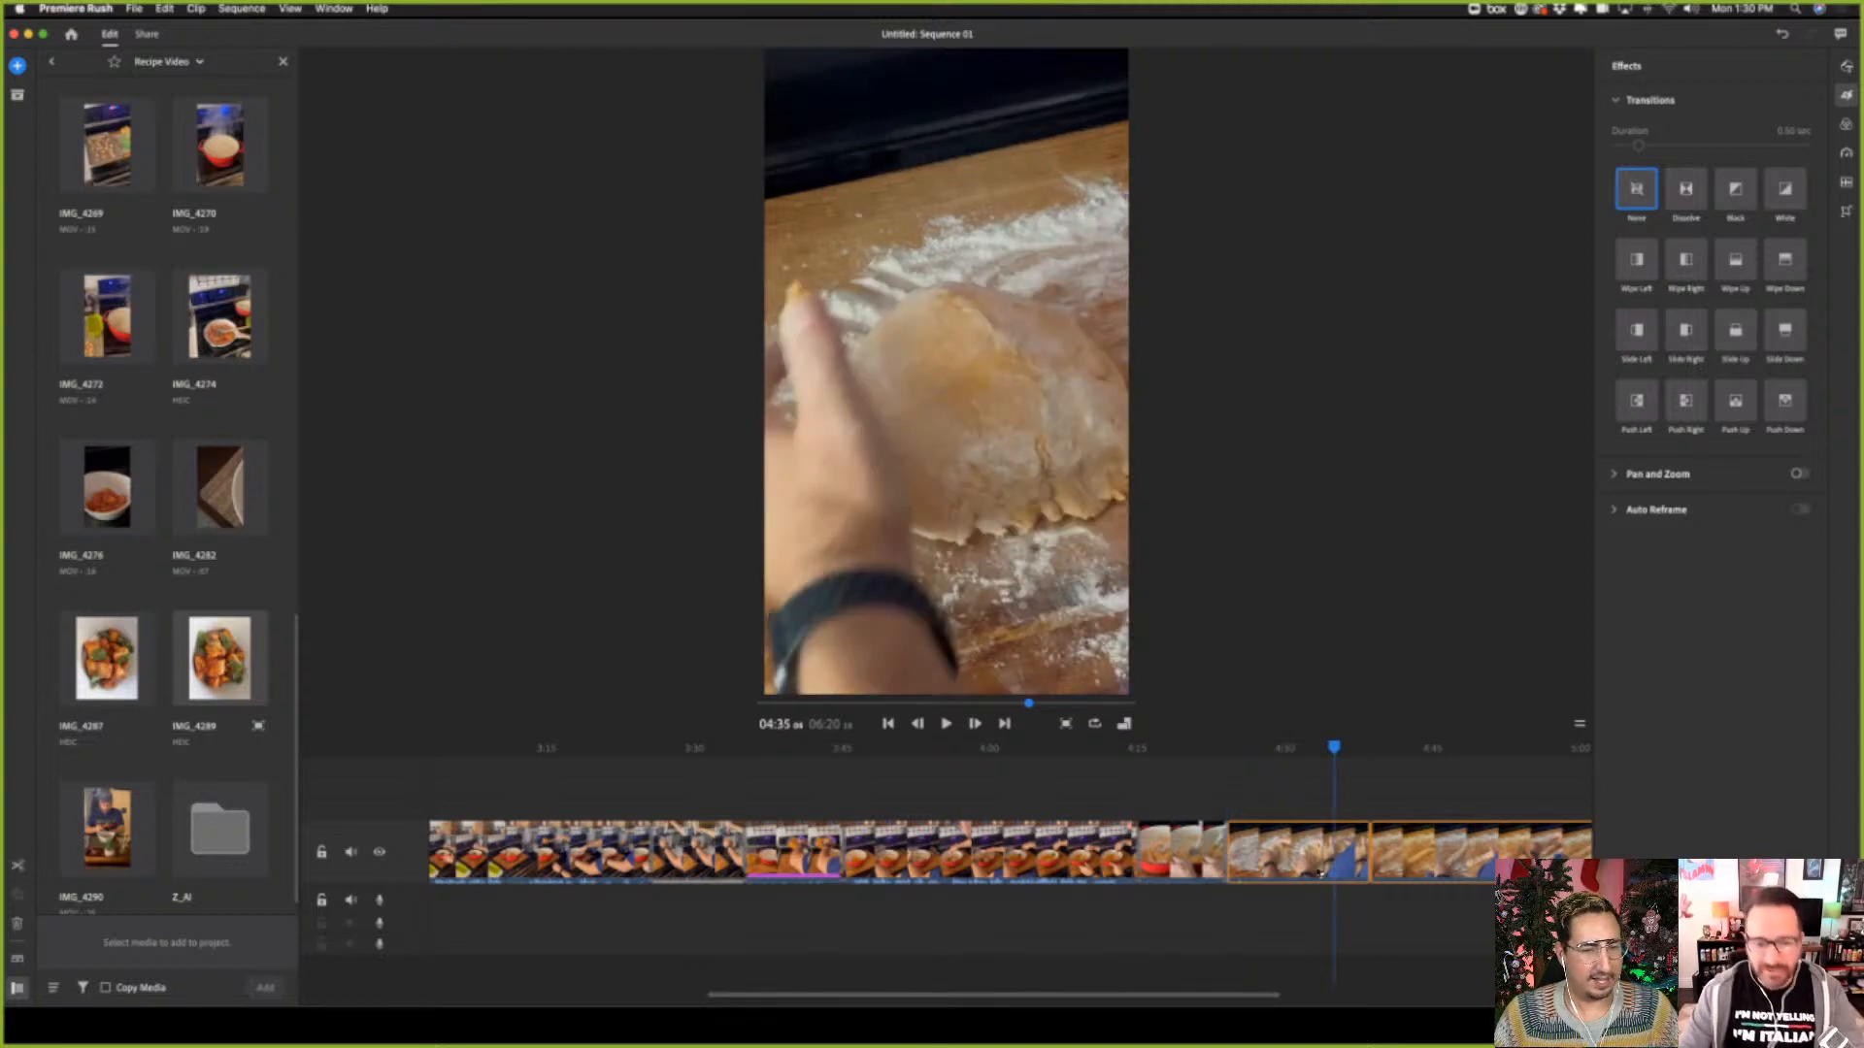
{"action": "left_click", "coordinate": [946, 724]}
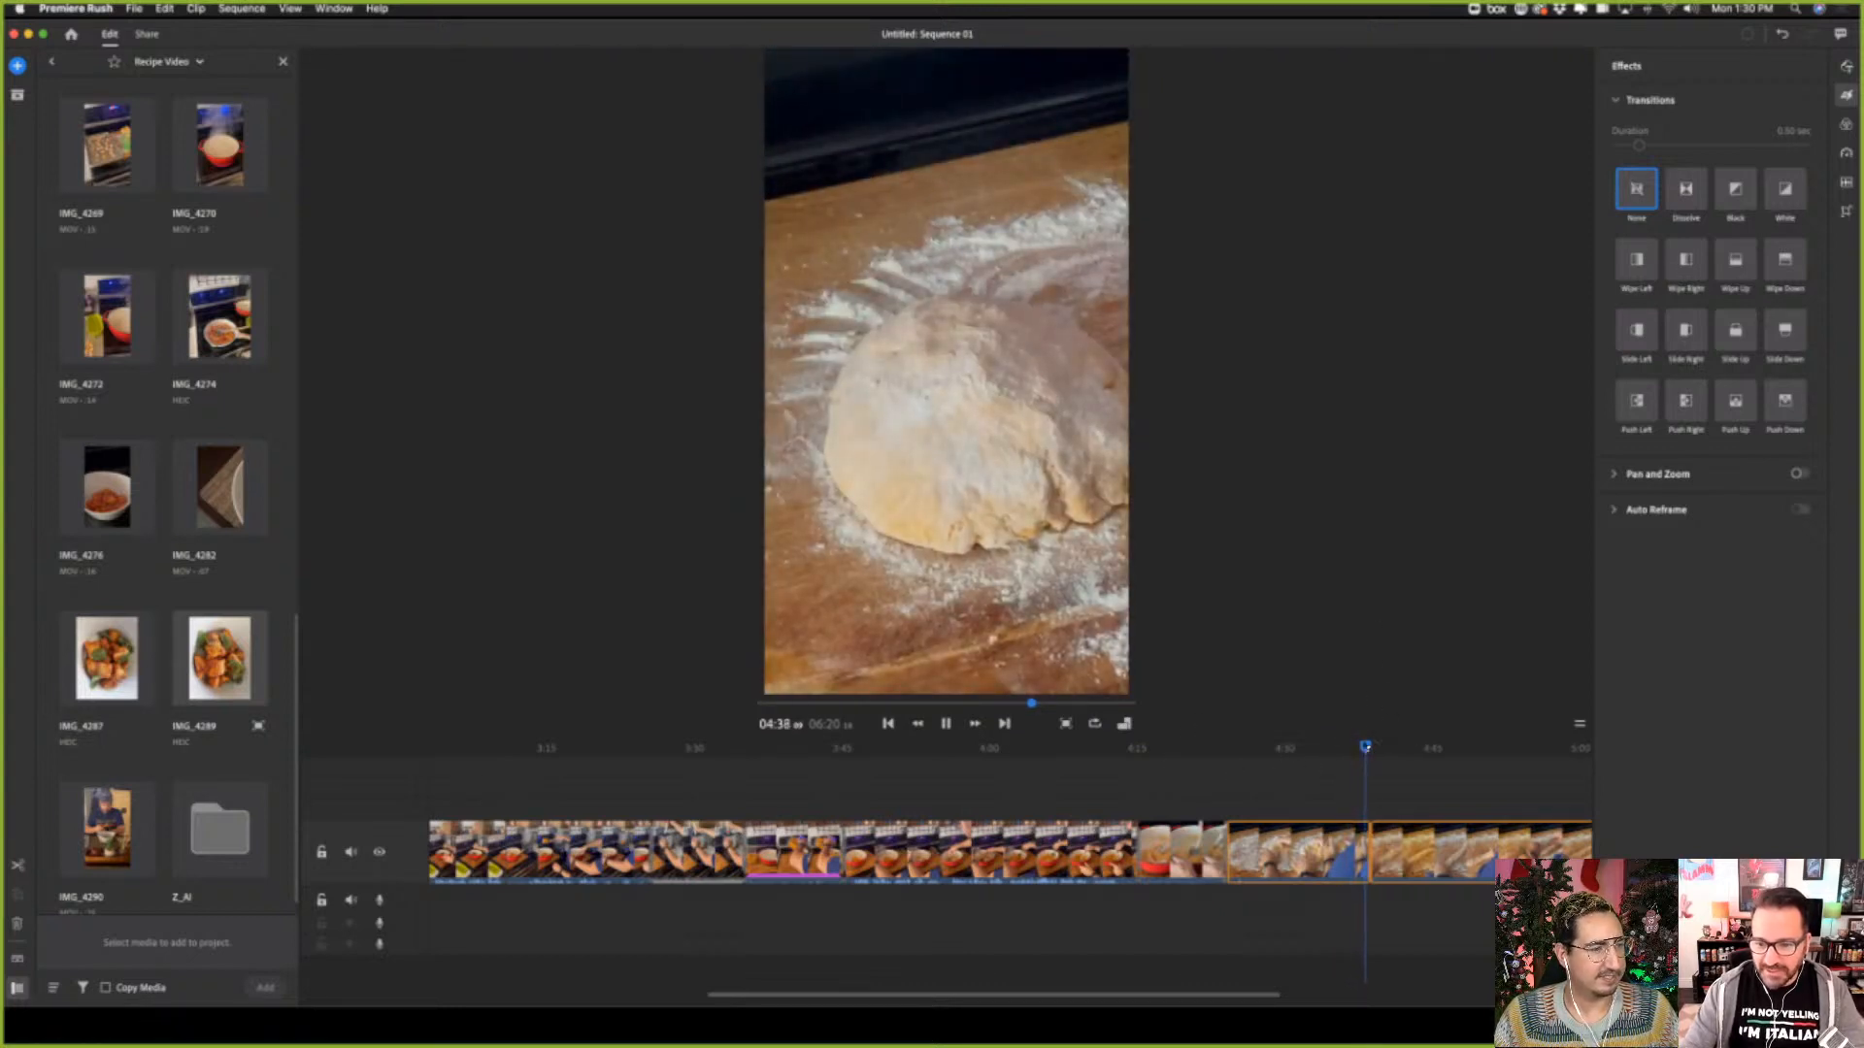
{"action": "left_click_drag", "start_coordinate": [1369, 750], "coordinate": [1230, 781]}
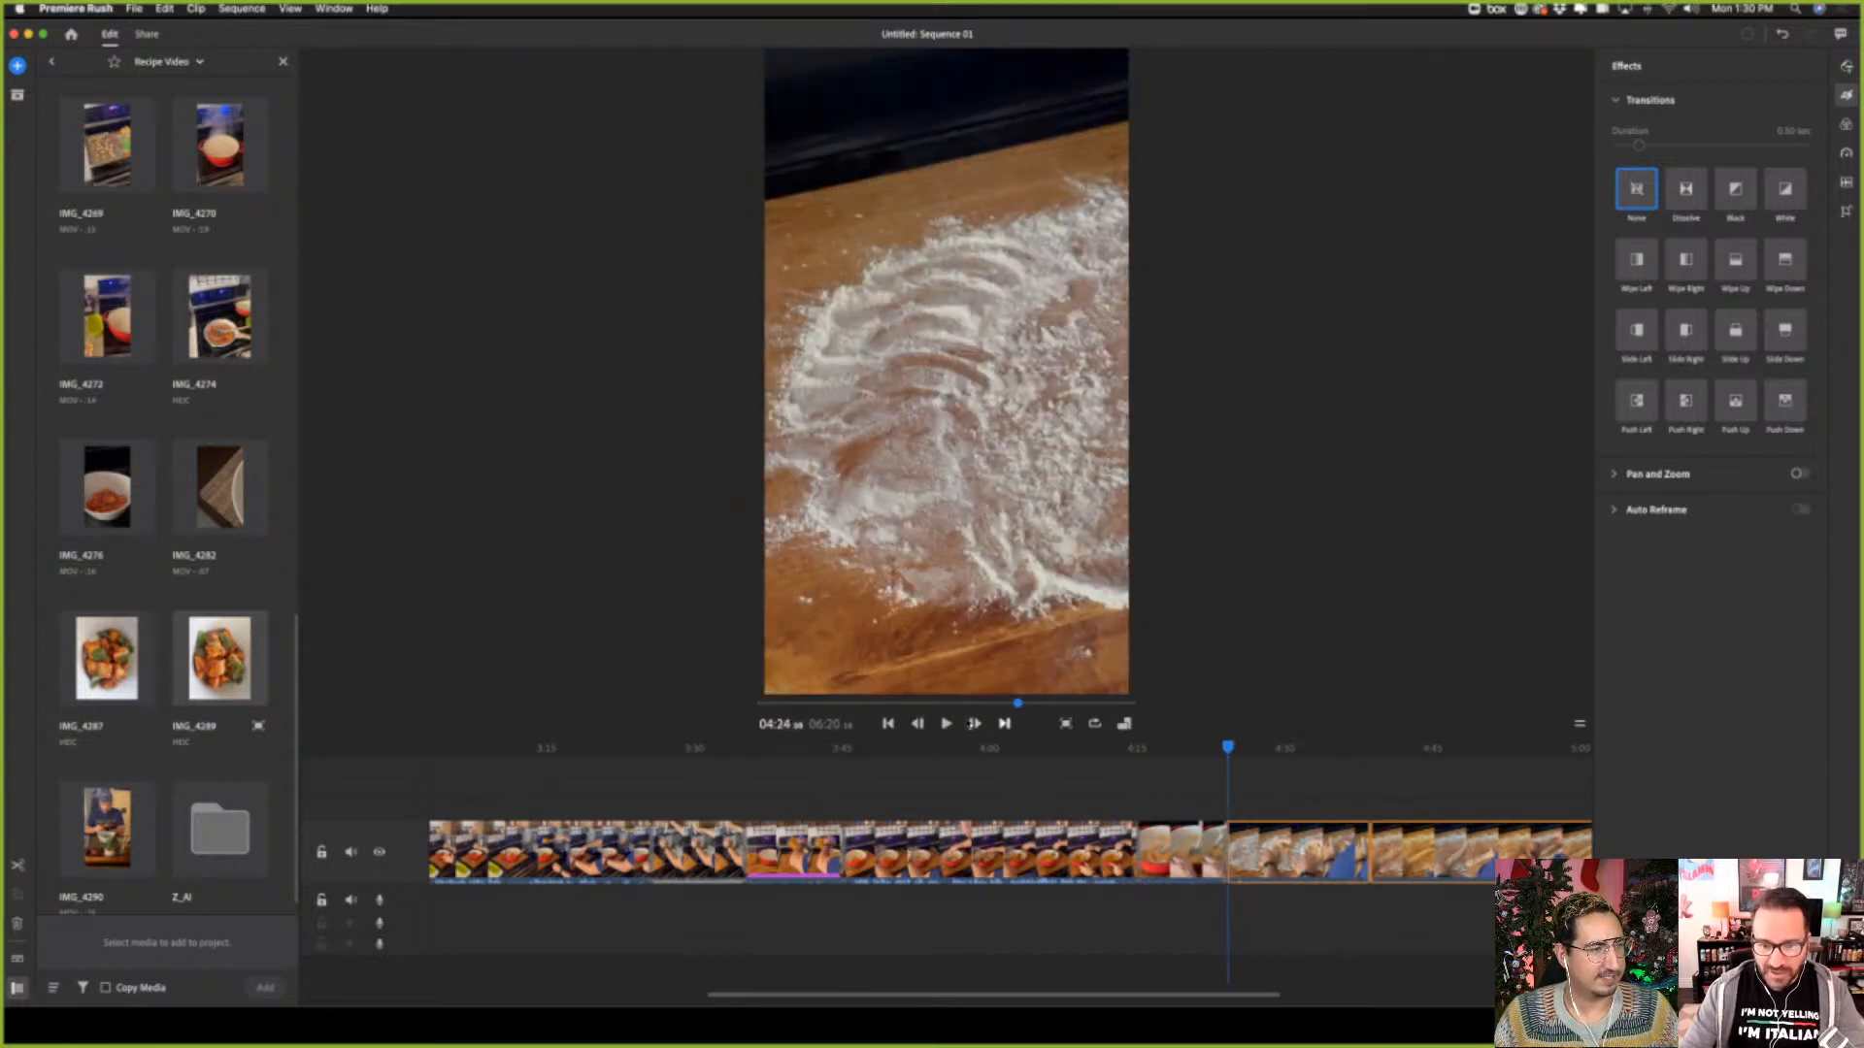
{"action": "left_click", "coordinate": [945, 724]}
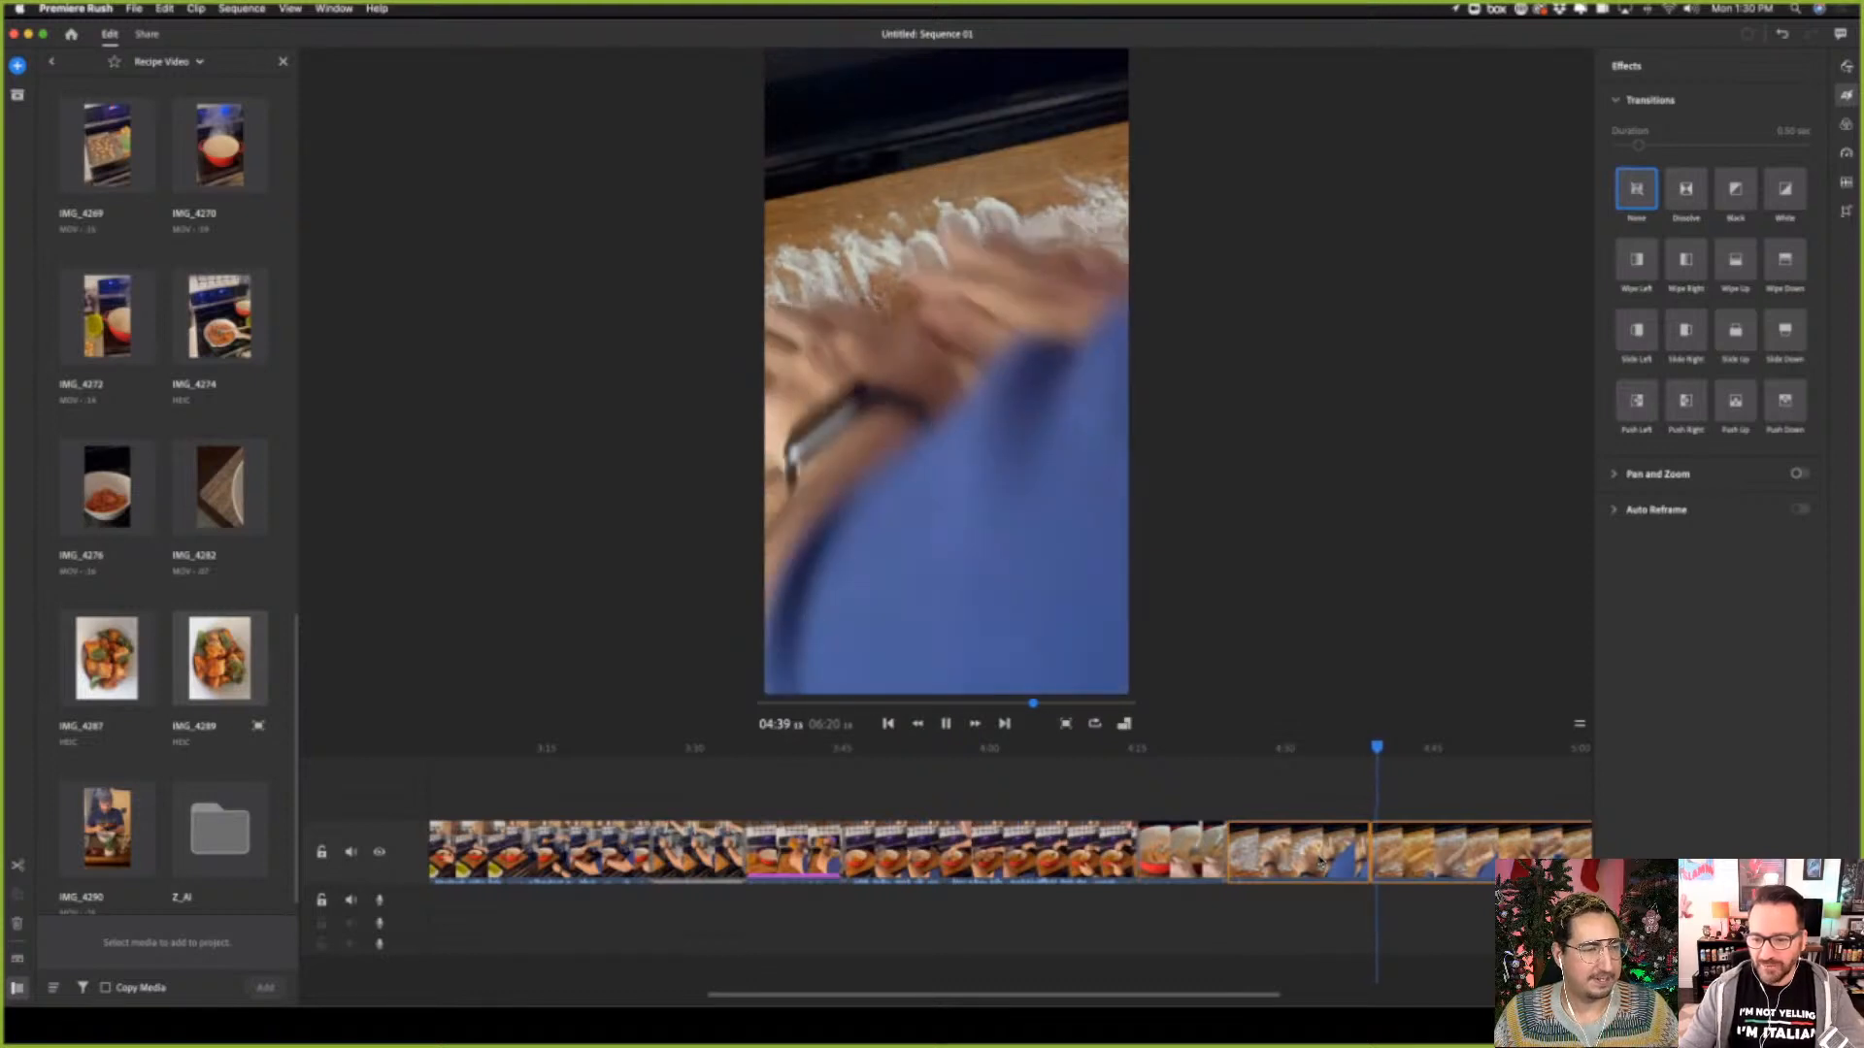
{"action": "key", "text": "space"}
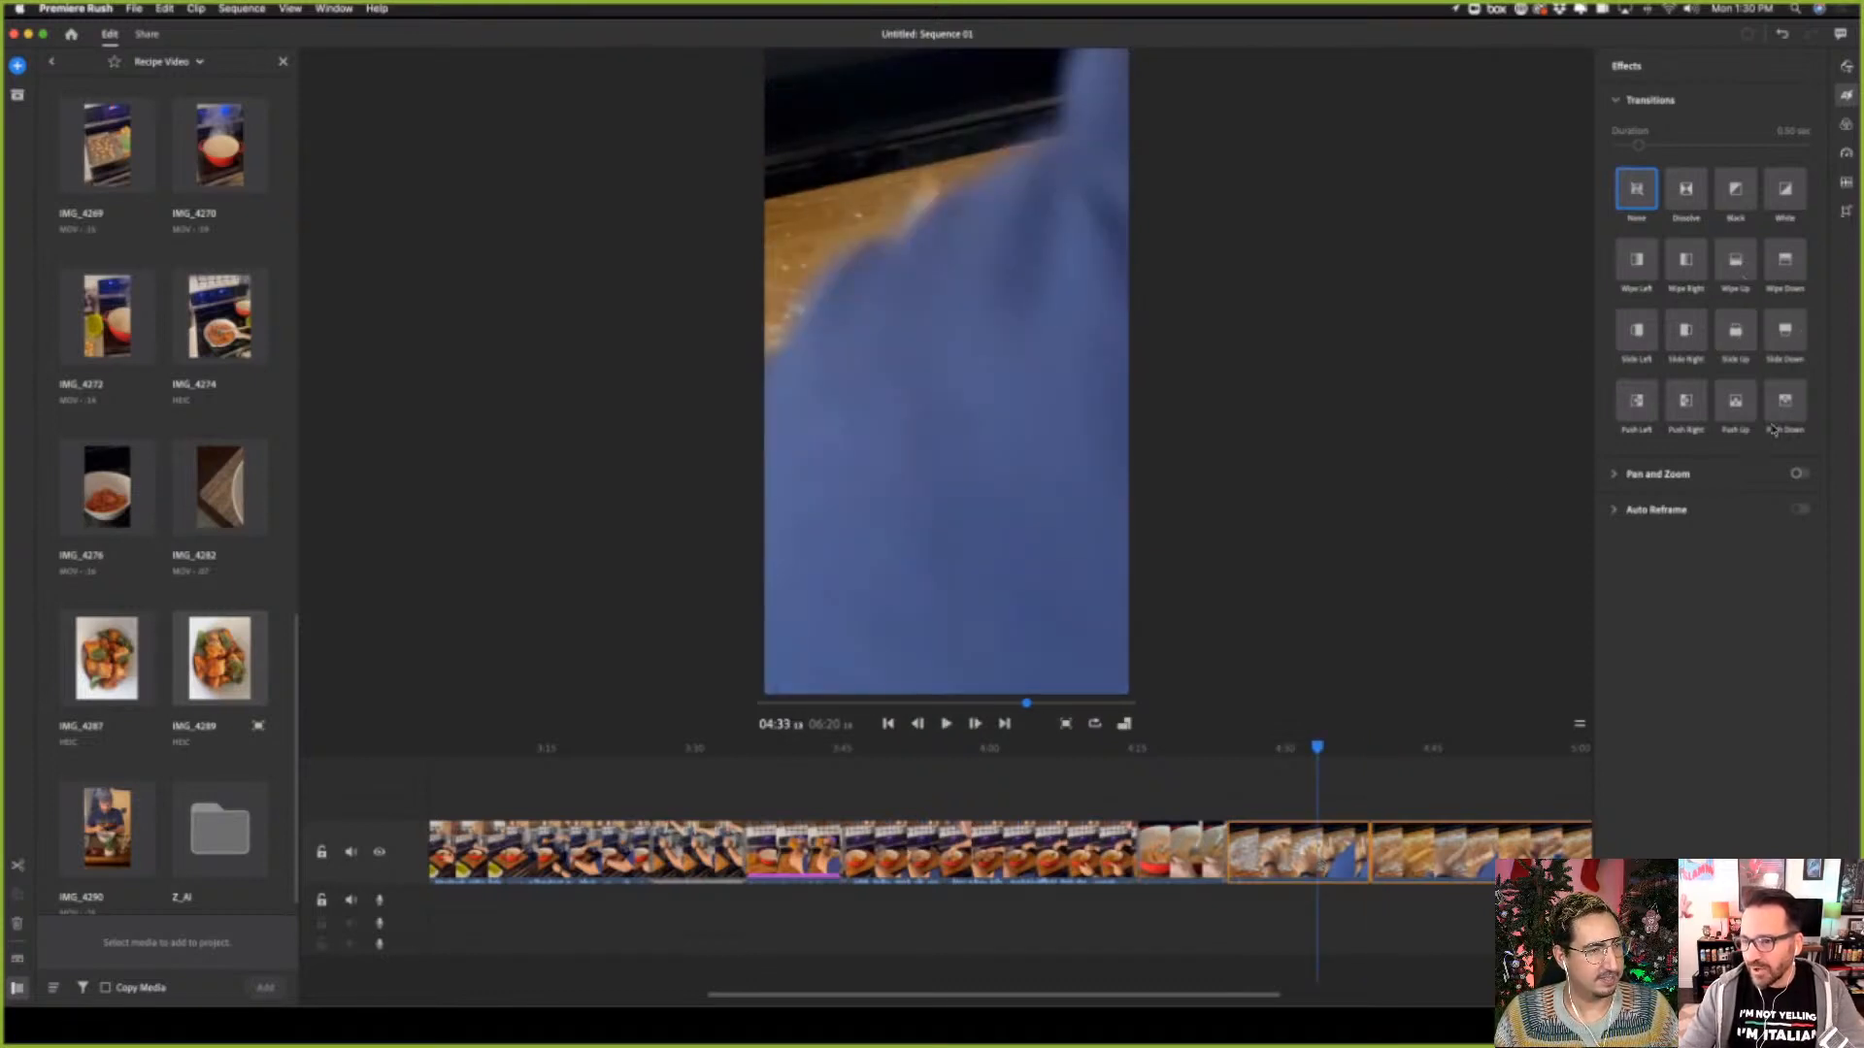
Apply a Dissolve transition to the newly added clips and play back the dough clips from about 04:33
{"action": "left_click", "coordinate": [1680, 200]}
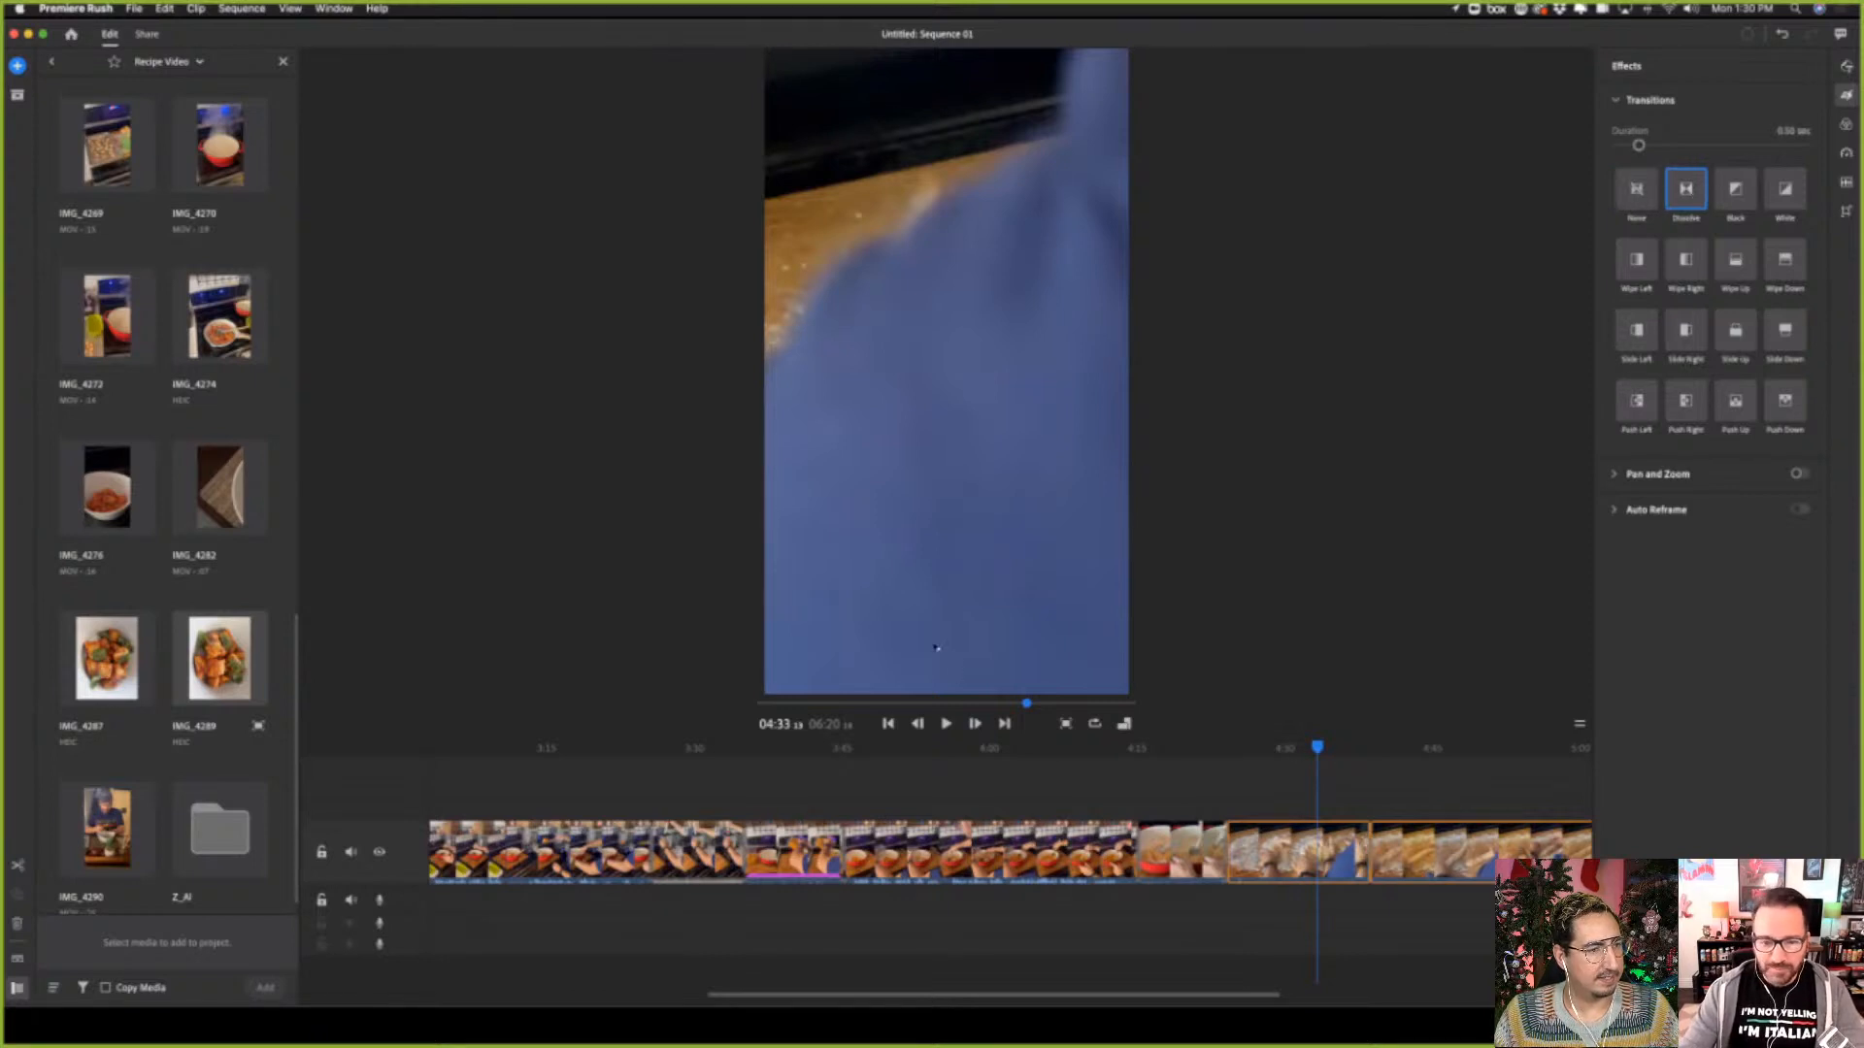
{"action": "left_click", "coordinate": [945, 723]}
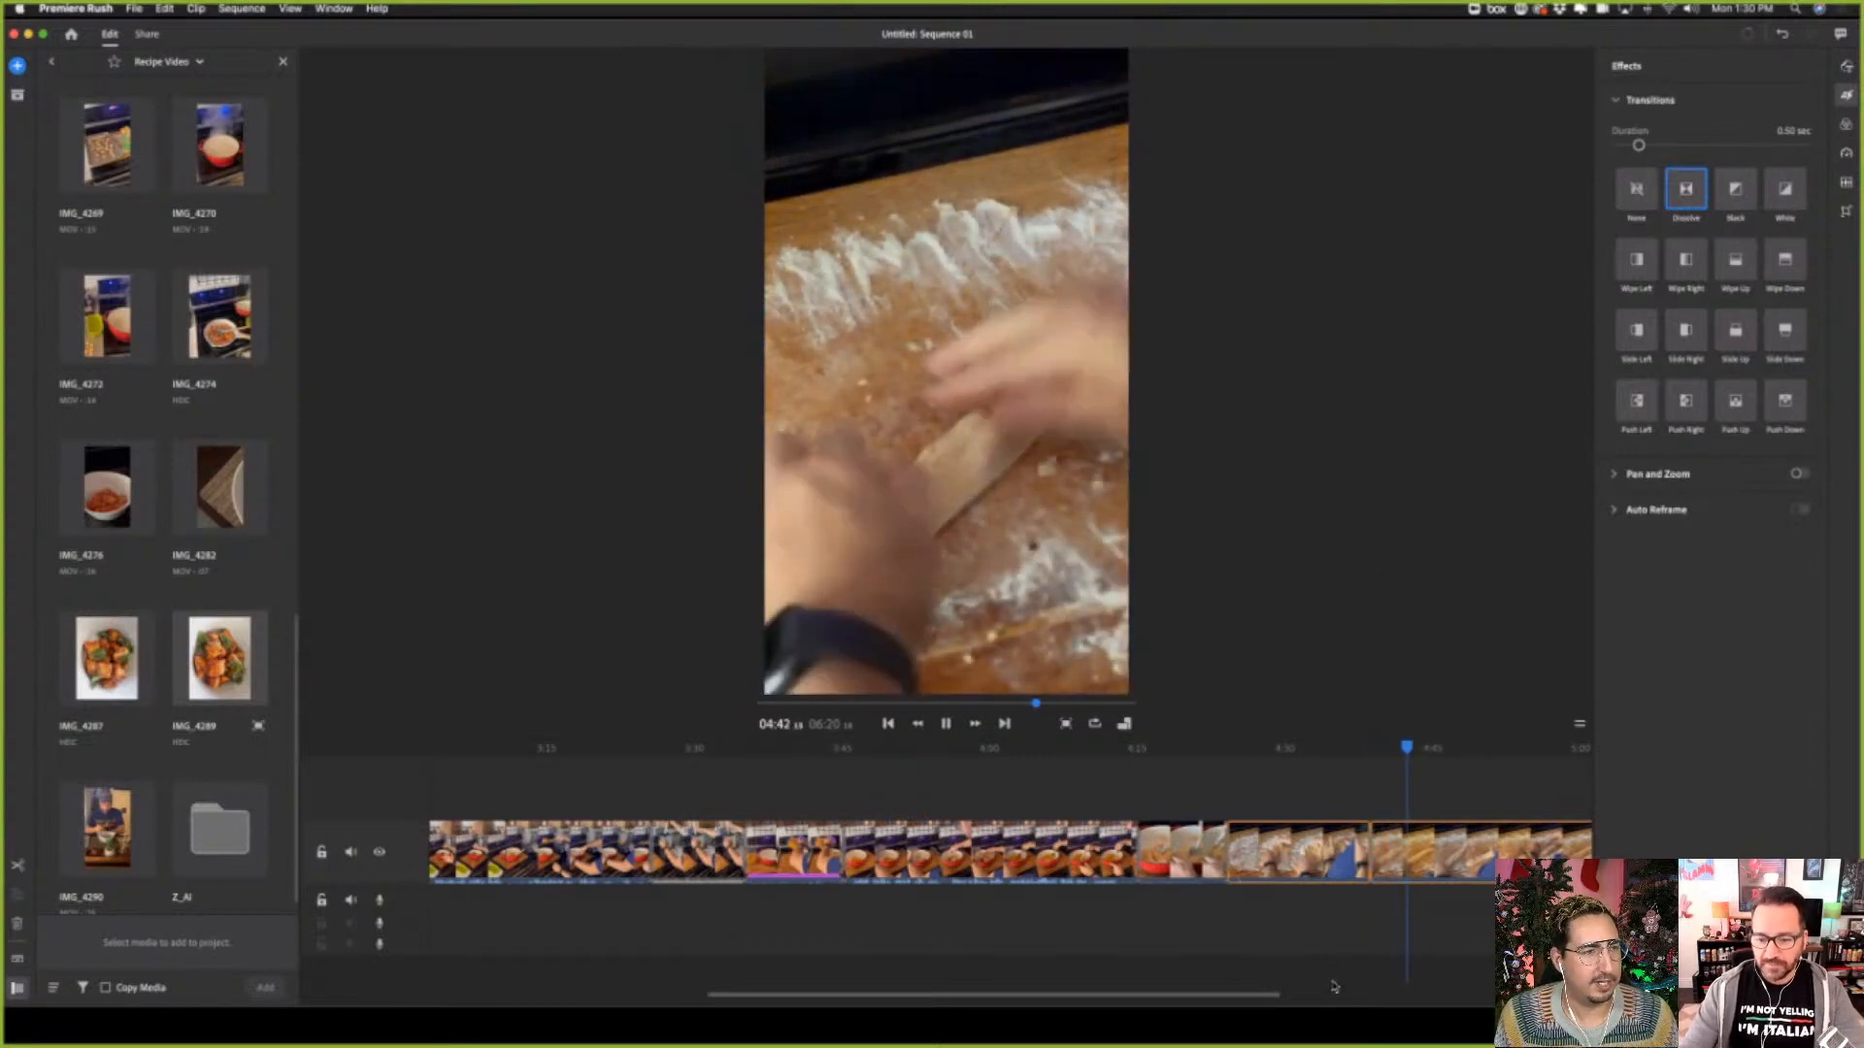
Play back the sequence from about 05:06 through the gnocchi baking tray clip and into the boiling pot clip
{"action": "scroll", "coordinate": [1119, 866], "scroll_direction": "right", "scroll_amount": 10}
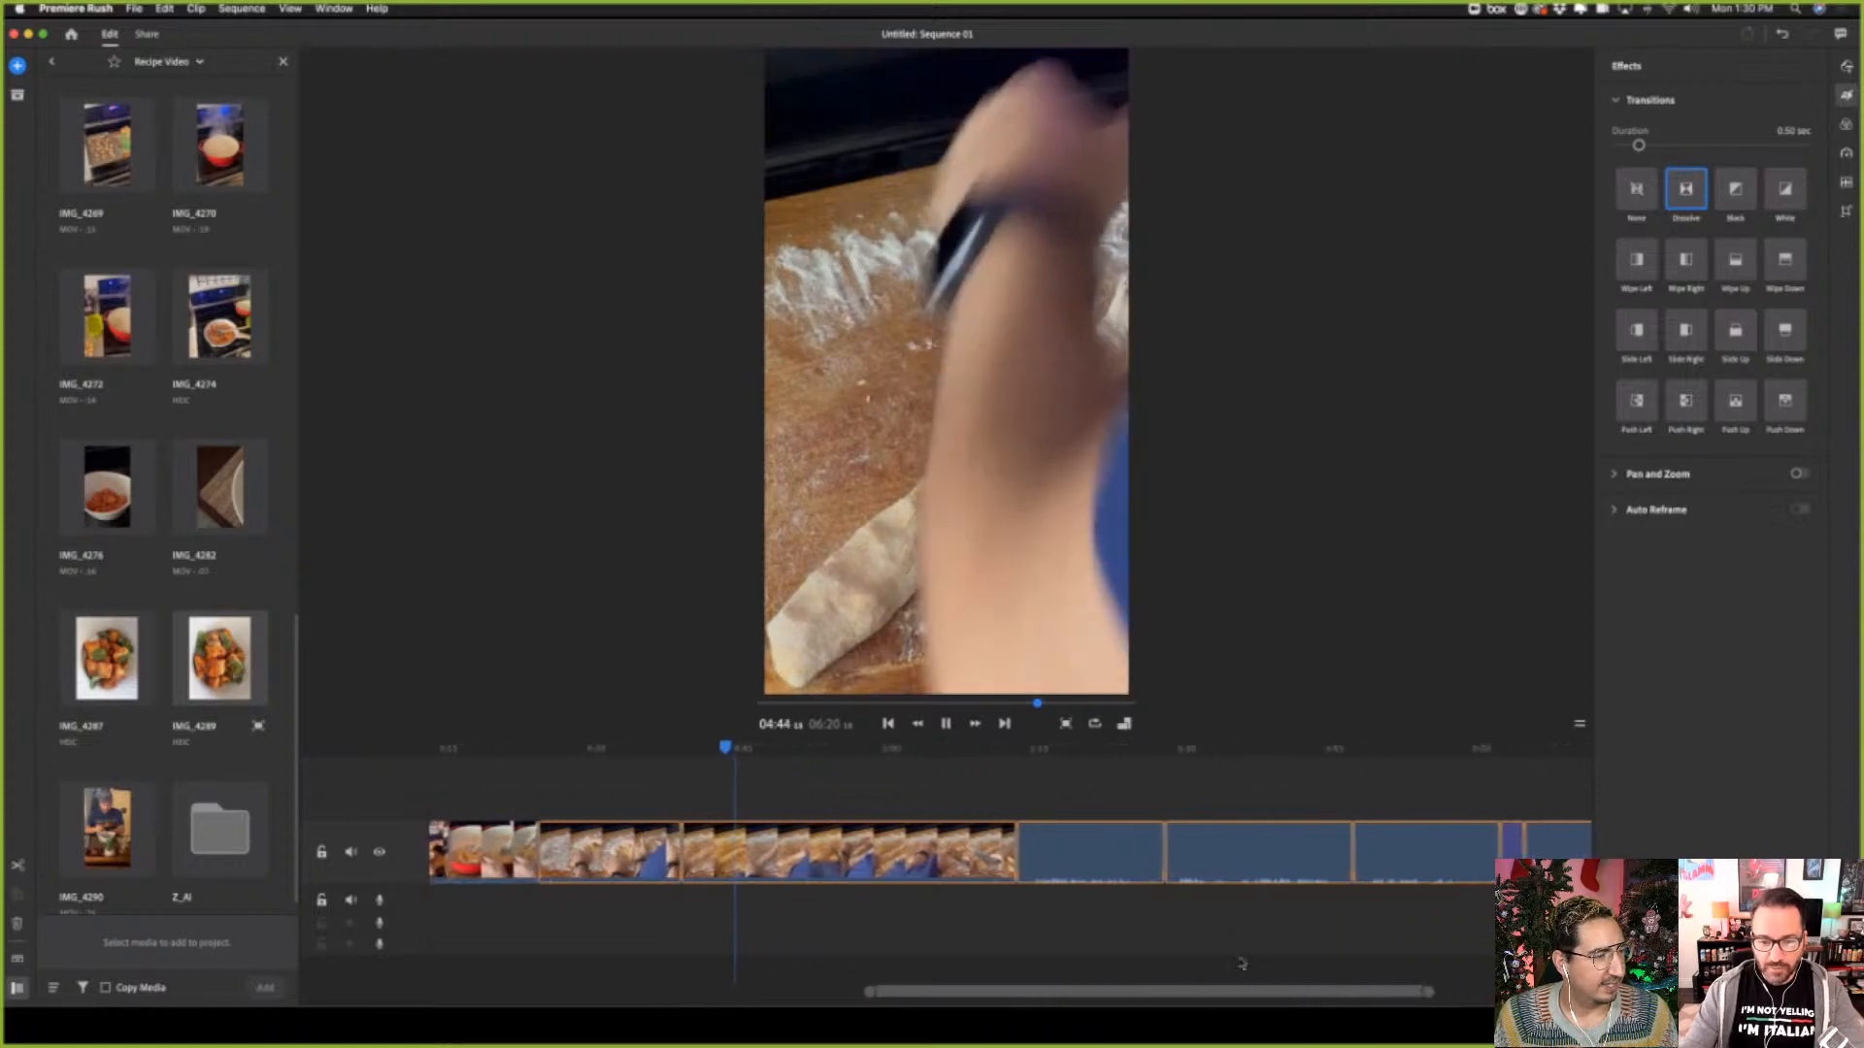
{"action": "left_click", "coordinate": [1119, 867]}
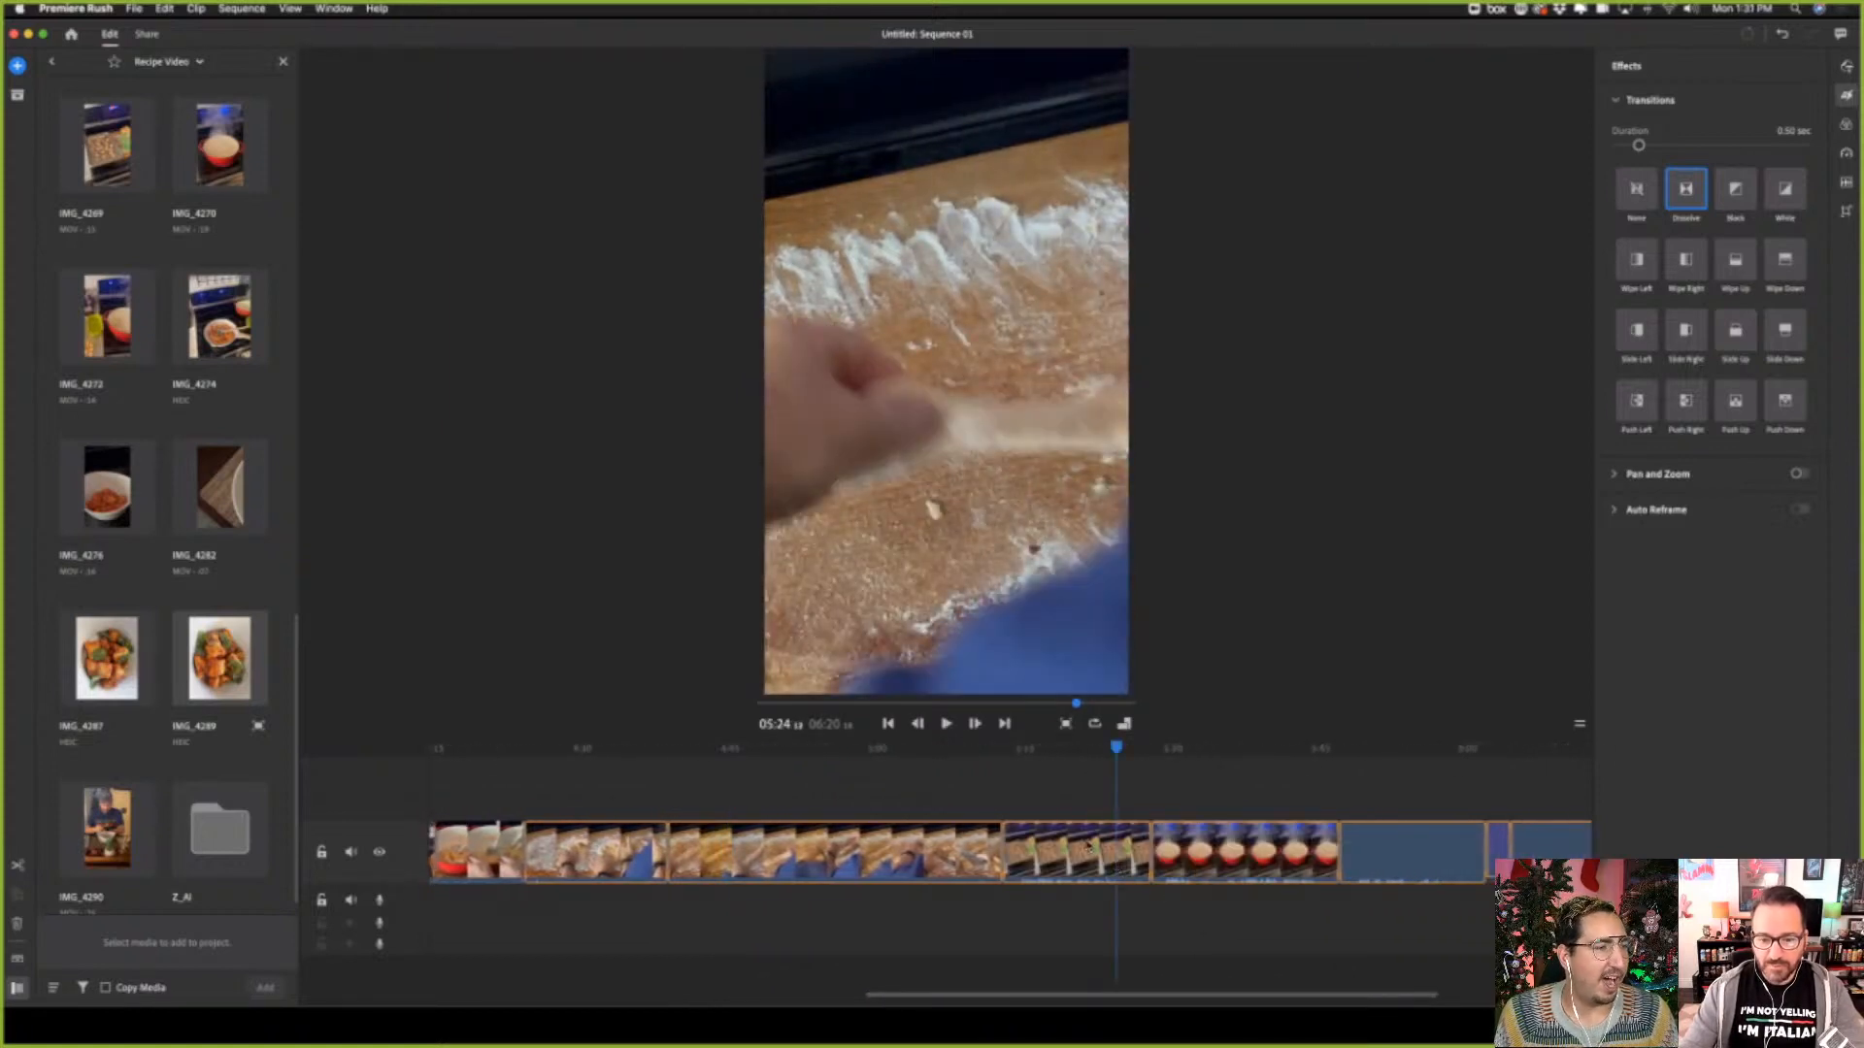
{"action": "left_click", "coordinate": [940, 750]}
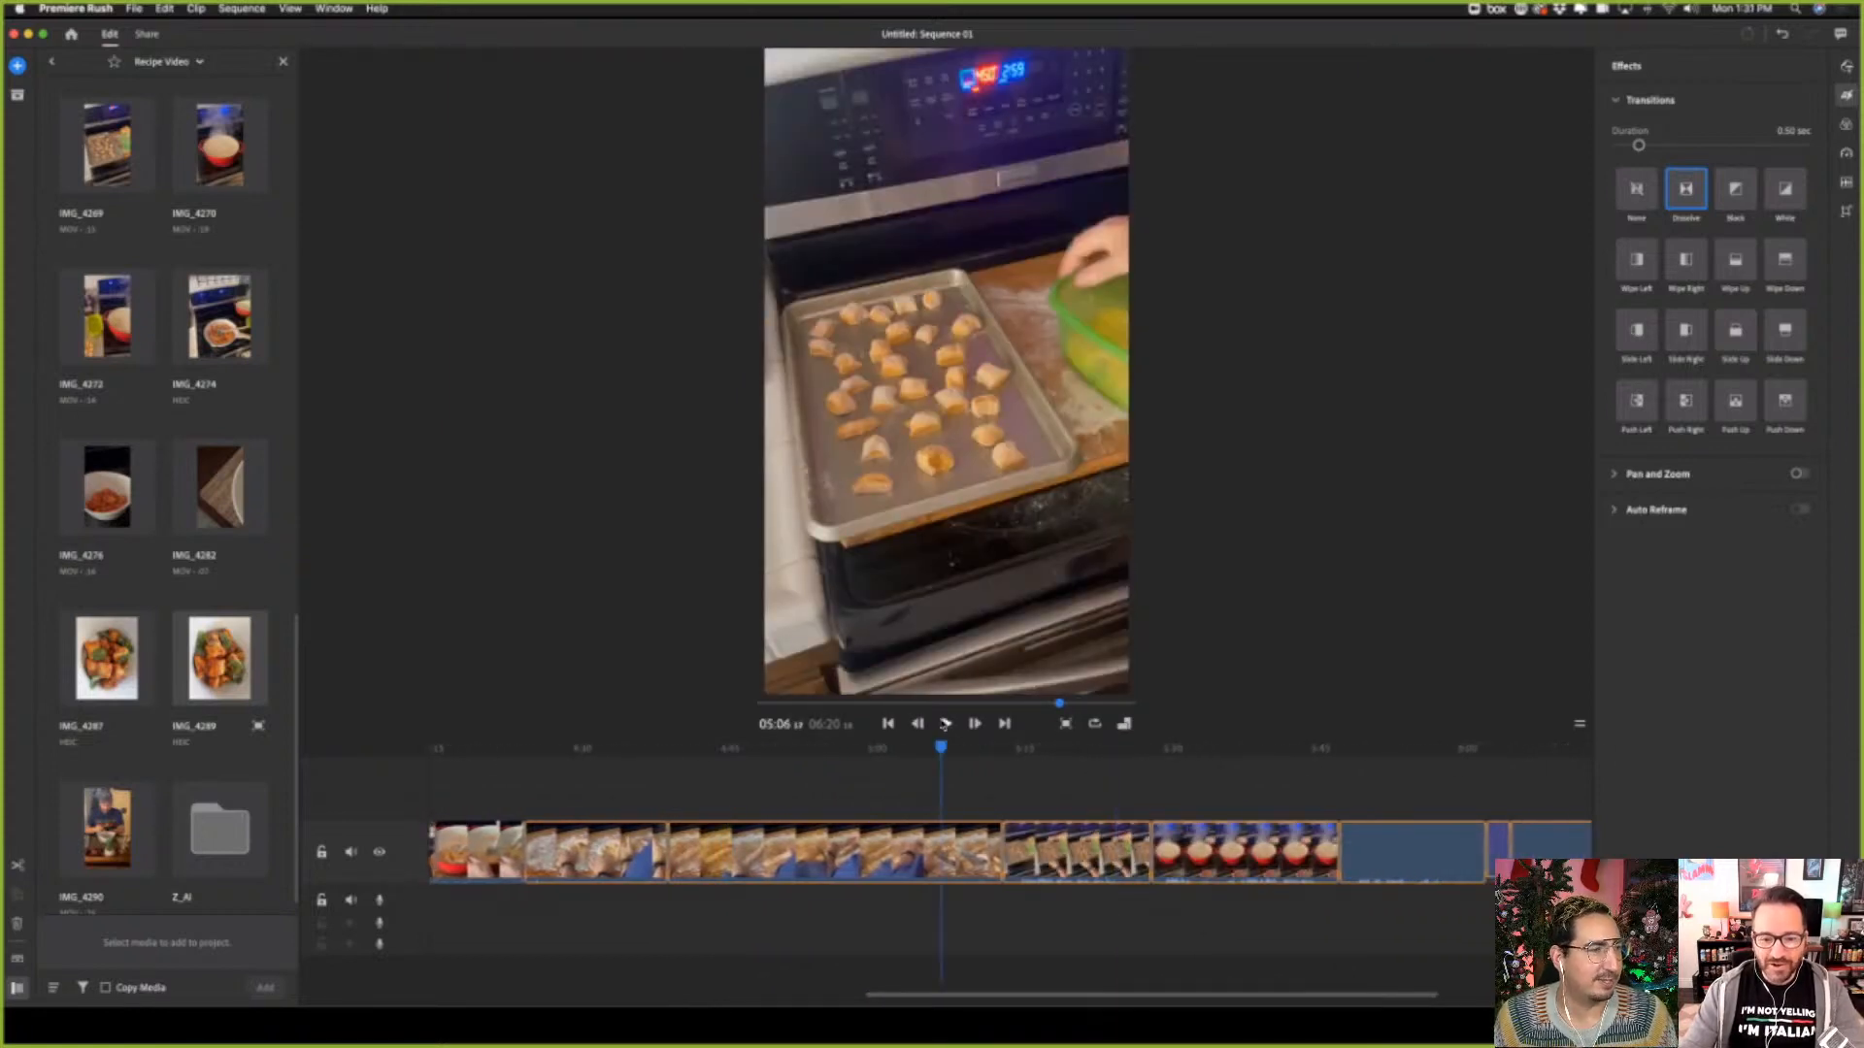
{"action": "left_click", "coordinate": [944, 724]}
{"action": "left_click", "coordinate": [810, 761]}
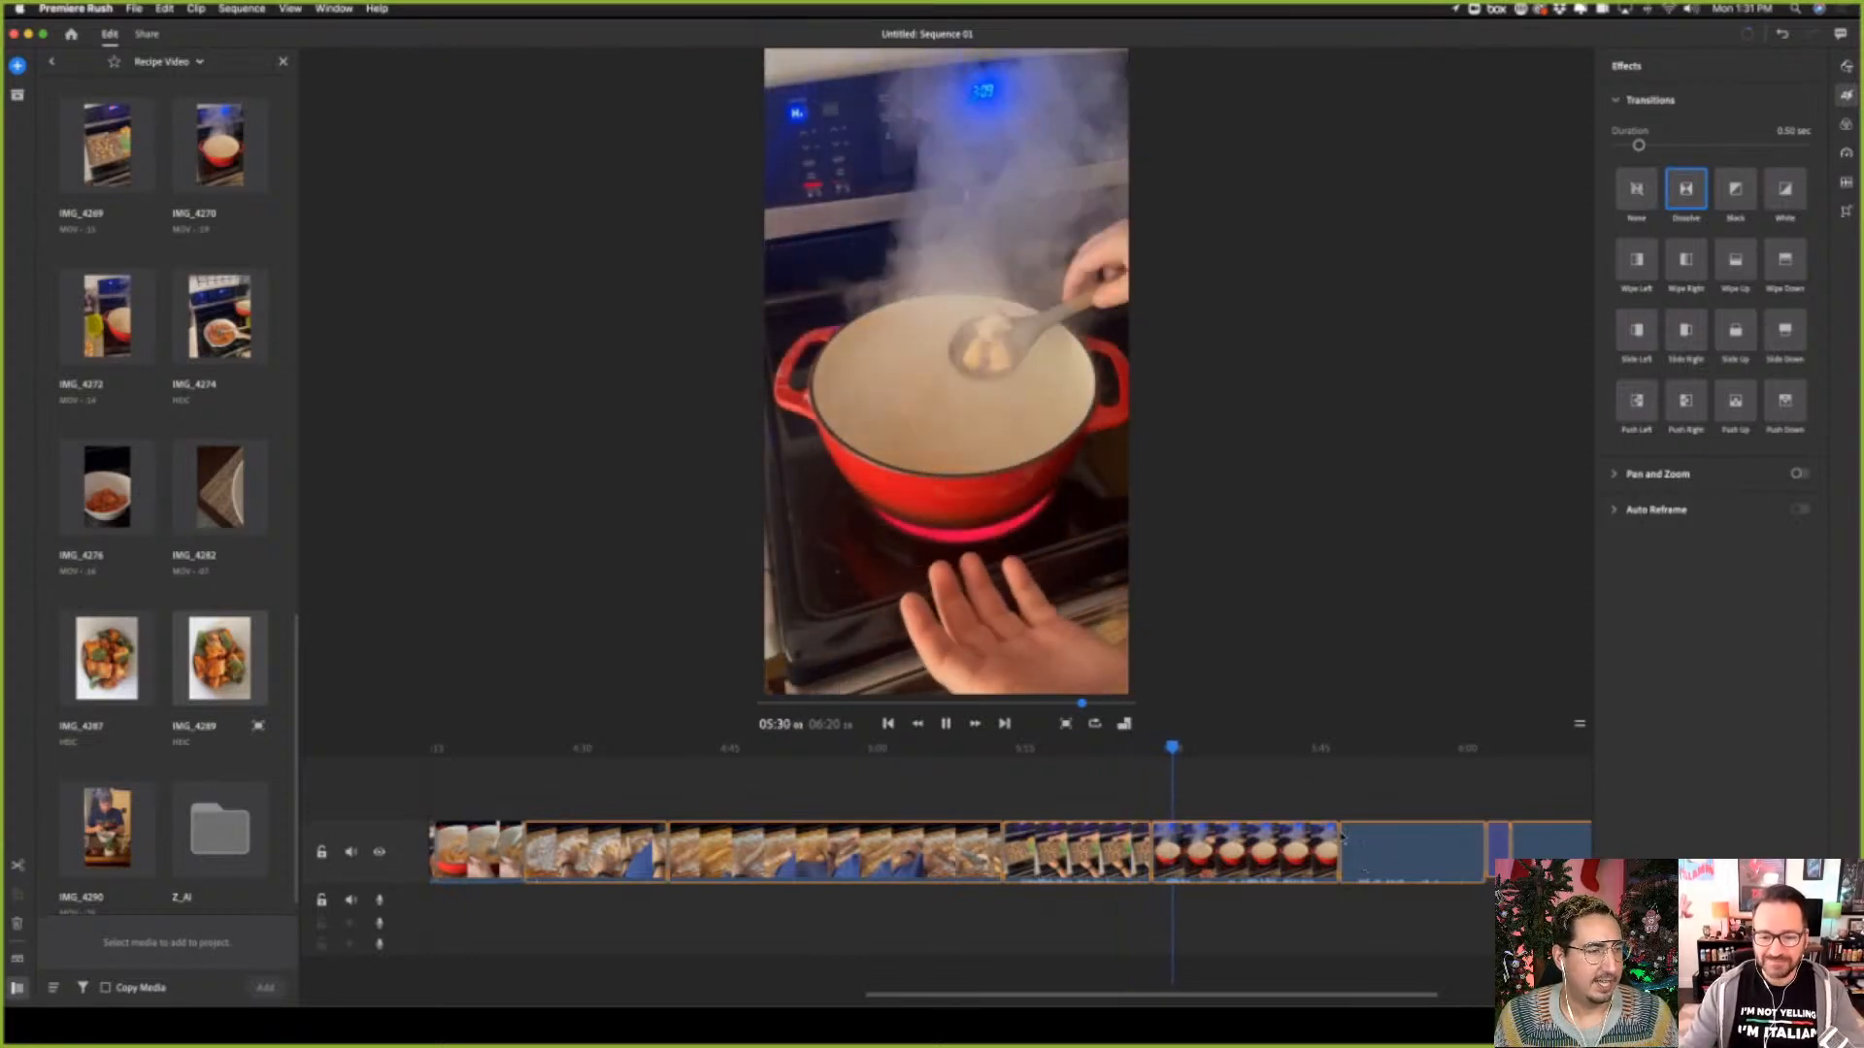
{"action": "left_click", "coordinate": [944, 724]}
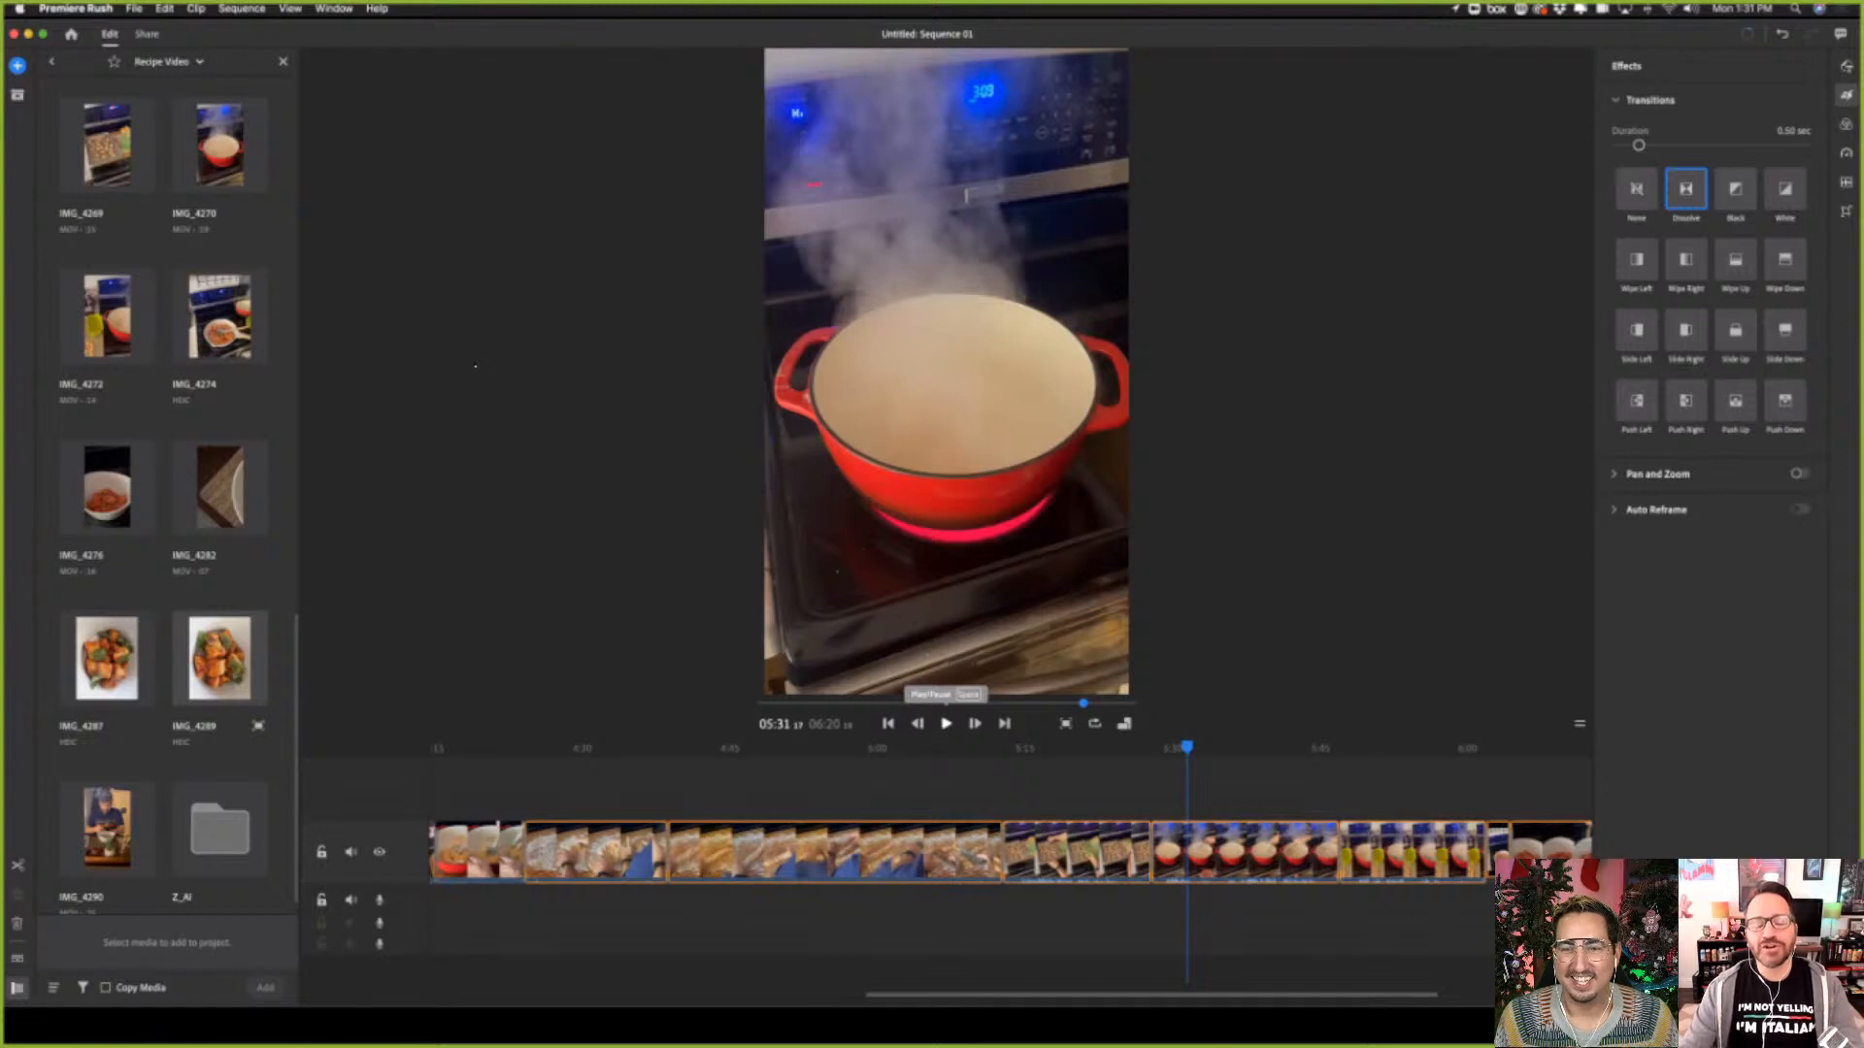
{"action": "left_click", "coordinate": [946, 724]}
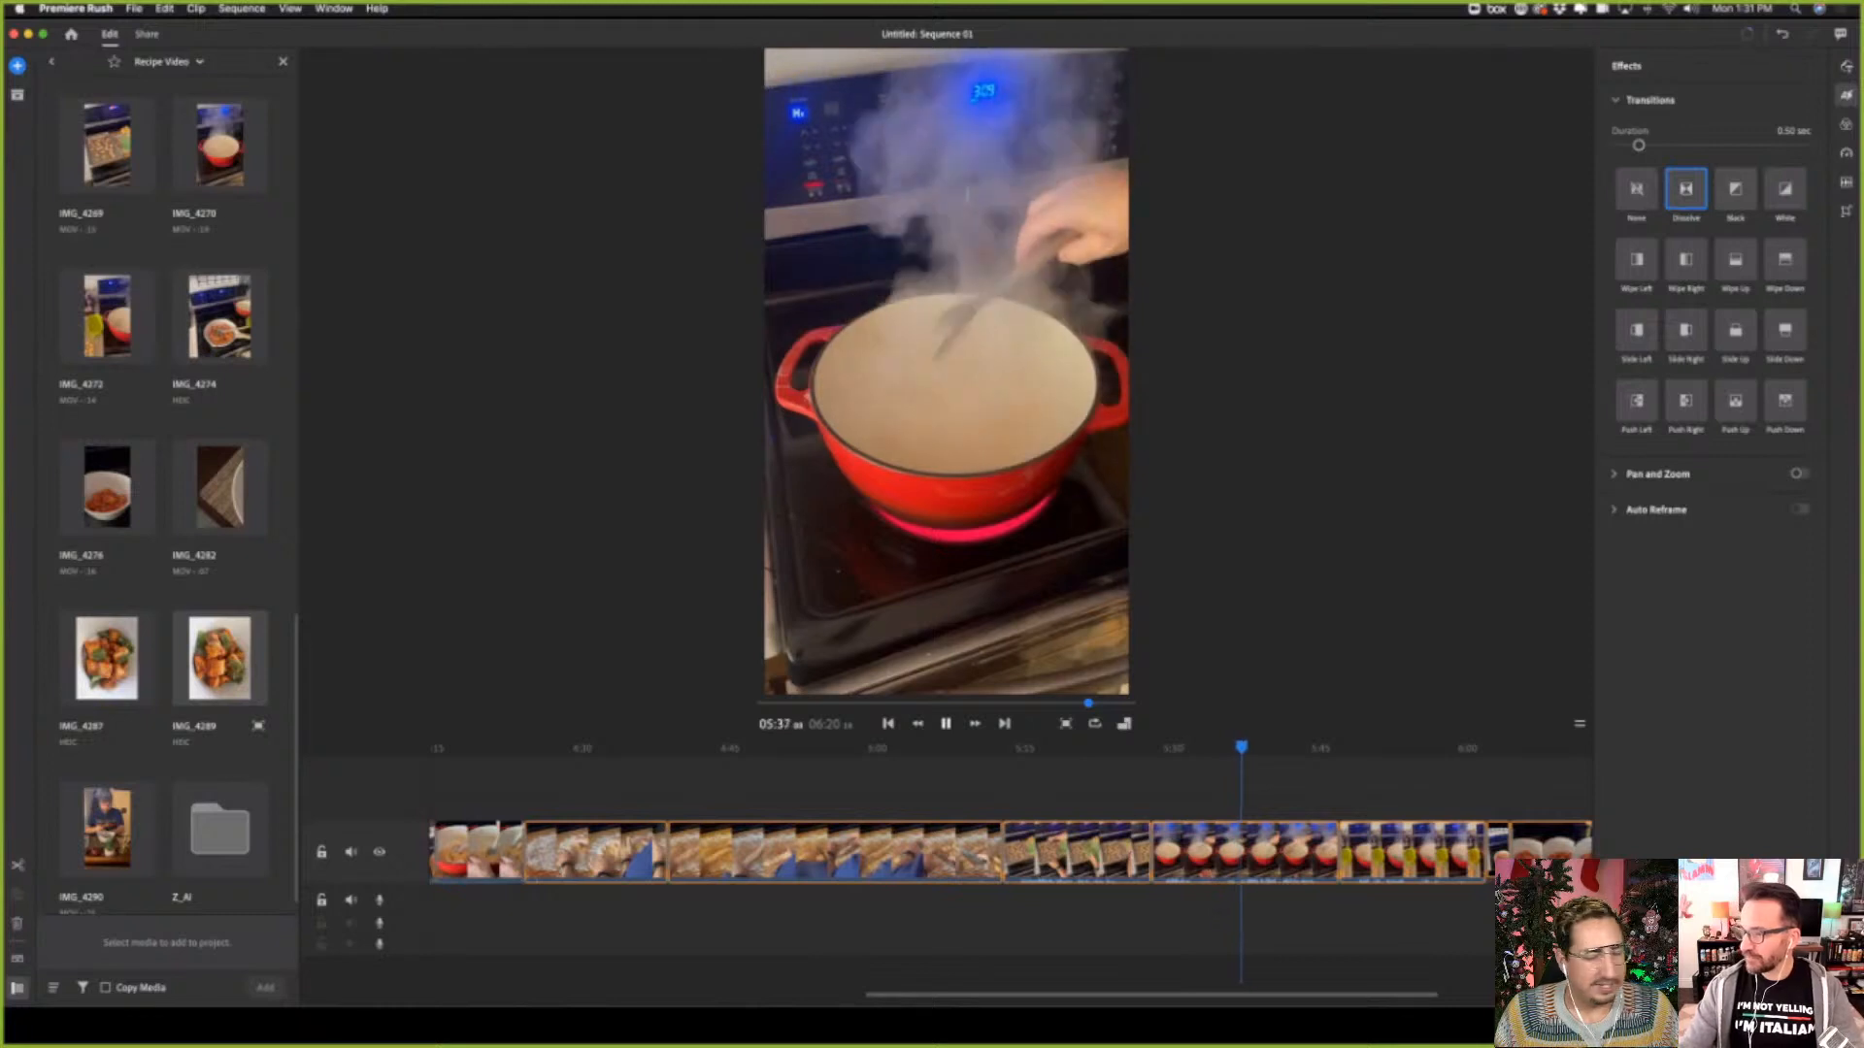
{"action": "key", "text": "space"}
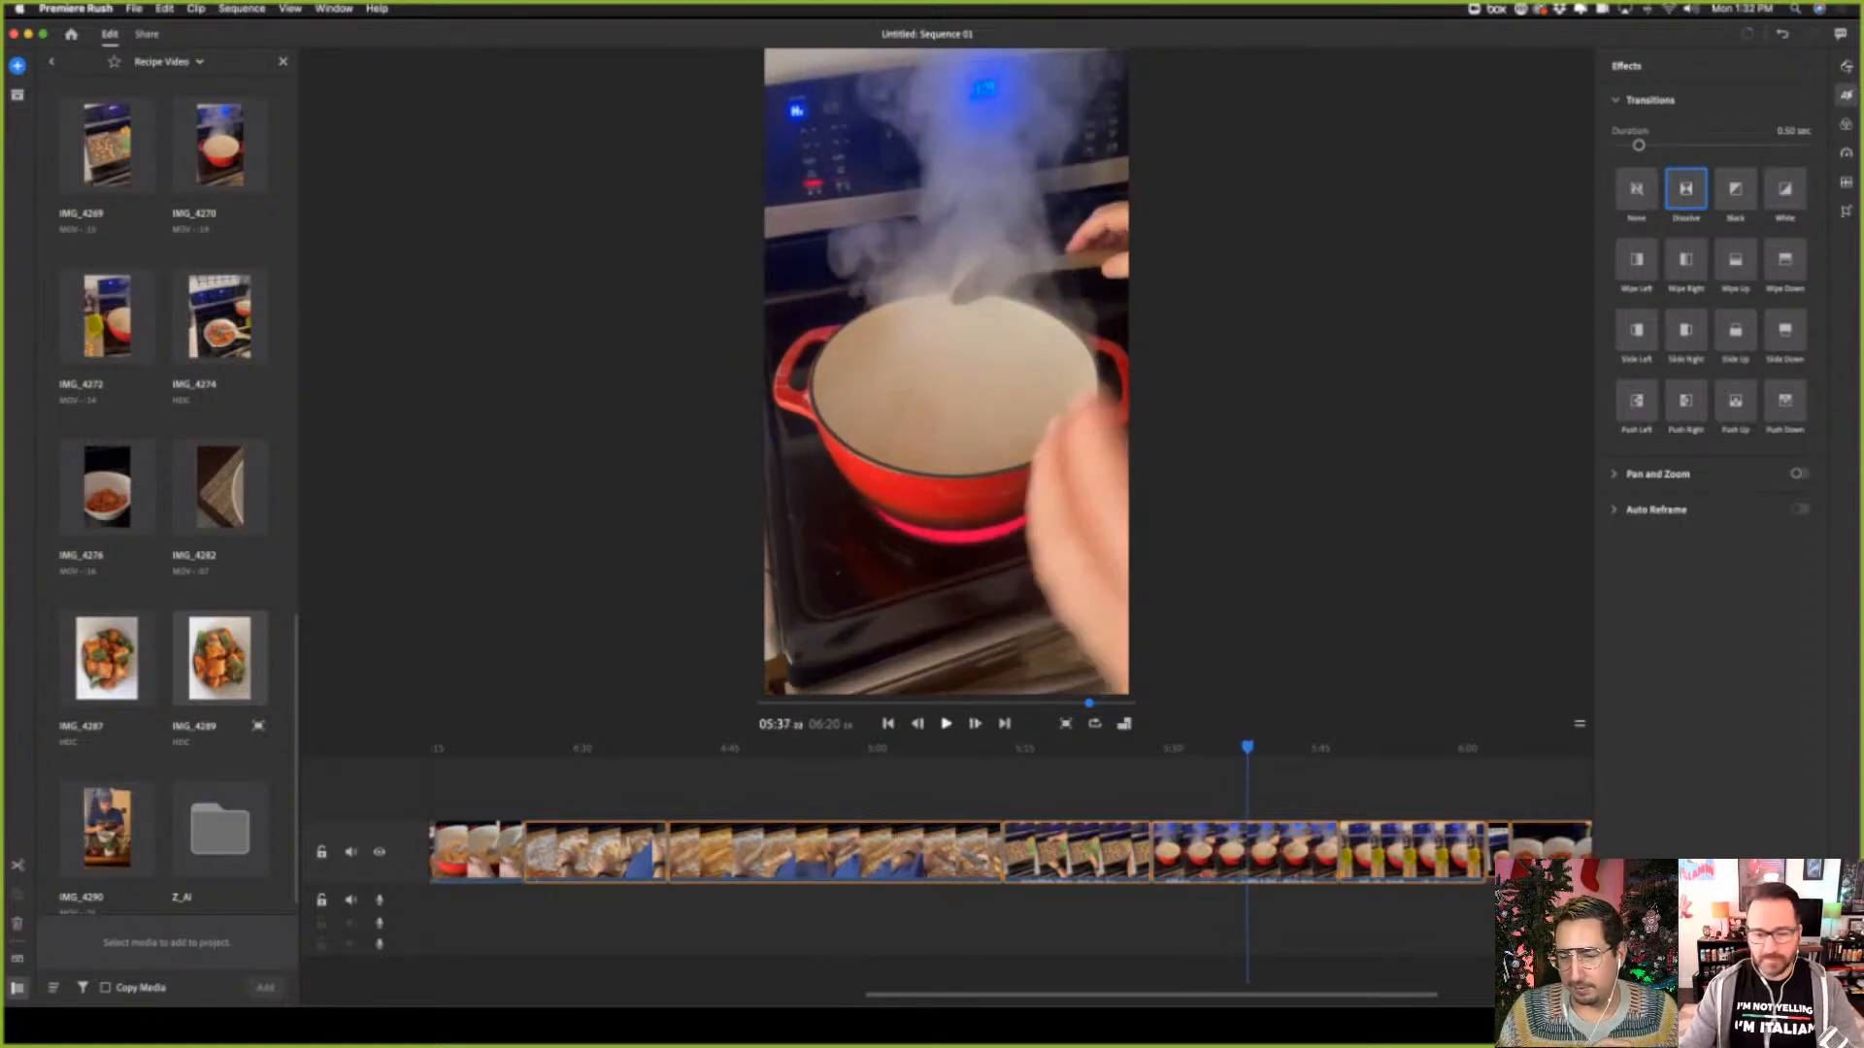
{"action": "left_click", "coordinate": [948, 727]}
{"action": "left_click", "coordinate": [948, 727]}
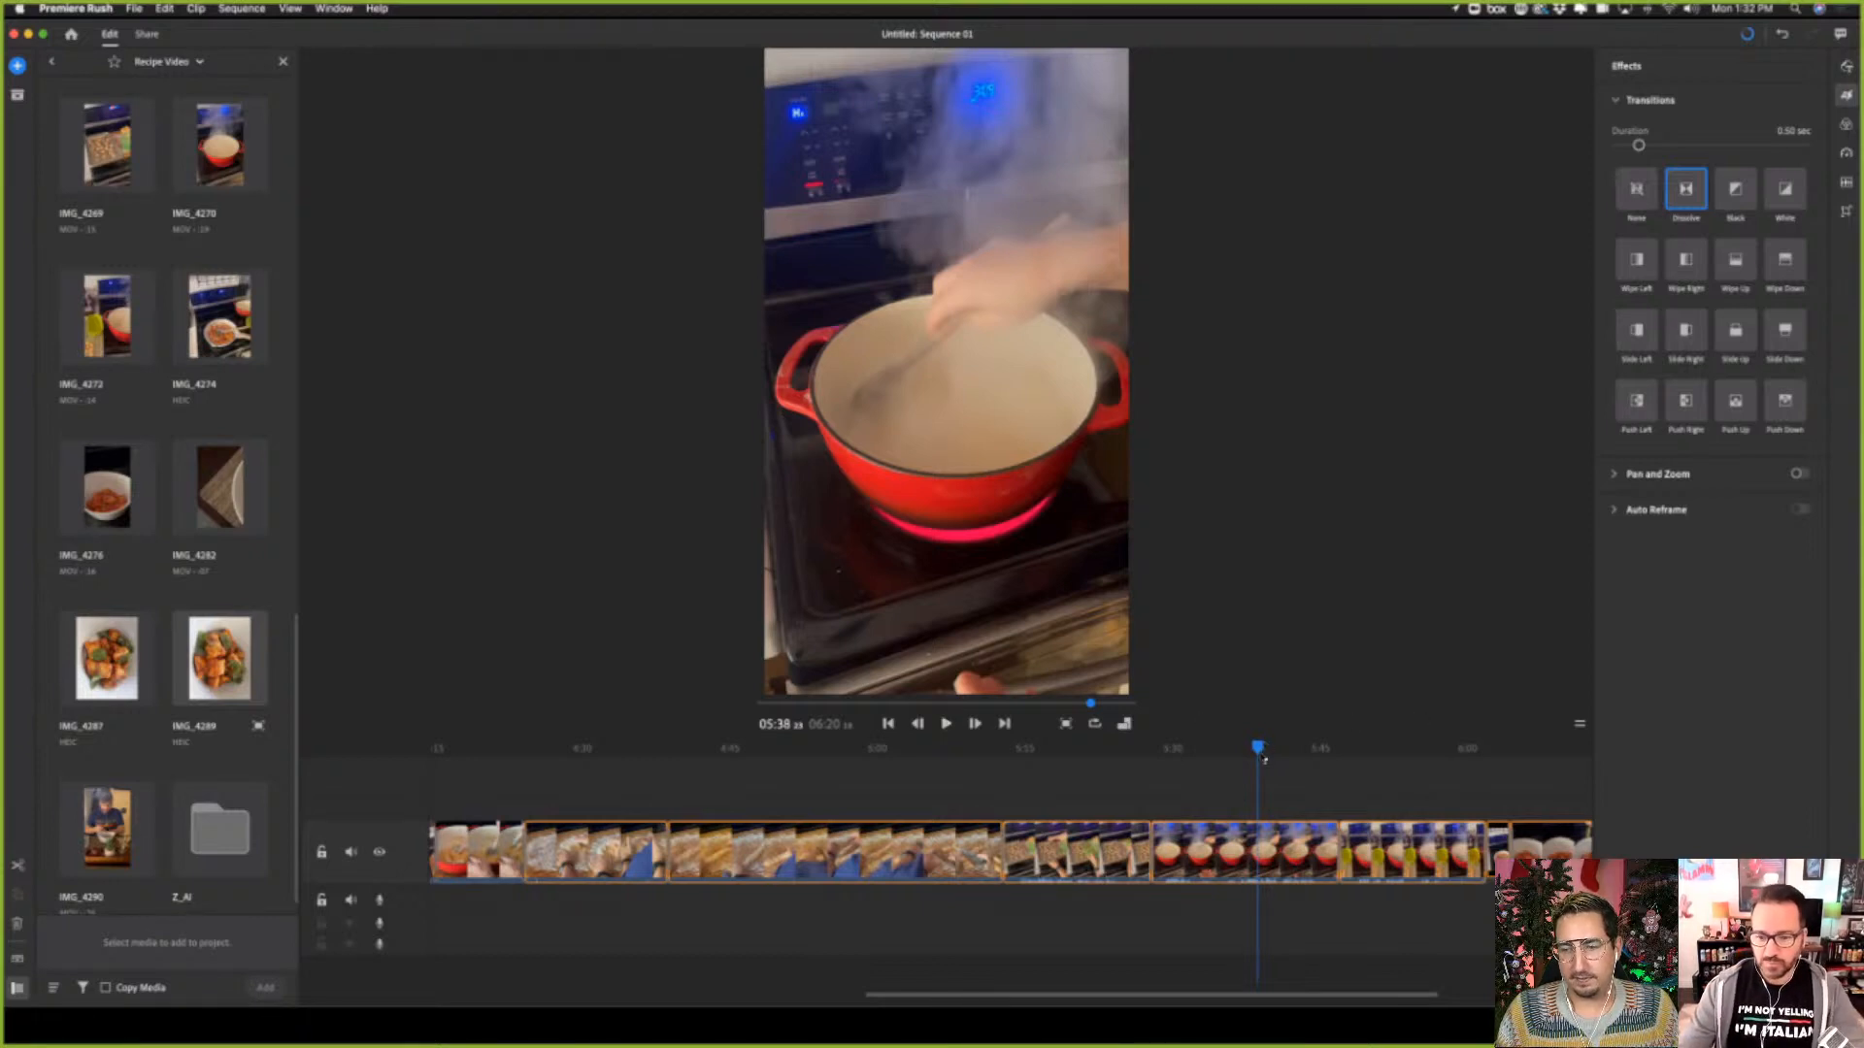
Scrub through the second boiling pot clip and check the dissolve into the sauce pan photo at about 06:02
{"action": "left_click_drag", "start_coordinate": [1260, 760], "coordinate": [1431, 763]}
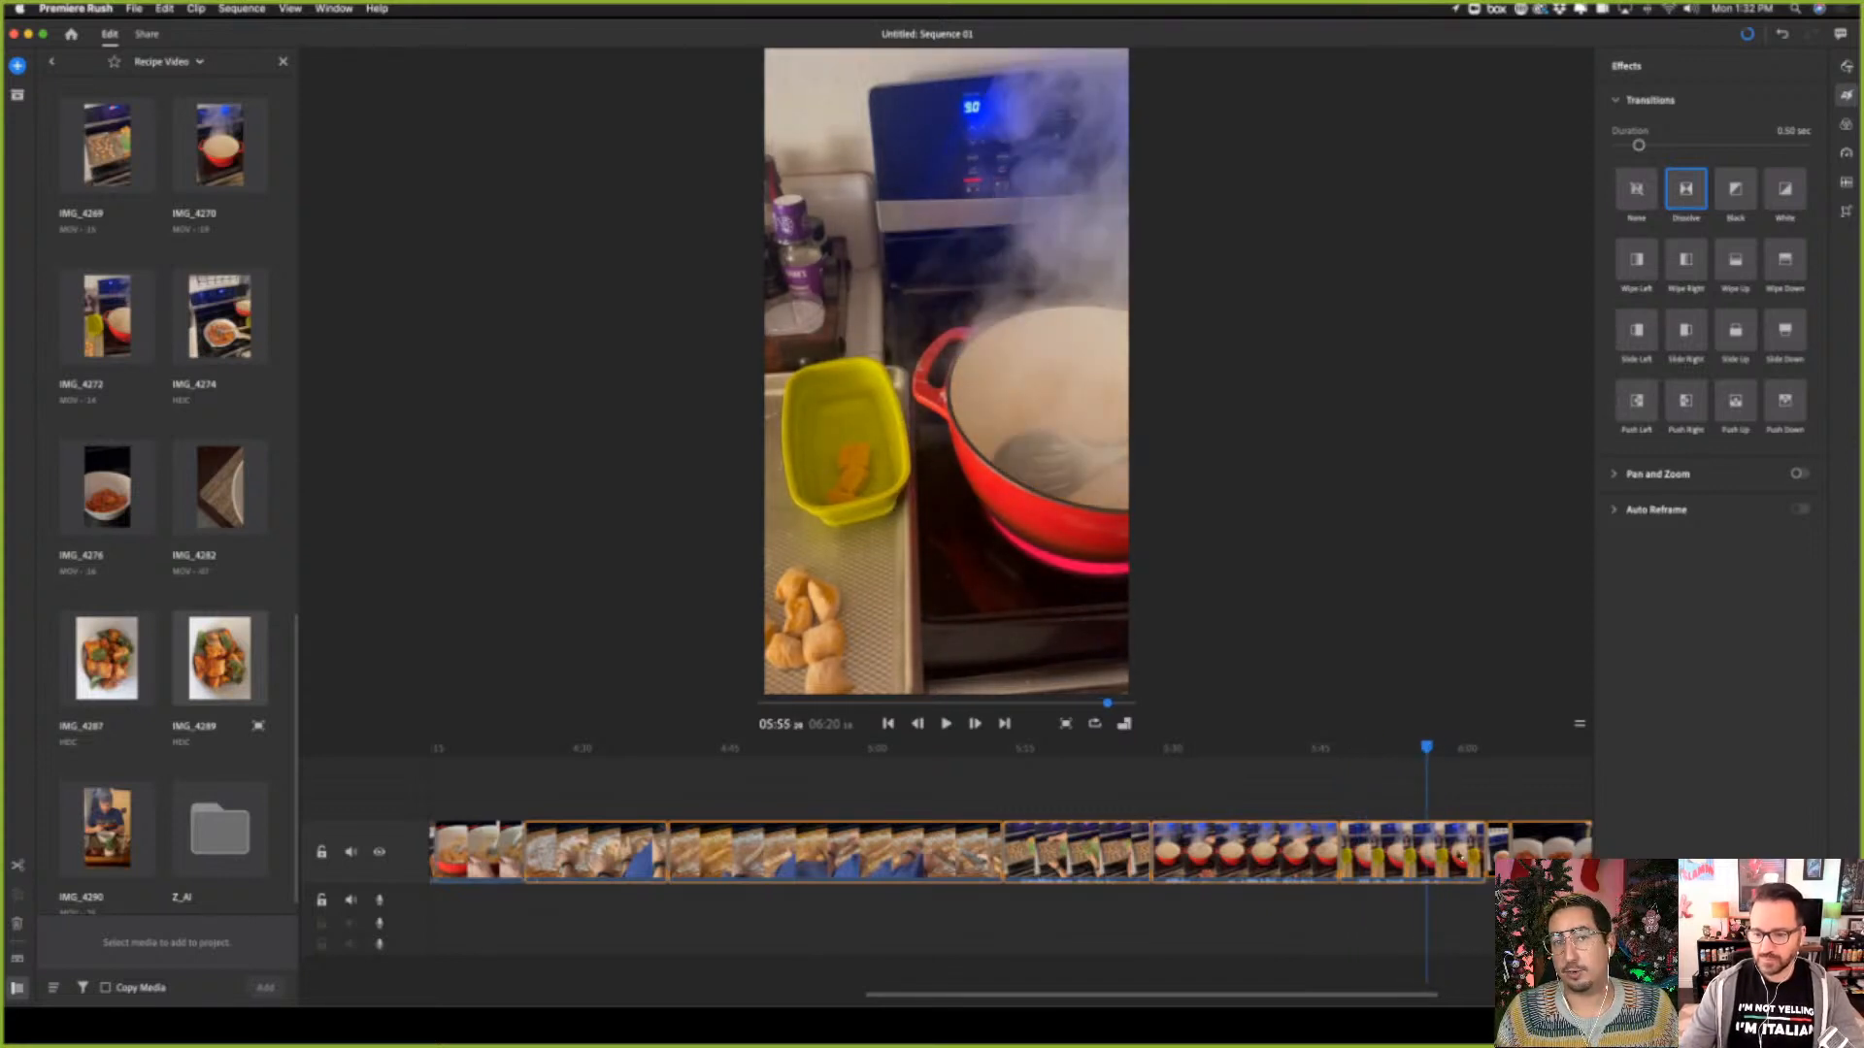
{"action": "left_click", "coordinate": [1501, 756]}
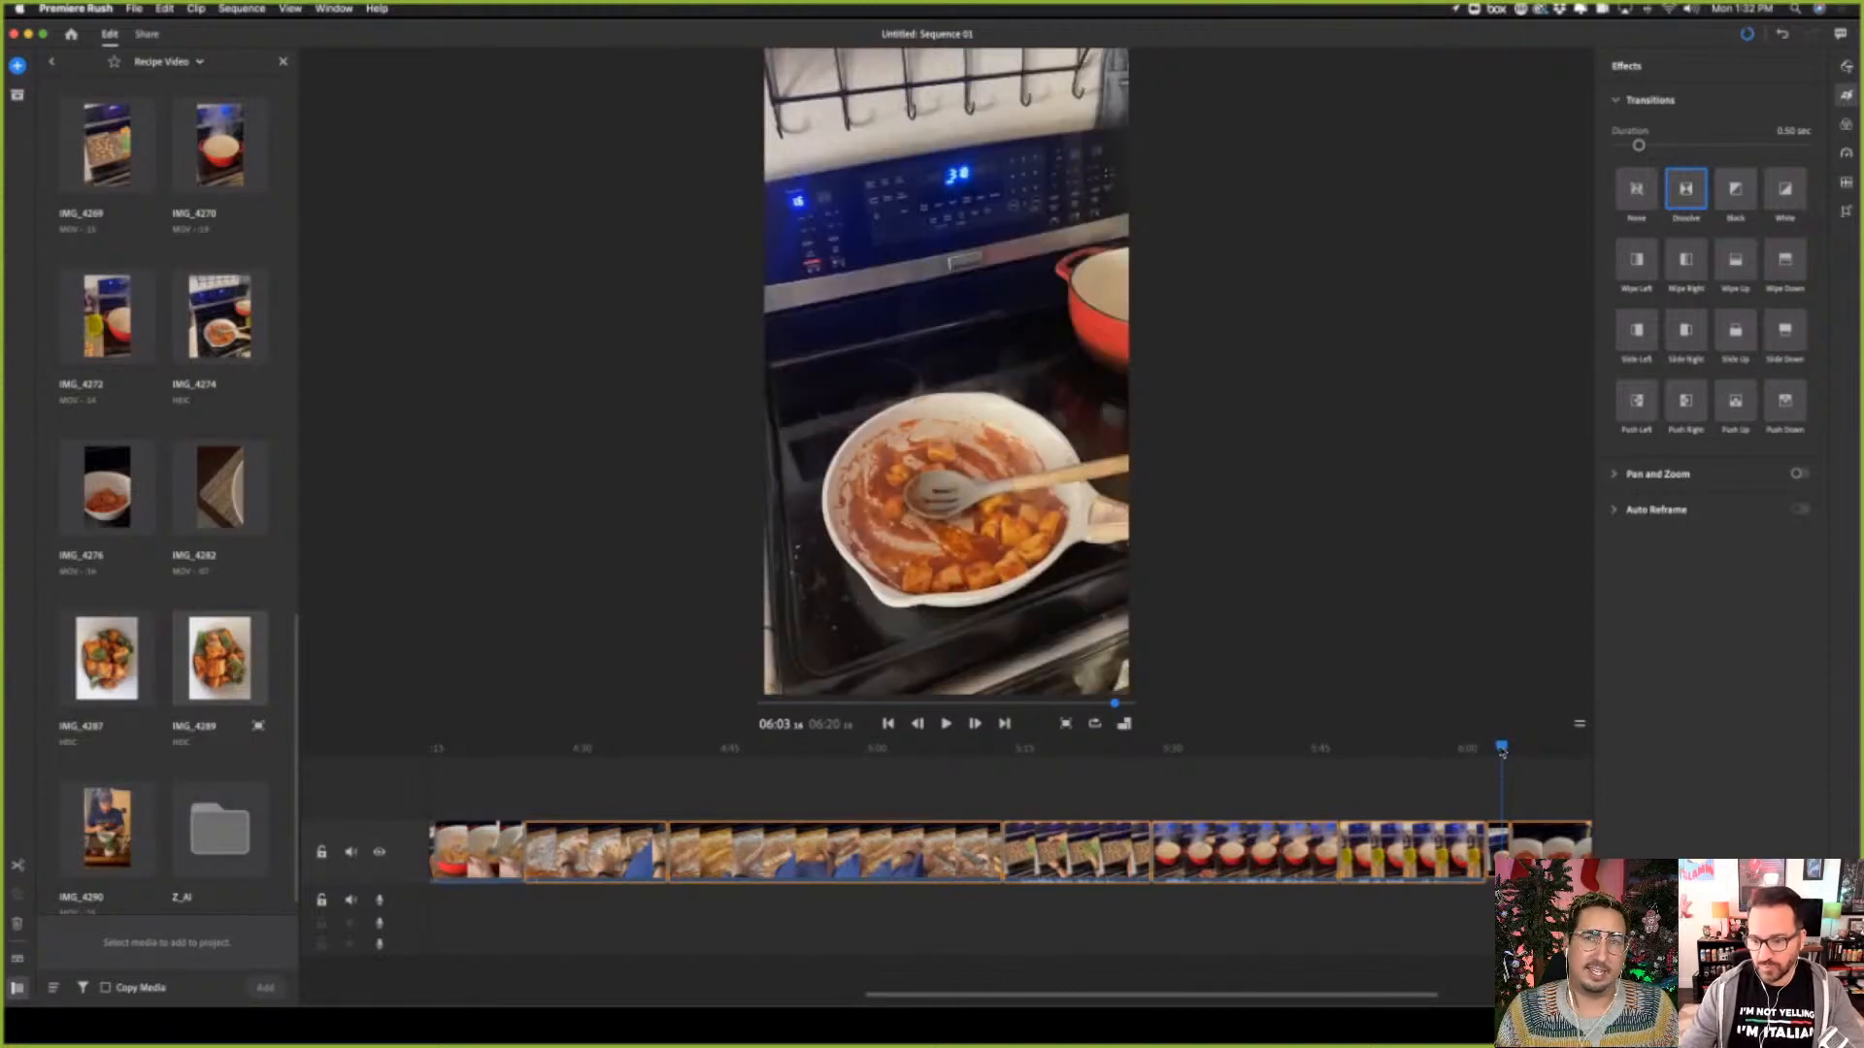
{"action": "left_click_drag", "start_coordinate": [1501, 752], "coordinate": [1488, 752]}
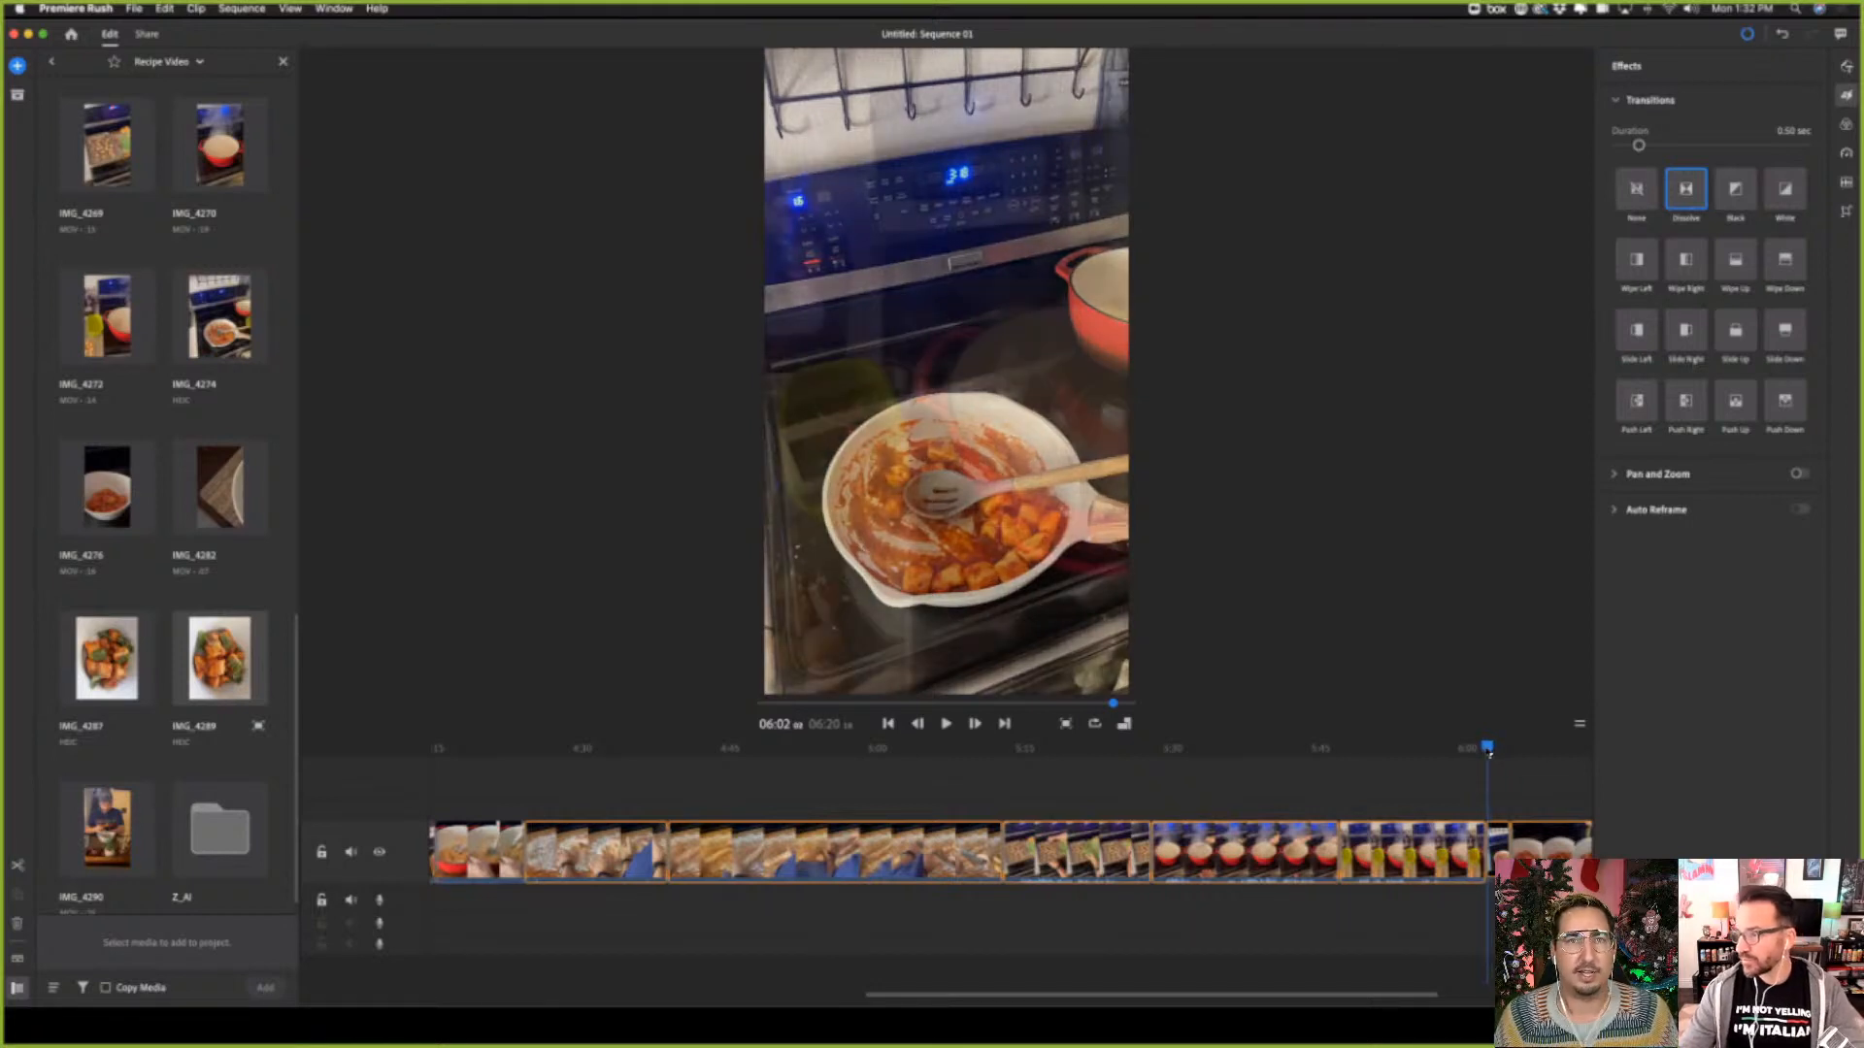
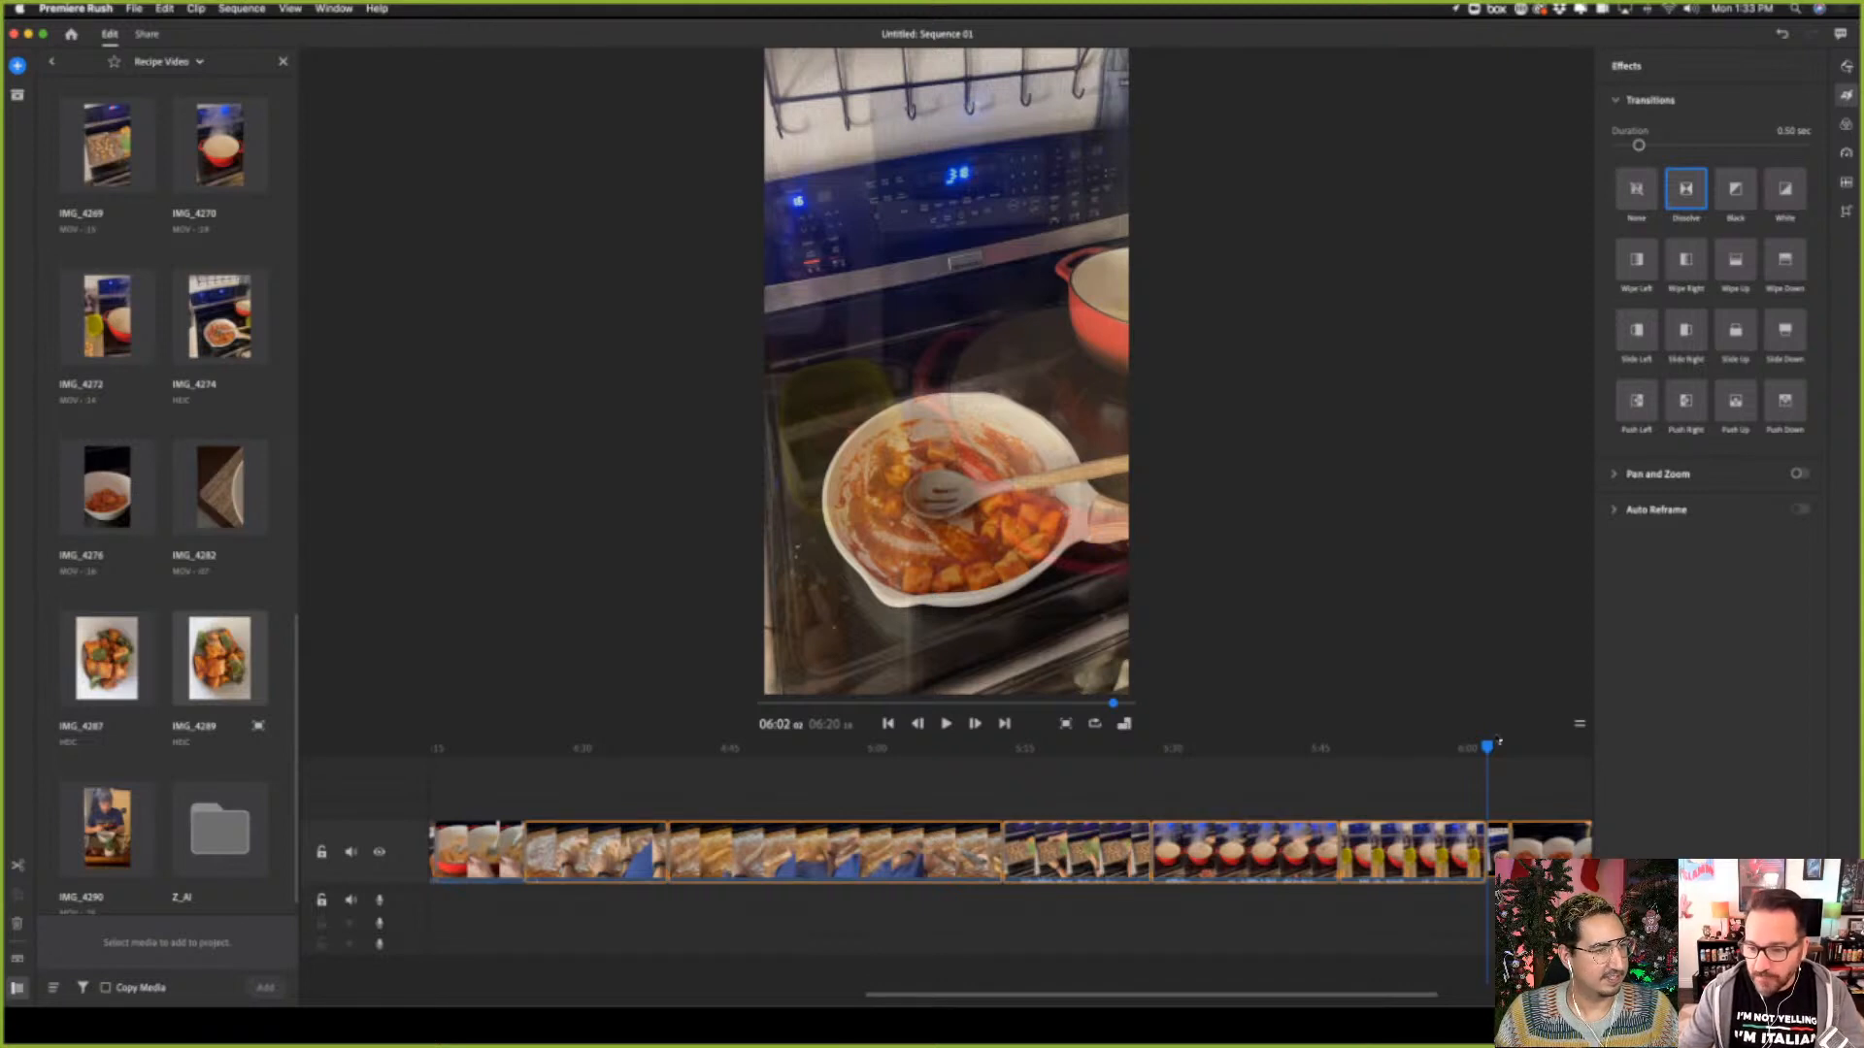
Turn on Pan and Zoom for the sauce pan photo at about 06:02 and show the effect's settings
{"action": "left_click_drag", "start_coordinate": [1499, 750], "coordinate": [1503, 753]}
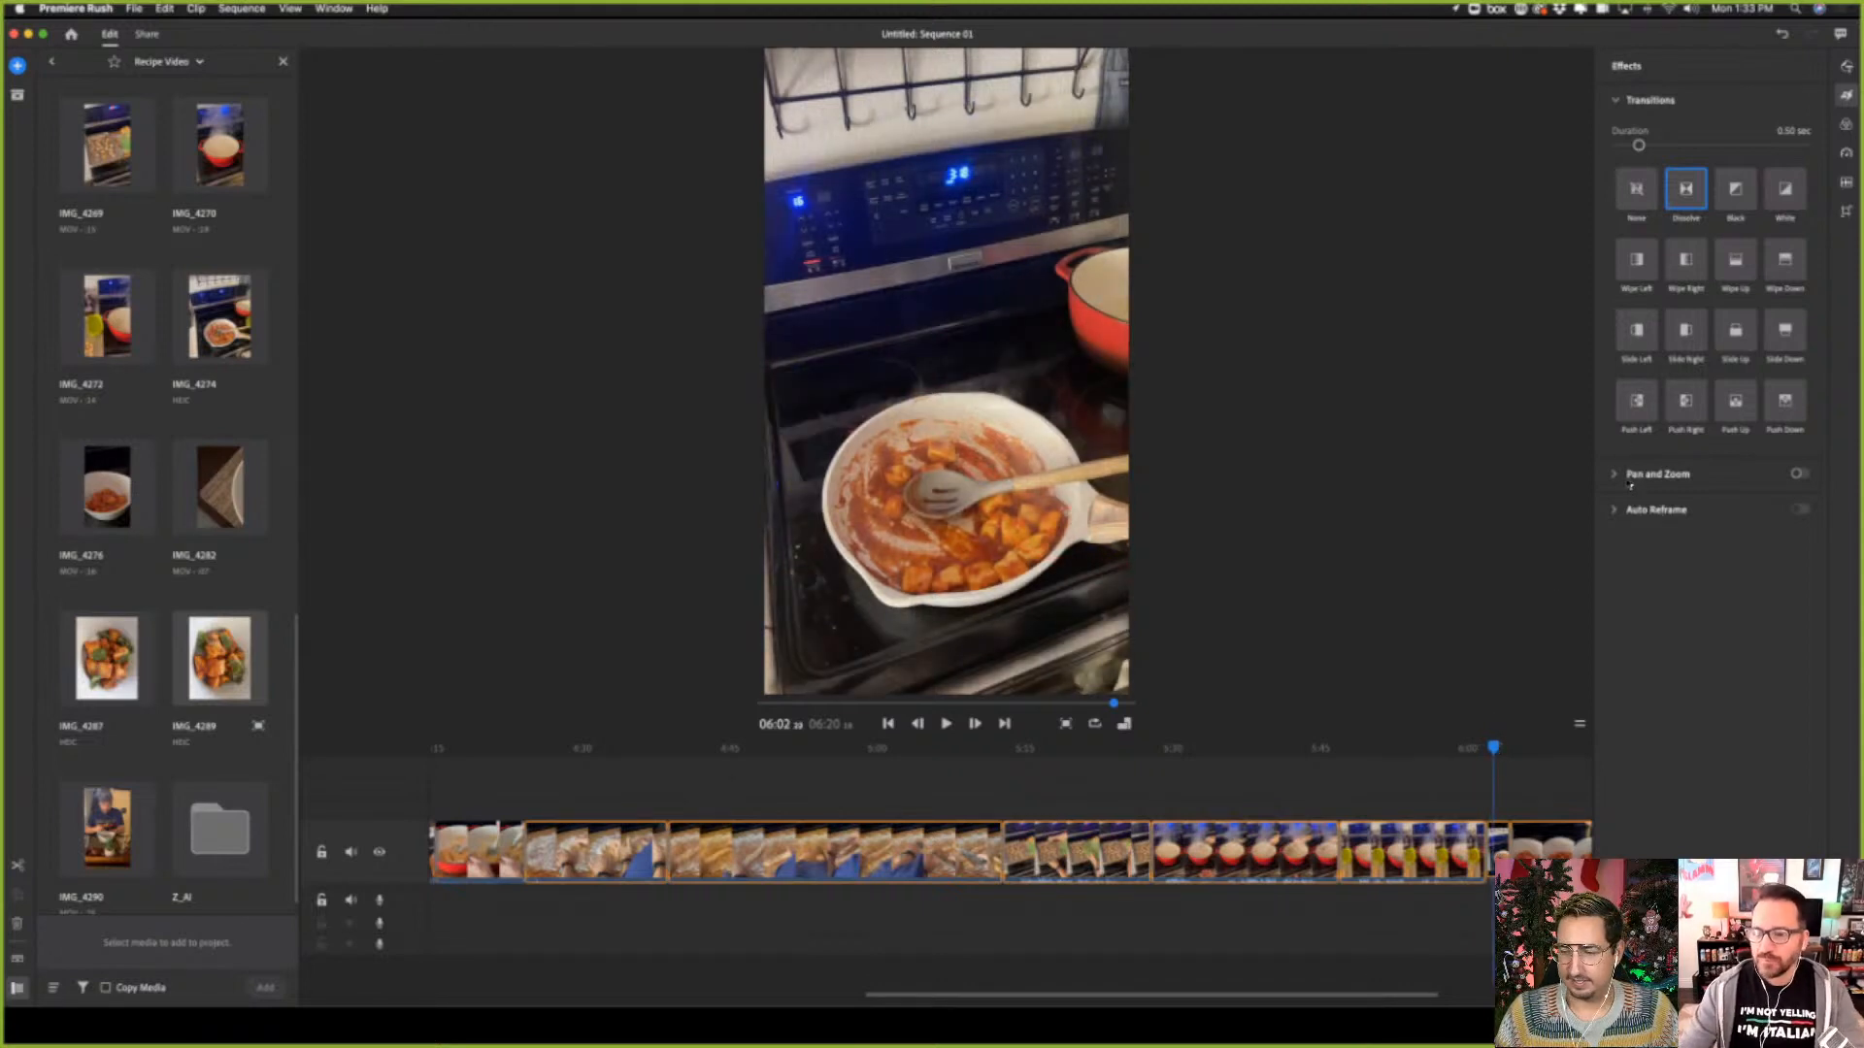
{"action": "left_click", "coordinate": [1798, 473]}
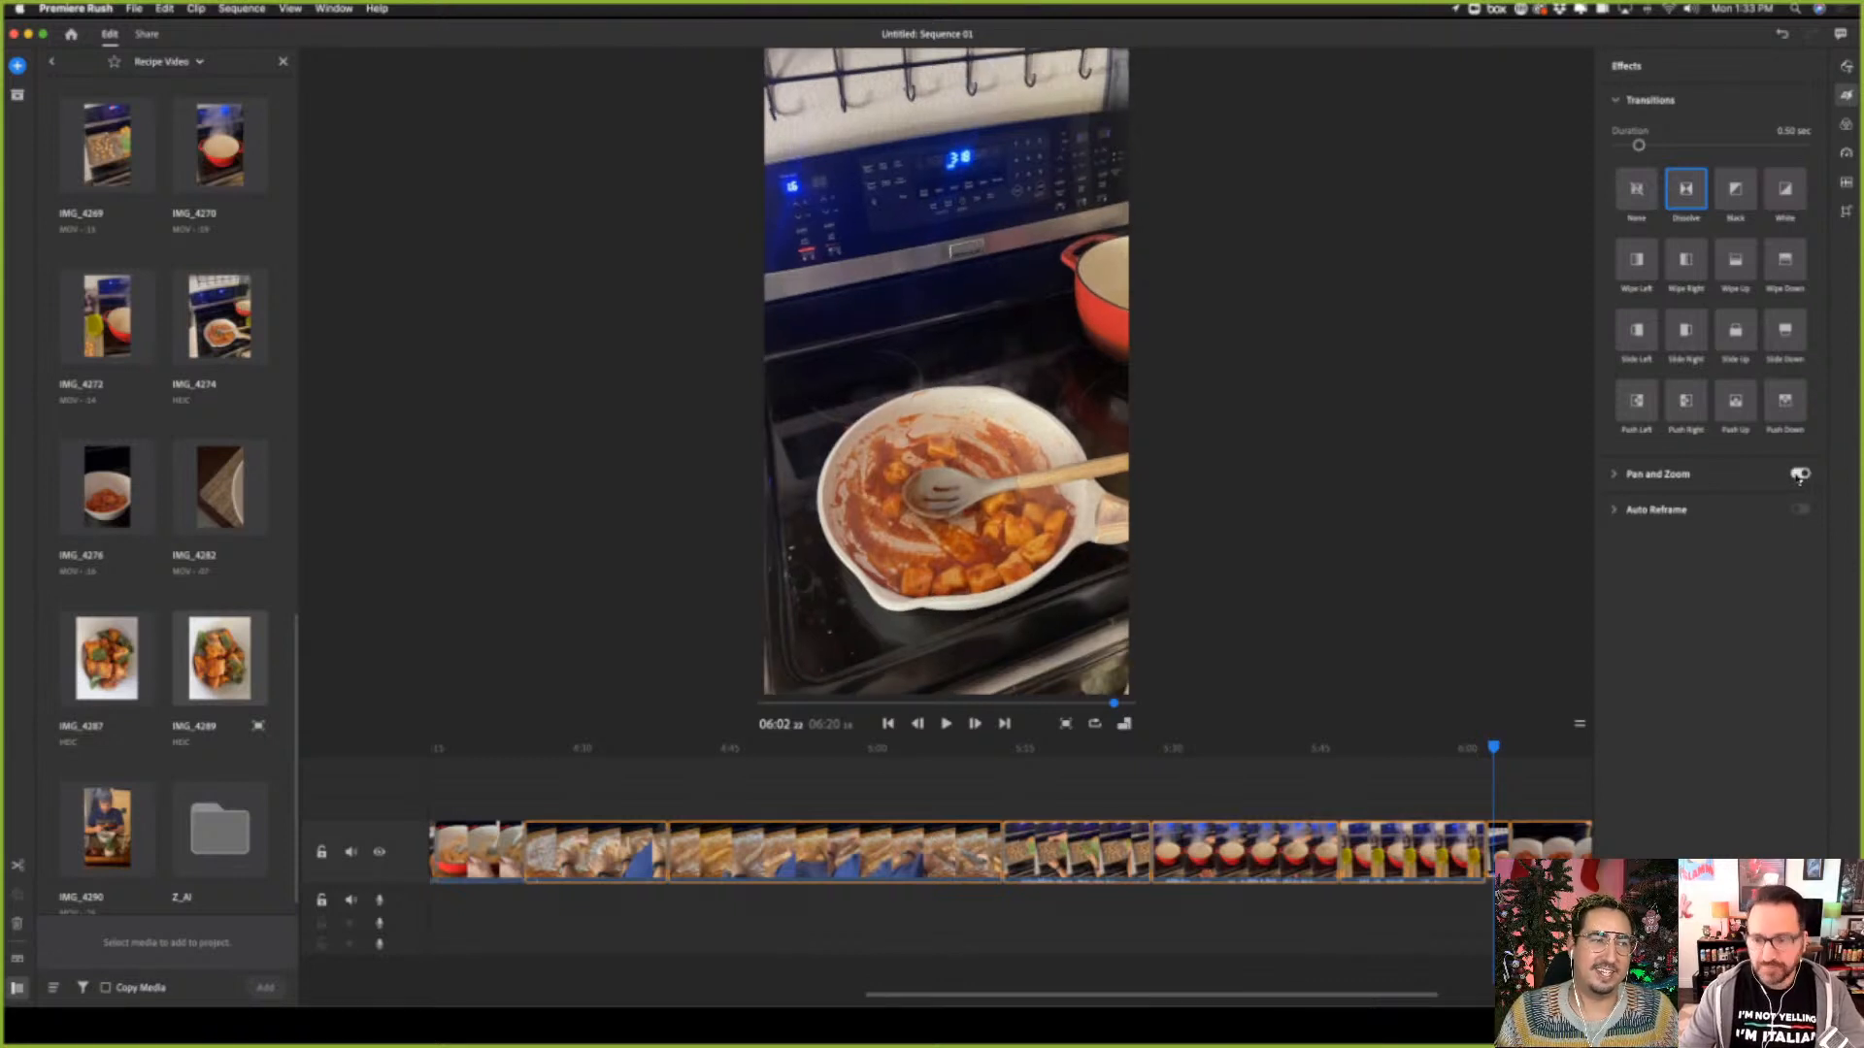
{"action": "left_click", "coordinate": [1618, 476]}
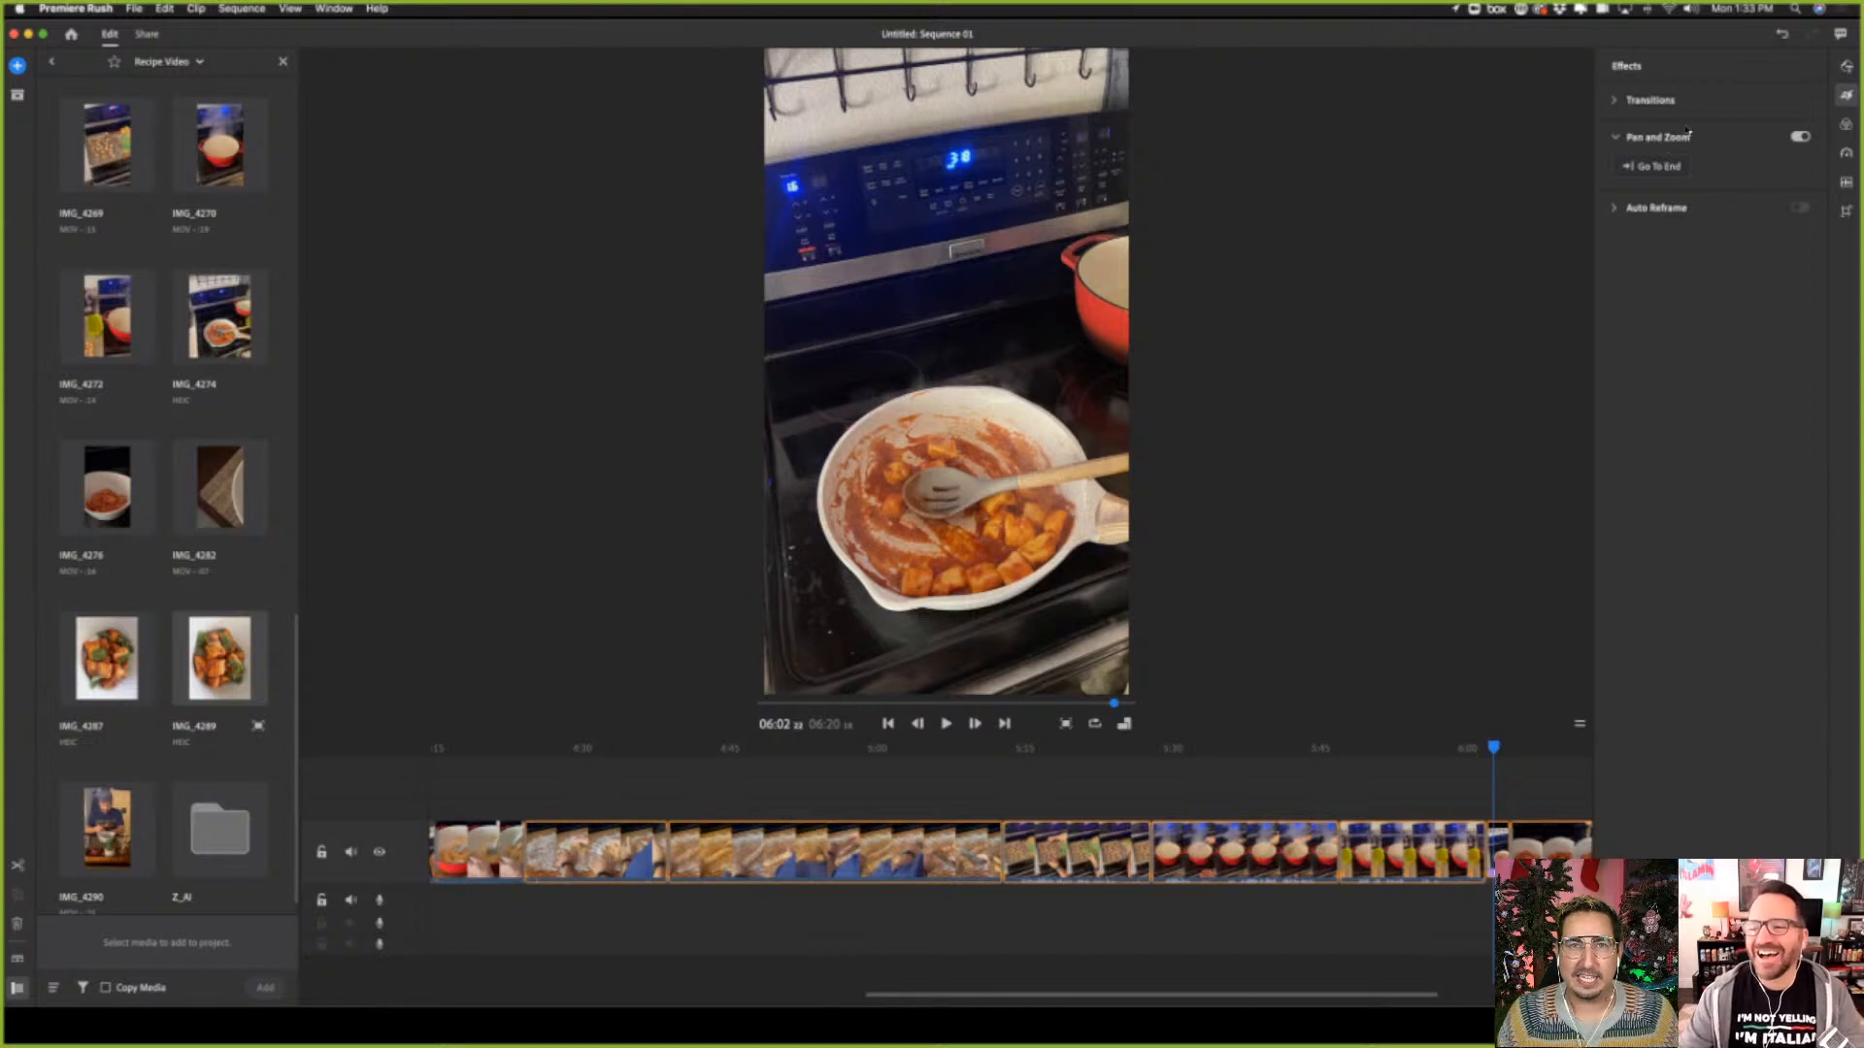
{"action": "mouse_move", "coordinate": [1689, 134]}
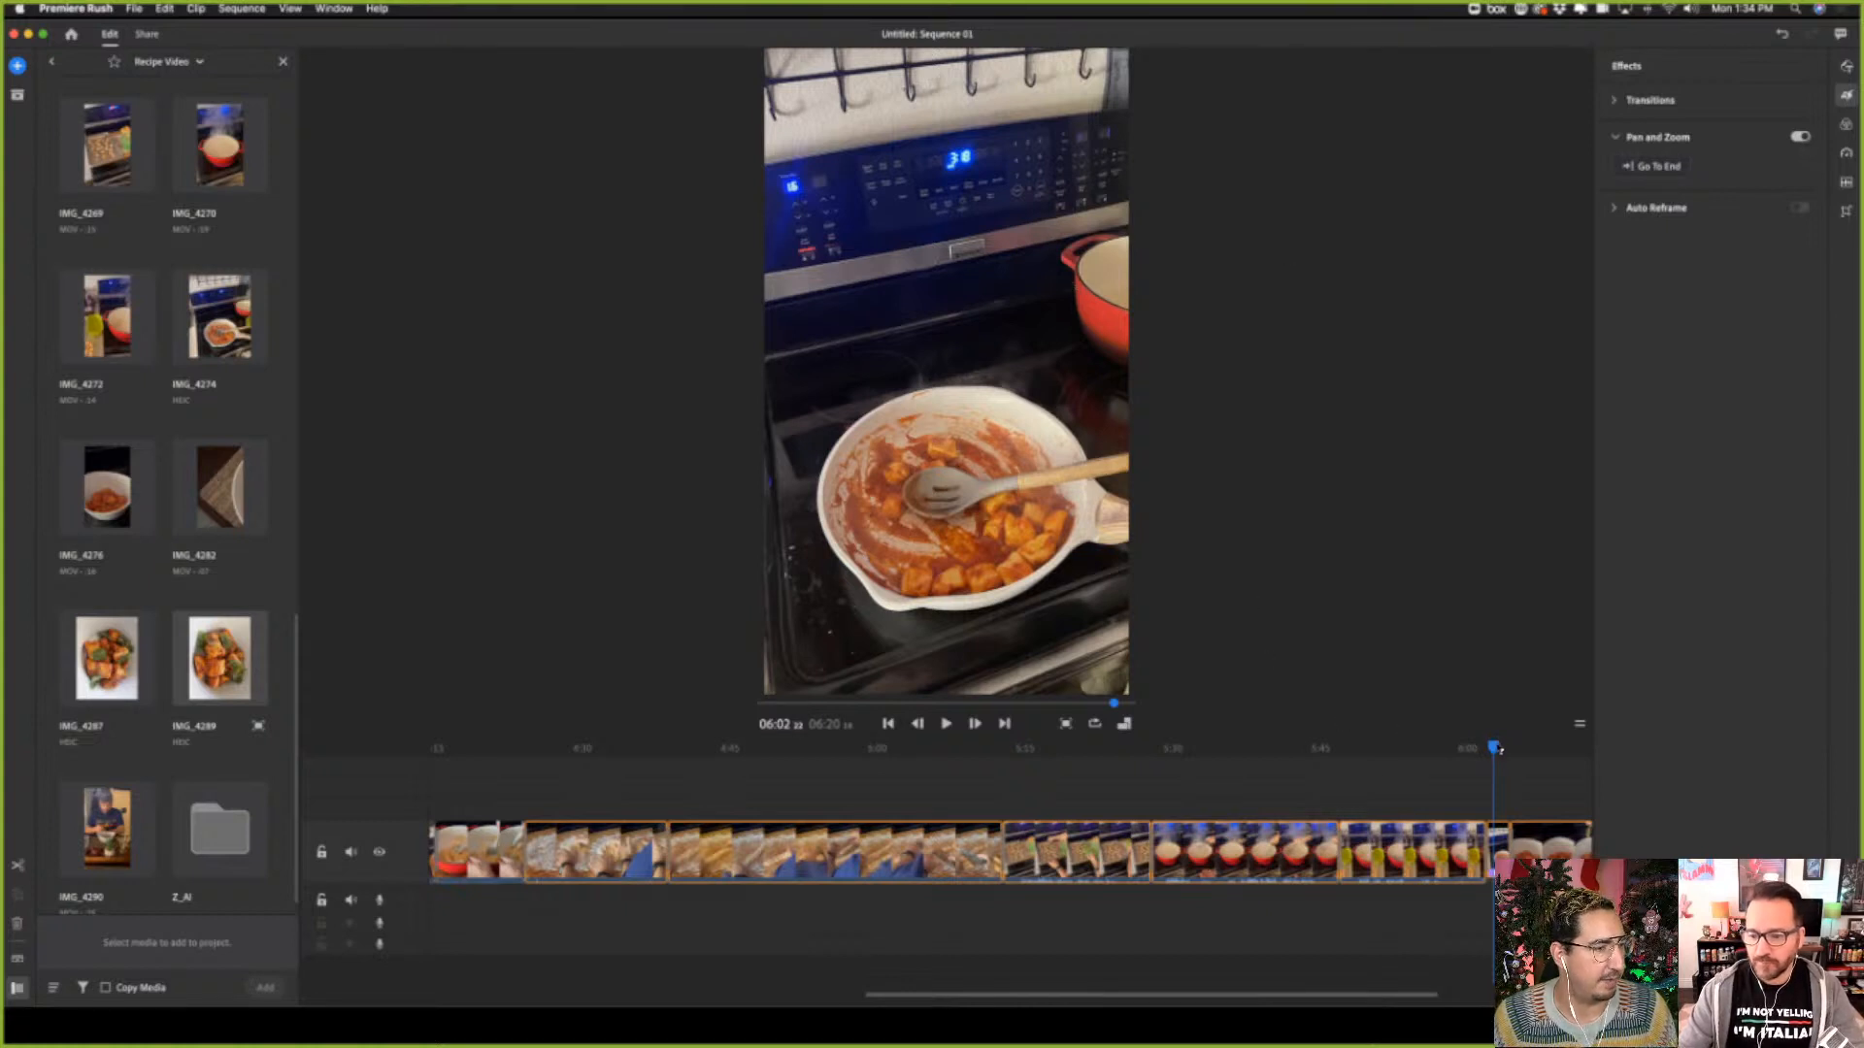
Play back the sequence from about 06:01 through the sauce pan photo's pan and zoom into the bowl clip
{"action": "left_click_drag", "start_coordinate": [1494, 746], "coordinate": [1484, 745]}
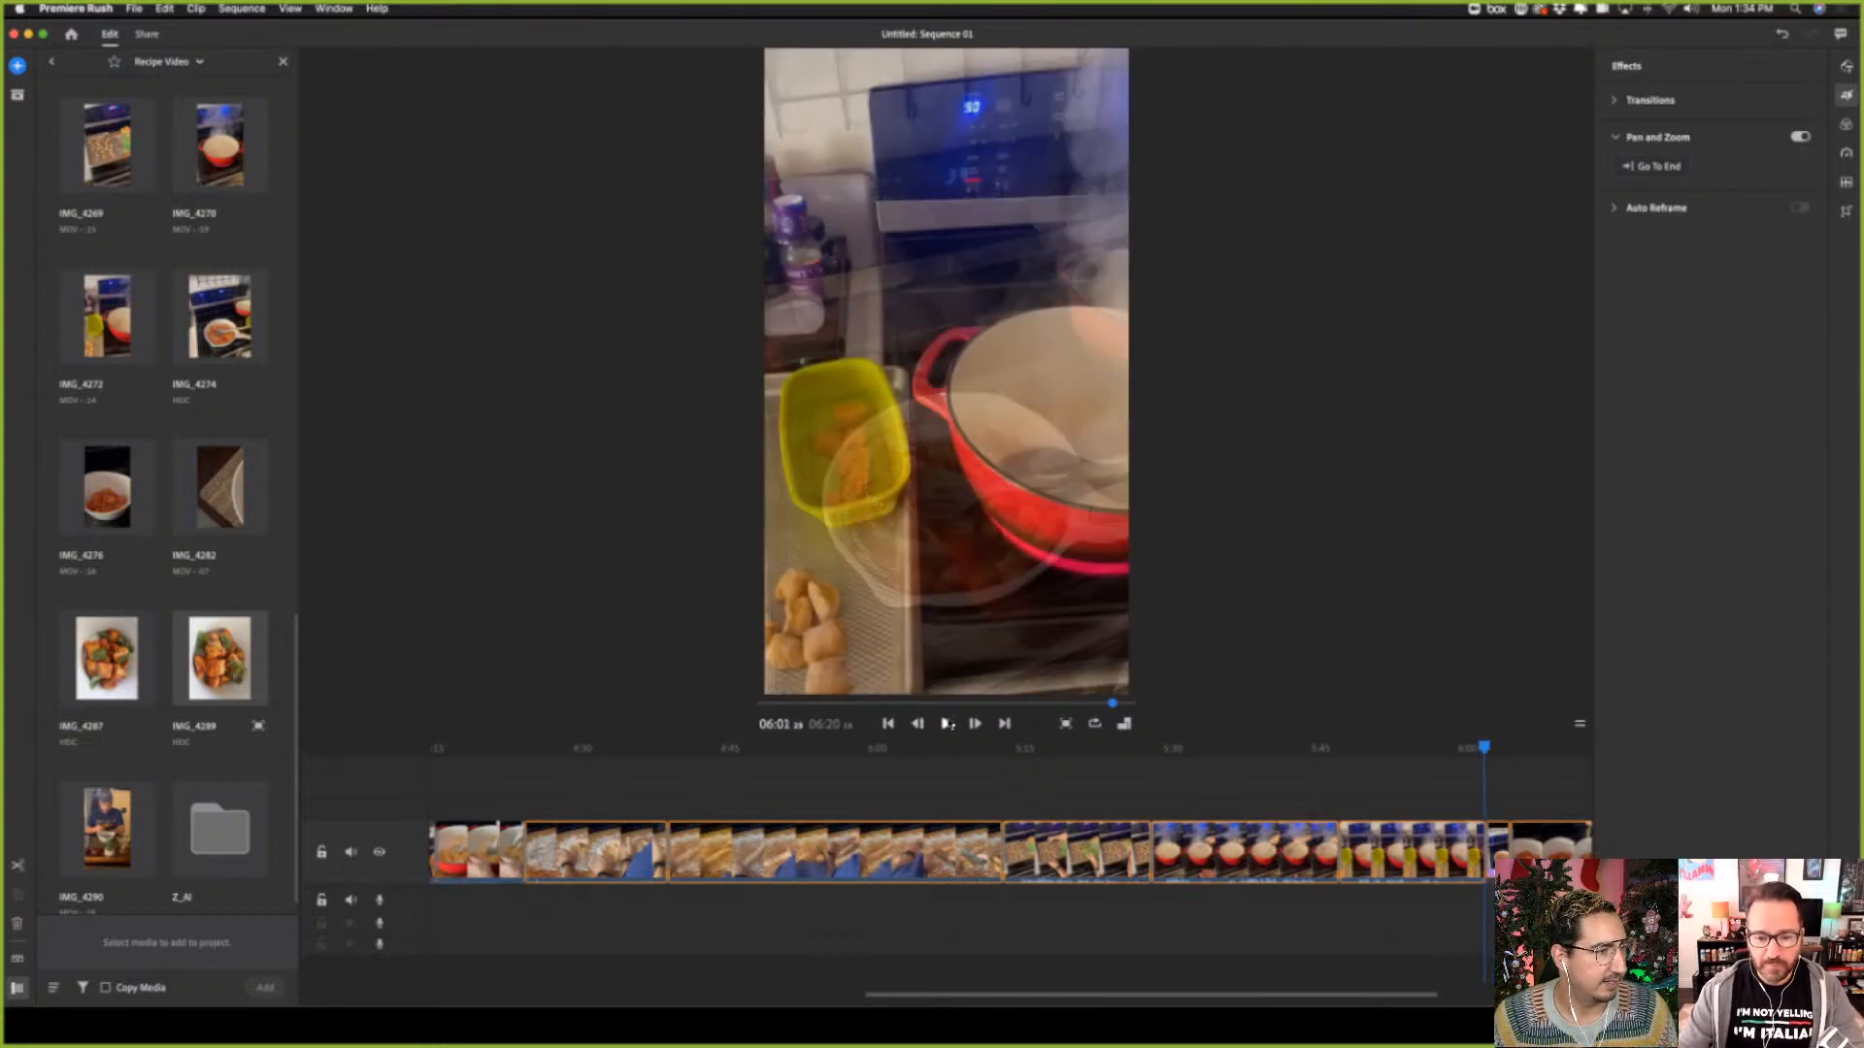
{"action": "left_click", "coordinate": [947, 724]}
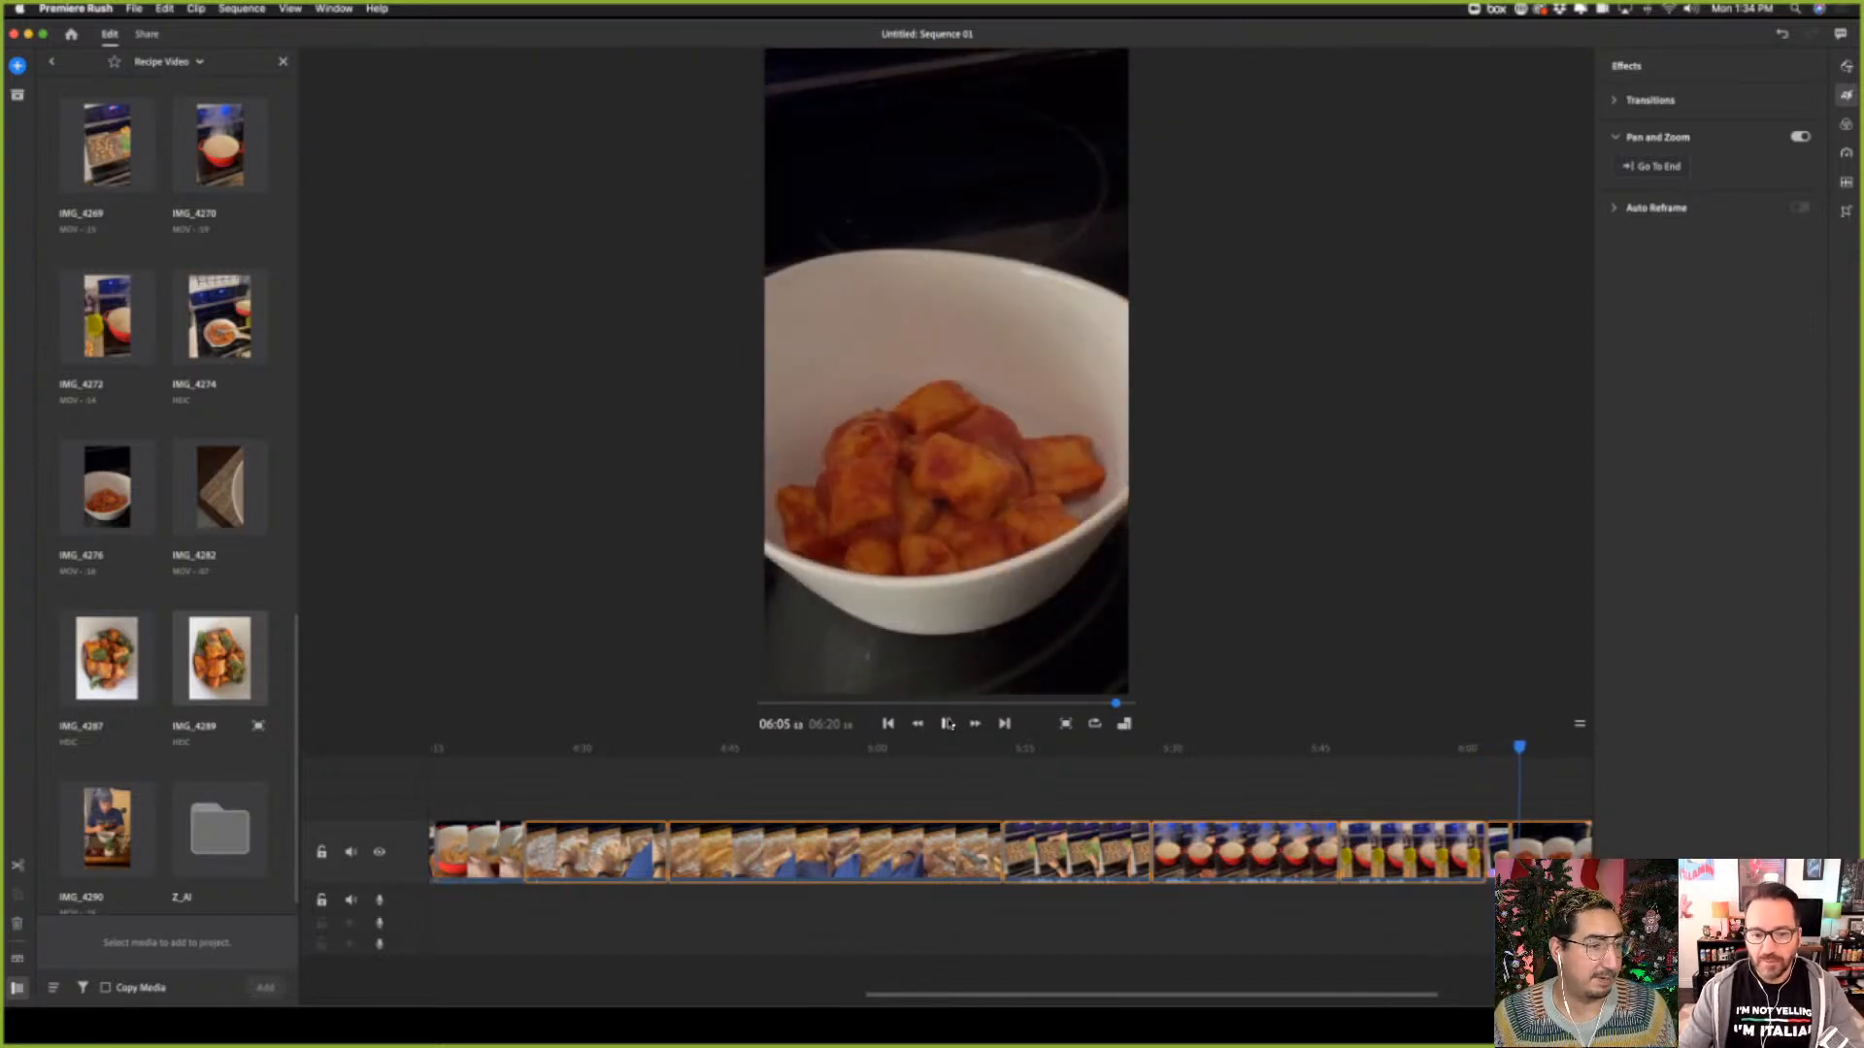
{"action": "left_click", "coordinate": [948, 725]}
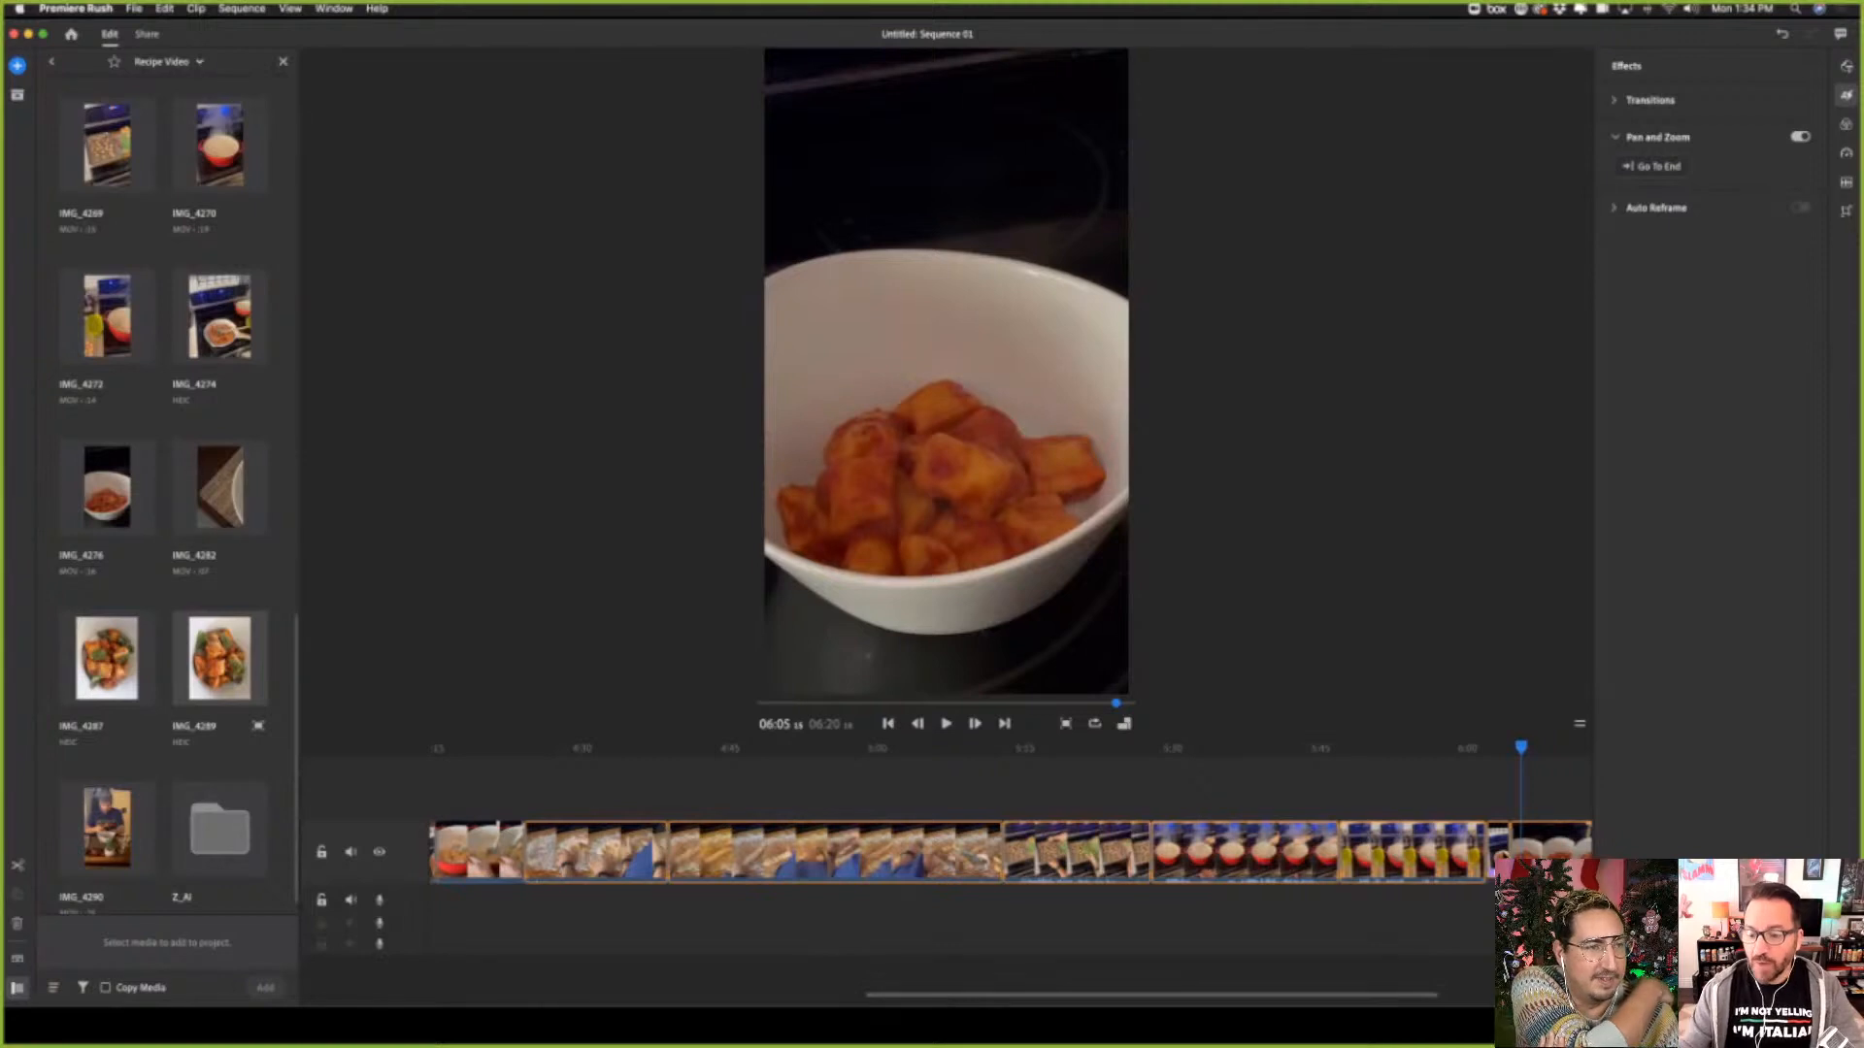
Select the sauce pan photo at about 06:03 and look through its Speed, Transform and Color settings
{"action": "left_click_drag", "start_coordinate": [1521, 747], "coordinate": [1502, 747]}
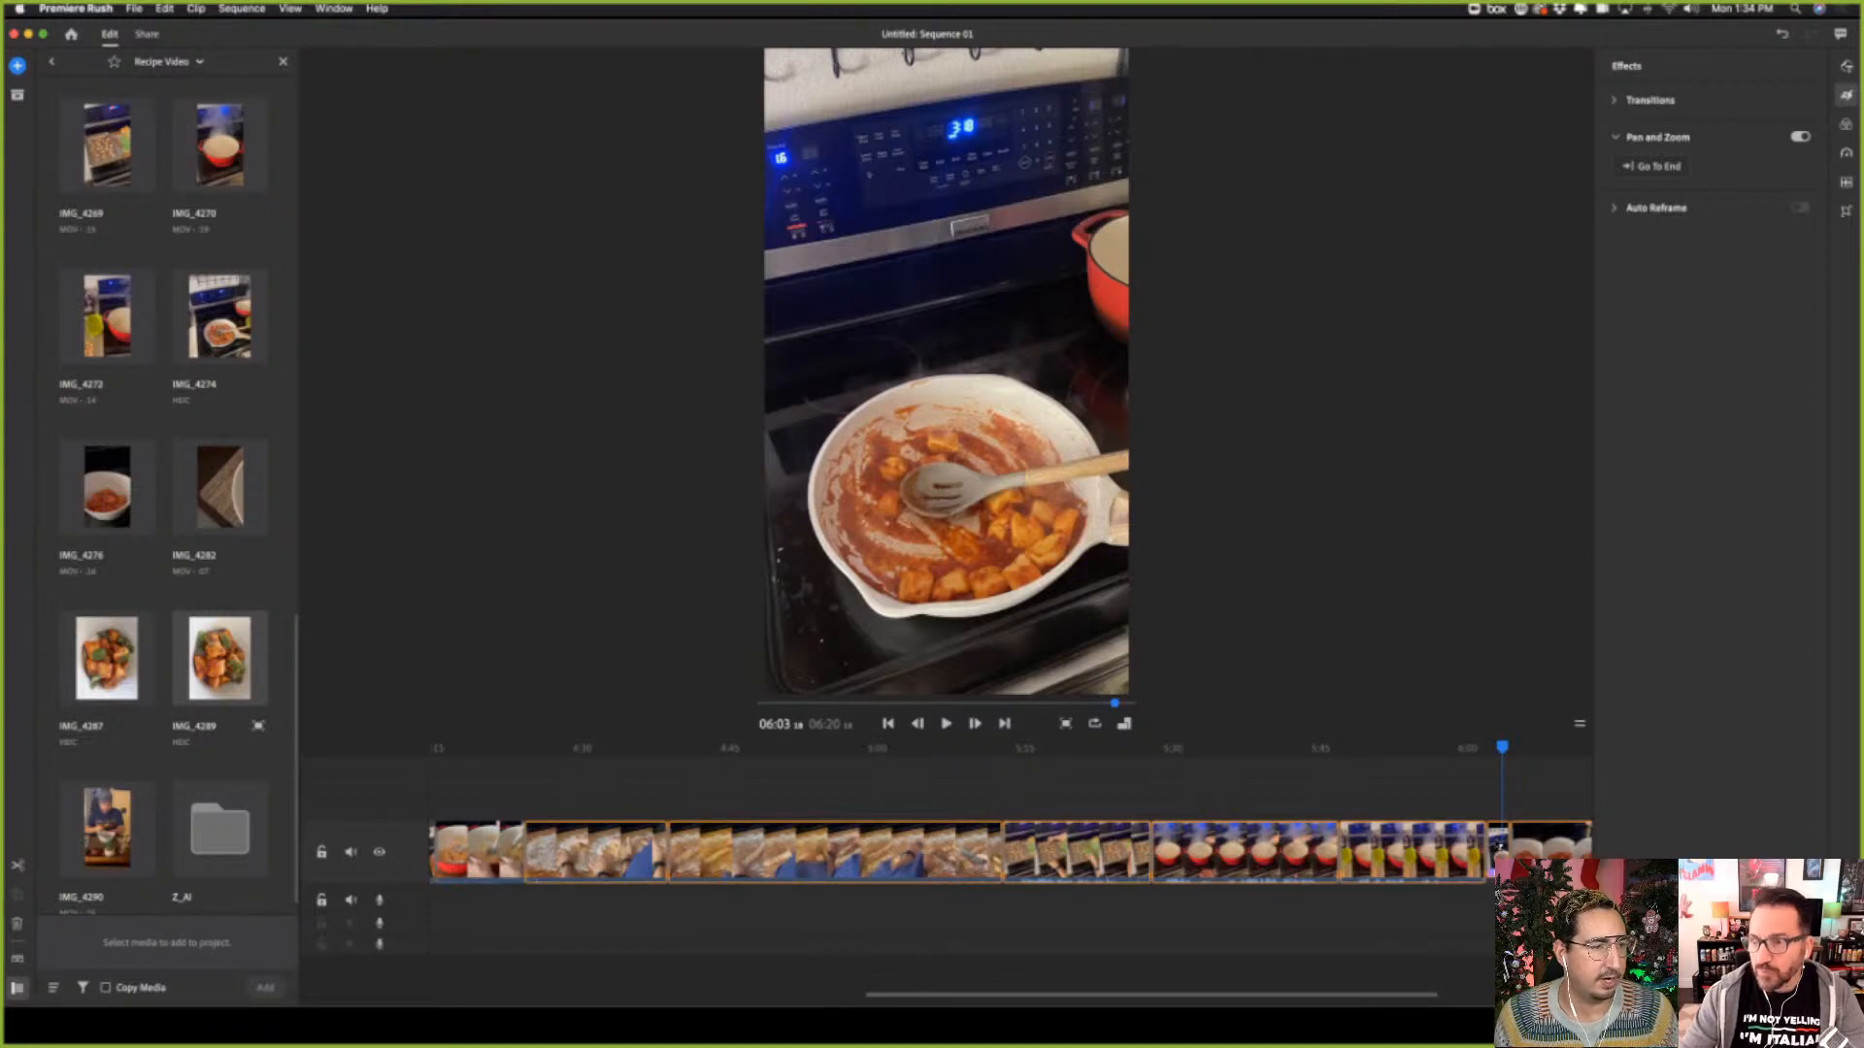
{"action": "left_click", "coordinate": [1846, 154]}
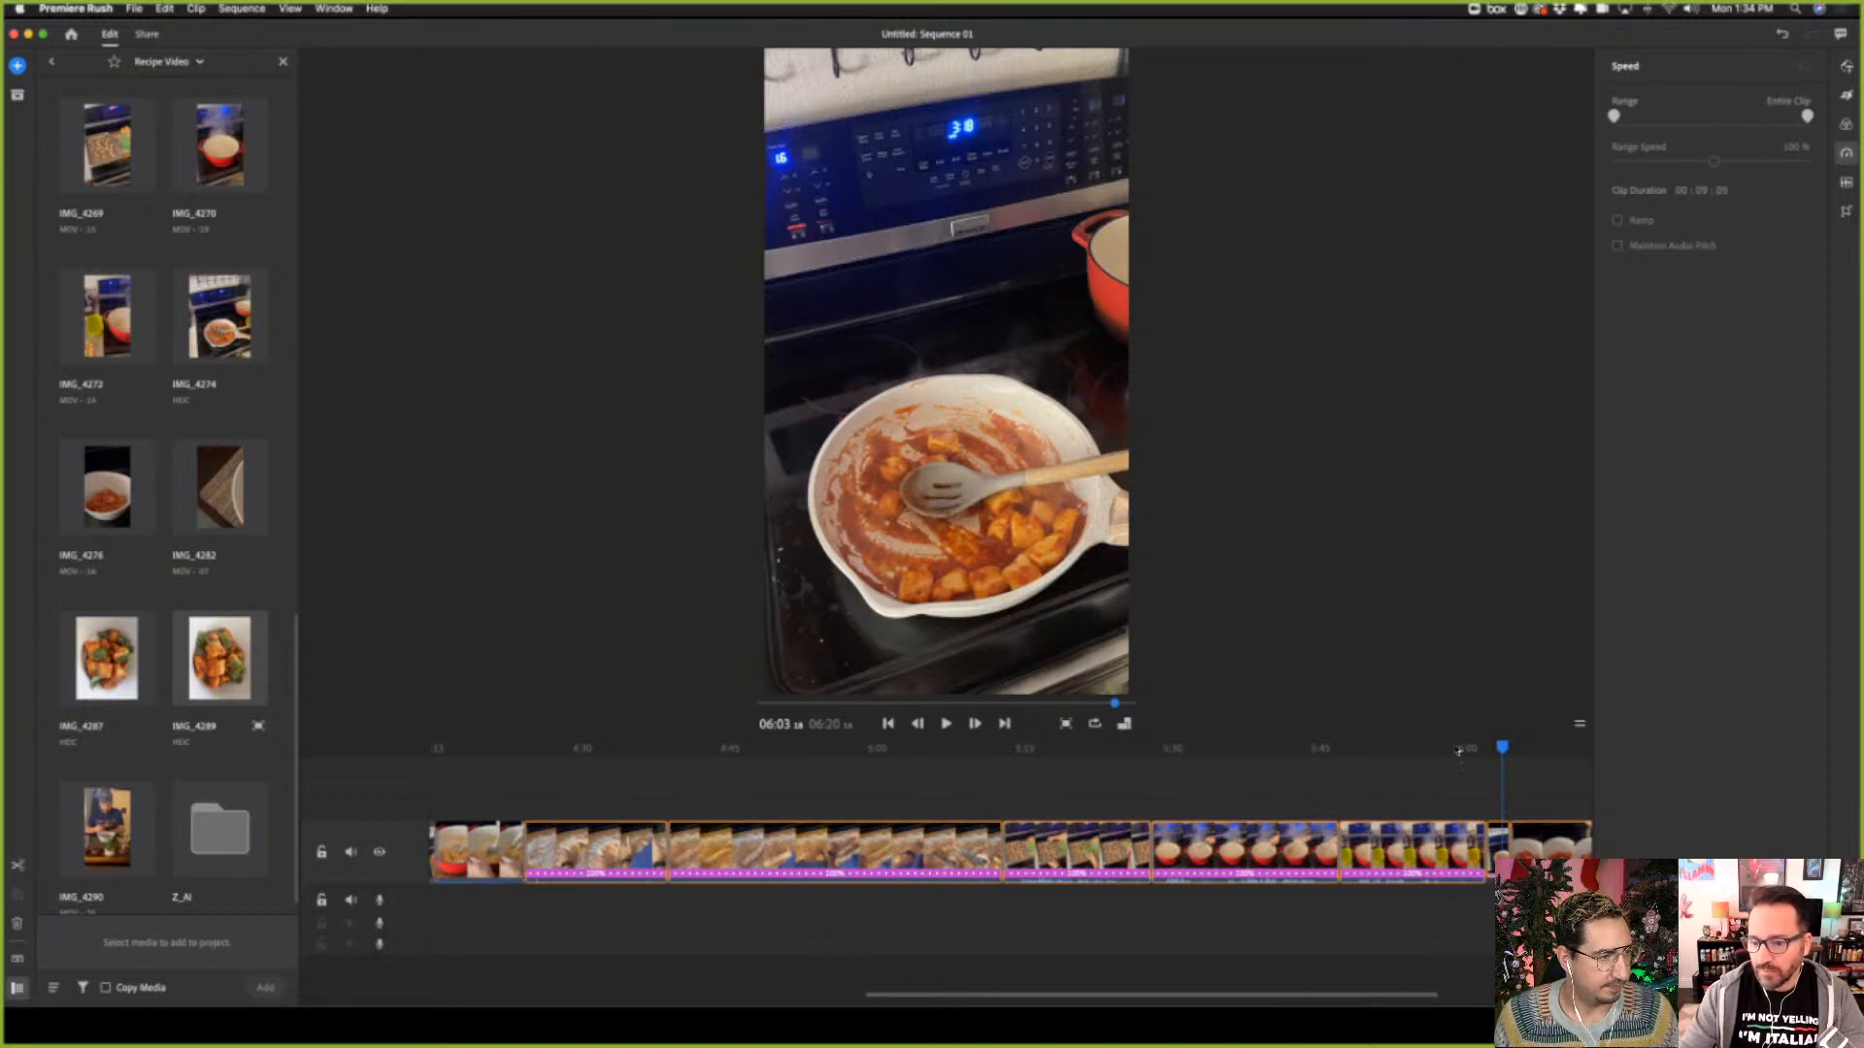
{"action": "left_click", "coordinate": [1846, 211]}
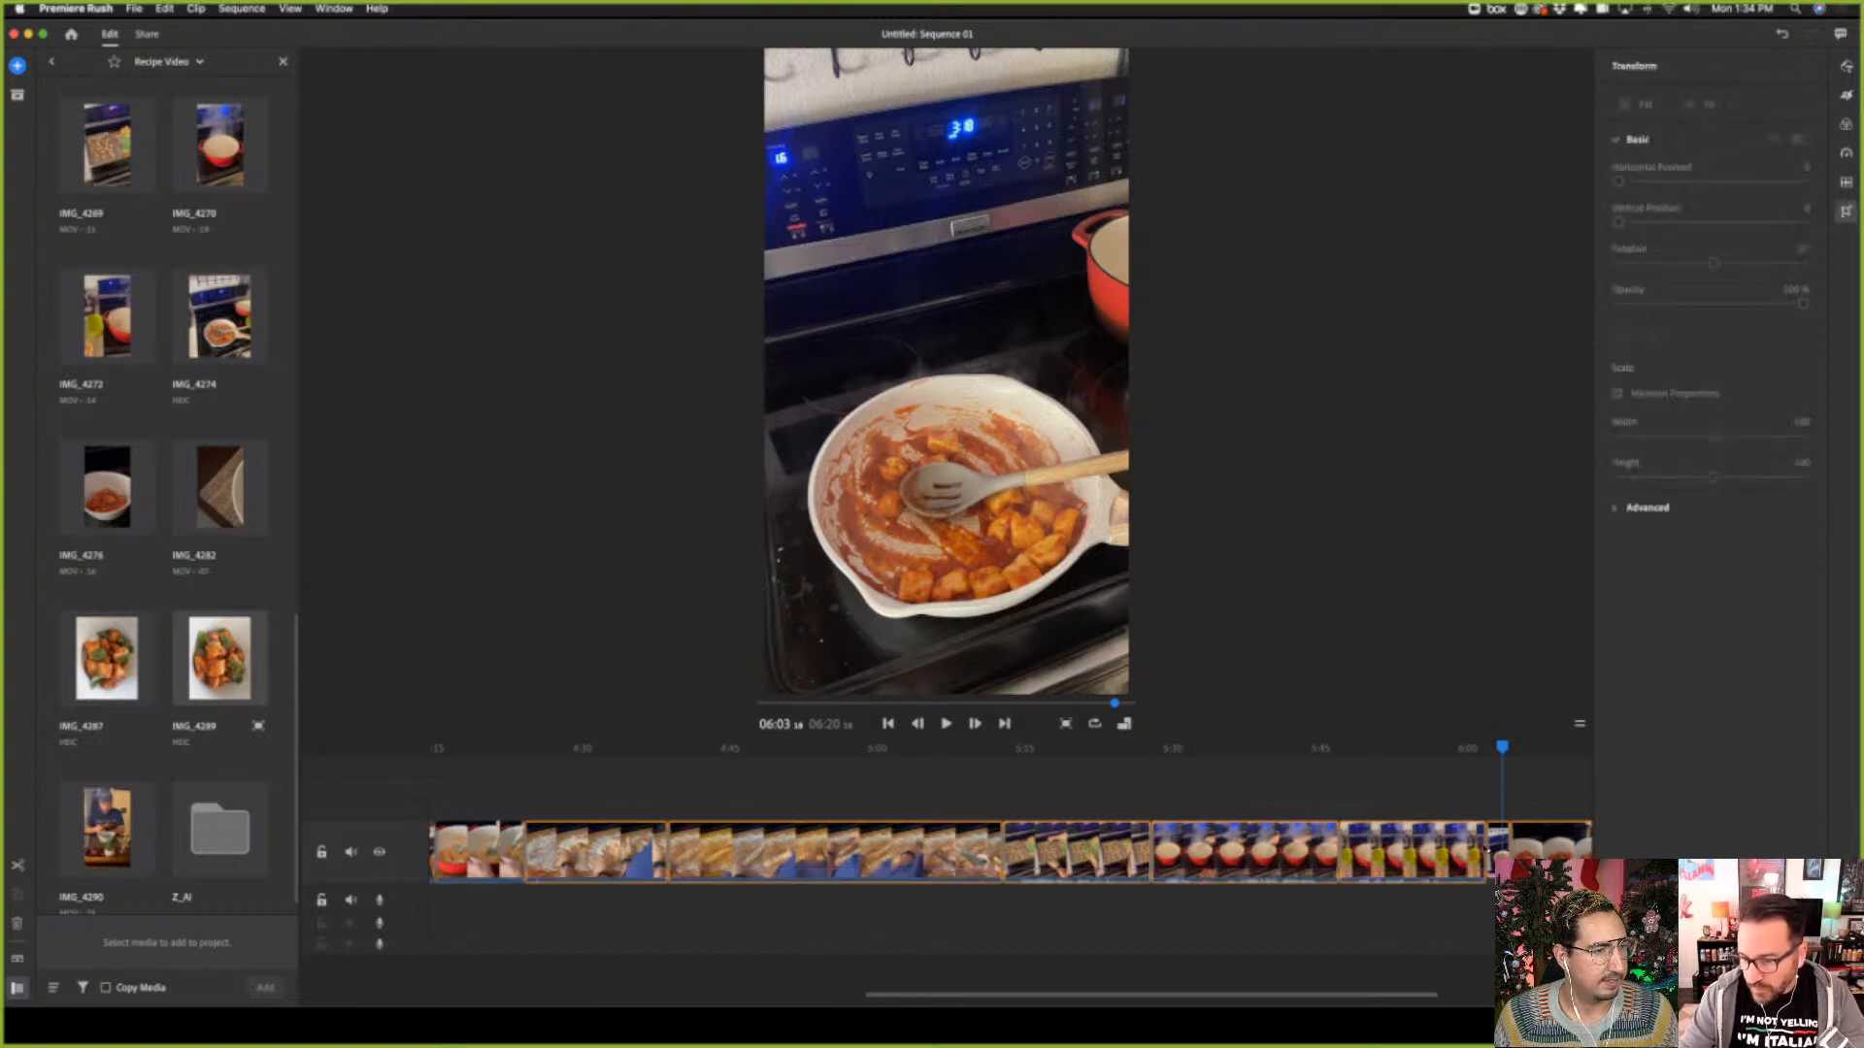
{"action": "left_click", "coordinate": [1483, 848]}
{"action": "left_click", "coordinate": [1501, 835]}
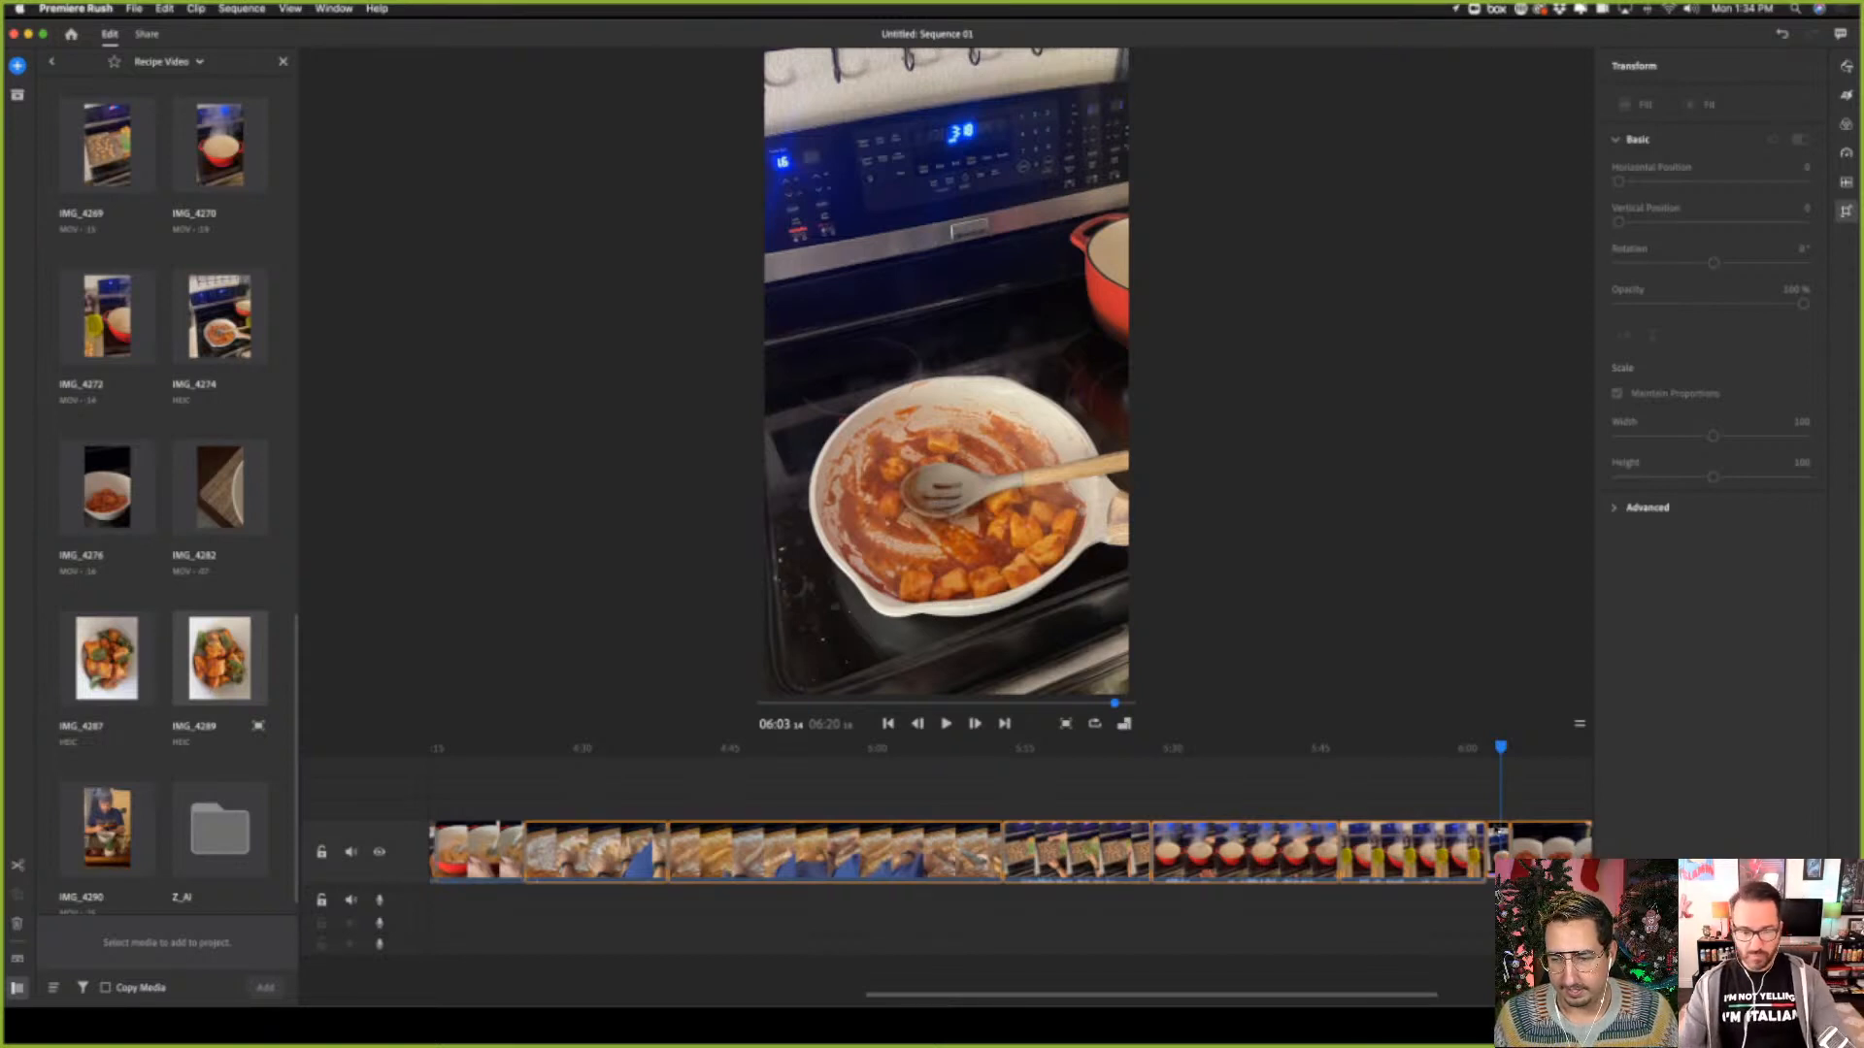
{"action": "left_click", "coordinate": [968, 642]}
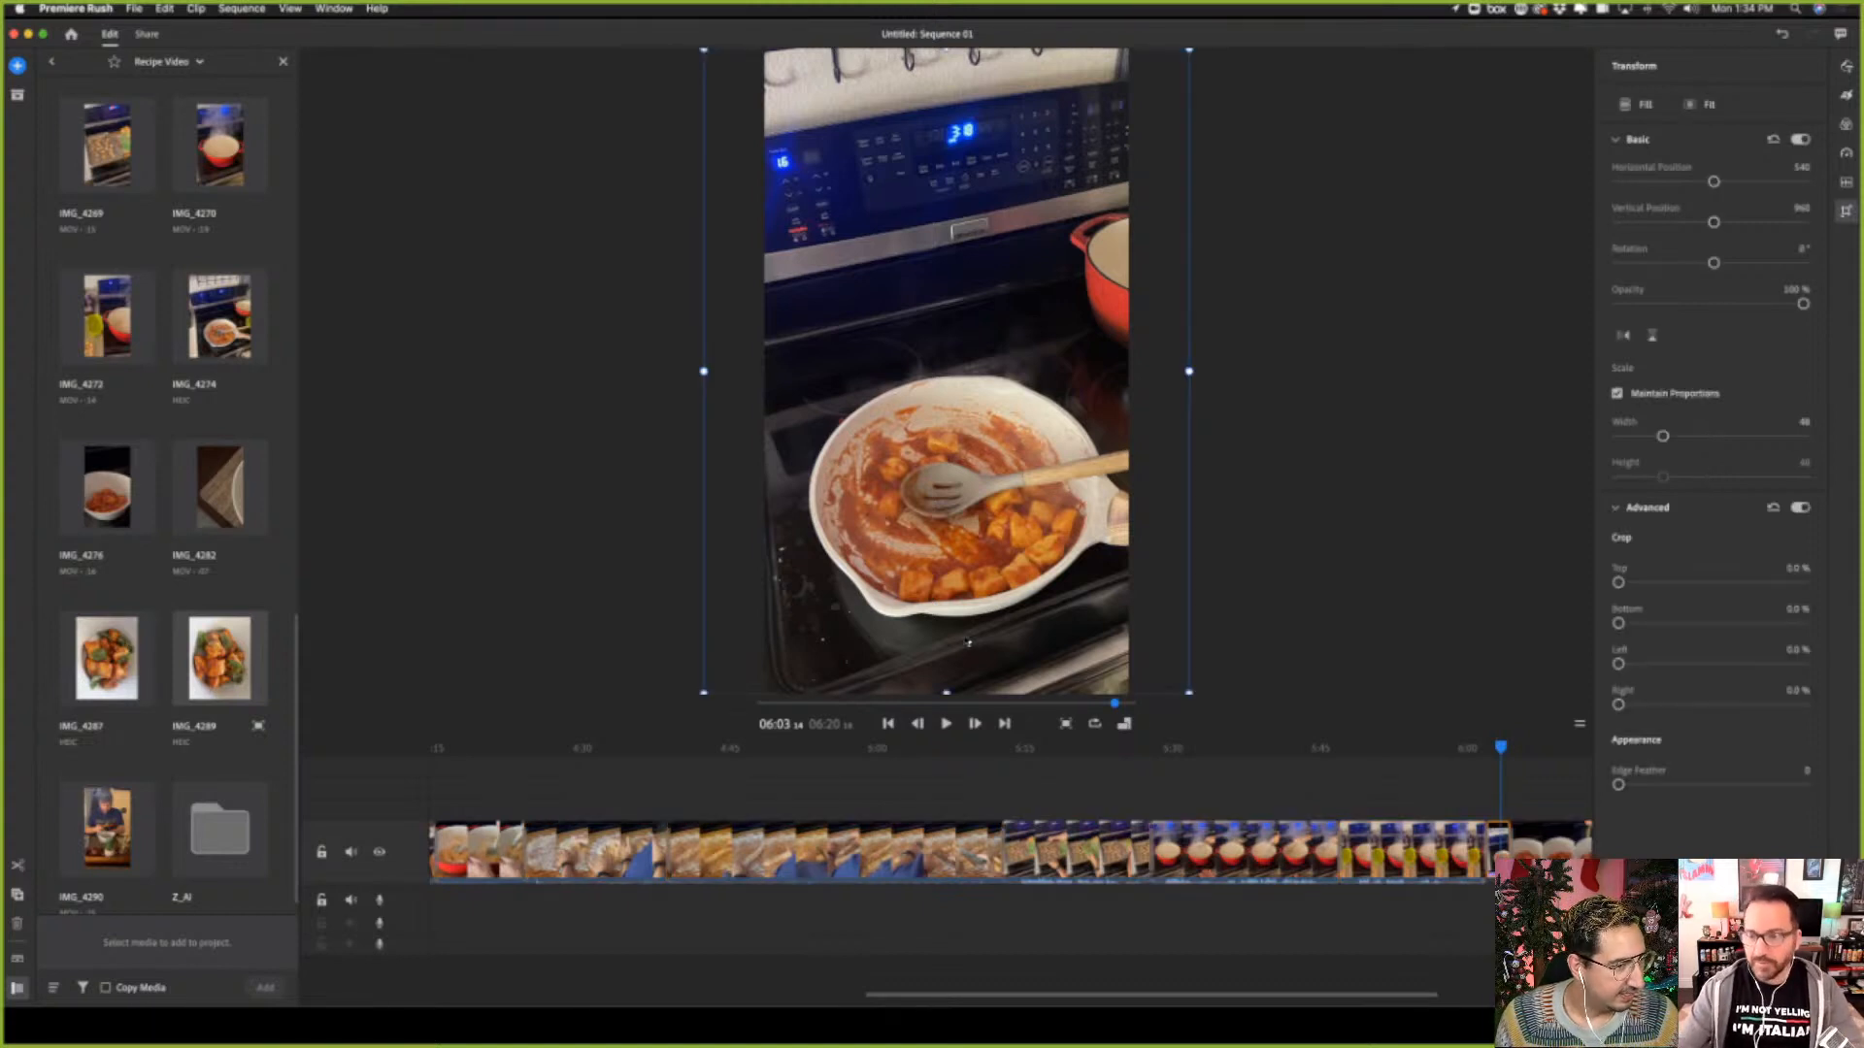
{"action": "left_click", "coordinate": [1846, 125]}
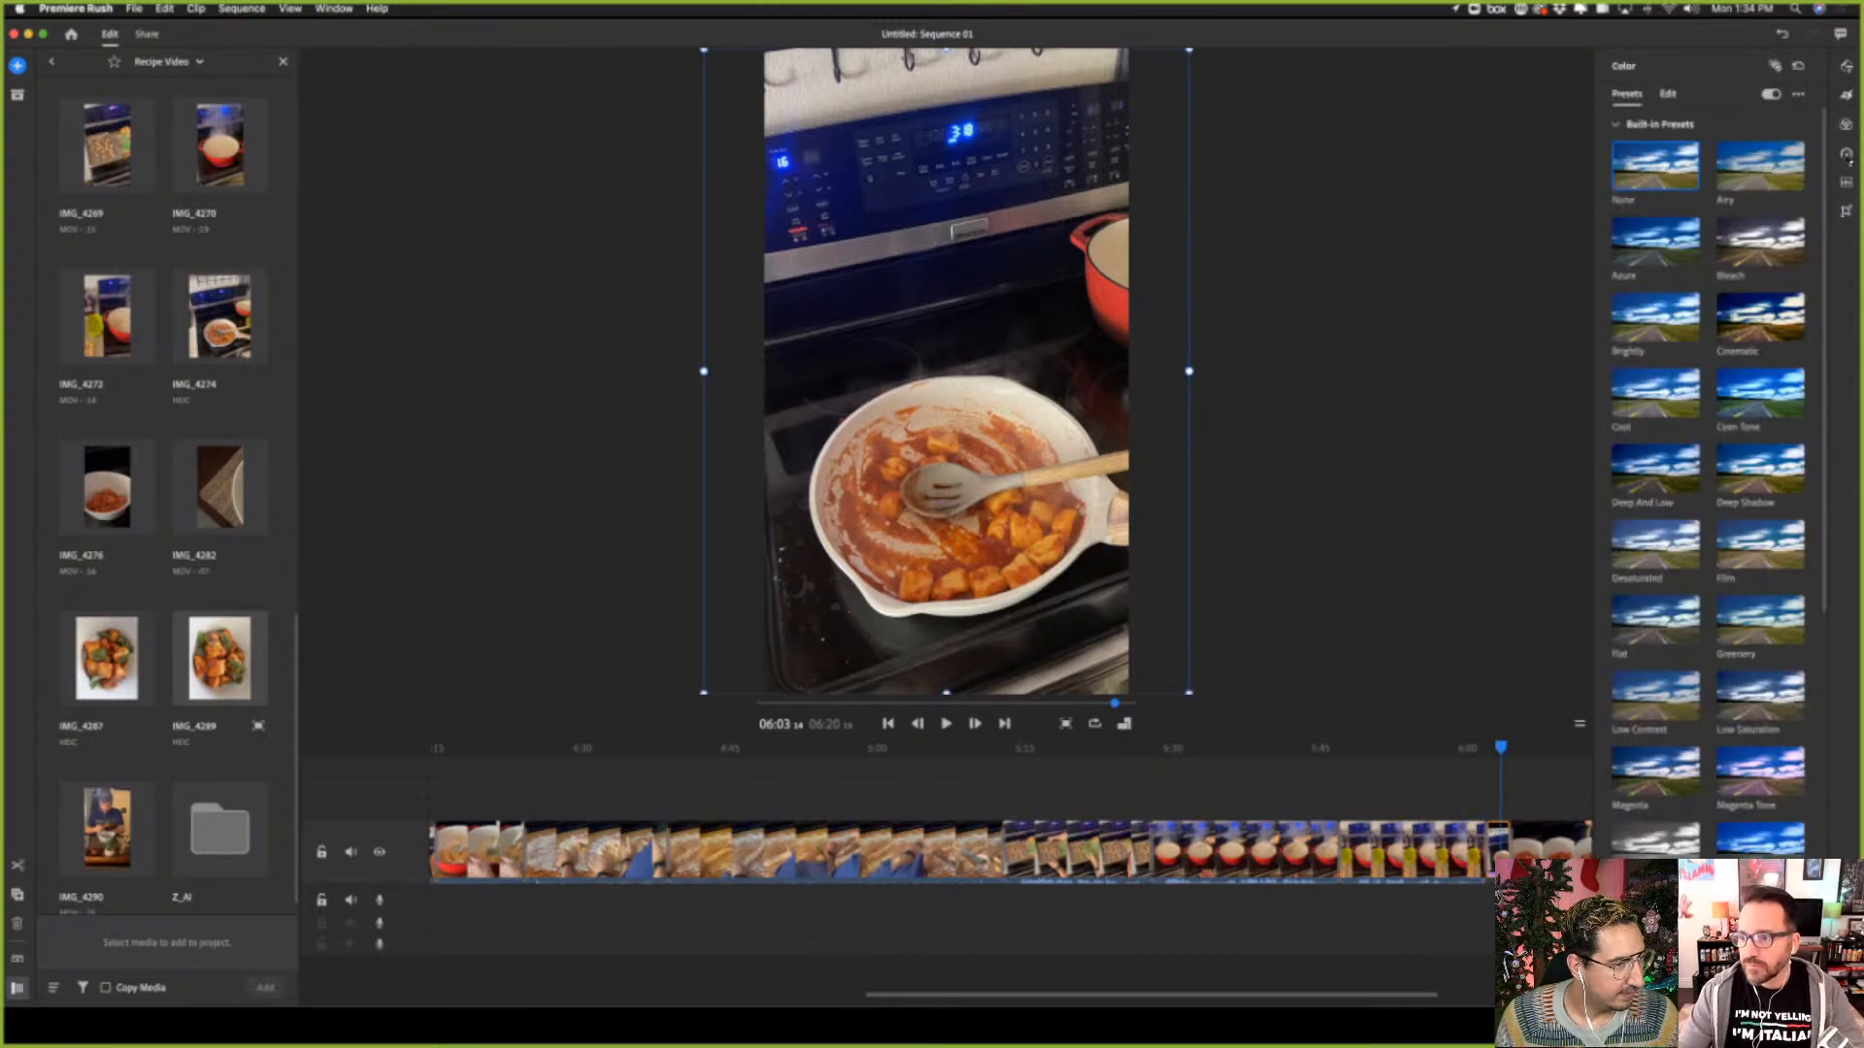
{"action": "left_click", "coordinate": [1847, 153]}
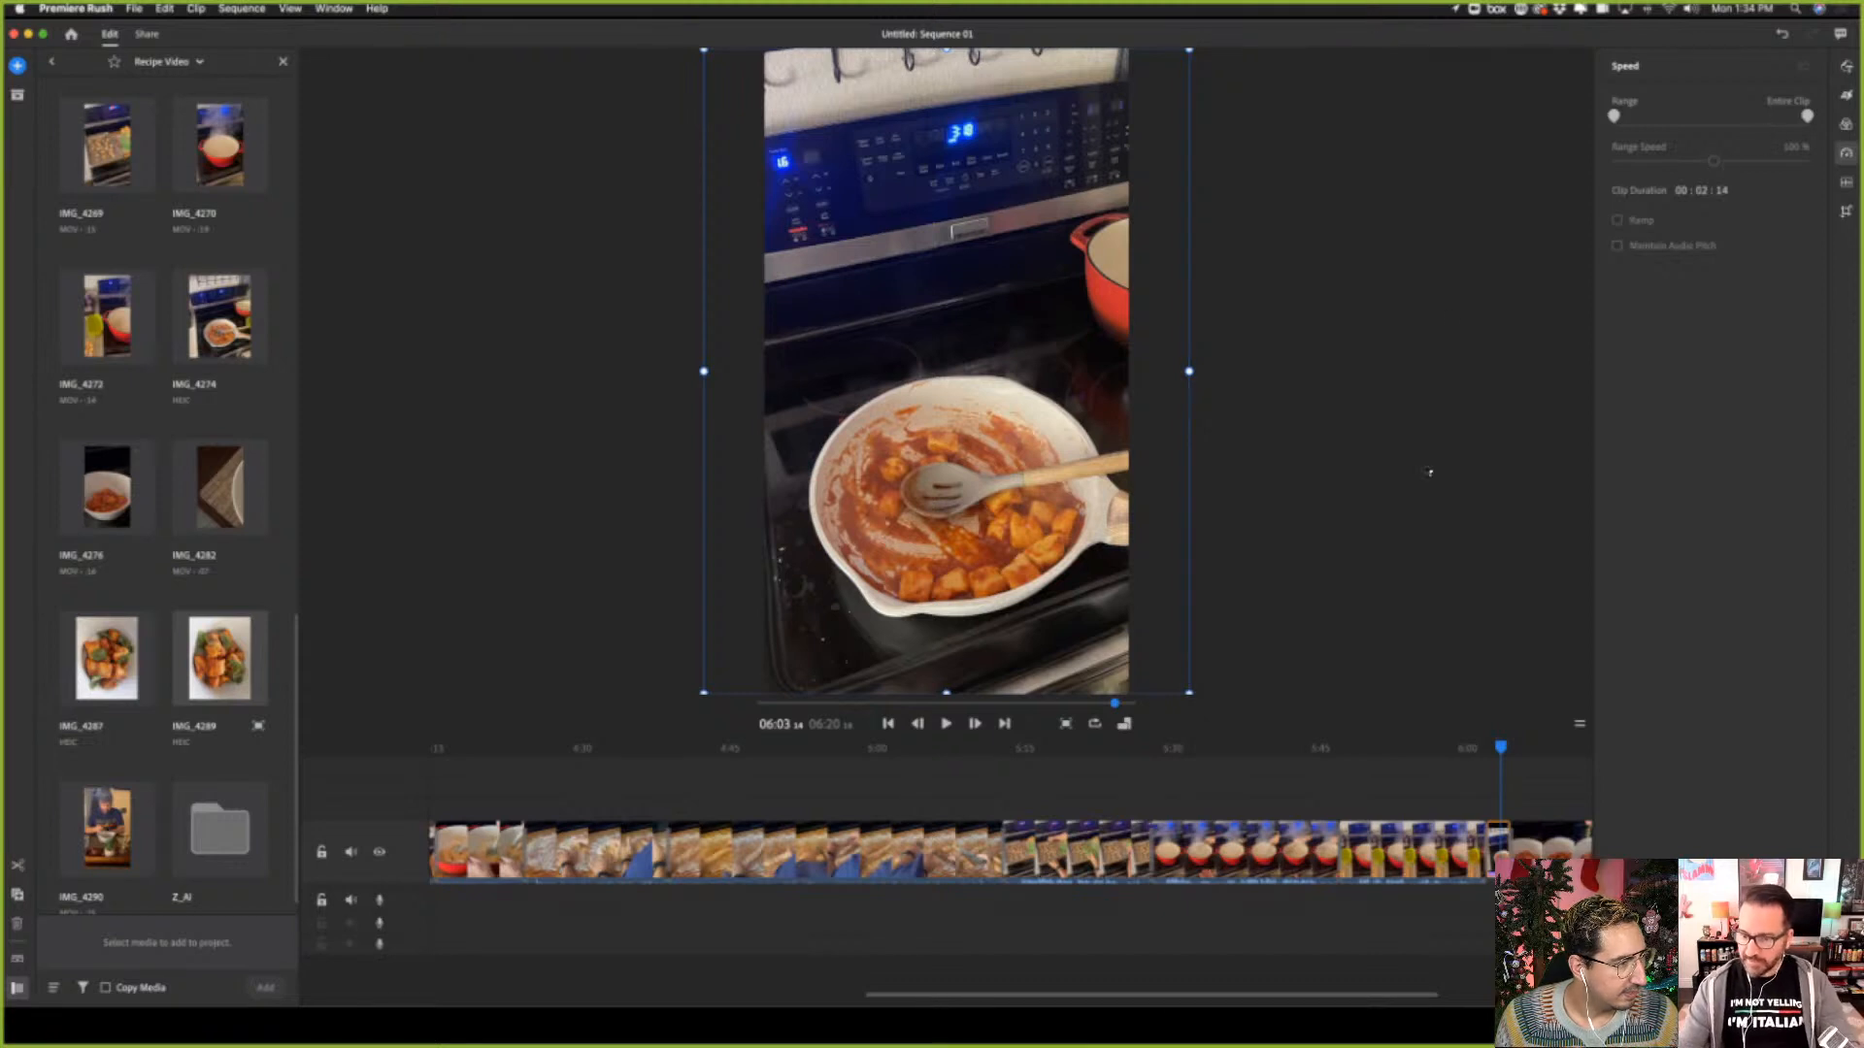
Undo the last change and reselect the sauce pan photo with the playhead at about 06:03
{"action": "left_click", "coordinate": [1511, 839]}
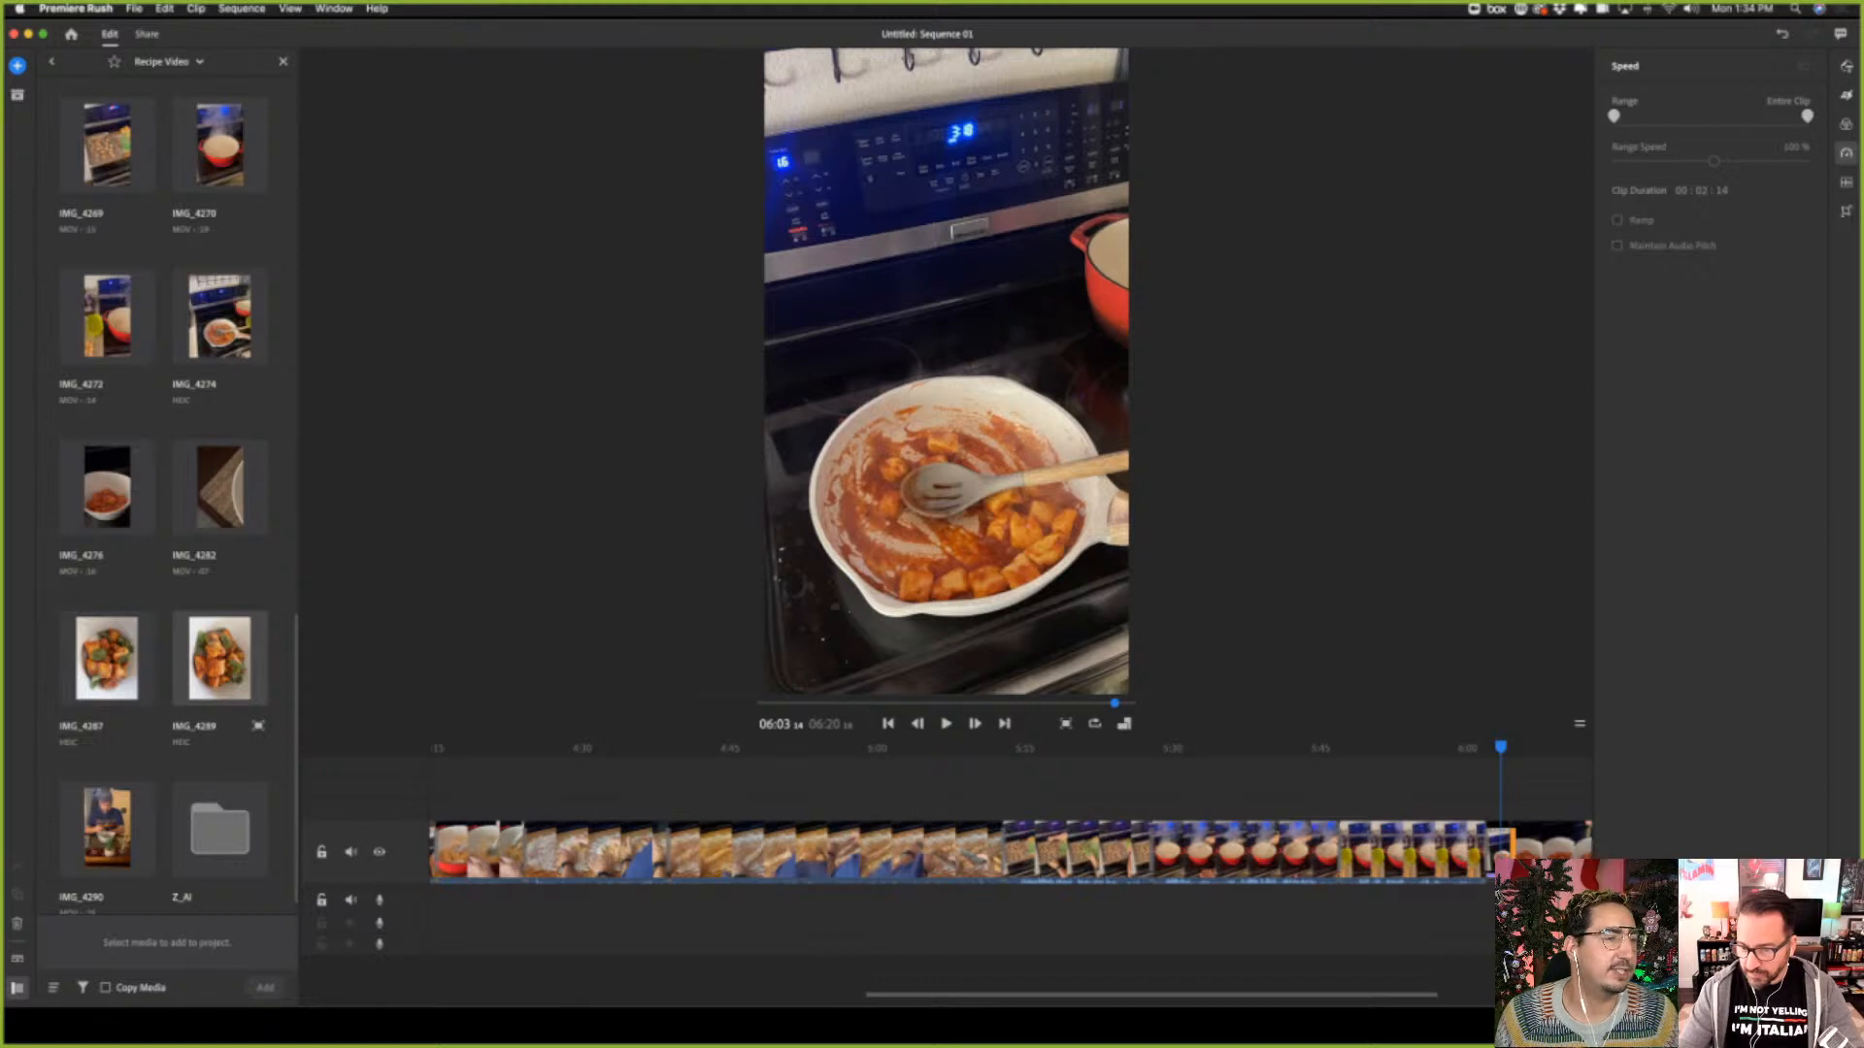
{"action": "key", "text": "super+z"}
{"action": "left_click", "coordinate": [1527, 841]}
{"action": "left_click", "coordinate": [1503, 841]}
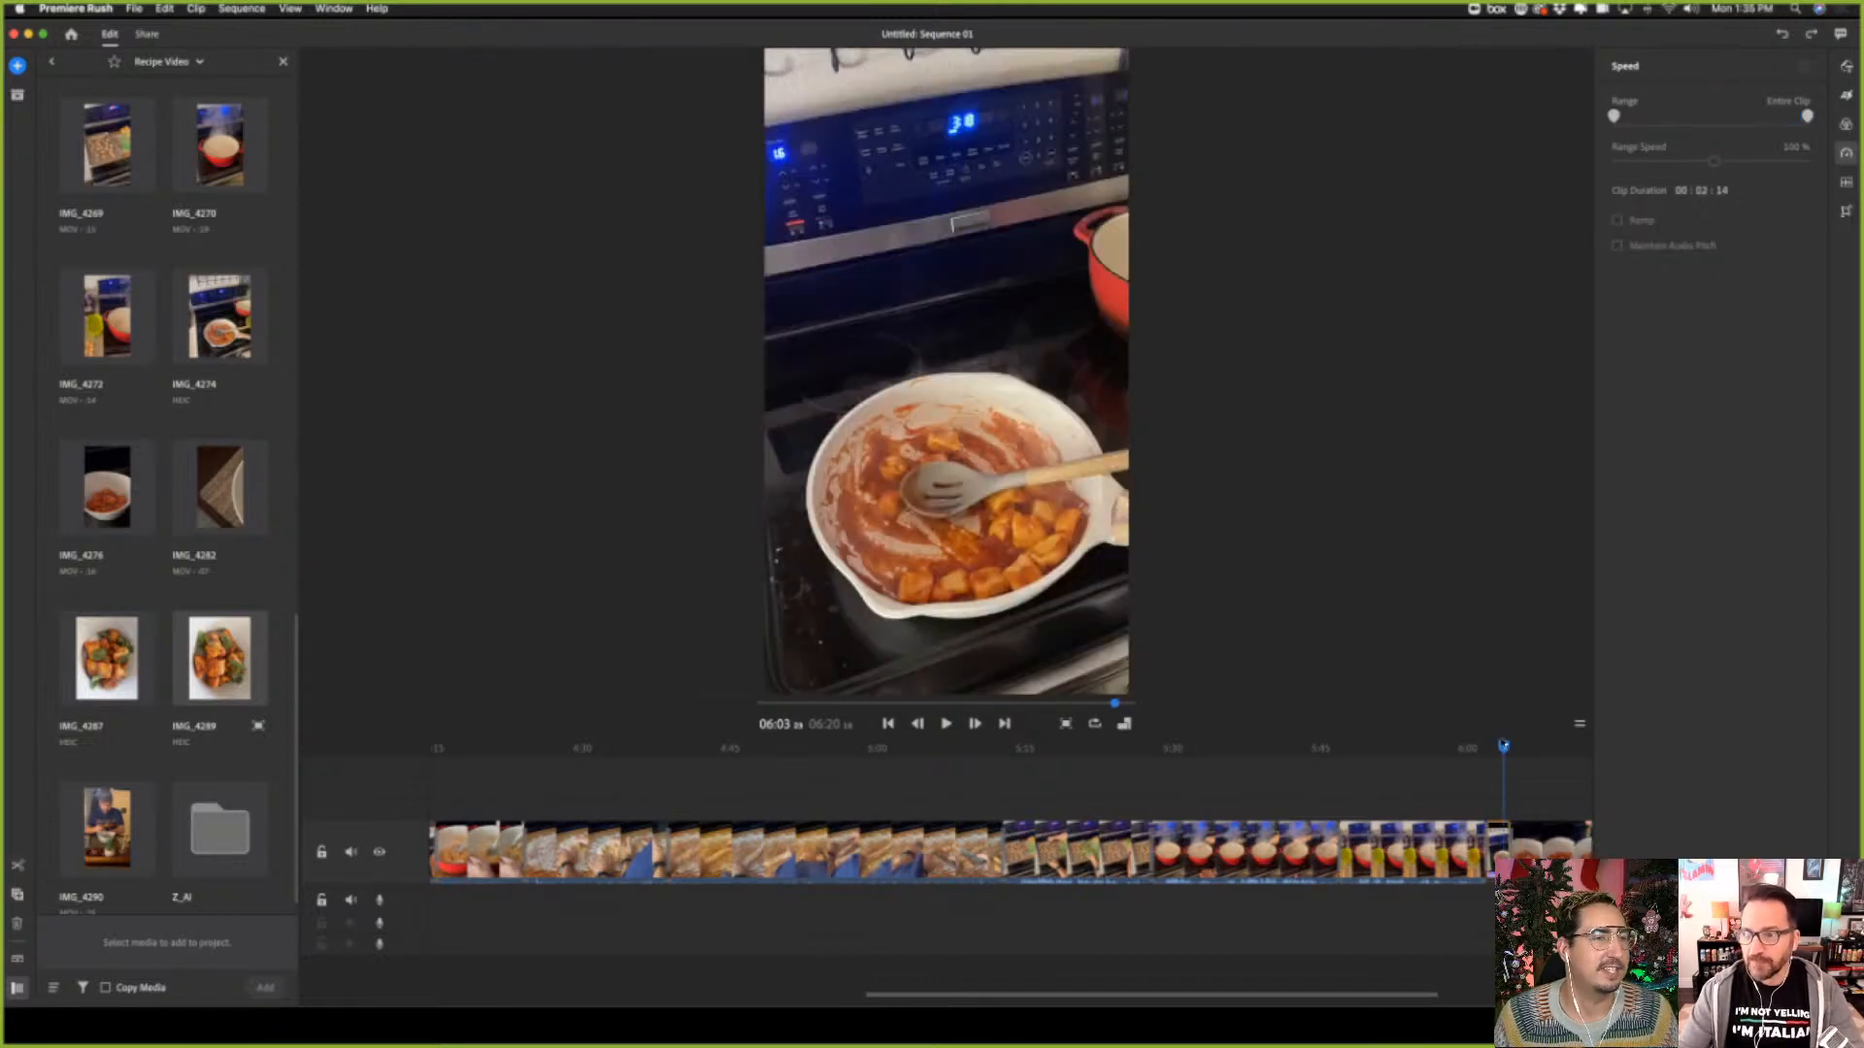
{"action": "left_click_drag", "start_coordinate": [1504, 748], "coordinate": [1503, 752]}
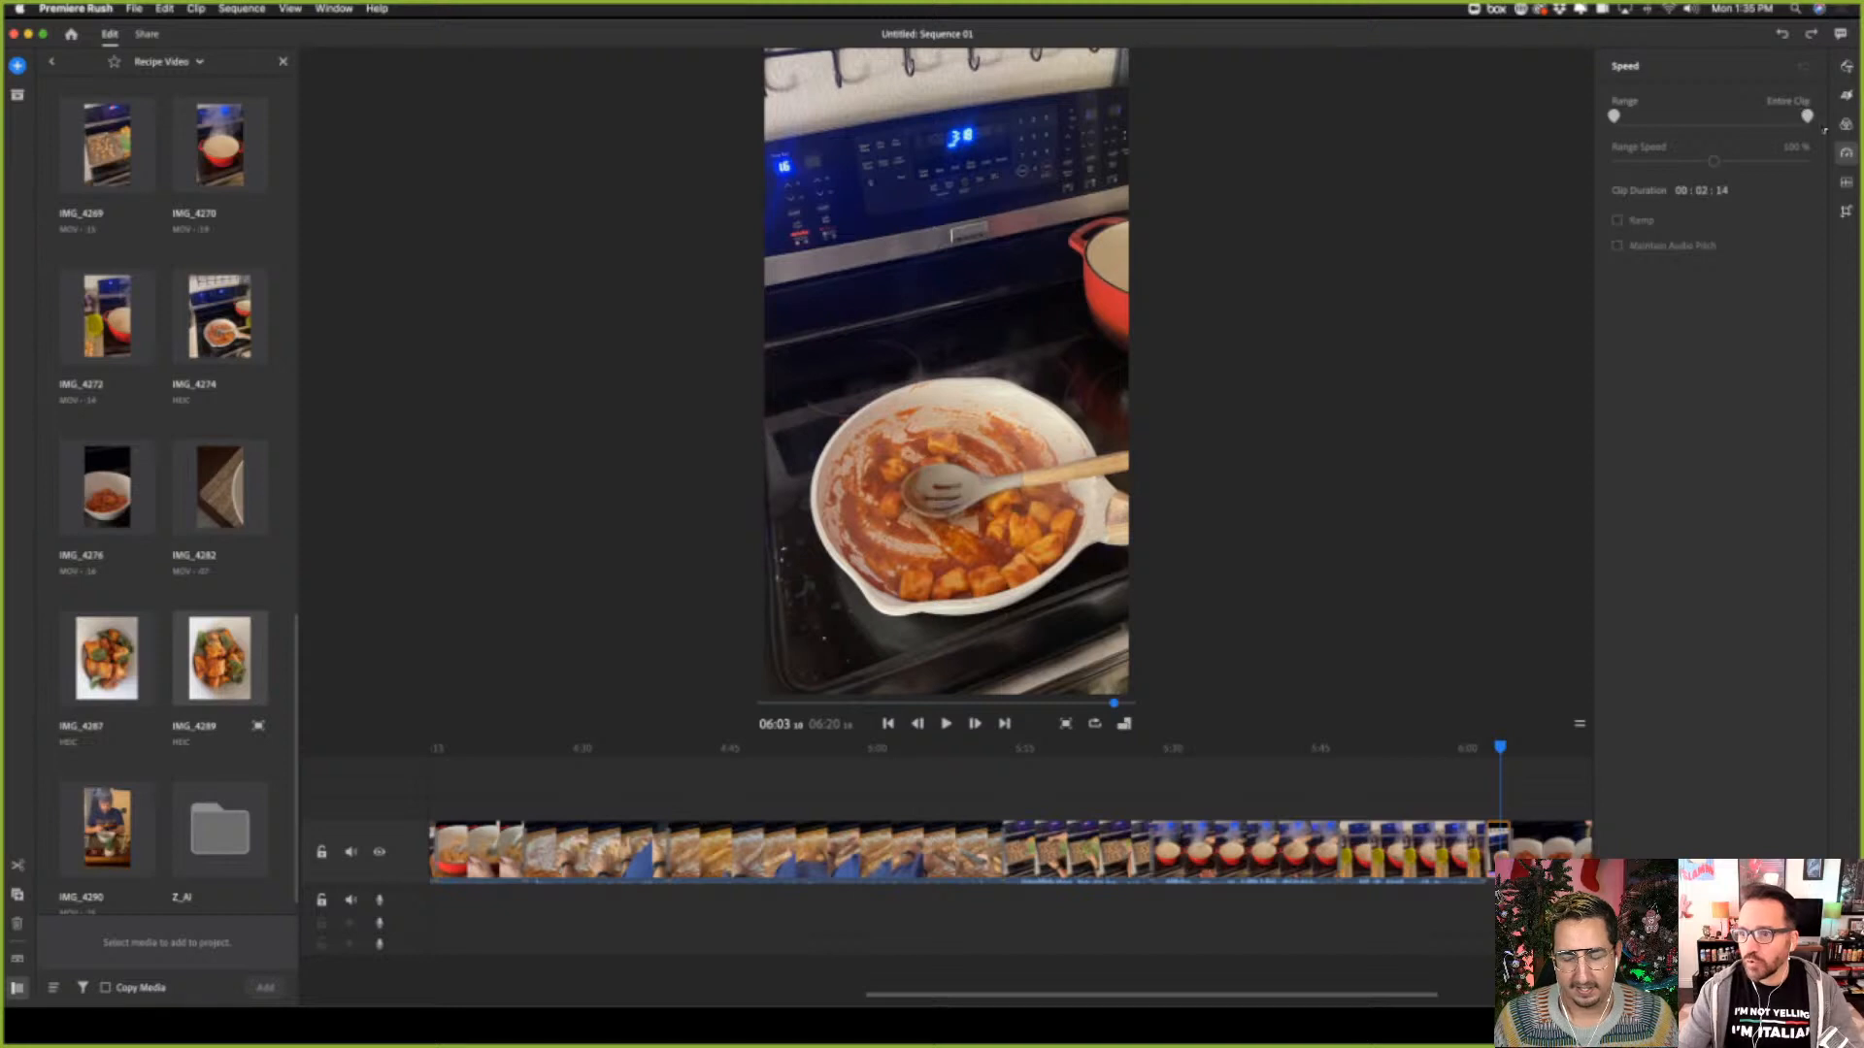
Tighten the Start frame of the sauce pan photo's Pan and Zoom slightly and play back from about 06:01 to the end
{"action": "left_click", "coordinate": [1846, 96]}
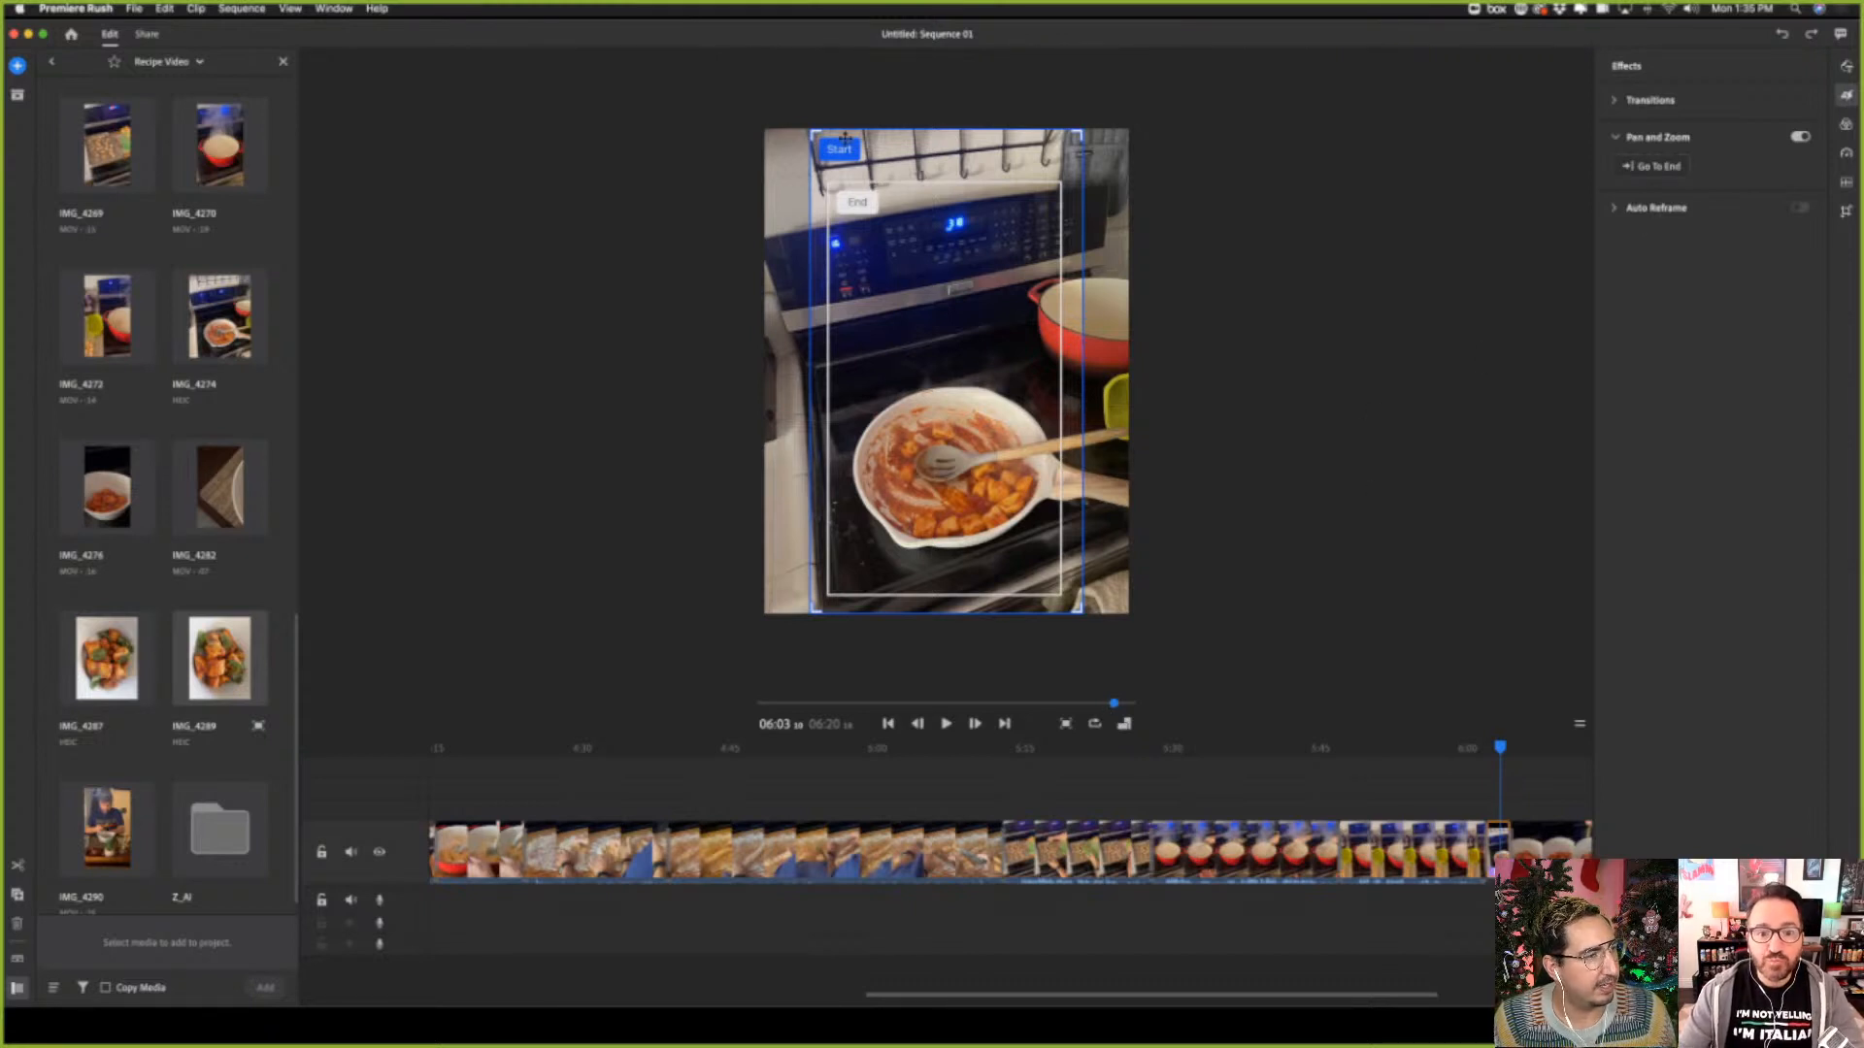
{"action": "left_click_drag", "start_coordinate": [814, 132], "coordinate": [821, 144]}
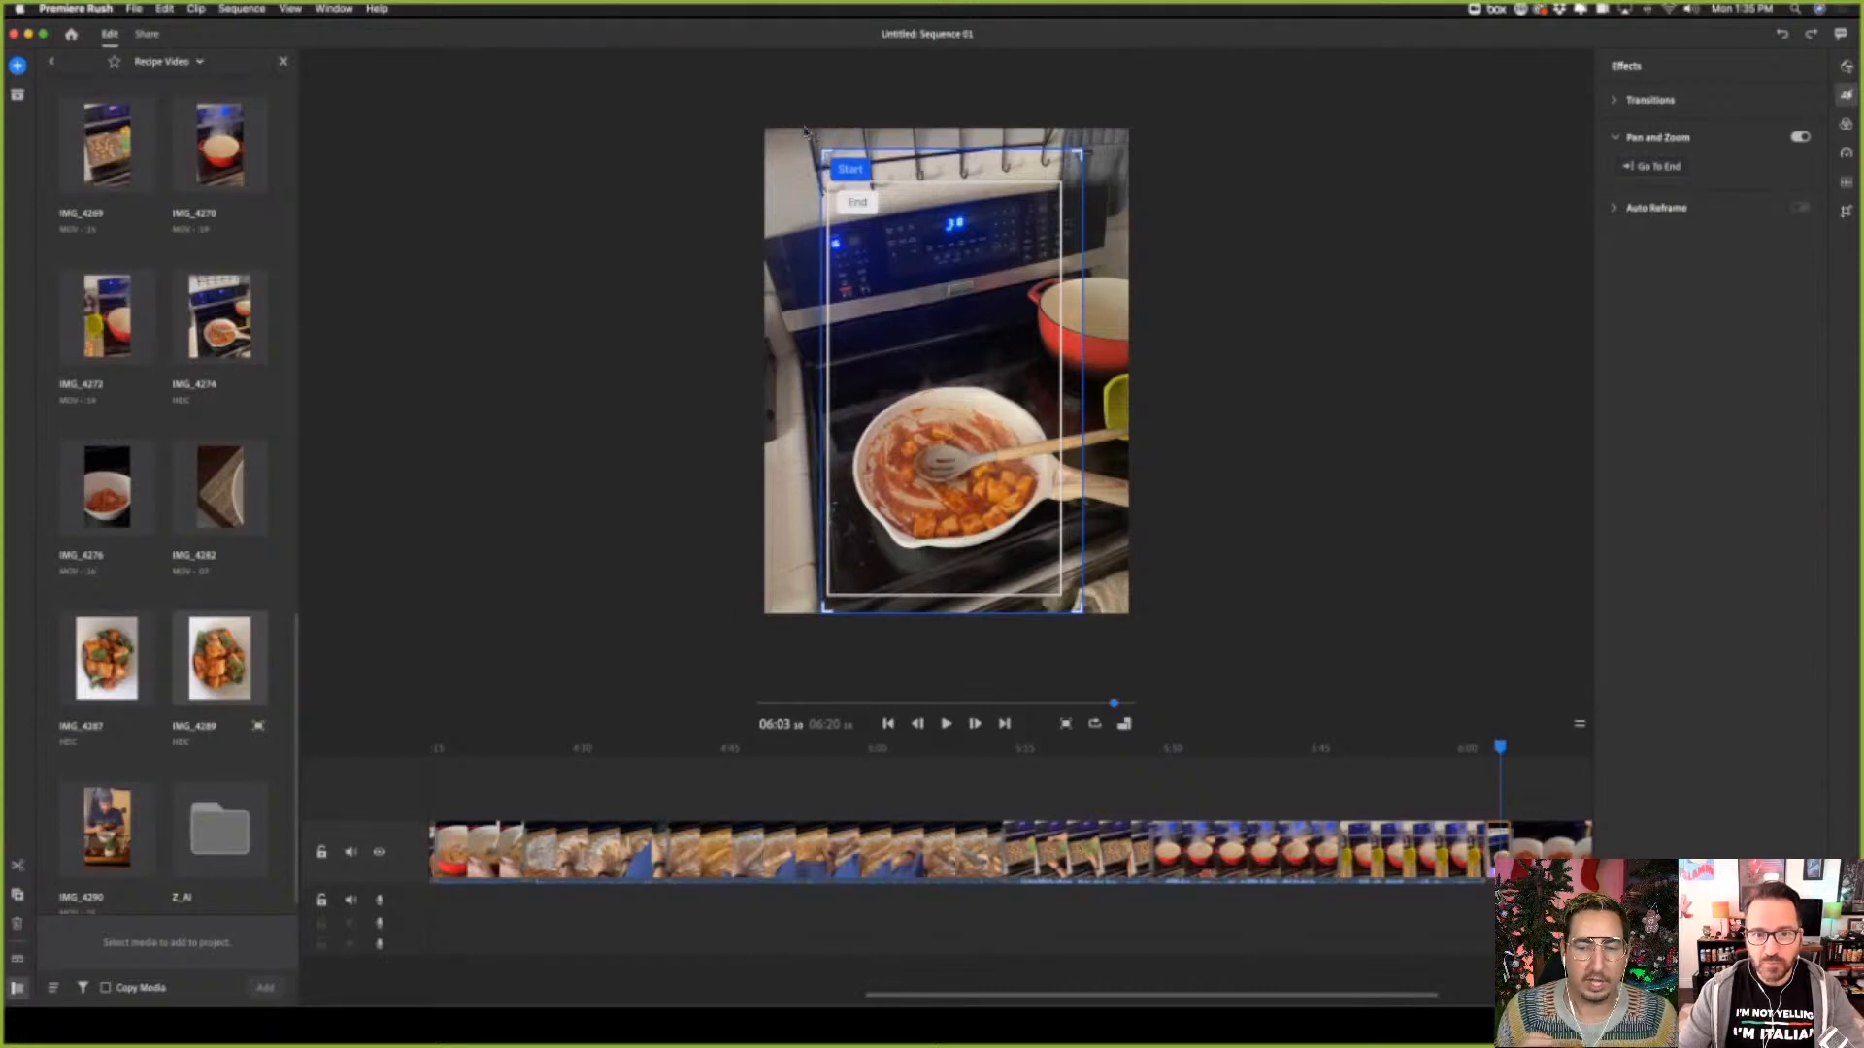
{"action": "left_click_drag", "start_coordinate": [805, 132], "coordinate": [822, 148]}
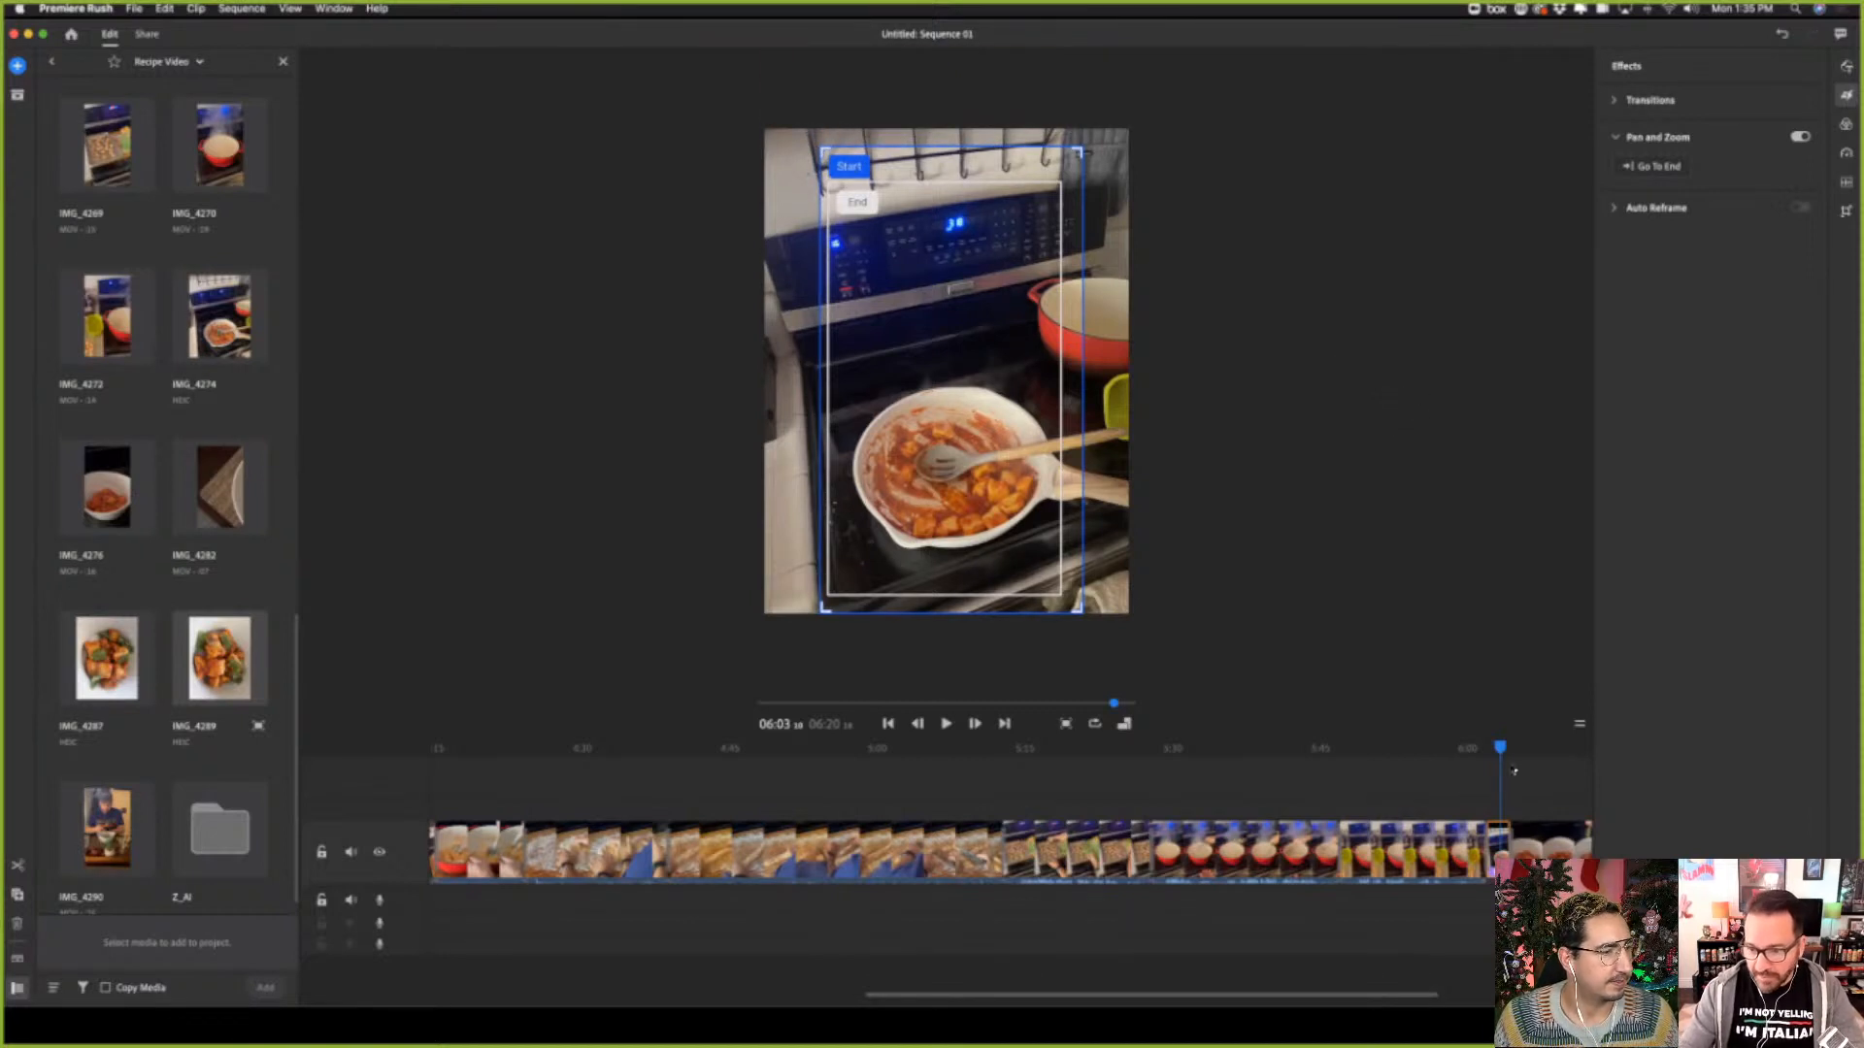
{"action": "left_click_drag", "start_coordinate": [1500, 754], "coordinate": [1477, 753]}
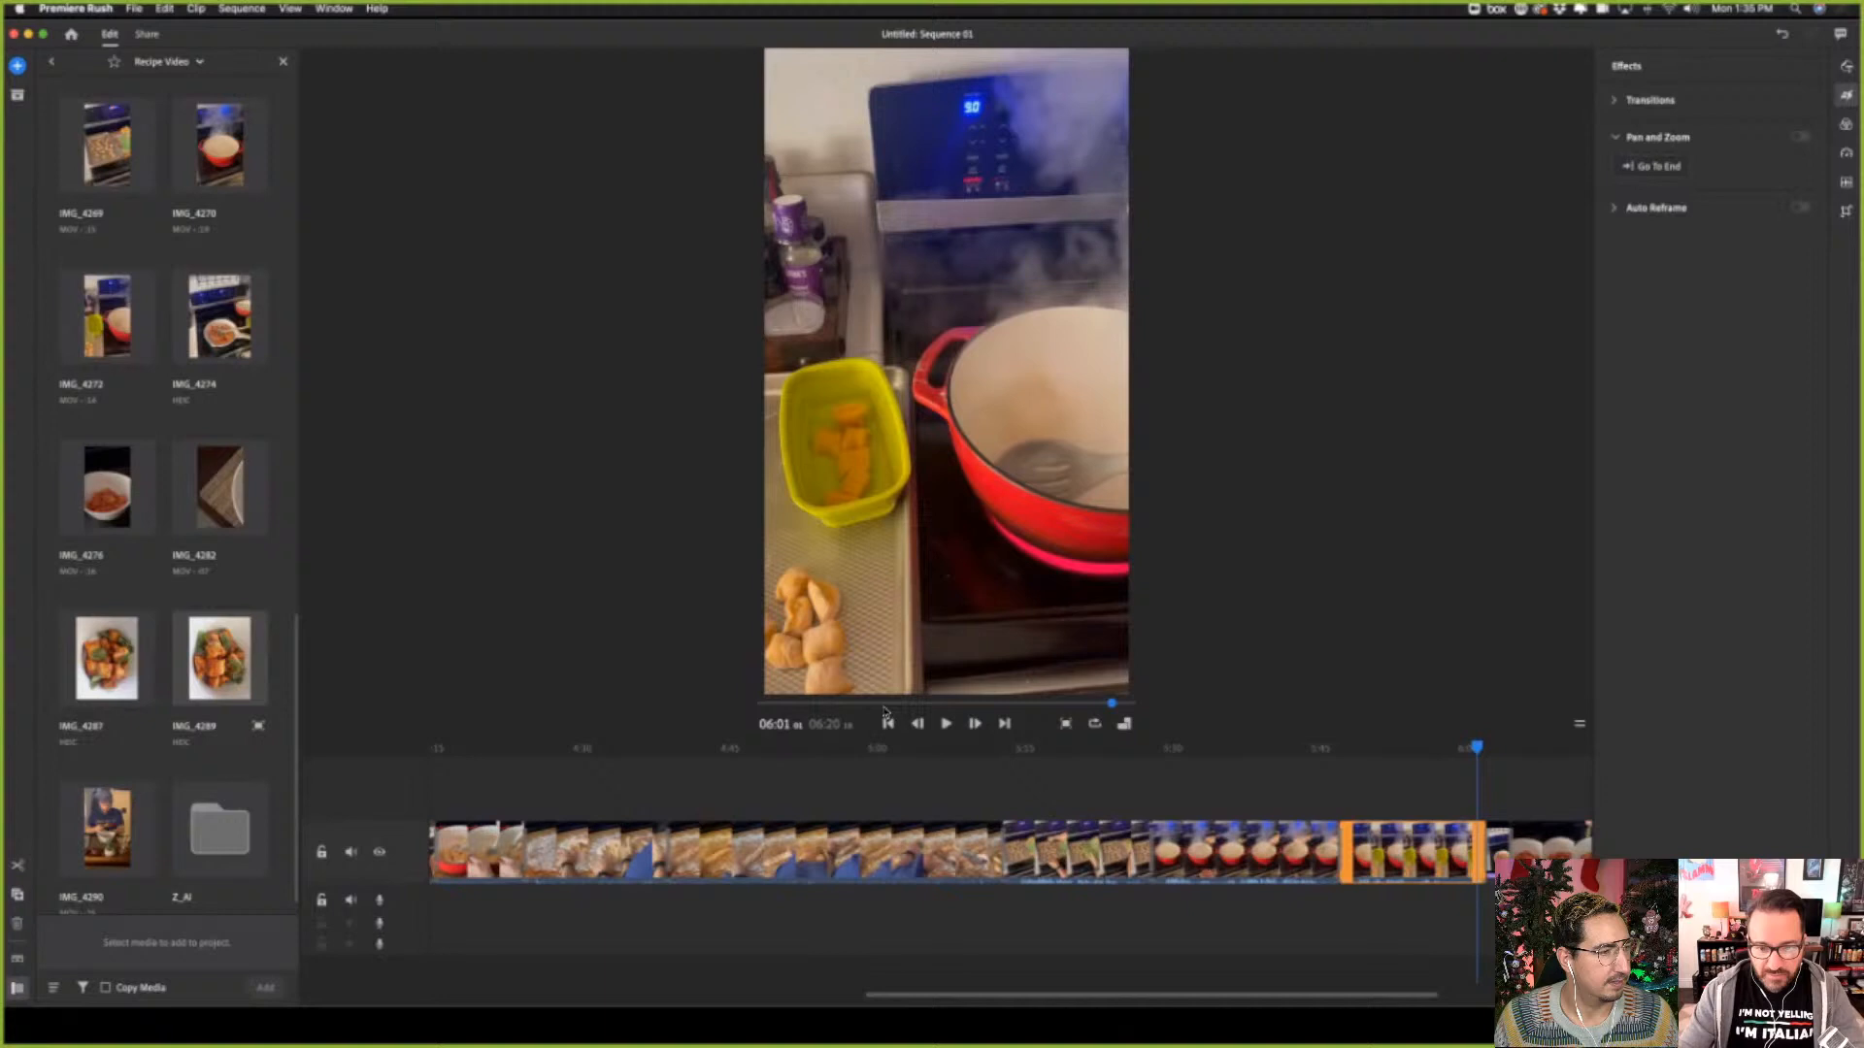
{"action": "left_click", "coordinate": [946, 724]}
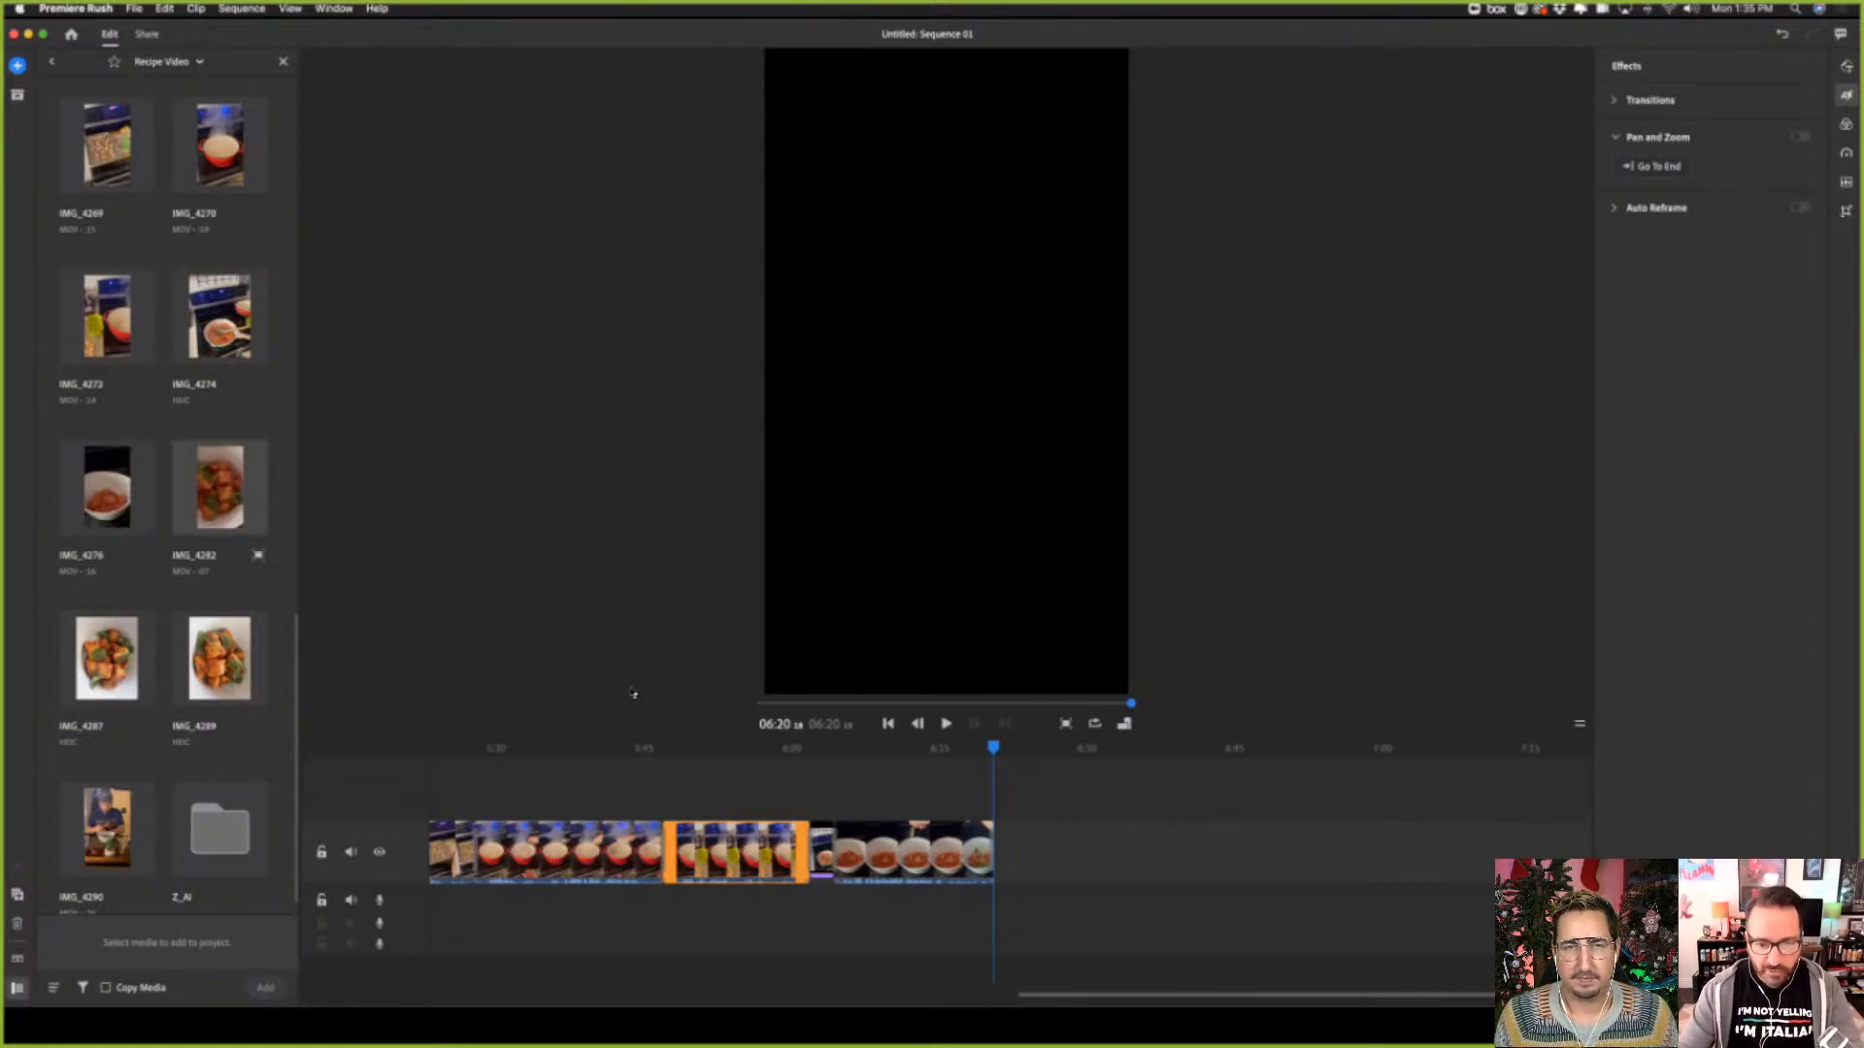
Add IMG_4282, IMG_4287 and IMG_4290, in that order, at the end of the sequence
{"action": "left_click", "coordinate": [219, 490]}
{"action": "left_click", "coordinate": [102, 678]}
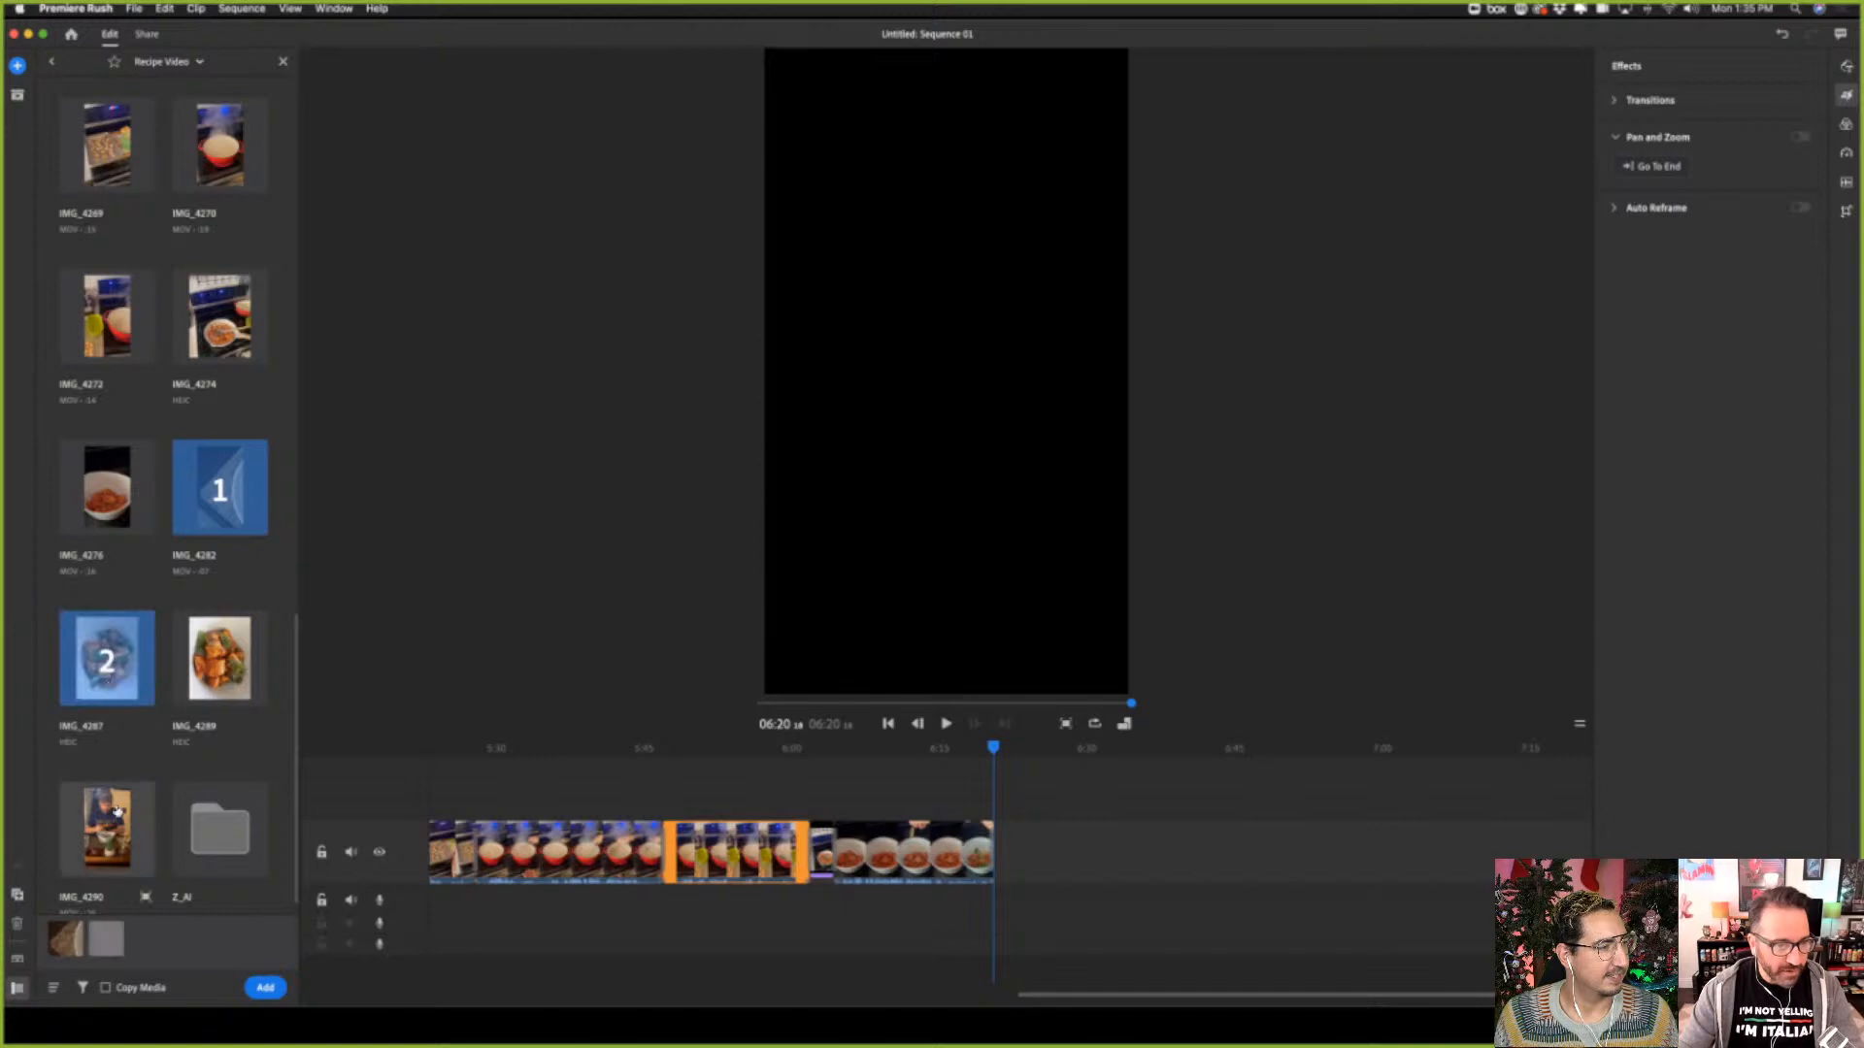
{"action": "left_click", "coordinate": [107, 830]}
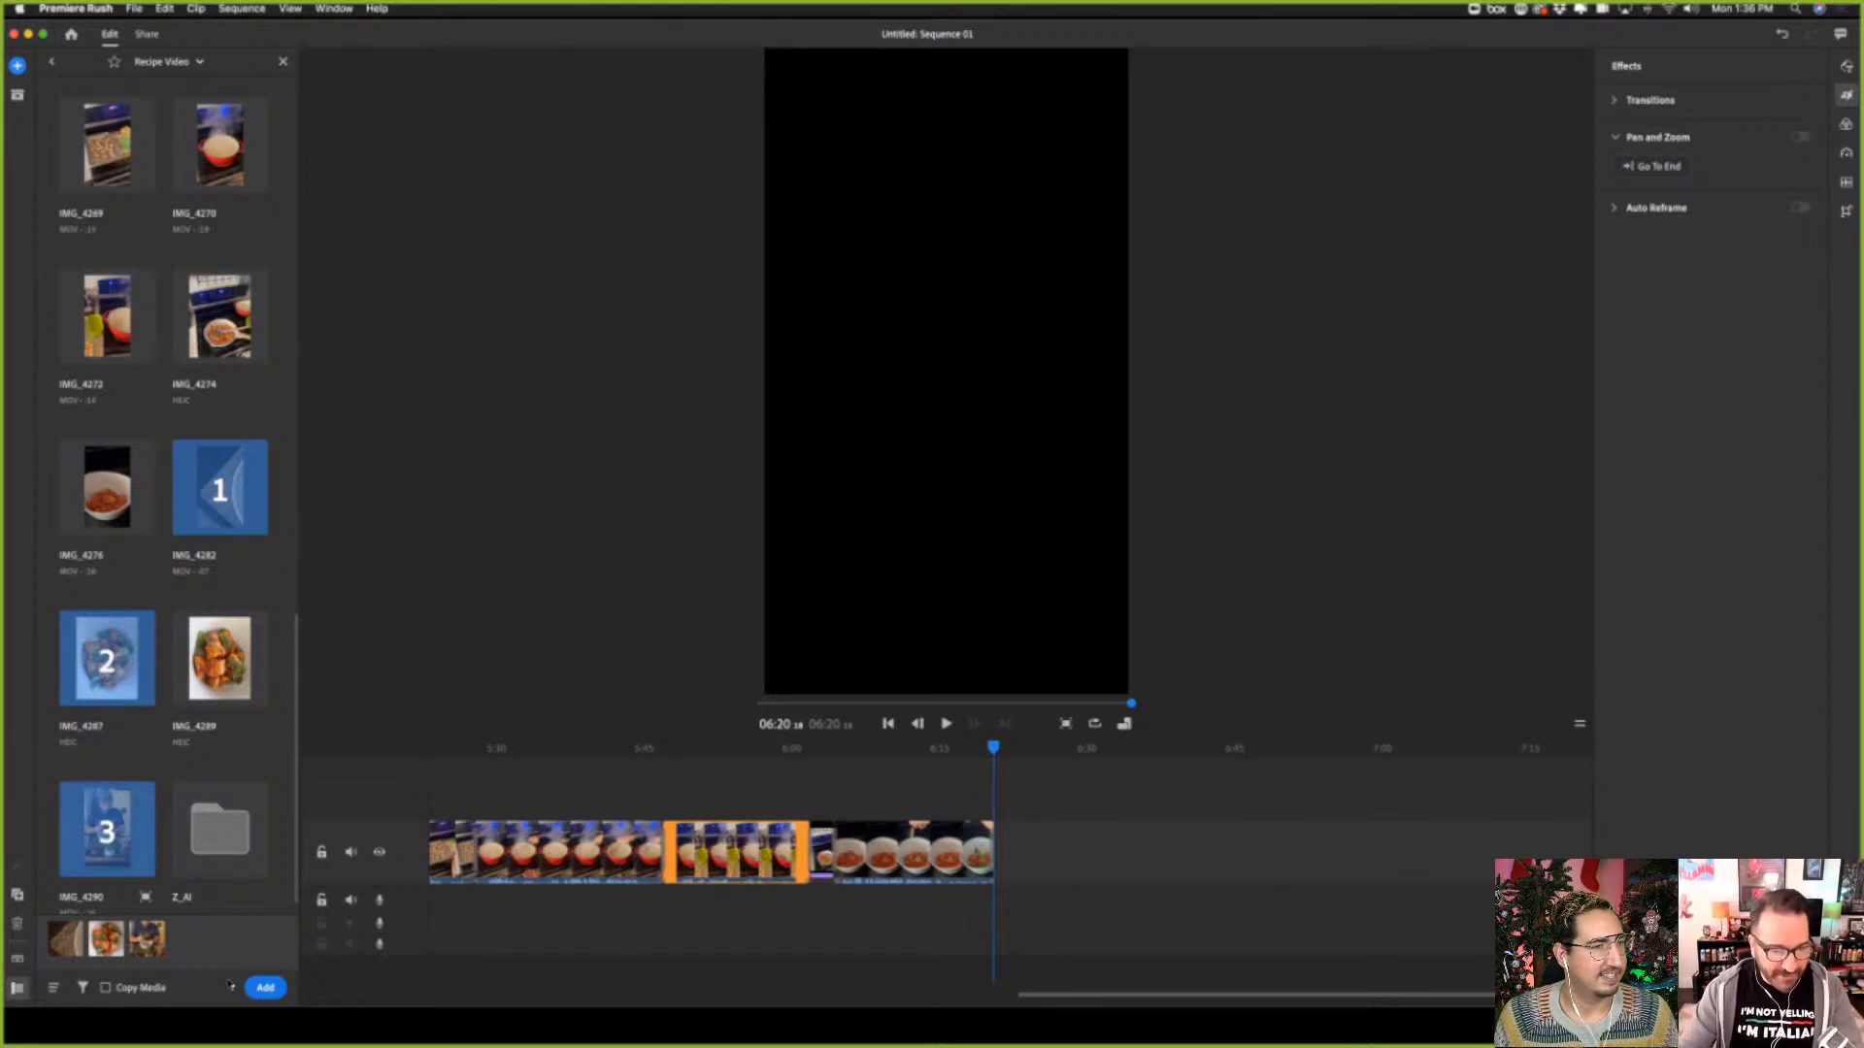
{"action": "left_click", "coordinate": [265, 987]}
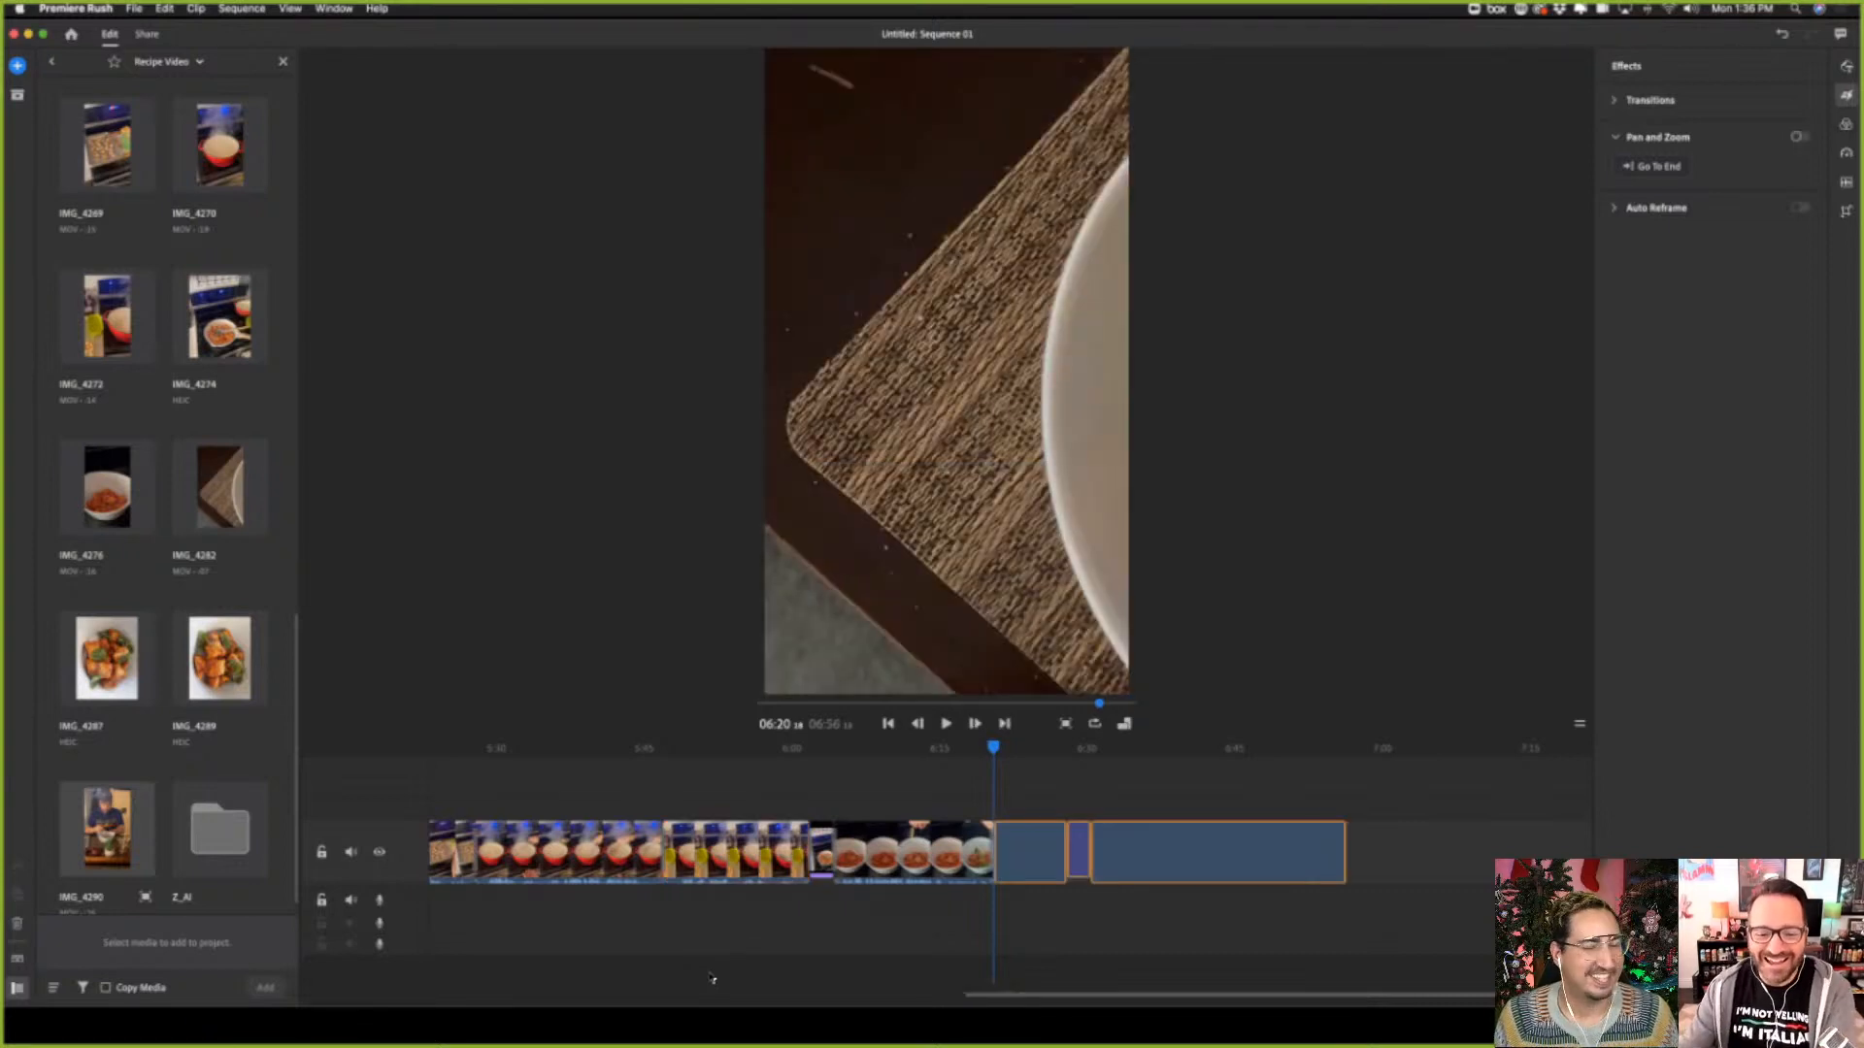
Play the newly added plated bowl clip from 06:20 and check its frames up to about 06:27
{"action": "left_click", "coordinate": [946, 723]}
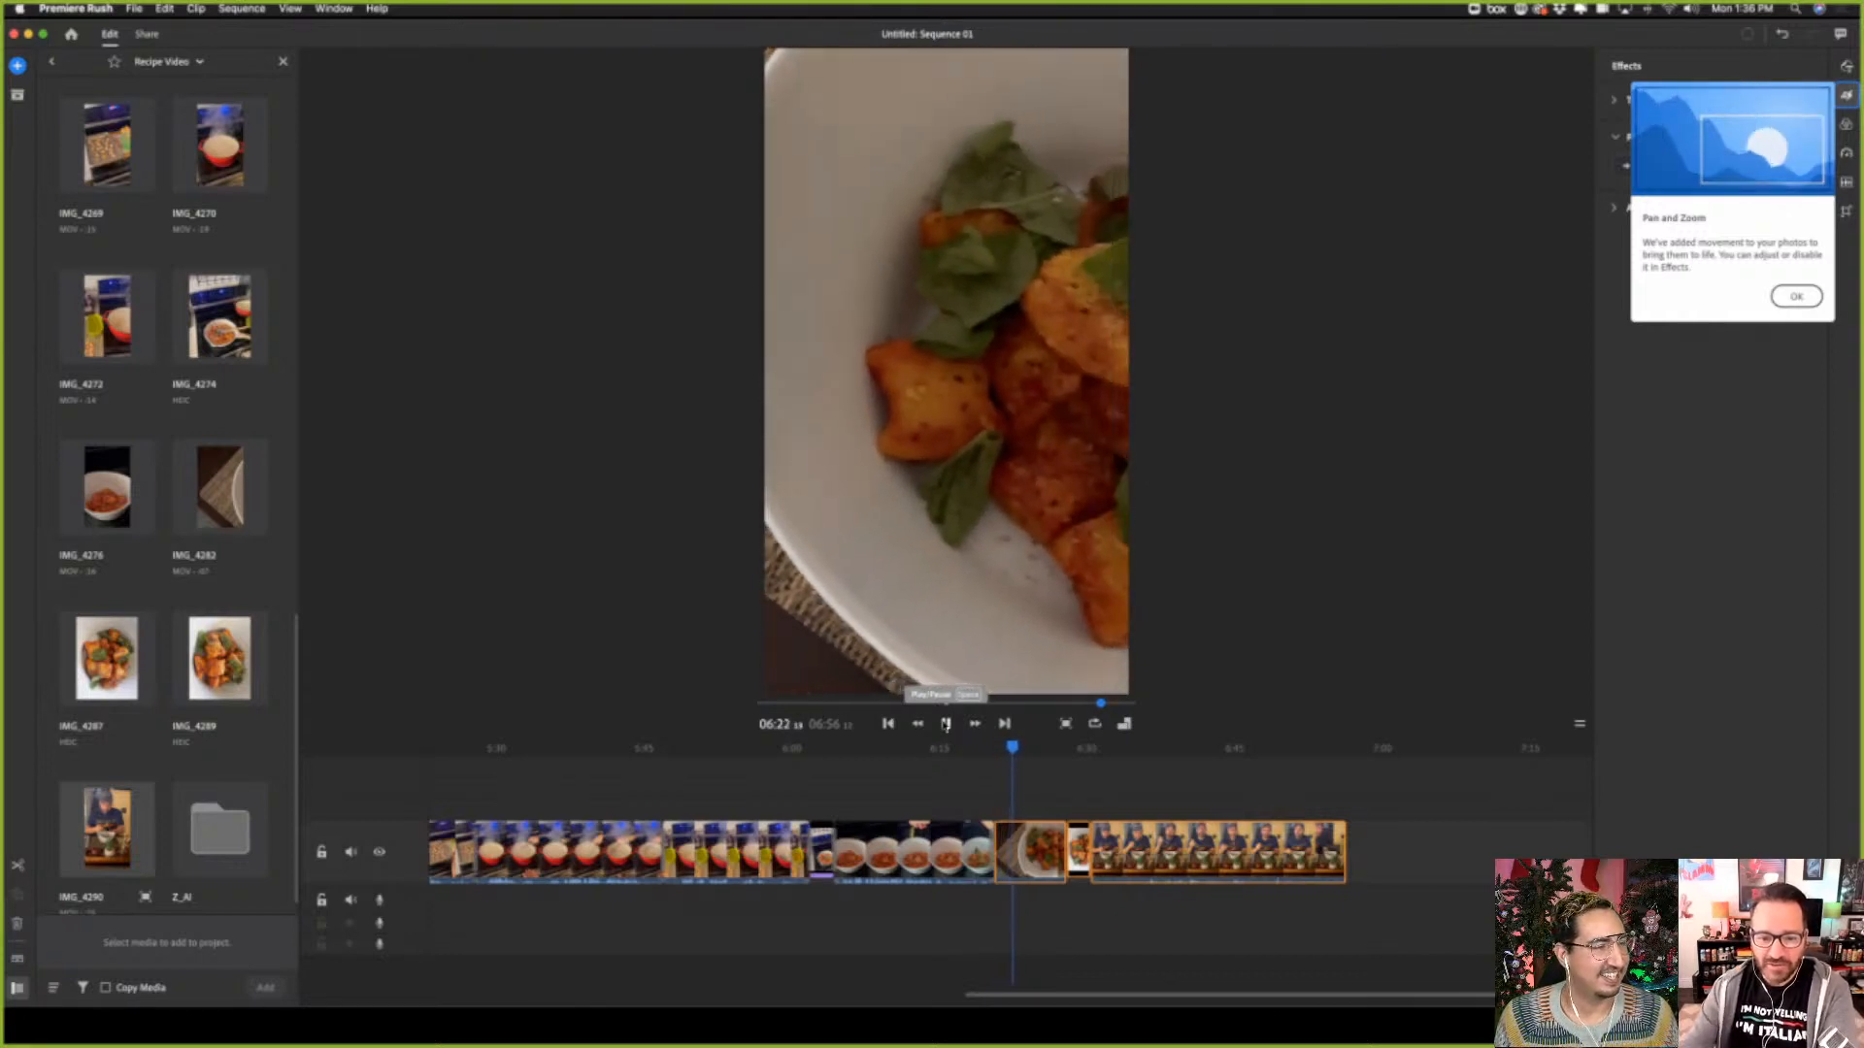
{"action": "left_click", "coordinate": [1049, 861]}
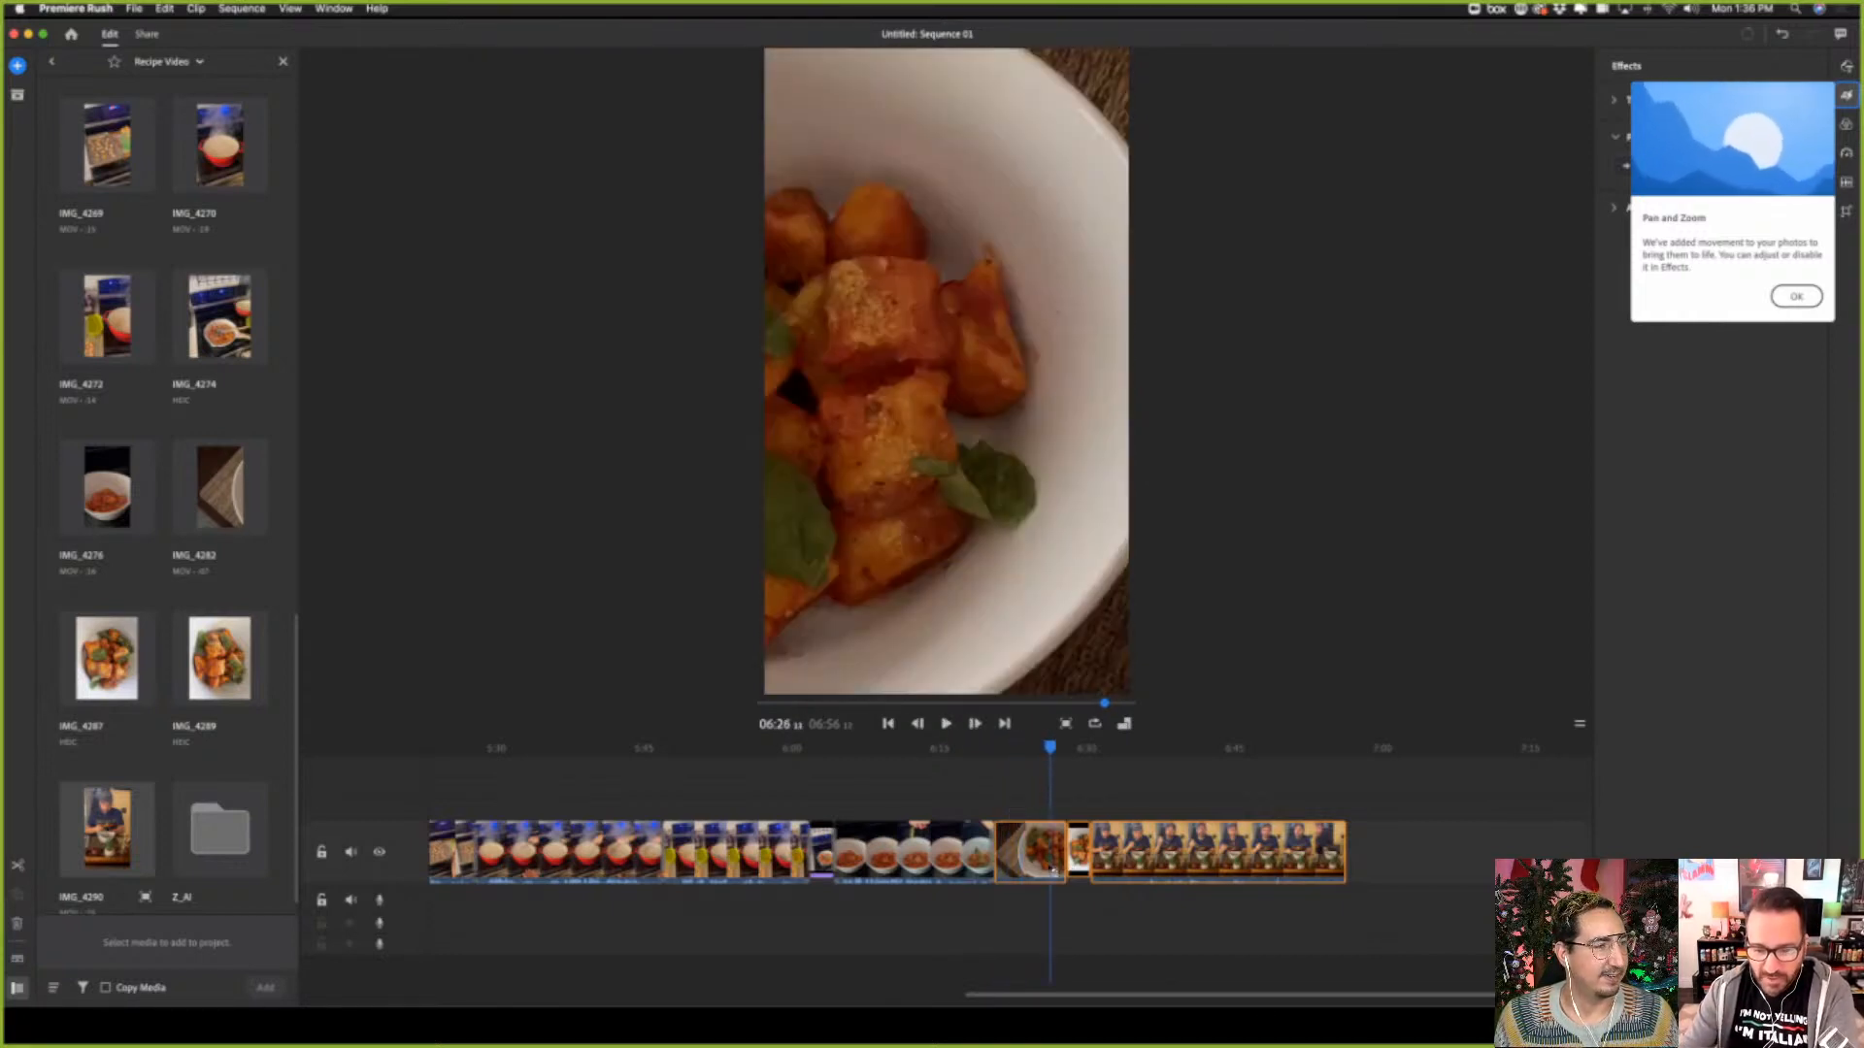
{"action": "left_click", "coordinate": [1009, 861]}
{"action": "left_click", "coordinate": [1036, 861]}
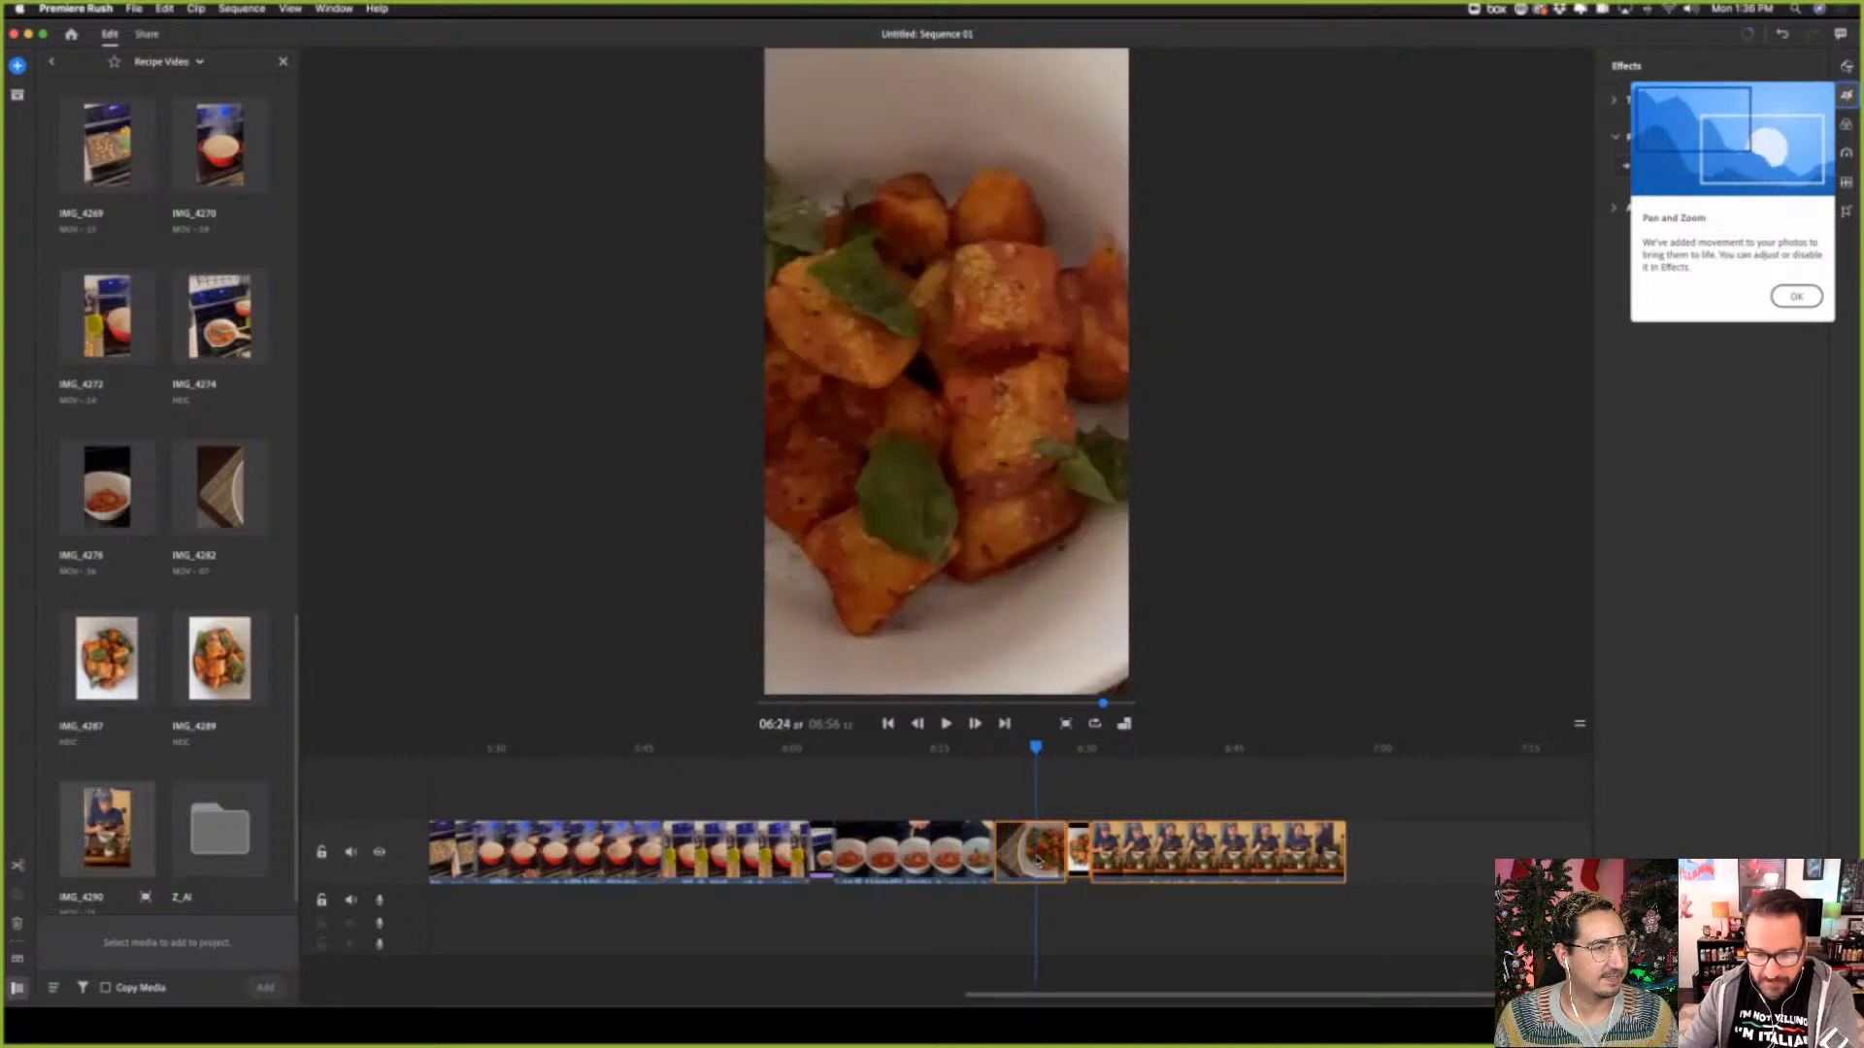
{"action": "left_click", "coordinate": [1058, 861]}
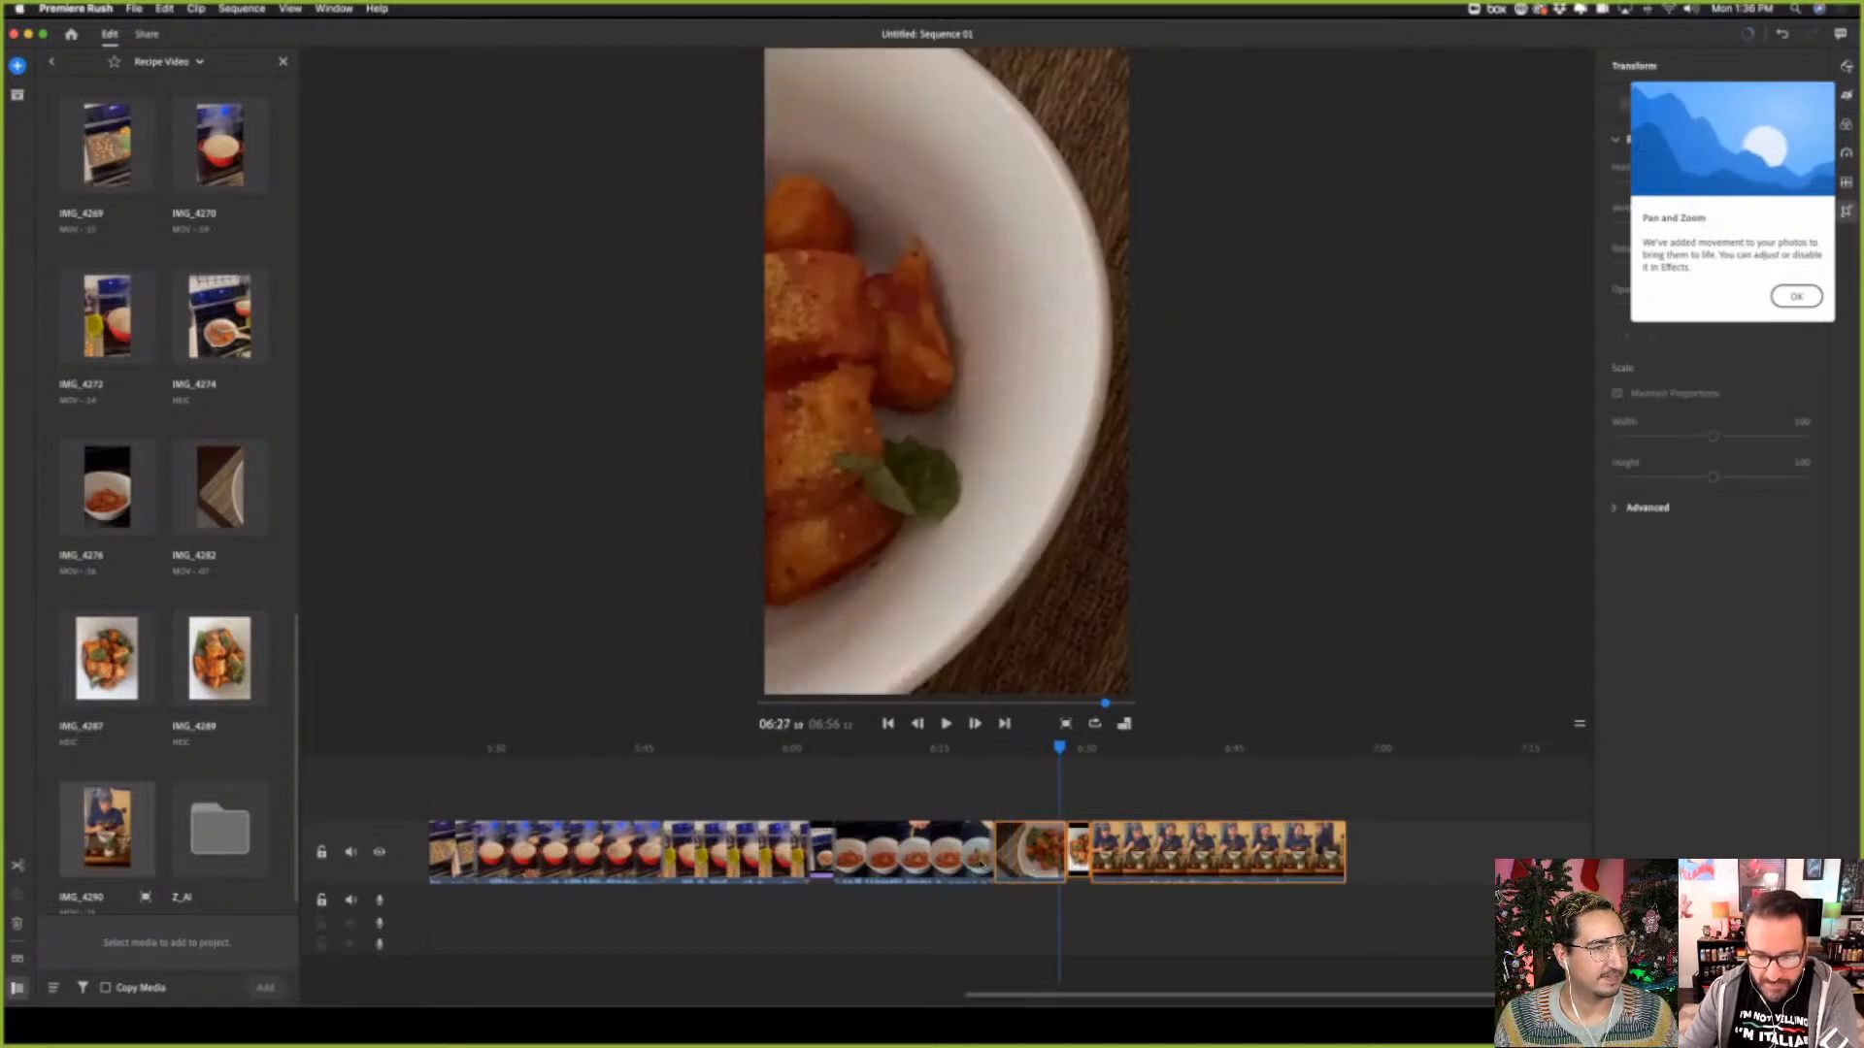
Trim about one second off the start of the plated bowl clip, removing the placemat opening
{"action": "left_click", "coordinate": [997, 861]}
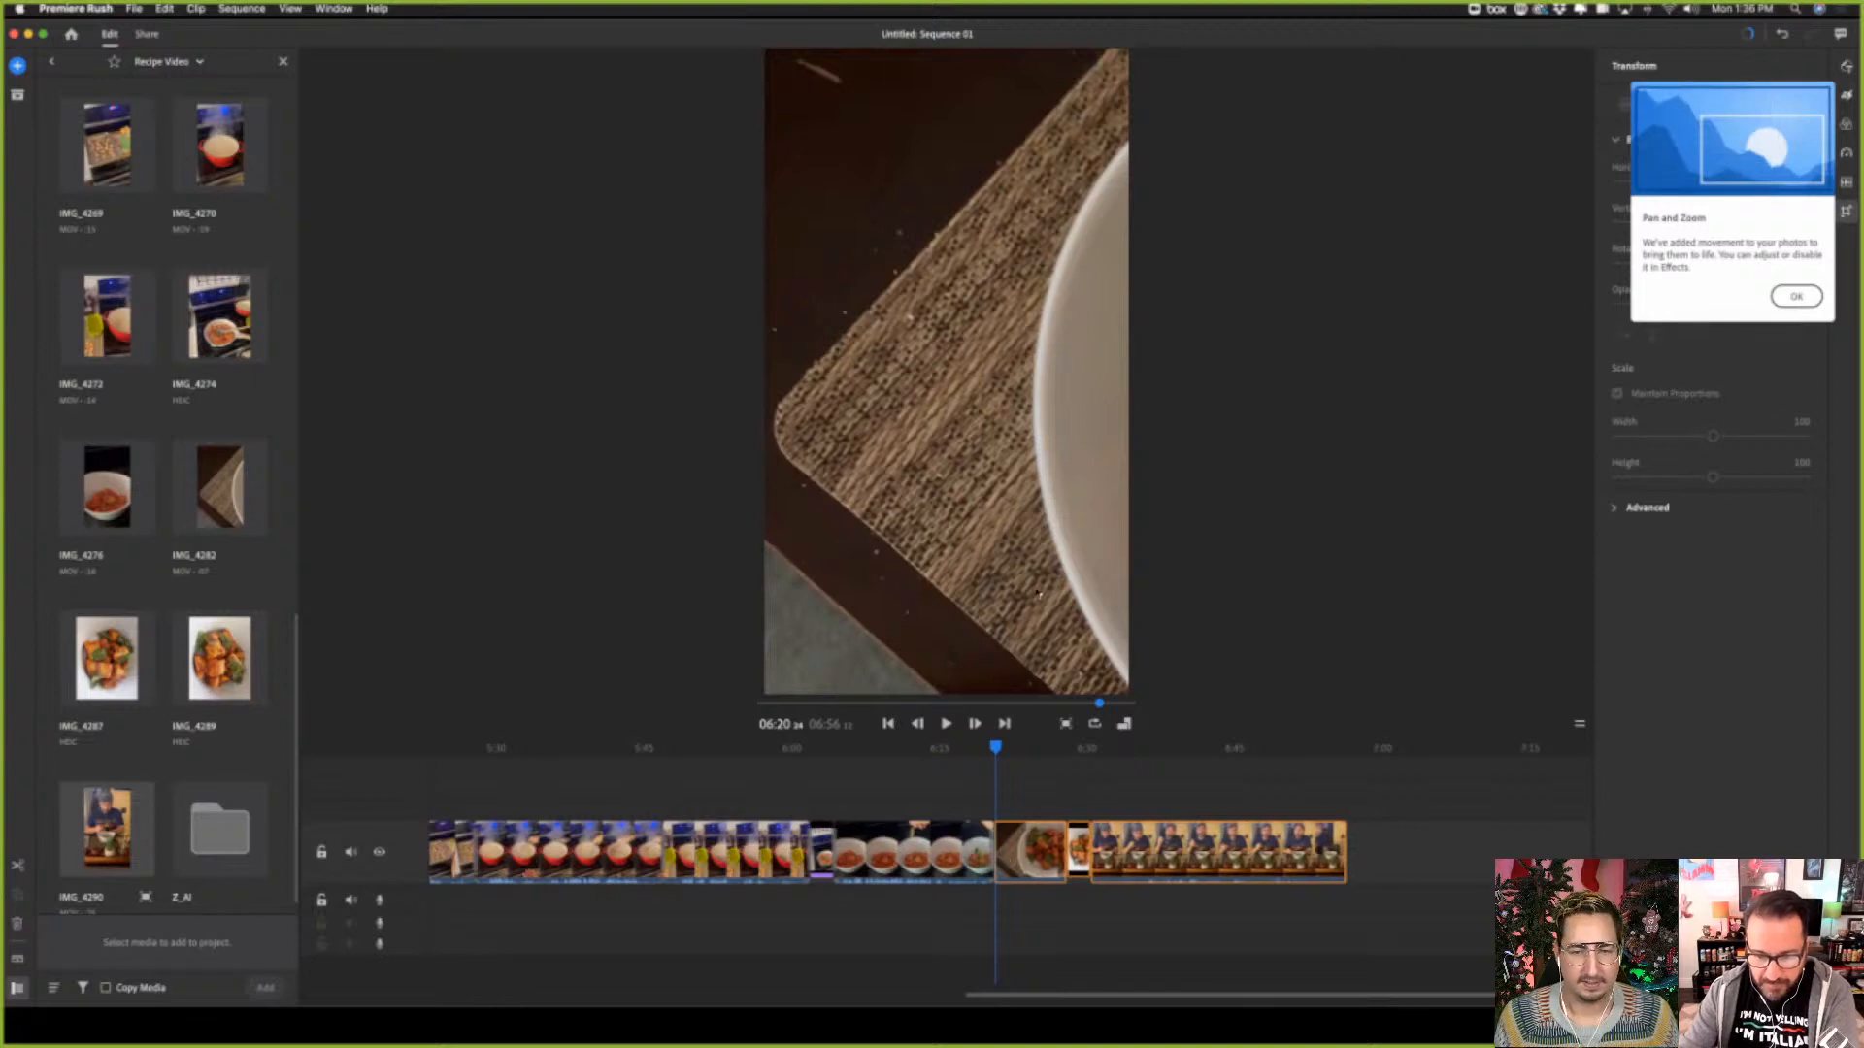
{"action": "left_click", "coordinate": [1005, 859]}
{"action": "left_click_drag", "start_coordinate": [1006, 856], "coordinate": [1016, 856]}
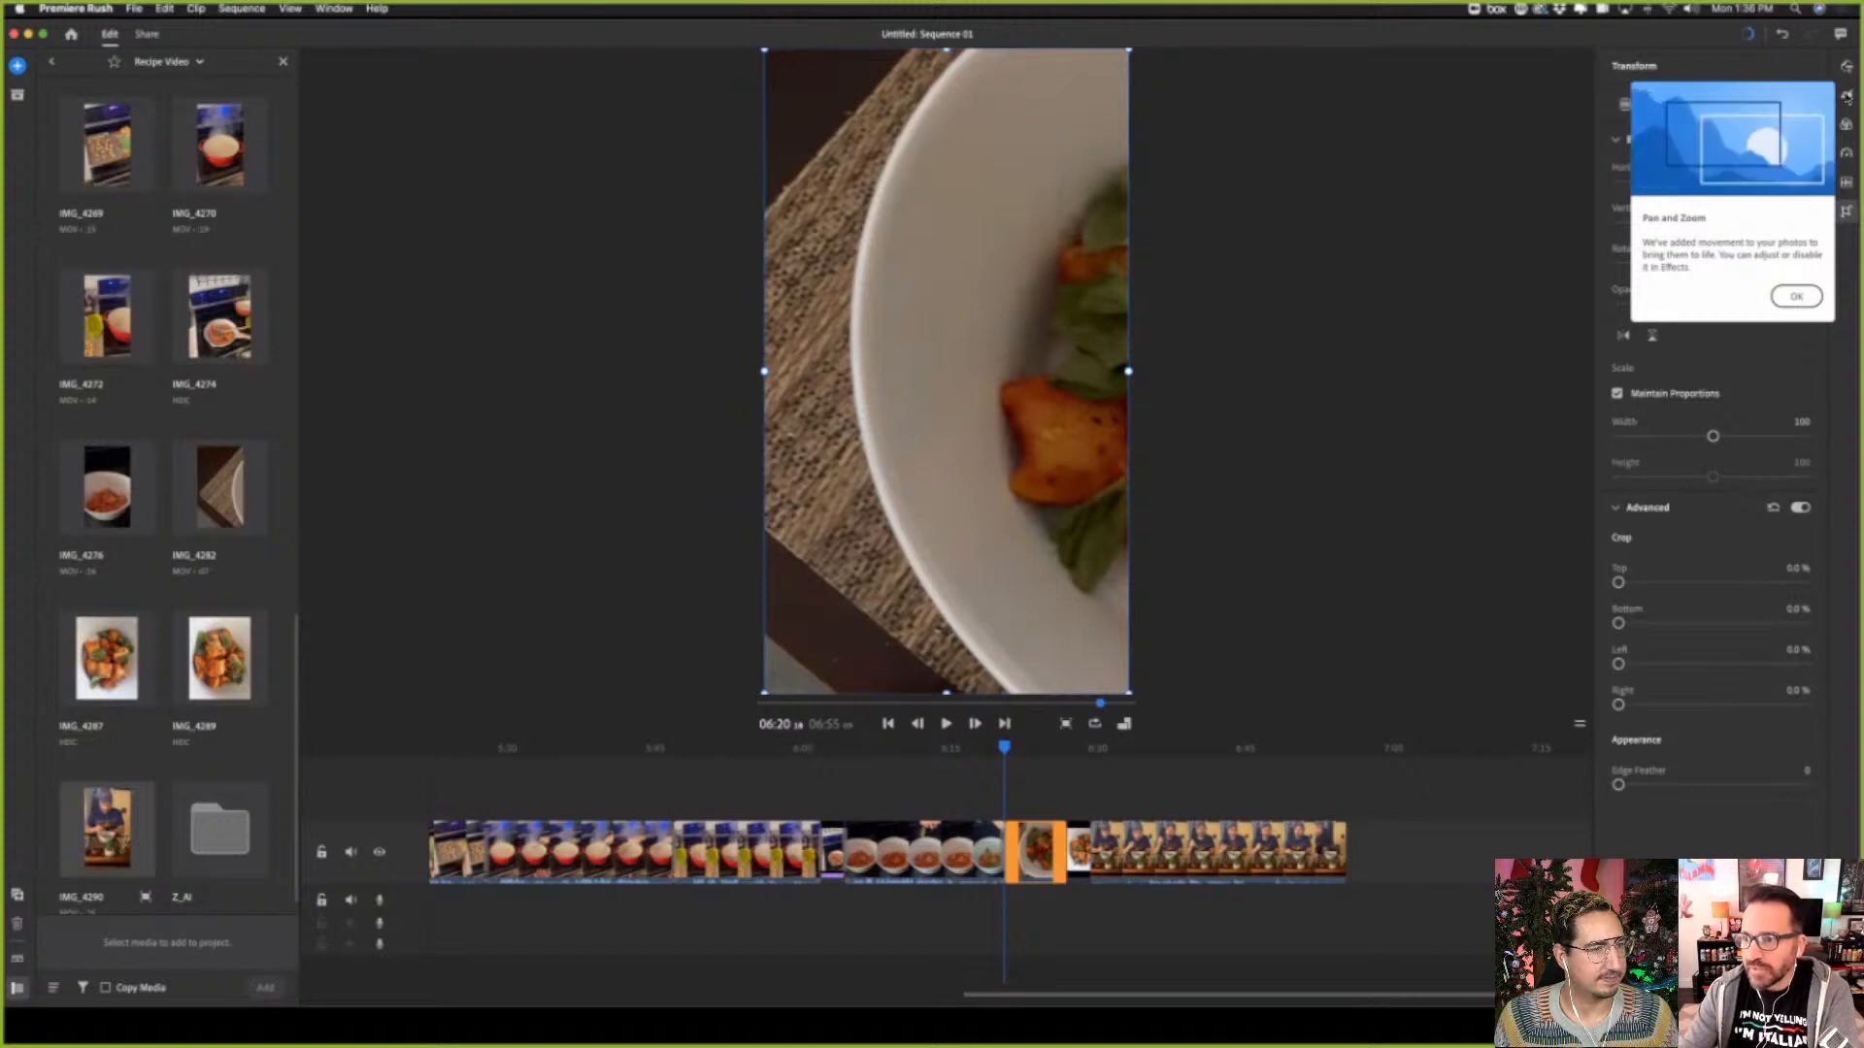
Slow the plated bowl clip to 57% speed and enable Ramp for the speed change
{"action": "left_click", "coordinate": [1846, 152]}
{"action": "left_click_drag", "start_coordinate": [1707, 167], "coordinate": [1688, 163]}
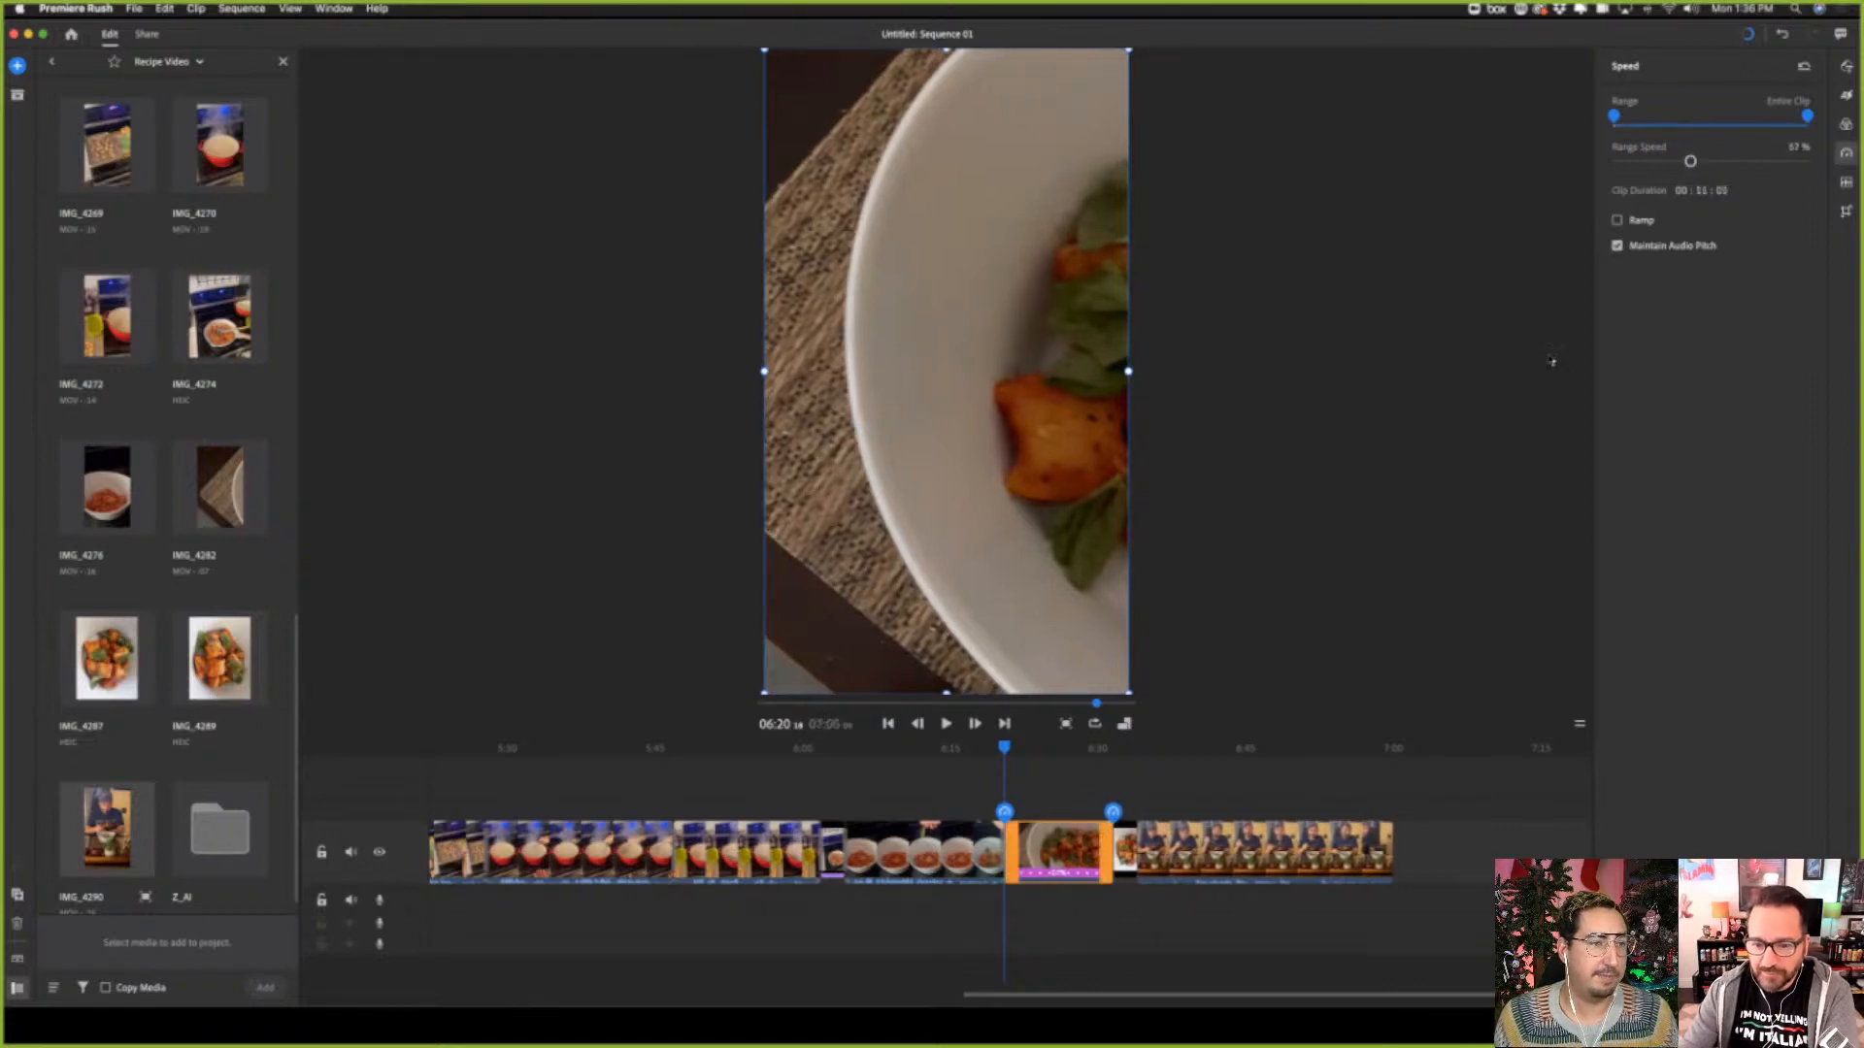
{"action": "left_click", "coordinate": [1617, 220]}
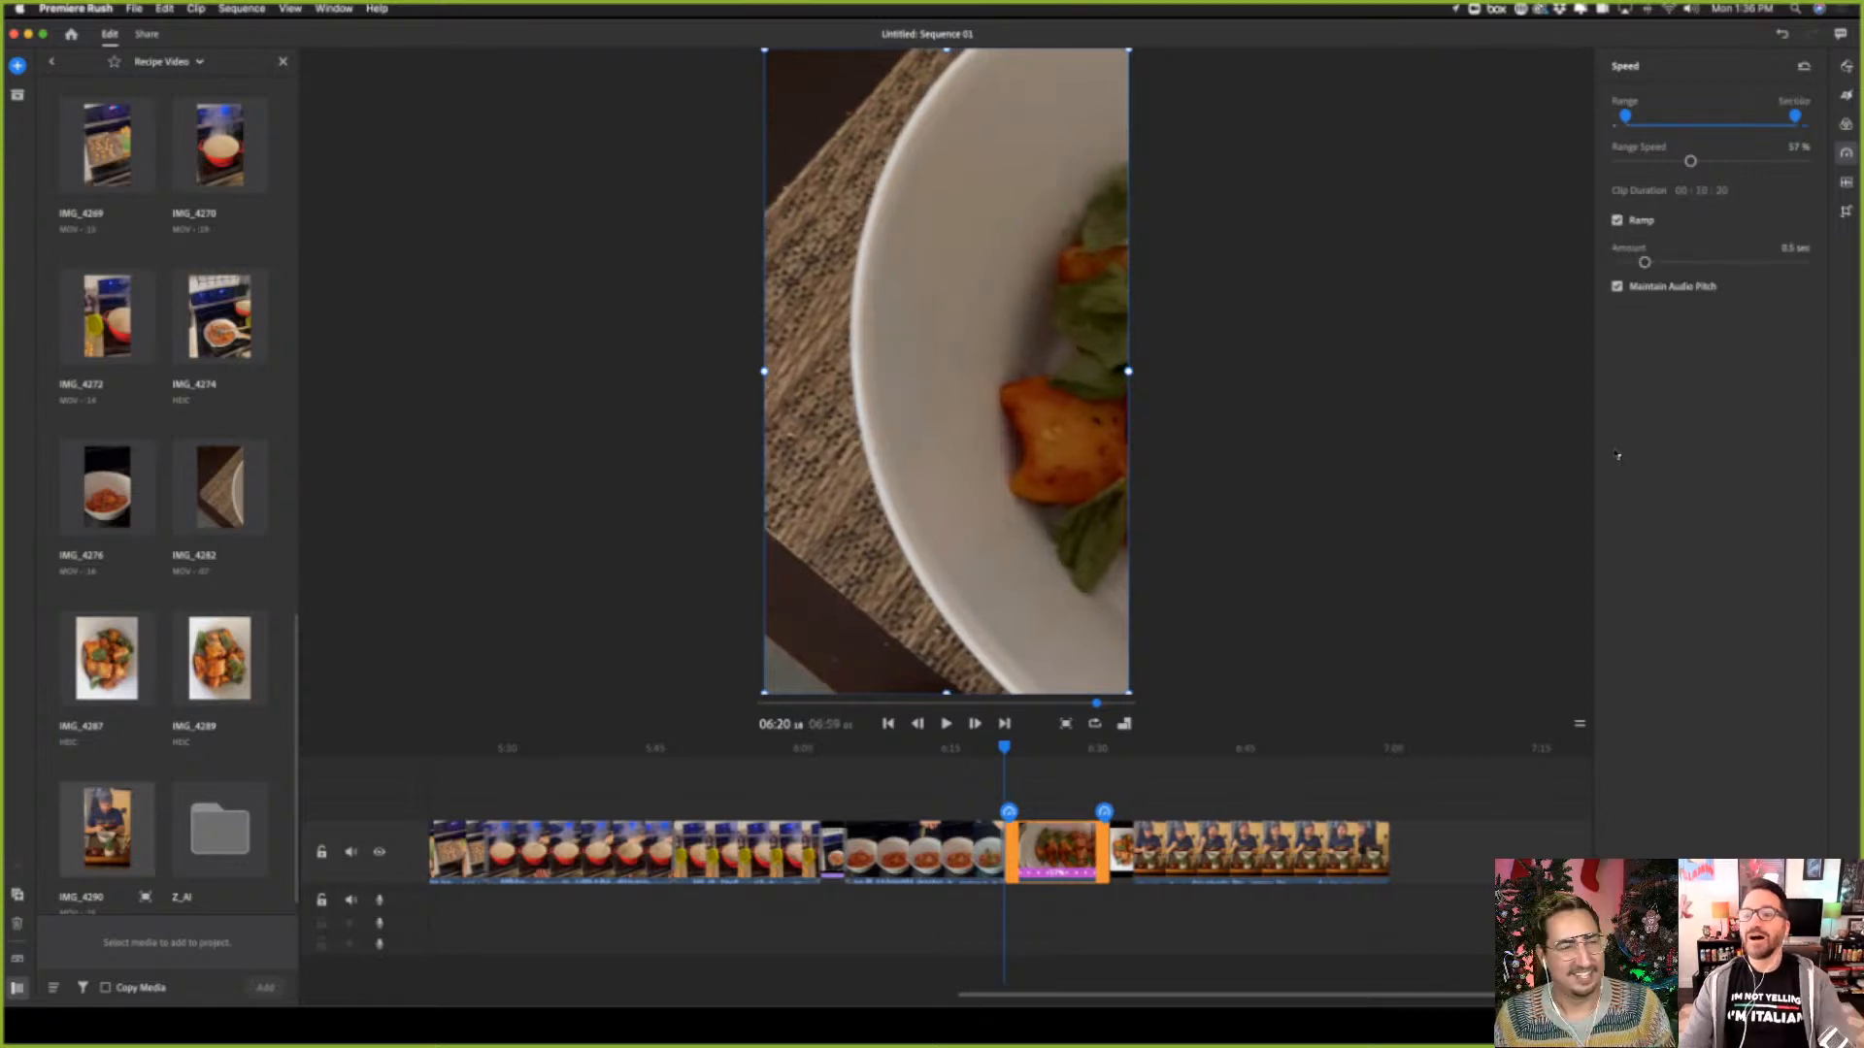
Play back from just before the slowed bowl clip into the eating clip, and select the plated gnocchi photo at about 06:32
{"action": "left_click", "coordinate": [999, 749]}
{"action": "key", "text": "space"}
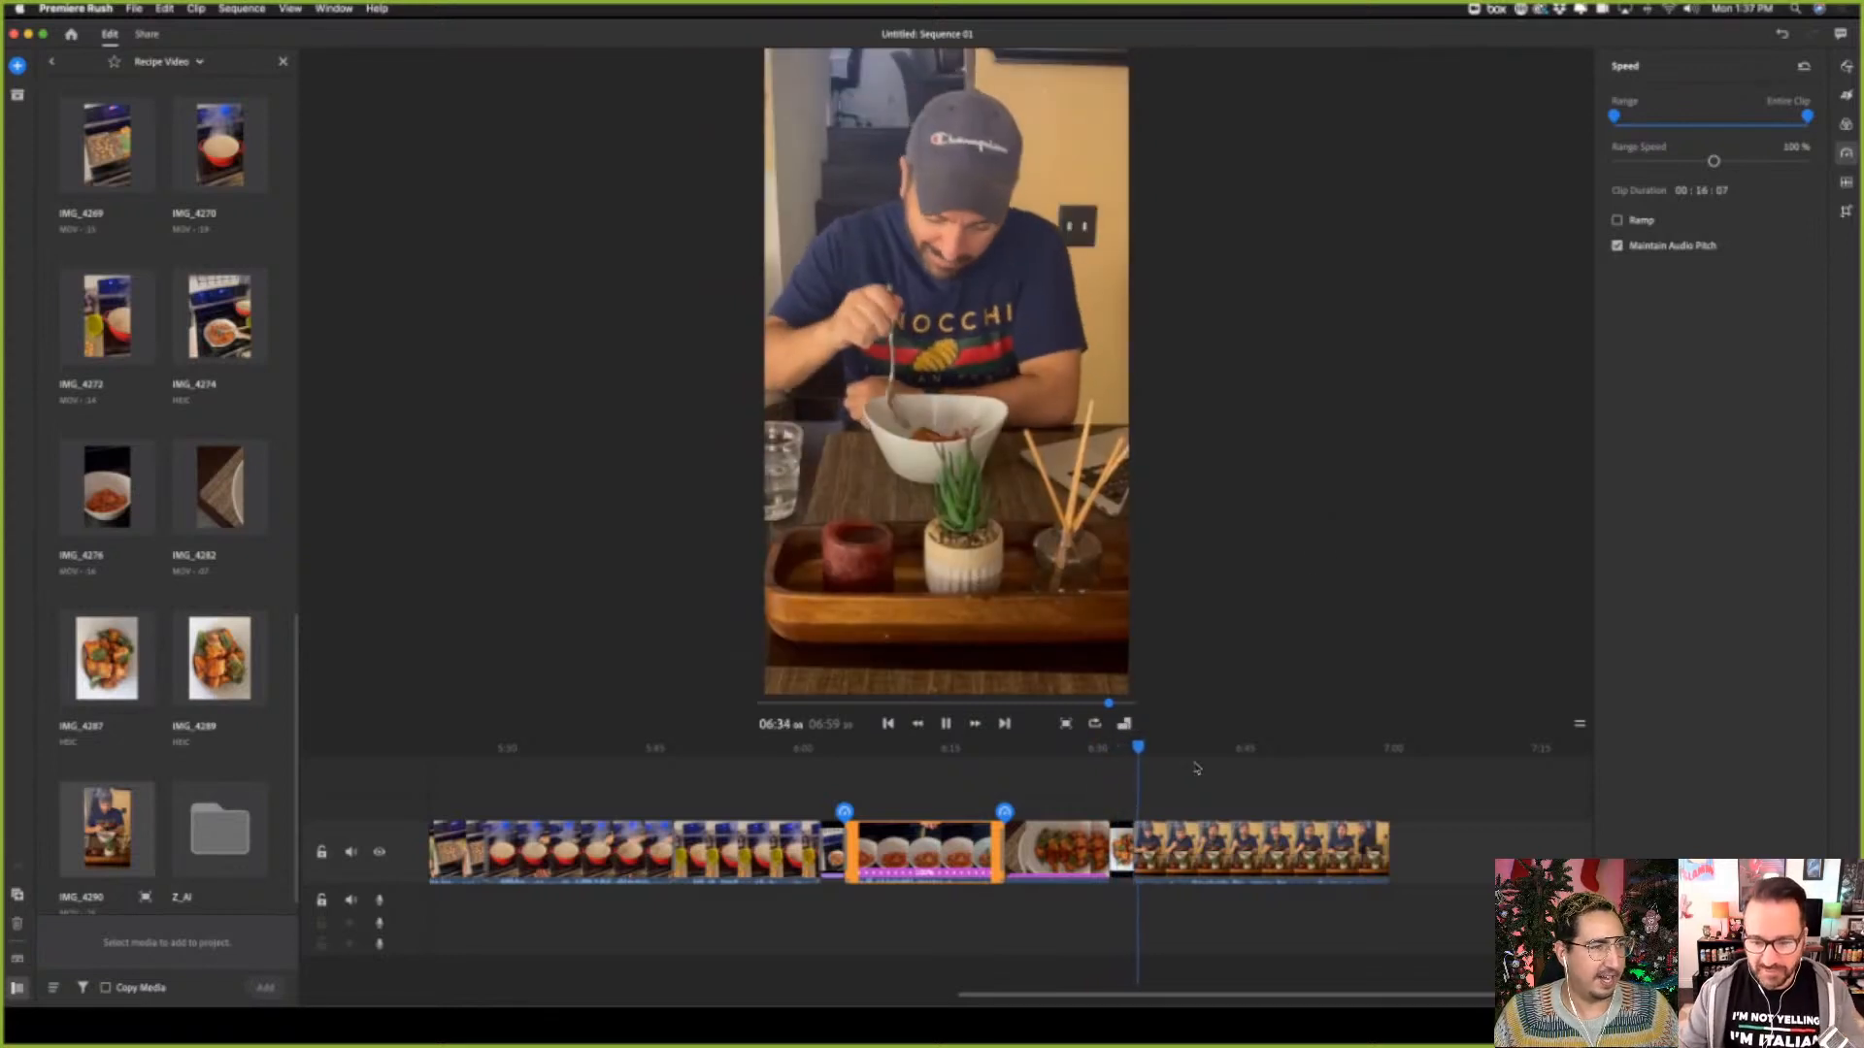
{"action": "left_click", "coordinate": [1119, 852]}
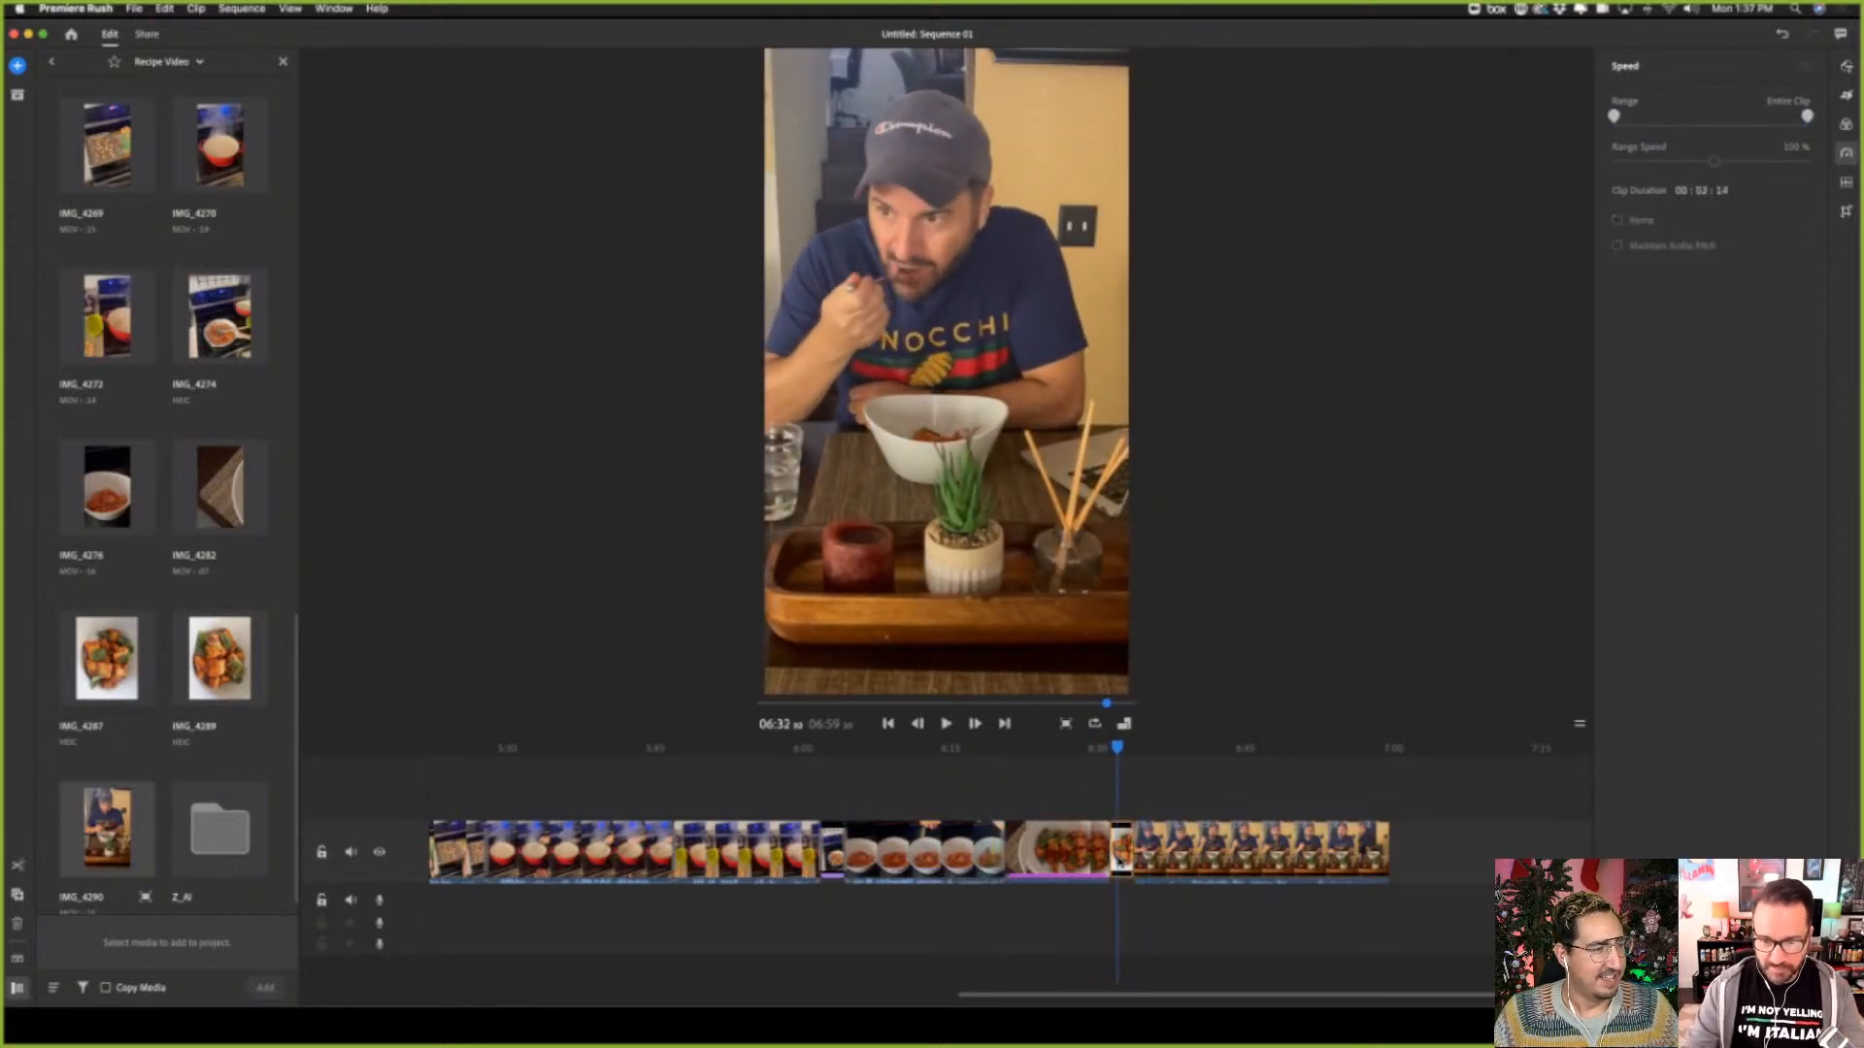
Delete the short piece at about 06:32 in front of the eating clip and apply a Dissolve transition to the eating clip
{"action": "left_click", "coordinate": [1120, 853]}
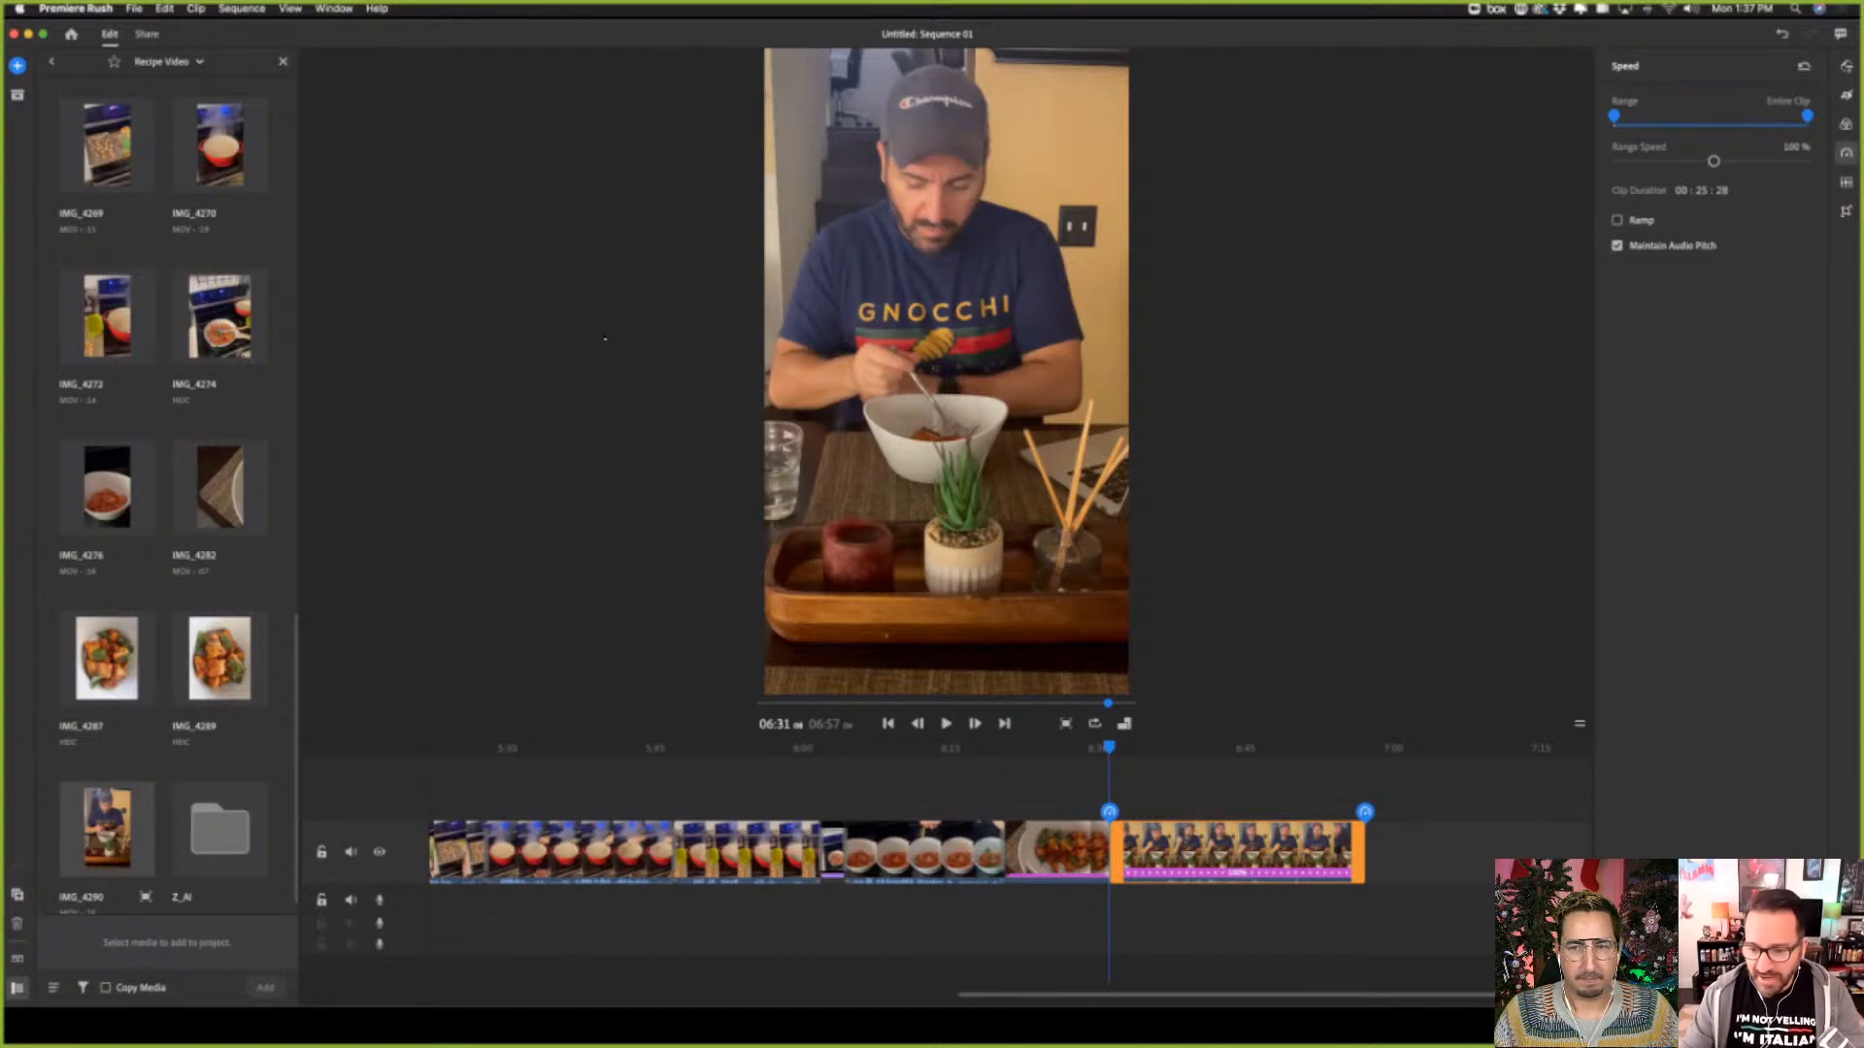
{"action": "left_click", "coordinate": [1334, 852]}
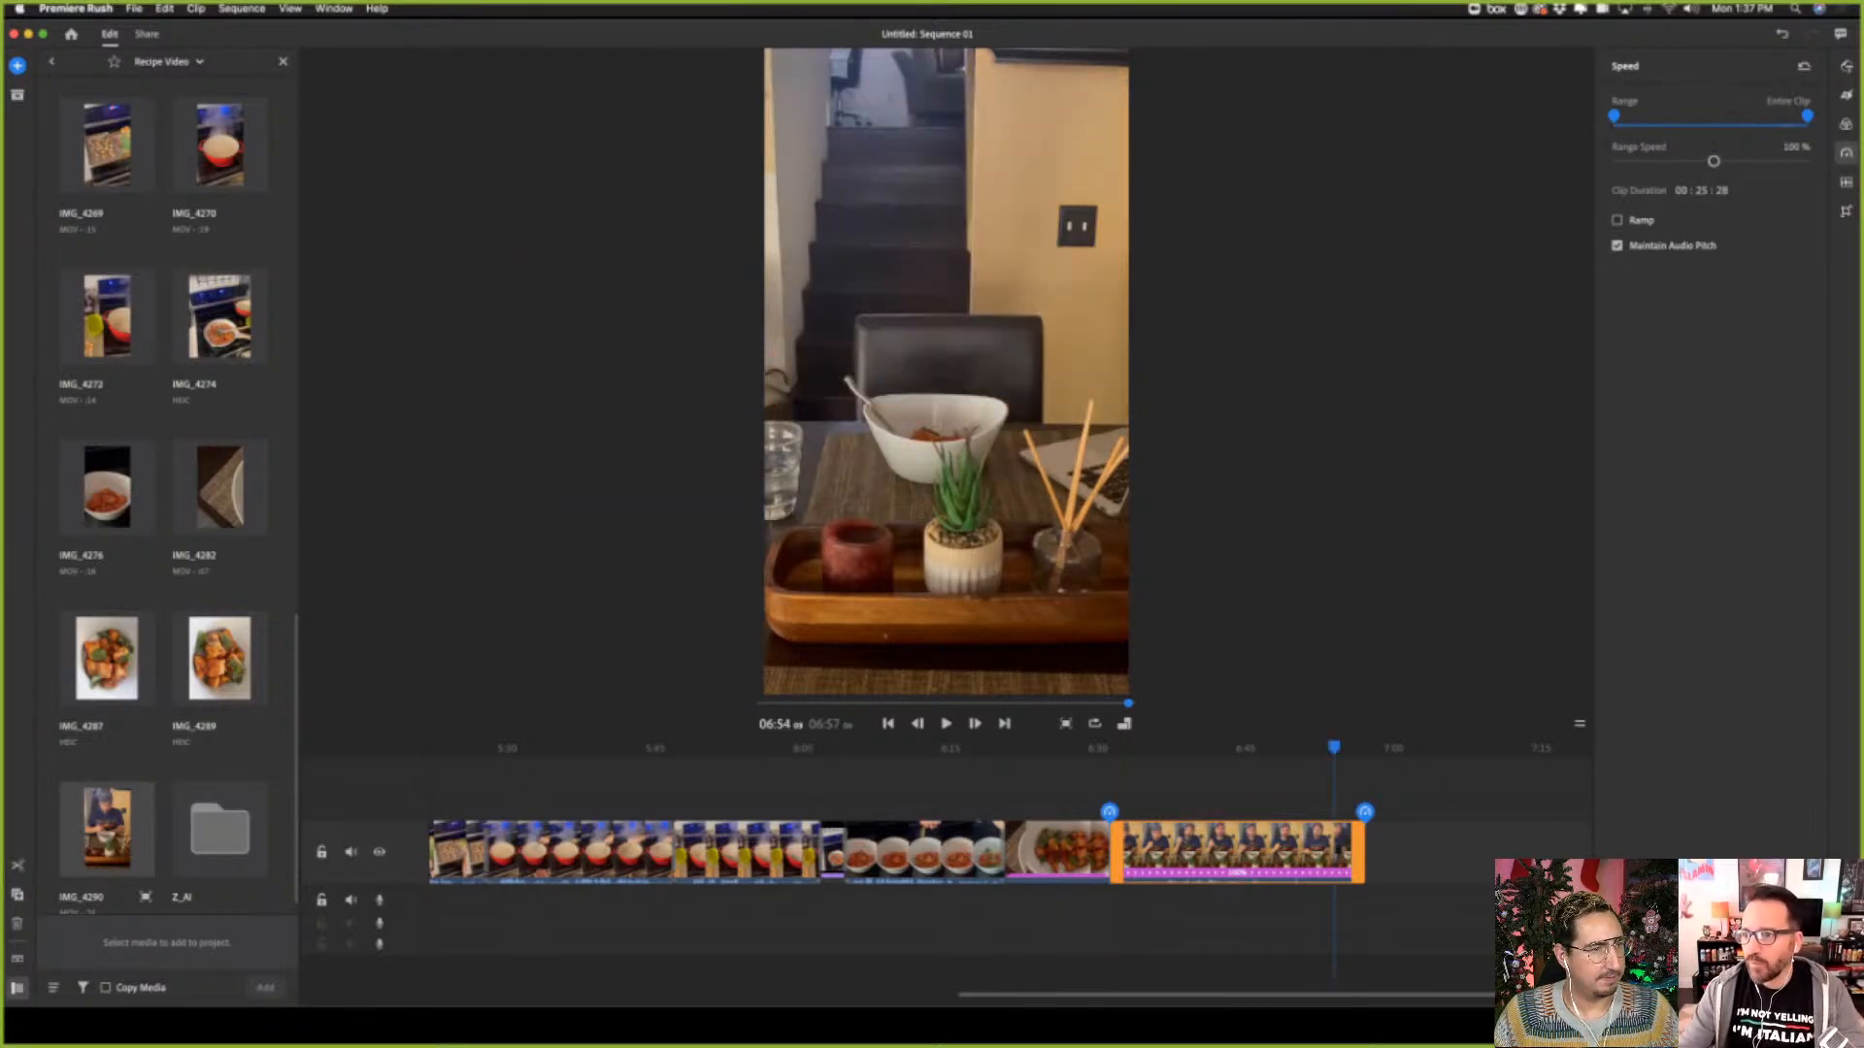
{"action": "left_click", "coordinate": [1847, 94]}
{"action": "left_click", "coordinate": [1677, 113]}
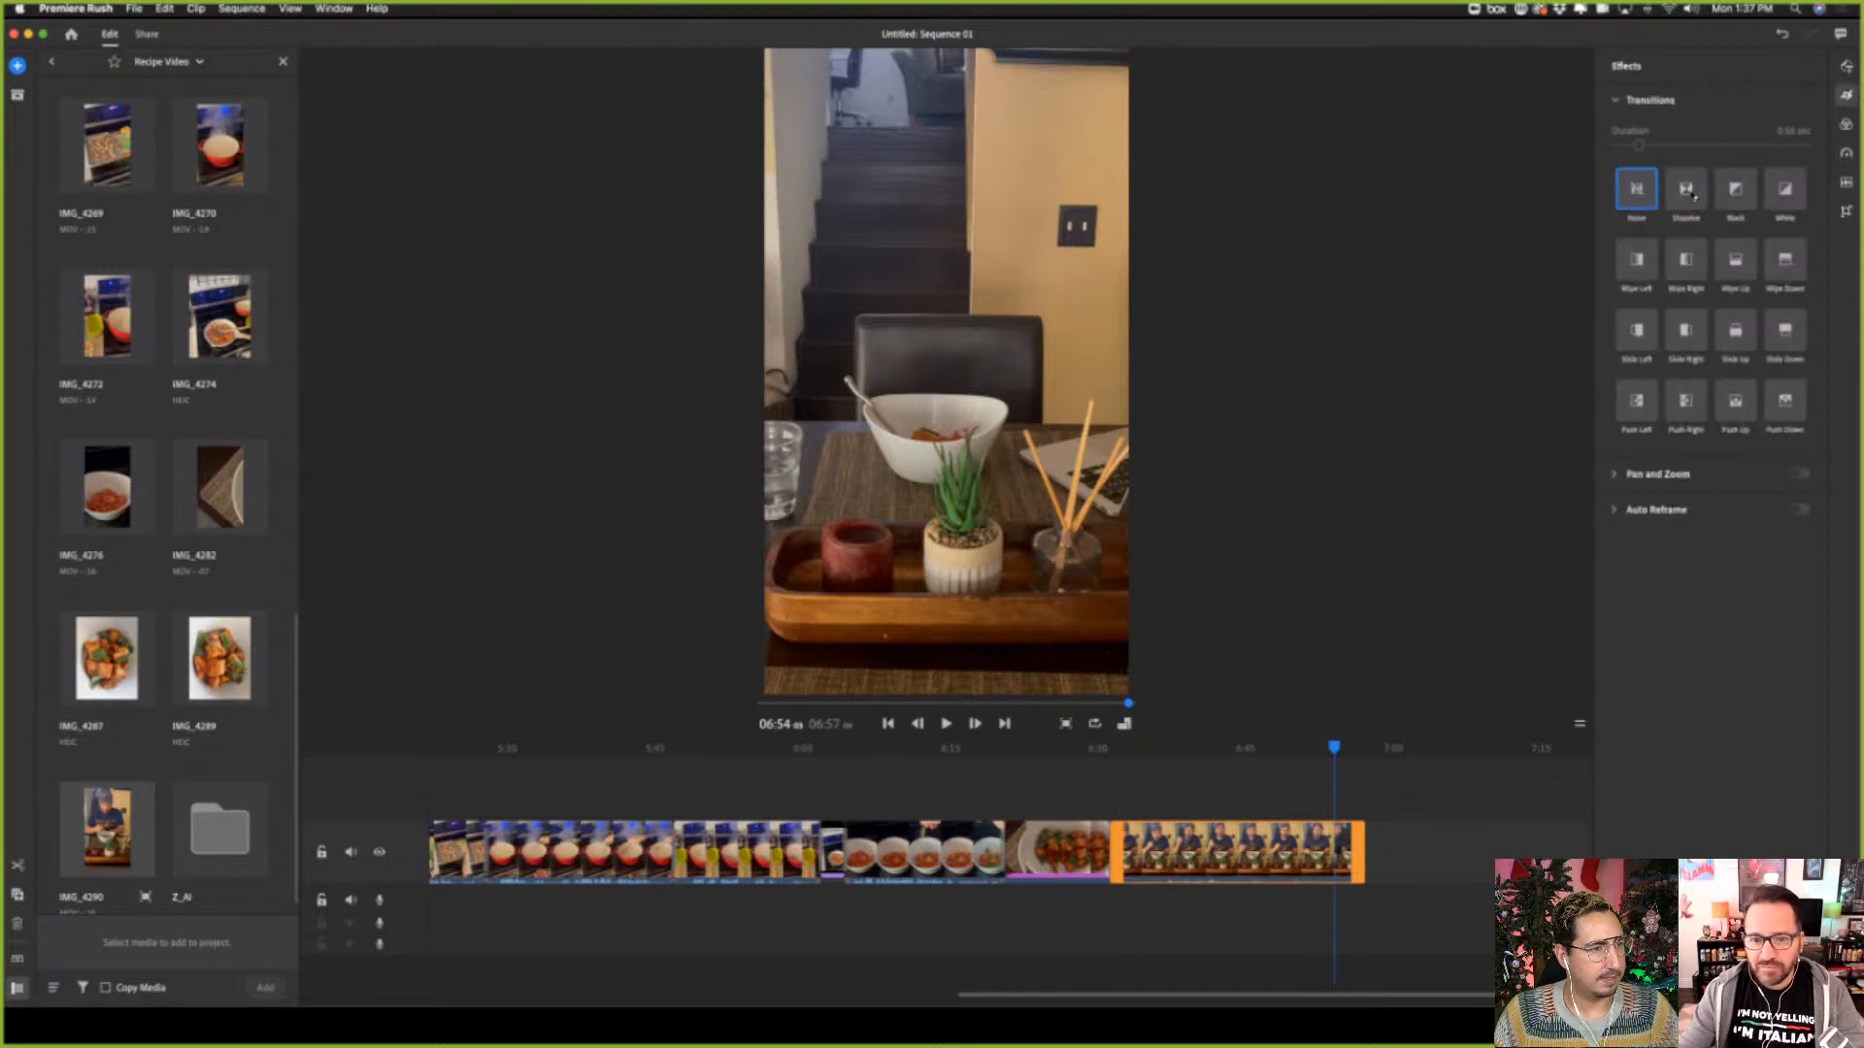
{"action": "left_click", "coordinate": [1689, 191]}
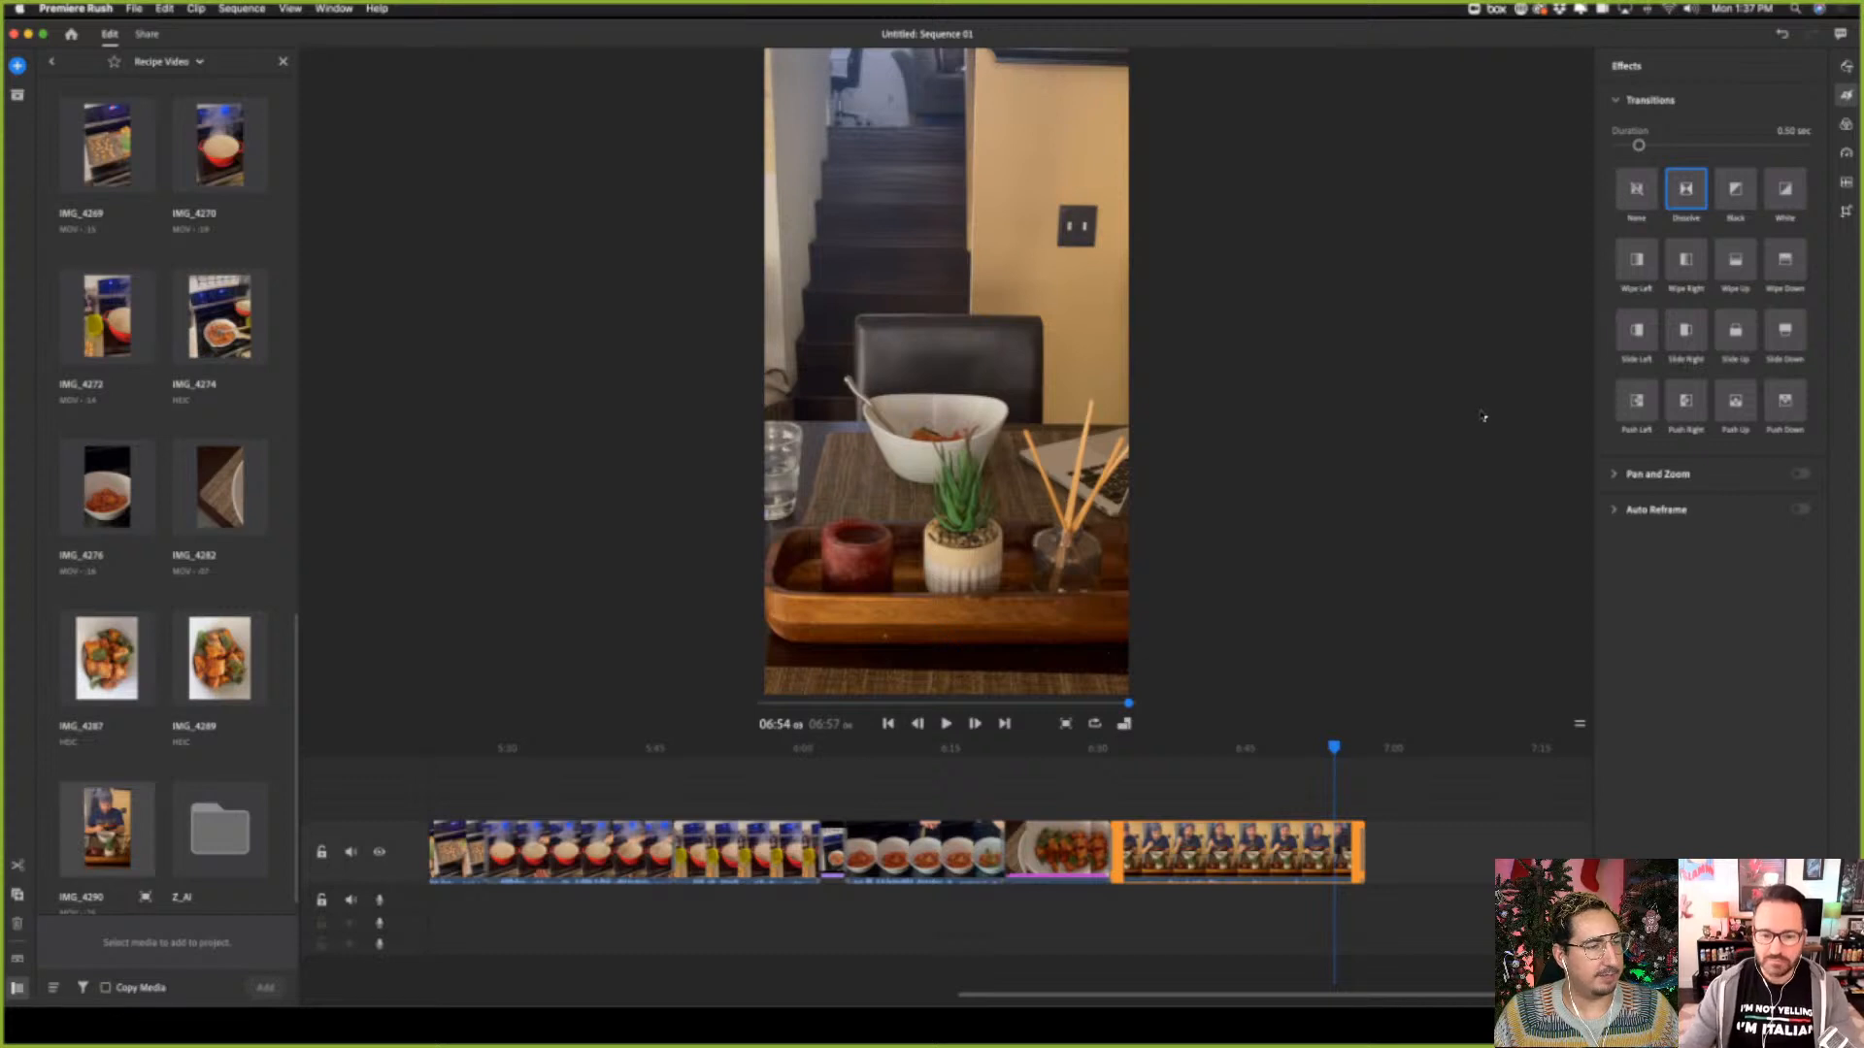
Move the playhead back clip by clip to the very start of the sequence
{"action": "left_click", "coordinate": [888, 724]}
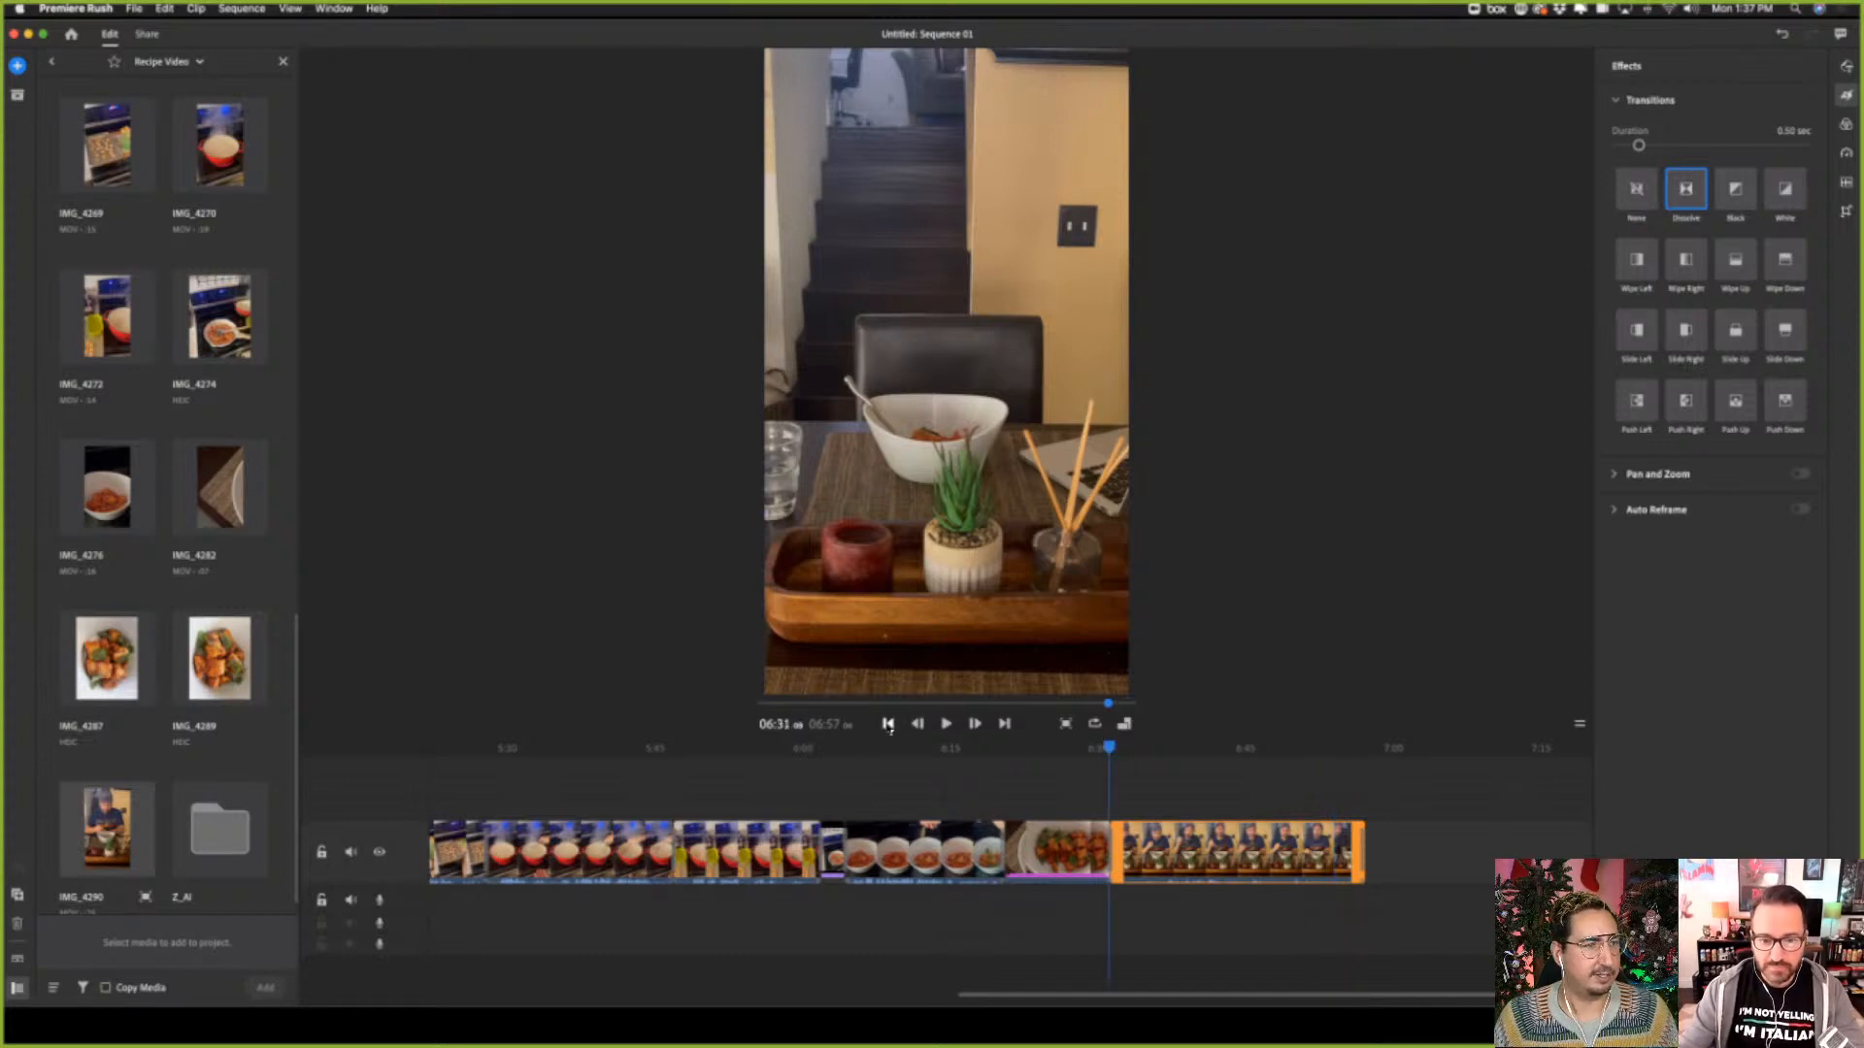
{"action": "left_click", "coordinate": [888, 724]}
{"action": "left_click", "coordinate": [888, 724]}
{"action": "left_click", "coordinate": [888, 724]}
{"action": "left_click", "coordinate": [888, 724]}
{"action": "left_click", "coordinate": [888, 724]}
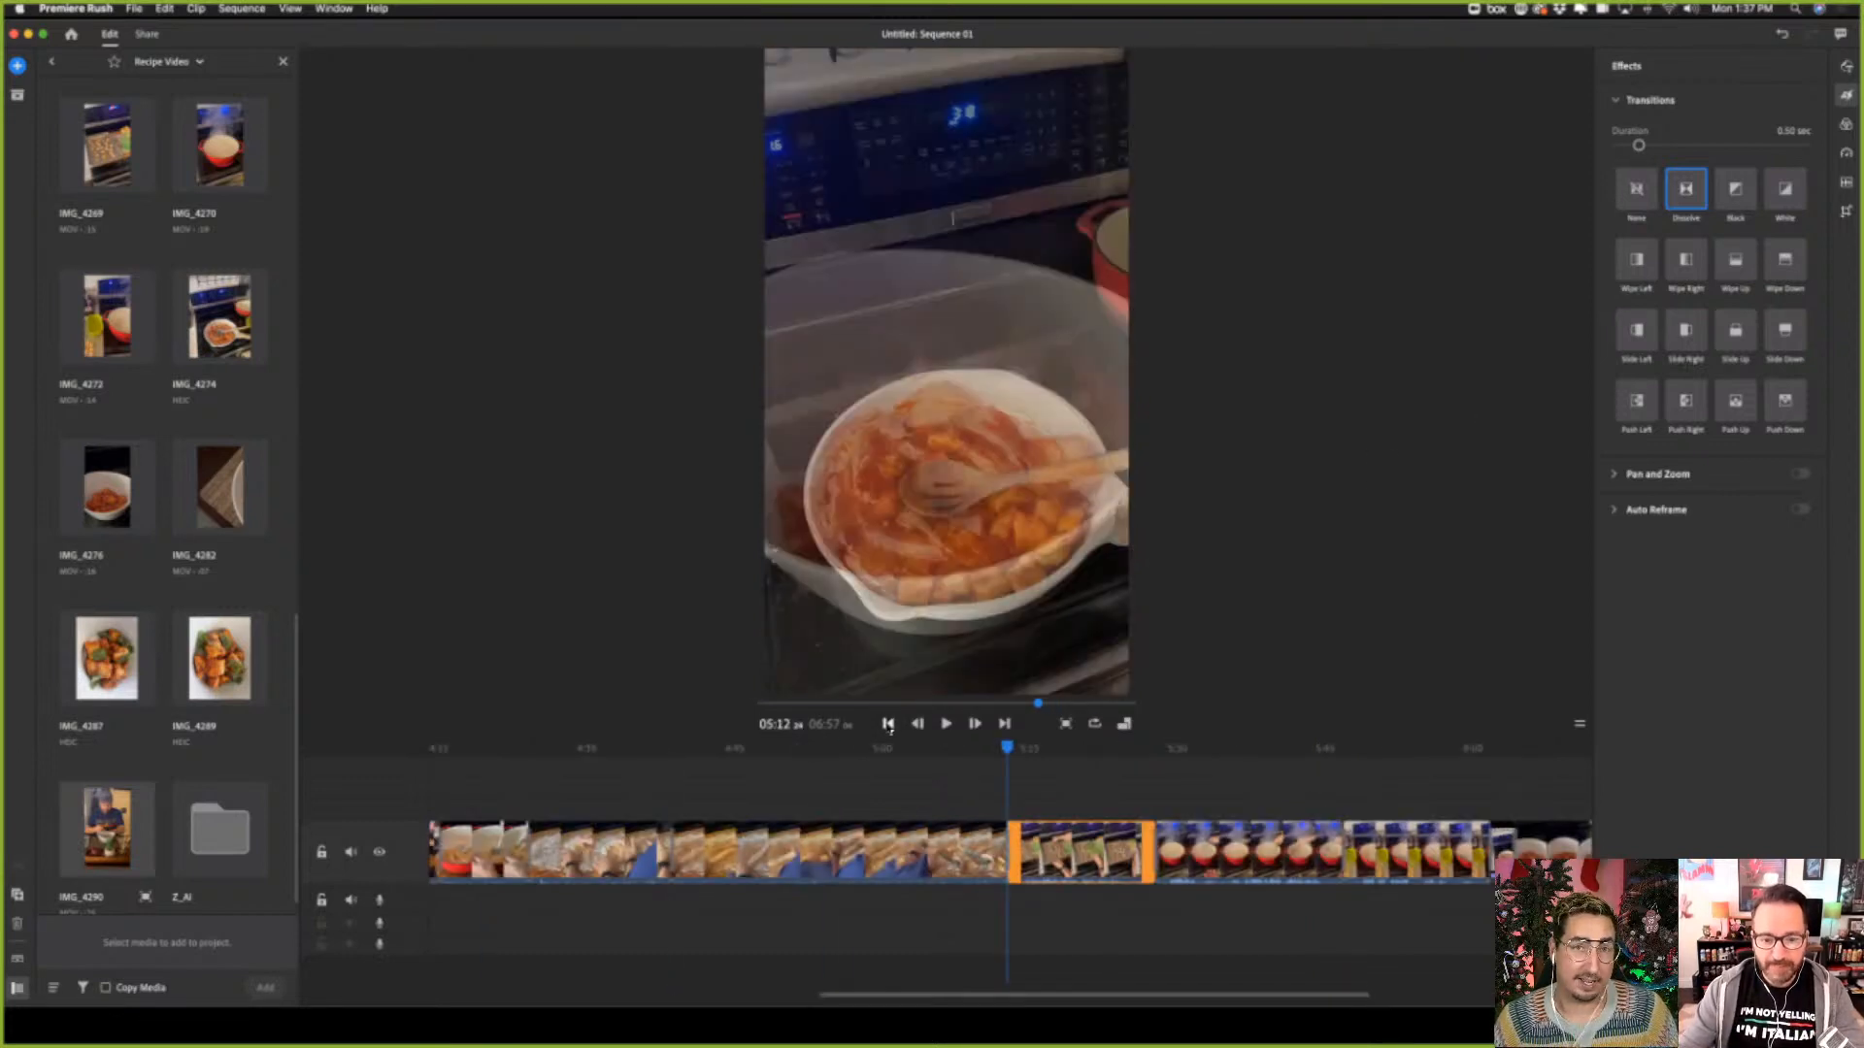
{"action": "left_click", "coordinate": [888, 724]}
{"action": "left_click", "coordinate": [888, 724]}
{"action": "left_click", "coordinate": [888, 725]}
{"action": "left_click", "coordinate": [888, 724]}
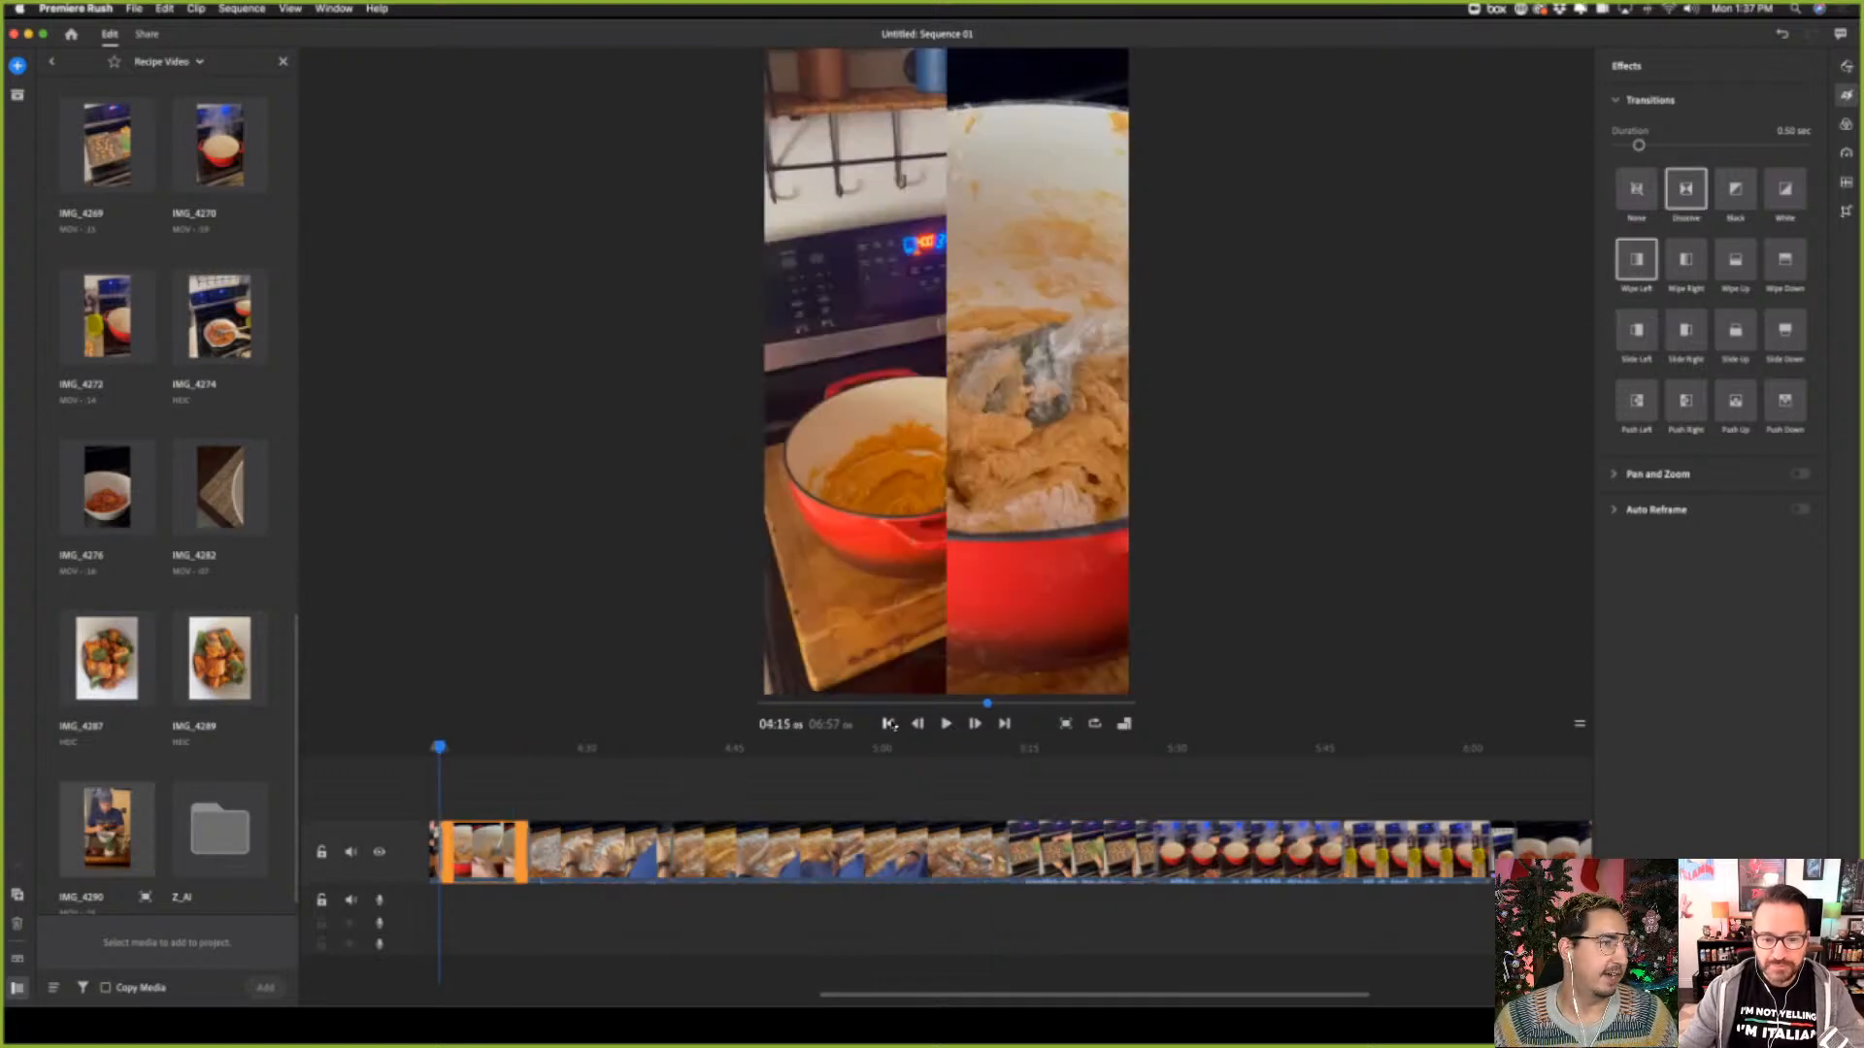
{"action": "left_click", "coordinate": [889, 724]}
{"action": "left_click", "coordinate": [888, 724]}
{"action": "left_click", "coordinate": [889, 724]}
{"action": "left_click", "coordinate": [888, 724]}
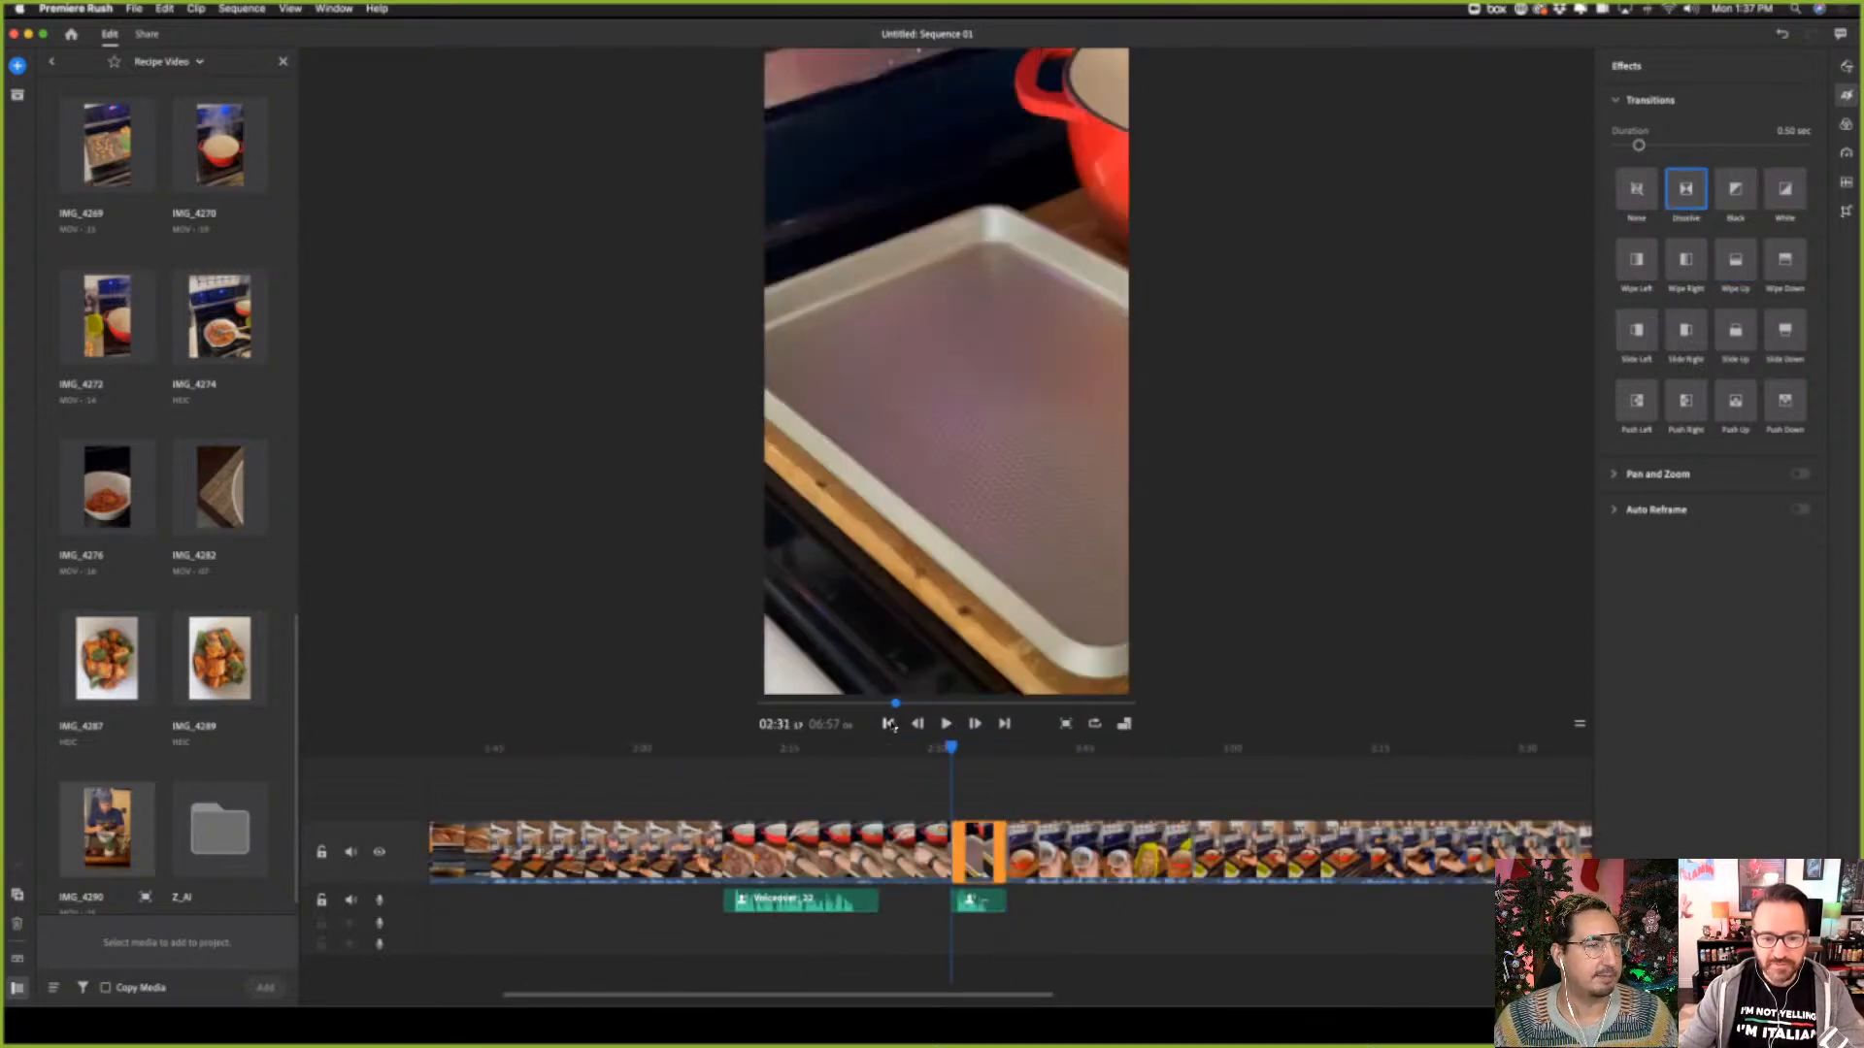
{"action": "left_click", "coordinate": [888, 725]}
{"action": "left_click", "coordinate": [888, 724]}
{"action": "left_click", "coordinate": [889, 724]}
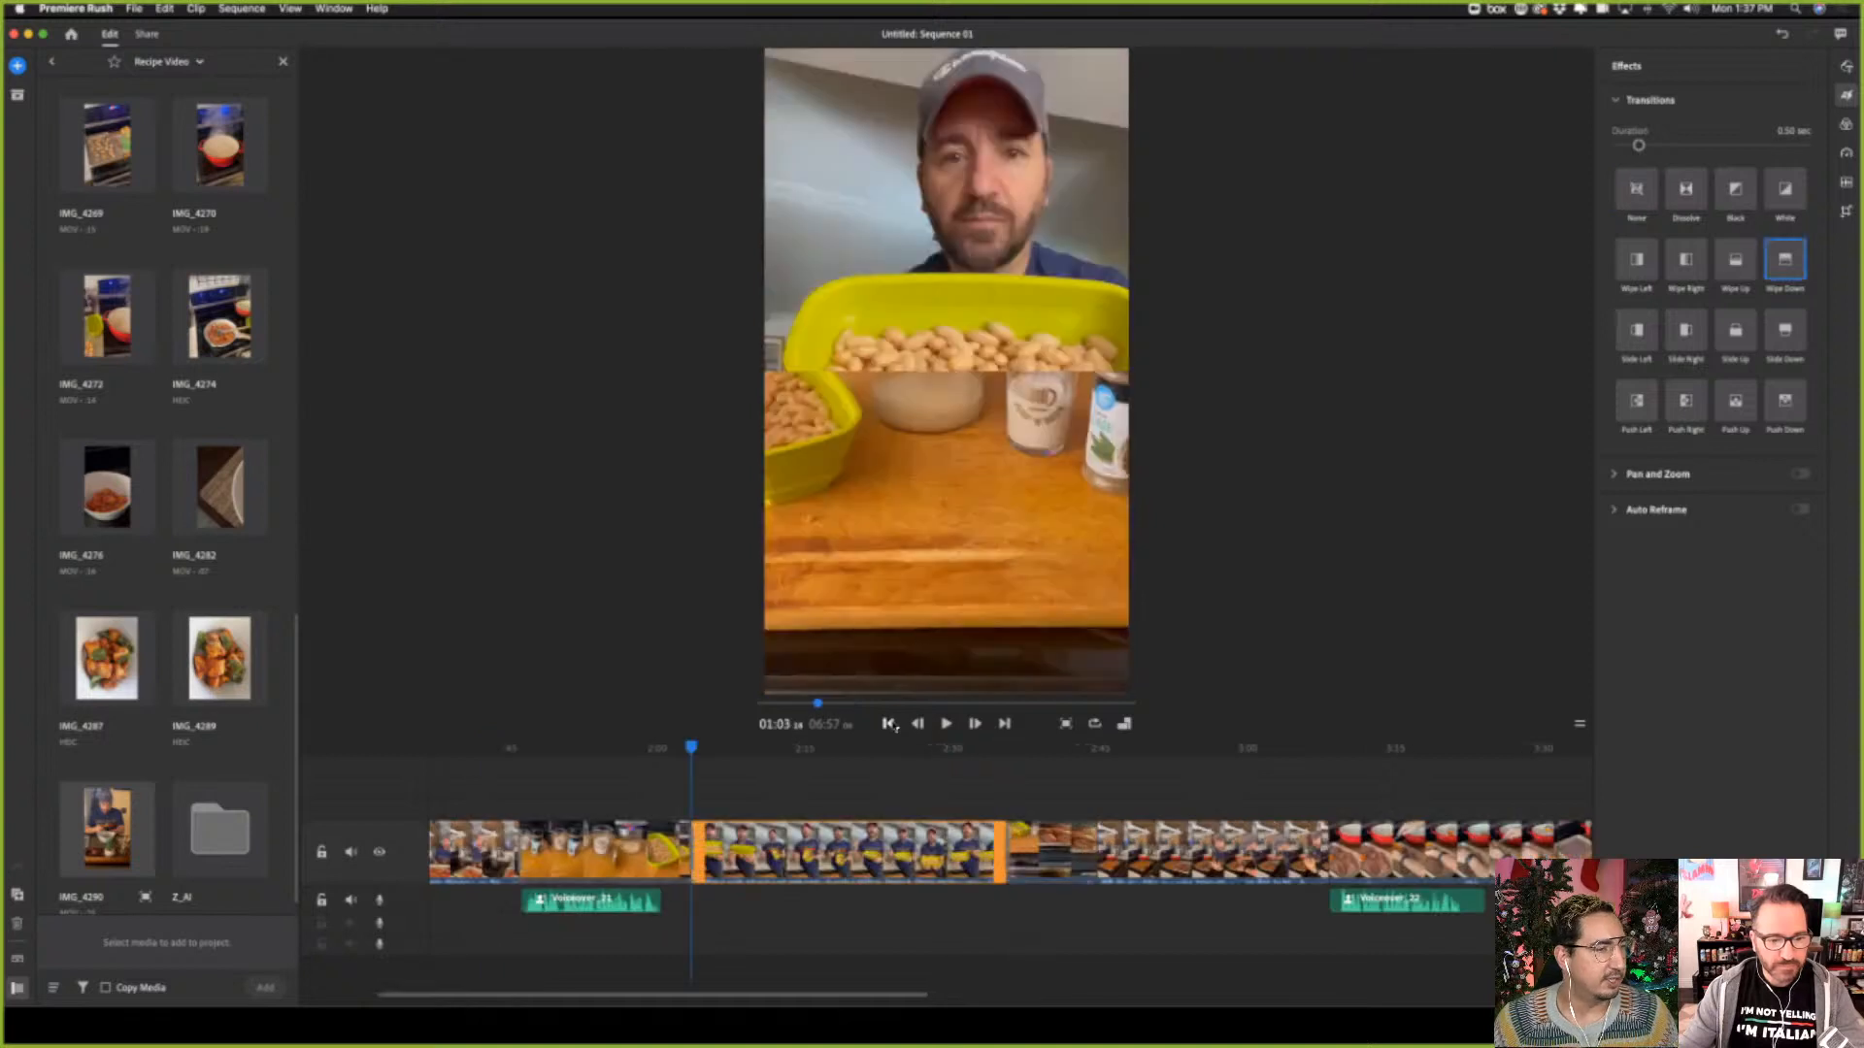
{"action": "left_click", "coordinate": [888, 724]}
{"action": "left_click", "coordinate": [888, 724]}
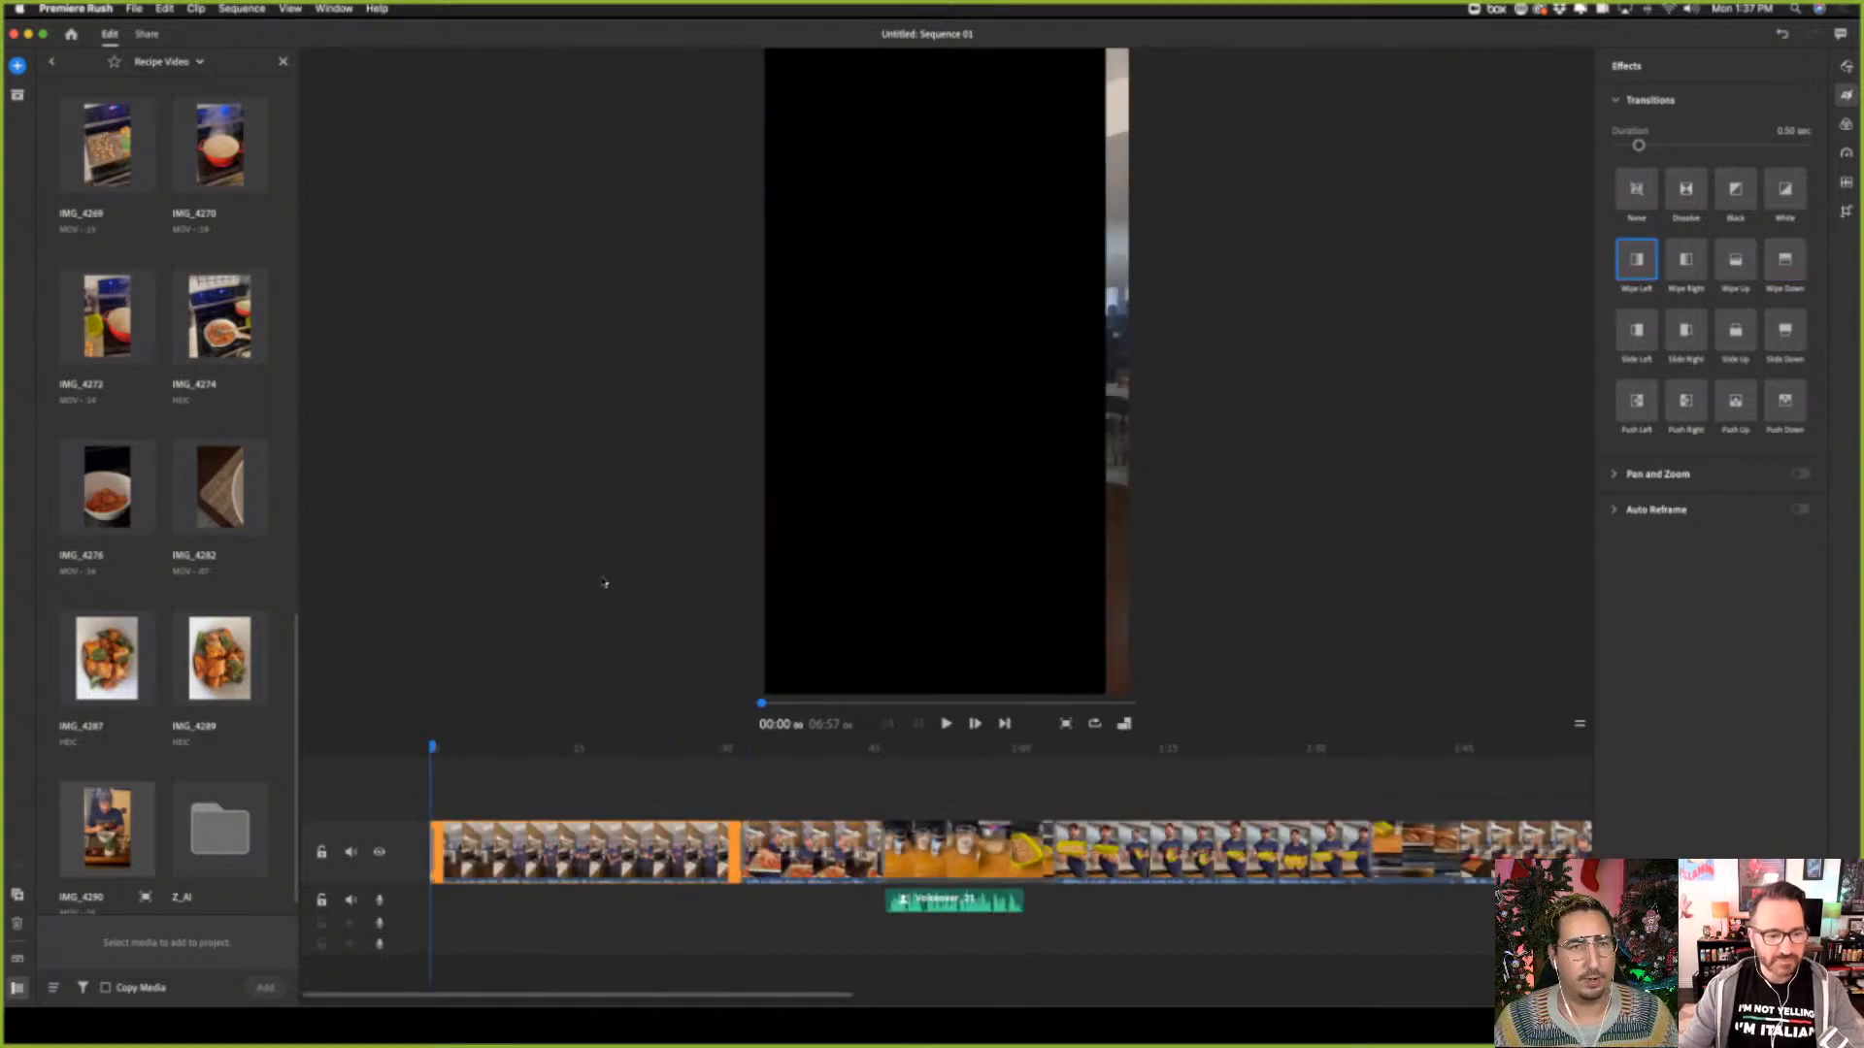
Browse the built-in audio library and search all of its audio for "holidays"
{"action": "left_click", "coordinate": [18, 65]}
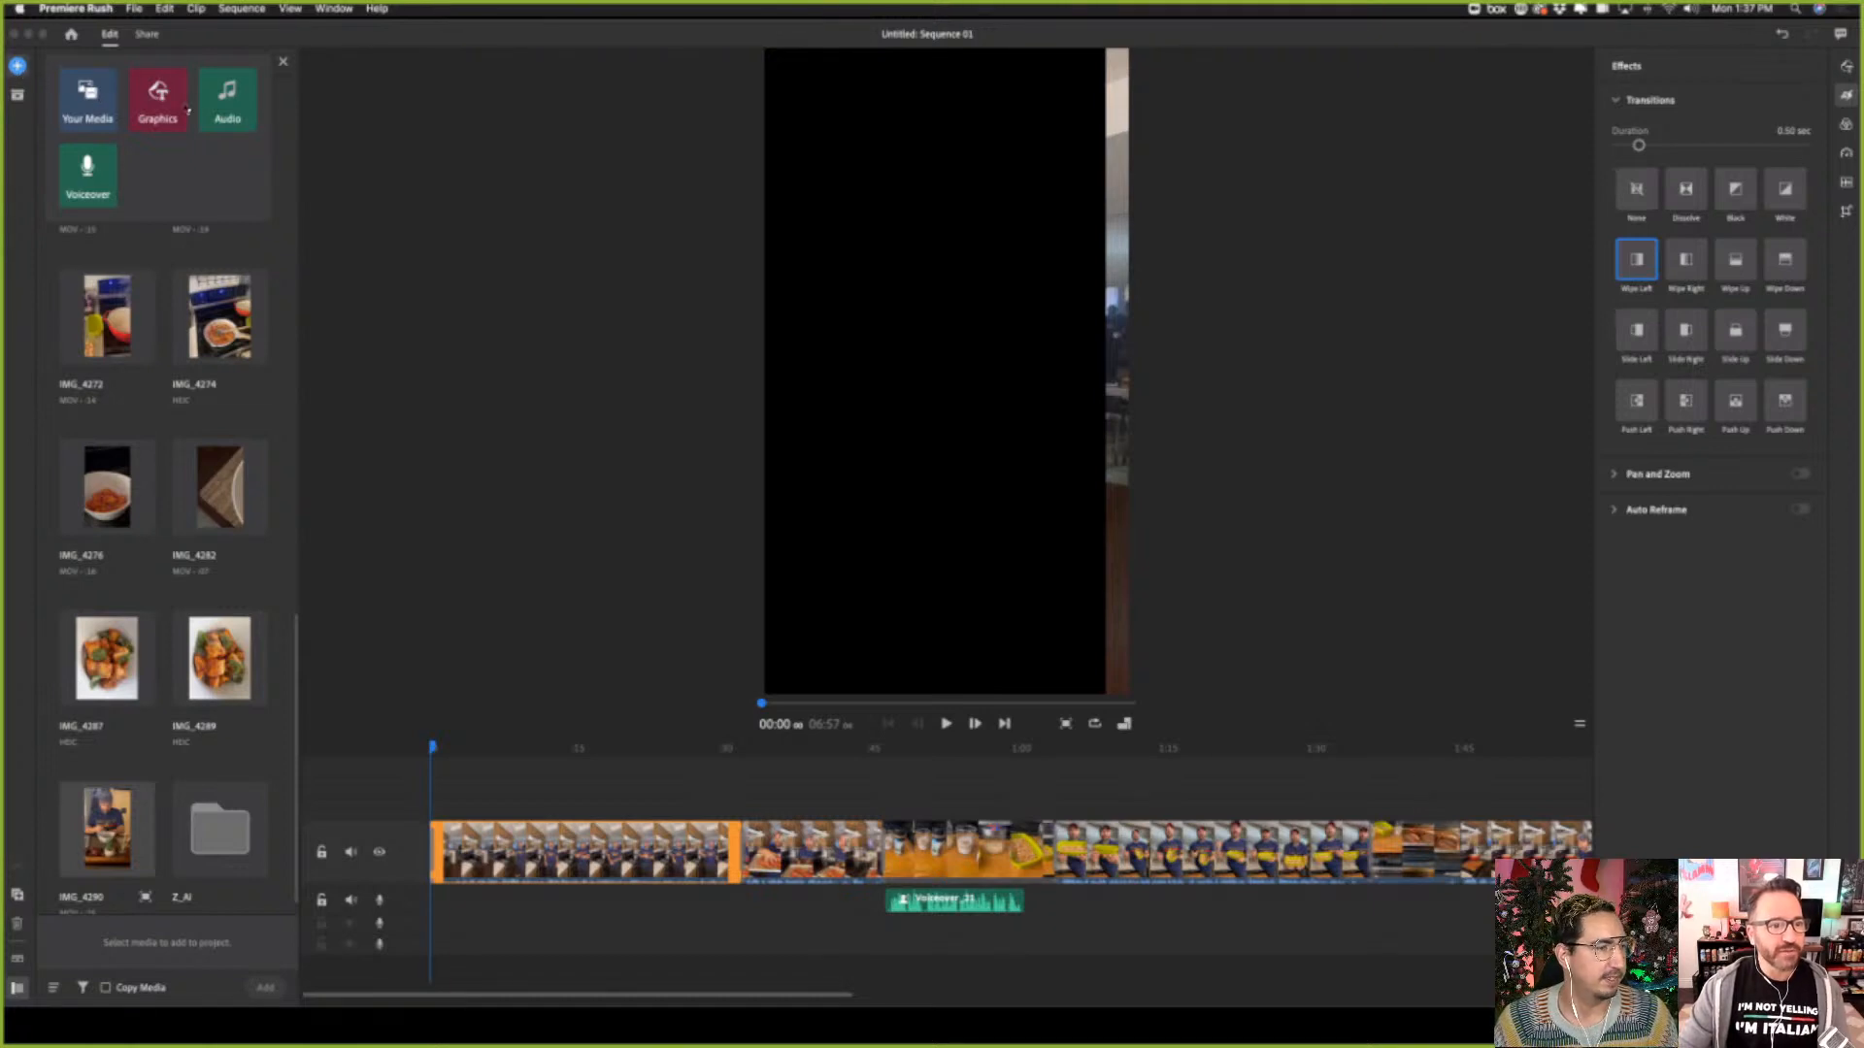
{"action": "left_click", "coordinate": [228, 95]}
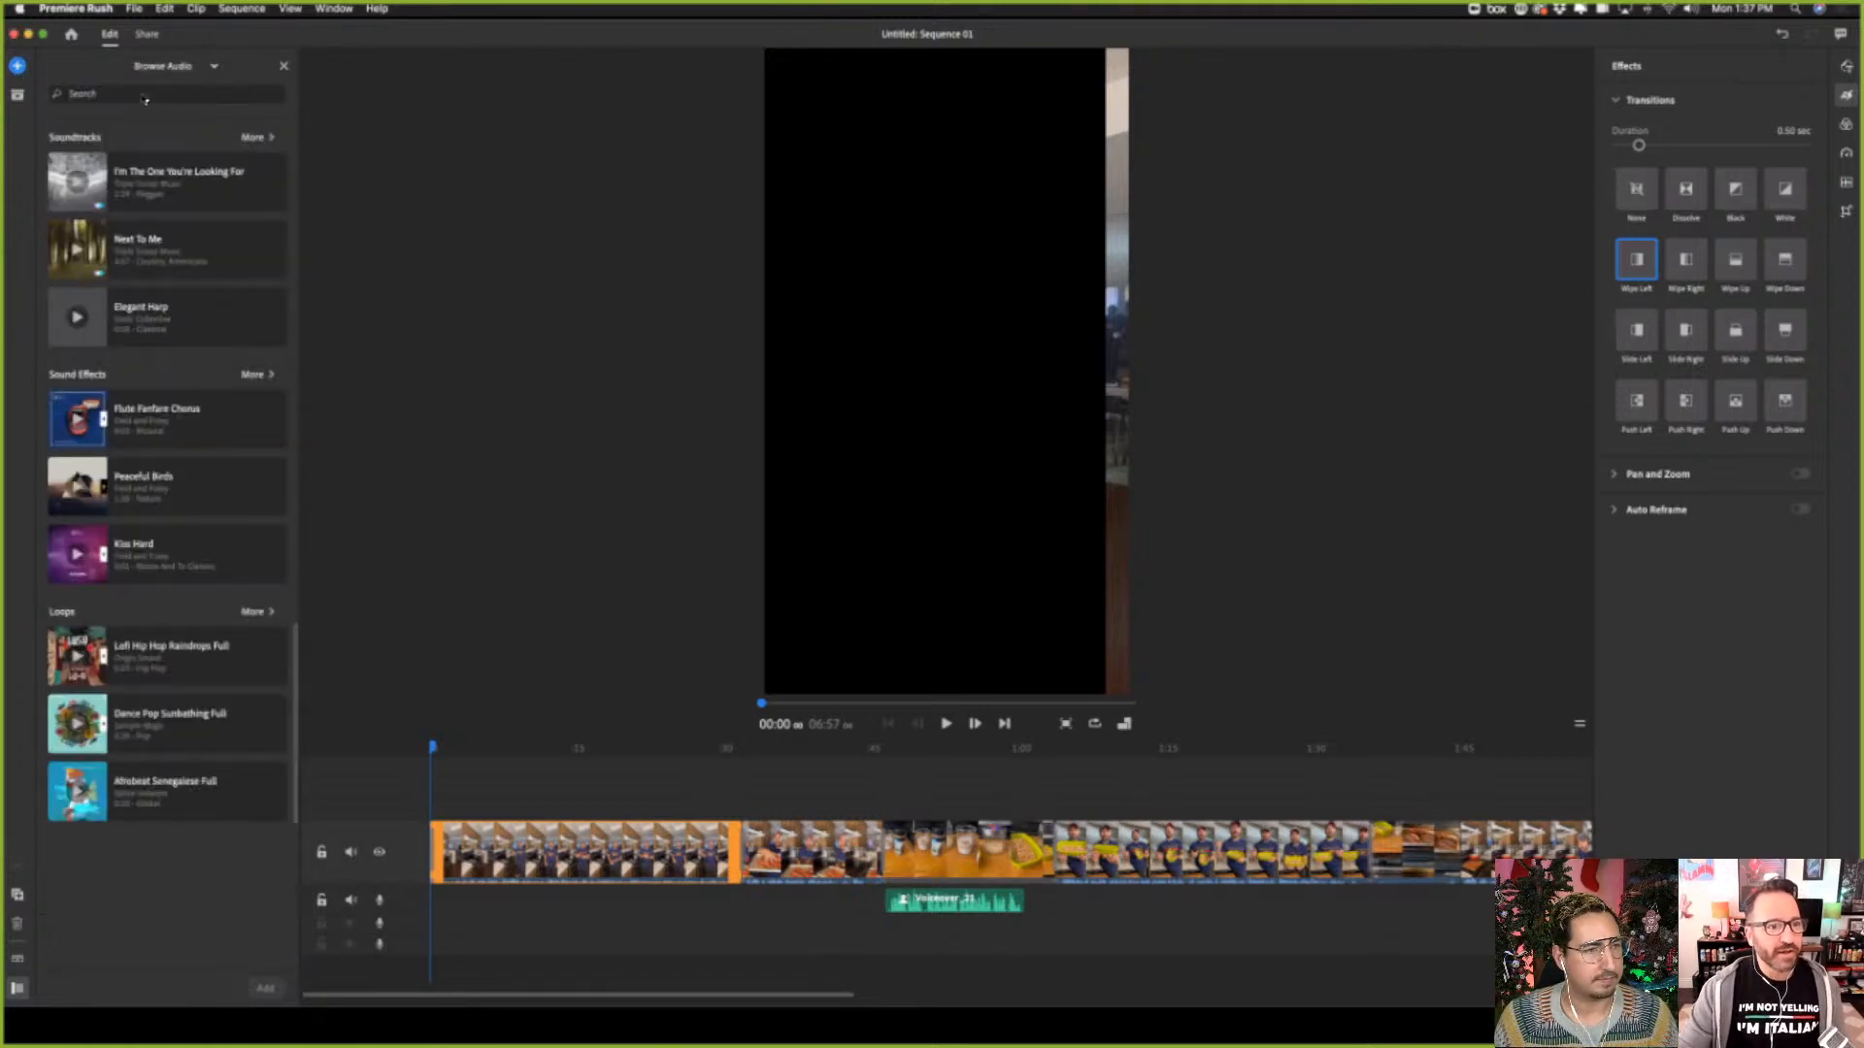
{"action": "type", "text": "Nol"}
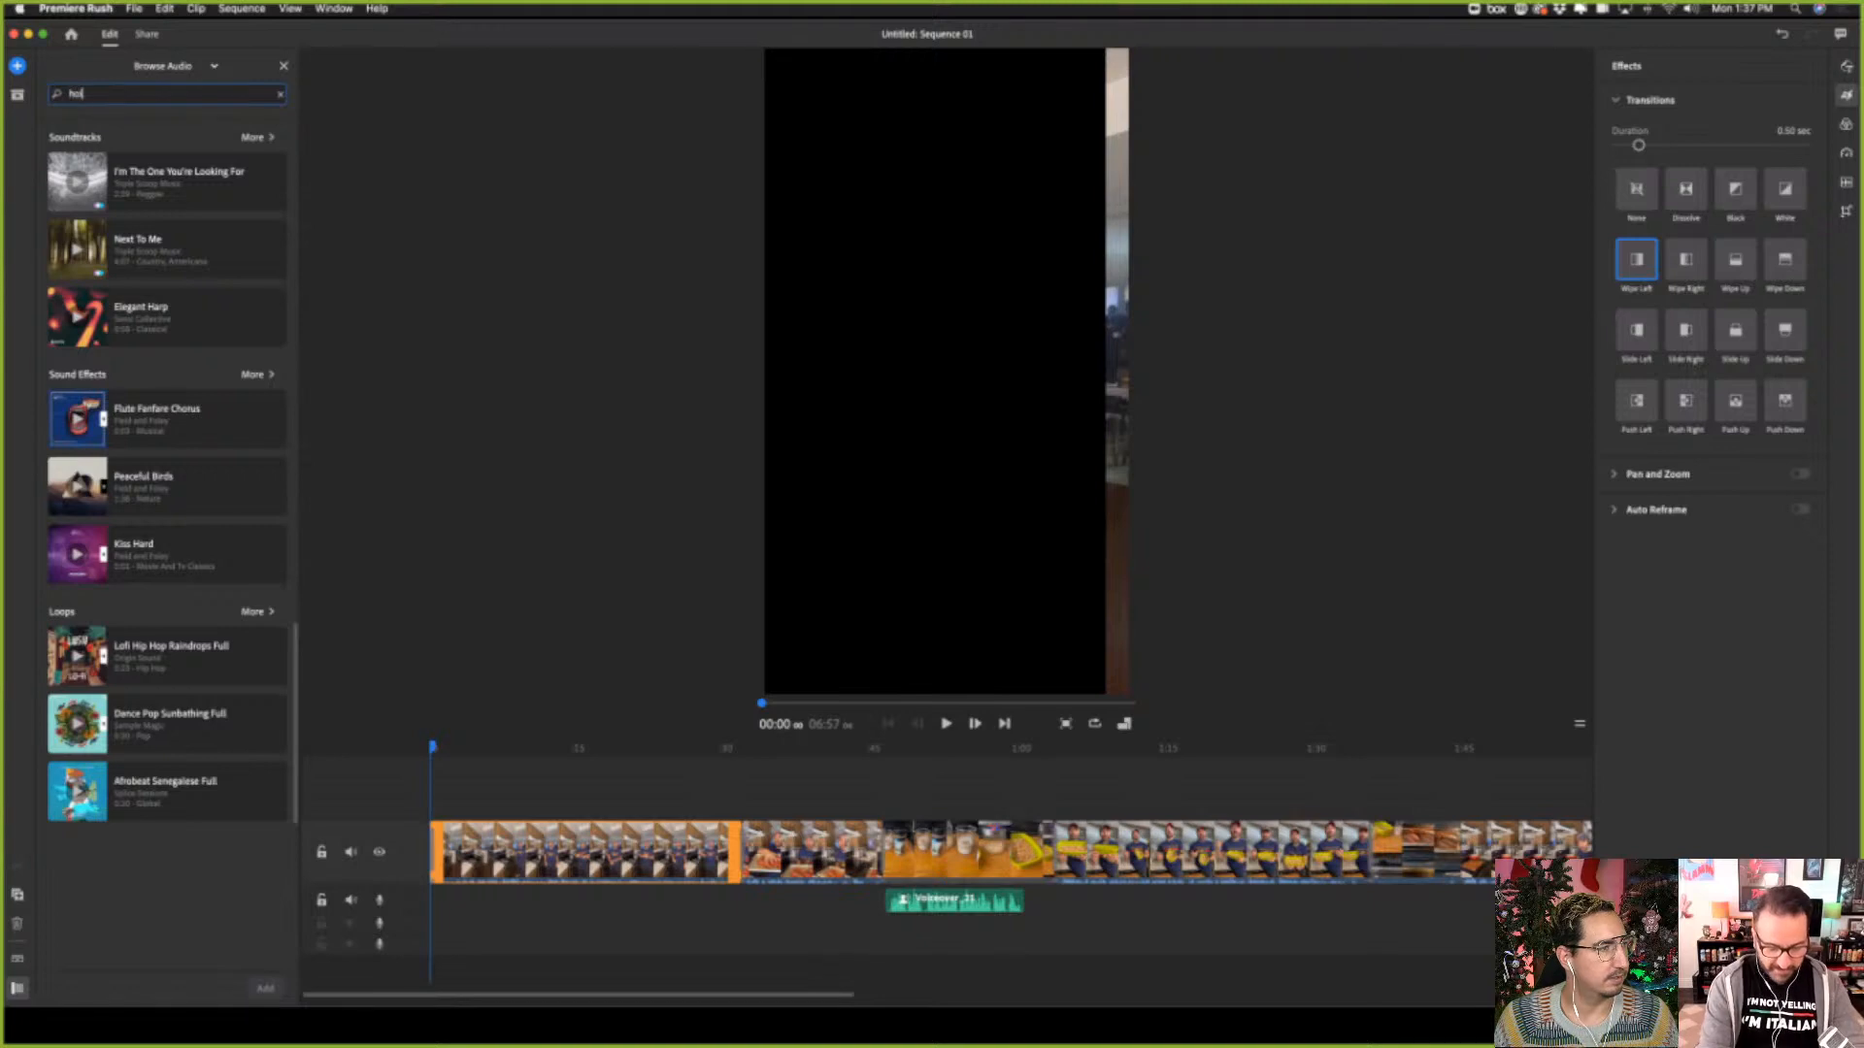
{"action": "type", "text": "idays"}
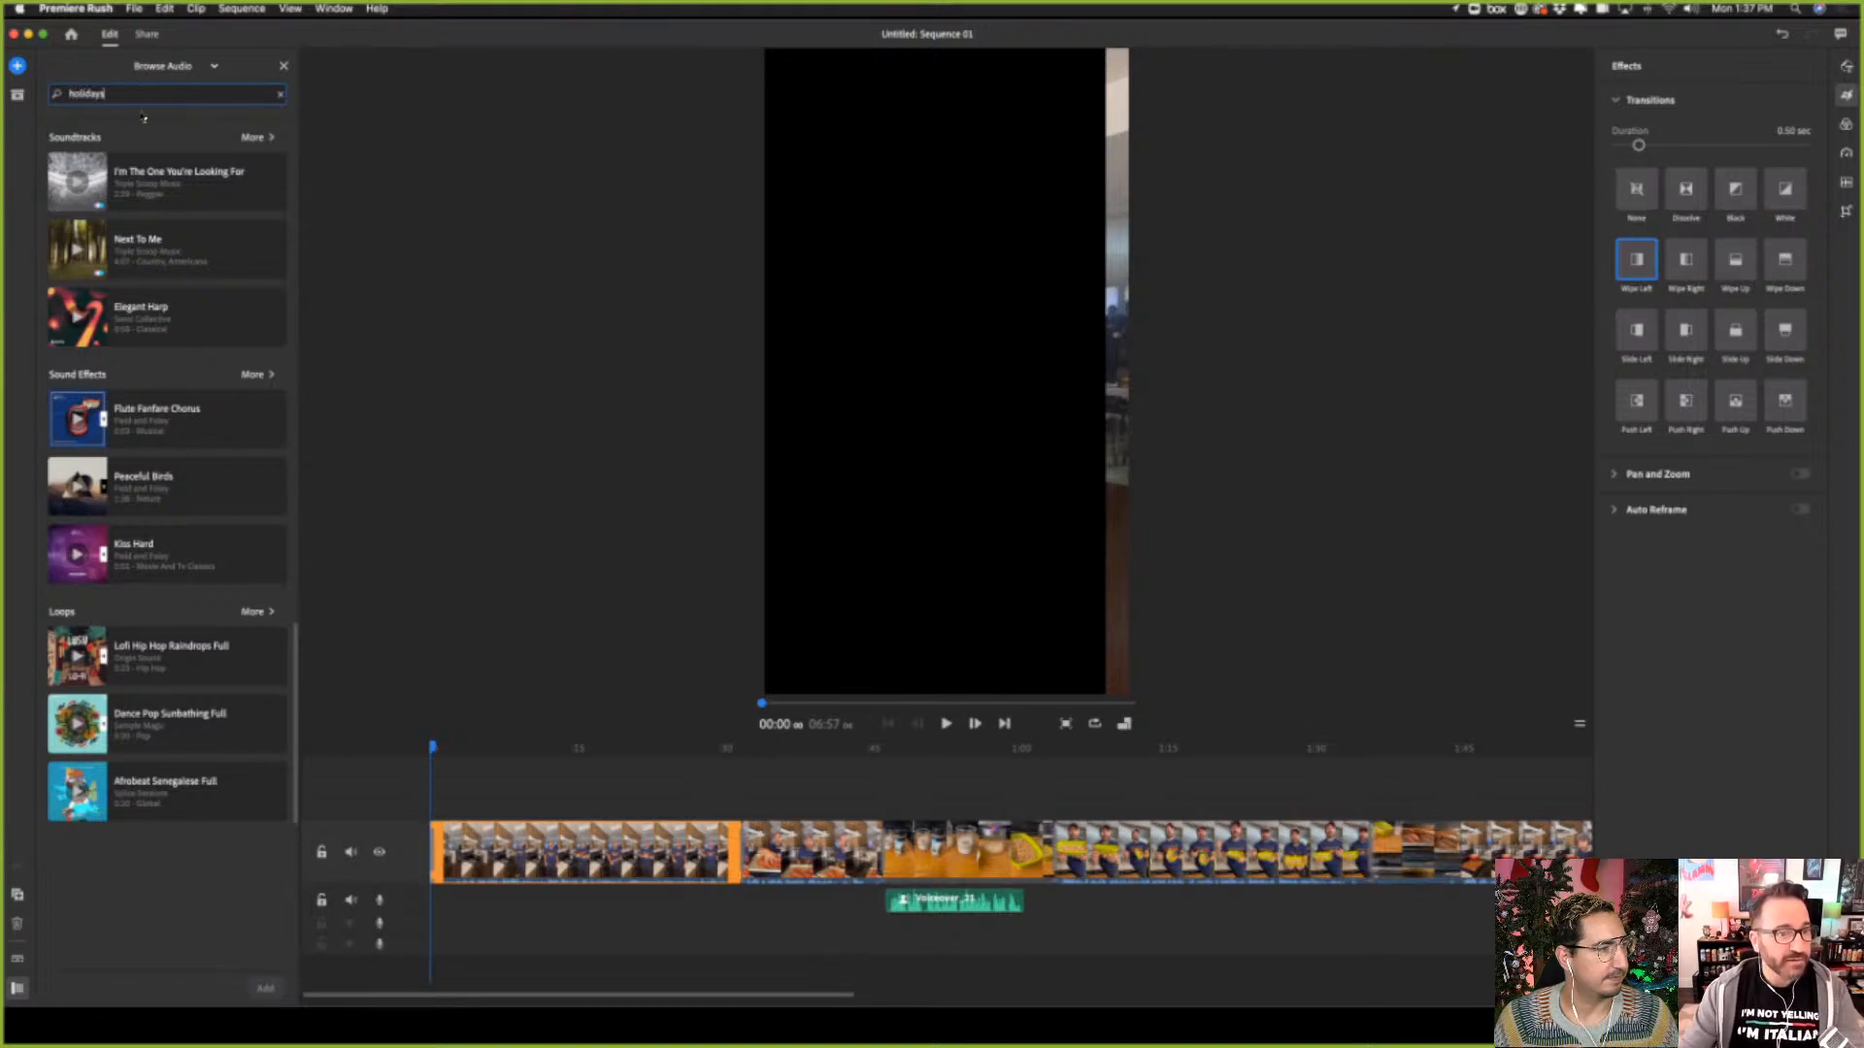
{"action": "key", "text": "Return"}
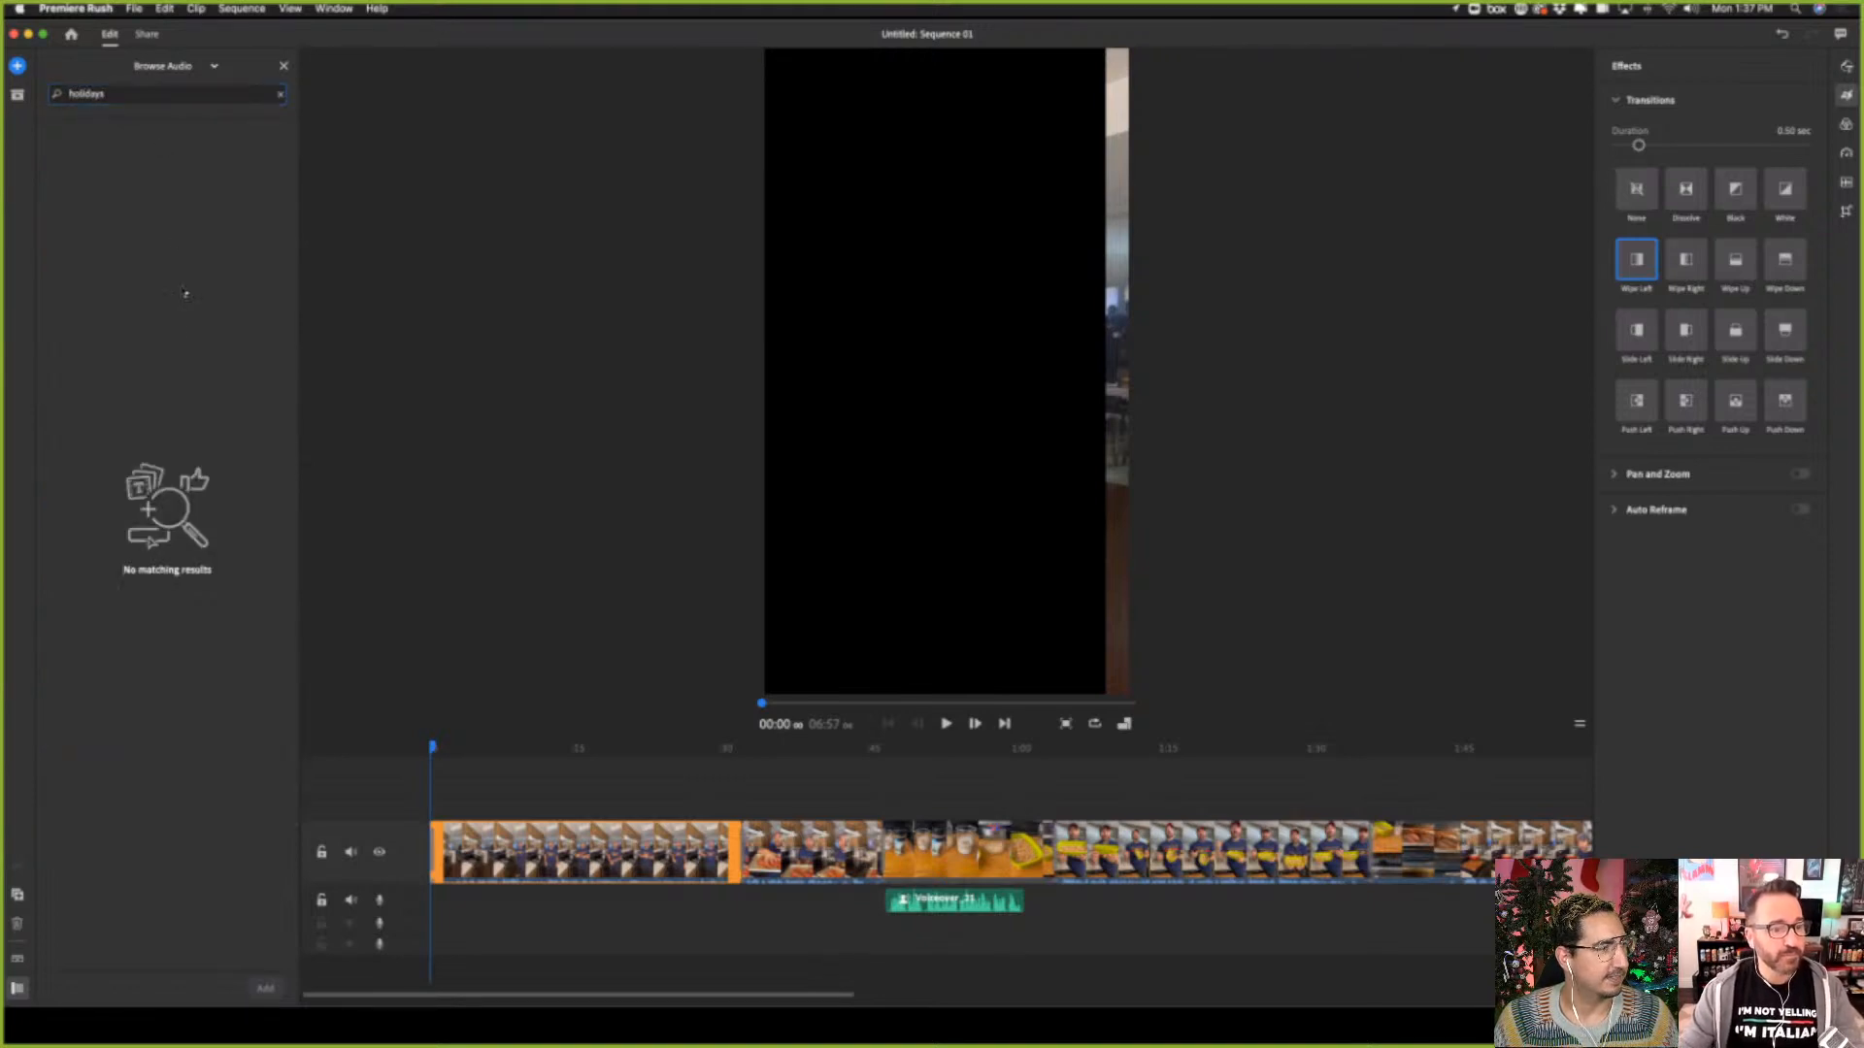
Replace the audio library search term with "cheerful" and run the search
{"action": "double_click", "coordinate": [133, 97]}
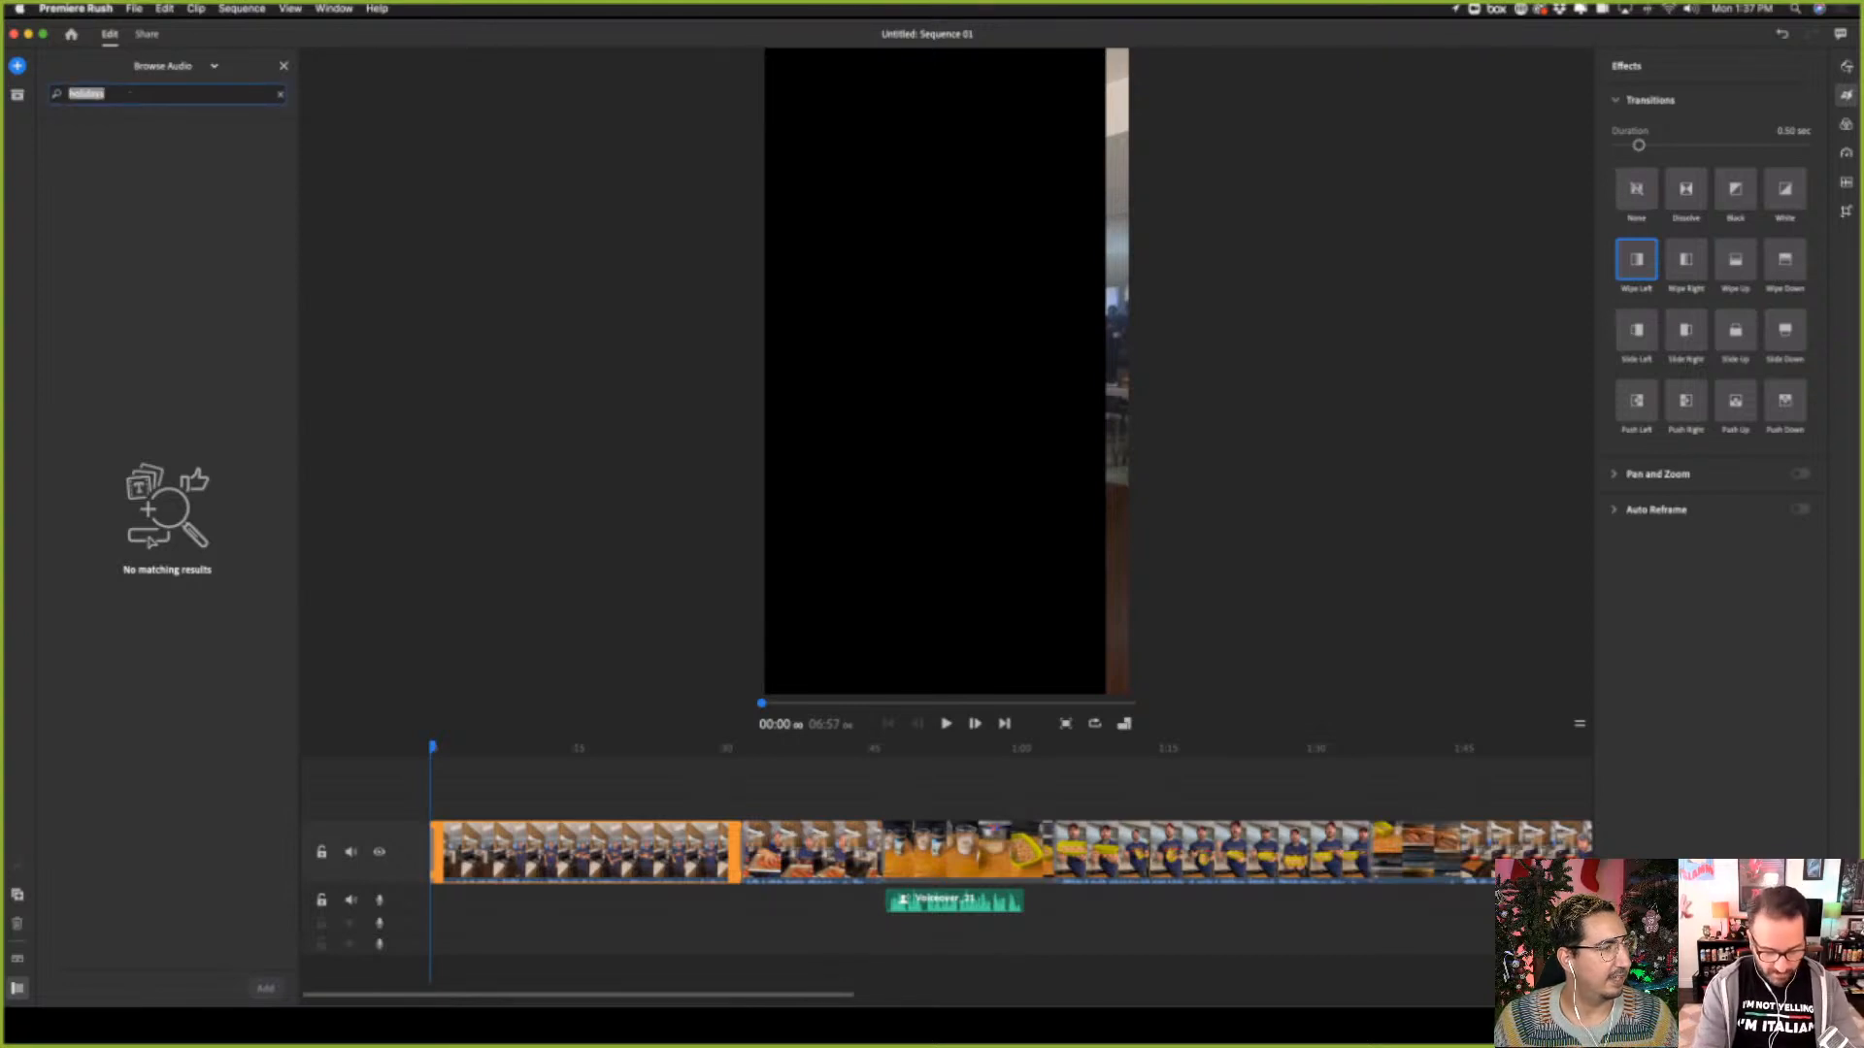
{"action": "type", "text": "cheer"}
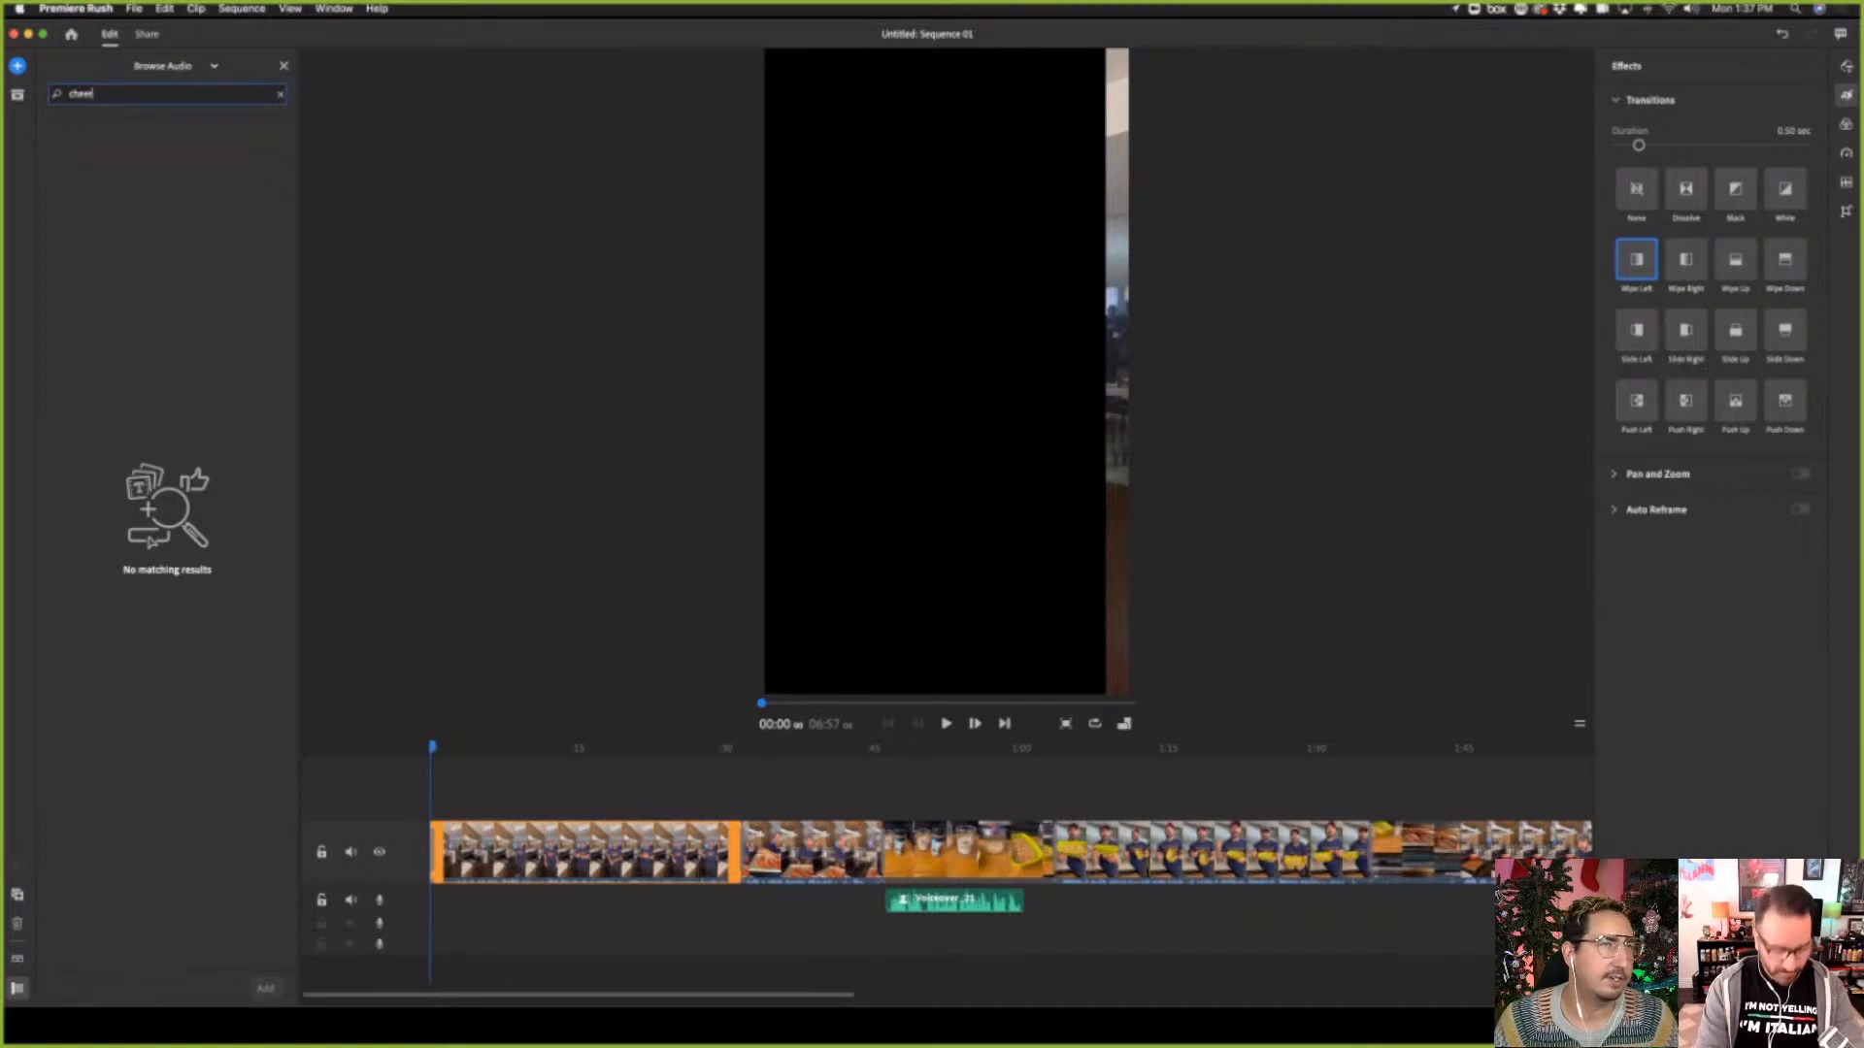
{"action": "type", "text": "ful"}
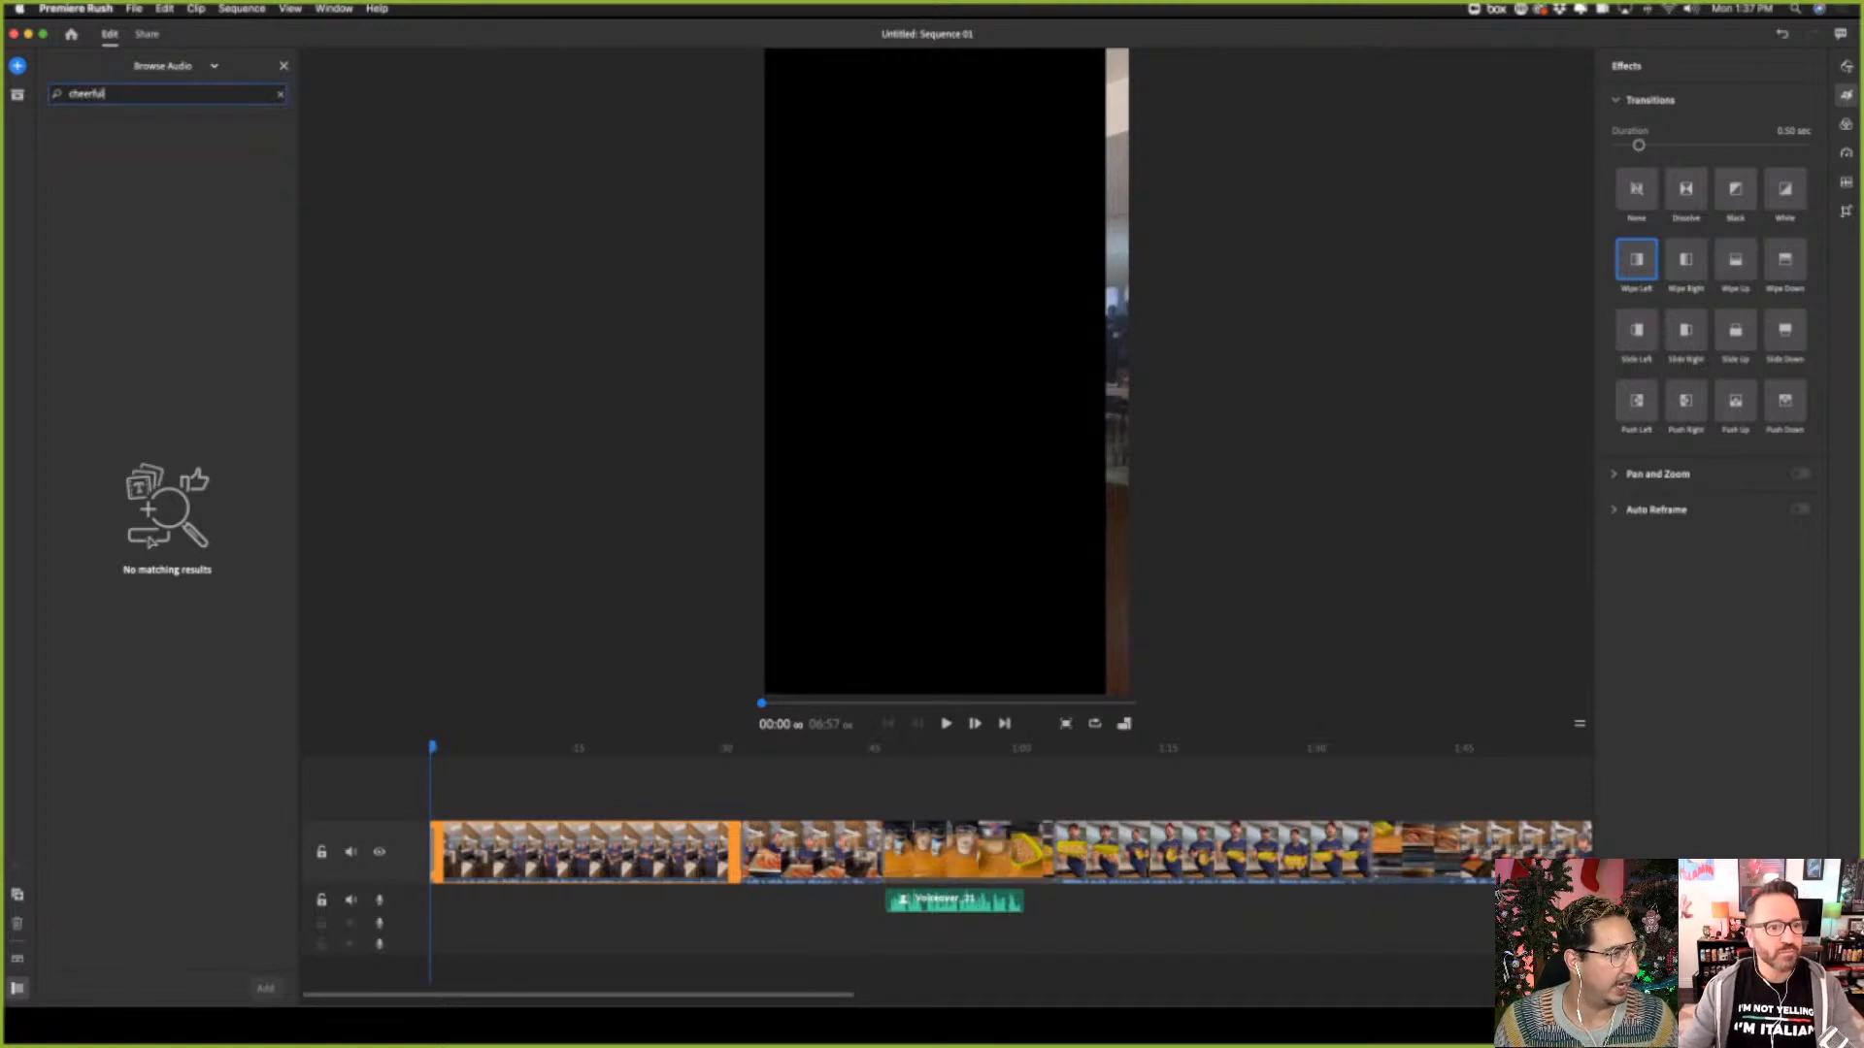
{"action": "key", "text": "Return"}
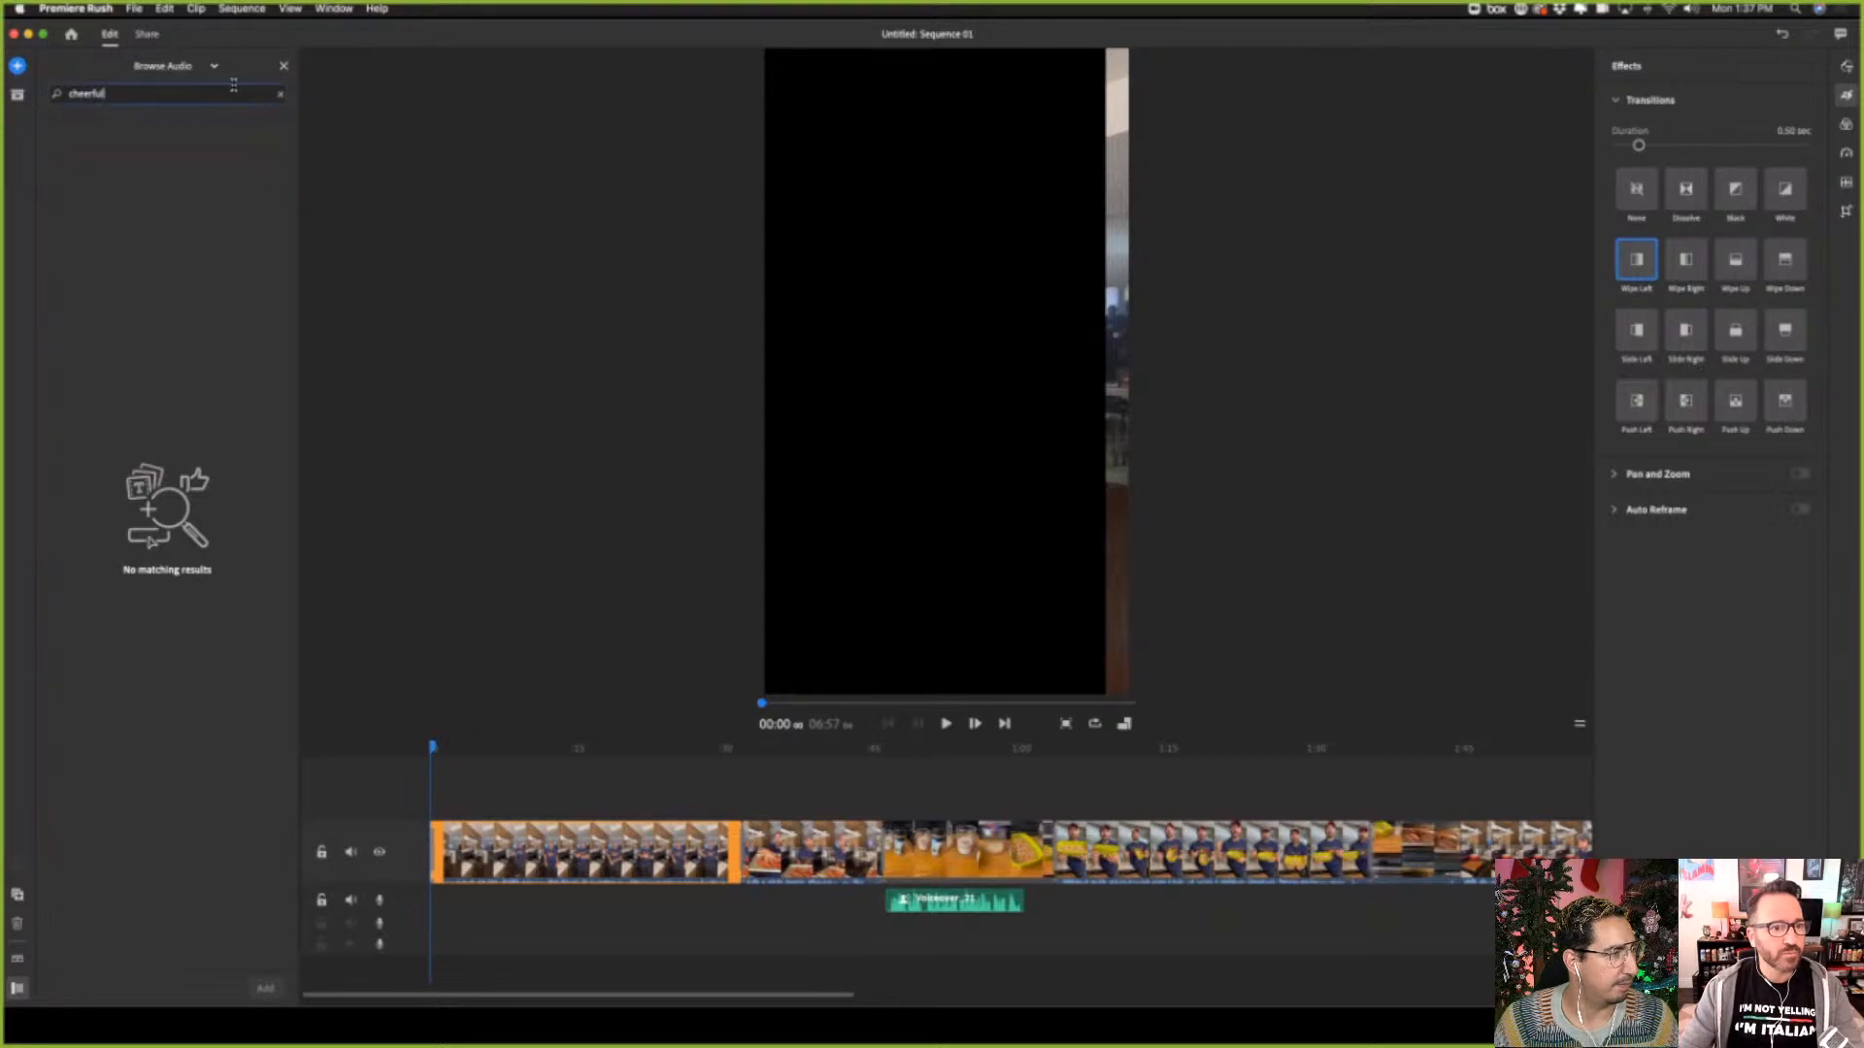
Restrict the audio library to Soundtracks and search them for "holiday"
{"action": "left_click", "coordinate": [200, 65]}
{"action": "left_click", "coordinate": [165, 89]}
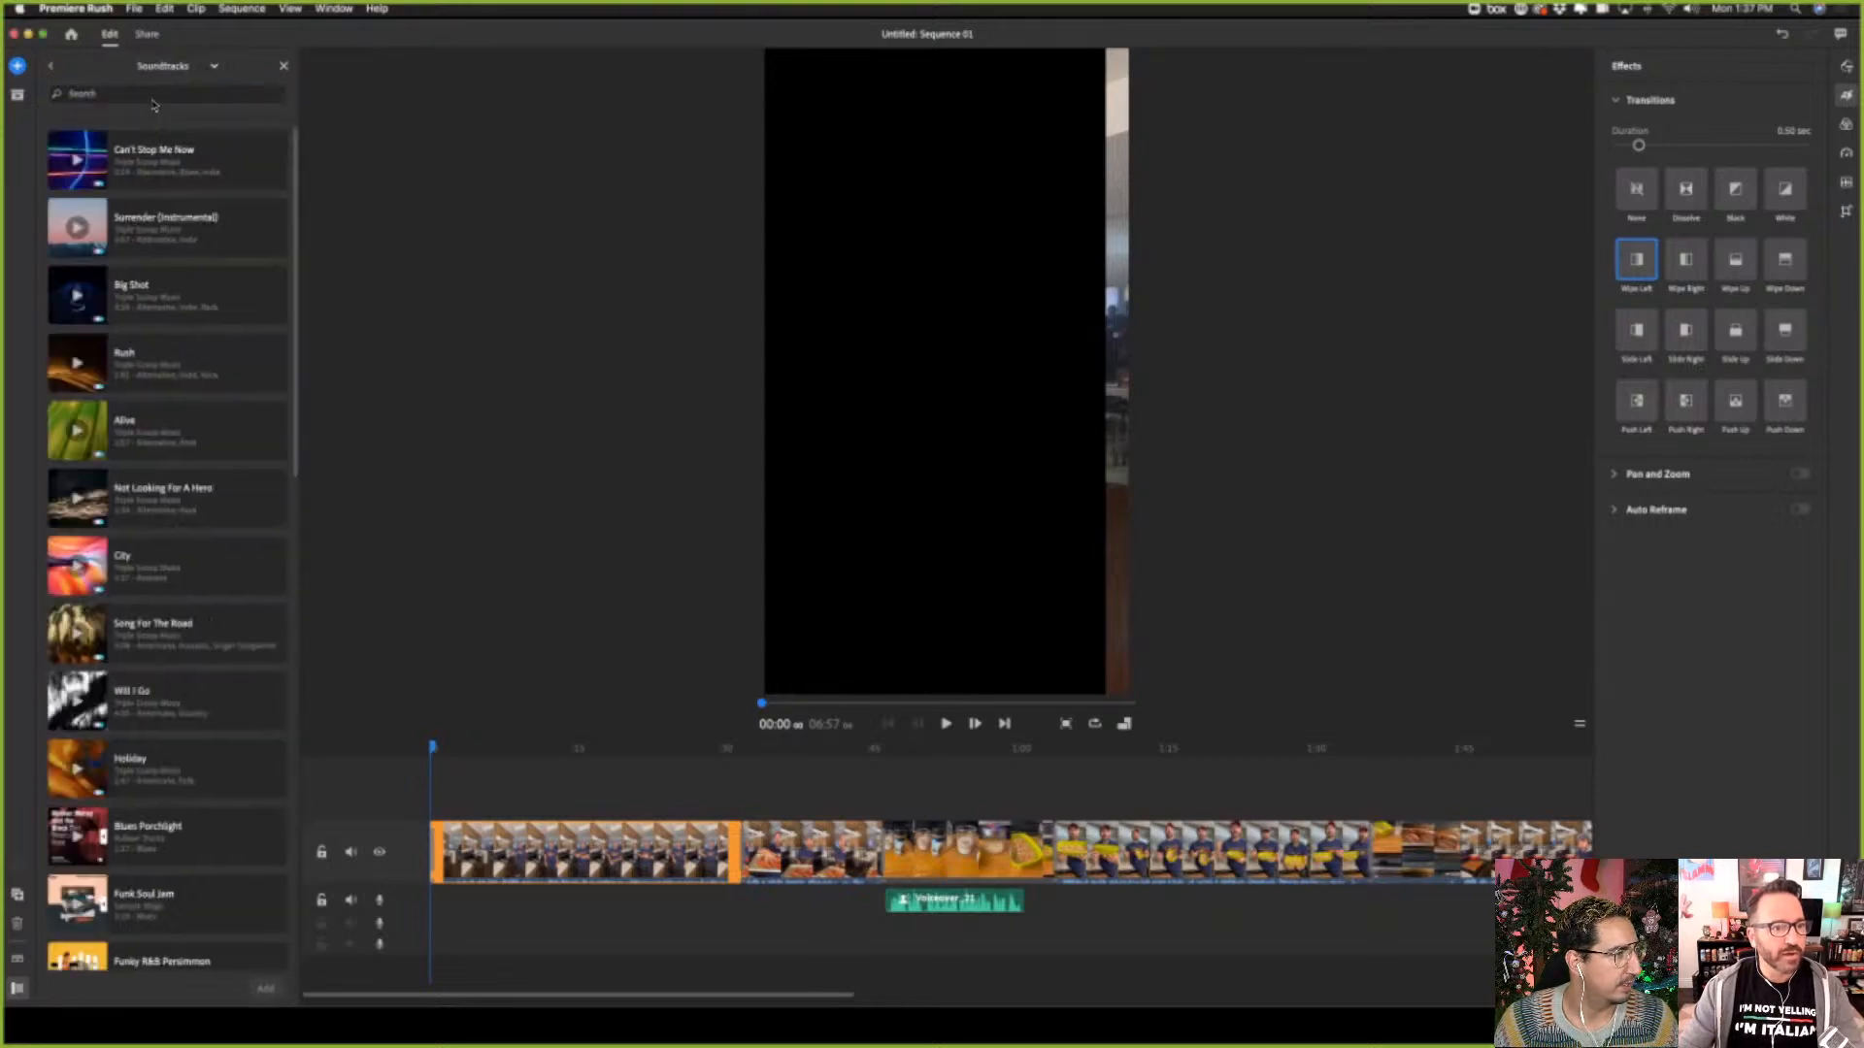
{"action": "type", "text": "Nol"}
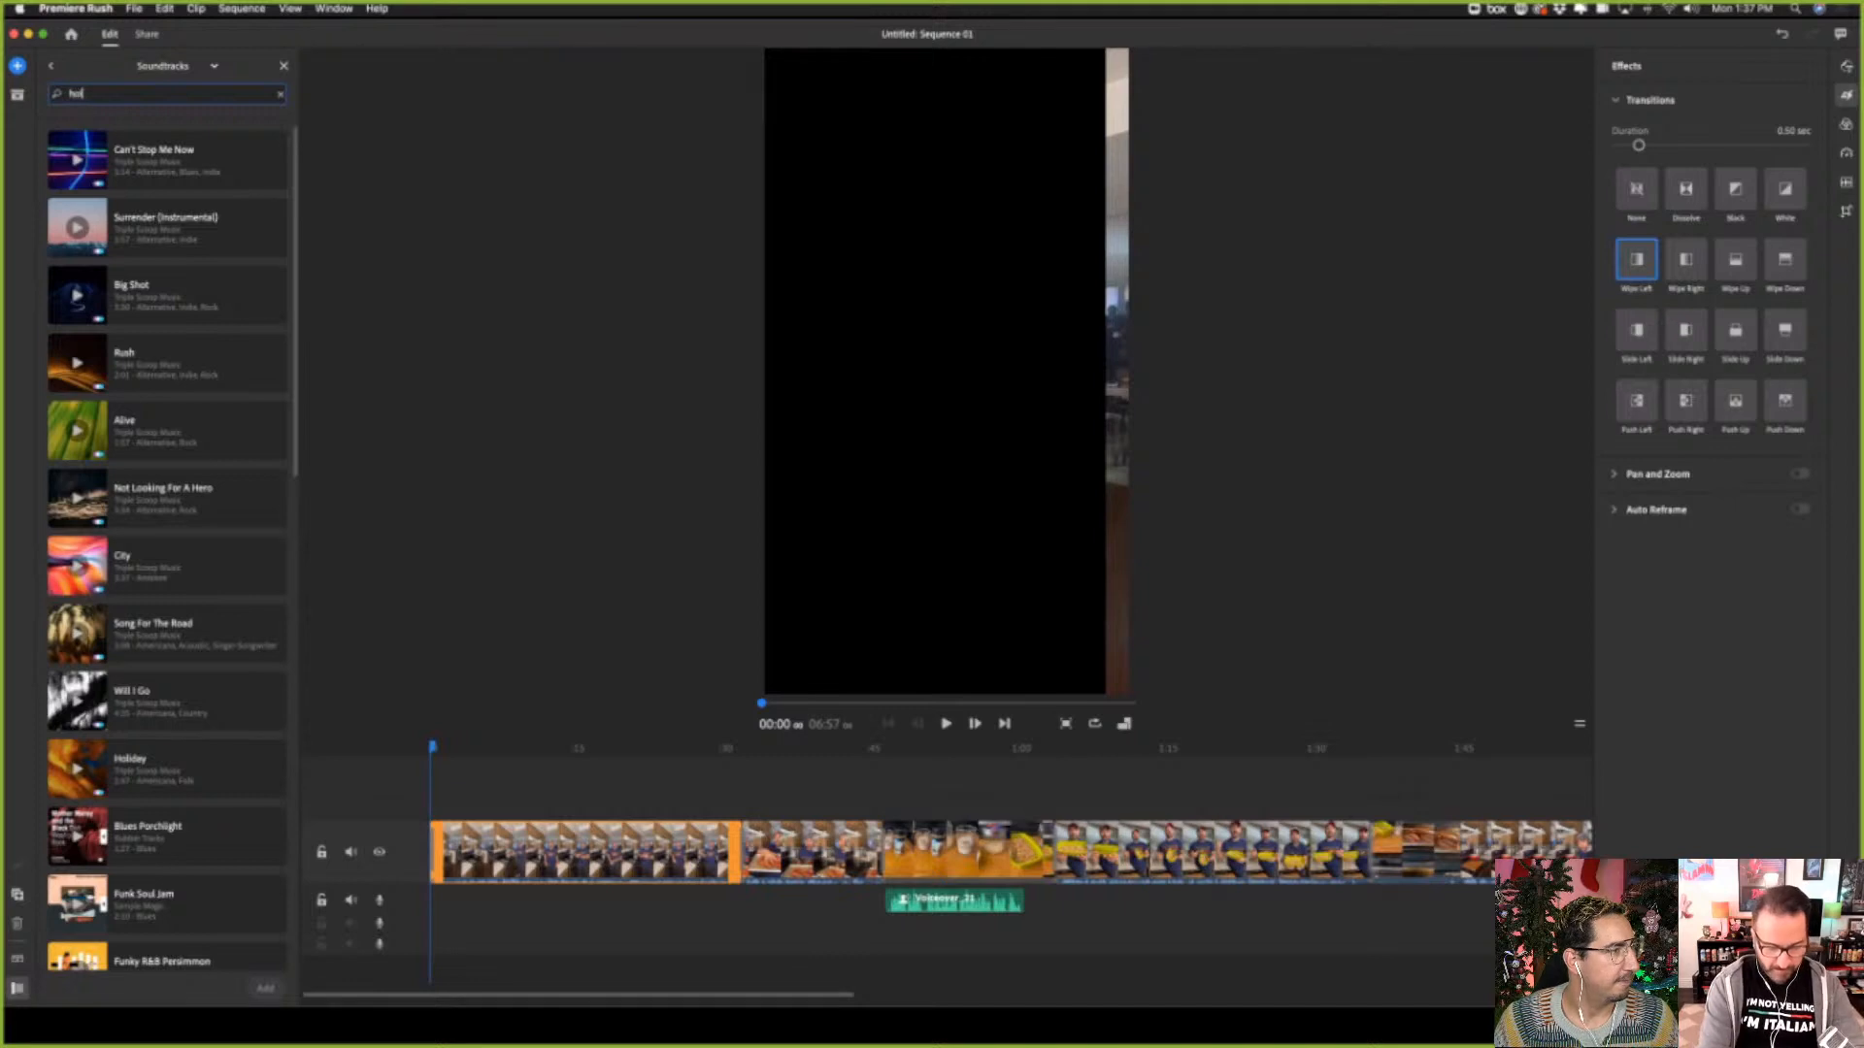
{"action": "type", "text": "iday"}
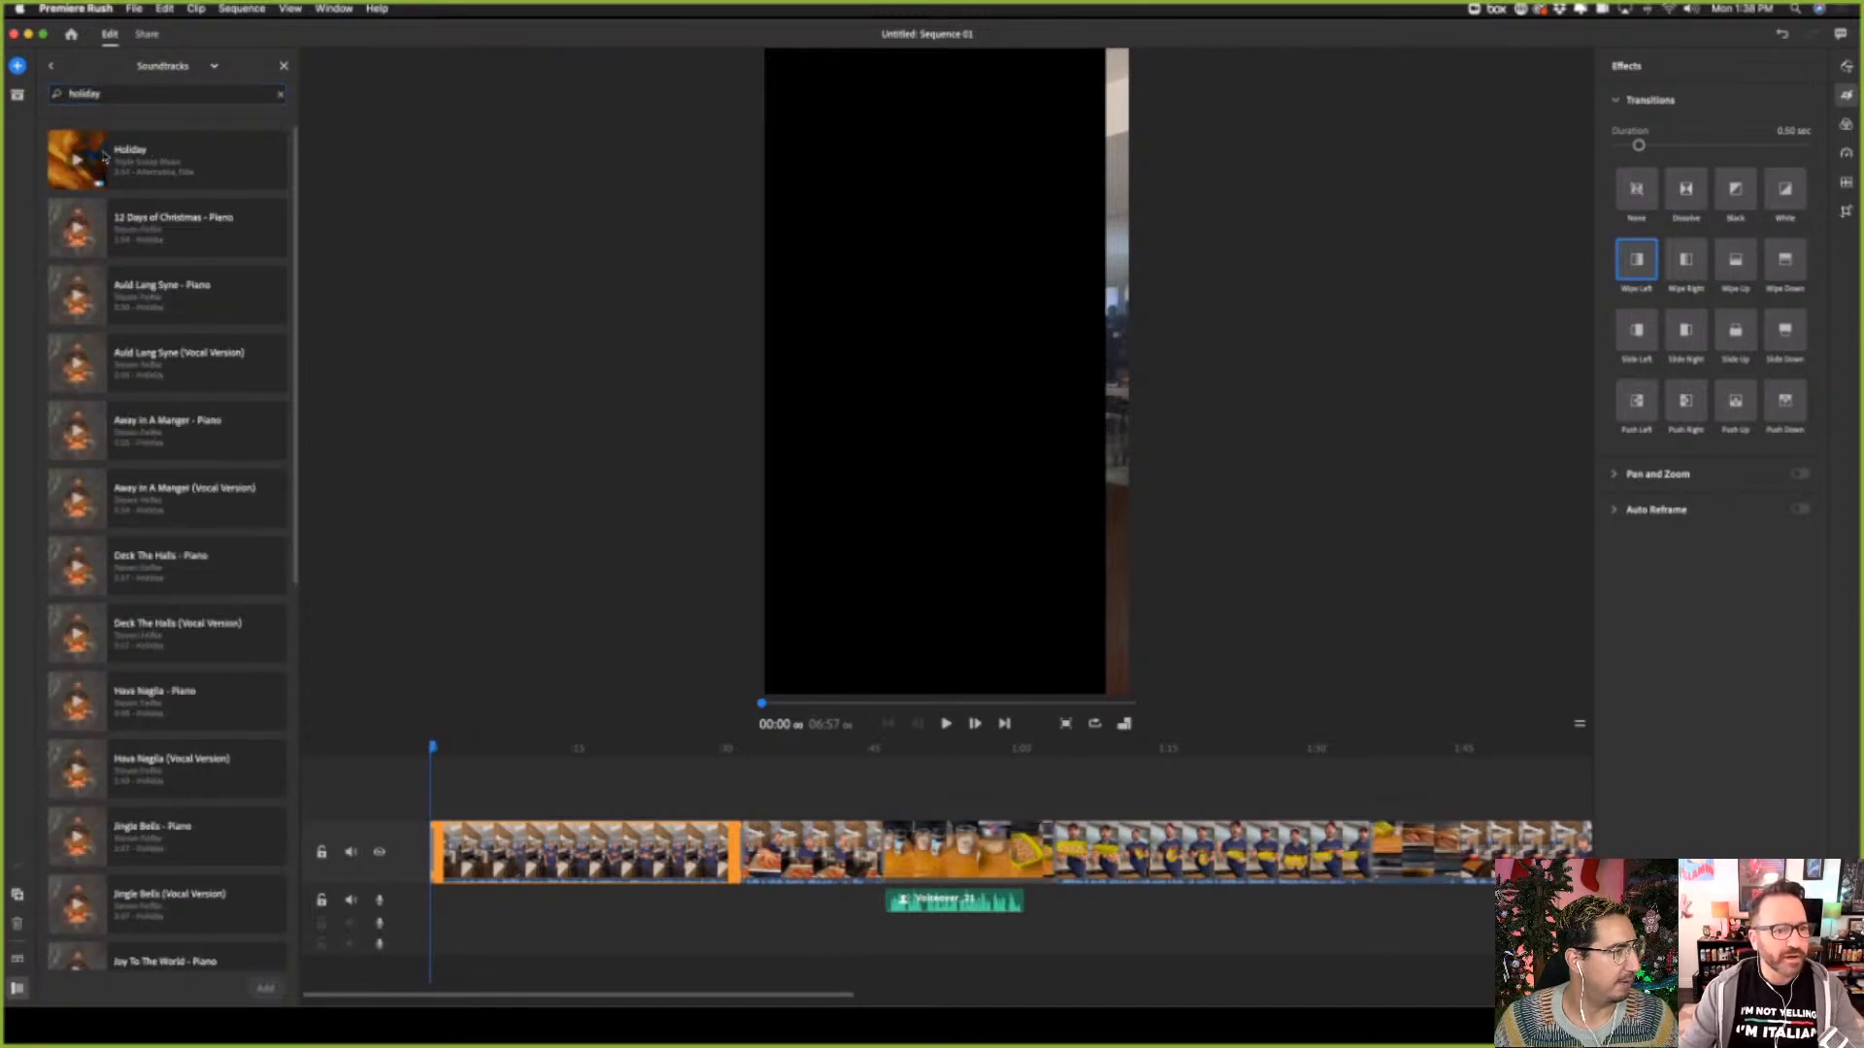
Preview the Holiday and Hava Nagila - Piano soundtracks and lower the system volume
{"action": "left_click", "coordinate": [75, 163]}
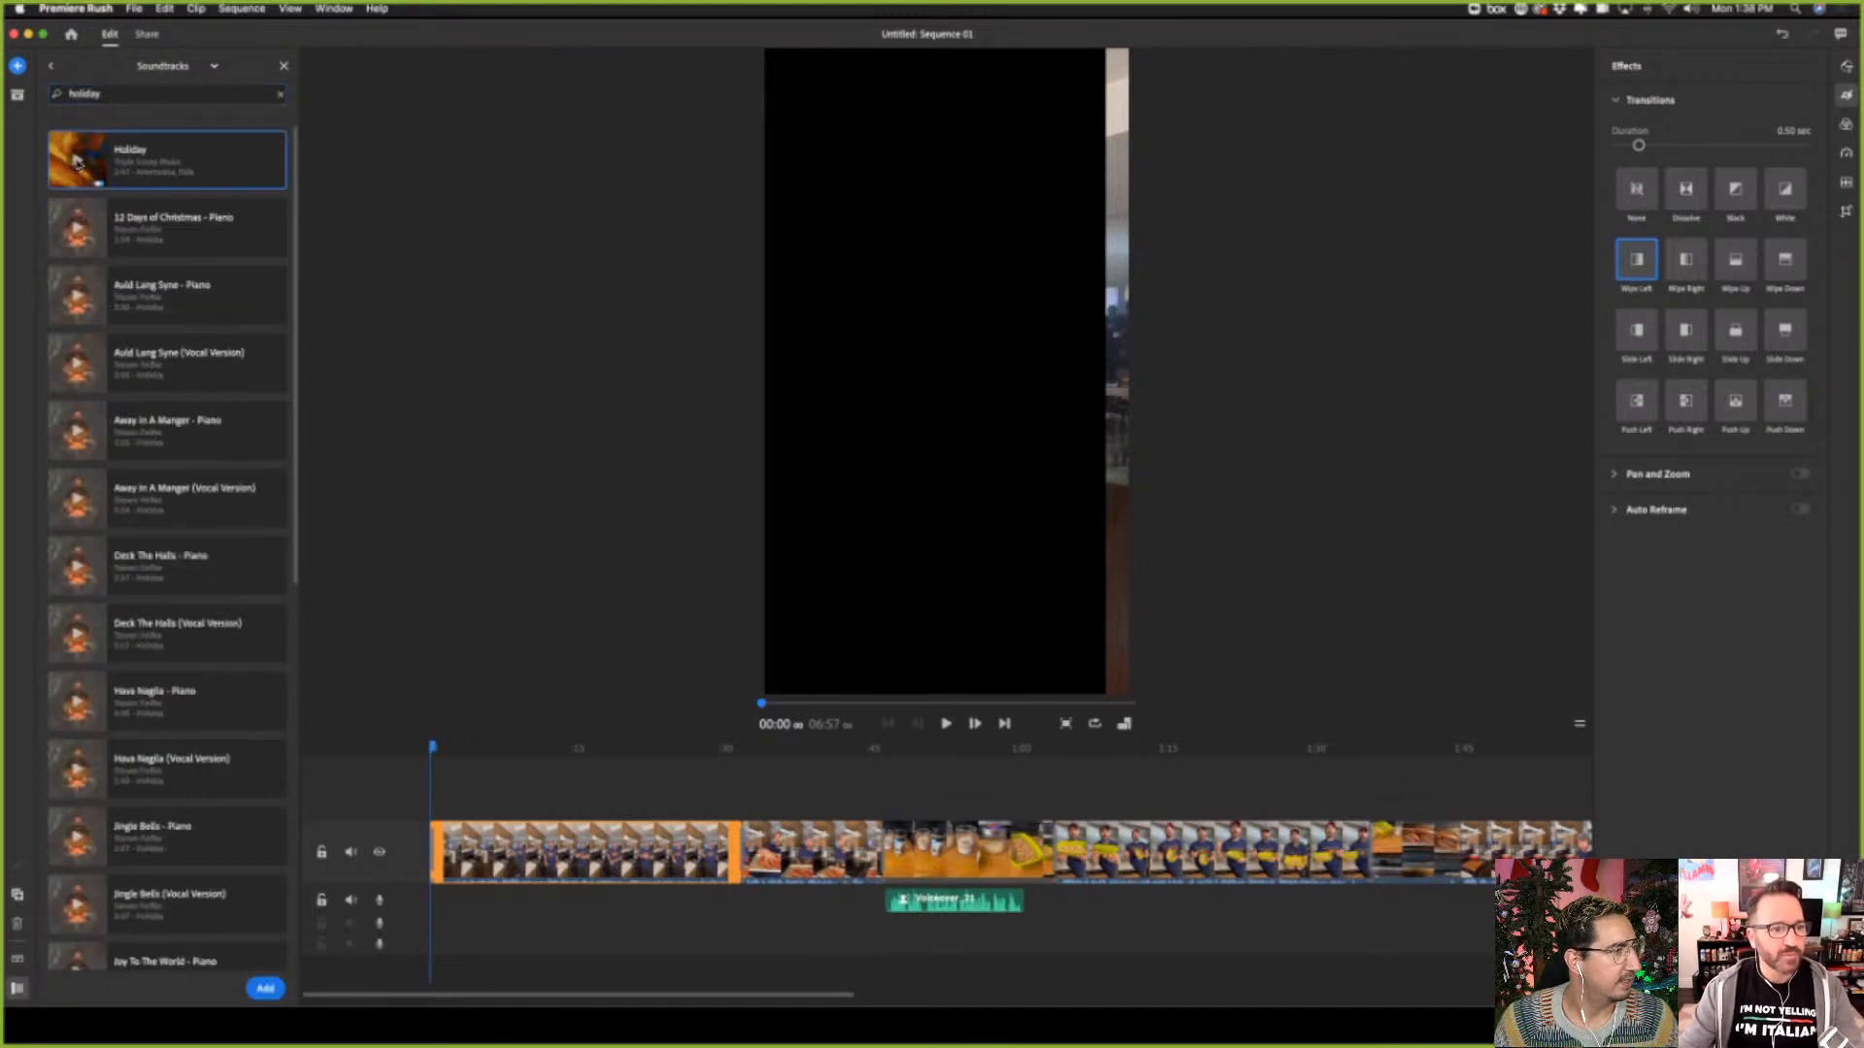
{"action": "left_click", "coordinate": [97, 182]}
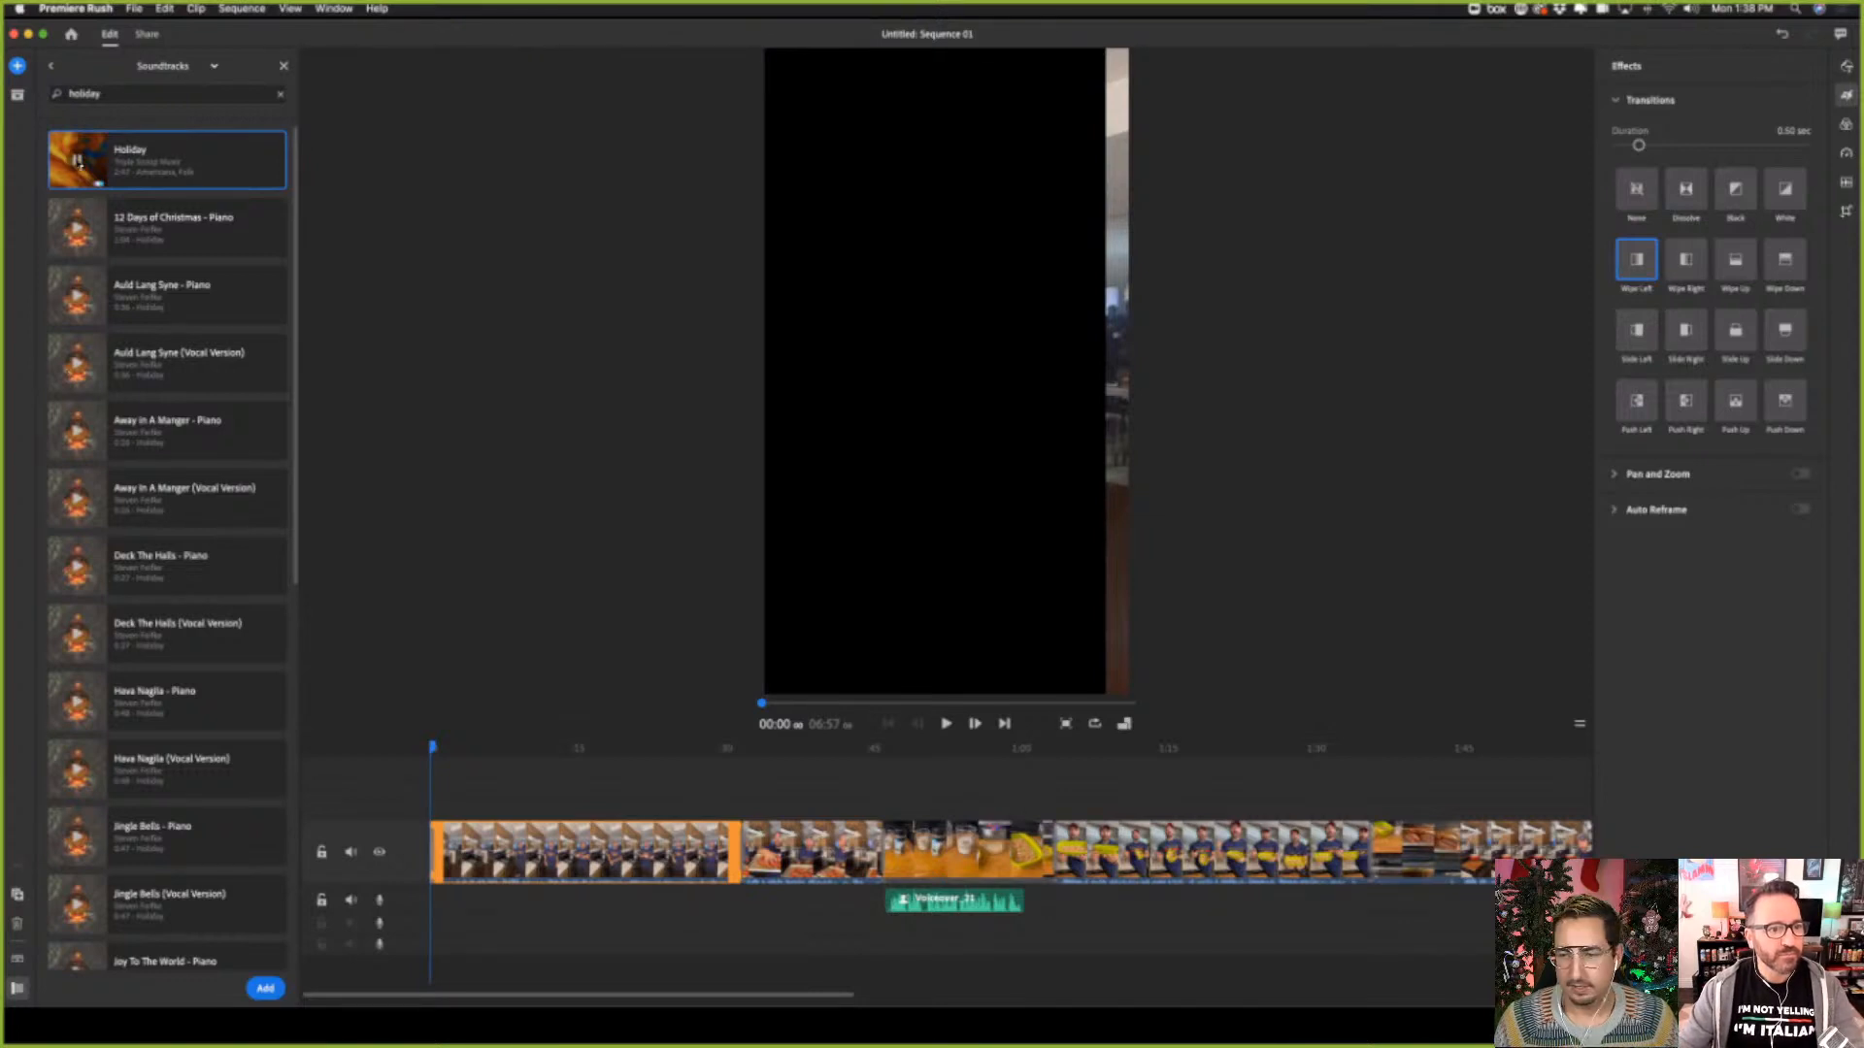
{"action": "scroll", "coordinate": [77, 503], "scroll_direction": "down", "scroll_amount": 3}
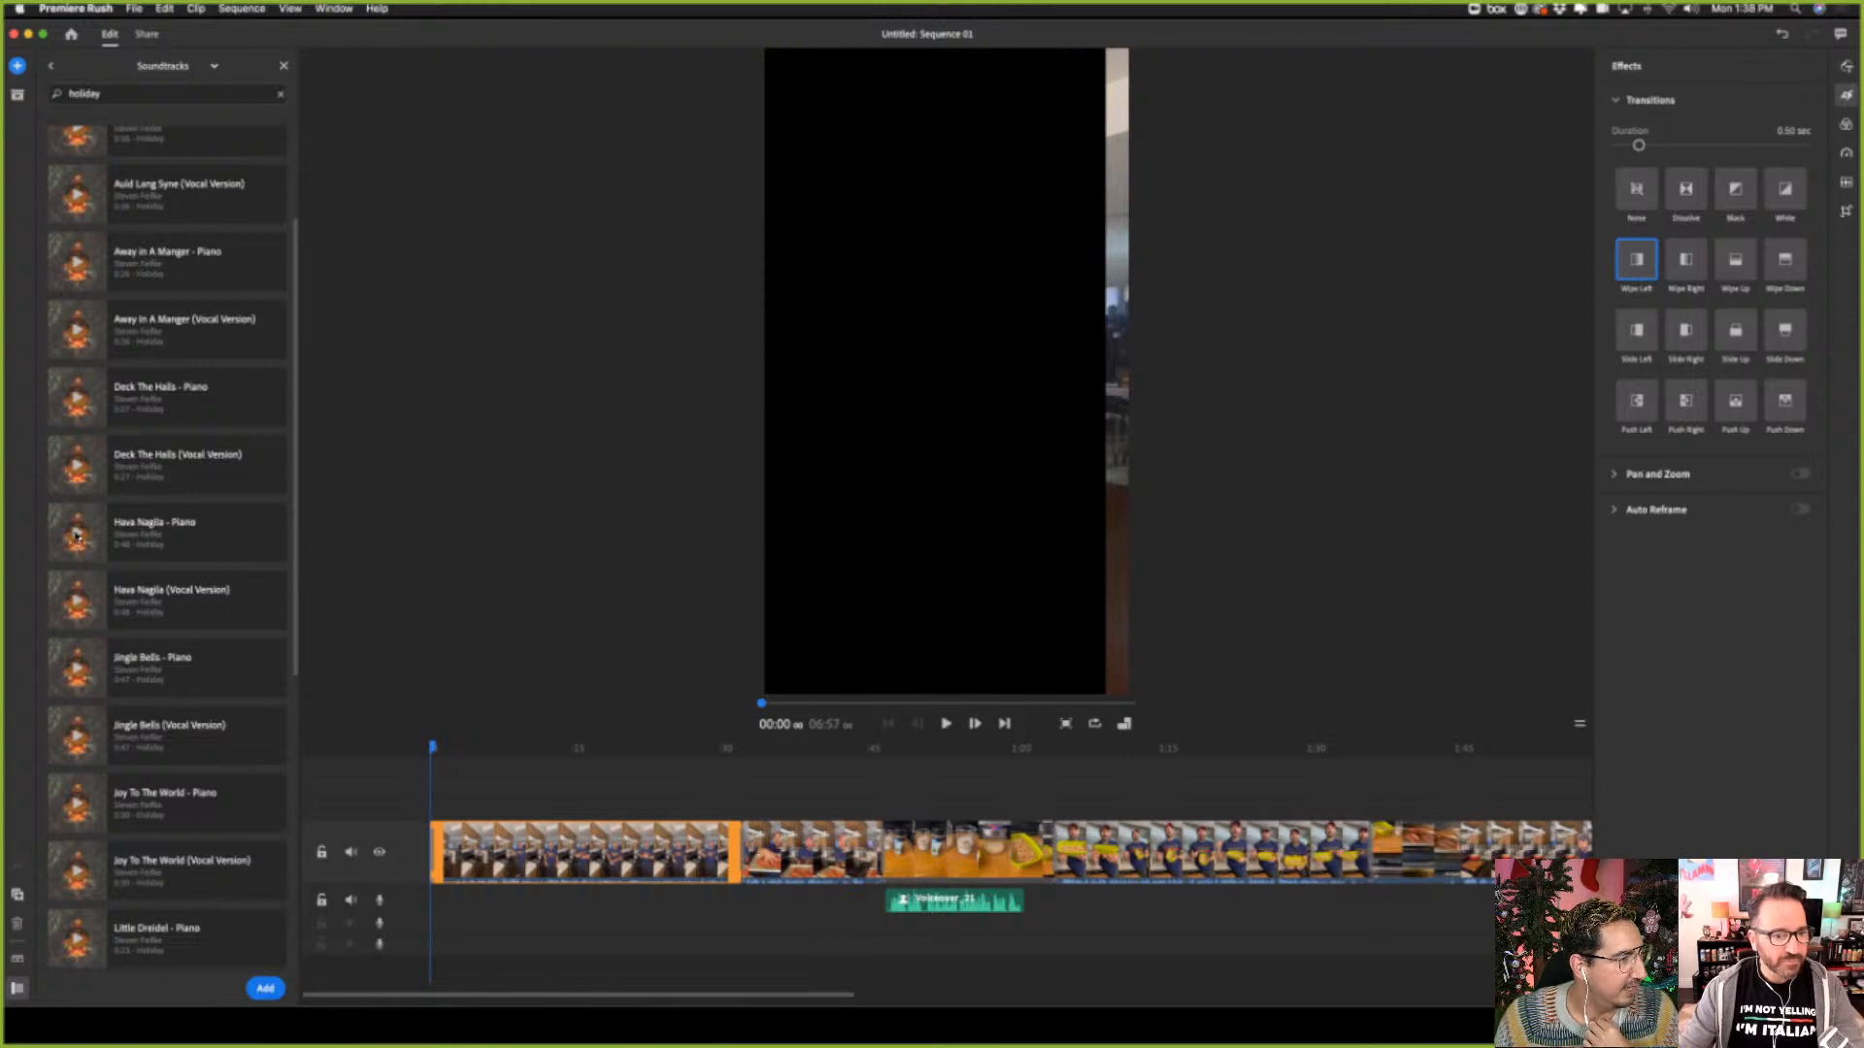
{"action": "left_click", "coordinate": [76, 535]}
{"action": "key", "text": "XF86AudioLowerVolume"}
{"action": "key", "text": "XF86AudioLowerVolume"}
{"action": "key", "text": "XF86AudioLowerVolume"}
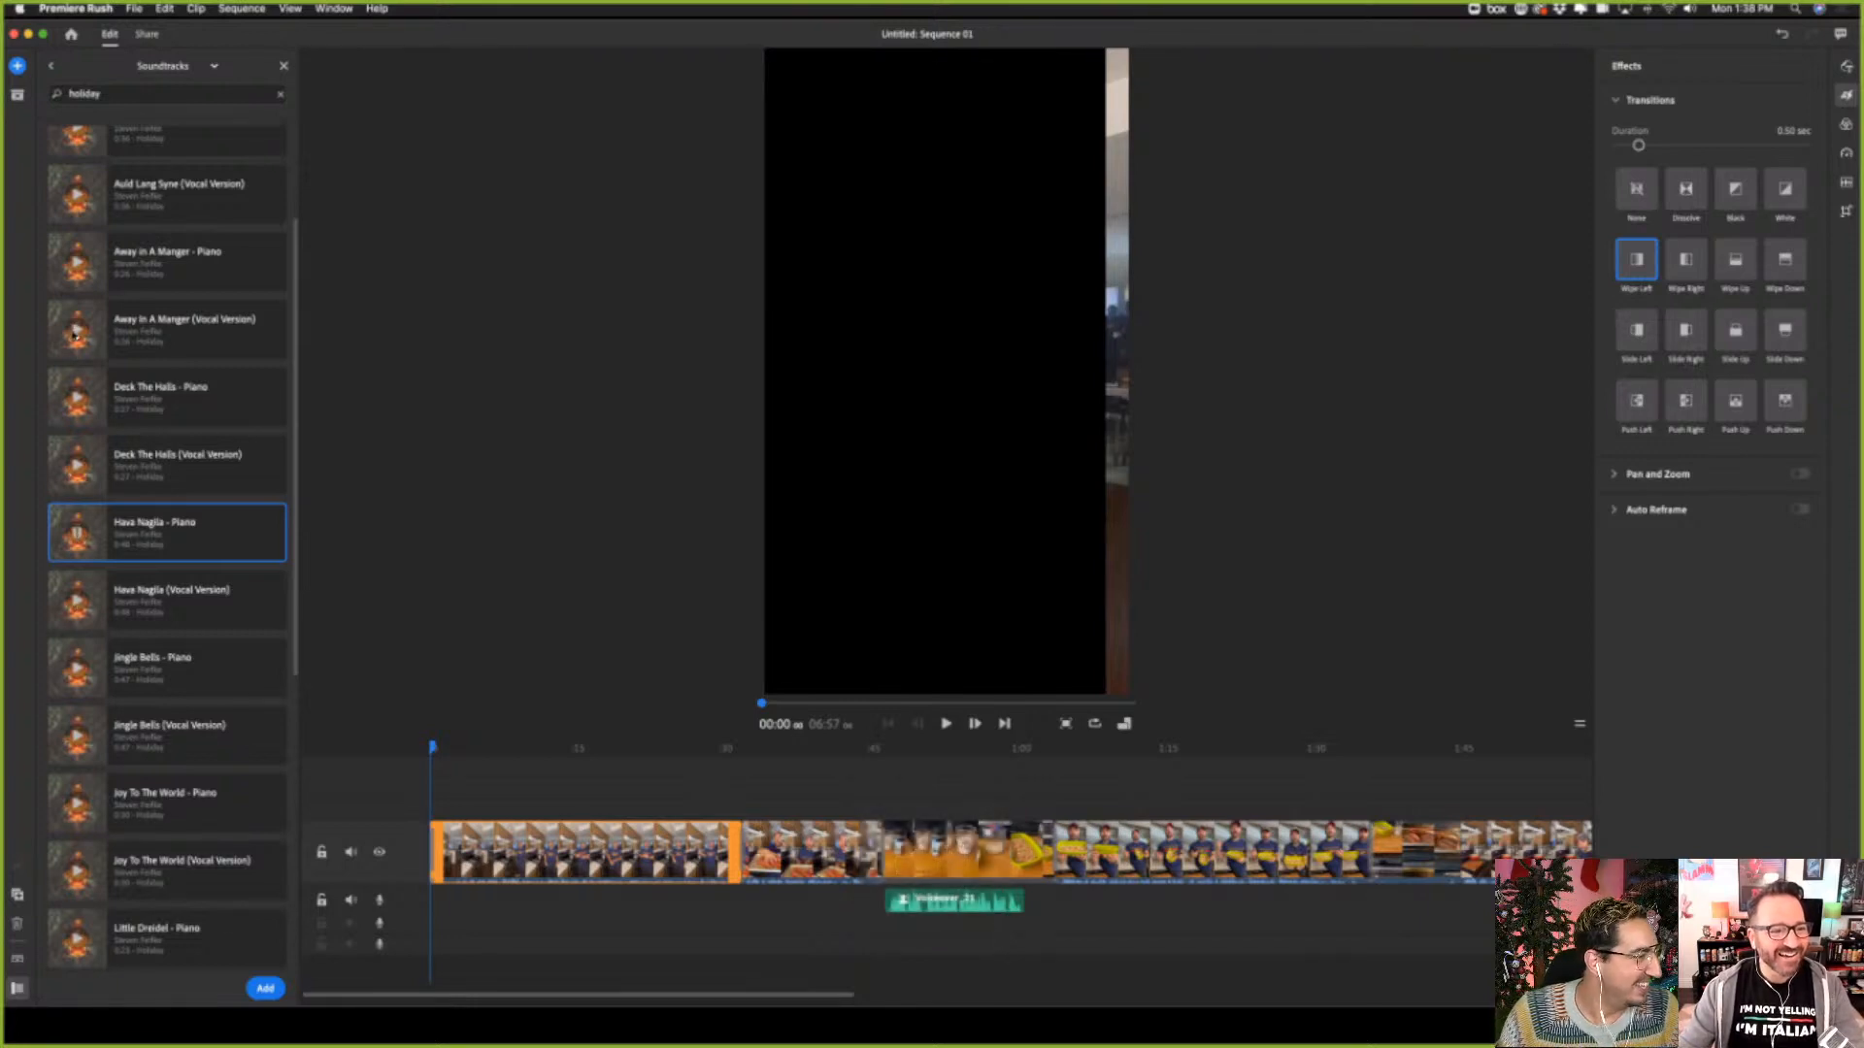
Preview the vocal versions of Away In A Manger and Jingle Bells and look further through the holiday soundtracks
{"action": "key", "text": "Up"}
{"action": "key", "text": "Up"}
{"action": "key", "text": "Up"}
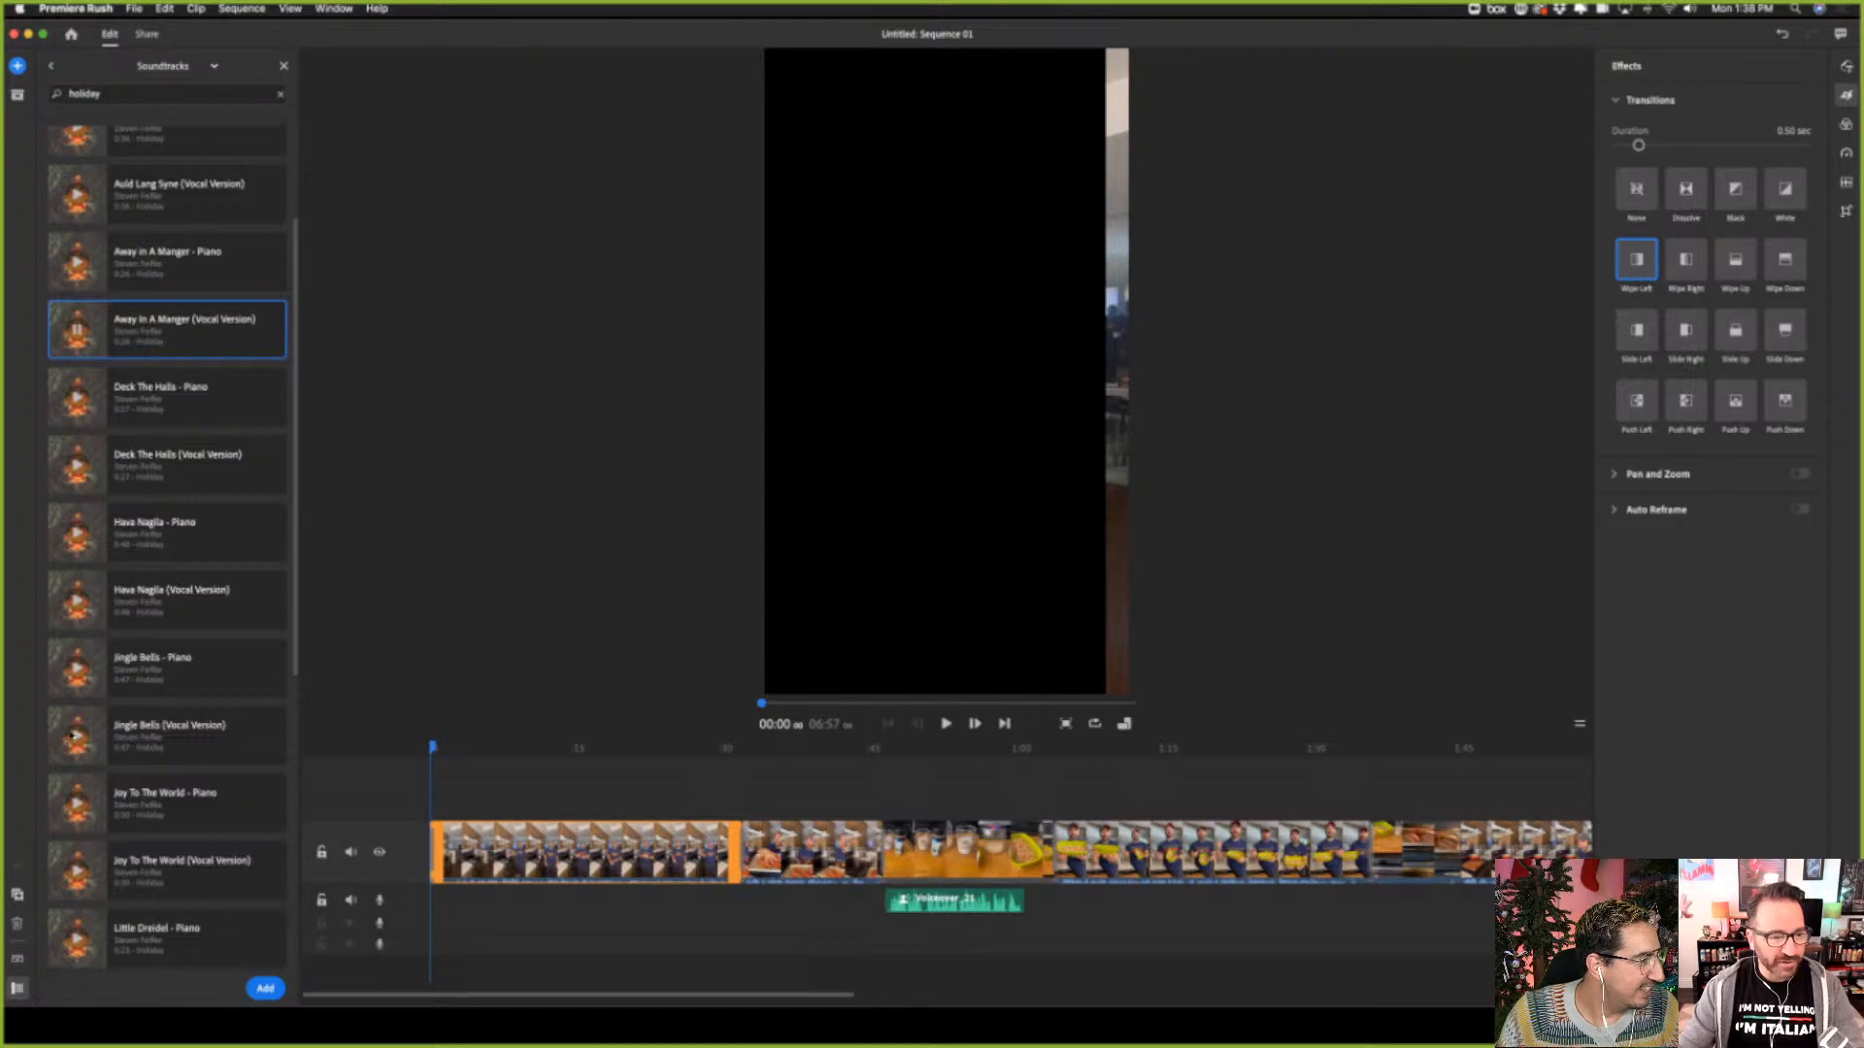
{"action": "left_click", "coordinate": [72, 735]}
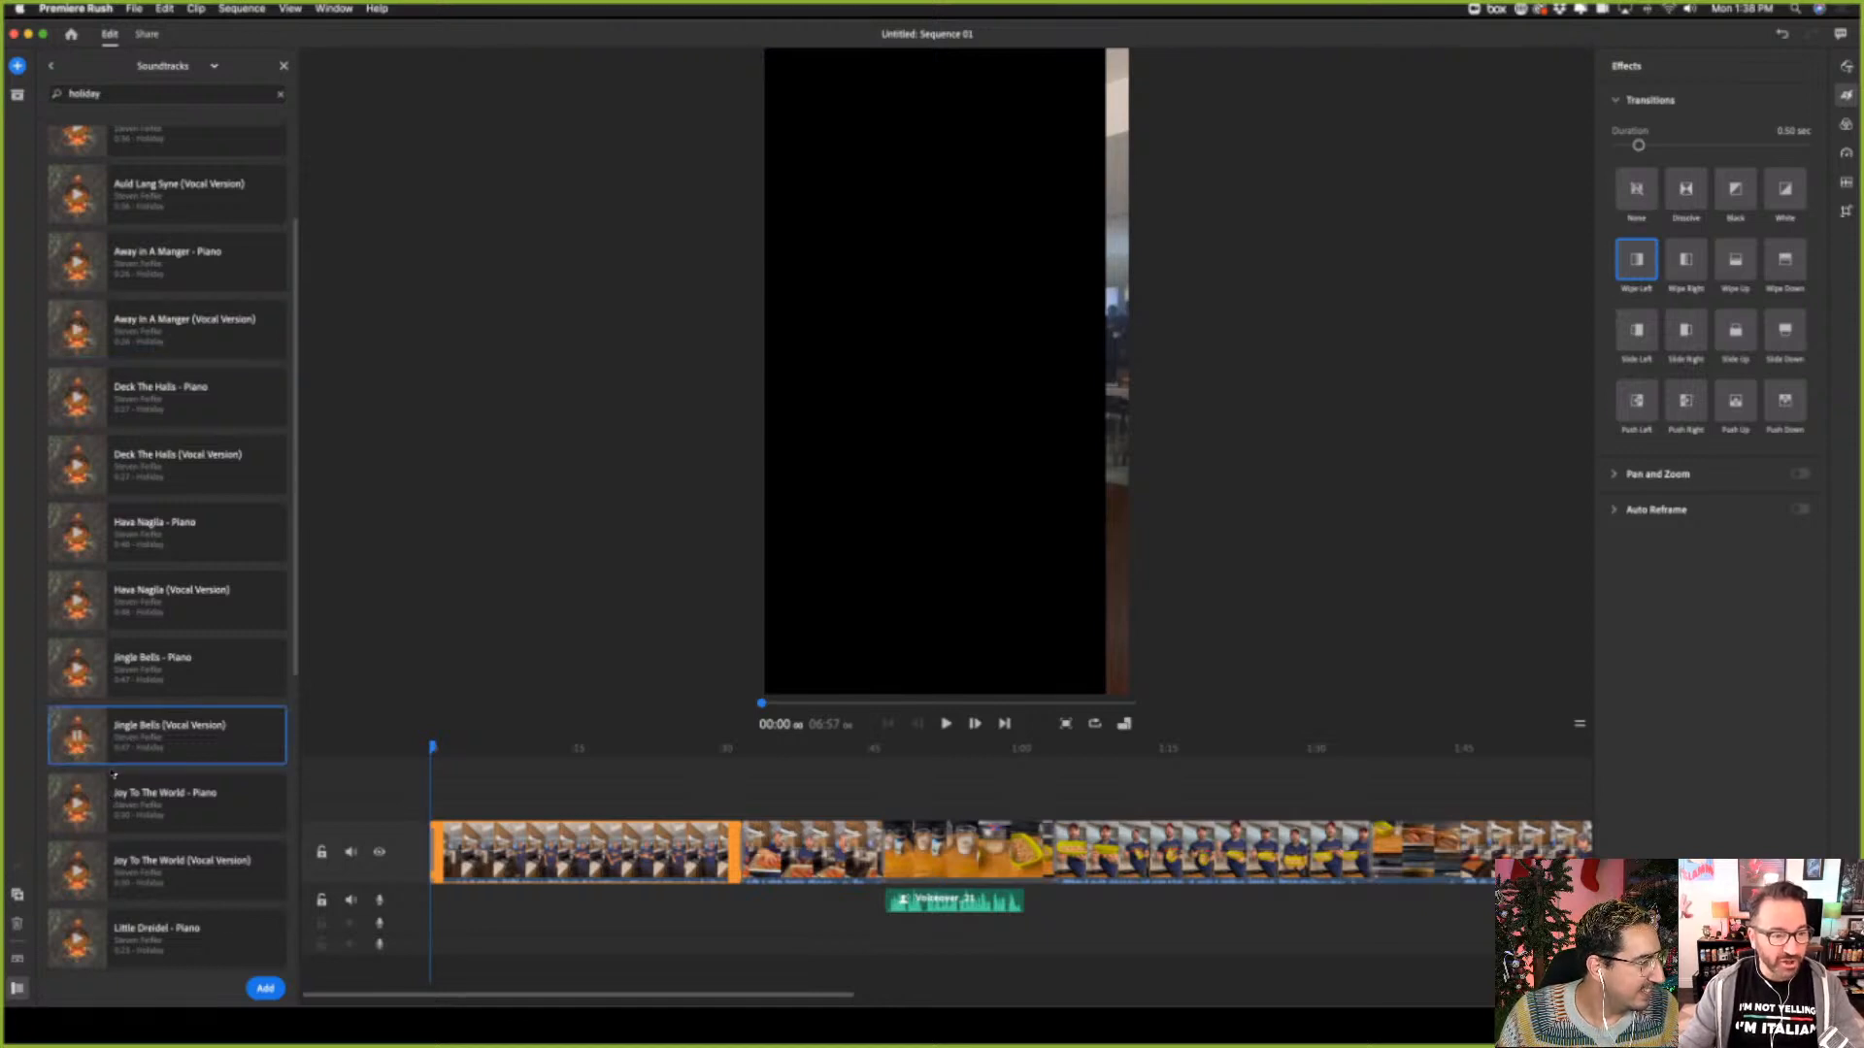
{"action": "scroll", "coordinate": [117, 767], "scroll_direction": "down", "scroll_amount": 3}
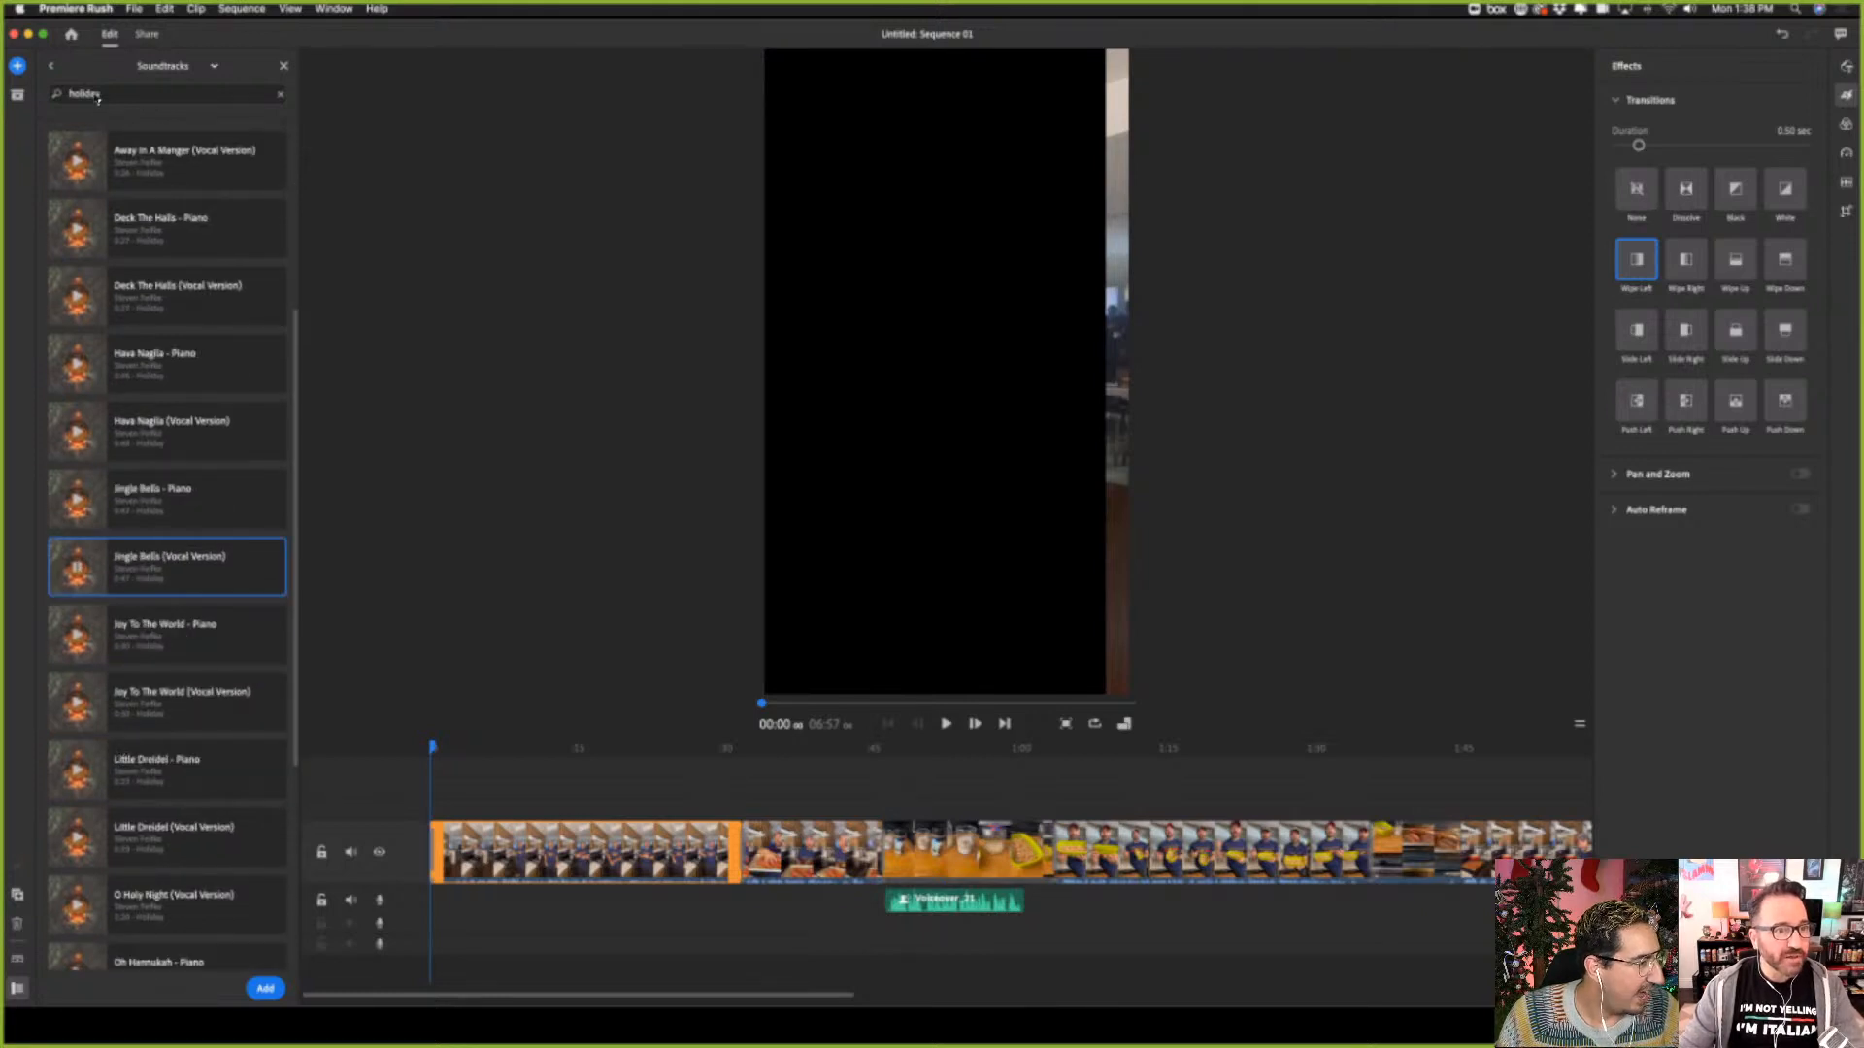
Switch the audio library to Loops, search them for "holiday", and clear the search to list all loops
{"action": "left_click", "coordinate": [214, 67]}
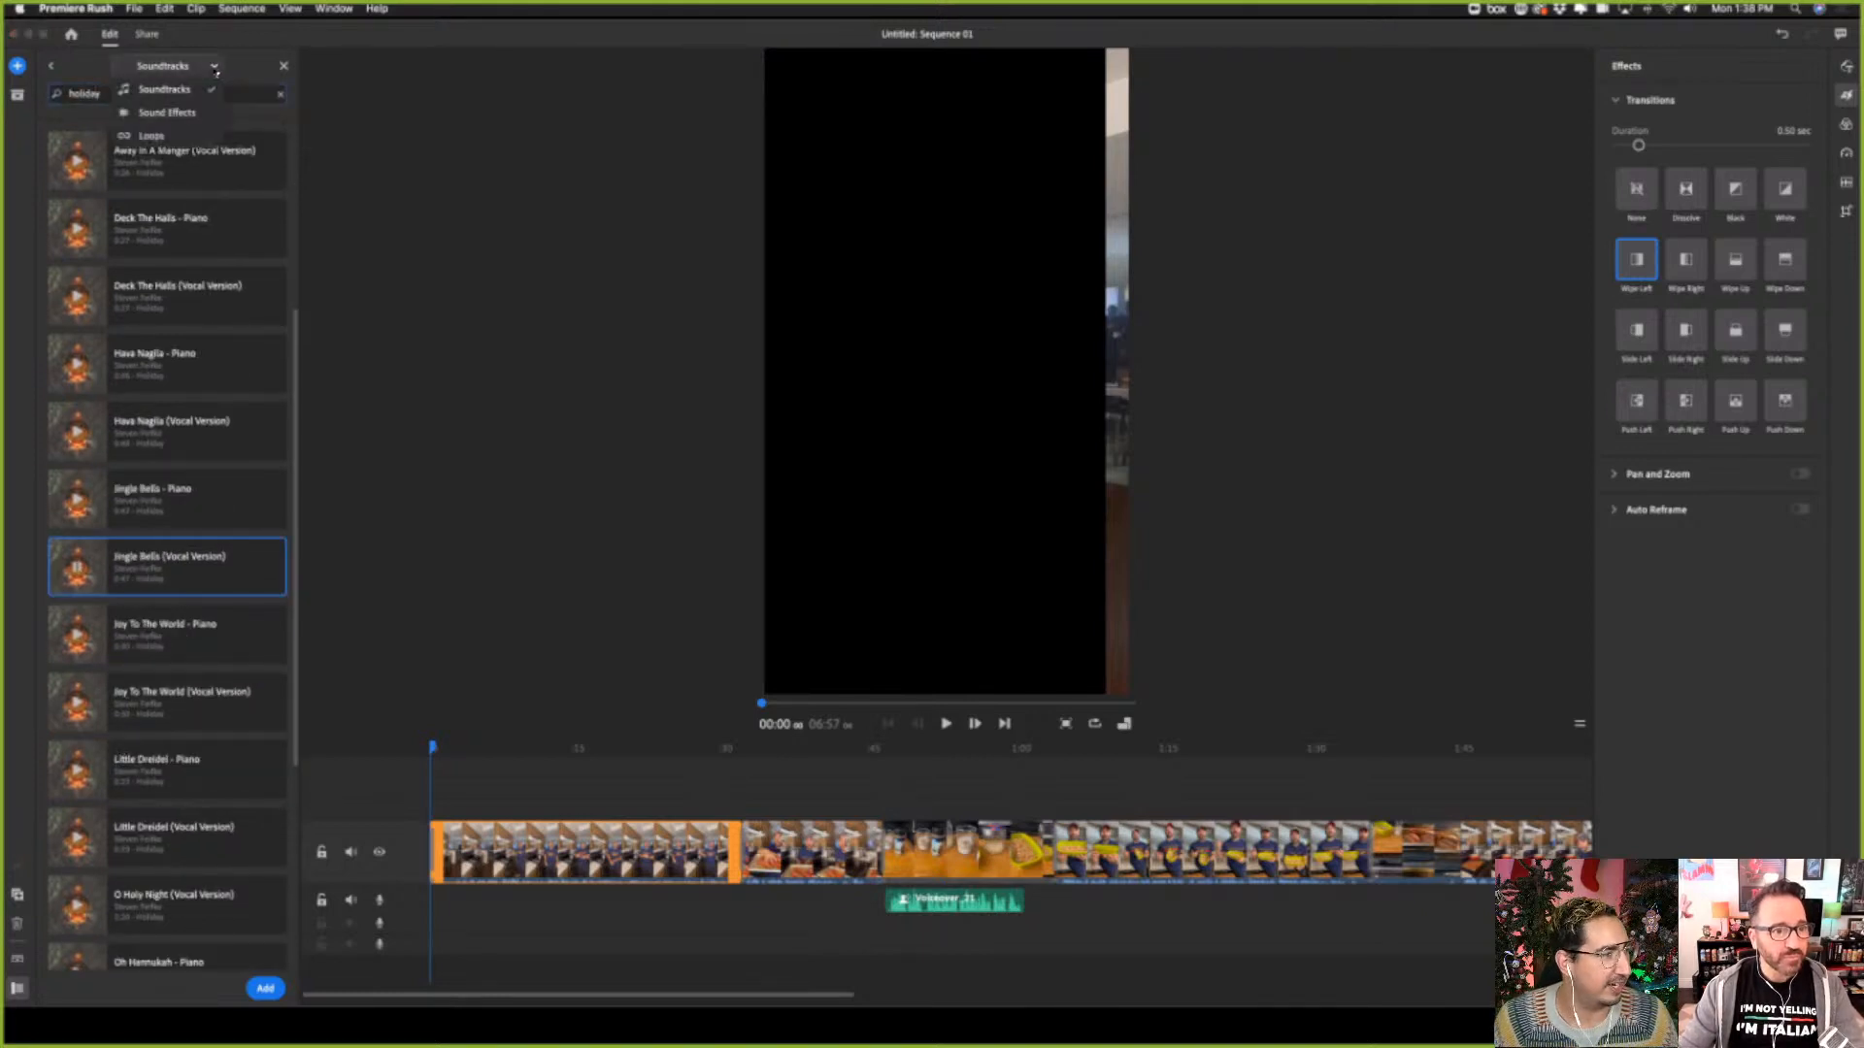
{"action": "left_click", "coordinate": [172, 136]}
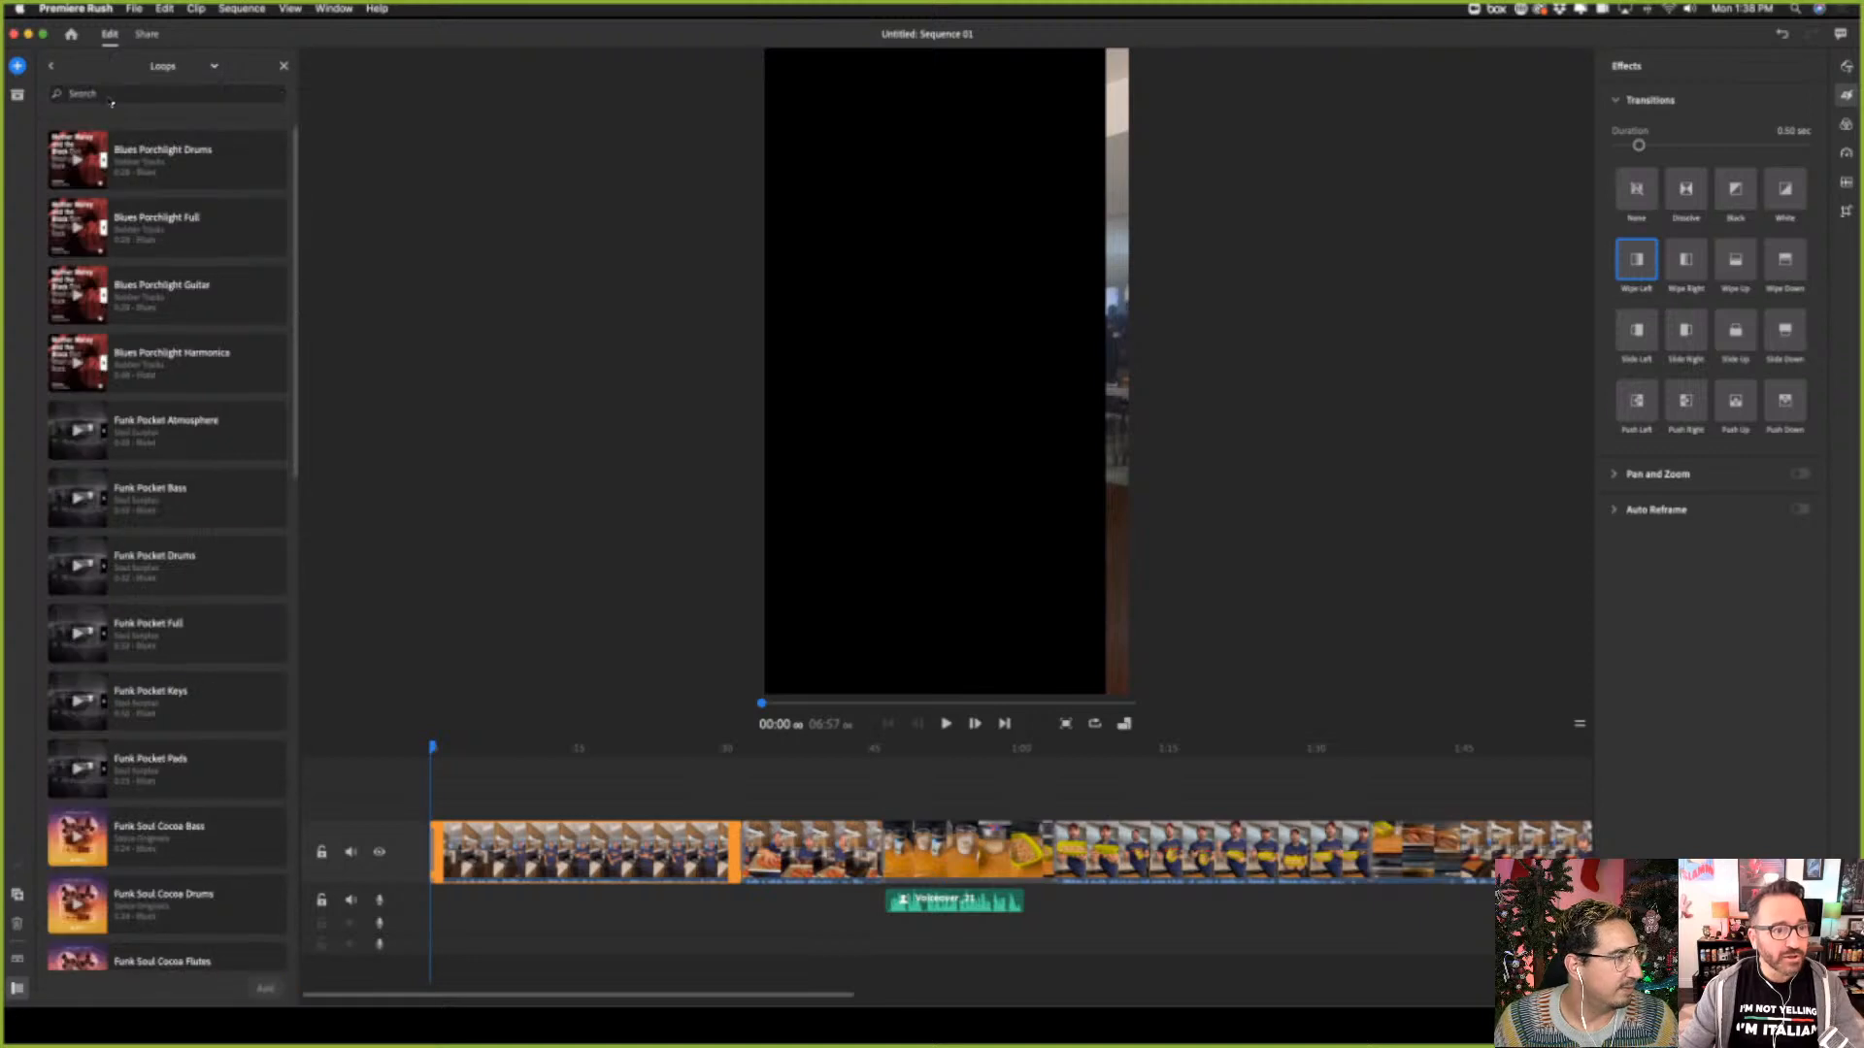
{"action": "type", "text": "hol"}
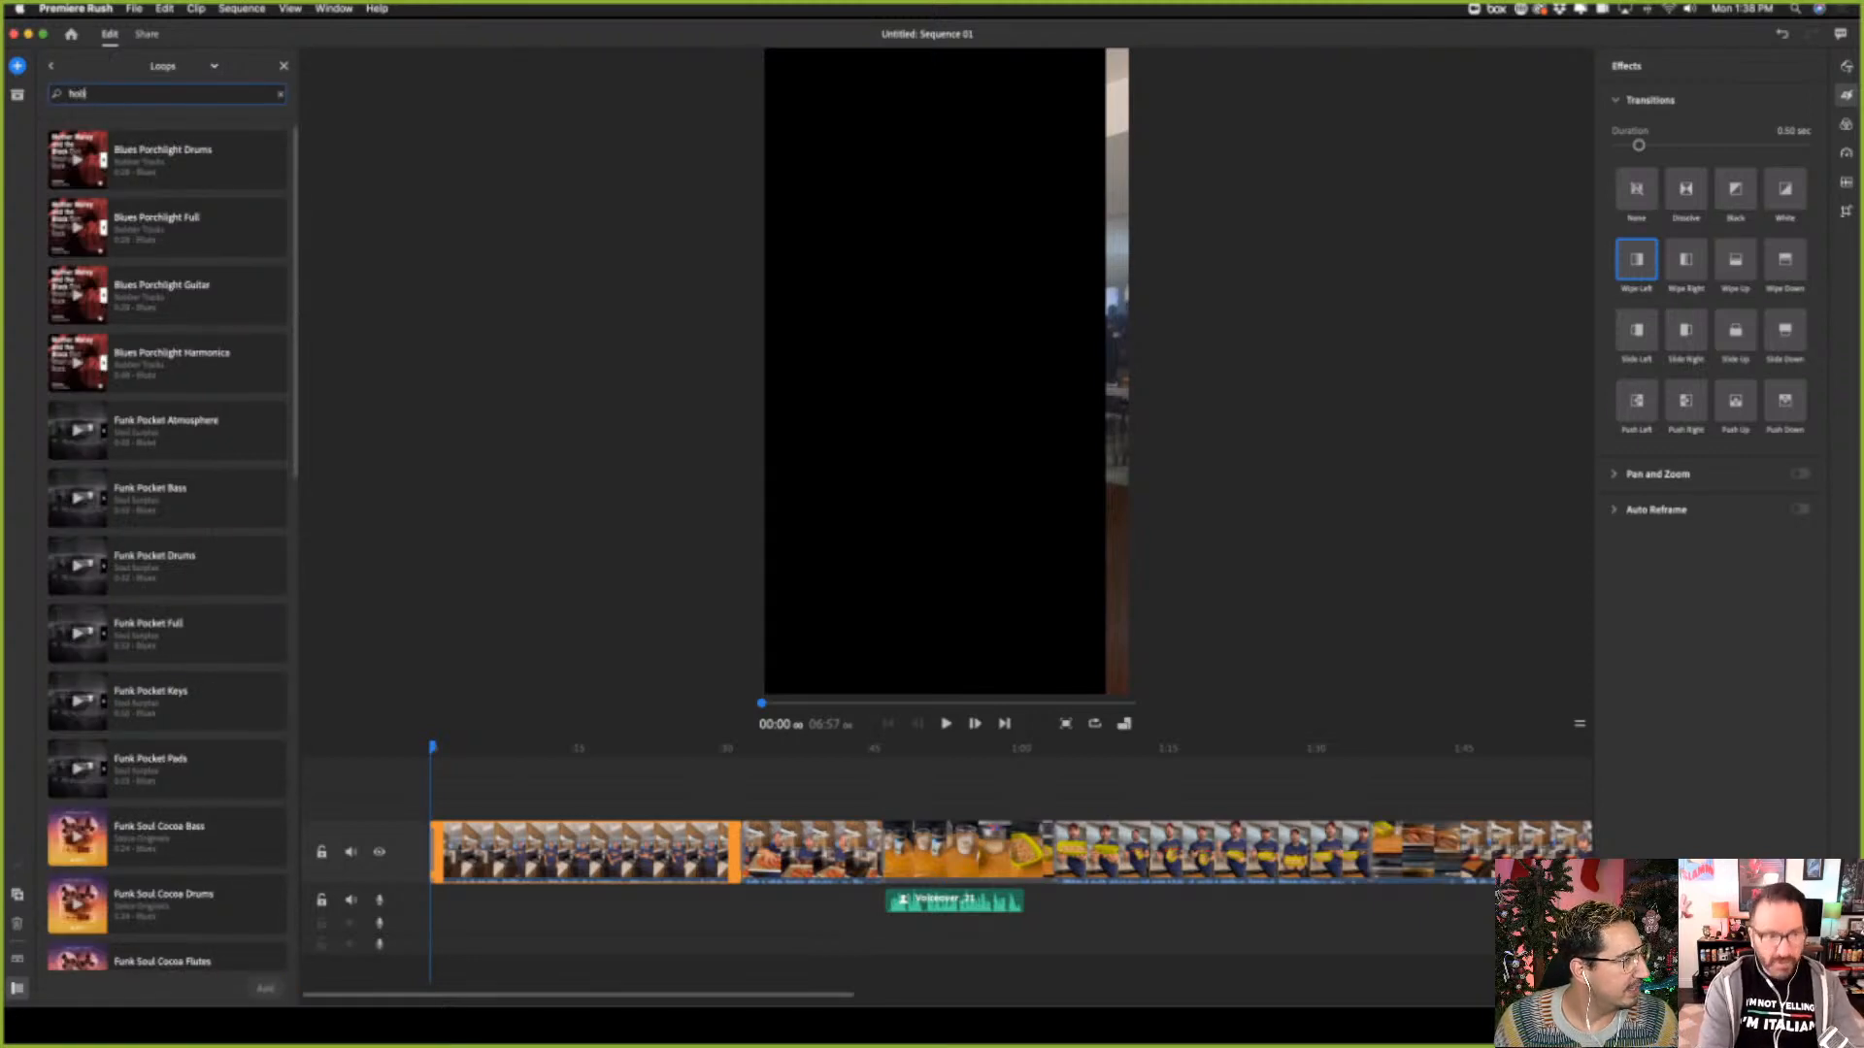
{"action": "type", "text": "iday"}
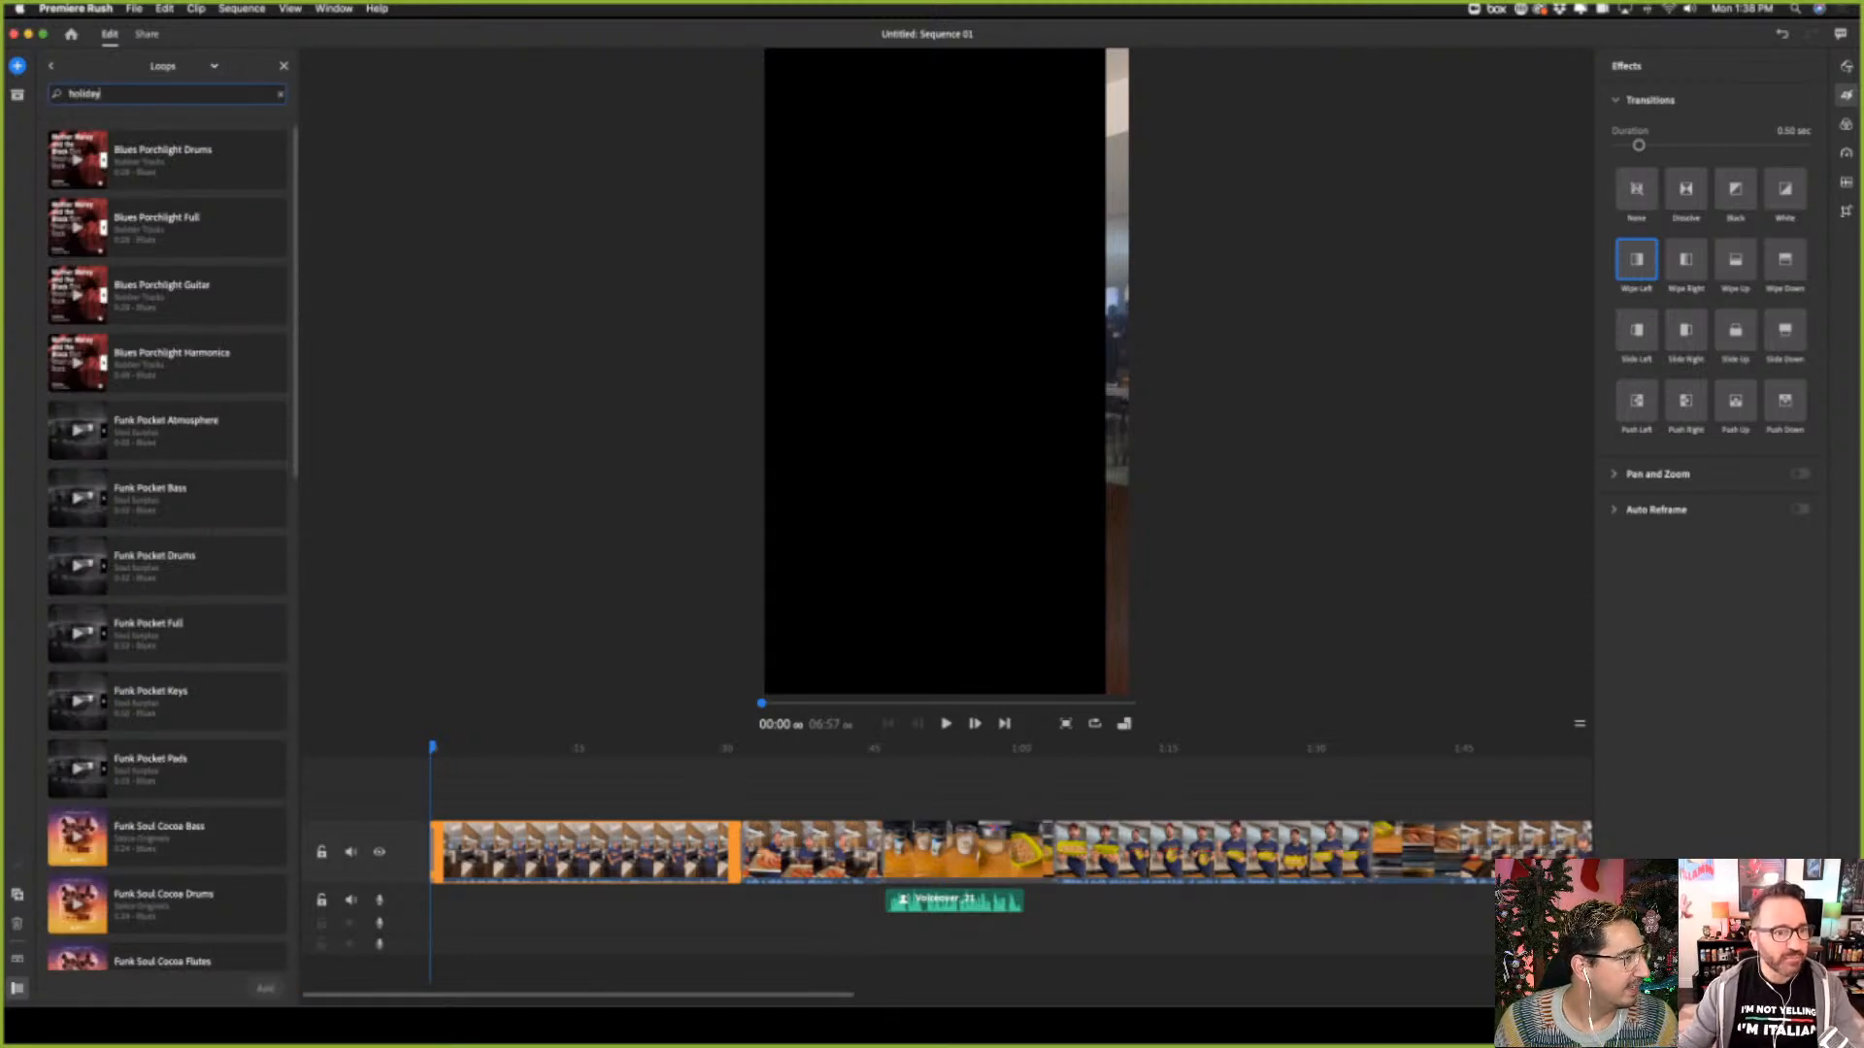
{"action": "key", "text": "Return"}
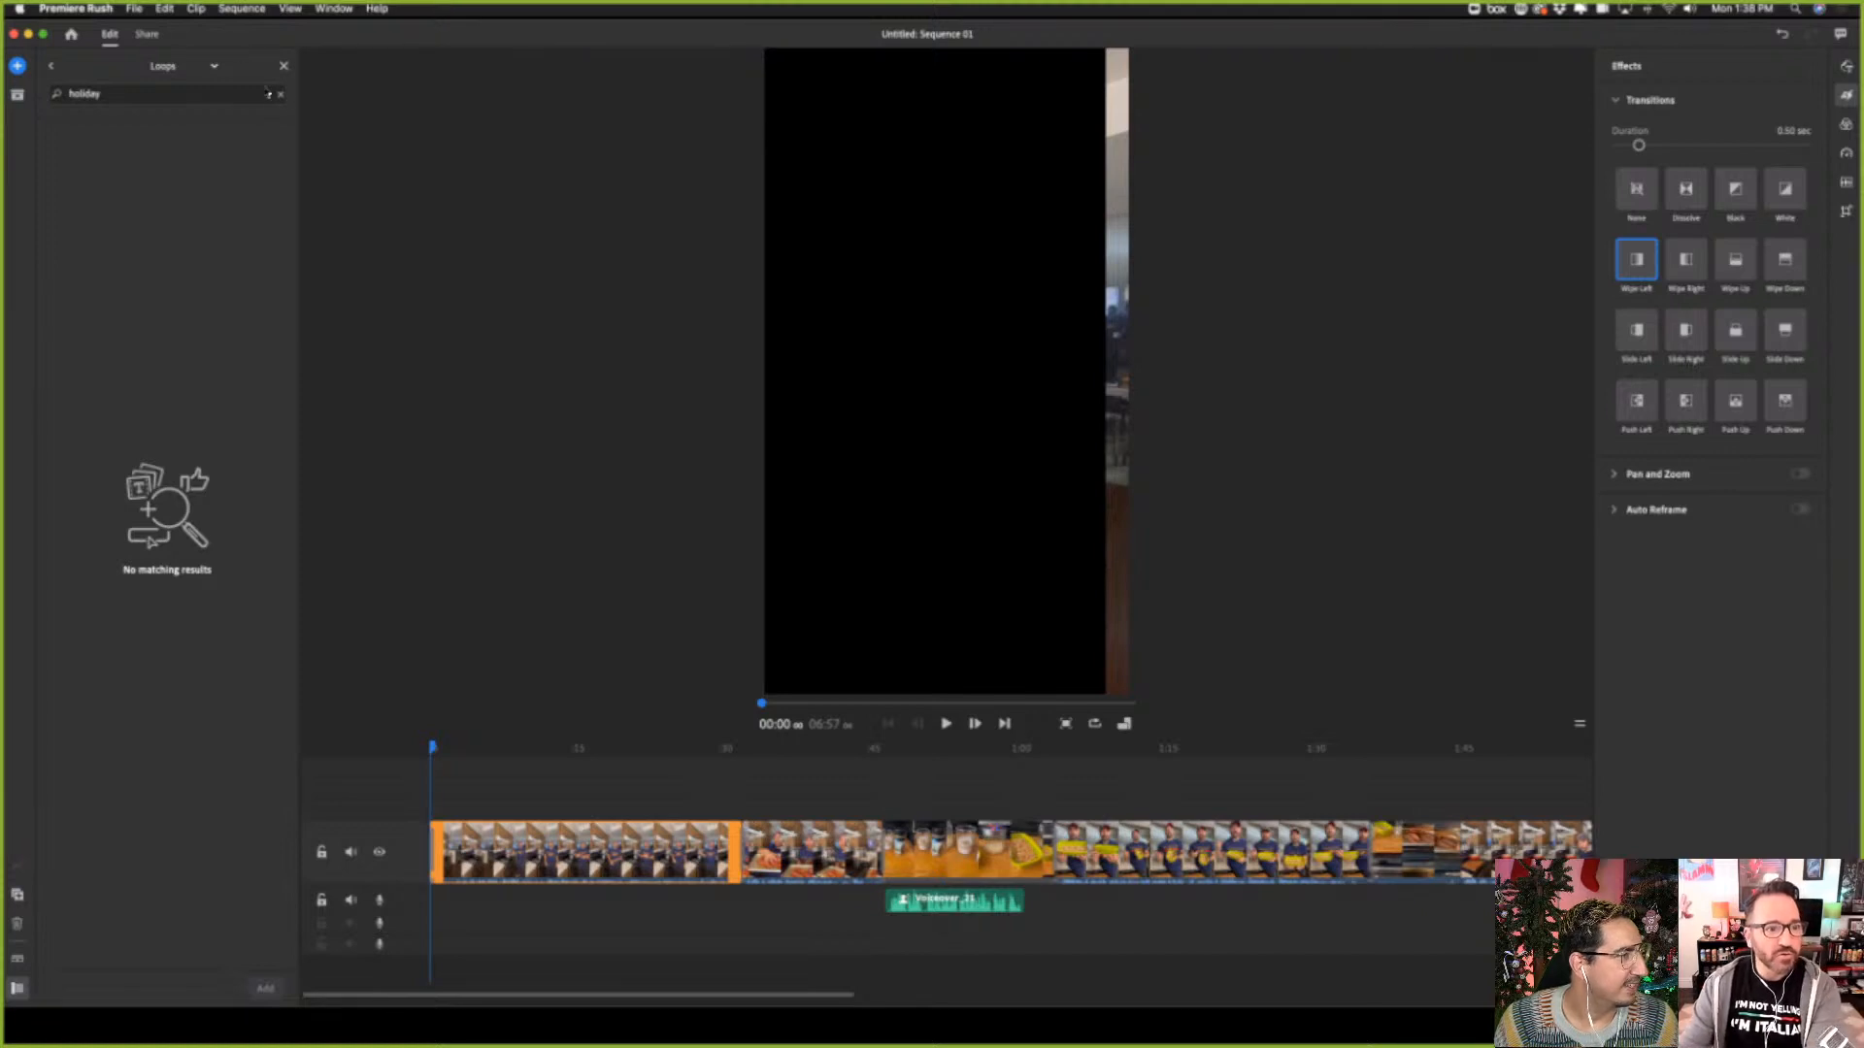
{"action": "left_click", "coordinate": [280, 95]}
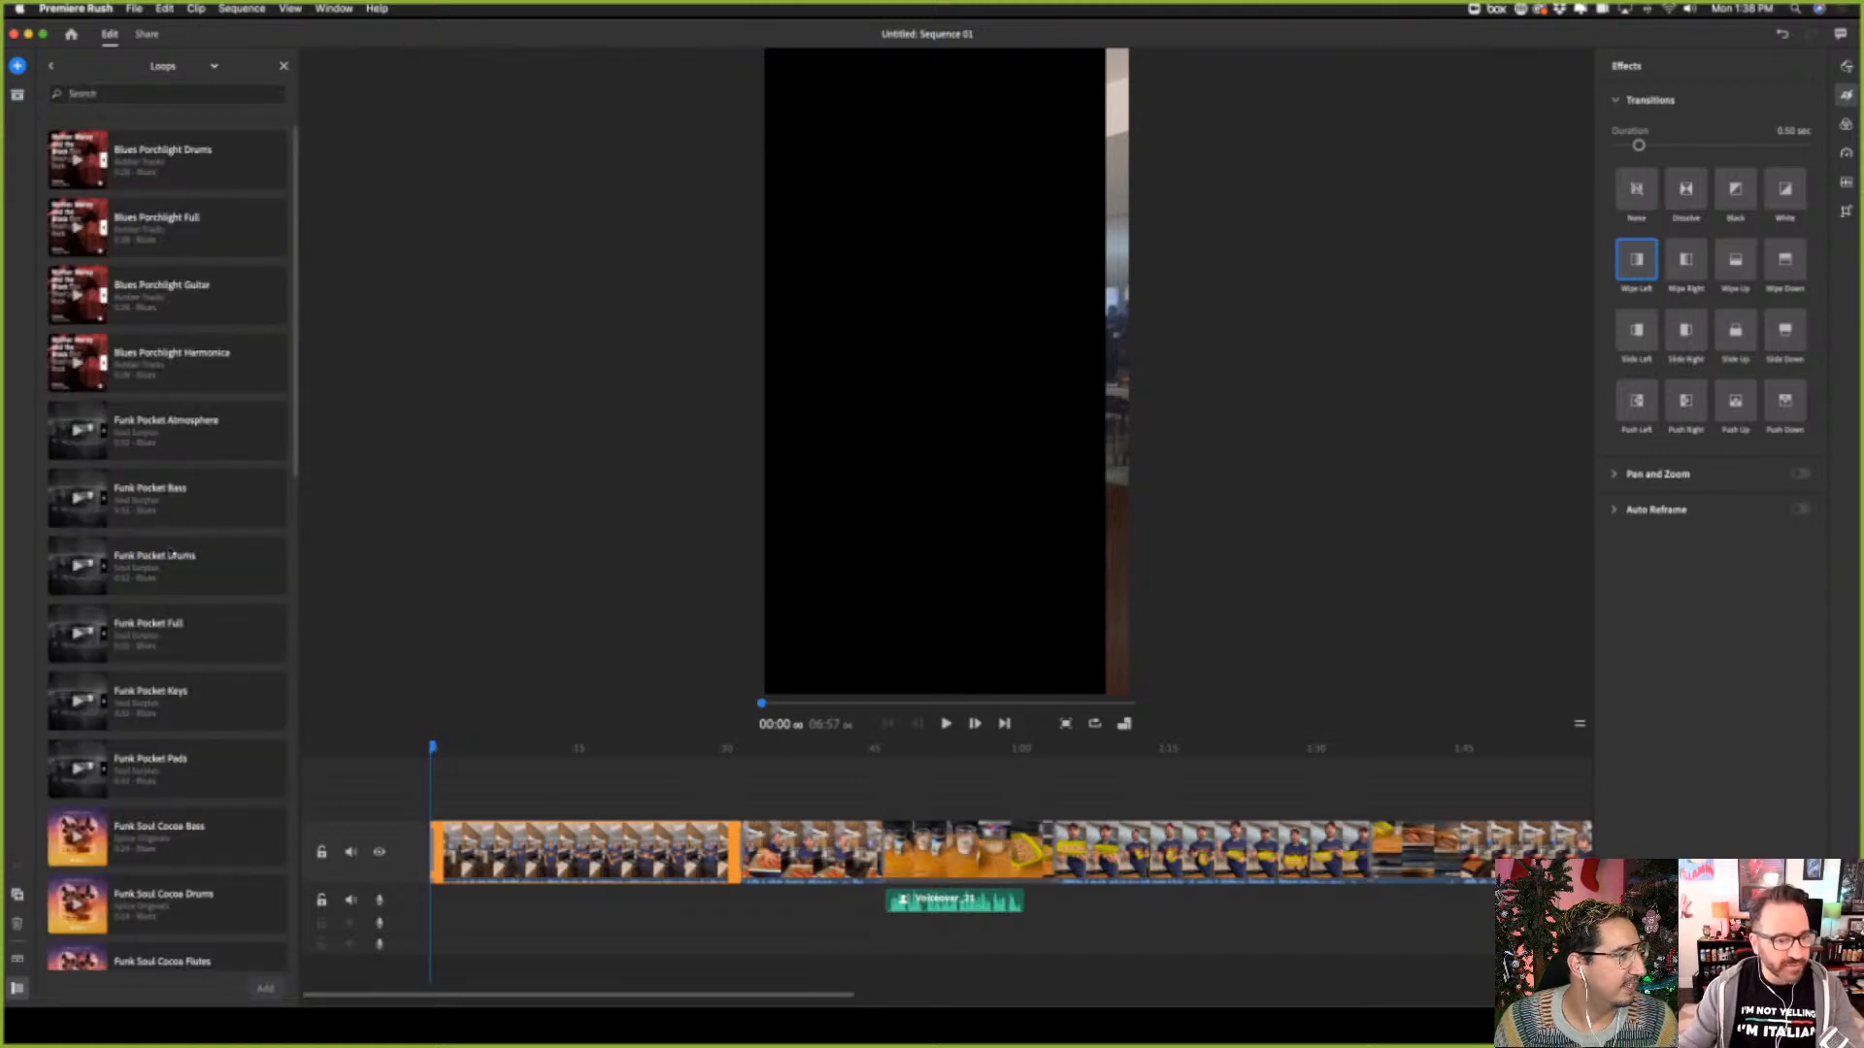
Find the R&B Hymn Sing Drums loop in the Loops library and select it
{"action": "scroll", "coordinate": [151, 719], "scroll_direction": "down", "scroll_amount": 2}
{"action": "scroll", "coordinate": [176, 843], "scroll_direction": "down", "scroll_amount": 10}
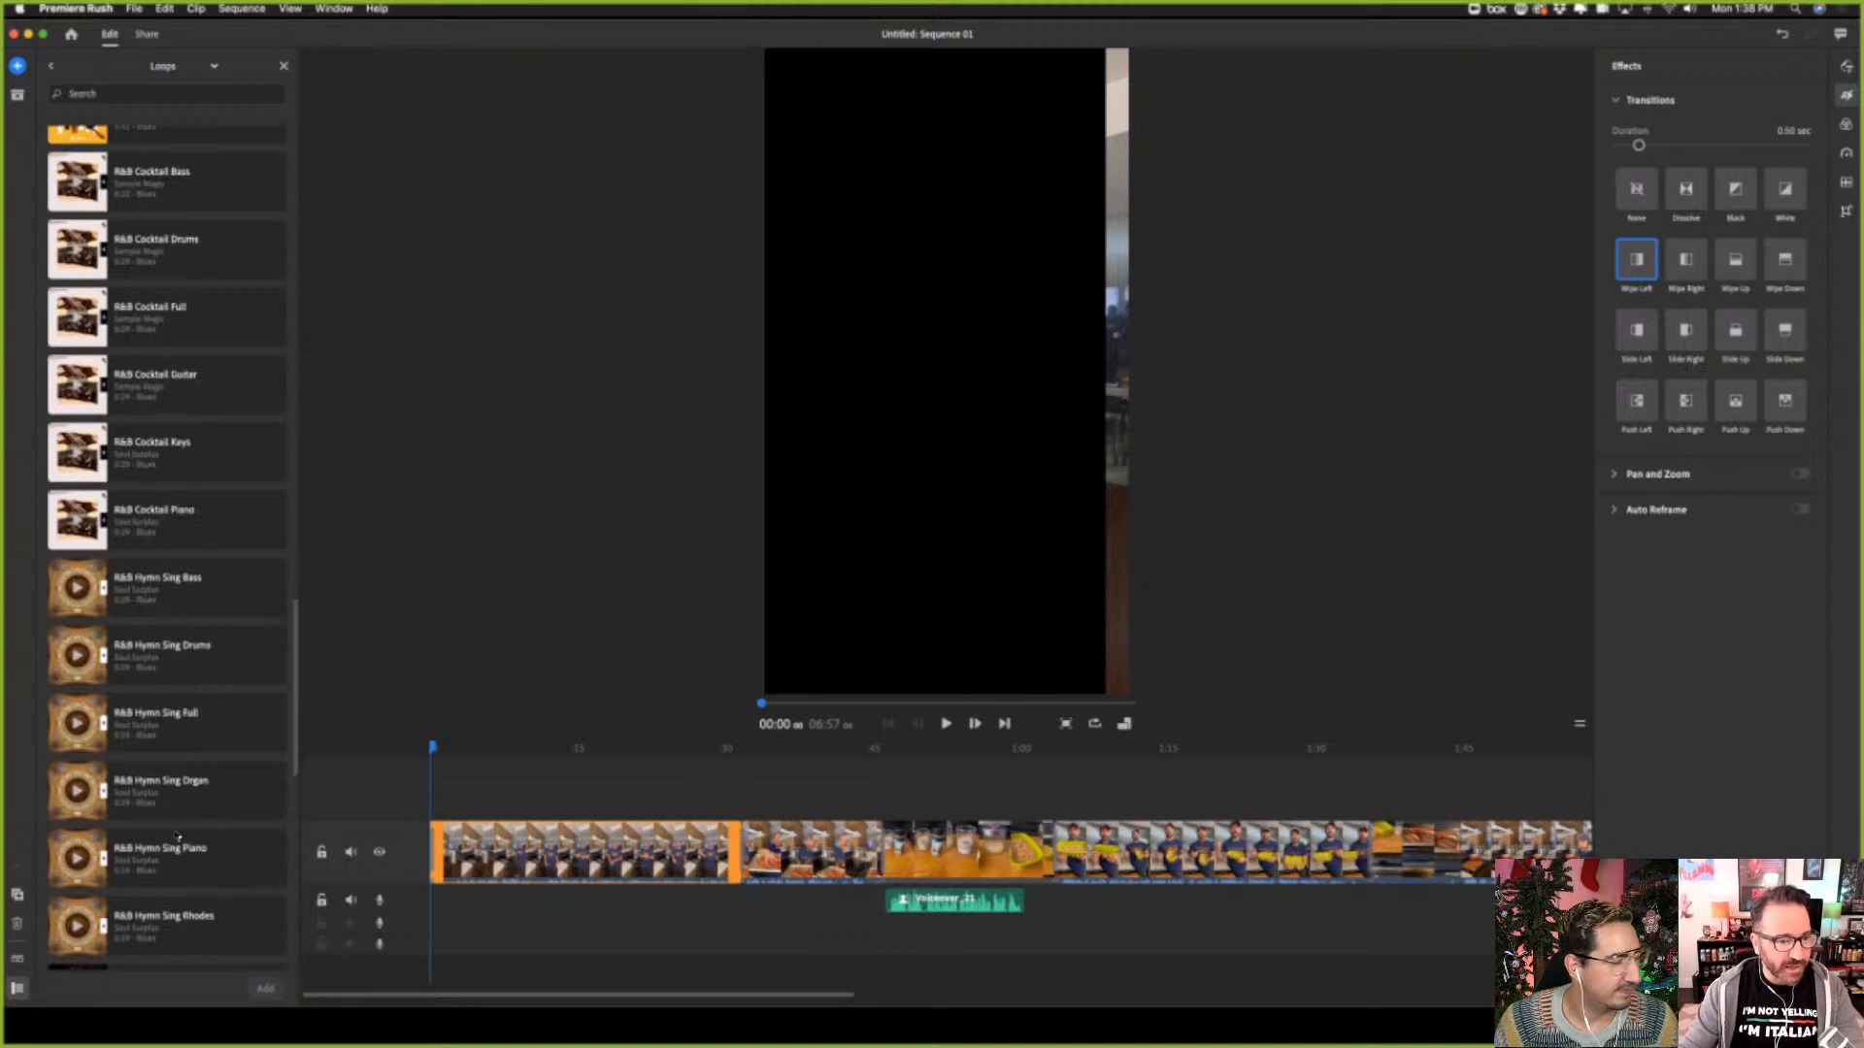
{"action": "left_click", "coordinate": [77, 665]}
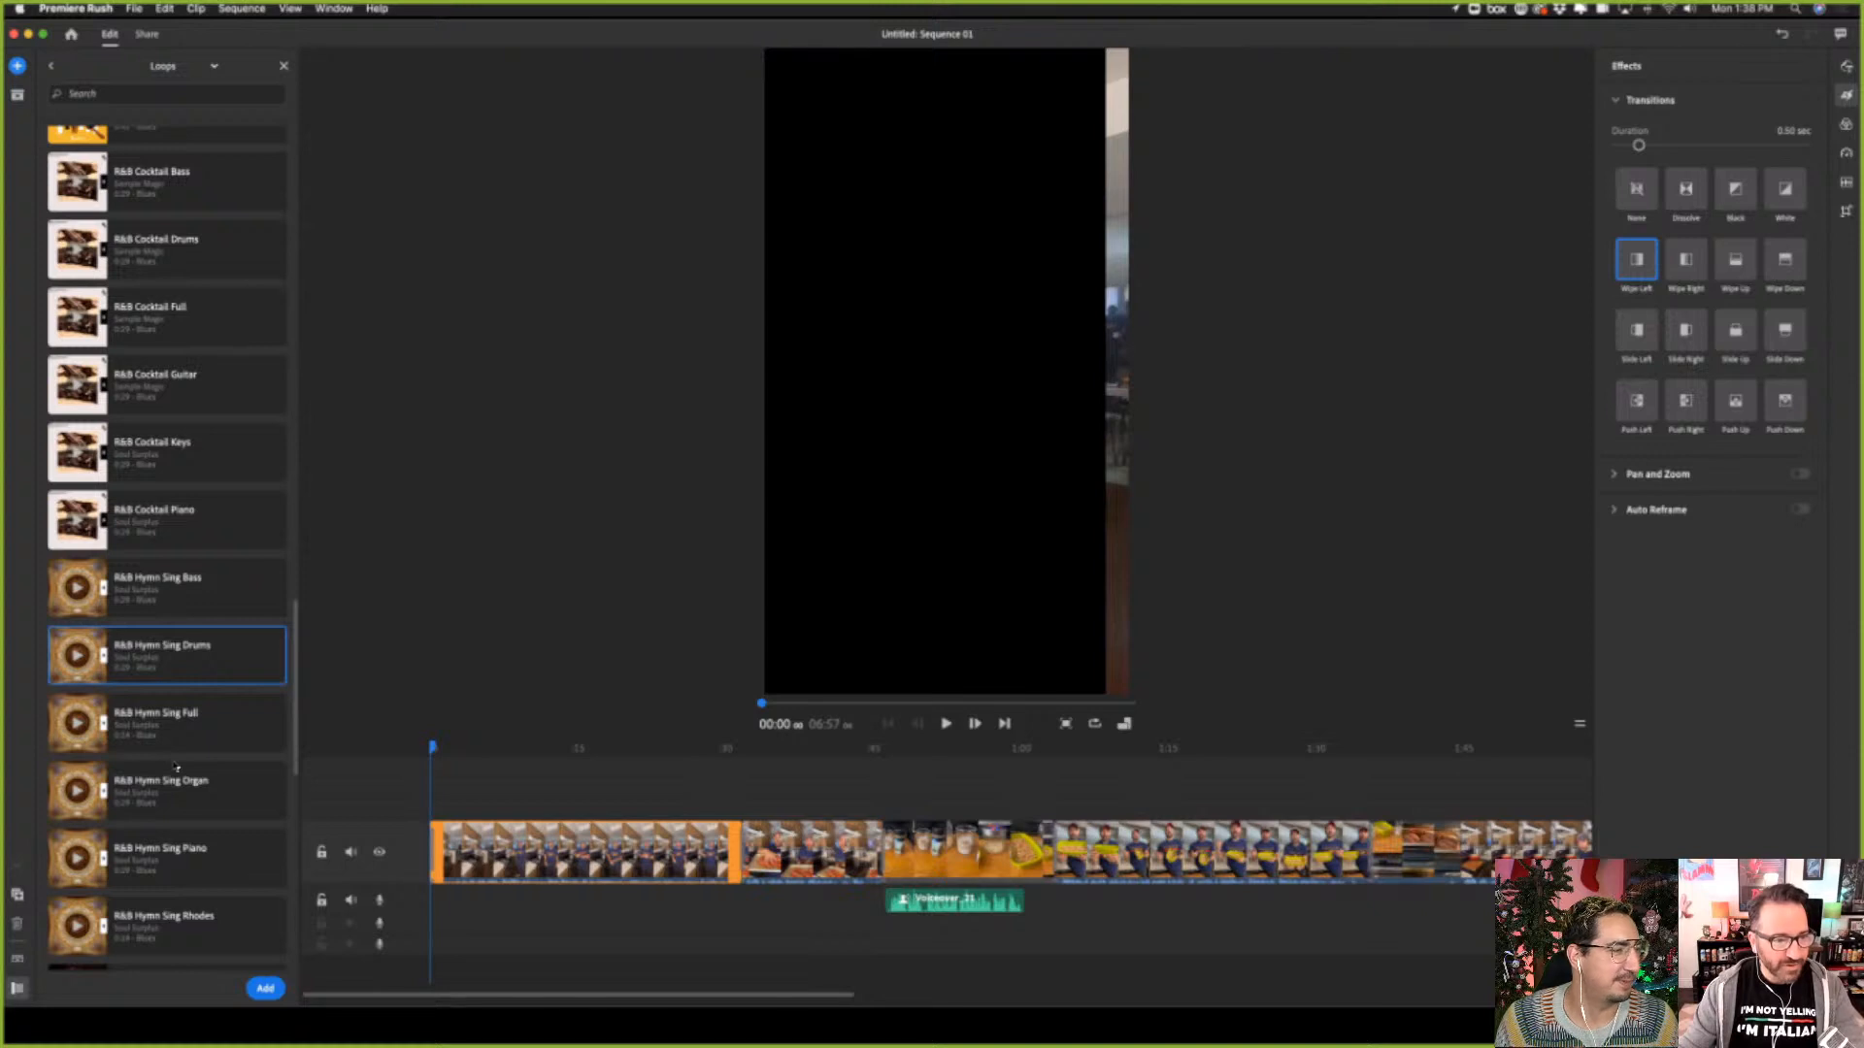
Look through the rest of the Loops library, from the funk and R&B loops to the classical and EDM ones
{"action": "scroll", "coordinate": [174, 767], "scroll_direction": "up", "scroll_amount": 15}
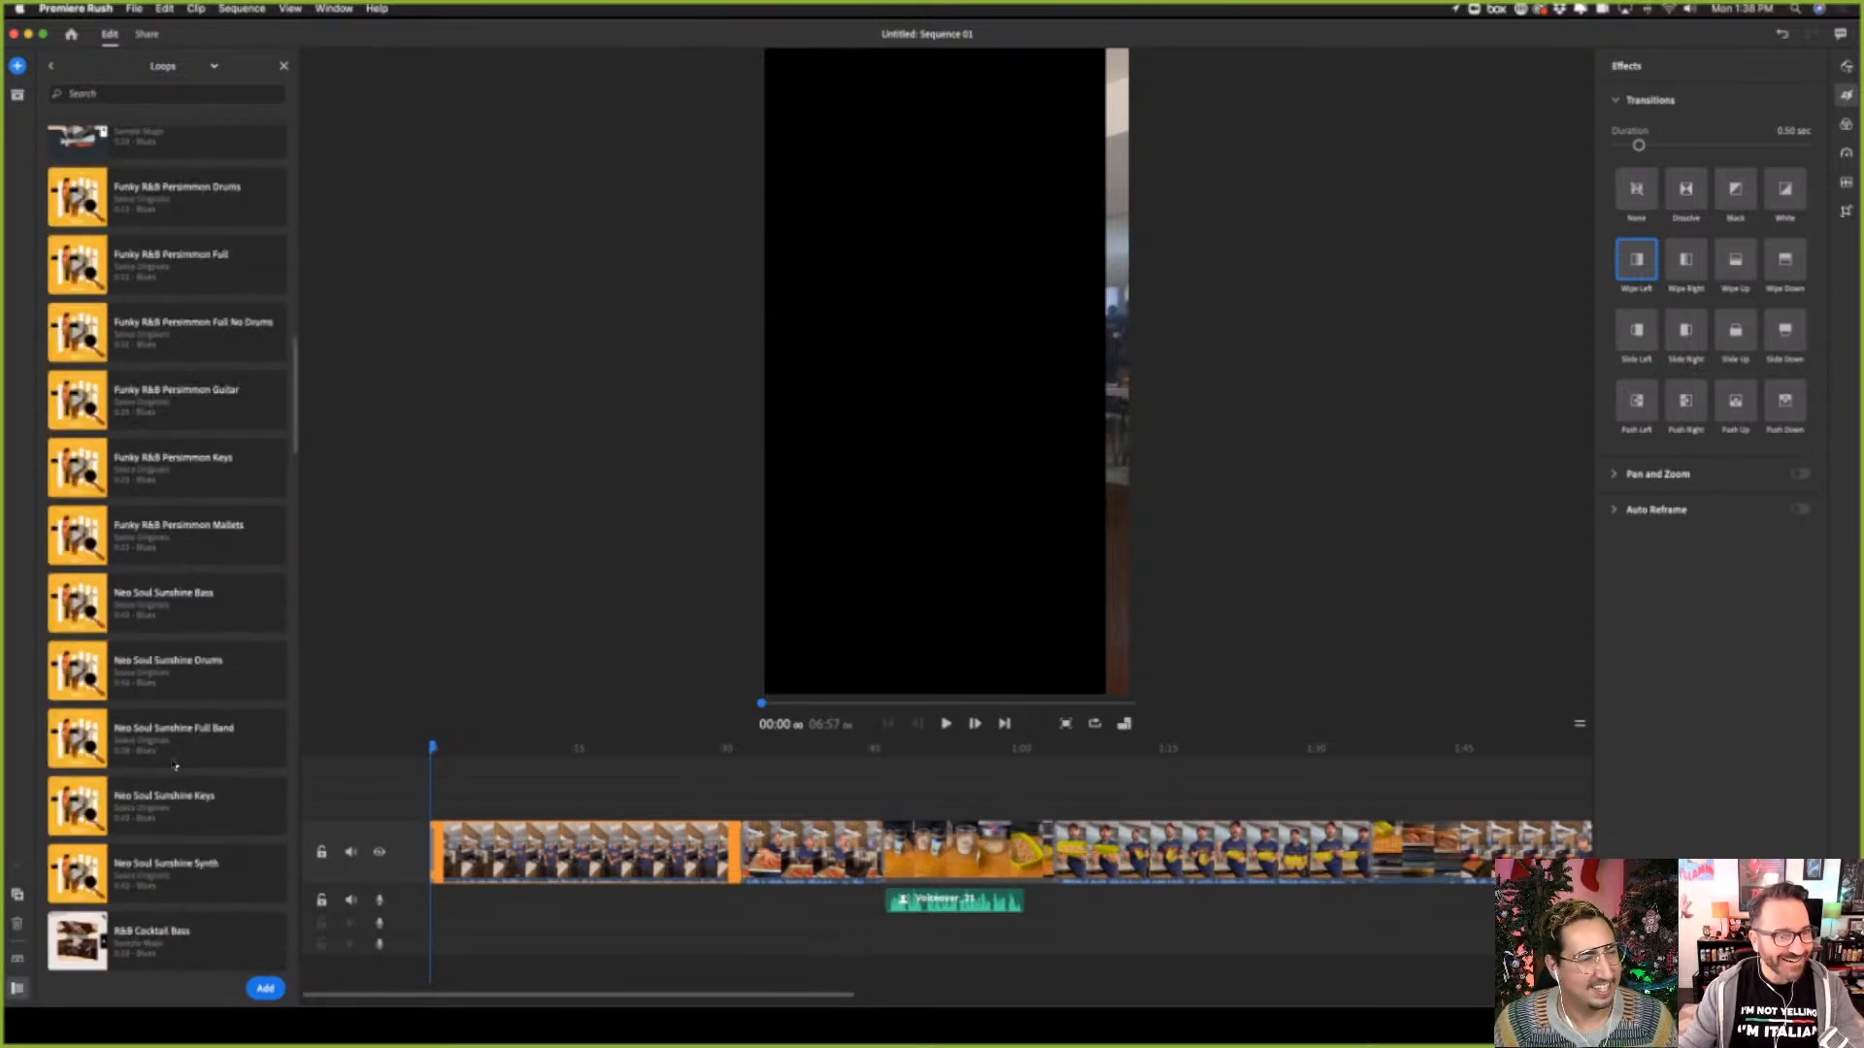
{"action": "scroll", "coordinate": [175, 767], "scroll_direction": "up", "scroll_amount": 10}
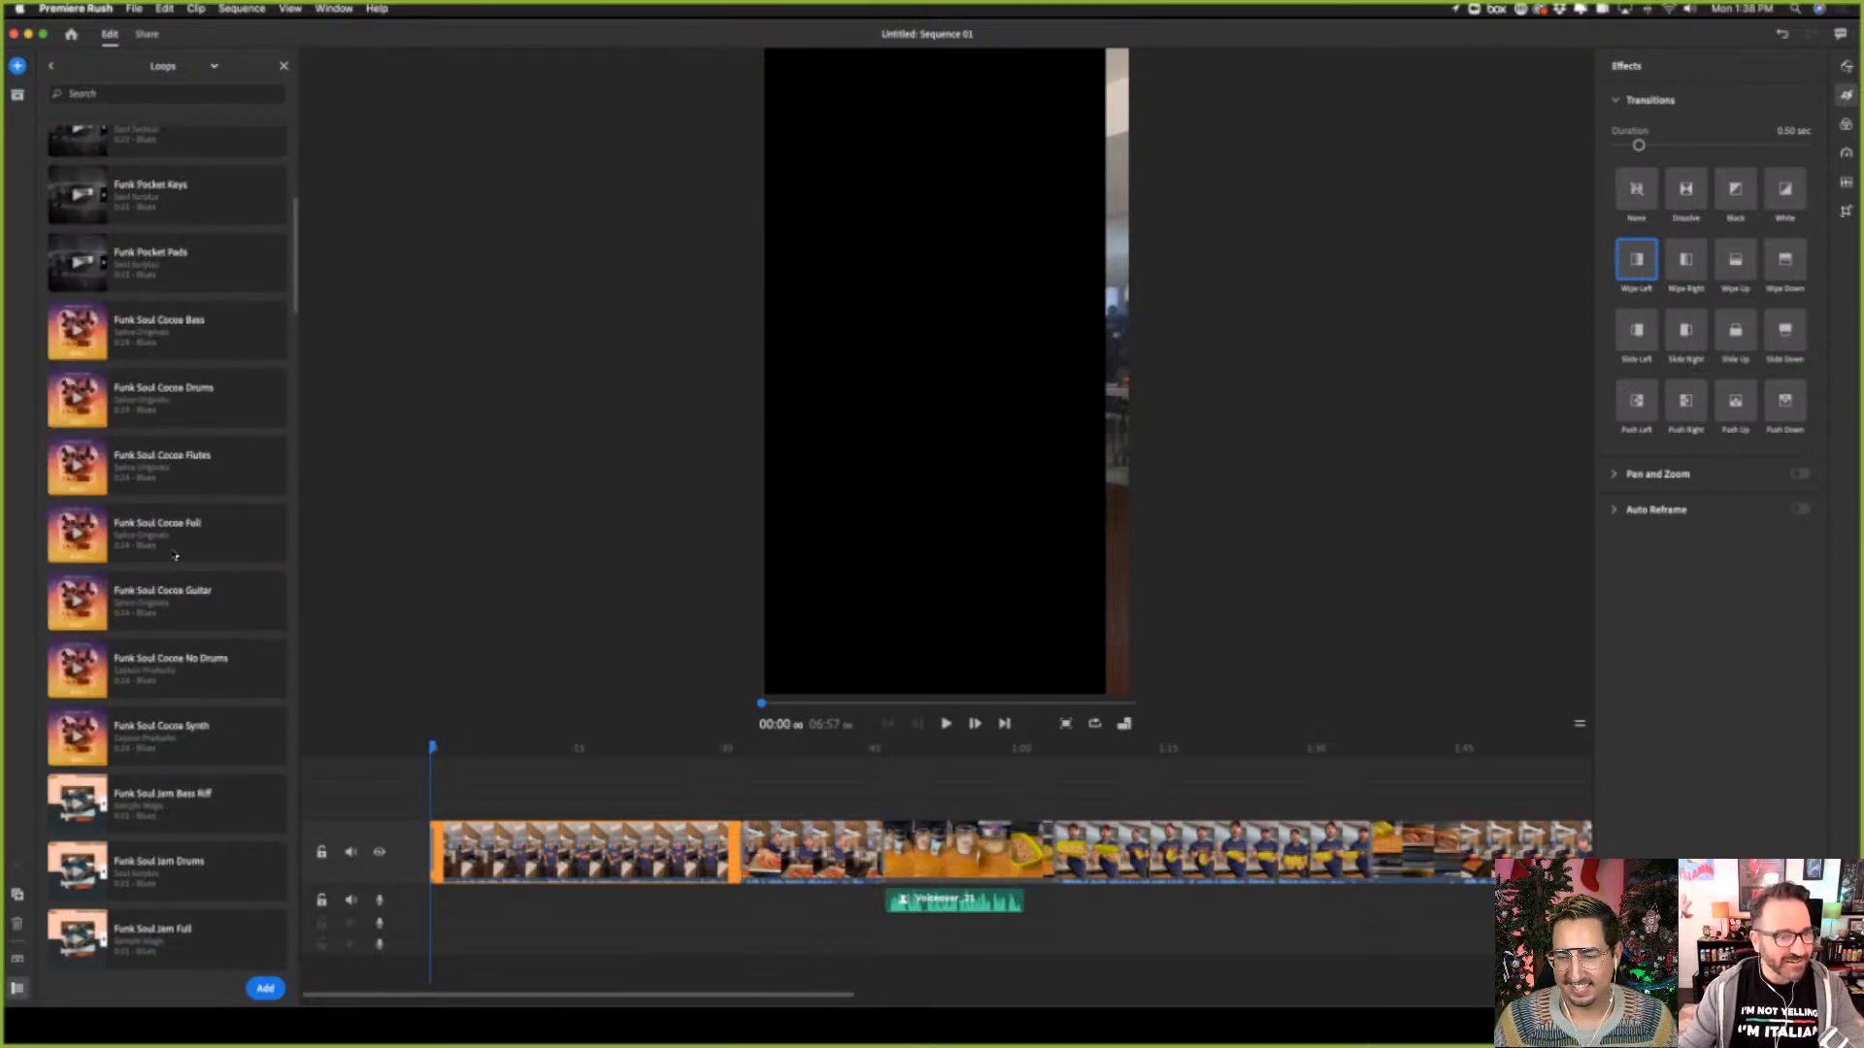
{"action": "scroll", "coordinate": [175, 555], "scroll_direction": "down", "scroll_amount": 20}
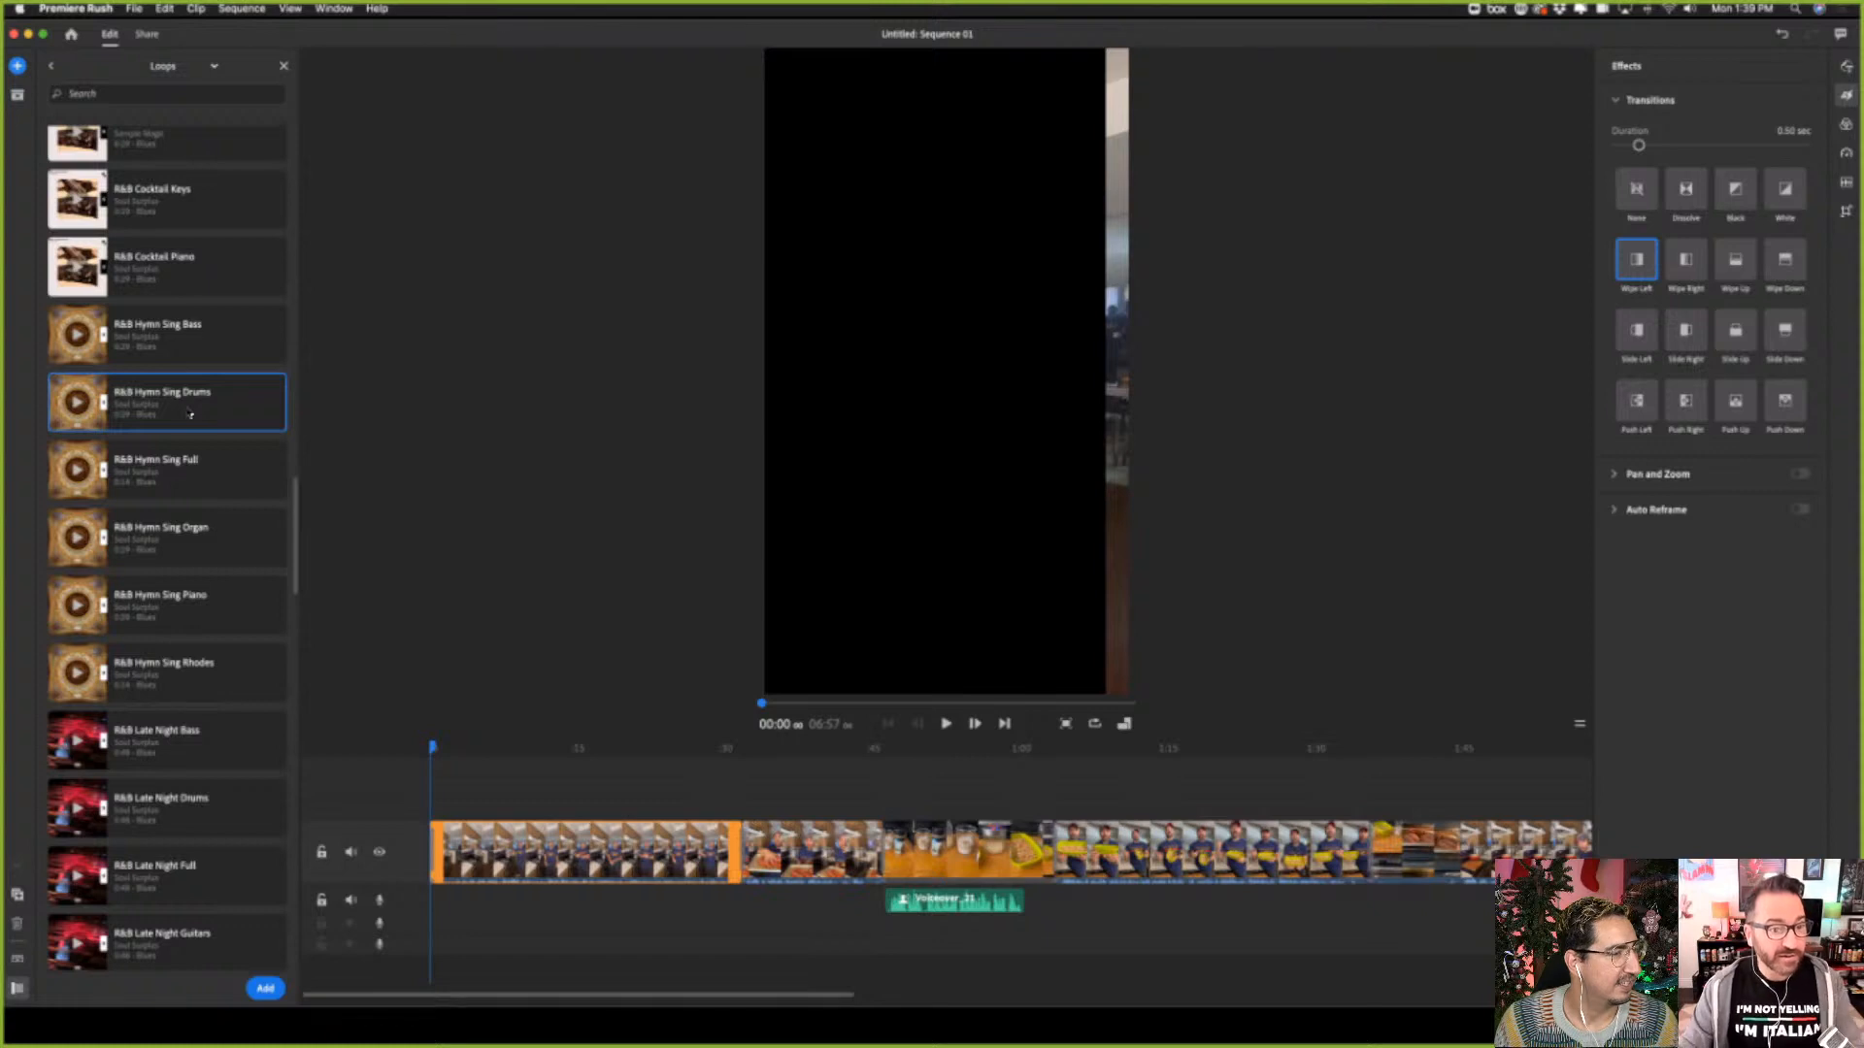
{"action": "scroll", "coordinate": [235, 837], "scroll_direction": "down", "scroll_amount": 3}
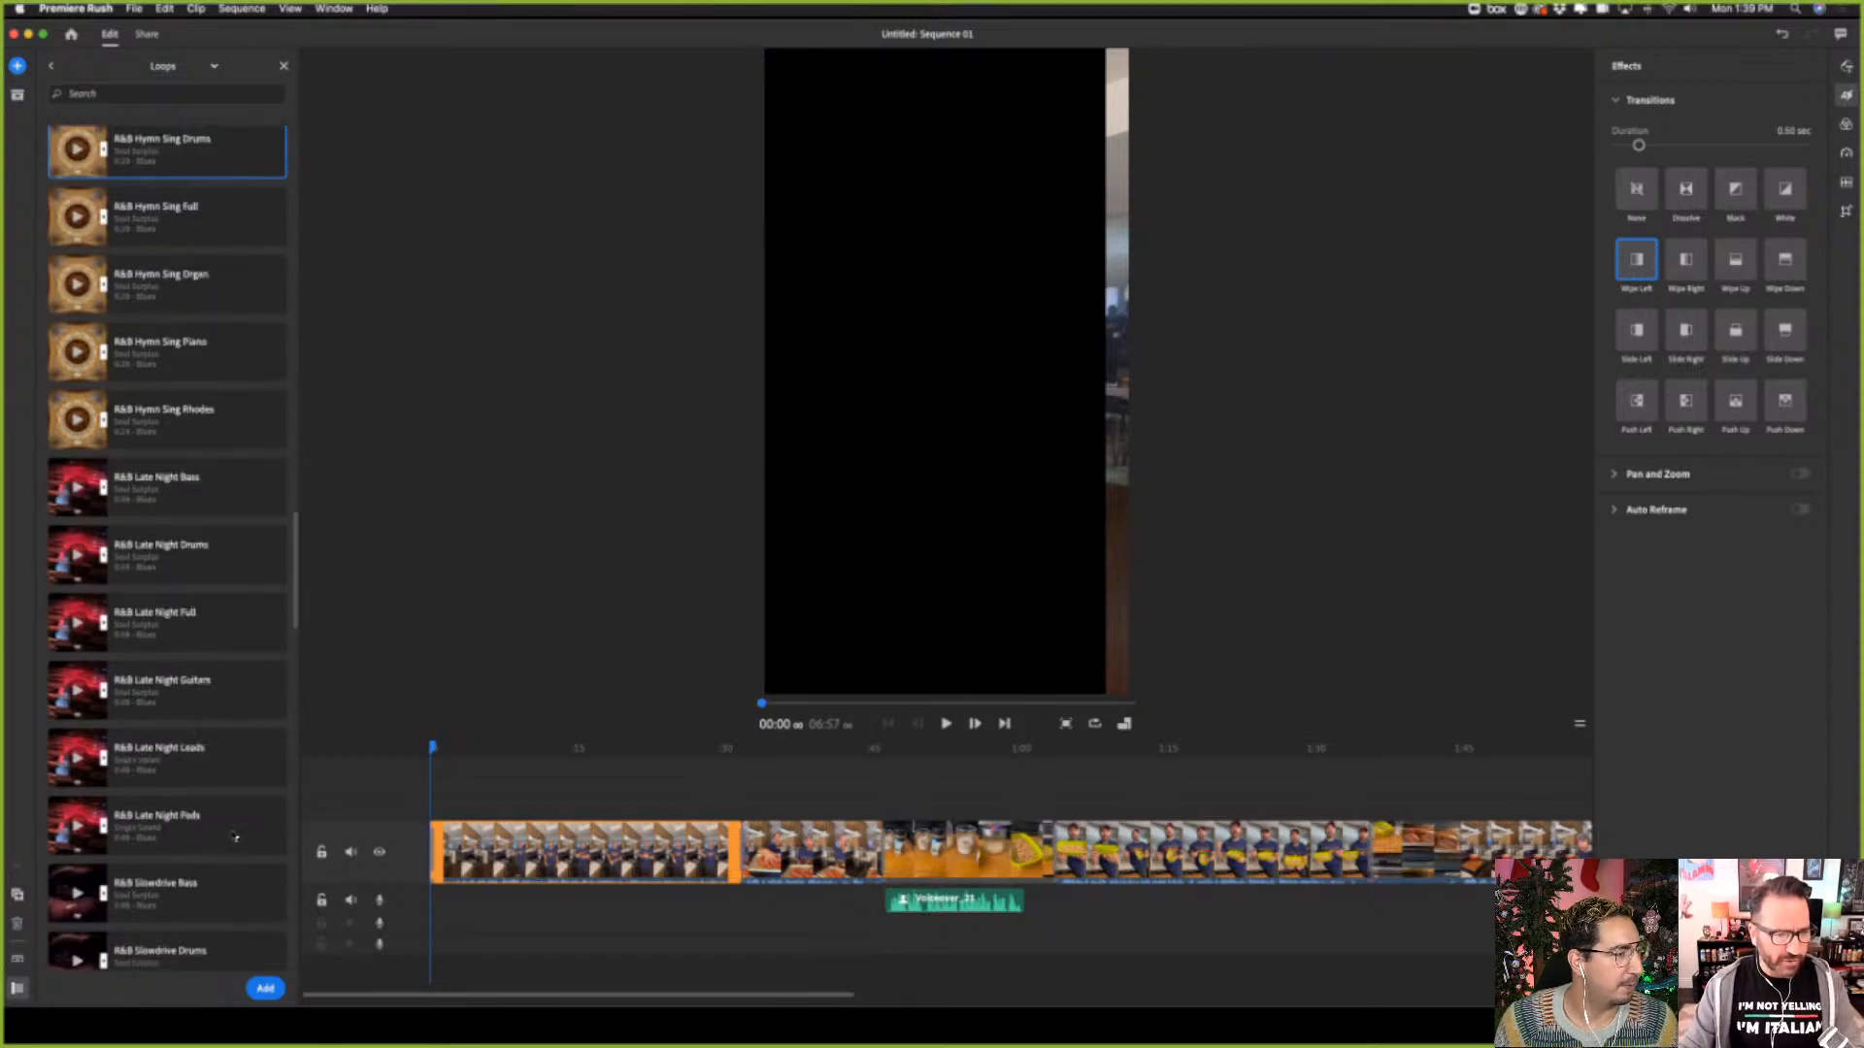
{"action": "scroll", "coordinate": [236, 836], "scroll_direction": "down", "scroll_amount": 10}
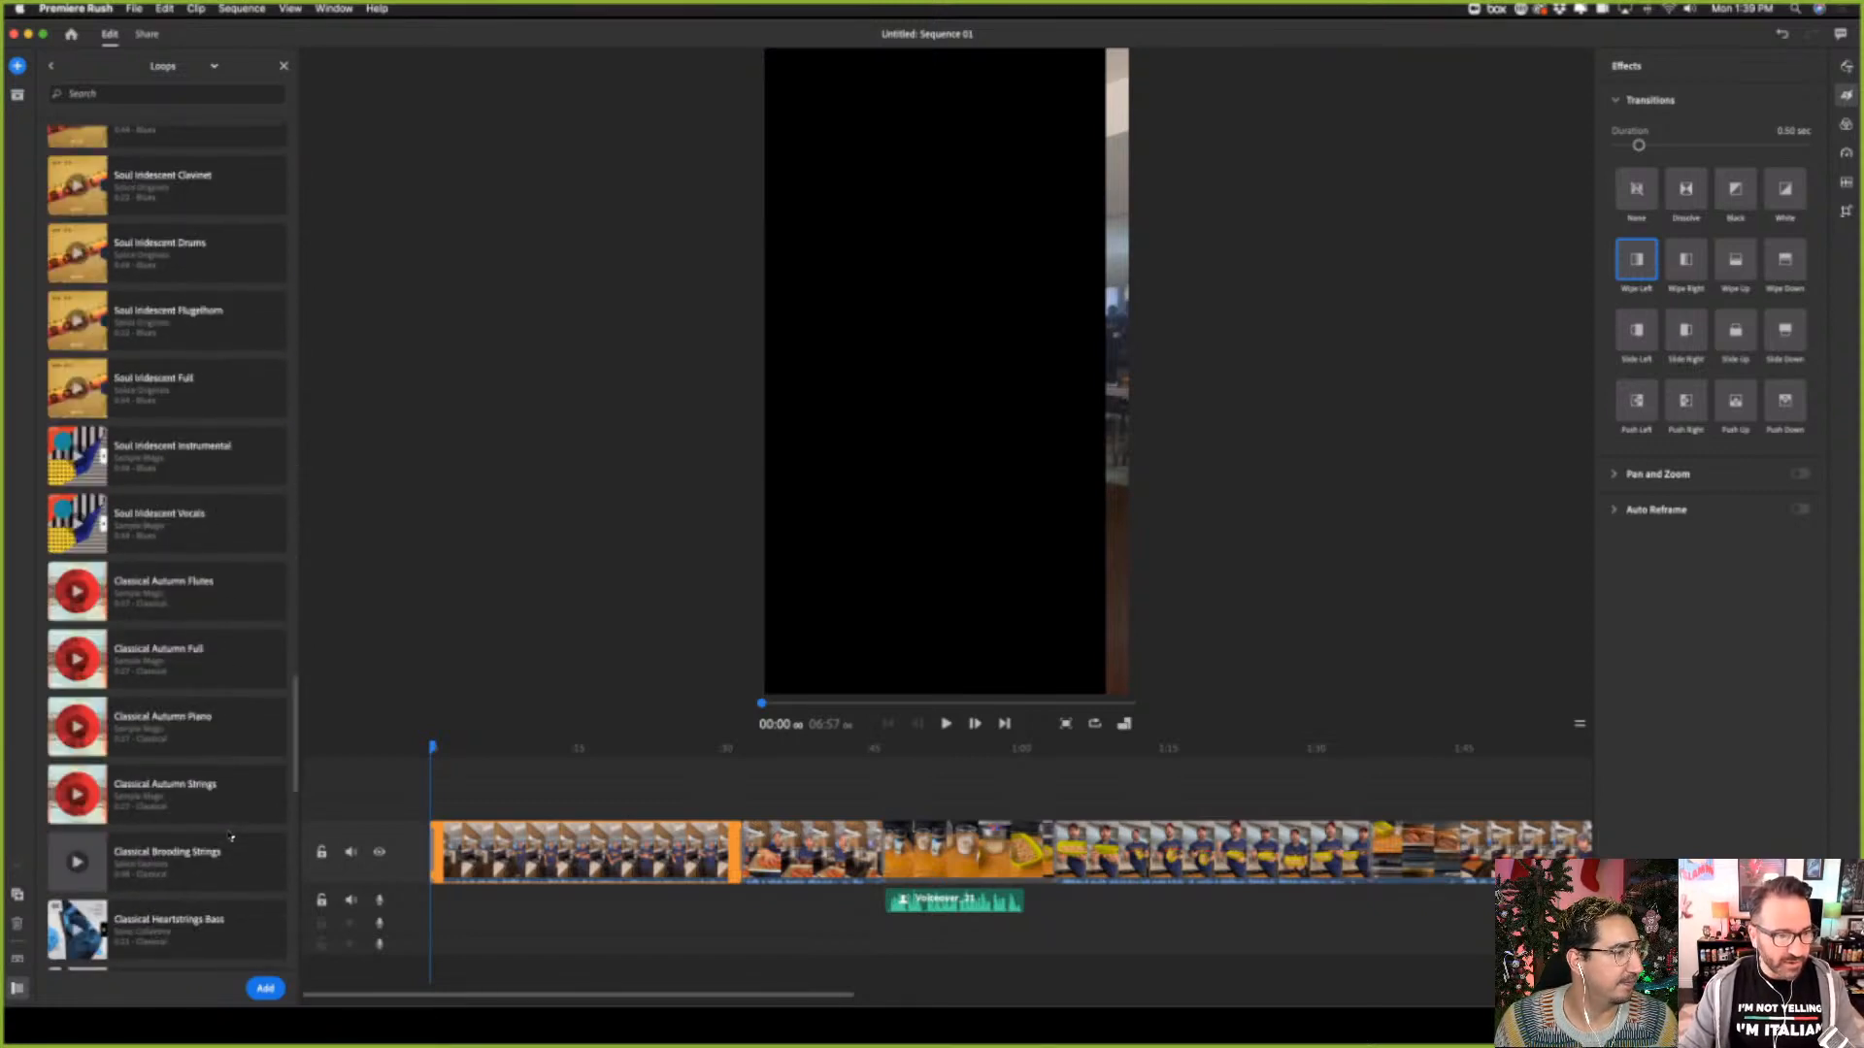
{"action": "scroll", "coordinate": [230, 837], "scroll_direction": "up", "scroll_amount": 5}
{"action": "scroll", "coordinate": [230, 837], "scroll_direction": "down", "scroll_amount": 15}
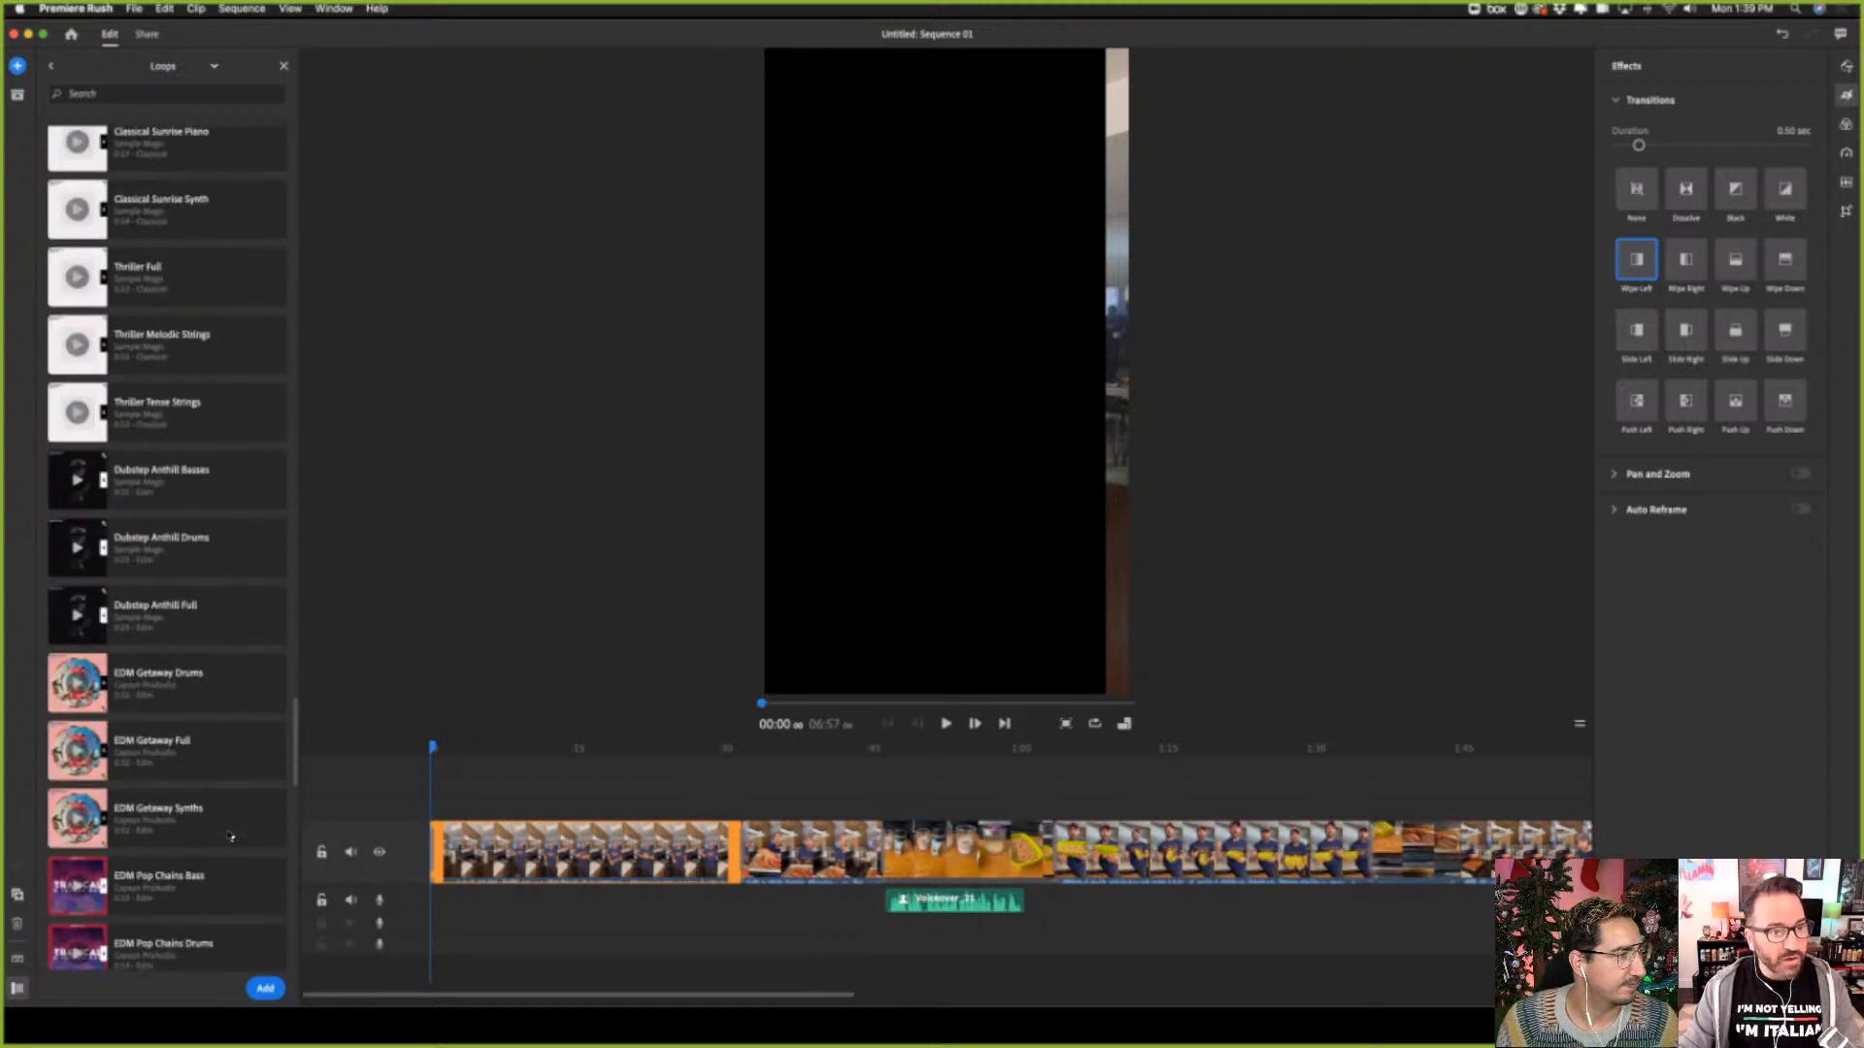
{"action": "scroll", "coordinate": [230, 836], "scroll_direction": "up", "scroll_amount": 1}
{"action": "scroll", "coordinate": [230, 837], "scroll_direction": "up", "scroll_amount": 10}
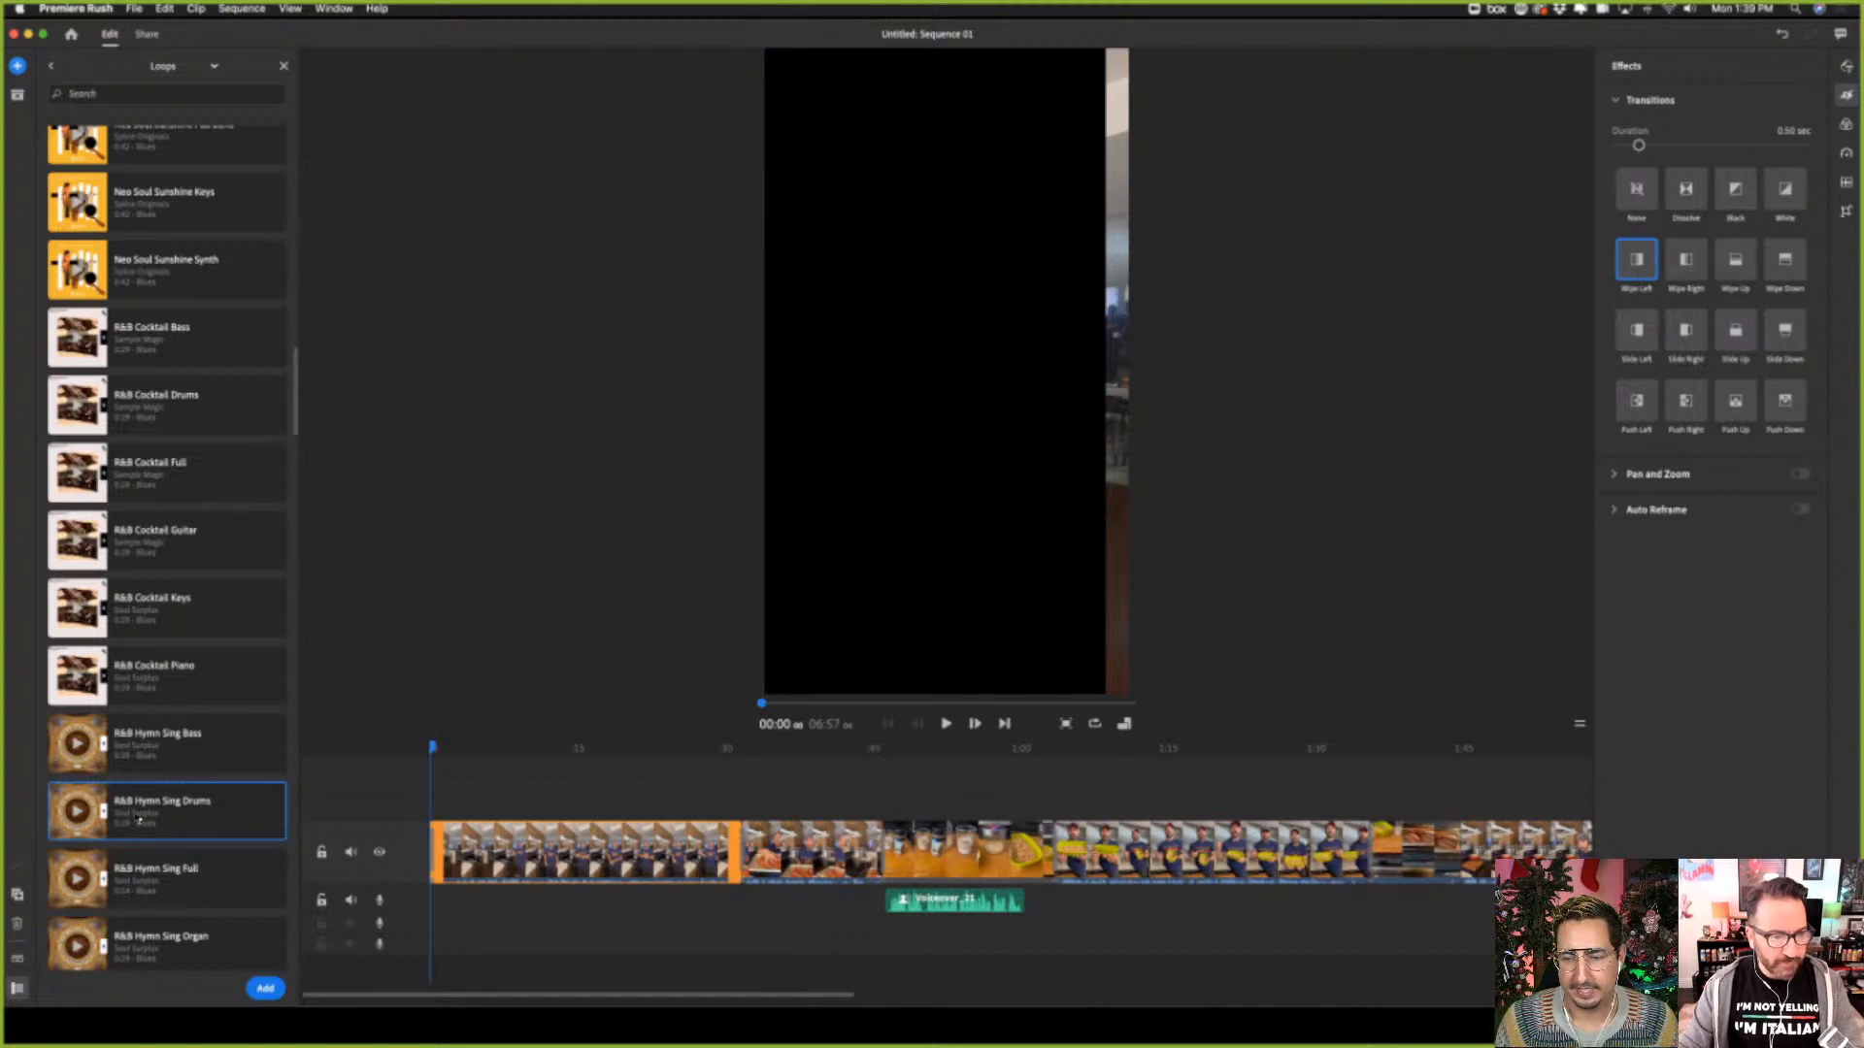
Add the R&B Hymn Sing Drums loop at the start of the sequence and move it down to the third audio track
{"action": "left_click", "coordinate": [266, 988]}
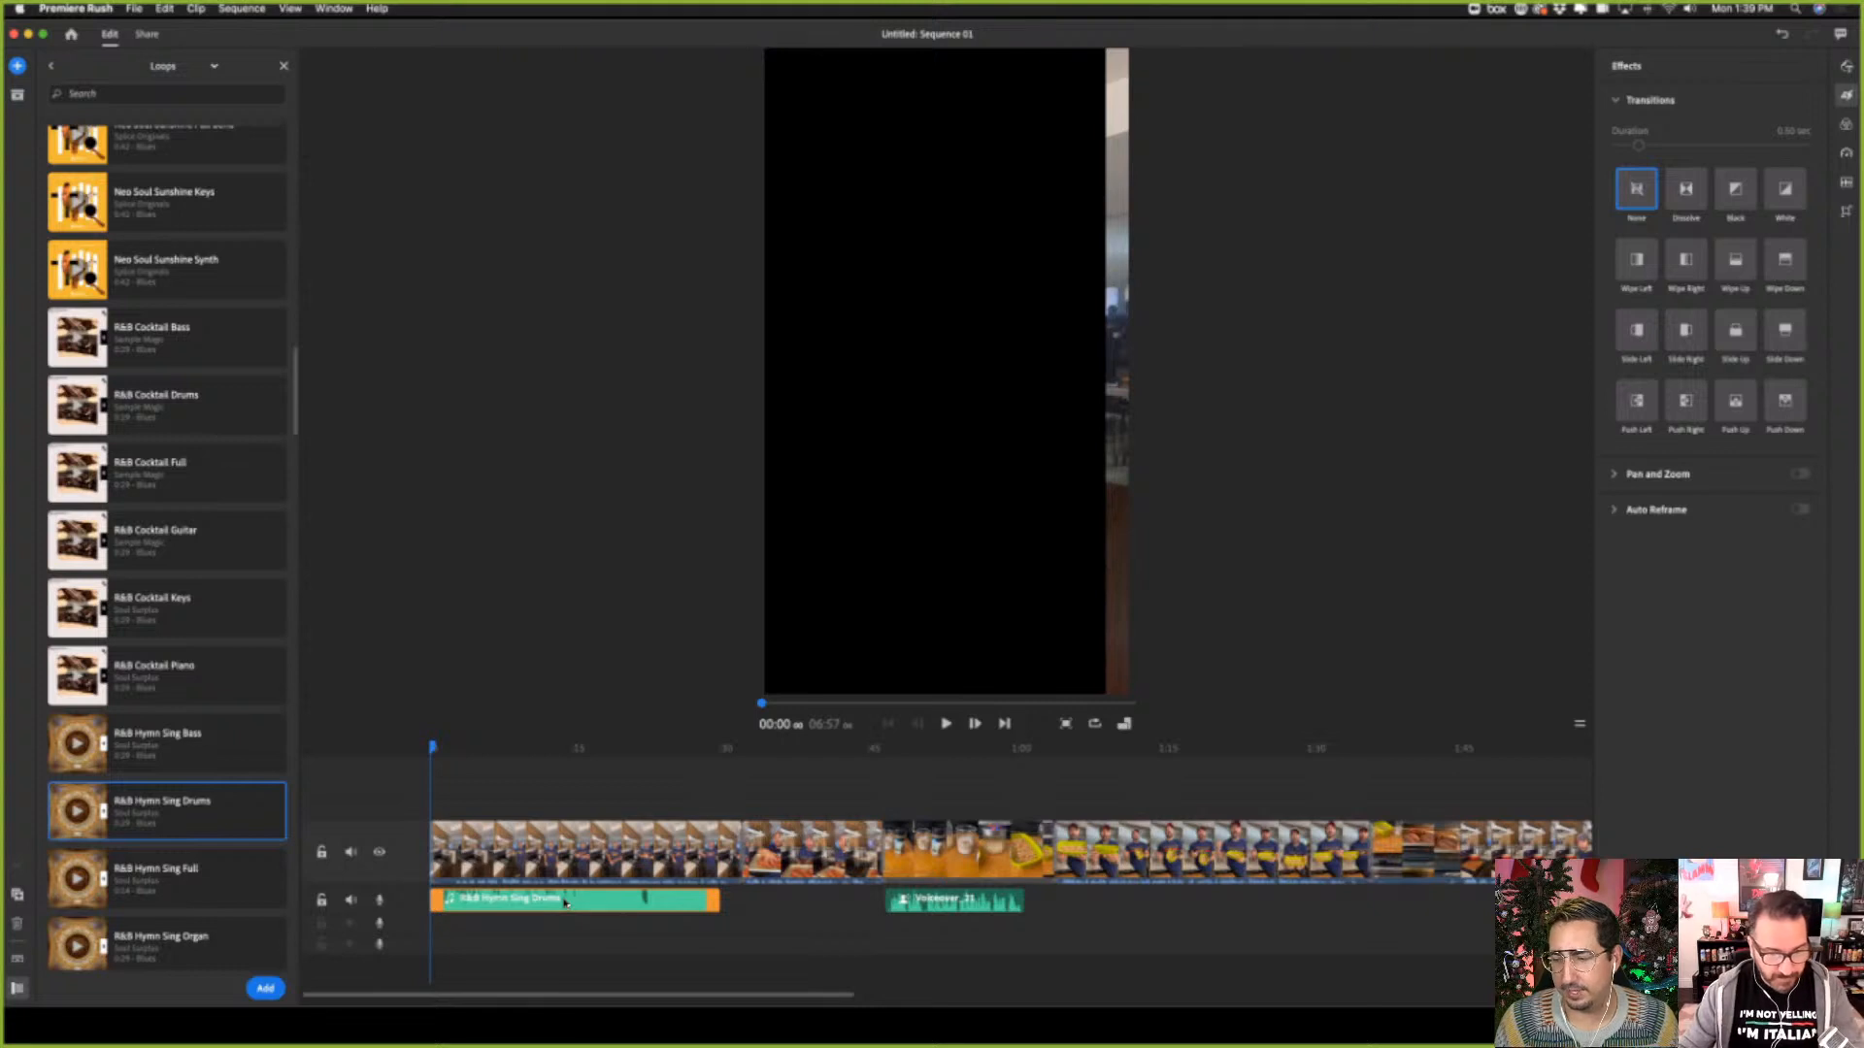
{"action": "left_click_drag", "start_coordinate": [566, 902], "coordinate": [560, 942]}
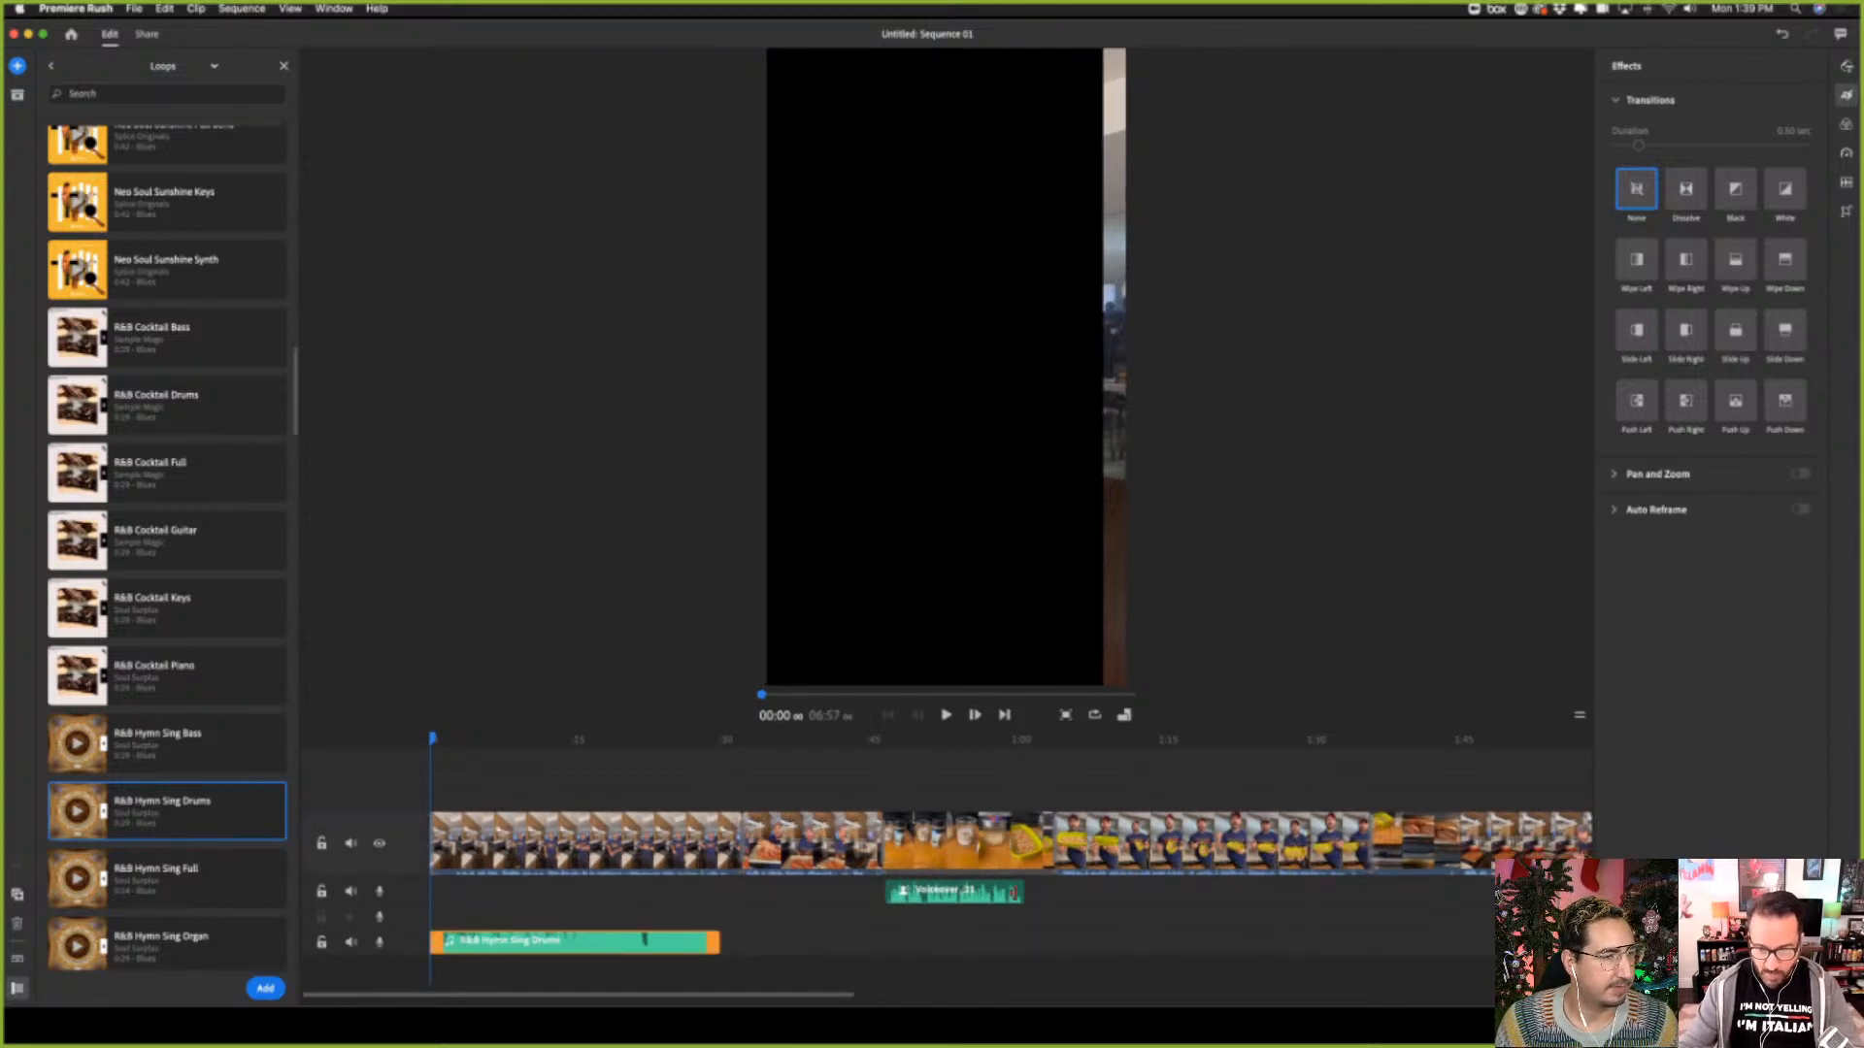
Duplicate the R&B Hymn Sing Drums clip three times so the copies run back to back on the third audio track
{"action": "right_click", "coordinate": [684, 944]}
{"action": "left_click", "coordinate": [684, 988]}
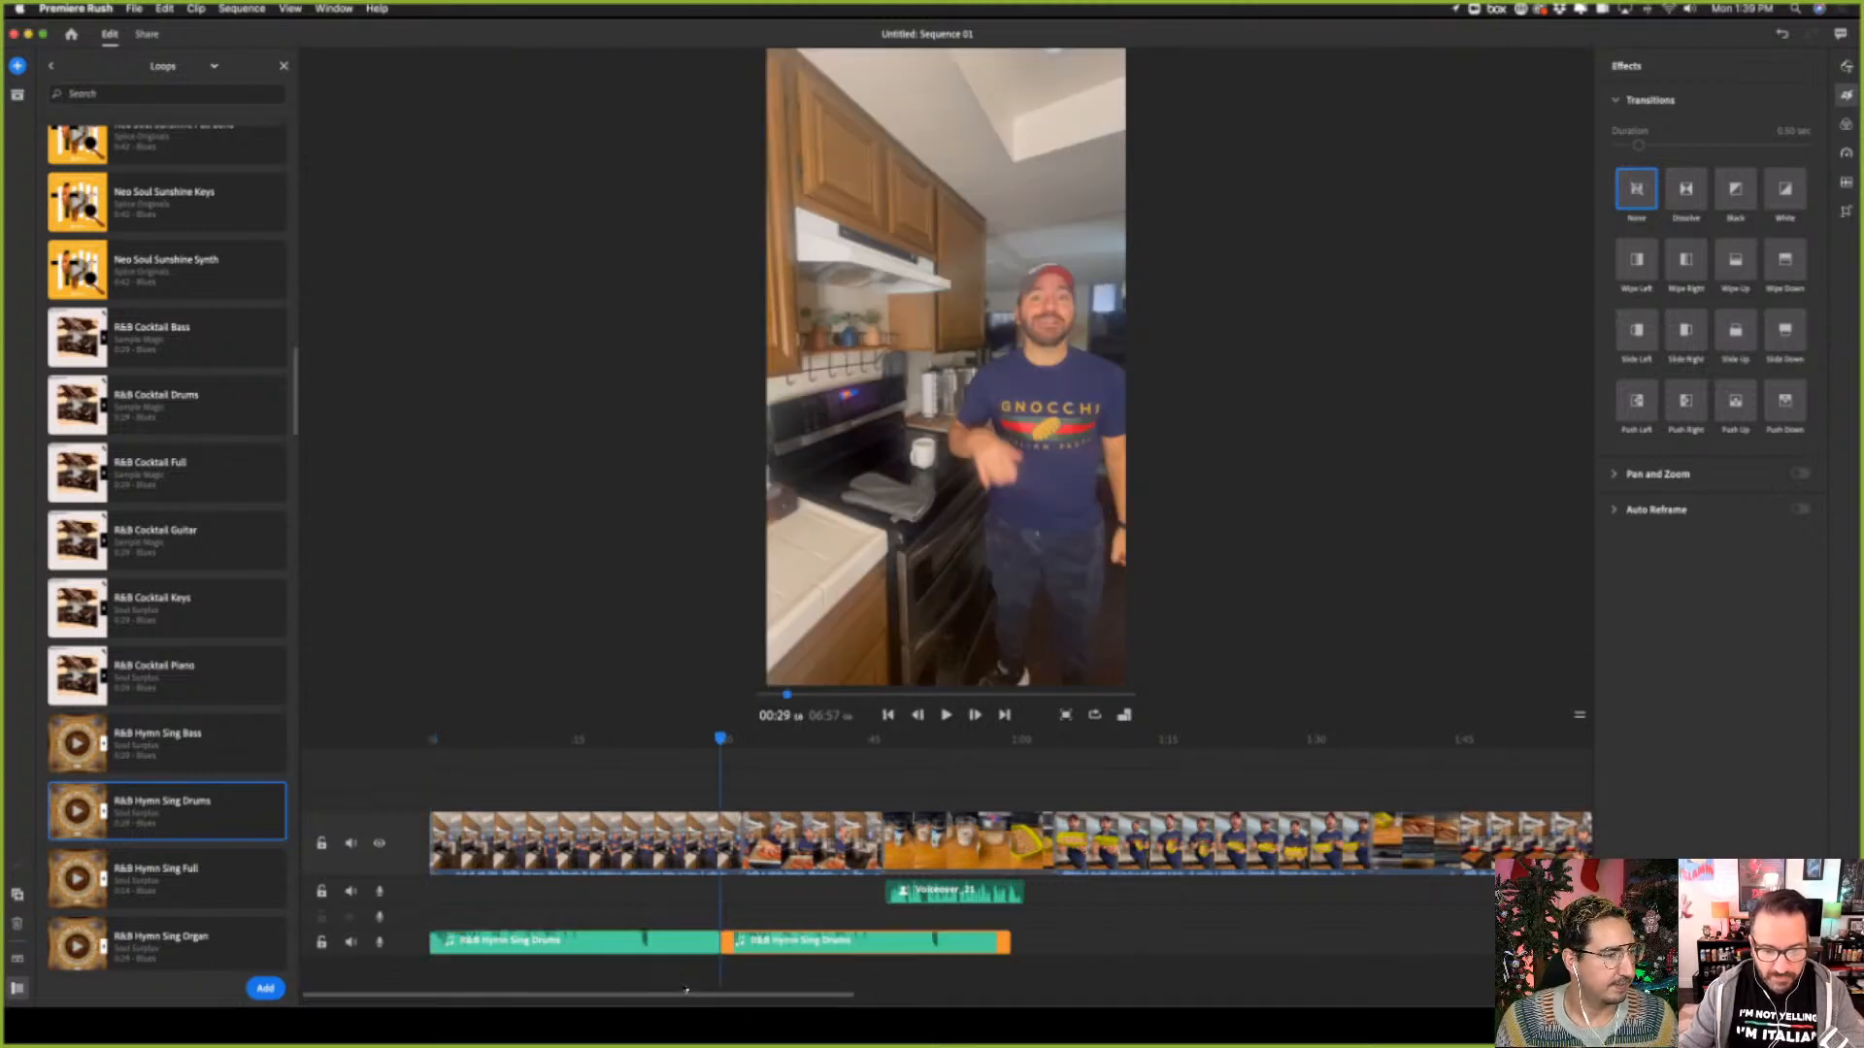
{"action": "right_click", "coordinate": [871, 951]}
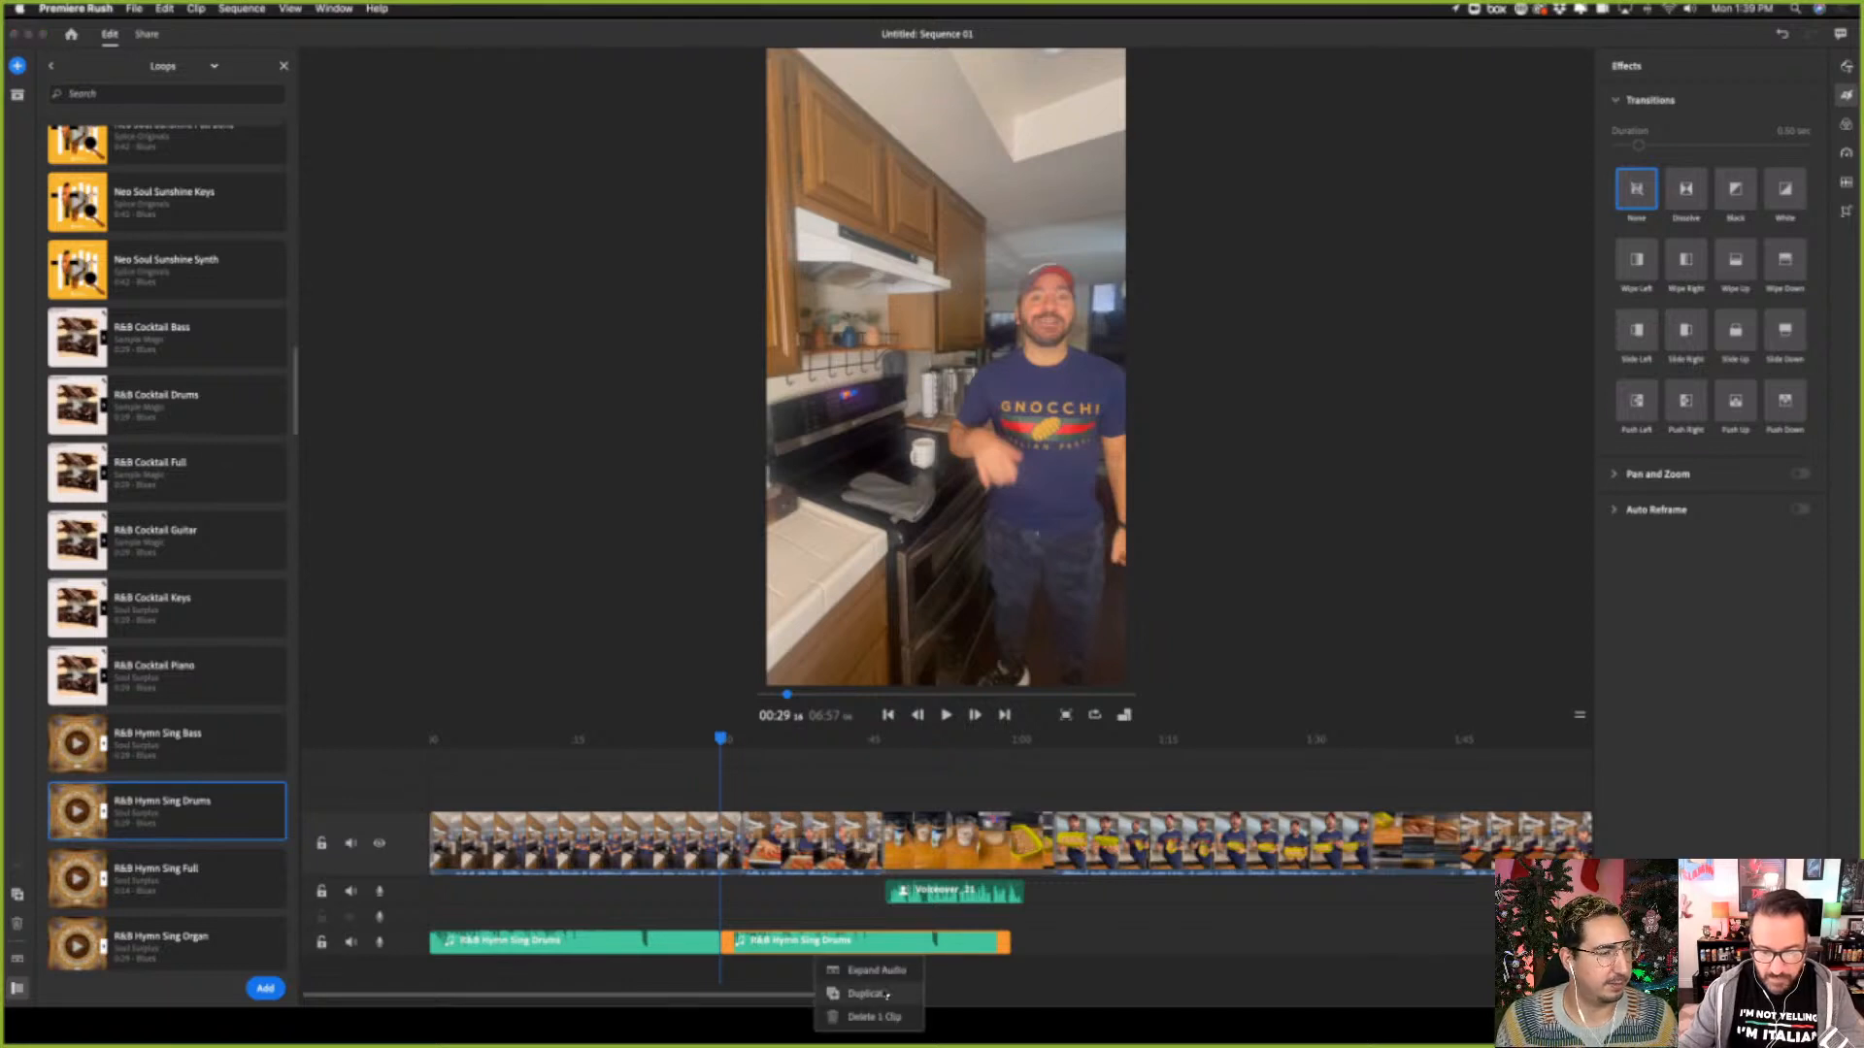
{"action": "left_click", "coordinate": [878, 995]}
{"action": "right_click", "coordinate": [1123, 944]}
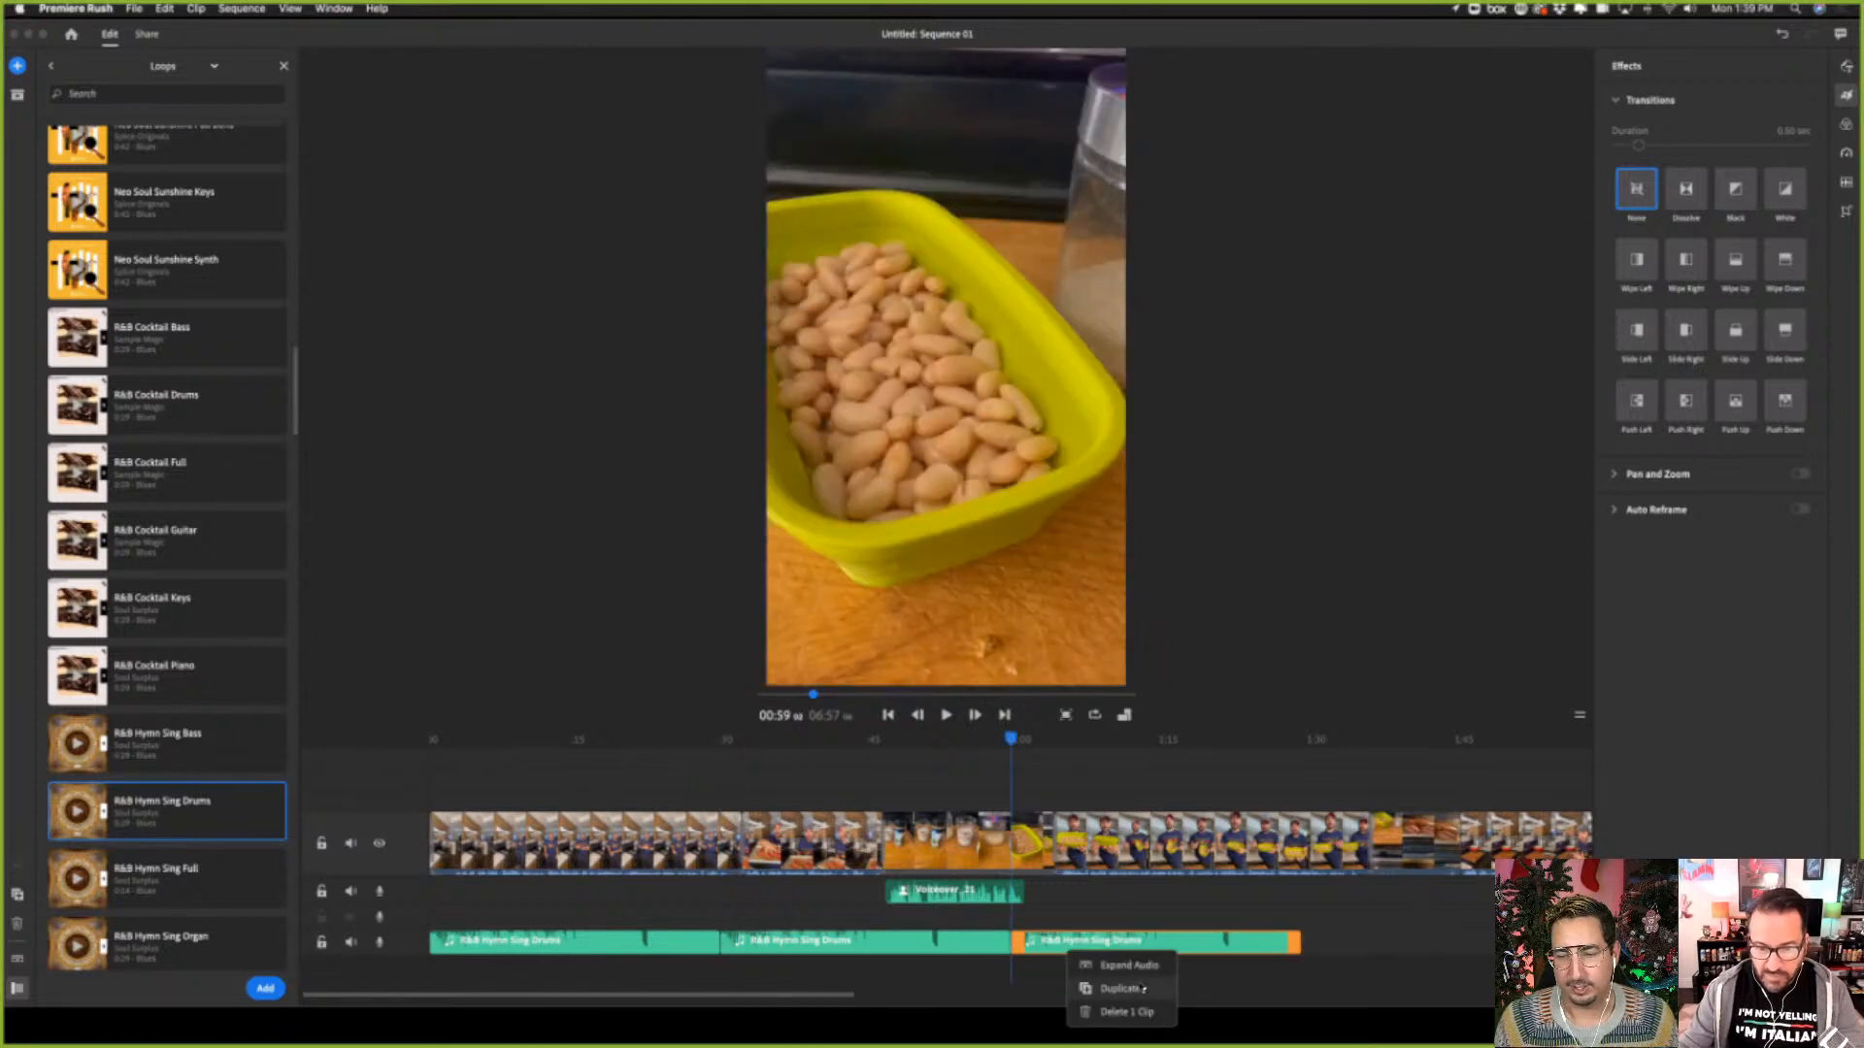
{"action": "left_click", "coordinate": [1121, 986]}
Play the sequence from the beginning to hear the drum loop under the opening clip
{"action": "left_click", "coordinate": [887, 714]}
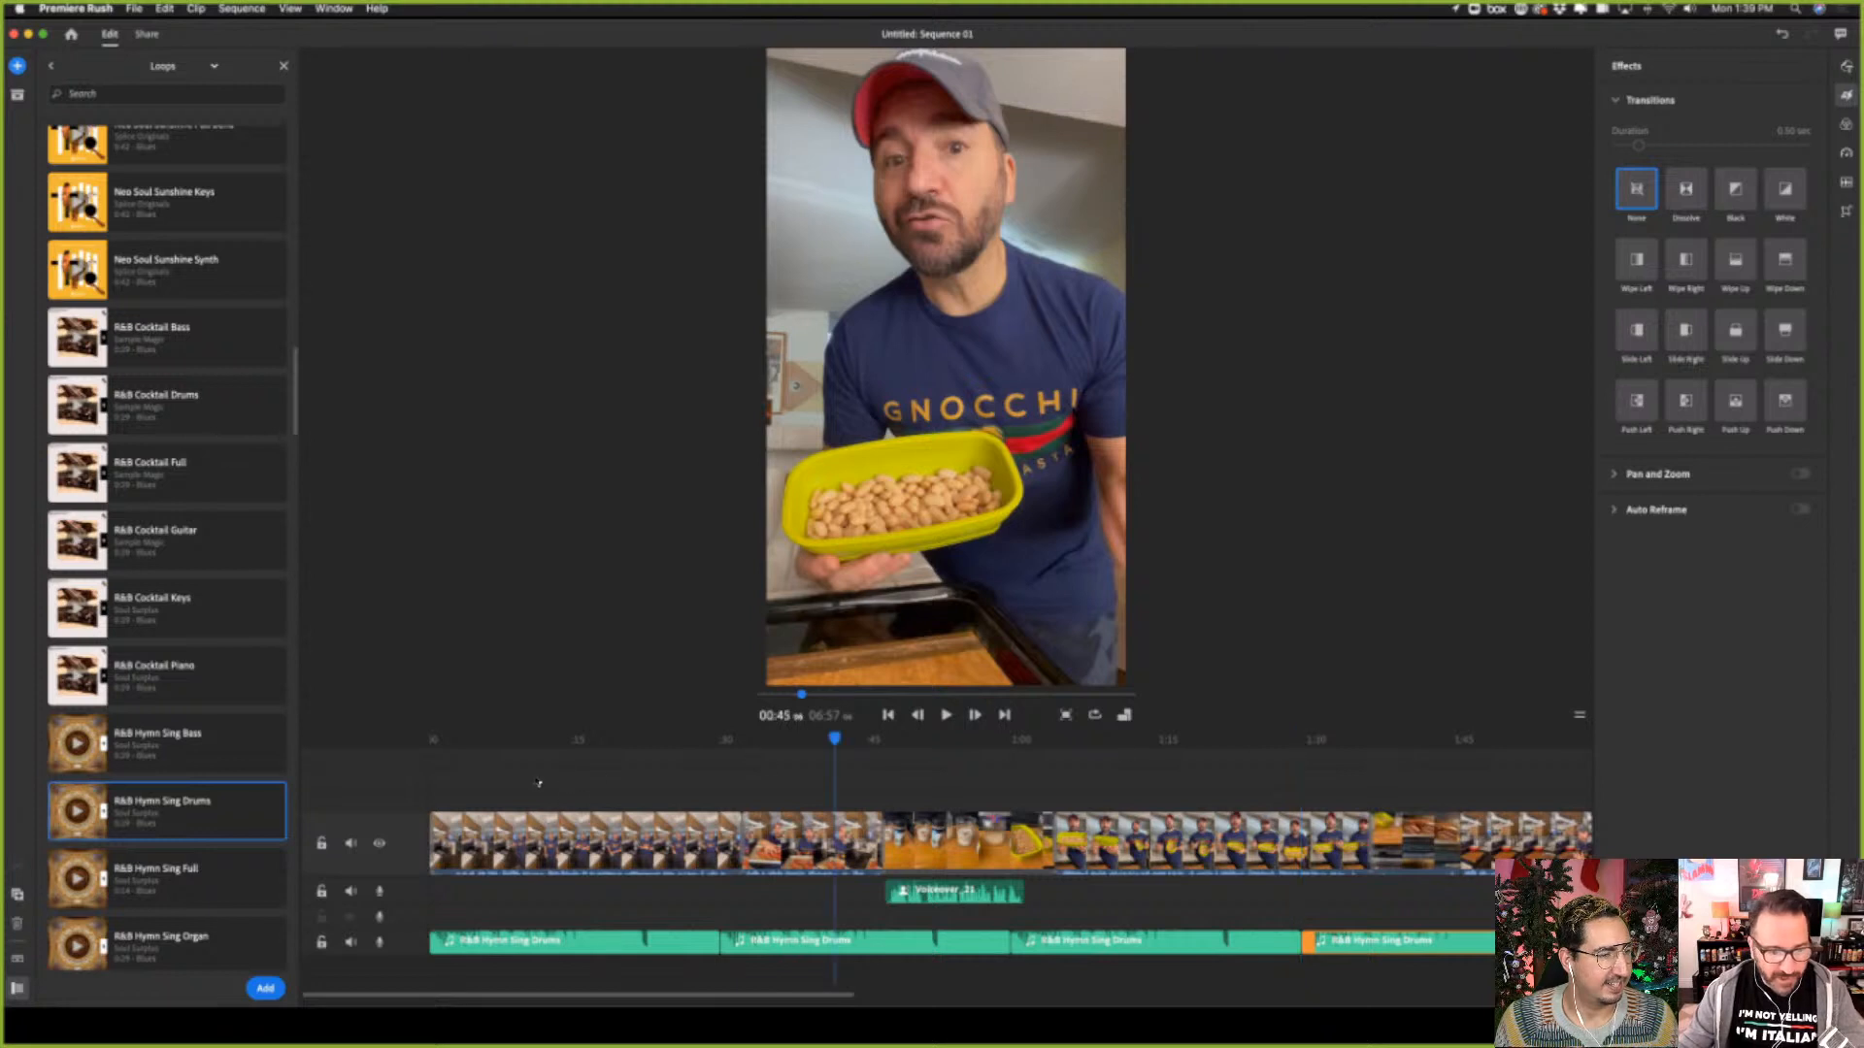
{"action": "left_click", "coordinate": [946, 714]}
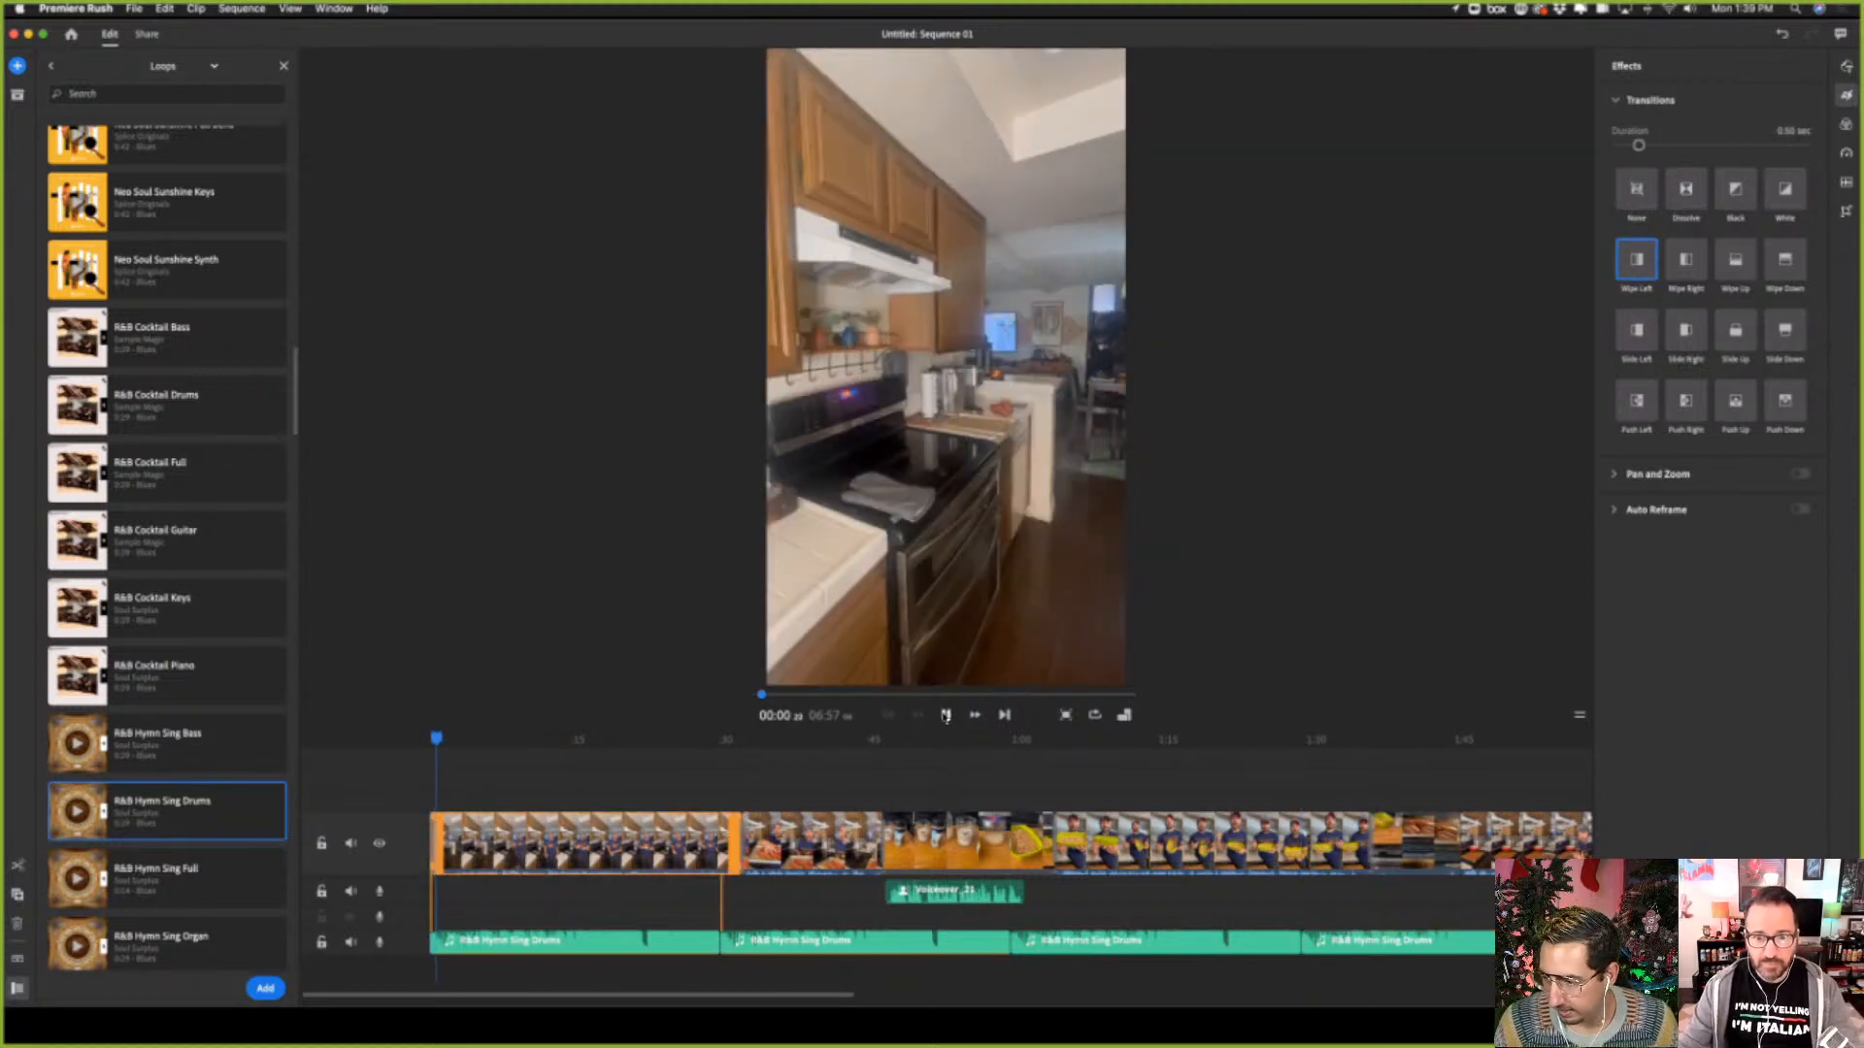
{"action": "left_click", "coordinate": [946, 714]}
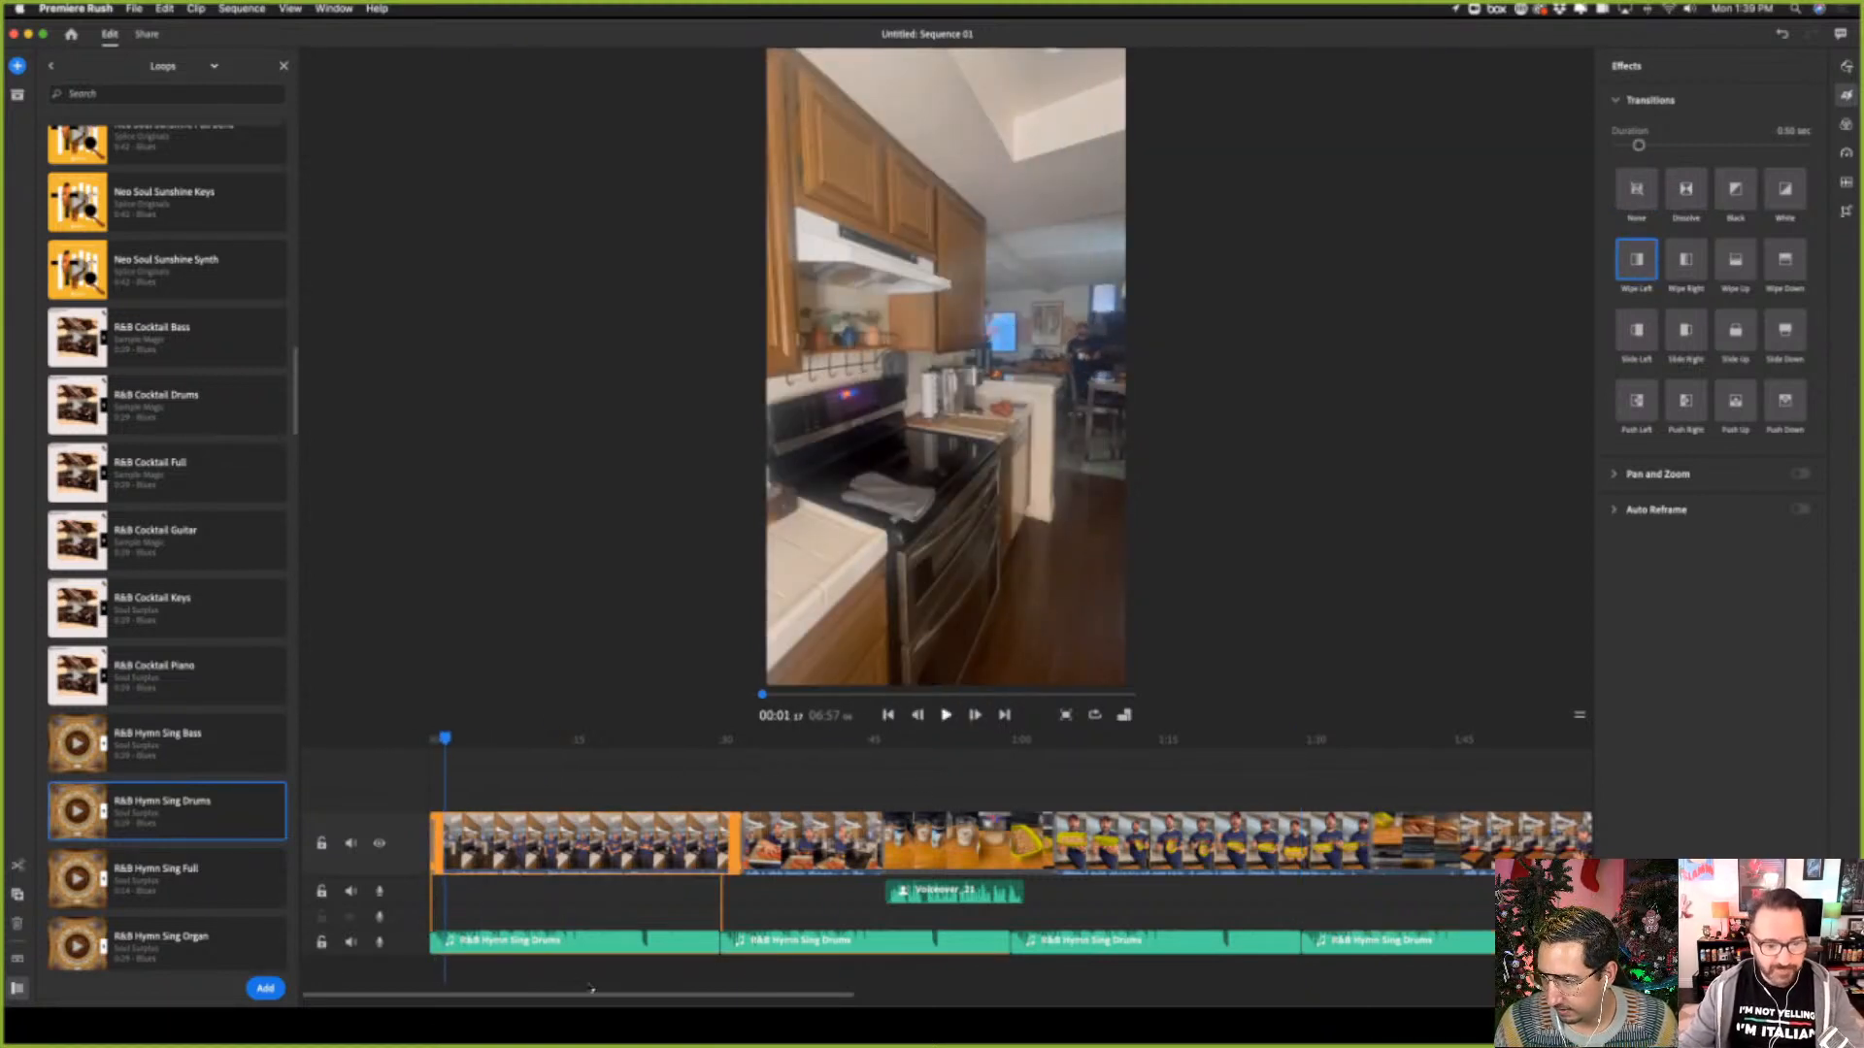
{"action": "left_click", "coordinate": [533, 943]}
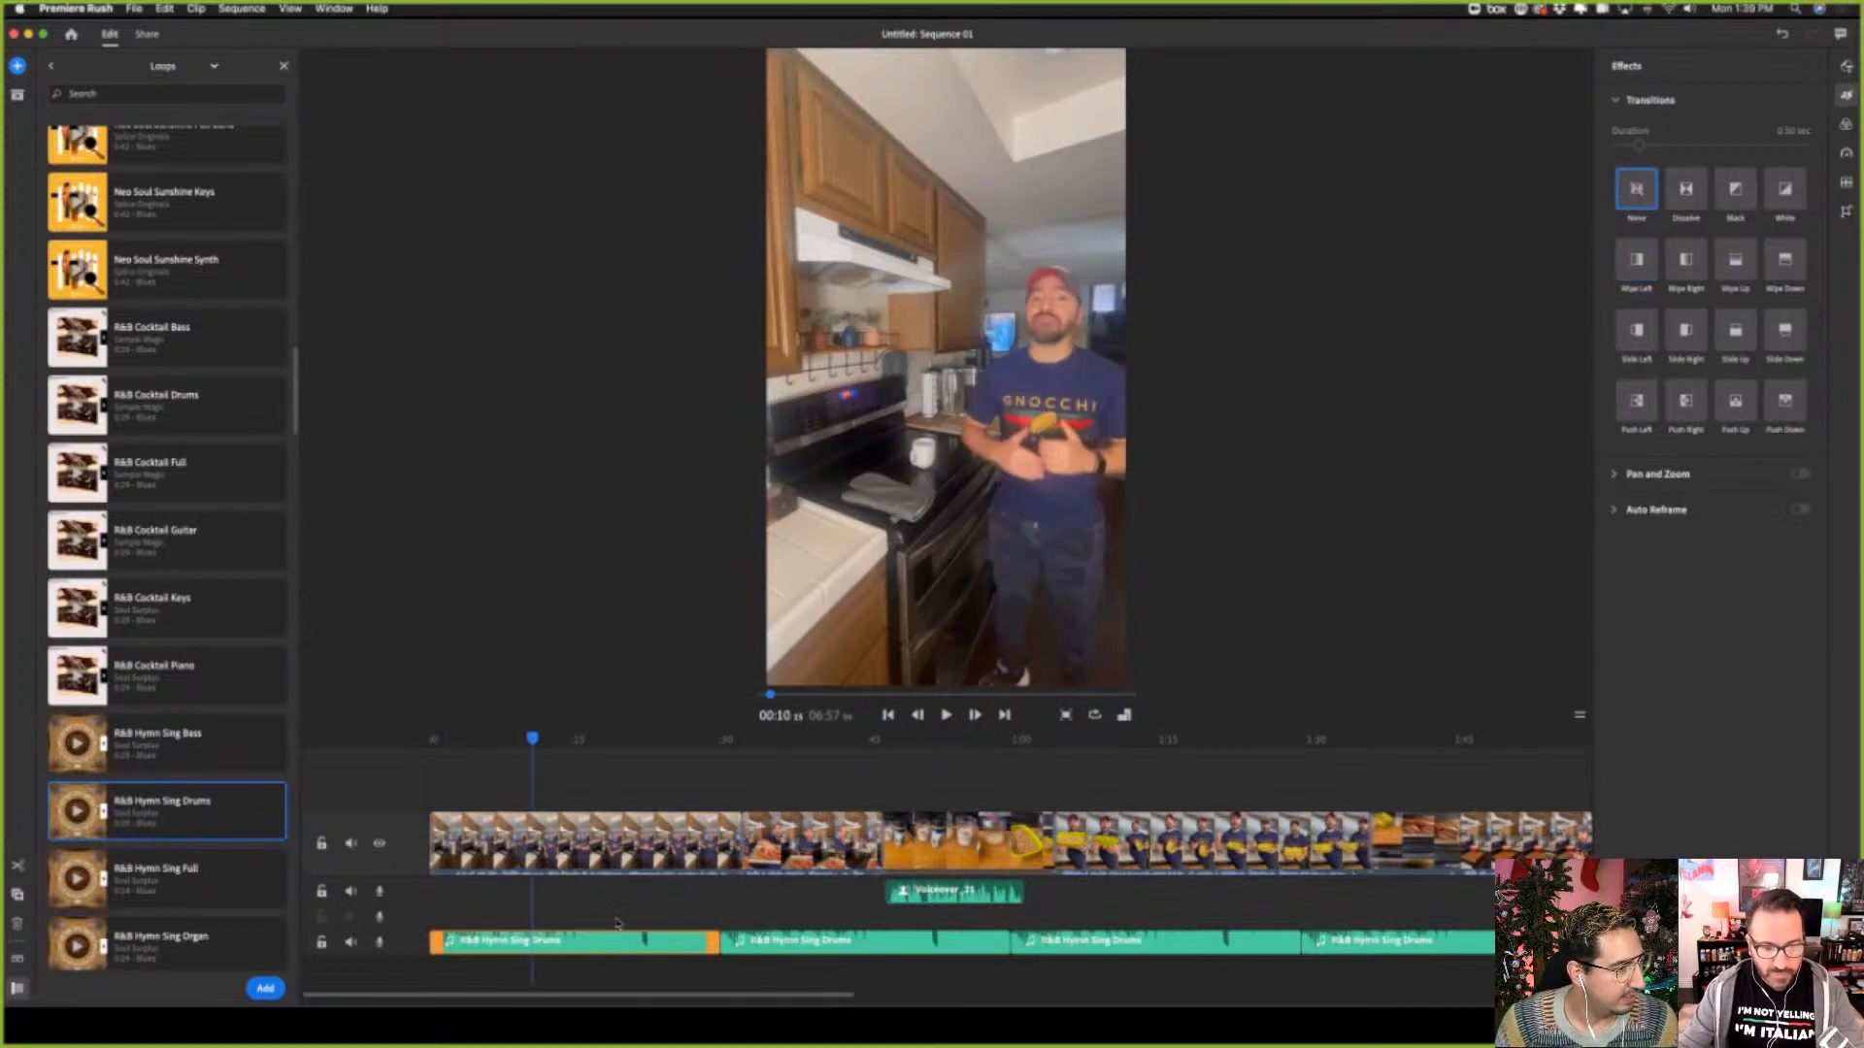
{"action": "left_click", "coordinate": [438, 741]}
{"action": "left_click_drag", "start_coordinate": [434, 737], "coordinate": [425, 739]}
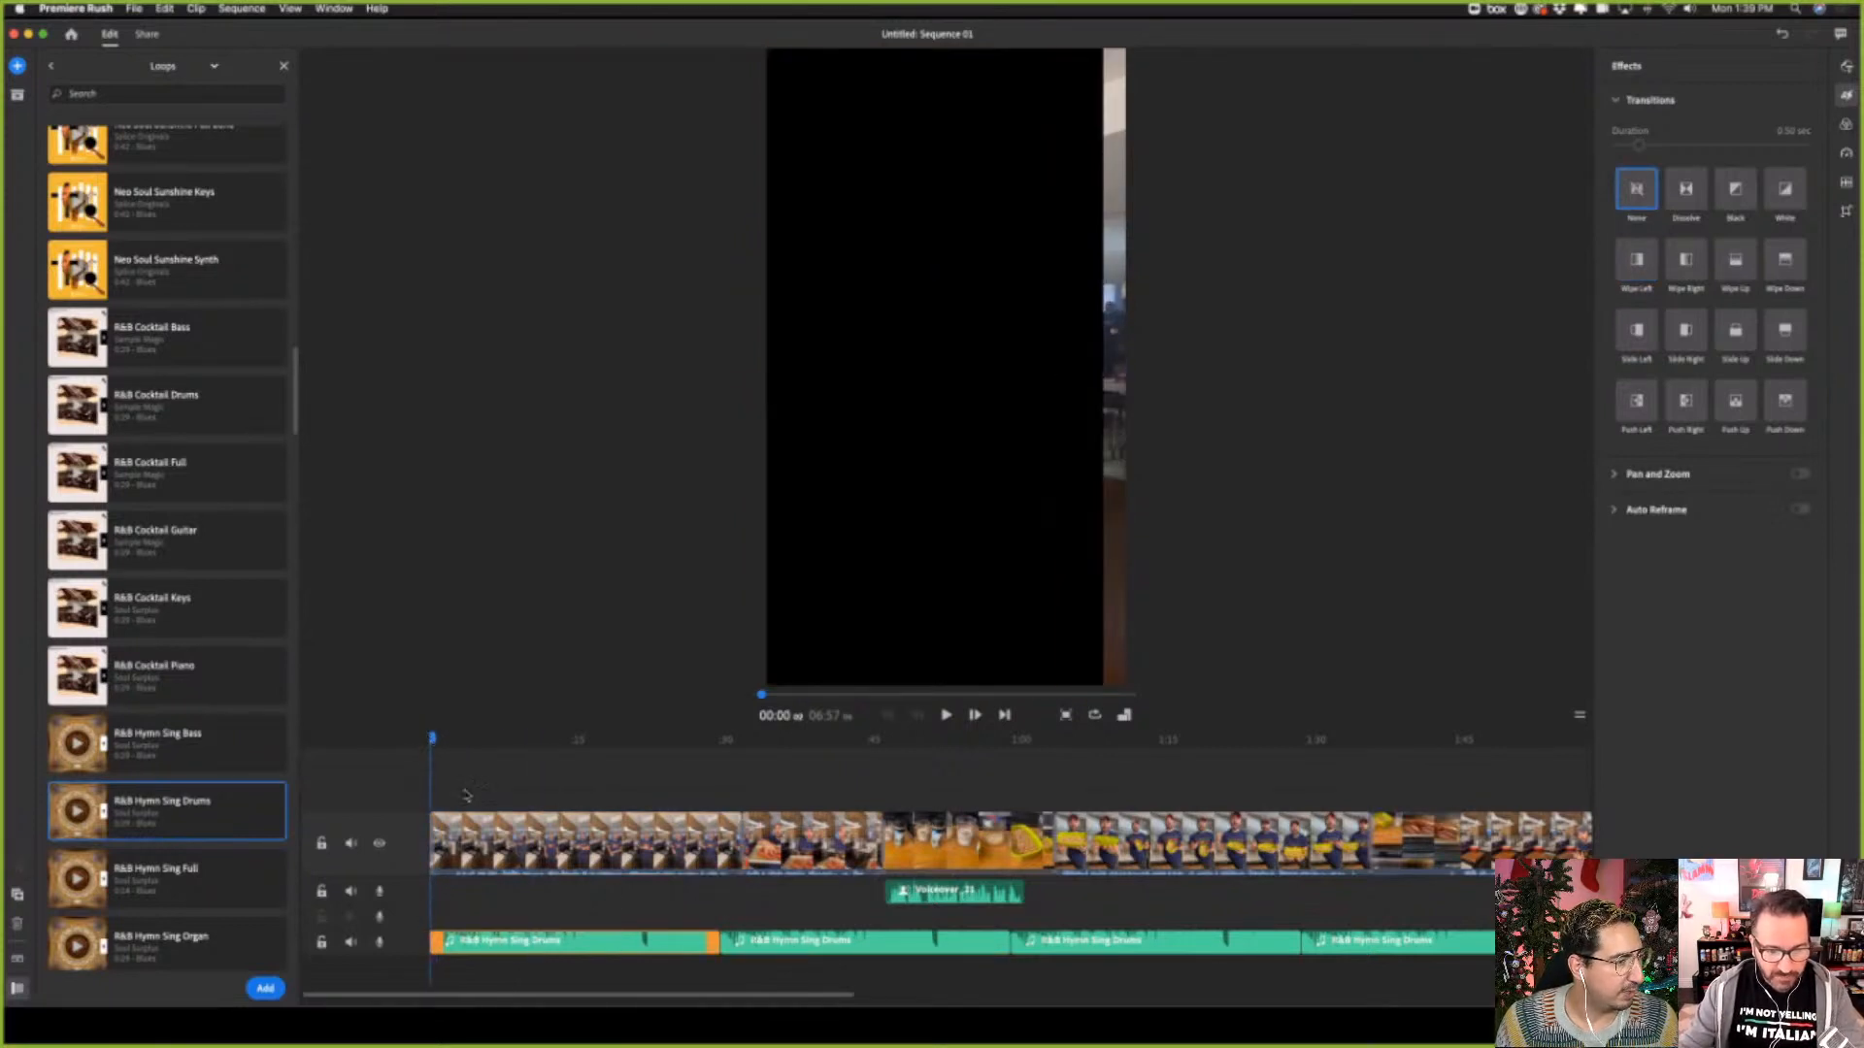
{"action": "left_click", "coordinate": [945, 716]}
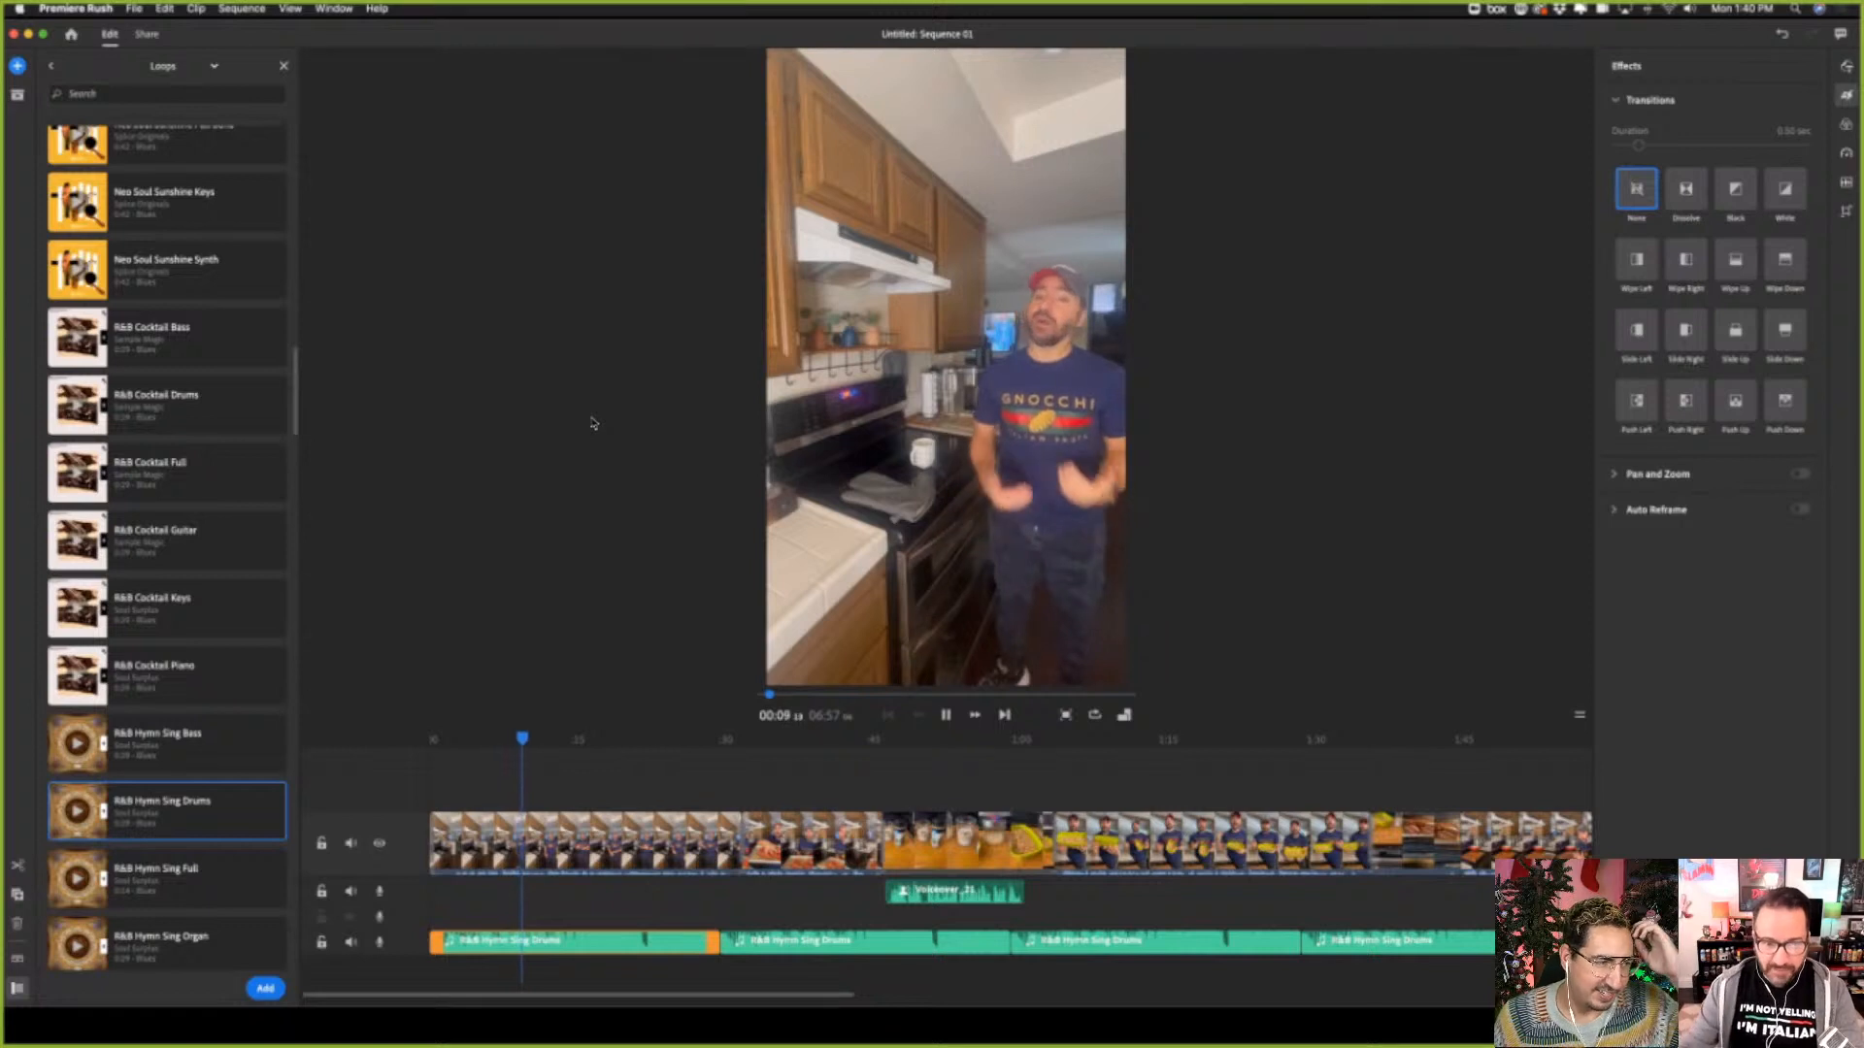
{"action": "left_click", "coordinate": [486, 842]}
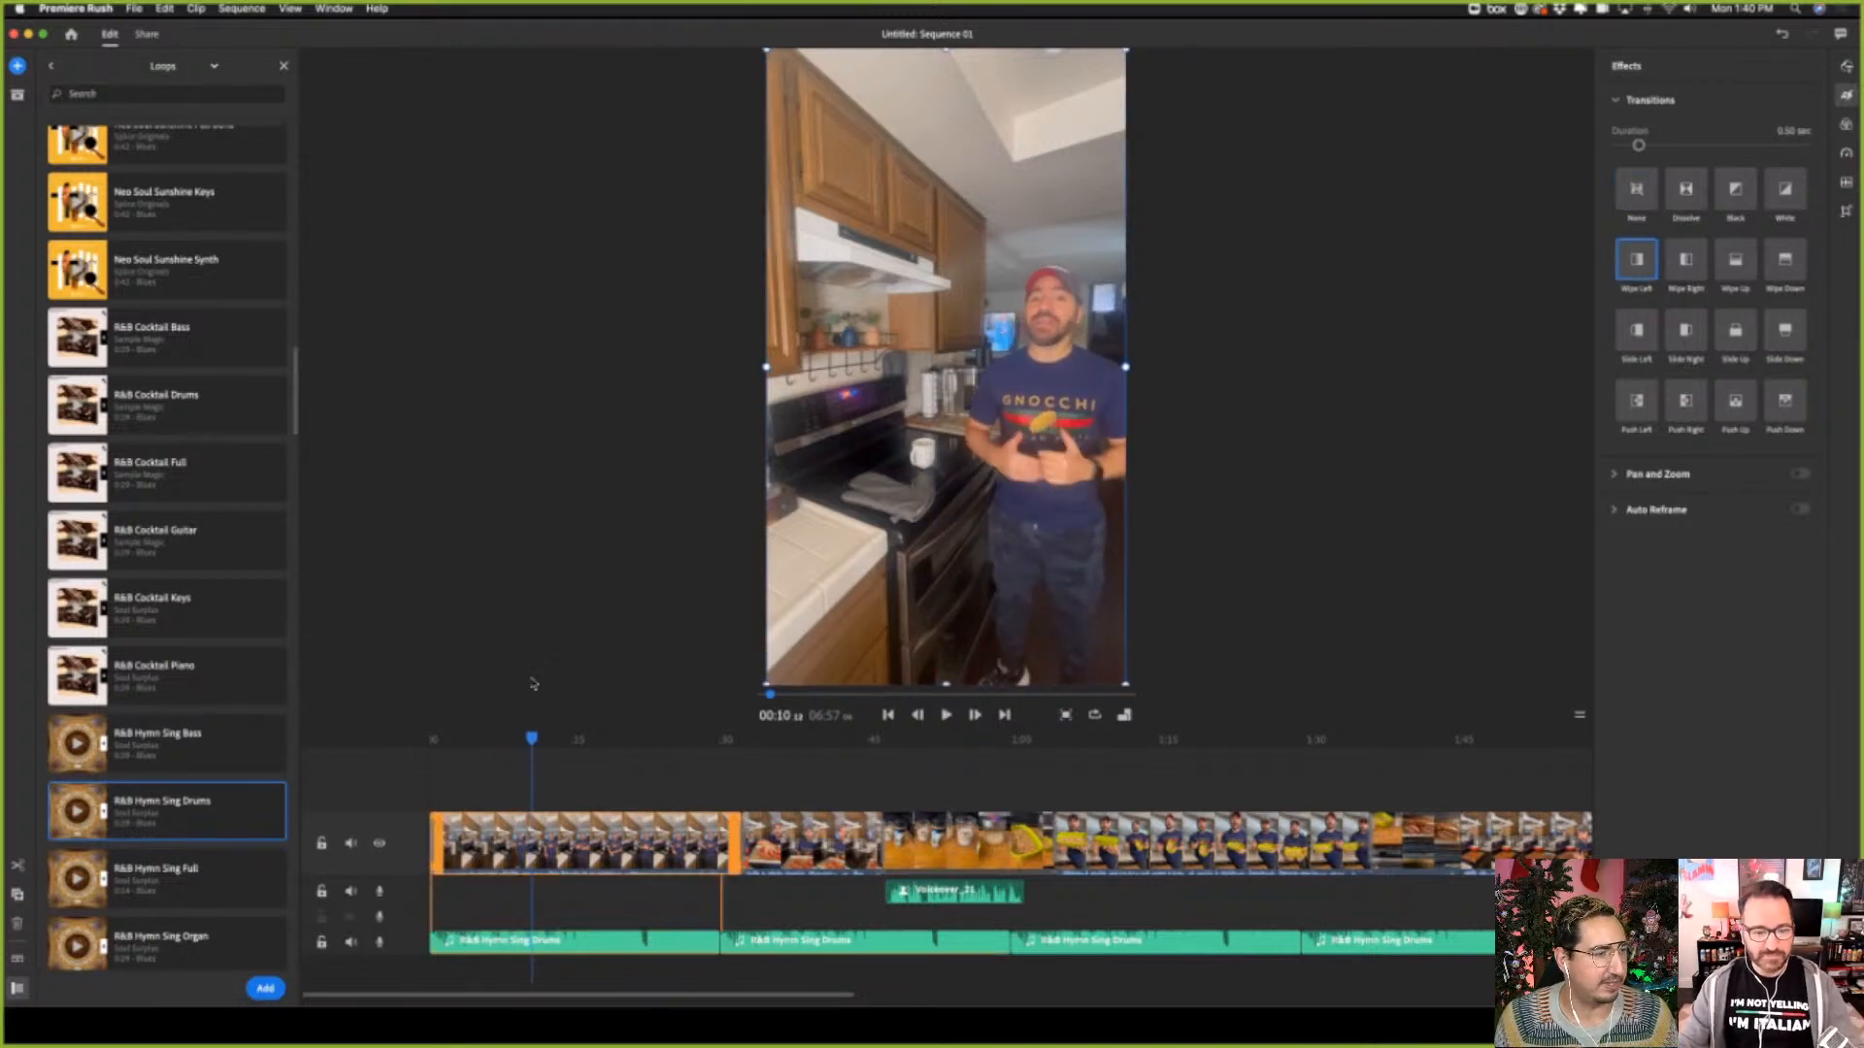
Delete the three duplicated R&B Hymn Sing Drums clips, keeping only the one at the start of the sequence
{"action": "left_click", "coordinate": [907, 950]}
{"action": "key", "text": "Delete"}
{"action": "left_click", "coordinate": [1116, 956]}
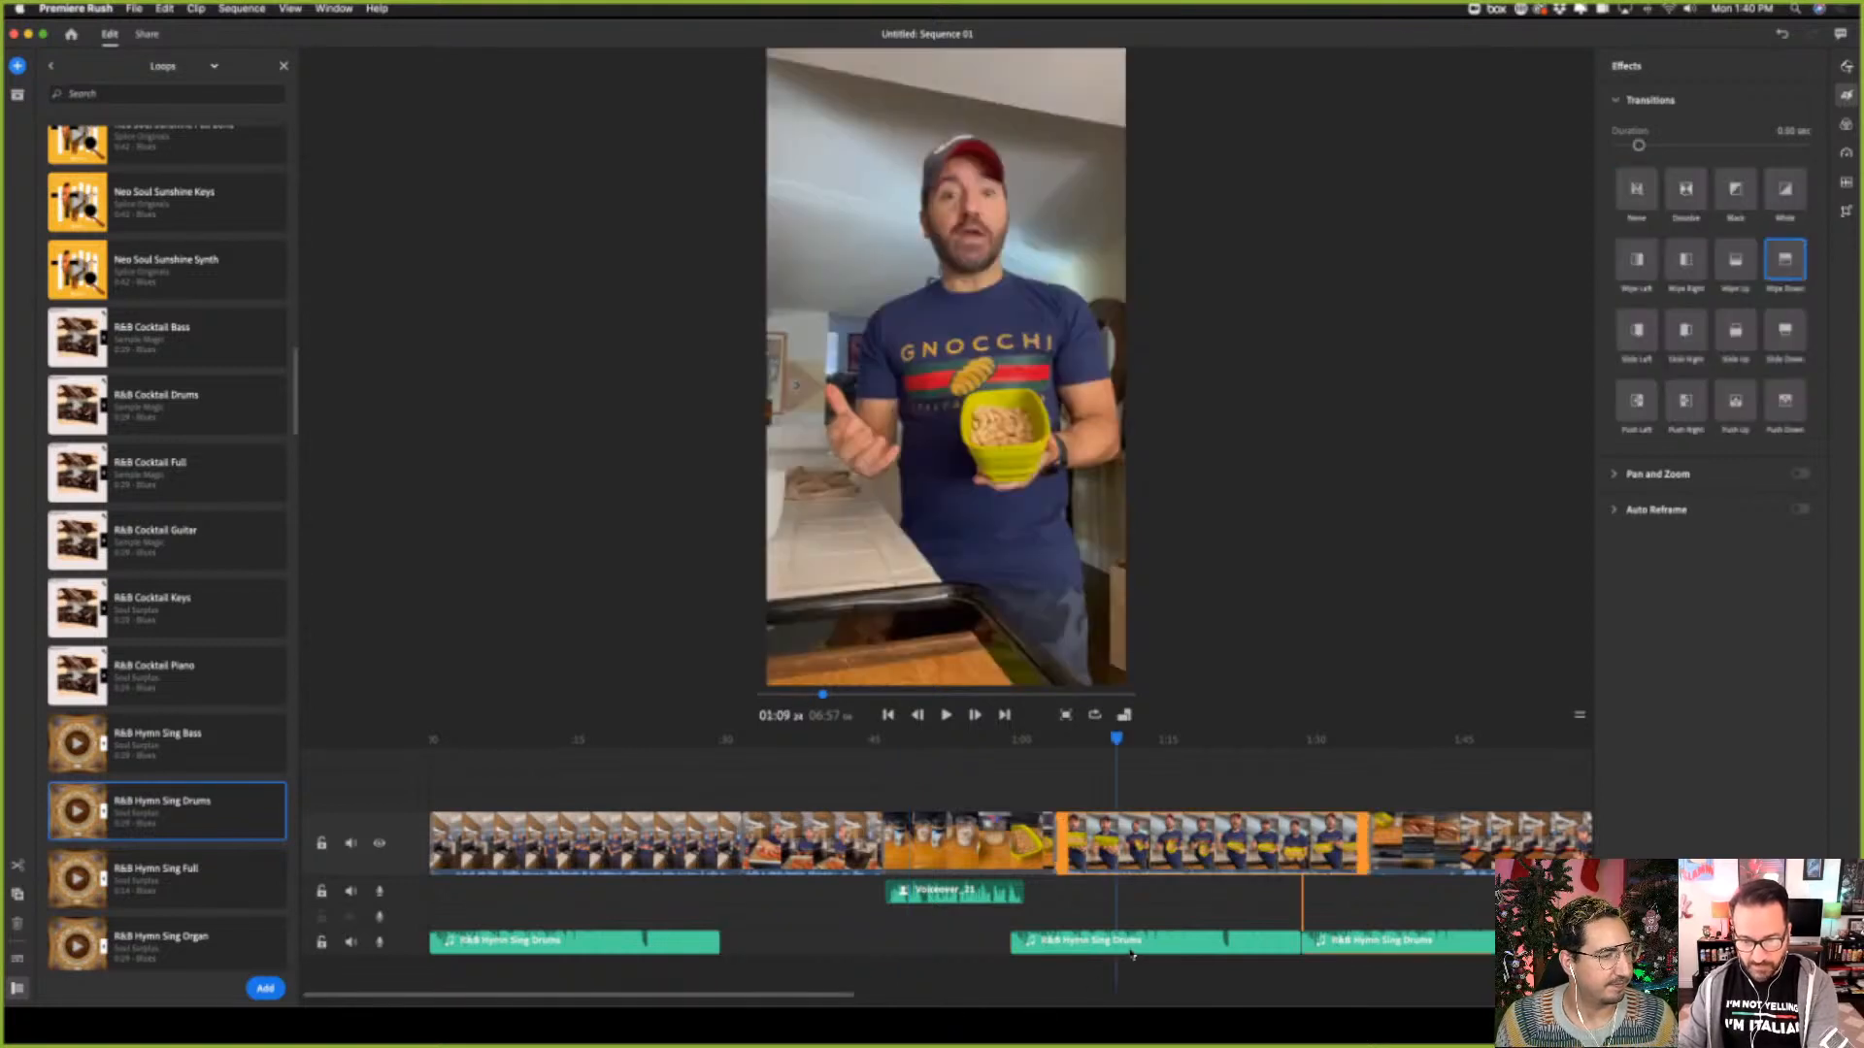
{"action": "left_click", "coordinate": [1144, 944]}
{"action": "key", "text": "Delete"}
{"action": "left_click", "coordinate": [1348, 942]}
{"action": "key", "text": "Delete"}
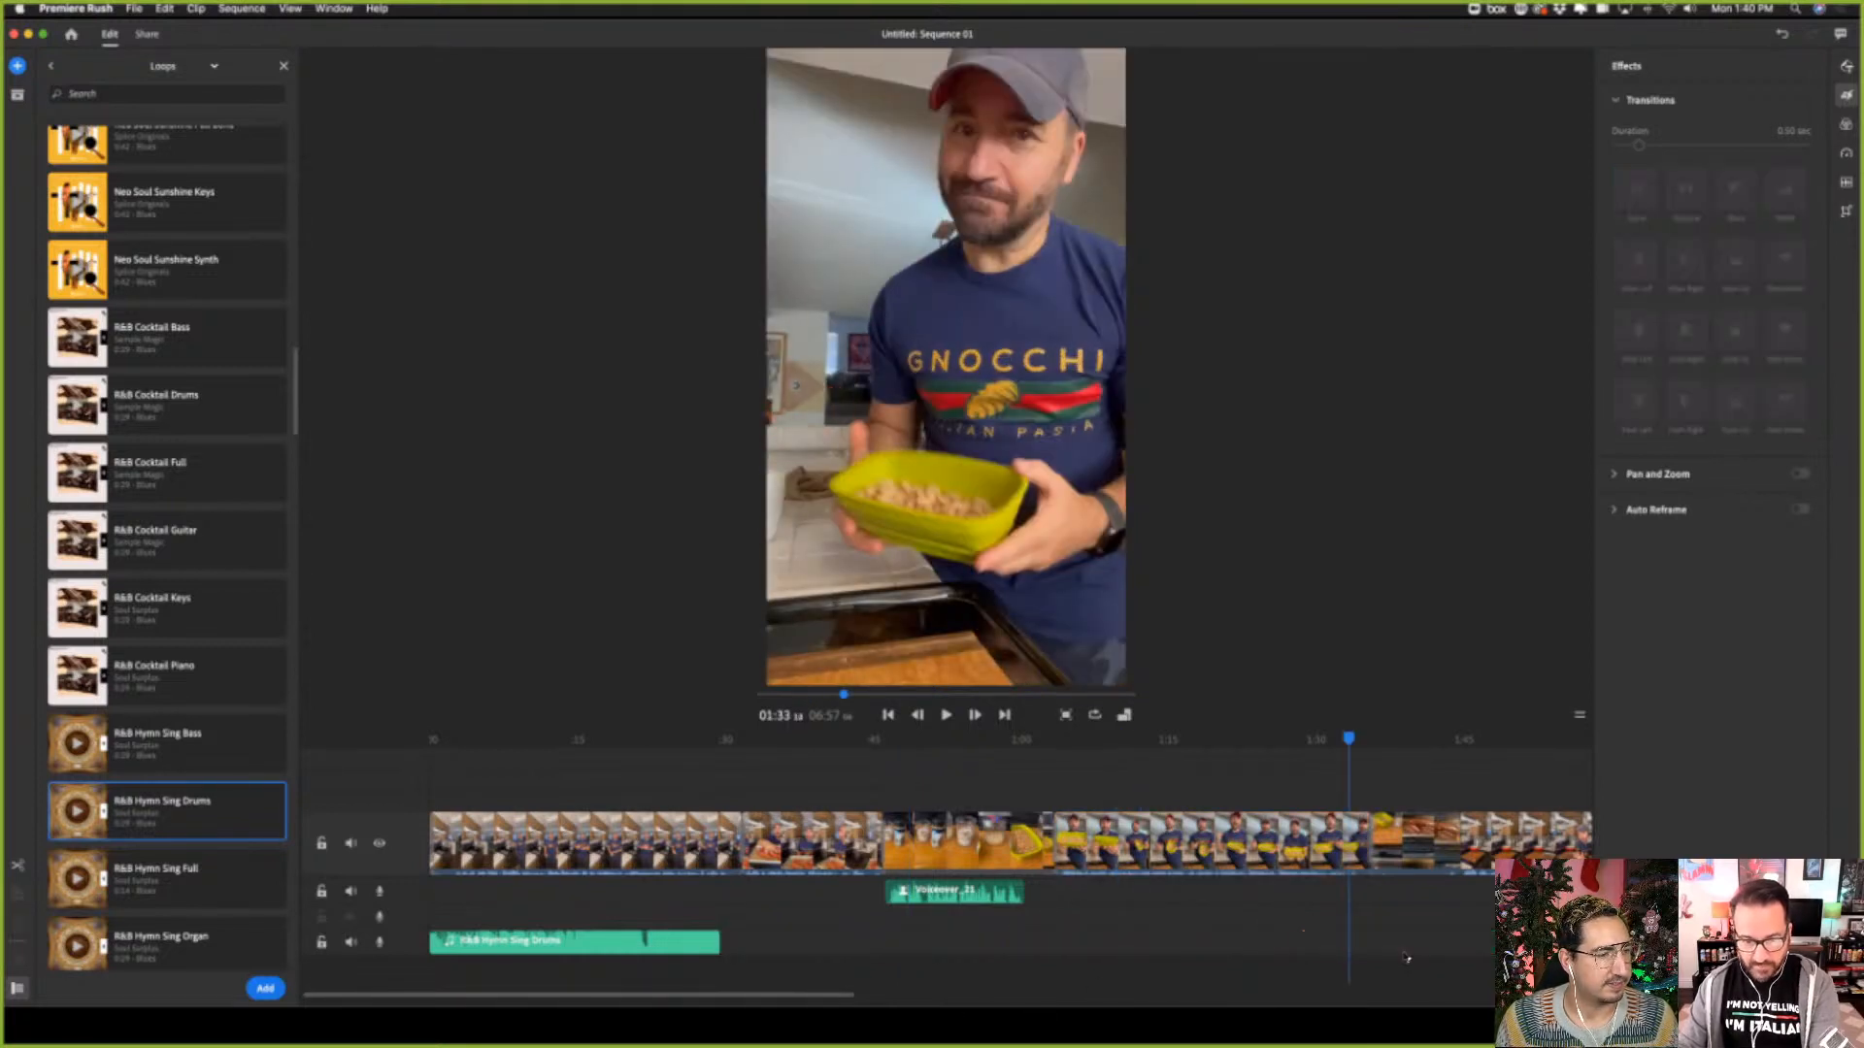
{"action": "left_click", "coordinate": [677, 944]}
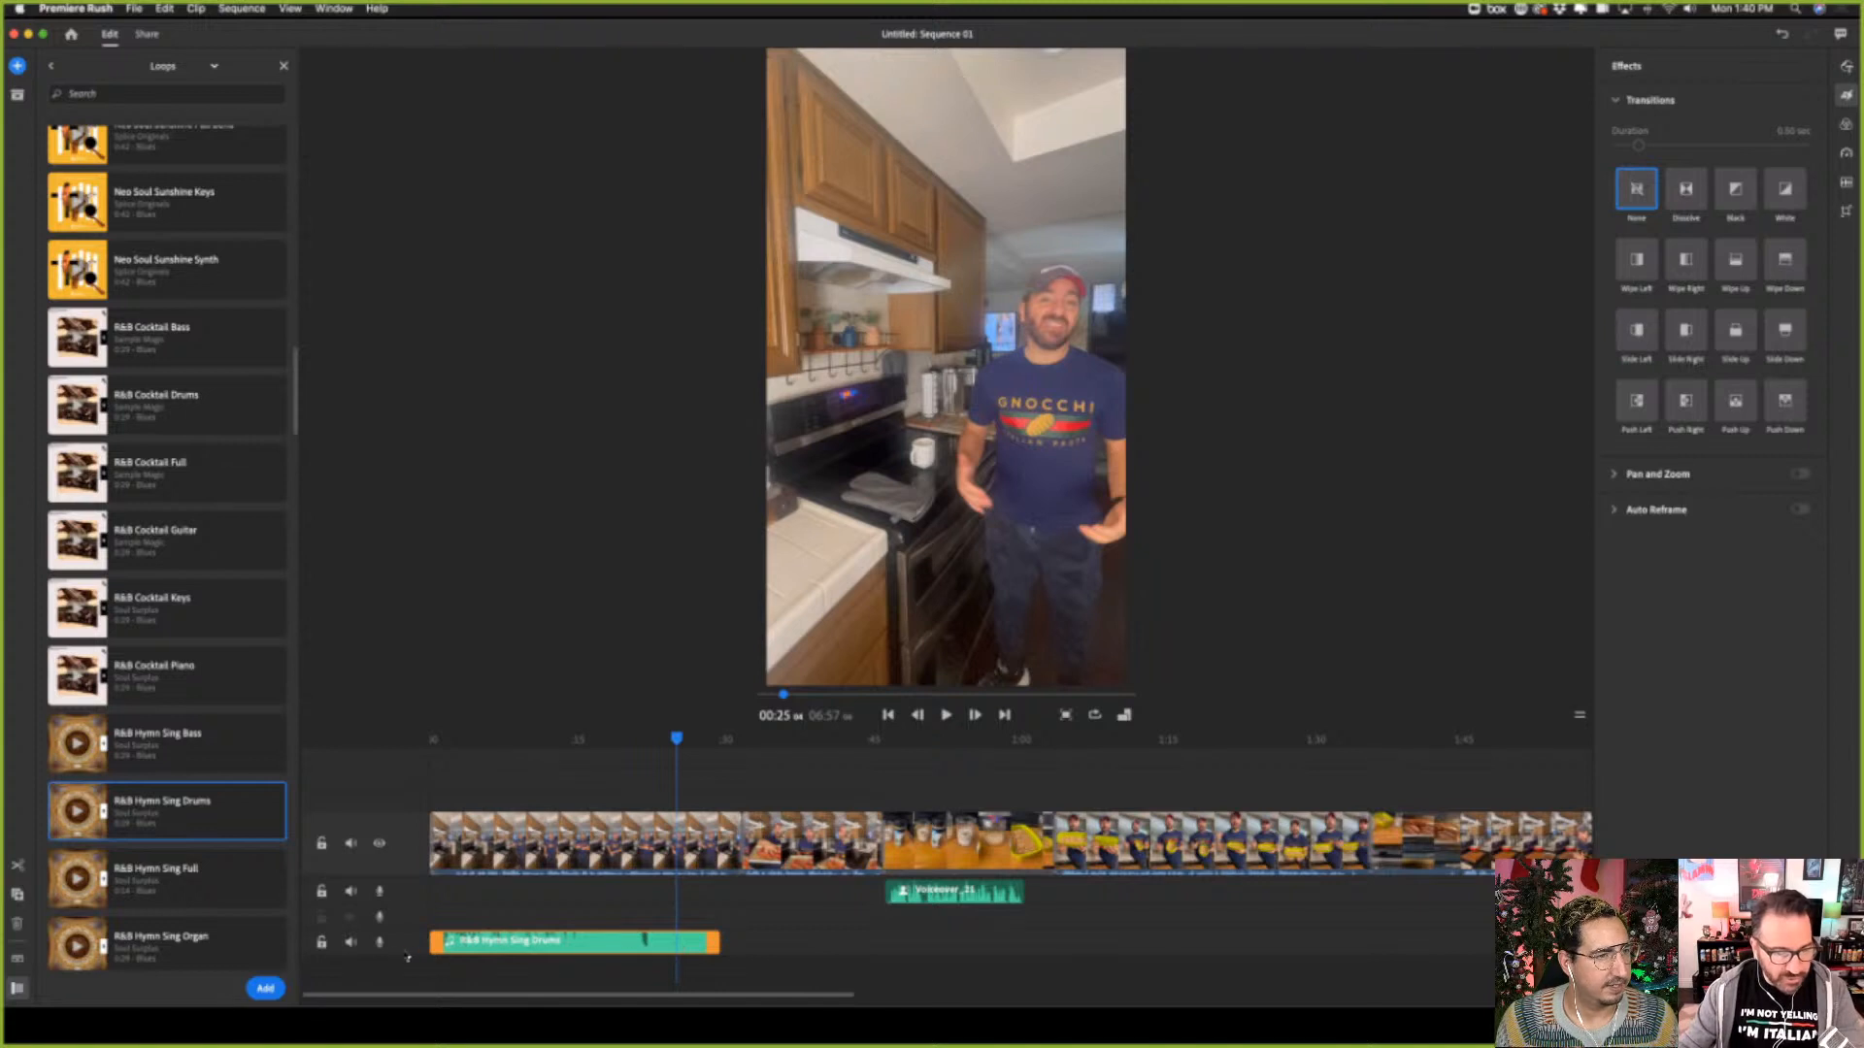
{"action": "left_click", "coordinate": [351, 944]}
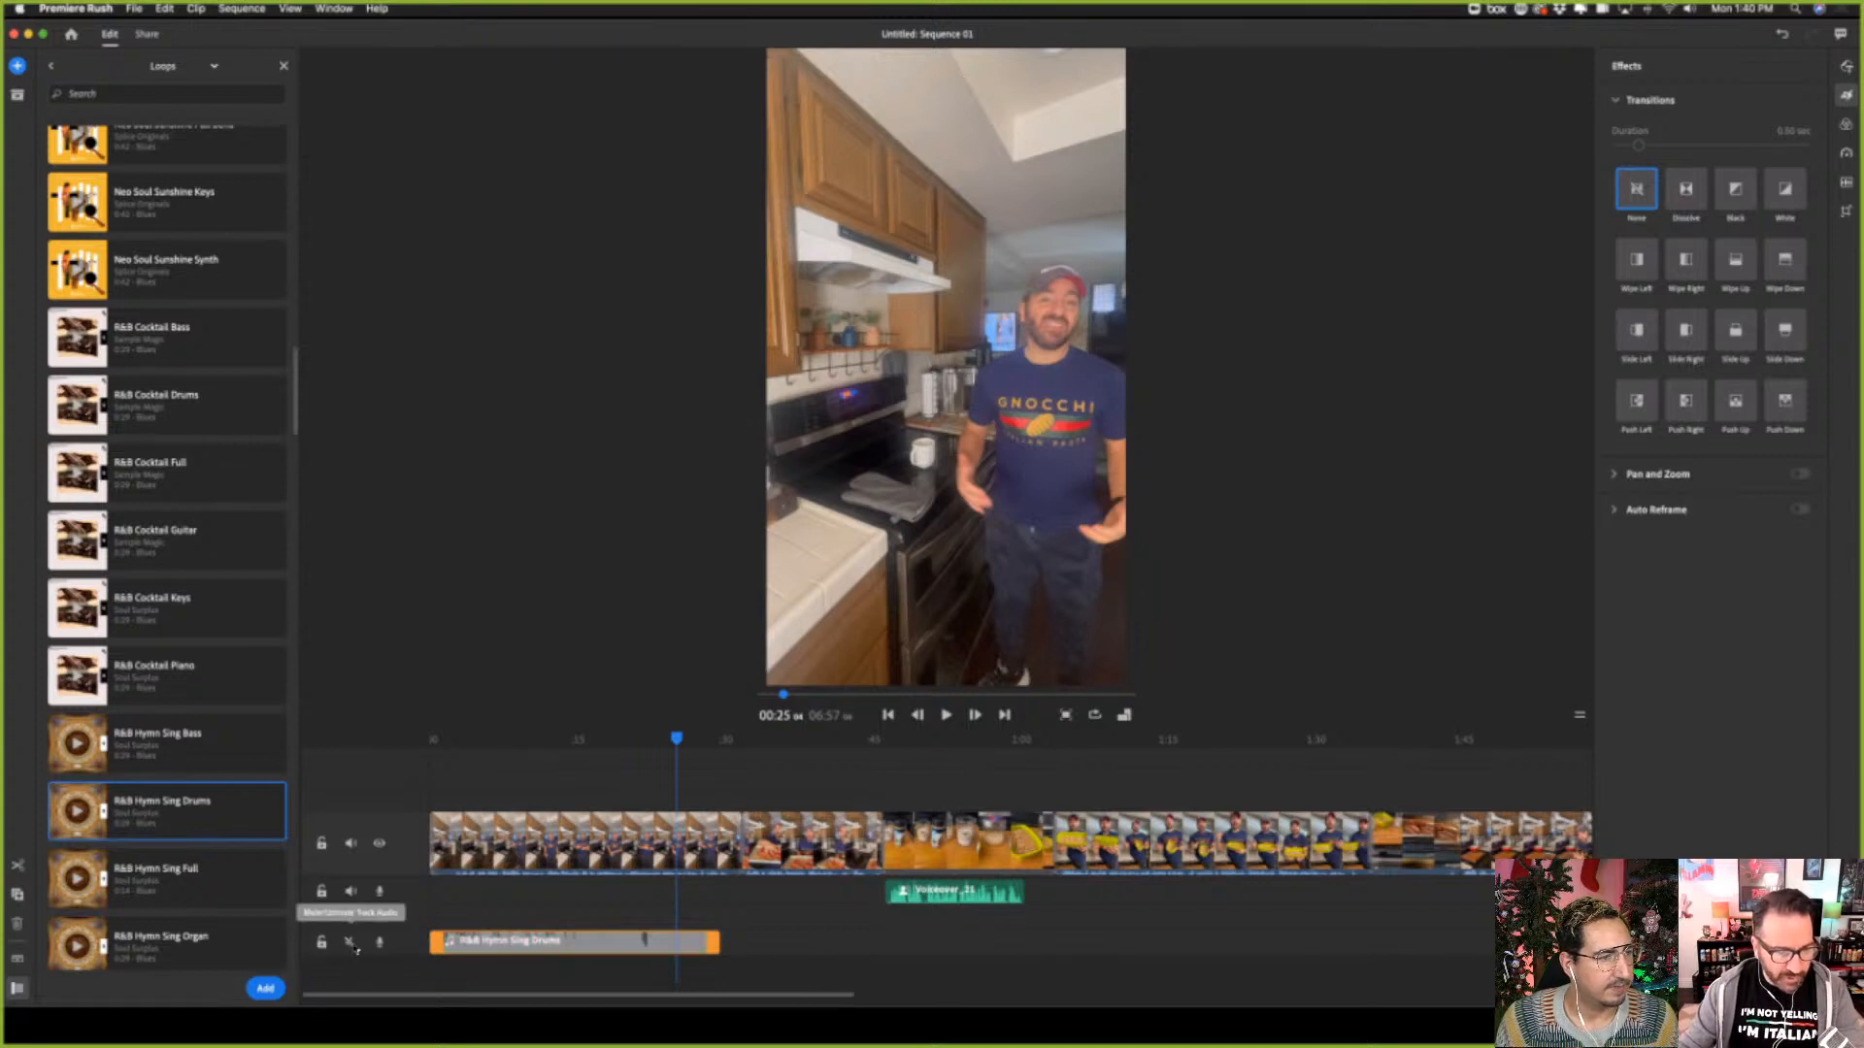
{"action": "left_click", "coordinate": [355, 946]}
{"action": "right_click", "coordinate": [619, 945]}
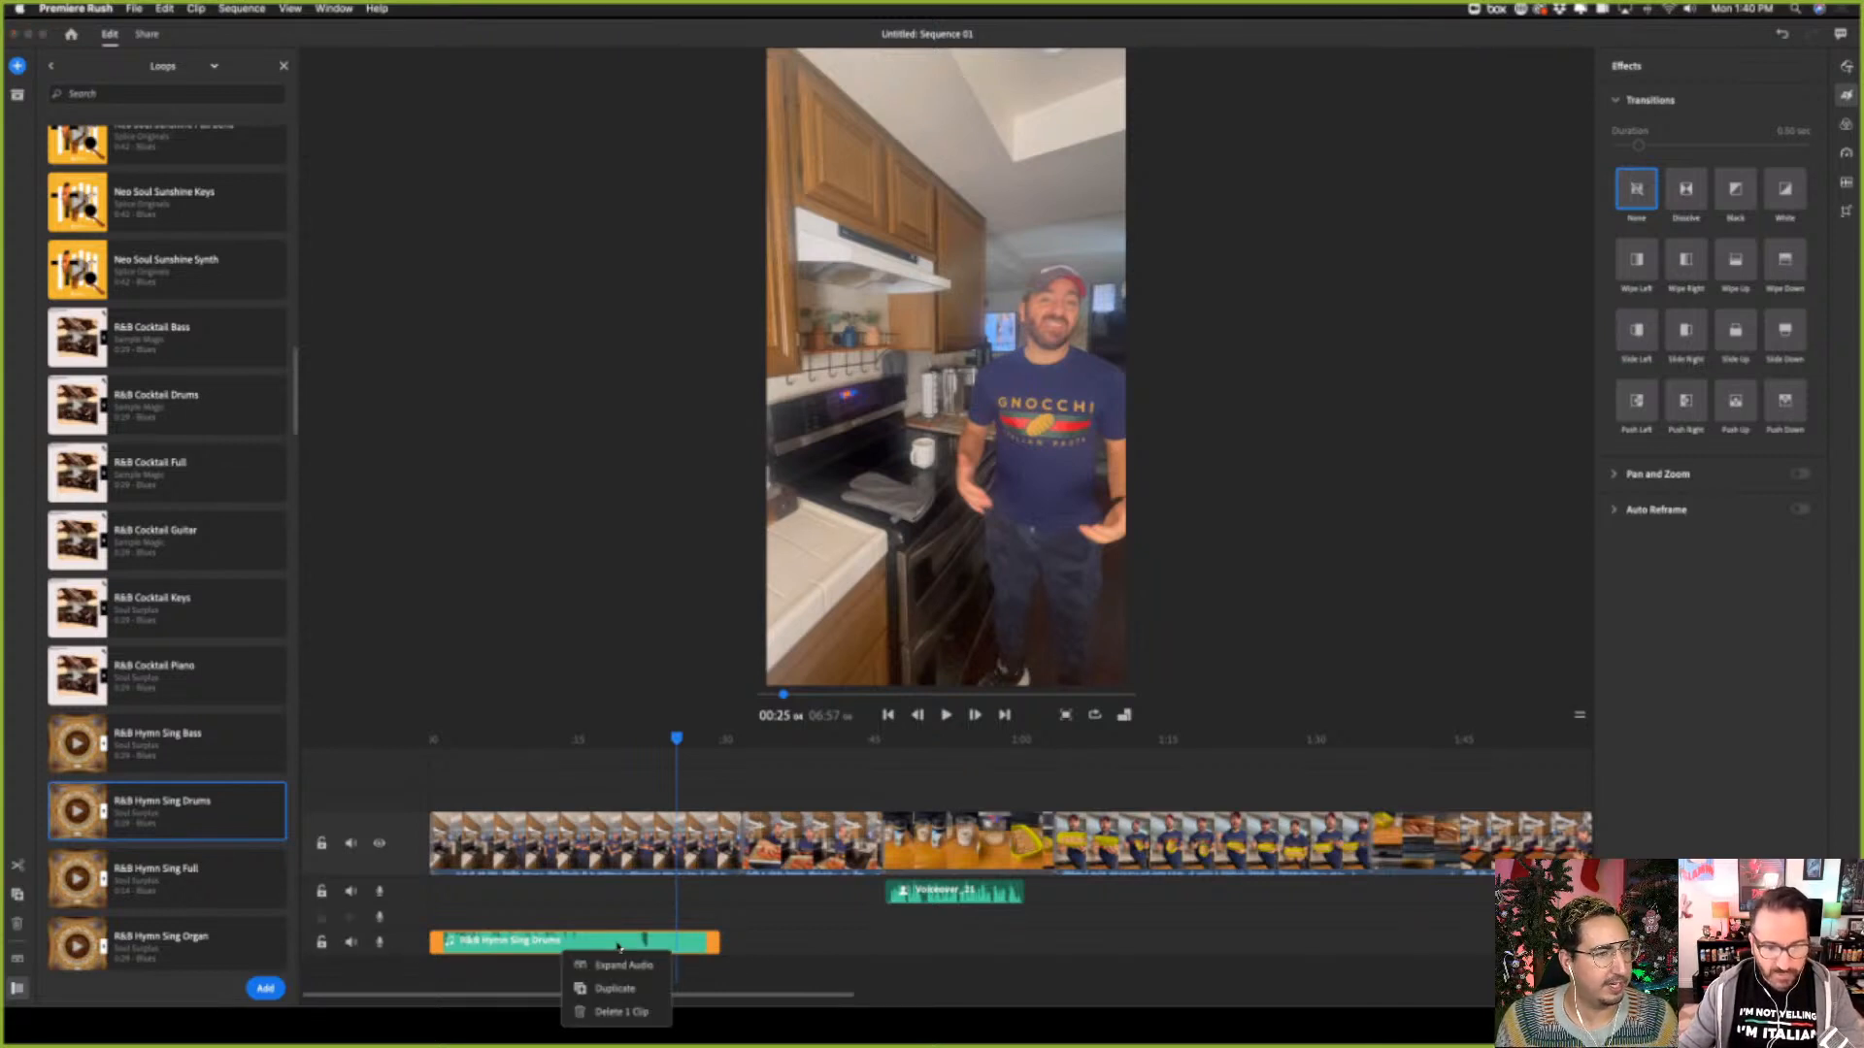
{"action": "left_click", "coordinate": [616, 944]}
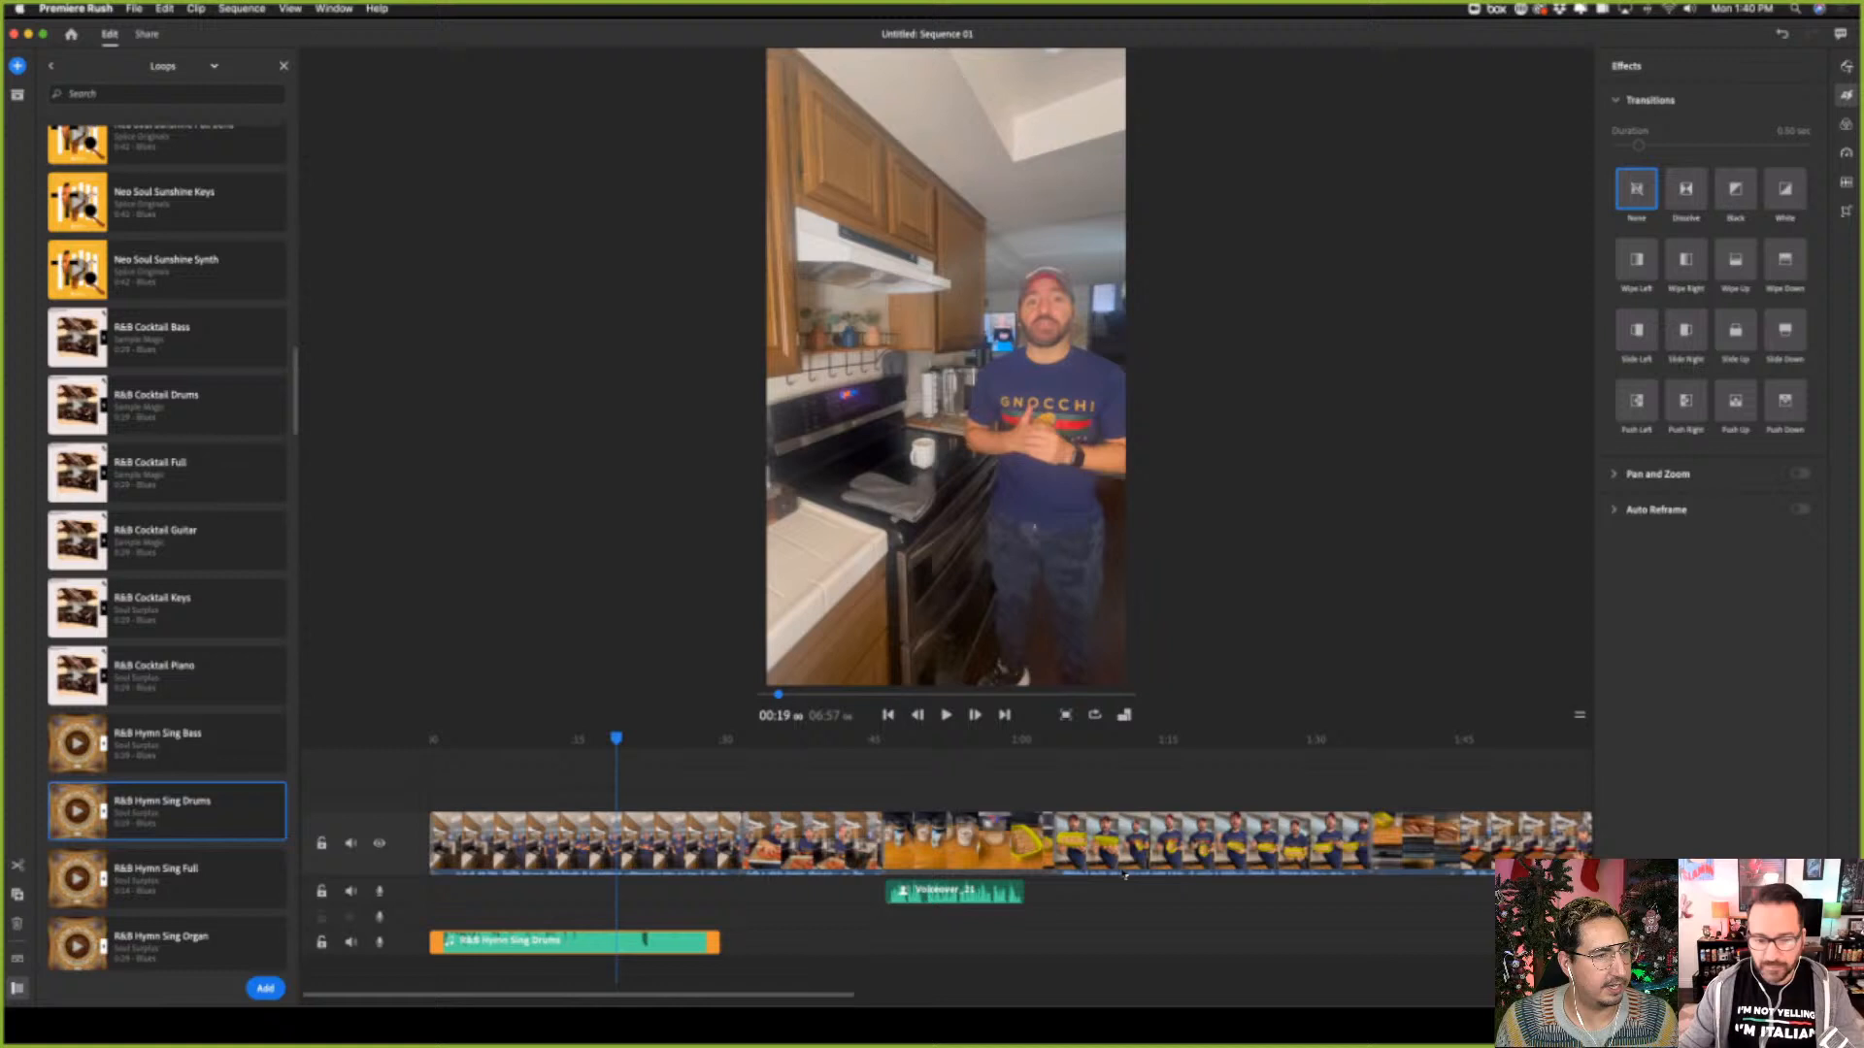
Try a clip volume of 29 on the R&B Hymn Sing Drums clip and raise it to 100
{"action": "left_click", "coordinate": [522, 949]}
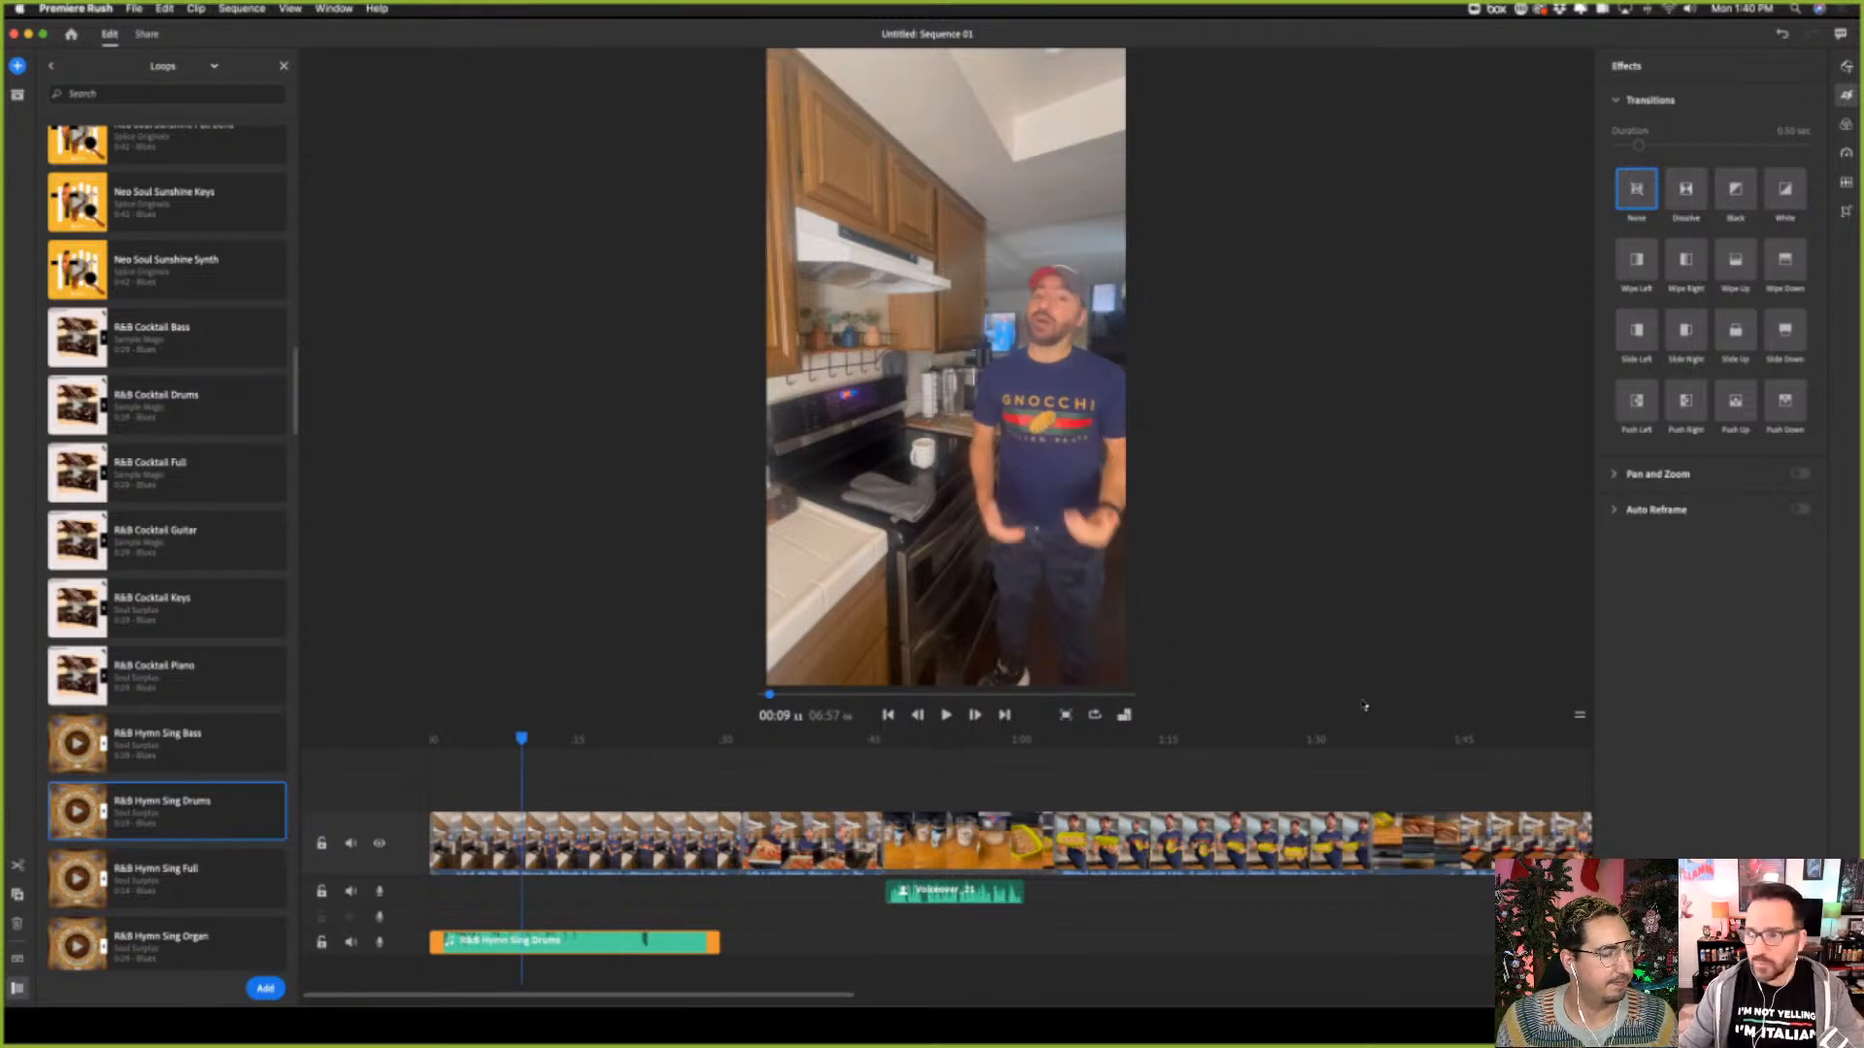
{"action": "left_click", "coordinate": [1843, 182]}
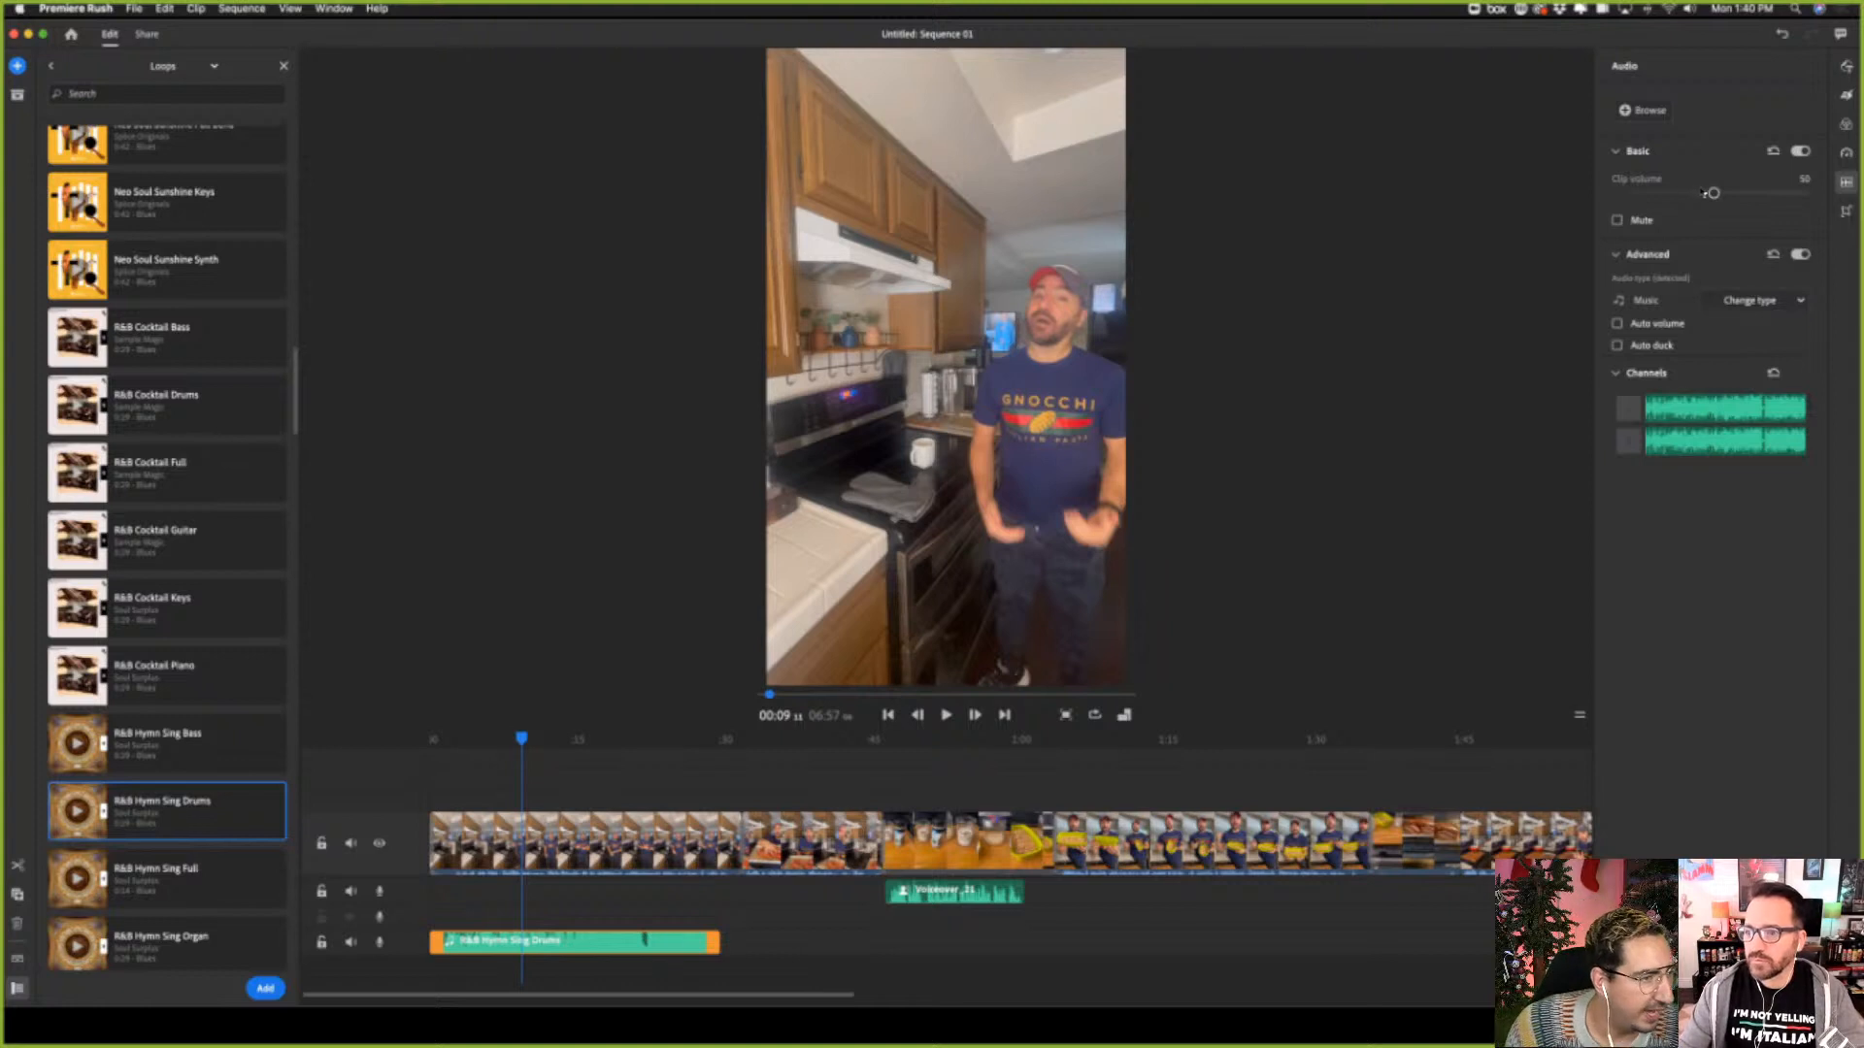
{"action": "left_click_drag", "start_coordinate": [1713, 193], "coordinate": [1672, 197]}
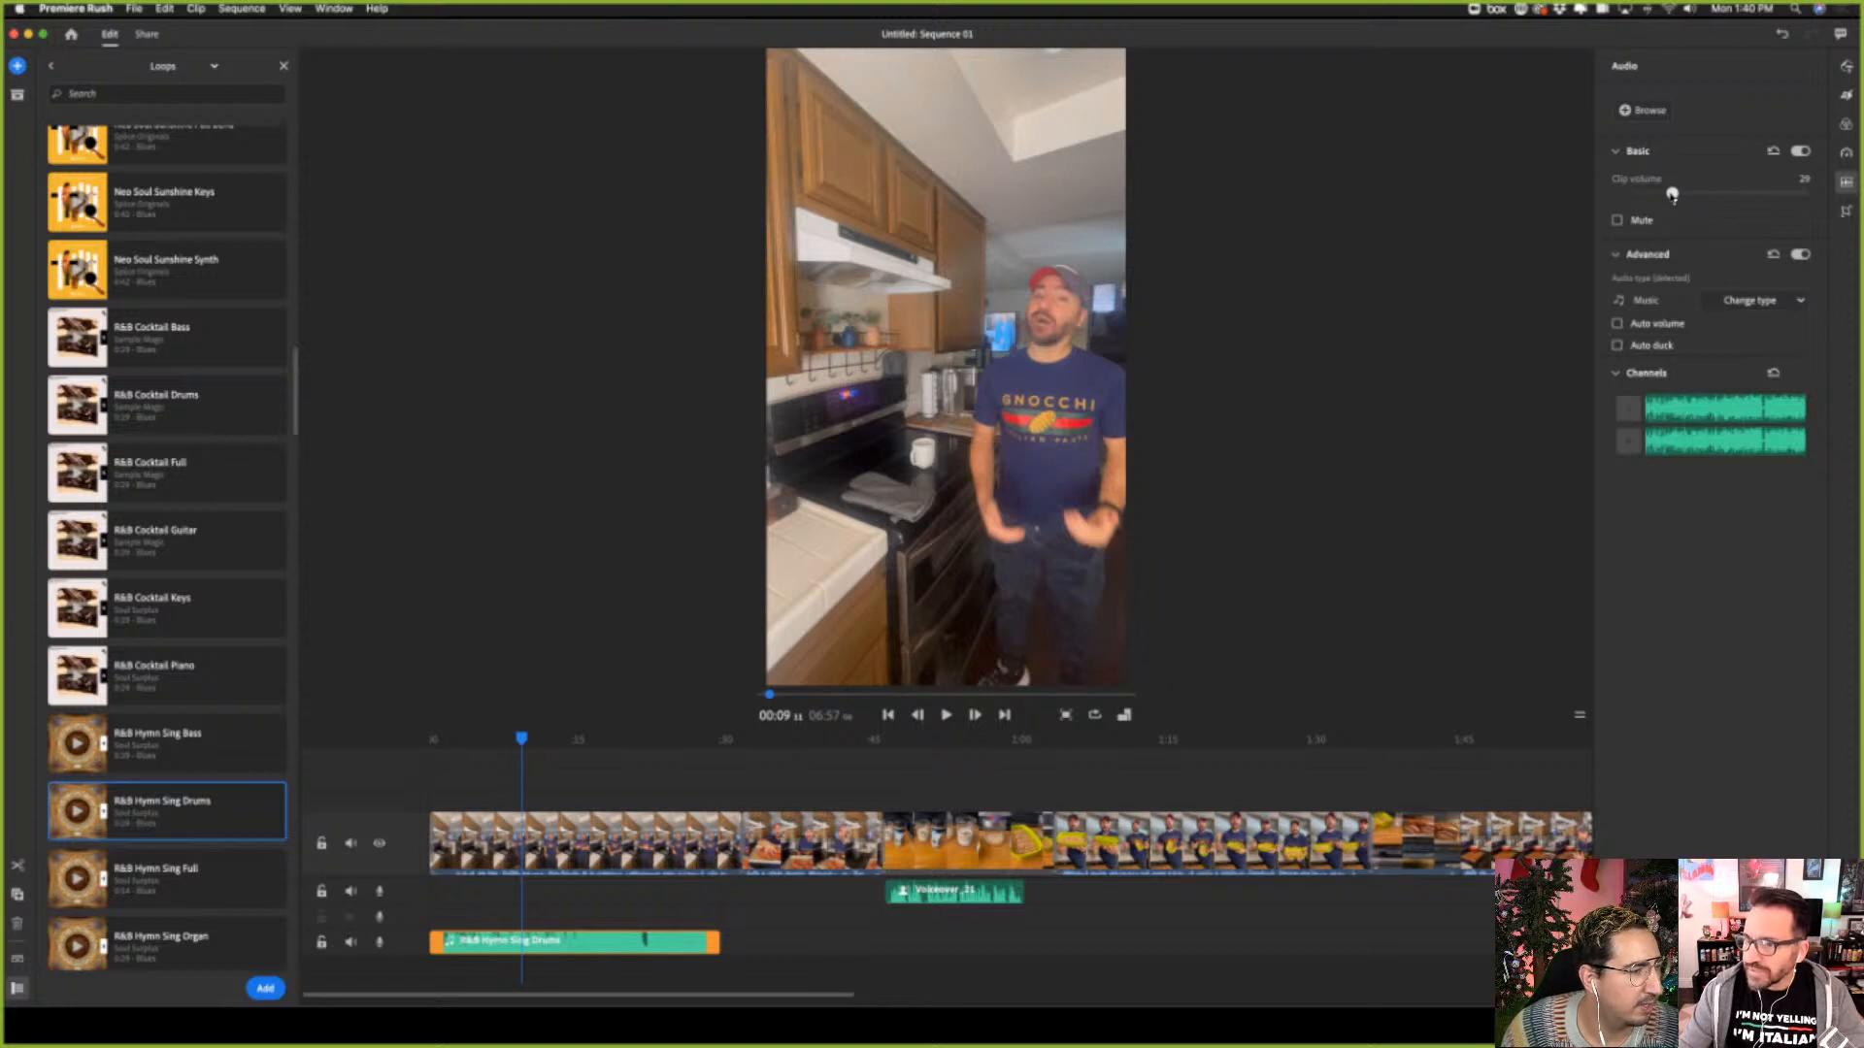
{"action": "left_click_drag", "start_coordinate": [1671, 194], "coordinate": [1673, 196]}
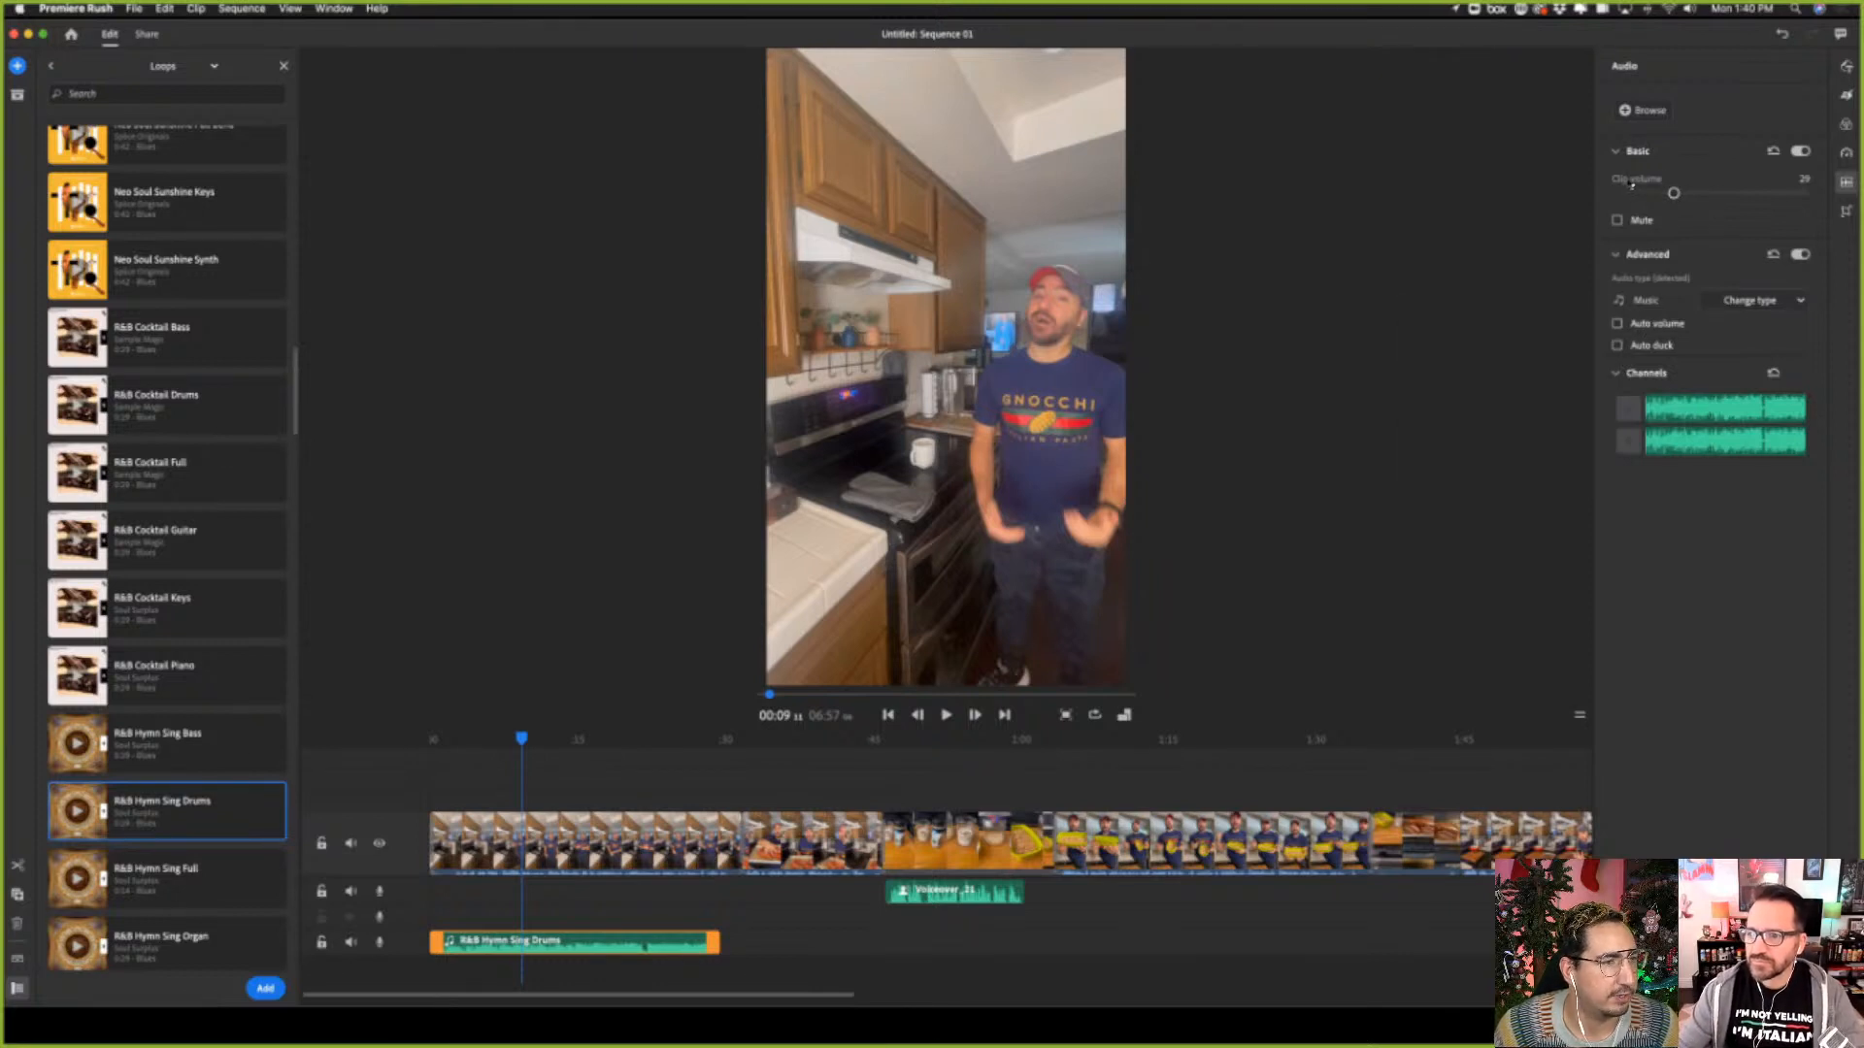
{"action": "left_click_drag", "start_coordinate": [1675, 196], "coordinate": [1807, 202]}
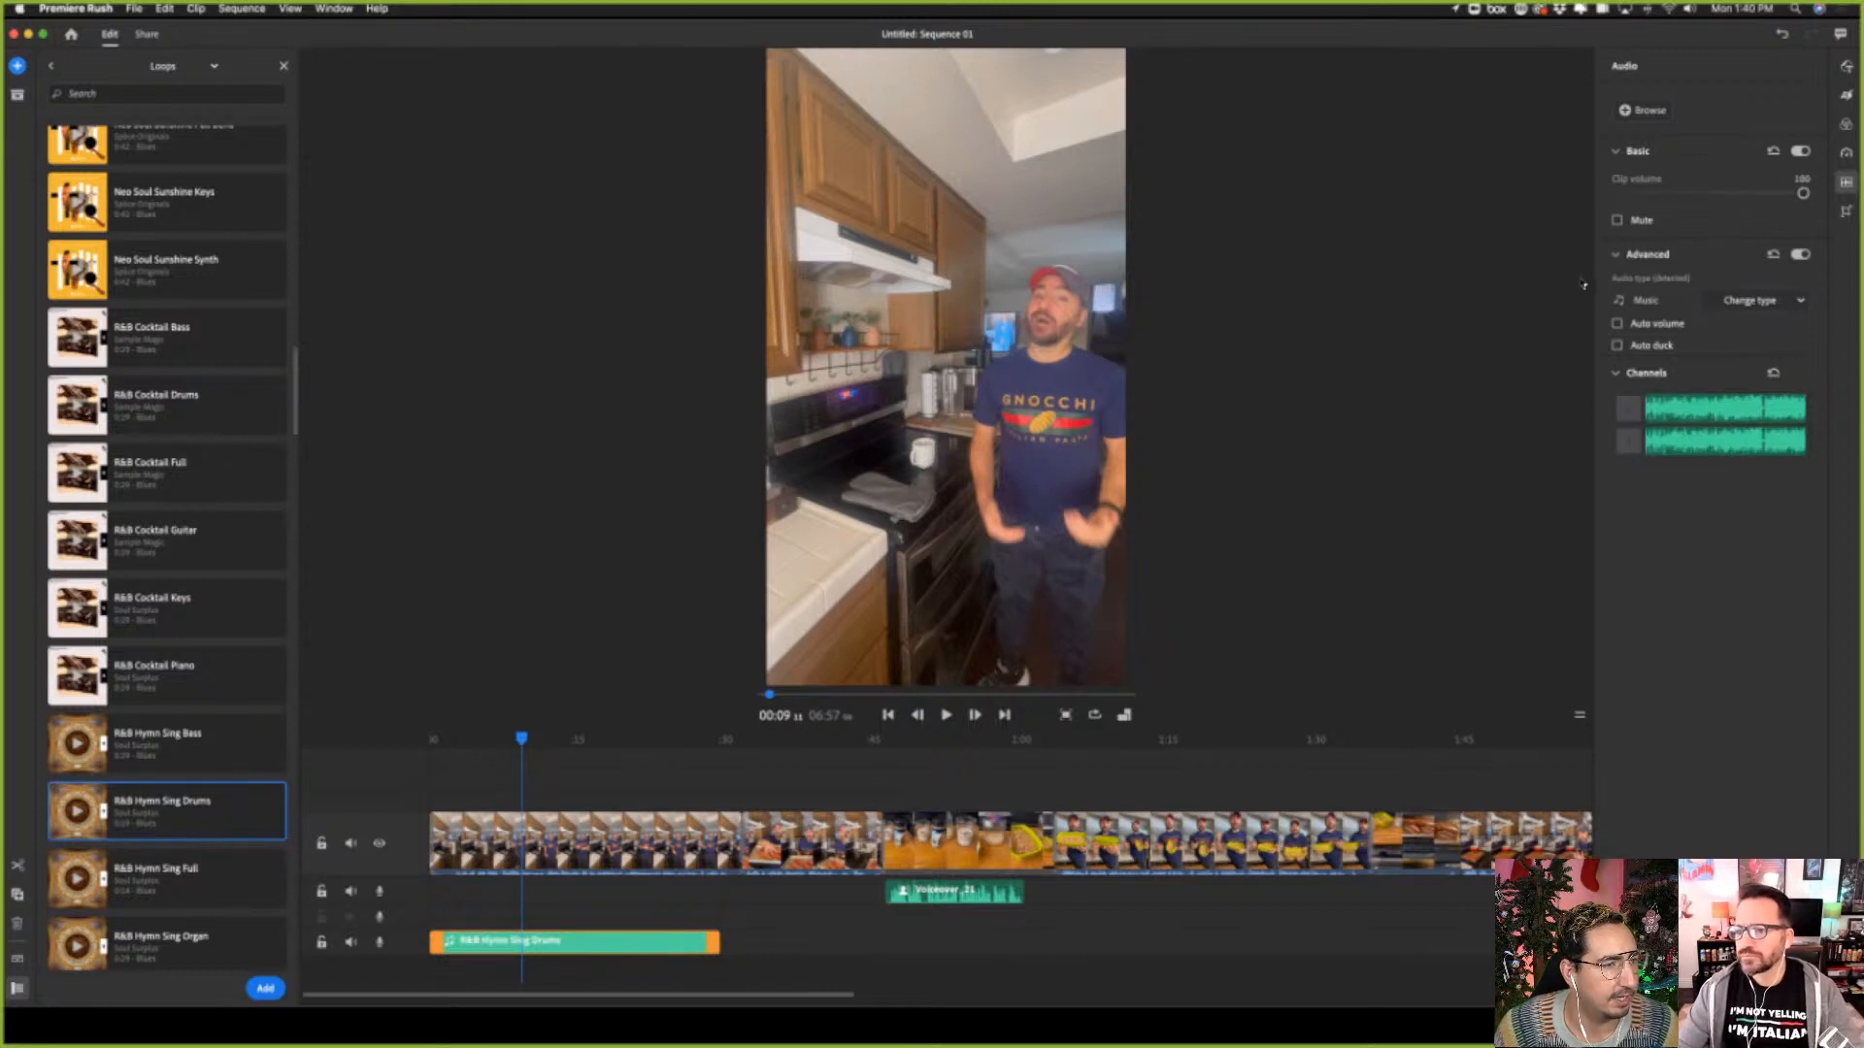
Enable Auto duck on the R&B Hymn Sing Drums clip with a reduction of about 90
{"action": "left_click", "coordinate": [1653, 346]}
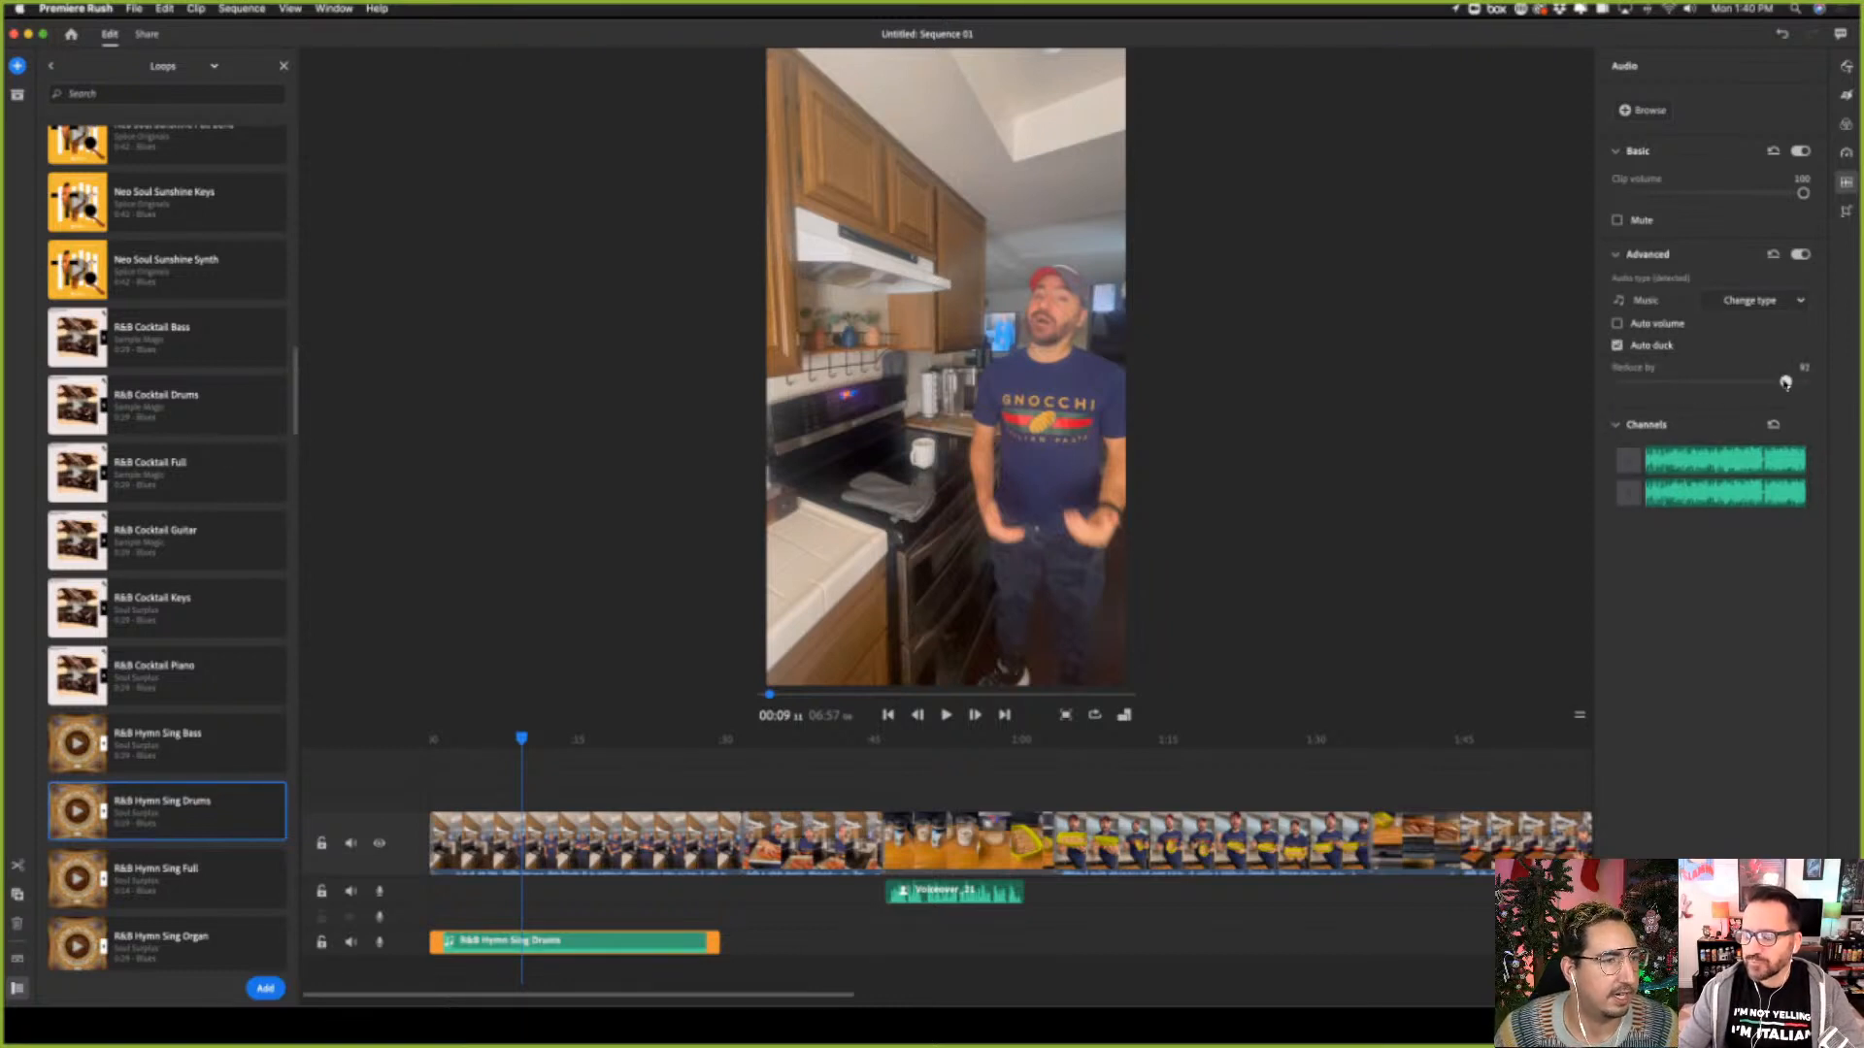
{"action": "mouse_move", "coordinate": [1784, 382]}
{"action": "left_mouse_down"}
{"action": "mouse_move", "coordinate": [1641, 382]}
{"action": "mouse_move", "coordinate": [1806, 396]}
{"action": "mouse_move", "coordinate": [1787, 385]}
{"action": "left_mouse_up"}
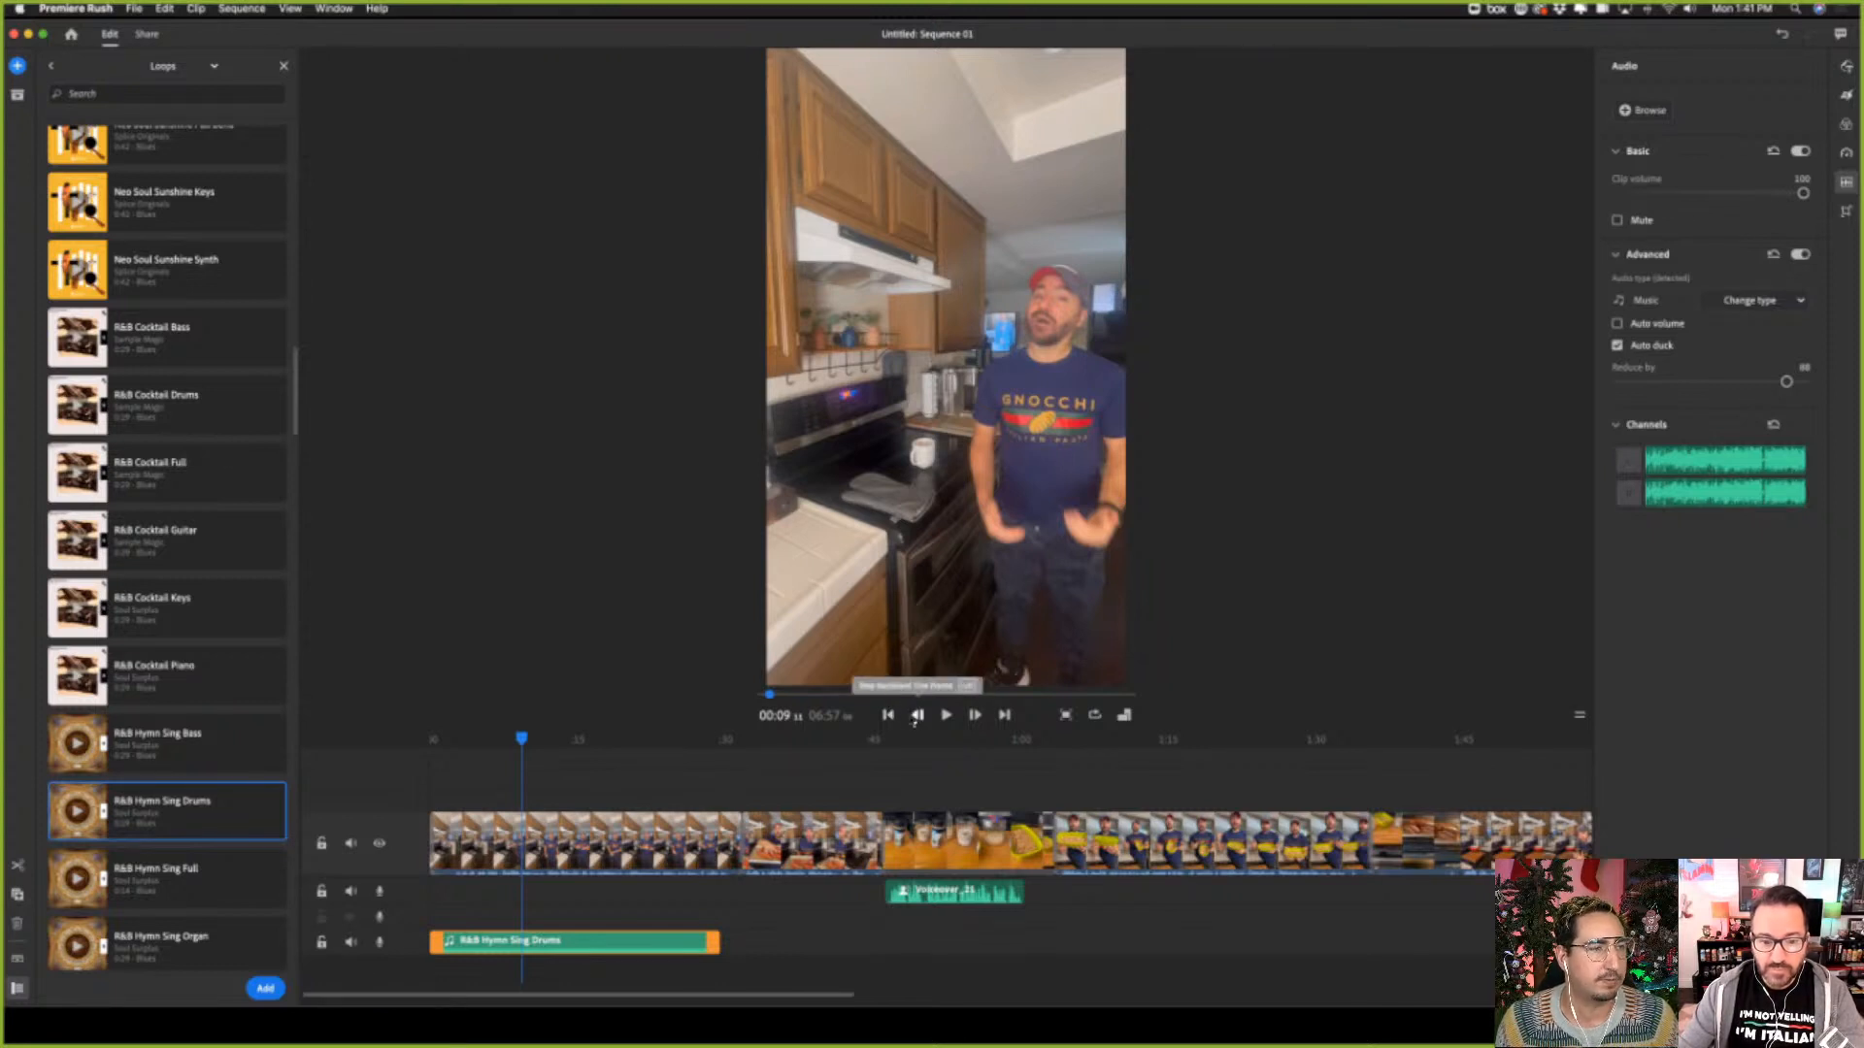
Play the sequence from the beginning to check the ducked music against the speech, and lower the system volume
{"action": "left_click", "coordinate": [894, 719]}
{"action": "left_click", "coordinate": [946, 714]}
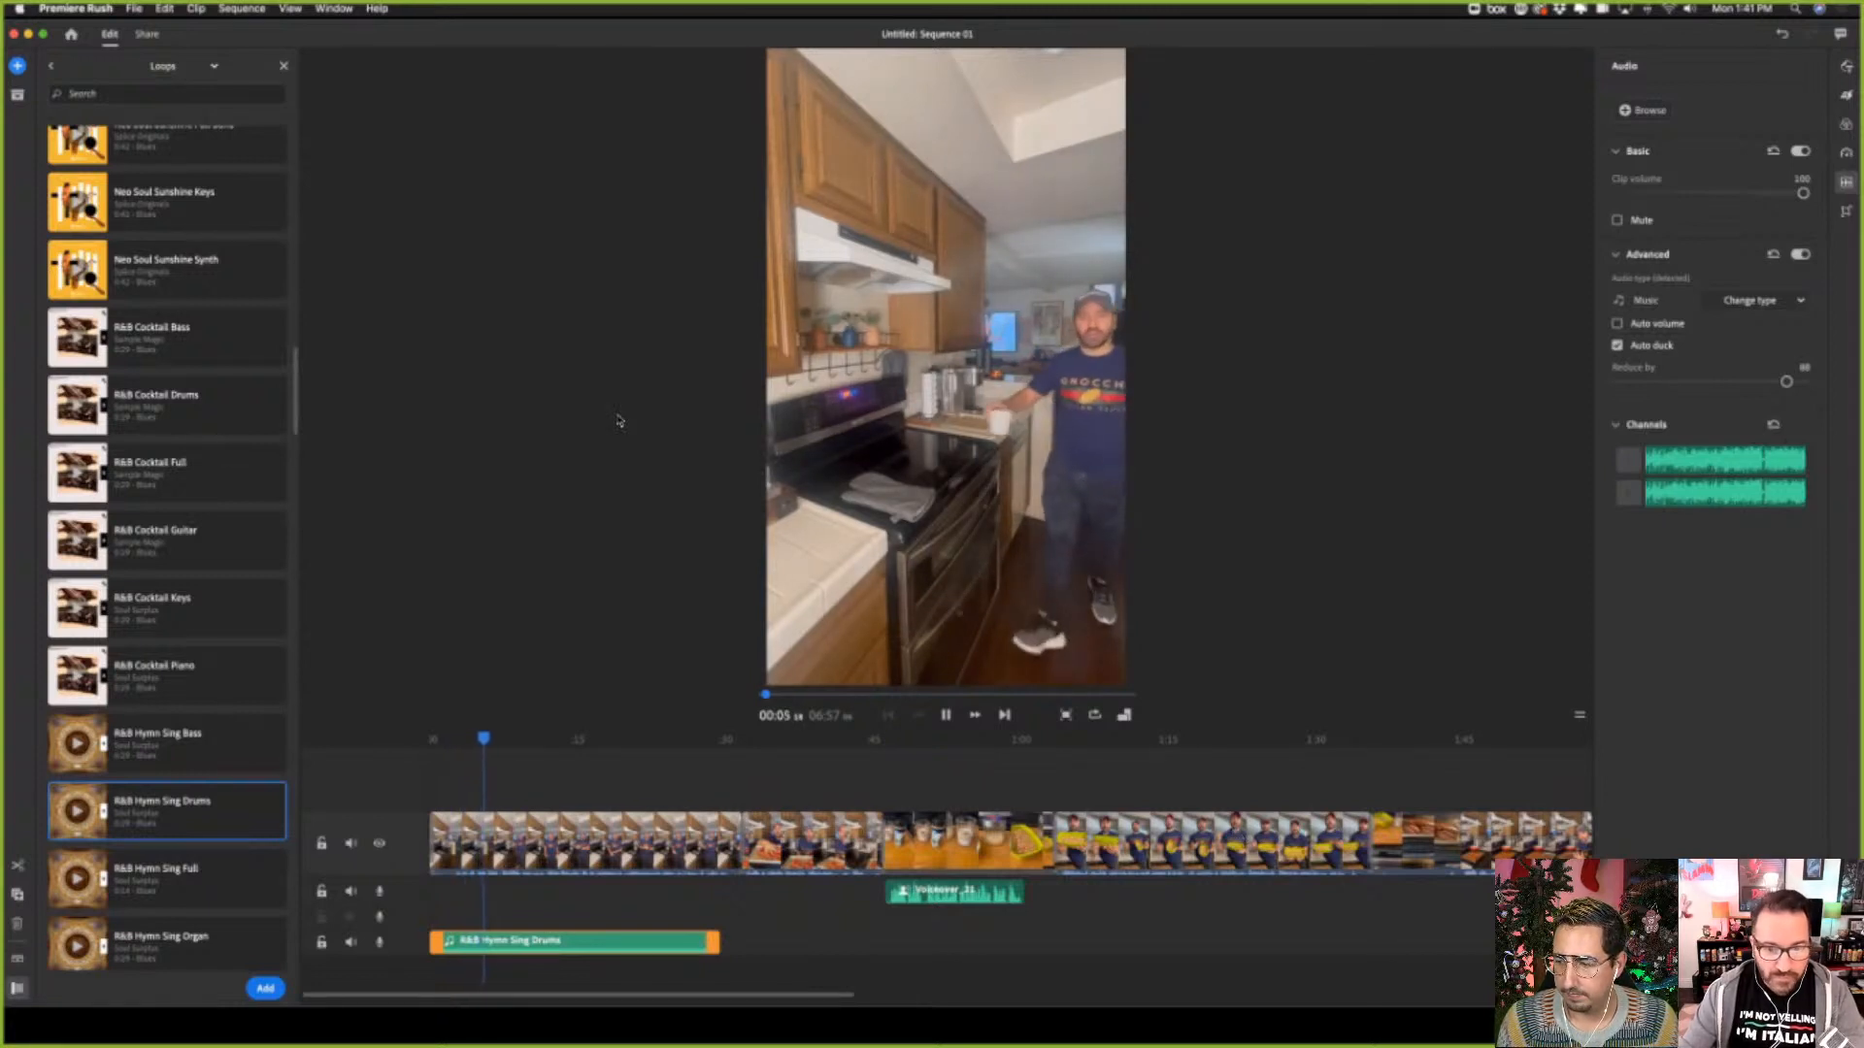
{"action": "key", "text": "XF86AudioLowerVolume"}
{"action": "key", "text": "XF86AudioLowerVolume"}
{"action": "key", "text": "XF86AudioLowerVolume"}
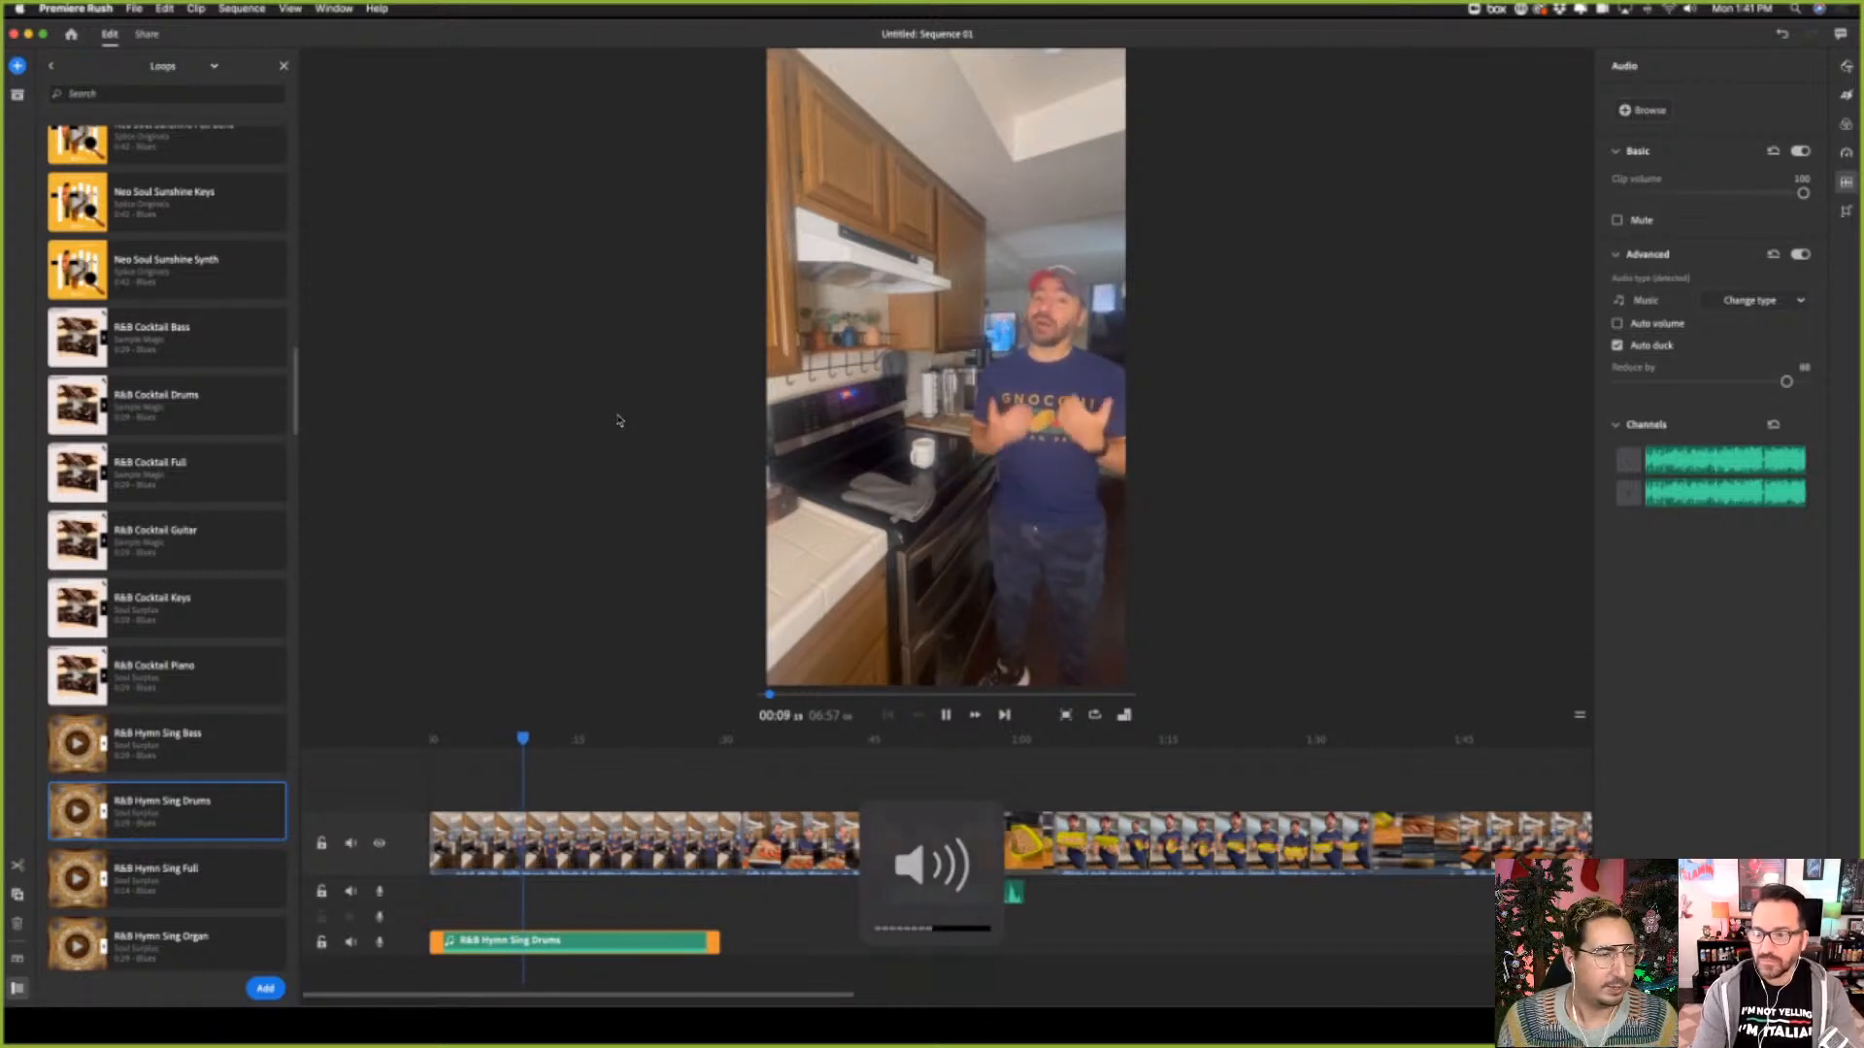
Stop playback, turn off Auto duck on the R&B Hymn Sing Drums clip and set its clip volume to about 13
{"action": "key", "text": "XF86AudioLowerVolume"}
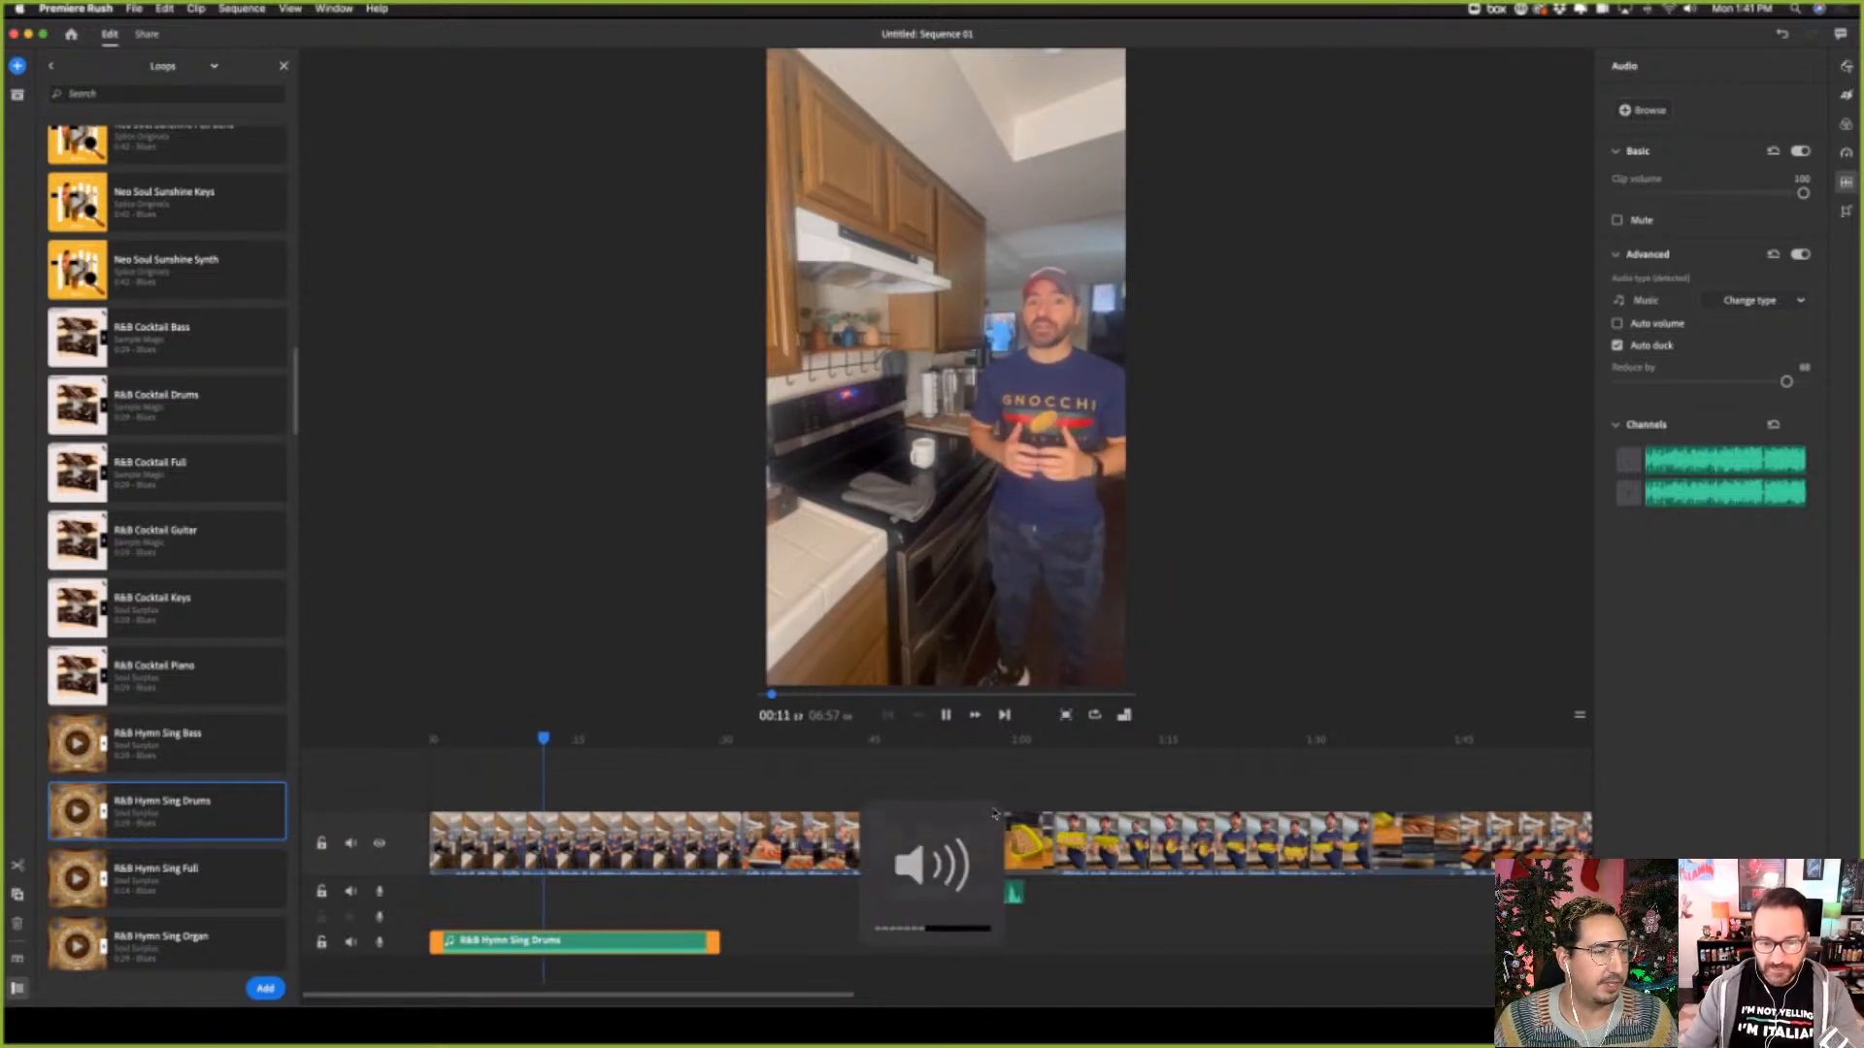
{"action": "key", "text": "space"}
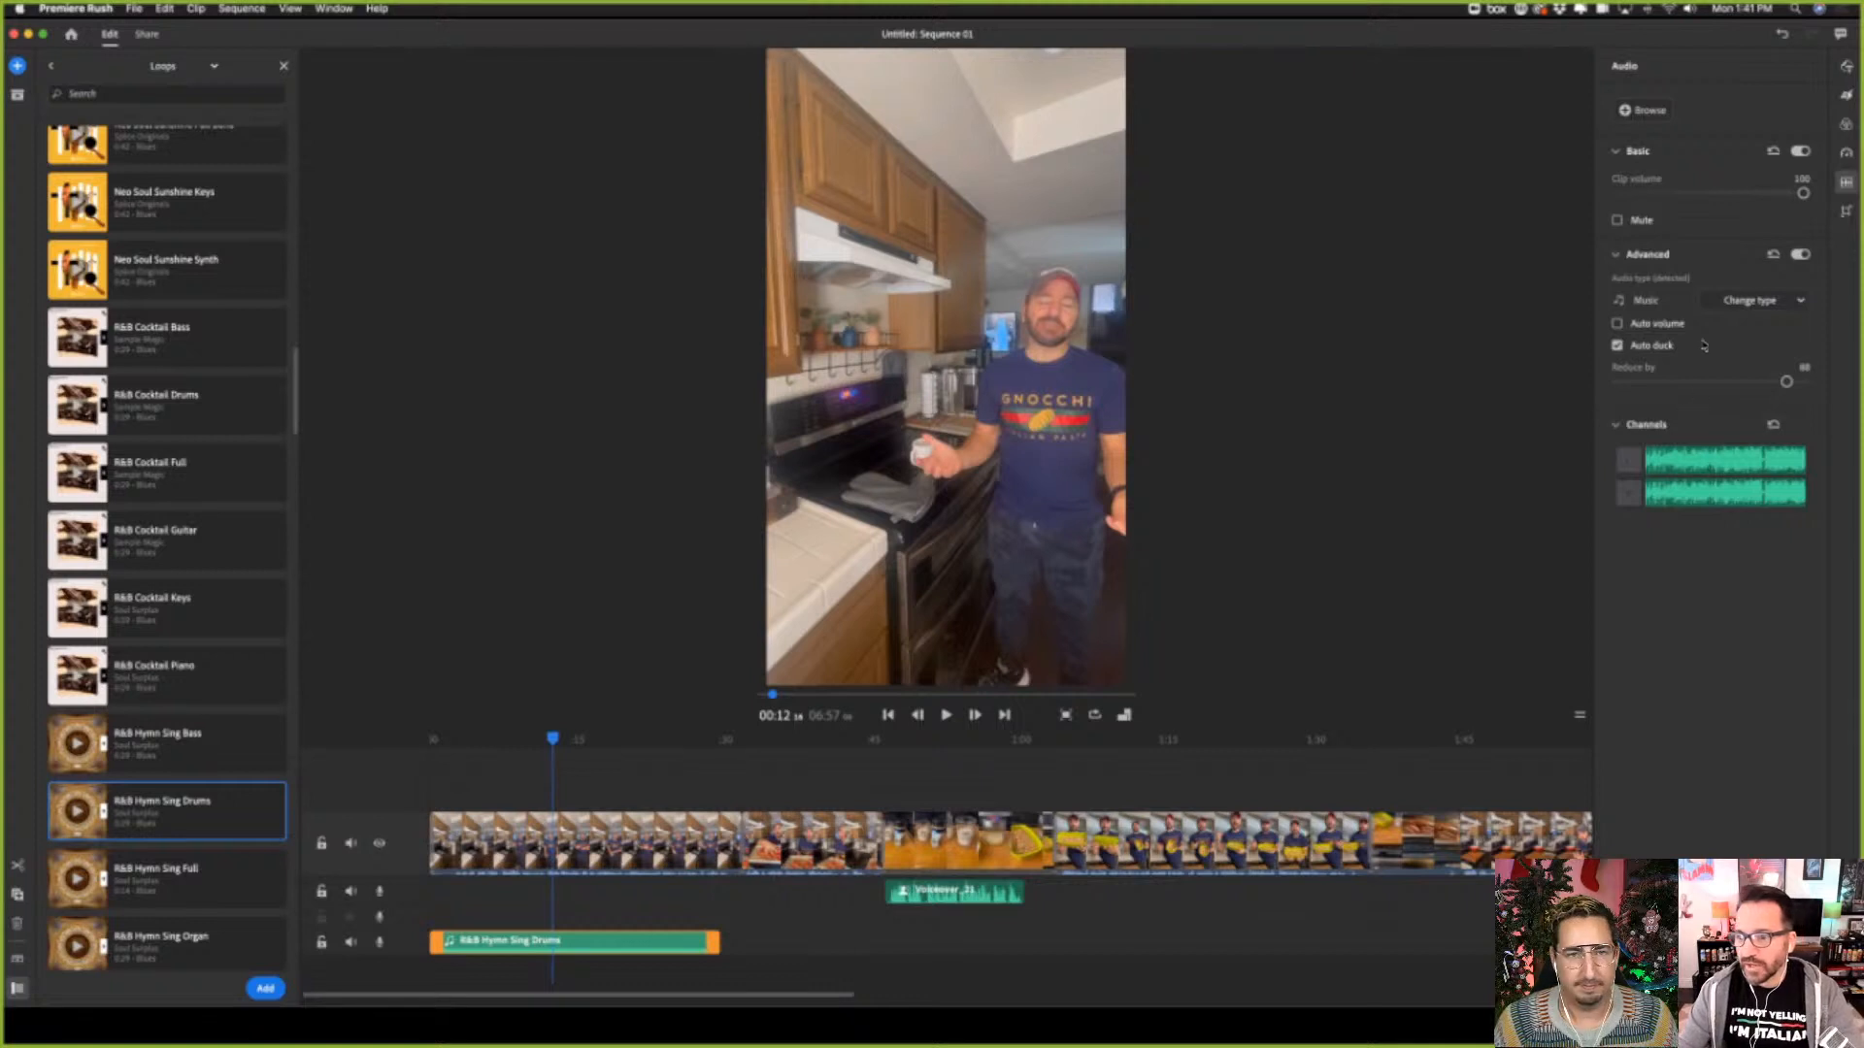
{"action": "left_click", "coordinate": [1617, 346]}
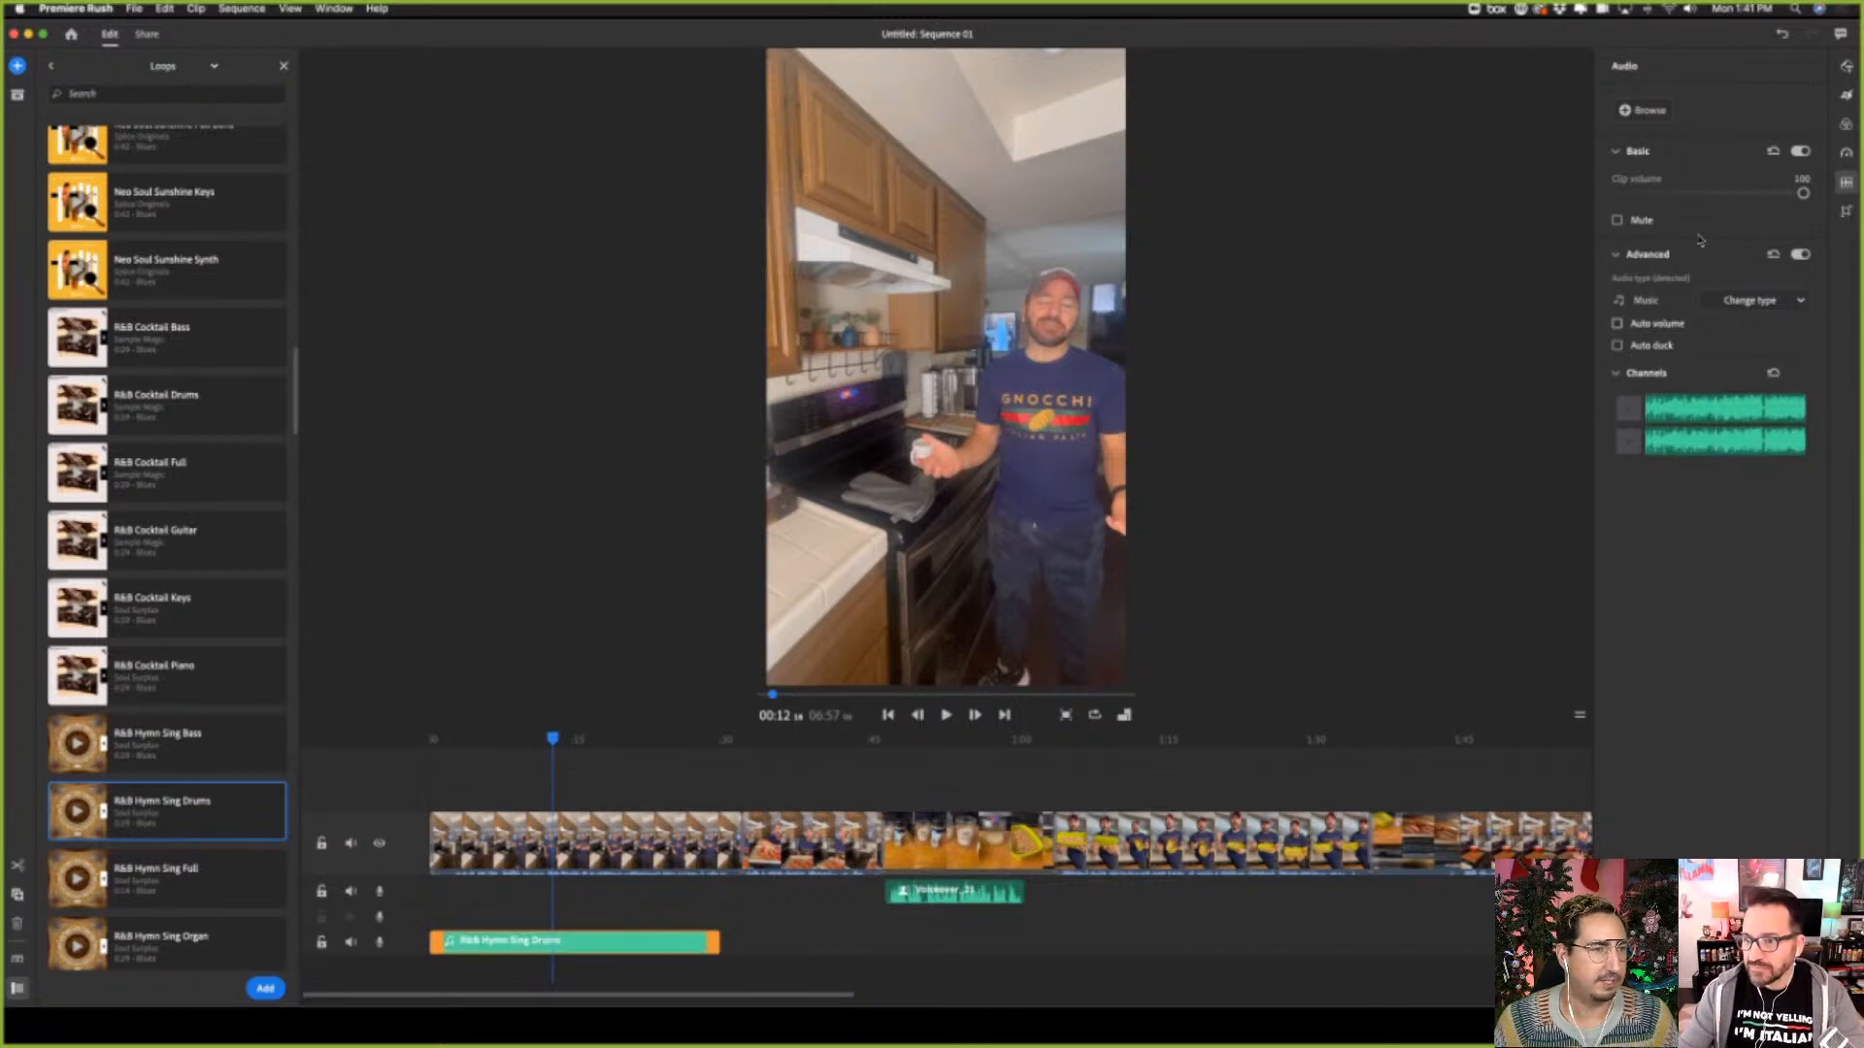
{"action": "left_click_drag", "start_coordinate": [1803, 193], "coordinate": [1643, 193]}
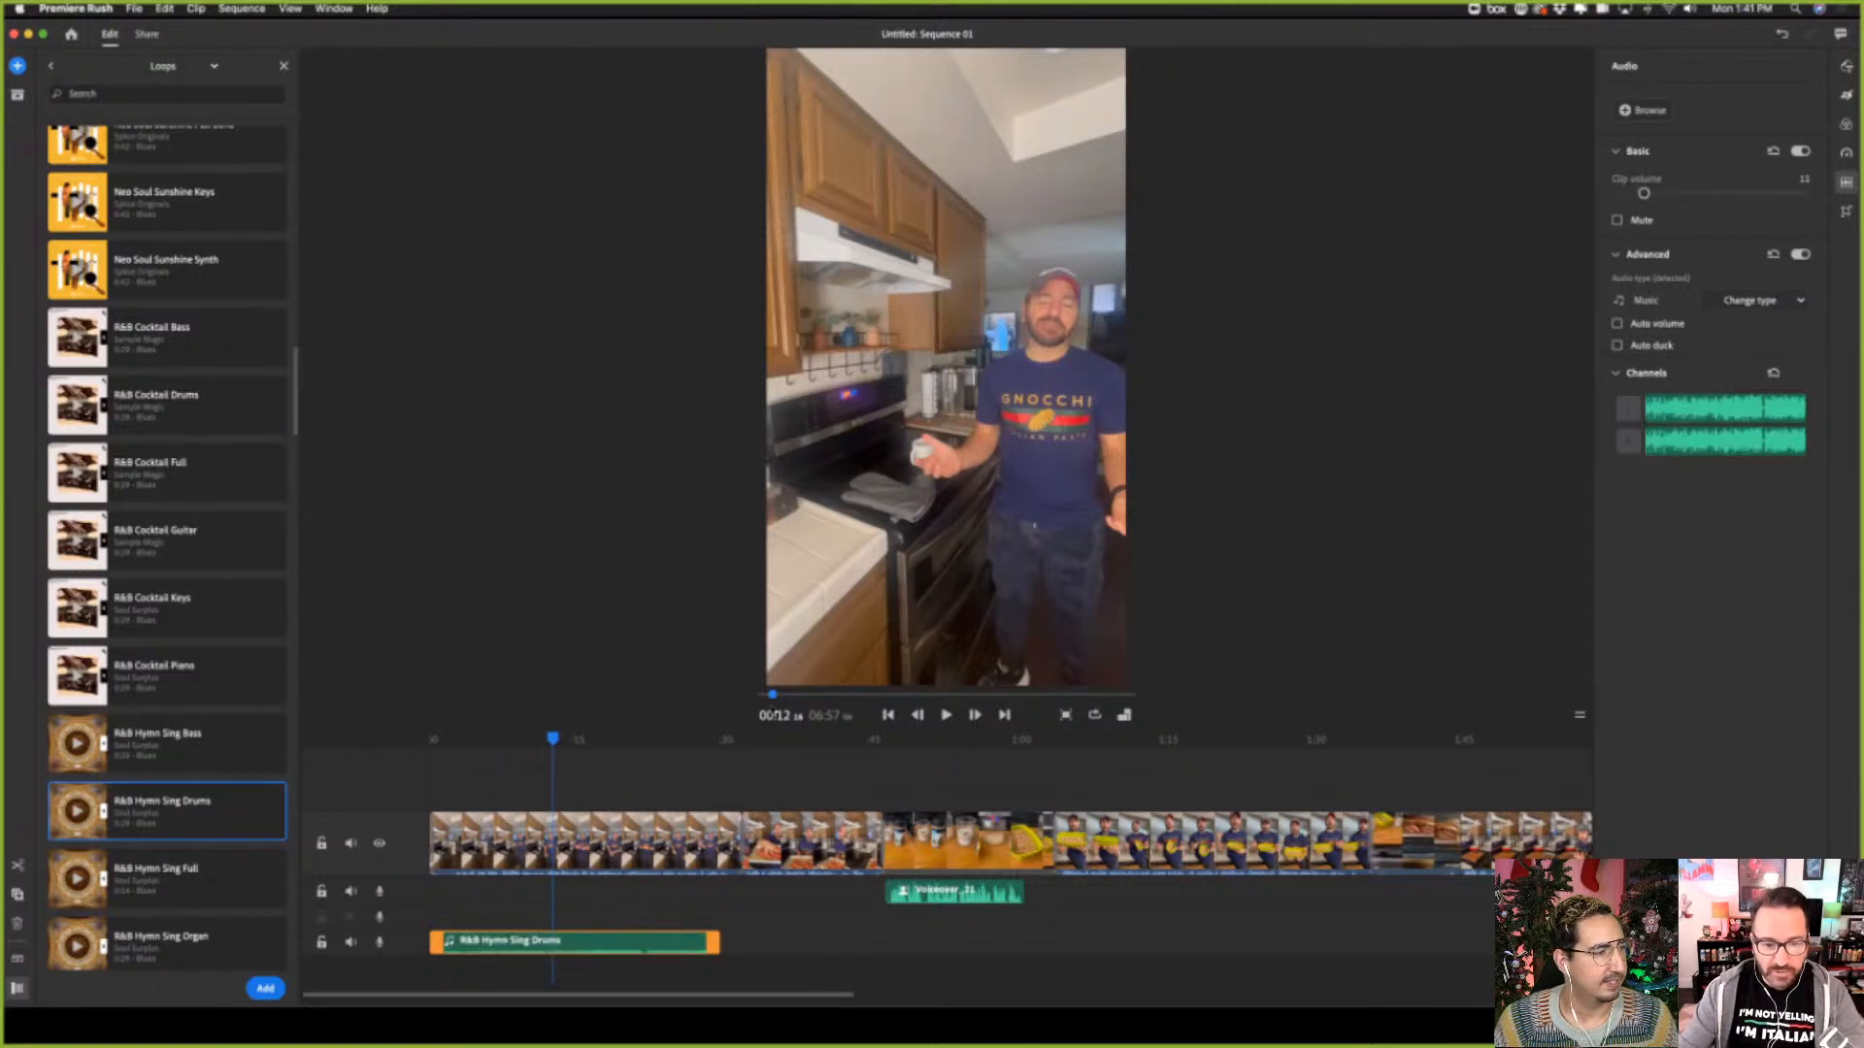
Play the sequence from the beginning while trying a music clip volume of 31, and settle on 18
{"action": "left_click_drag", "start_coordinate": [552, 740], "coordinate": [427, 743]}
{"action": "left_click", "coordinate": [946, 716]}
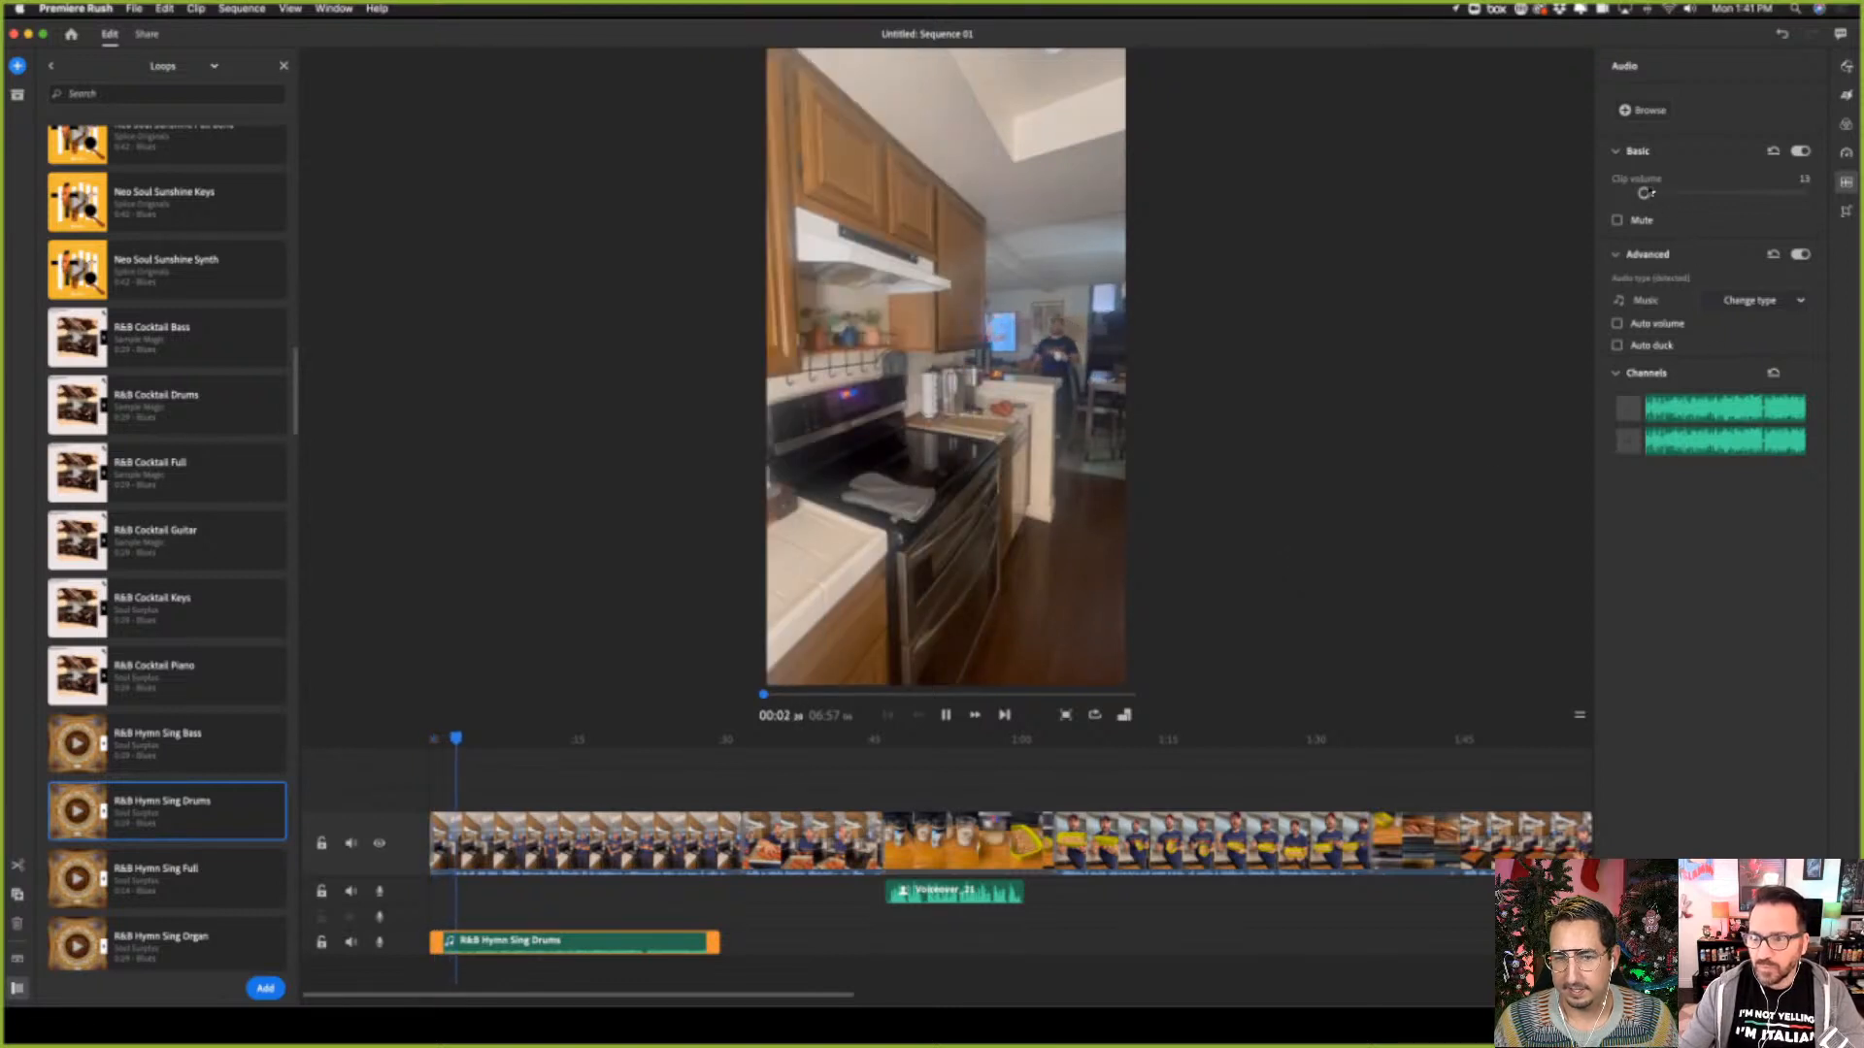
{"action": "left_click_drag", "start_coordinate": [1668, 193], "coordinate": [1677, 195]}
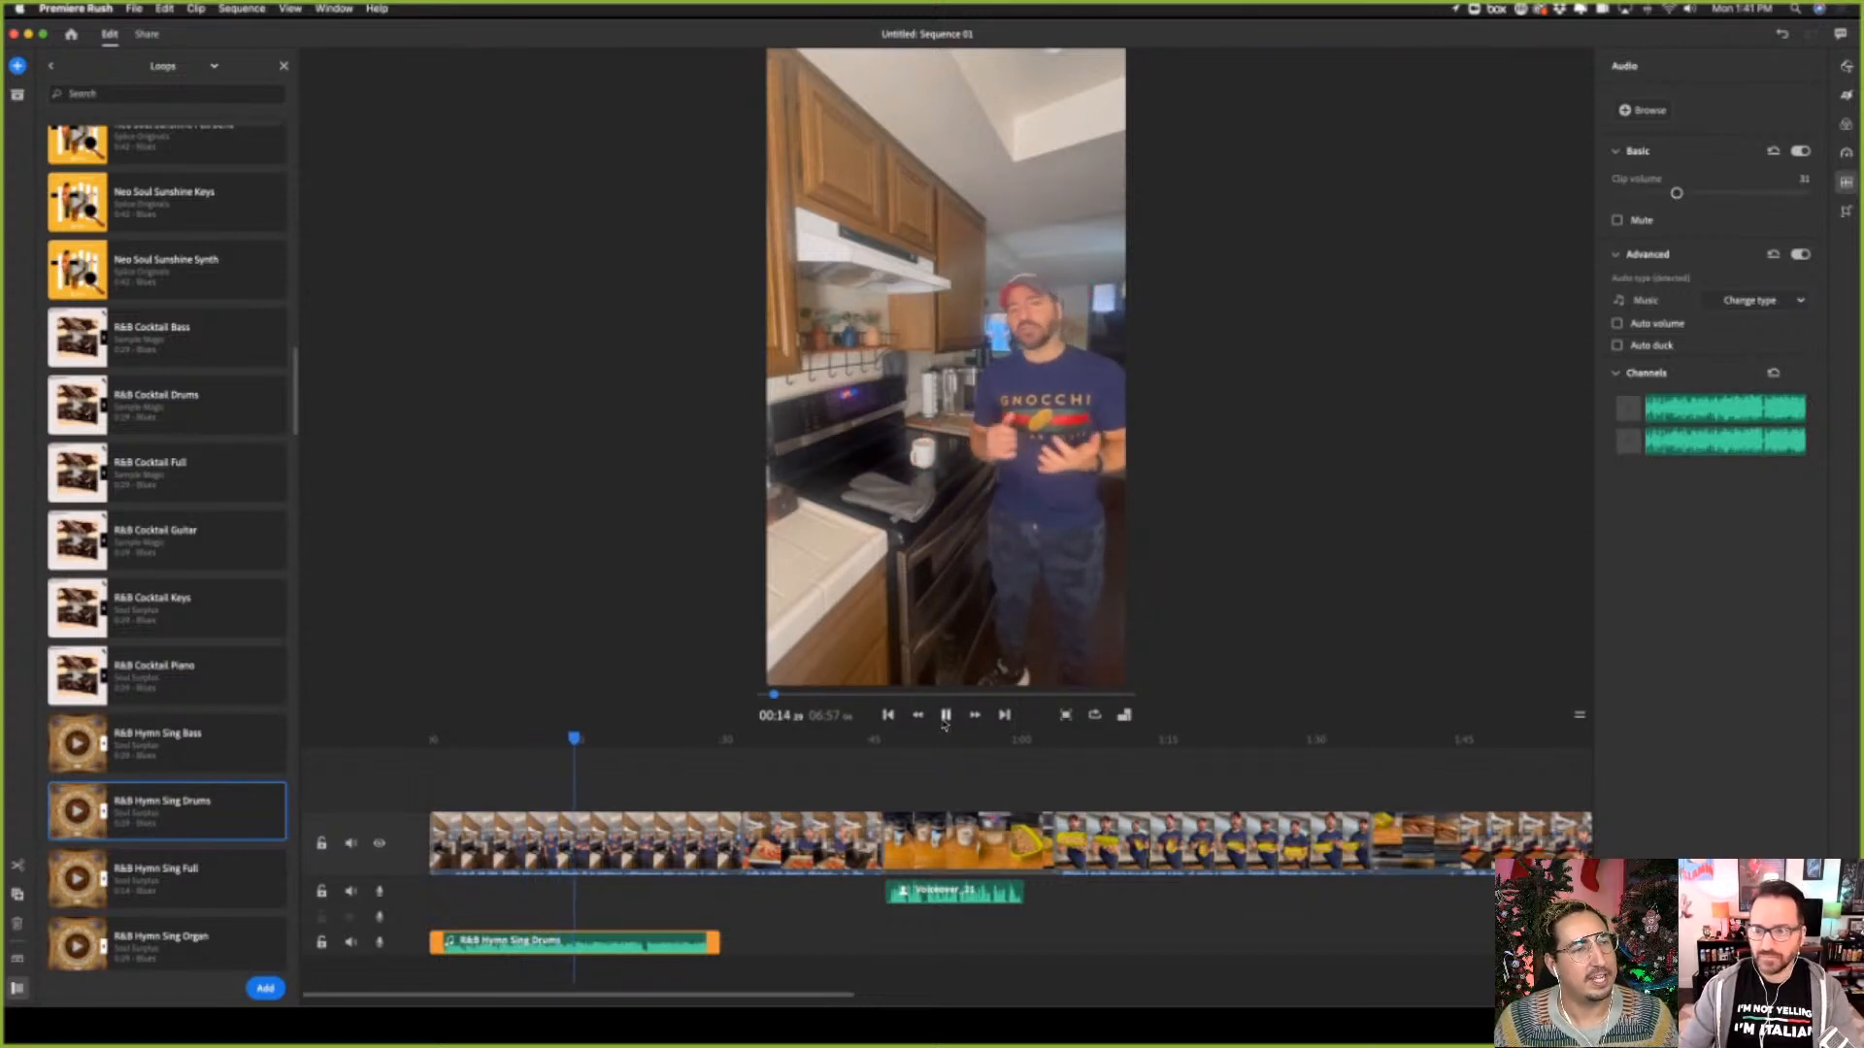
{"action": "left_click_drag", "start_coordinate": [1676, 193], "coordinate": [1652, 196]}
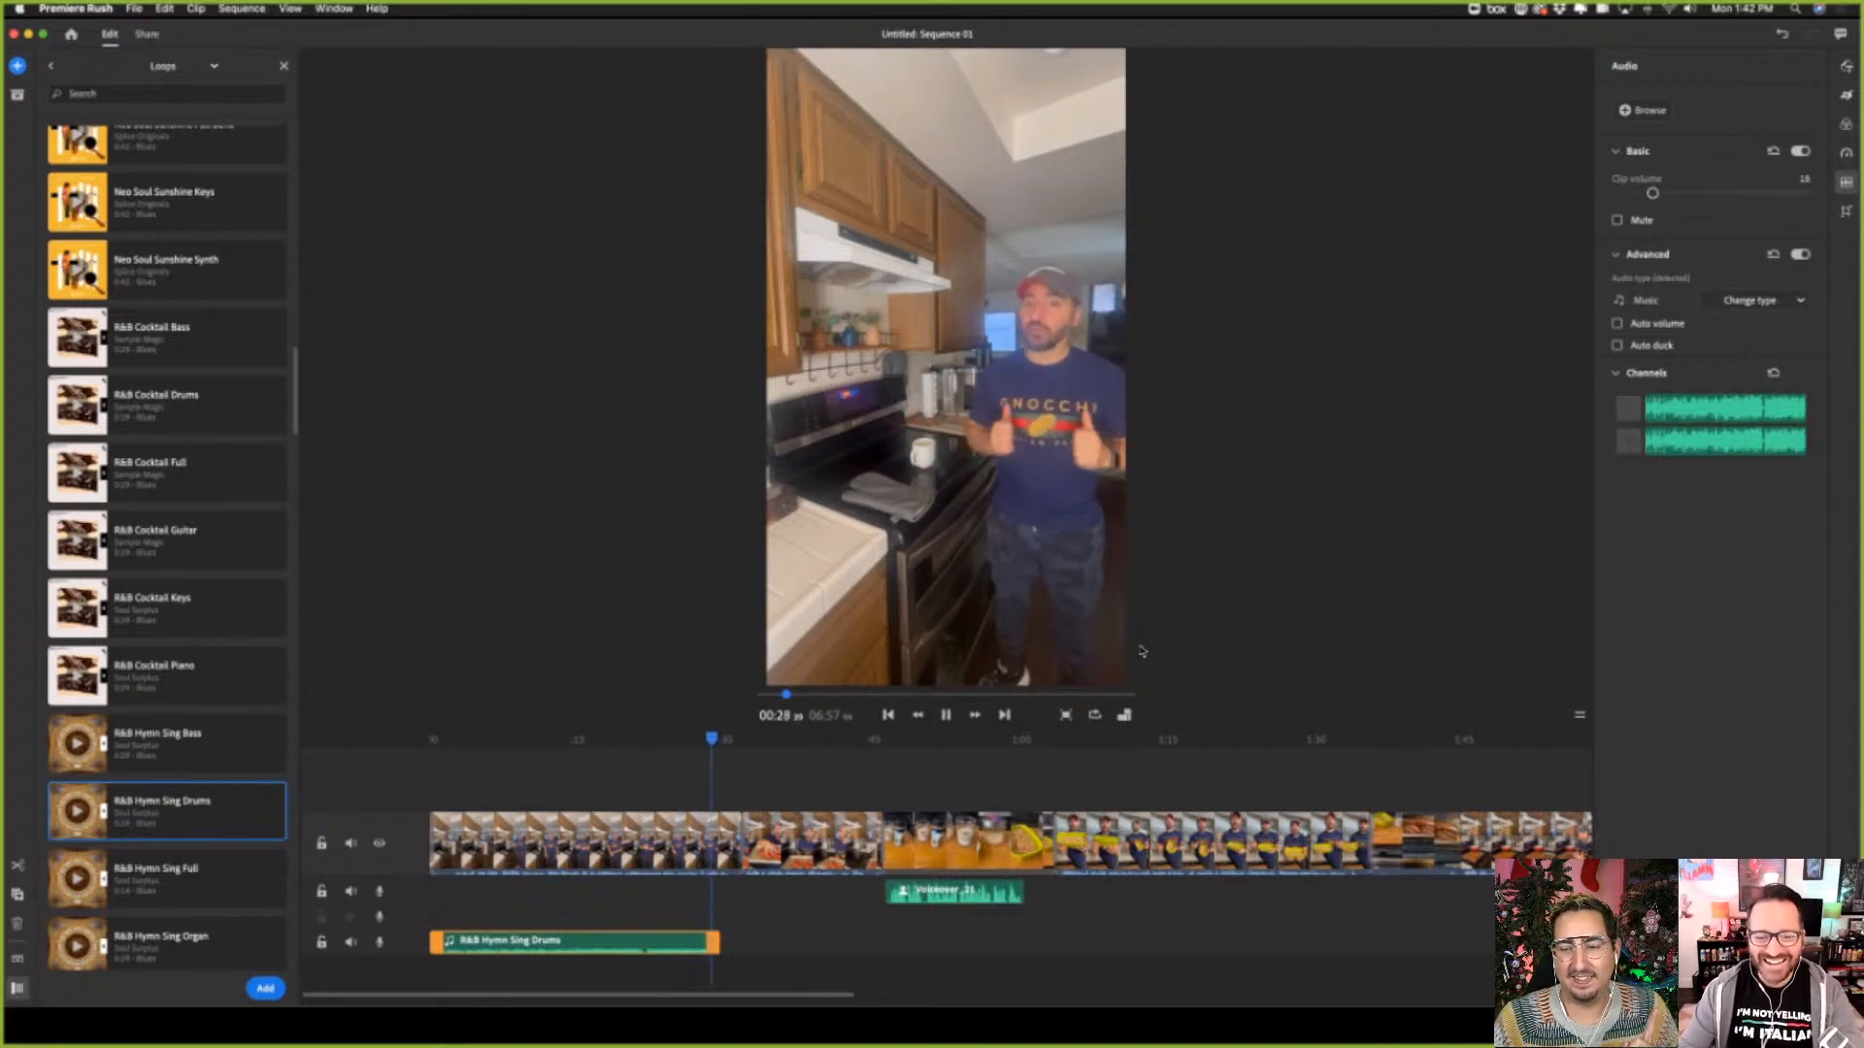
{"action": "left_click", "coordinate": [945, 715]}
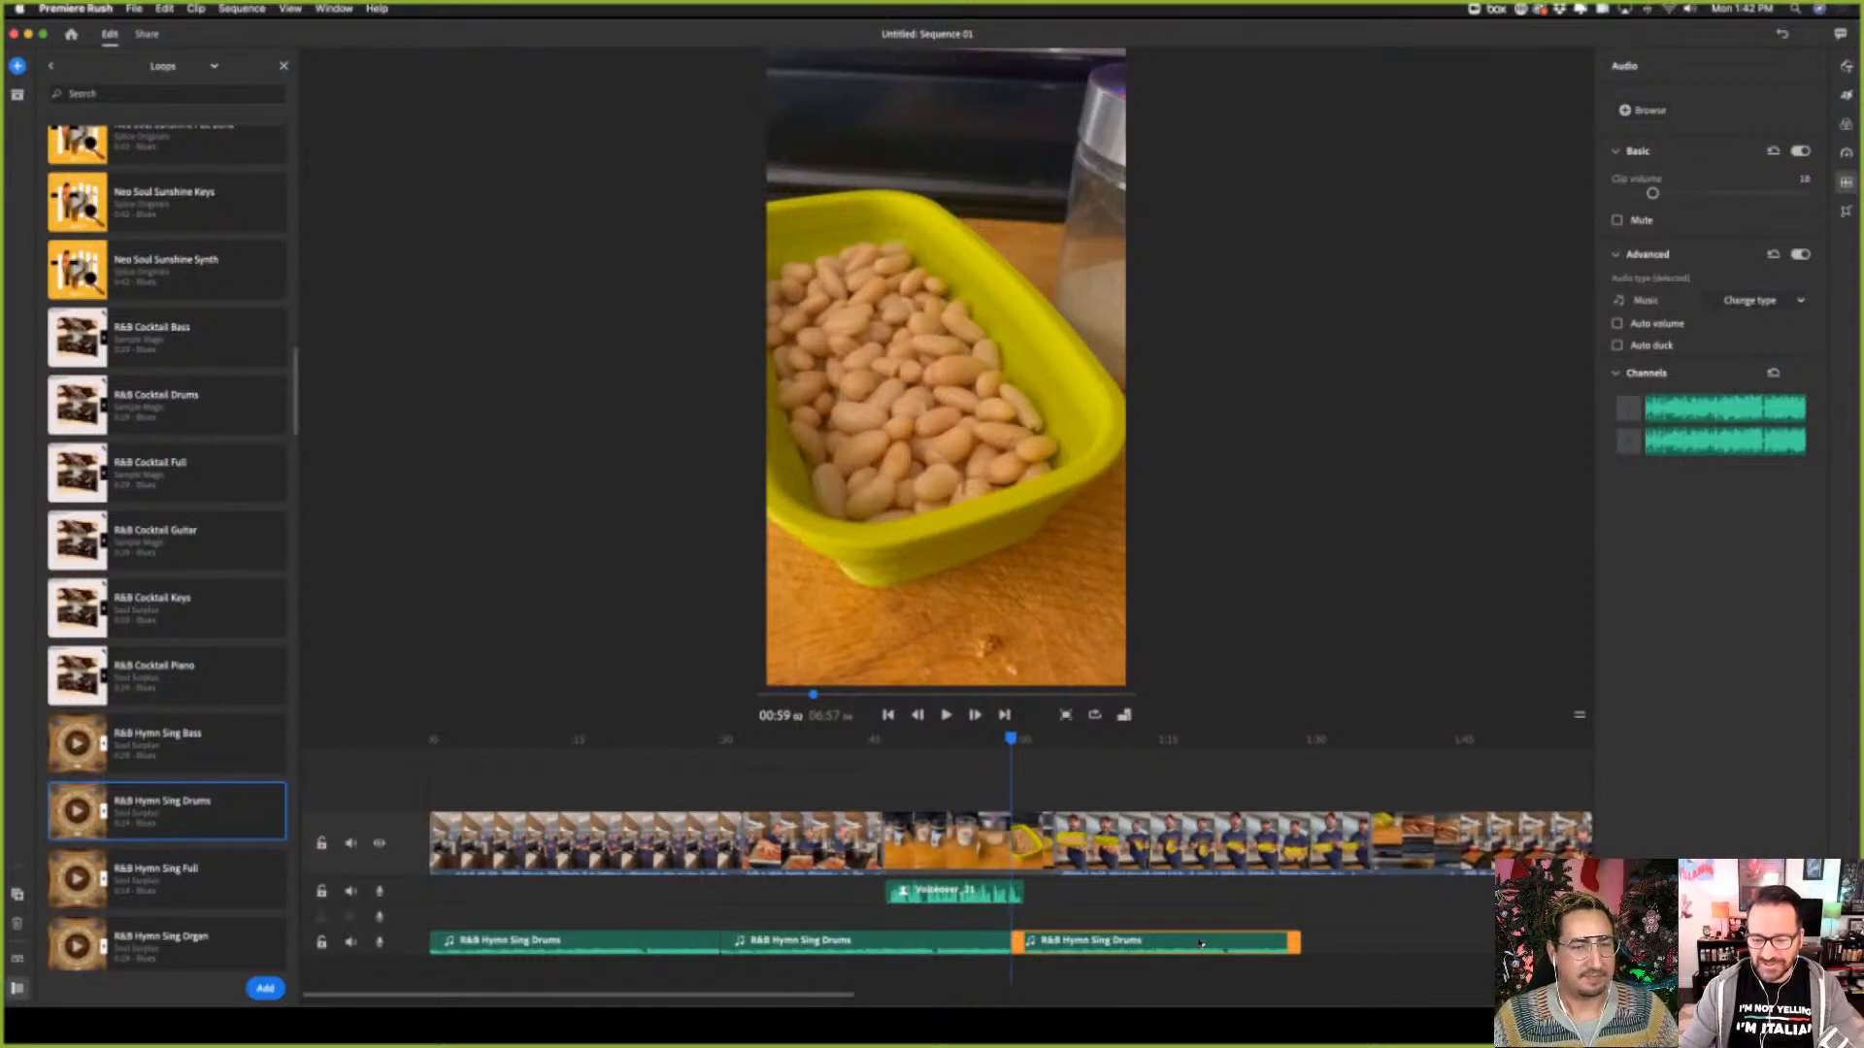
Duplicate the R&B Hymn Sing Drums clip repeatedly, end to end, until the last copy starts at about 06:23
{"action": "right_click", "coordinate": [1201, 942]}
{"action": "left_click", "coordinate": [1201, 986]}
{"action": "right_click", "coordinate": [1438, 942]}
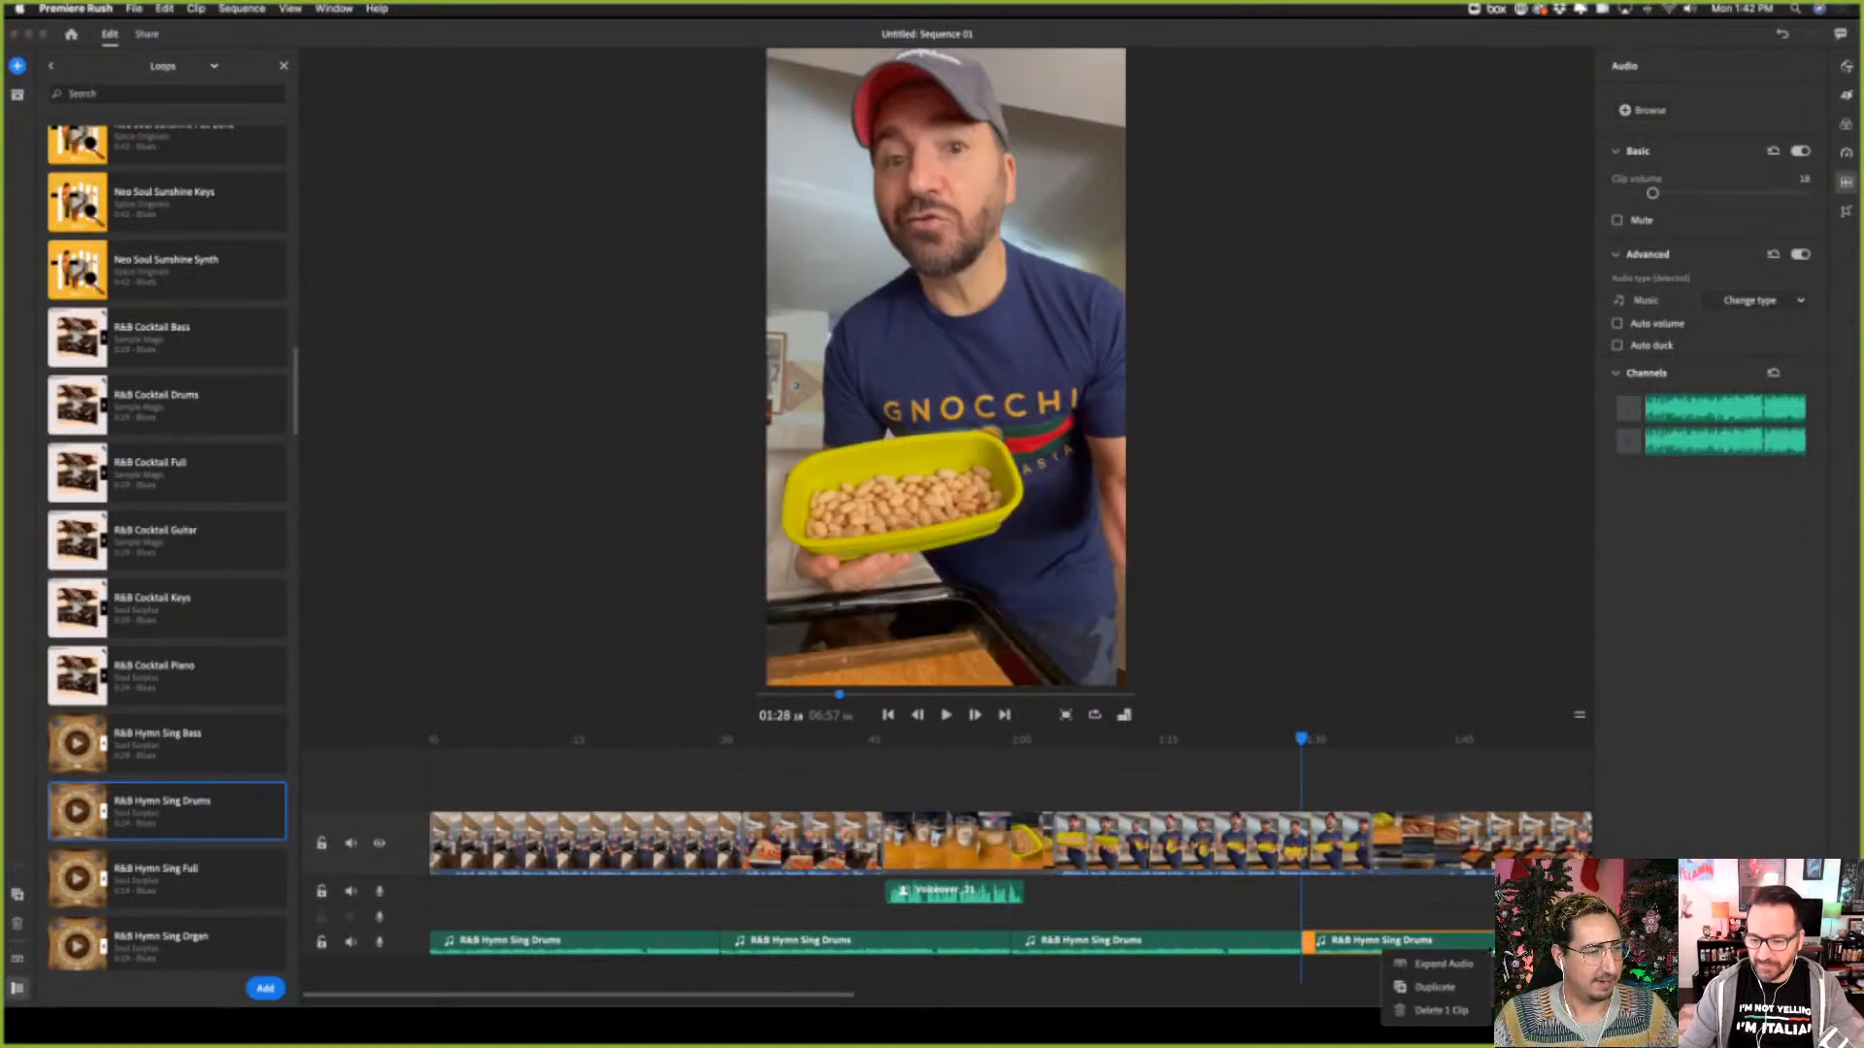
{"action": "left_click", "coordinate": [1435, 986]}
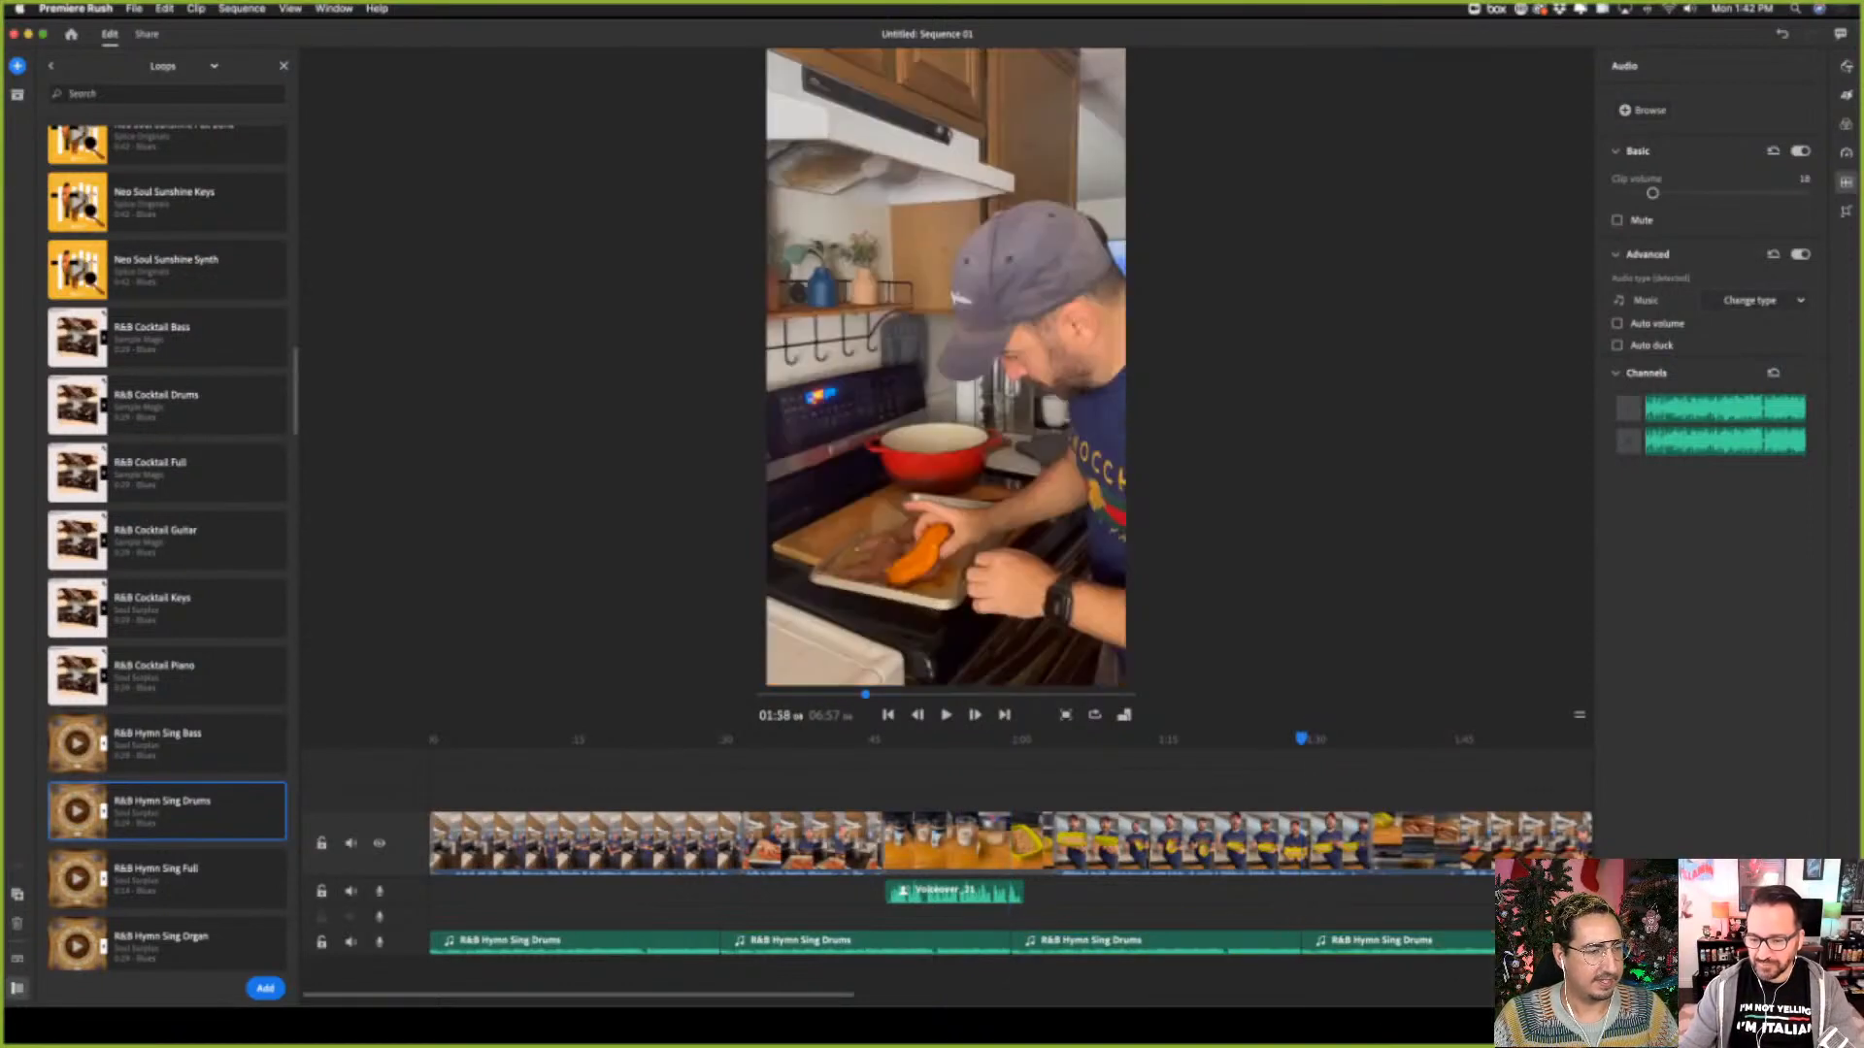
{"action": "right_click", "coordinate": [1221, 945]}
{"action": "left_click", "coordinate": [1221, 987]}
{"action": "right_click", "coordinate": [1448, 950]}
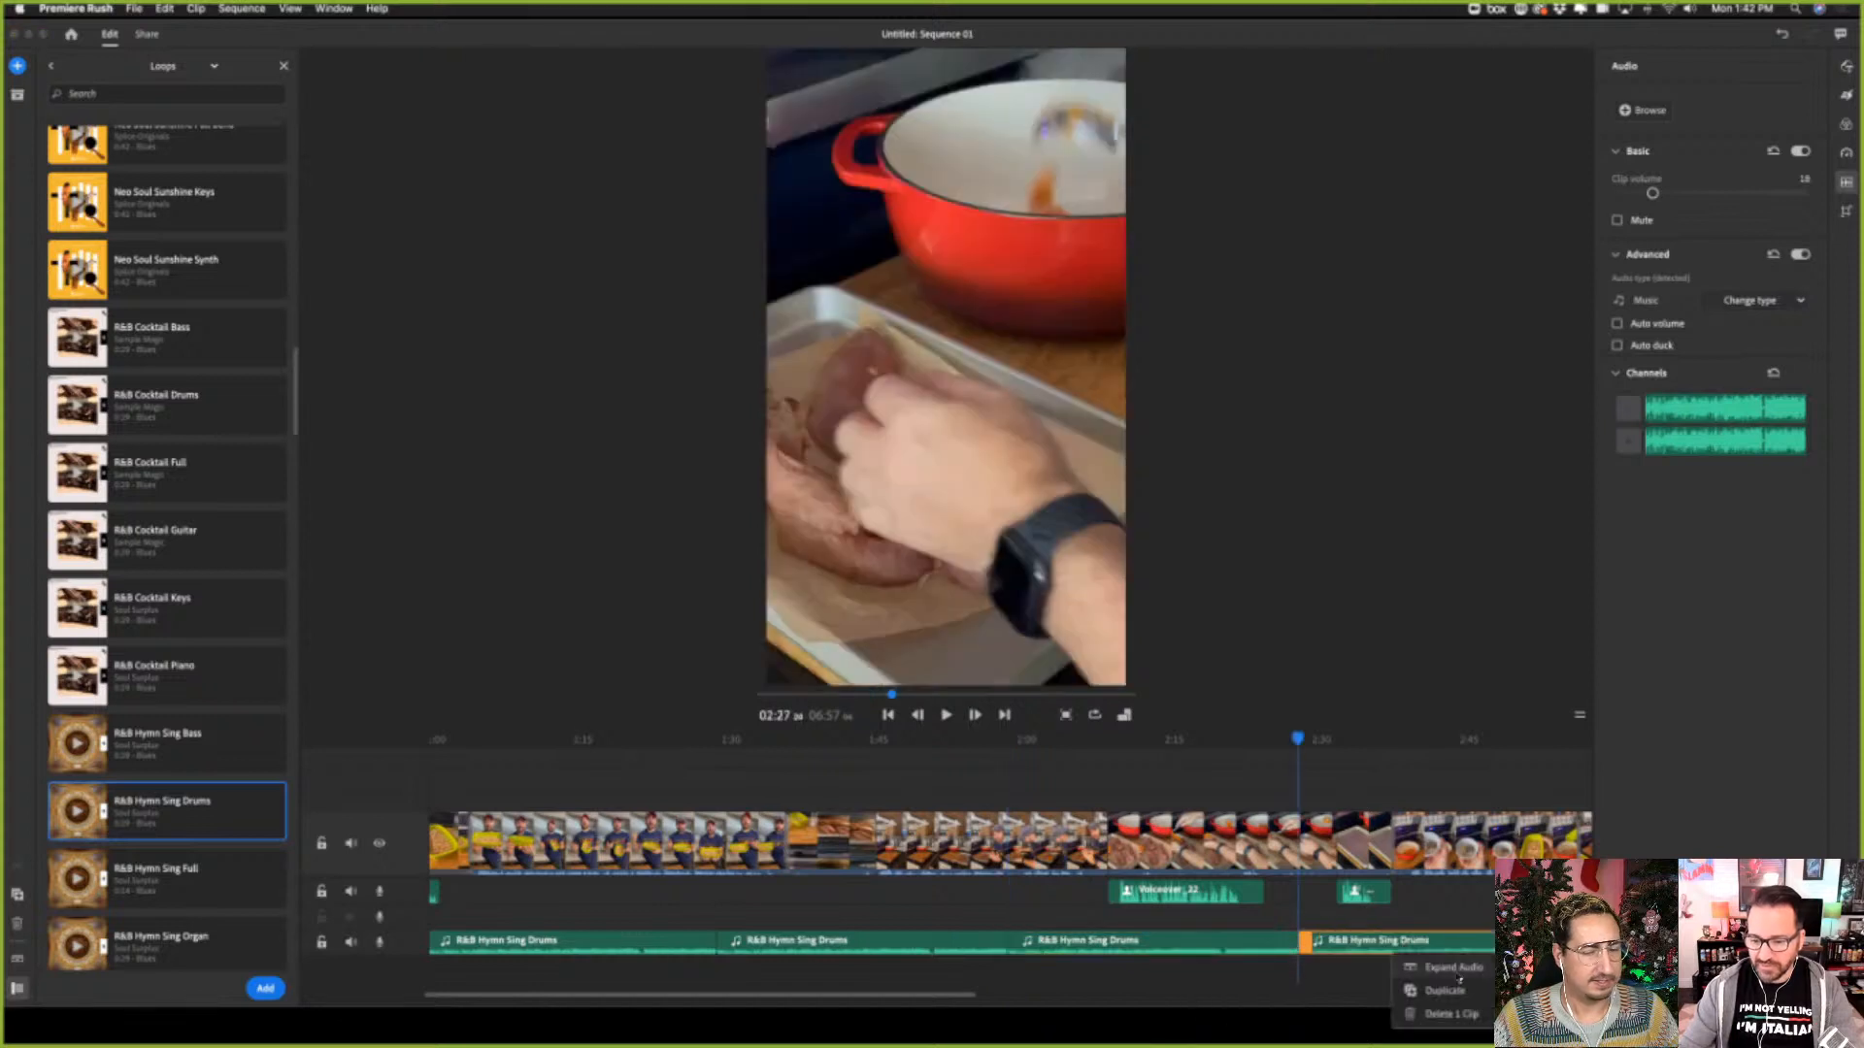
{"action": "left_click", "coordinate": [1435, 990]}
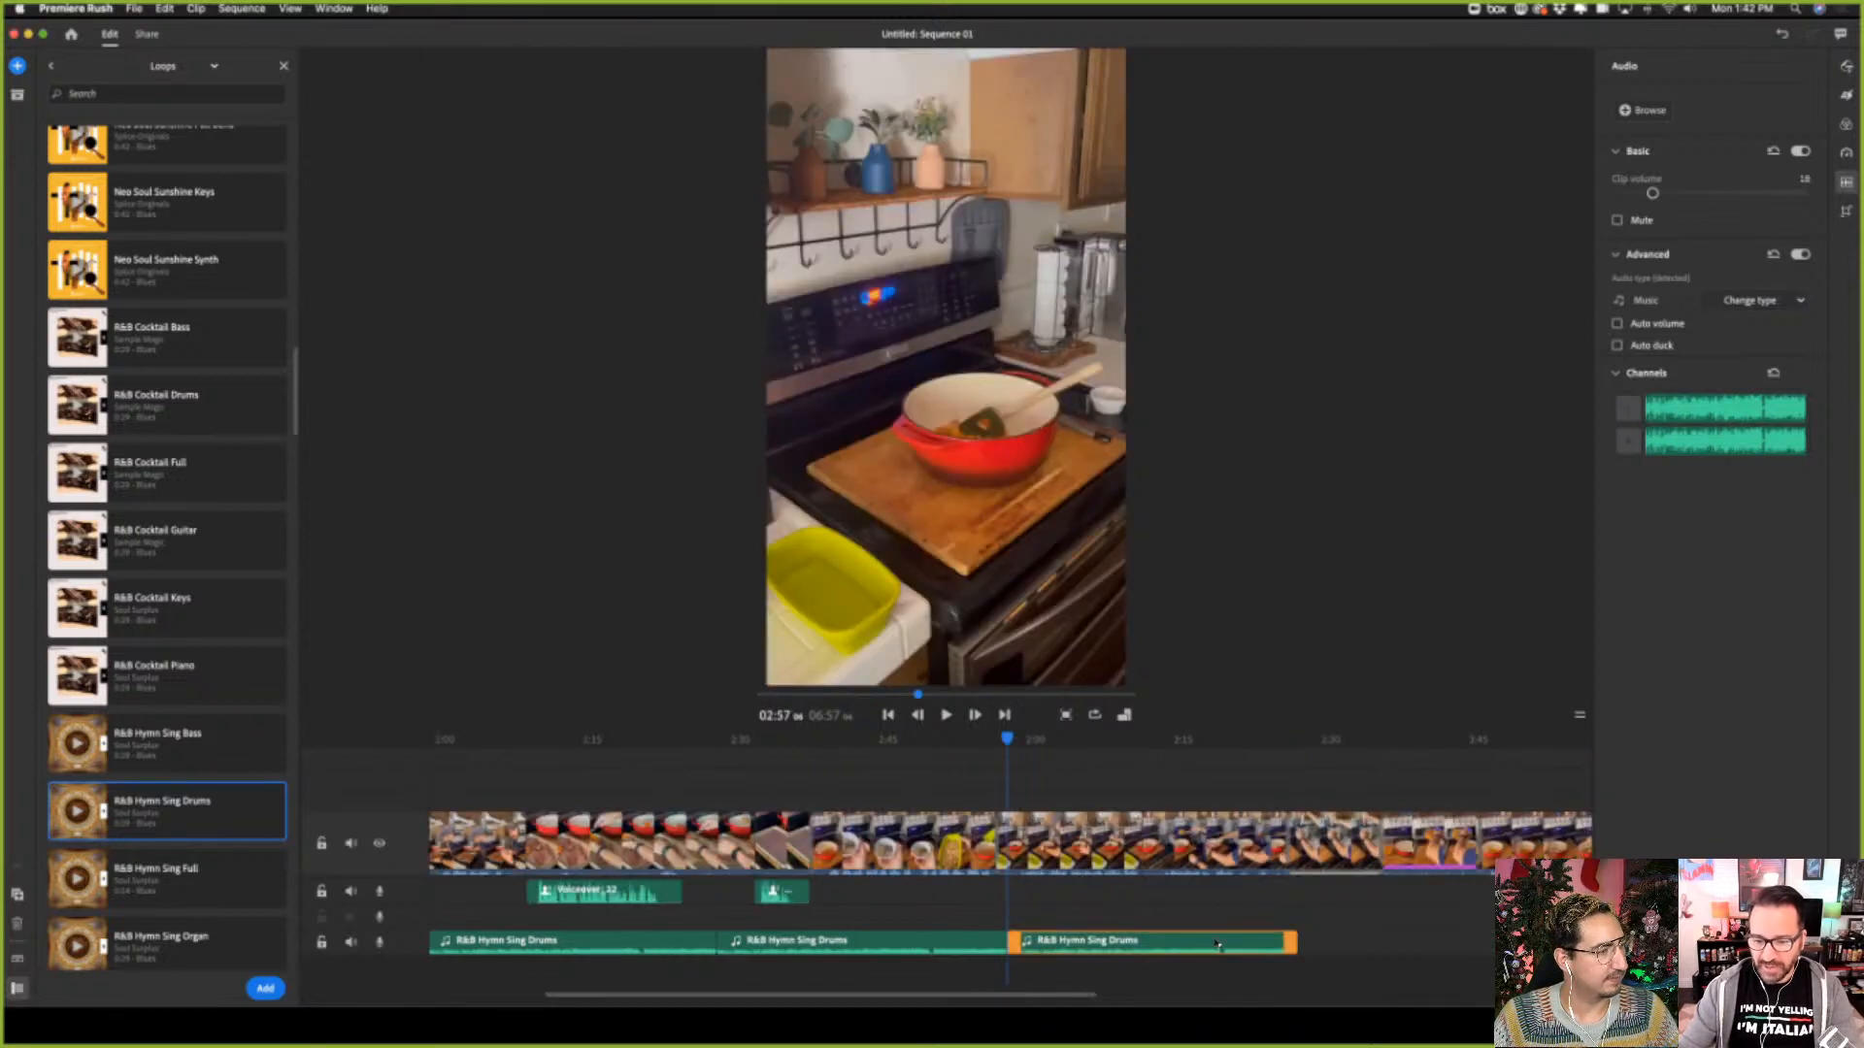
{"action": "right_click", "coordinate": [1217, 945]}
{"action": "left_click", "coordinate": [1214, 986]}
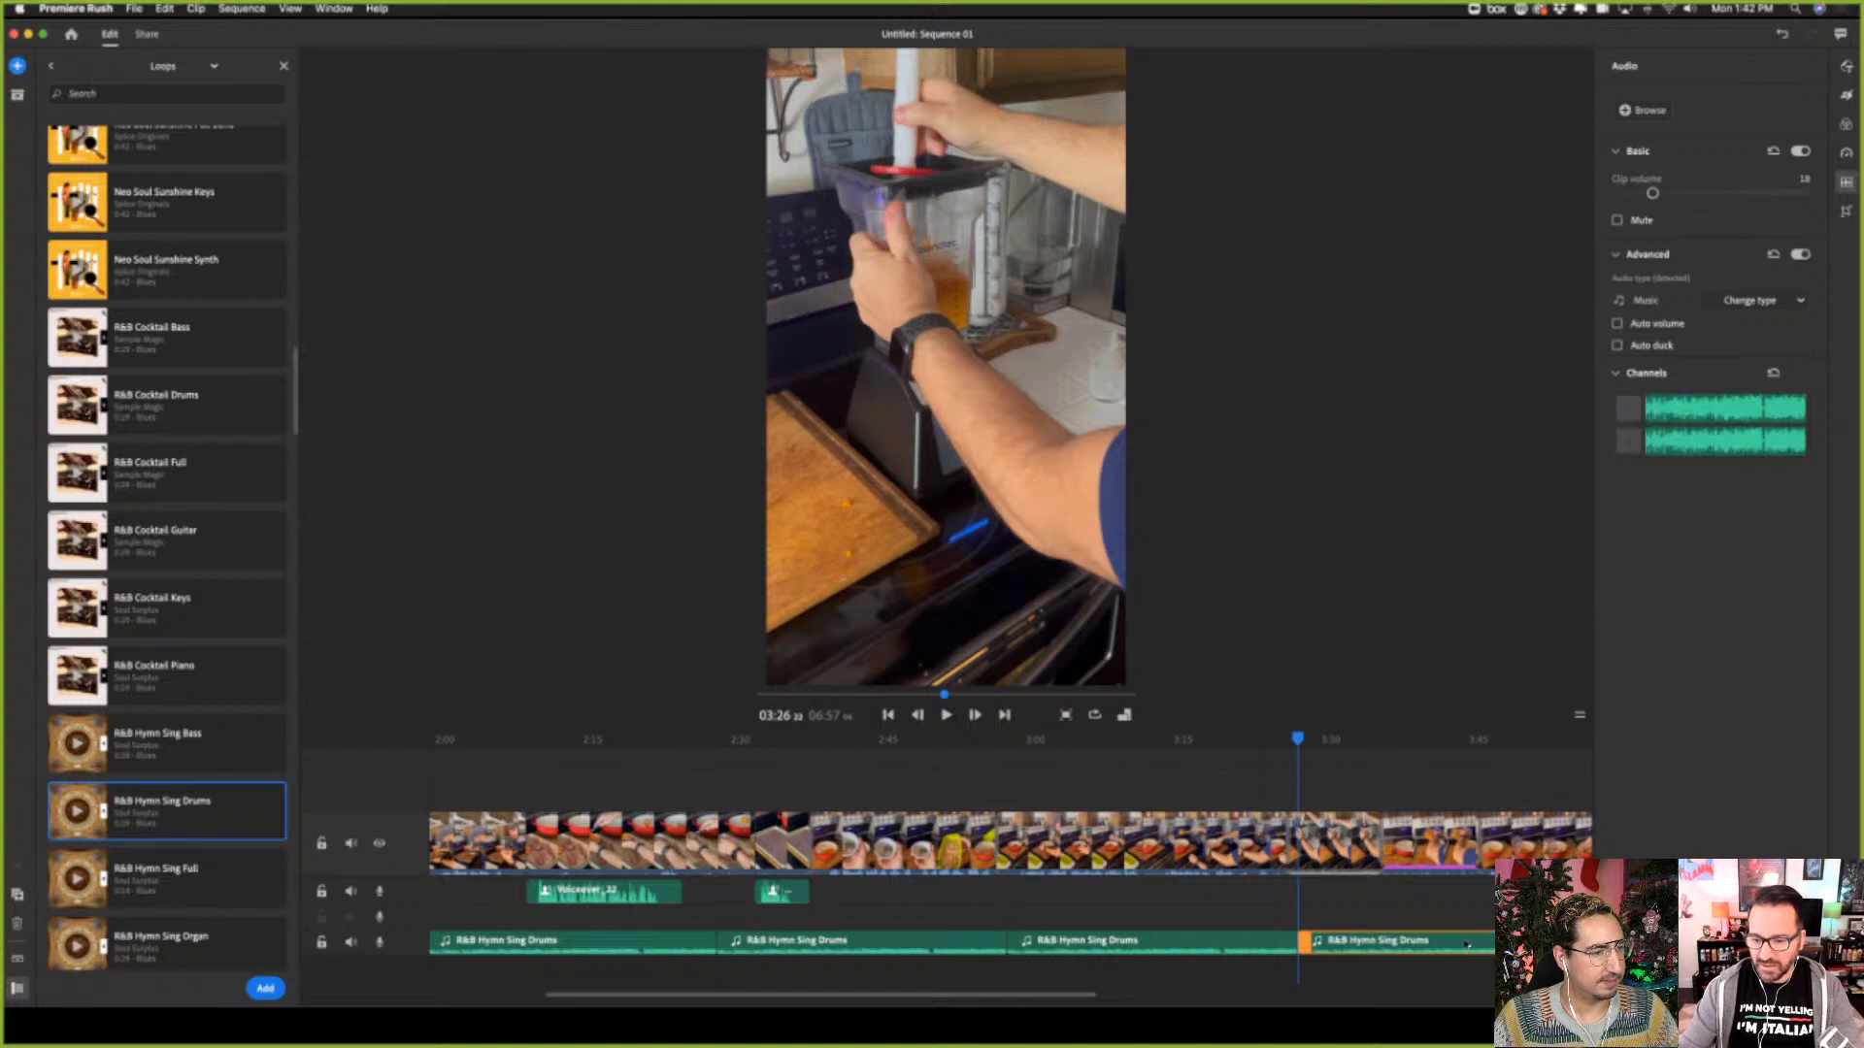
{"action": "right_click", "coordinate": [1466, 943]}
{"action": "left_click", "coordinate": [1461, 985]}
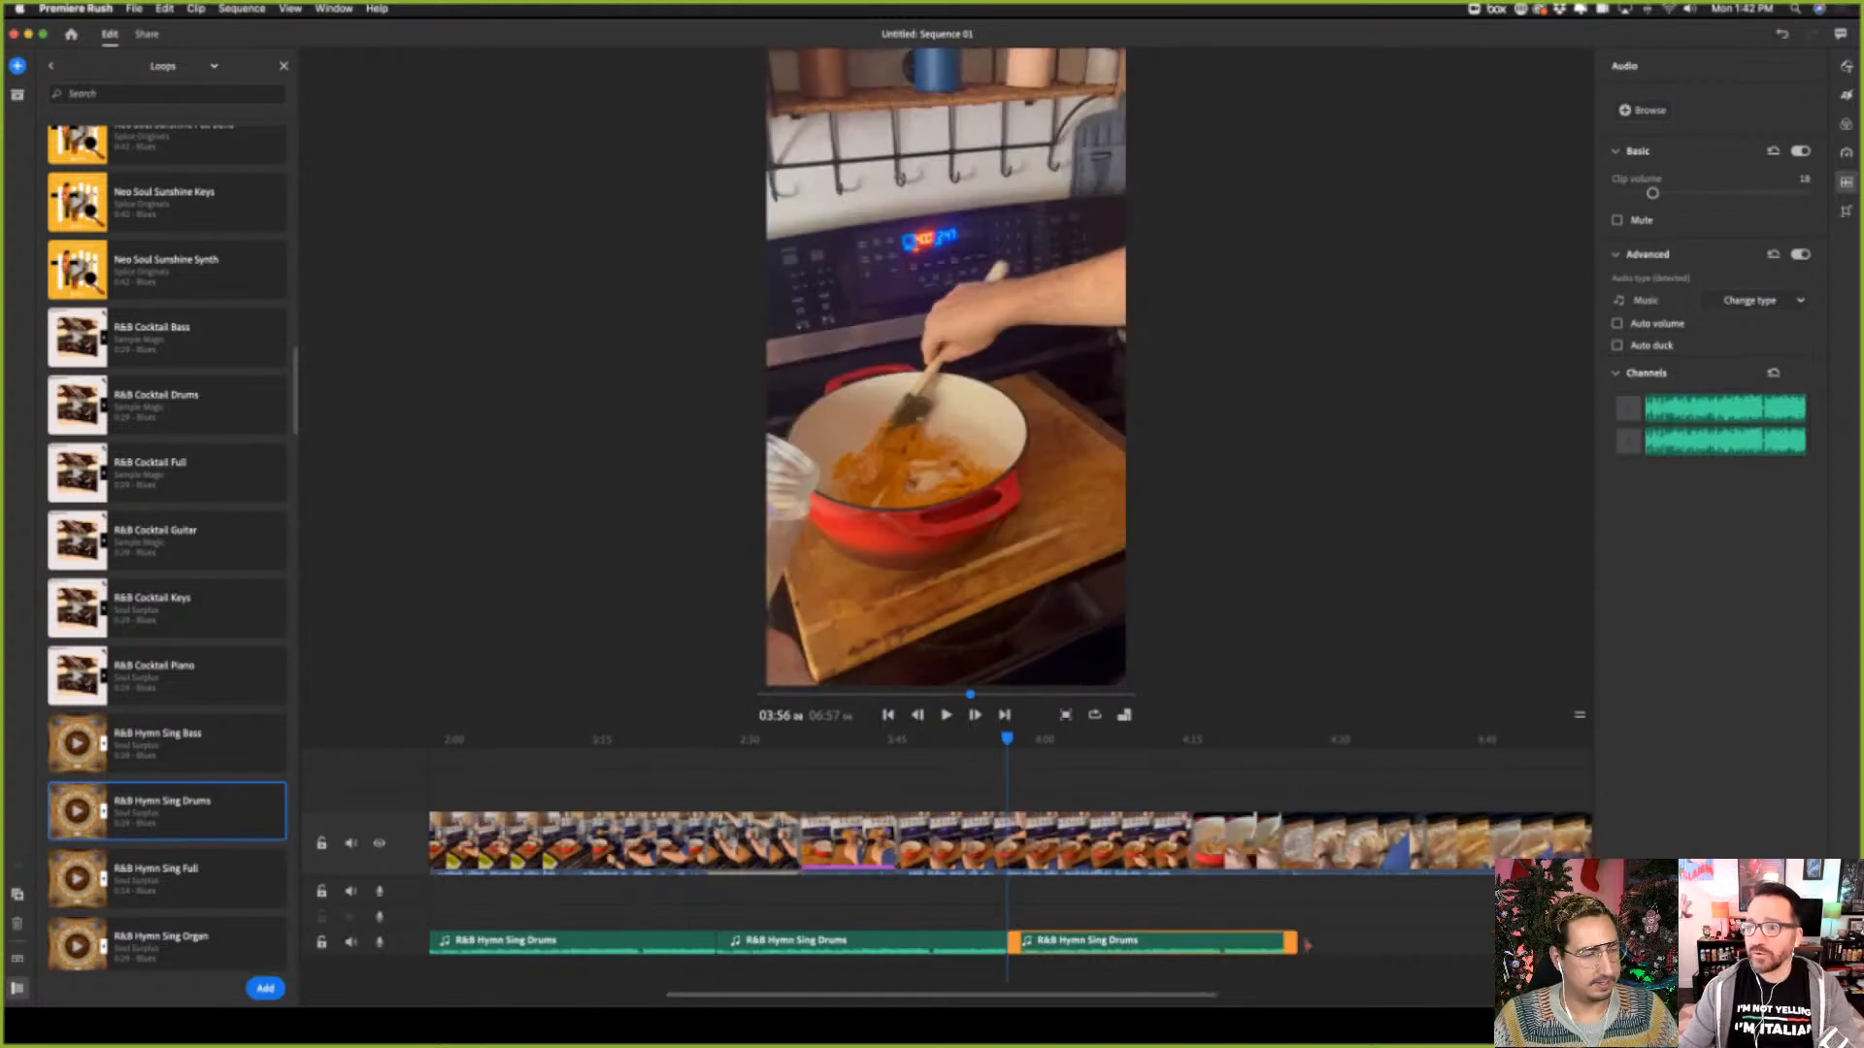
{"action": "right_click", "coordinate": [1241, 951]}
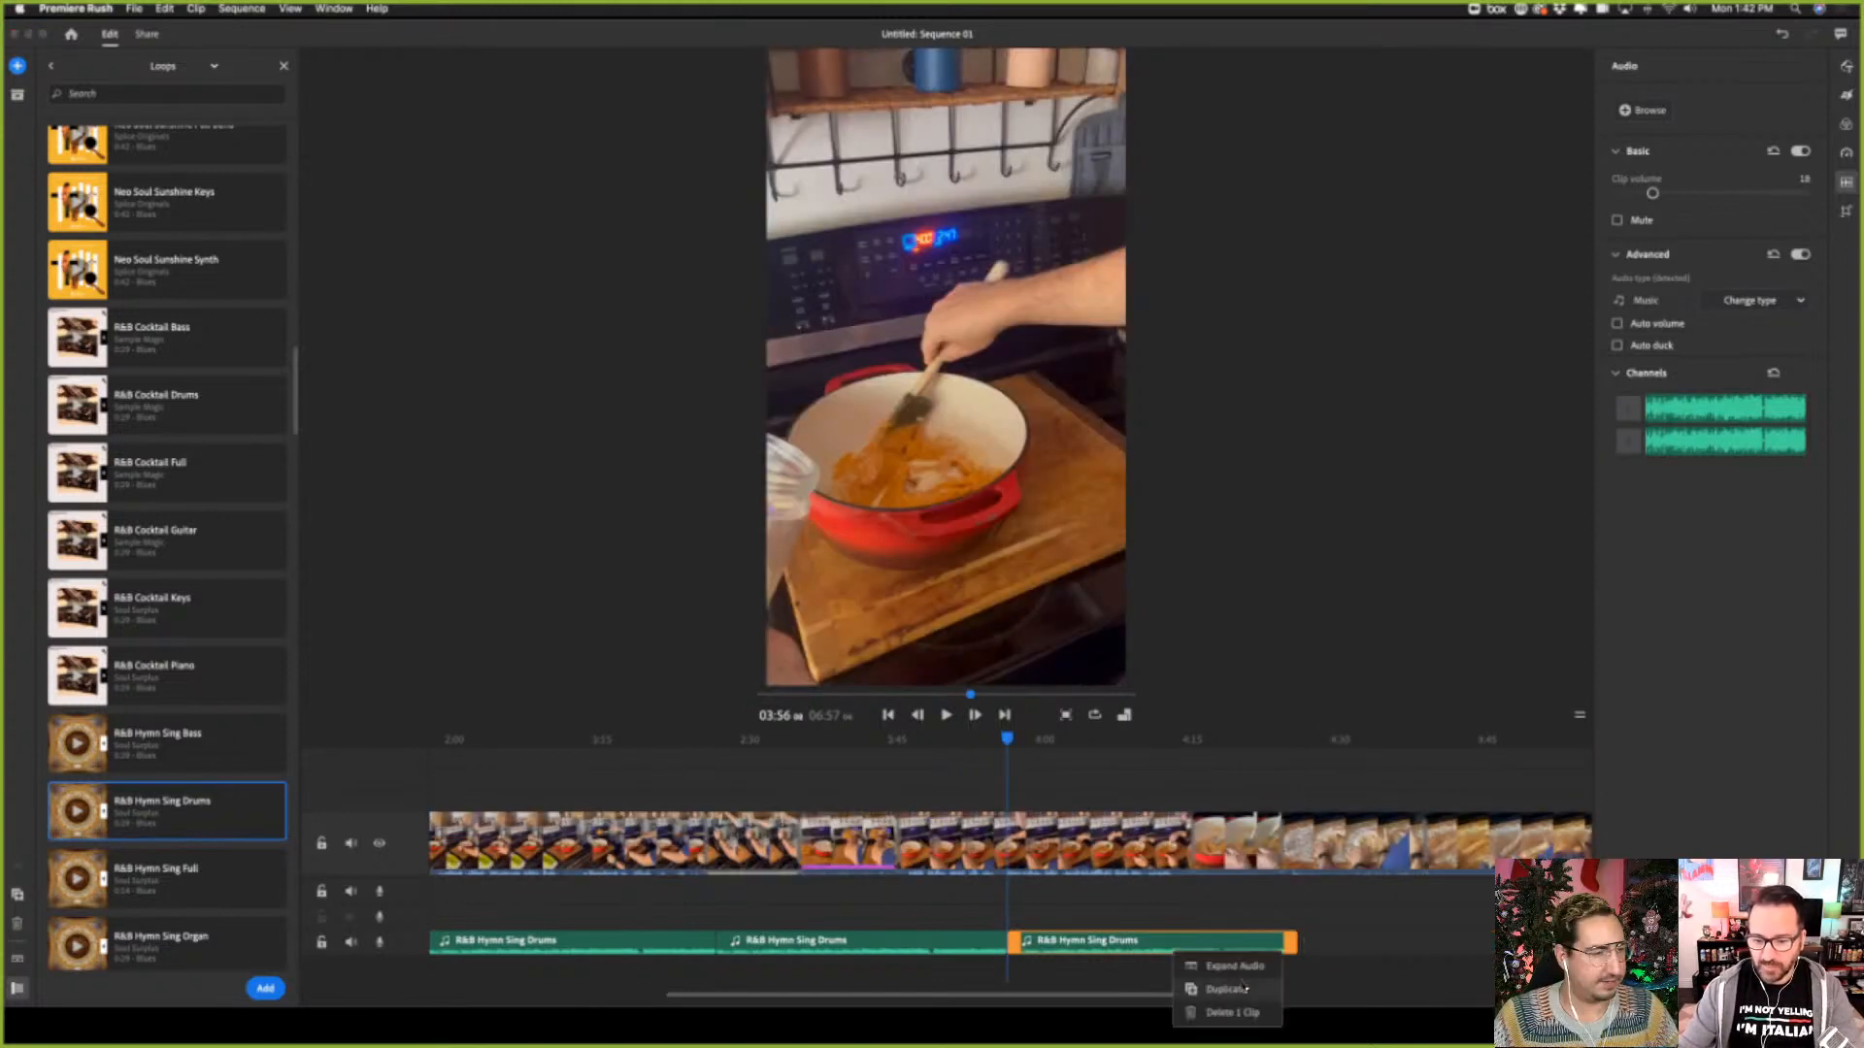
{"action": "left_click", "coordinate": [1227, 989]}
{"action": "right_click", "coordinate": [1399, 947]}
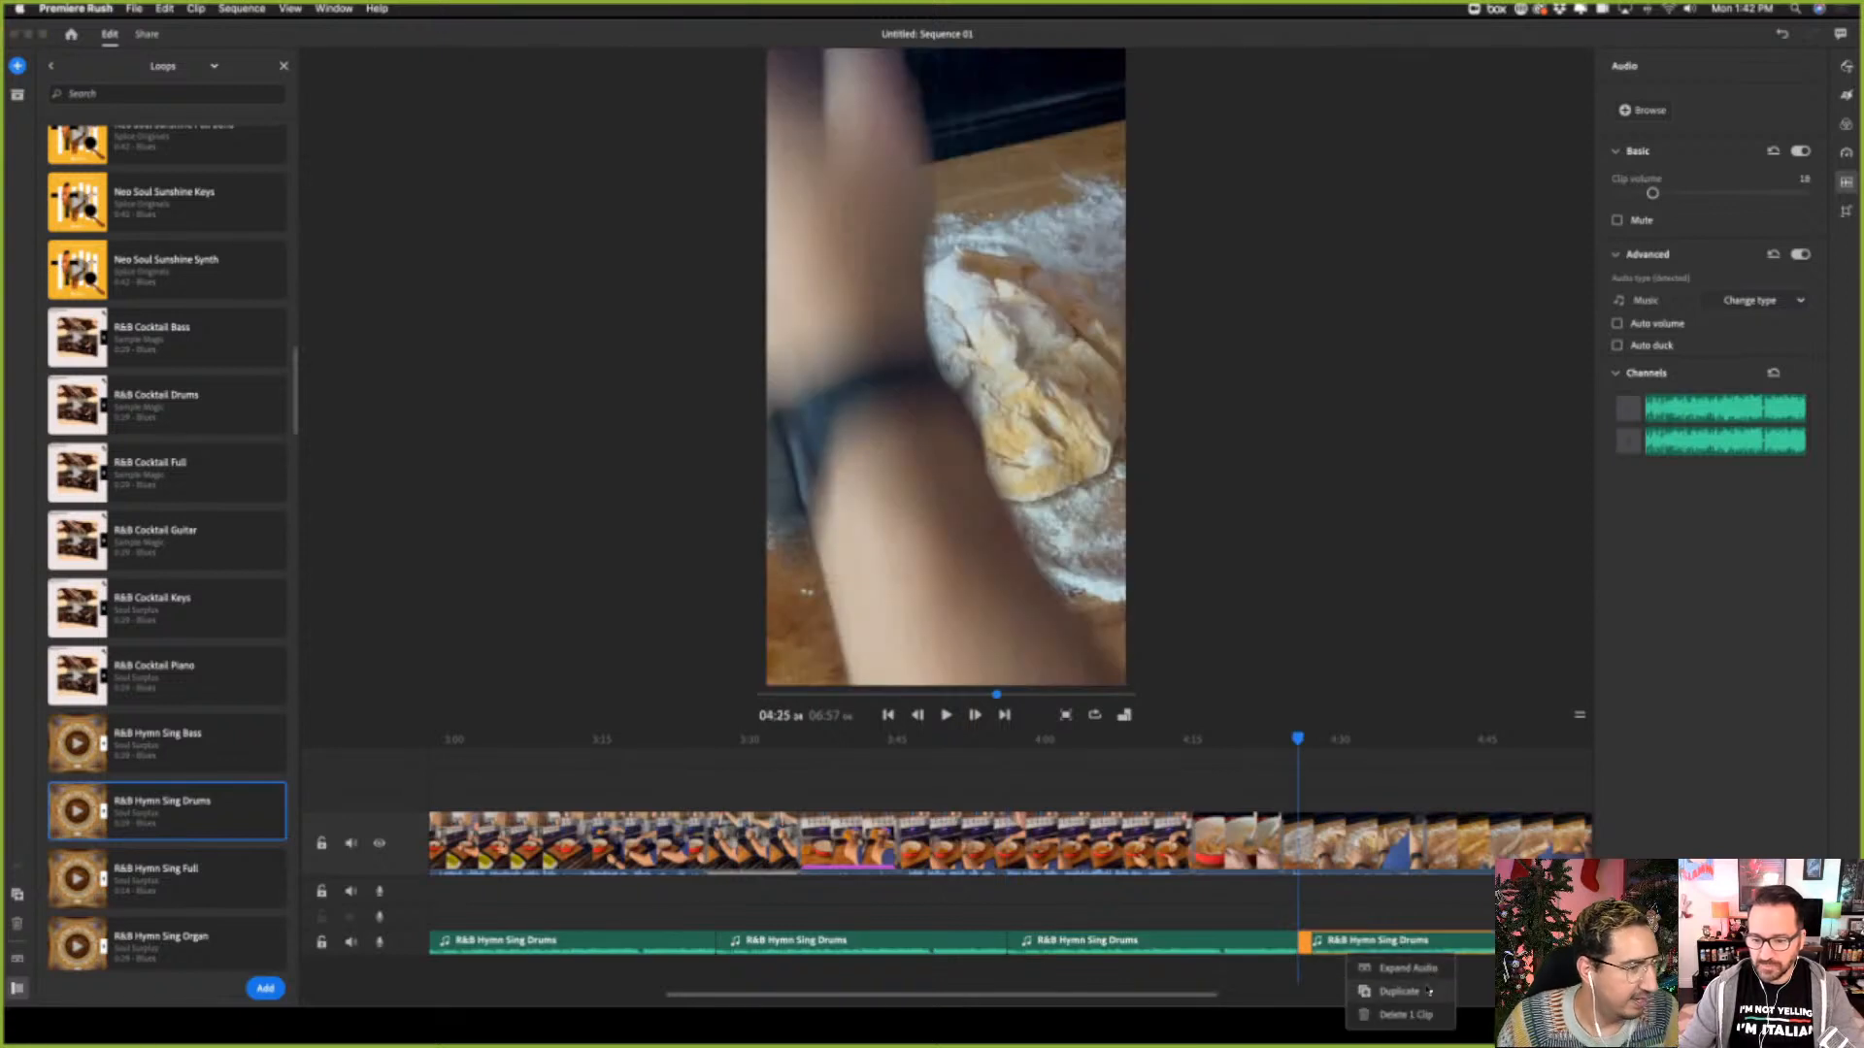
{"action": "left_click", "coordinate": [1425, 989]}
{"action": "right_click", "coordinate": [1205, 957]}
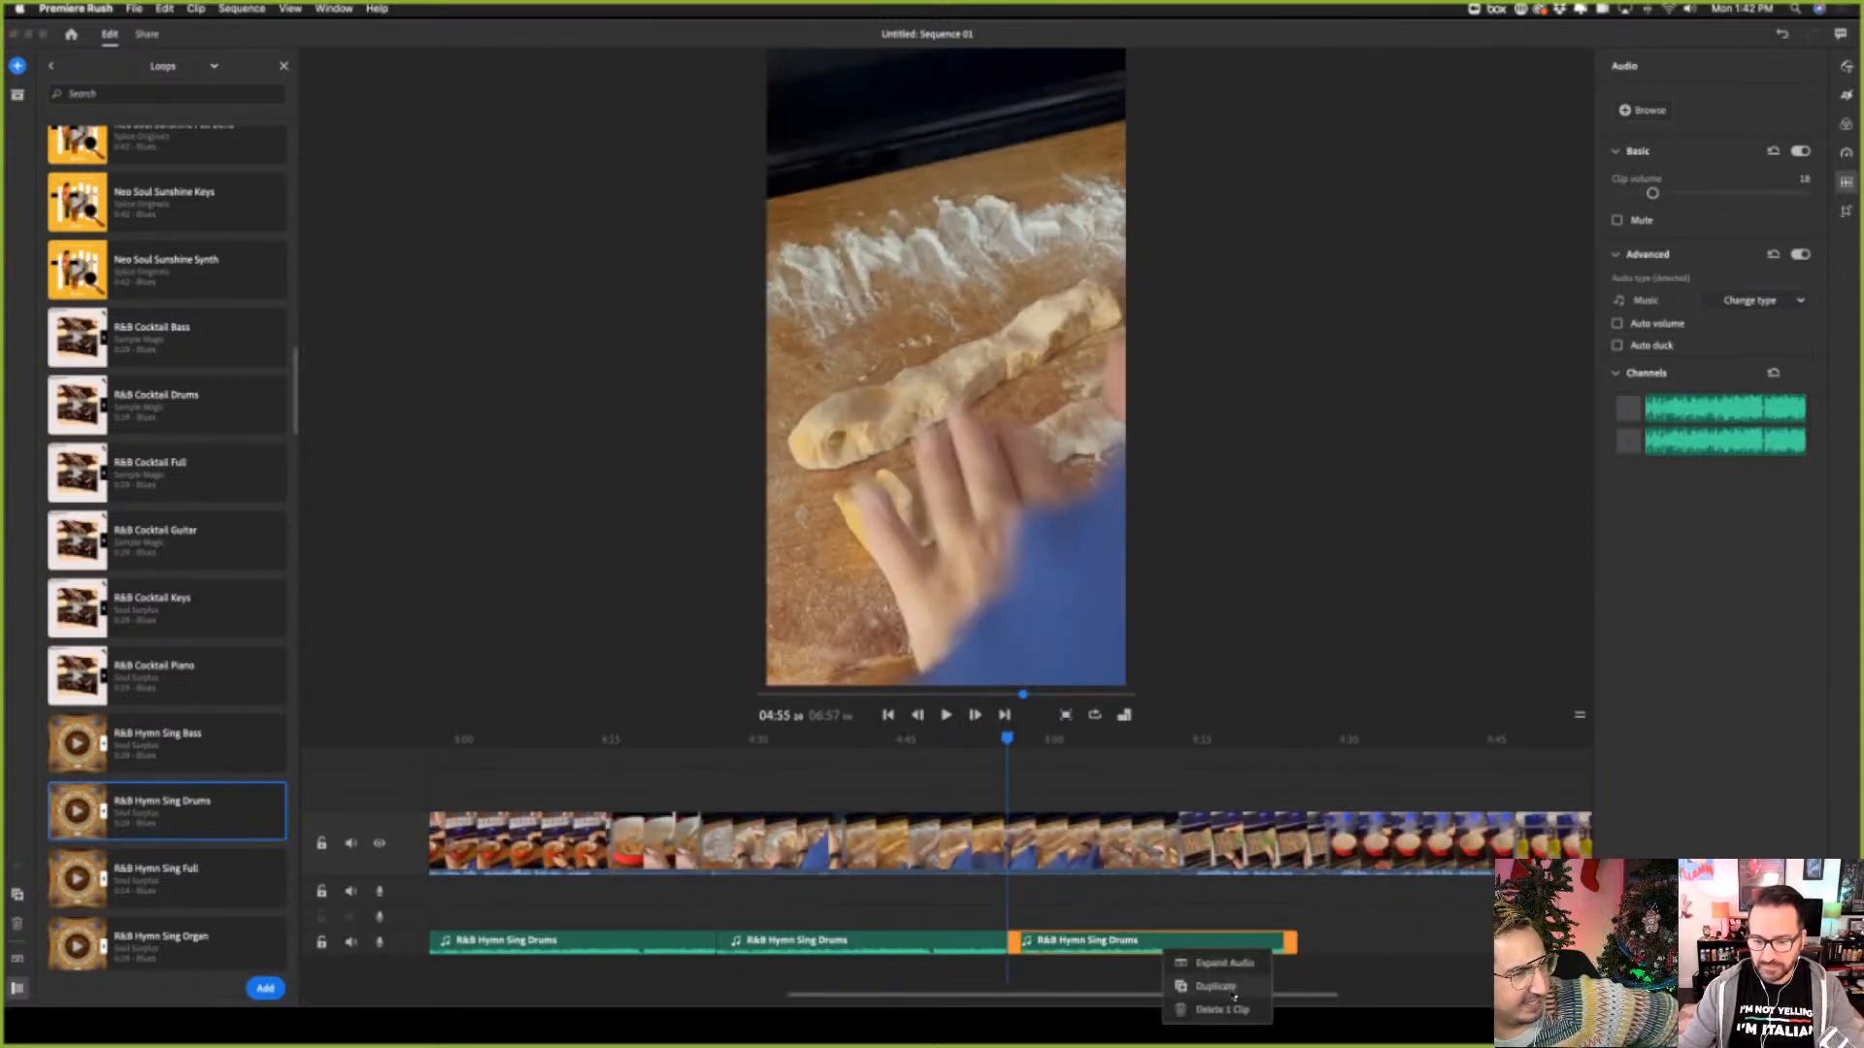
{"action": "left_click", "coordinate": [1199, 985]}
{"action": "right_click", "coordinate": [1401, 953]}
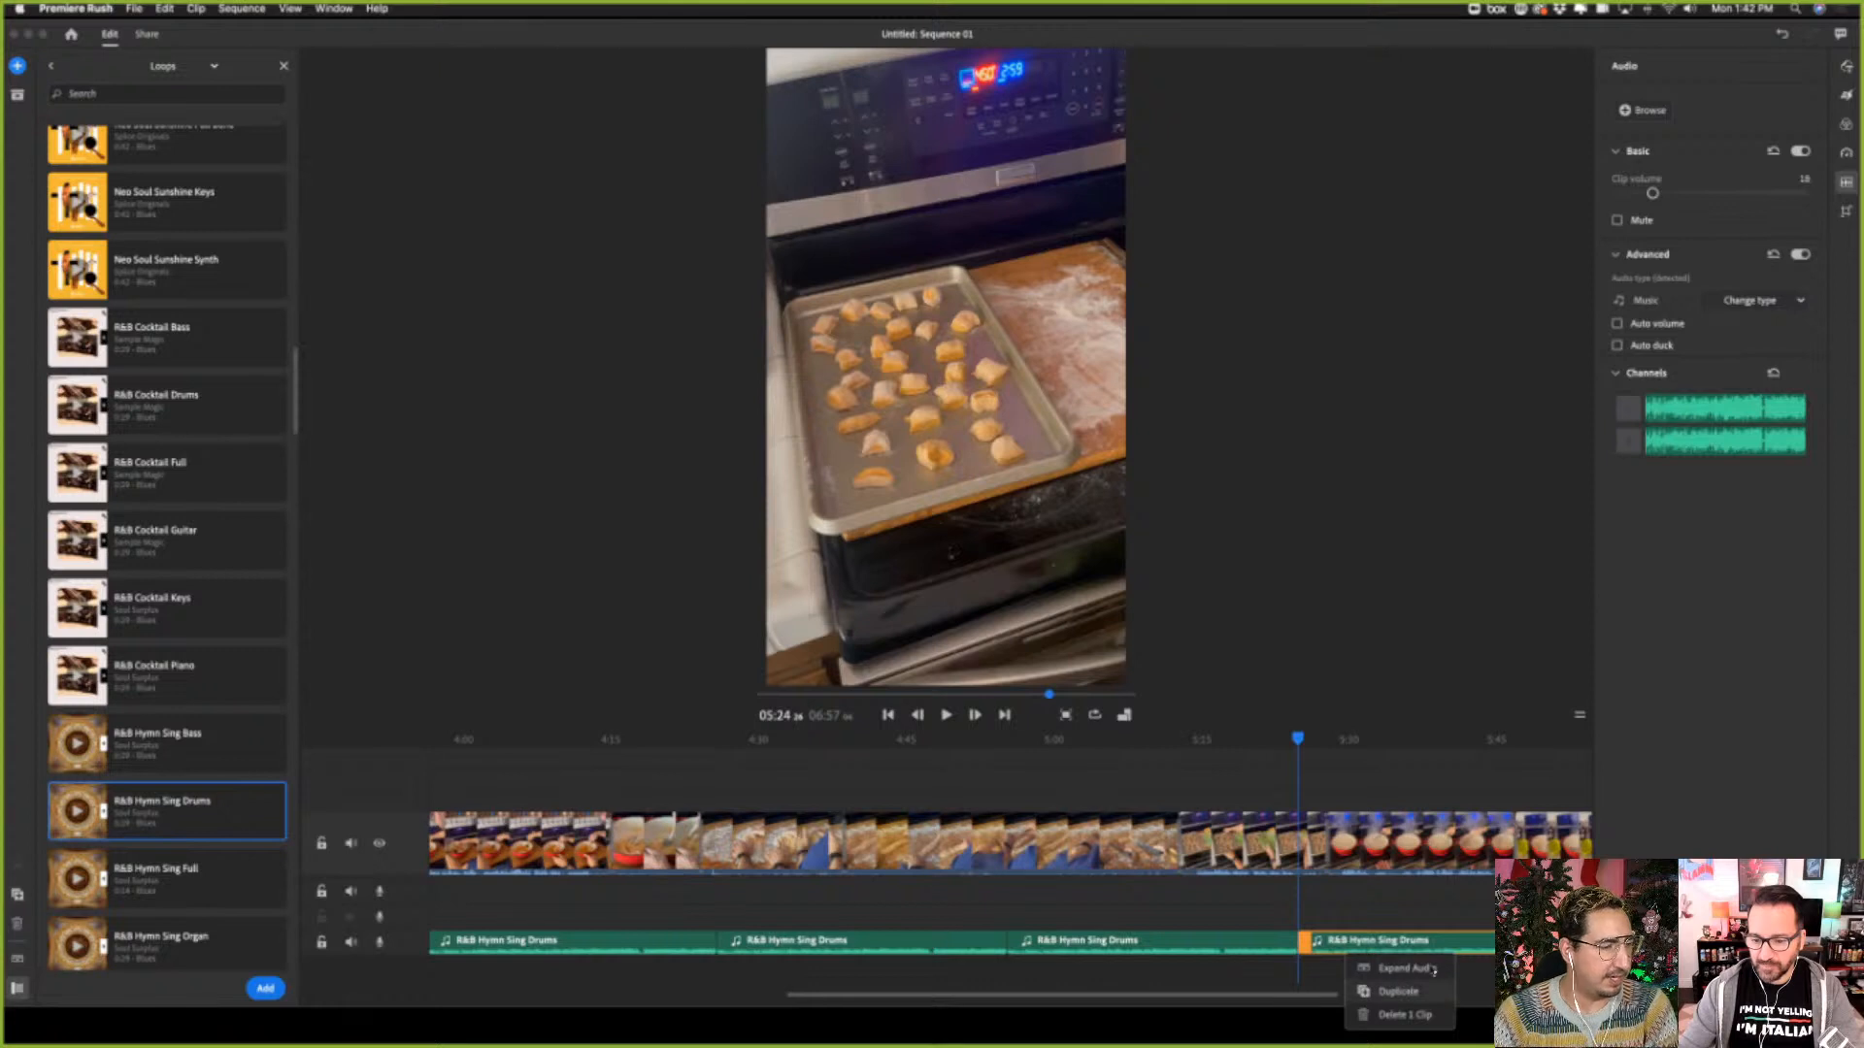
{"action": "left_click", "coordinate": [1388, 1015]}
{"action": "right_click", "coordinate": [1238, 943]}
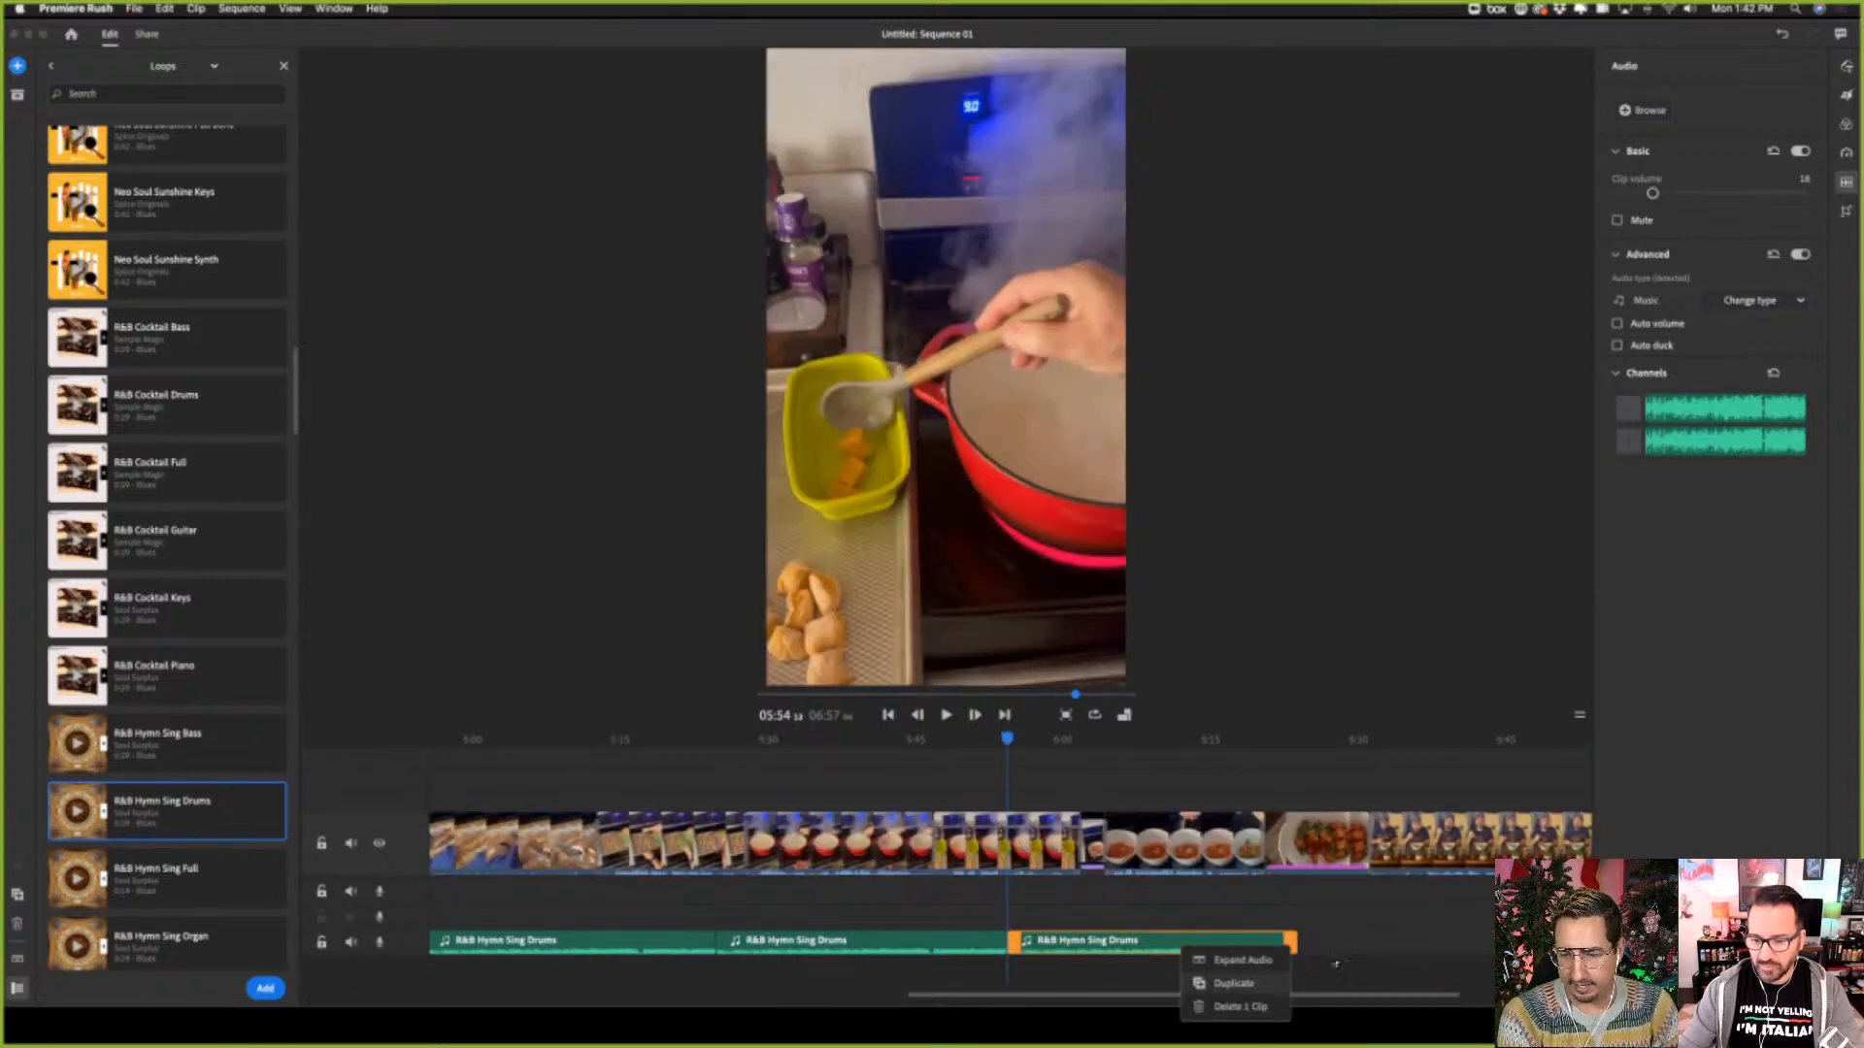
{"action": "left_click", "coordinate": [1231, 984]}
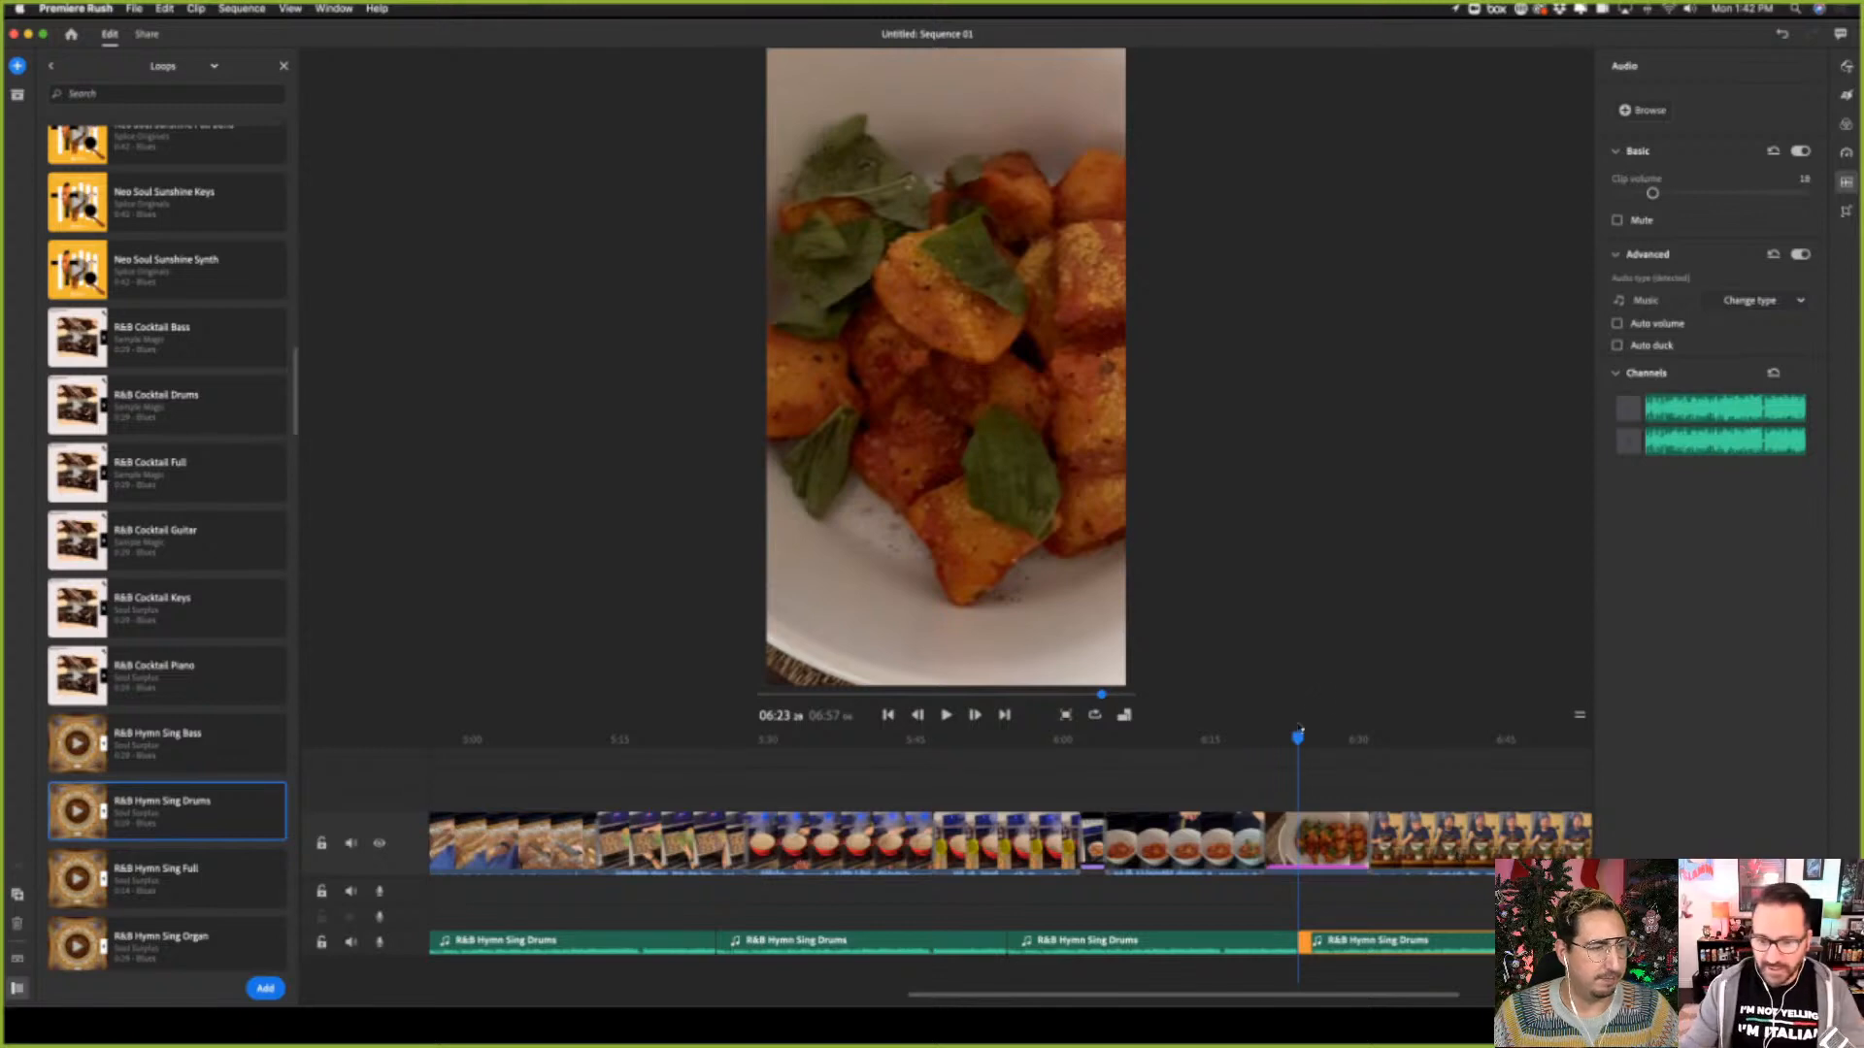
Return the playhead to the start of the sequence at 00:00
{"action": "left_click_drag", "start_coordinate": [1300, 740], "coordinate": [354, 798]}
{"action": "left_click", "coordinate": [887, 716]}
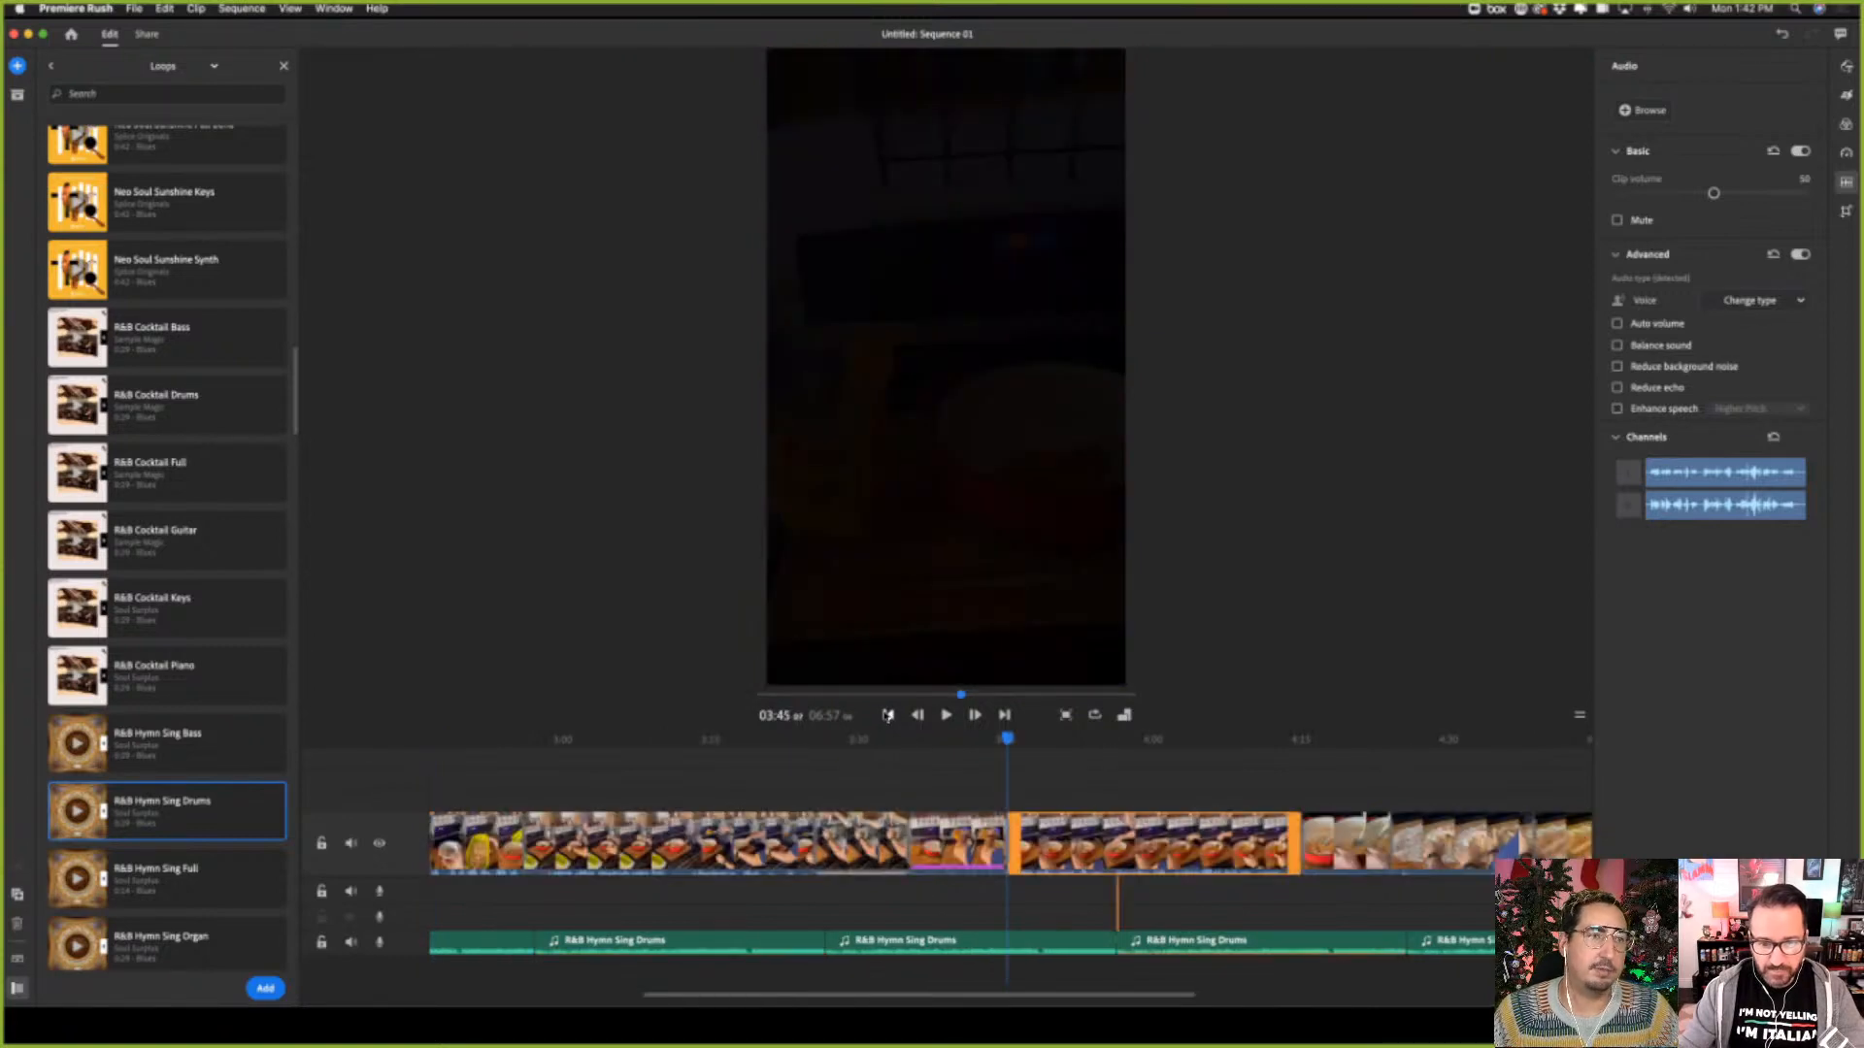
{"action": "left_click", "coordinate": [887, 715]}
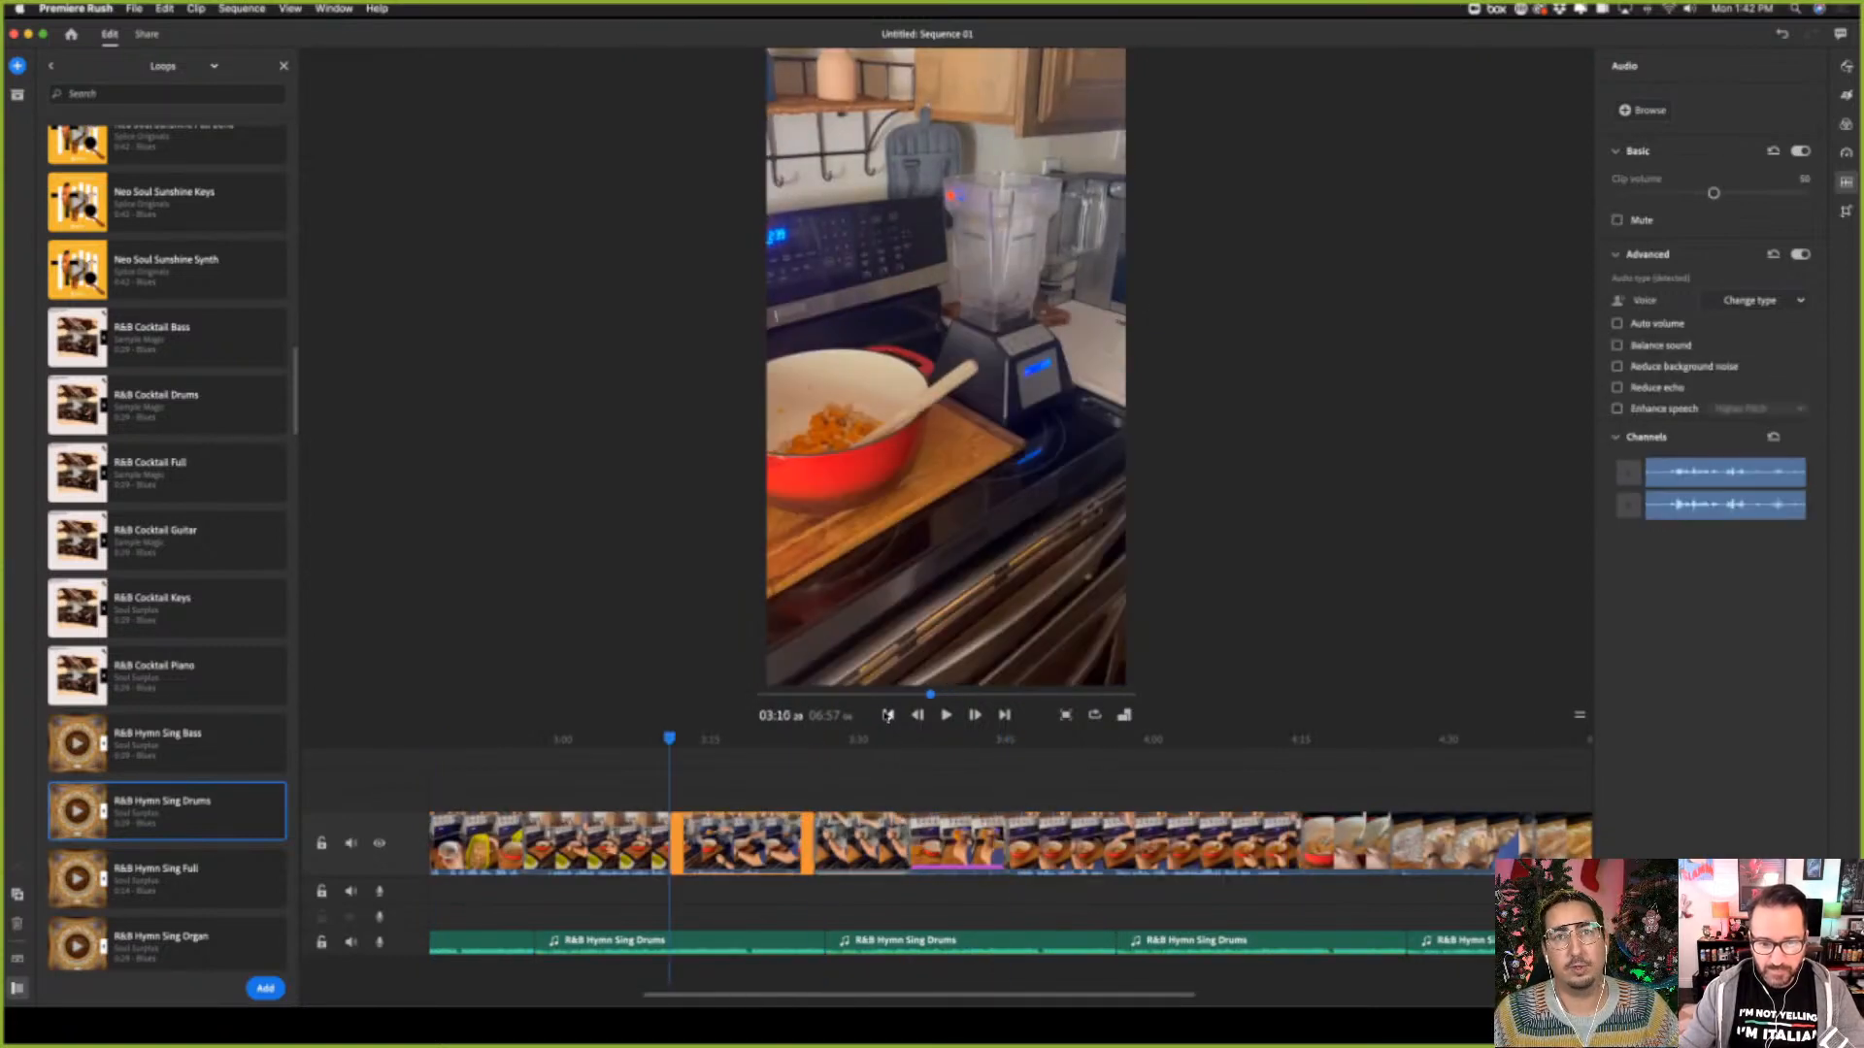
{"action": "left_click", "coordinate": [887, 716]}
{"action": "left_click", "coordinate": [887, 715]}
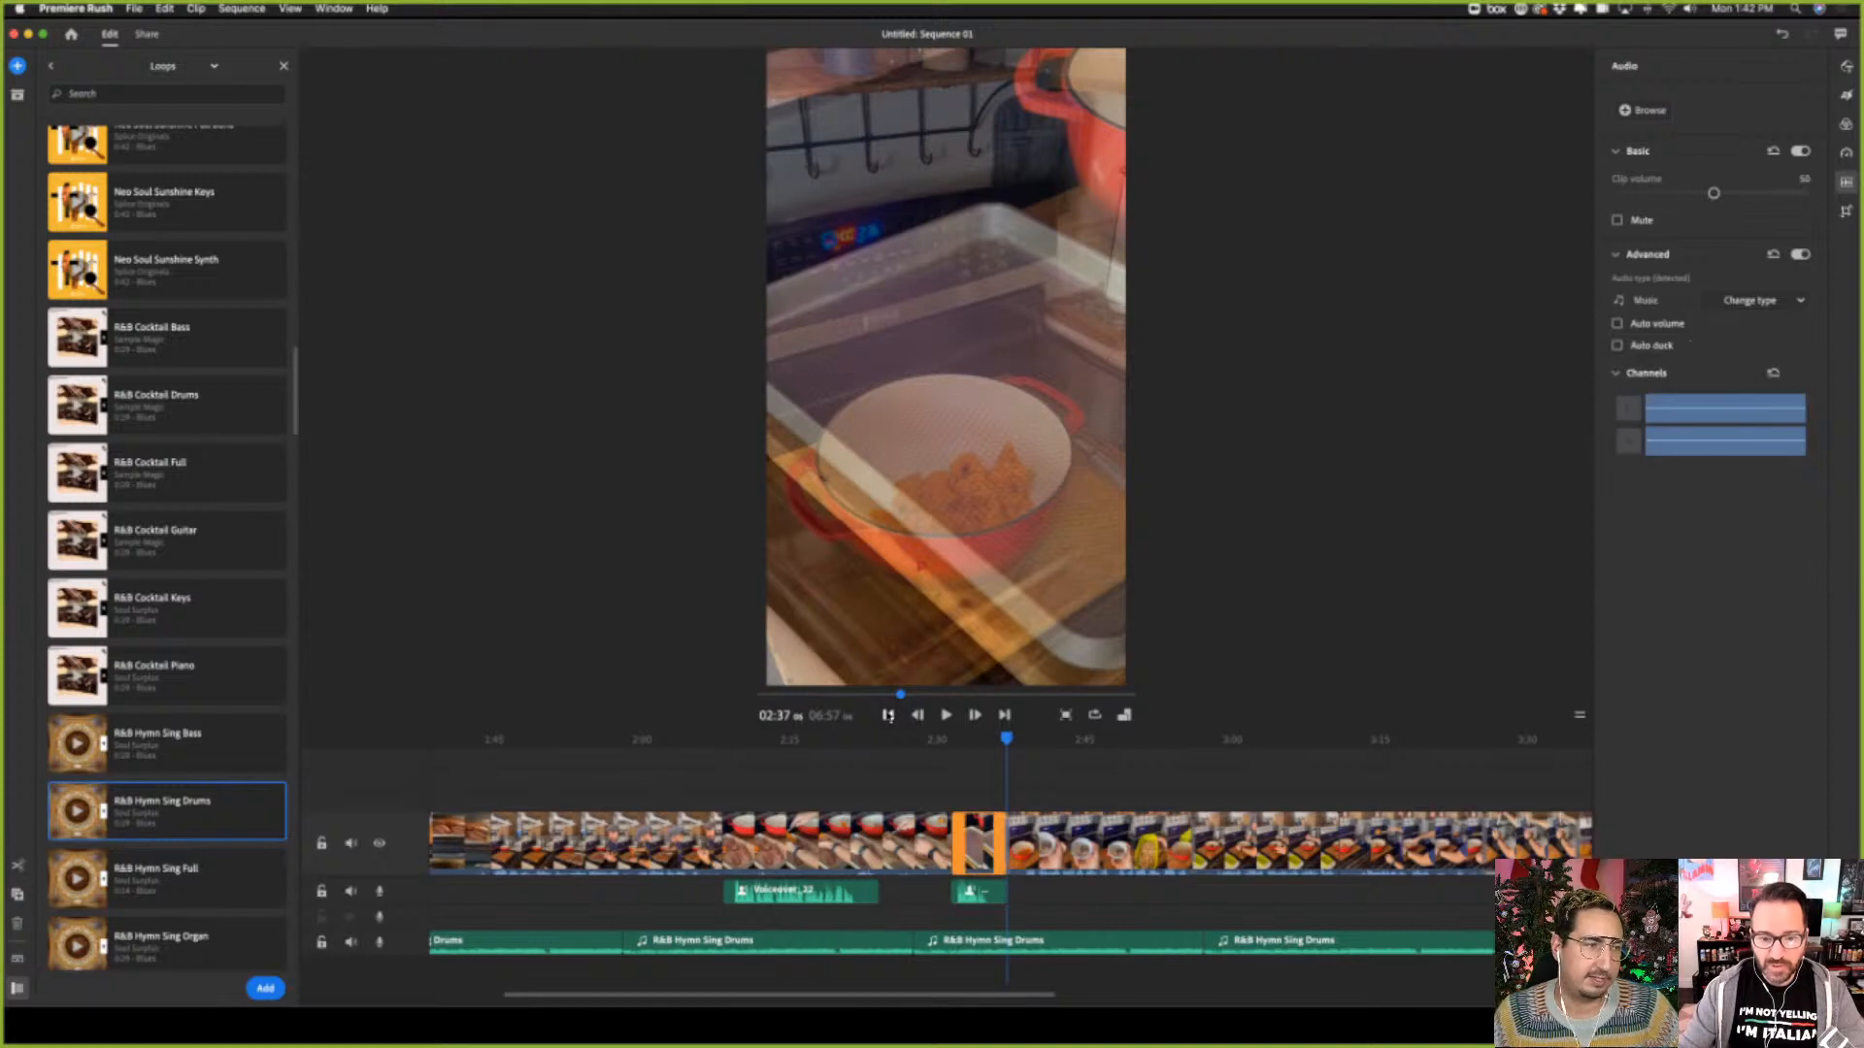
{"action": "left_click", "coordinate": [887, 715]}
{"action": "left_click", "coordinate": [887, 715]}
{"action": "left_click", "coordinate": [887, 715]}
{"action": "left_click", "coordinate": [888, 716]}
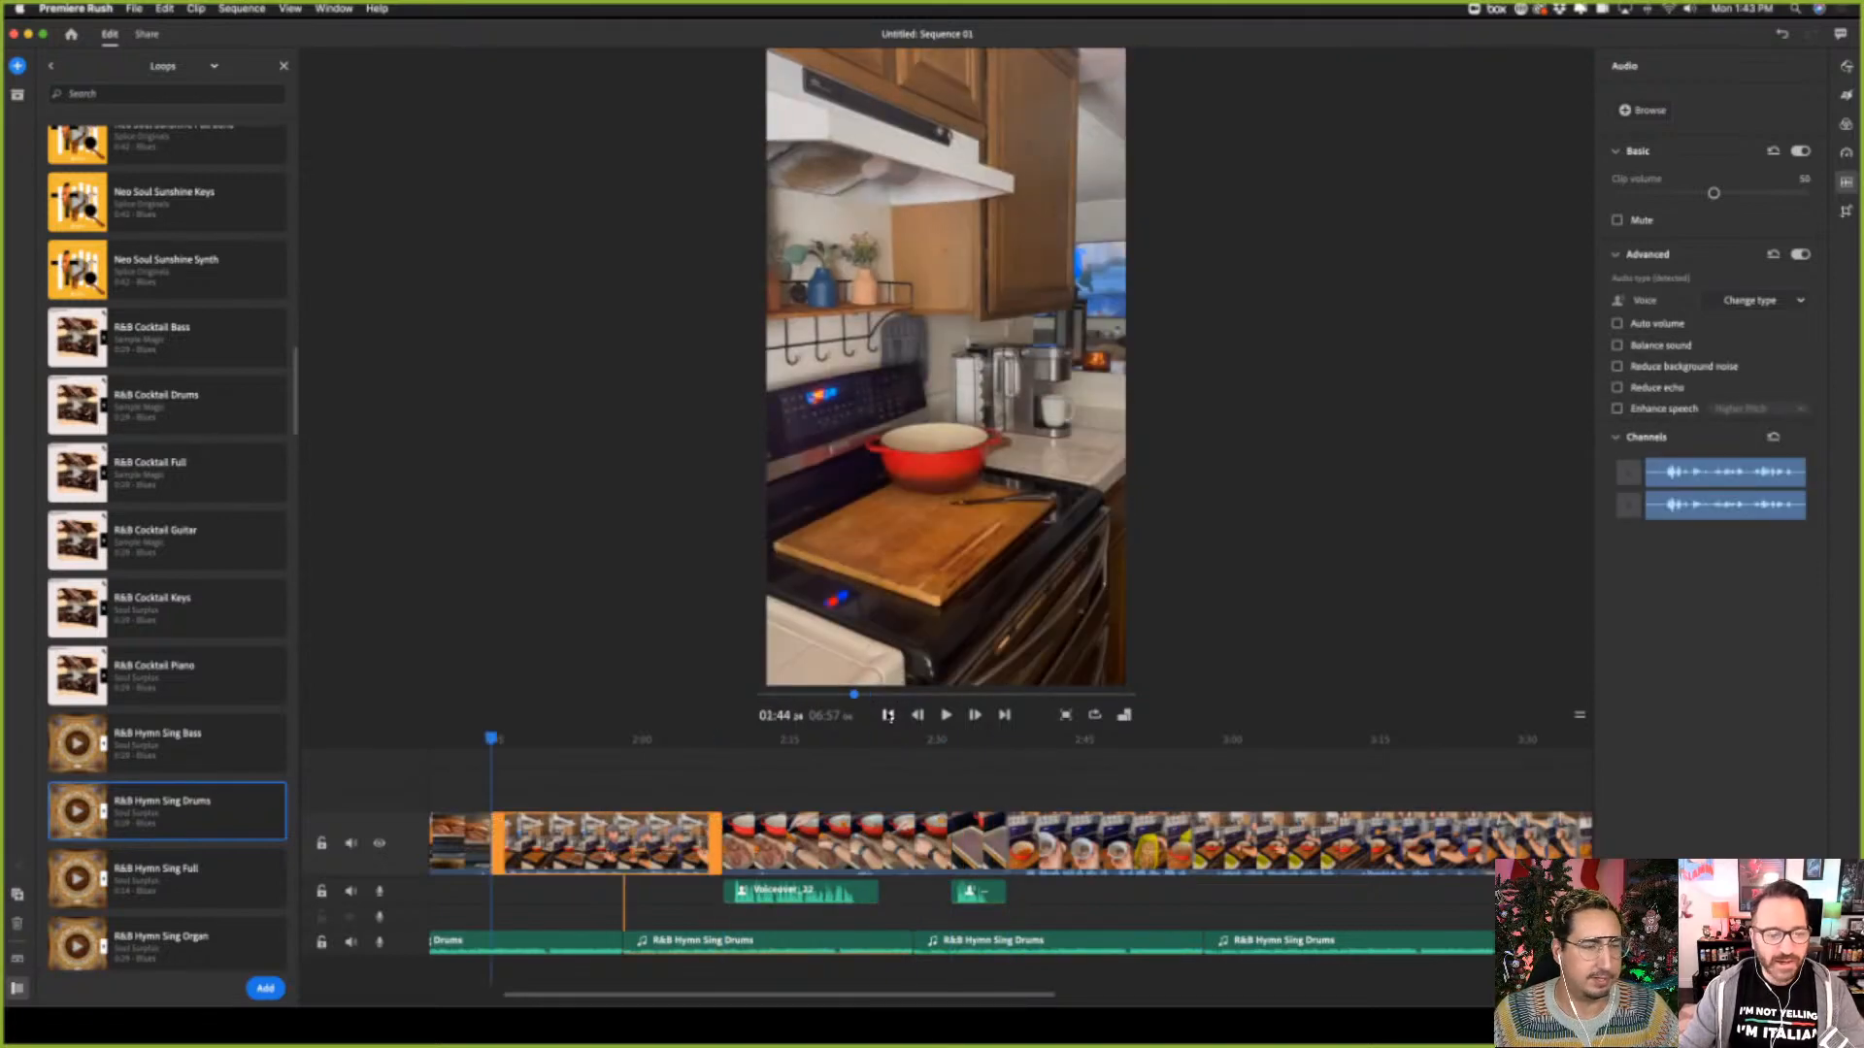
{"action": "left_click", "coordinate": [887, 716]}
{"action": "left_click", "coordinate": [887, 716]}
{"action": "left_click", "coordinate": [887, 716]}
{"action": "left_click", "coordinate": [887, 716]}
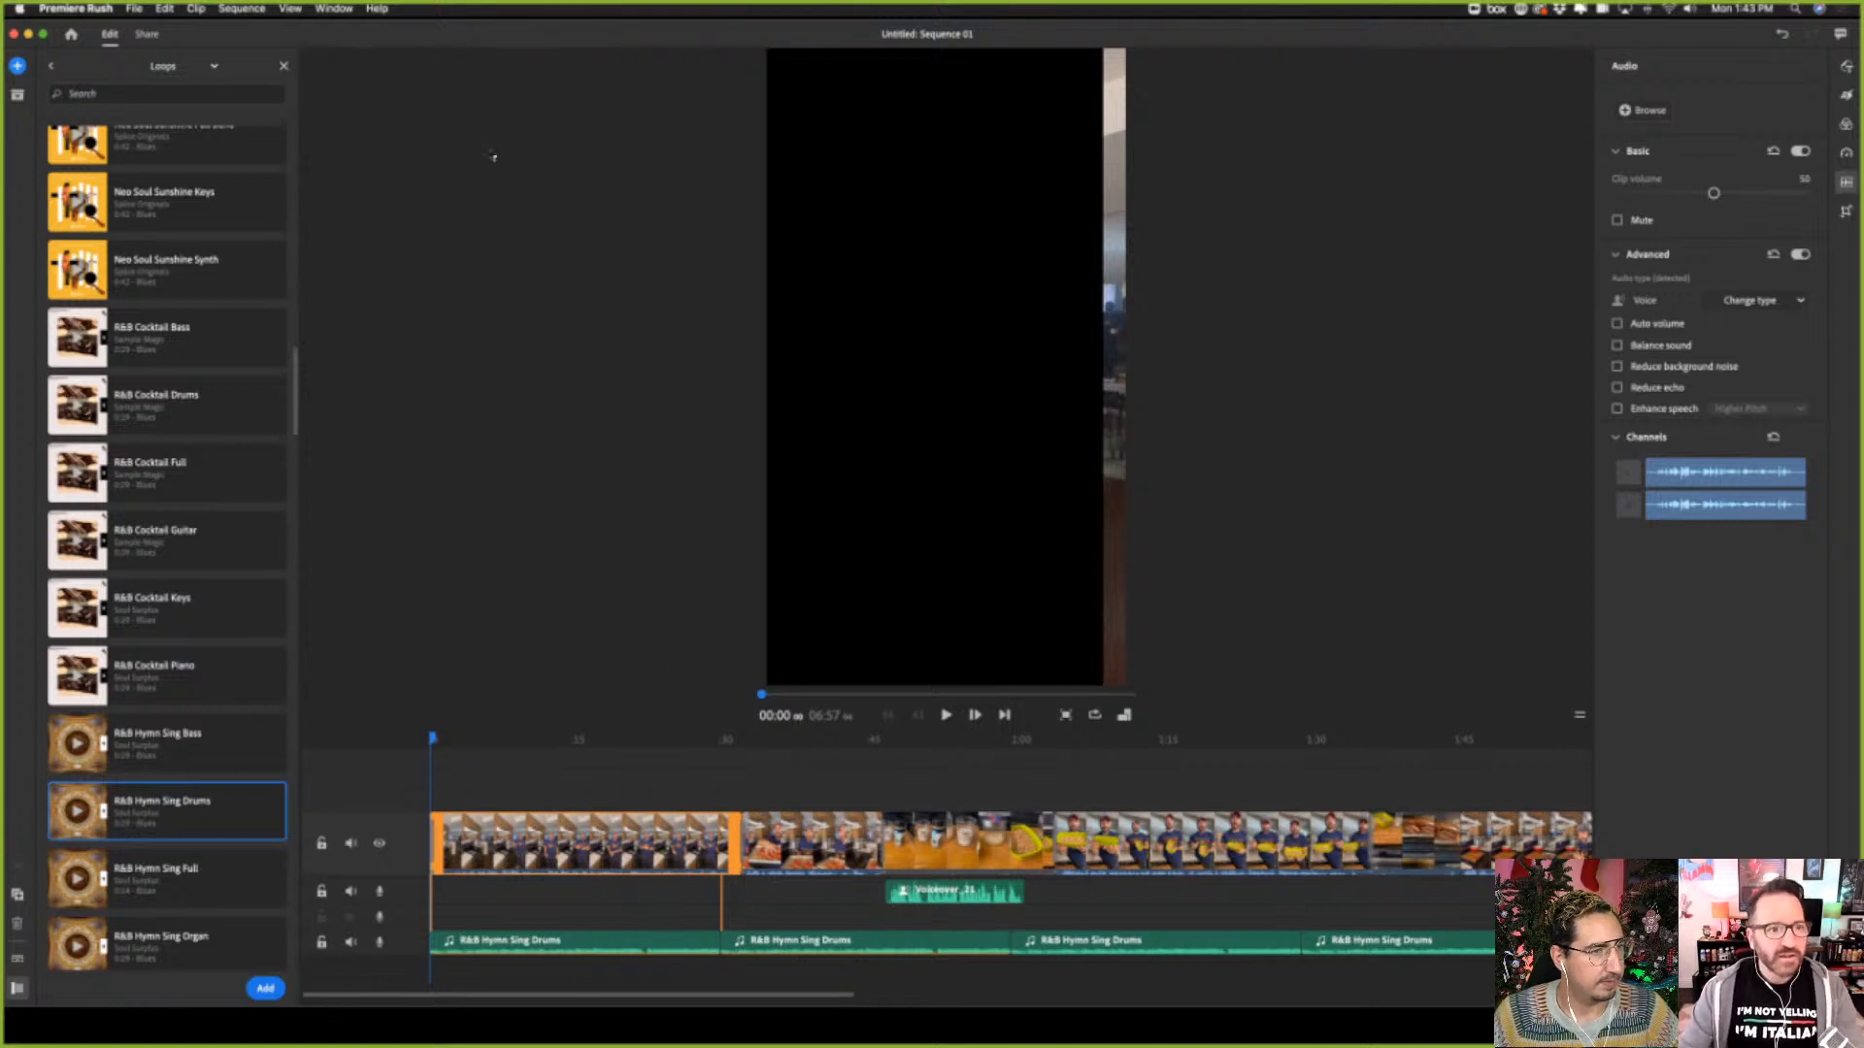
Try twice to add the 01_IntroSlide JPG from the Recipe Video folder at the start of the sequence
{"action": "left_click", "coordinate": [18, 65]}
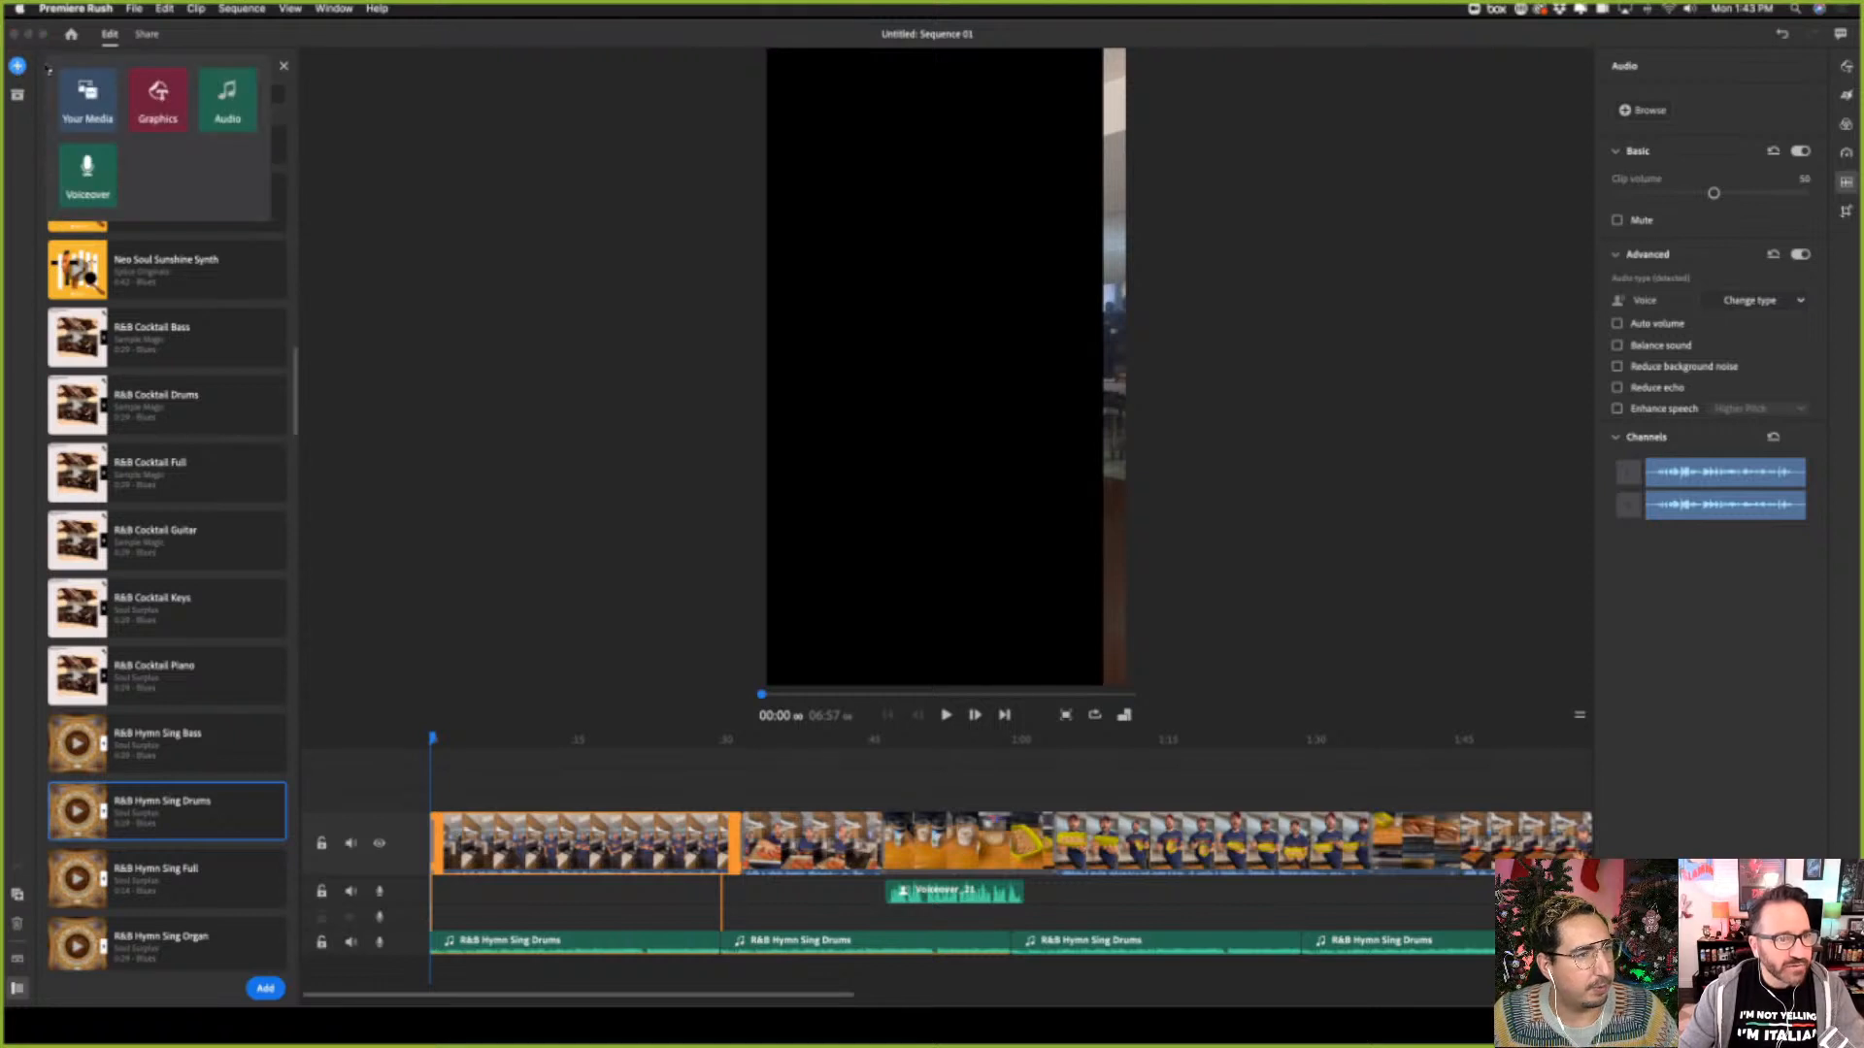
{"action": "left_click", "coordinate": [160, 94]}
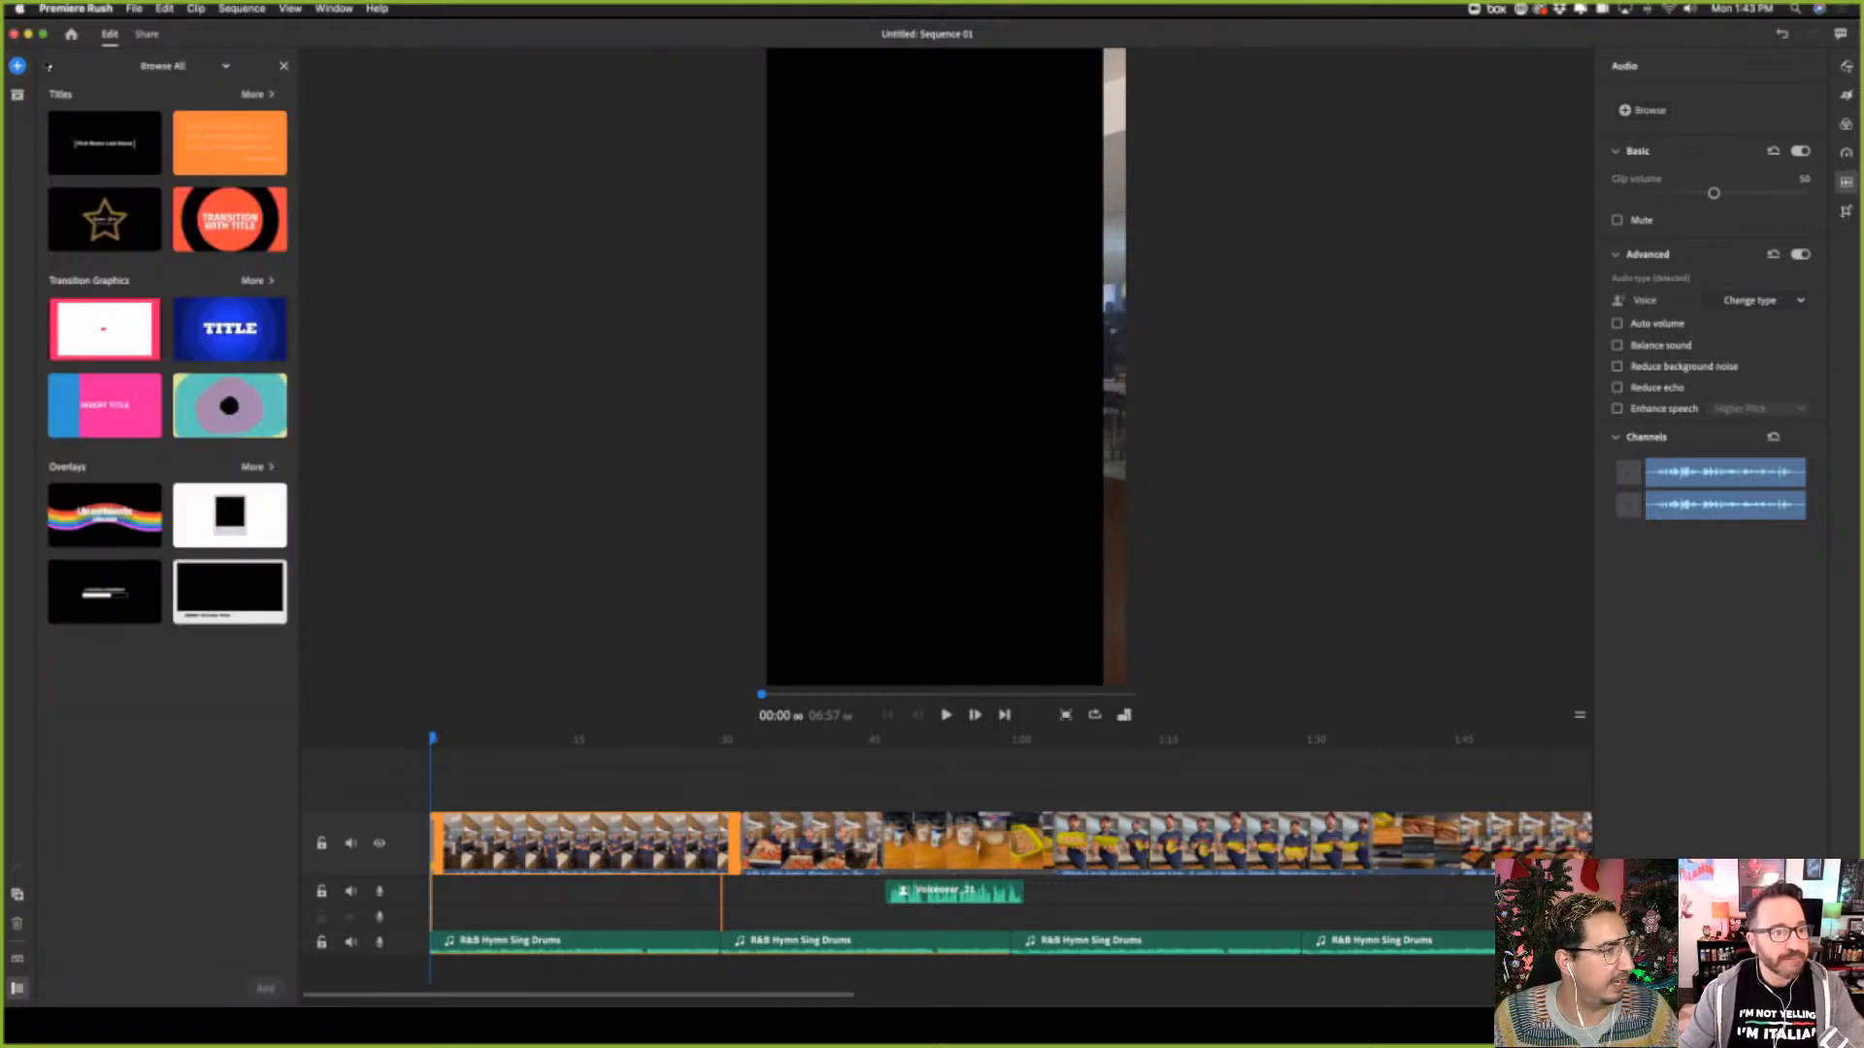
{"action": "left_click", "coordinate": [17, 65]}
{"action": "left_click", "coordinate": [88, 90]}
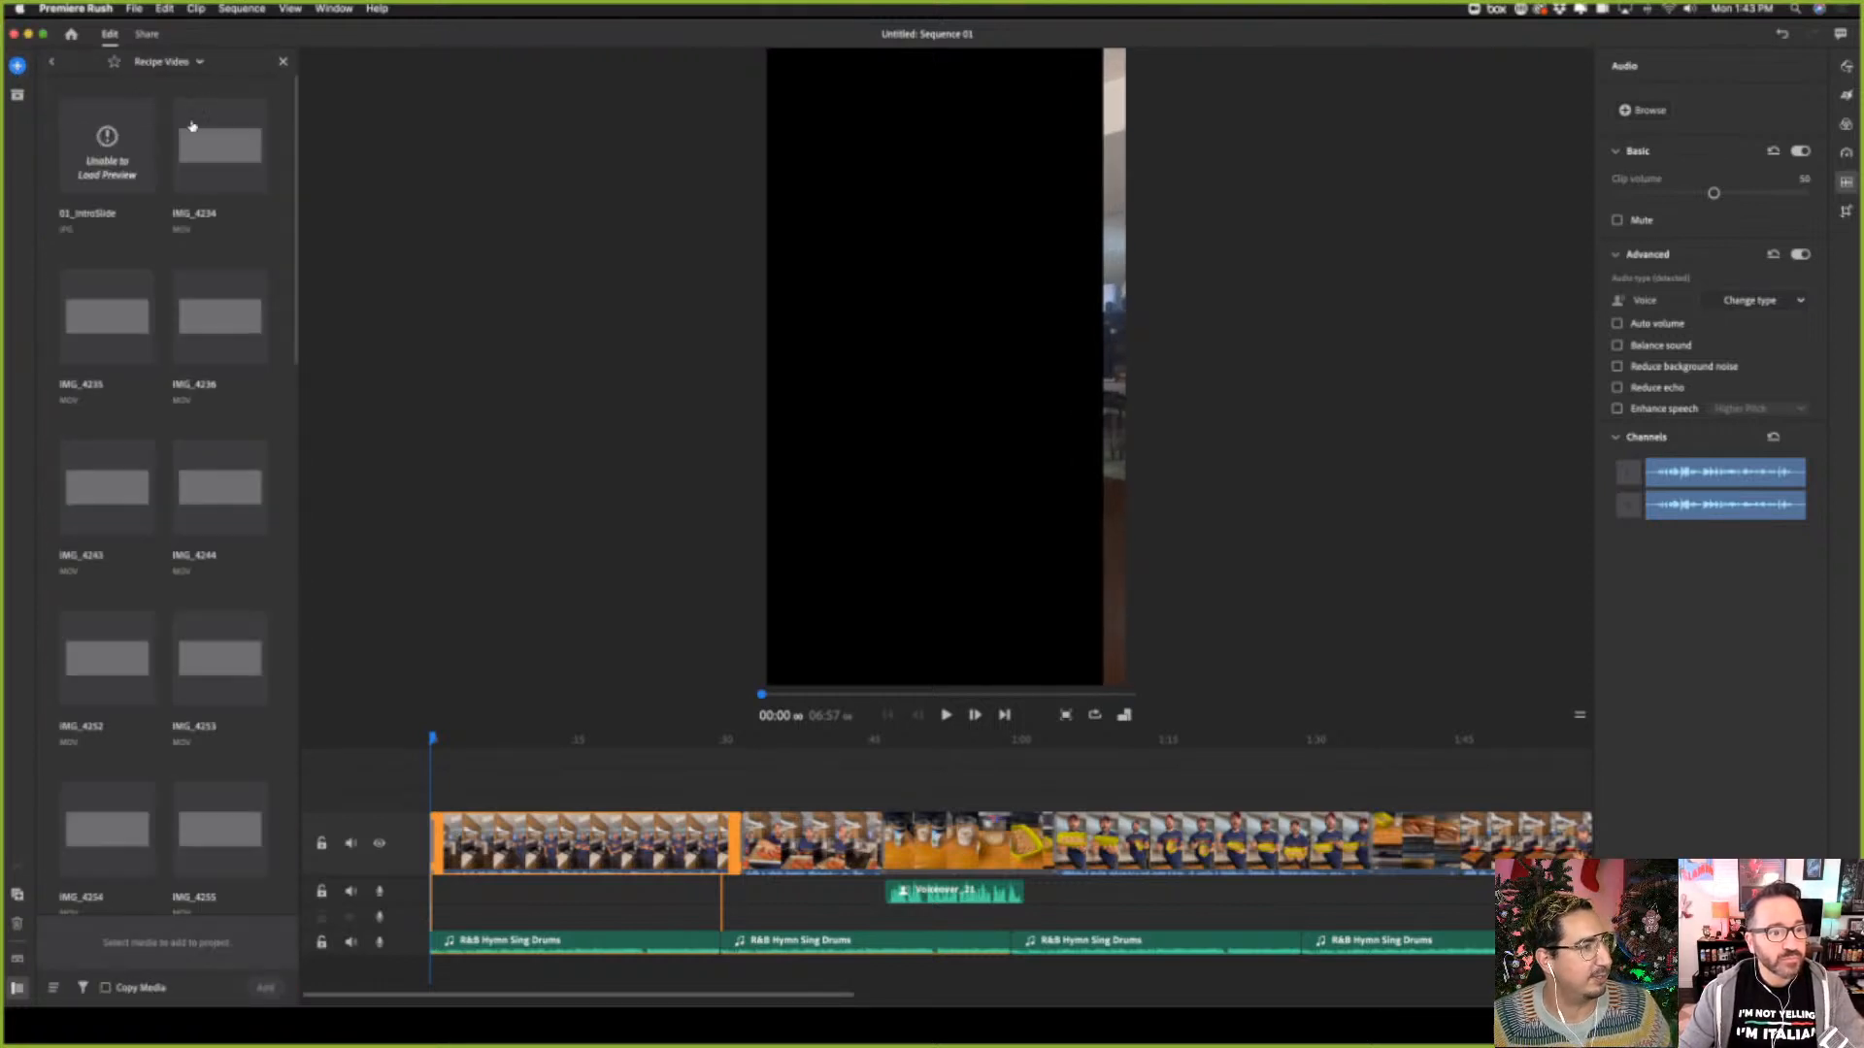
{"action": "left_click", "coordinate": [101, 174]}
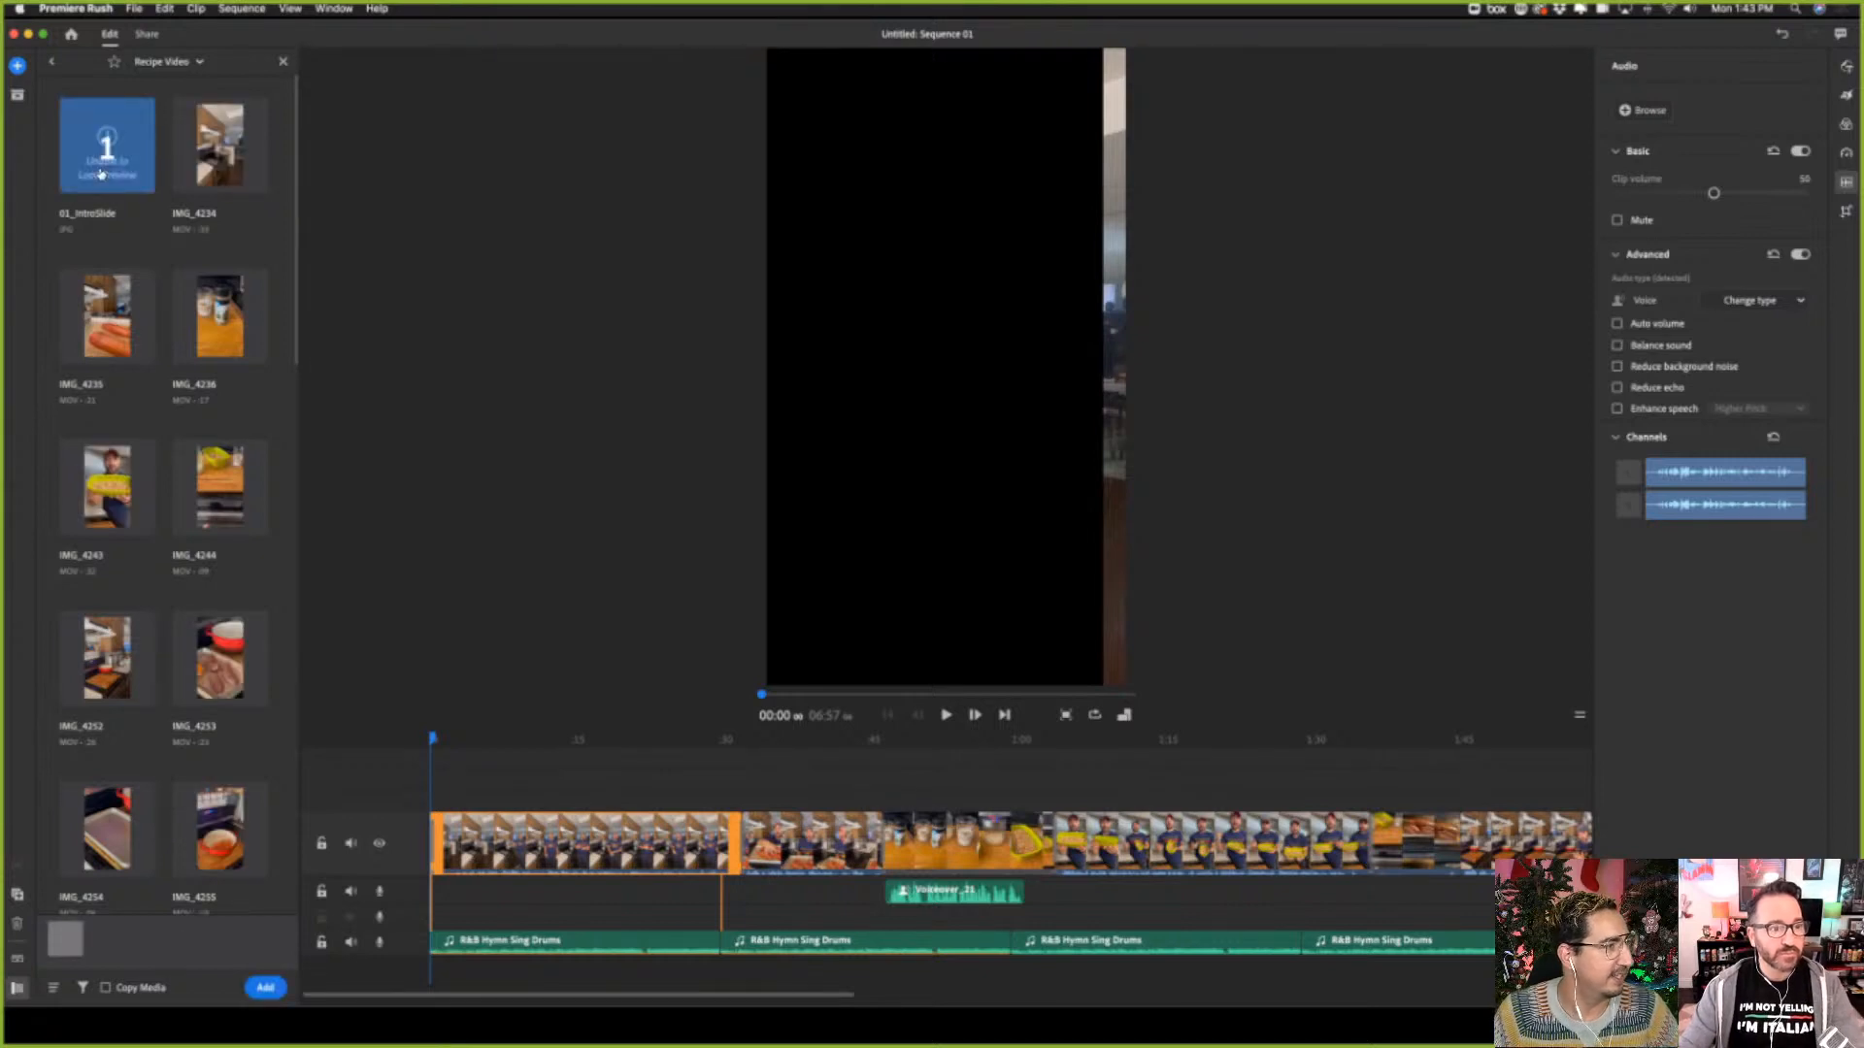
{"action": "left_click", "coordinate": [268, 988]}
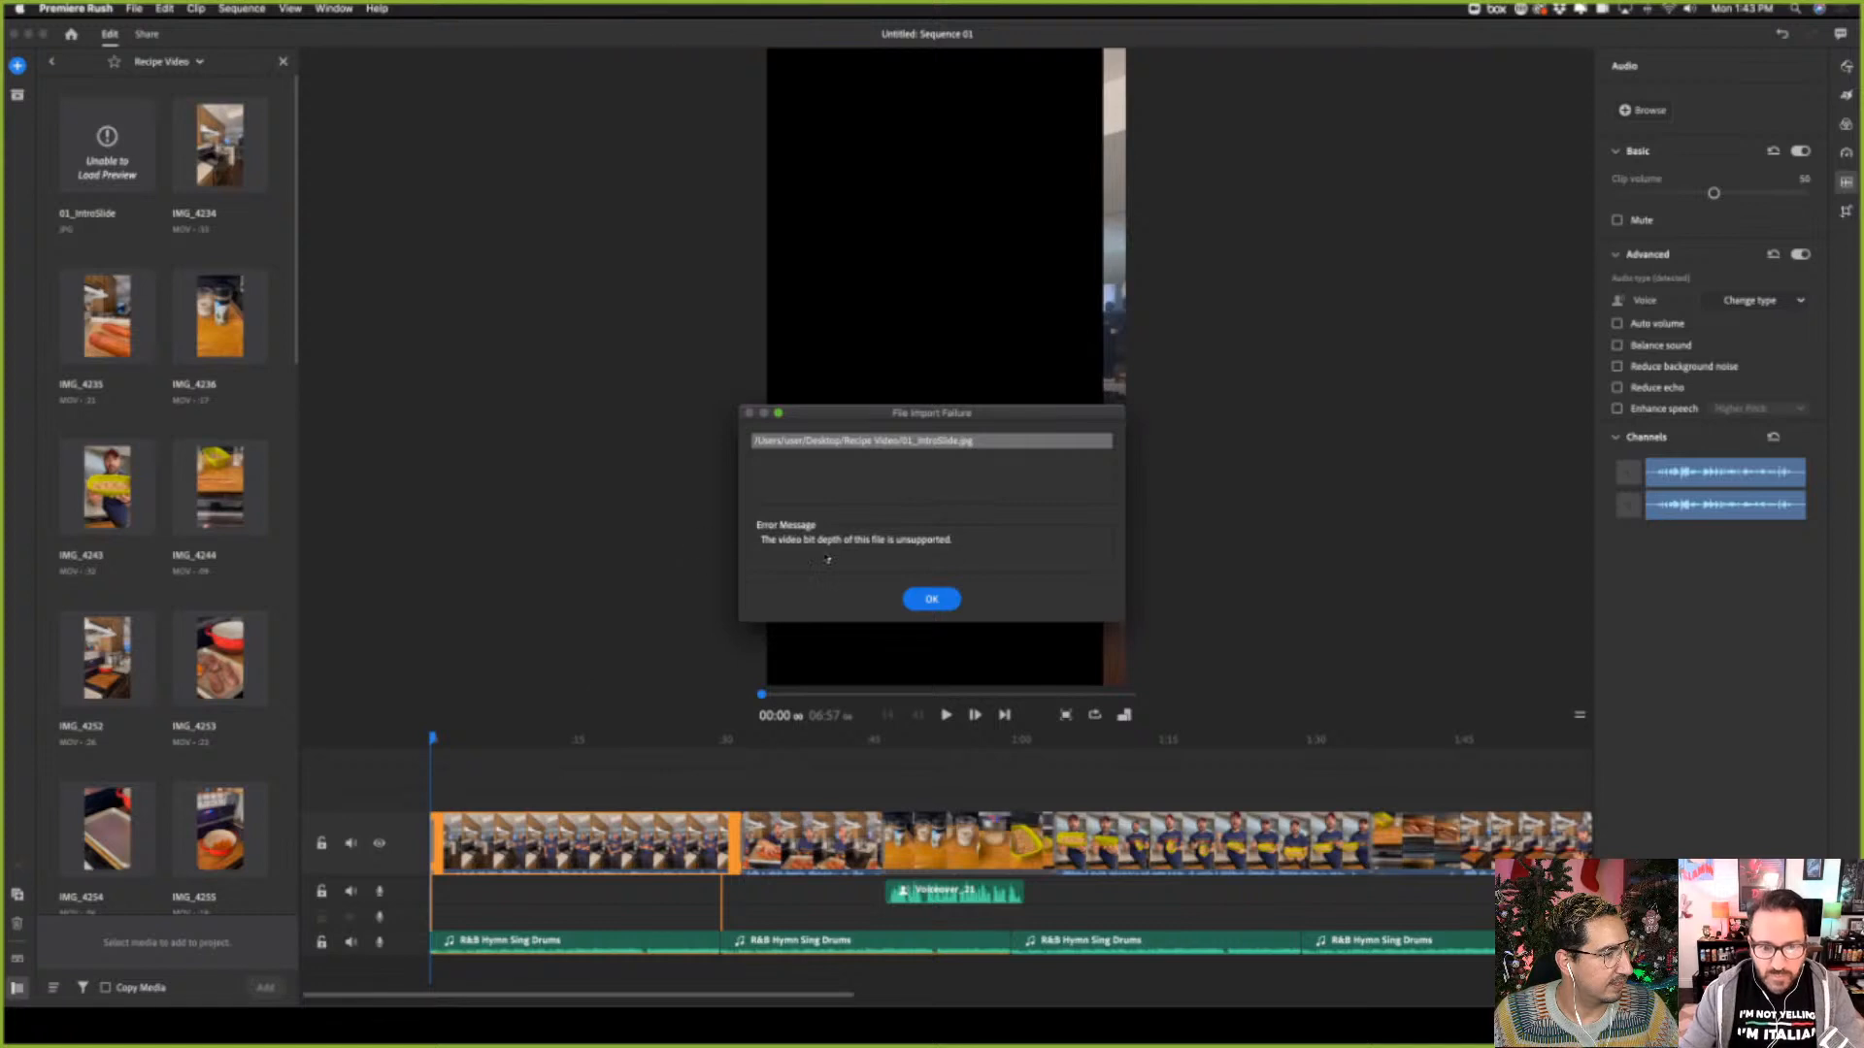
{"action": "left_click", "coordinate": [933, 600]}
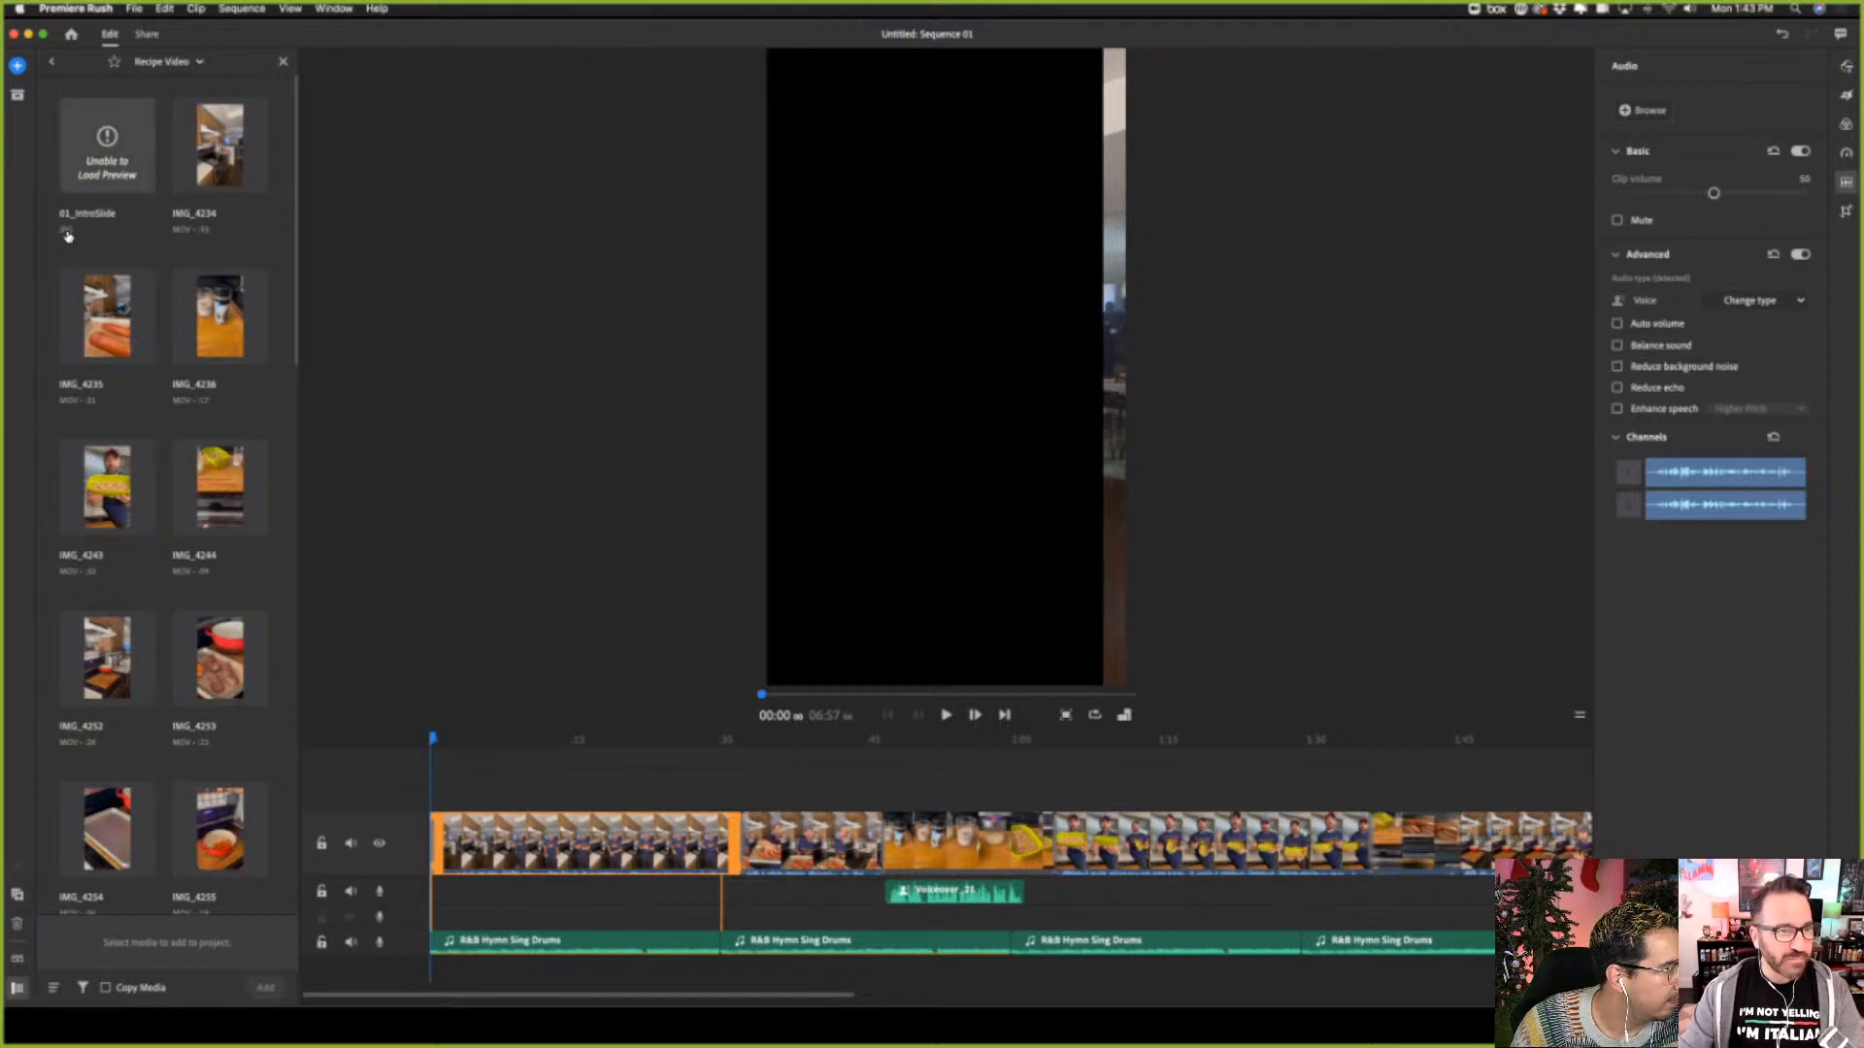
{"action": "left_click", "coordinate": [101, 162]}
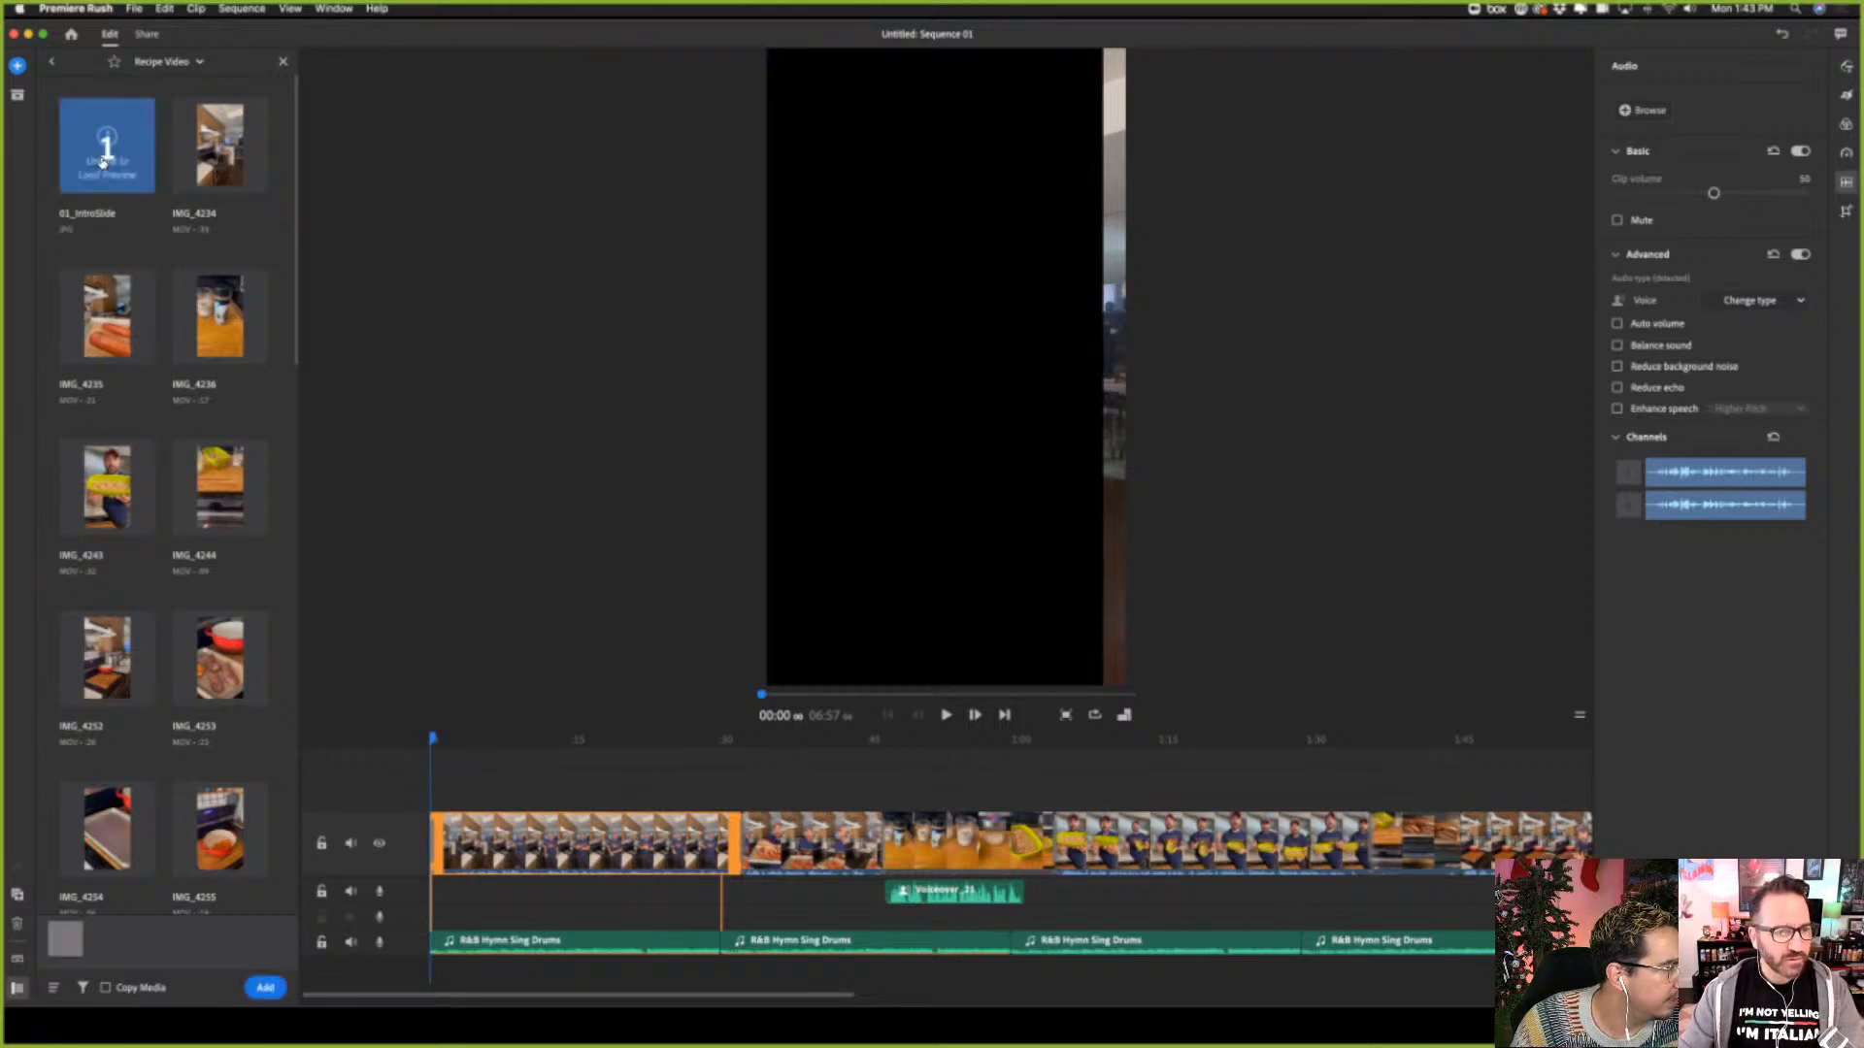
{"action": "left_click", "coordinate": [265, 987]}
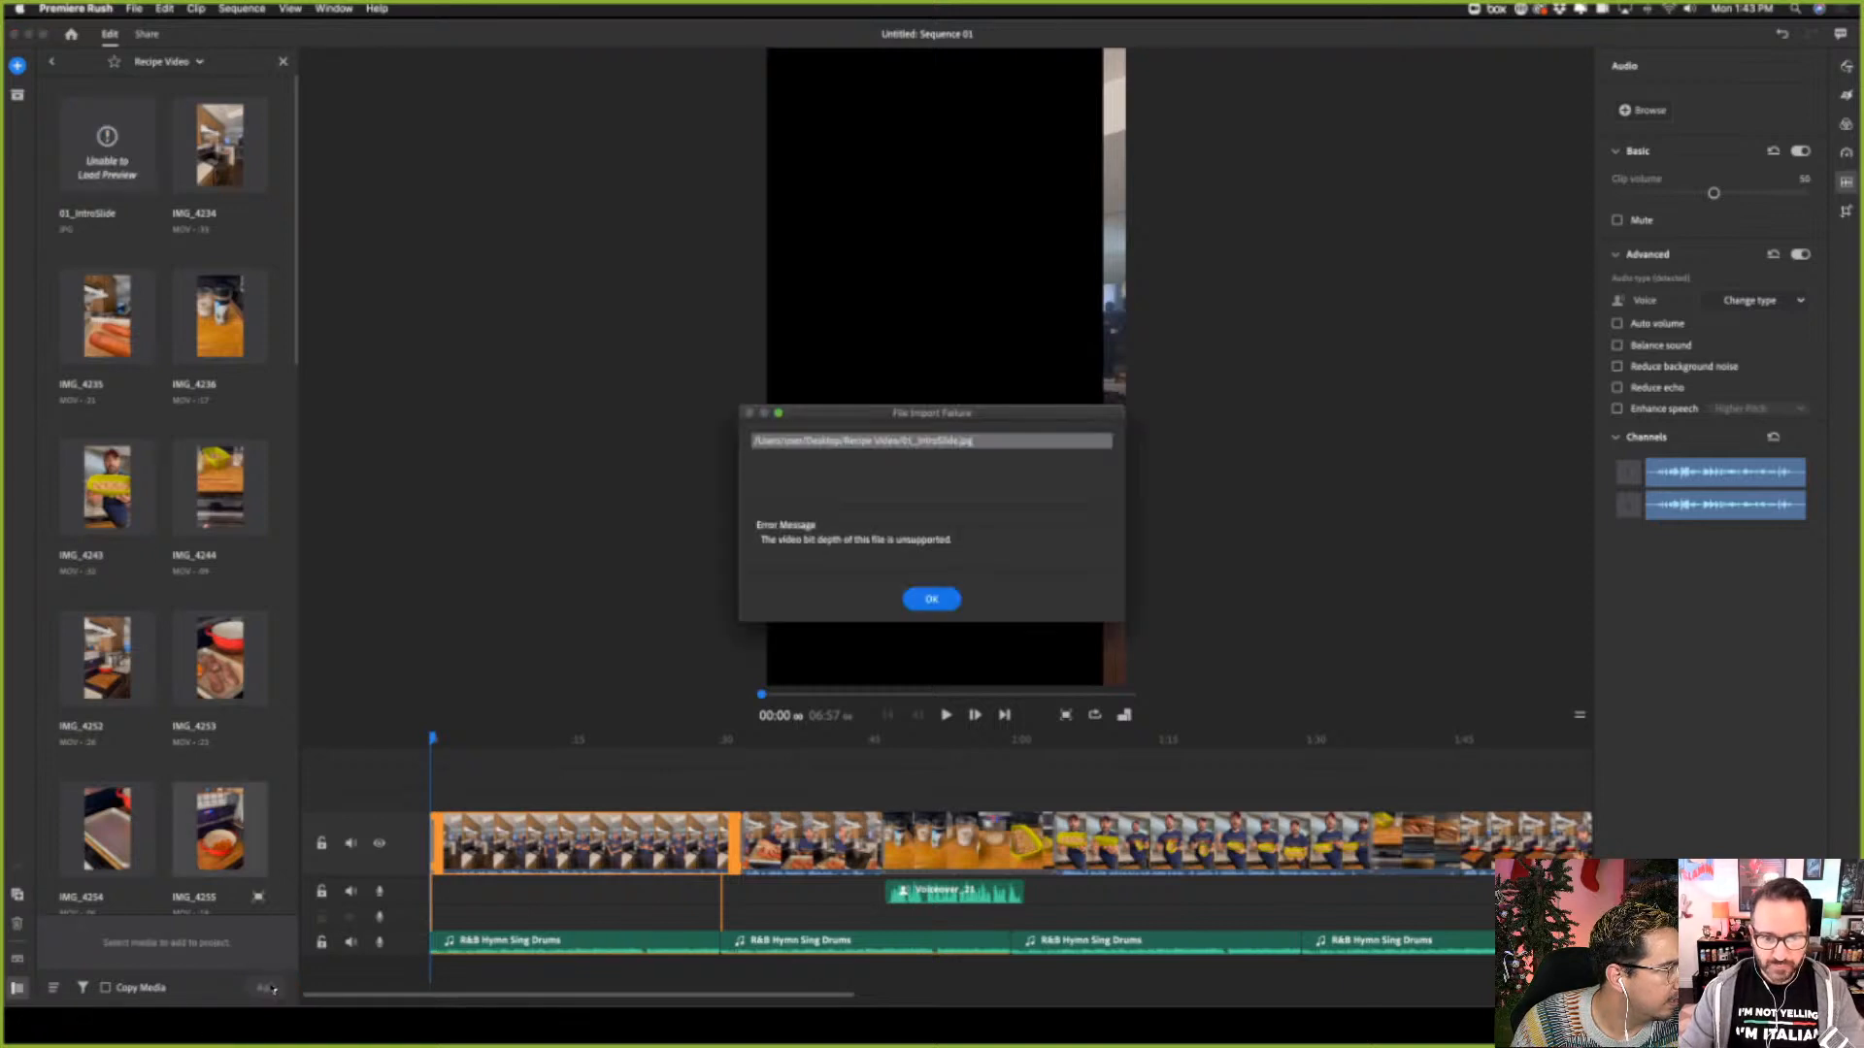
{"action": "left_click", "coordinate": [932, 601]}
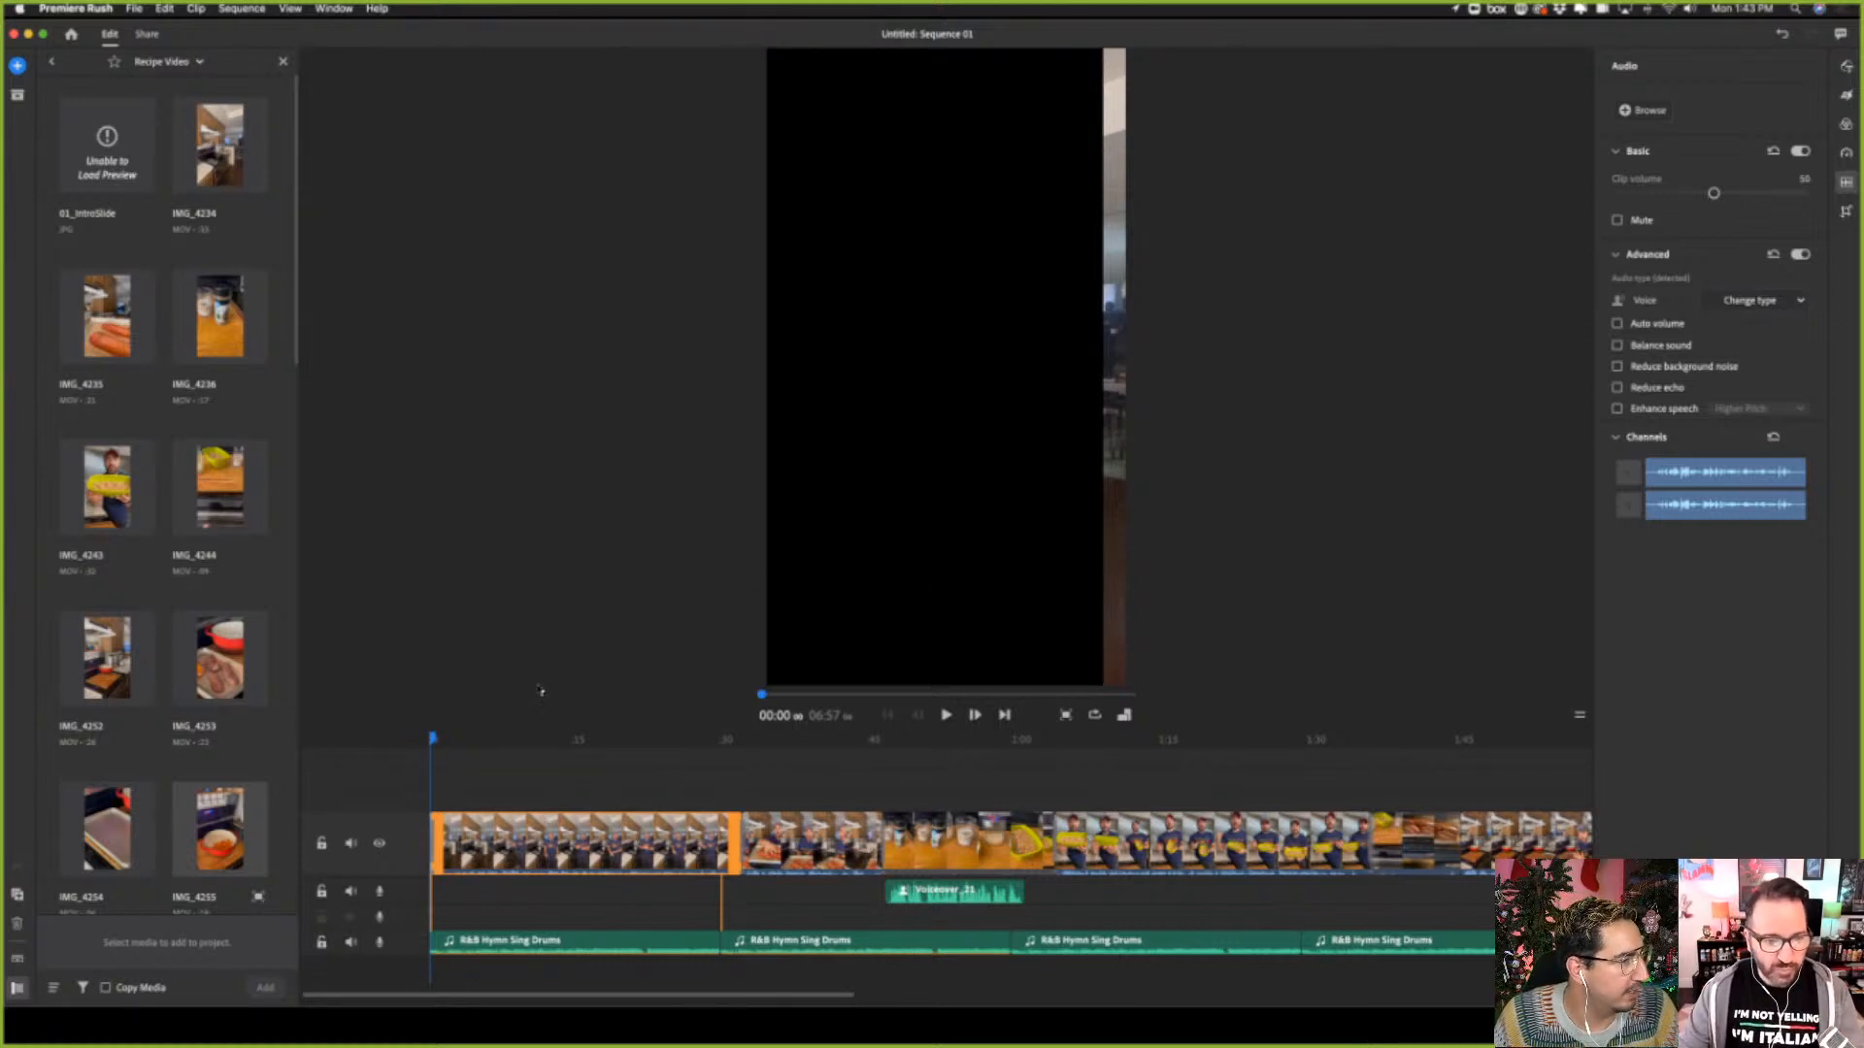
Browse the available title graphics for an opening title design to use at the start of the sequence
{"action": "left_click", "coordinate": [17, 65]}
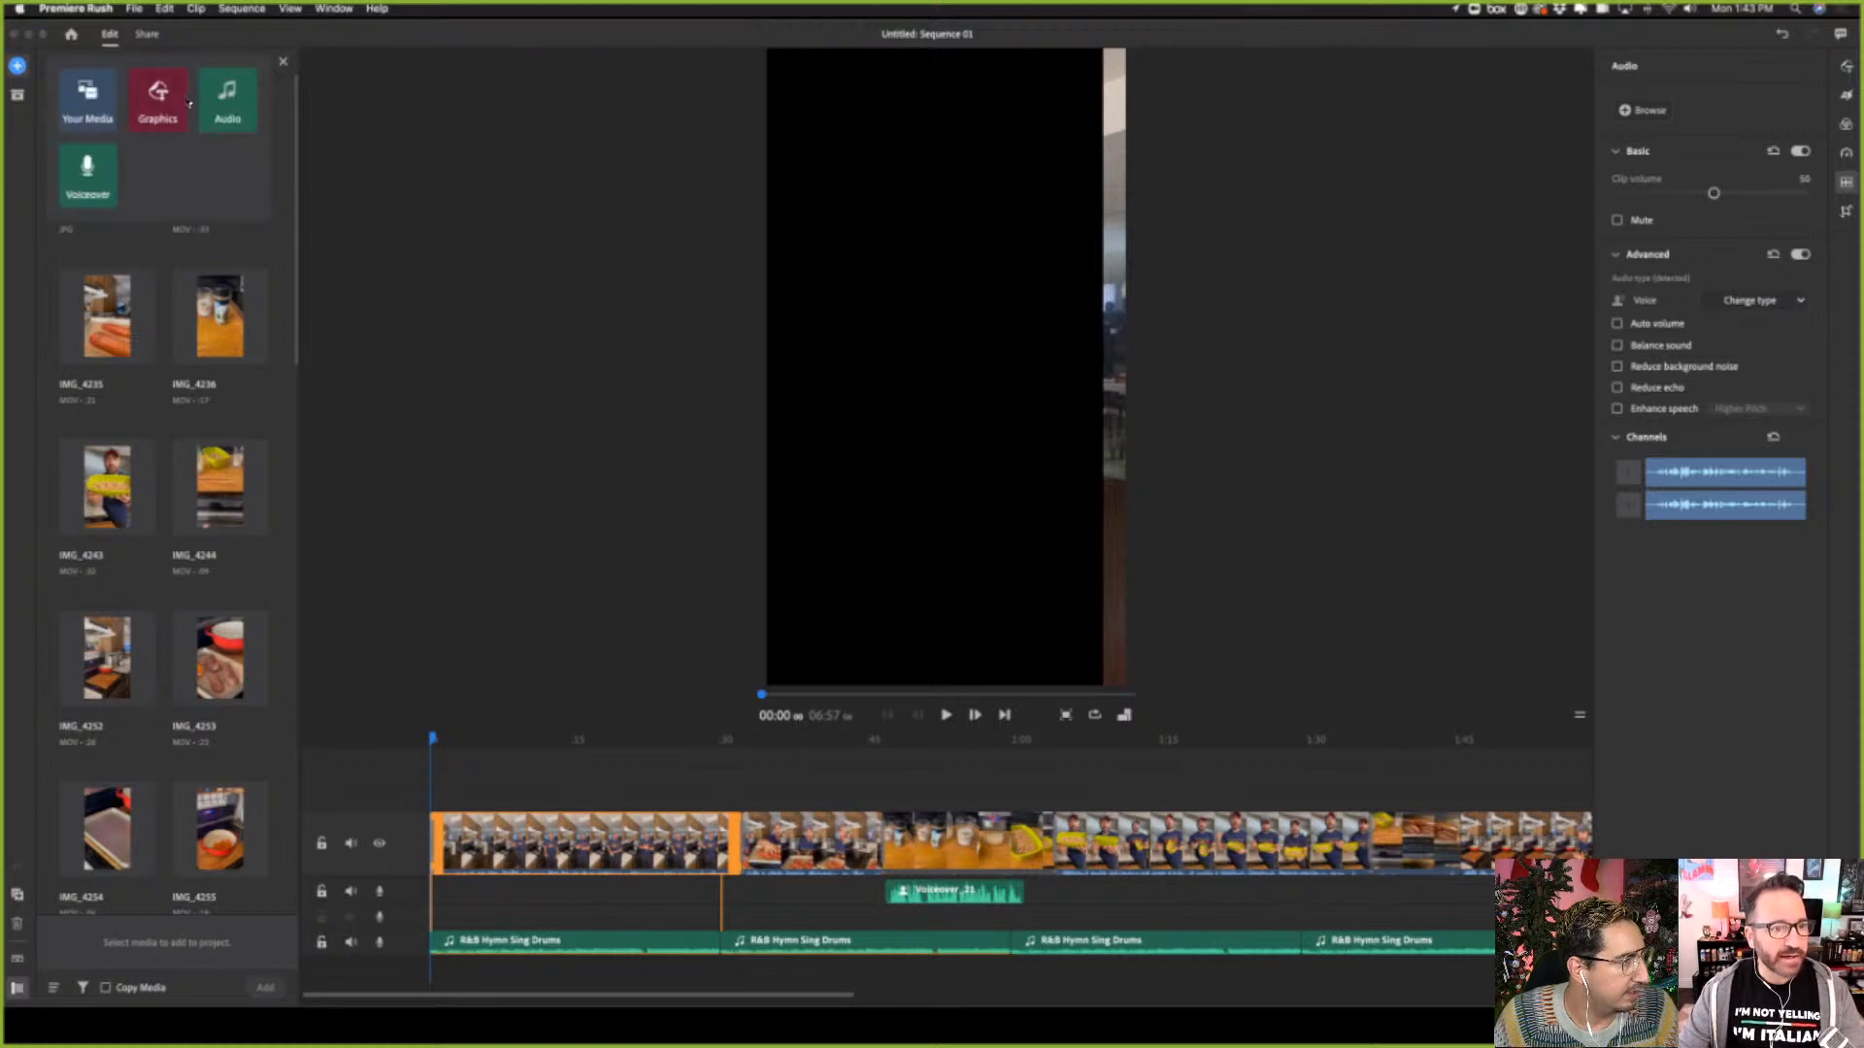
{"action": "left_click", "coordinate": [157, 113]}
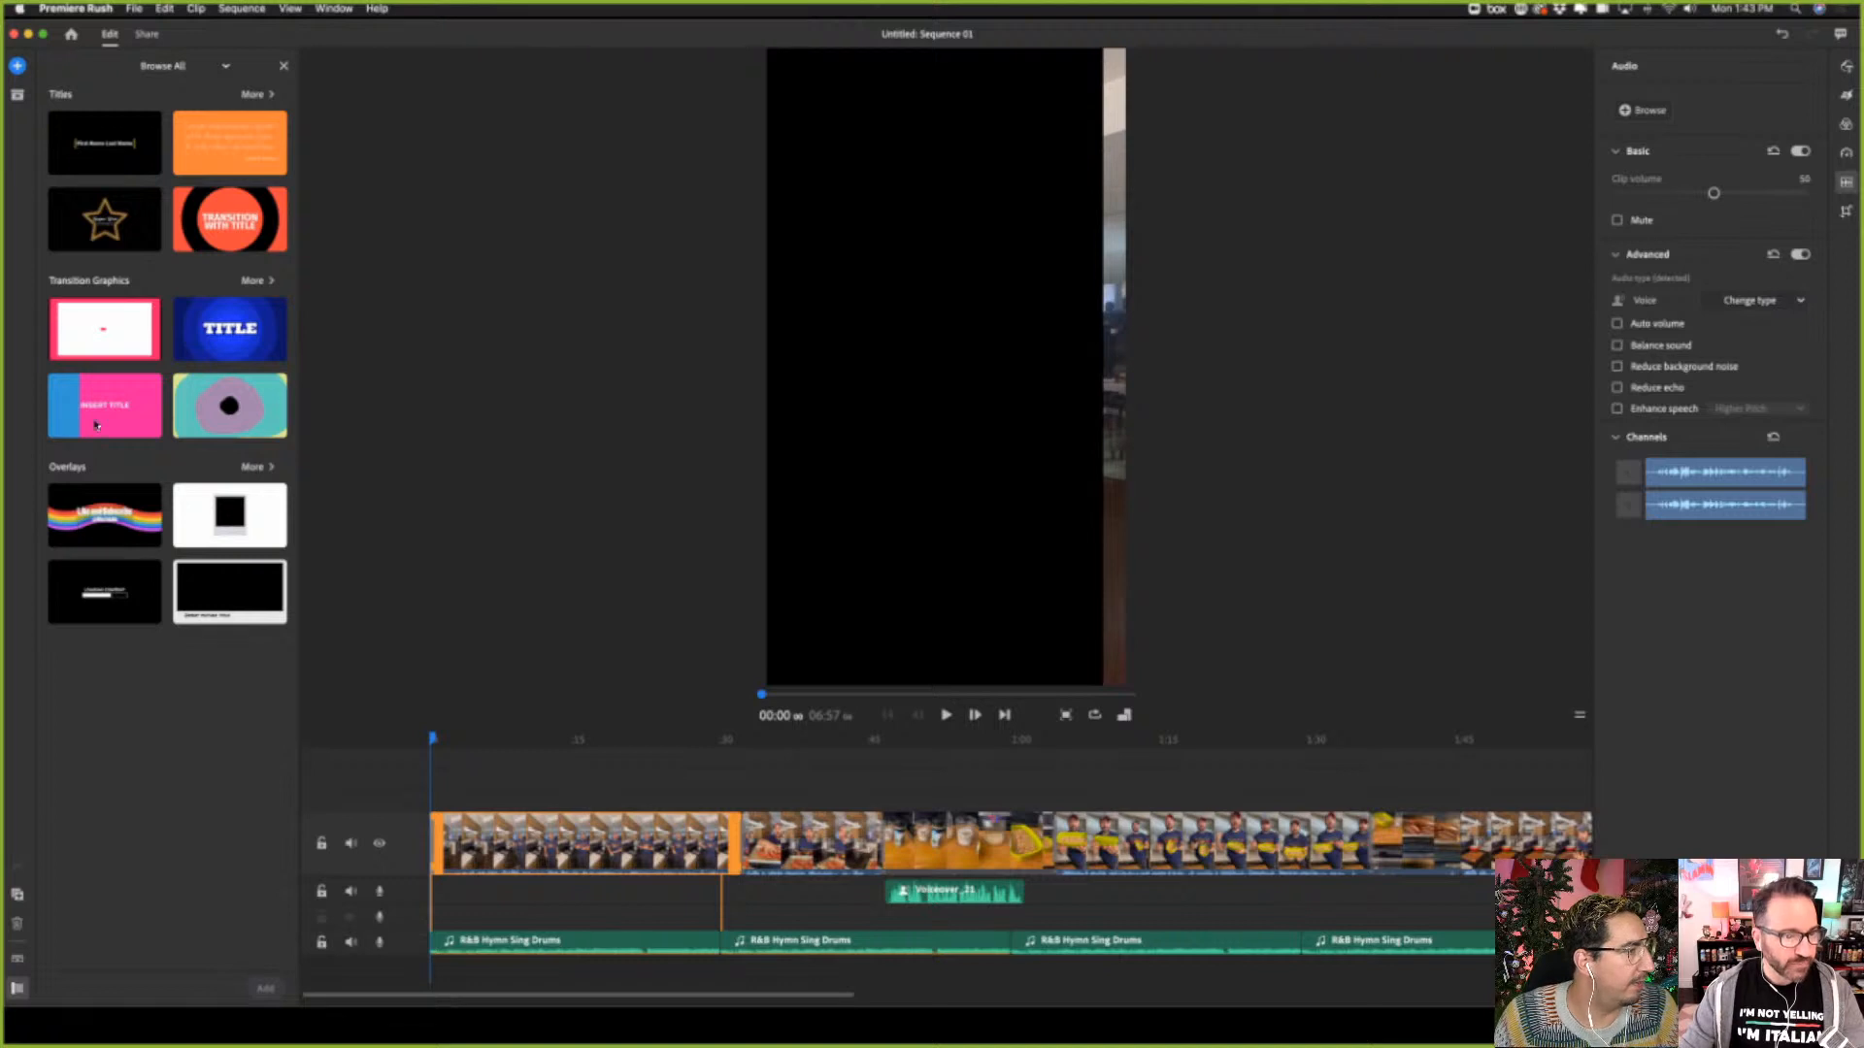
{"action": "left_click", "coordinate": [270, 94]}
{"action": "scroll", "coordinate": [203, 672], "scroll_direction": "down", "scroll_amount": 8}
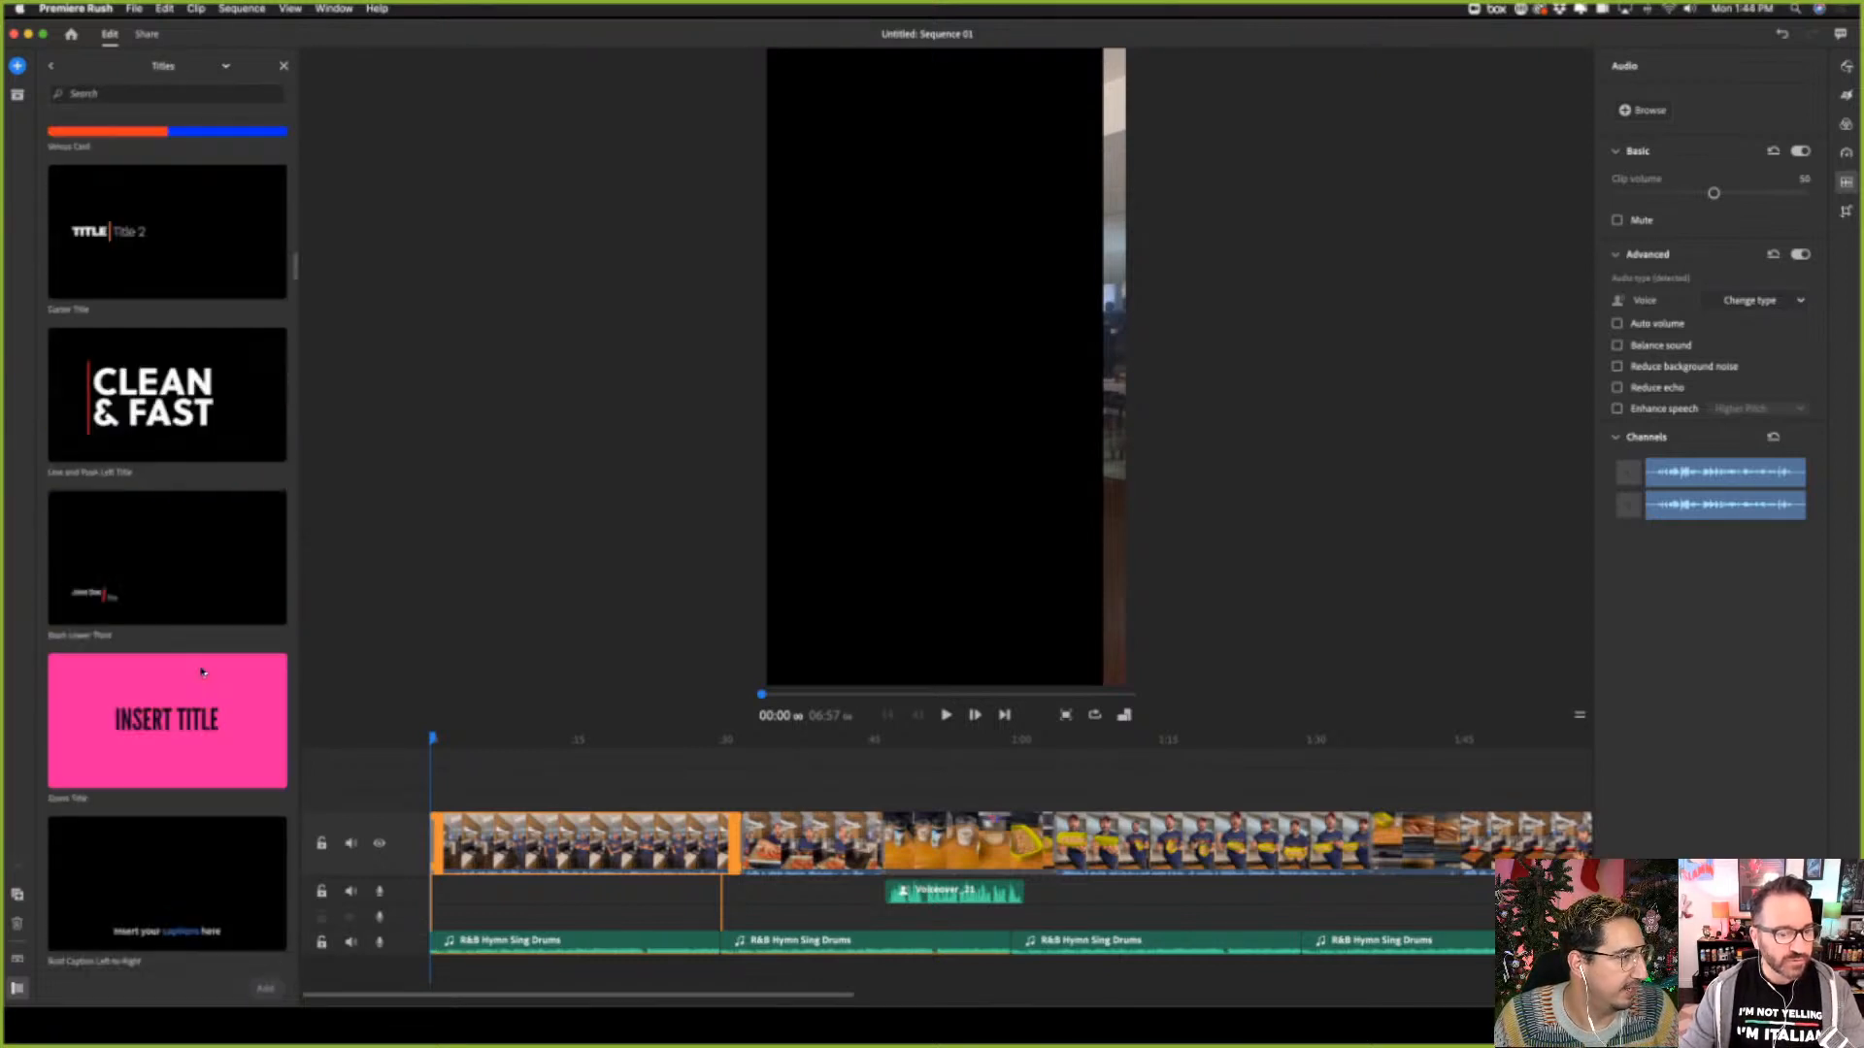
{"action": "scroll", "coordinate": [203, 672], "scroll_direction": "down", "scroll_amount": 20}
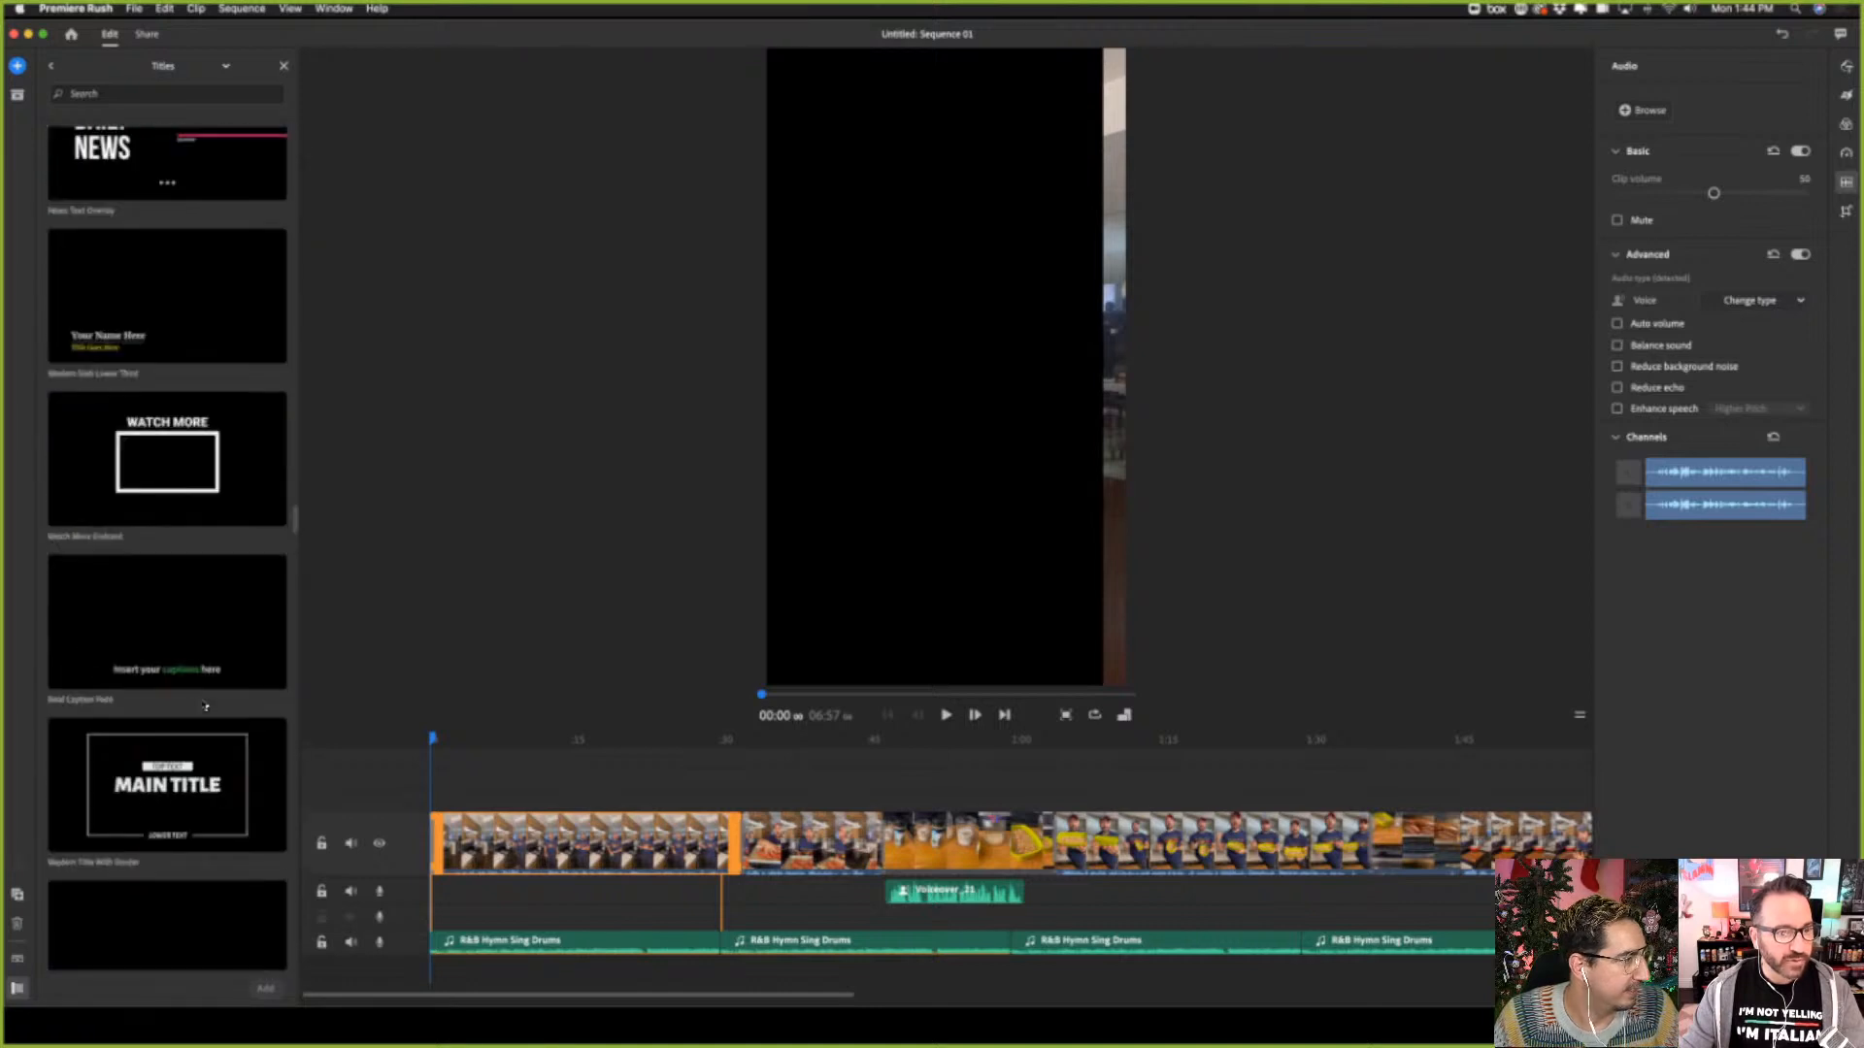
{"action": "scroll", "coordinate": [203, 705], "scroll_direction": "down", "scroll_amount": 10}
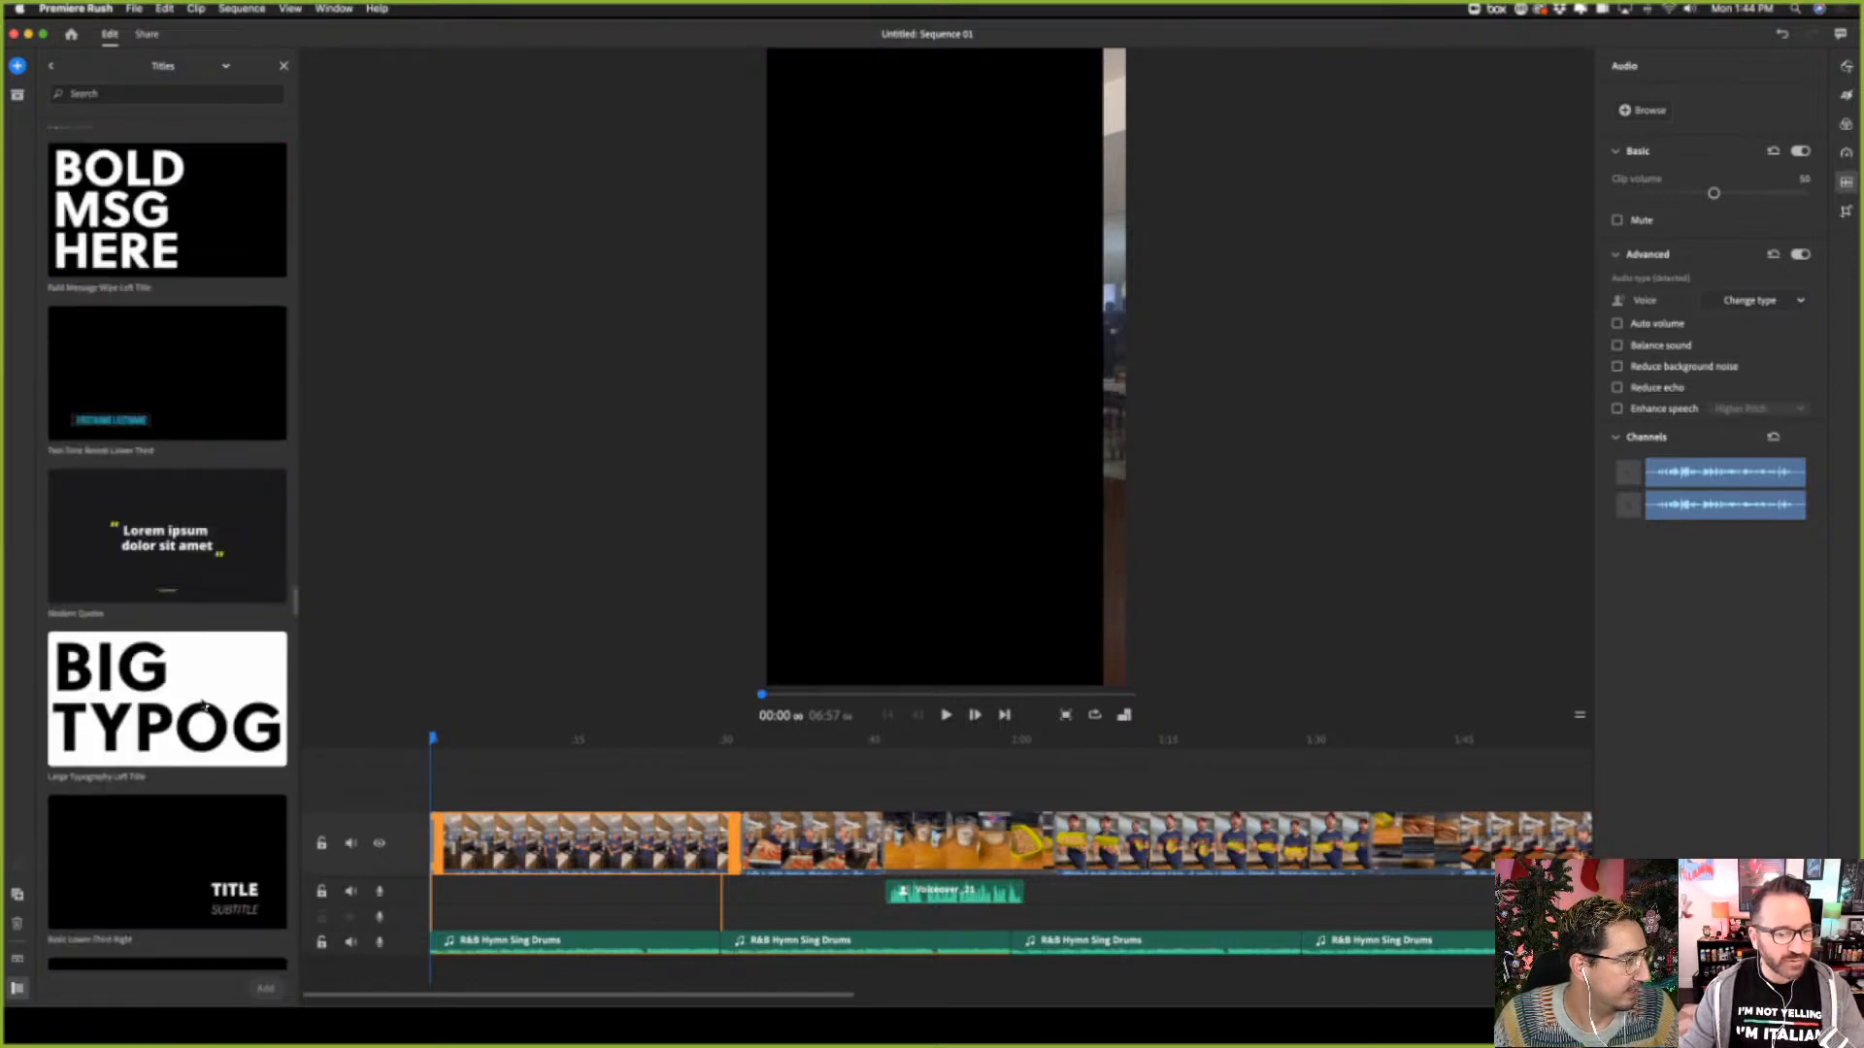
{"action": "scroll", "coordinate": [203, 705], "scroll_direction": "down", "scroll_amount": 5}
{"action": "scroll", "coordinate": [207, 730], "scroll_direction": "down", "scroll_amount": 15}
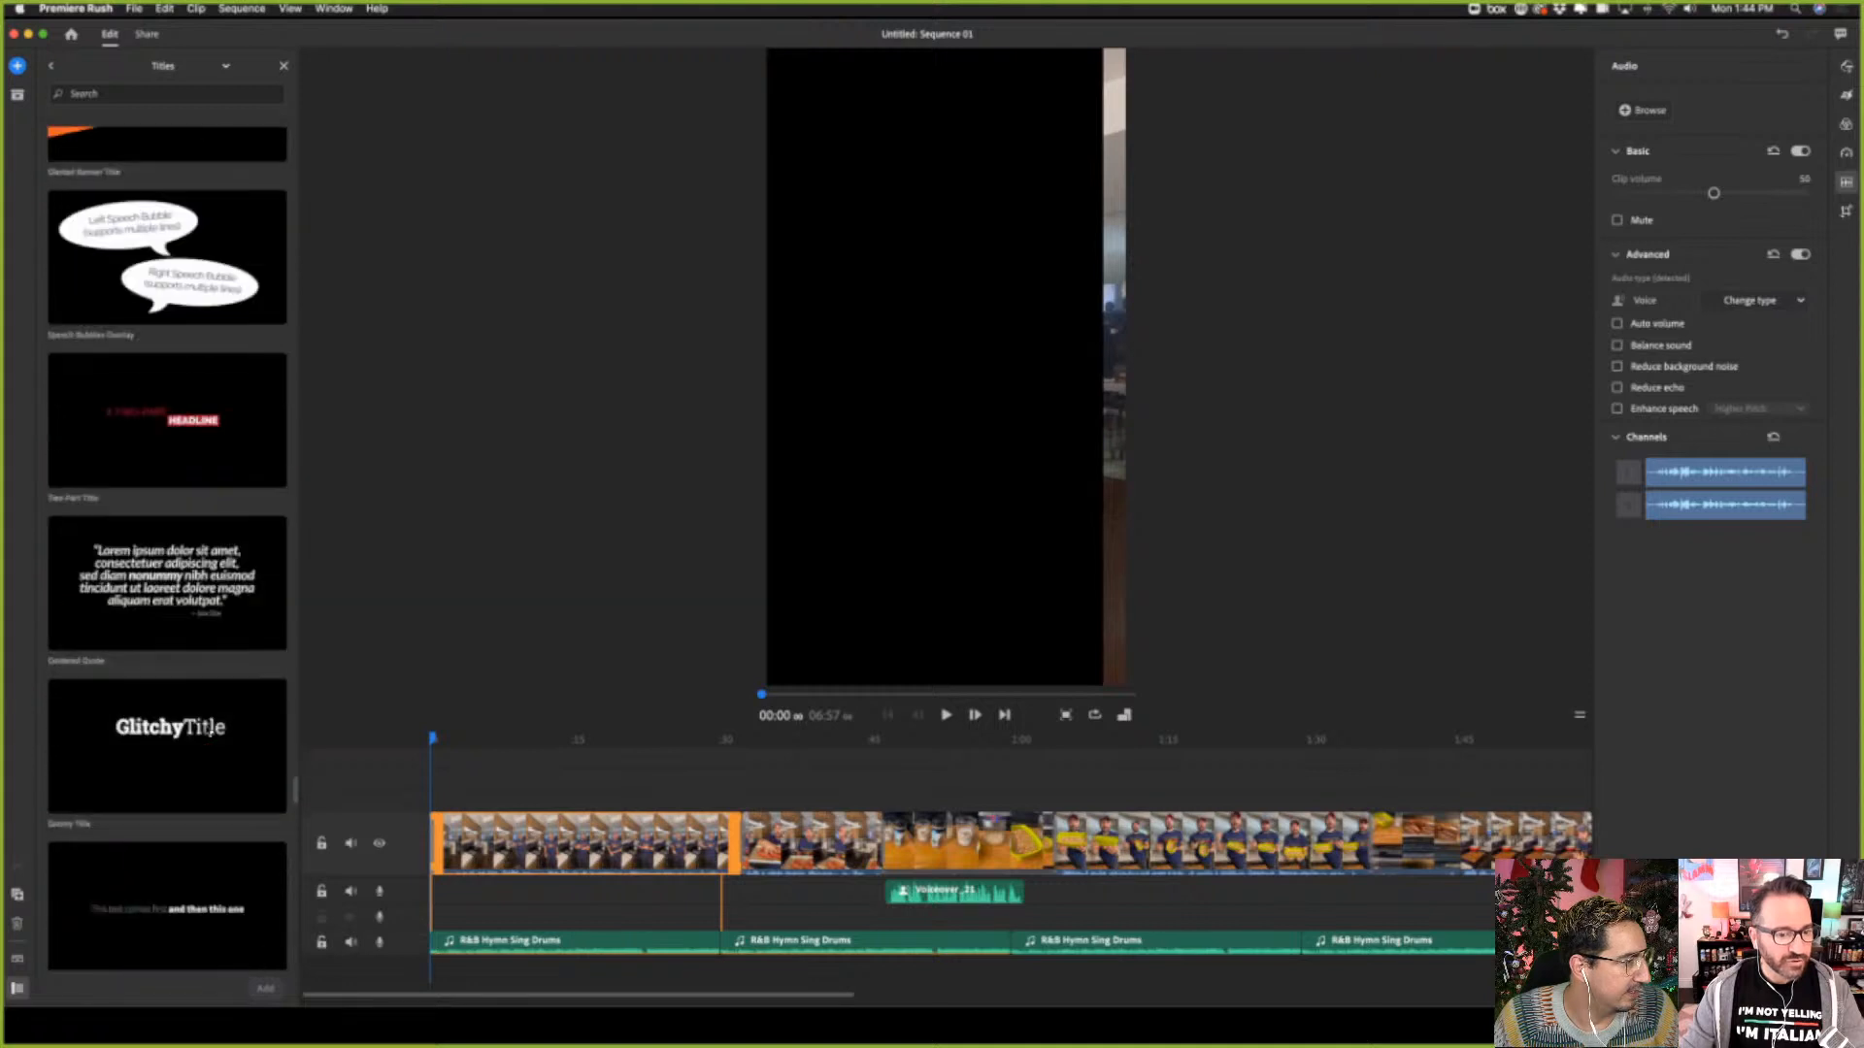
{"action": "scroll", "coordinate": [210, 734], "scroll_direction": "down", "scroll_amount": 5}
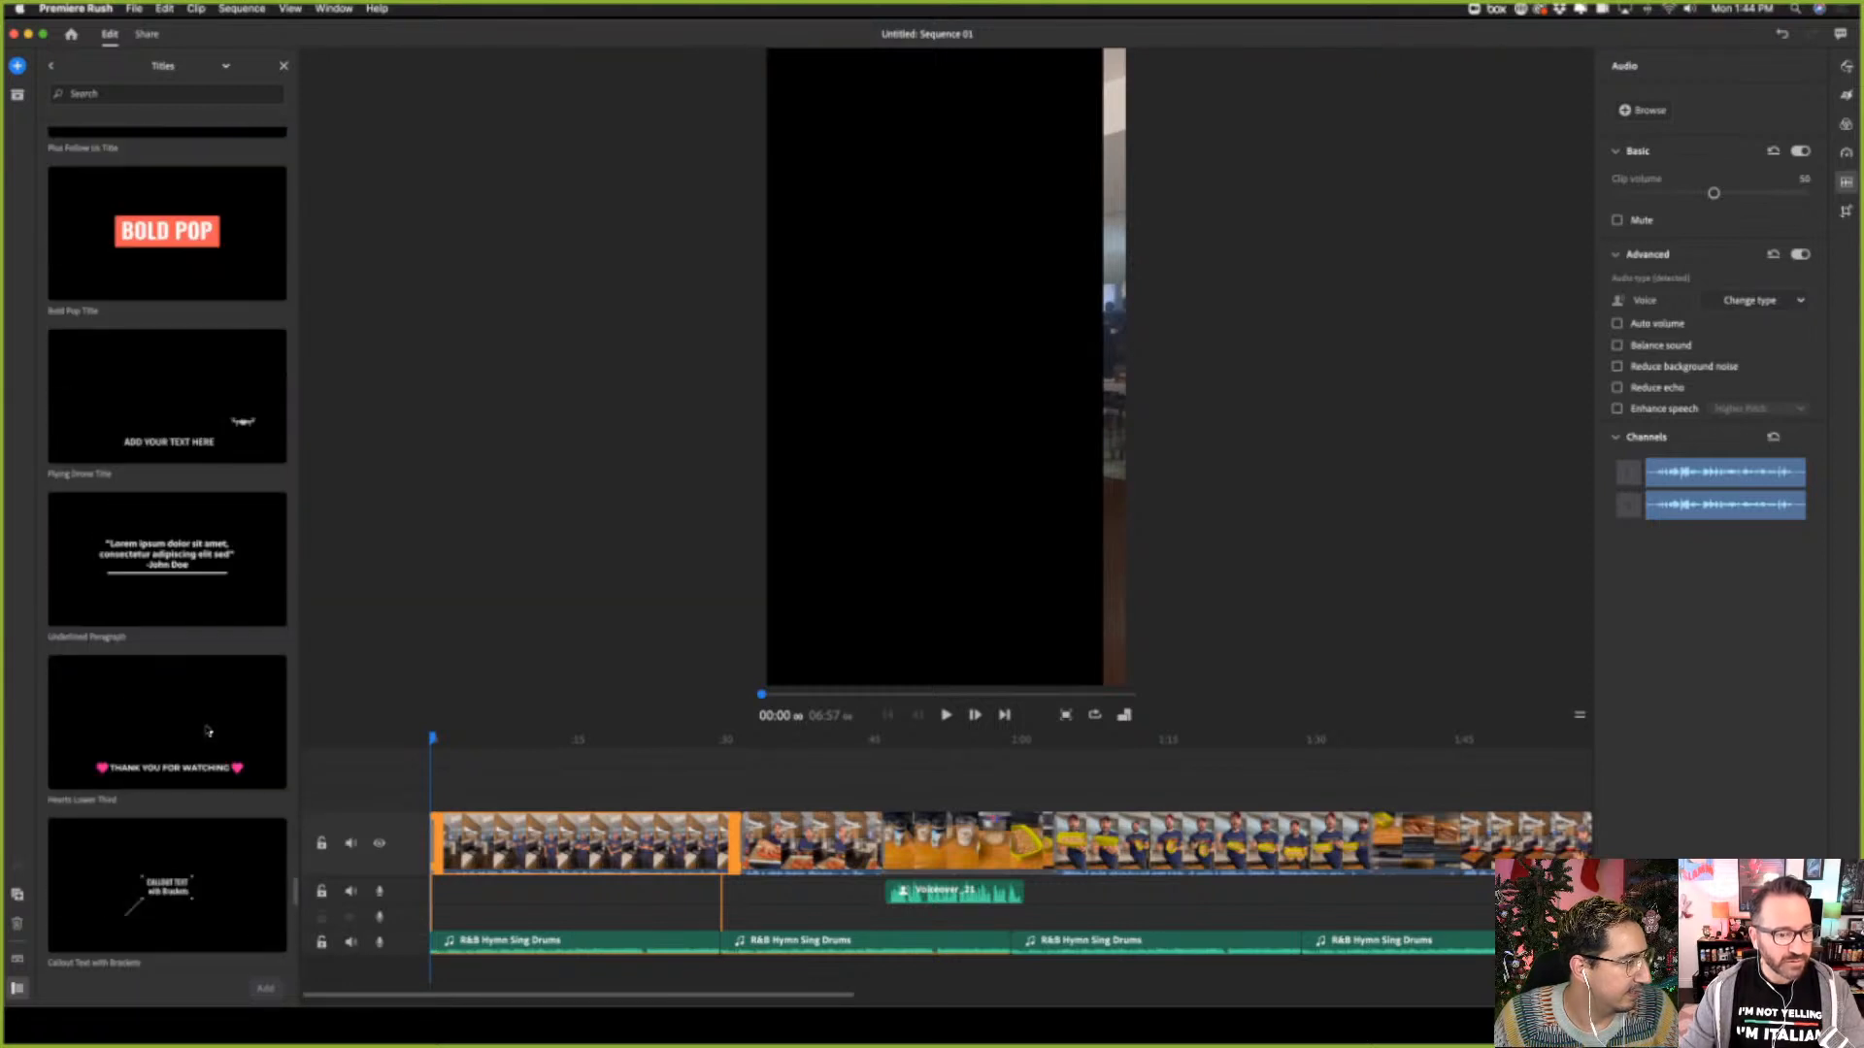
{"action": "scroll", "coordinate": [207, 730], "scroll_direction": "down", "scroll_amount": 10}
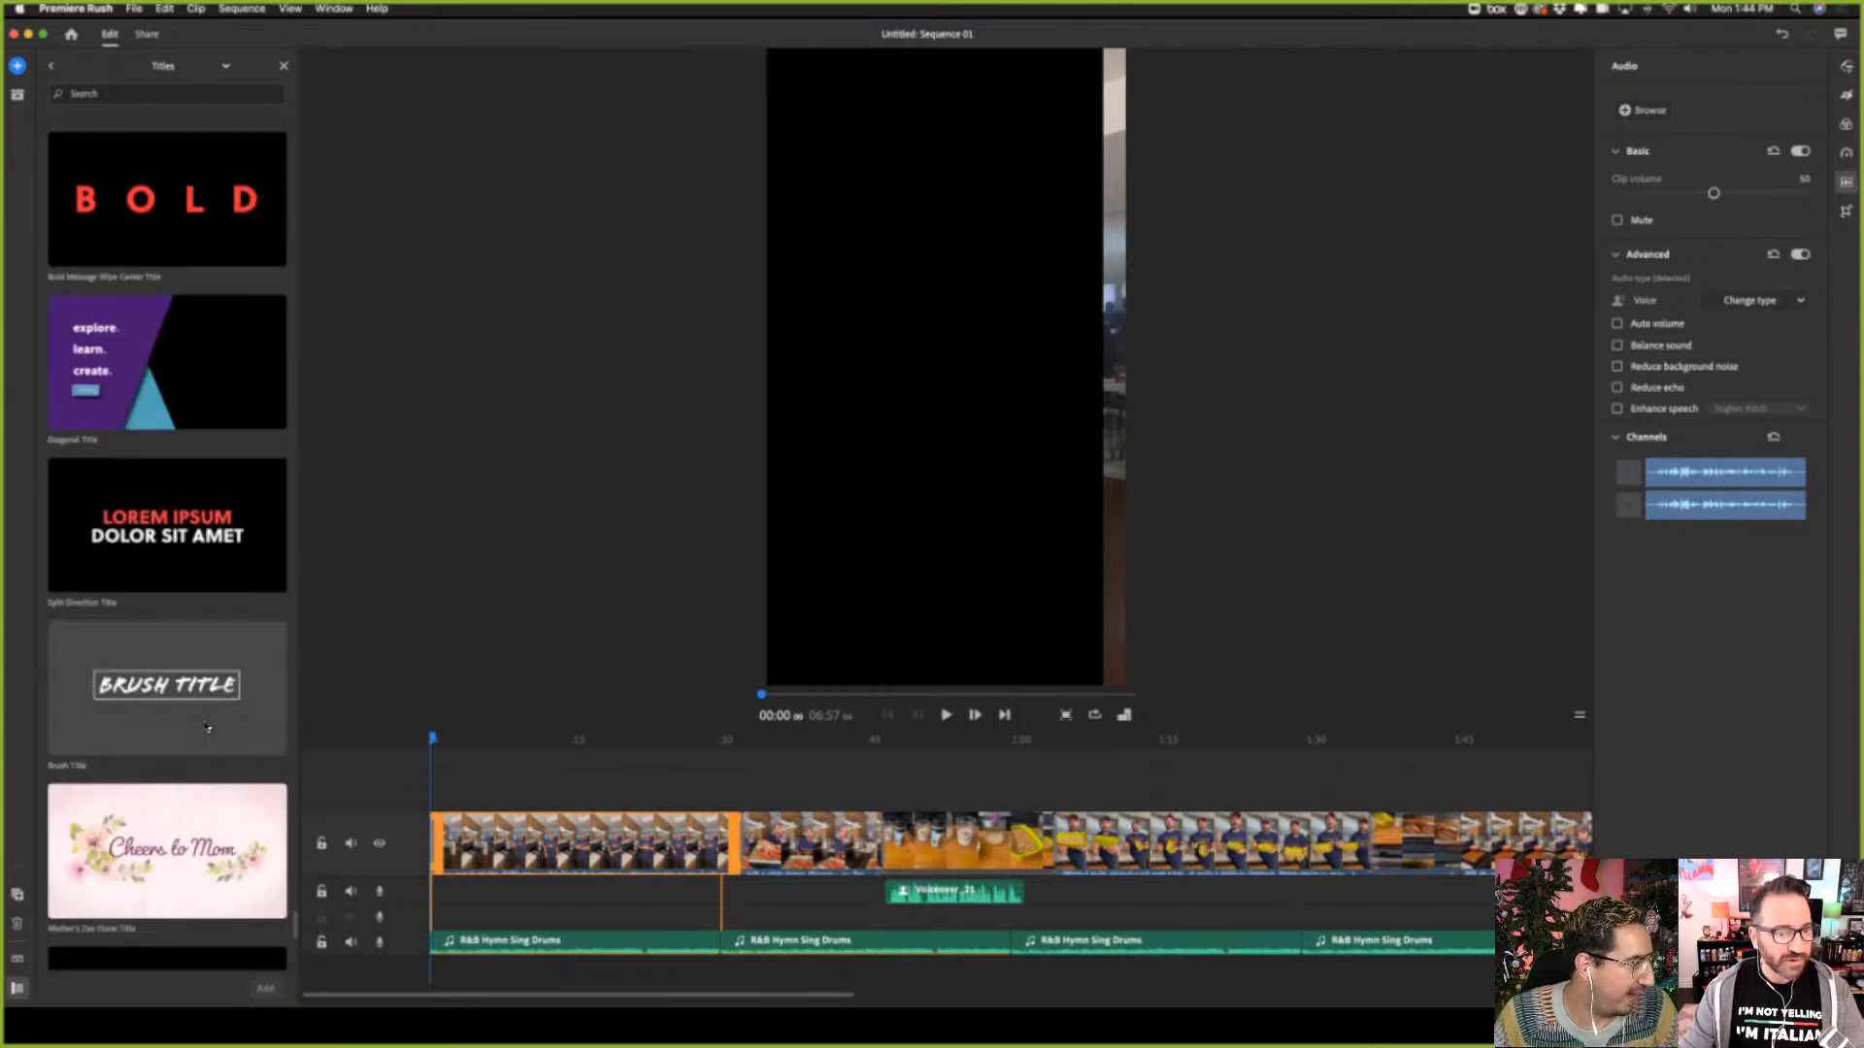
{"action": "scroll", "coordinate": [207, 726], "scroll_direction": "down", "scroll_amount": 6}
{"action": "scroll", "coordinate": [206, 726], "scroll_direction": "up", "scroll_amount": 20}
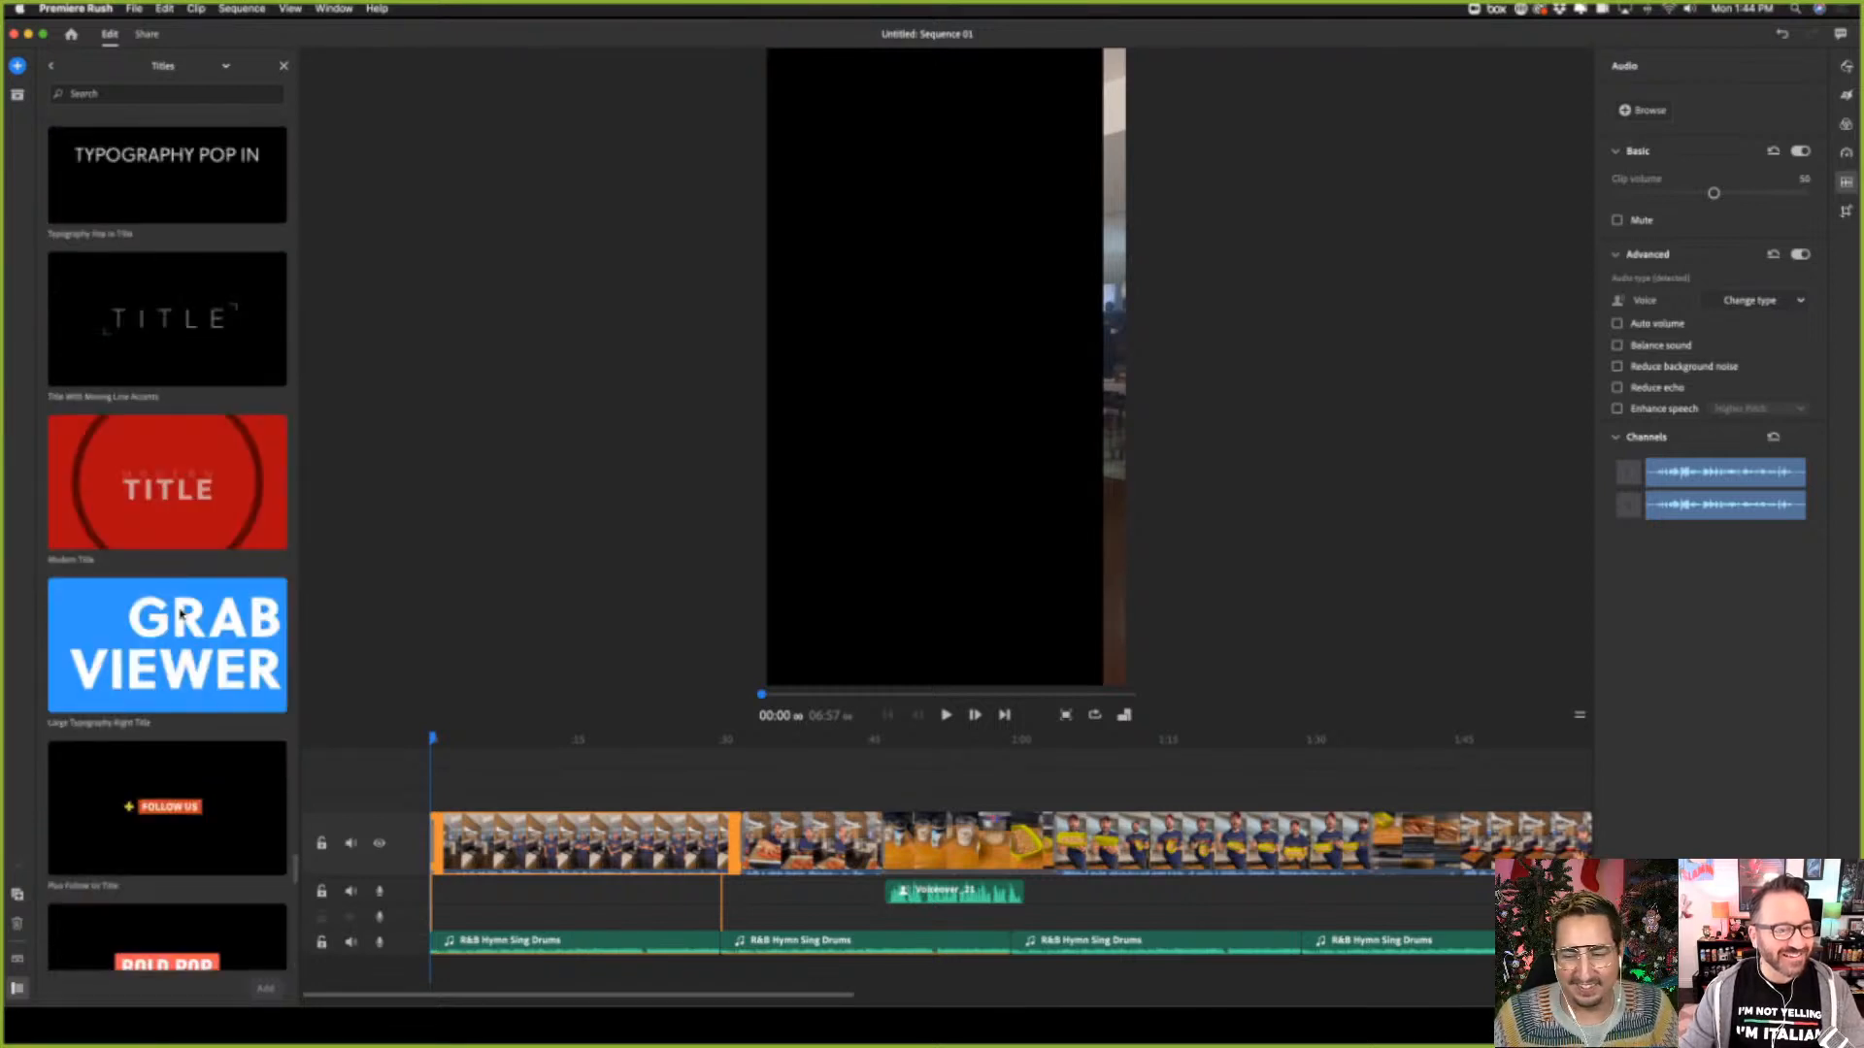
Try out the Large Typography Right Title at the start of the sequence and delete it again
{"action": "left_click", "coordinate": [194, 725]}
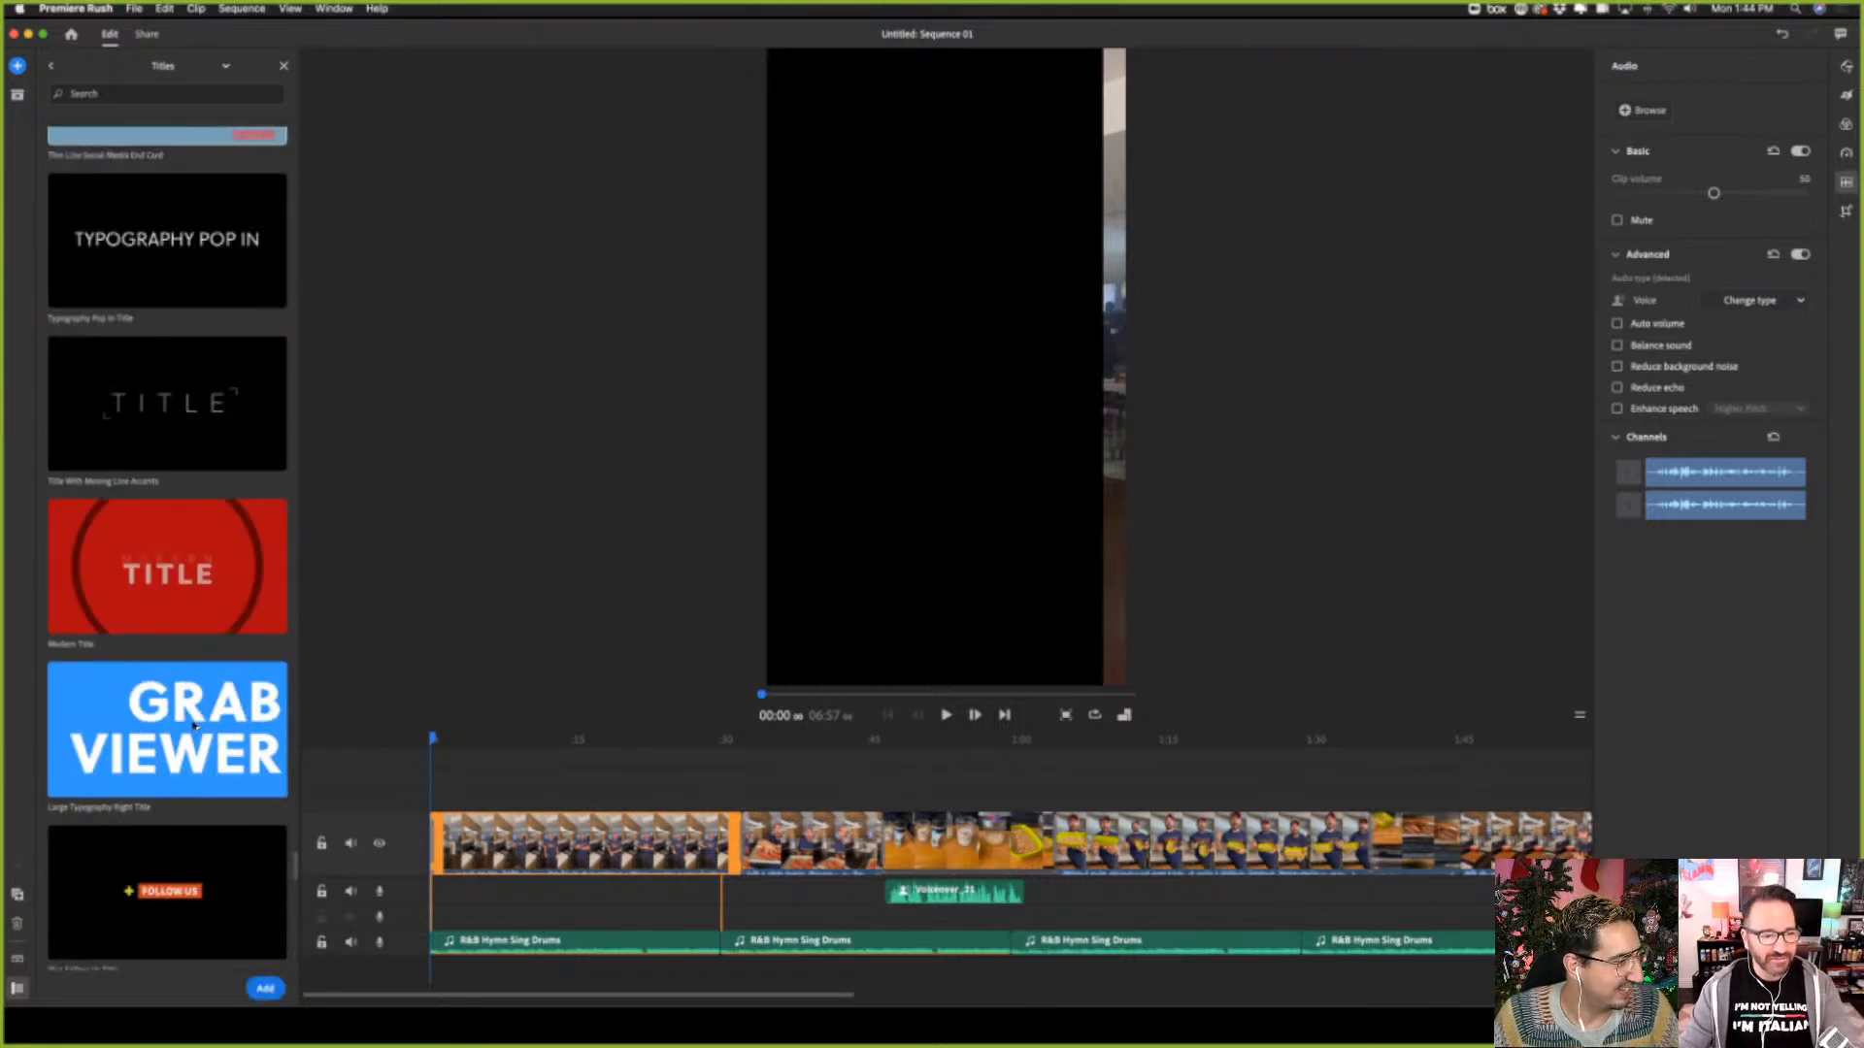
{"action": "left_click", "coordinate": [279, 991]}
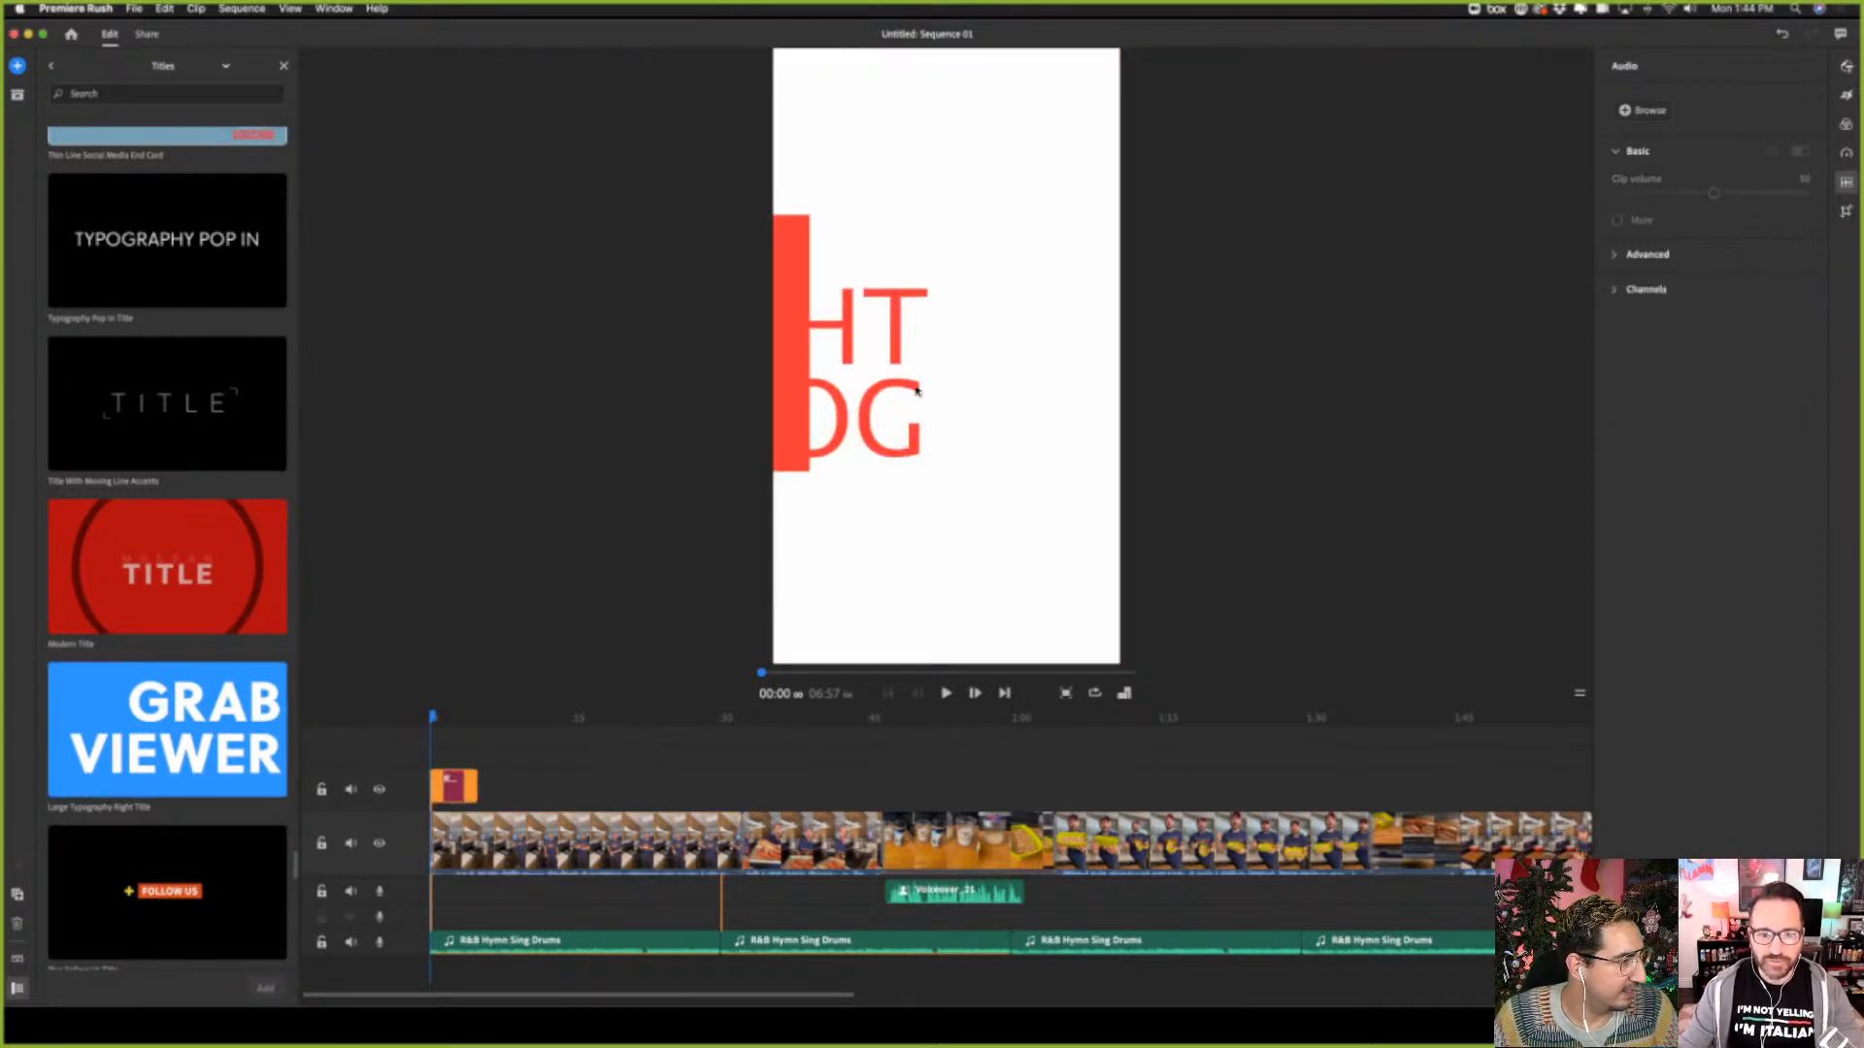
{"action": "left_click", "coordinate": [971, 423]}
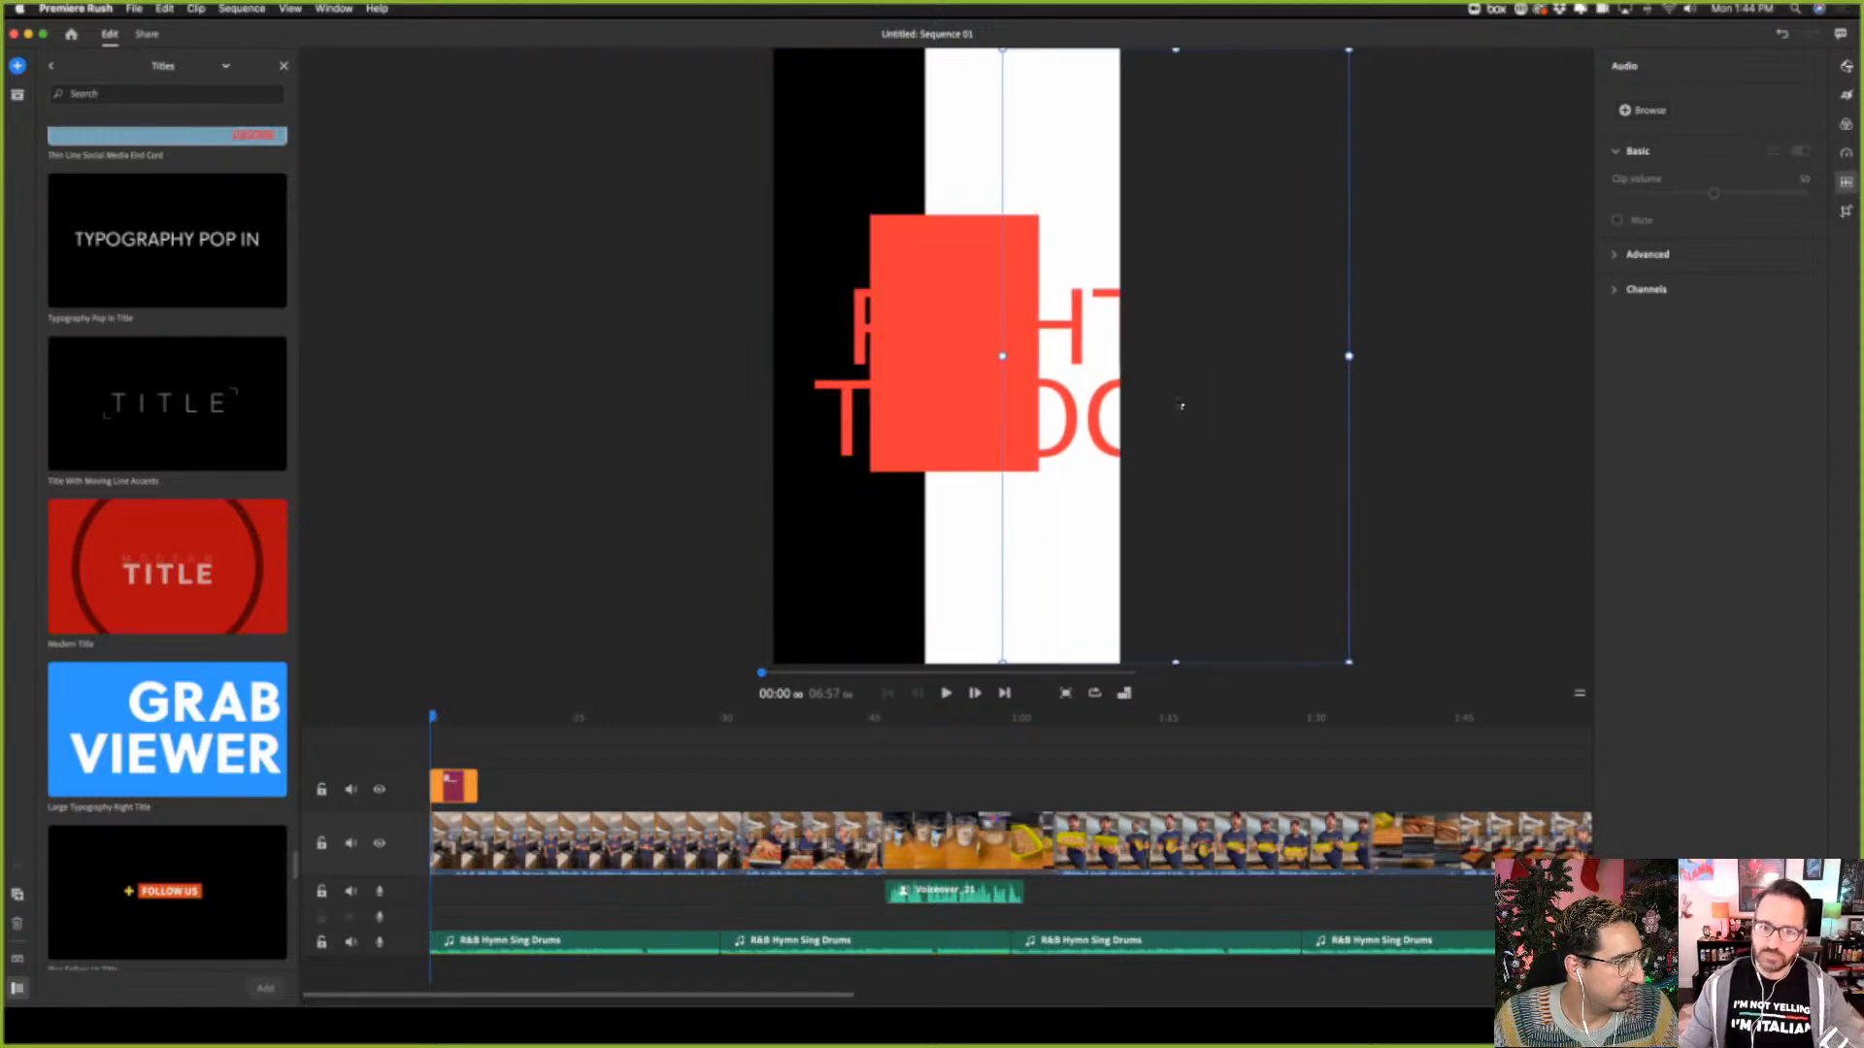
{"action": "left_click", "coordinate": [697, 527]}
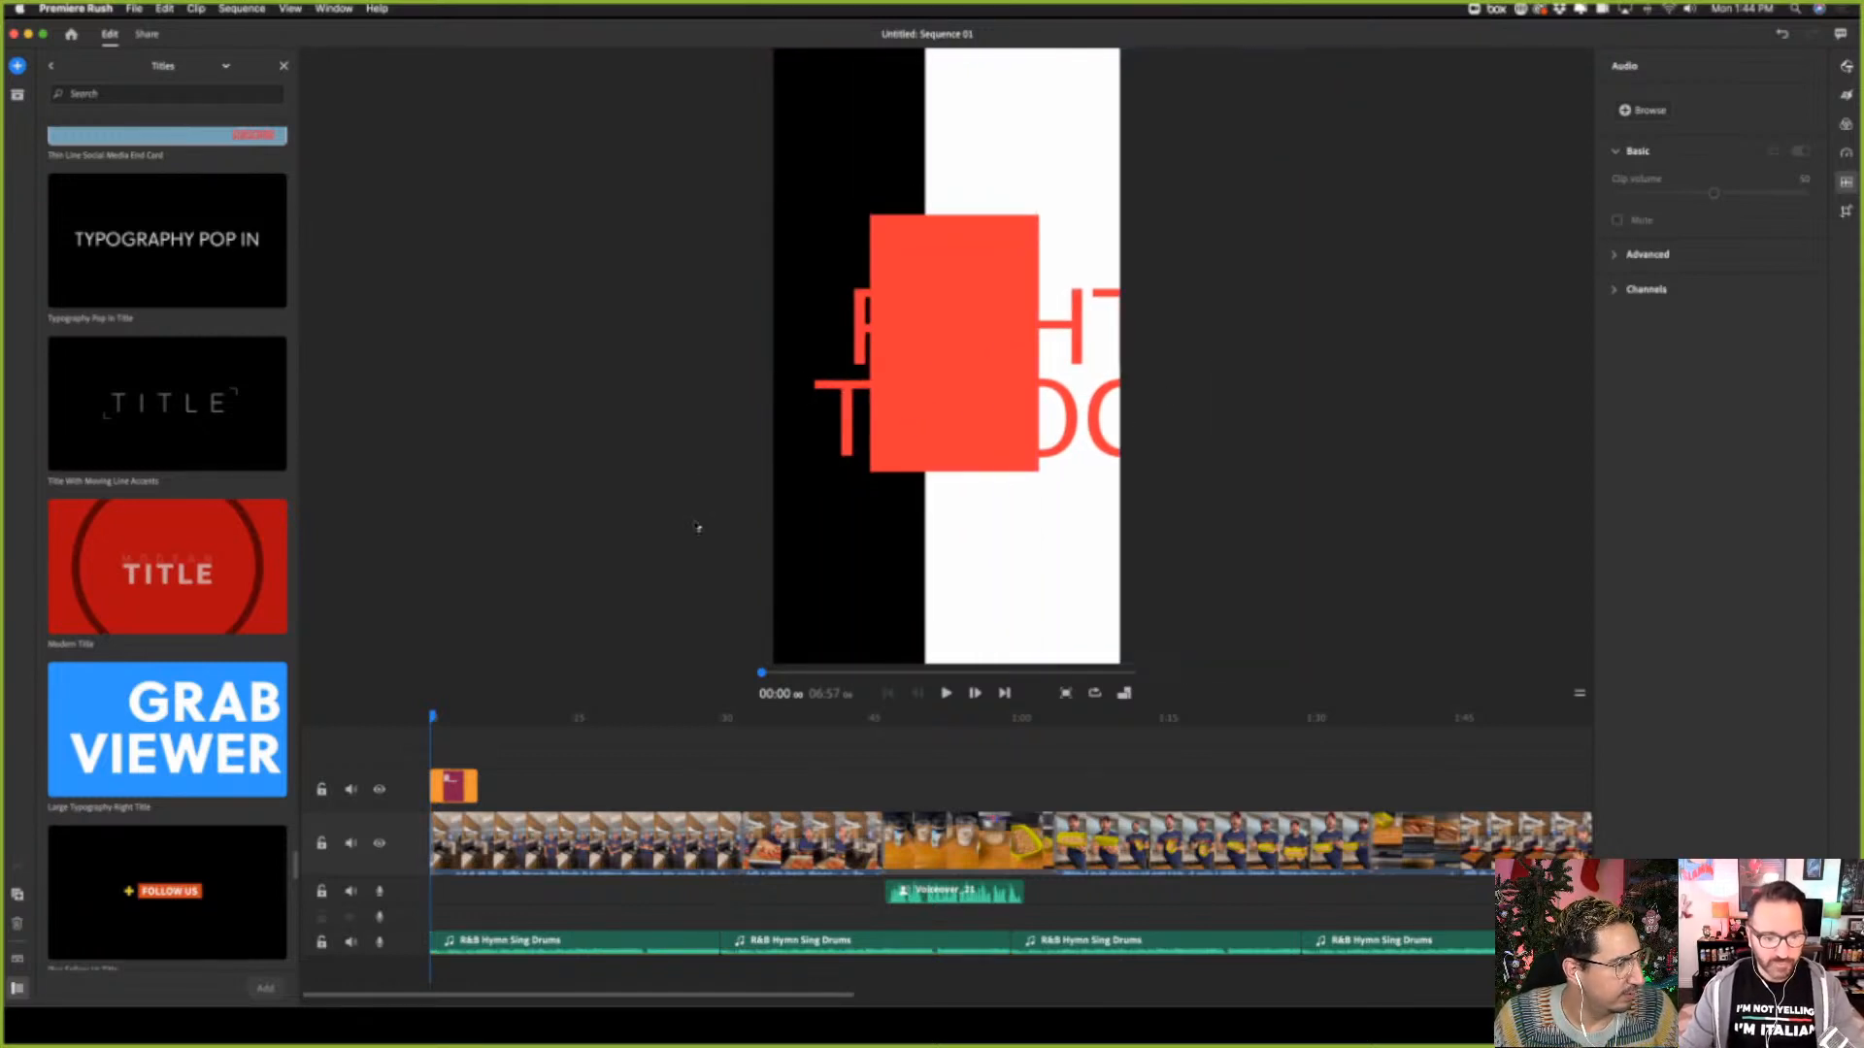
{"action": "key", "text": "space"}
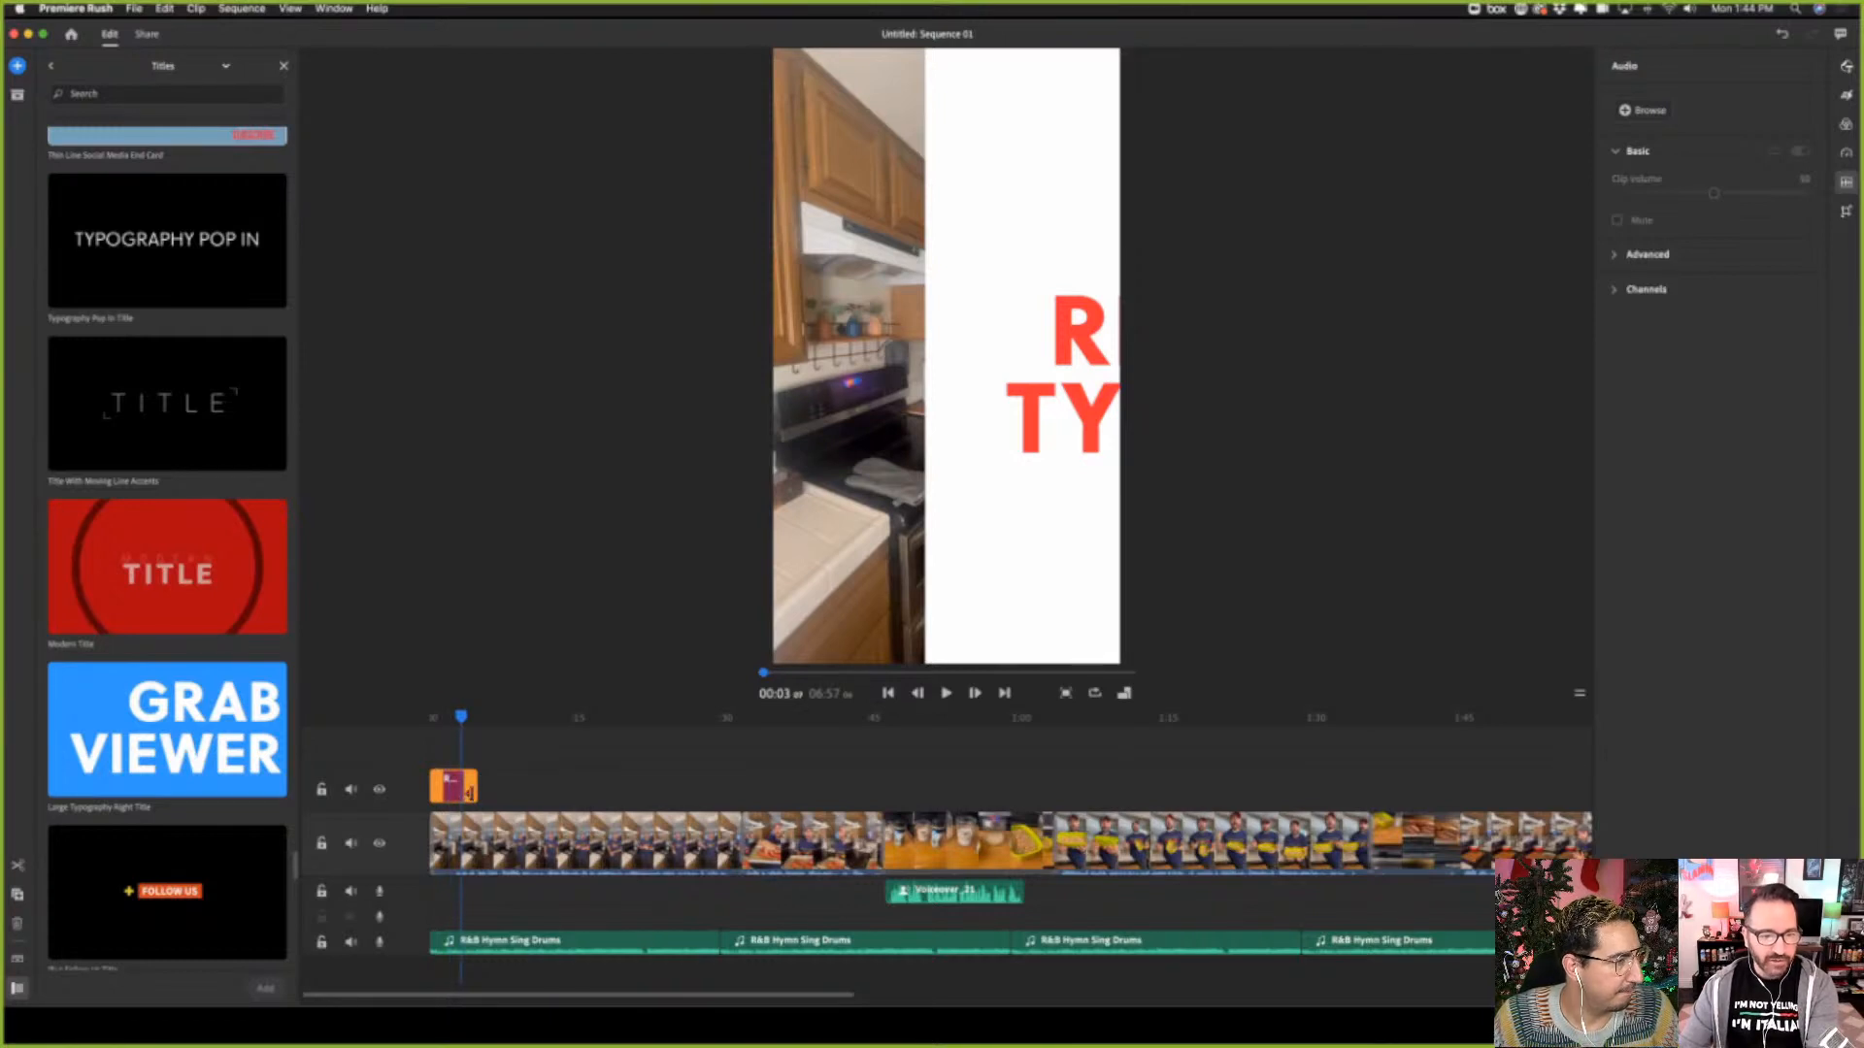
{"action": "key", "text": "Delete"}
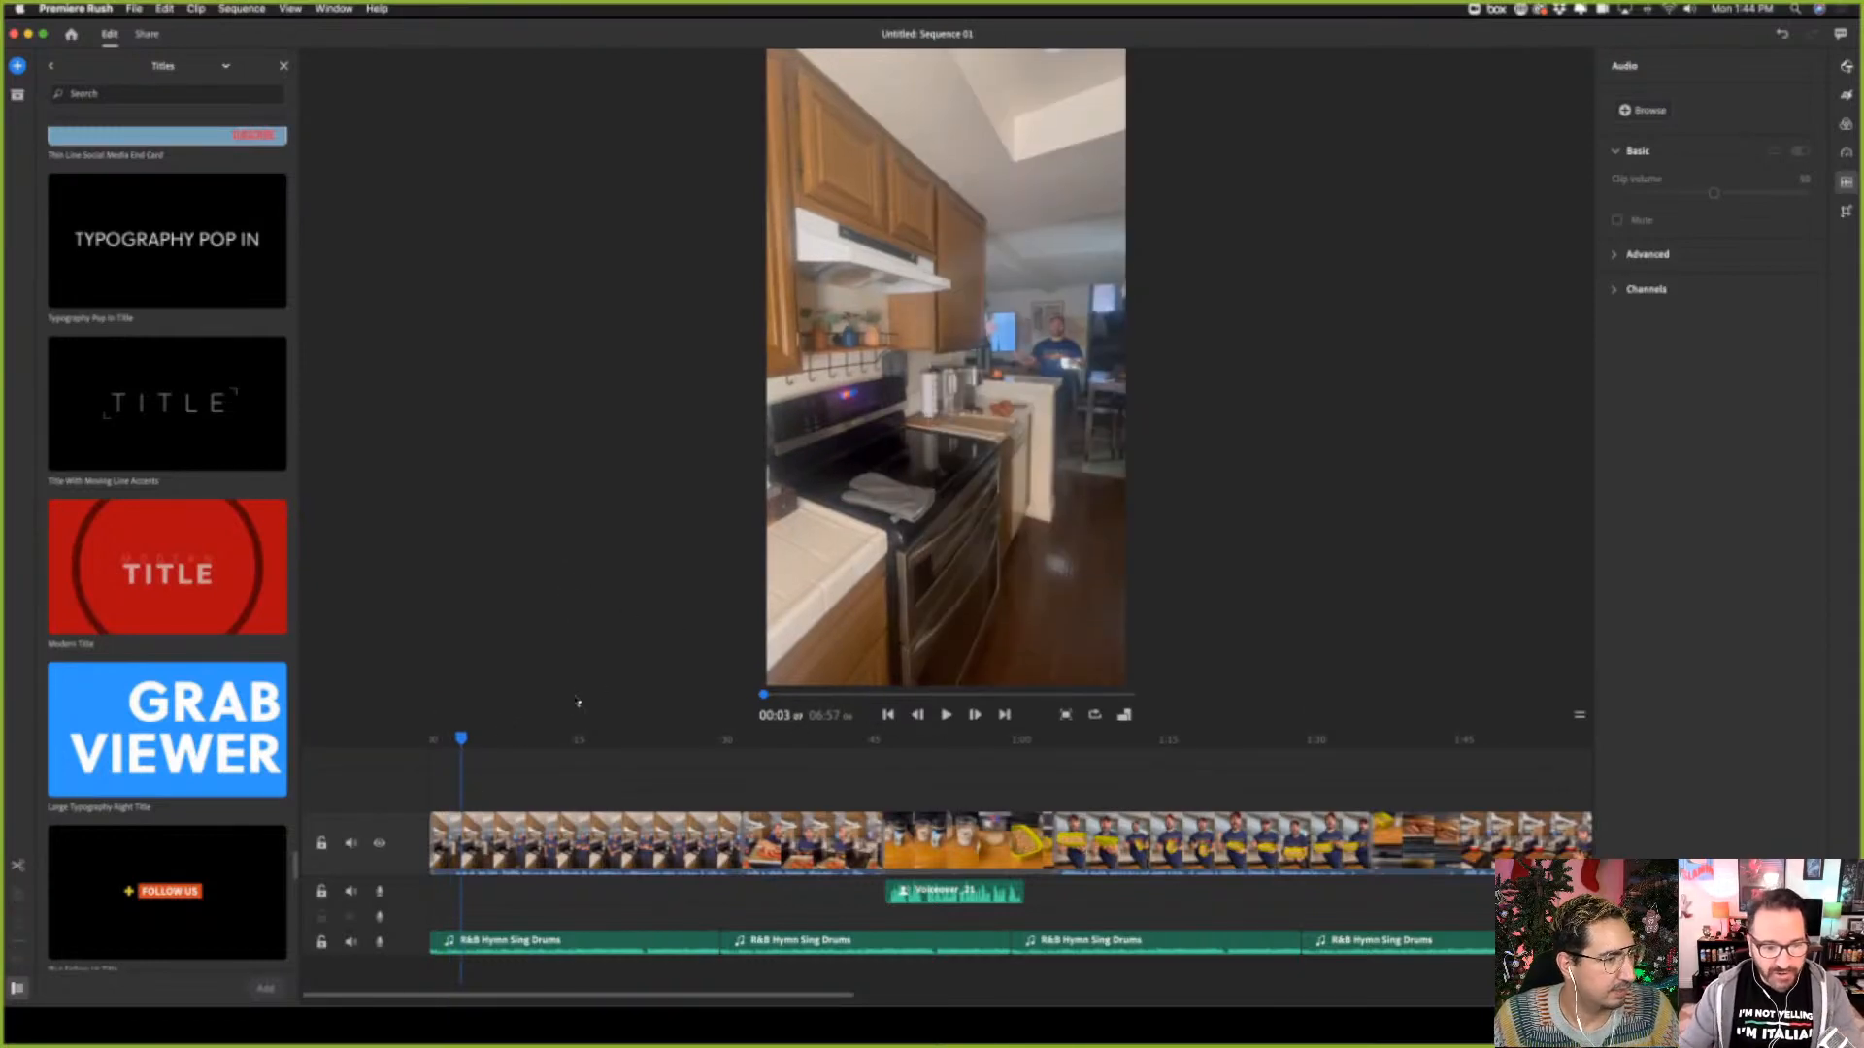
Move the playhead to about 00:33, near the start of the clip showing the tray of sweet potatoes
{"action": "left_click_drag", "start_coordinate": [463, 739], "coordinate": [827, 753]}
{"action": "left_click", "coordinate": [827, 840]}
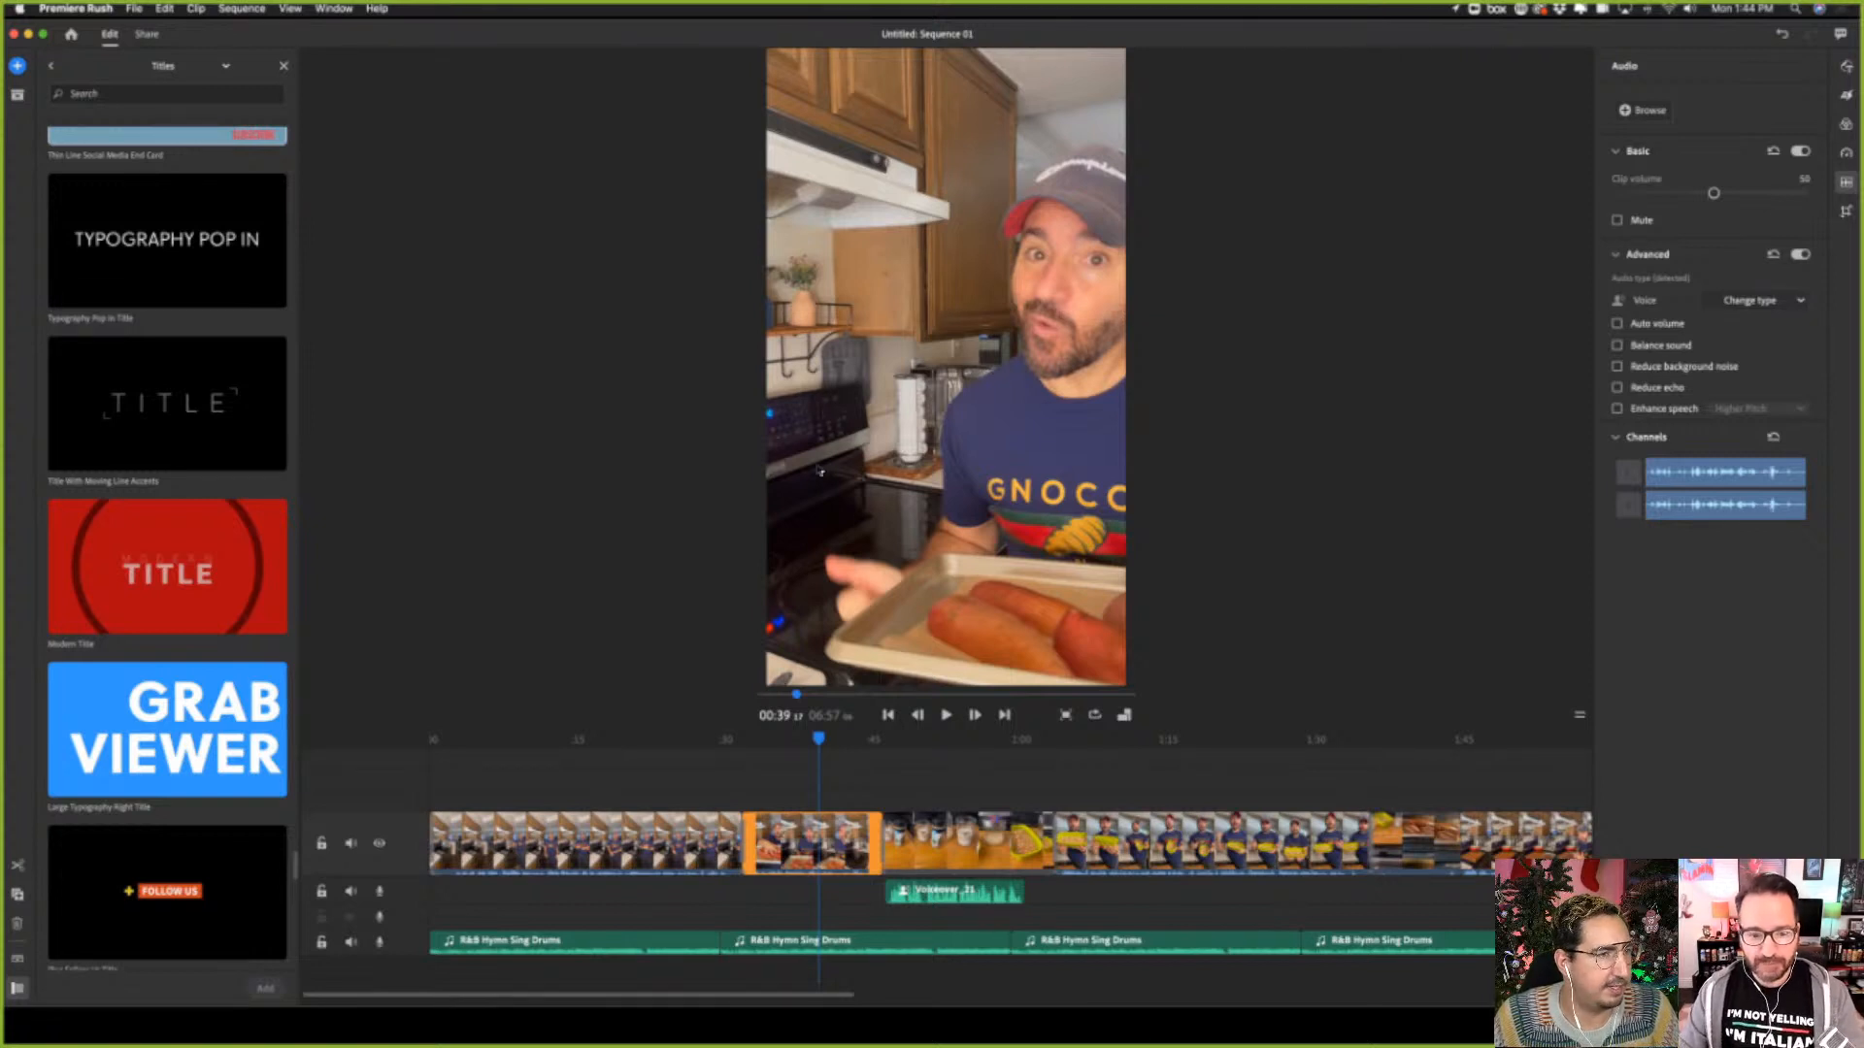
{"action": "left_click_drag", "start_coordinate": [820, 738], "coordinate": [761, 745]}
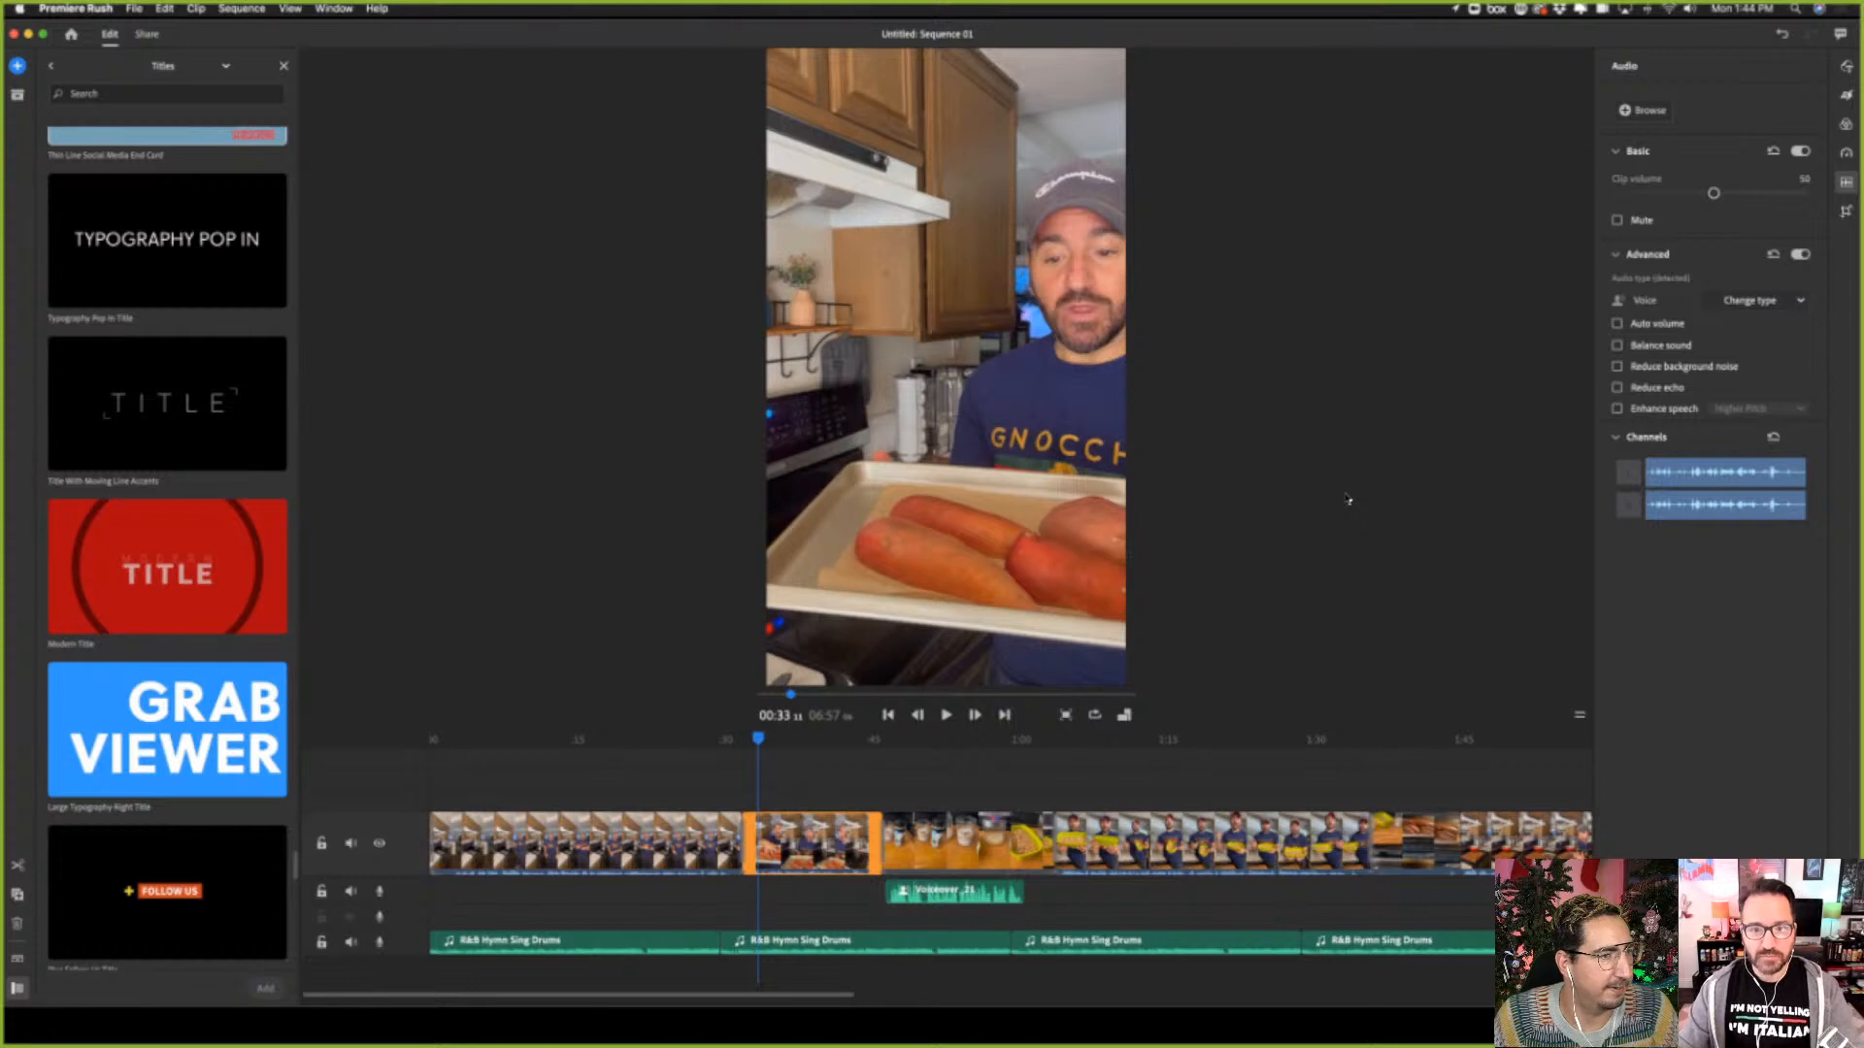
Check the overlay and title graphics and add the Side Dashes Title above the sweet potato clip at the playhead
{"action": "left_click", "coordinate": [17, 65]}
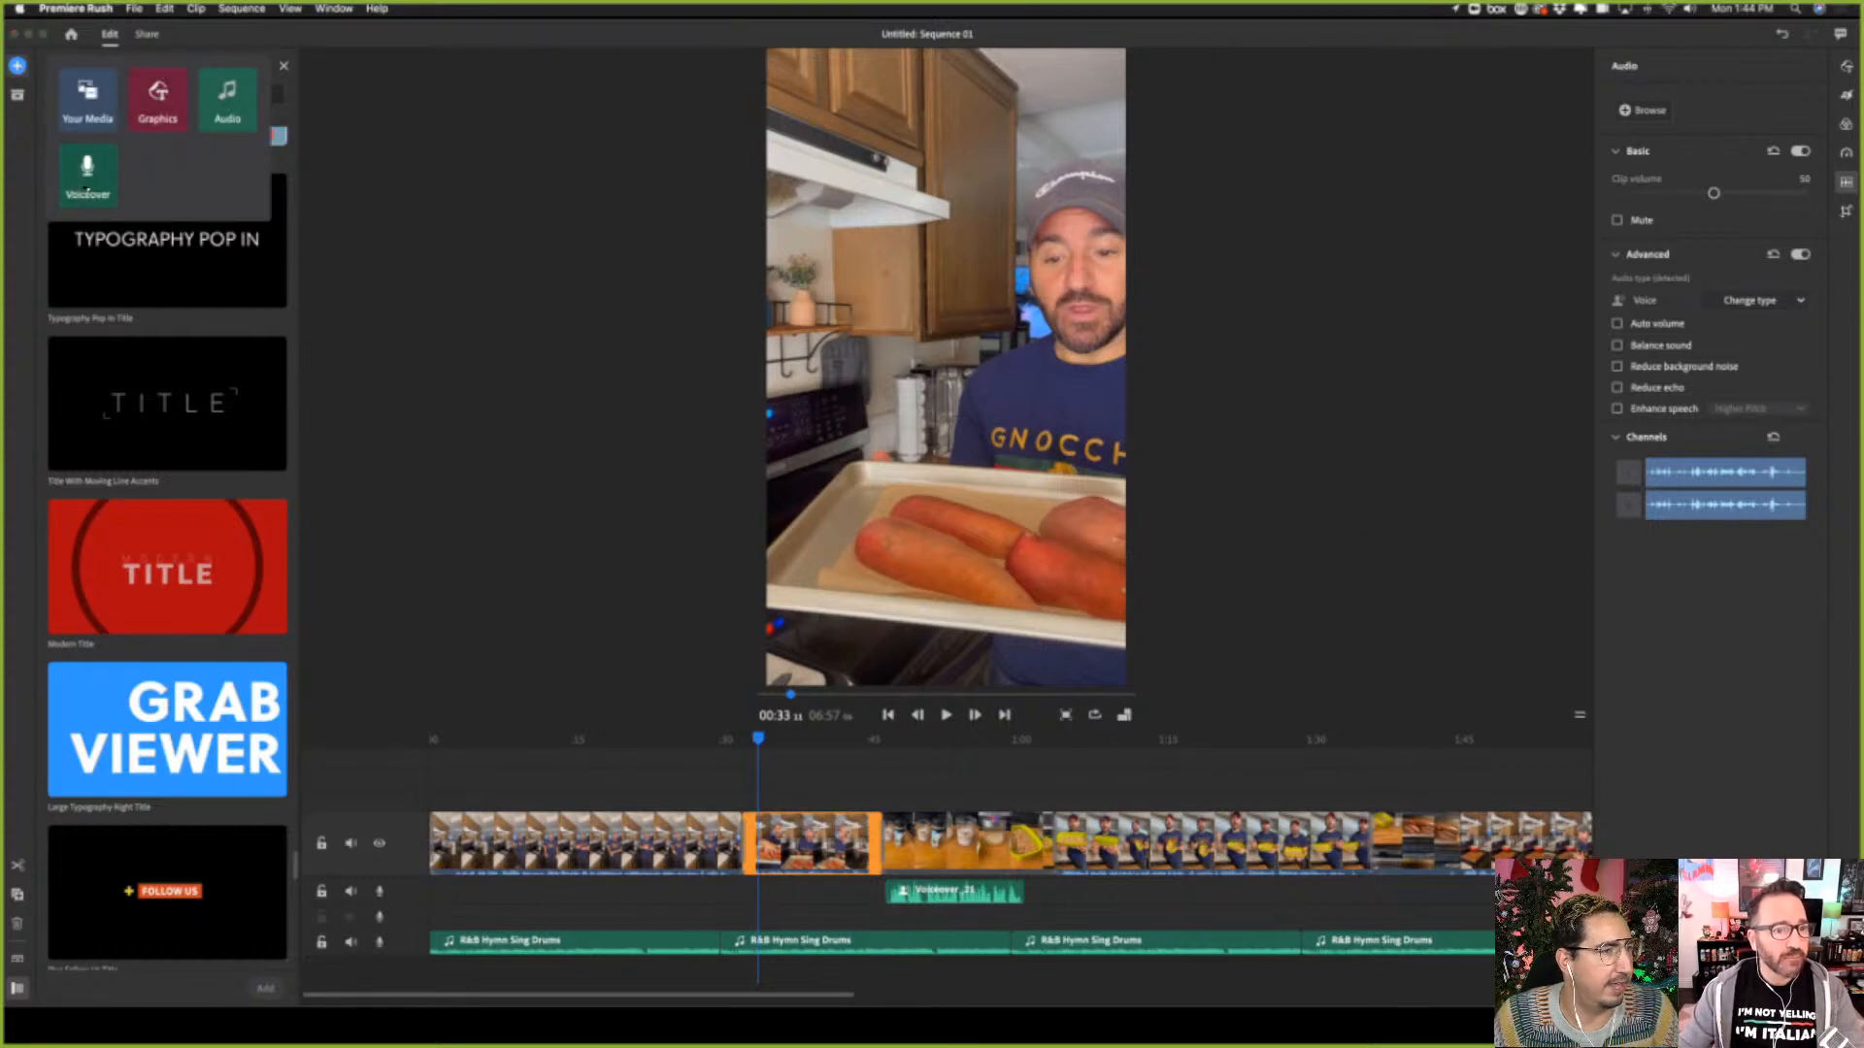
{"action": "left_click", "coordinate": [157, 97]}
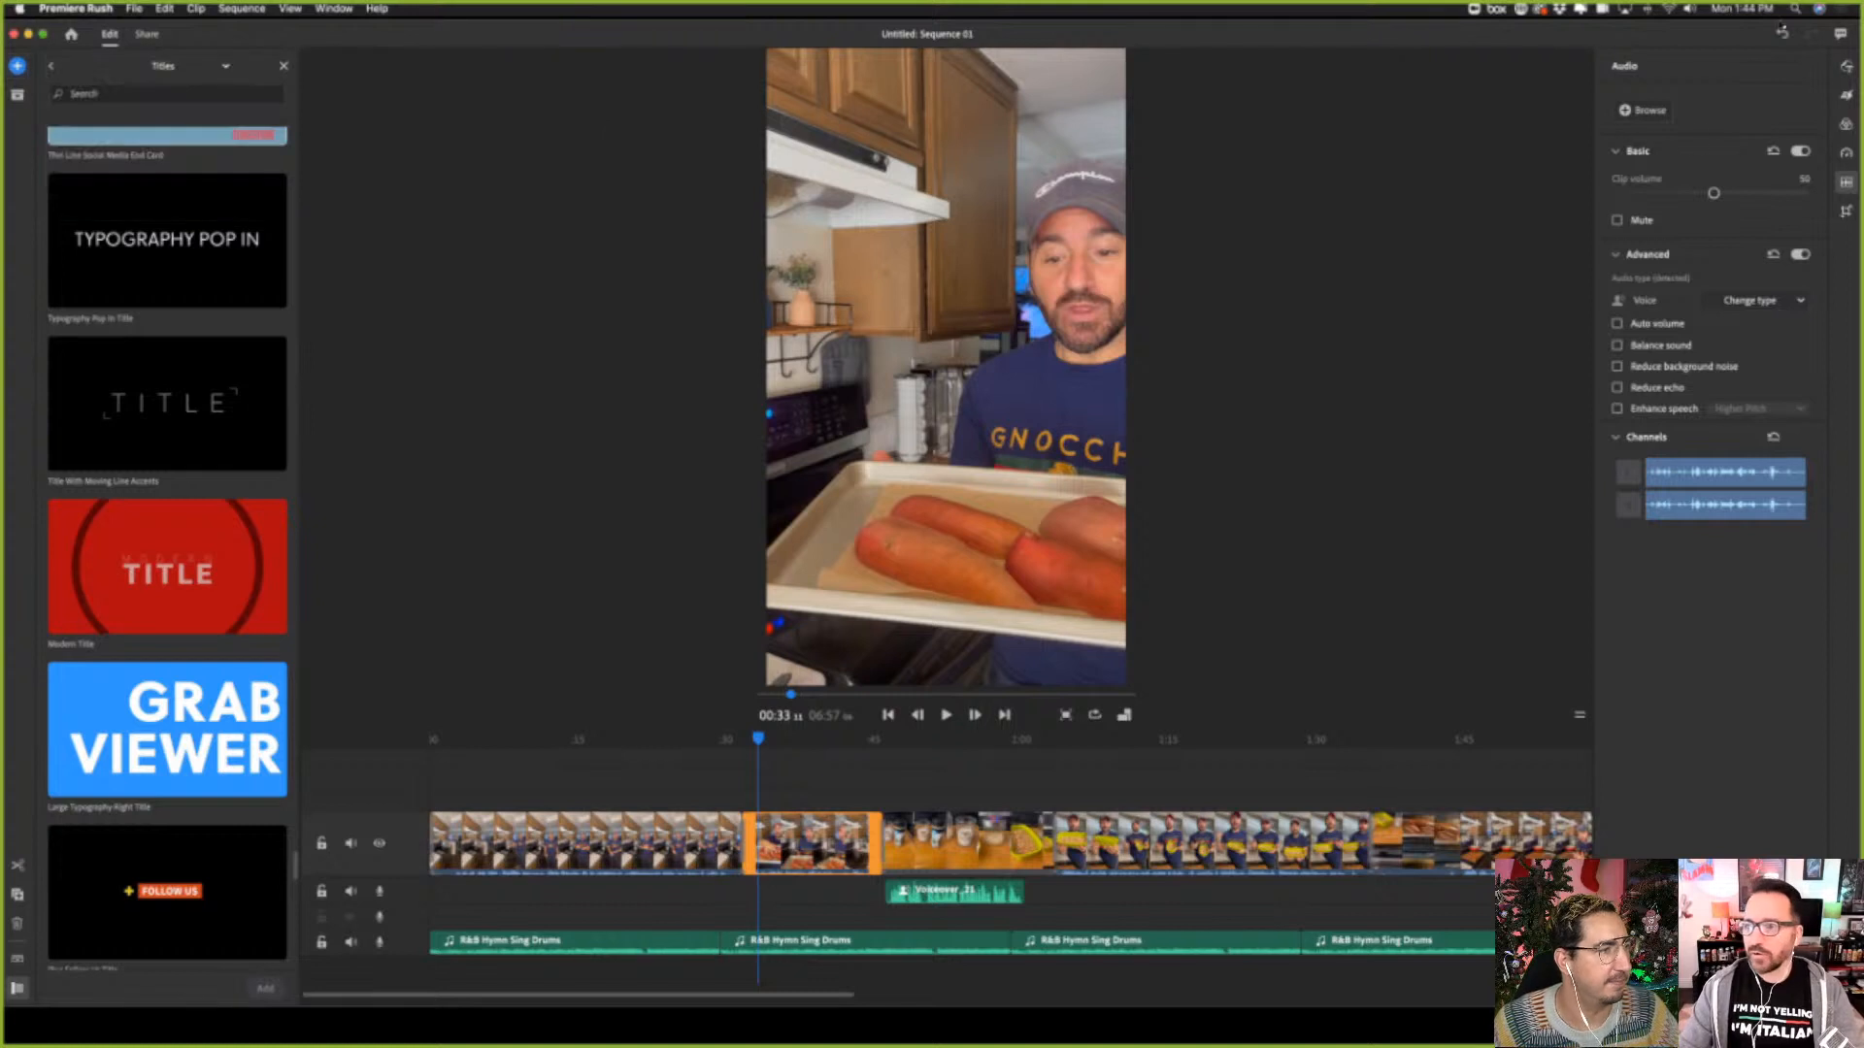
{"action": "left_click", "coordinate": [1847, 68]}
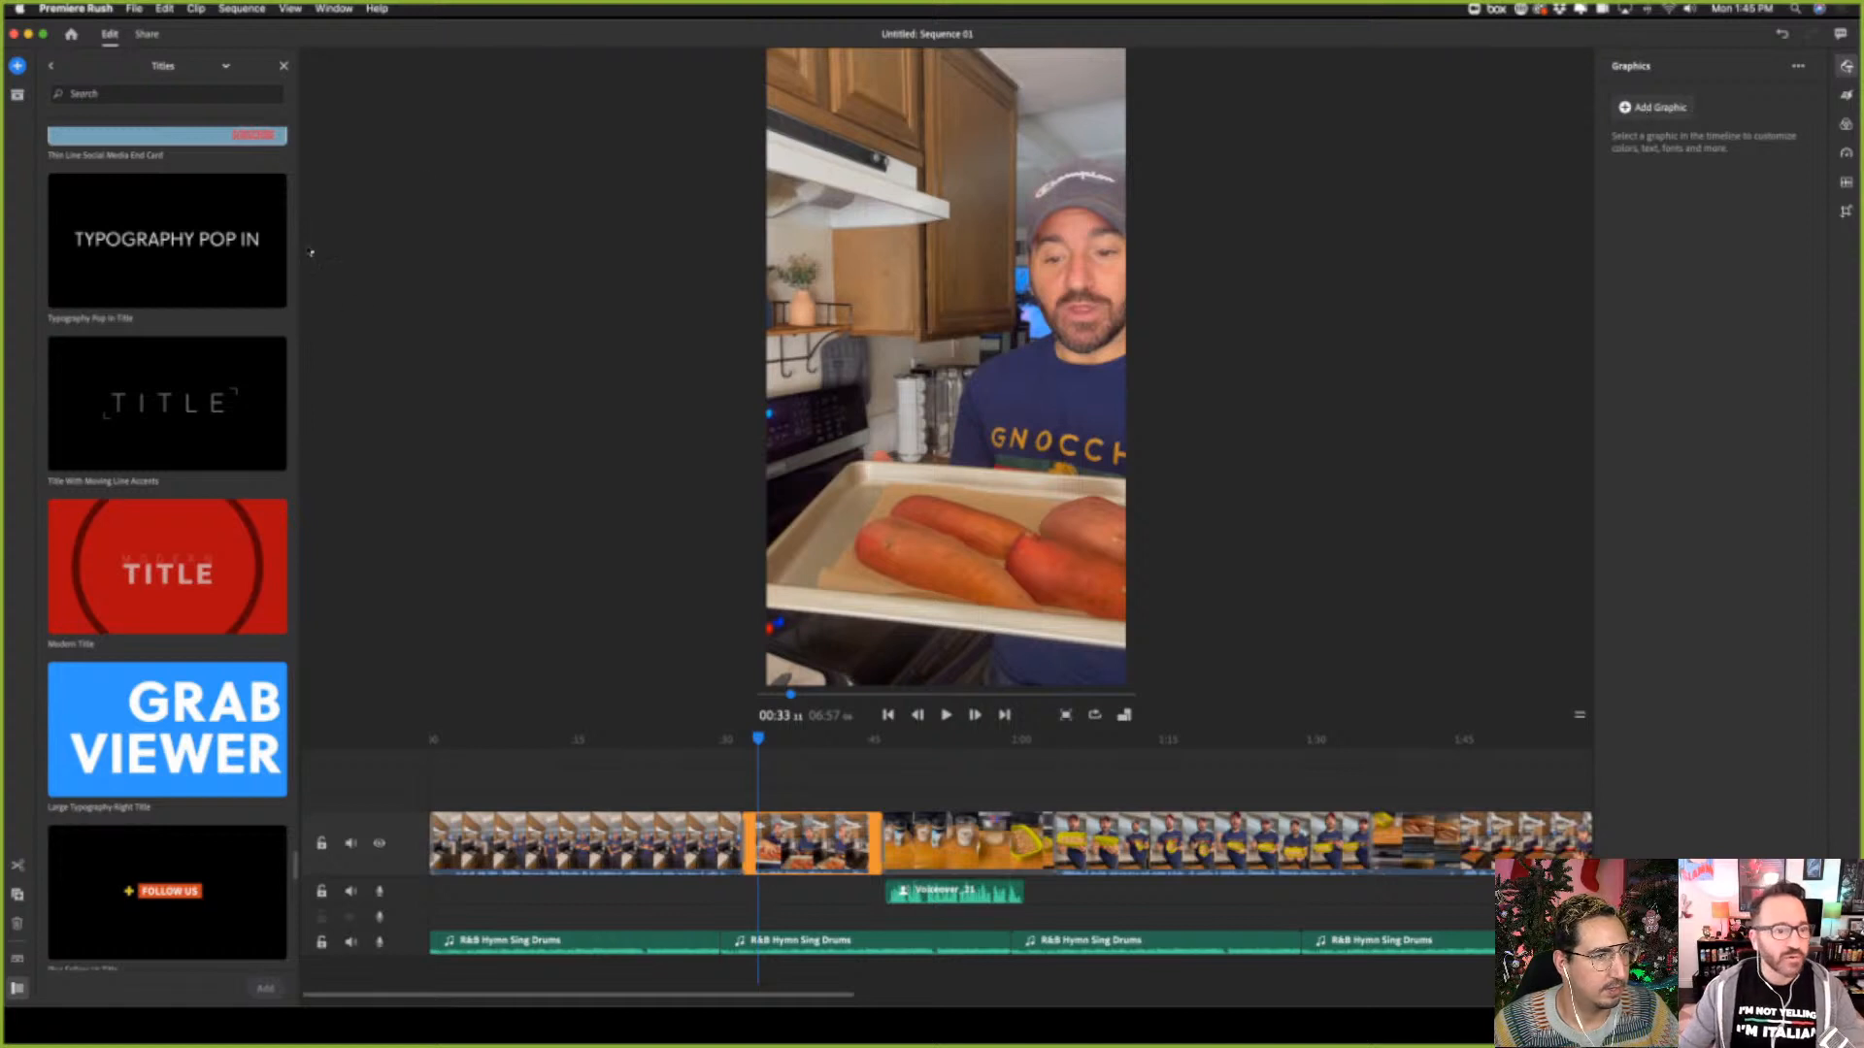
{"action": "scroll", "coordinate": [97, 216], "scroll_direction": "up", "scroll_amount": 2}
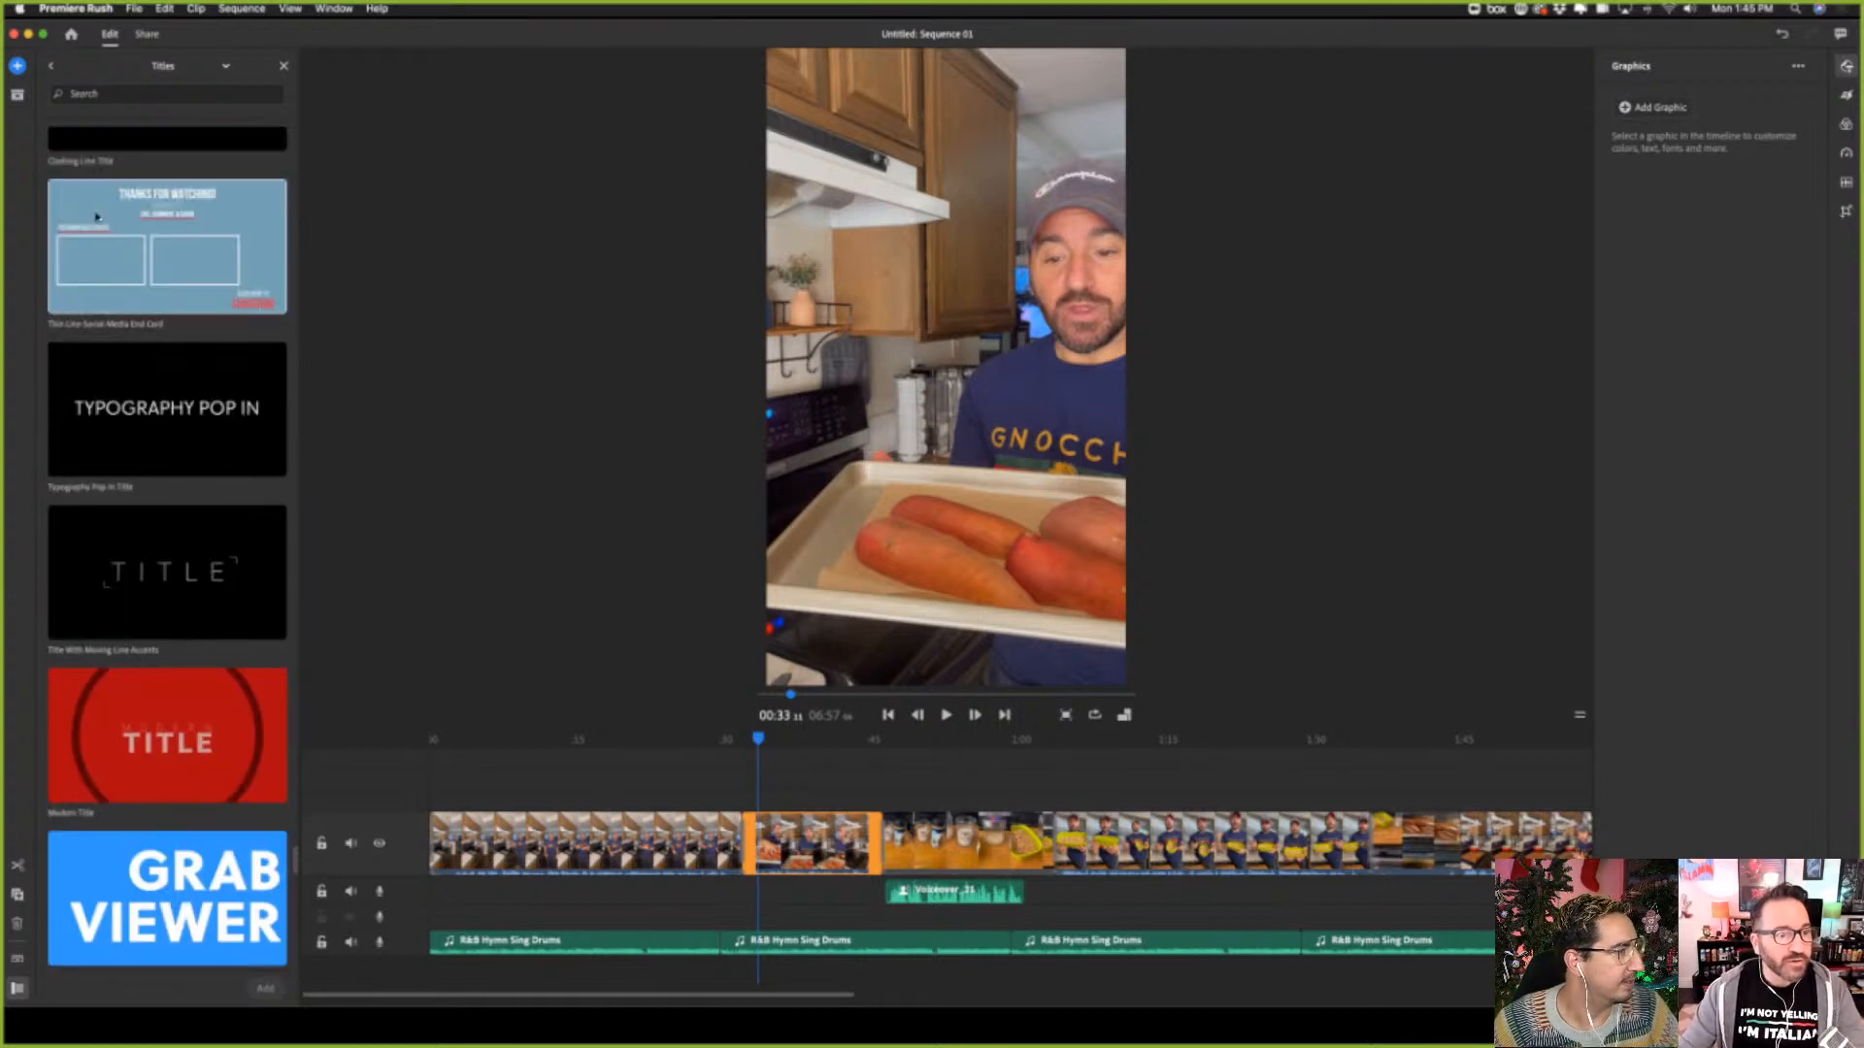
{"action": "left_click", "coordinate": [224, 66]}
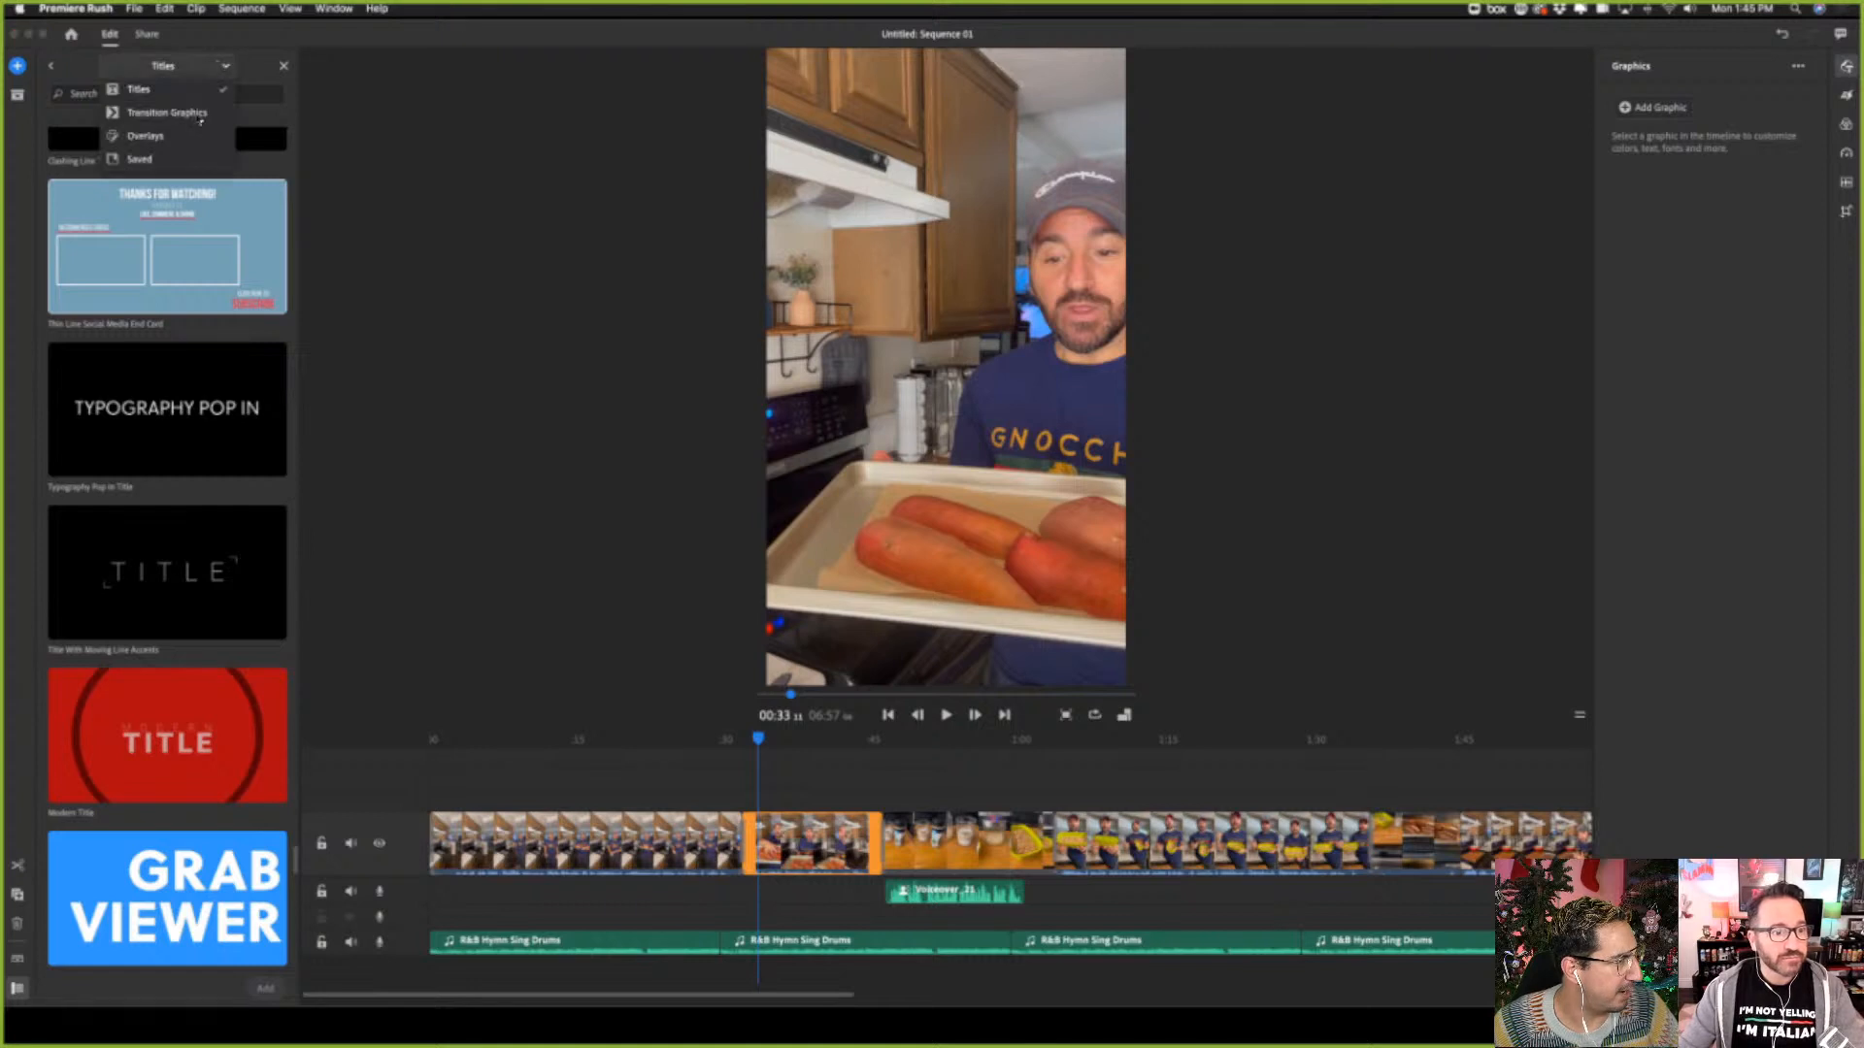
{"action": "left_click", "coordinate": [146, 137]}
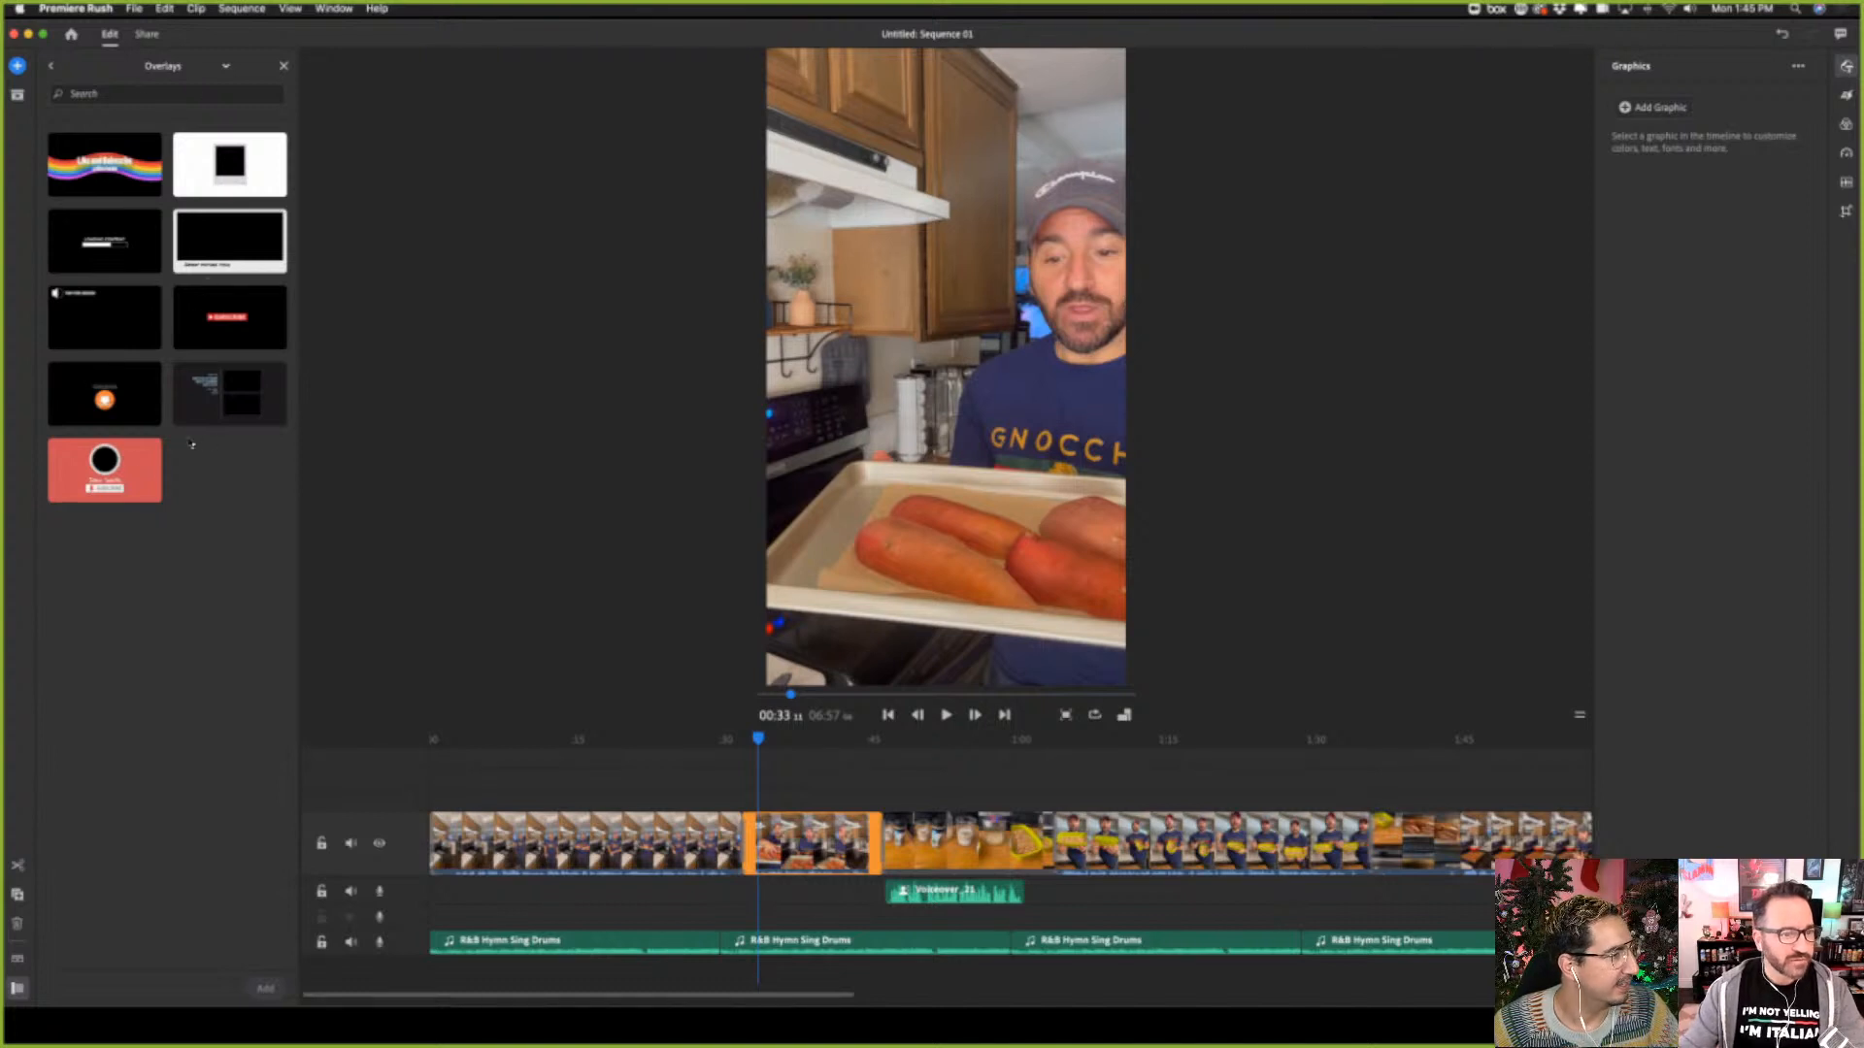
{"action": "left_click", "coordinate": [163, 66]}
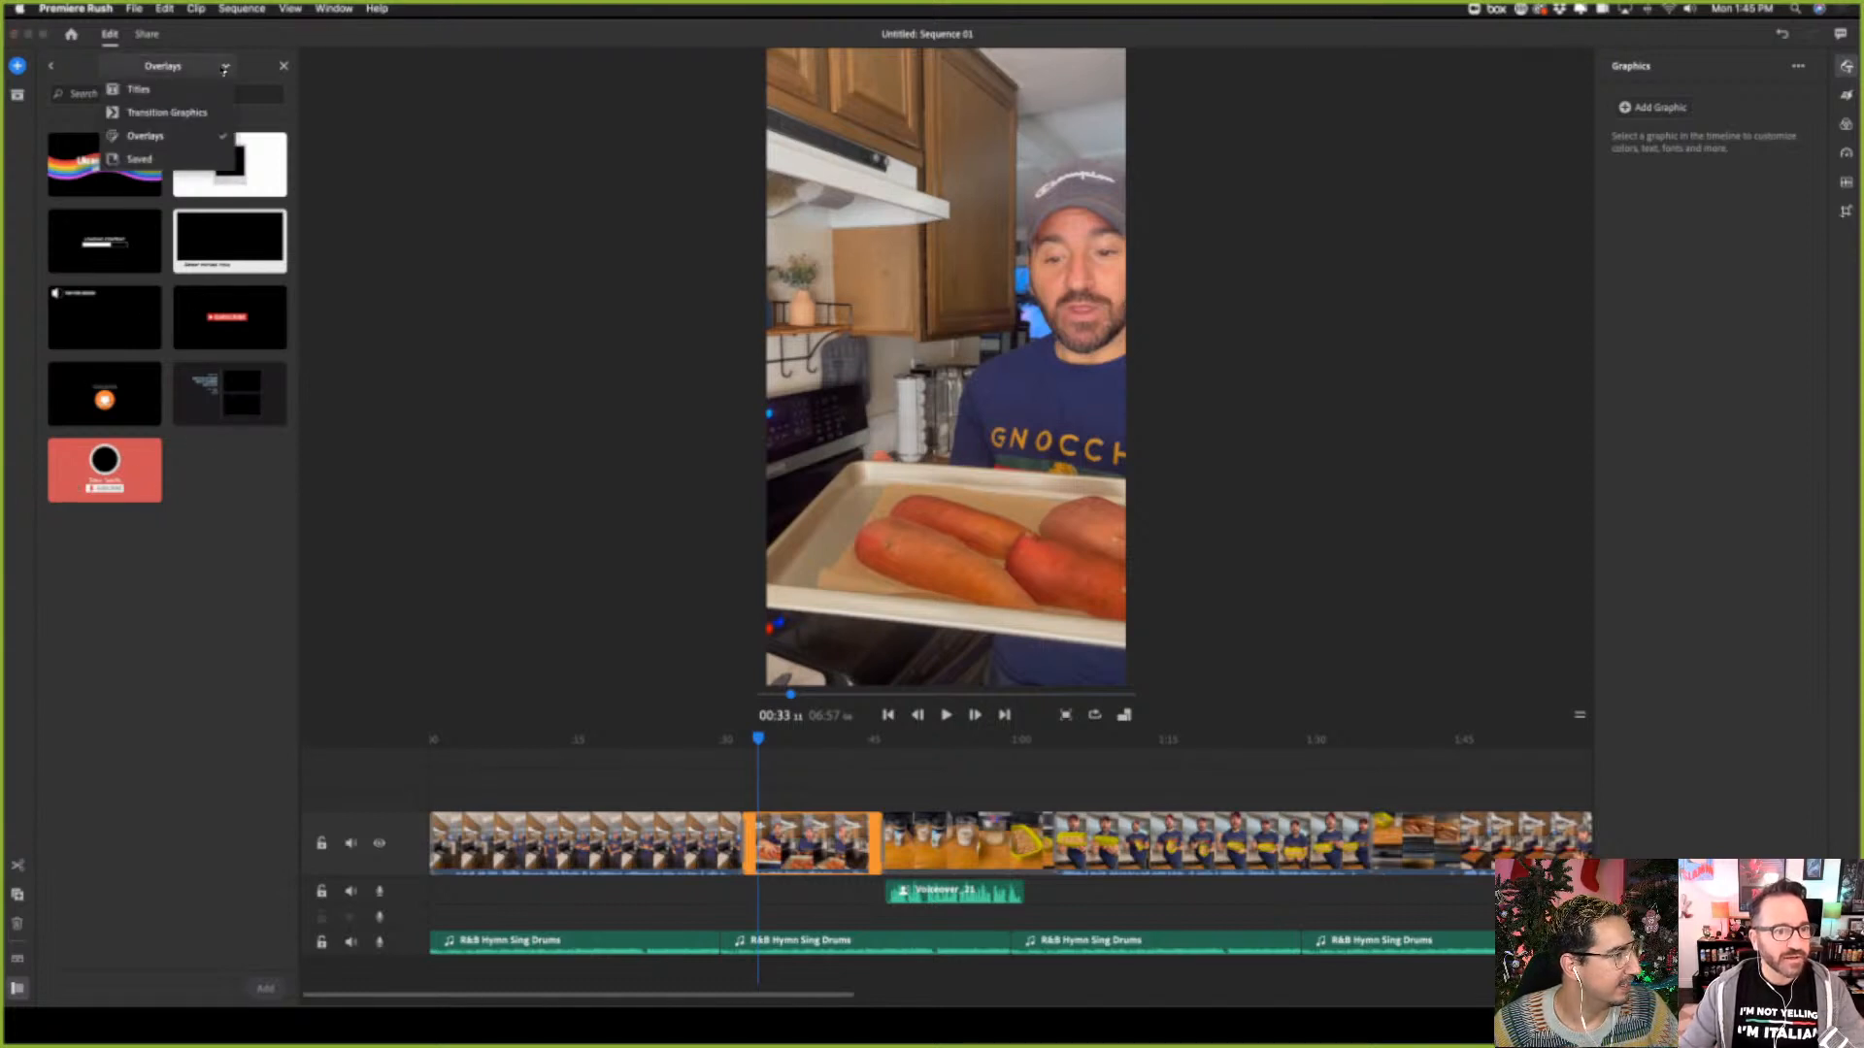
{"action": "left_click", "coordinate": [157, 92]}
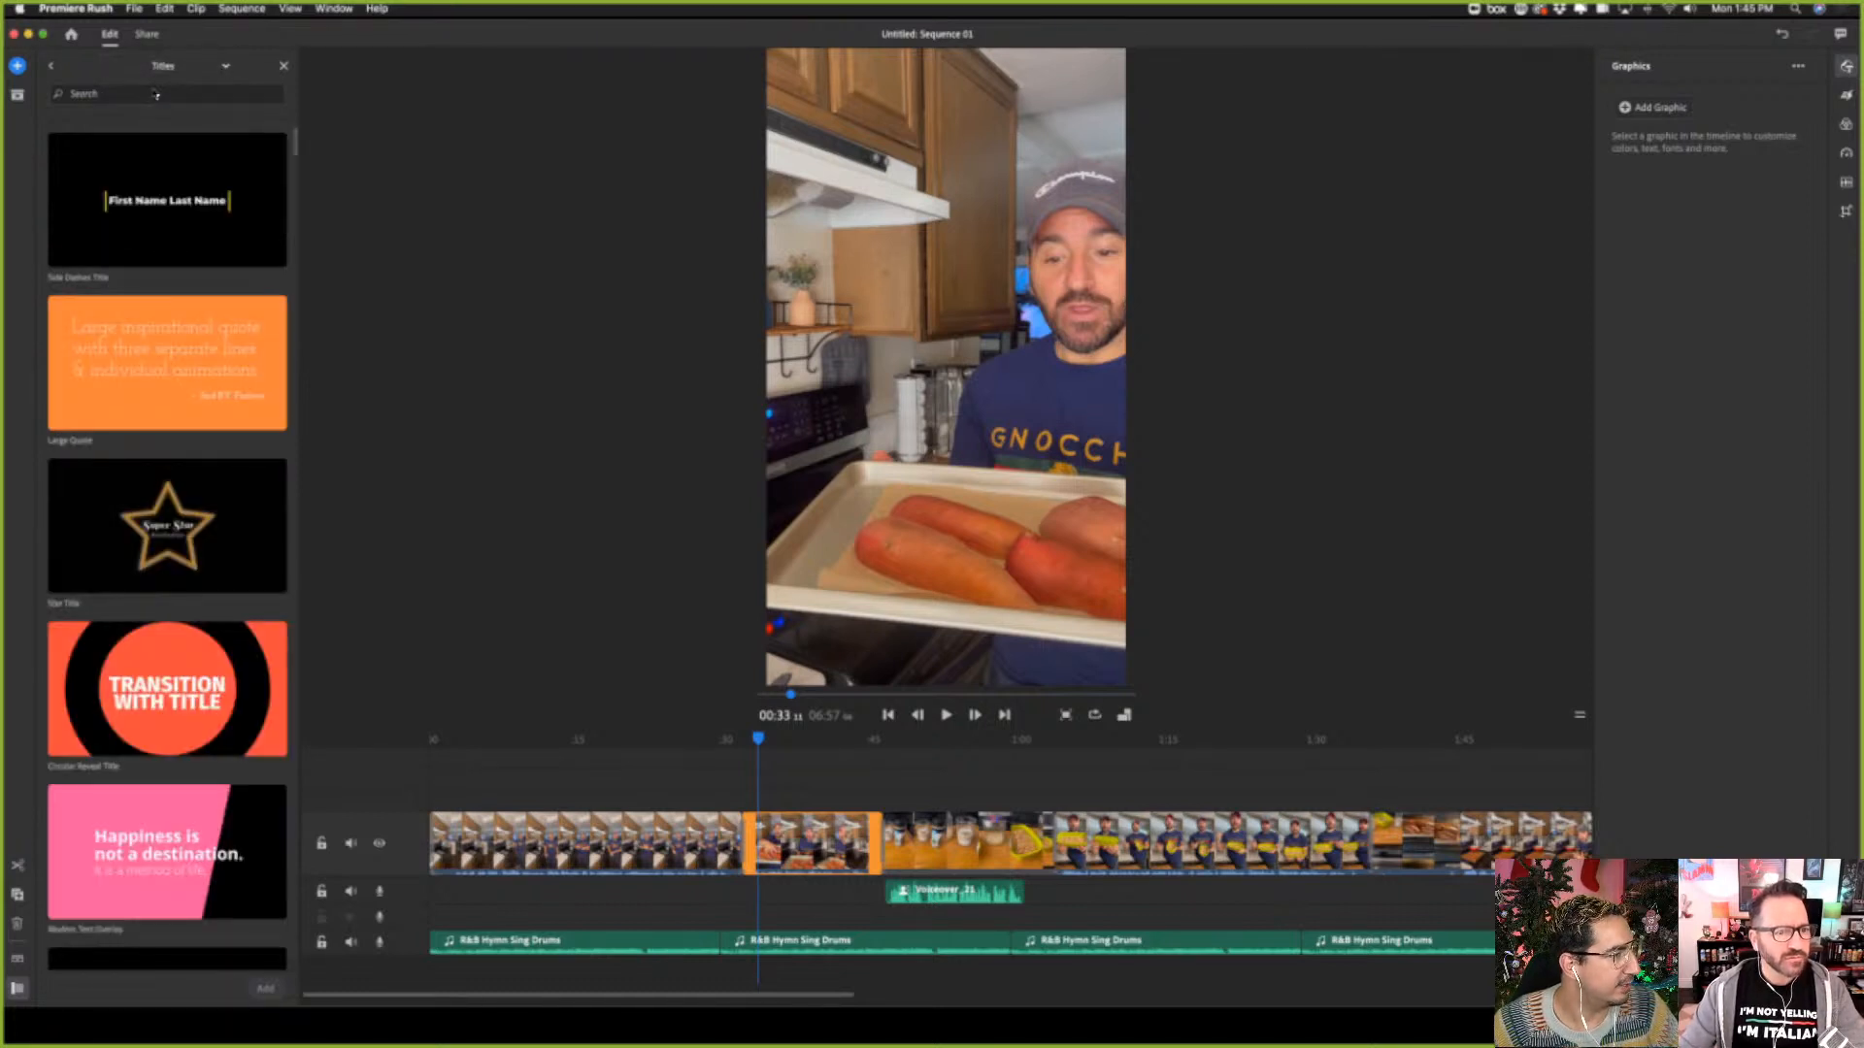
{"action": "left_click", "coordinate": [166, 213]}
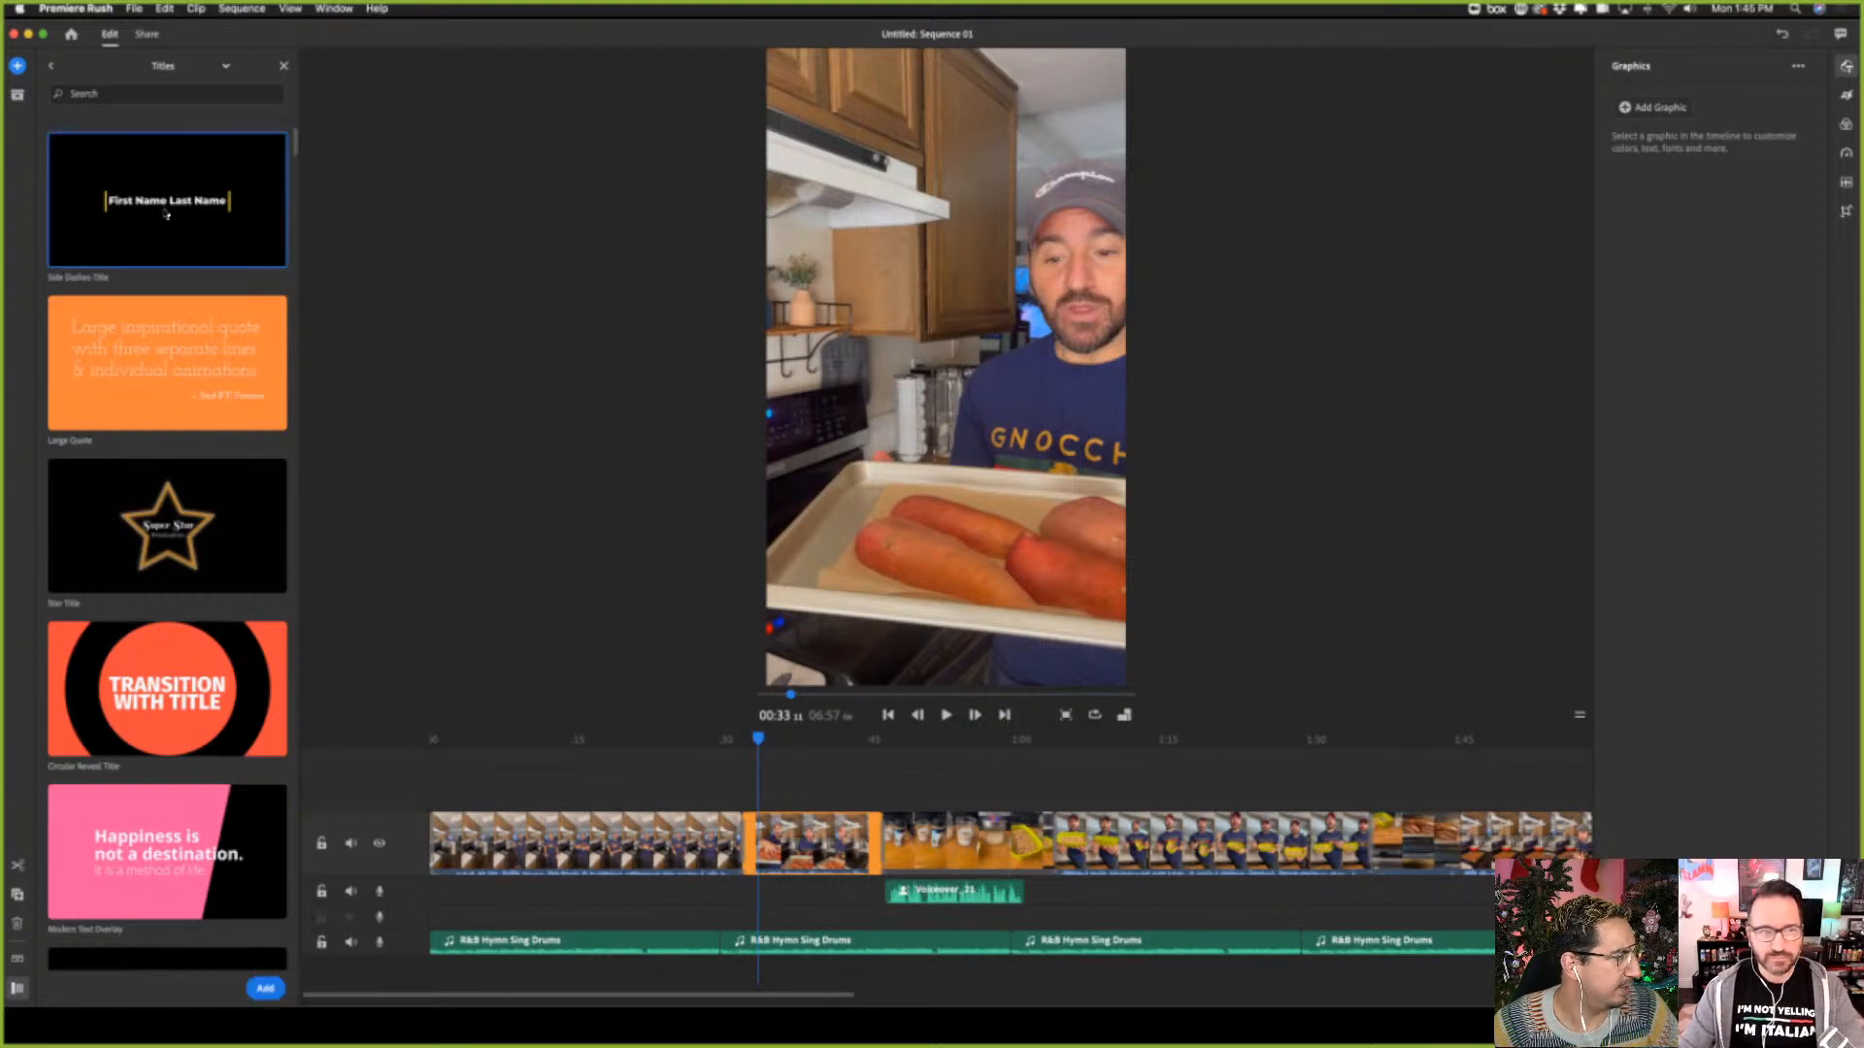
{"action": "left_click", "coordinate": [265, 988]}
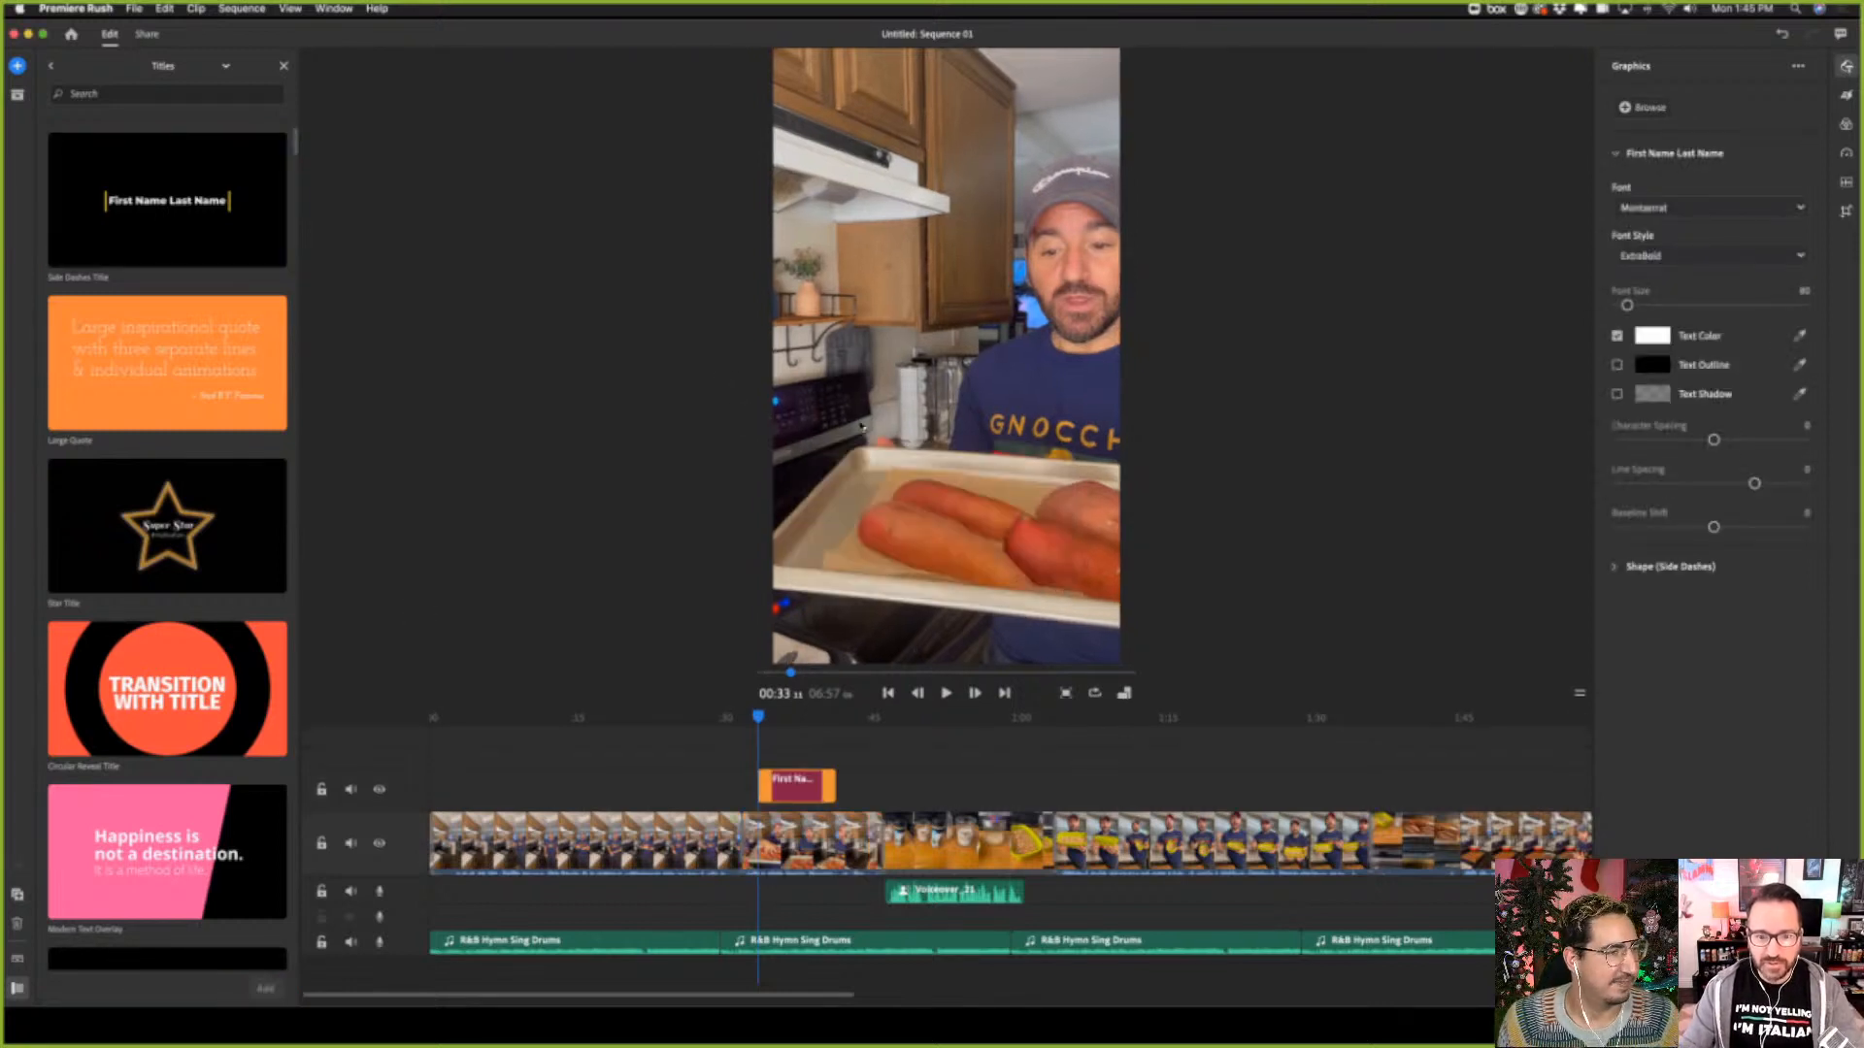
Replace the title's placeholder text with "Preheat Oven to 400 Degrees"
{"action": "double_click", "coordinate": [803, 793]}
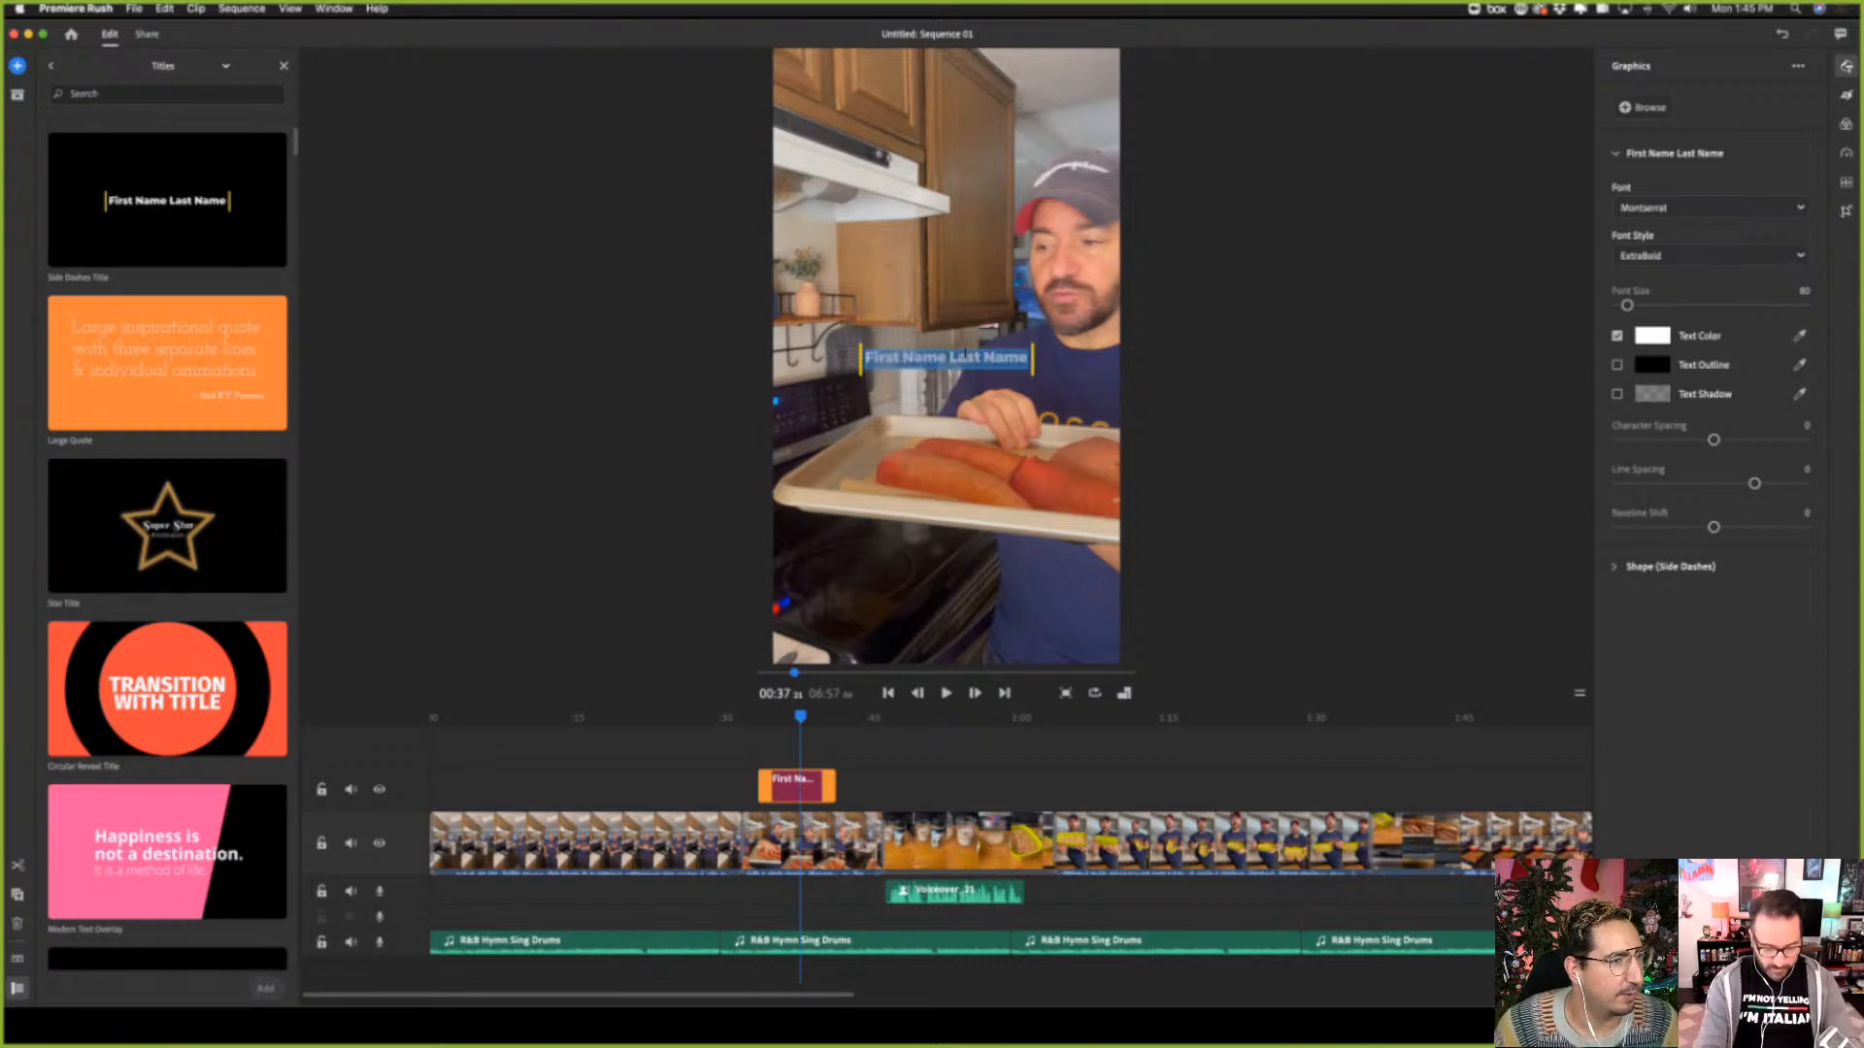
{"action": "type", "text": "Pr"}
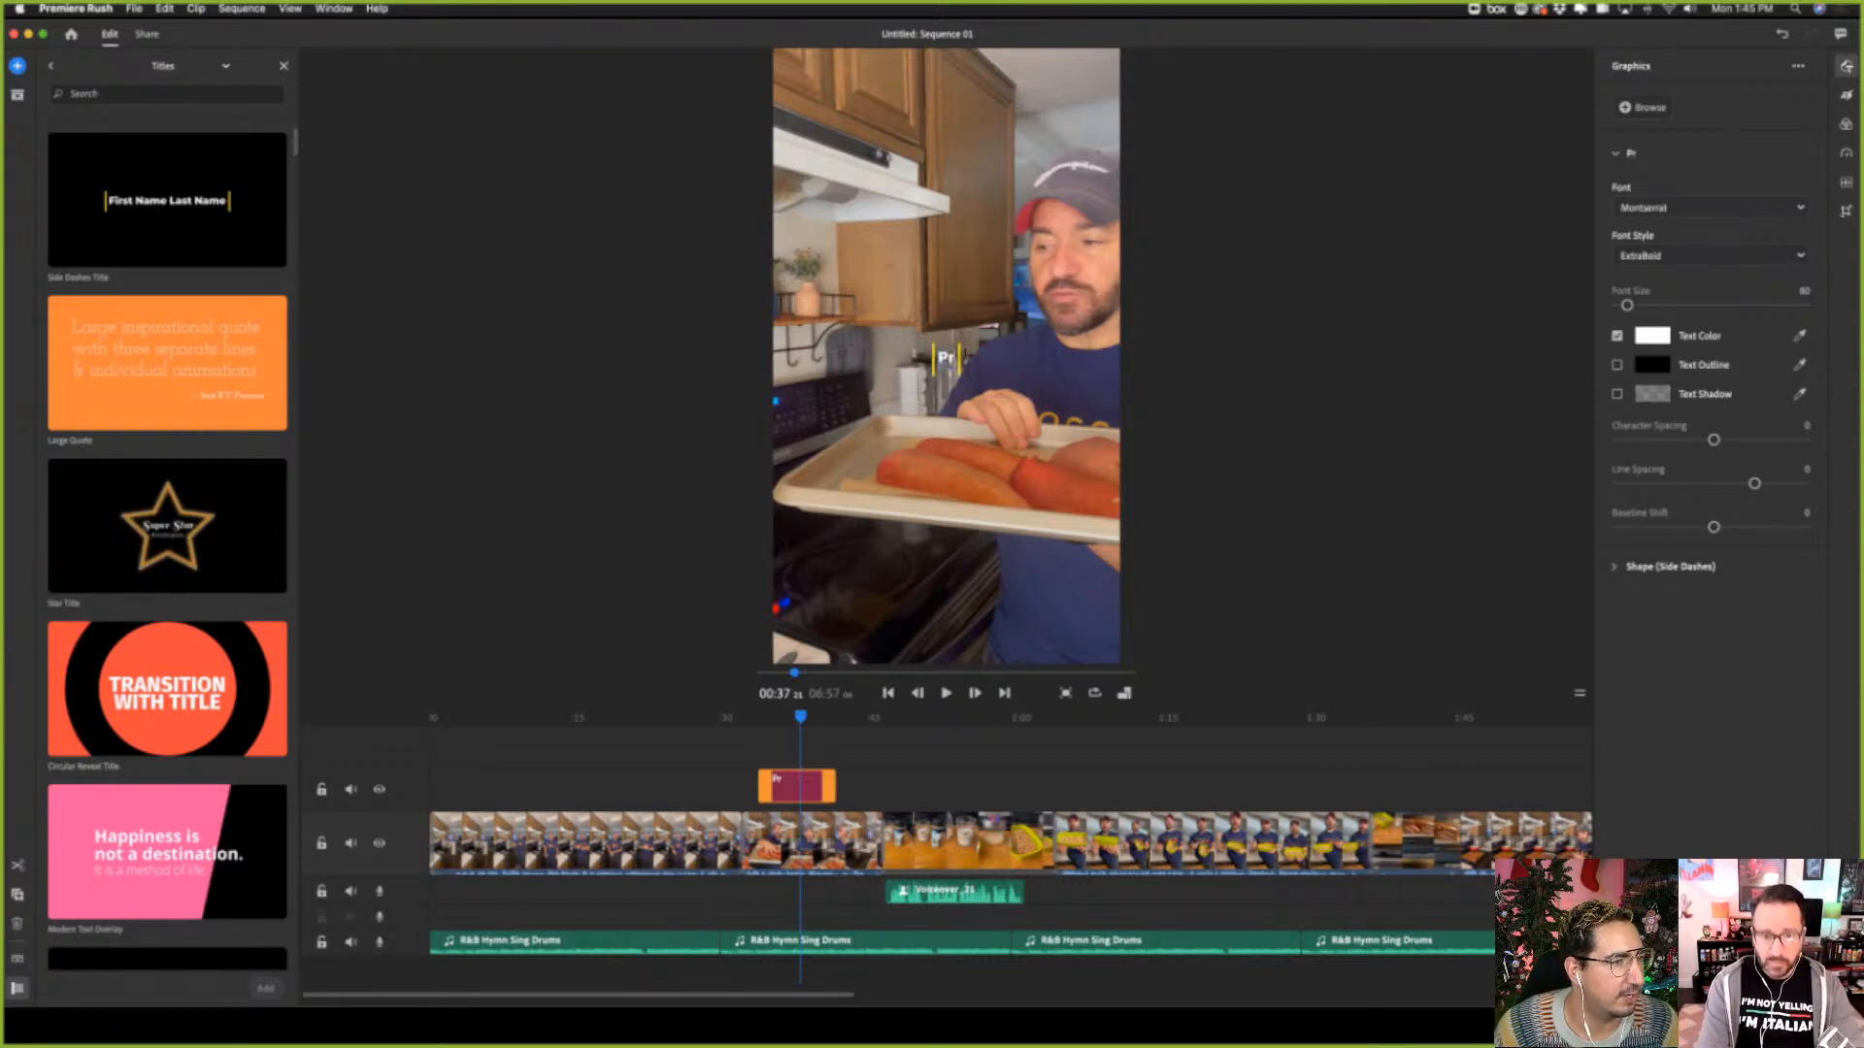
{"action": "type", "text": "eheat"}
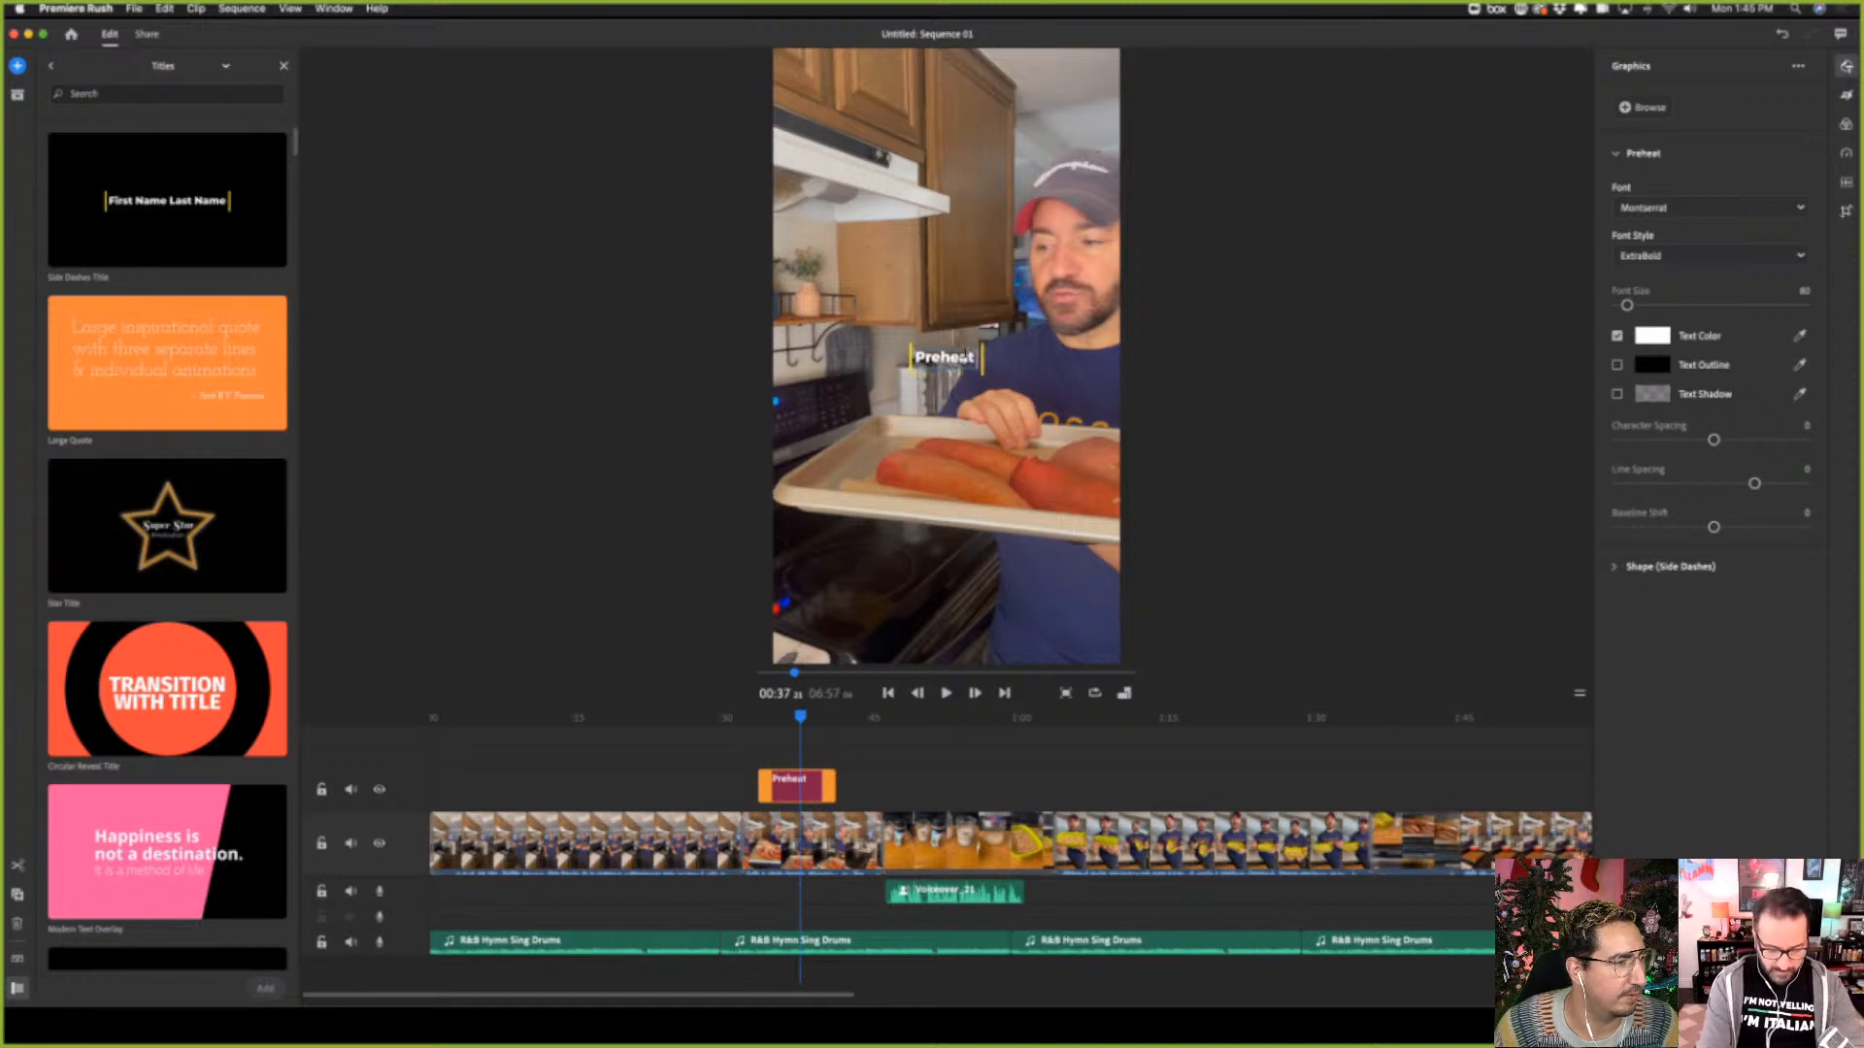
{"action": "type", "text": " Over to"}
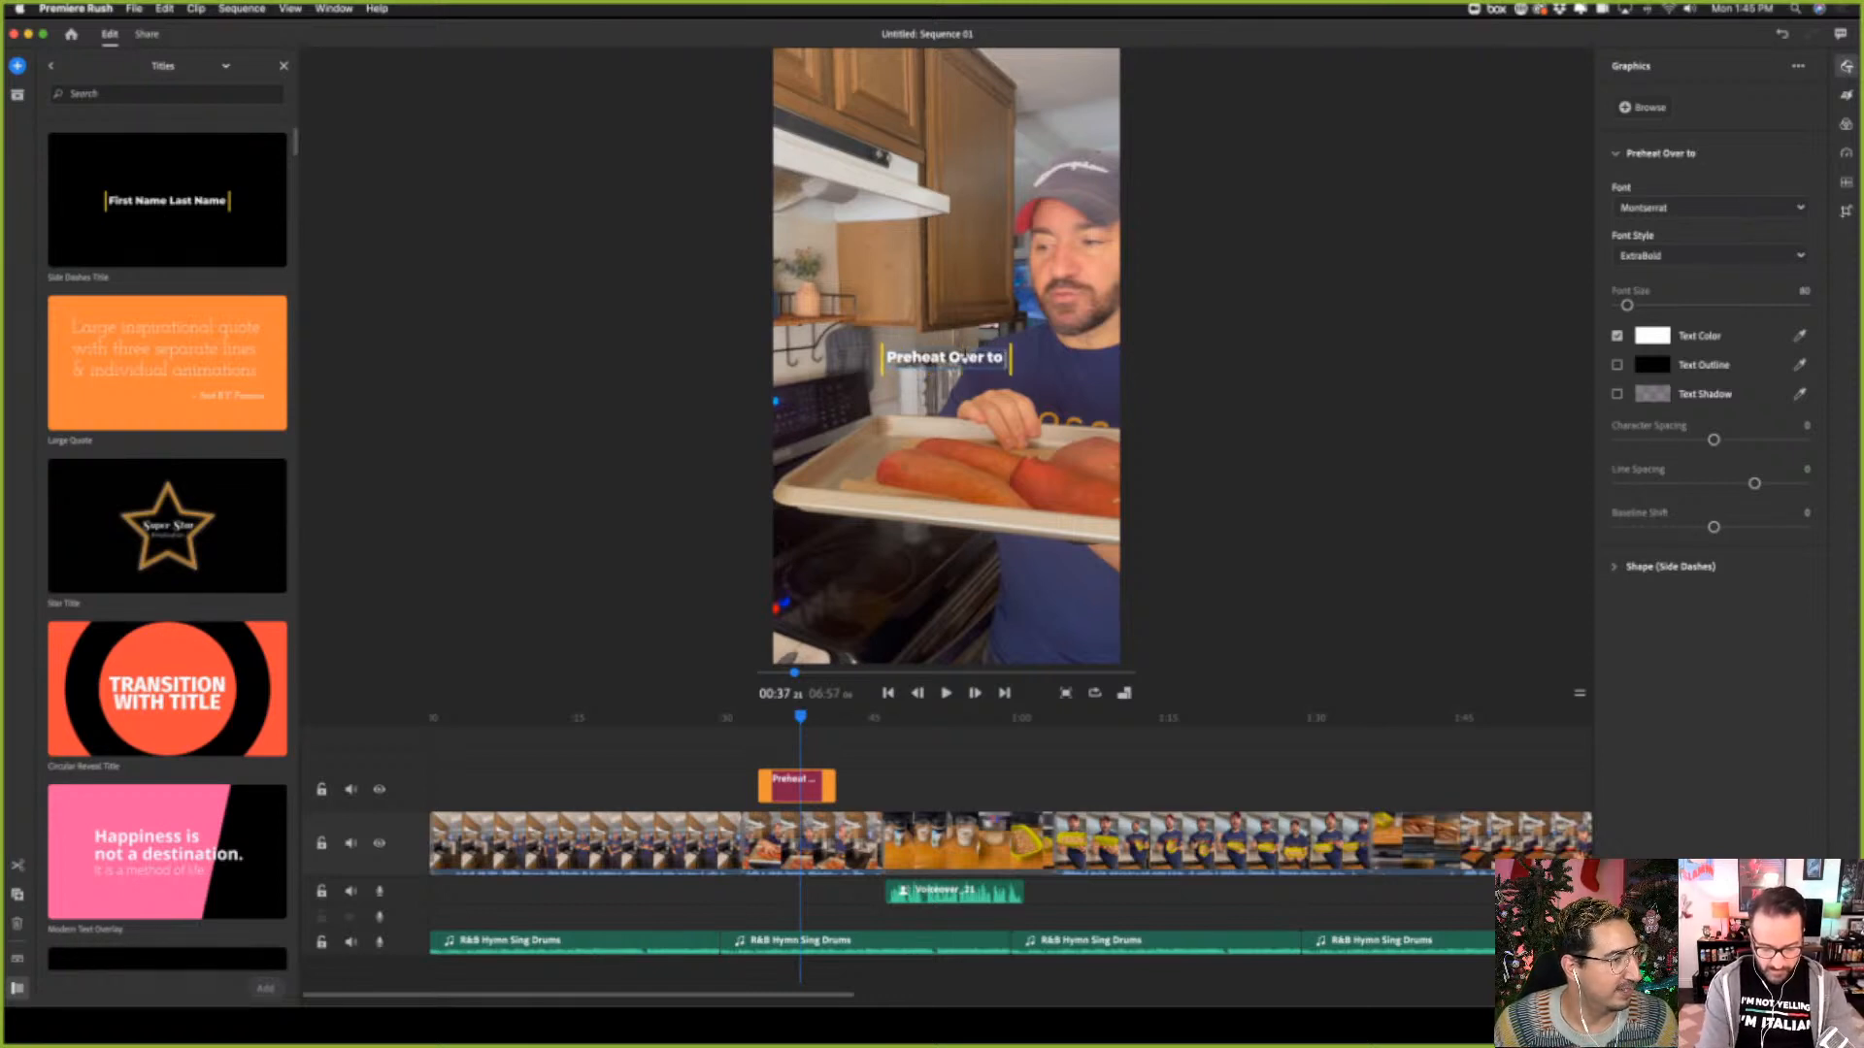
{"action": "type", "text": " 400 De"}
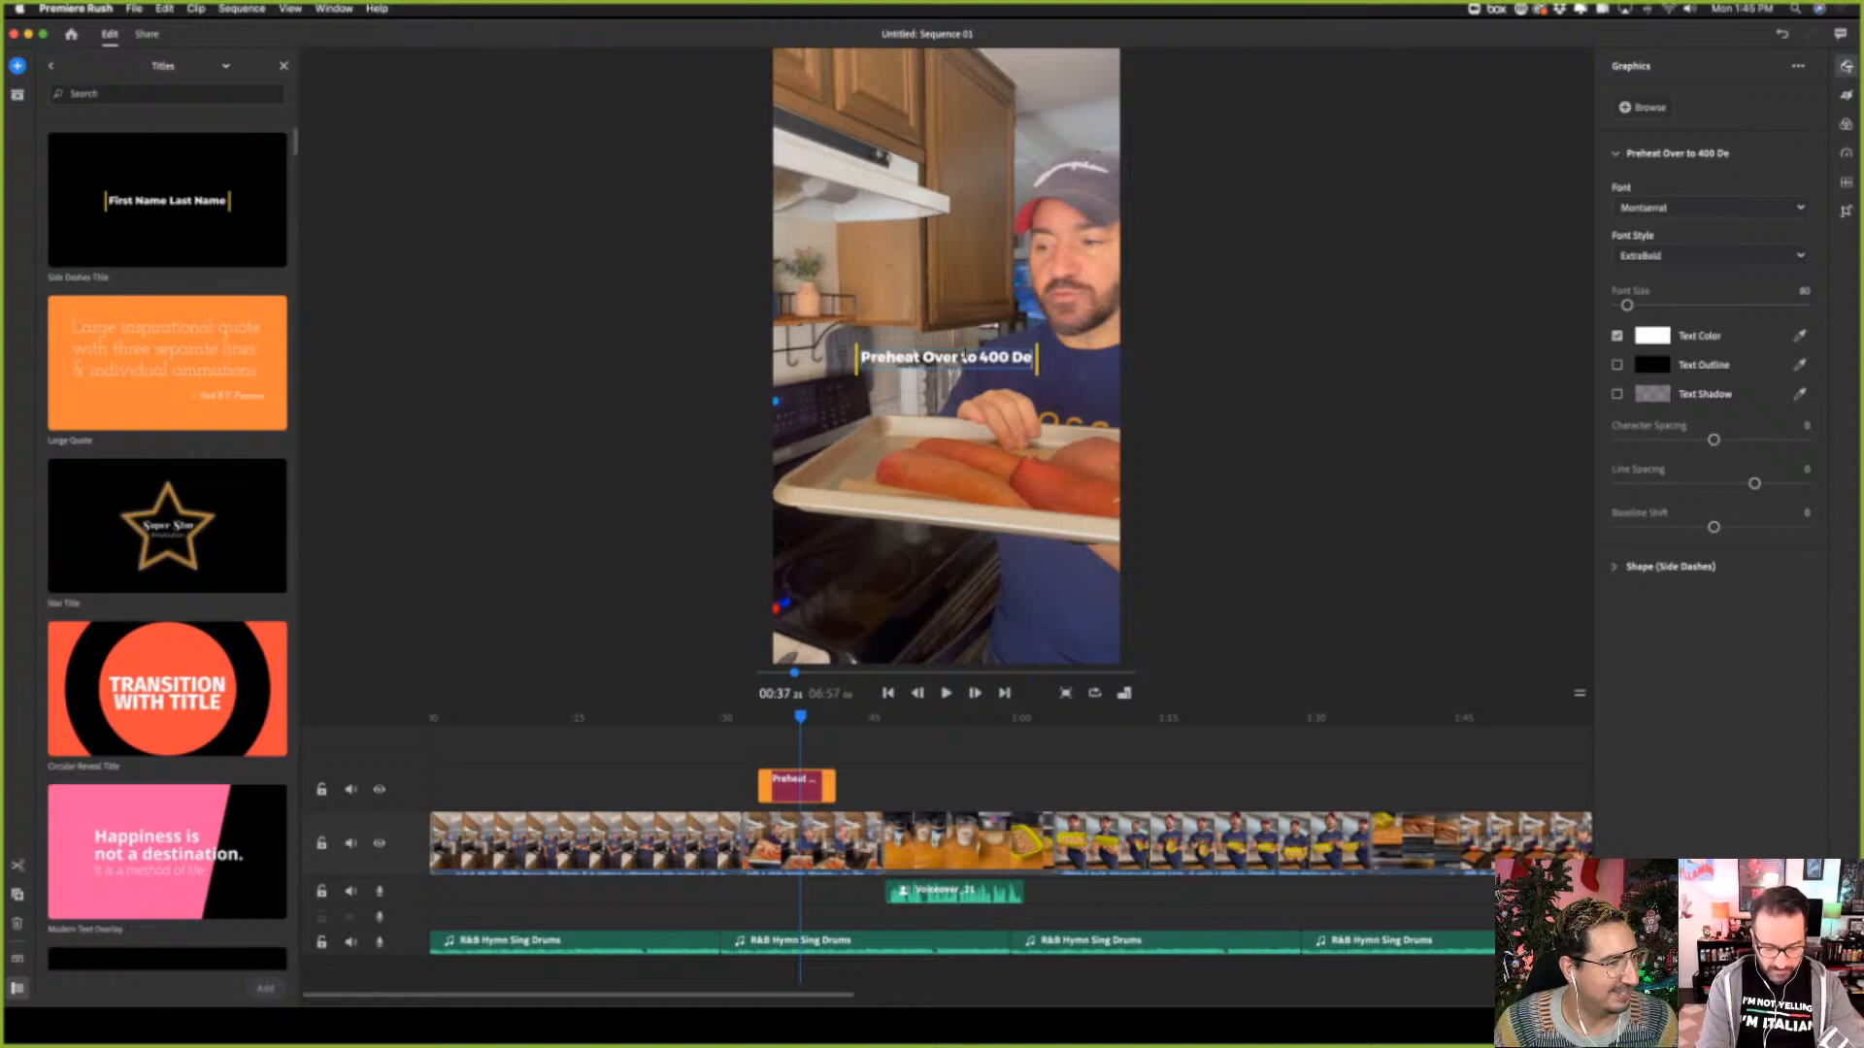
{"action": "type", "text": "grees"}
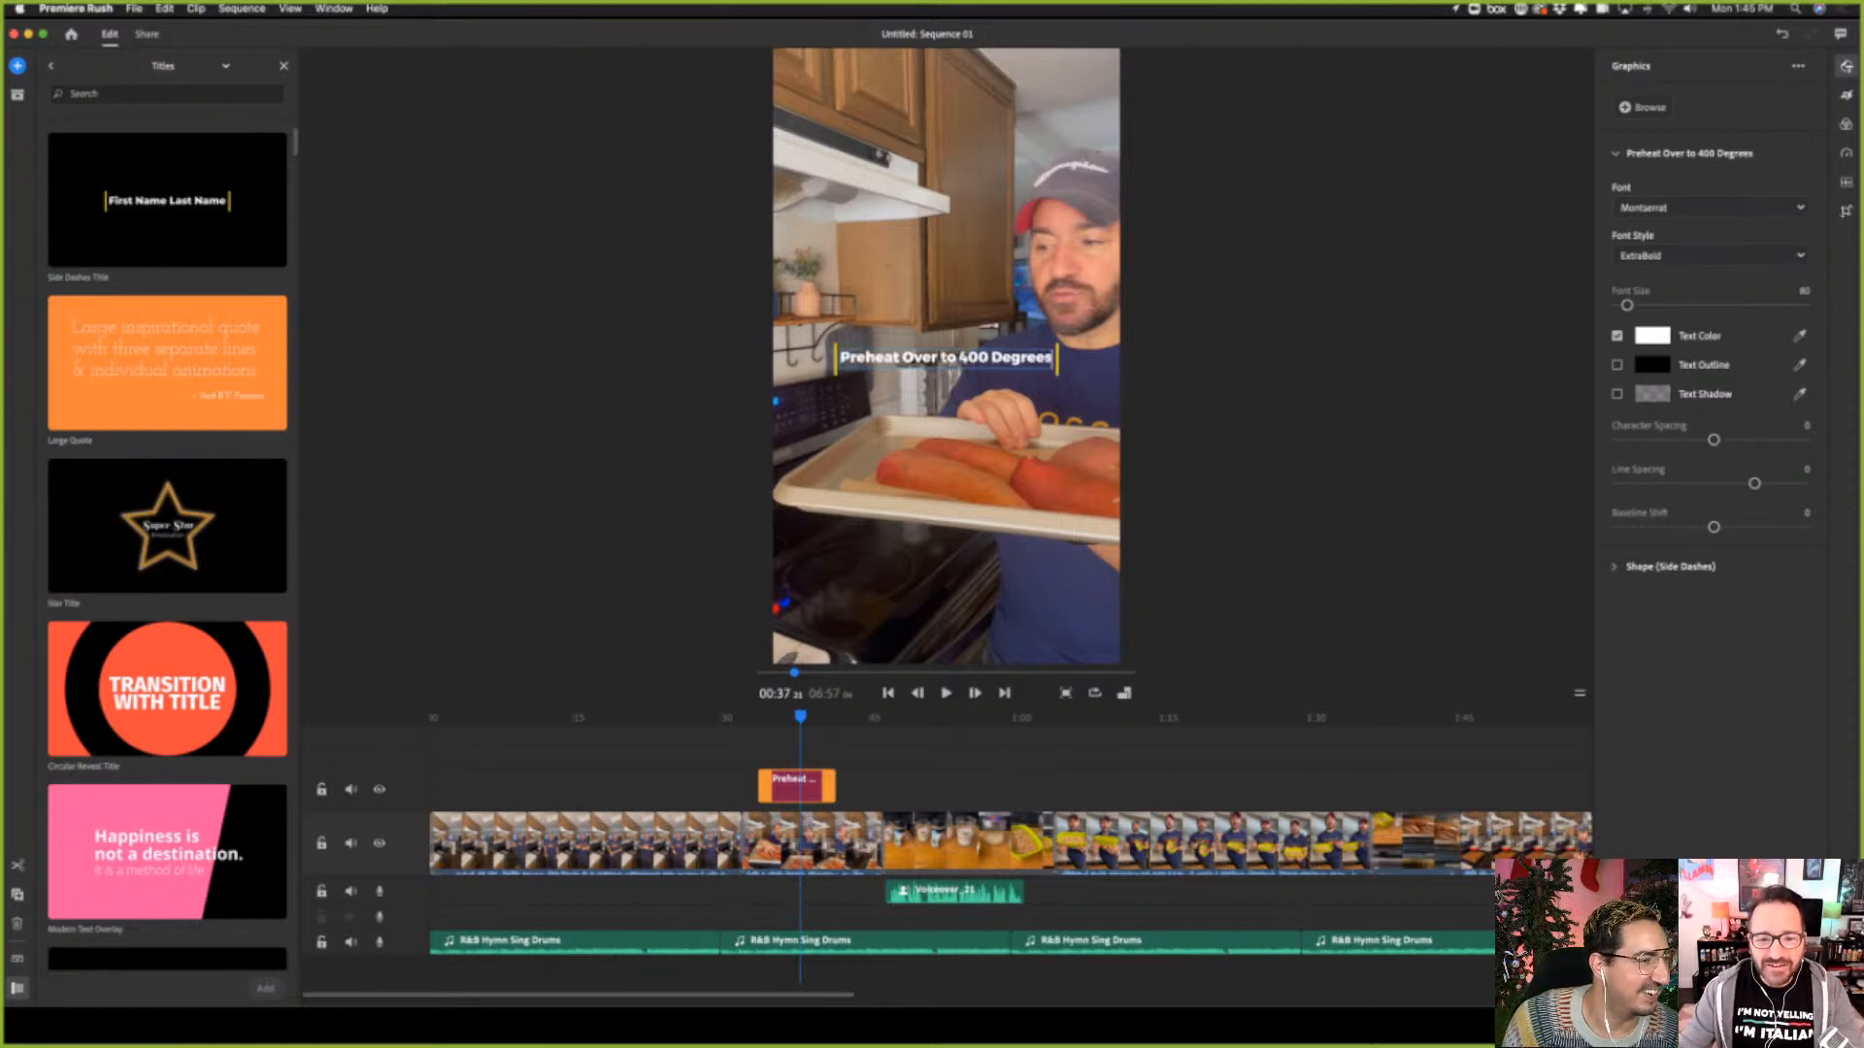
{"action": "key", "text": "BackSpace"}
{"action": "key", "text": "BackSpace"}
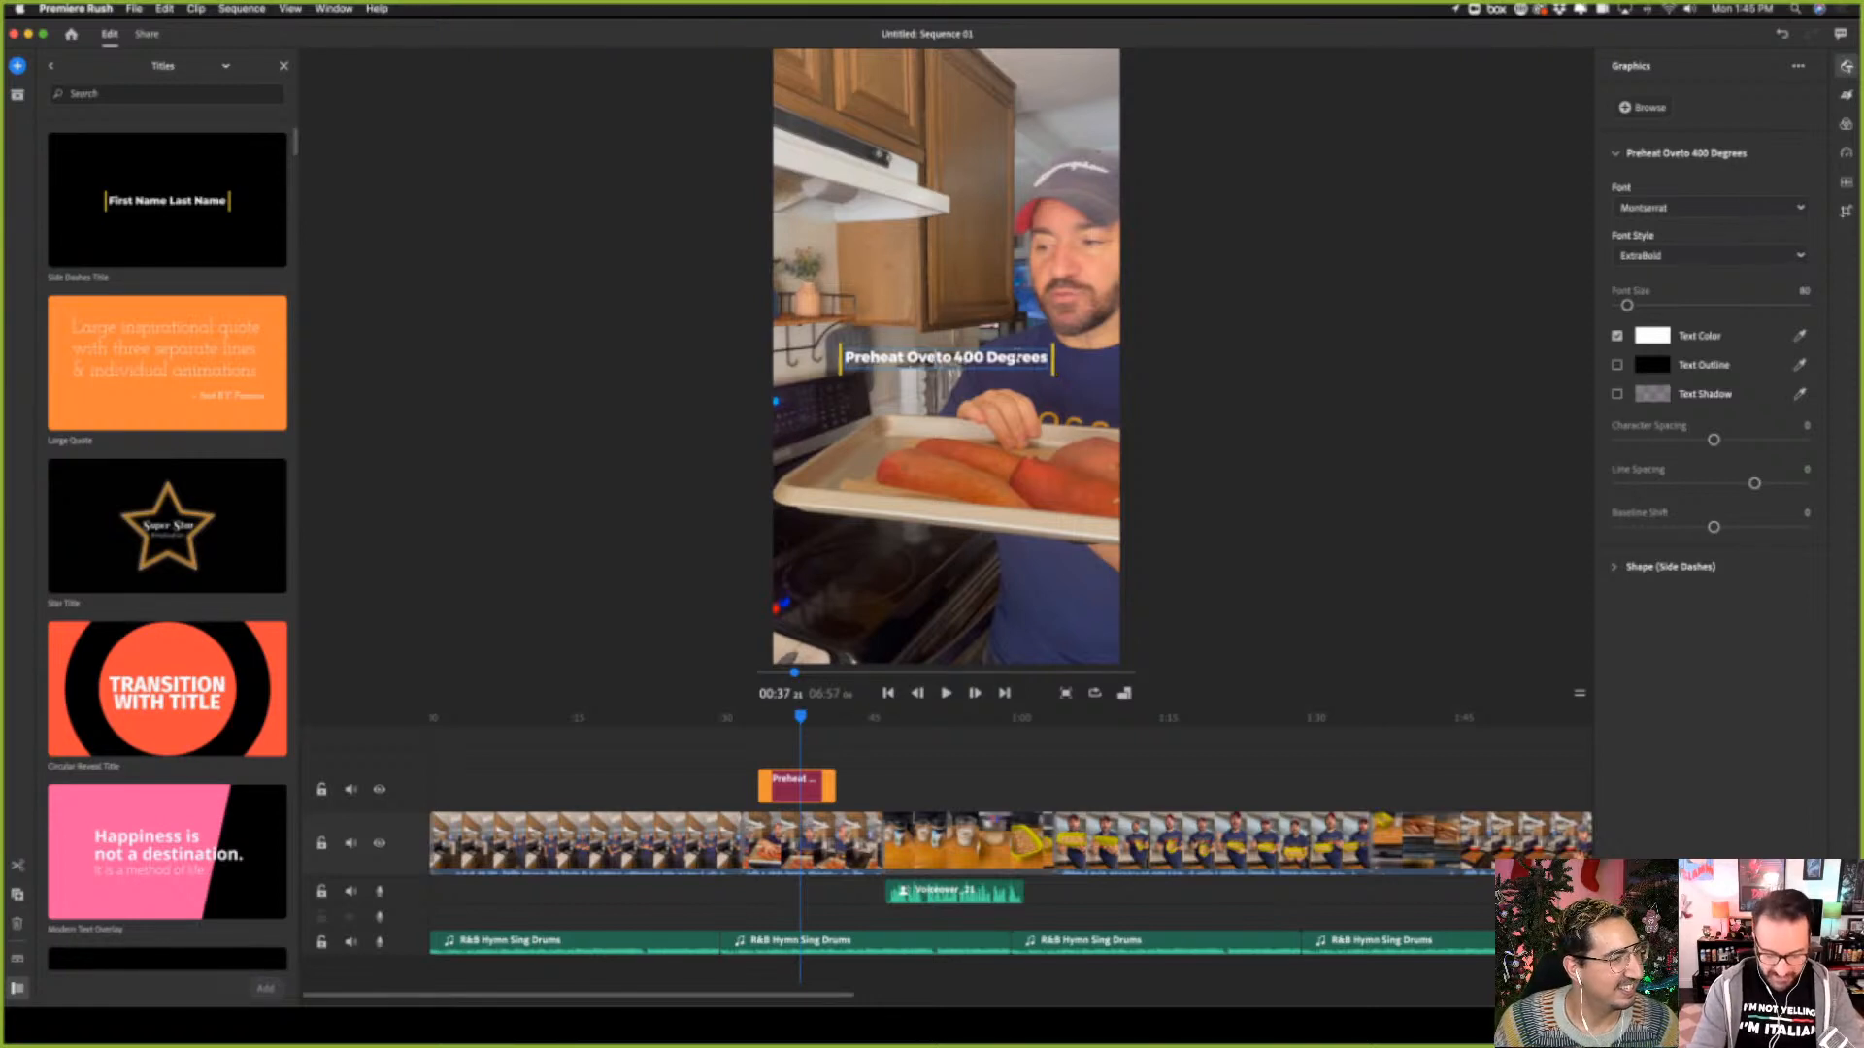
{"action": "type", "text": "n"}
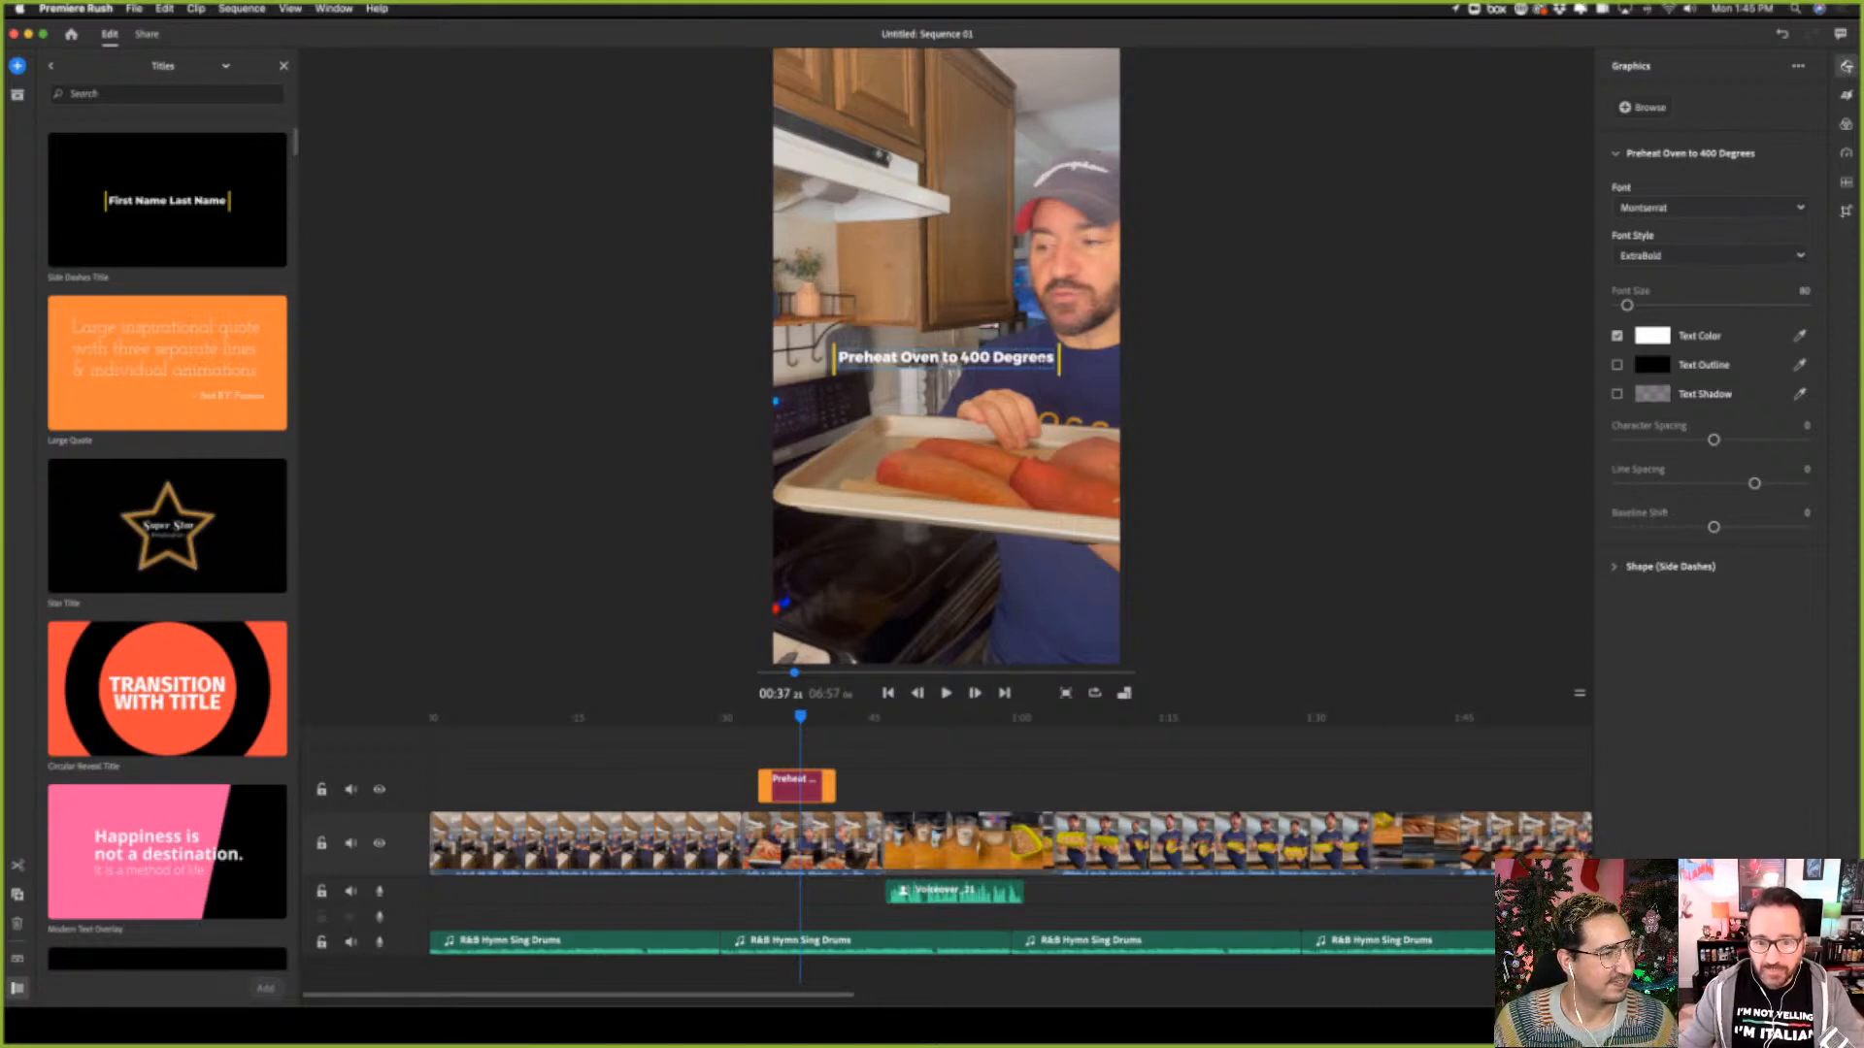
{"action": "type", "text": " !"}
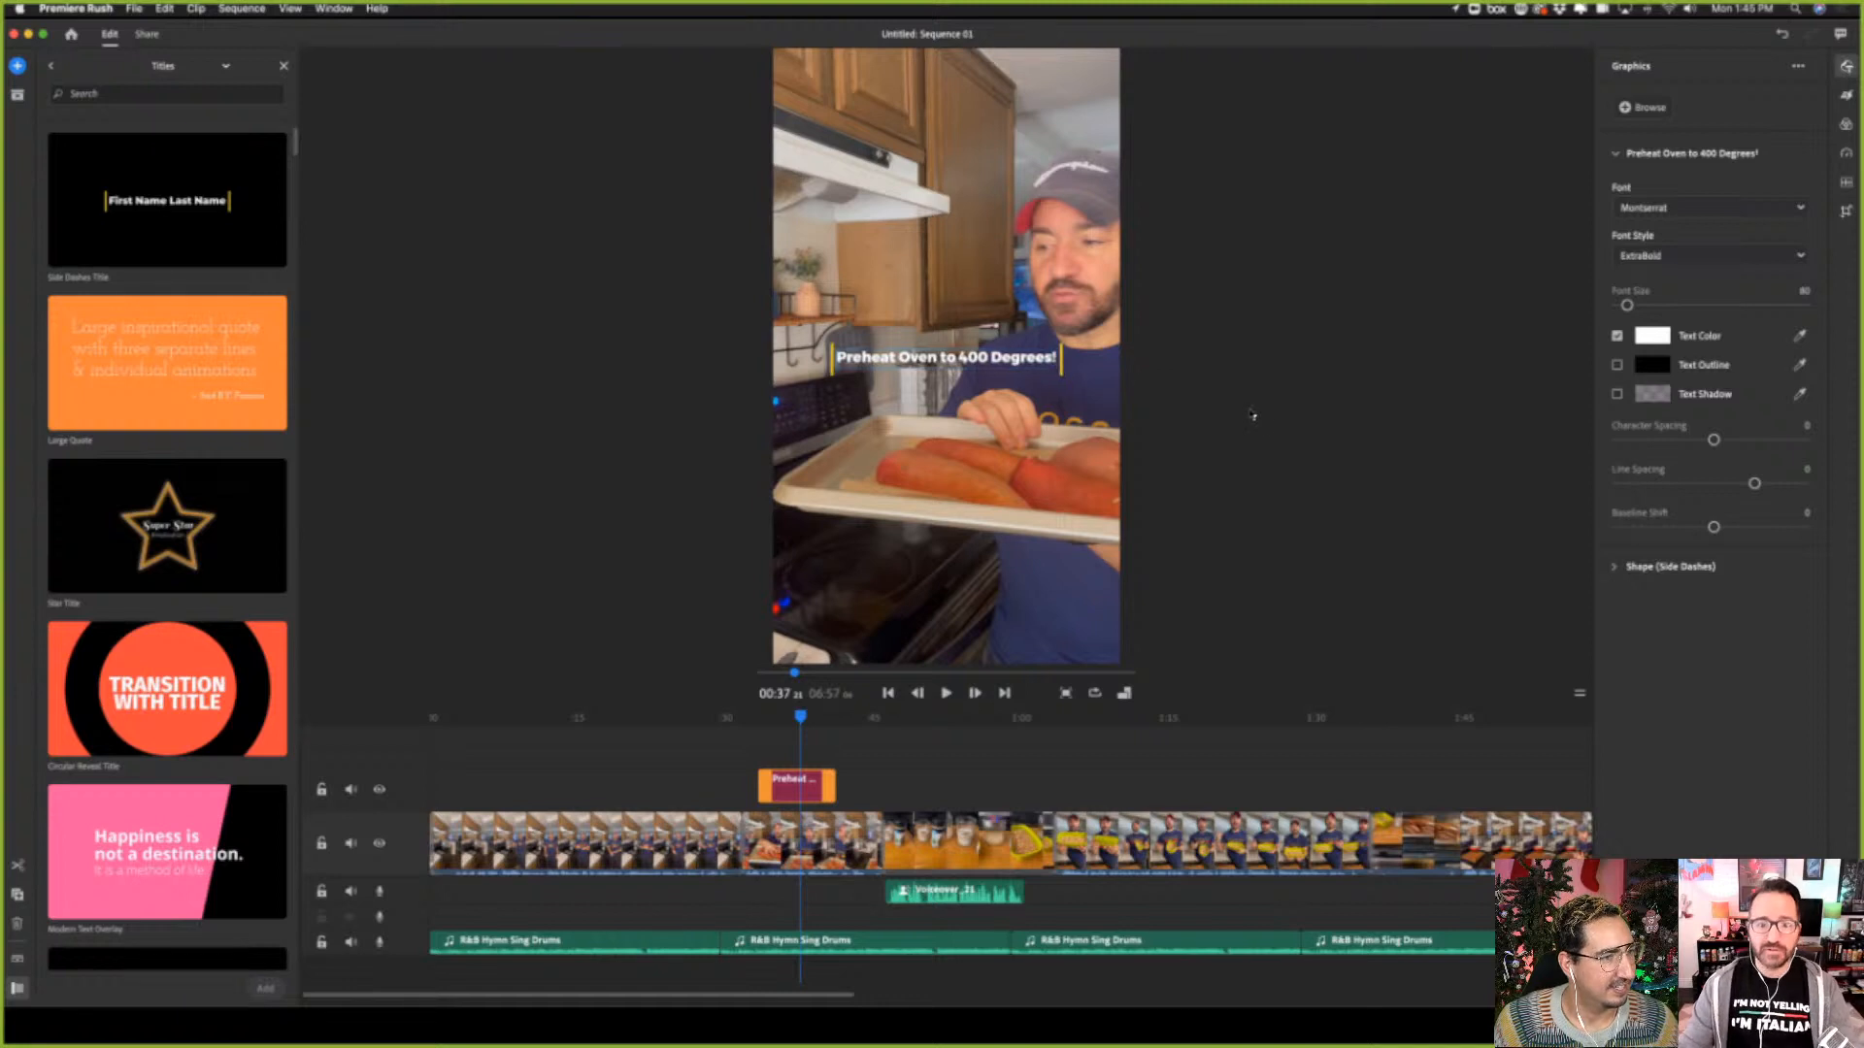
Complete the title text with an exclamation mark so it reads "Preheat Oven to 400 Degrees!"
{"action": "left_click", "coordinate": [1252, 415]}
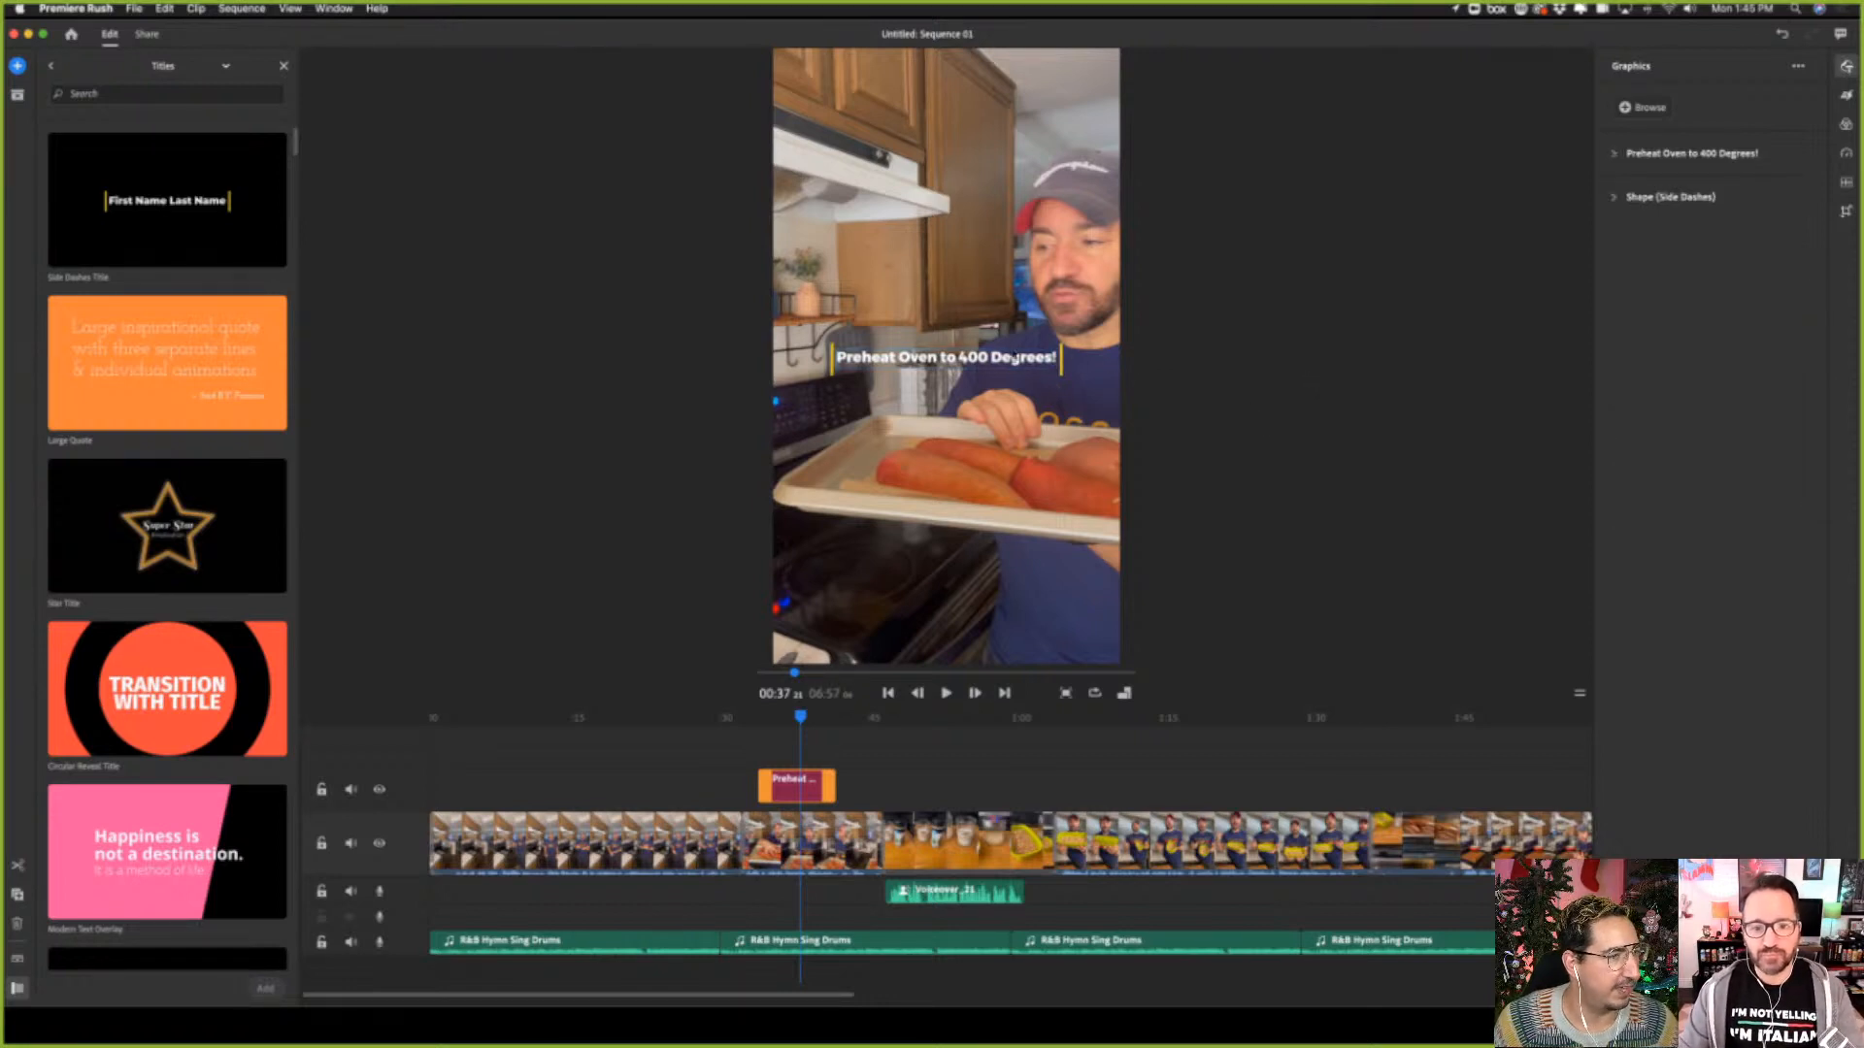
Examine the oven title's font and font style choices and the color, outline and shadow options of its side dashes
{"action": "left_click", "coordinate": [1073, 312]}
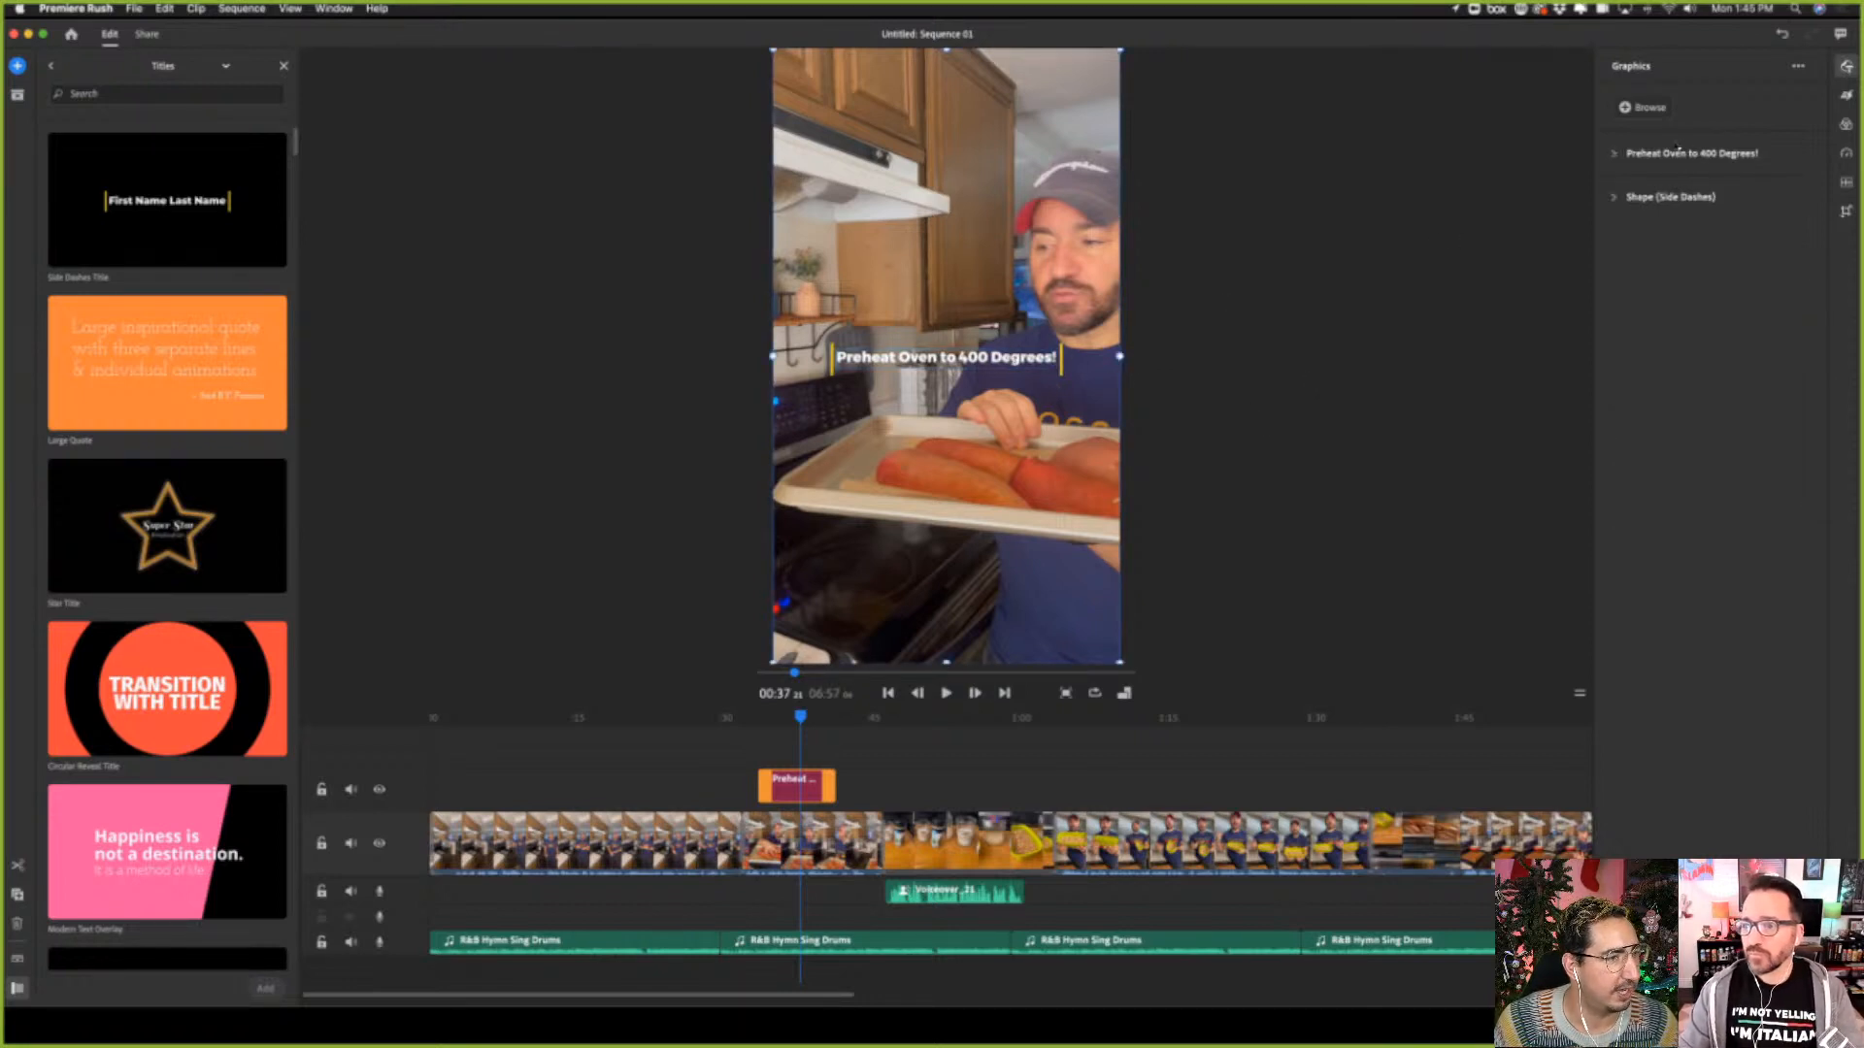
{"action": "left_click", "coordinate": [1650, 155]}
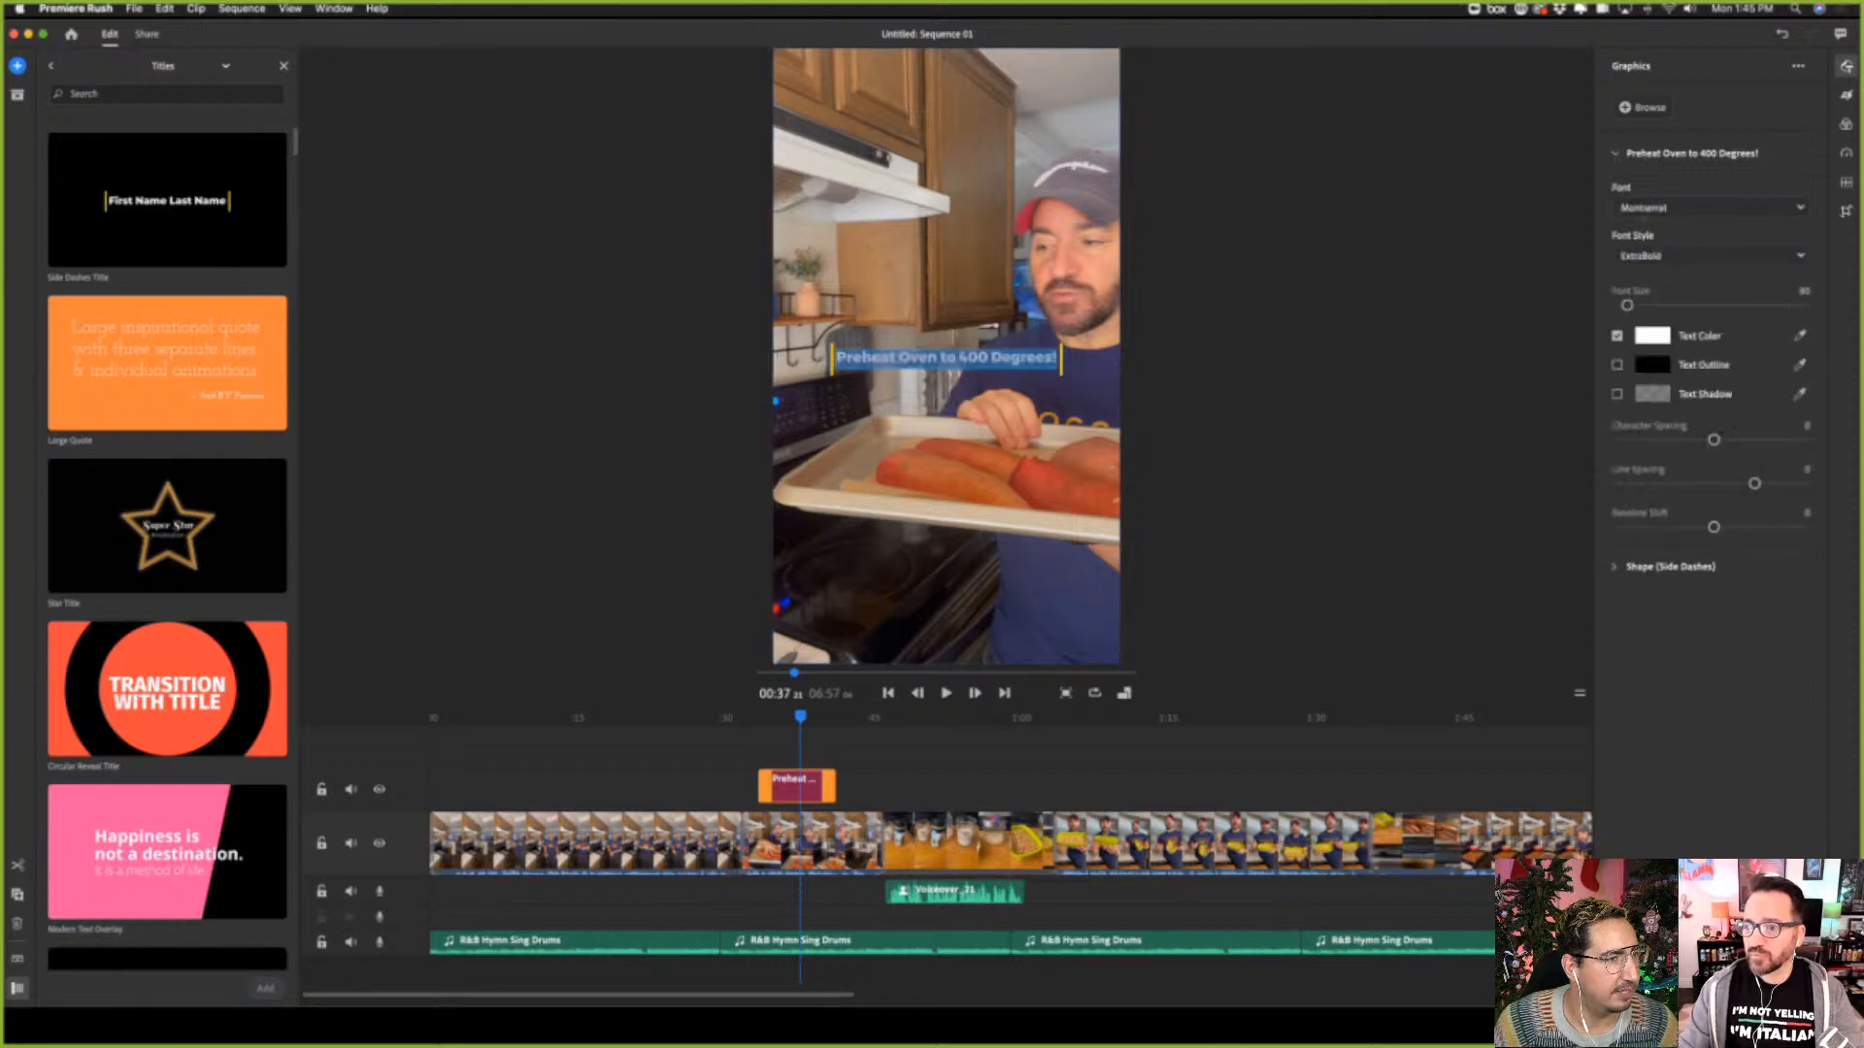
{"action": "left_click", "coordinate": [1683, 256]}
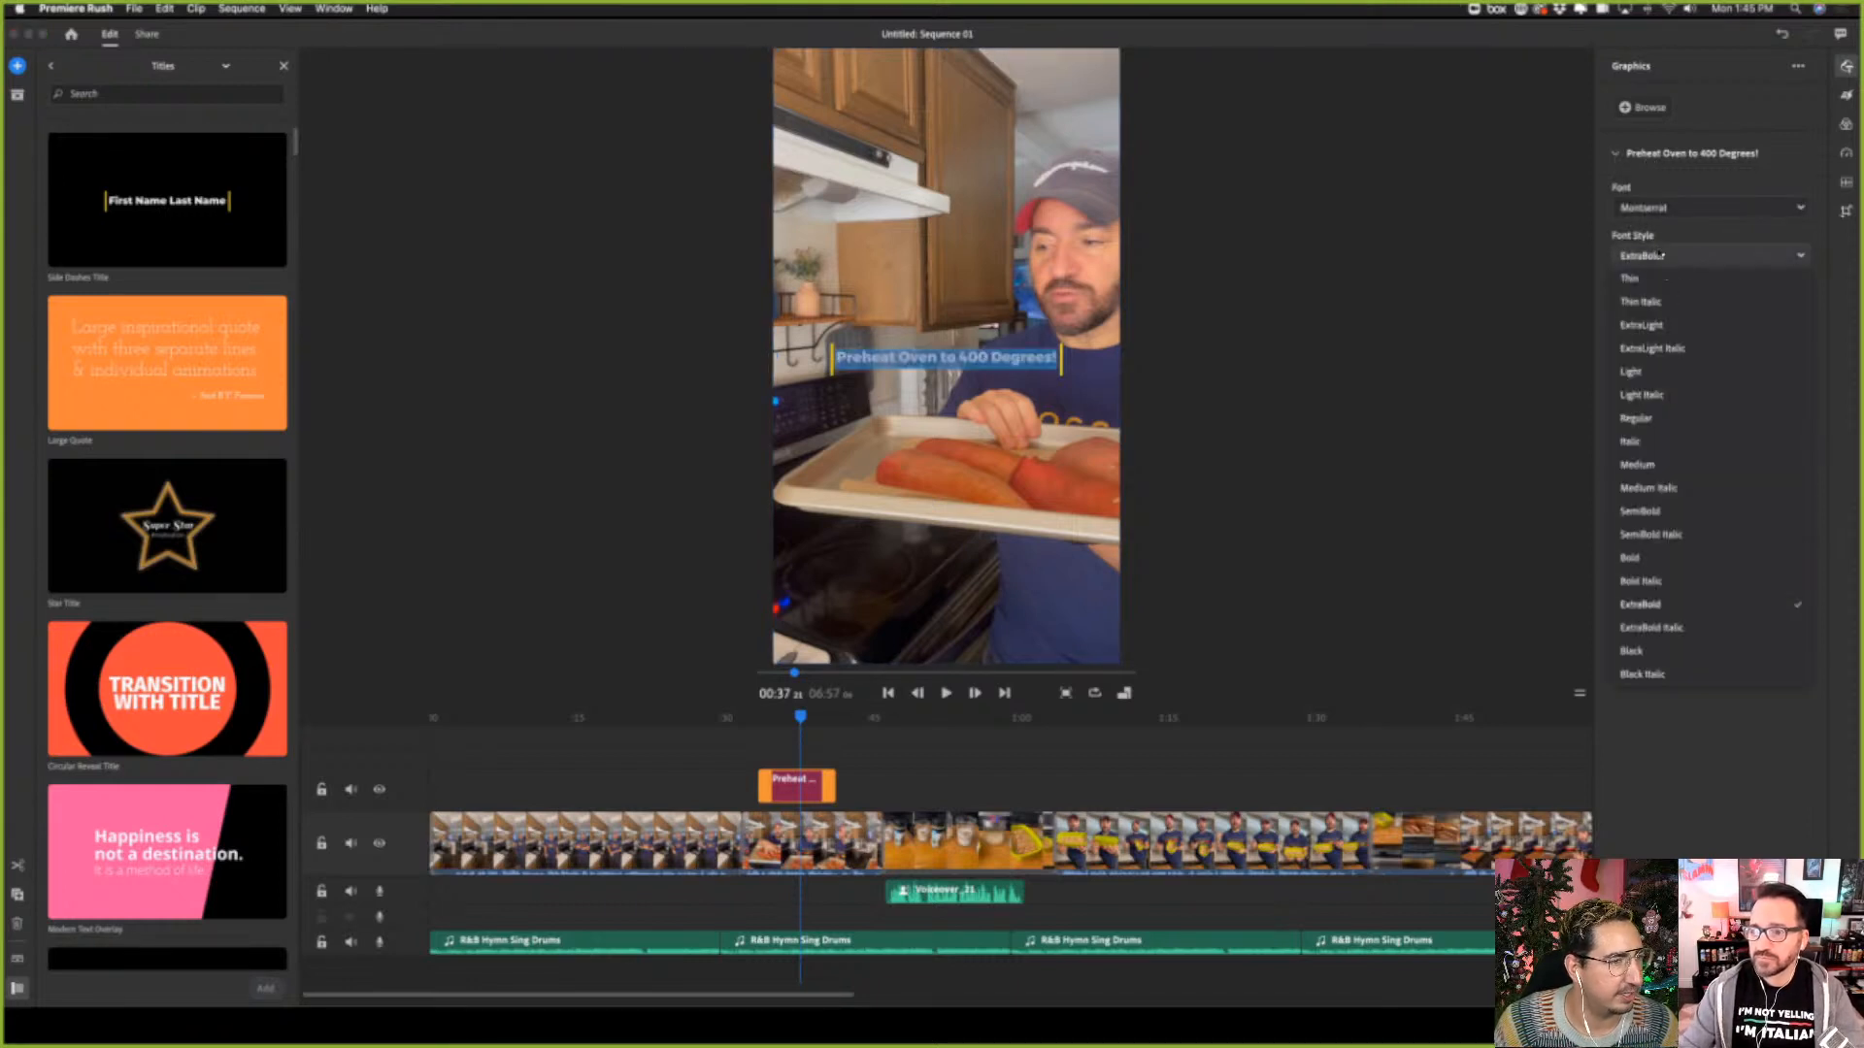
{"action": "left_click", "coordinate": [1698, 206]}
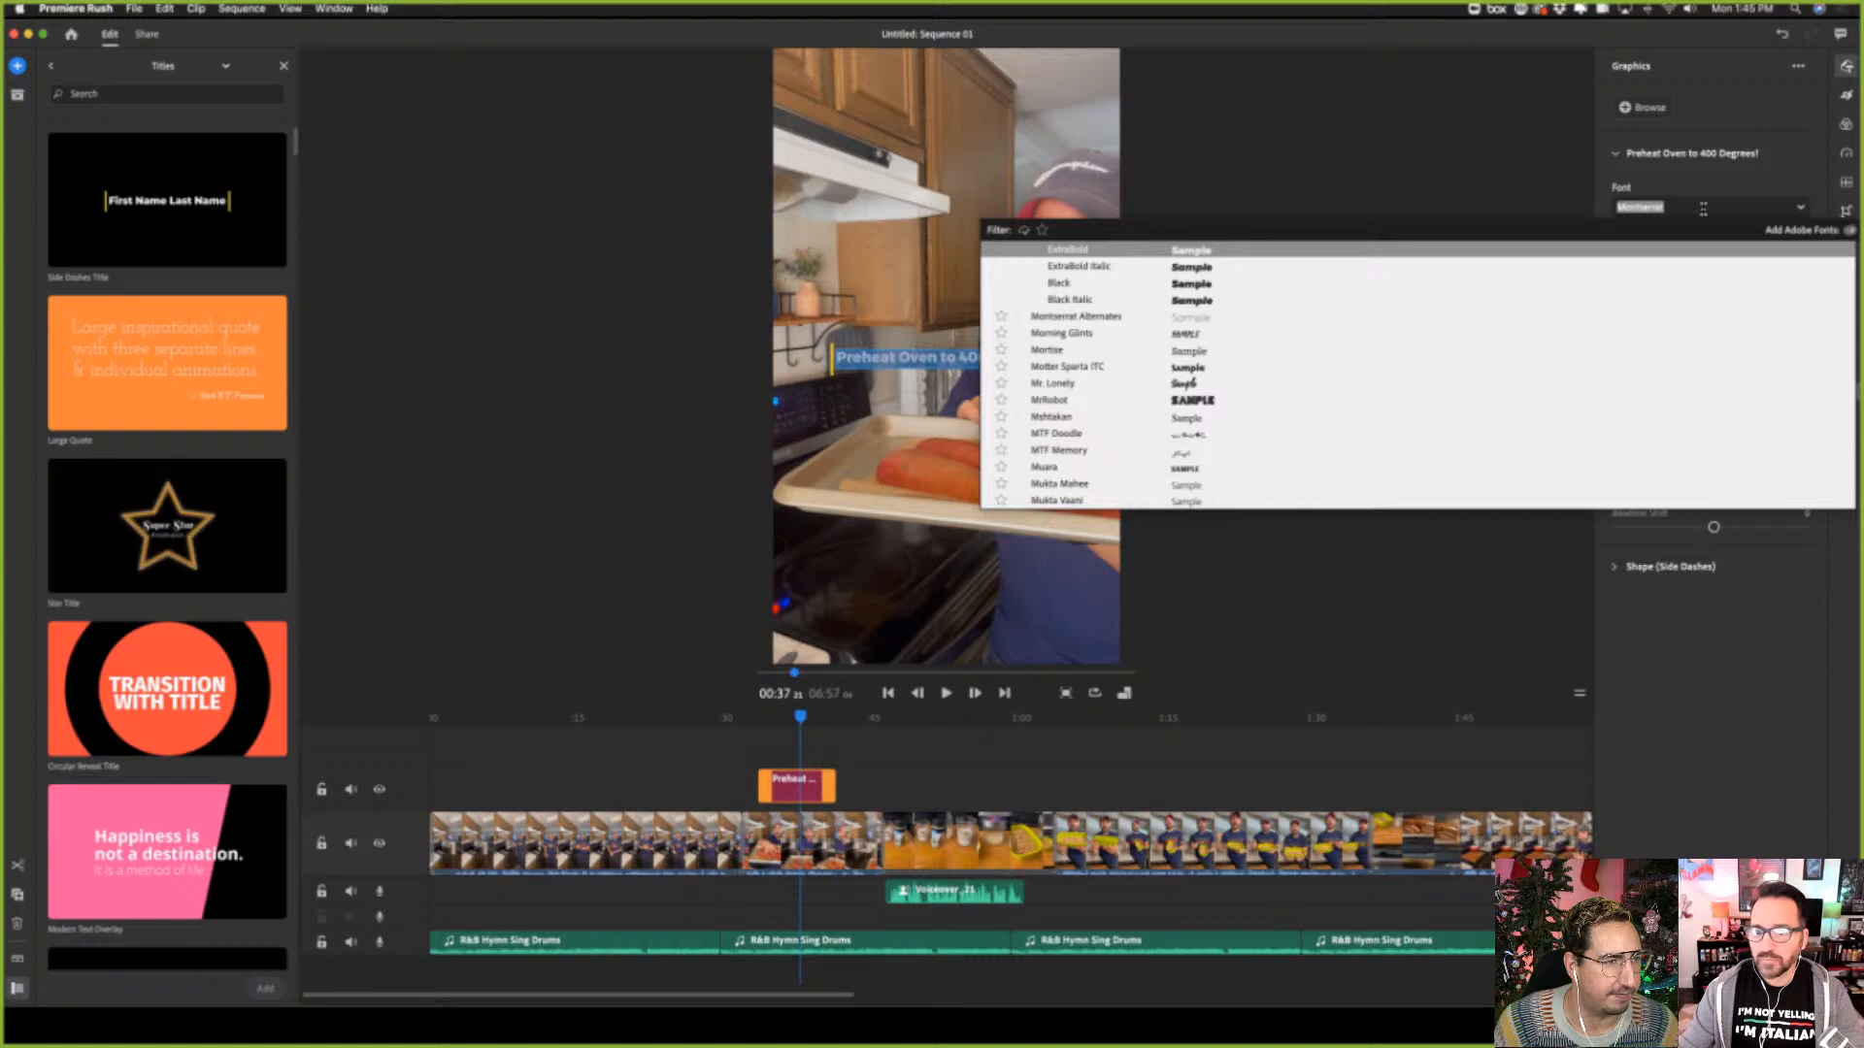
{"action": "left_click", "coordinate": [1504, 176]}
{"action": "left_click", "coordinate": [1658, 155]}
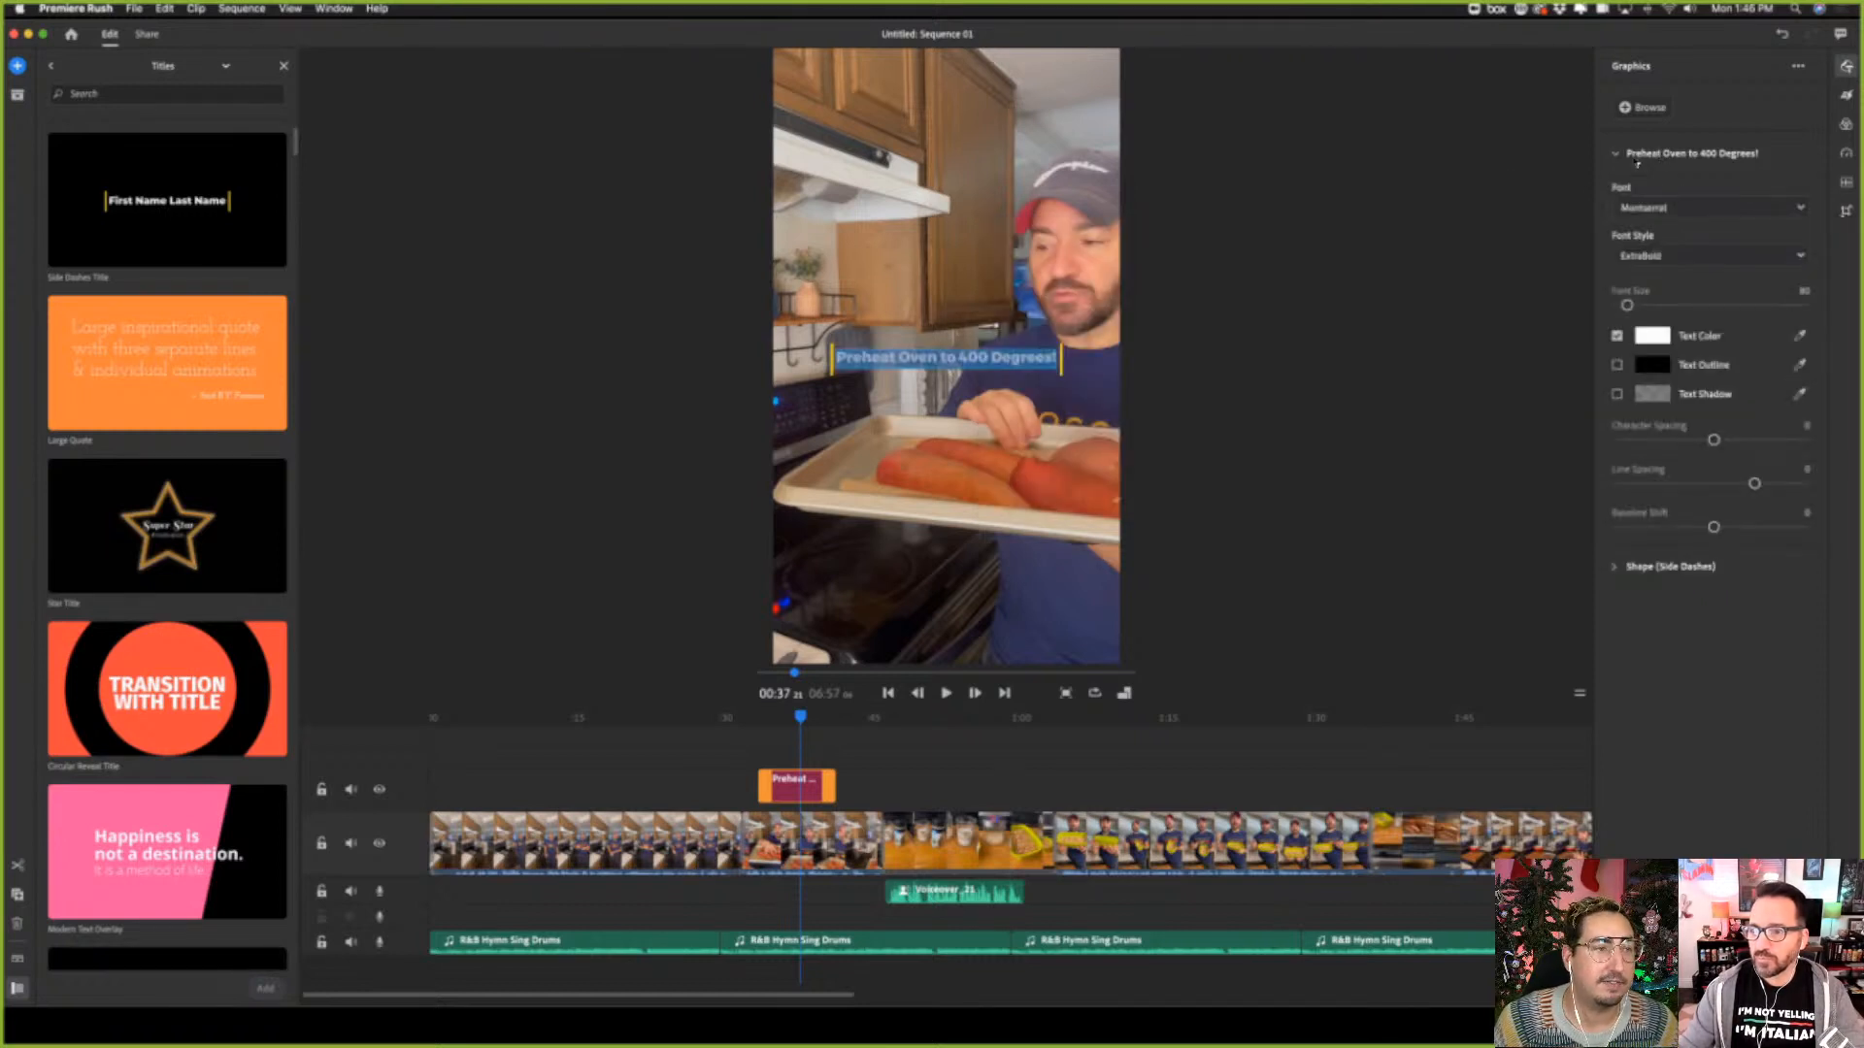
{"action": "left_click", "coordinate": [1635, 169]}
{"action": "left_click", "coordinate": [1612, 198]}
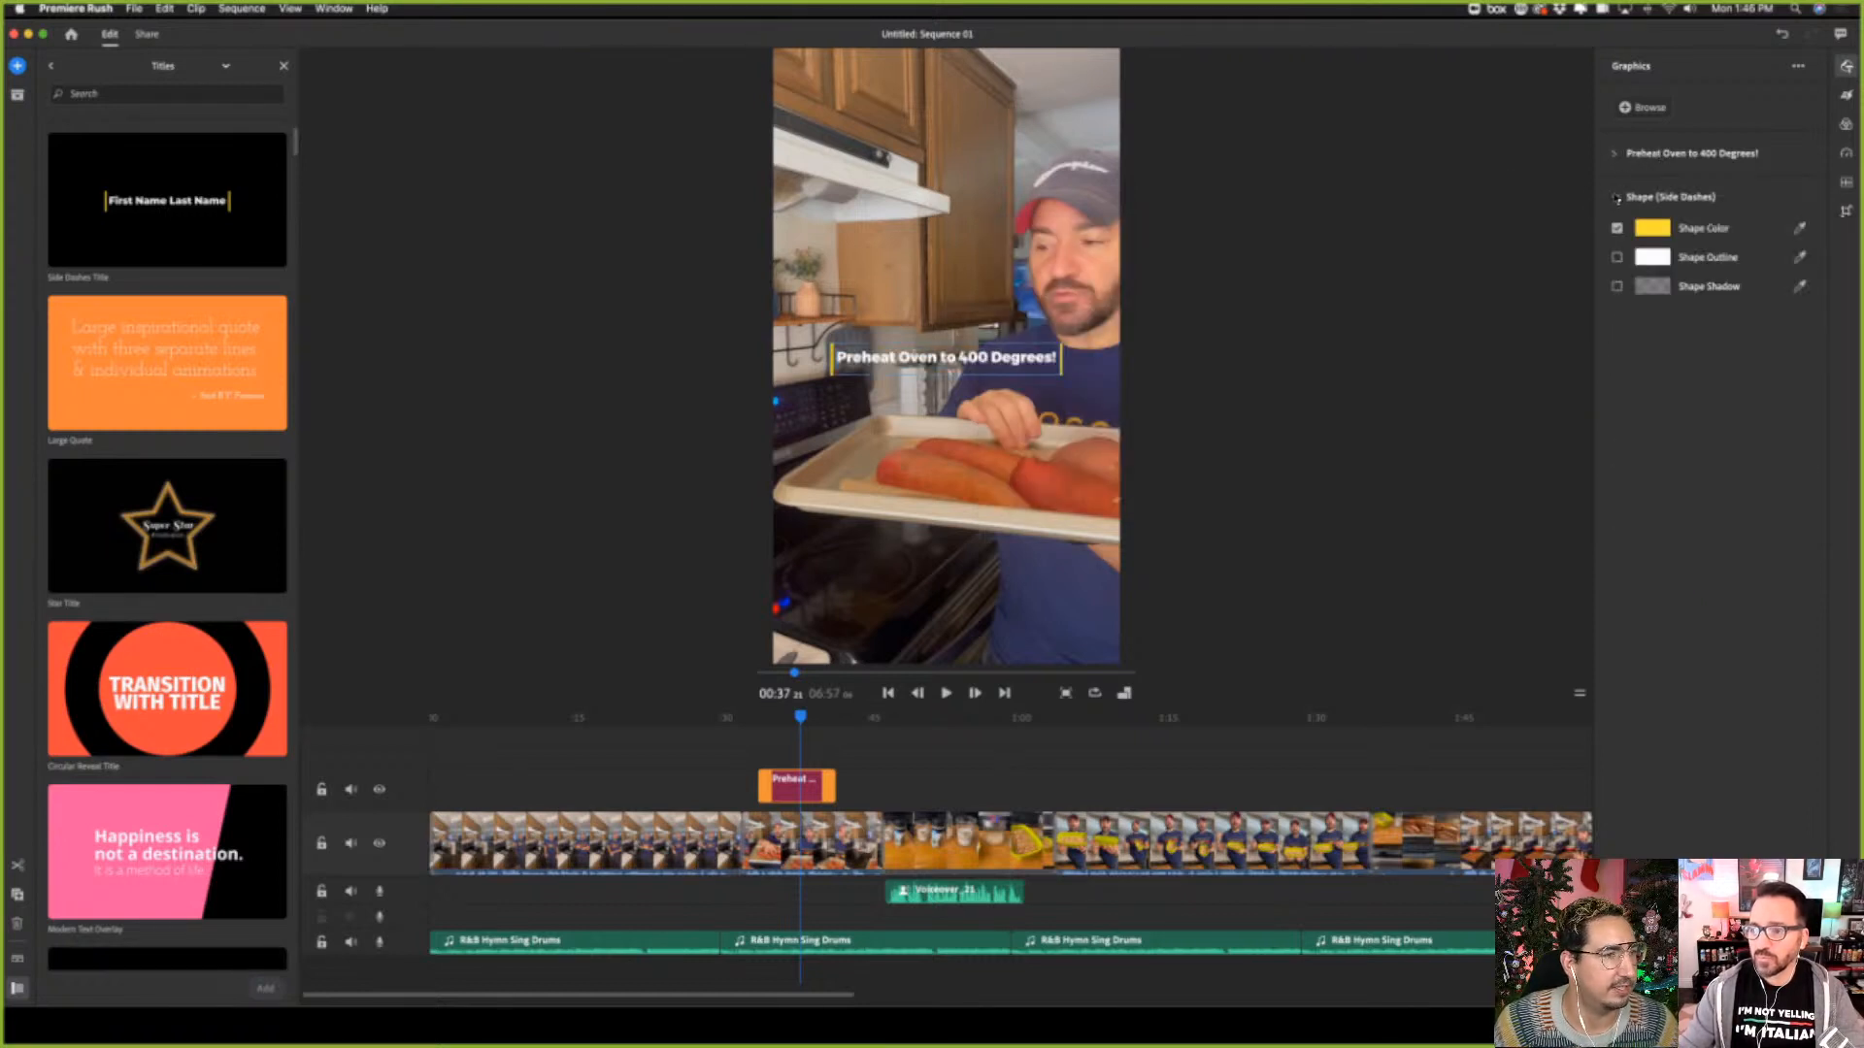
{"action": "left_click", "coordinate": [1615, 195]}
Set the oven title's font size to 102 and character spacing to 16, and adjust its line spacing and baseline shift
{"action": "left_click", "coordinate": [1615, 157]}
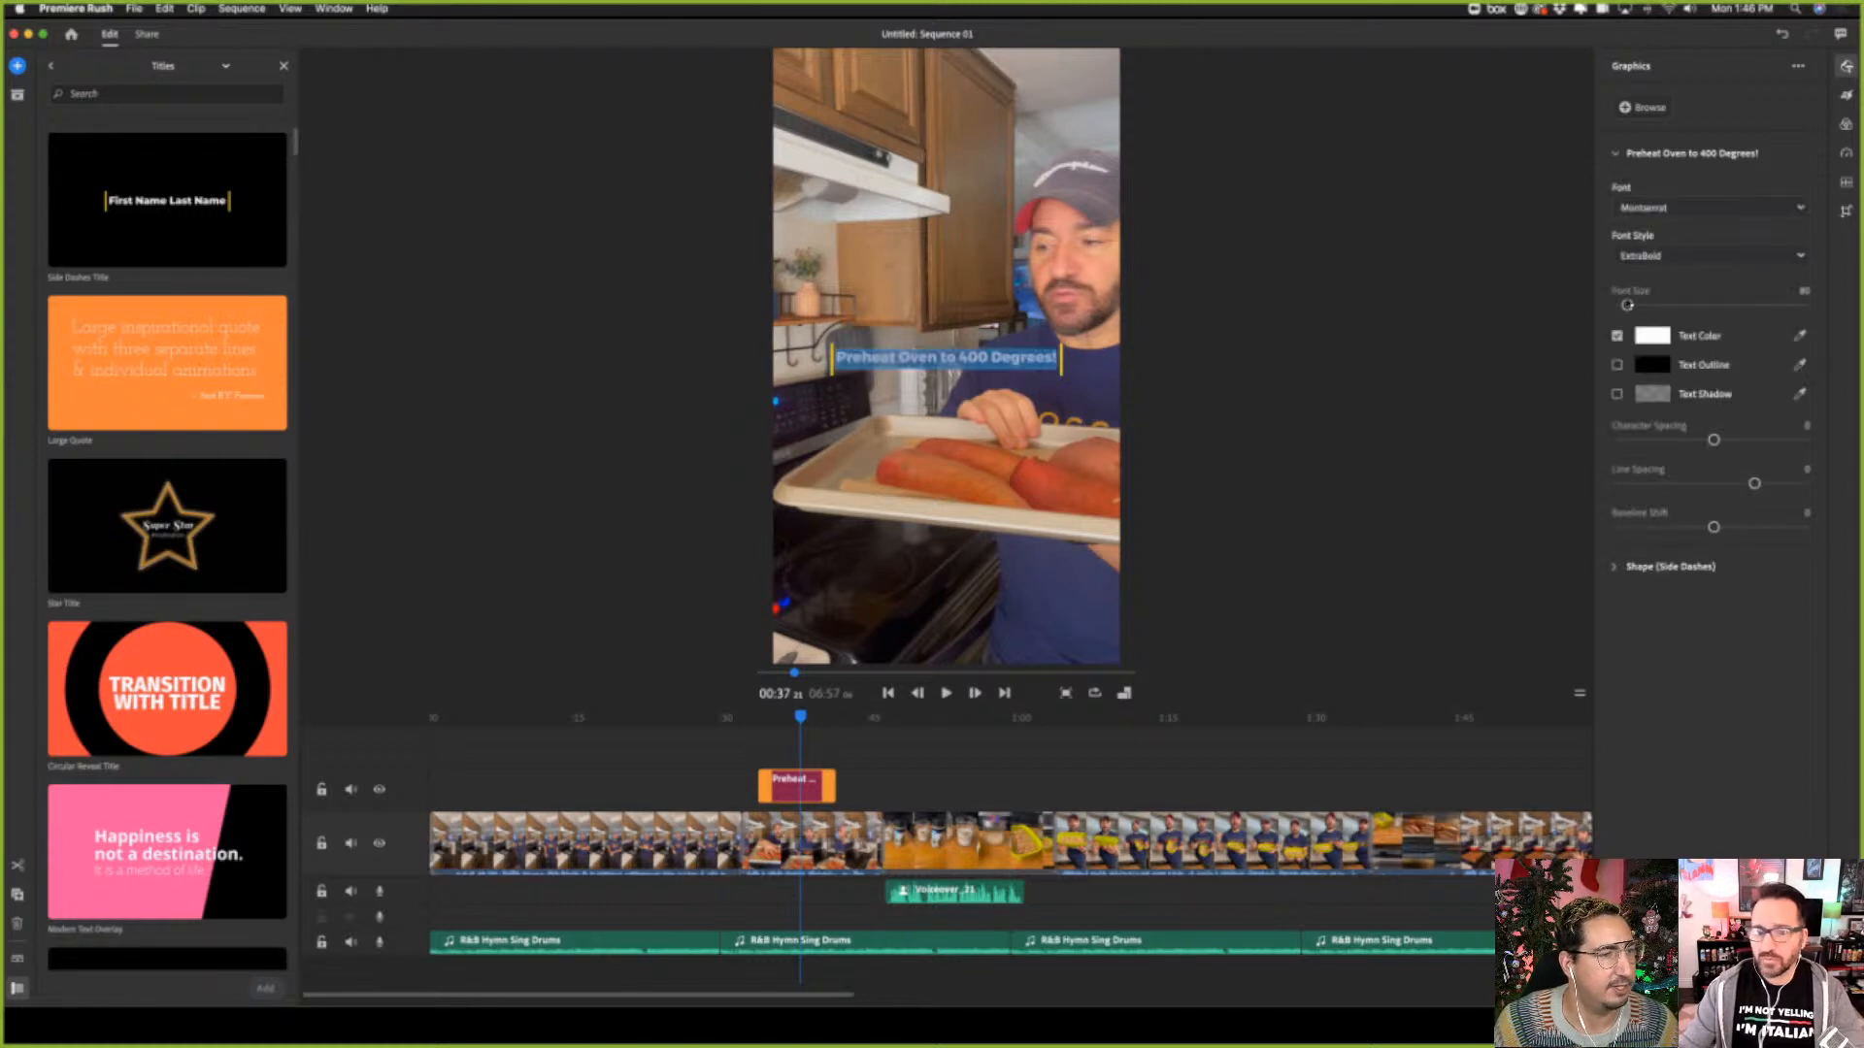
{"action": "left_click_drag", "start_coordinate": [1627, 305], "coordinate": [1629, 307]}
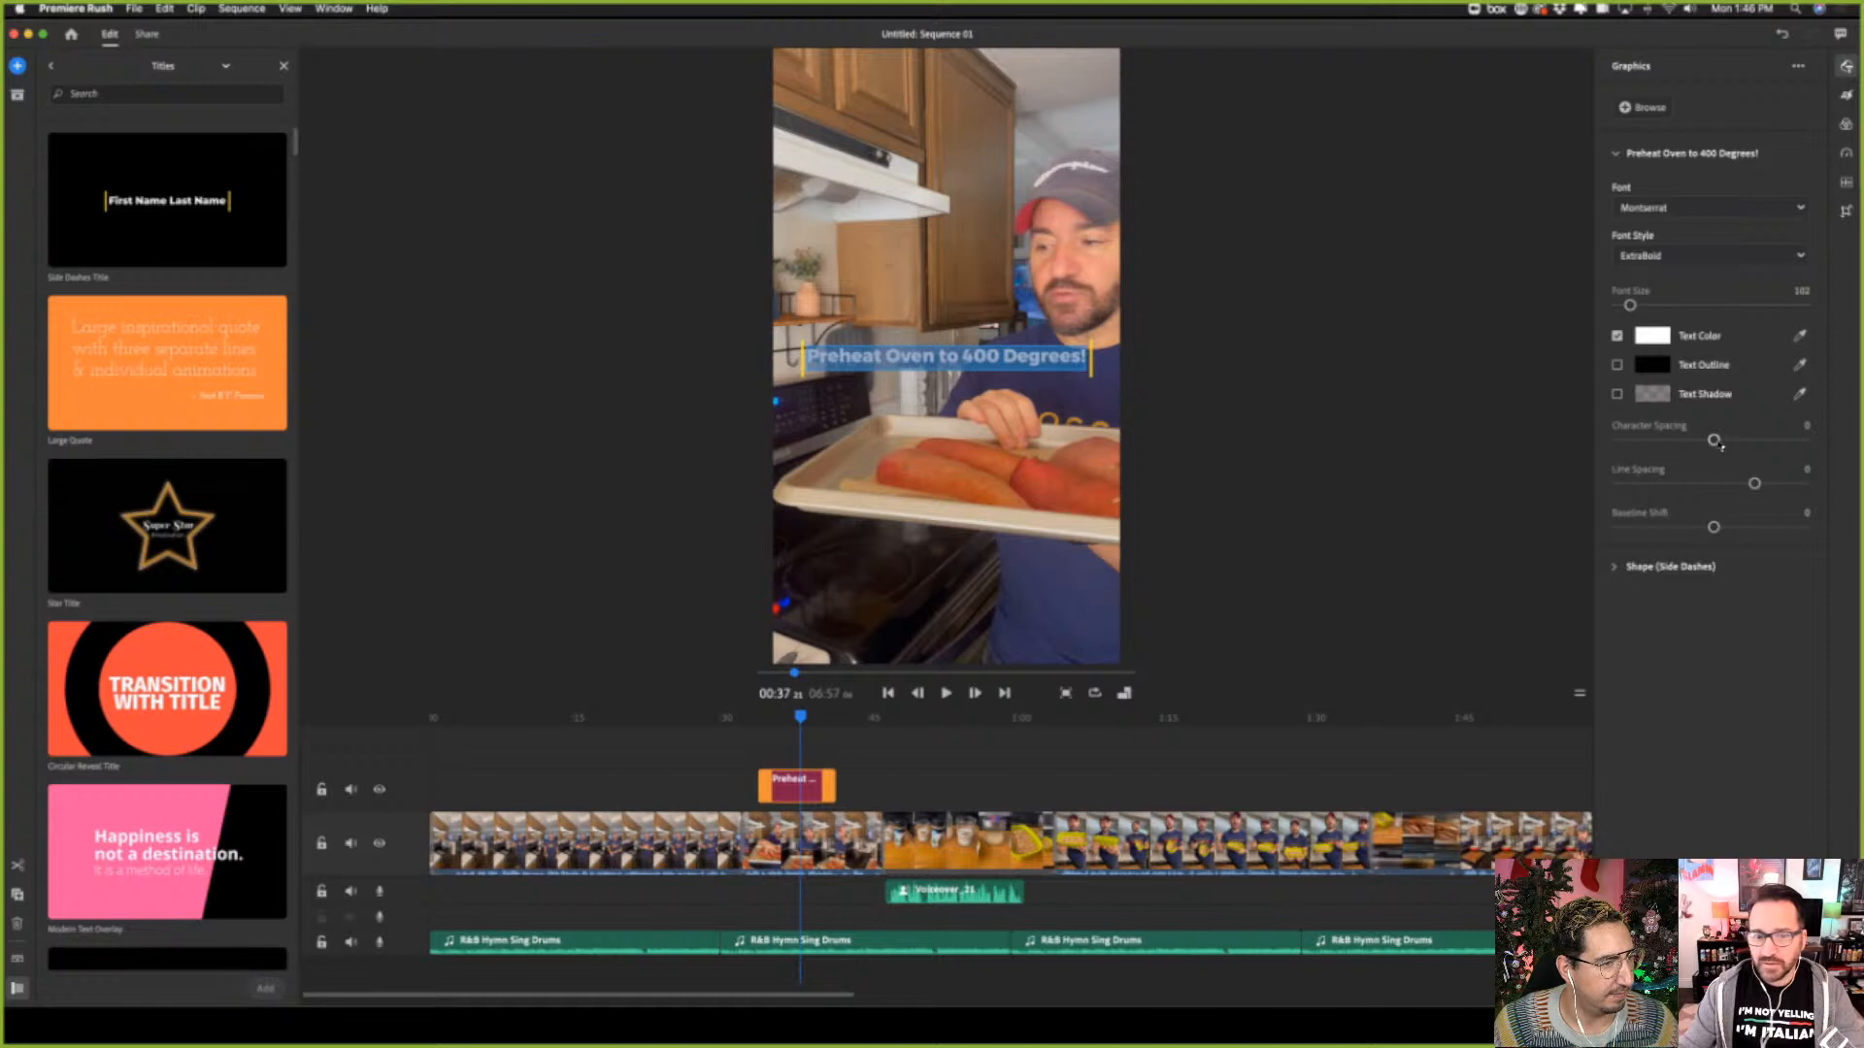
{"action": "left_click_drag", "start_coordinate": [1714, 442], "coordinate": [1720, 527]}
{"action": "left_click", "coordinate": [1616, 568]}
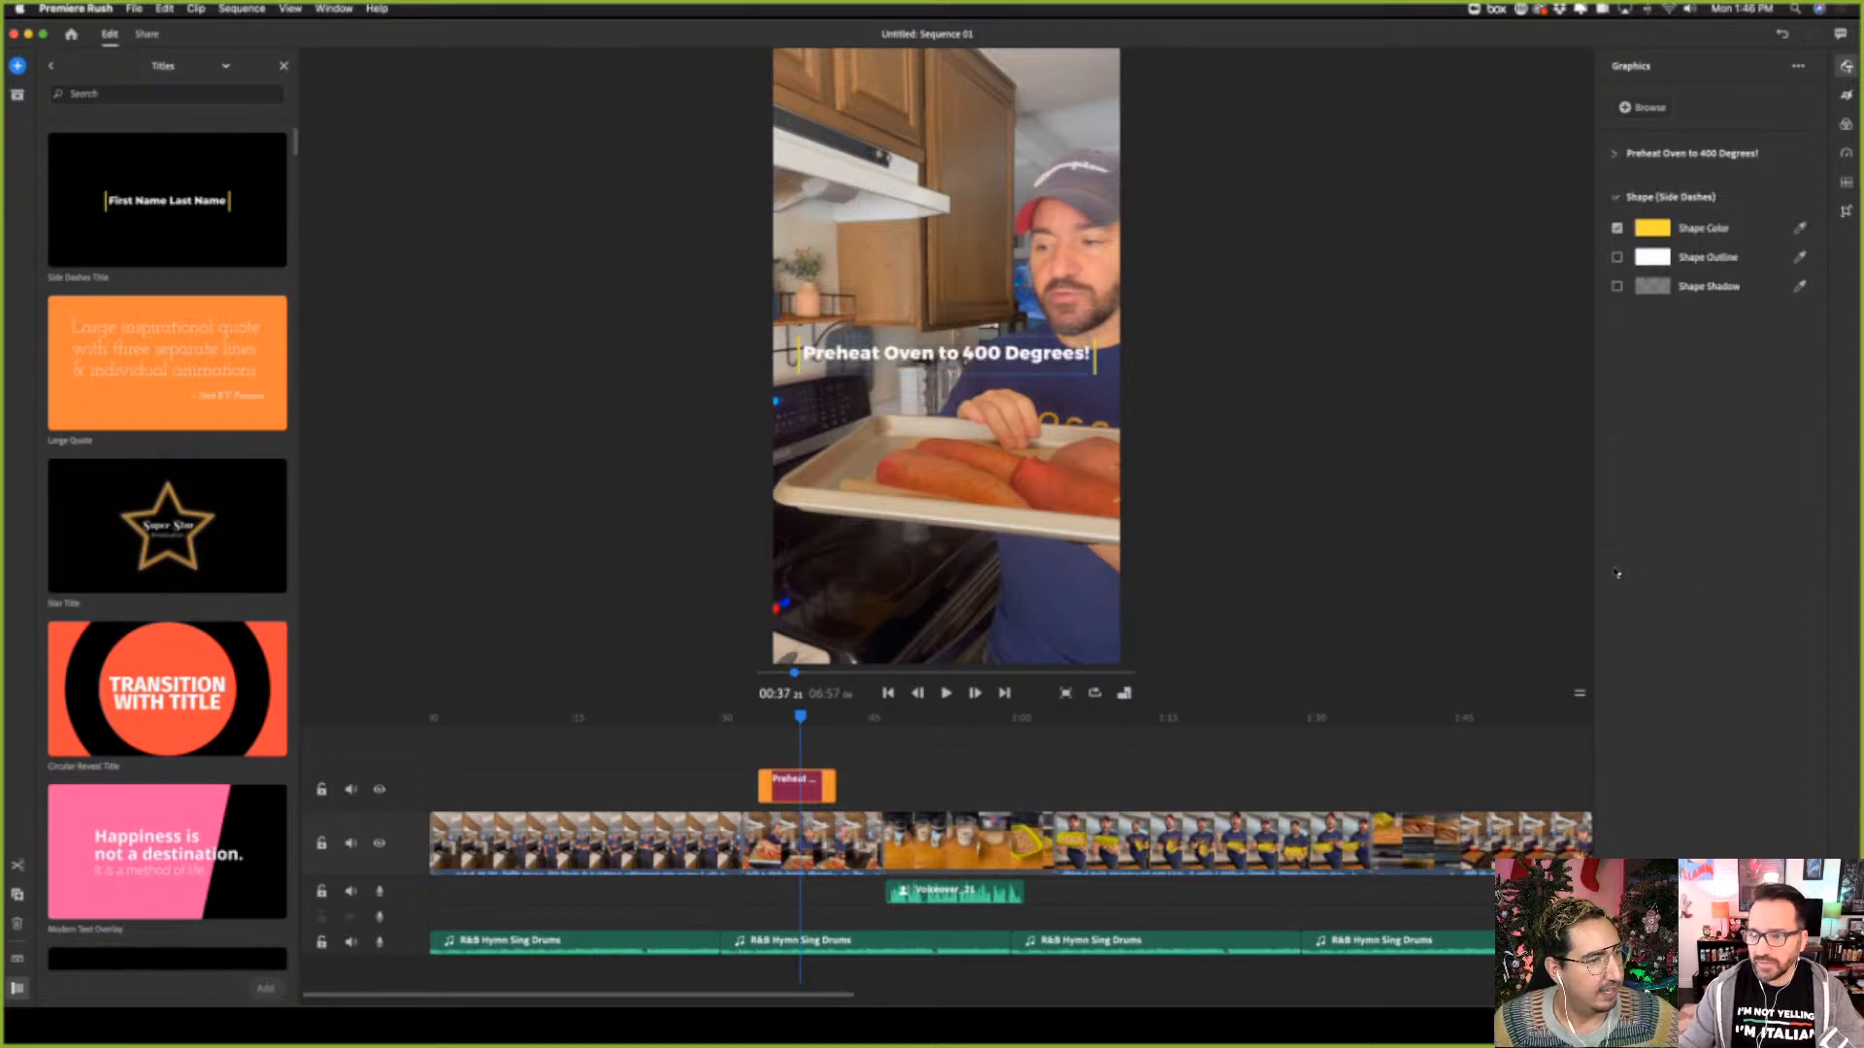
{"action": "left_click", "coordinate": [1385, 483]}
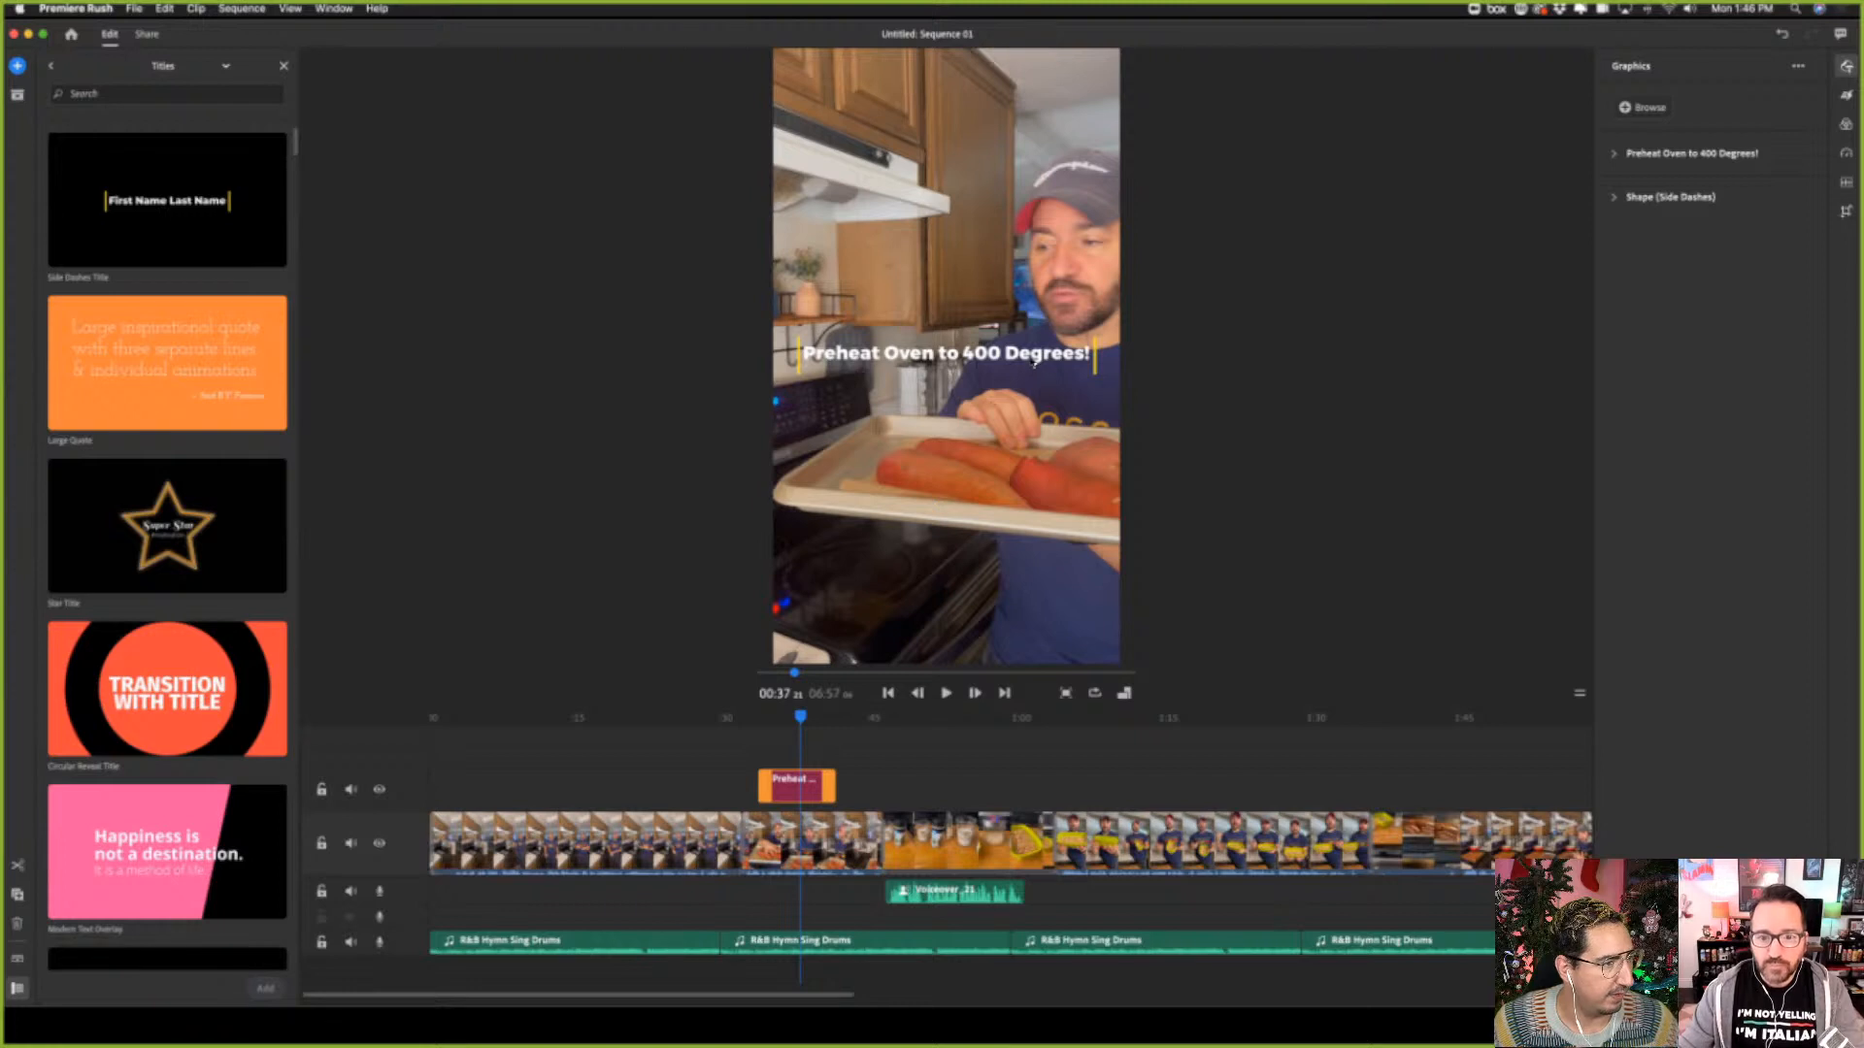
Extend the end of the oven title to about 00:43 and move its text to the lower part of the frame, below the tray
{"action": "left_click", "coordinate": [1034, 362]}
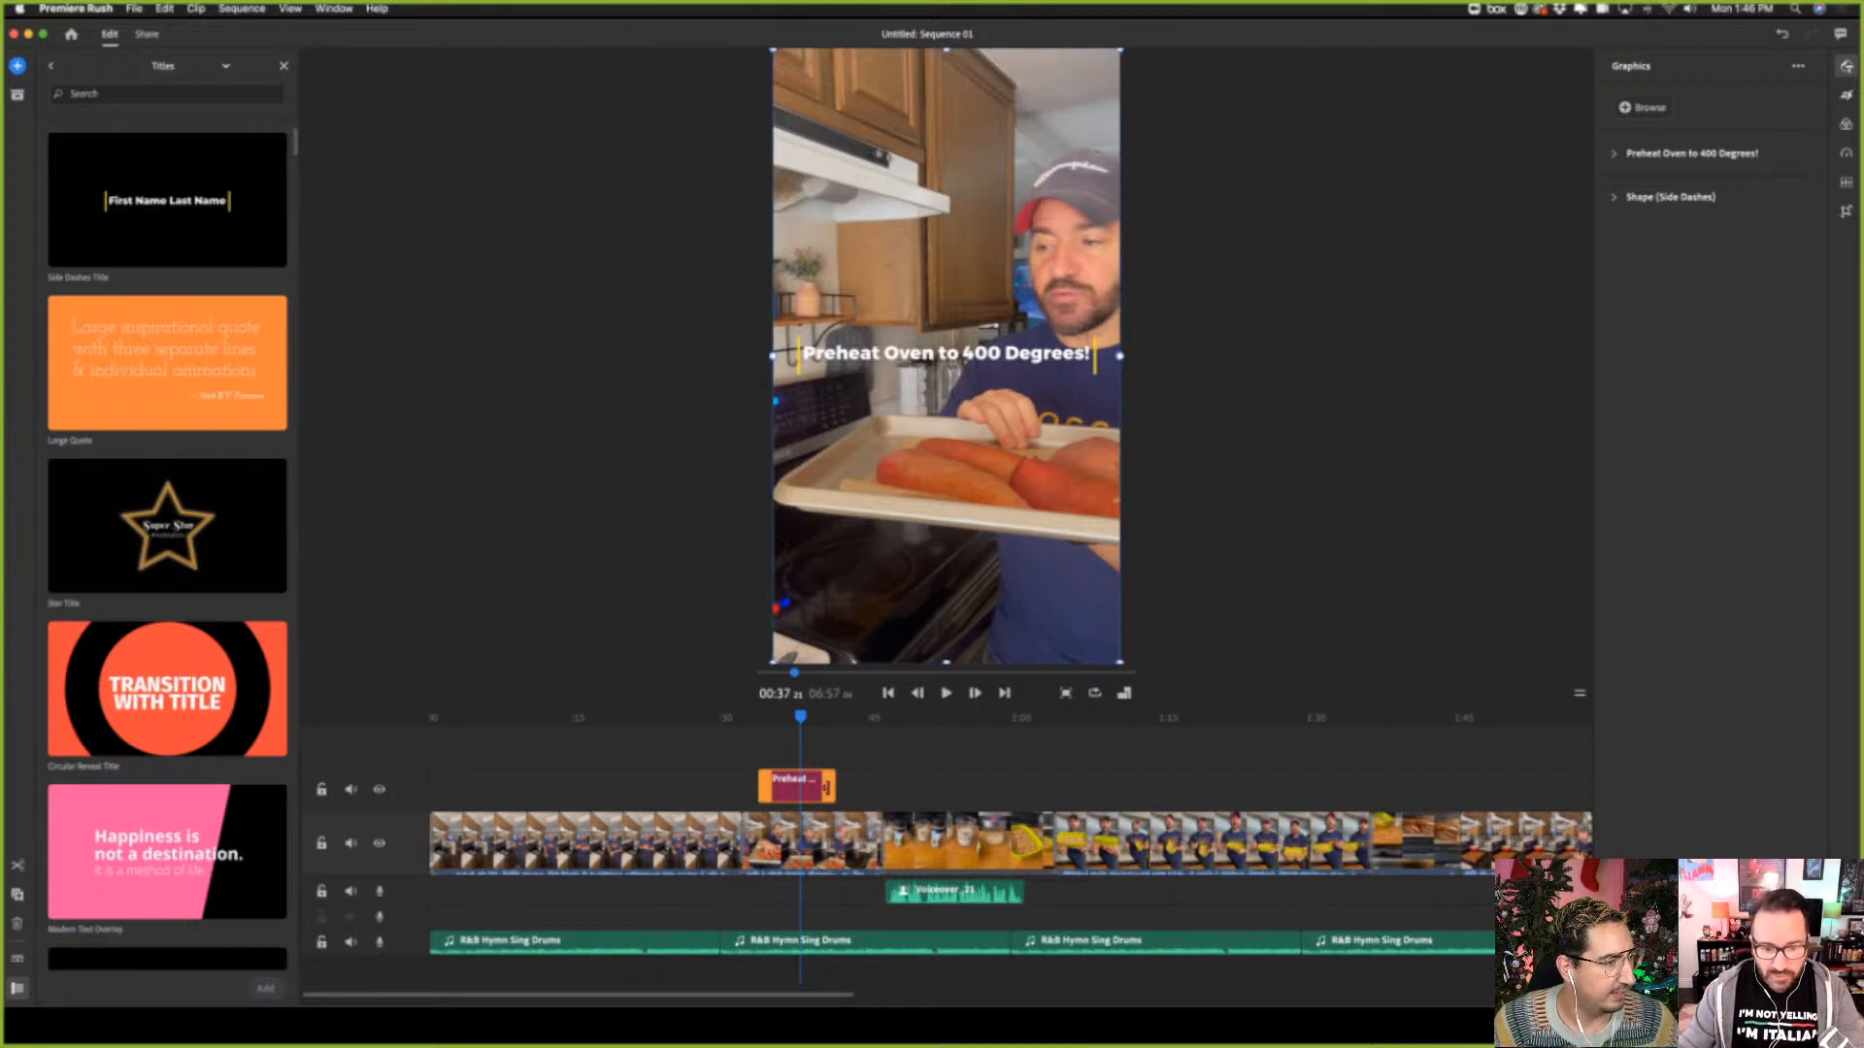
{"action": "left_click_drag", "start_coordinate": [831, 788], "coordinate": [845, 788]}
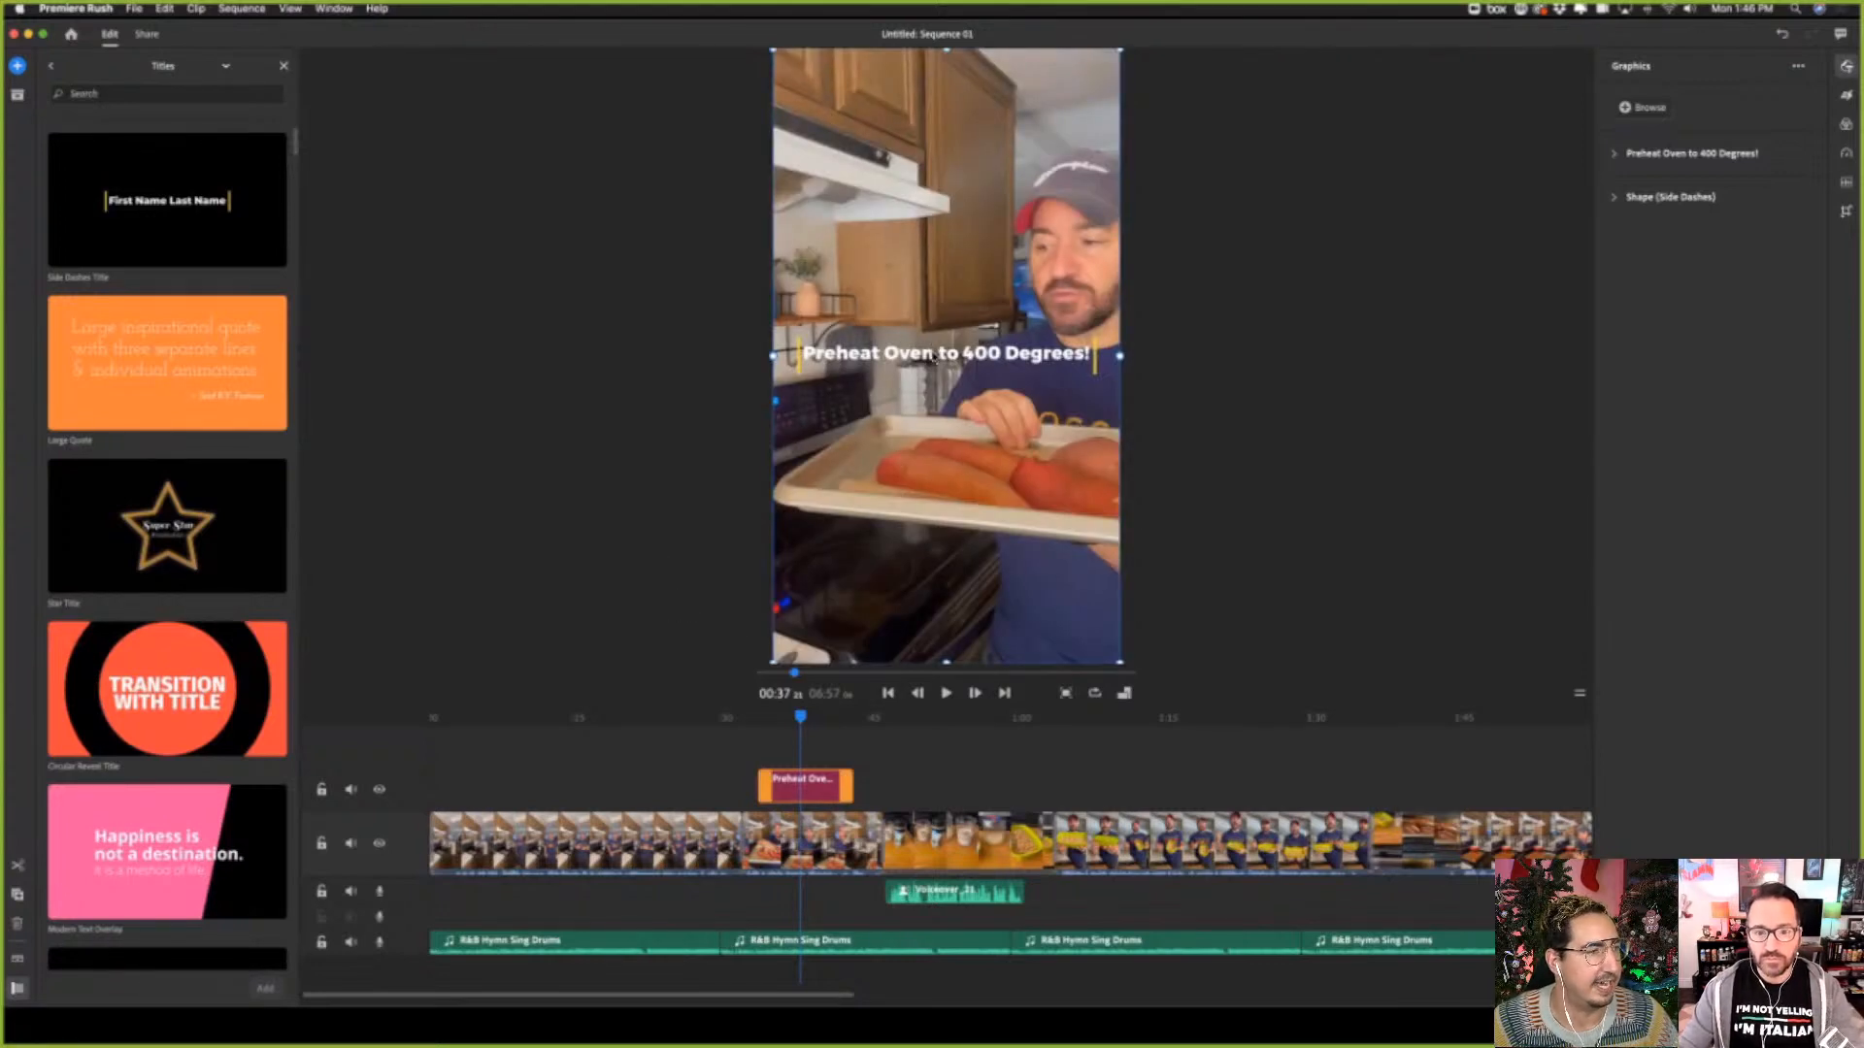
{"action": "left_click_drag", "start_coordinate": [967, 357], "coordinate": [969, 588]}
{"action": "left_click", "coordinate": [1345, 534]}
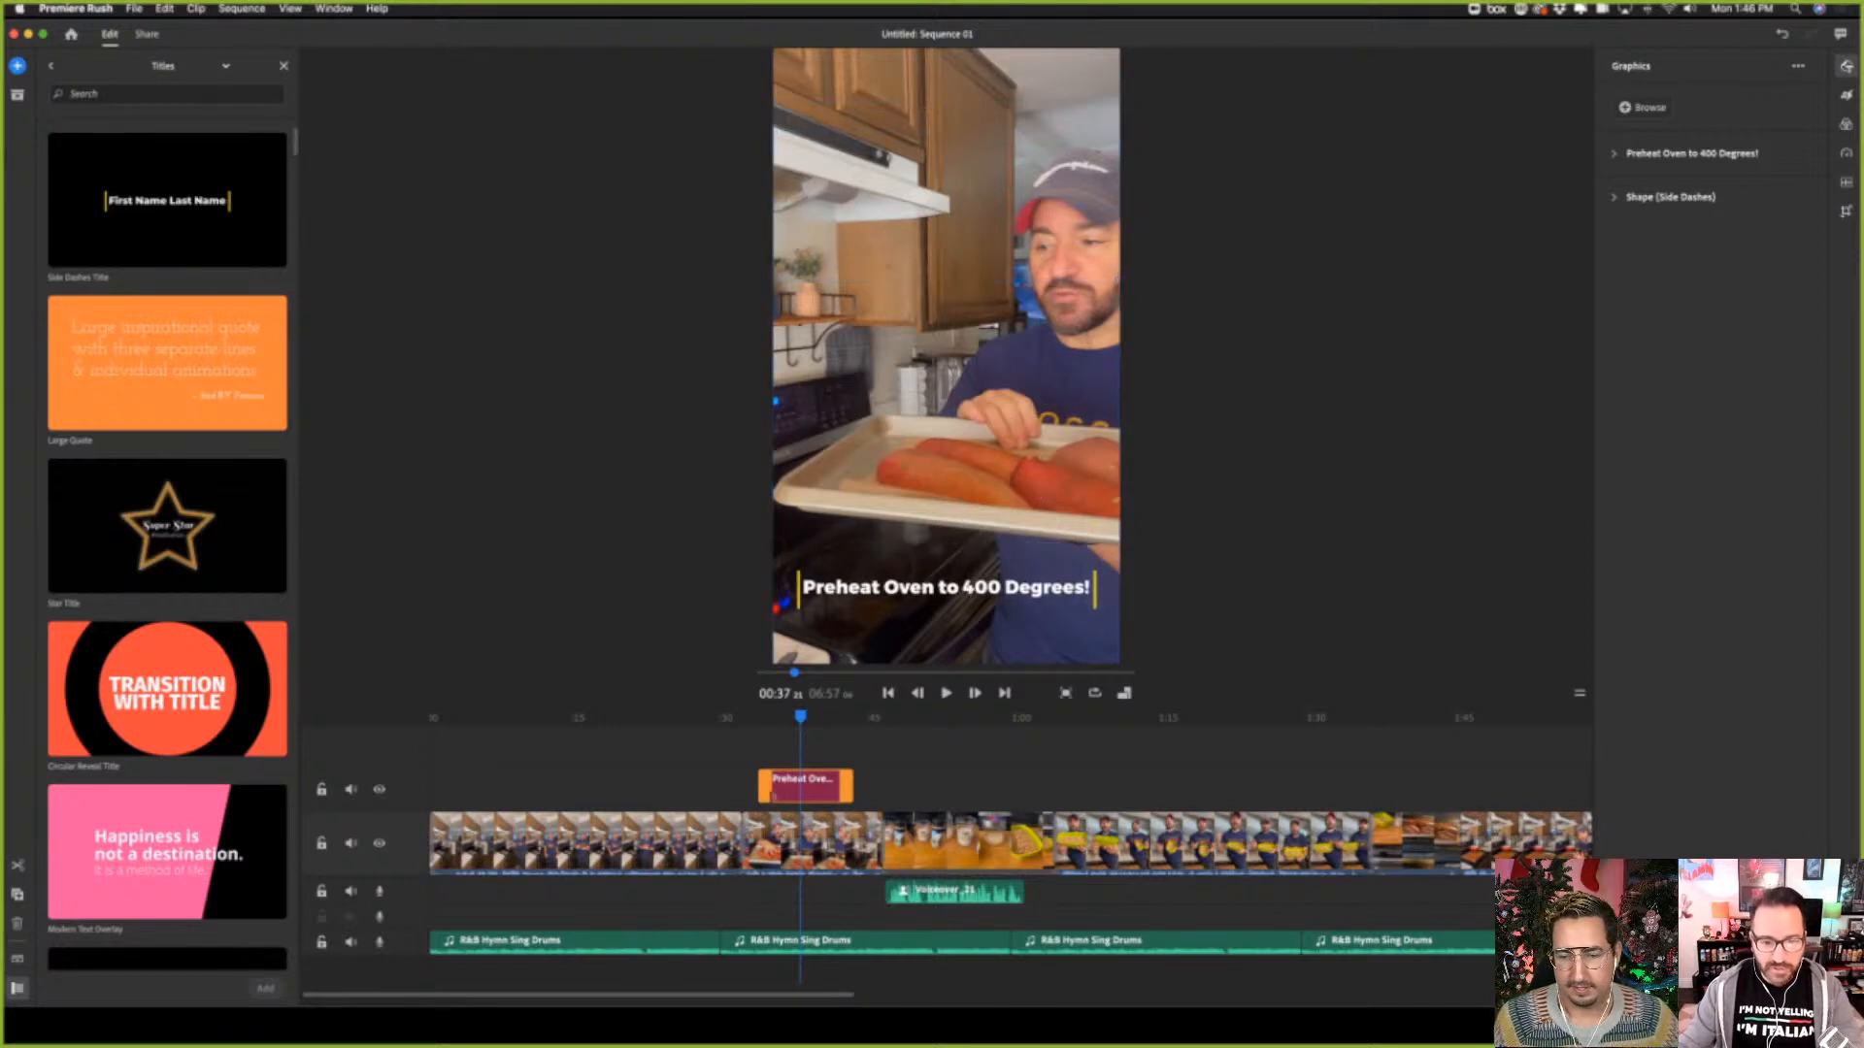
Play the sequence from about 00:31 through the end of the oven title to review its animation
{"action": "left_click_drag", "start_coordinate": [796, 718], "coordinate": [739, 724]}
{"action": "left_click", "coordinate": [948, 693]}
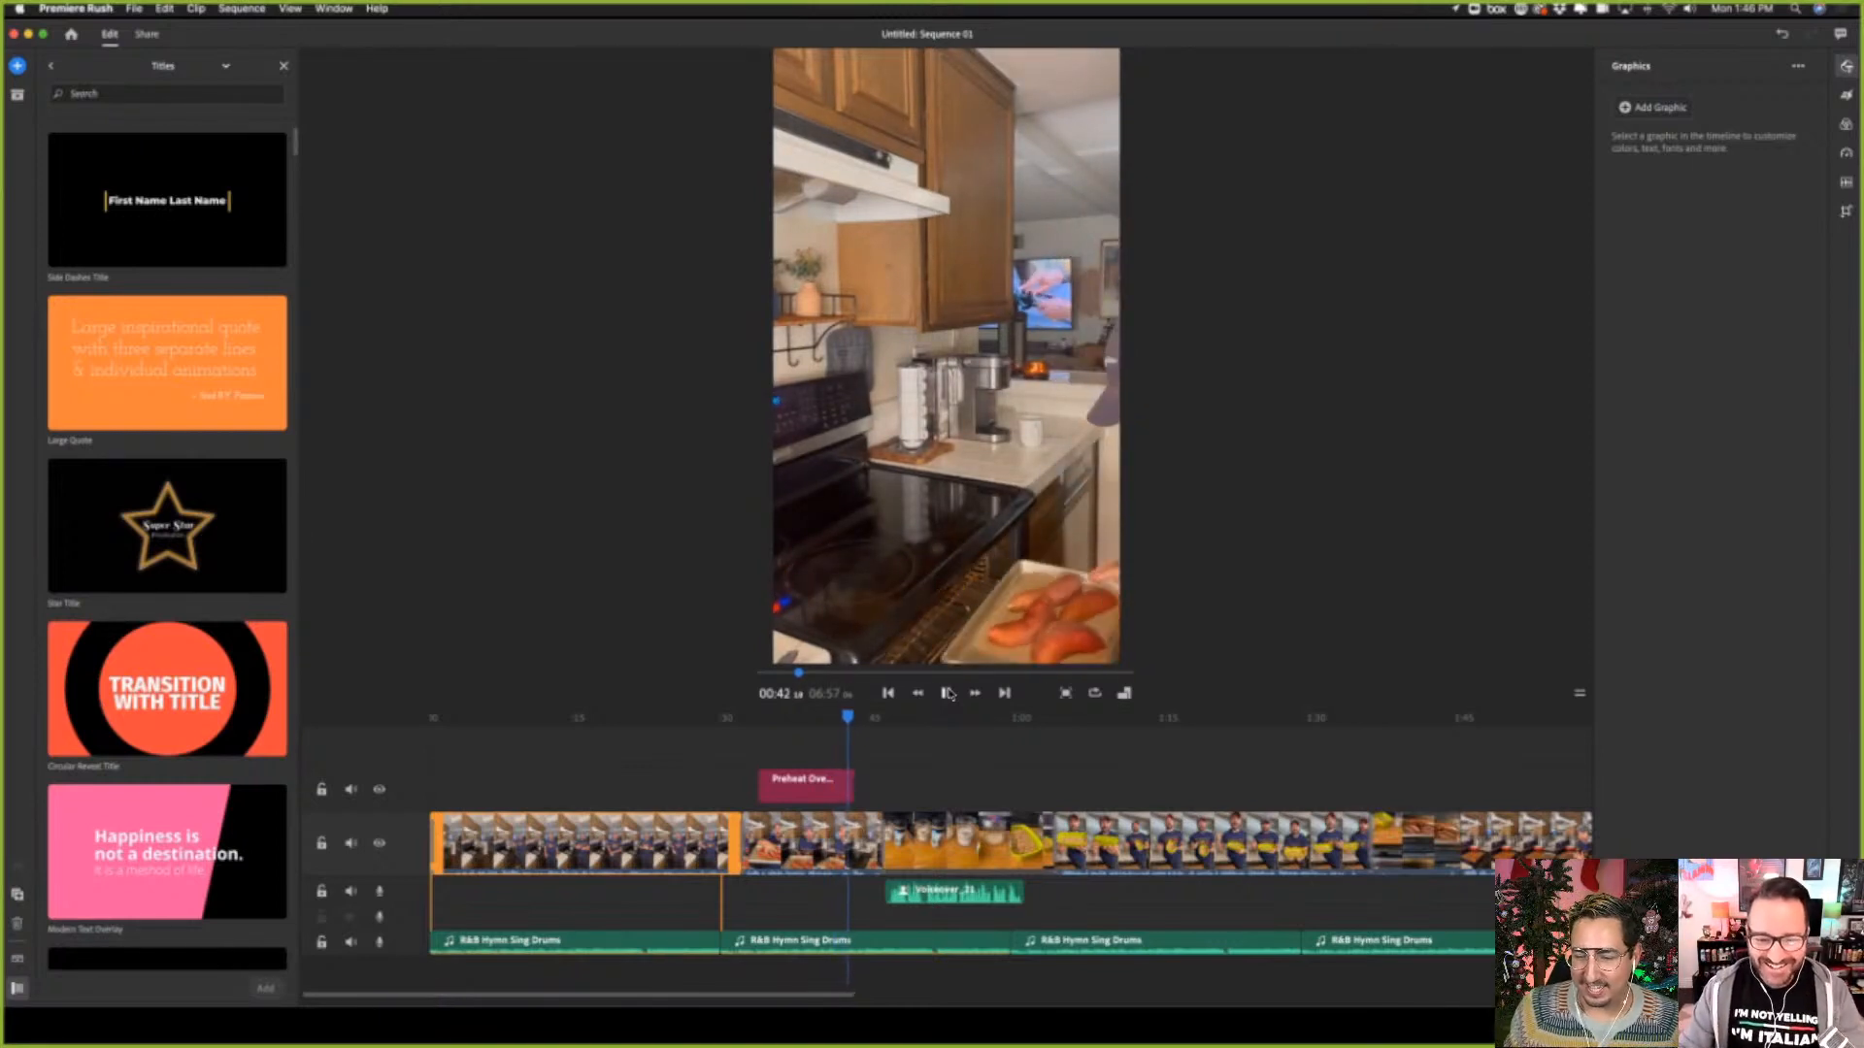
{"action": "left_click", "coordinate": [949, 693]}
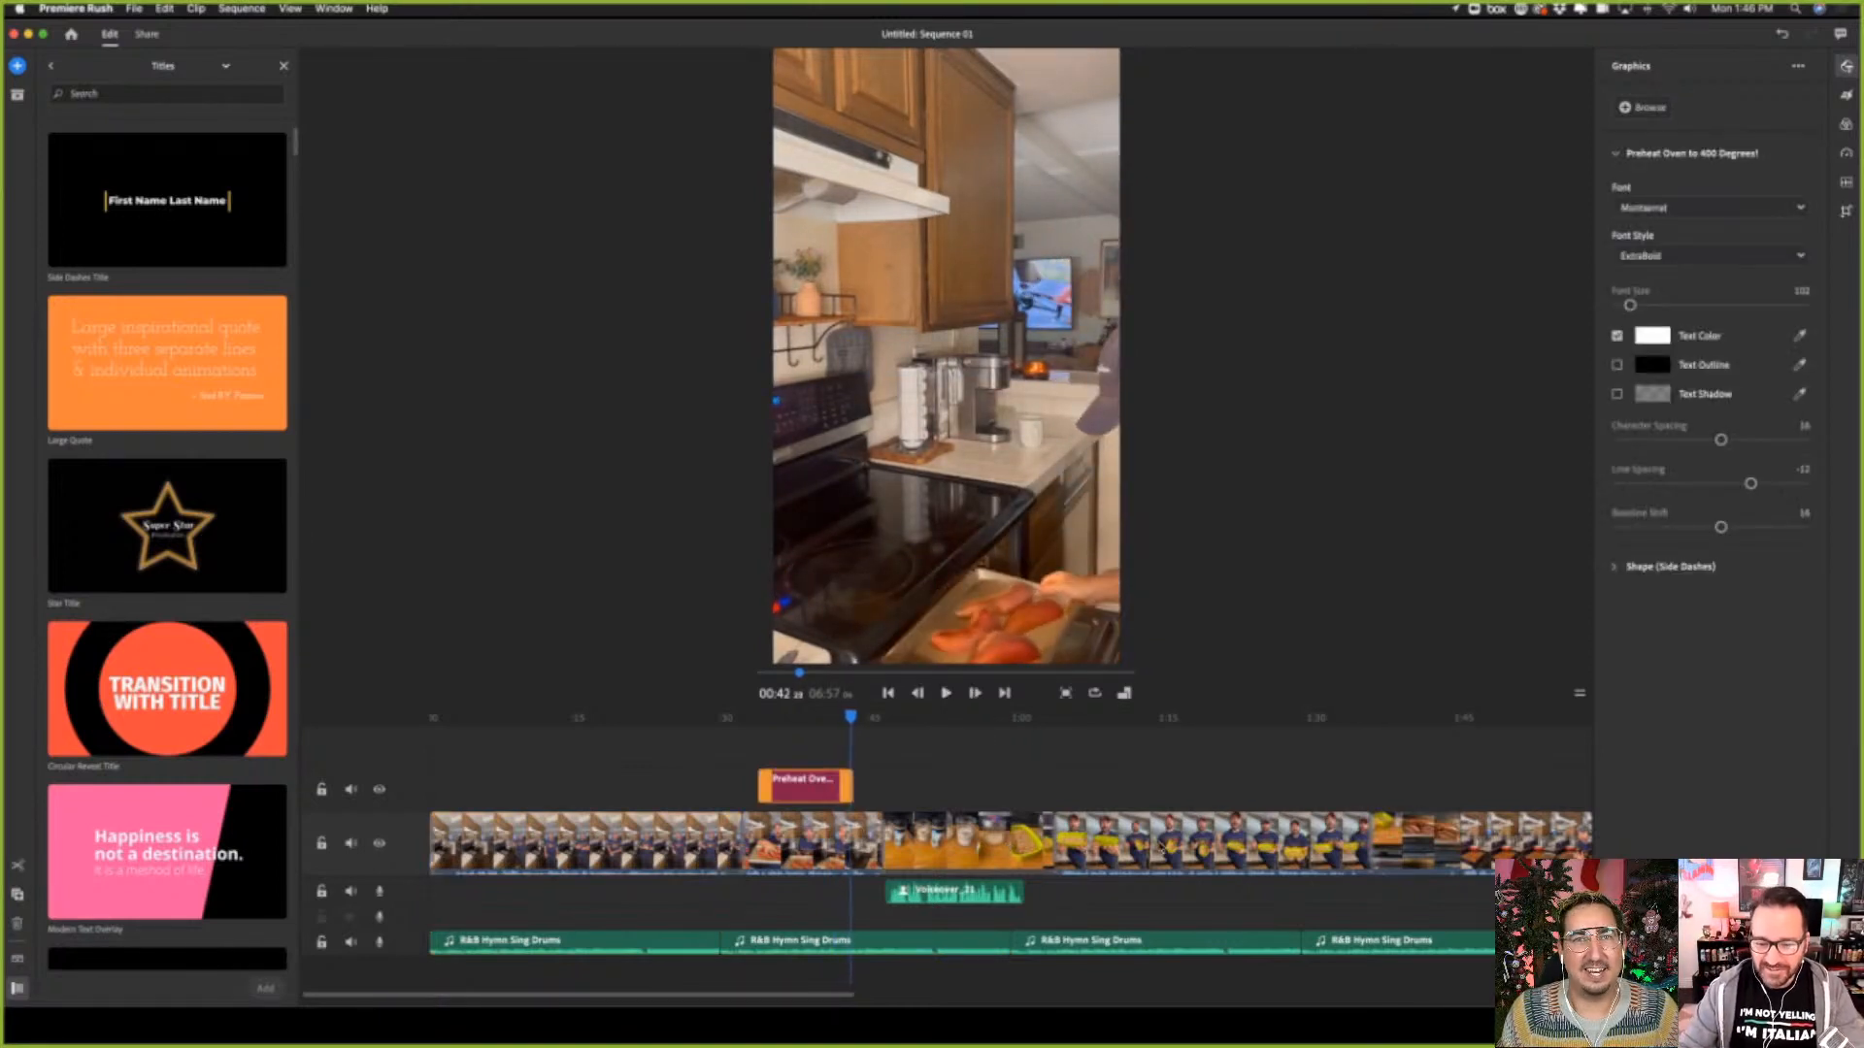
Go to the clip of sweet potatoes in the oven at about 01:41 and pick the Side Dashes Title template
{"action": "left_click", "coordinate": [1159, 848]}
{"action": "left_click", "coordinate": [1434, 843]}
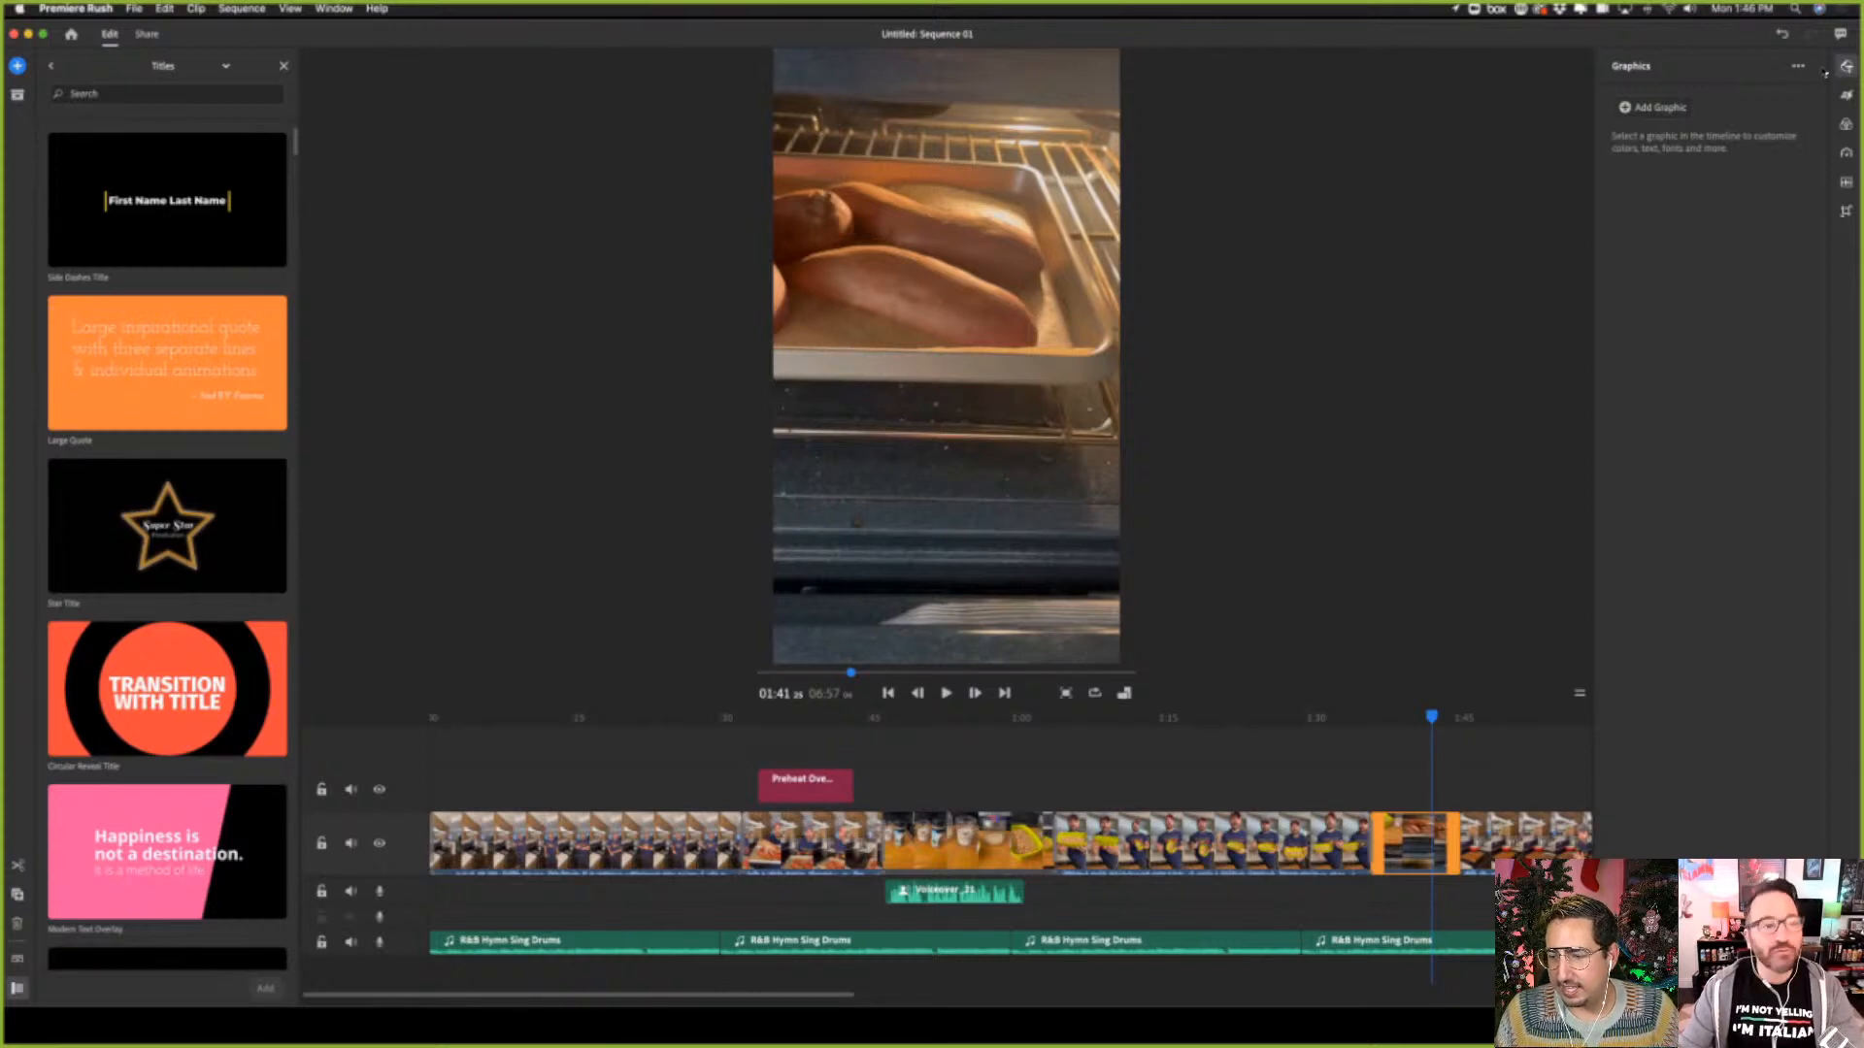
{"action": "left_click", "coordinate": [180, 220]}
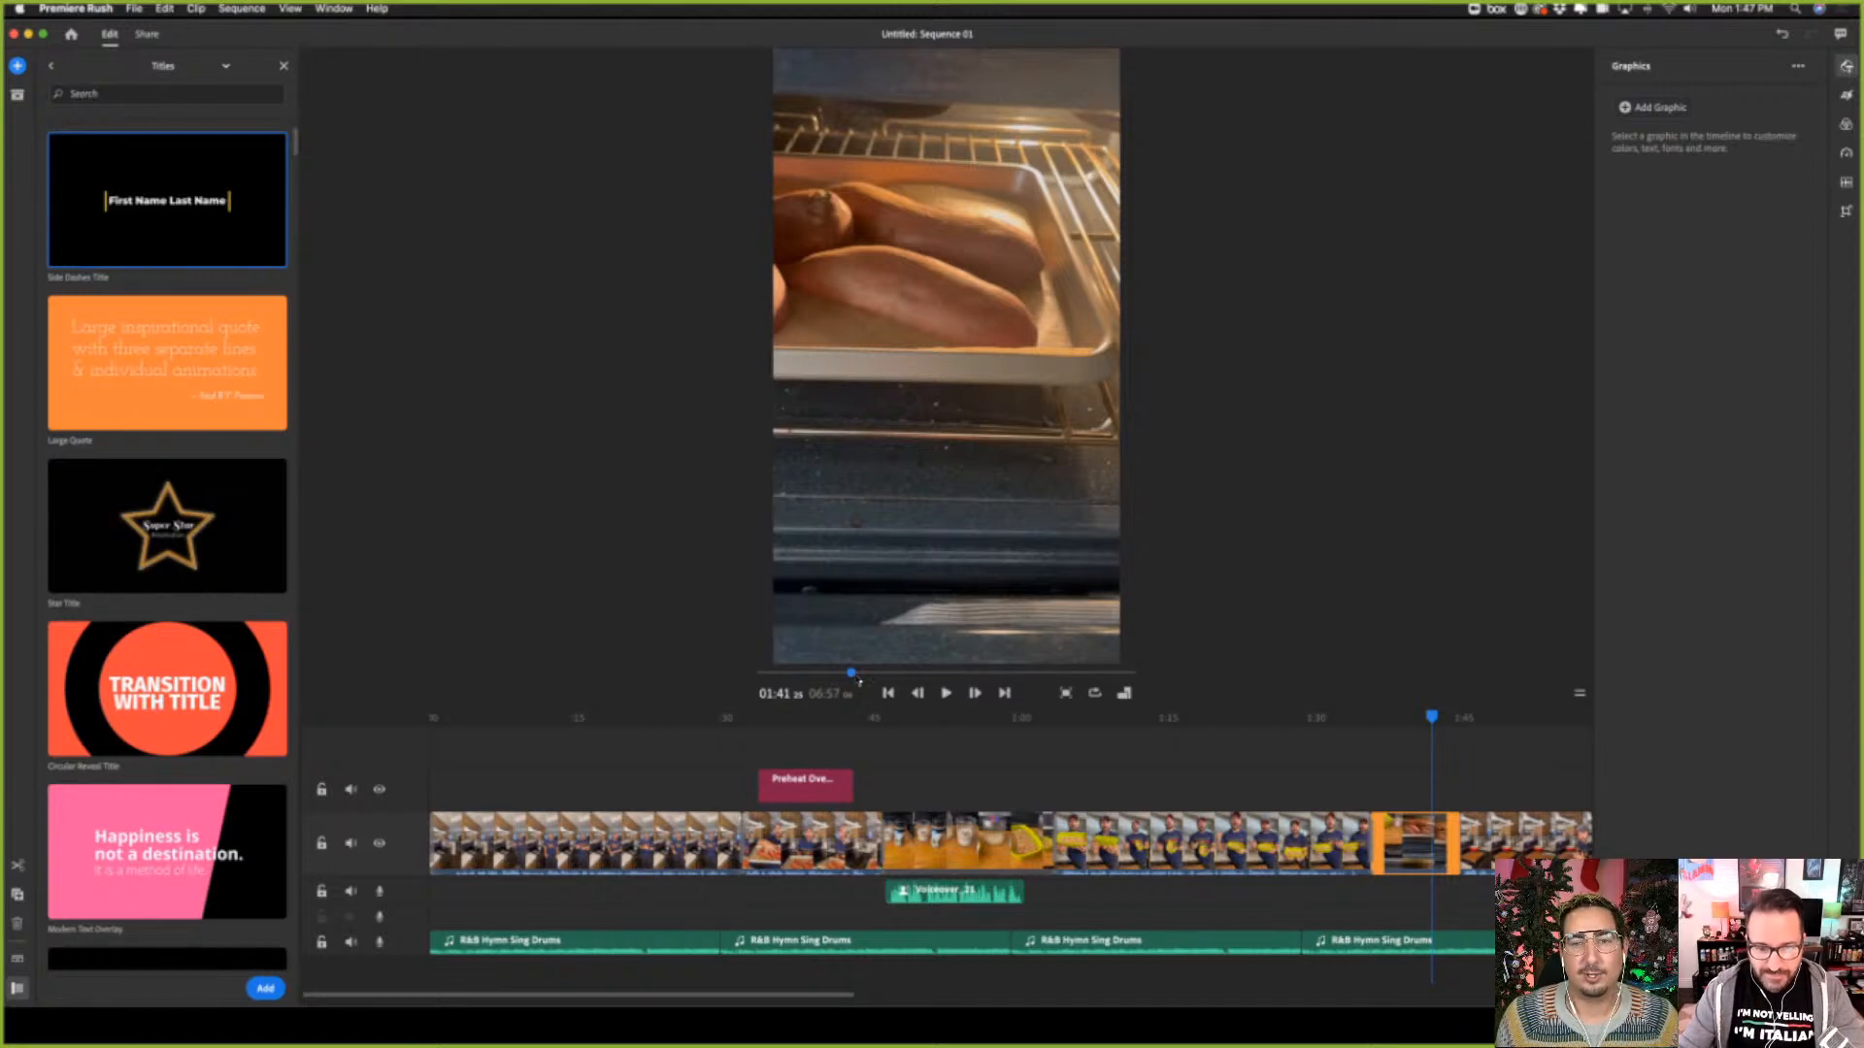
Play the whole sequence from the beginning in full screen with the system volume raised
{"action": "left_click_drag", "start_coordinate": [850, 672], "coordinate": [738, 670]}
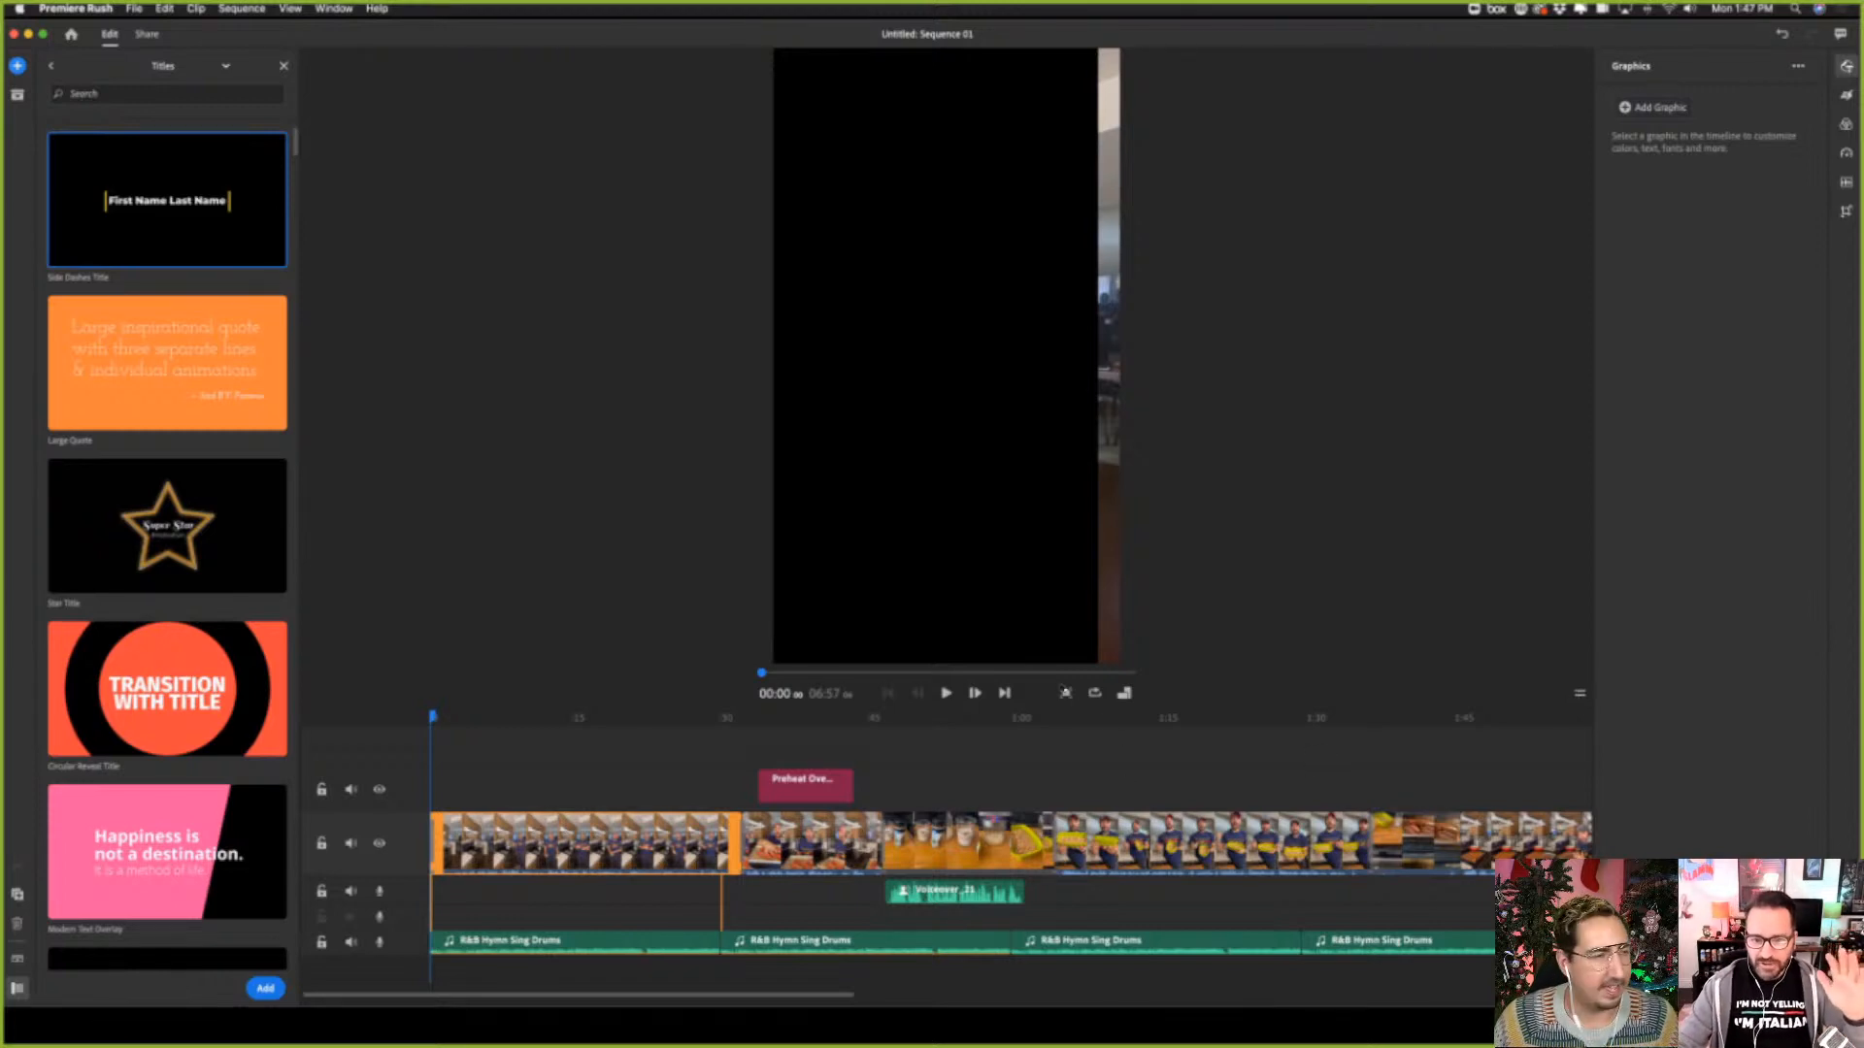
{"action": "left_click", "coordinate": [1066, 693]}
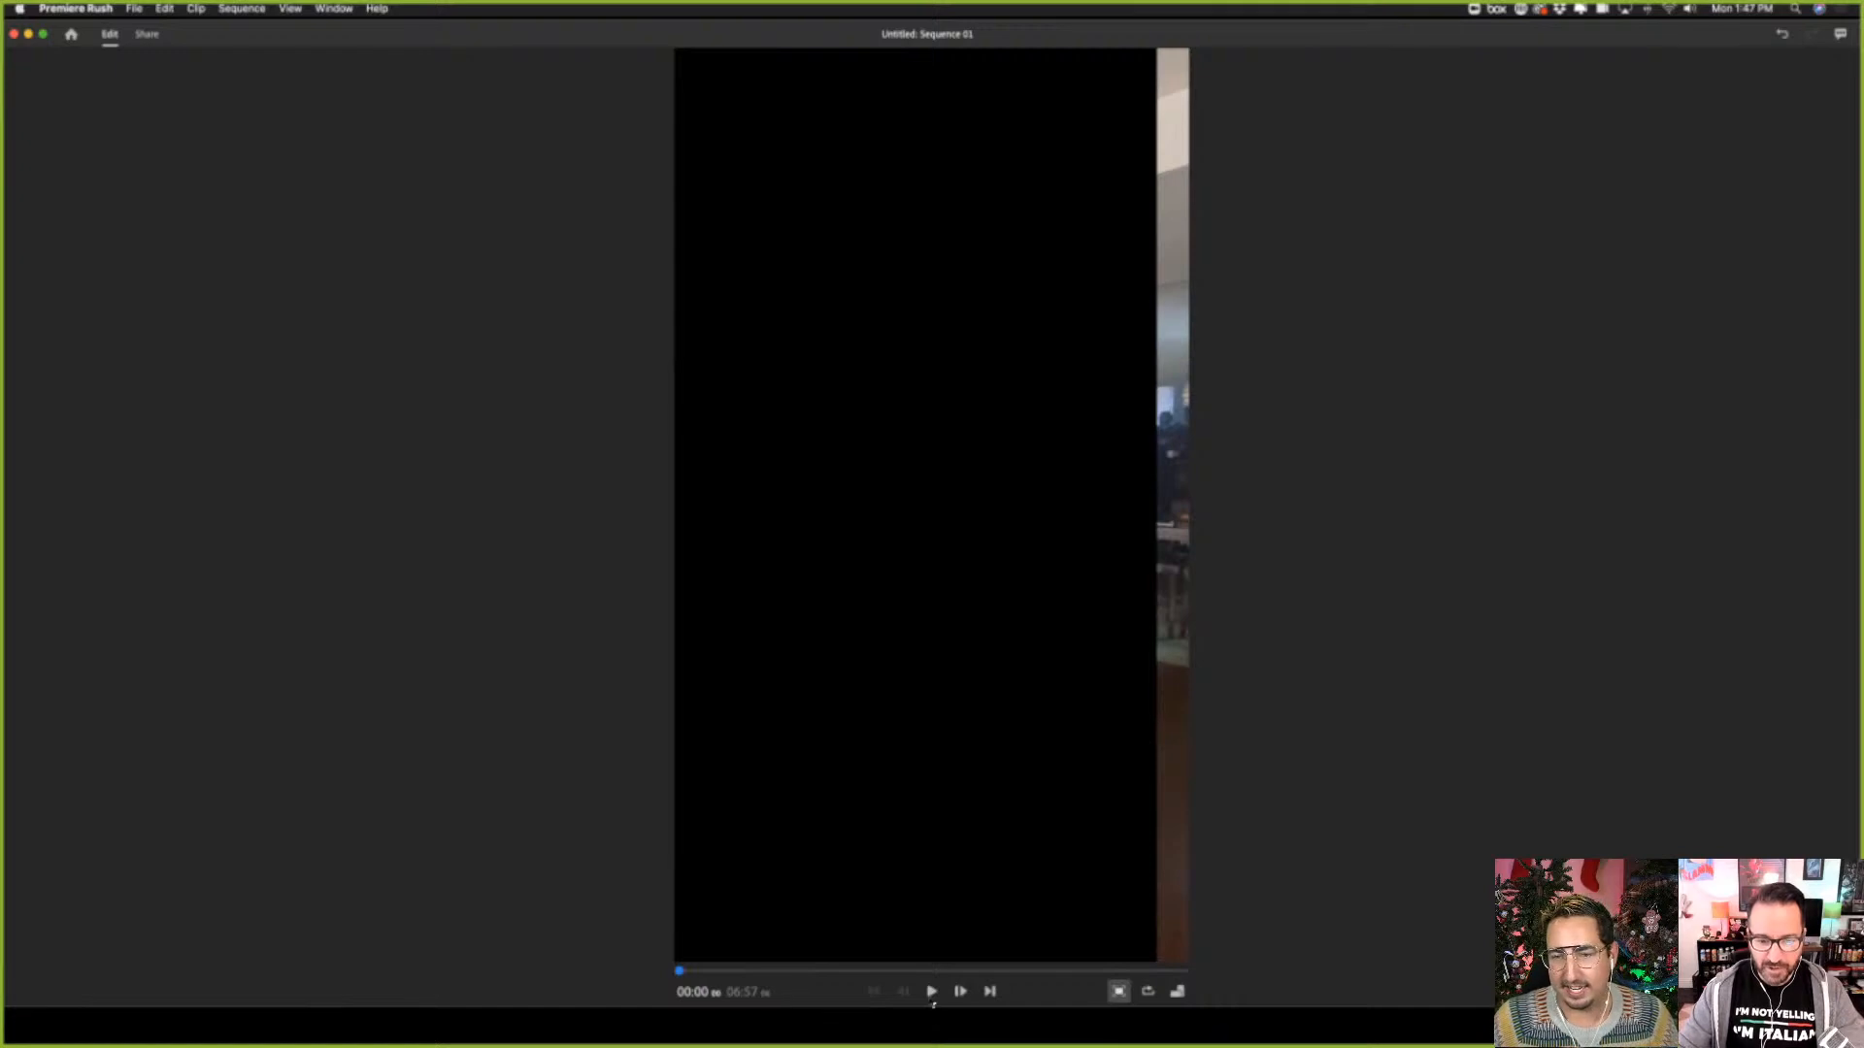
{"action": "key", "text": "XF86AudioRaiseVolume"}
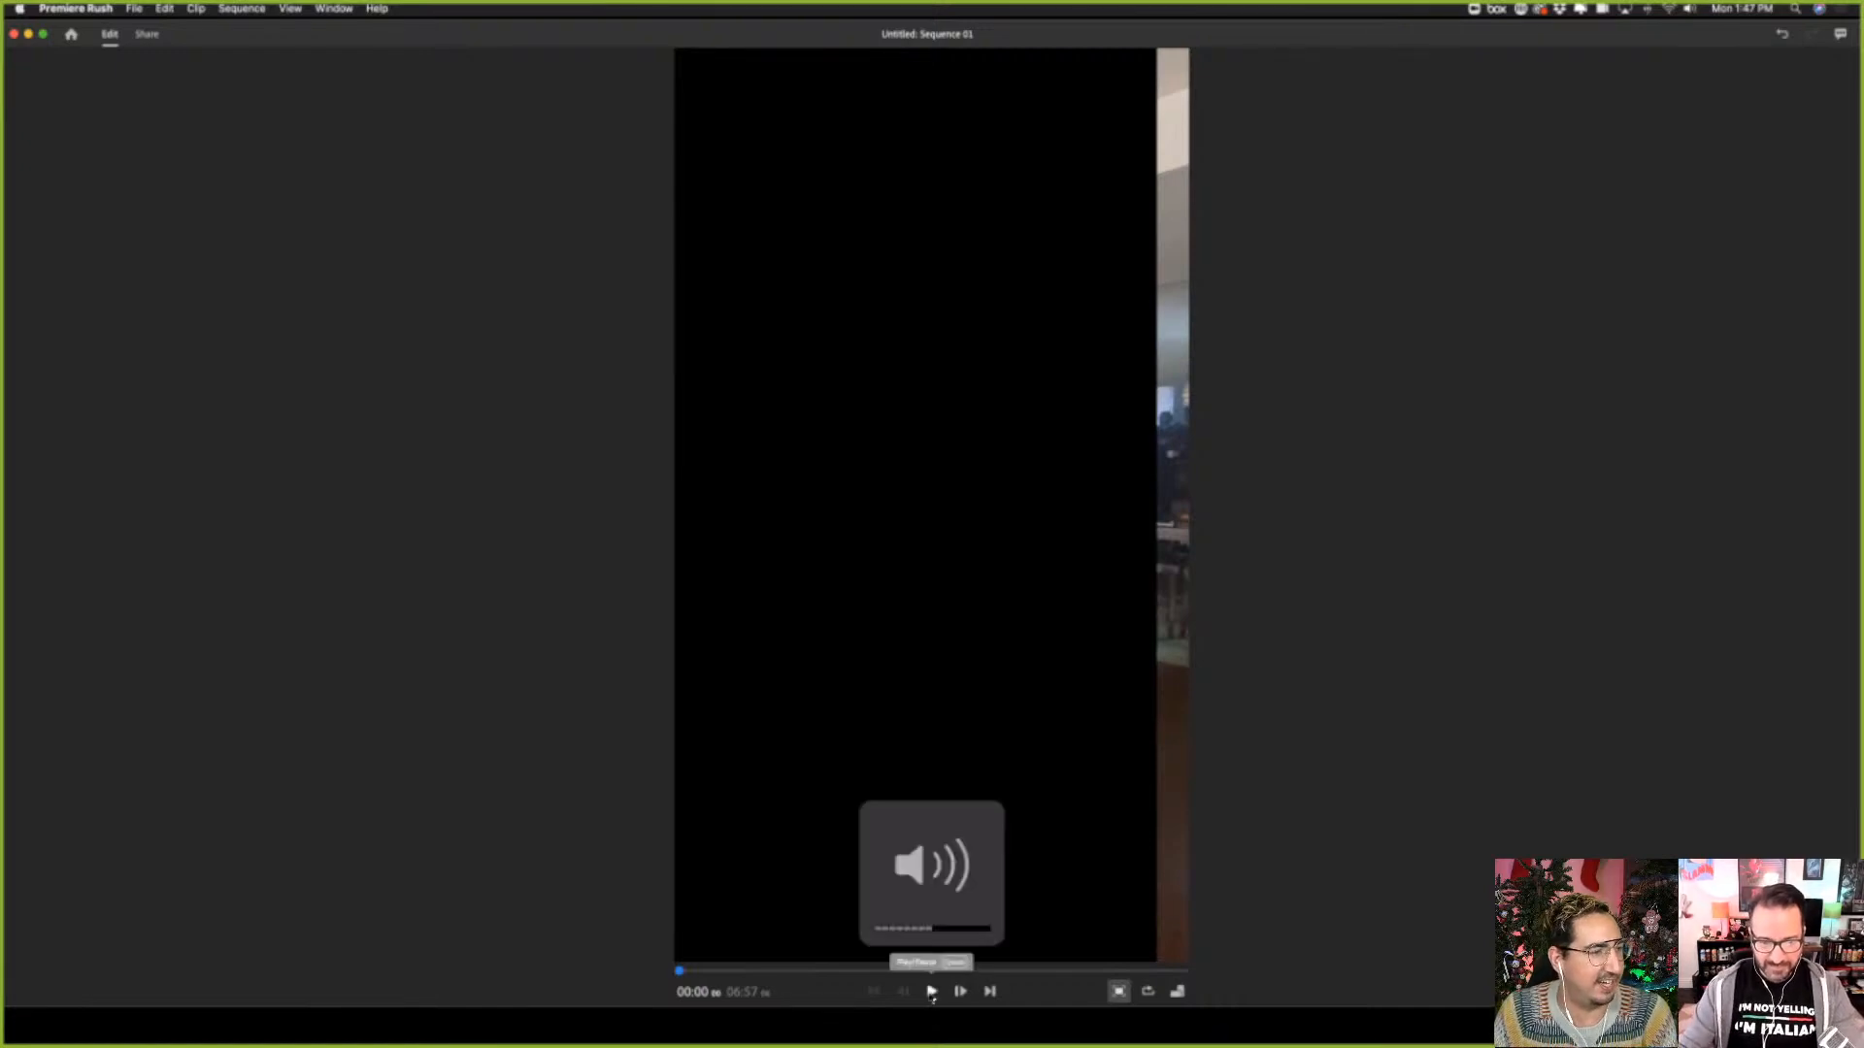
{"action": "left_click", "coordinate": [931, 991]}
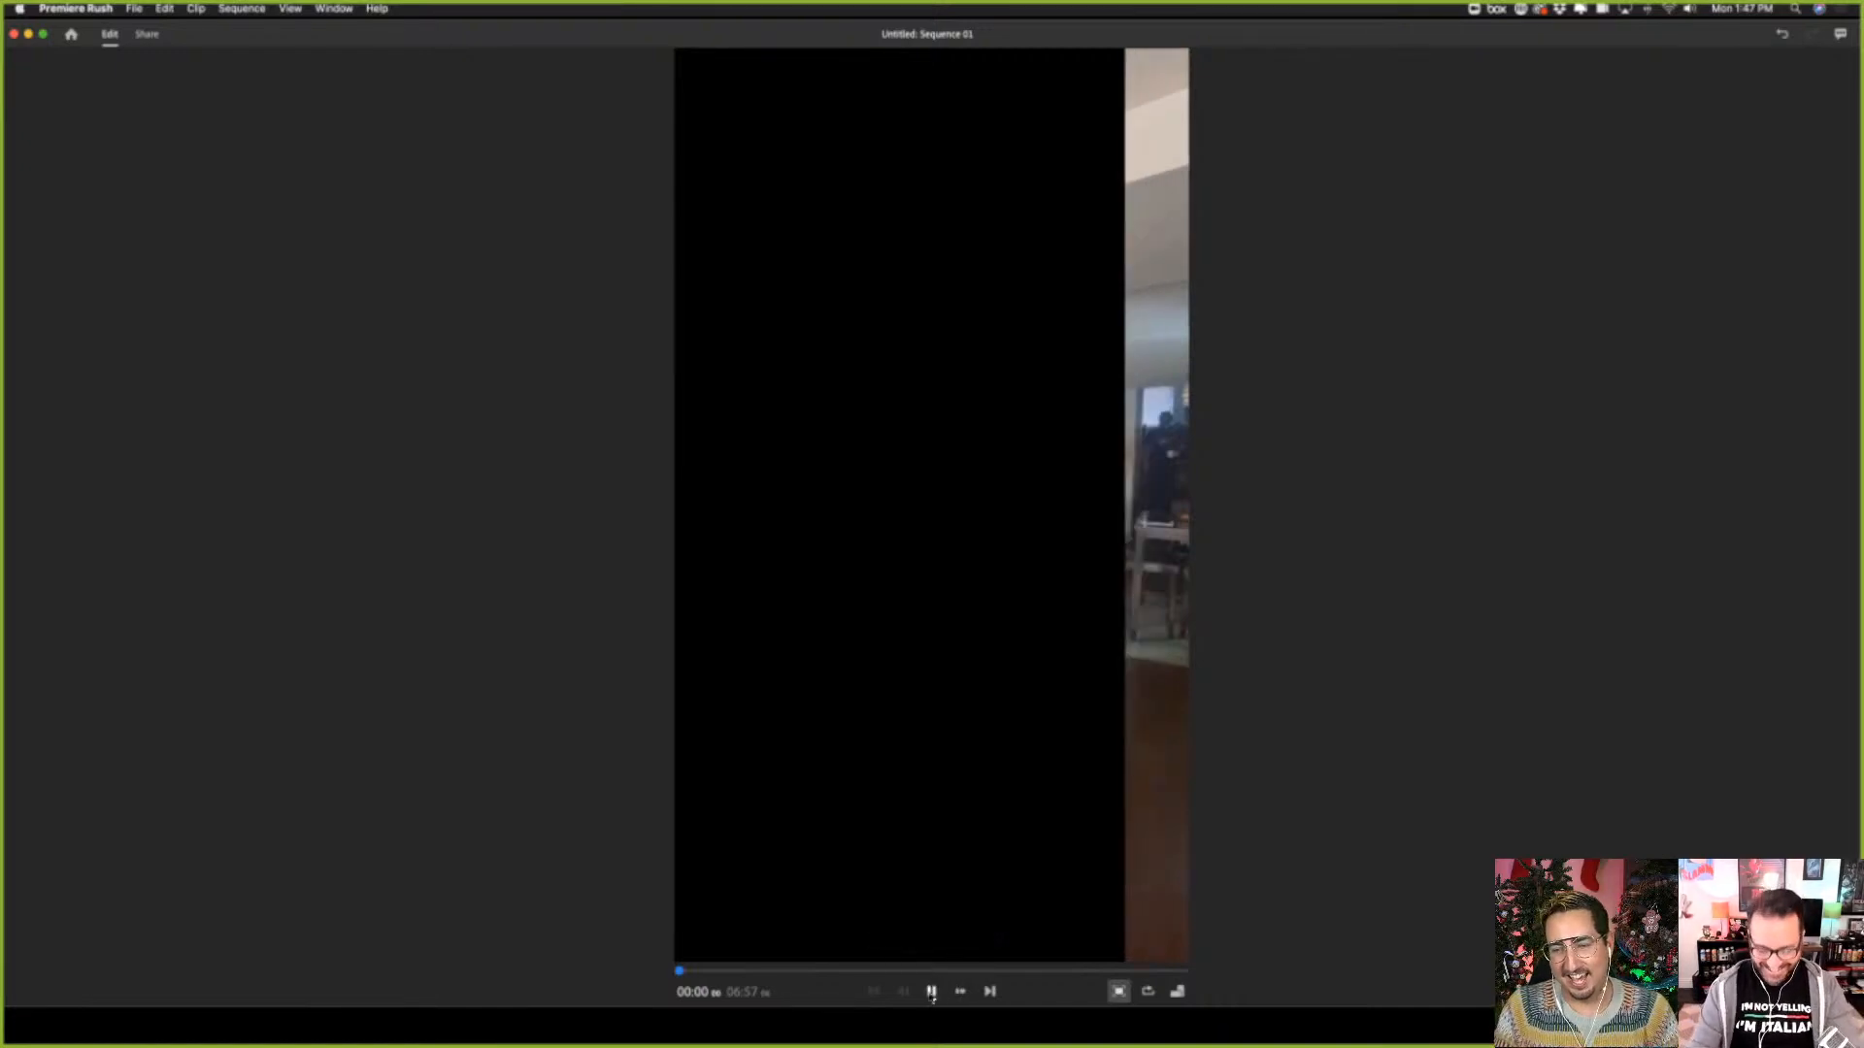
{"action": "key", "text": "XF86AudioRaiseVolume"}
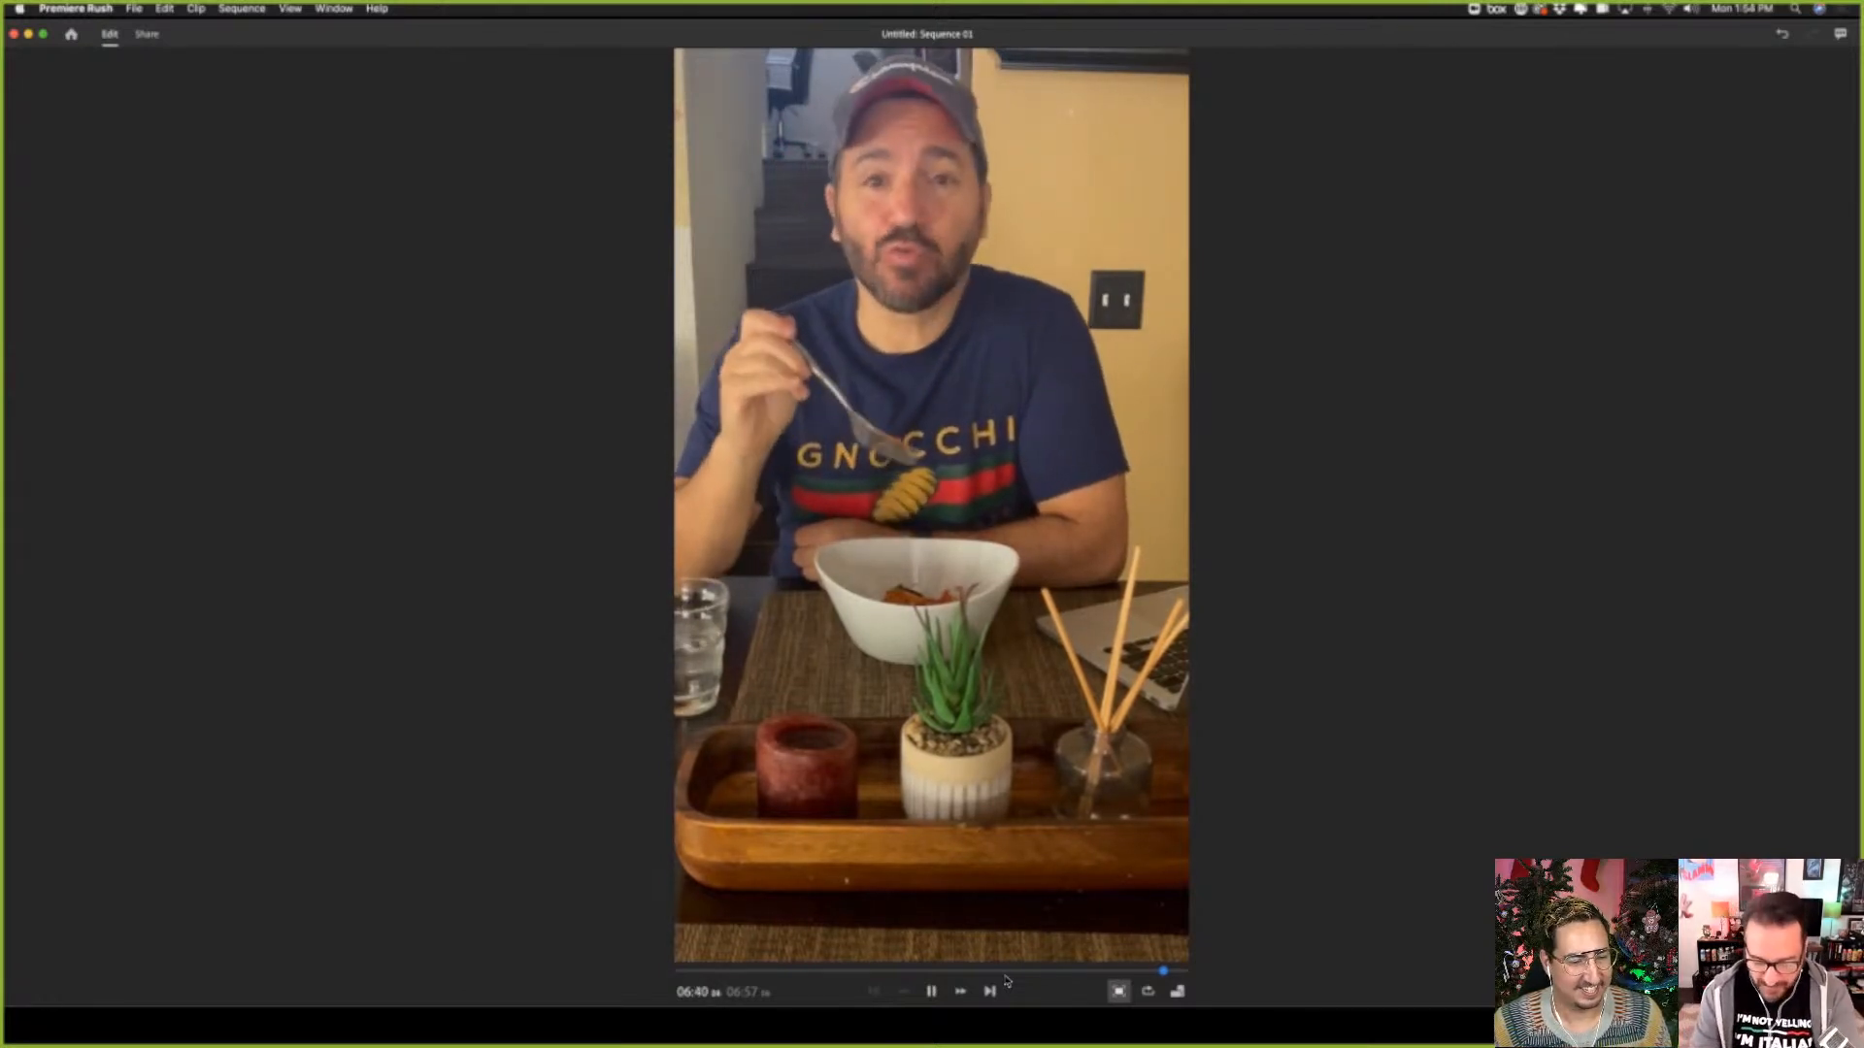
{"action": "key", "text": "XF86AudioRaiseVolume"}
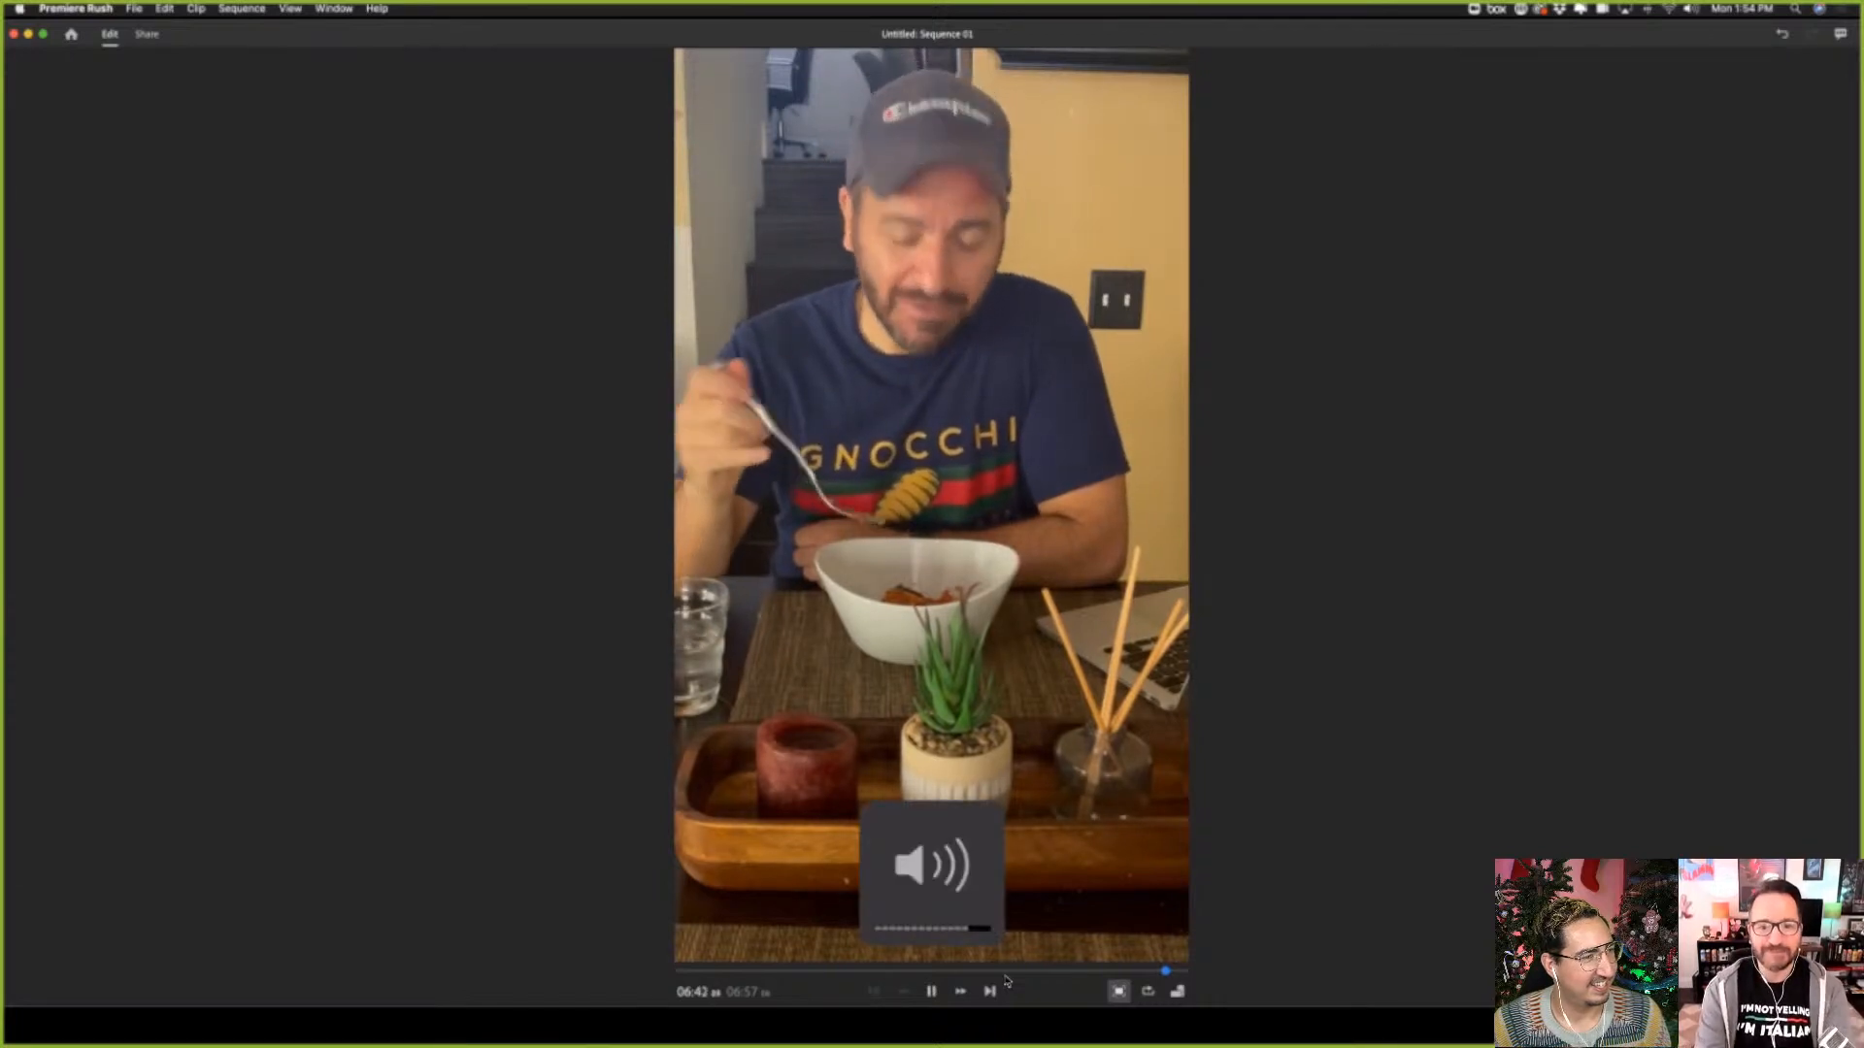